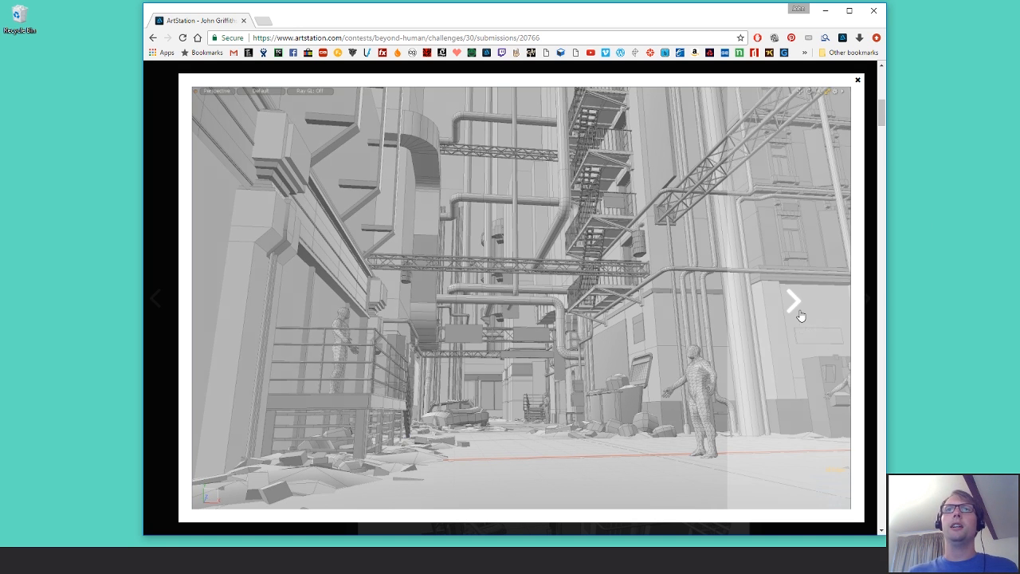
Browse the enlarged grey wireframe renders of the alley blockout and close the image viewer.
left_click(794, 301)
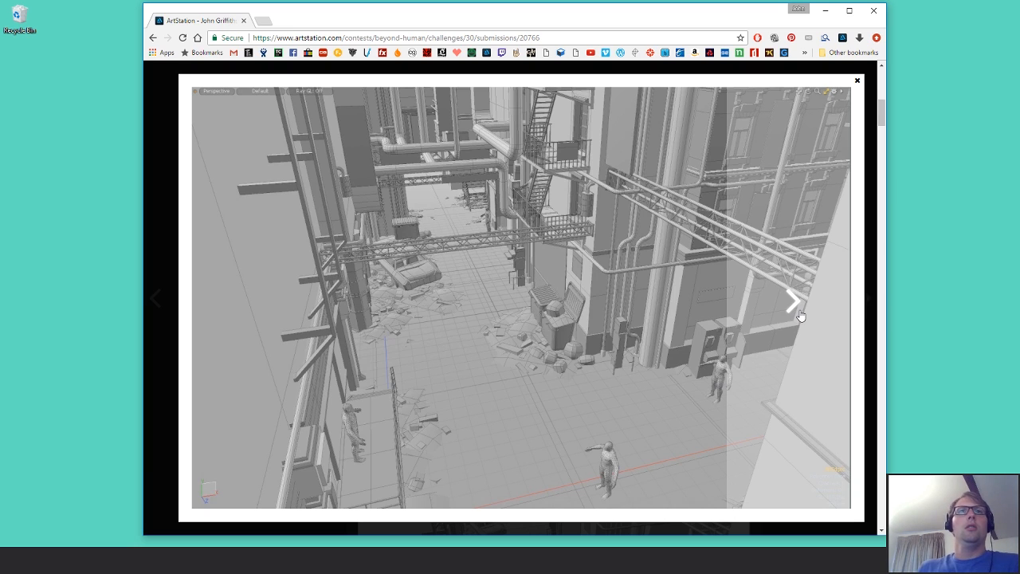
left_click(800, 314)
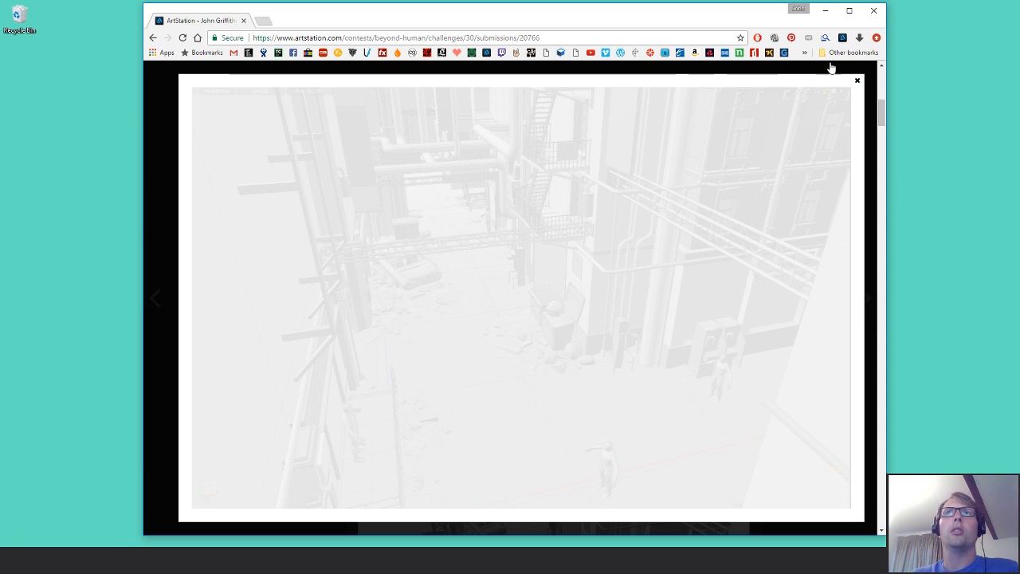
left_click(858, 81)
View the enlarged lit alley blockout captured from the Unreal viewport and return to the submission page.
scroll(741, 383, "down", 10)
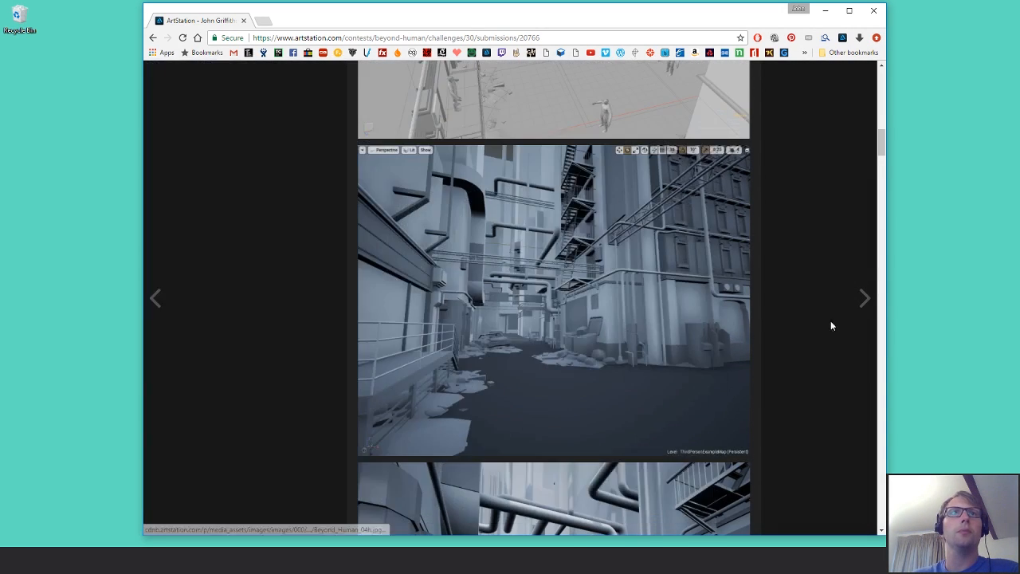
left_click(659, 349)
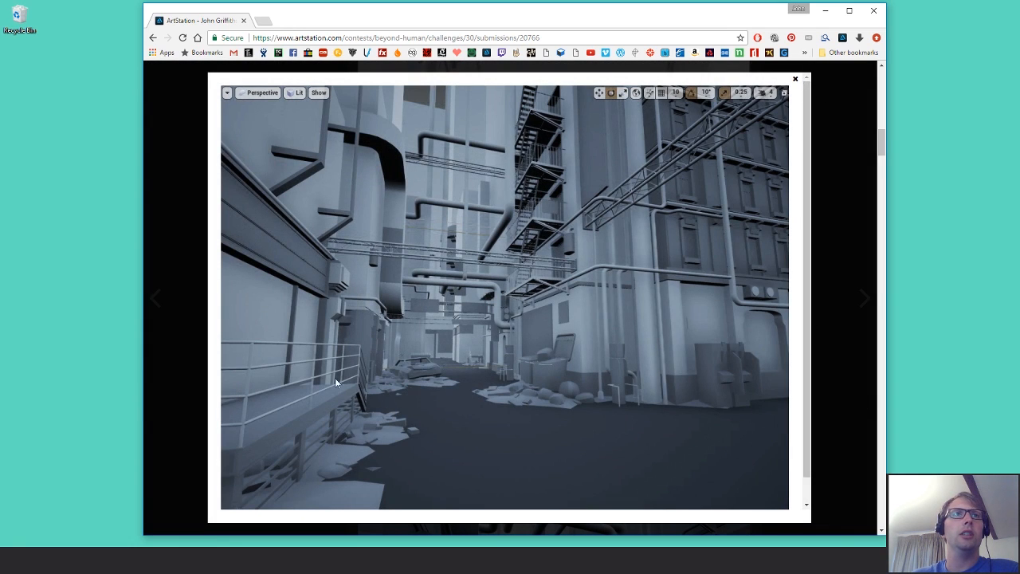
left_click(796, 83)
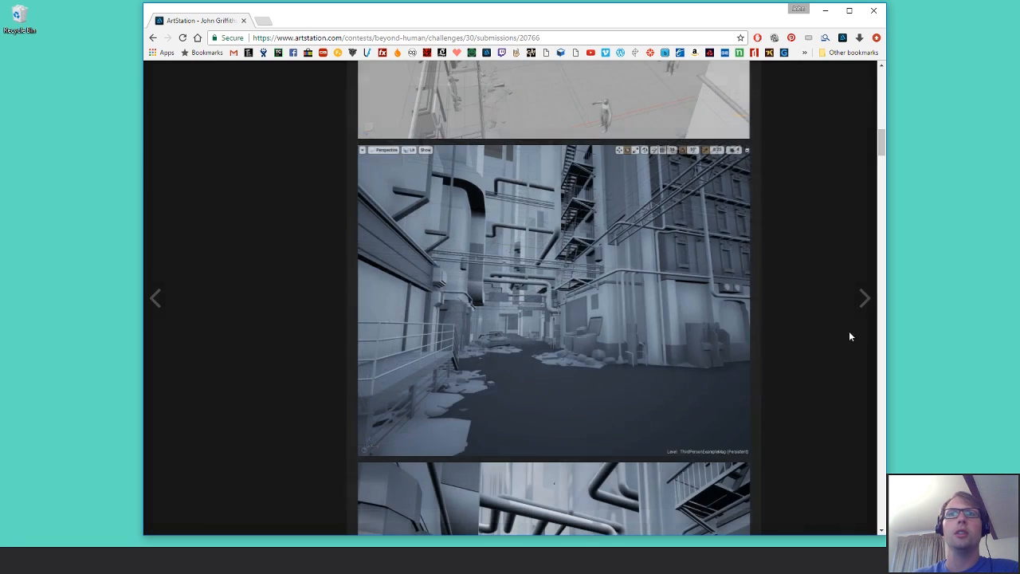
Examine the submission's blockout screenshots showing the mannequin against the pipes, railing, wrecked car and booths.
scroll(850, 335, "down", 4)
scroll(837, 319, "up", 3)
scroll(821, 316, "down", 3)
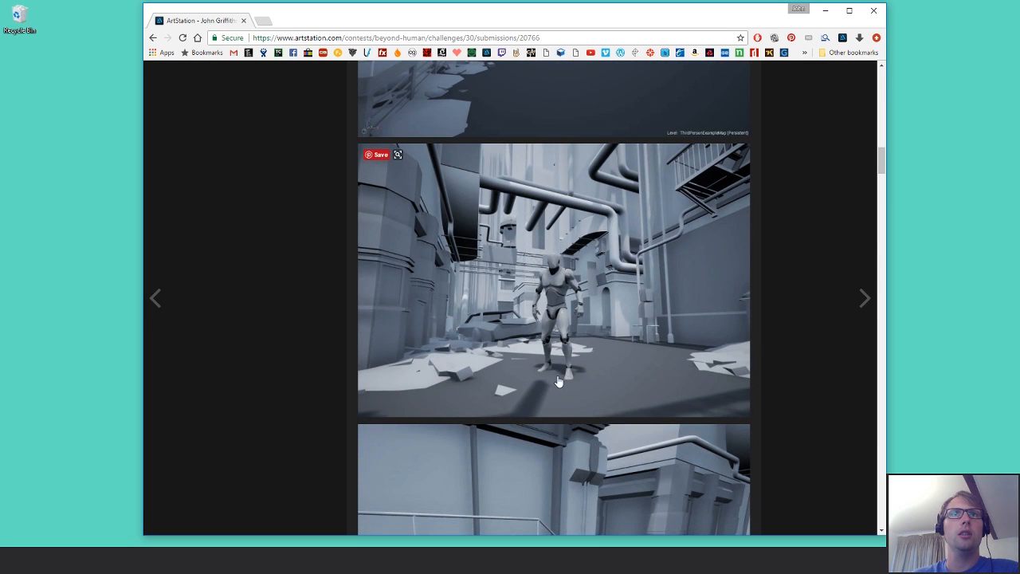
scroll(793, 401, "down", 3)
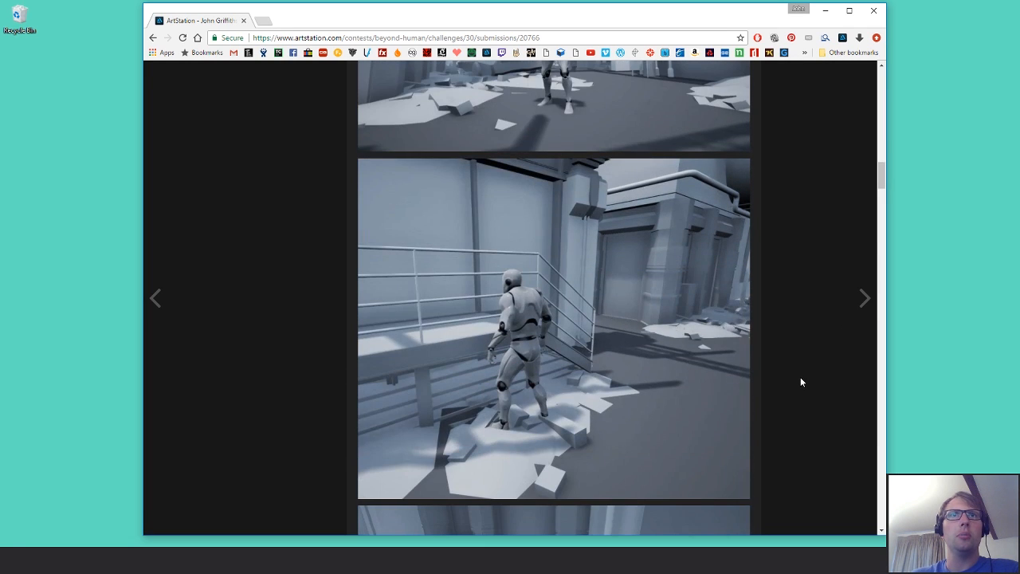
scroll(805, 376, "down", 1)
scroll(799, 377, "down", 3)
scroll(800, 375, "down", 2)
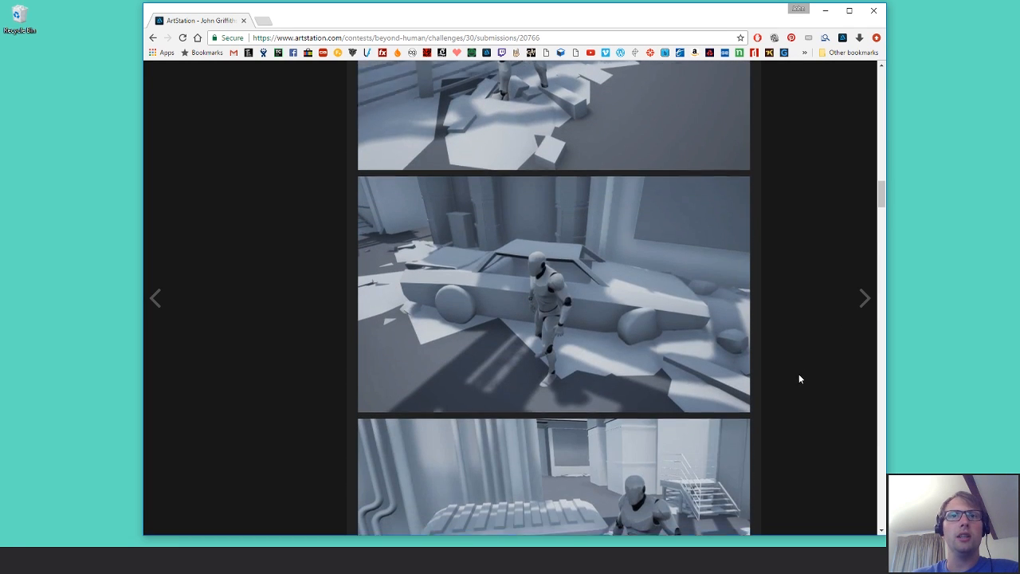
scroll(818, 365, "down", 1)
scroll(822, 366, "down", 3)
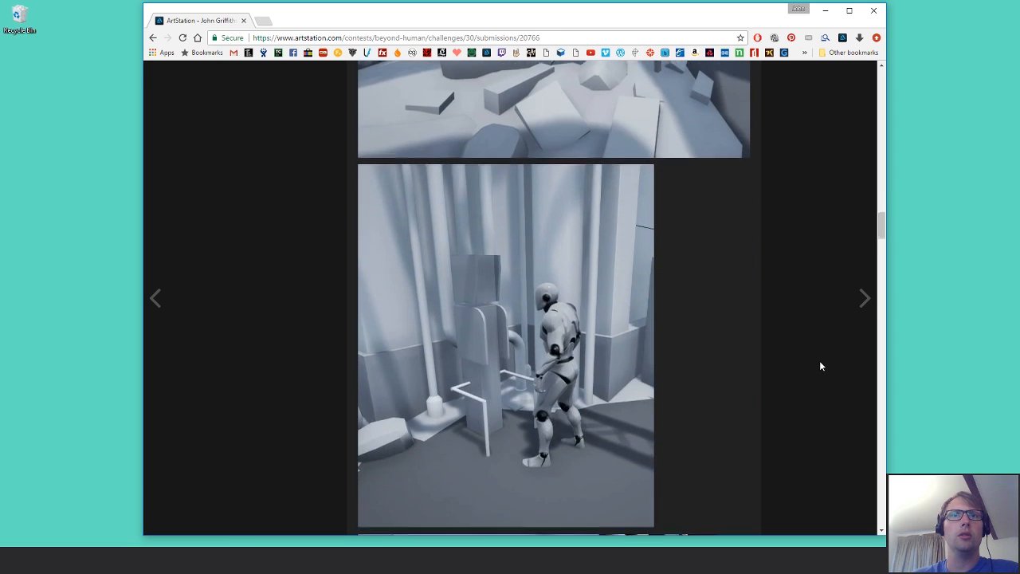
scroll(822, 366, "down", 4)
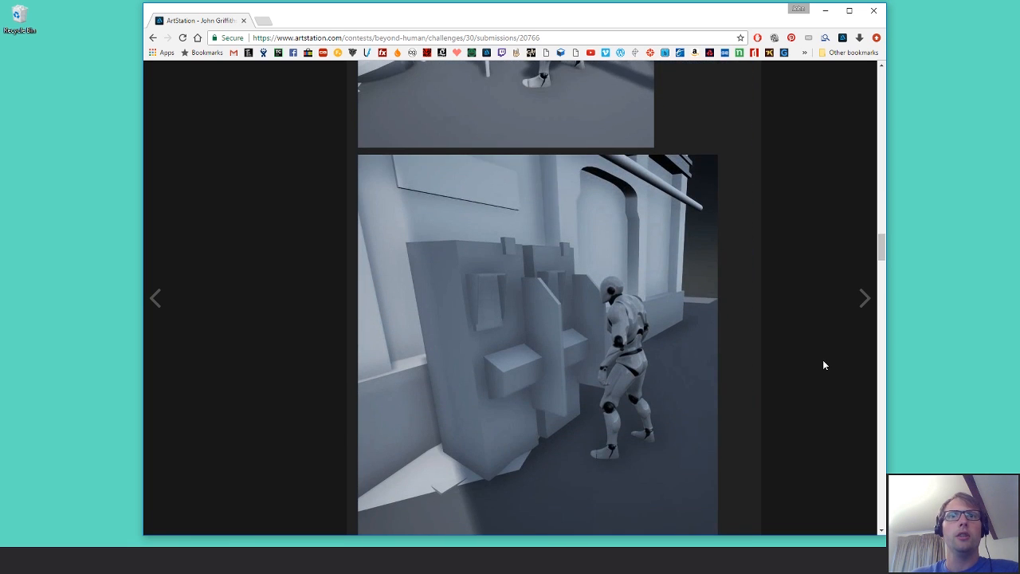
scroll(822, 364, "down", 4)
scroll(797, 383, "up", 10)
scroll(772, 399, "up", 10)
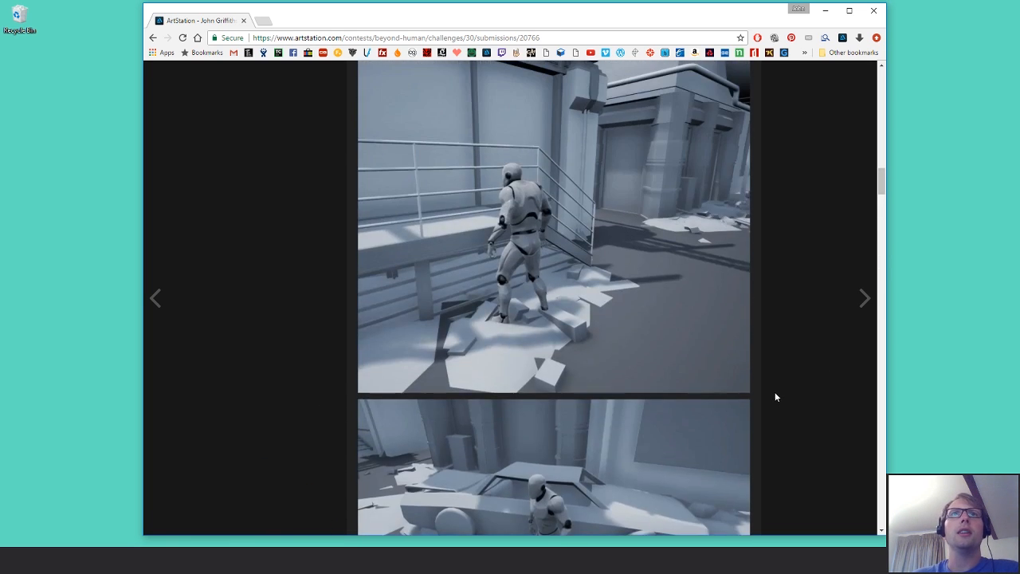
scroll(777, 387, "up", 5)
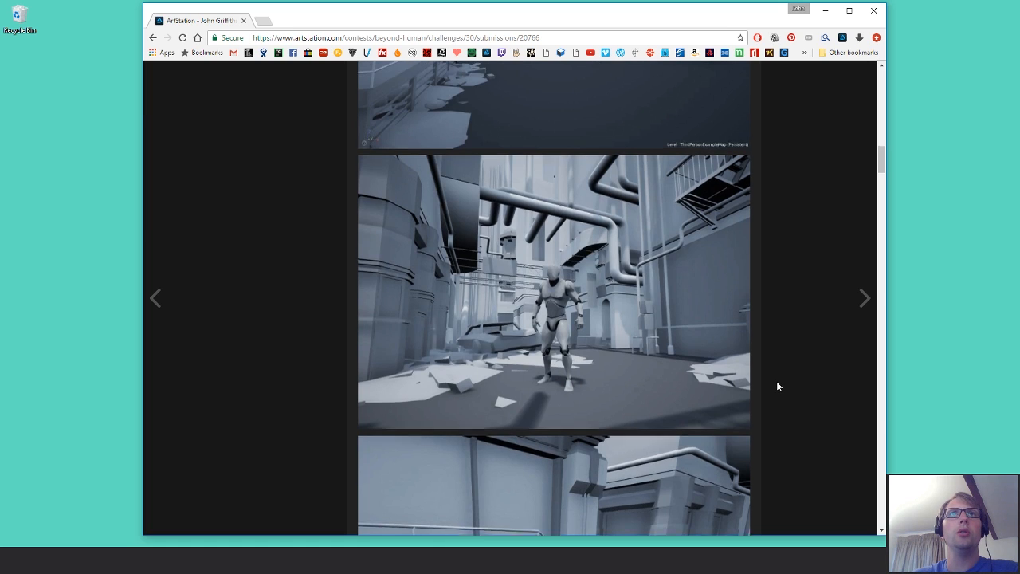
scroll(778, 386, "down", 2)
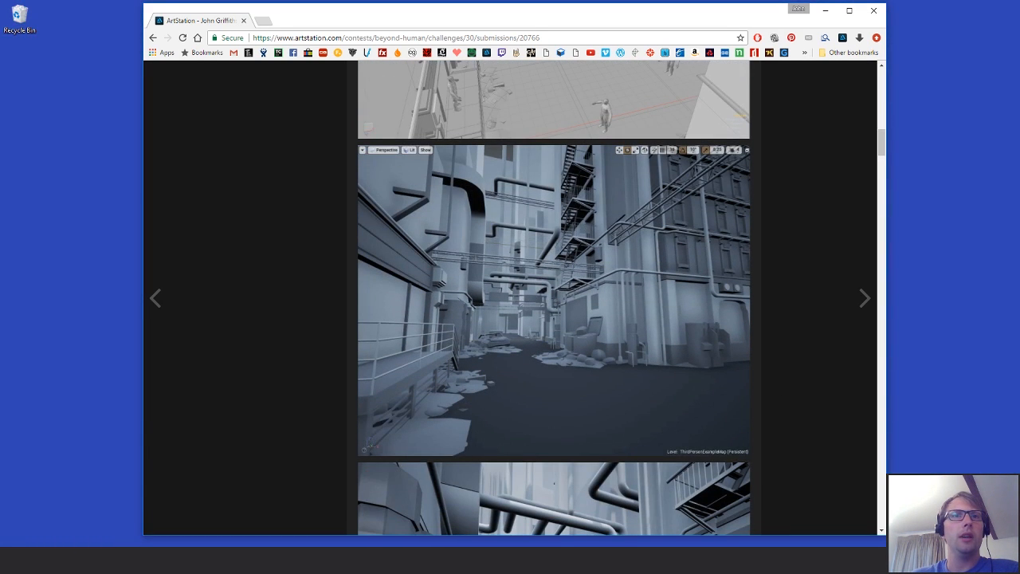
Examine the alley overview render at full size and close the browser.
mouse_move(377, 561)
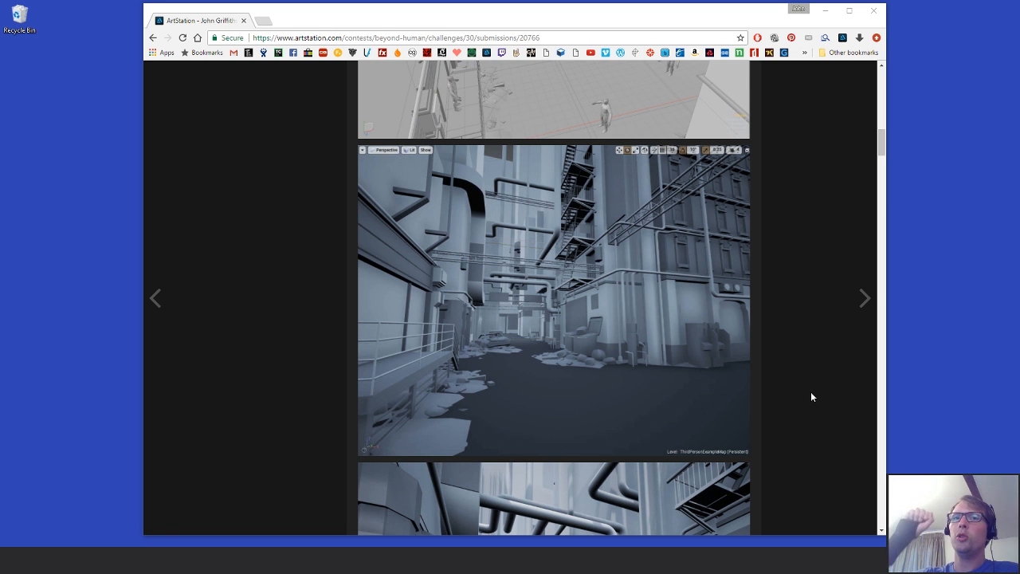
mouse_move(560, 417)
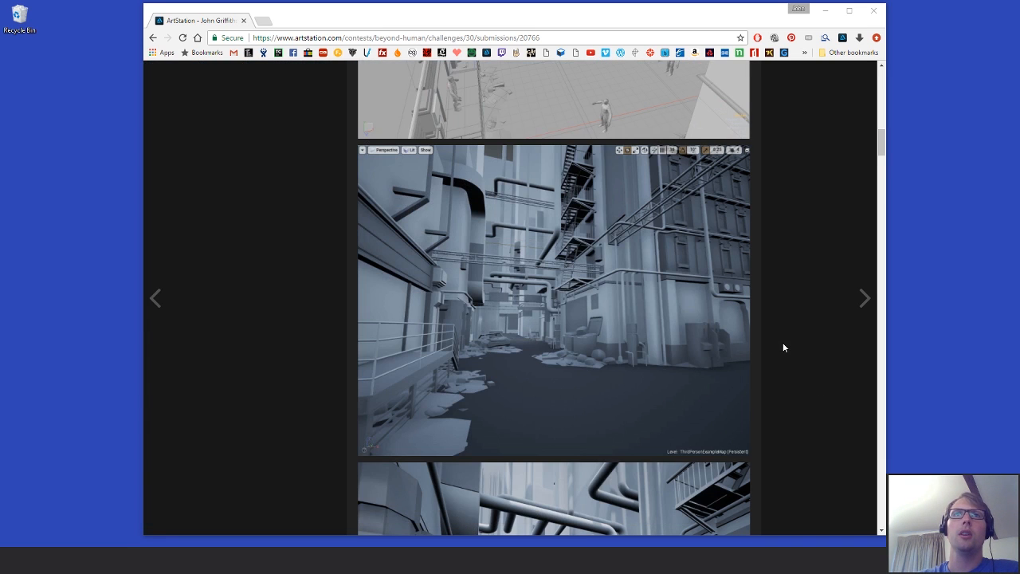
mouse_move(710, 370)
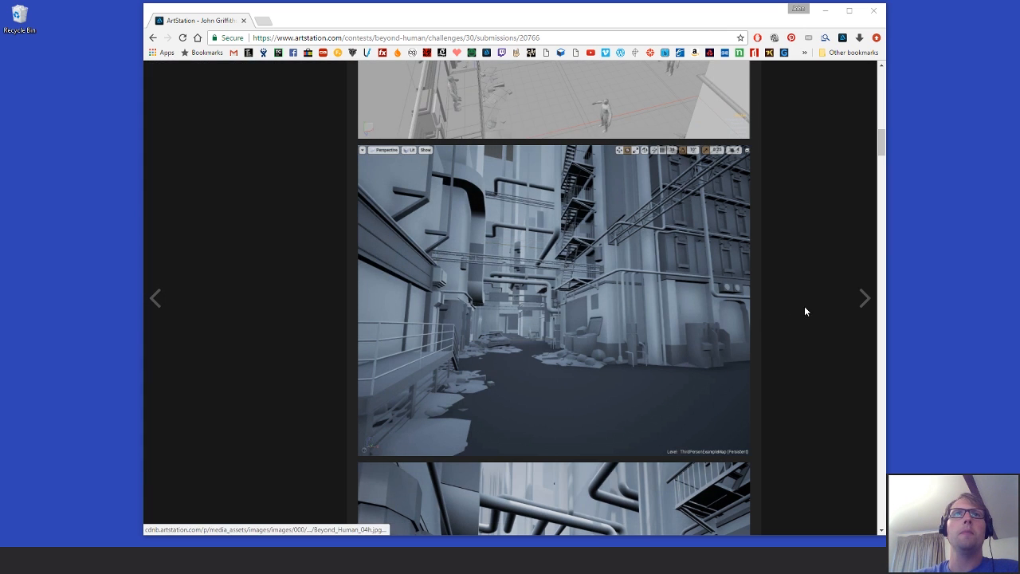
mouse_move(603, 269)
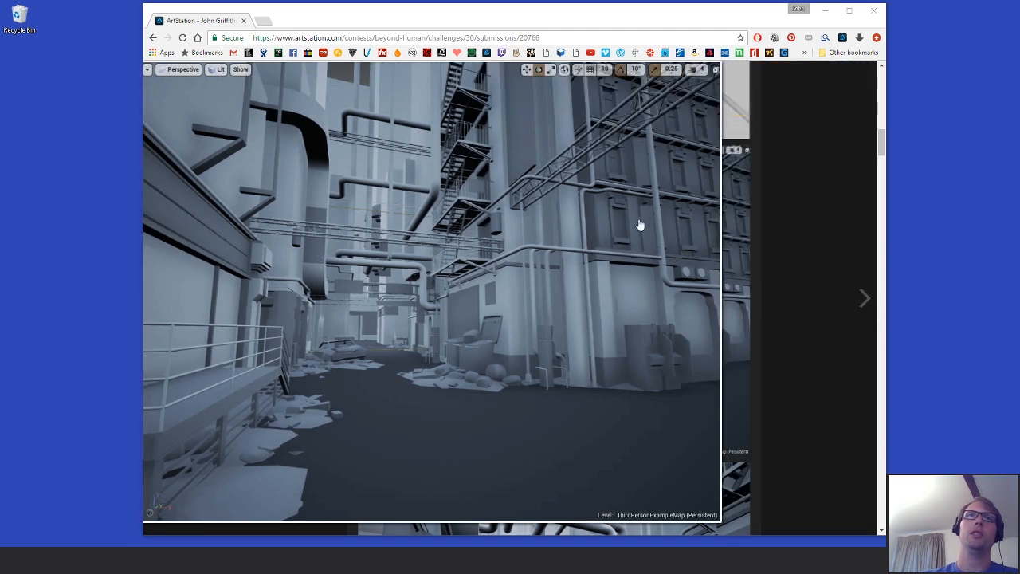
left_click(531, 243)
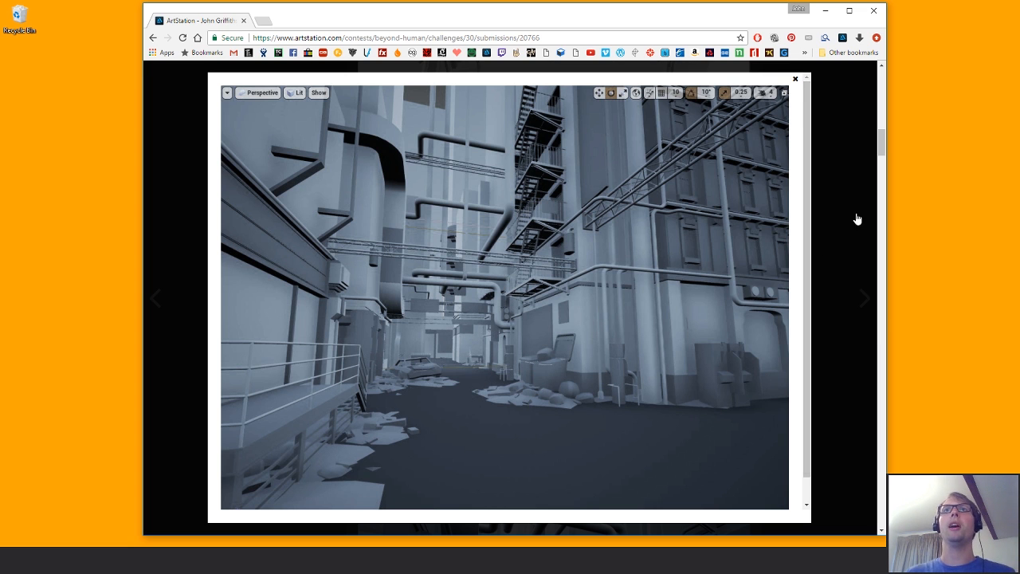
left_click(794, 79)
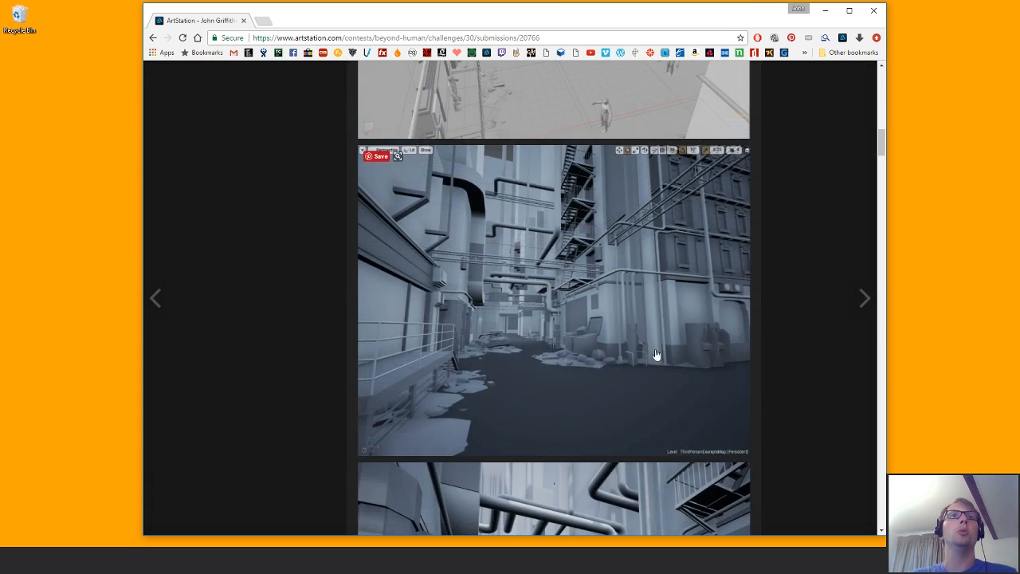
left_click(873, 11)
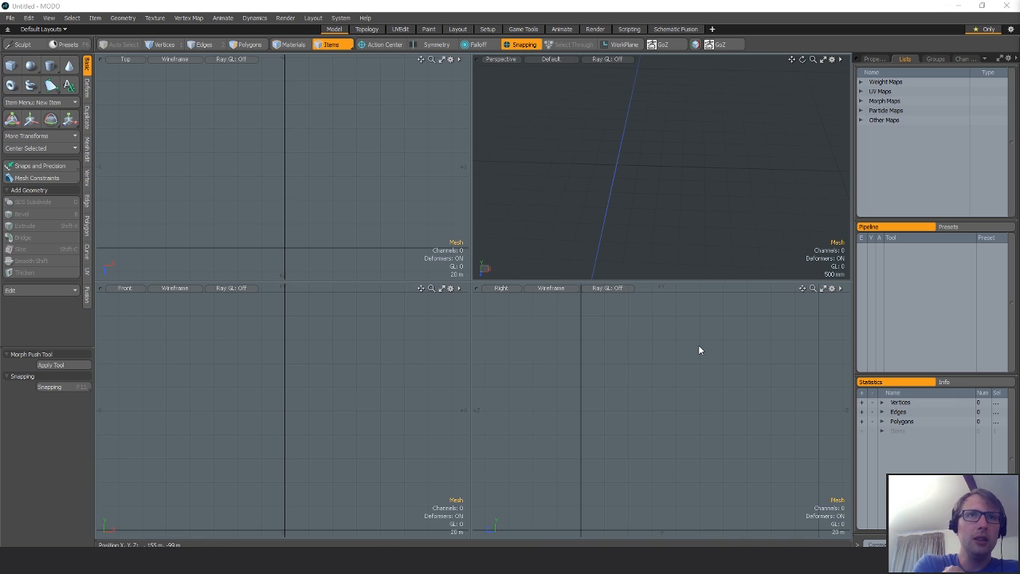
Load the scene Blockout_CamMatch_v013.lxo from the Objects folder of the Beyond_Human project.
left_click(10, 18)
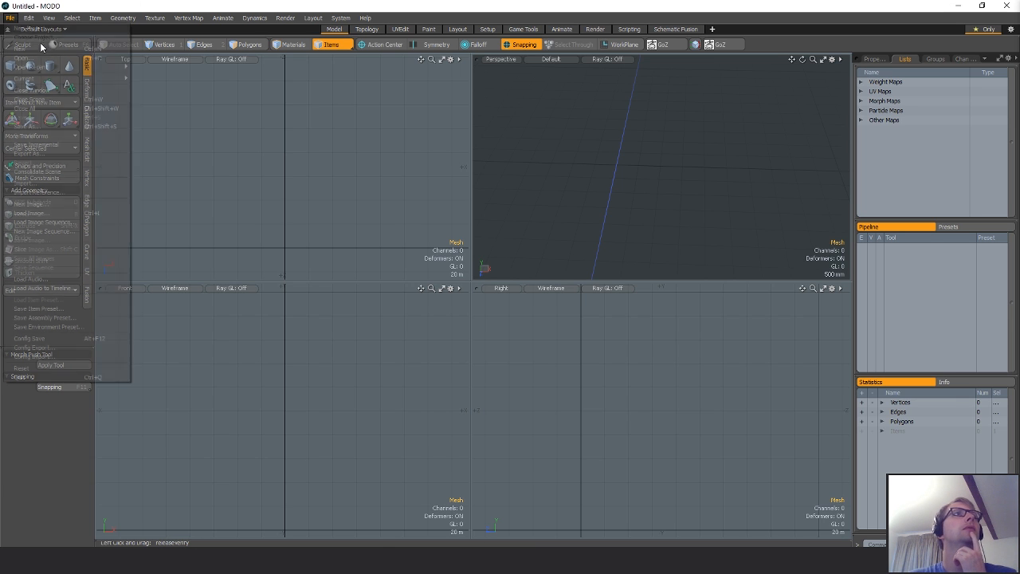
left_click(22, 57)
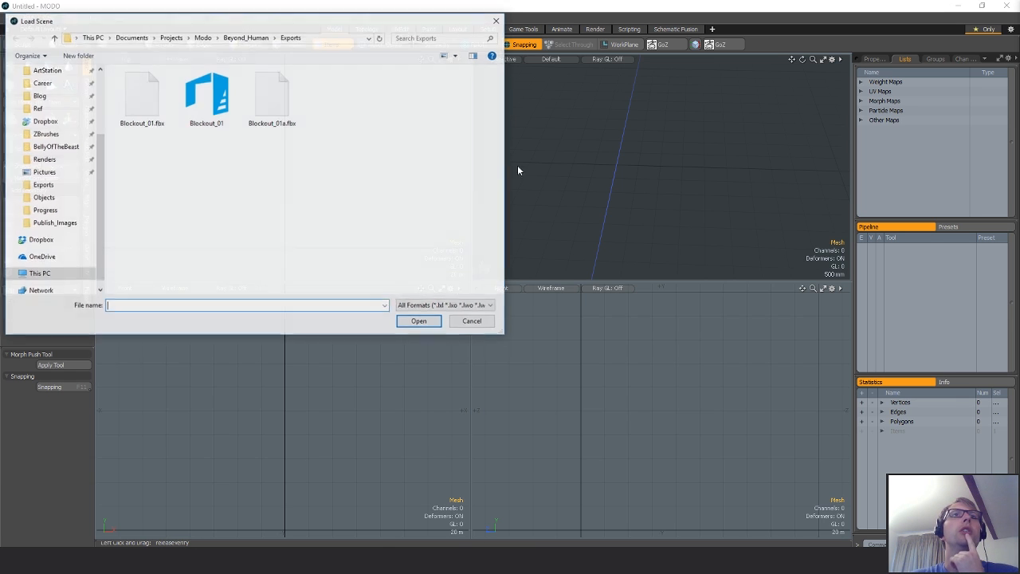
left_click_drag(243, 21, 603, 111)
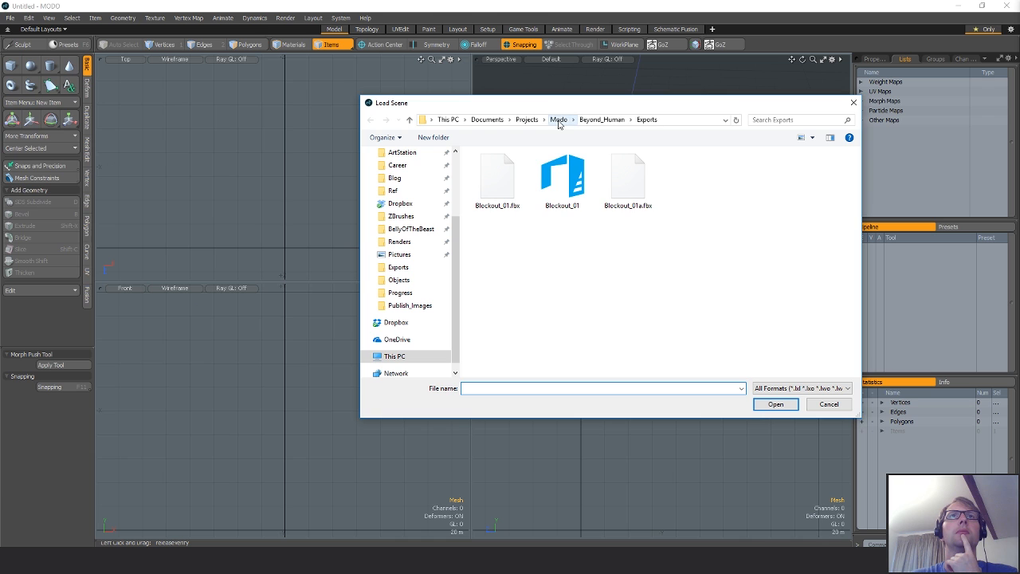
left_click(602, 119)
double_click(501, 193)
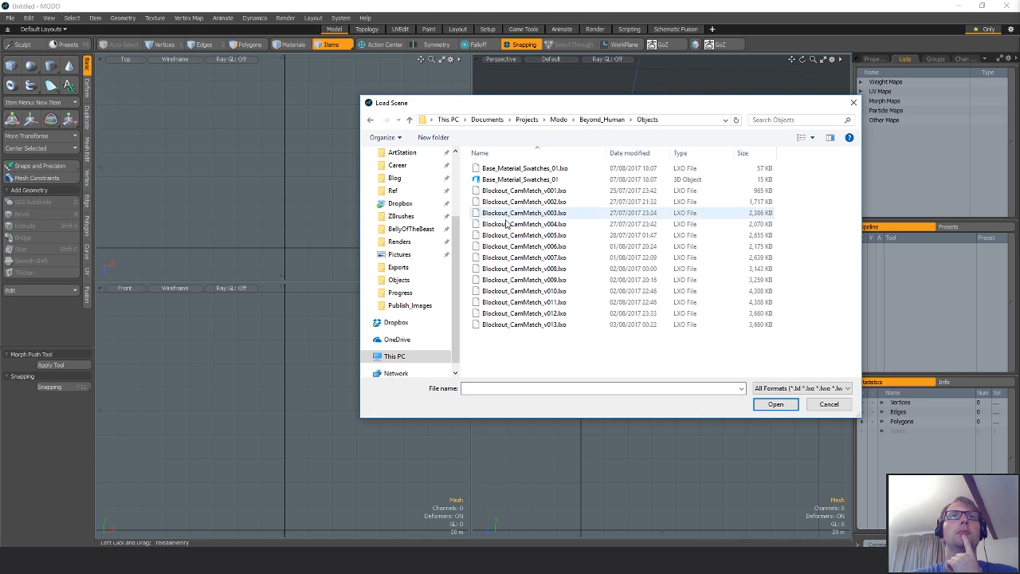
double_click(550, 331)
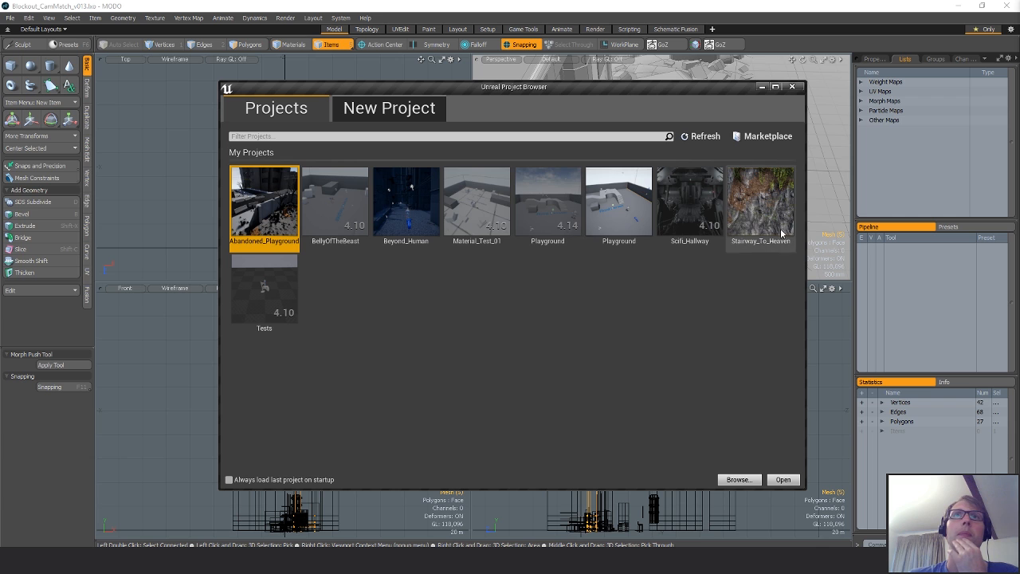
Open the Beyond_Human project in the Unreal Editor and select the Blockout_01 mesh in the alley level.
double_click(408, 195)
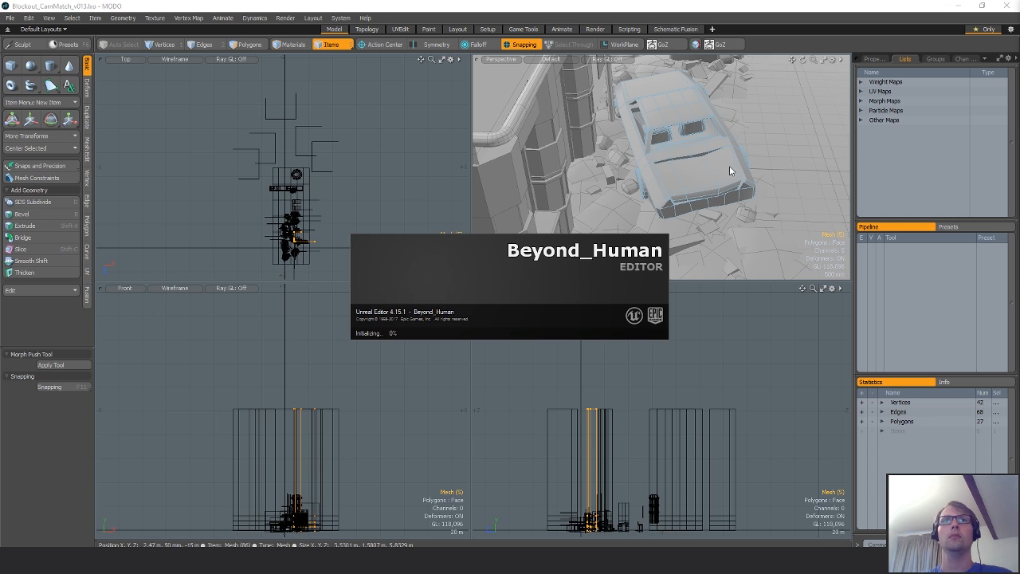
left_click(732, 165)
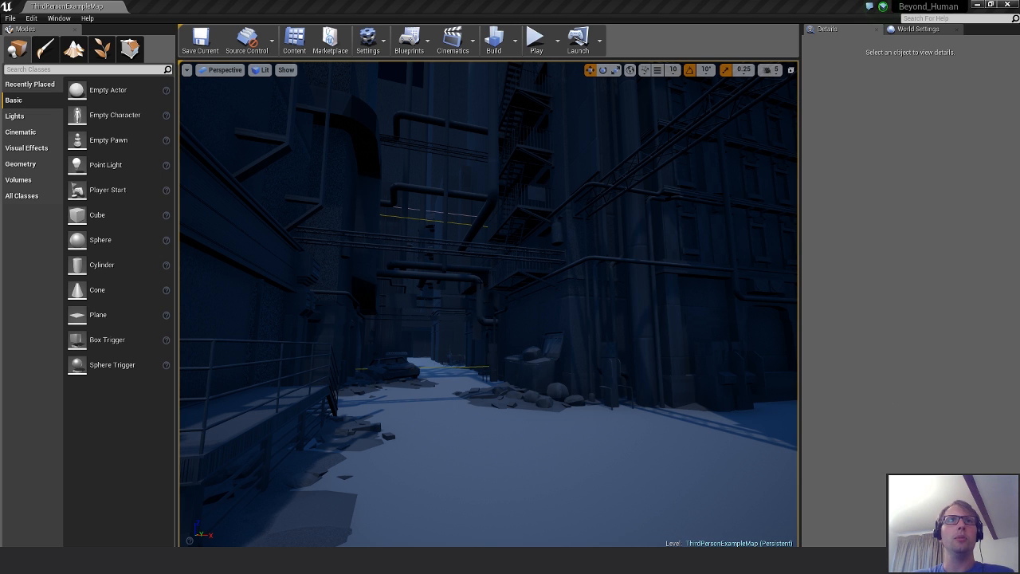
left_click(488, 375)
right_click_drag(488, 374, 689, 393)
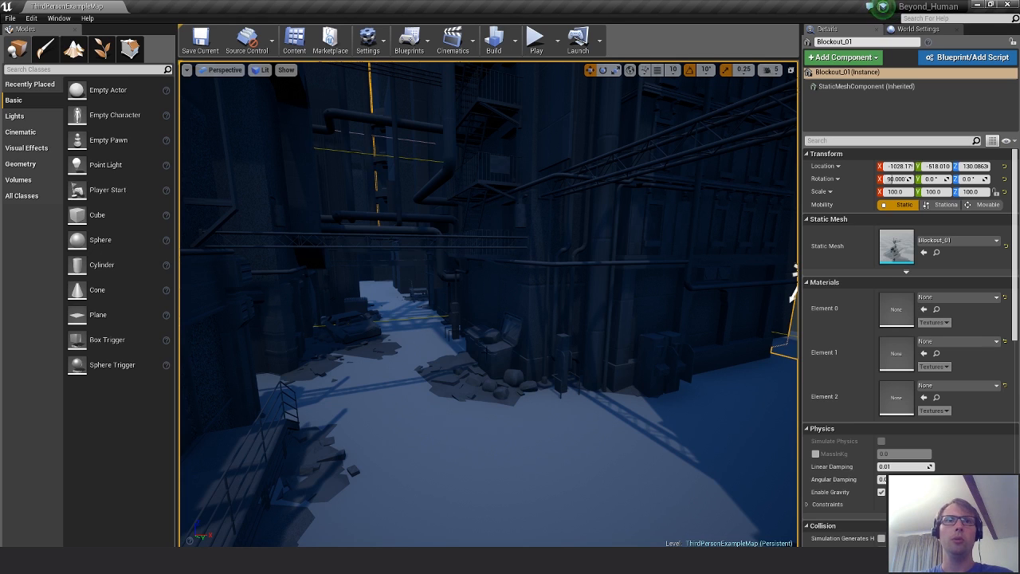
Switch back to MODO and isolate the Building_01 mesh, framing its lower corner in the perspective view.
left_click(327, 559)
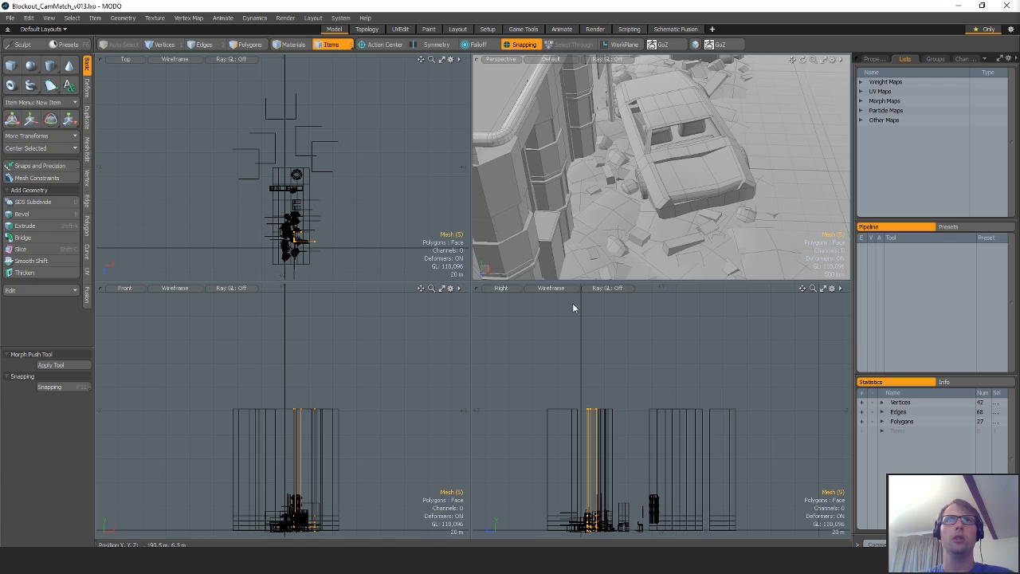
left_click_drag(738, 209, 618, 203, "ctrl+alt")
key("Up")
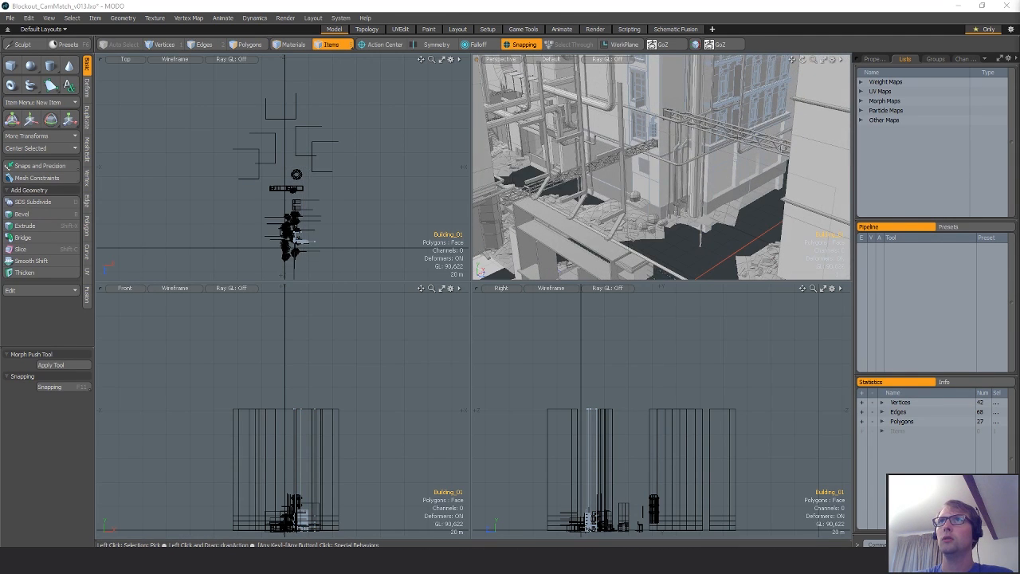
left_click_drag(703, 223, 683, 162, "alt")
scroll(703, 184, "up", 3)
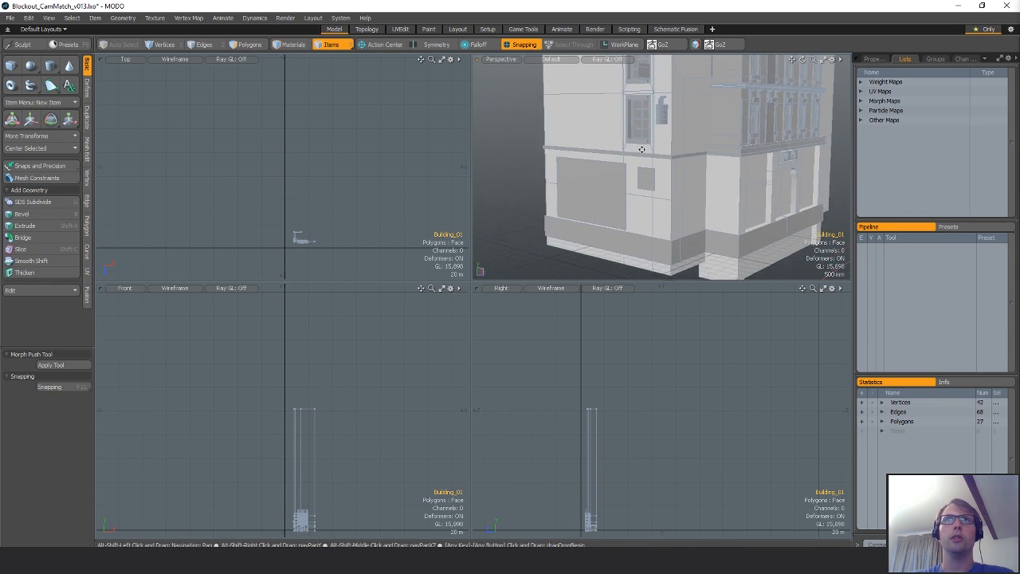
Examine Building_01's wall shell by selecting its connected polygons, and show the human scale figures beside it.
double_click(646, 124)
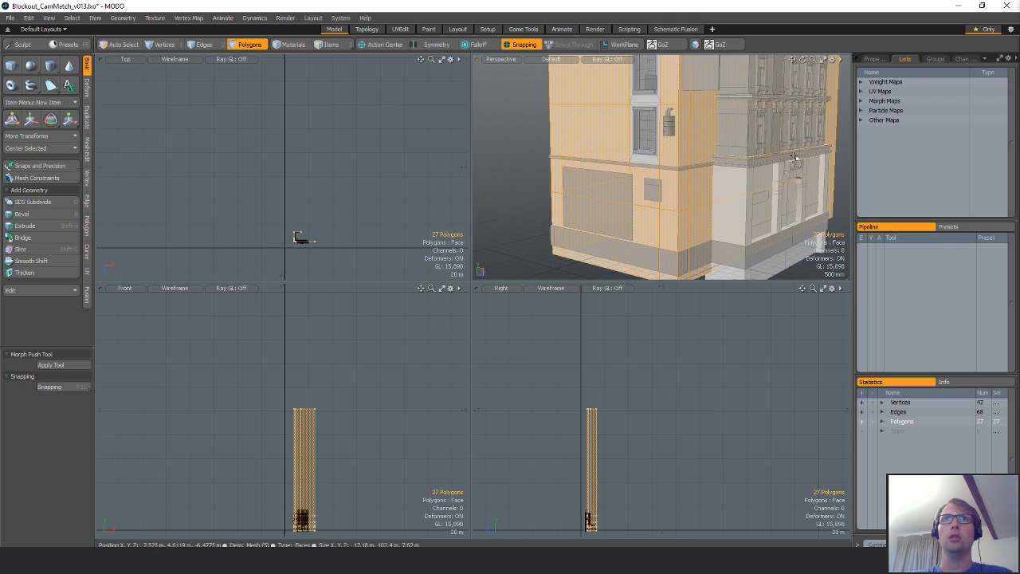
left_click_drag(646, 123, 714, 142, "alt")
scroll(757, 218, "down", 3)
left_click(760, 221)
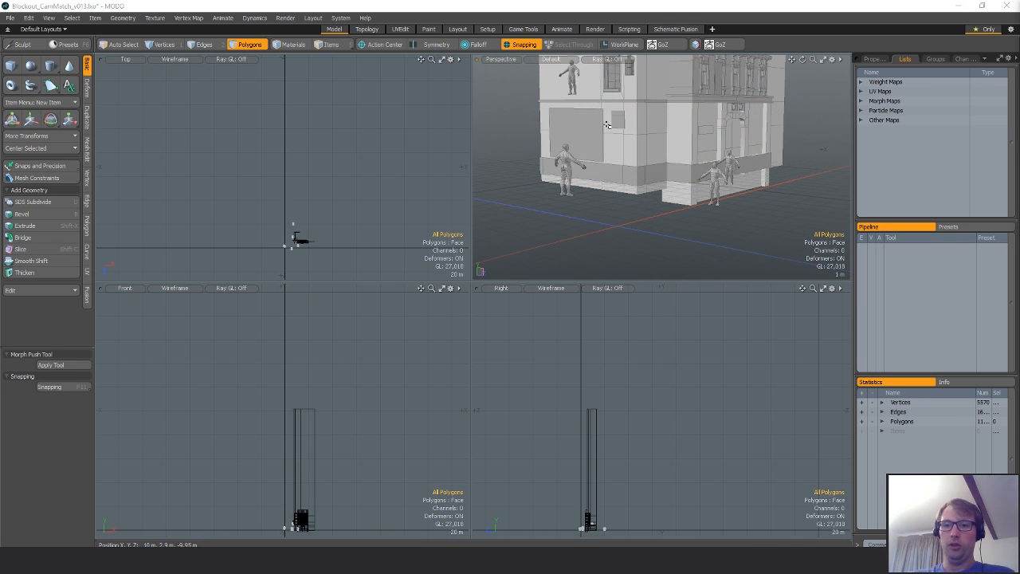
Delete the human scale figures from the active mesh and add a unit cube at the origin.
key("Delete")
left_click_drag(728, 194, 723, 219, "alt")
left_click_drag(724, 219, 775, 216, "alt+shift")
left_click(12, 66, "shift")
key("a")
Raise the unit cube 500 mm in Y with grid snapping so its base rests on the ground plane.
key("w")
key("a")
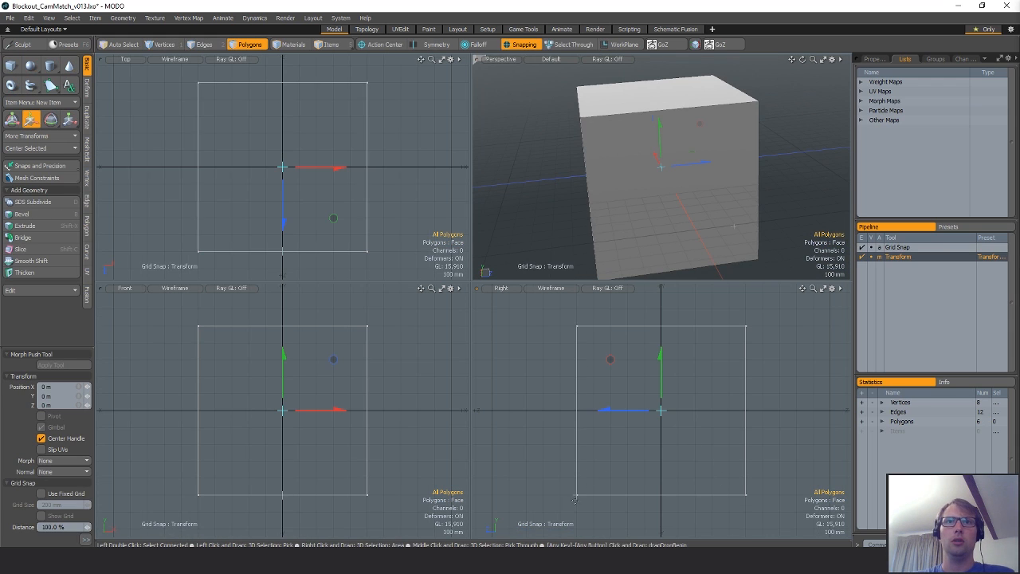
left_click(575, 497)
left_click(577, 443)
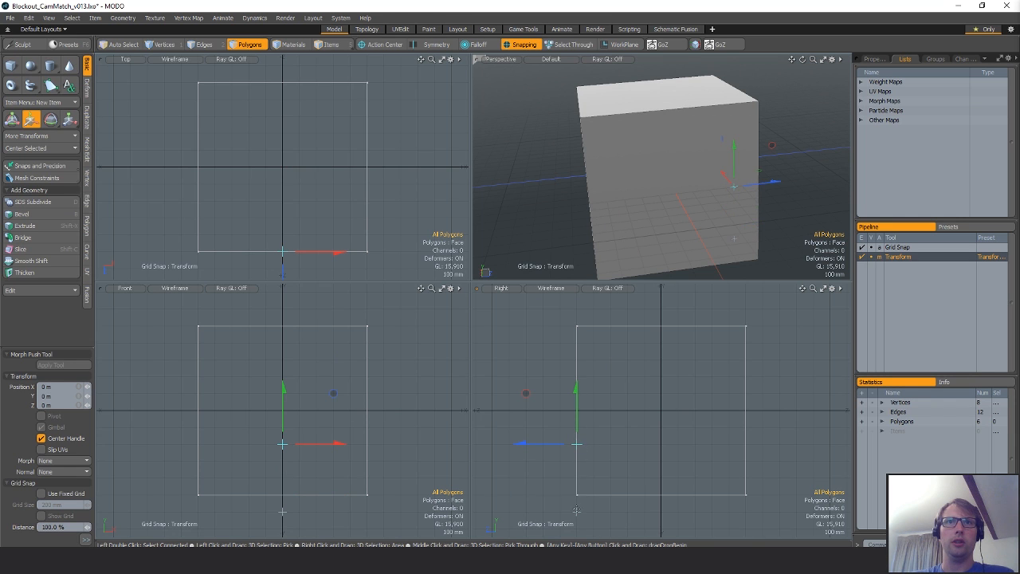
left_click_drag(576, 439, 580, 363)
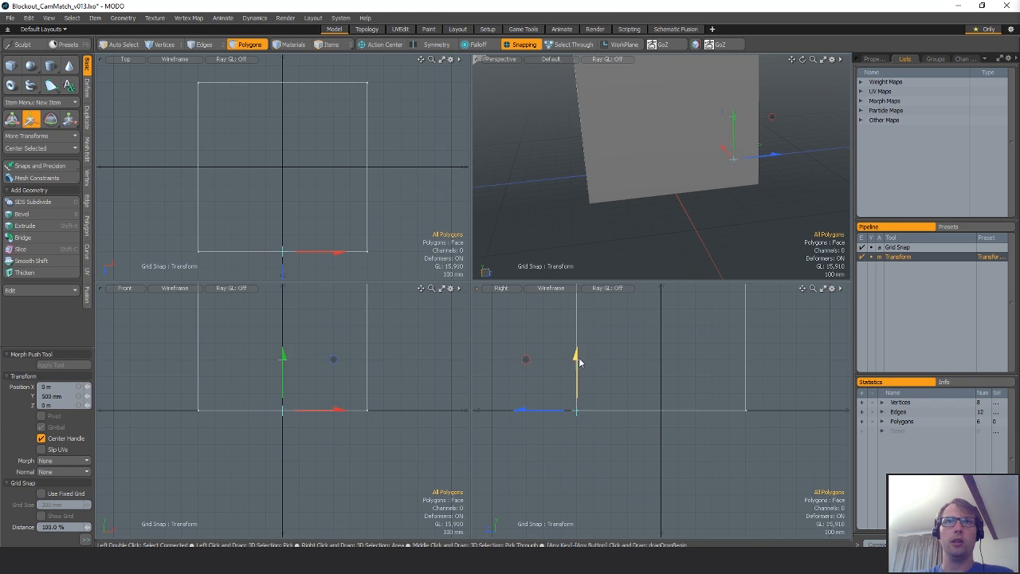
key("q")
Move one of the human scale figures -6 m in X so it stands beside the cube, and turn off snapping.
left_click_drag(666, 381, 669, 444, "alt+shift")
scroll(668, 444, "down", 5)
left_click_drag(707, 164, 719, 185, "alt")
left_click_drag(660, 235, 750, 113, "alt")
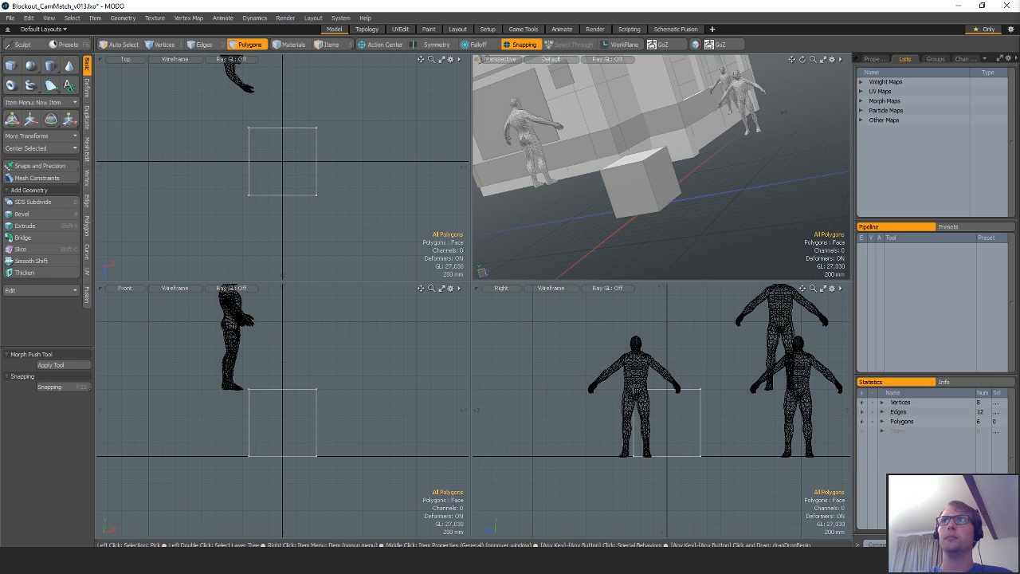
left_click(528, 137)
scroll(258, 173, "down", 6)
mouse_move(346, 145)
right_mouse_down()
mouse_move(310, 193)
mouse_move(351, 198)
right_mouse_up()
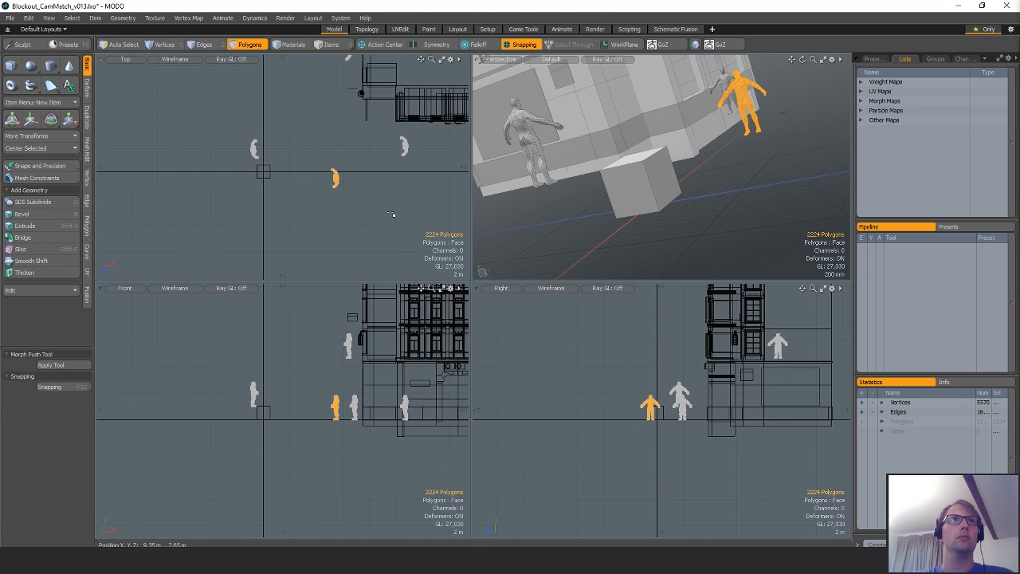
key("w")
left_click(391, 209)
left_click_drag(447, 200, 366, 208)
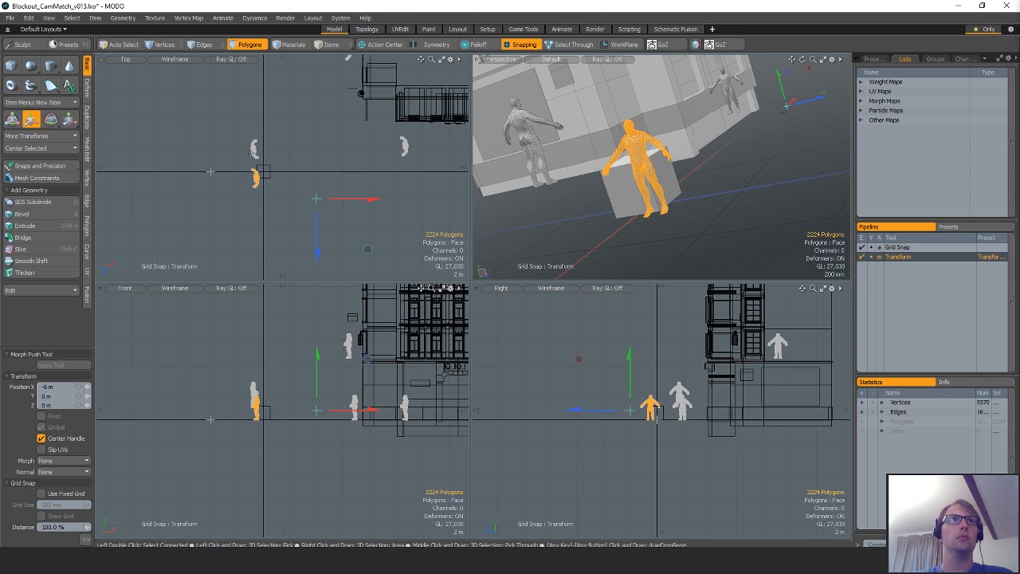
left_click(522, 45)
Measure the scale figure beside the cube with the Dimensions Tool.
key("shift+a")
left_click_drag(542, 163, 714, 163, "alt")
scroll(705, 202, "up", 4)
key("q")
left_click(756, 202)
scroll(755, 203, "down", 2)
scroll(661, 176, "down", 3)
double_click(679, 145)
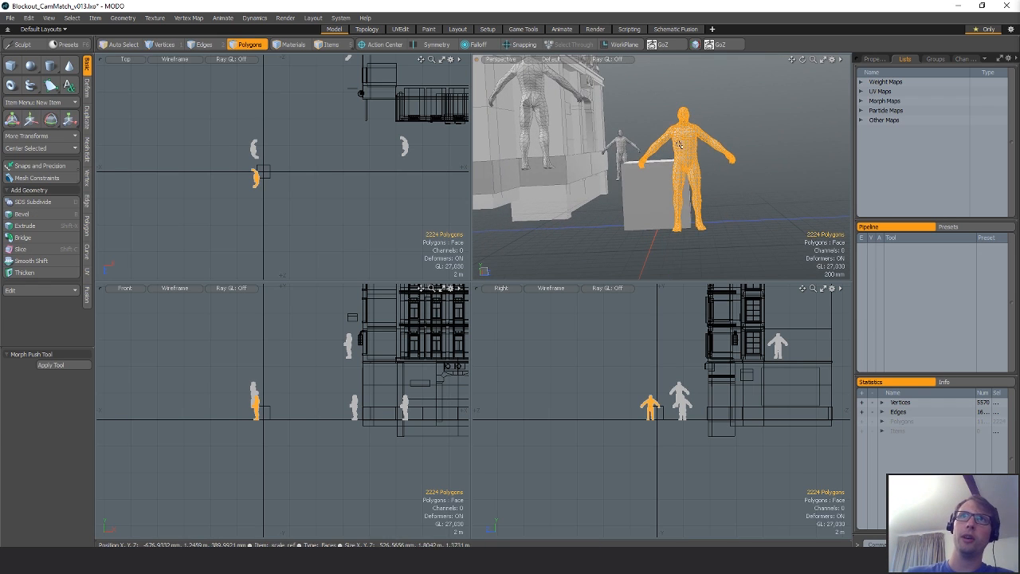
left_click(99, 18)
left_click(49, 18)
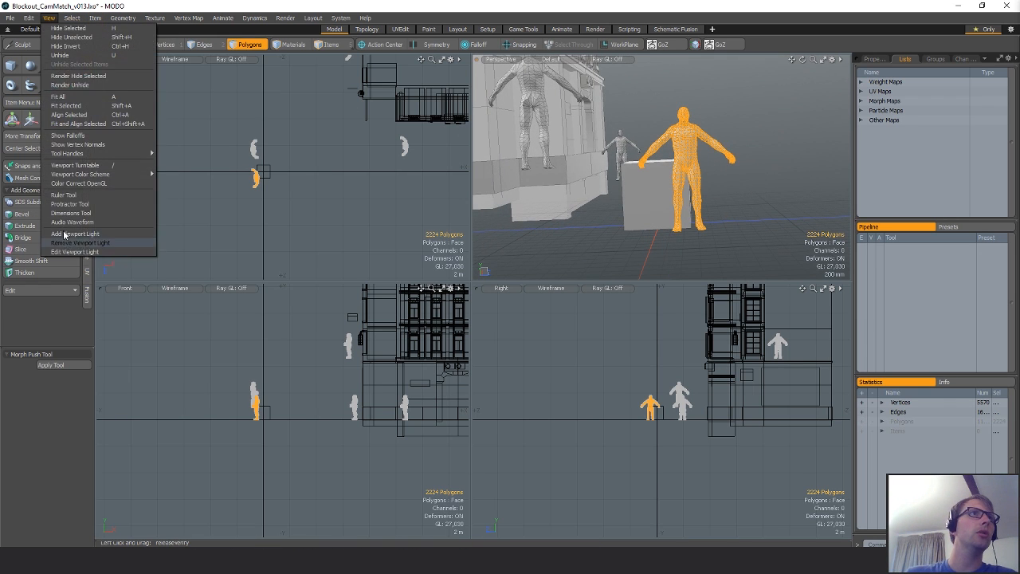
left_click(67, 213)
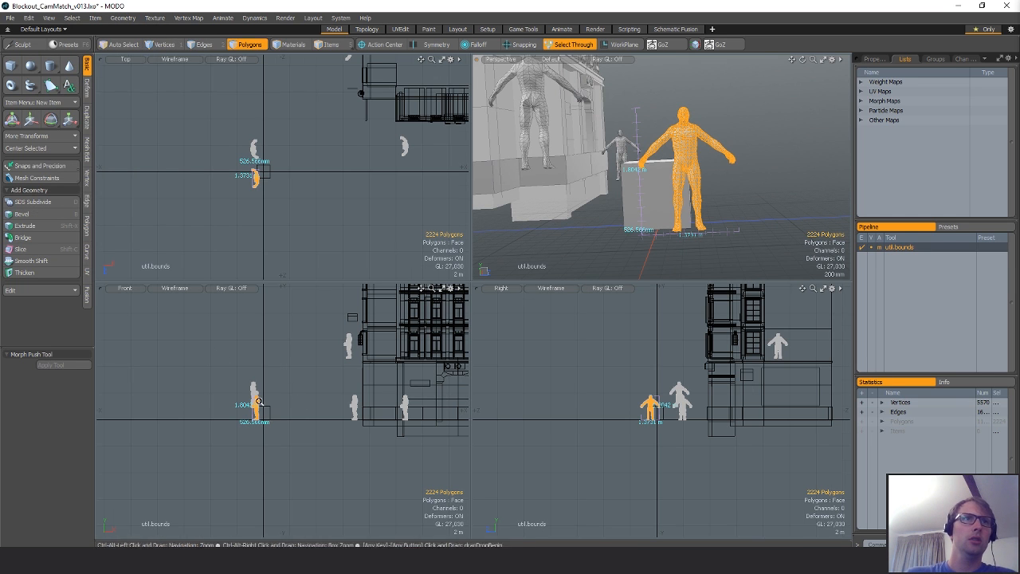
key("shift+a")
left_click_drag(382, 403, 305, 360, "ctrl+alt")
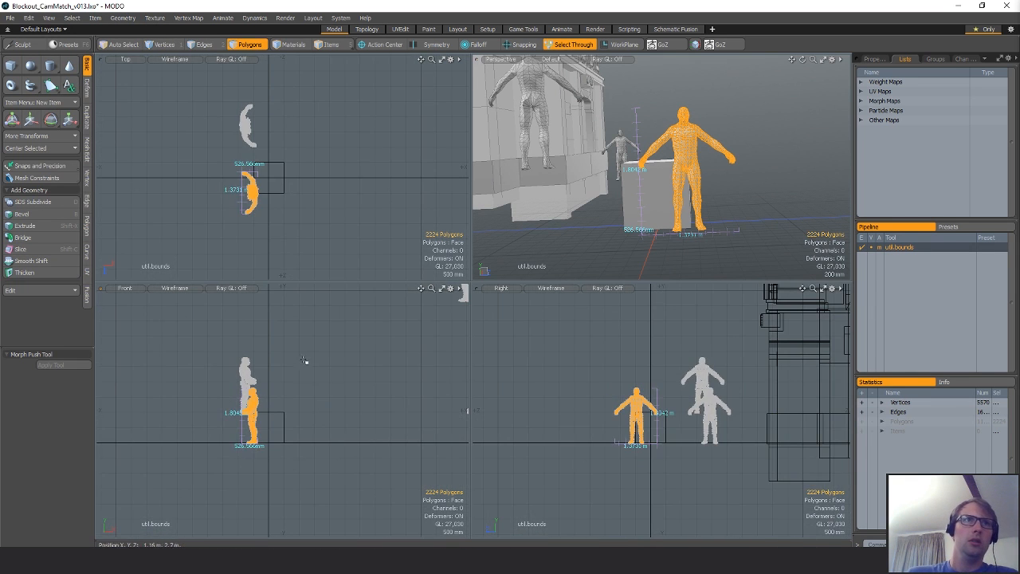
Clear the figure selection and turn off the Dimensions Tool.
left_click(295, 370)
left_click_drag(570, 155, 687, 185, "alt")
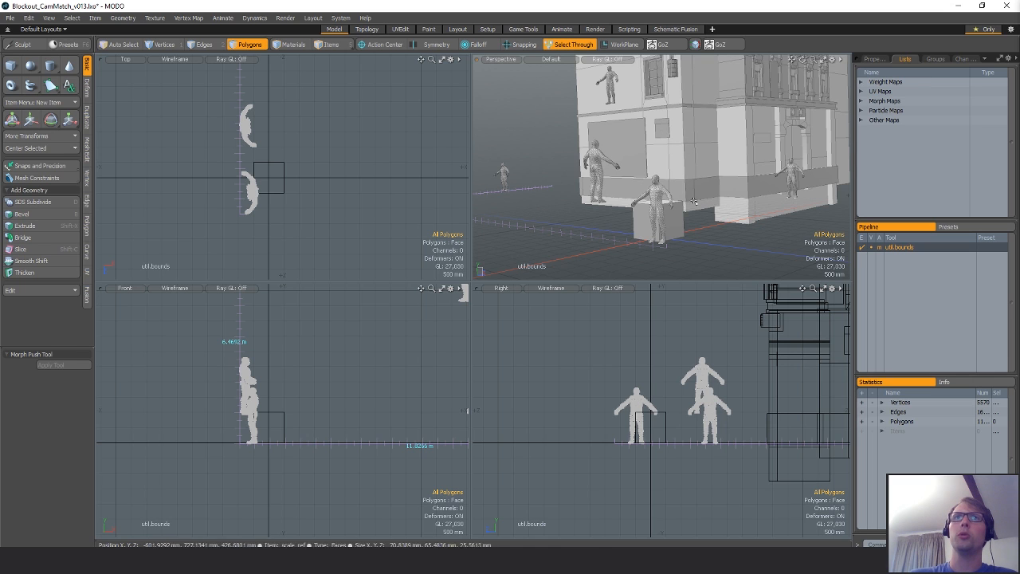
left_click_drag(681, 142, 726, 207, "alt")
left_click(49, 17)
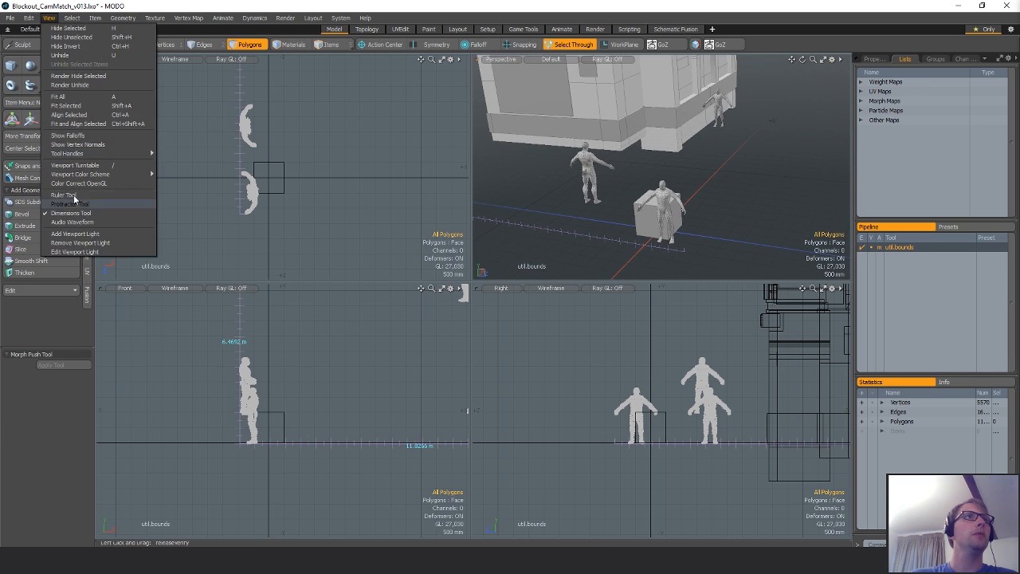
left_click(80, 215)
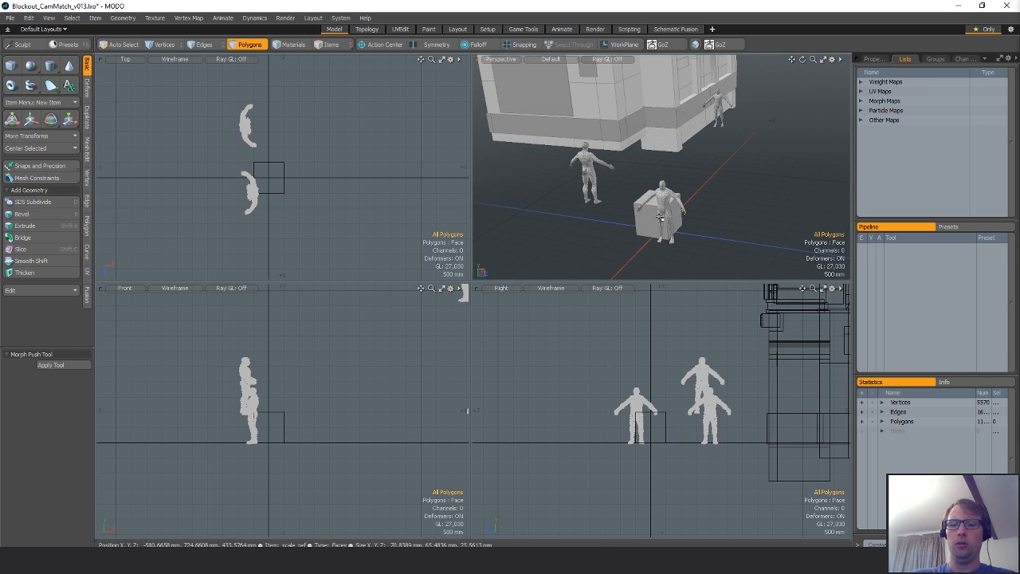
Select all the cube's polygons and assign them a new material named Texel_Densitu.
left_click(646, 217)
double_click(646, 216)
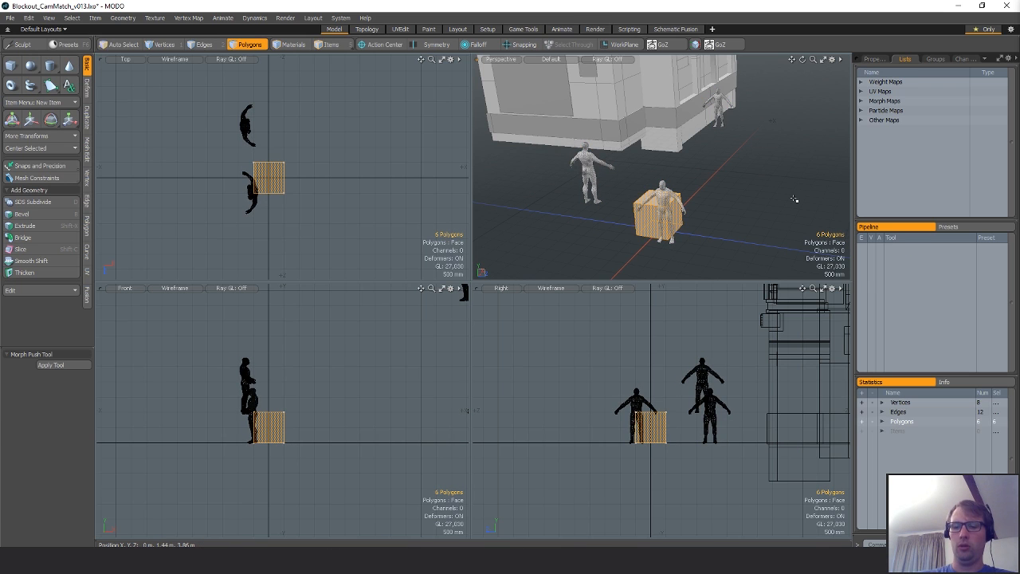
type("mUV")
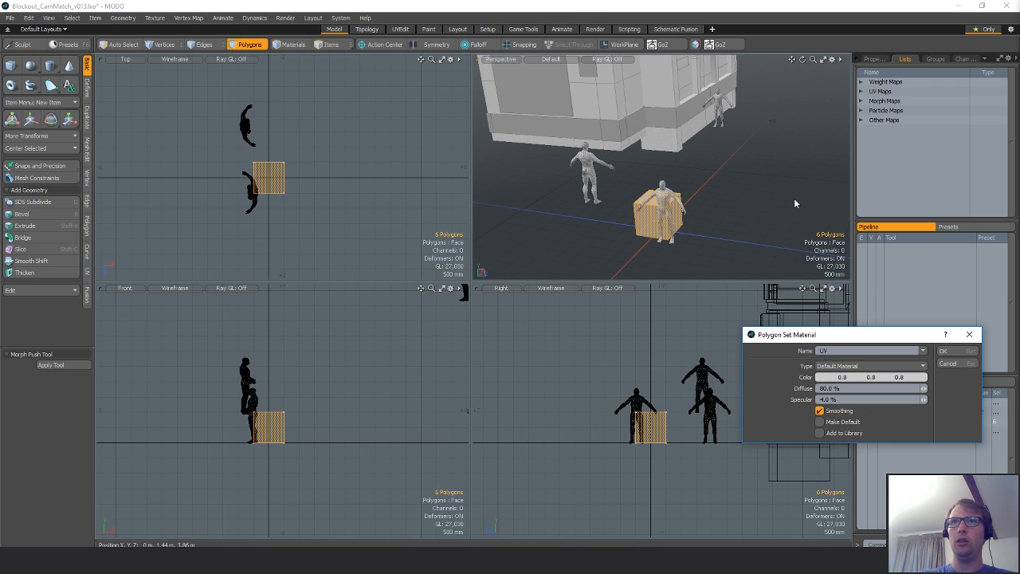
key("BackSpace")
key("BackSpace")
type("Texel")
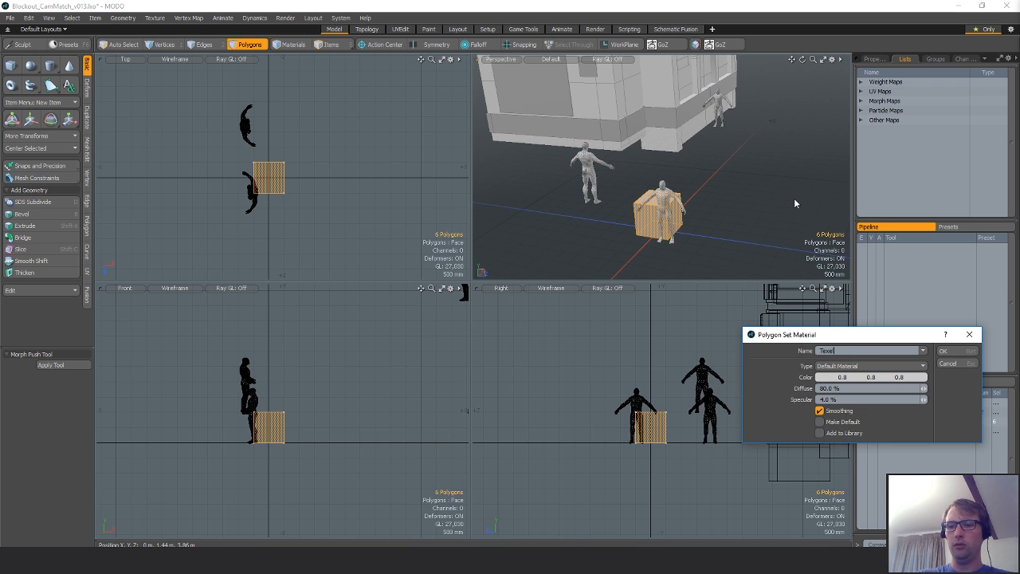
type("_Densitu")
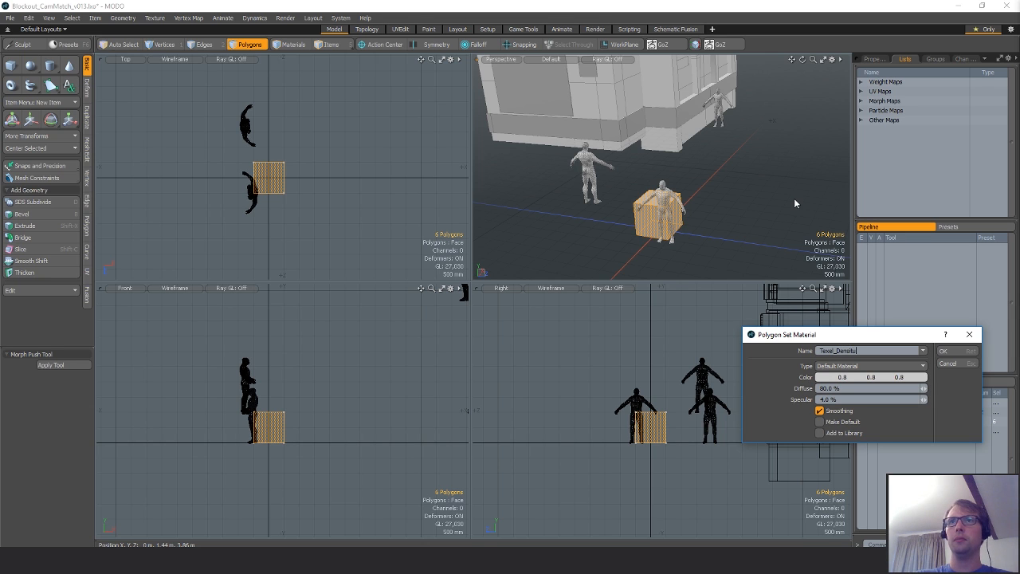
key("Return")
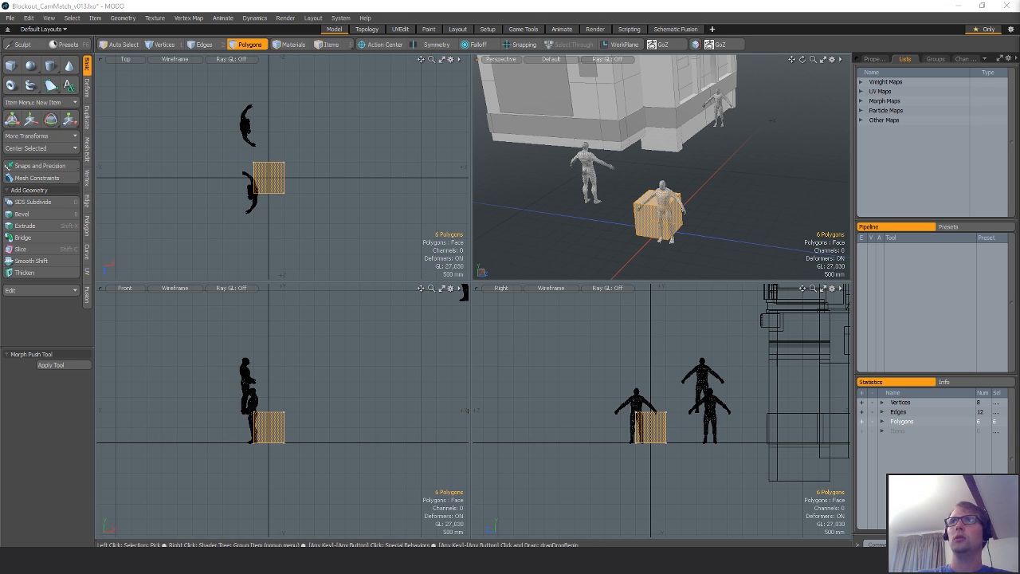
Expand the UV maps and open the cube's Texture map in the UV Editor.
left_click_drag(597, 246, 700, 222, "alt")
scroll(711, 205, "up", 5)
scroll(654, 182, "up", 4)
left_click(861, 92)
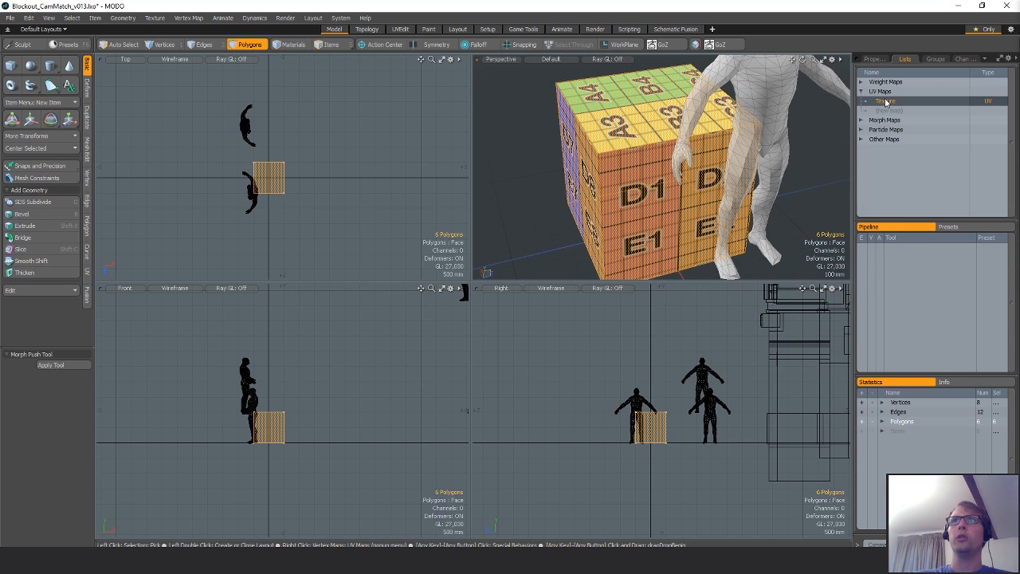
double_click(885, 101)
Project new UVs onto the cube's selected polygons with the UV Projection Tool set to Barycentric, and clear the selection.
left_click(87, 273)
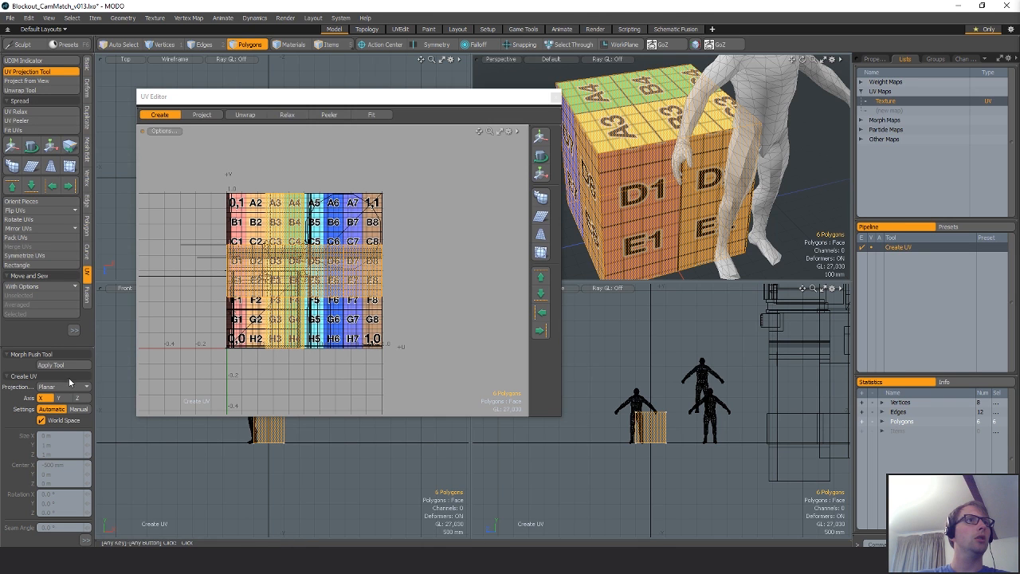
left_click(61, 388)
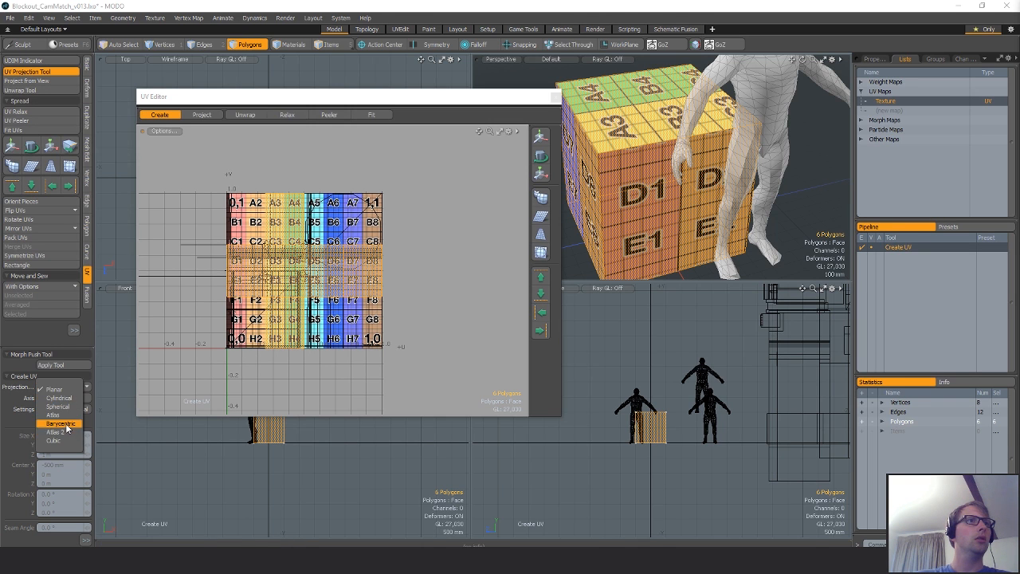
left_click(60, 423)
left_click(291, 321)
key("q")
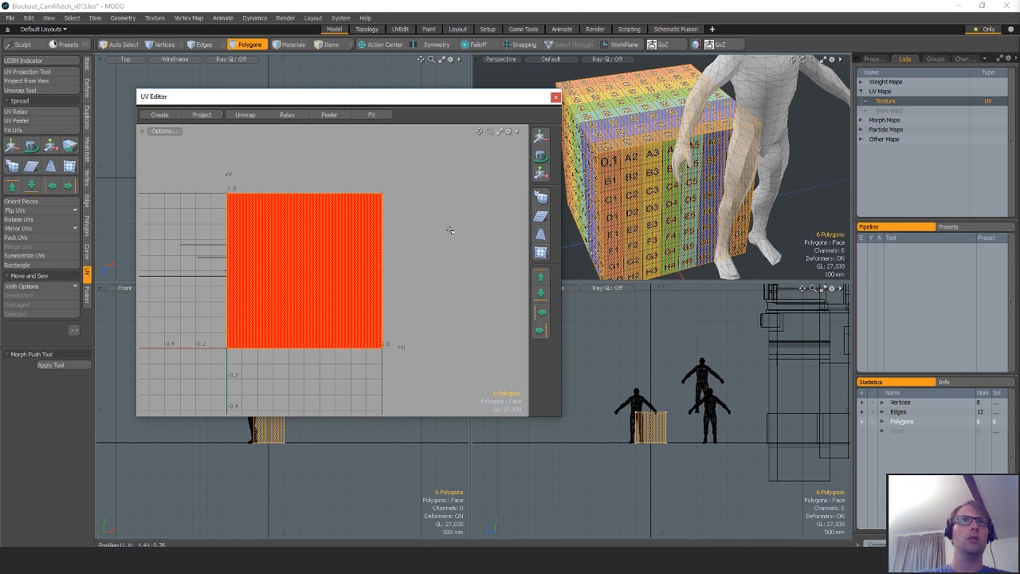
left_click(449, 230)
Close the UV Editor and examine the checker texture on the cube's faces and its size beside the scale figures.
mouse_move(753, 185)
left_mouse_down("alt")
mouse_move(684, 191)
mouse_move(735, 180)
left_mouse_up("alt")
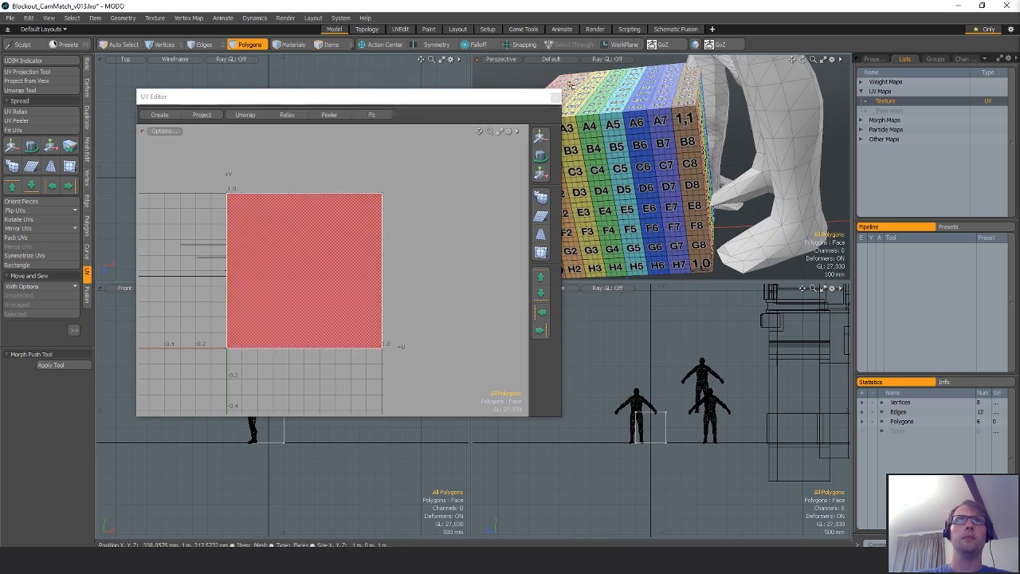
left_click(555, 97)
left_click_drag(626, 169, 660, 105, "alt")
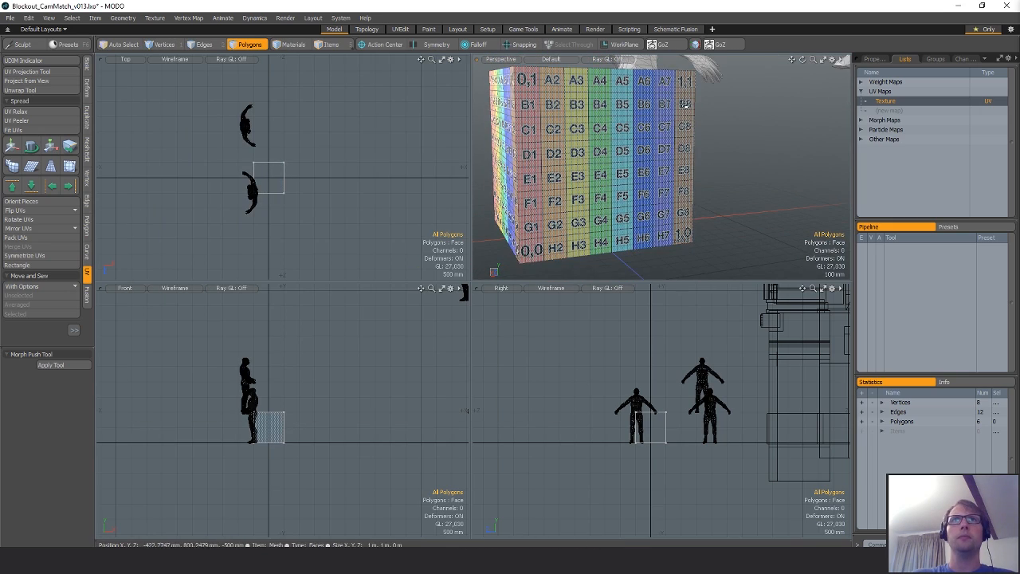
key("1")
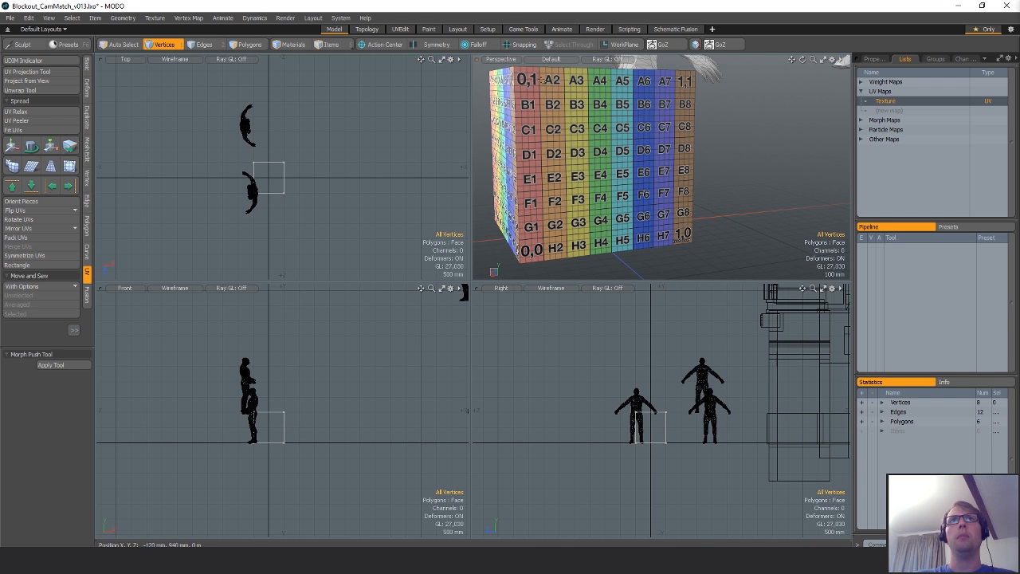
left_click_drag(534, 149, 734, 219, "alt")
scroll(677, 164, "down", 6)
key("space")
key("space")
left_click(679, 161)
double_click(679, 161)
scroll(765, 195, "down", 4)
left_click_drag(789, 182, 766, 174, "alt")
left_click(765, 174)
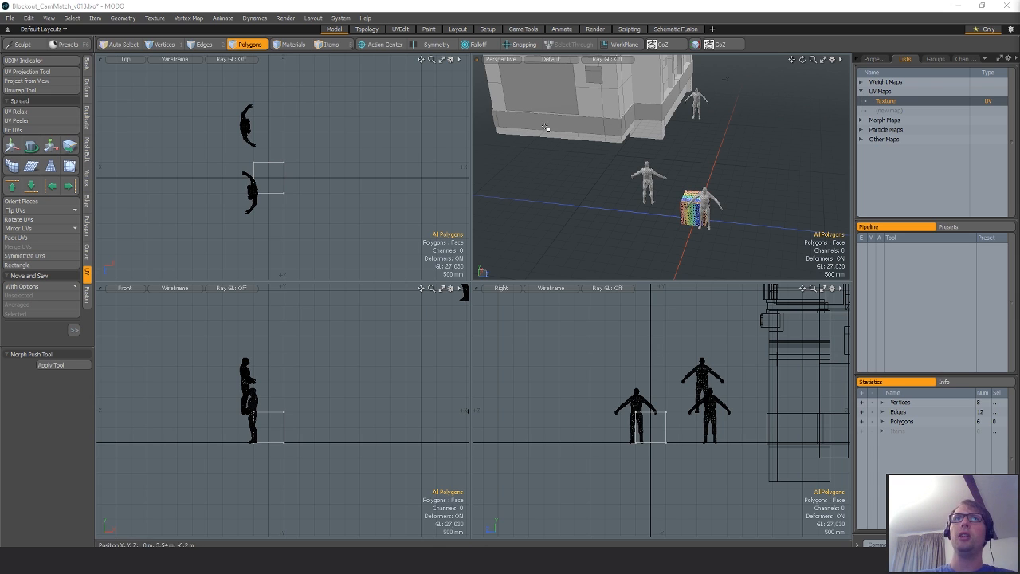
Move the textured cube 6.9 m in X and -3.9 m in Z, placing it beside the building's lower corner.
left_click_drag(691, 140, 741, 247, "alt+shift")
left_click_drag(825, 259, 763, 189, "alt+shift")
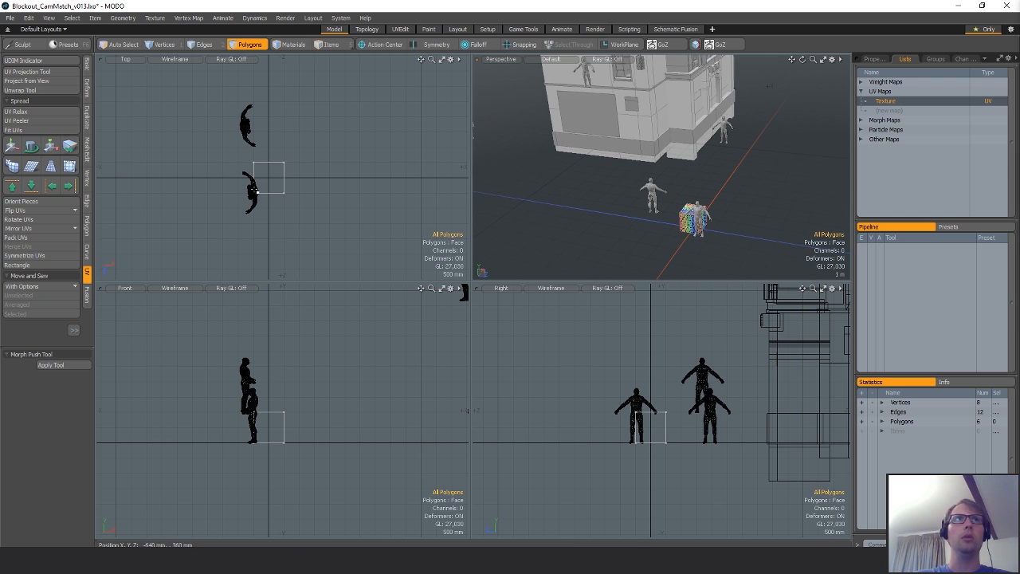
scroll(347, 168, "down", 6)
left_click_drag(349, 171, 305, 171, "alt+shift")
key("w")
left_click_drag(333, 203, 389, 172)
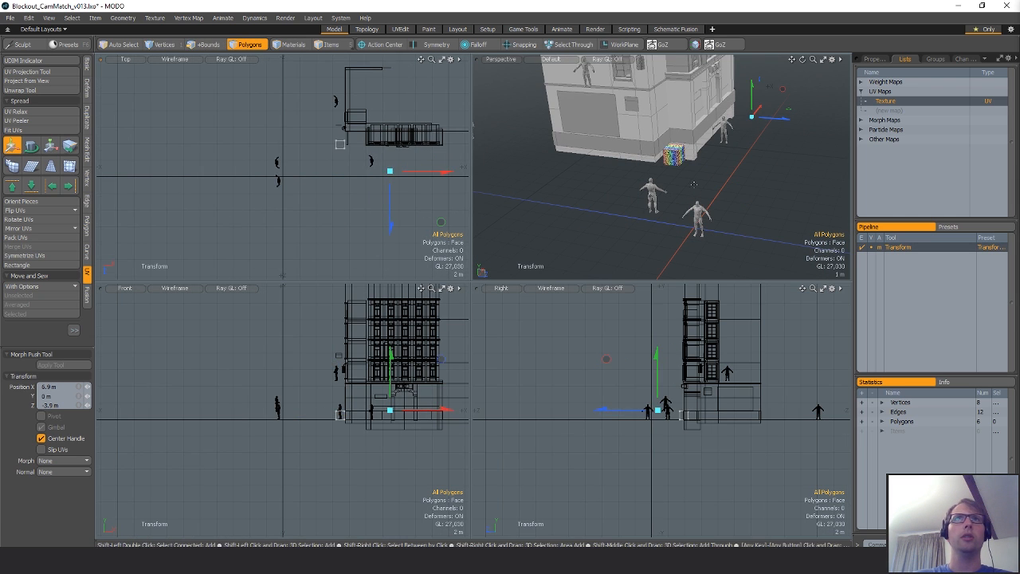
left_click_drag(693, 184, 713, 144, "alt+shift")
key("space")
Examine the building's wall meshes by activating them one after another and selecting their connected polygons.
key("5")
left_click(618, 119)
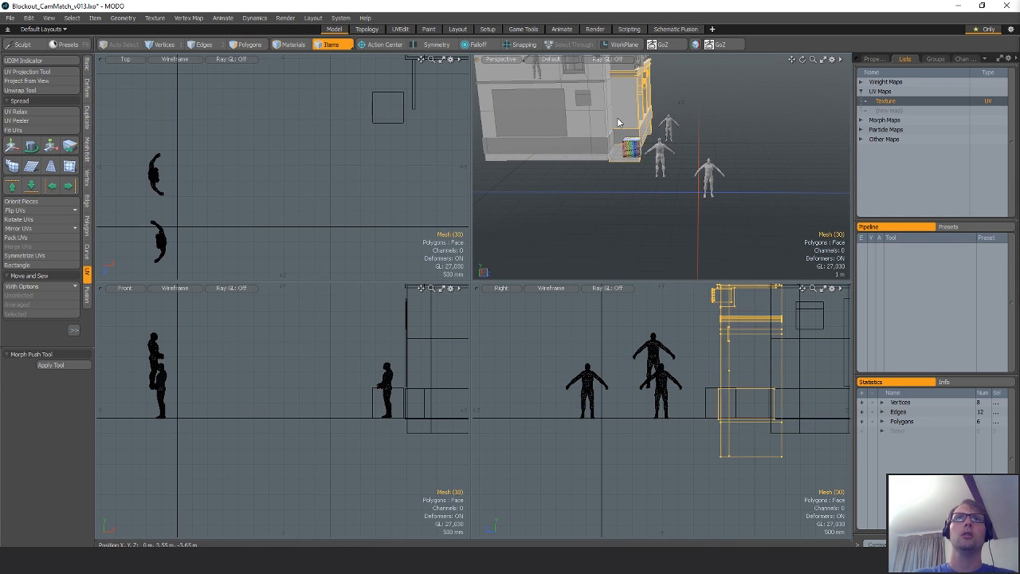
key("3")
double_click(619, 121)
key("shift+a")
left_click_drag(653, 134, 650, 172, "alt")
key("5")
left_click(656, 182)
key("3")
double_click(655, 182)
scroll(640, 131, "up", 8)
left_click_drag(618, 239, 590, 190, "alt+shift")
key("1")
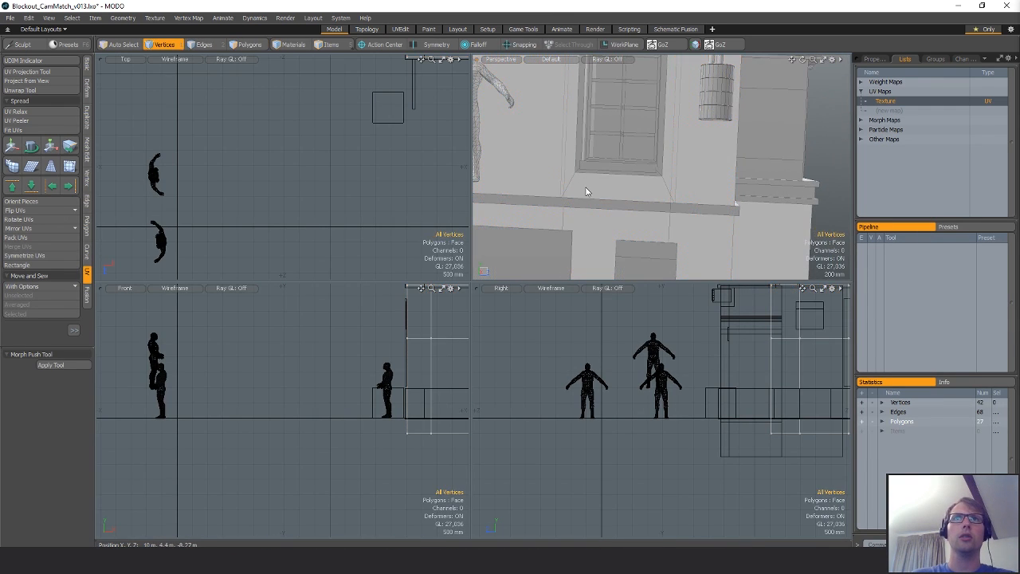
Make the building_windows mesh active and frame the trim between two stacked windows in the side view.
key("5")
left_click(586, 191)
left_click_drag(592, 77, 583, 275, "alt+shift")
scroll(610, 199, "down", 4)
left_click_drag(612, 207, 647, 436, "alt+shift")
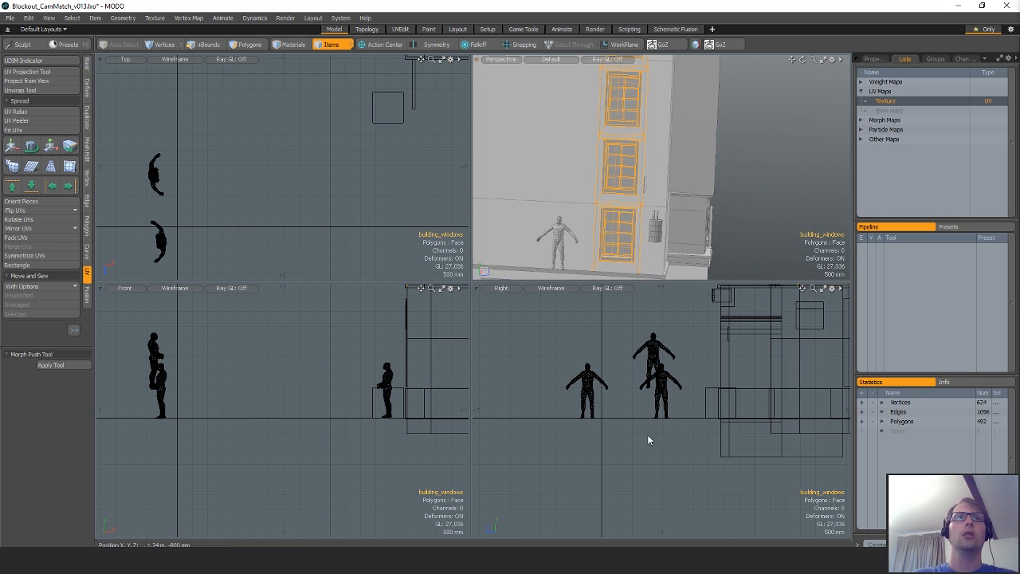
key("shift+a")
scroll(553, 424, "up", 8)
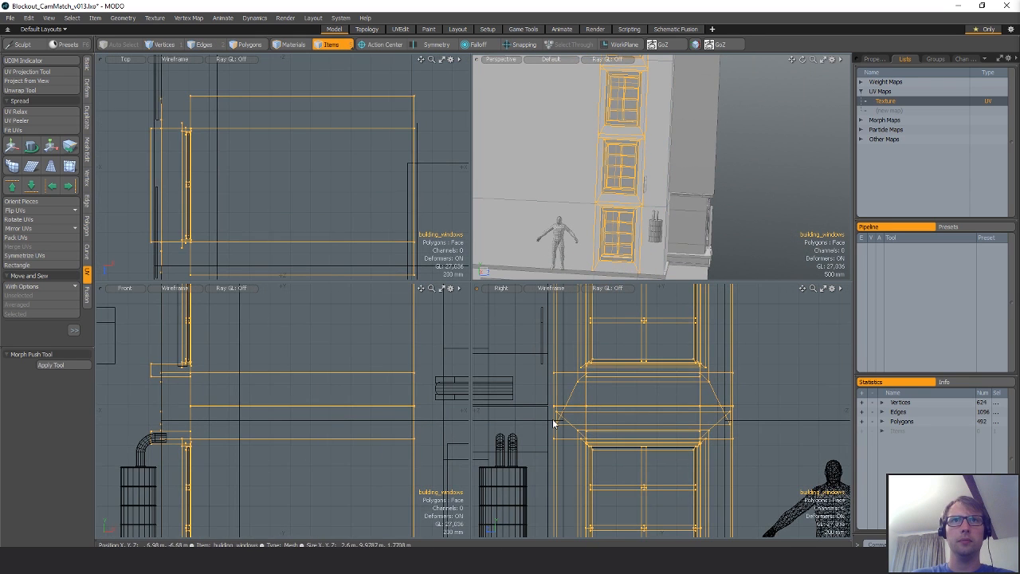
Flatten the four side corner vertices of the joint between the lowest and second windows to 0% in Y and merge them.
key("1")
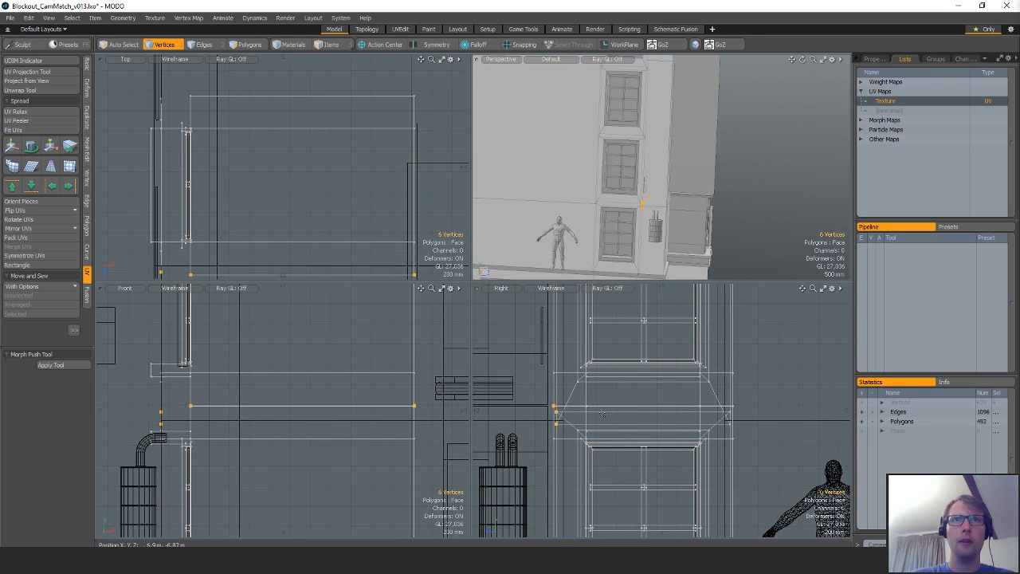
key("space")
key("space")
scroll(245, 168, "down", 1)
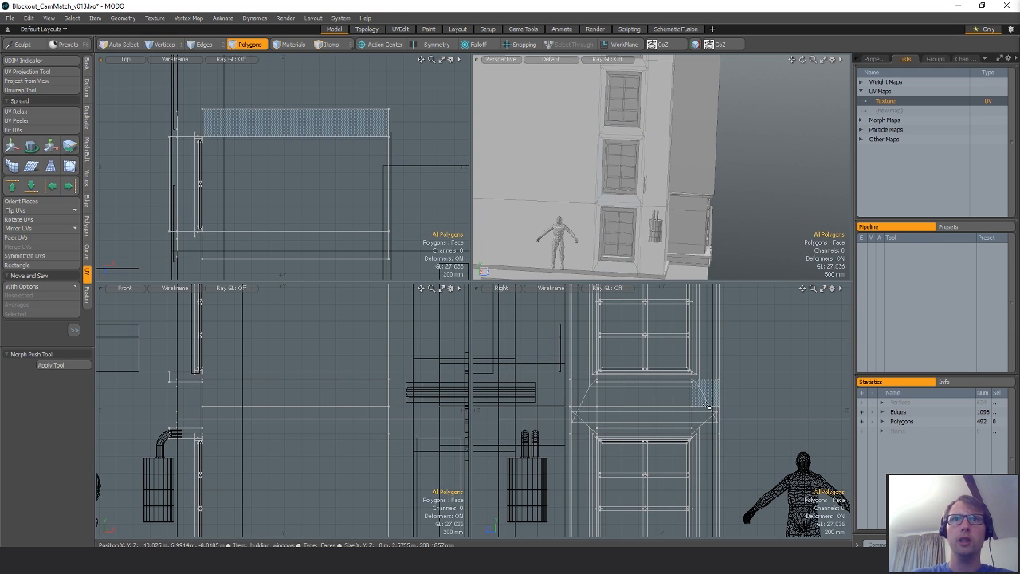
key("space")
left_click_drag(572, 422, 571, 408)
key("shift+a")
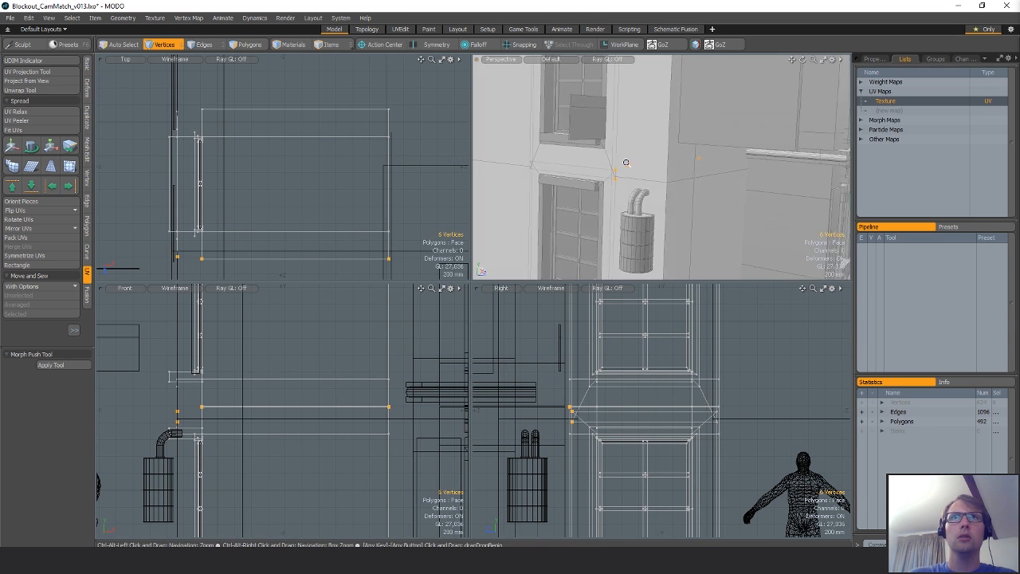
left_click_drag(611, 198, 667, 205, "alt+shift")
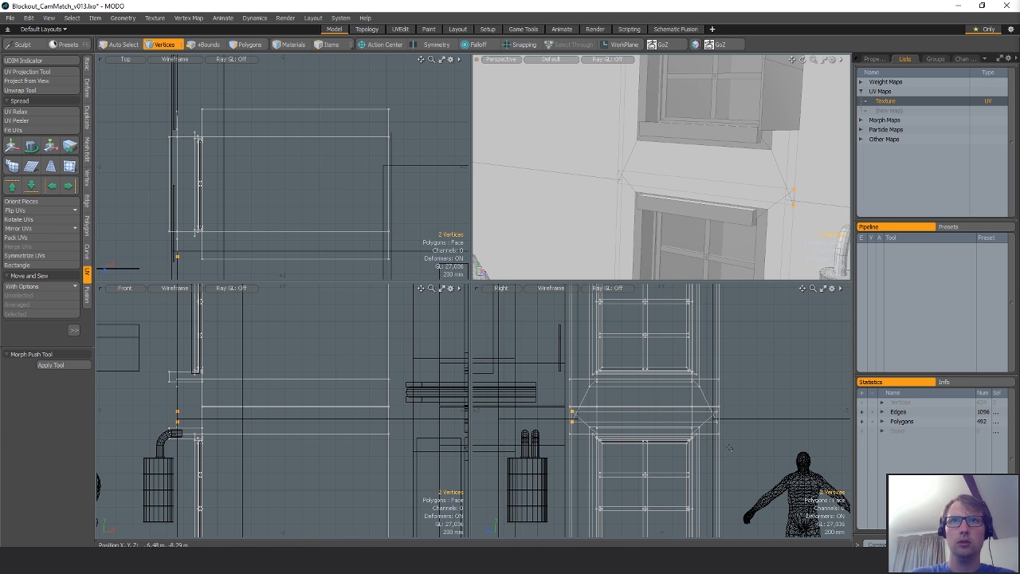
key("y")
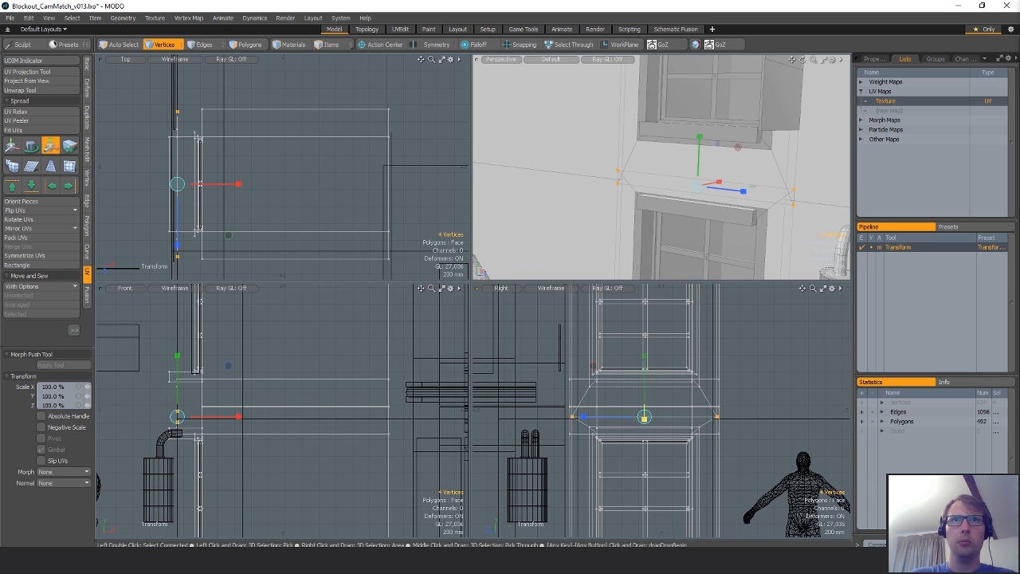
left_click(87, 178)
left_click(44, 120)
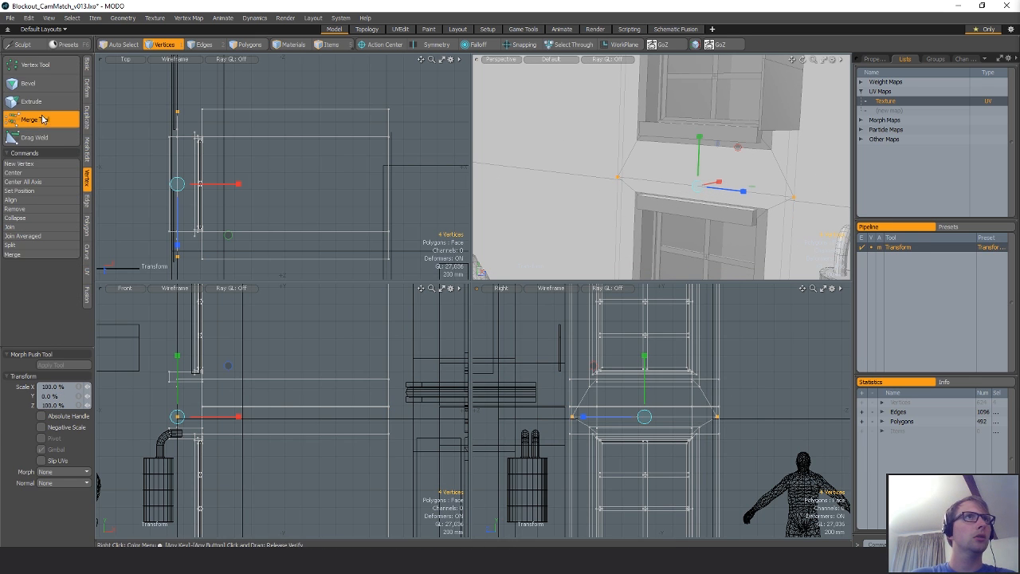
left_click(716, 415)
Scale the four side corner vertices of the joint between the second and third windows to 0% in Y and merge them.
left_click_drag(694, 309, 677, 535, "alt+shift")
key("q")
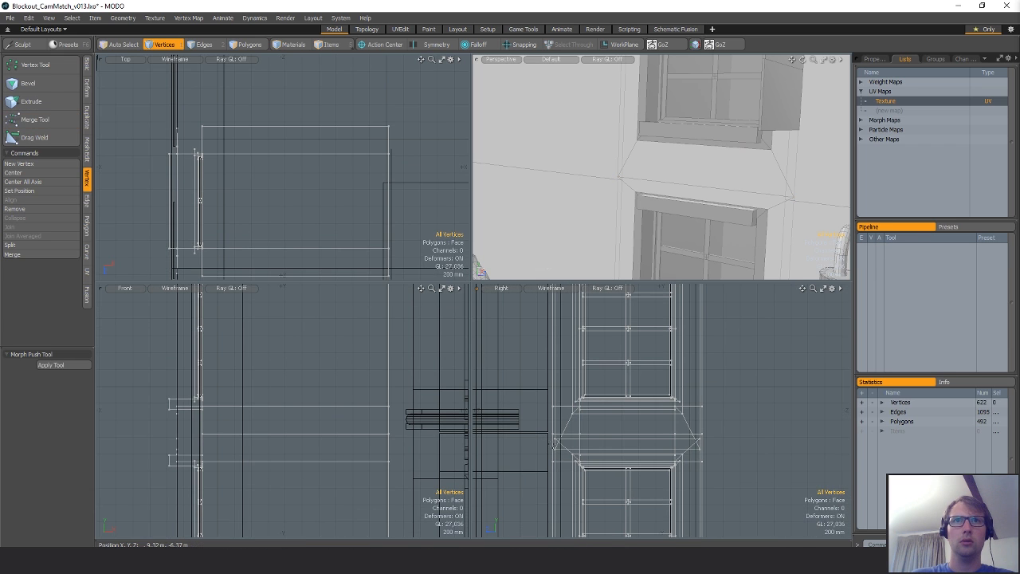
key("r")
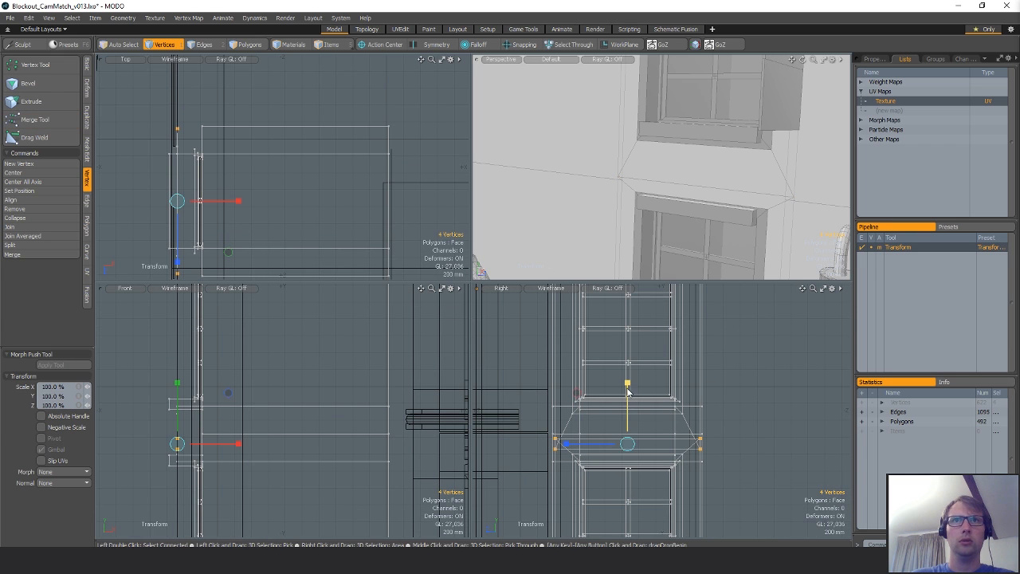
left_click_drag(629, 387, 629, 444)
left_click(39, 120)
left_click(567, 439)
Scale the four side corner vertices of the joint below the topmost window to 0% in Y and merge them.
left_click_drag(568, 439, 566, 465, "alt+shift")
key("q")
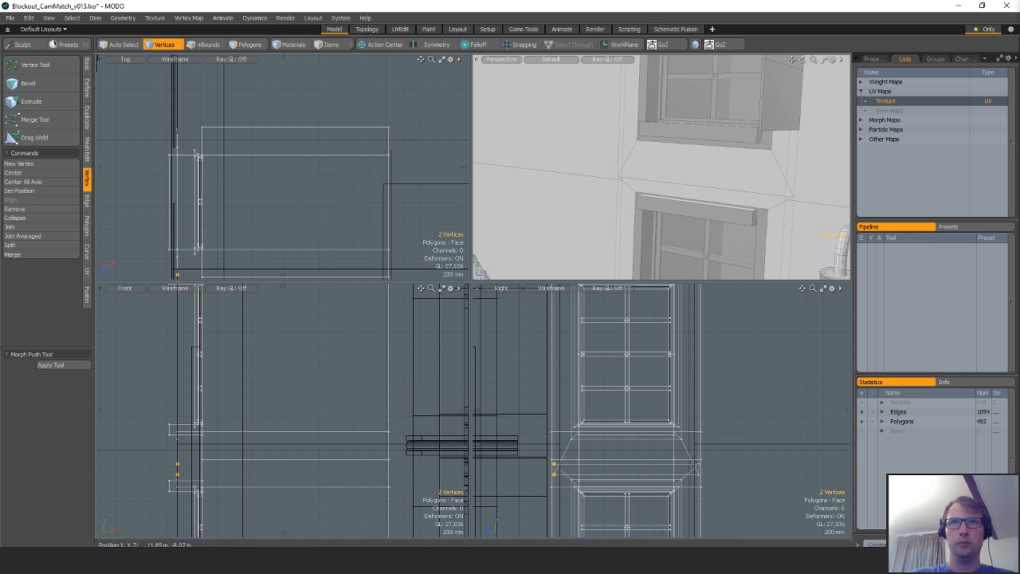
key("r")
left_click(628, 412, "ctrl")
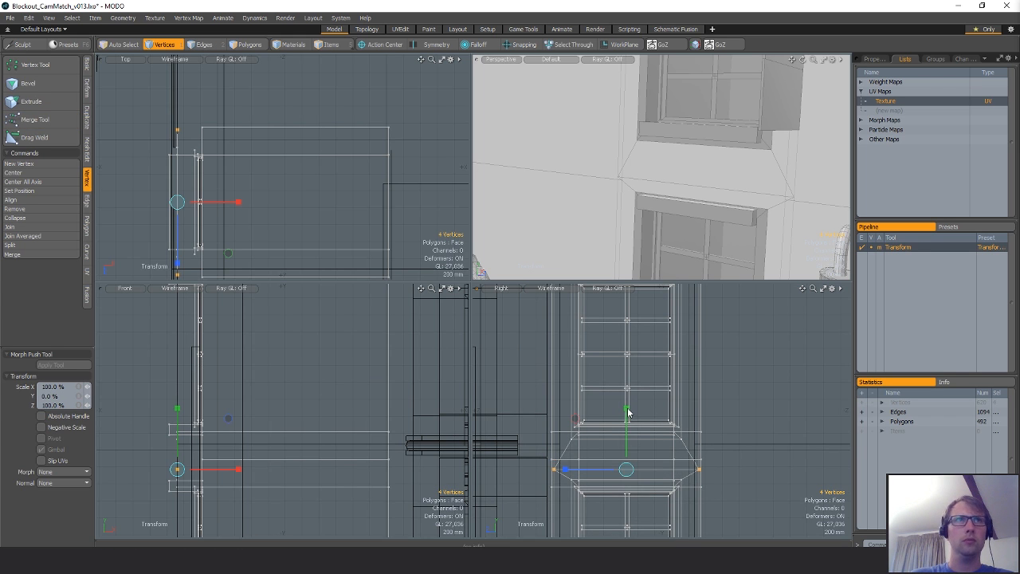
left_click(25, 124)
left_click(612, 358)
Delete the wall and surround polygons of the topmost window section in building_windows.
left_click_drag(613, 358, 586, 355, "alt+shift")
key("space")
key("space")
key("space")
mouse_move(533, 436)
left_mouse_down()
mouse_move(560, 438)
mouse_move(551, 451)
left_mouse_up()
mouse_move(551, 447)
left_mouse_down("shift")
mouse_move(619, 440)
mouse_move(624, 316)
mouse_move(505, 325)
left_mouse_up("shift")
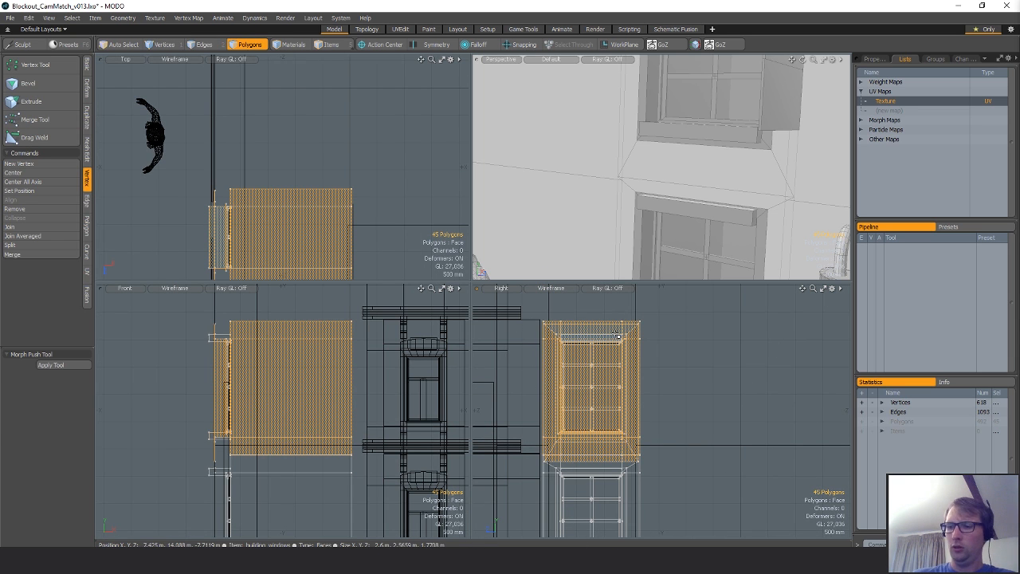
key("Delete")
Delete the strip under the topmost window and the remaining frame and sill polygons of that section.
left_click_drag(540, 460, 561, 459, "ctrl+alt")
left_click_drag(533, 442, 678, 432)
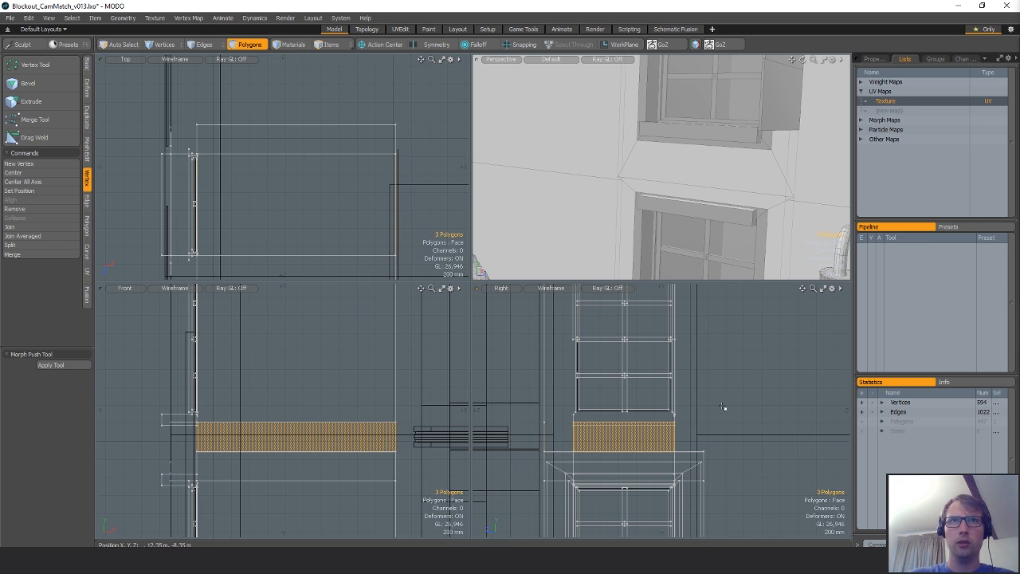
key("Delete")
right_click_drag(577, 437, 433, 400)
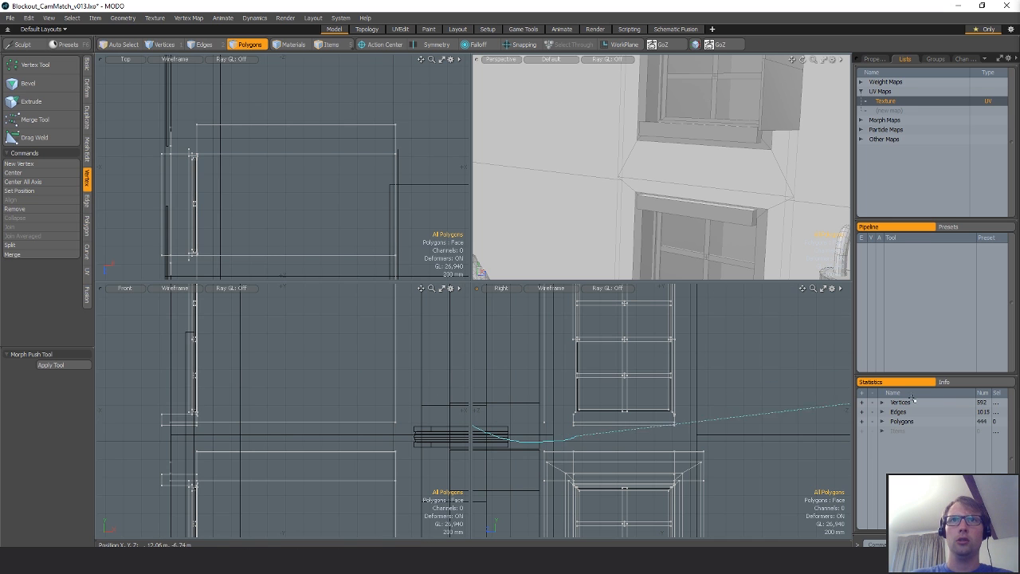
right_click_drag(912, 398, 856, 430)
key("Delete")
Scale the upper and lower horizontal depth edges of the lowest window section slightly inward in Y.
left_click_drag(627, 412, 510, 412, "ctrl+alt")
left_click_drag(613, 453, 570, 344, "alt+shift")
left_click_drag(310, 470, 308, 388, "ctrl+alt")
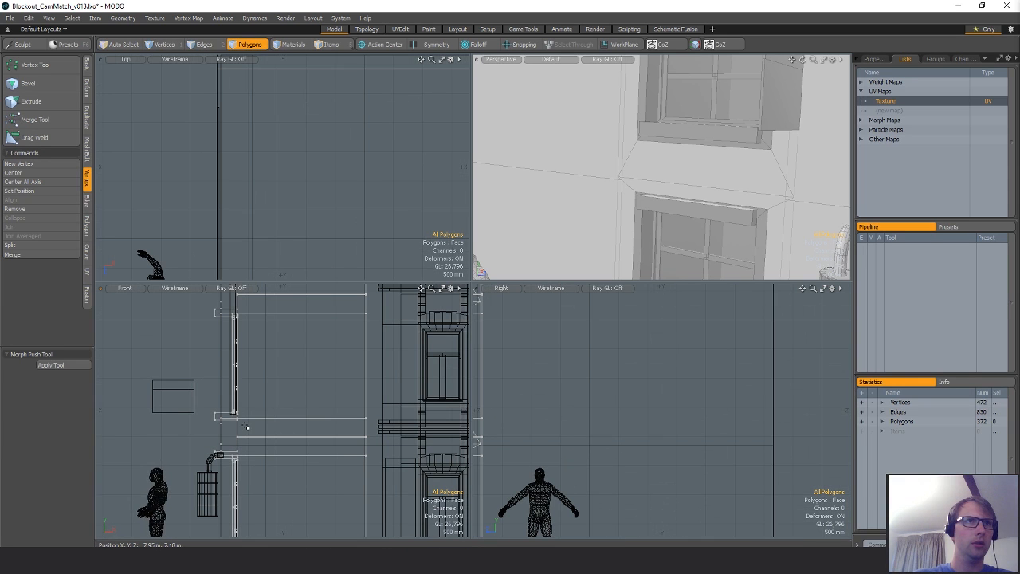
left_click(314, 428)
scroll(314, 431, "up", 8)
key("1")
key("2")
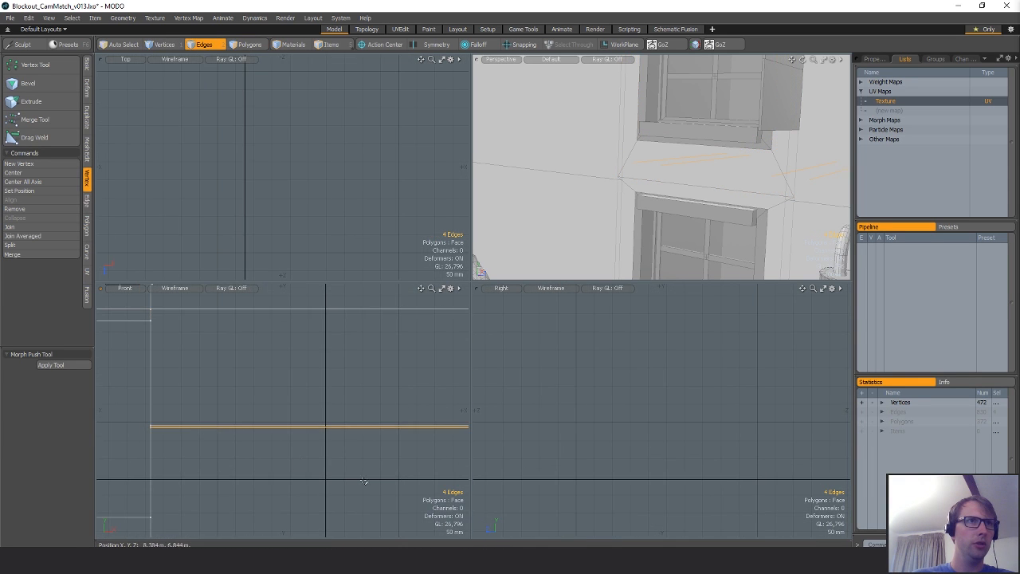
scroll(203, 430, "down", 10)
left_click_drag(317, 401, 316, 372, "shift")
left_click_drag(316, 363, 314, 494, "alt+shift")
key("r")
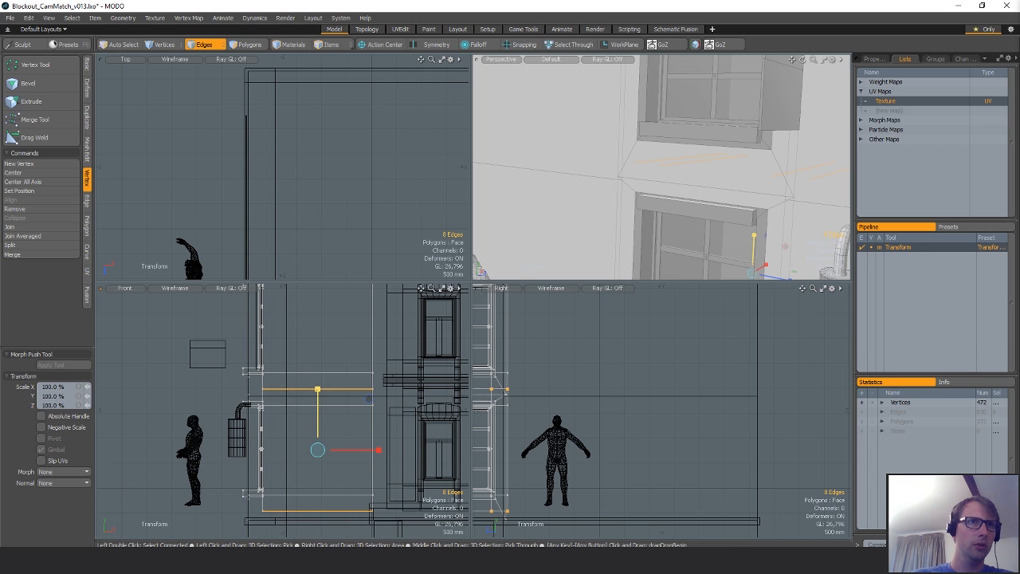
key("w")
key("r")
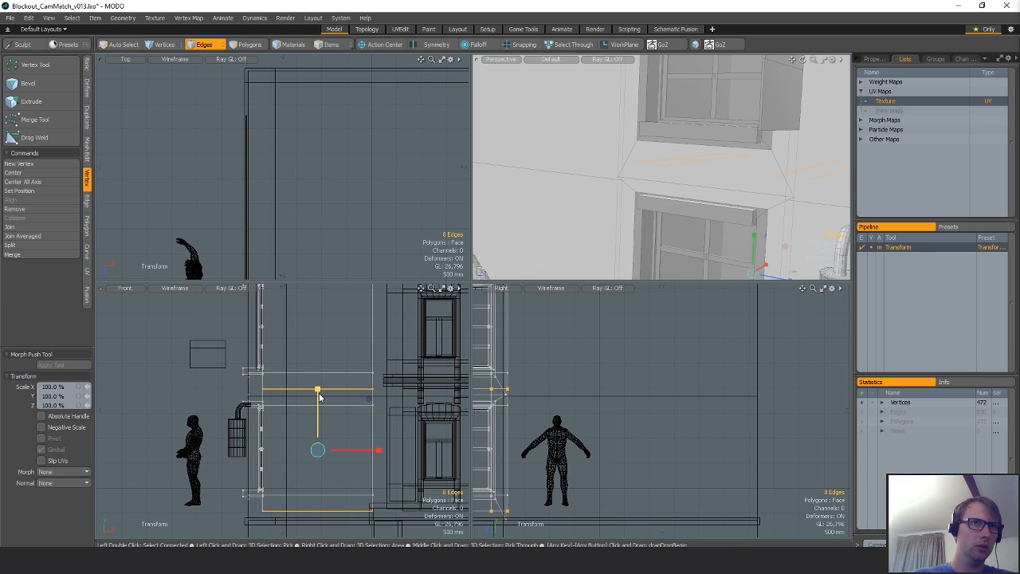
left_click_drag(319, 396, 318, 398)
key("space")
key("space")
key("space")
key("space")
key("space")
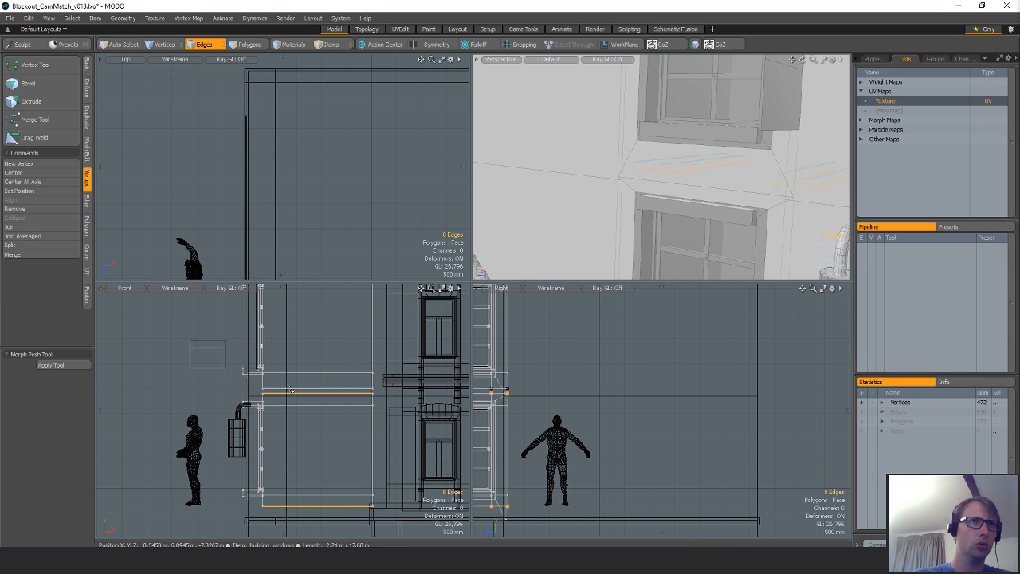
Select the connected polygons of the window wall and examine the joints between storeys in the front and perspective views.
double_click(711, 180)
left_click_drag(710, 181, 678, 177, "alt")
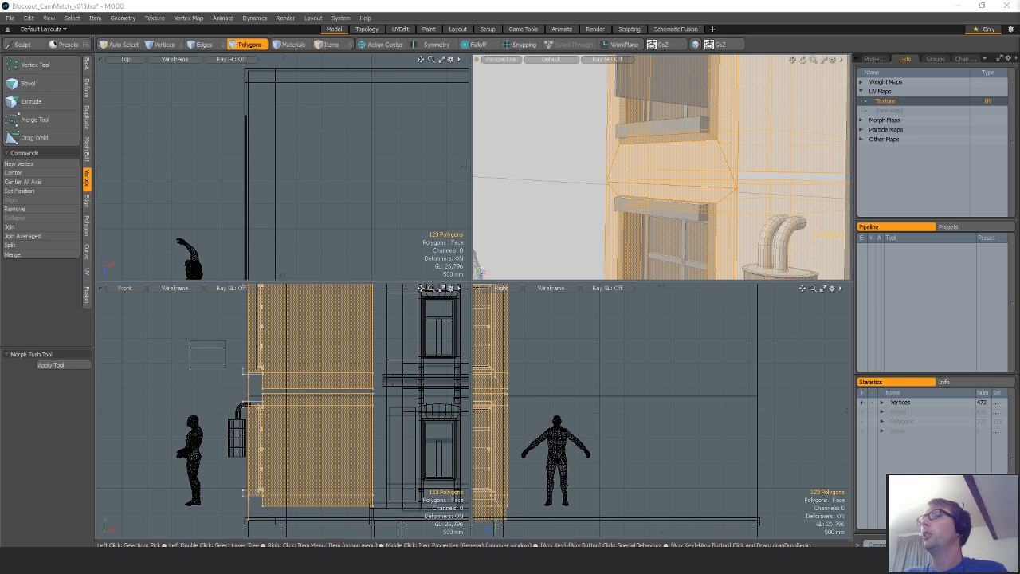
scroll(310, 431, "up", 3)
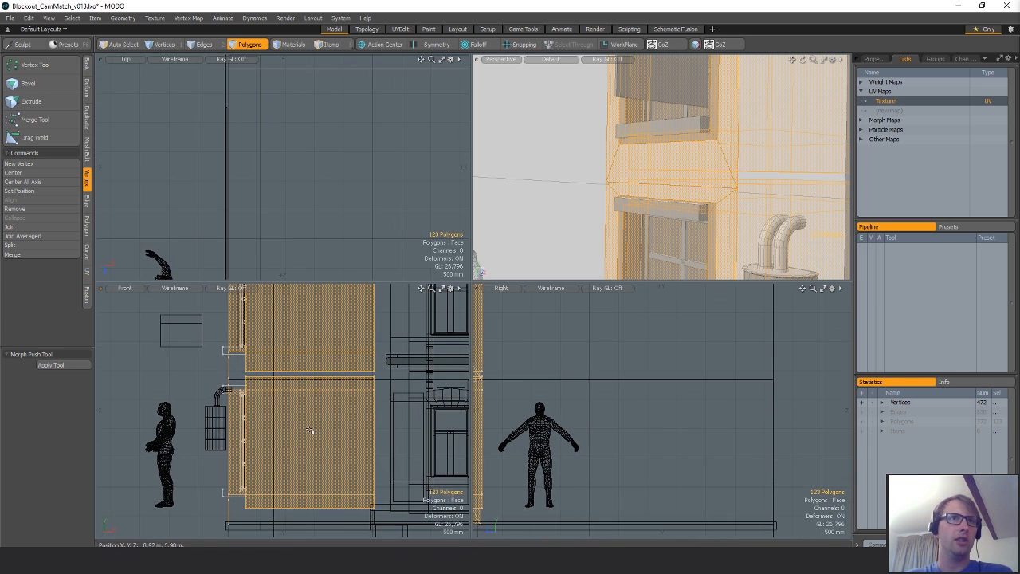
scroll(231, 305, "down", 5)
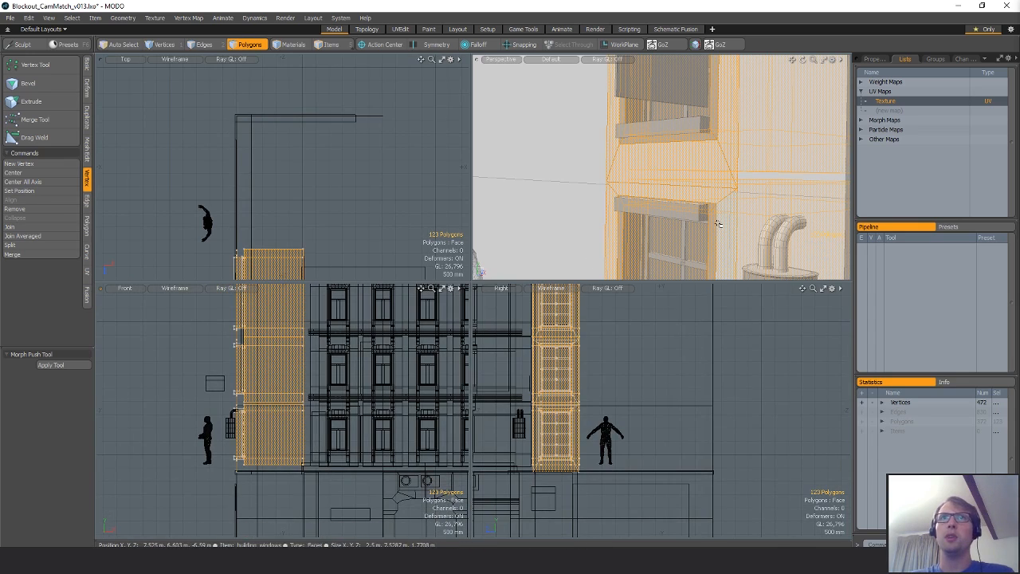
scroll(746, 176, "down", 4)
scroll(729, 188, "up", 4)
left_click_drag(750, 214, 686, 181, "alt+shift")
scroll(248, 366, "up", 5)
left_click_drag(249, 366, 218, 313, "alt+shift")
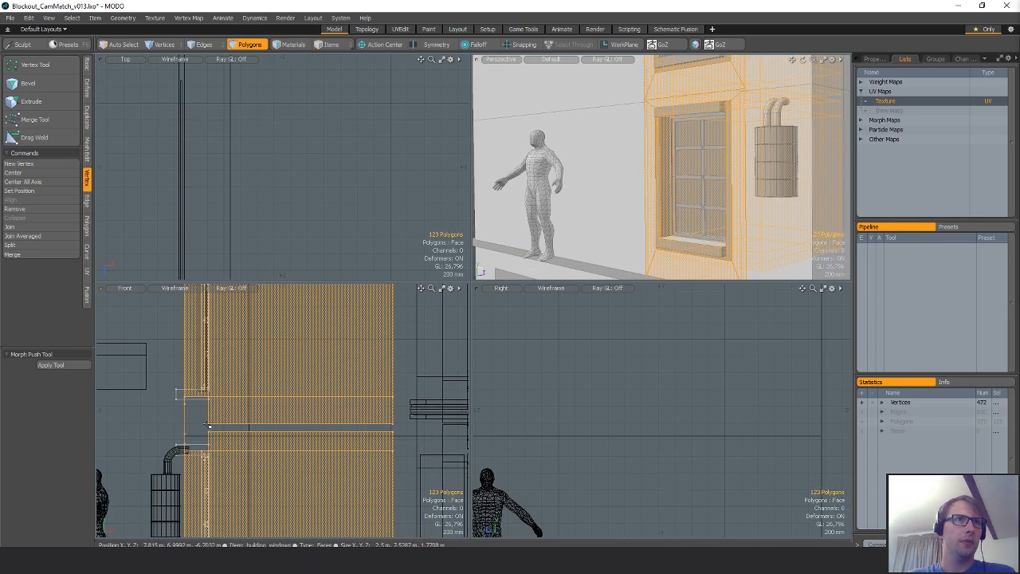
Delete the wall strip above the lowest window's joint together with the adjoining lower polygons of the second window section.
right_click_drag(177, 408, 236, 417)
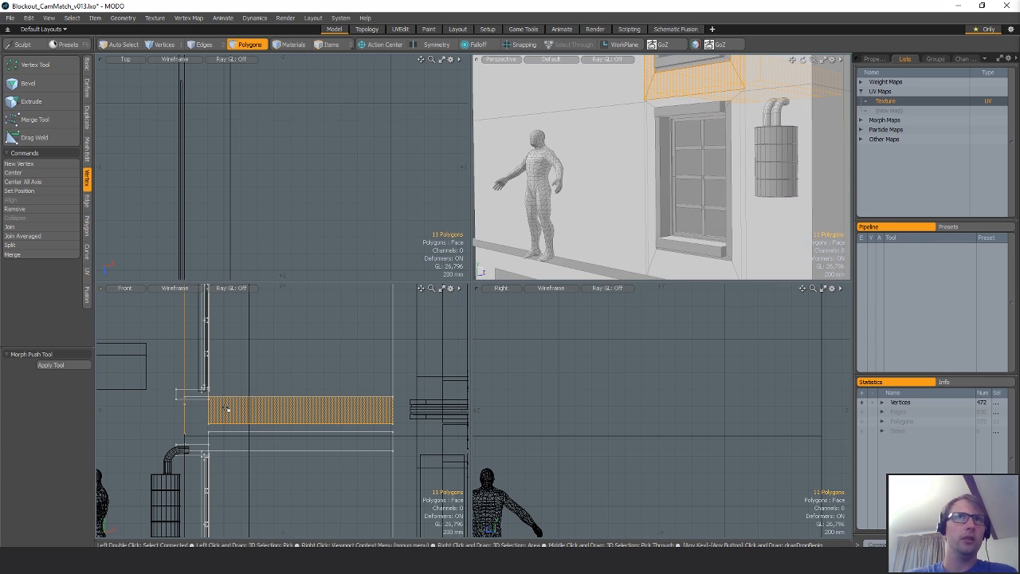
key("Delete")
right_click_drag(204, 416, 50, 341)
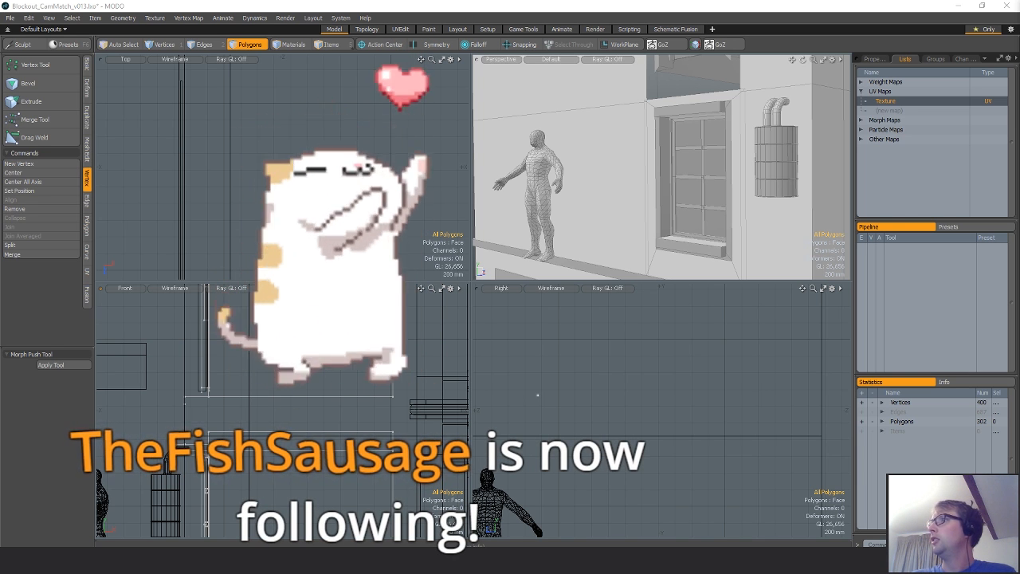
mouse_move(684, 225)
left_mouse_down("alt")
mouse_move(634, 227)
mouse_move(692, 225)
left_mouse_up("alt")
scroll(216, 417, "down", 3)
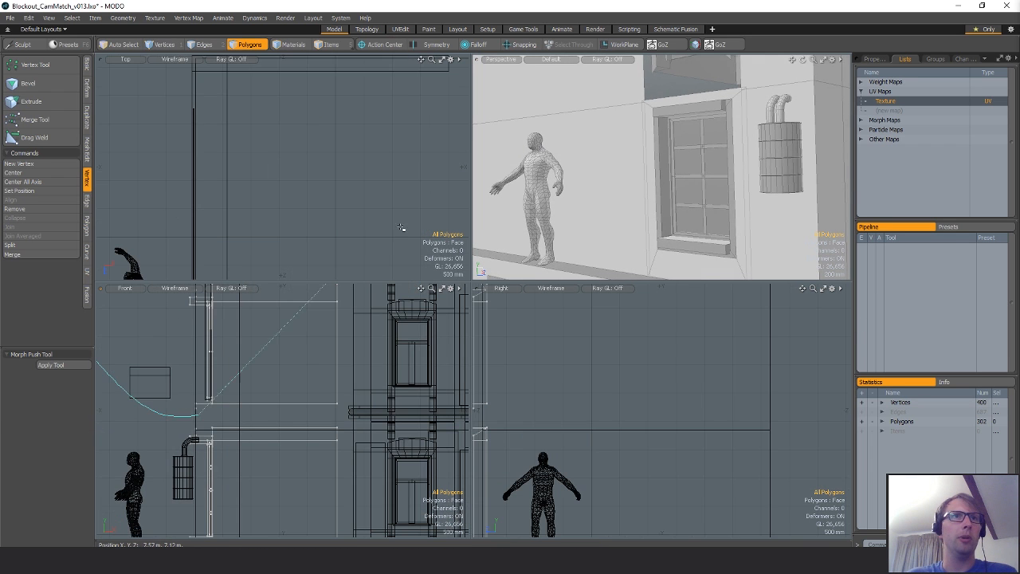
Delete all remaining polygons of the two upper window sections, keeping only the lowest one.
right_click_drag(401, 227, 388, 417)
scroll(390, 417, "down", 3)
left_click_drag(345, 392, 305, 434, "alt+shift")
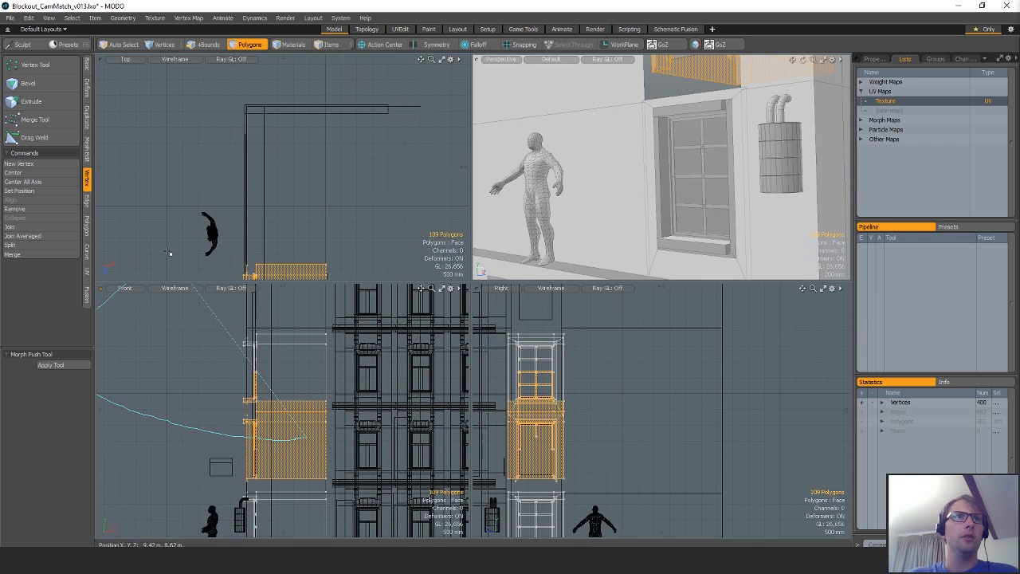
right_click_drag(291, 311, 365, 281, "shift")
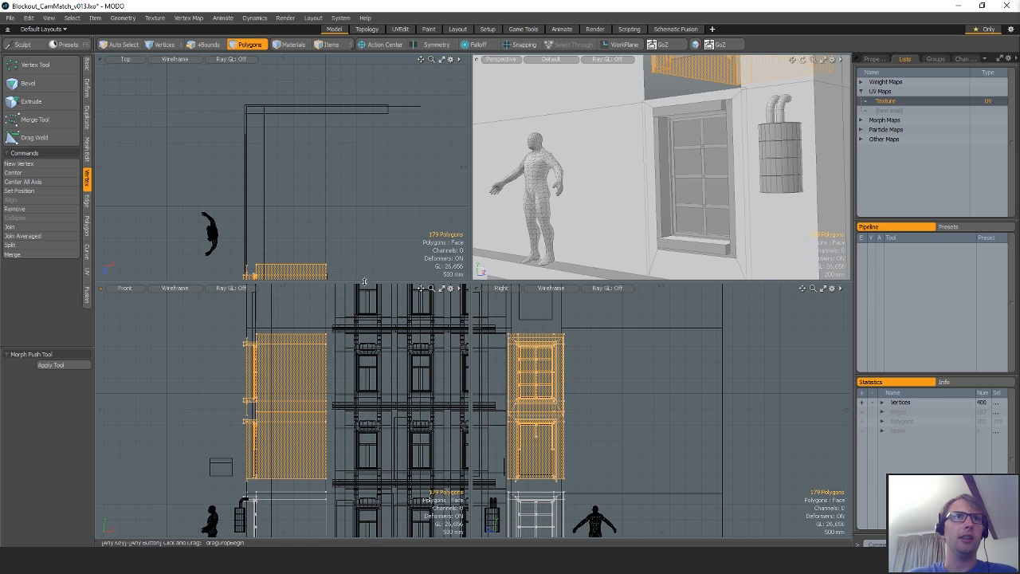
key("Delete")
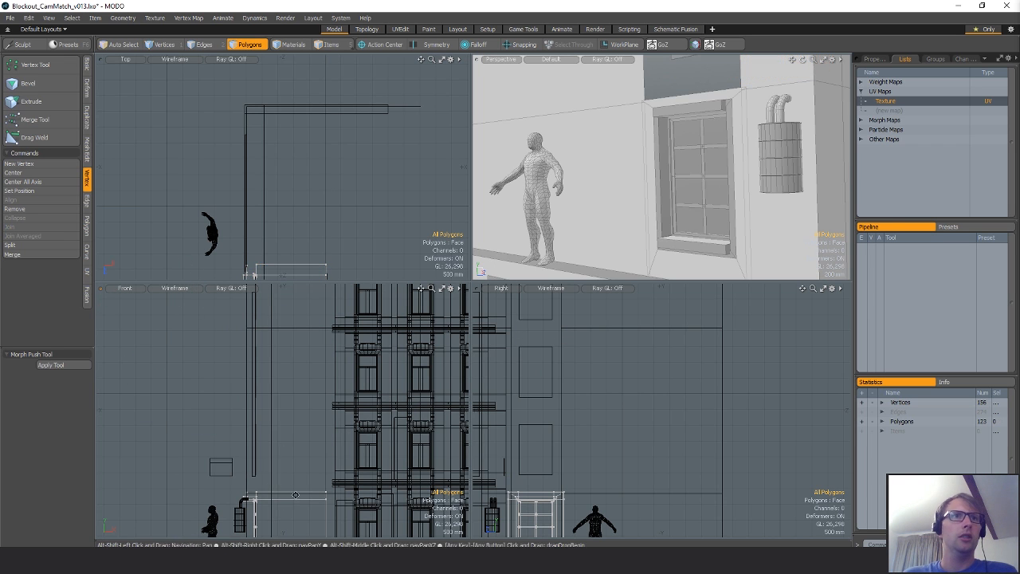
Replace grid snapping with geometry snapping and move the window section's front vertical edge nearest the scale figure 50 mm in Z.
left_click_drag(295, 495, 306, 388, "alt+shift")
scroll(303, 392, "up", 3)
left_click_drag(690, 177, 603, 161, "alt")
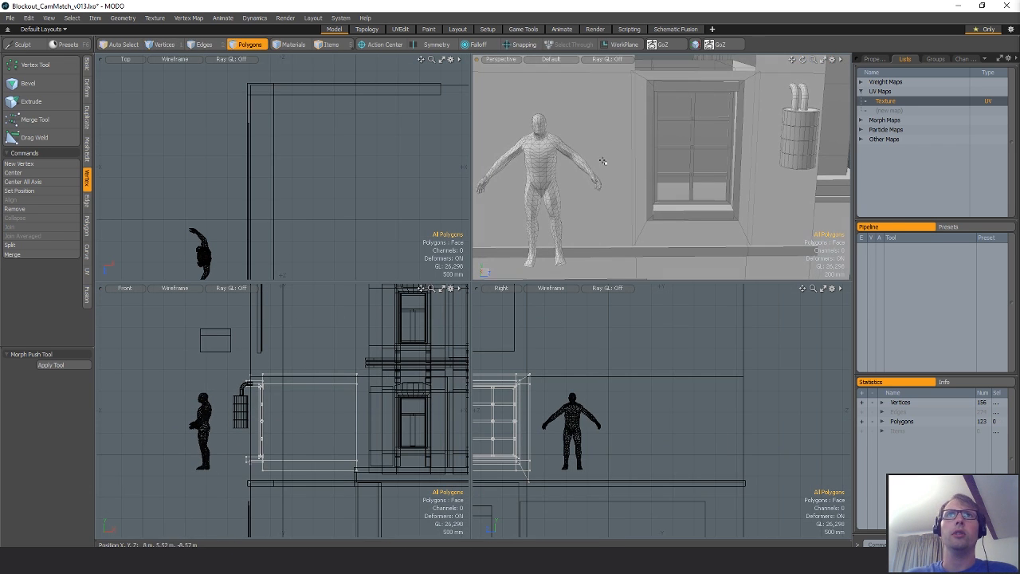
key("shift+a")
scroll(317, 182, "down", 3)
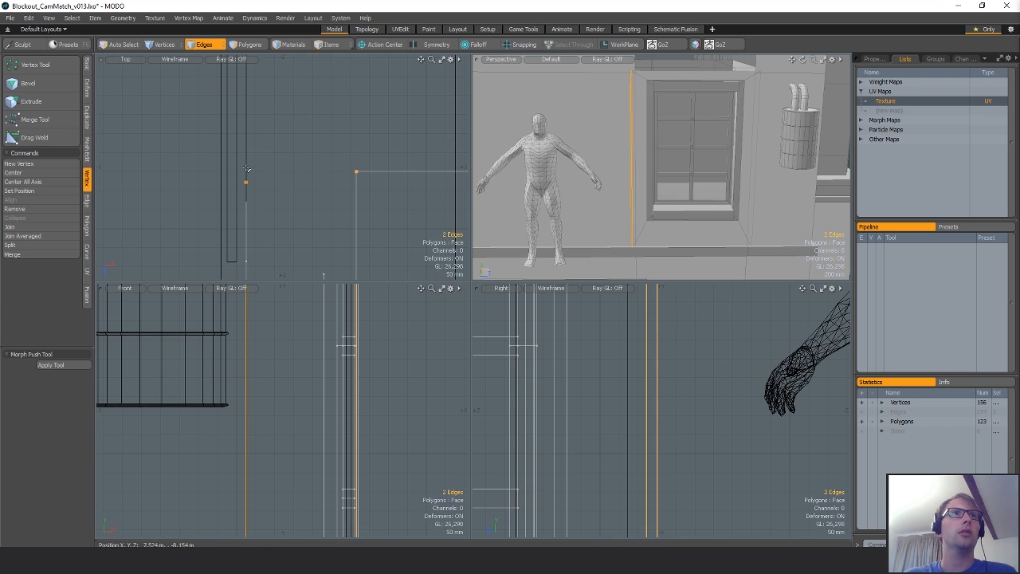
right_click_drag(319, 159, 263, 231)
left_click_drag(248, 214, 248, 180, "alt+shift")
key("w")
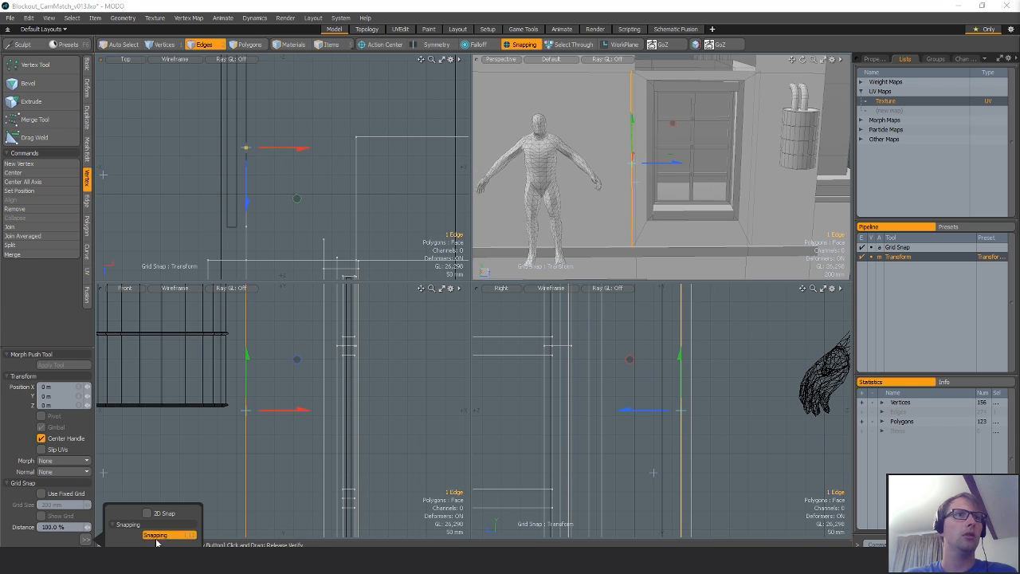
left_click(156, 538)
left_click(145, 276)
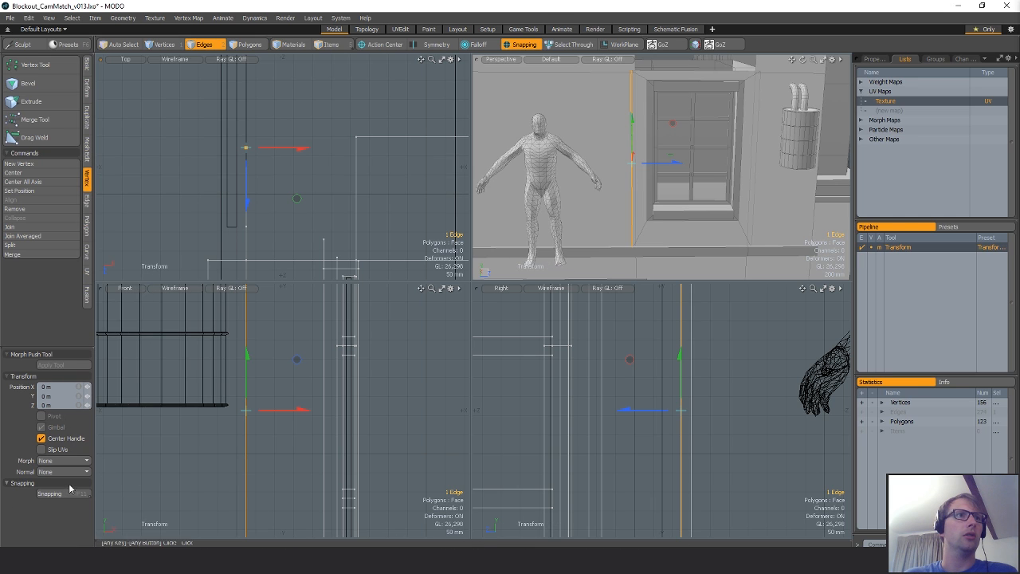
left_click(72, 495)
left_click(169, 354)
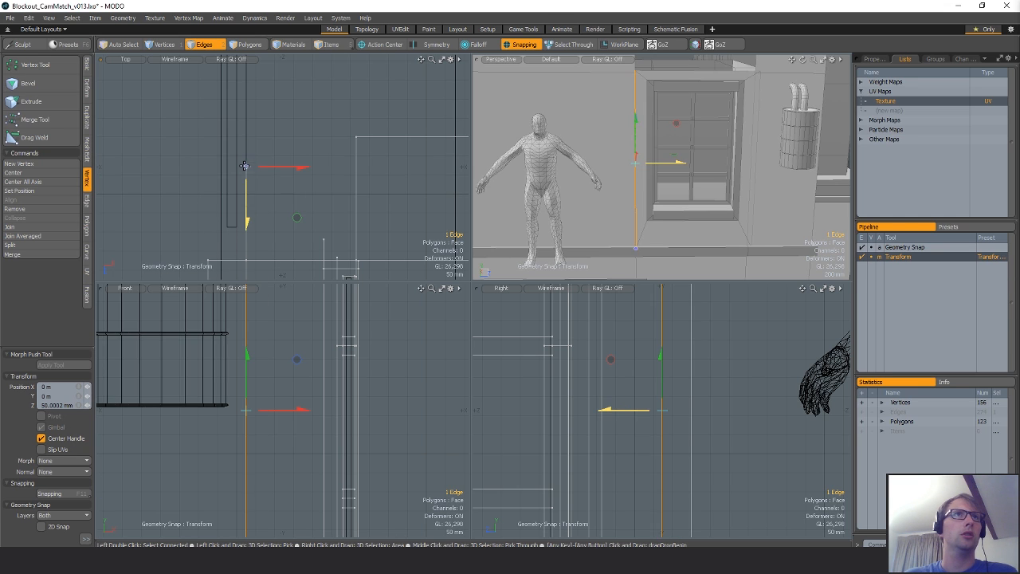
Move the front vertical edge on the pipe side of the window section -70 mm in Z with geometry snapping.
left_click_drag(283, 235, 263, 140, "alt+shift")
scroll(263, 139, "down", 5)
left_click_drag(259, 263, 217, 63, "alt+shift")
key("space")
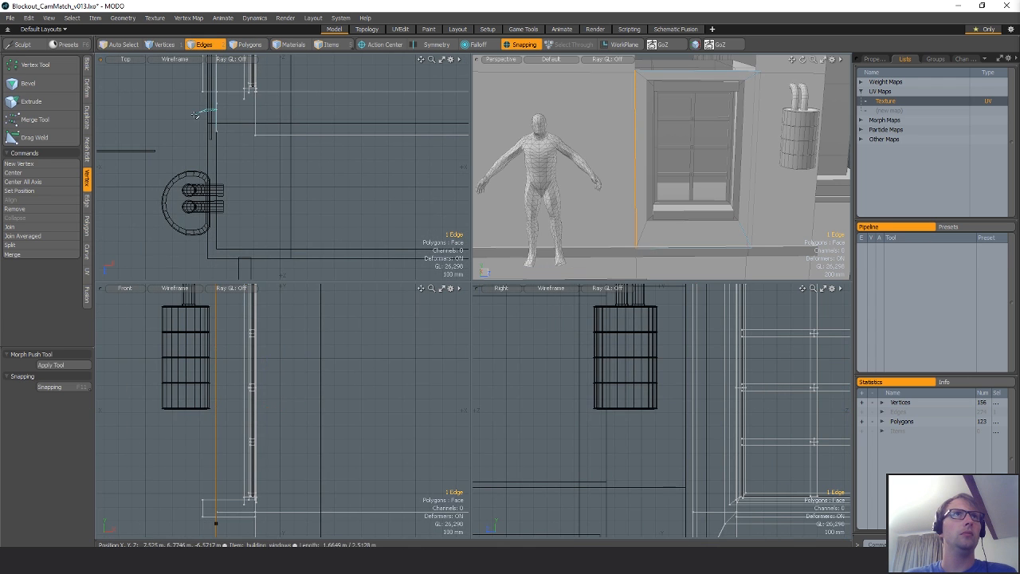
left_click(216, 131)
left_click_drag(232, 155, 256, 224, "alt")
scroll(255, 223, "up", 2)
key("w")
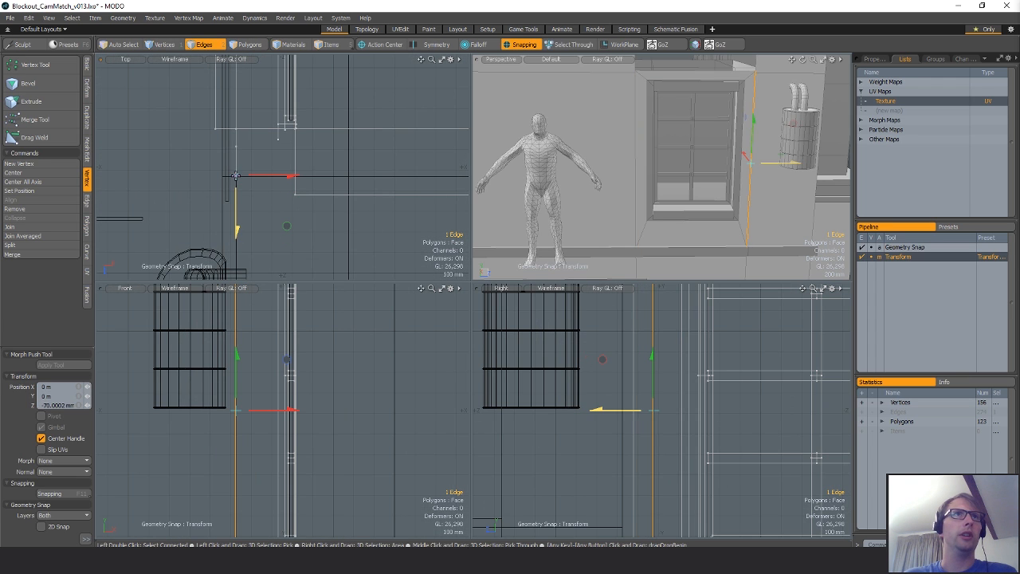
Select all connected wall polygons in the separate wall mesh beside the window section and cut them.
key("space")
left_click(266, 190)
left_click_drag(709, 159, 688, 196, "alt")
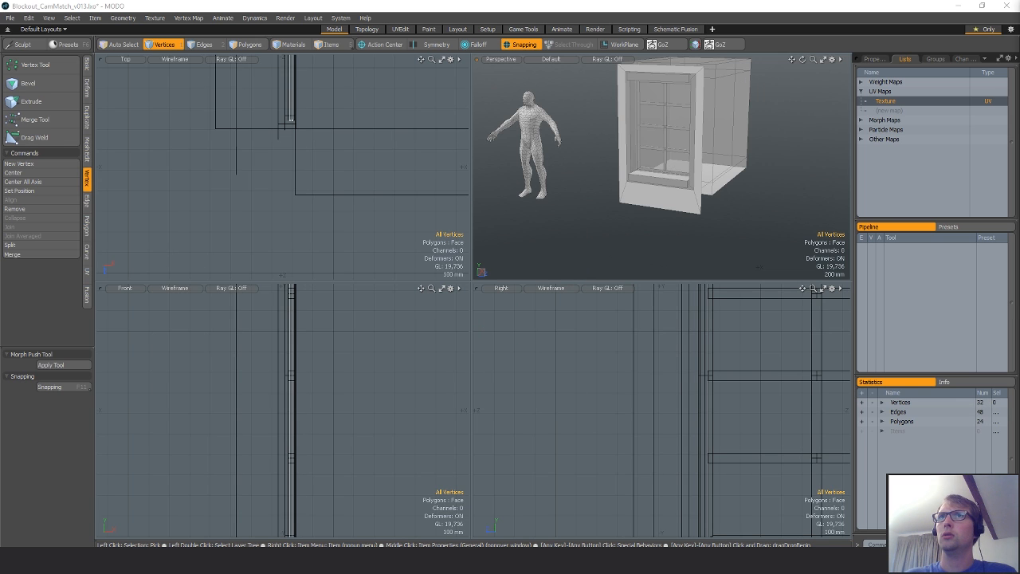
key("space")
key("space")
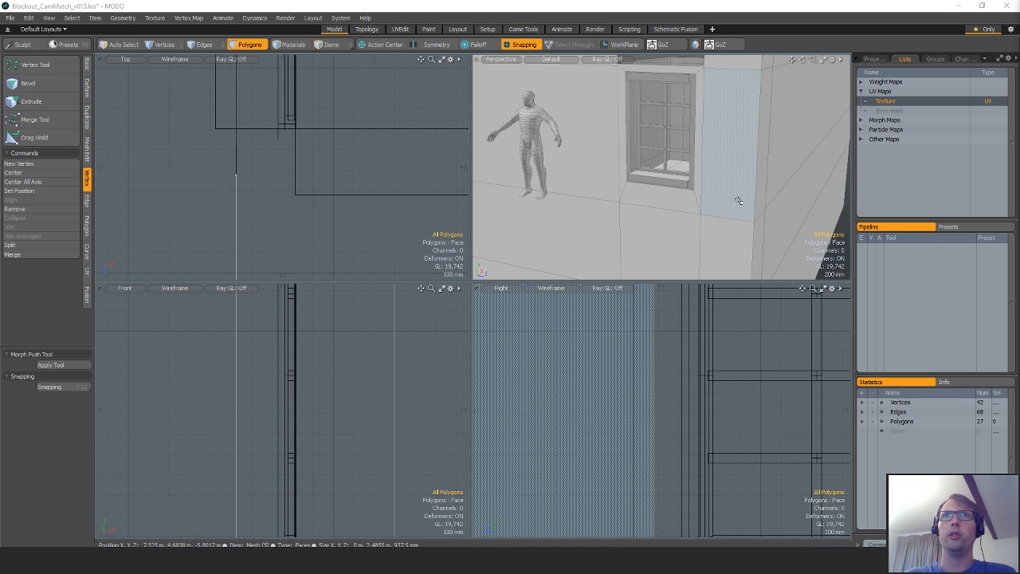
double_click(735, 216)
scroll(735, 217, "down", 5)
left_click_drag(699, 234, 777, 226, "alt")
key("ctrl+x")
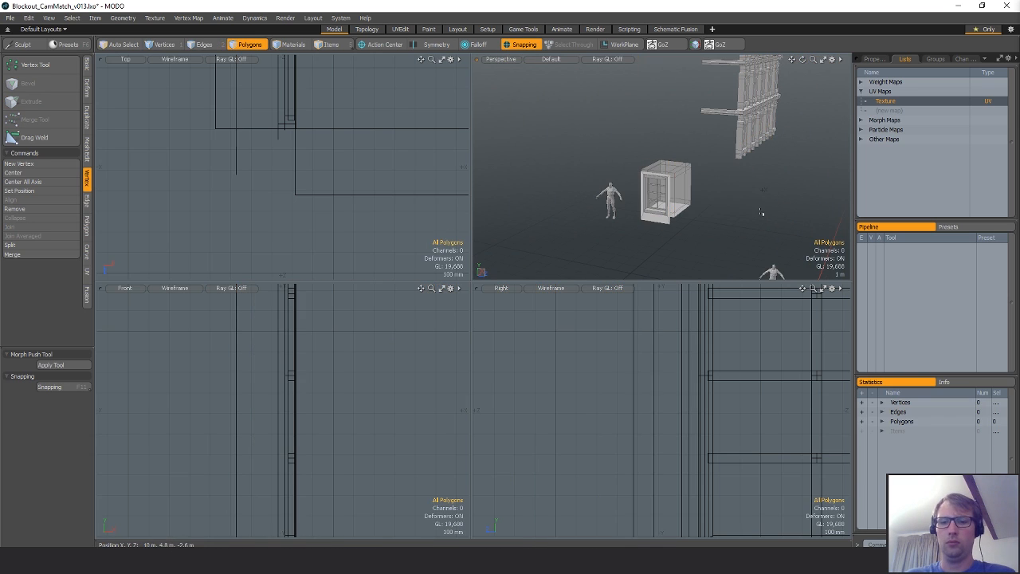
Paste the cut wall polygons into the building_windows mesh.
key("5")
left_click(663, 206)
key("4")
key("3")
key("ctrl+v")
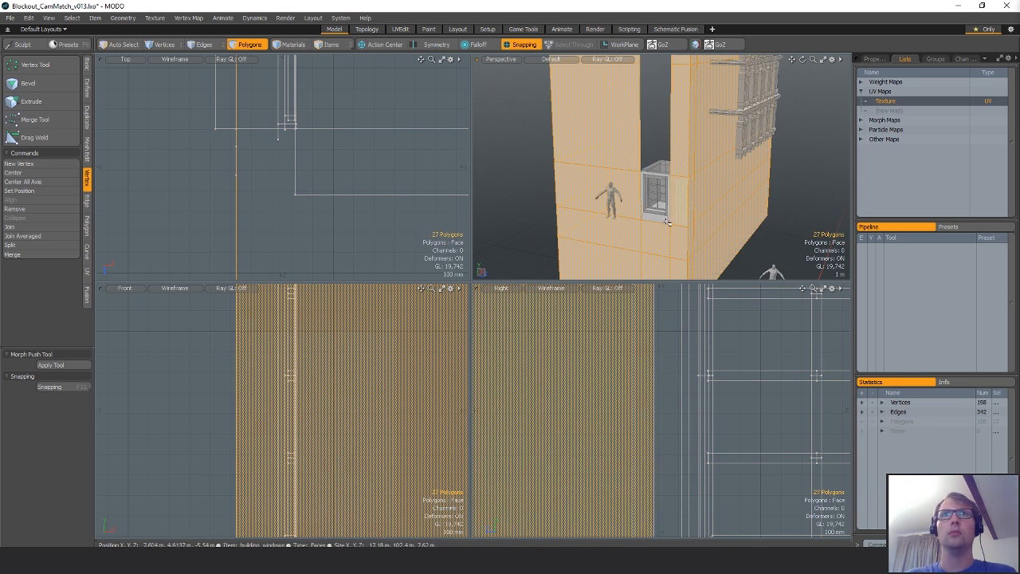
Move the four horizontal wall edges beside the window section's upper edge in Y, aligning them with that edge using geometry snapping.
scroll(668, 224, "up", 6)
left_click_drag(694, 205, 666, 307, "alt+shift")
key("1")
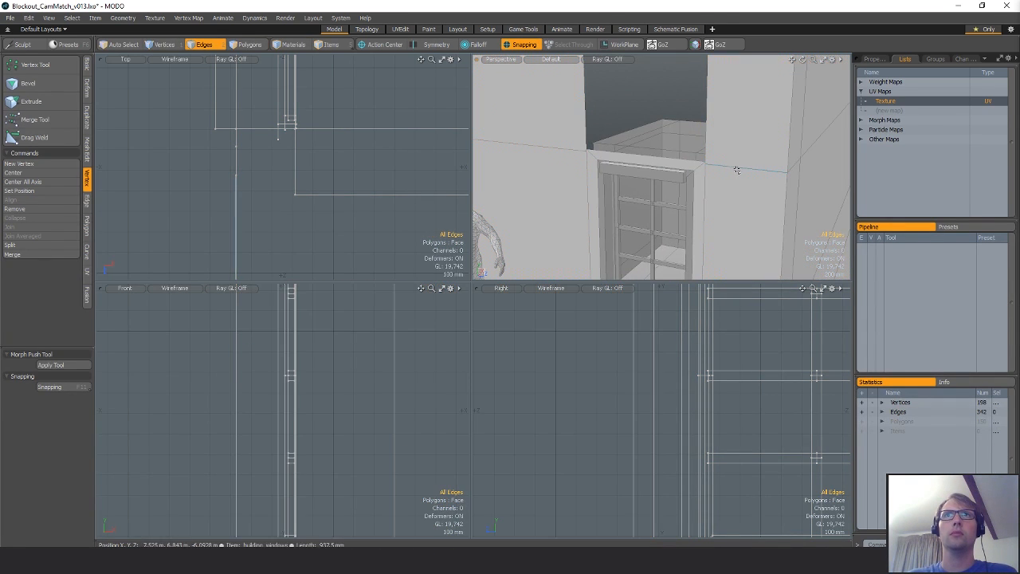
key("space")
key("space")
key("space")
left_click(731, 167)
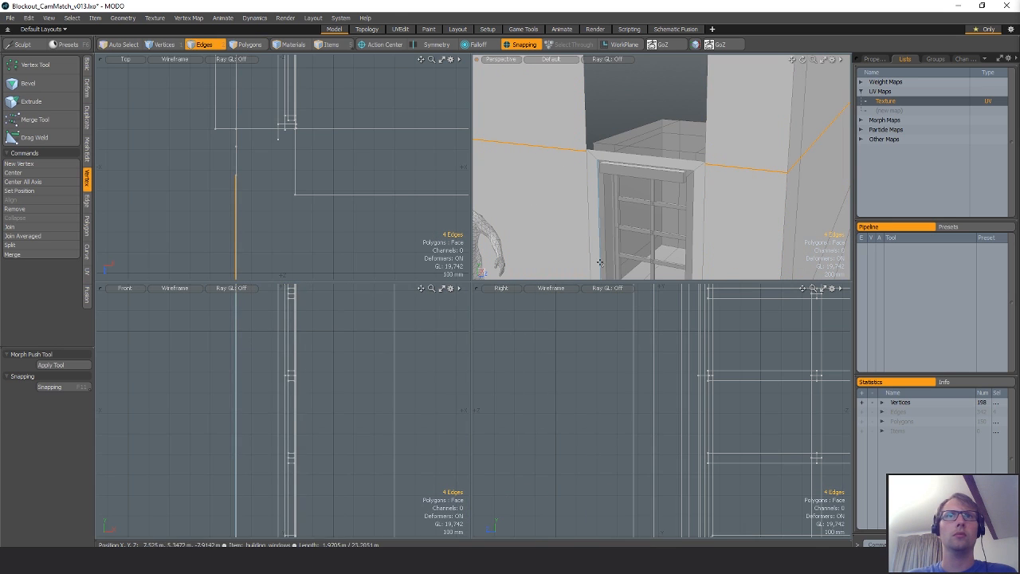
key("shift+a")
key("w")
key("space")
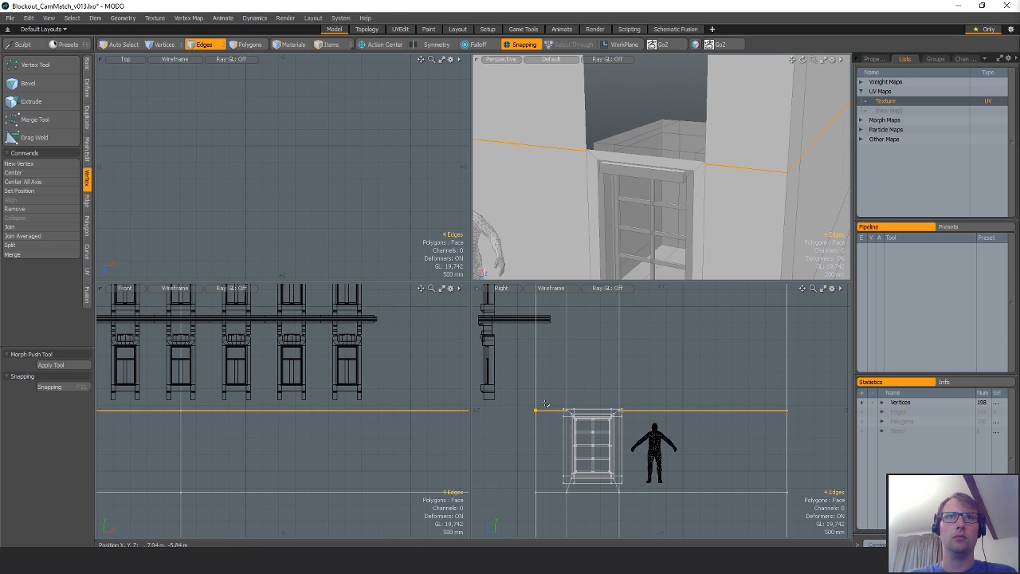
key("w")
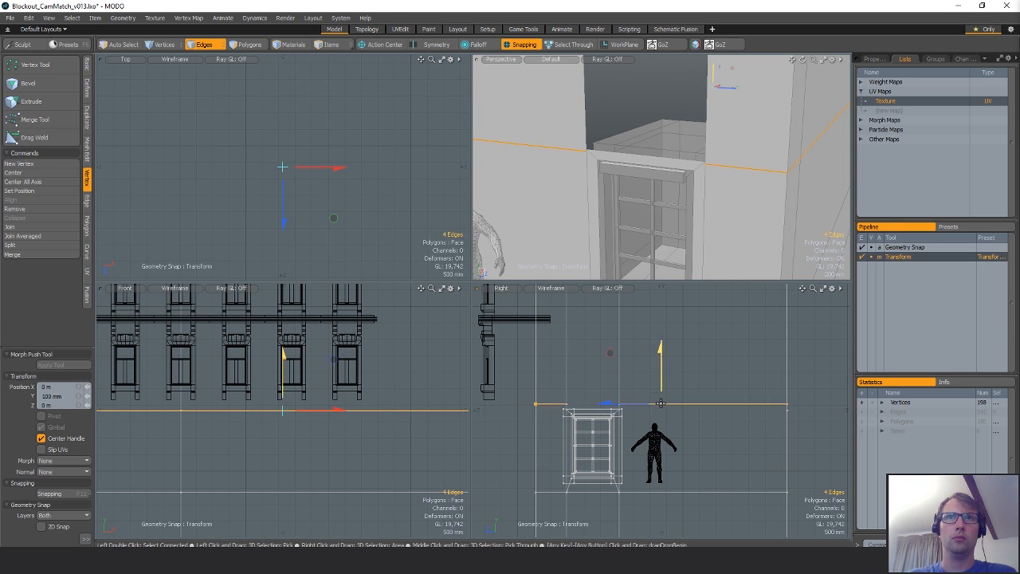
left_click_drag(660, 404, 629, 408)
key("space")
left_click(713, 363)
left_click_drag(692, 204, 605, 120, "alt")
key("w")
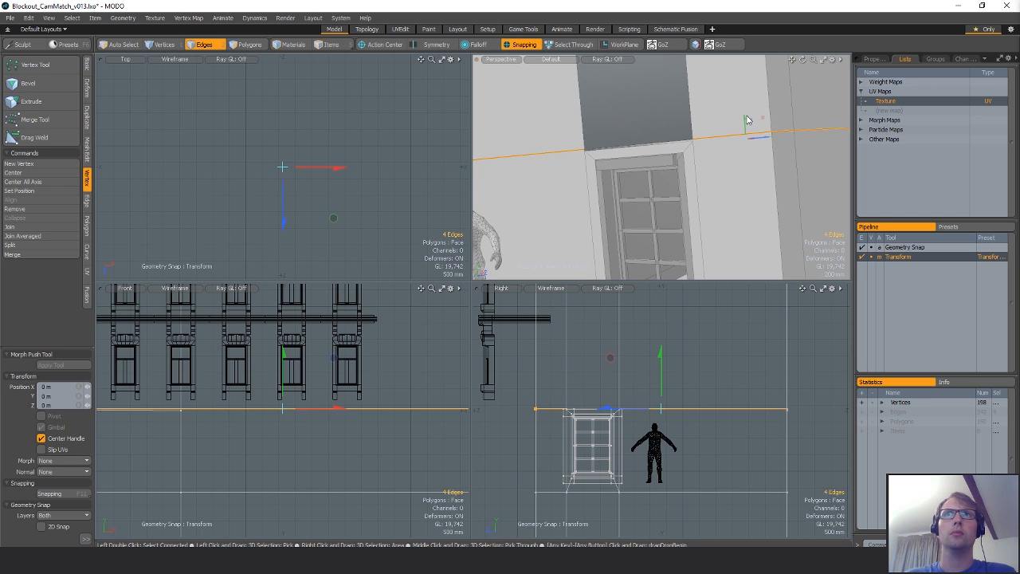
key("space")
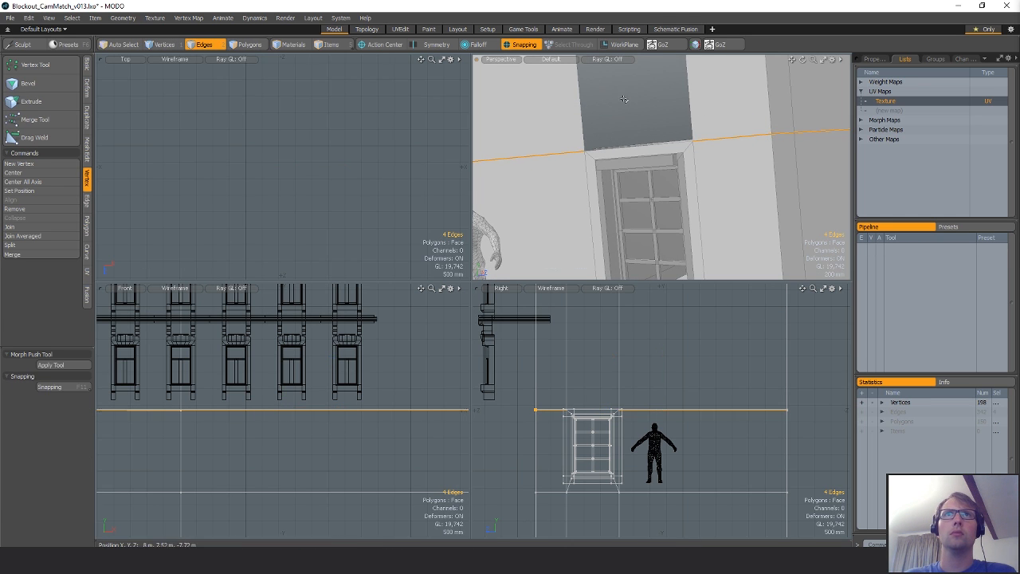
Try a loop slice at 10% across the connected polygons of the window recess and the box behind it.
left_click_drag(702, 183, 552, 158, "alt")
scroll(664, 204, "up", 1)
scroll(691, 213, "up", 5)
key("space")
key("space")
key("space")
key("space")
left_click(687, 183)
double_click(687, 182)
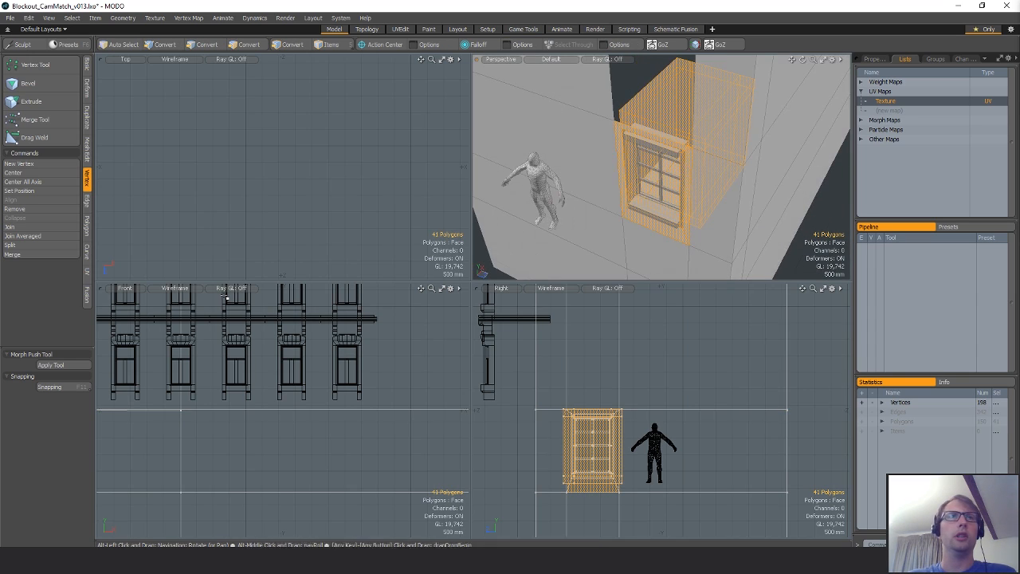
key("shift+a")
left_click_drag(221, 149, 280, 137, "ctrl+alt")
double_click(211, 112)
key("alt+c")
left_click(281, 137)
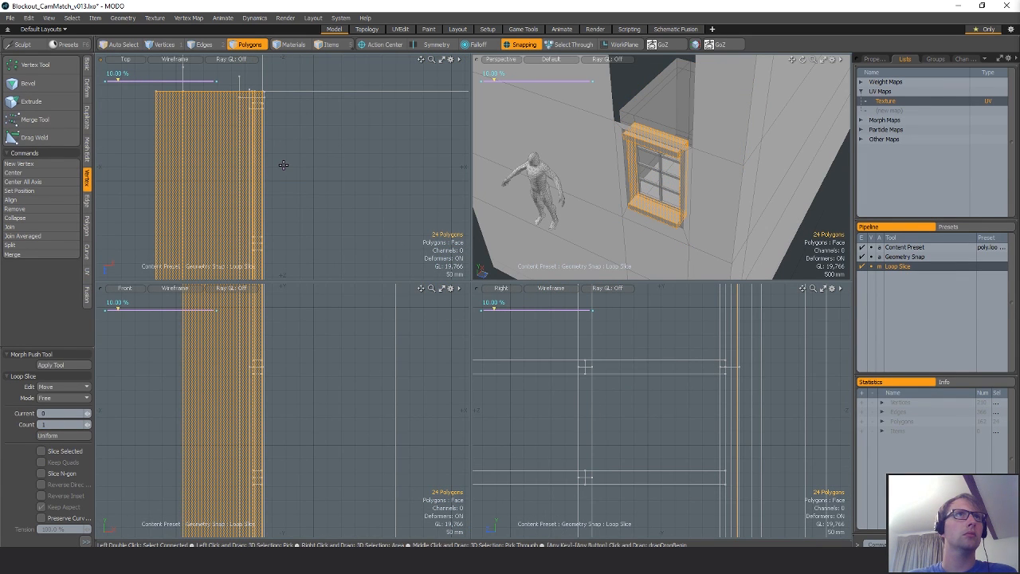
Try to select the sliced edge loops around the window recess for scaling.
left_click_drag(576, 170, 673, 117, "ctrl+alt")
key("space")
key("space")
key("space")
double_click(640, 96)
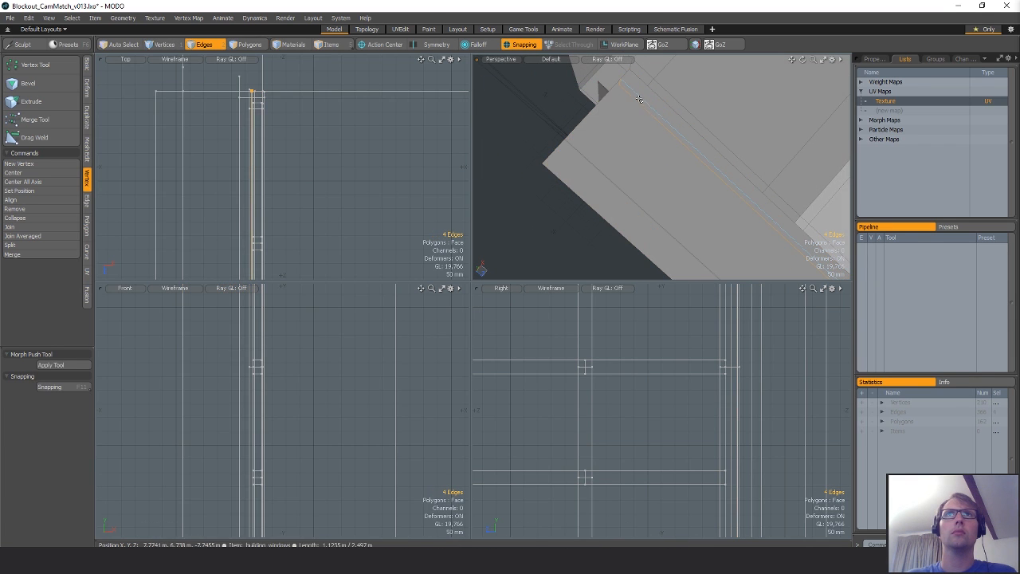
key("r")
left_click_drag(719, 145, 676, 148, "alt")
key("space")
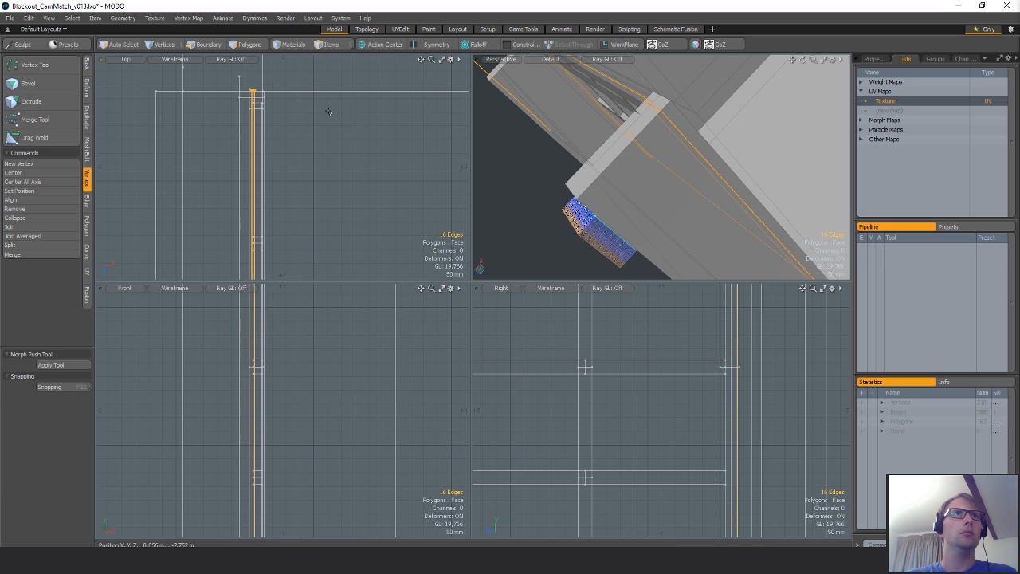
key("space")
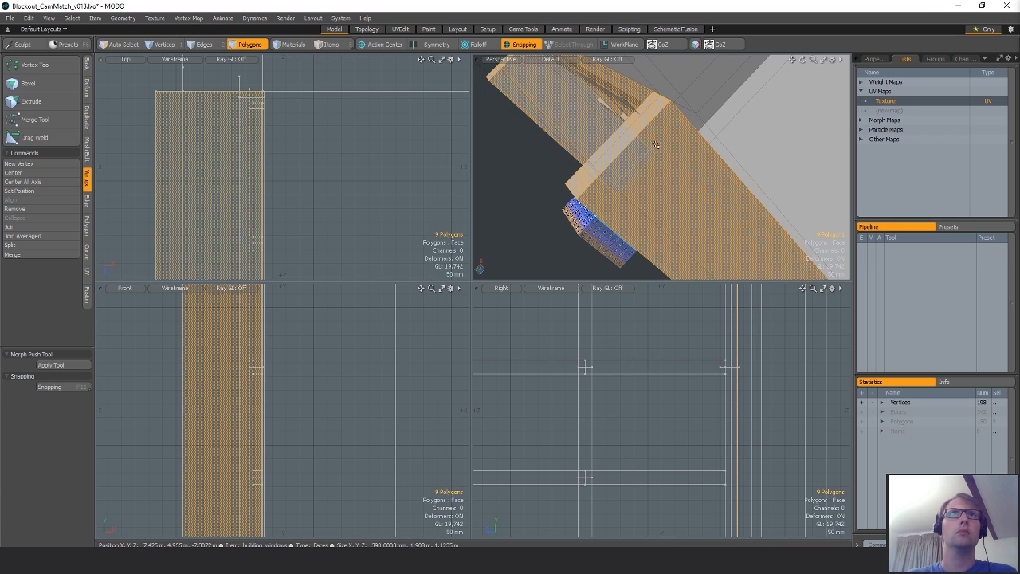
Select the 29 polygons of the box behind the window, excluding the front recess, and move them from building_windows into their own mesh.
left_click_drag(655, 145, 766, 175, "alt")
left_click(609, 149)
double_click(610, 149)
scroll(389, 181, "down", 8)
left_click_drag(388, 177, 323, 156, "alt+shift")
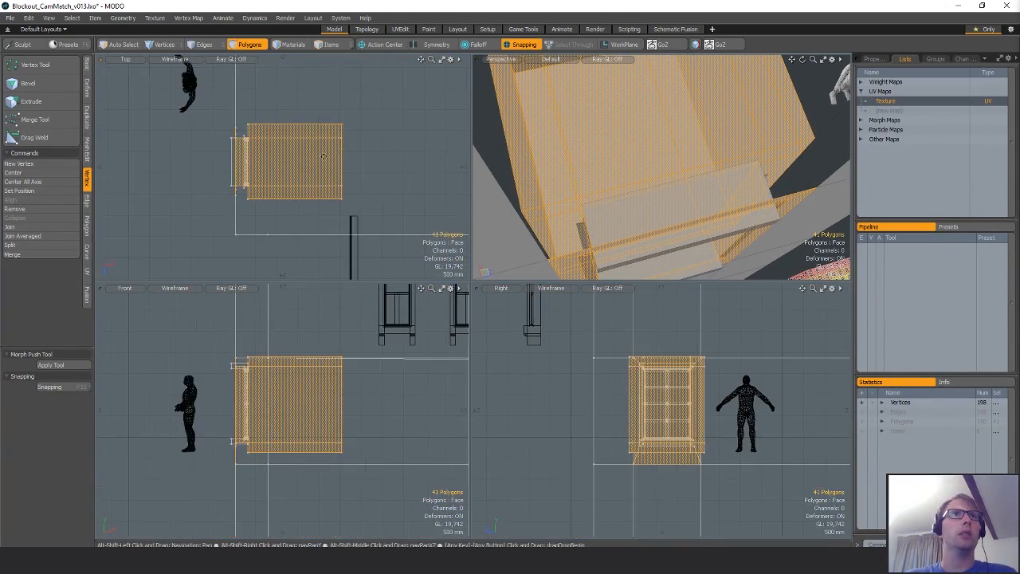
right_click_drag(316, 221, 303, 227)
key("bracketright")
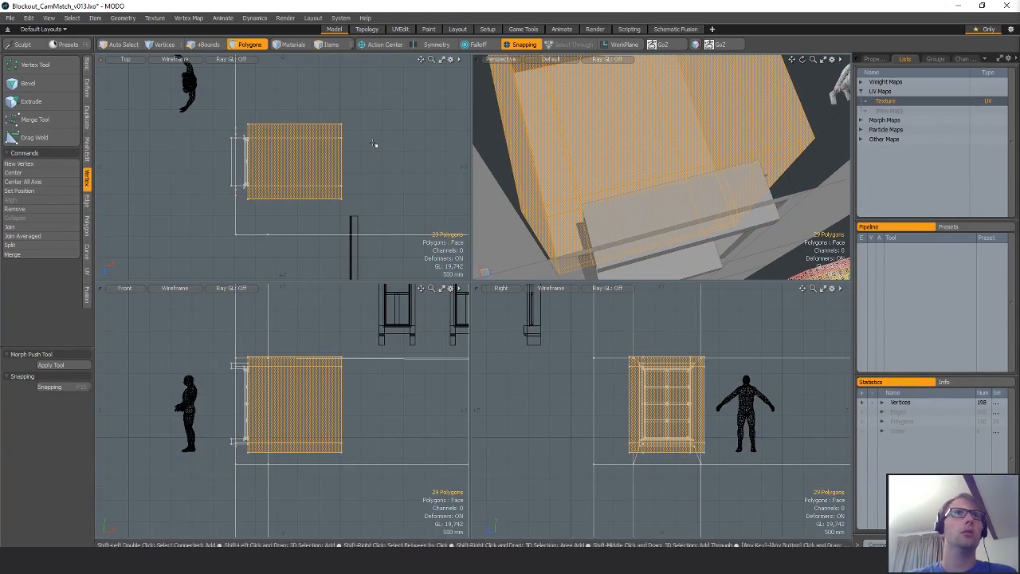
left_click_drag(573, 234, 638, 212, "alt")
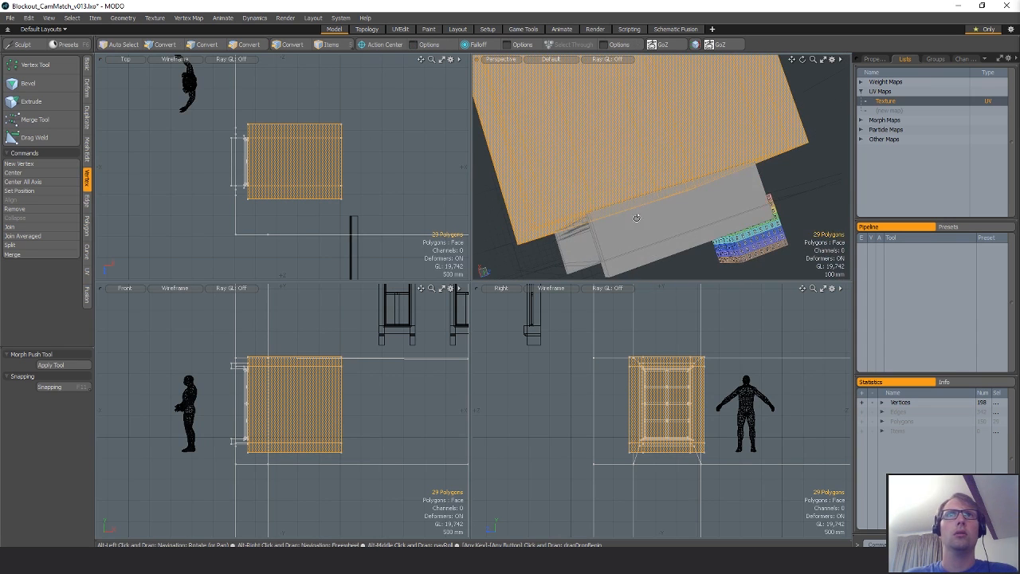
key("Delete")
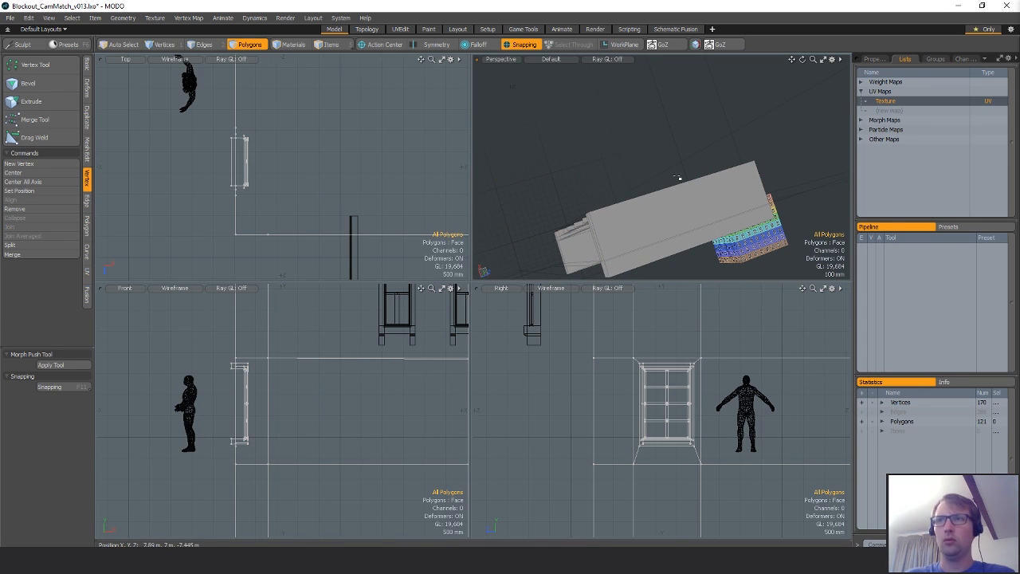
key("ctrl+z")
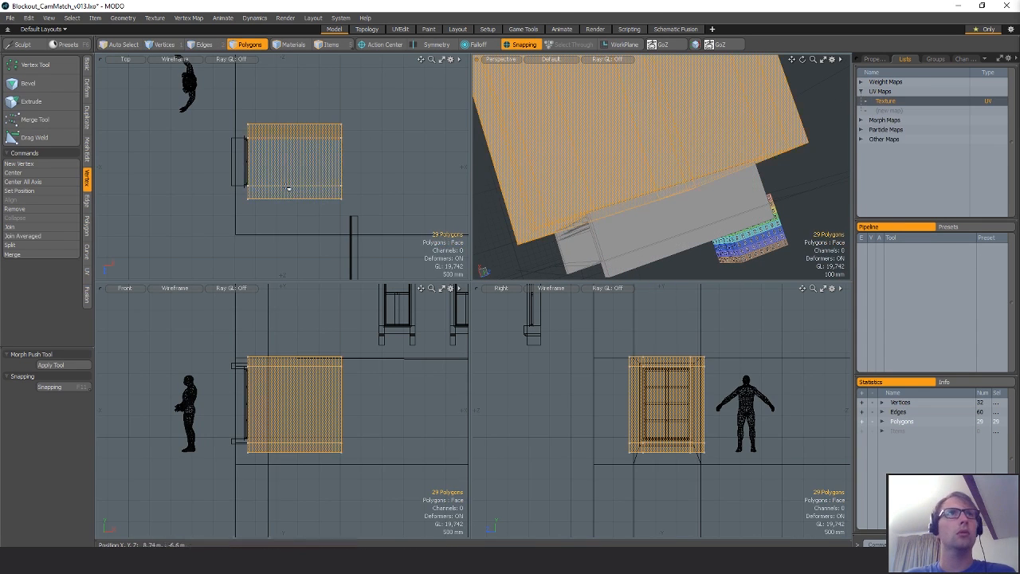
Try to shift the separated box 30 mm in X away from the window frame.
key("w")
key("shift+a")
left_click_drag(378, 396, 381, 396)
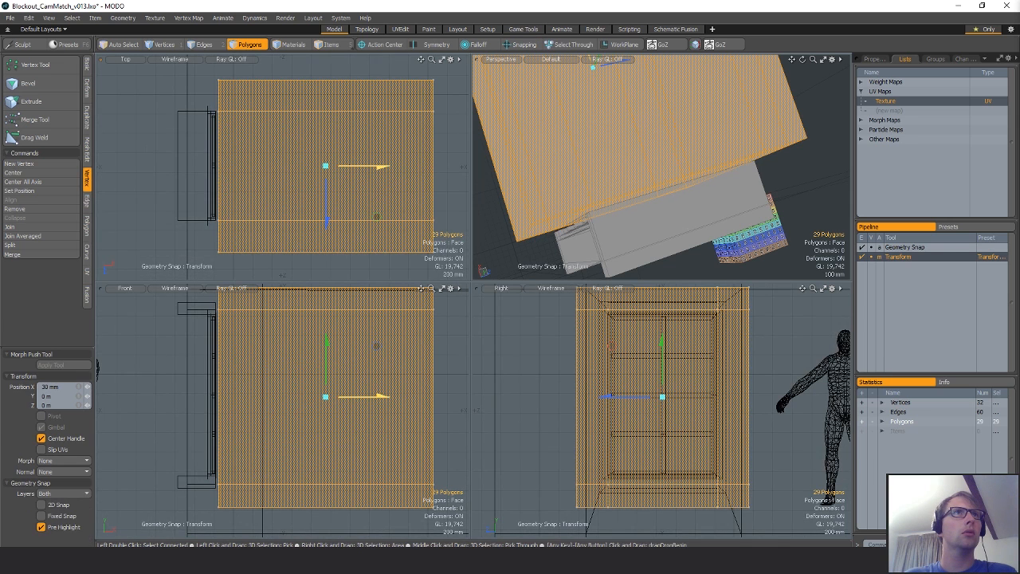
key("ctrl+z")
key("space")
Select the 12 connected polygons of the window surround in building_windows and convert the selection to vertices.
key("5")
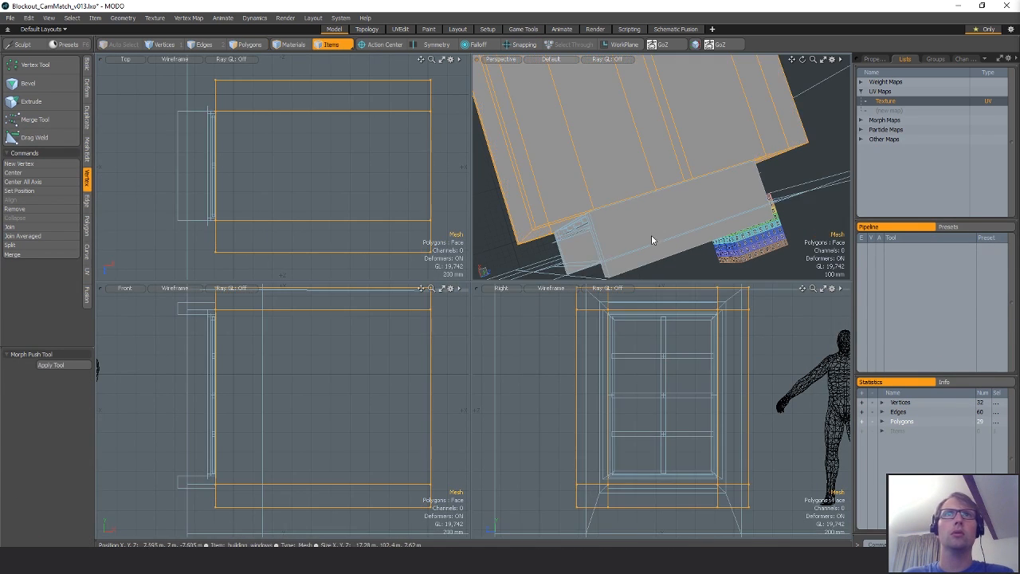
left_click_drag(652, 239, 674, 119, "alt")
left_click(597, 121)
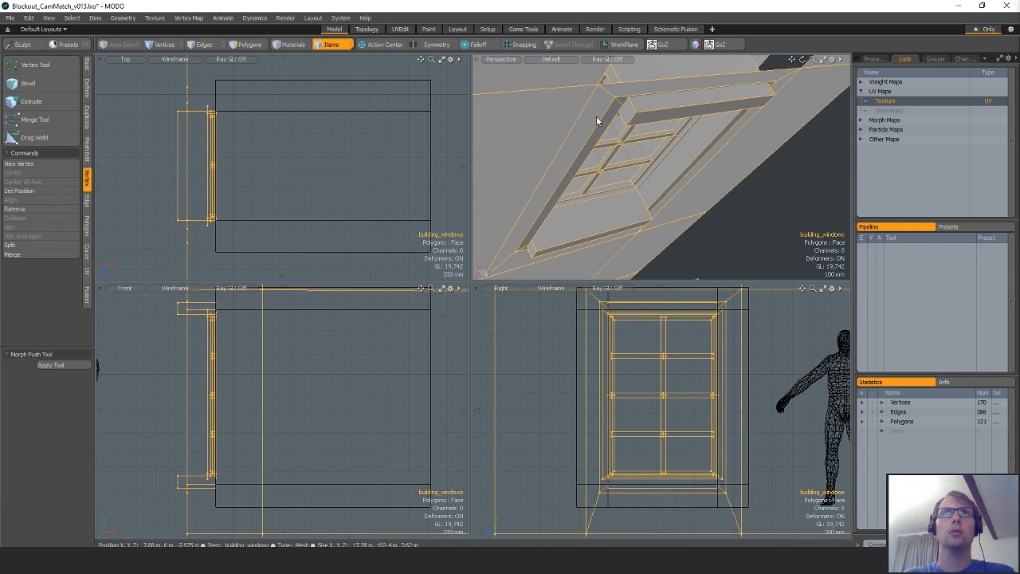
key("3")
double_click(604, 86)
left_click_drag(604, 89, 622, 39, "alt")
left_click(683, 141)
scroll(723, 141, "down", 3)
scroll(691, 99, "up", 3)
left_click(644, 98)
double_click(645, 98)
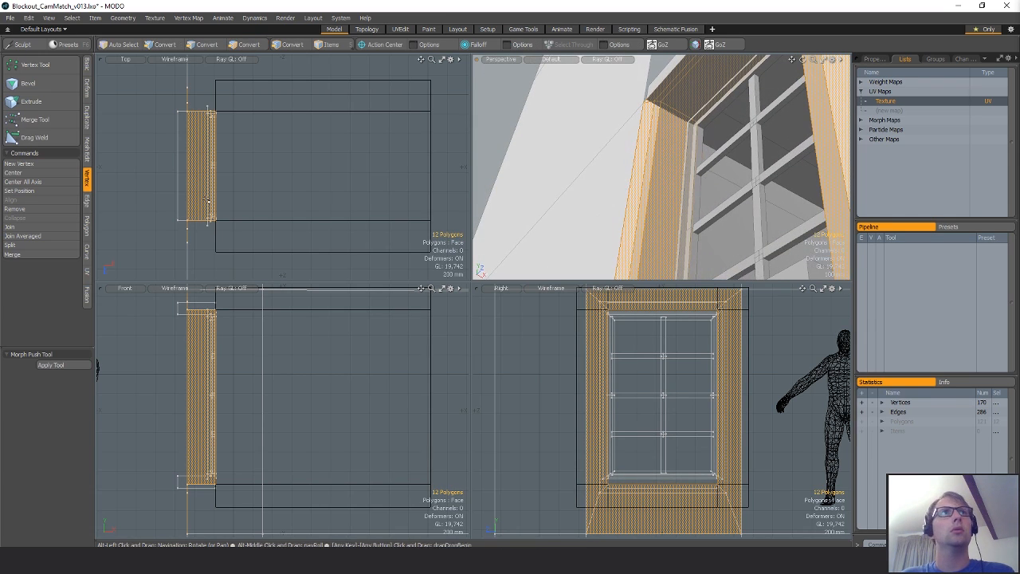
left_click_drag(205, 127, 375, 135, "ctrl+alt")
key("alt+1")
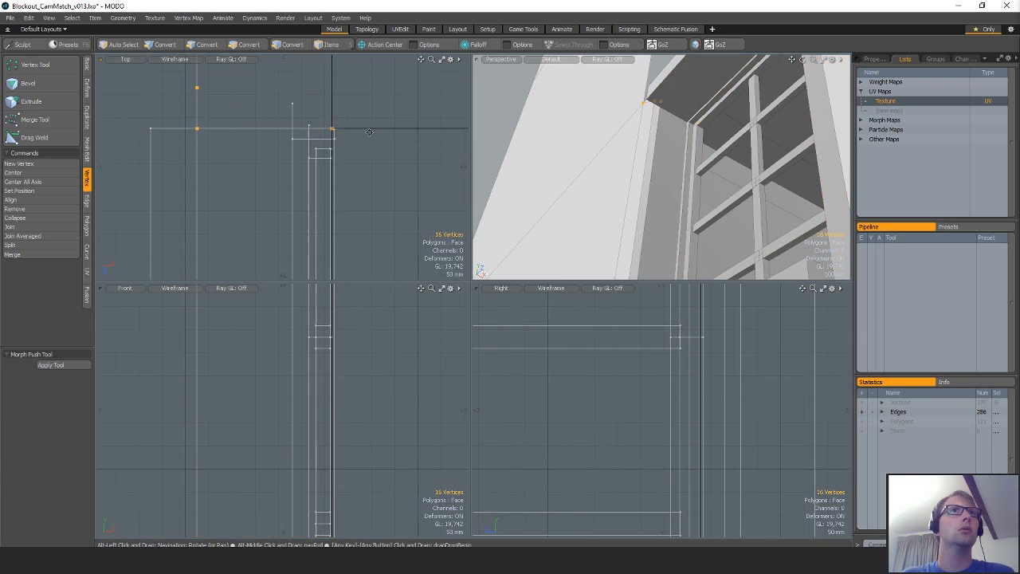
Narrow the selection to the four rear corner vertices of the window recess and move them -16 mm in X.
left_click_drag(280, 140, 163, 147, "ctrl+alt")
left_click_drag(283, 151, 253, 151, "alt+shift")
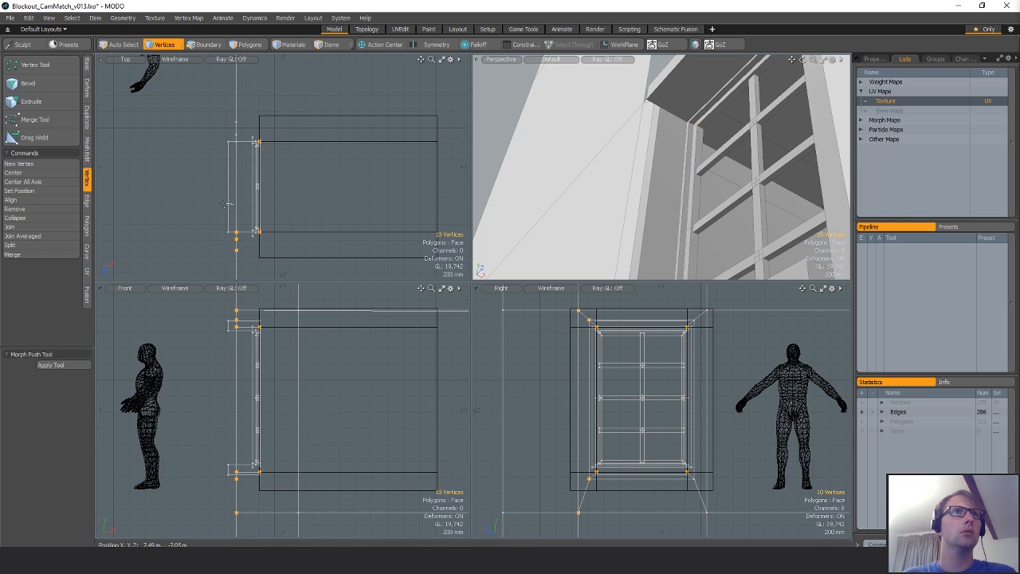
left_click_drag(267, 276, 224, 271, "ctrl+alt")
left_click_drag(279, 192, 233, 188, "ctrl+alt")
left_click_drag(345, 171, 313, 159, "alt+shift")
left_click_drag(313, 160, 434, 153, "ctrl+alt")
left_click_drag(446, 112, 343, 139, "alt+shift")
left_click_drag(343, 140, 449, 119, "ctrl+alt")
key("w")
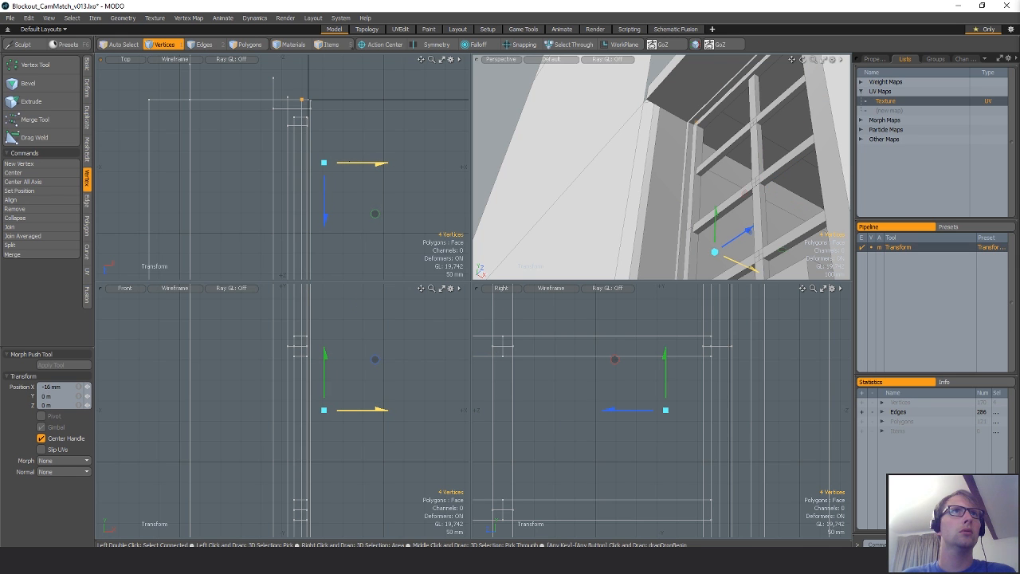
left_click_drag(622, 152, 700, 136, "alt")
key("space")
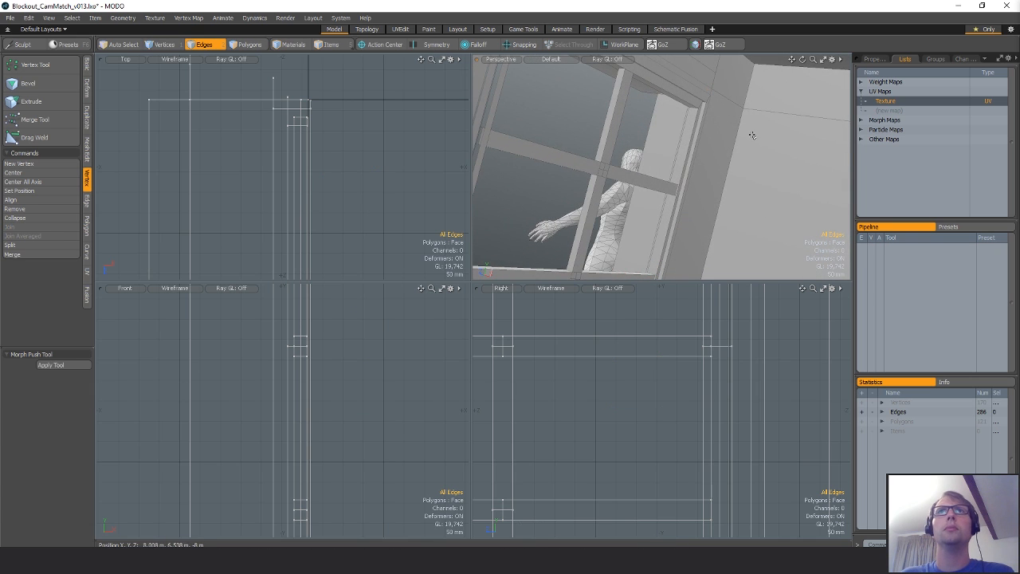
Delete the single polygon spanning the upper side of the window opening, viewed from behind.
left_click_drag(678, 131, 630, 98, "alt")
key("3")
double_click(631, 97)
left_click(632, 98)
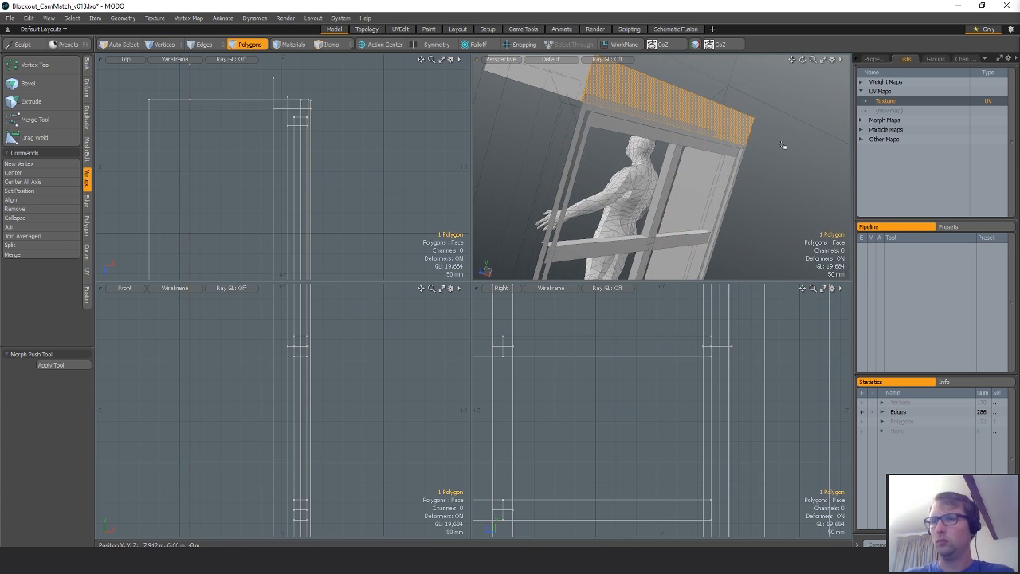
key("w")
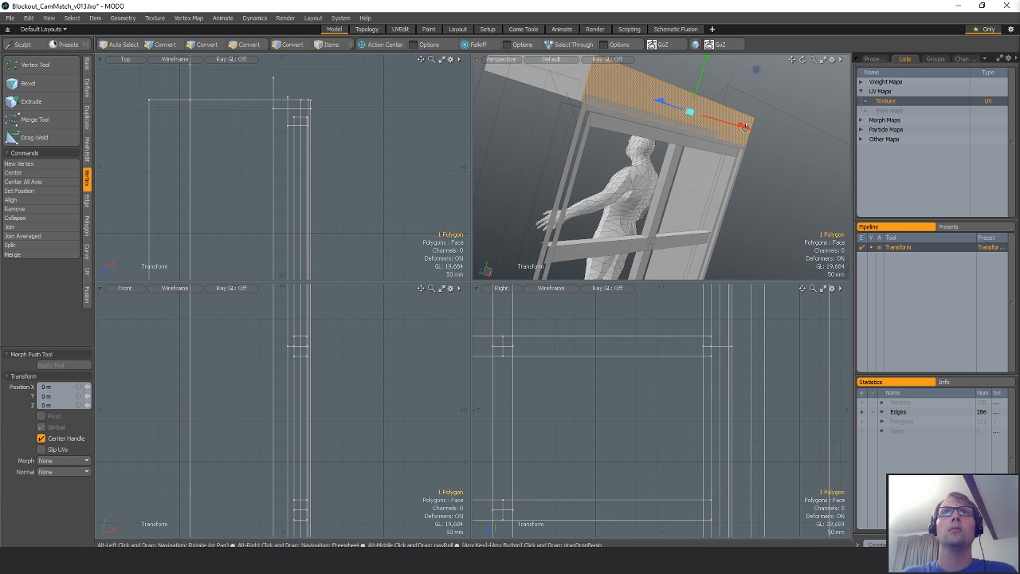
left_click_drag(745, 126, 622, 134)
key("Delete")
Delete the rear strips of the window frame together with the adjoining hidden frame faces behind the crossbars.
left_click_drag(773, 149, 775, 118, "alt")
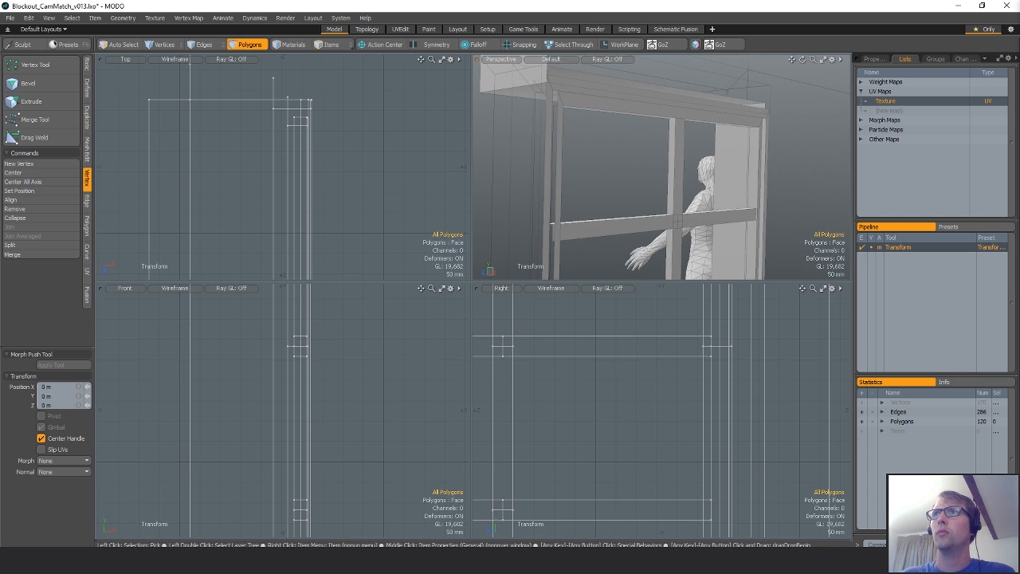
left_click(729, 109)
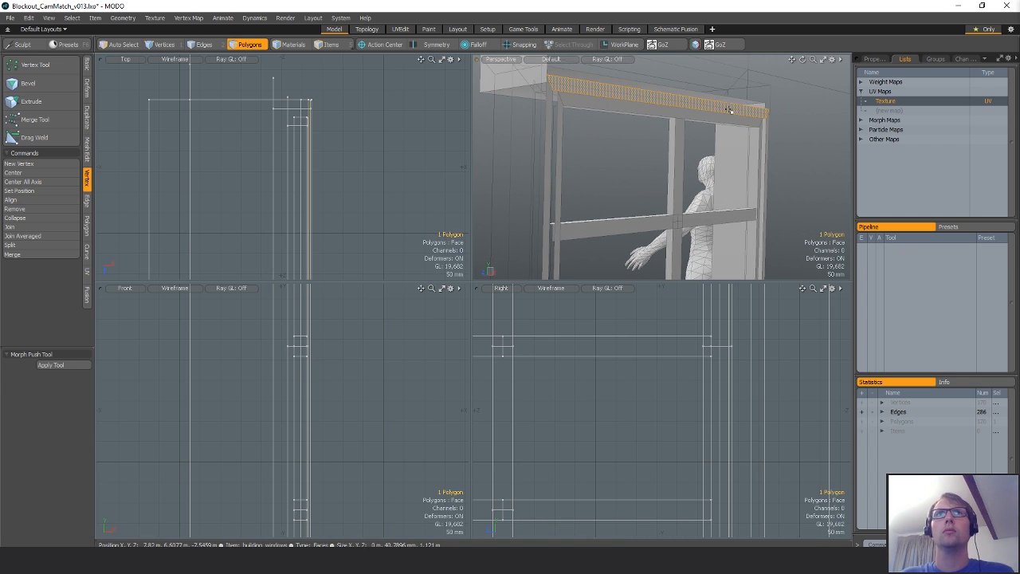
left_click_drag(652, 125, 766, 120, "alt")
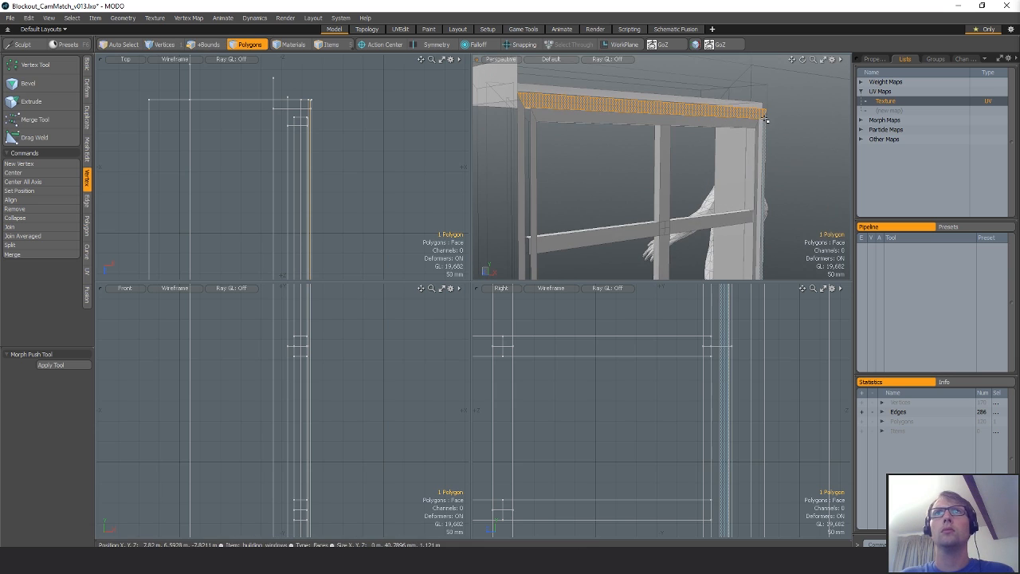
left_click(825, 135)
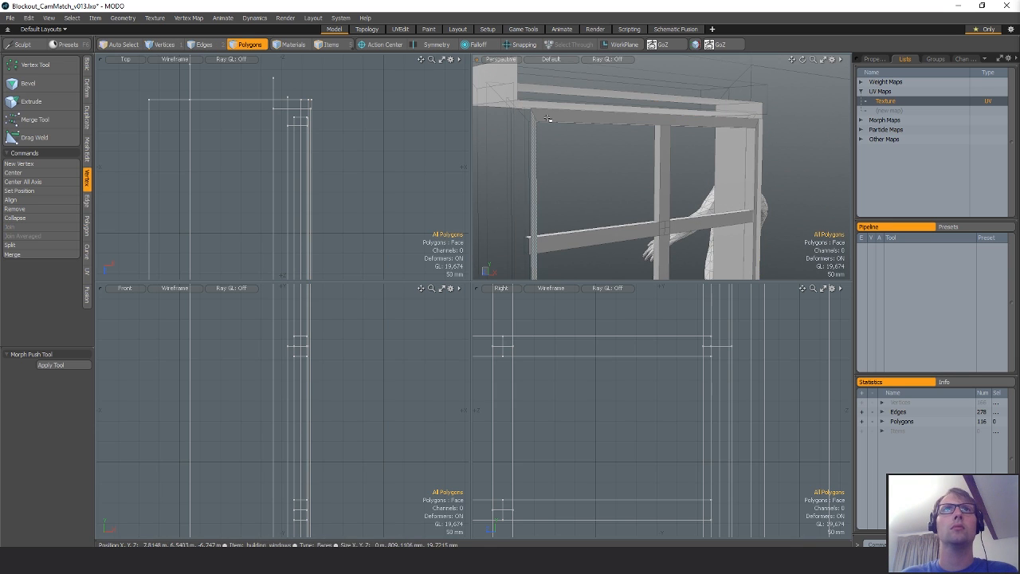
key("Delete")
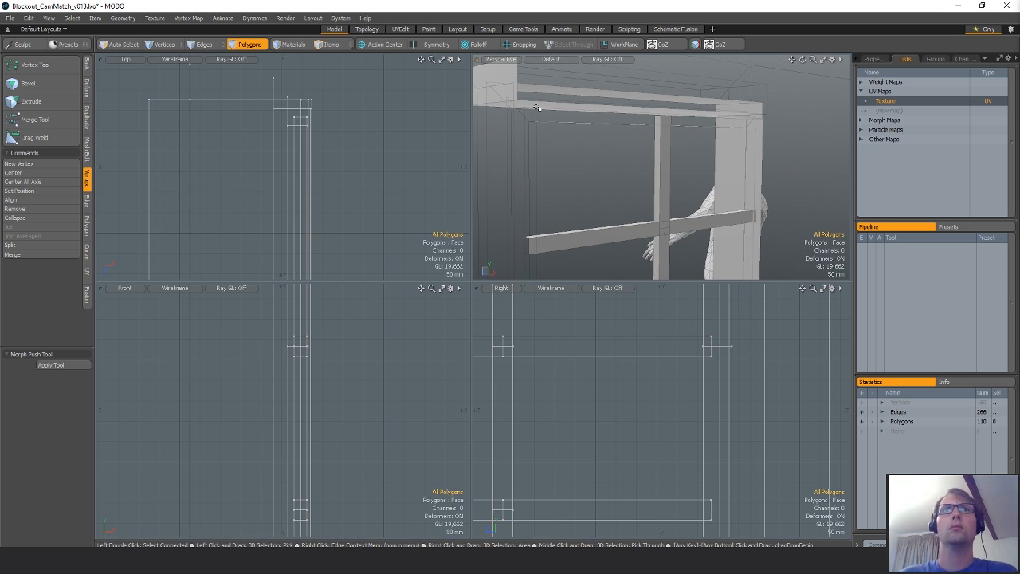
left_click_drag(672, 179, 733, 188, "alt")
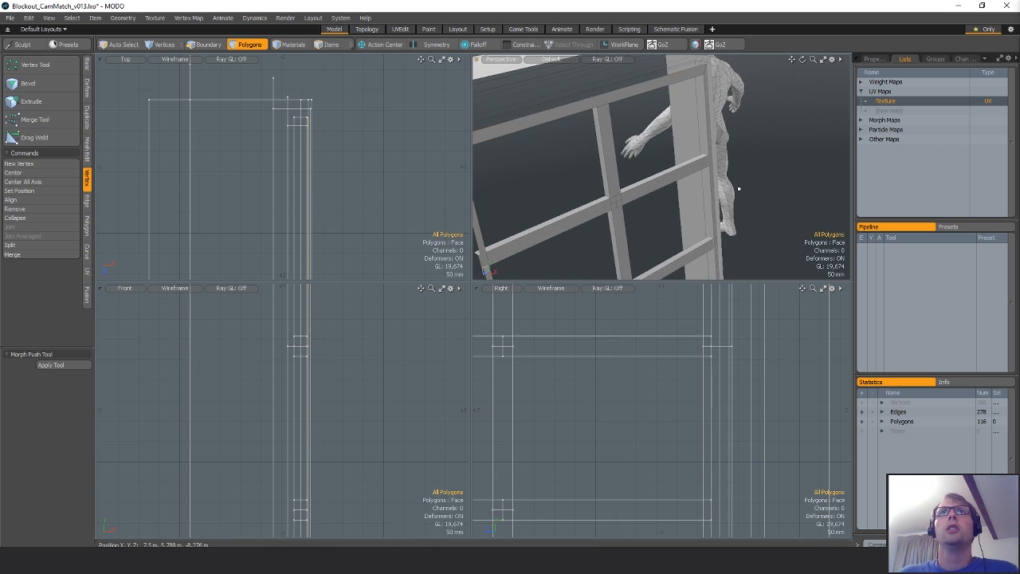
double_click(720, 183)
left_click(914, 219)
key("w")
left_click_drag(782, 232, 779, 208, "alt")
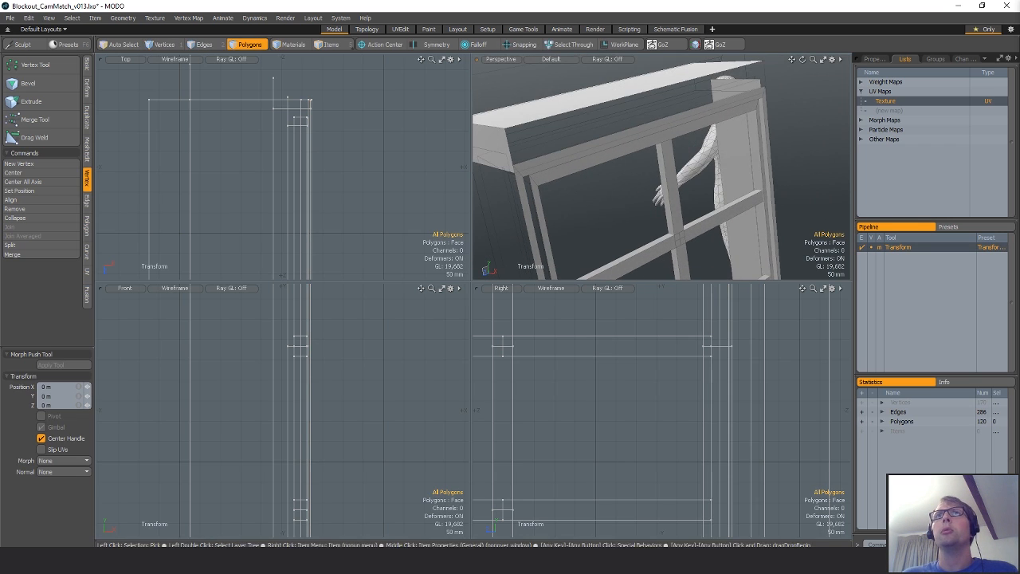
left_click_drag(718, 175, 624, 155, "alt")
key("space")
Select the four-edge loop bordering the window opening in the wall and scale it to 95.5% in Y and 97% in Z.
left_click(650, 148)
key("3")
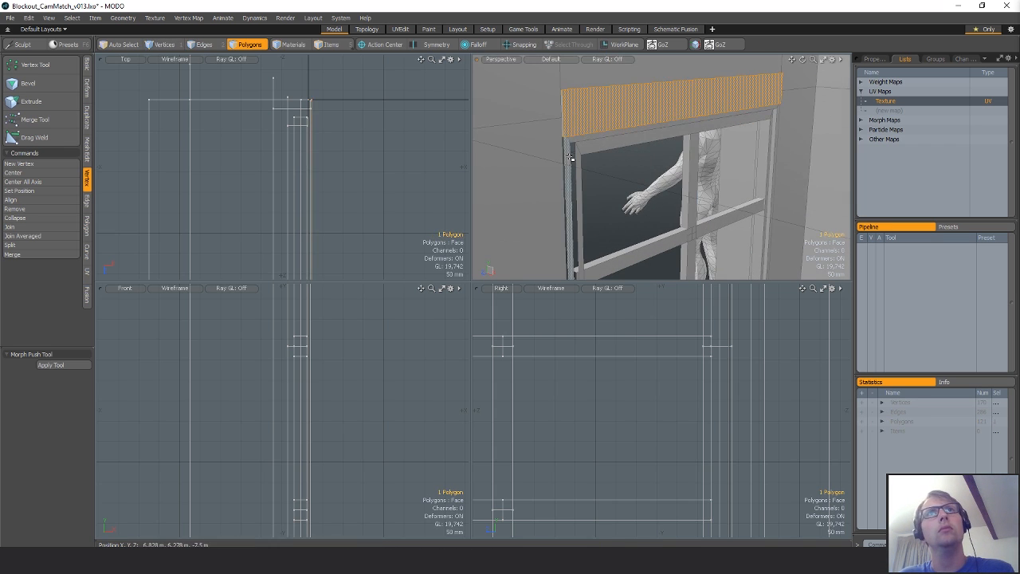
left_click(624, 154)
left_click(529, 213)
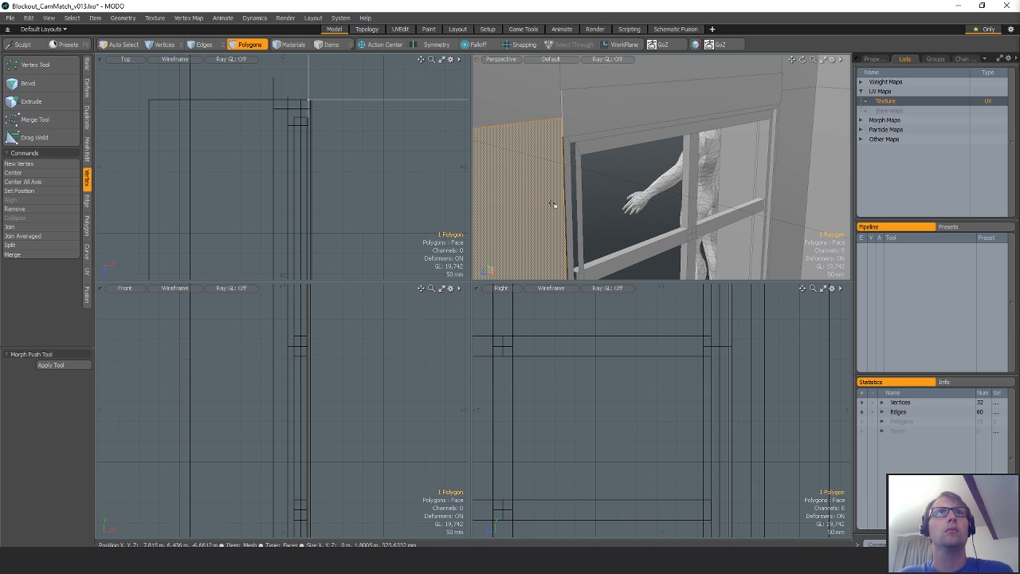
key("2")
double_click(566, 202)
left_click_drag(565, 202, 373, 293, "alt")
key("r")
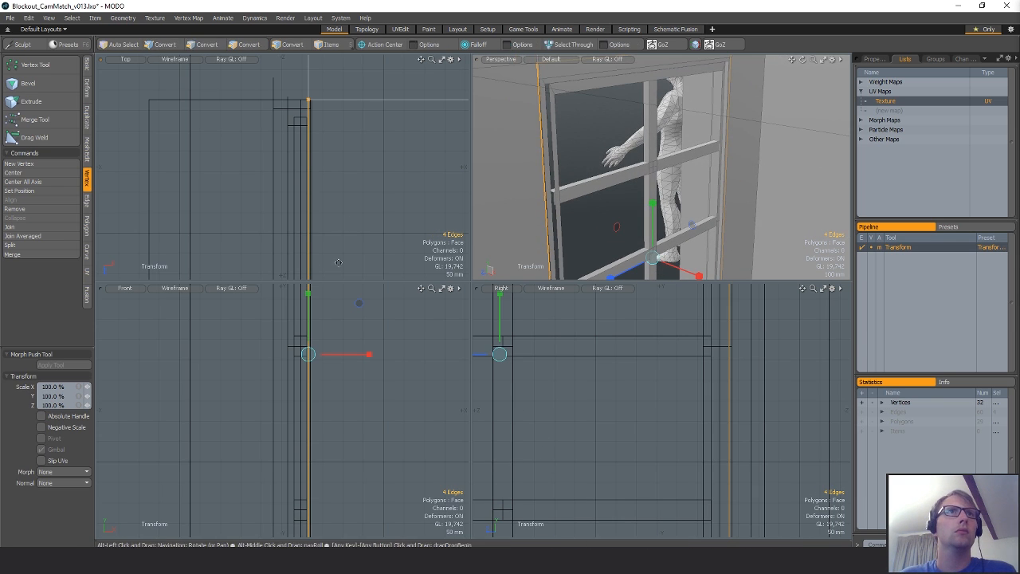
left_click_drag(346, 224, 345, 189, "alt")
left_click_drag(536, 370, 719, 381, "alt")
scroll(711, 381, "down", 2)
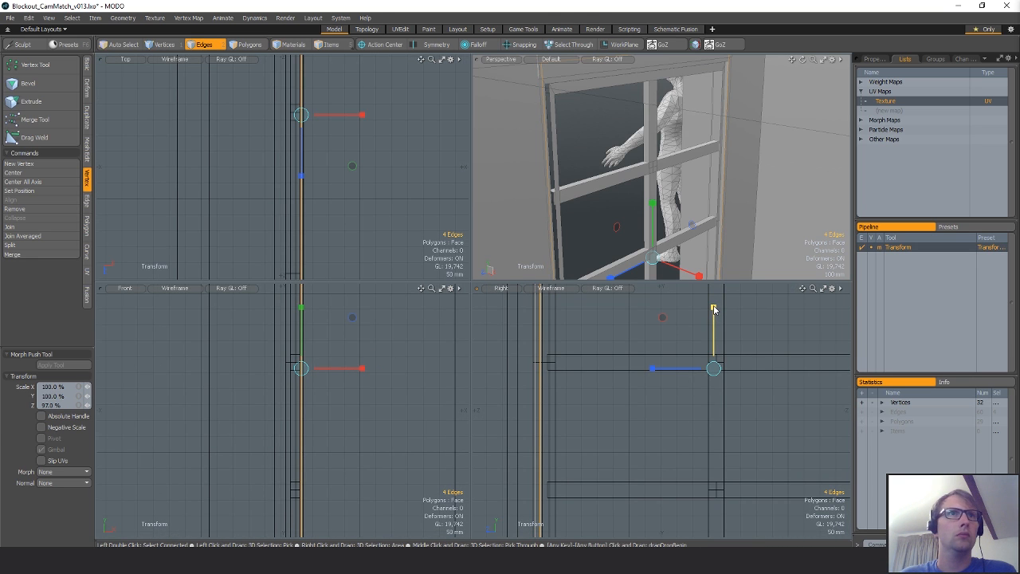
scroll(712, 334, "down", 3)
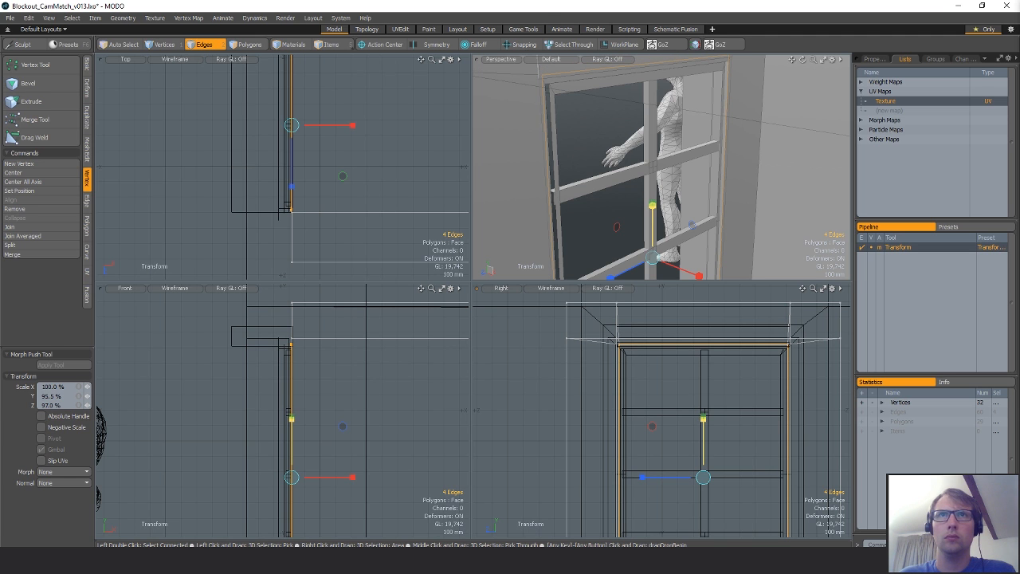
left_click_drag(695, 236, 640, 187, "alt")
scroll(694, 126, "up", 5)
key("space")
Examine the box behind the window opening, checking its side and rear polygons through the frame.
scroll(659, 220, "down", 4)
key("3")
left_click_drag(678, 144, 682, 232, "alt")
scroll(638, 148, "down", 3)
scroll(152, 203, "down", 6)
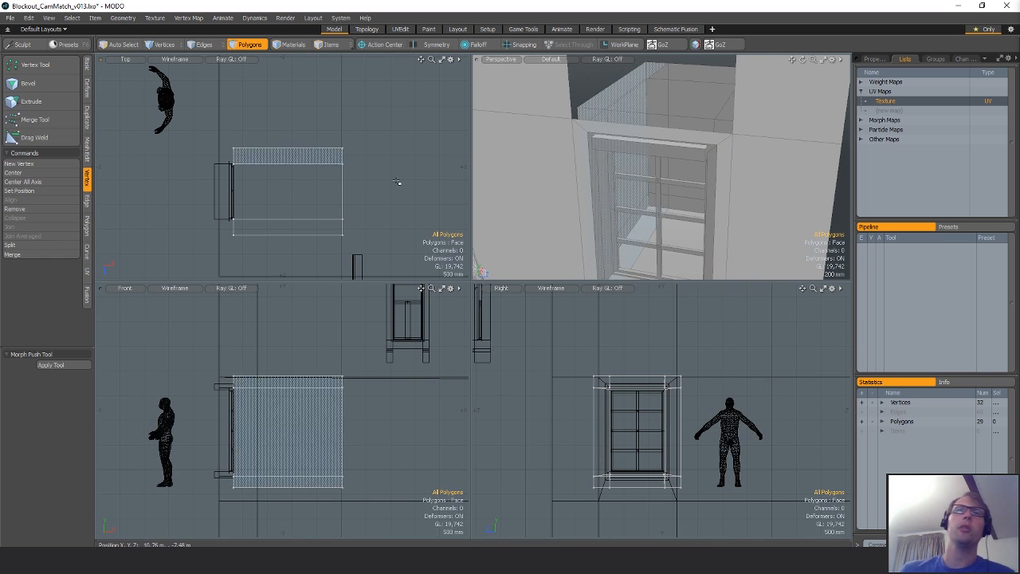
left_click(297, 150)
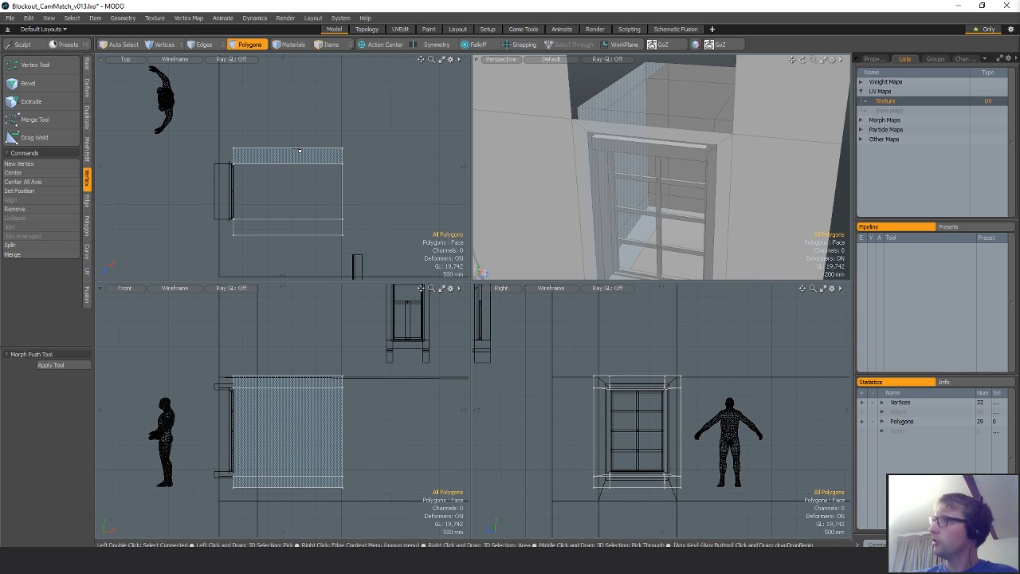
left_click(330, 143)
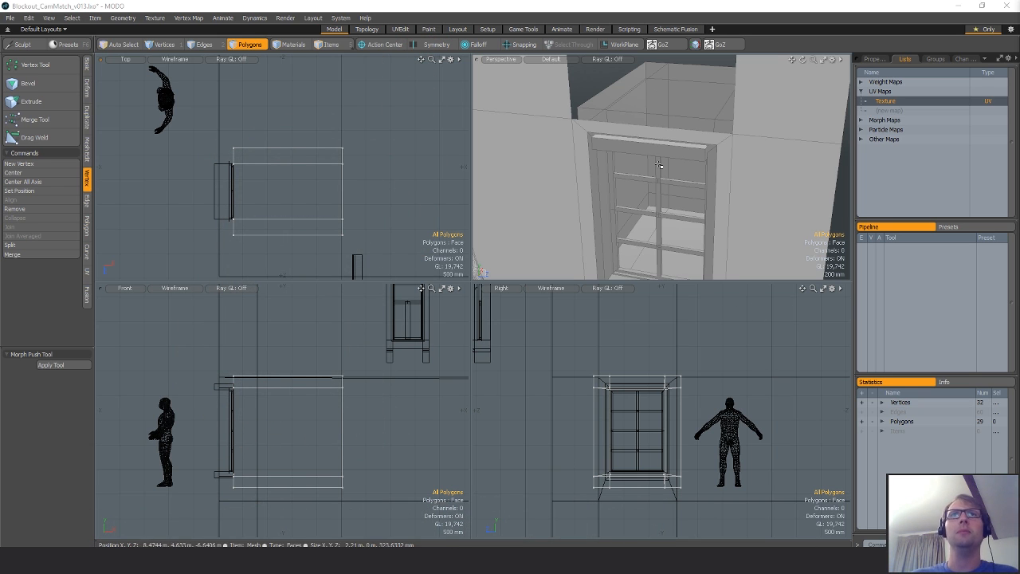
left_click(676, 194)
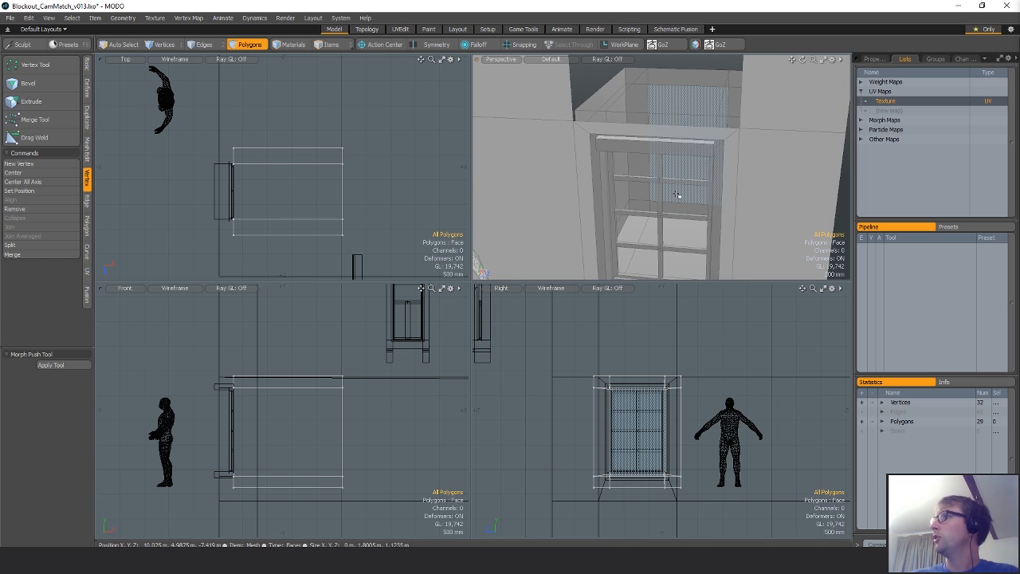
key("Delete")
left_click_drag(637, 192, 671, 143, "alt")
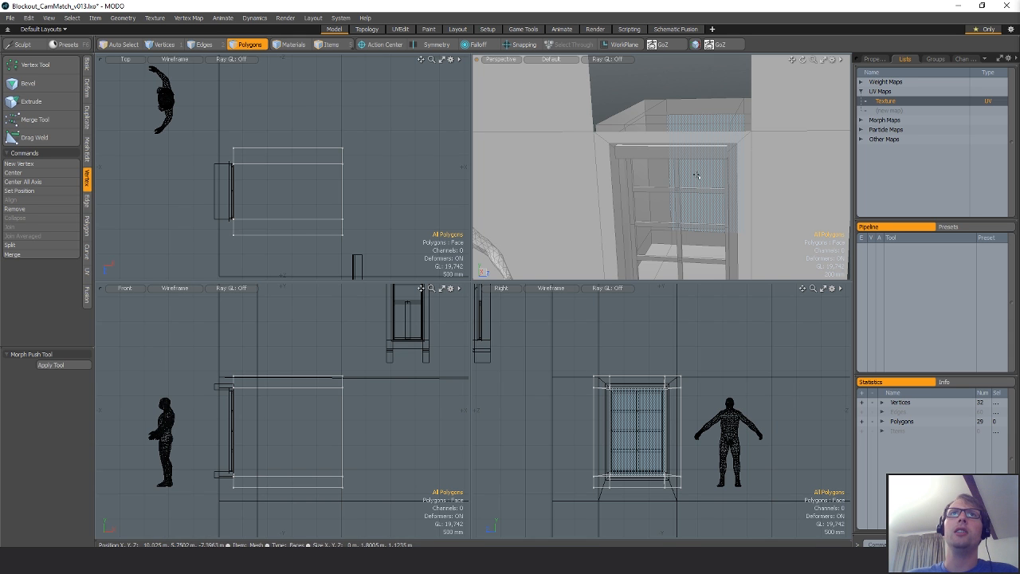
left_click_drag(695, 174, 684, 227, "alt")
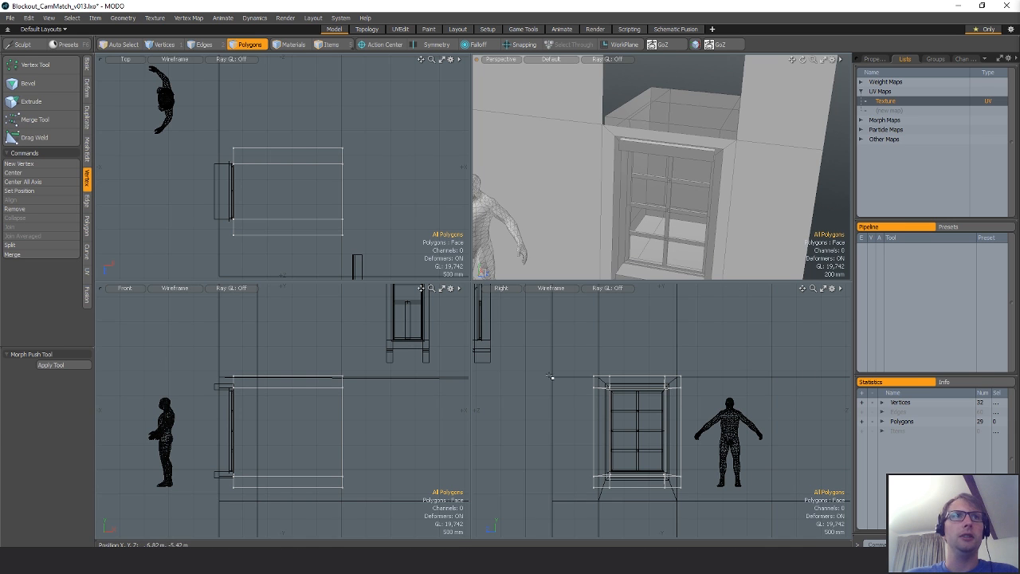
Select the connected window surround and wall polygons and merge their vertices with a distance of 1 mm.
mouse_move(737, 182)
left_mouse_down("alt")
mouse_move(745, 176)
mouse_move(727, 186)
mouse_move(750, 182)
mouse_move(748, 193)
left_mouse_up("alt")
double_click(739, 191)
double_click(709, 194, "shift")
left_click(757, 173)
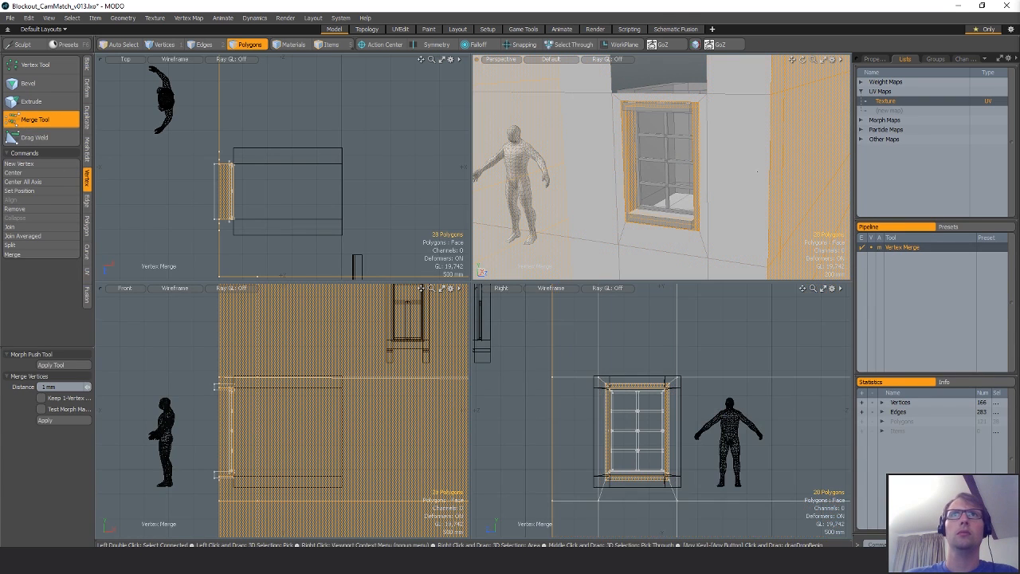
key("q")
Extend the selection to all 39 connected wall and window surround polygons and show their Texture UV map in the UV editor.
left_click(743, 150)
left_click_drag(722, 135, 735, 153, "alt")
double_click(735, 153)
left_click_drag(724, 220, 715, 202, "alt+shift")
left_click_drag(715, 202, 687, 210, "ctrl+alt")
double_click(885, 102)
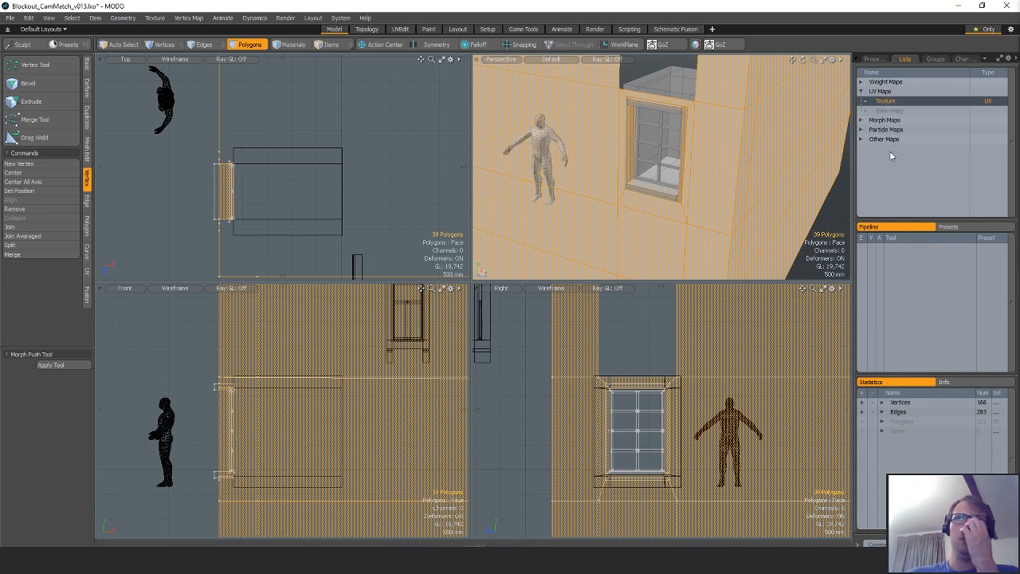
key("F2")
left_click_drag(380, 269, 439, 319, "alt+shift")
left_click_drag(439, 319, 293, 294, "ctrl+alt")
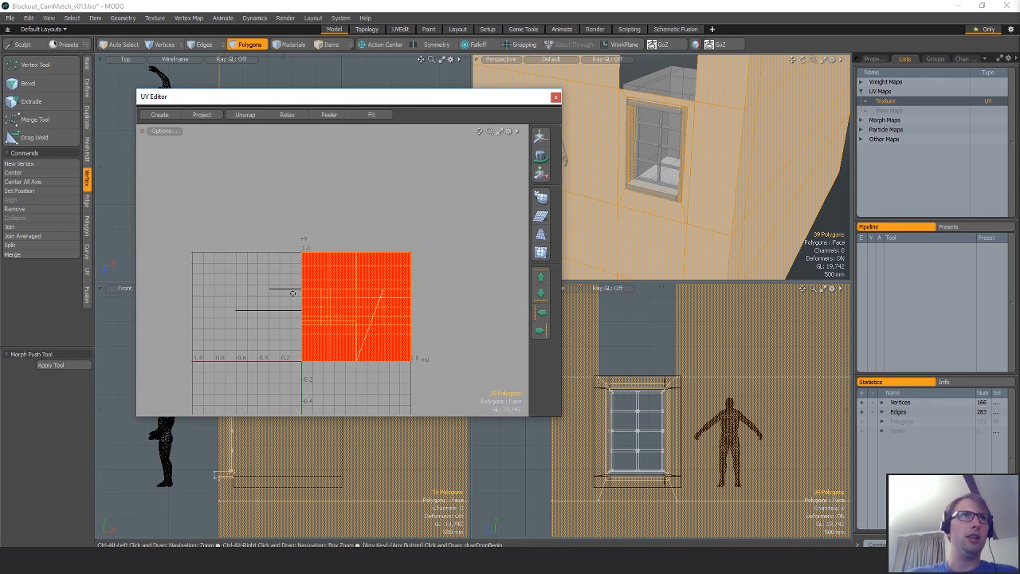
Create new UVs for the selected wall polygons with the UV Projection Tool using Atlas projection.
left_click(88, 272)
left_click(28, 73)
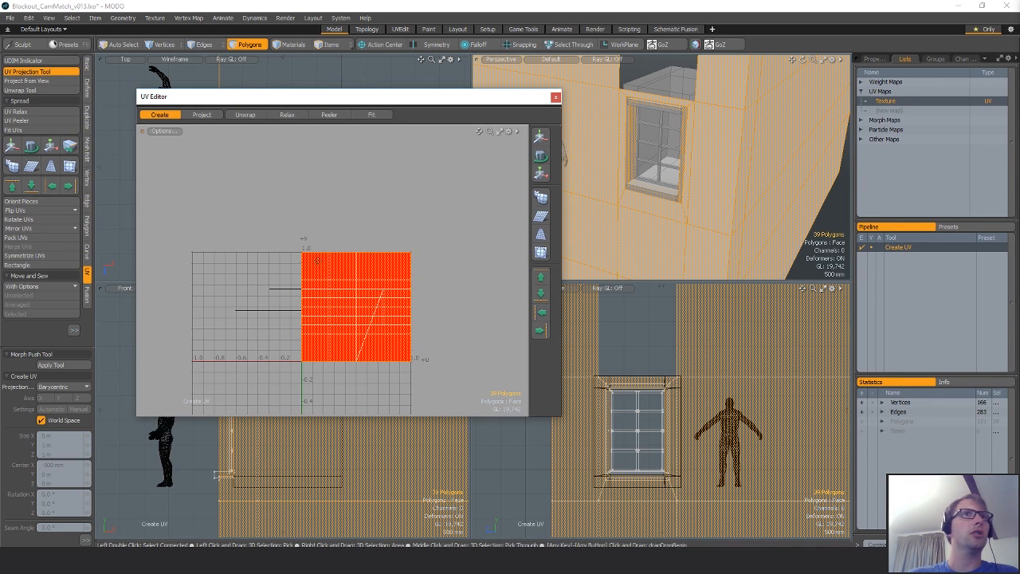
left_click(47, 387)
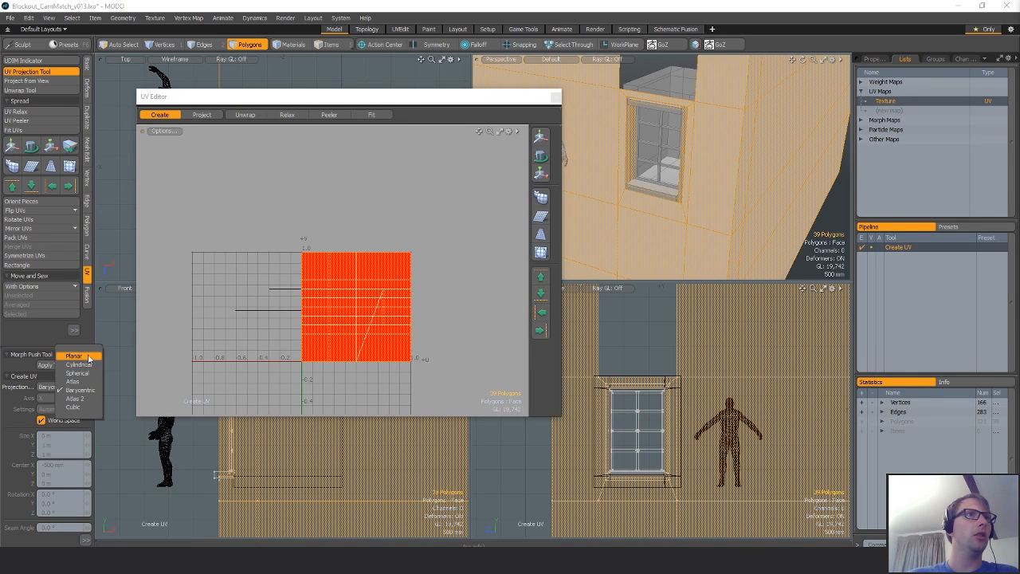
left_click(79, 384)
key("space")
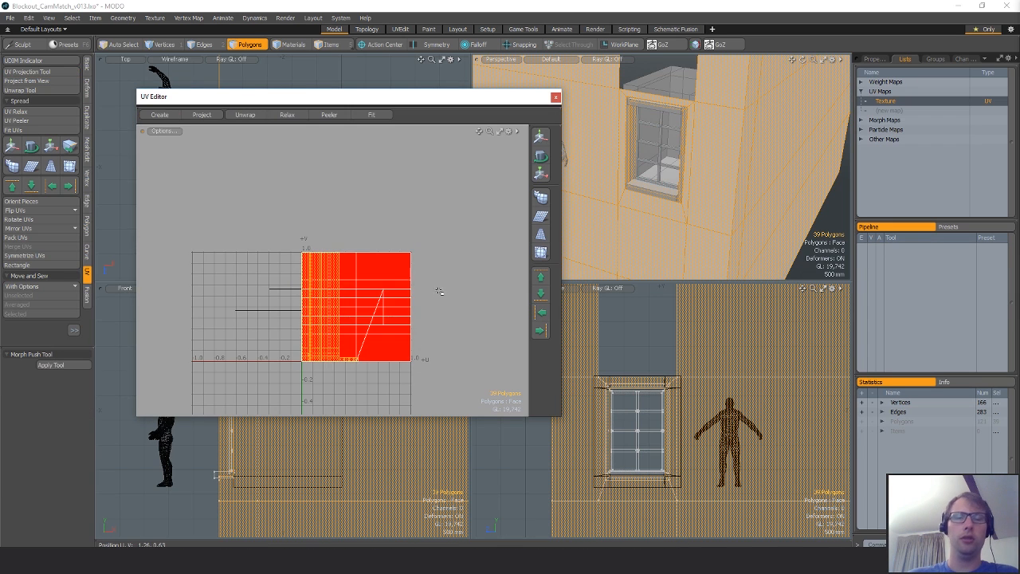
Hide all unselected polygons so only the wall mesh remains, and switch to vertex selection mode.
key("shift+h")
scroll(430, 305, "down", 4)
left_click_drag(432, 340, 413, 325, "alt")
key("1")
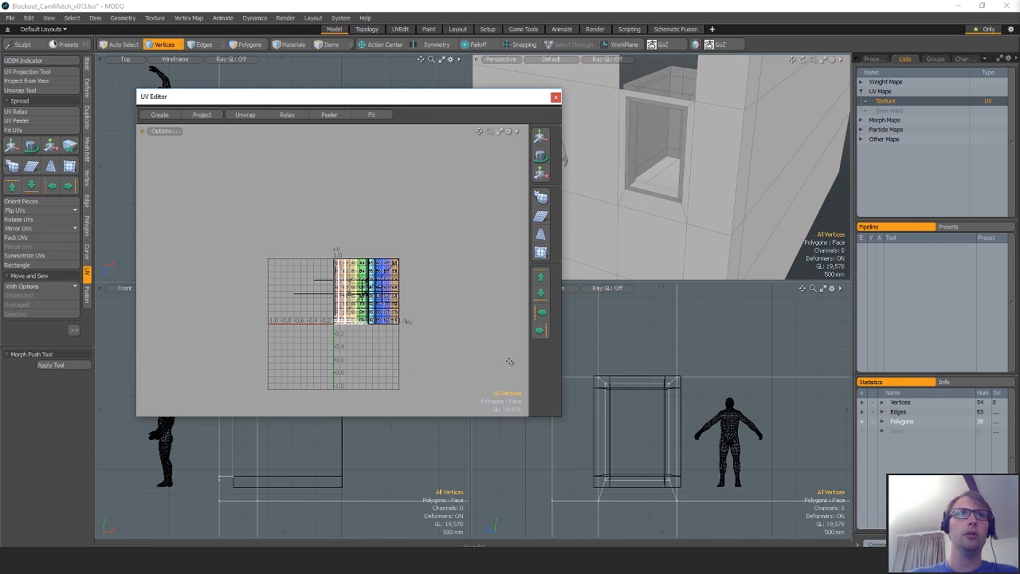
scroll(355, 272, "up", 3)
scroll(662, 223, "down", 4)
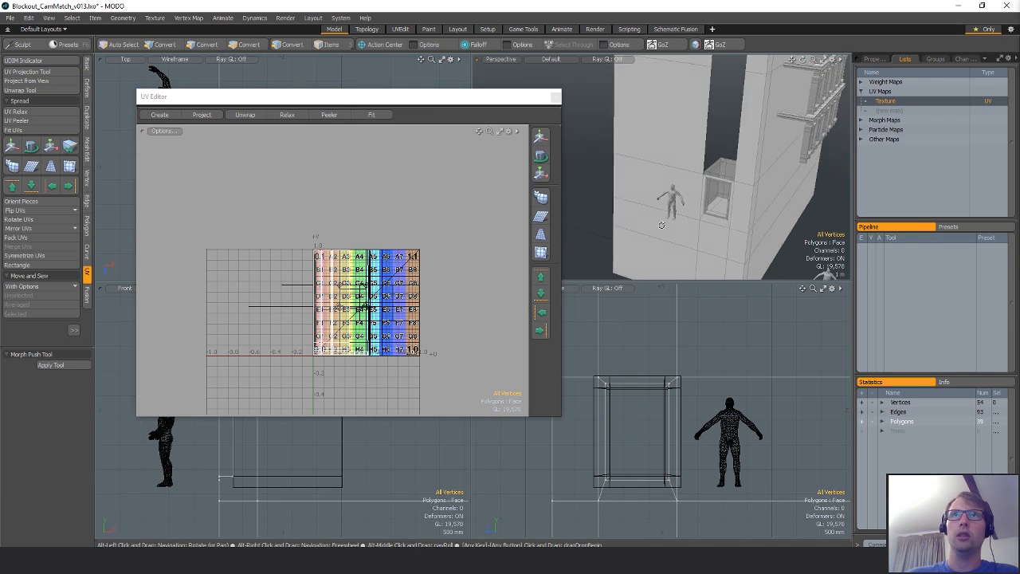
Compare the wall's size with the checker-textured reference cube at the base of the building, keeping the UV layout in view.
left_click_drag(663, 223, 708, 188, "alt+shift")
scroll(708, 188, "up", 3)
key("a")
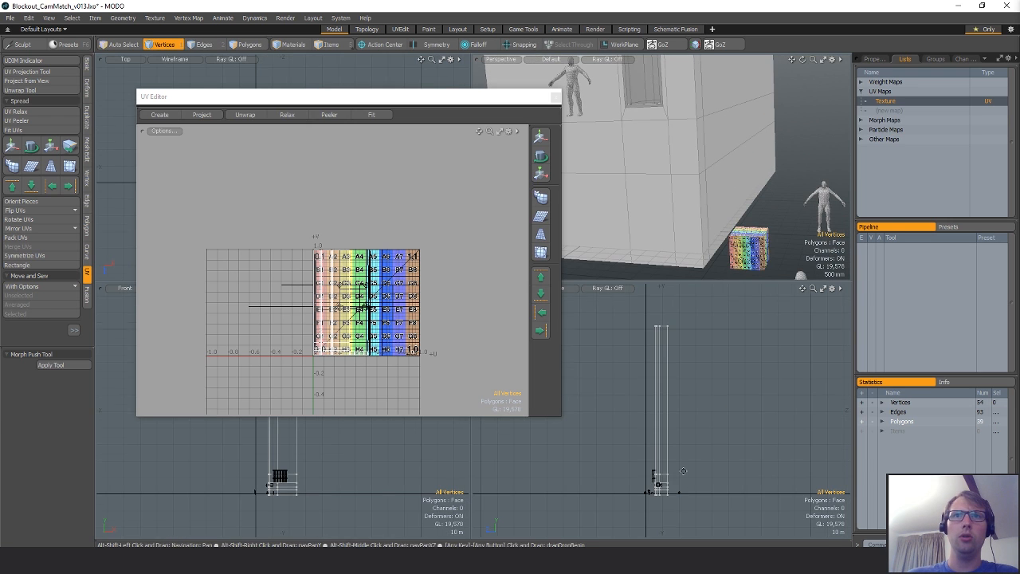
left_click_drag(654, 466, 689, 437, "alt+shift")
left_click_drag(690, 230, 596, 166, "alt")
scroll(676, 230, "up", 2)
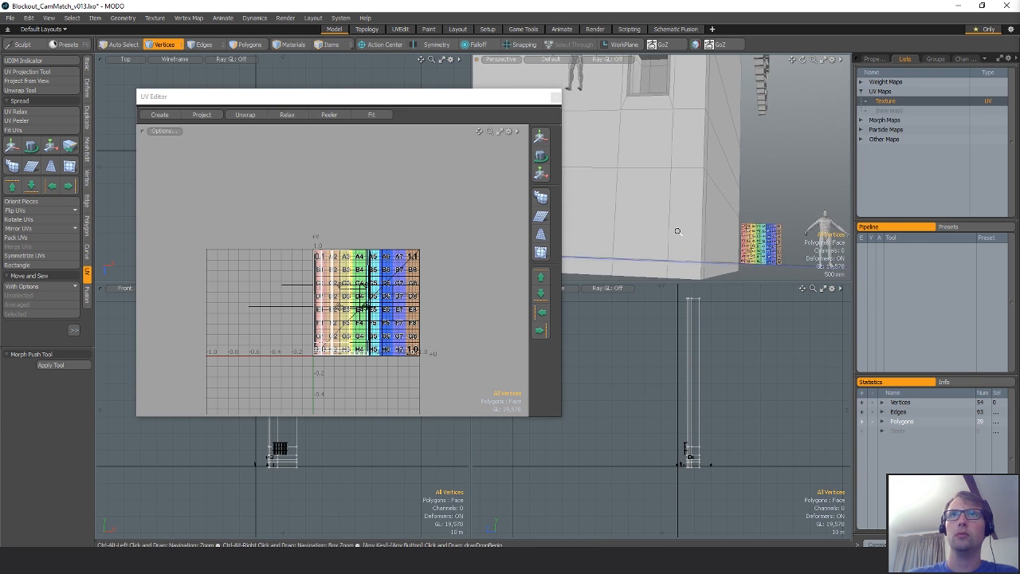
mouse_move(677, 231)
left_mouse_down("alt")
mouse_move(664, 222)
mouse_move(675, 228)
left_mouse_up("alt")
left_click_drag(698, 463, 776, 507, "alt+shift")
scroll(692, 462, "up", 8)
scroll(667, 481, "up", 8)
left_click_drag(425, 103, 543, 534)
scroll(699, 404, "down", 5)
left_click_drag(606, 415, 578, 431, "alt")
left_click_drag(581, 532, 470, 185)
Scale up all of the wall's UVs with the UV Transform tool so the shells extend beyond the 0–1 tile.
key("y")
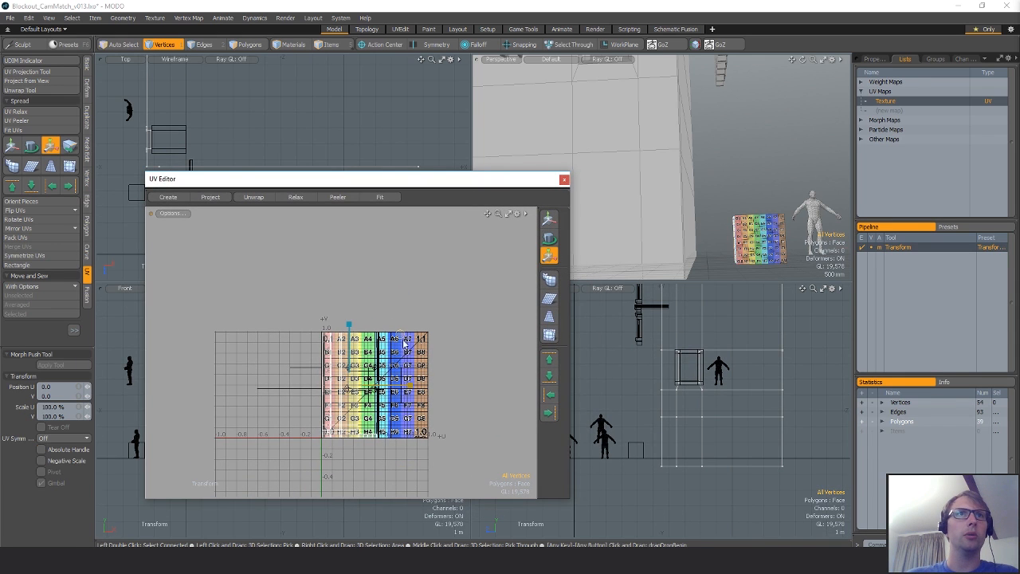
left_click_drag(400, 335, 426, 246)
scroll(398, 372, "up", 8)
key("space")
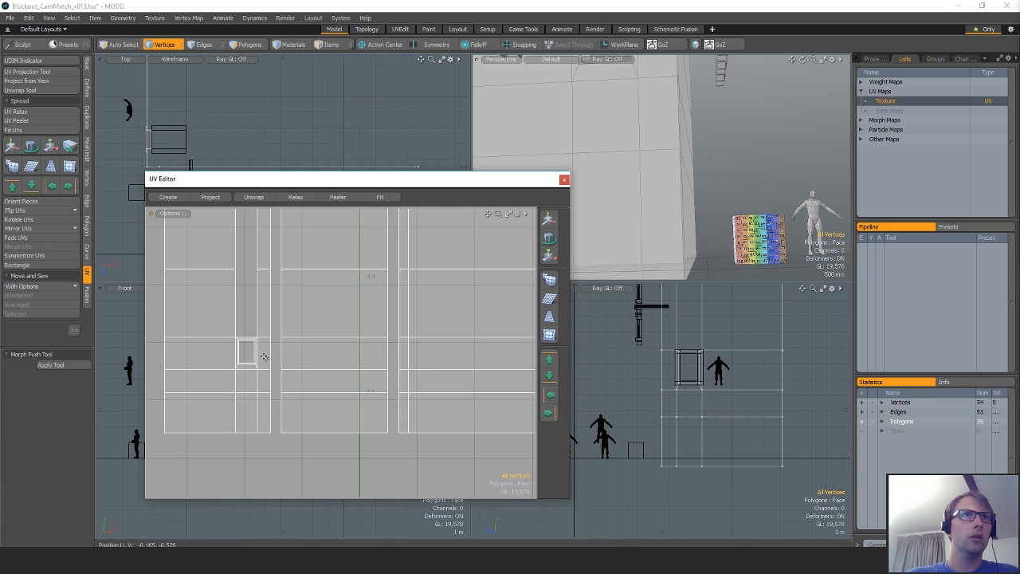
Select the UV border edges along the building's corner and join the adjoining wall shells with Move and Sew, Unselected.
scroll(696, 109, "down", 5)
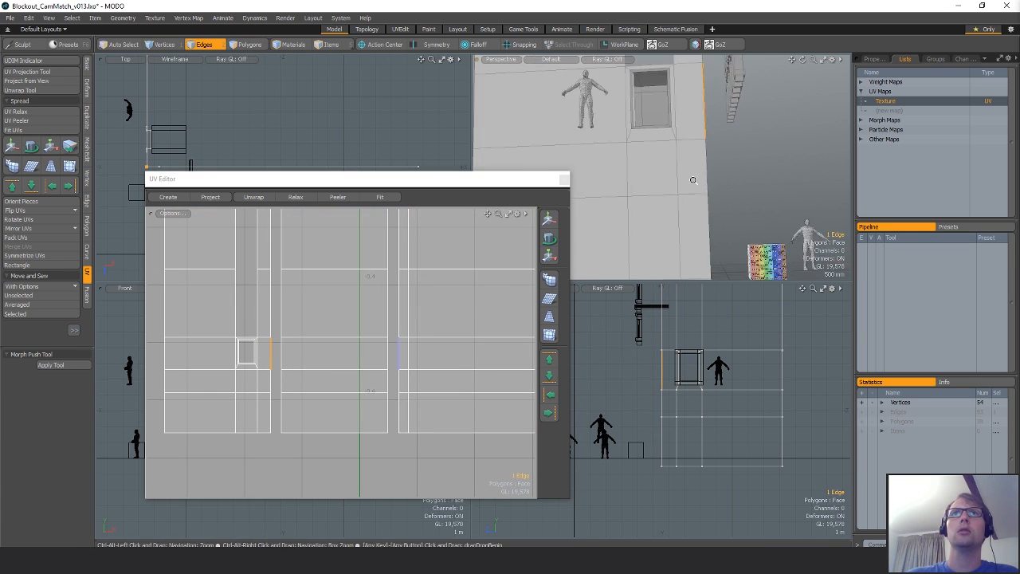
left_click_drag(693, 180, 368, 329, "alt")
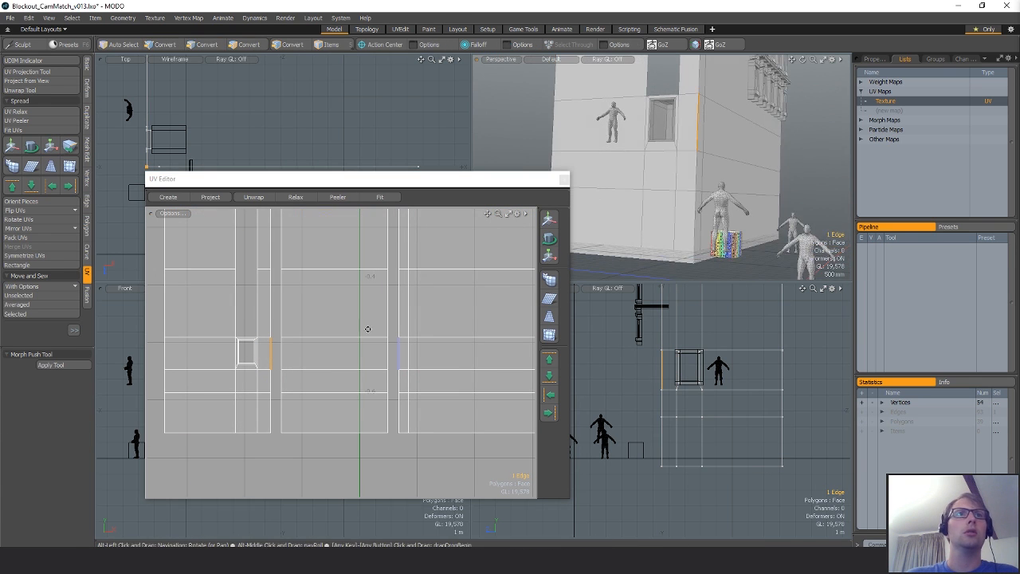
left_click(266, 329, "shift")
left_click_drag(264, 330, 272, 526, "alt+shift")
left_click(275, 324, "shift")
left_click(37, 313)
key("ctrl+z")
left_click(37, 297)
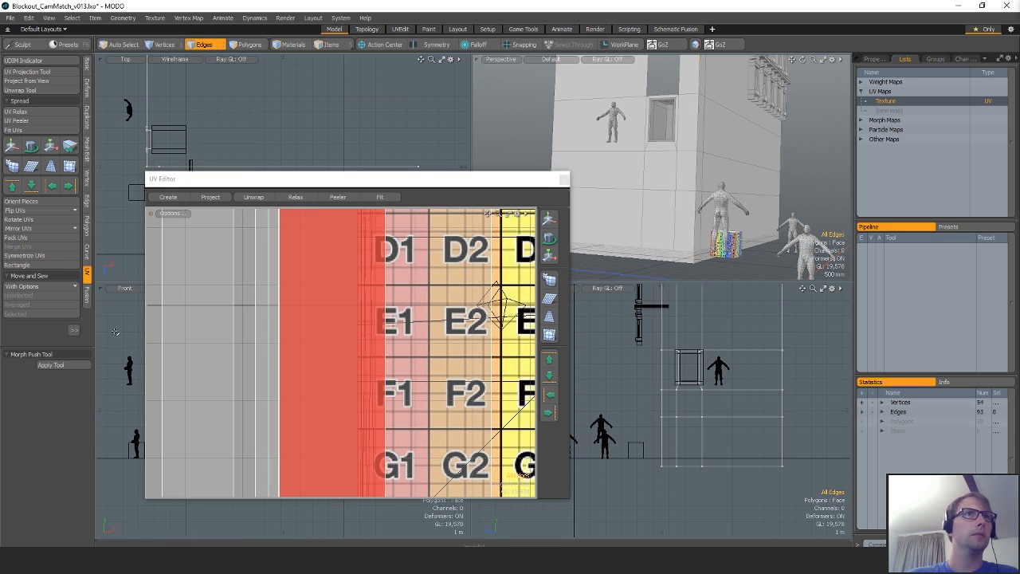
Select the 30-polygon wall shell in the UV editor and move it toward negative U, off the overlapping shell.
scroll(392, 392, "down", 5)
key("3")
double_click(317, 379)
scroll(323, 380, "down", 3)
key("w")
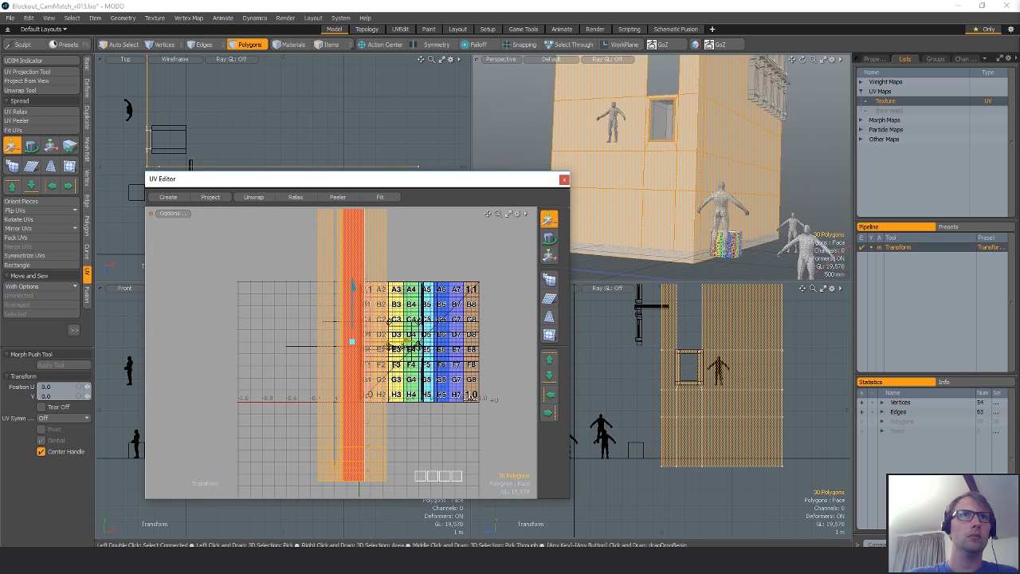
left_click_drag(404, 341, 351, 341)
Select the outer border edge of the large wall shell and join the remaining wall strip with Move and Sew, Selected.
key("1")
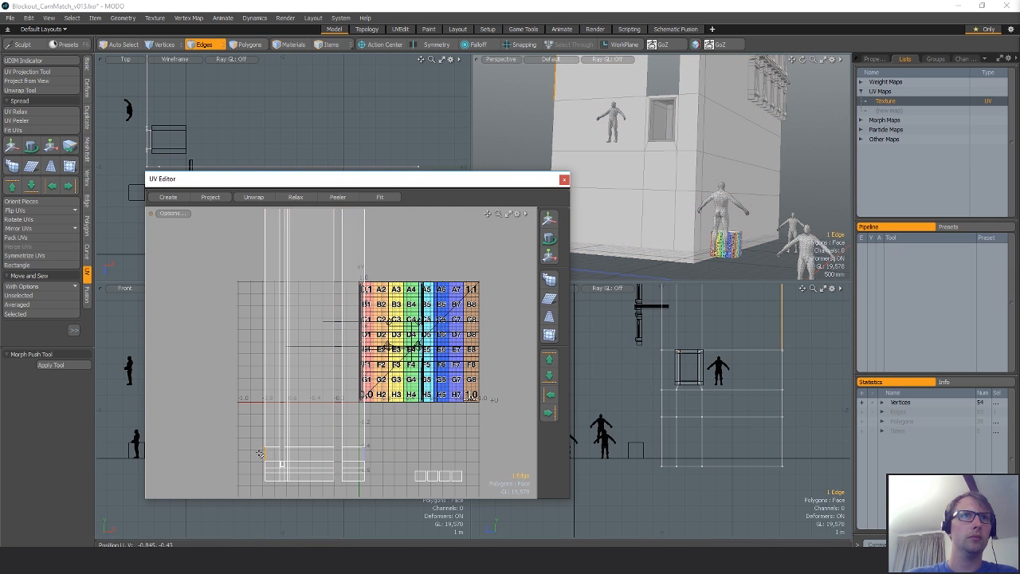
left_click(36, 314)
key("space")
key("space")
key("space")
key("space")
Select the four small UV shells of the window reveal and relax them with UV Relax in Adaptive mode.
mouse_move(417, 444)
right_mouse_down()
mouse_move(375, 493)
mouse_move(473, 460)
right_mouse_up()
key("shift+a")
mouse_move(750, 196)
left_mouse_down("alt")
mouse_move(768, 214)
mouse_move(674, 150)
left_mouse_up("alt")
scroll(675, 150, "up", 3)
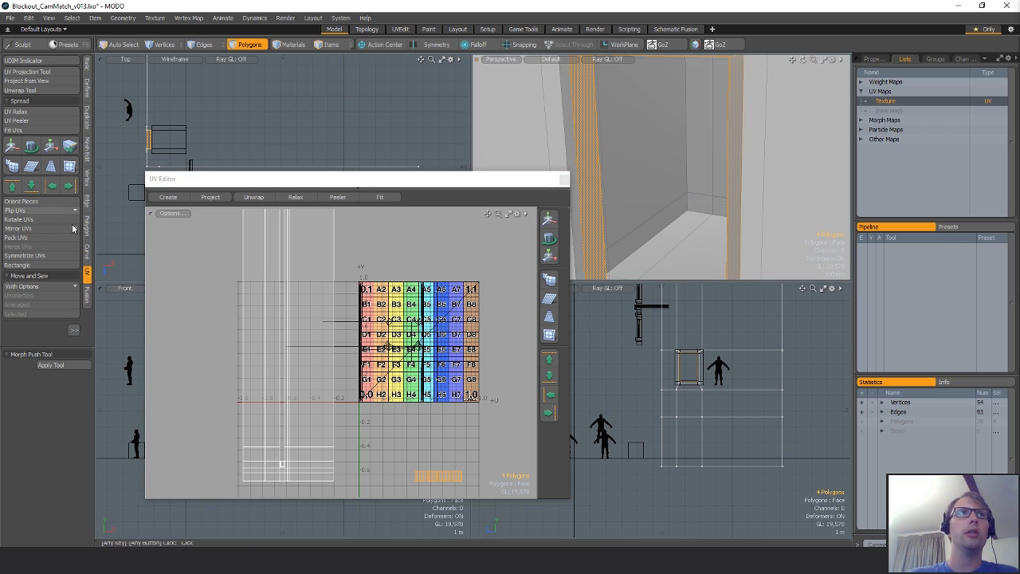
left_click_drag(381, 375, 359, 383, "alt")
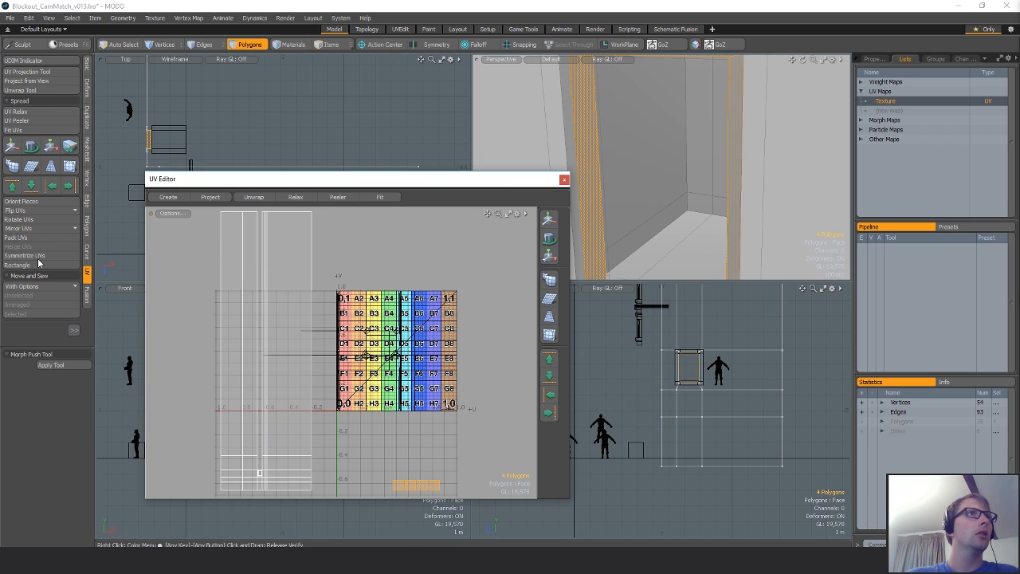
left_click(17, 112)
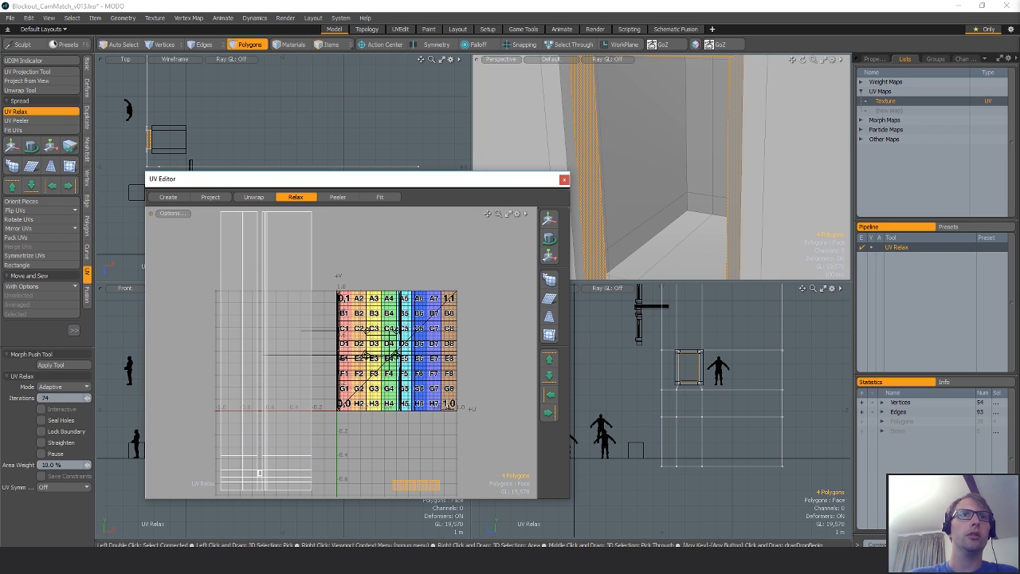
left_click_drag(437, 451, 410, 389, "alt")
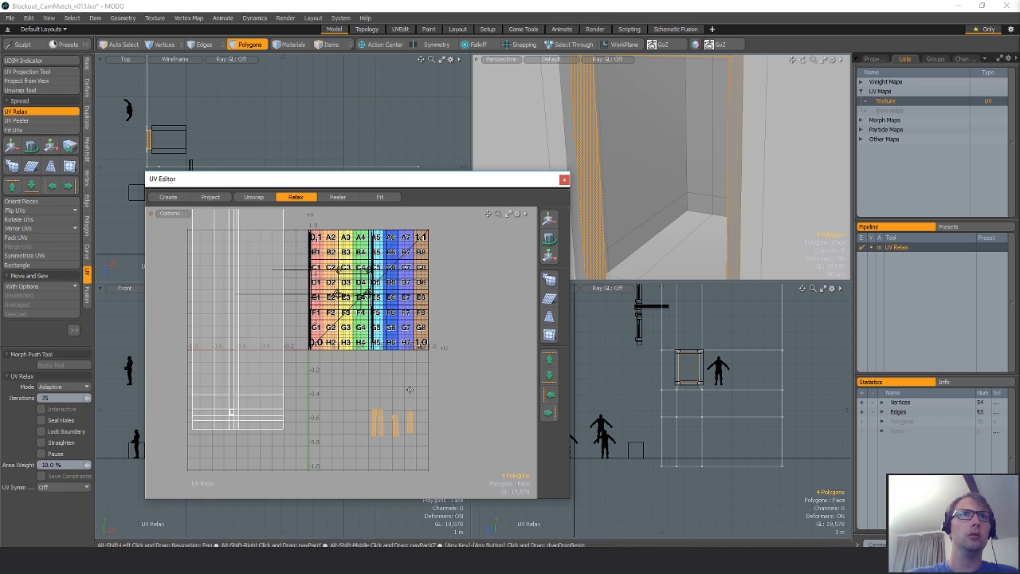
Orient the four window-reveal UV shells with Direction set to Auto and move them toward negative U, close to the wall shell.
left_click(24, 203)
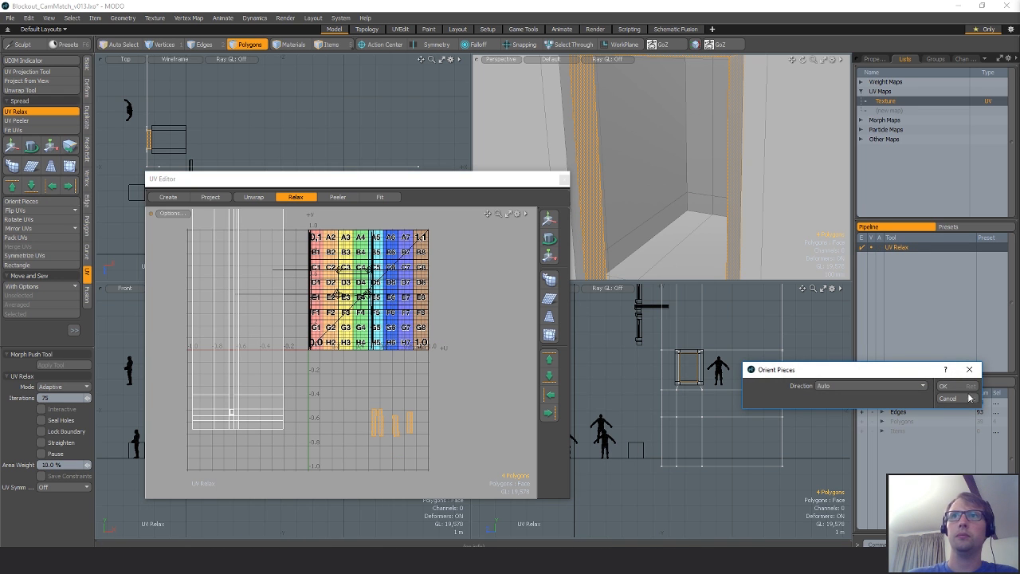
left_click(943, 387)
scroll(367, 359, "up", 5)
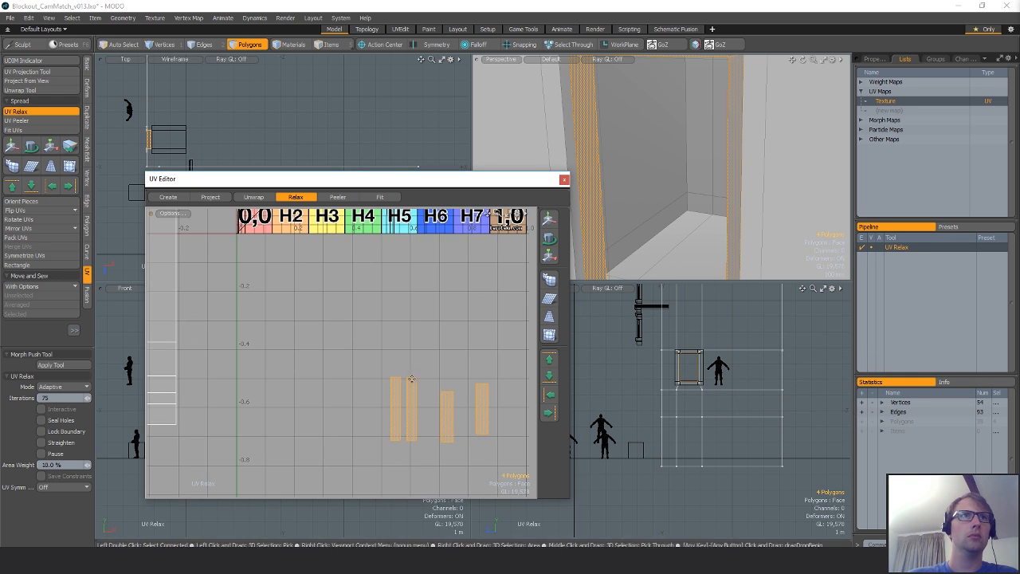
key("w")
left_click_drag(480, 359, 277, 323)
scroll(466, 410, "down", 5)
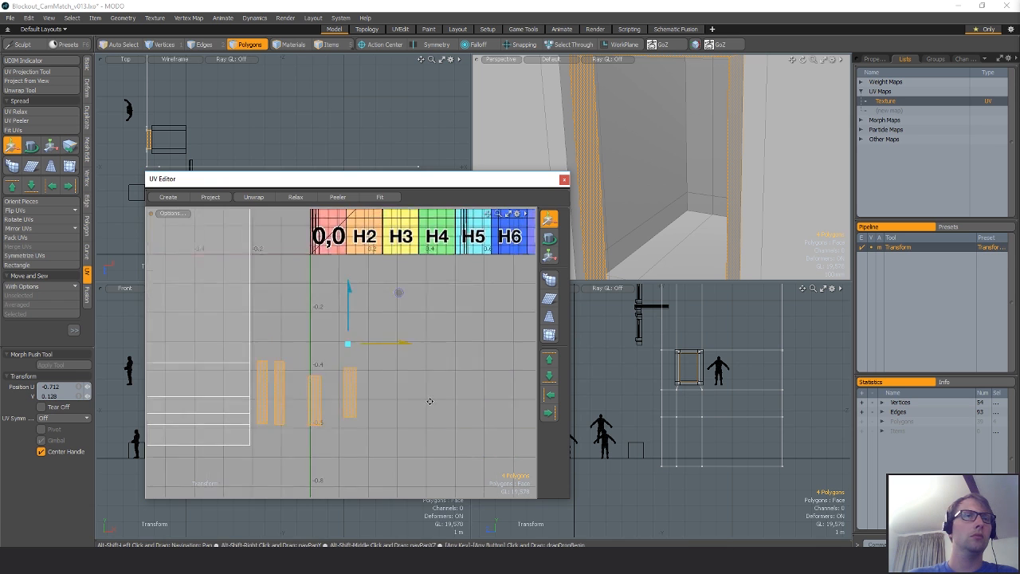
key("space")
left_click(377, 316)
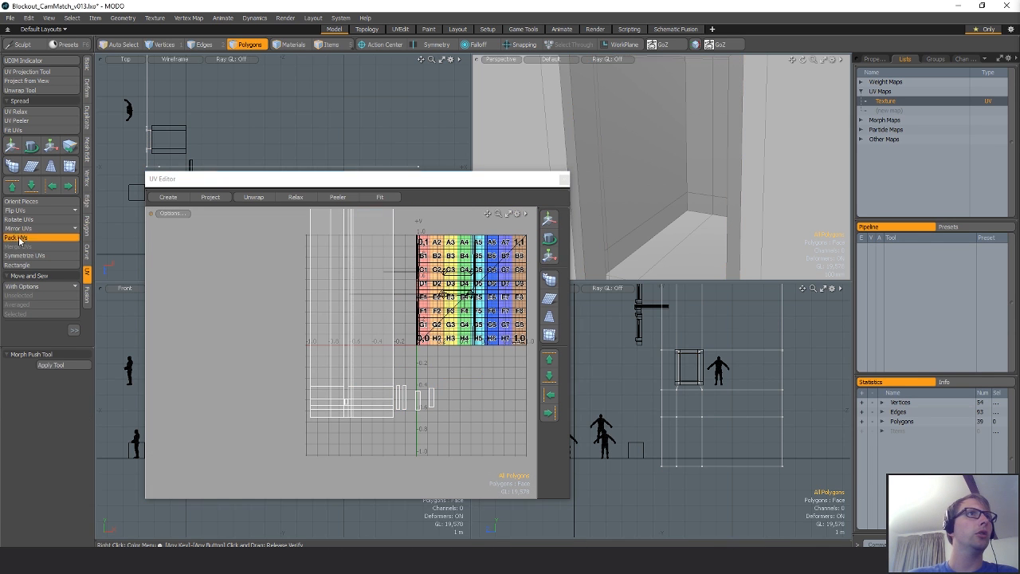
Pack all UV shells and move the packed layout about -0.83 in U and -0.32 in V, off the texture tile.
left_click(18, 237)
left_click(957, 317)
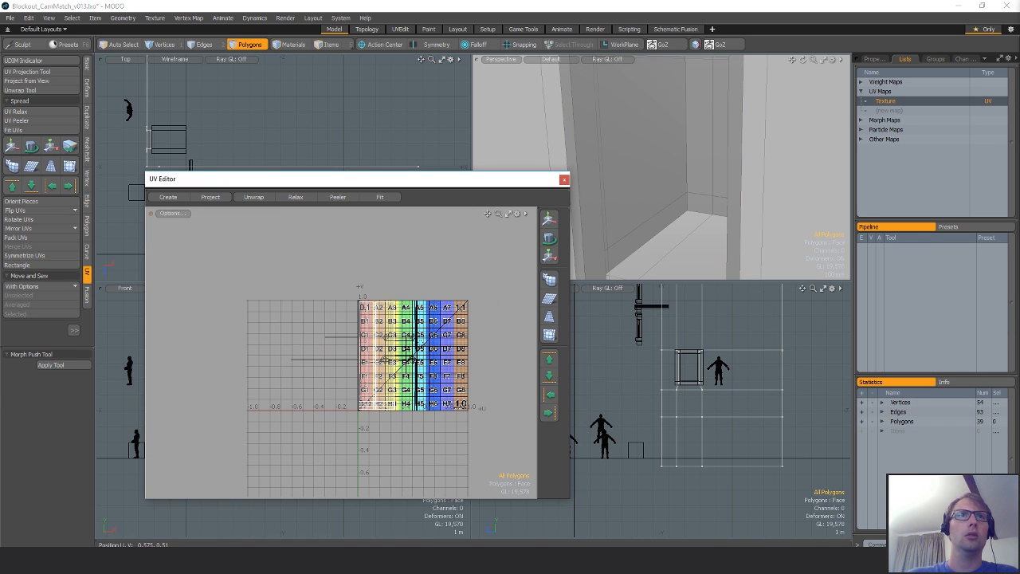
key("1")
key("w")
left_click_drag(458, 290, 367, 326)
Examine the packed layout around the window opening, selecting the surround polygons and checking the separate reveal shells.
scroll(357, 453, "up", 6)
left_click_drag(315, 428, 512, 388, "alt+shift")
left_click_drag(156, 348, 346, 369, "alt+shift")
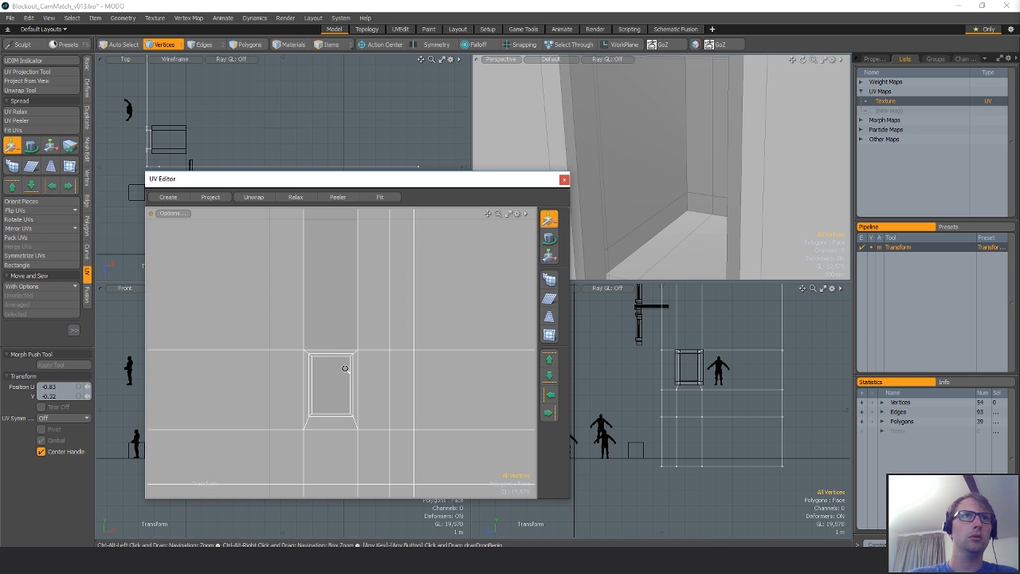
key("2")
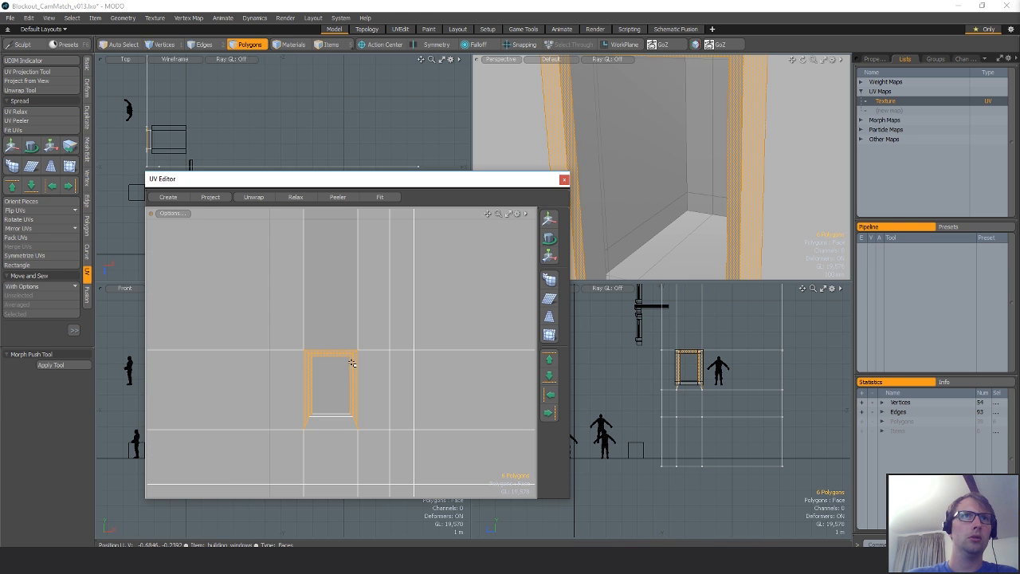
left_click_drag(431, 391, 428, 412, "ctrl+alt")
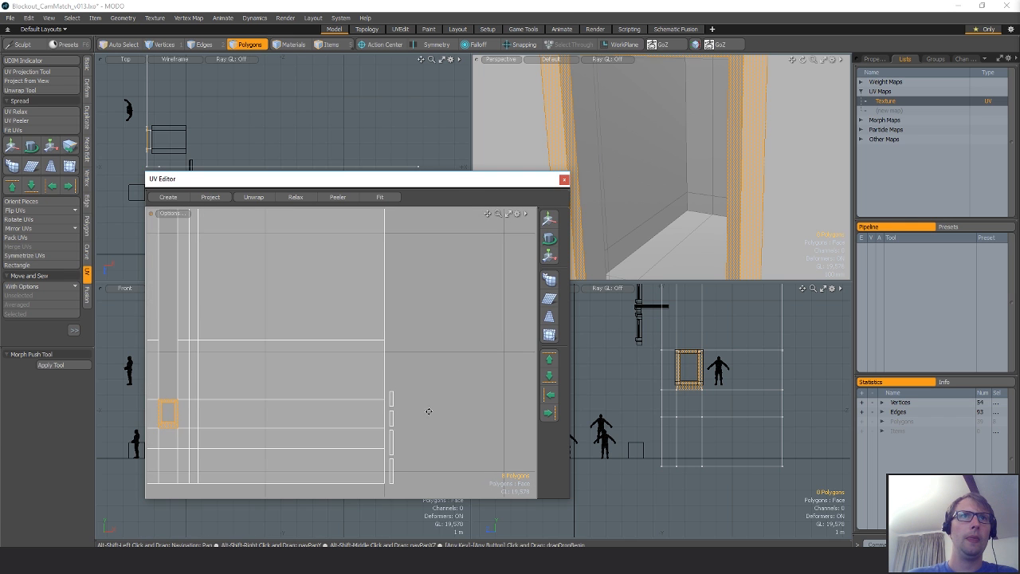
left_click(423, 475)
Scale all UV shells up uniformly and move them about 0.94 in U and 3.3 in V.
left_click_drag(425, 352, 340, 371, "ctrl+alt")
left_click_drag(431, 290, 347, 374, "alt+shift")
left_click_drag(502, 359, 293, 380, "alt+shift")
key("r")
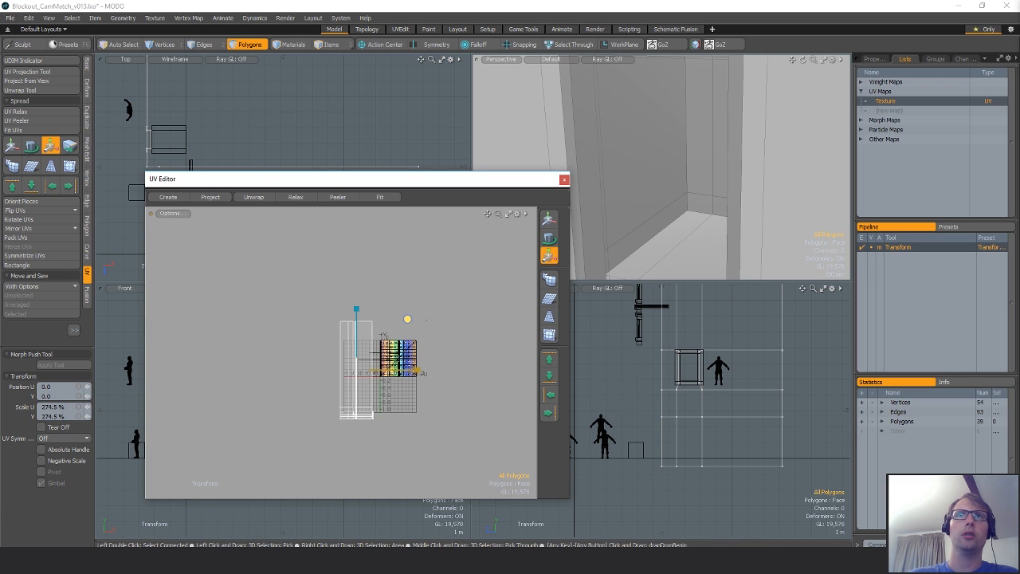
left_click_drag(427, 319, 488, 319)
key("w")
left_click_drag(410, 451, 444, 333)
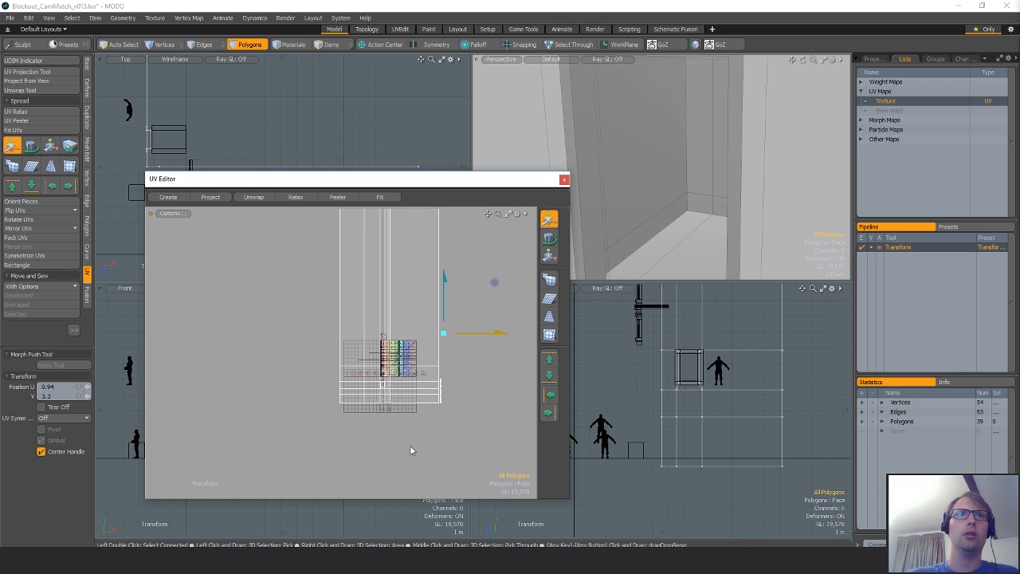
key("space")
Assign the Texel_Density material to all polygons of the building section.
key("m")
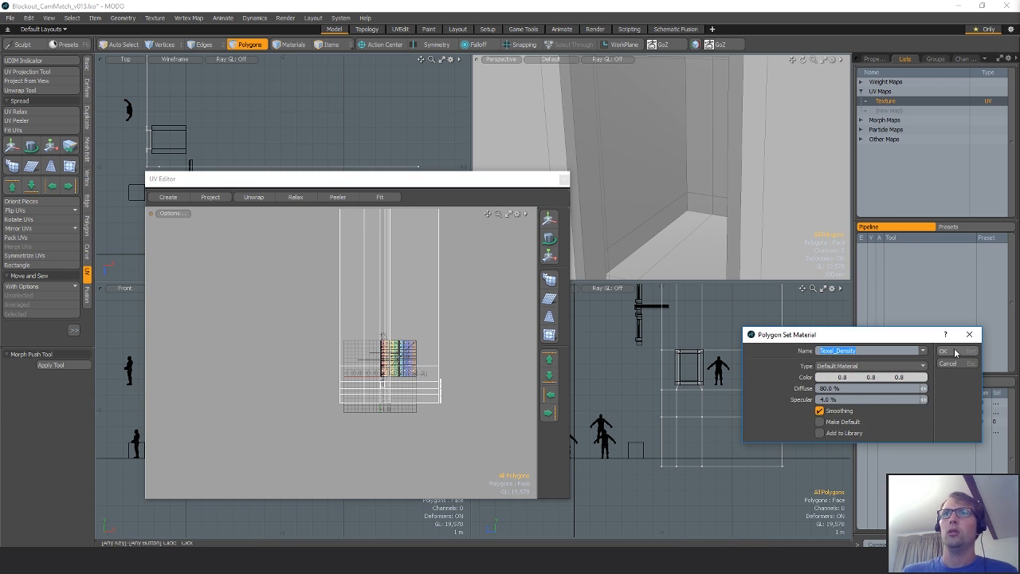
left_click(955, 352)
left_click_drag(680, 170, 777, 167, "ctrl+alt")
left_click_drag(710, 209, 686, 231, "alt")
Scale all wall UVs uniformly, stepping the U and V scale through 200, 300 and 400 % up to 500 %.
key("y")
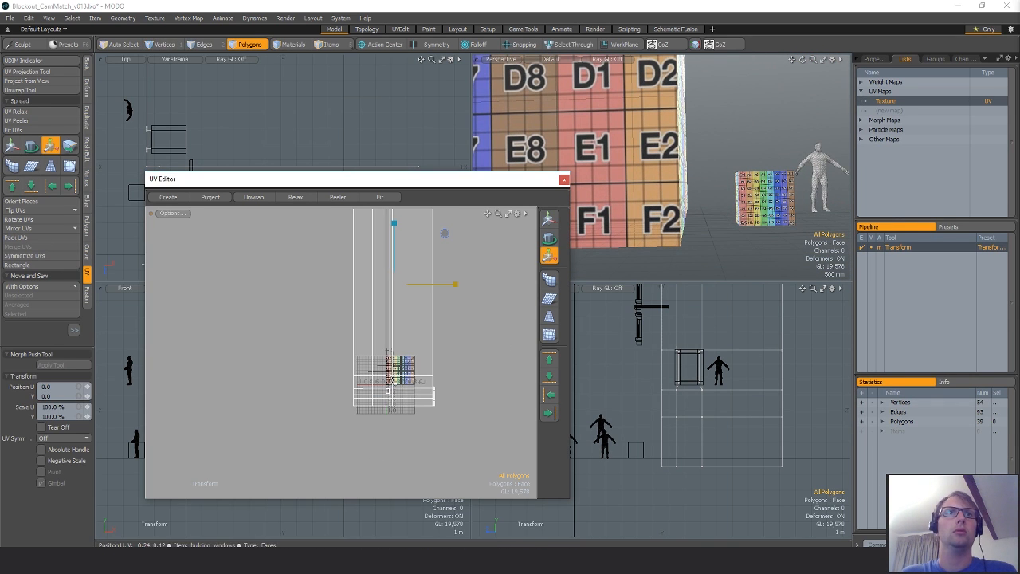
left_click(78, 408)
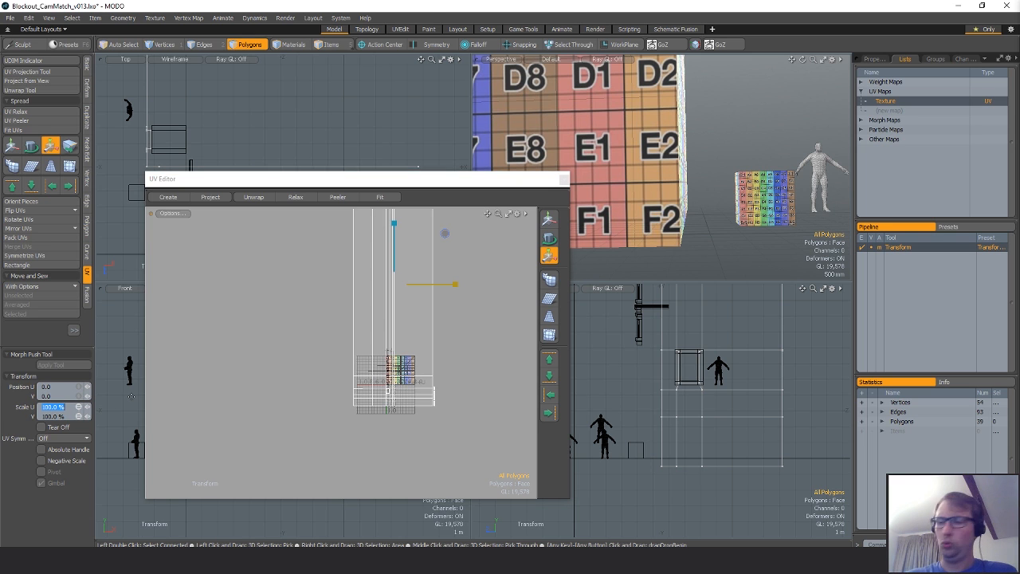
type("2")
key("Return")
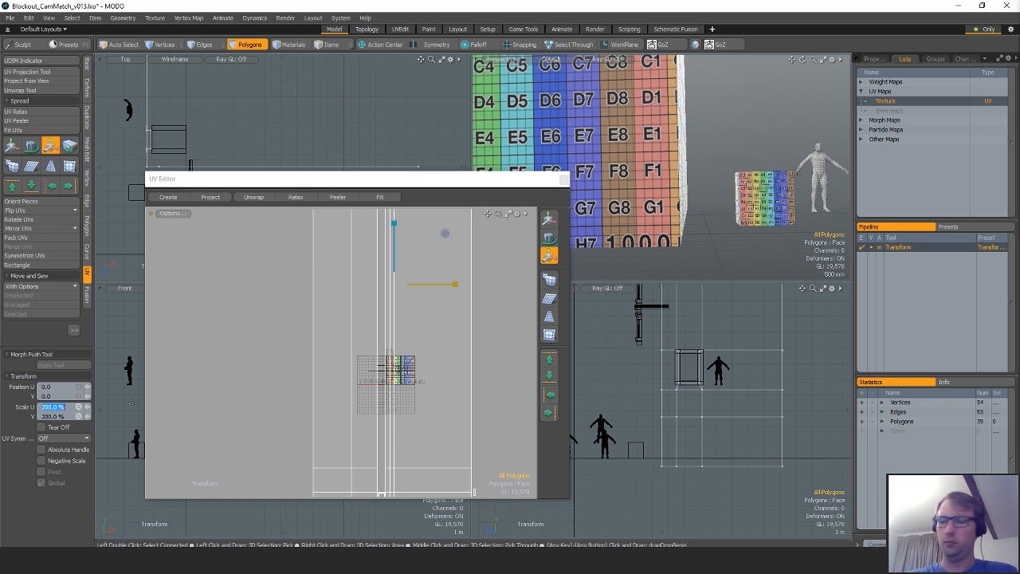
type("3")
key("Return")
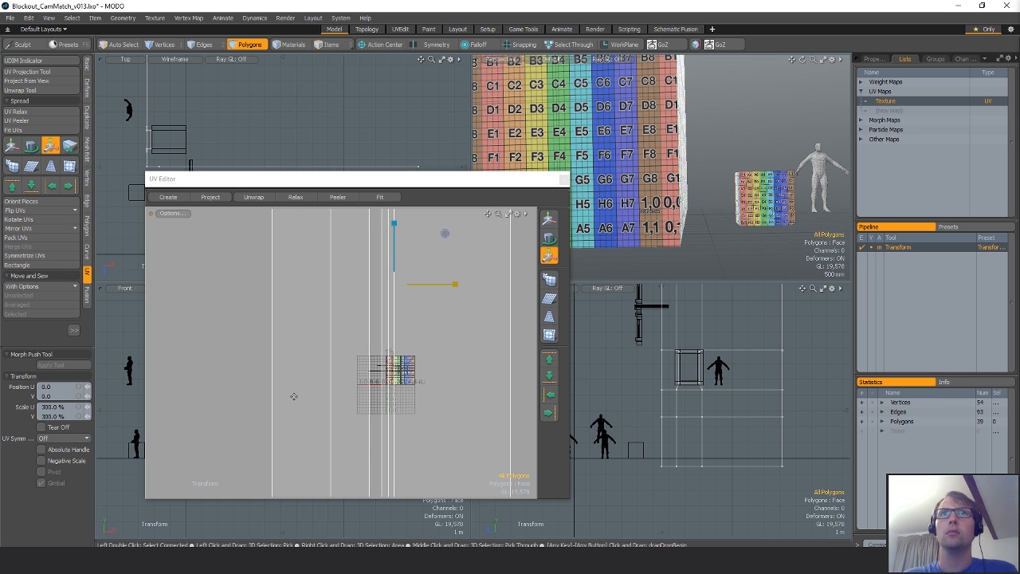
left_click(61, 407)
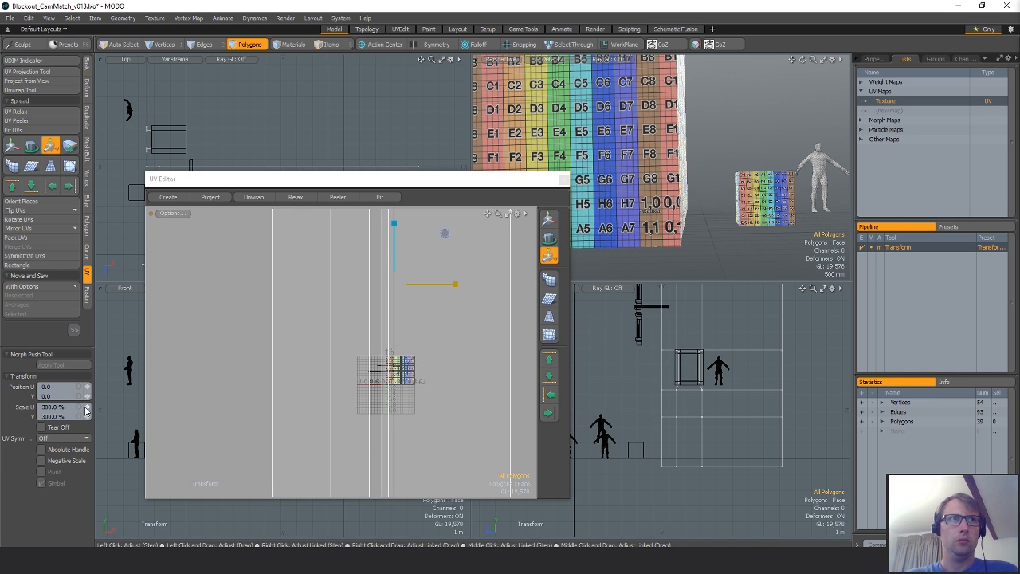
type("400")
key("Return")
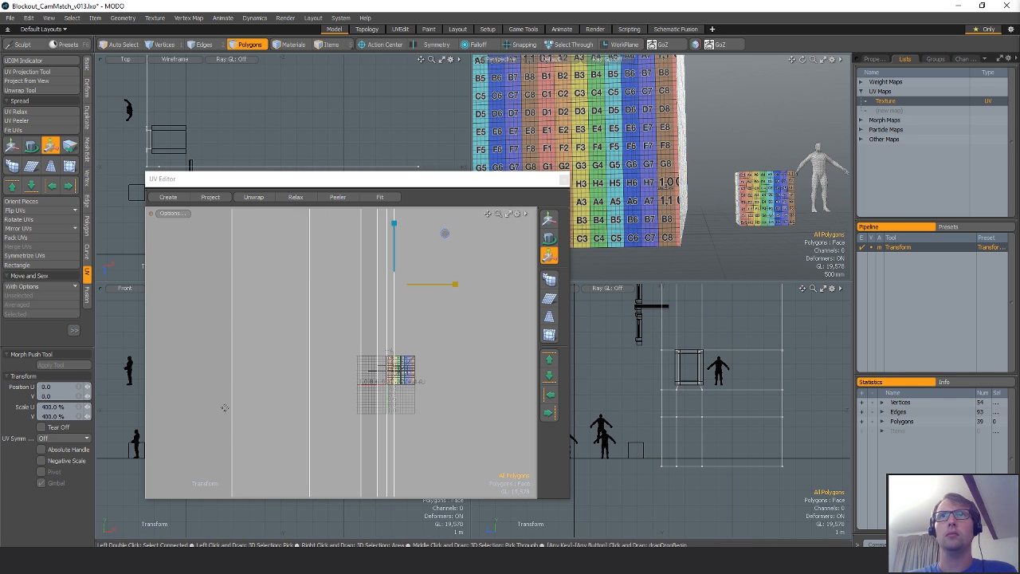
left_click(60, 407)
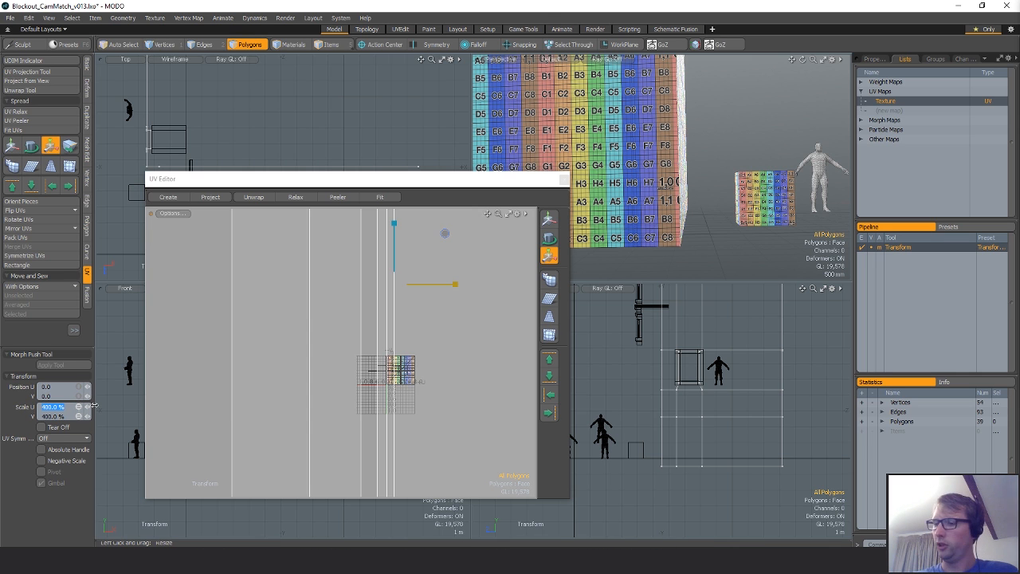
type("500")
key("Return")
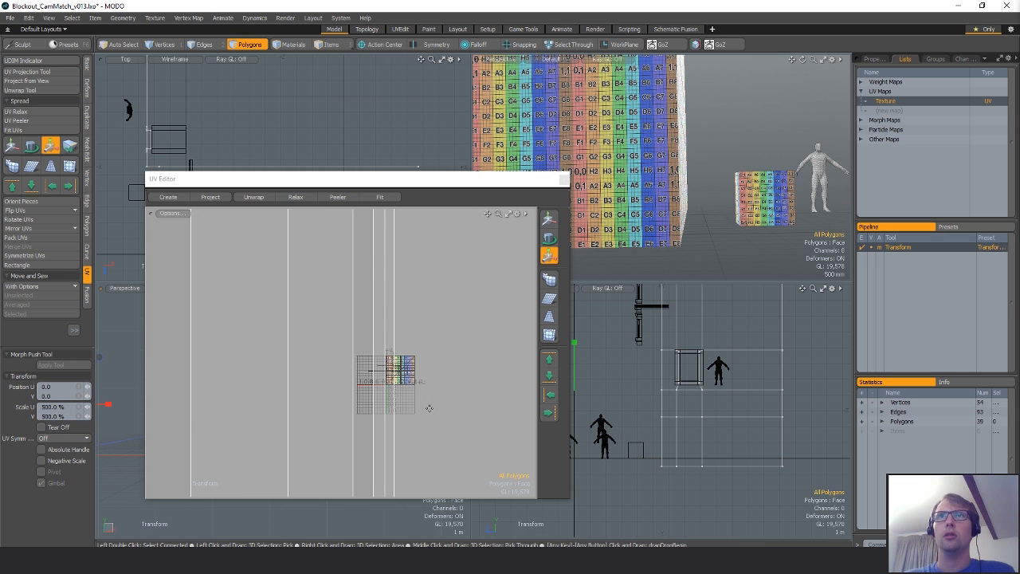
scroll(789, 213, "up", 4)
left_click_drag(792, 214, 811, 217, "alt+shift")
key("space")
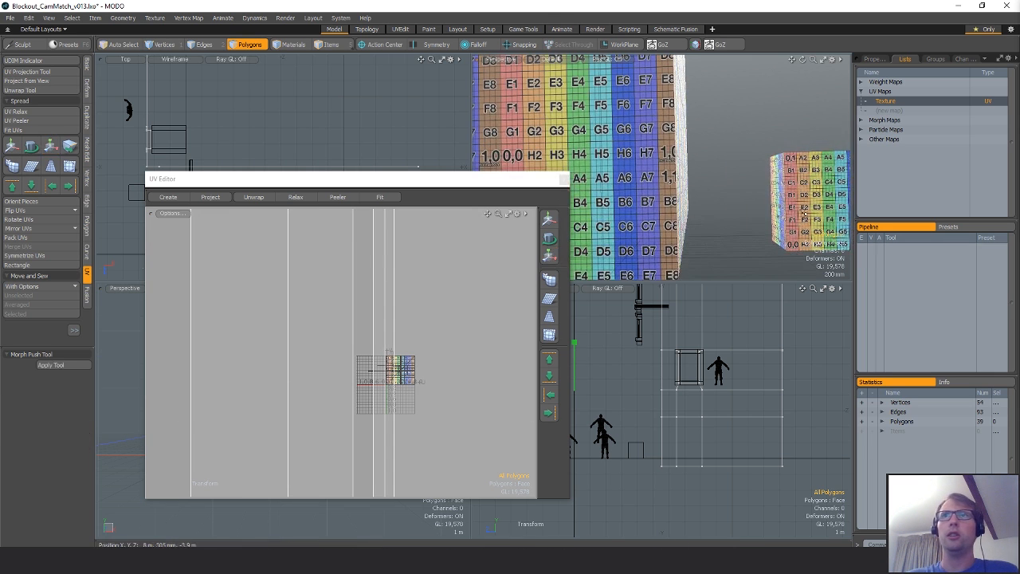
Select the textured reference cube and move it about 1.6 m in X and -1.45 m in Z, next to the building wall.
left_click(808, 213)
key("w")
left_click_drag(414, 183, 483, 511)
scroll(130, 158, "up", 2)
left_click_drag(172, 171, 204, 141)
scroll(724, 204, "up", 4)
left_click_drag(723, 204, 695, 224, "alt")
scroll(668, 227, "up", 2)
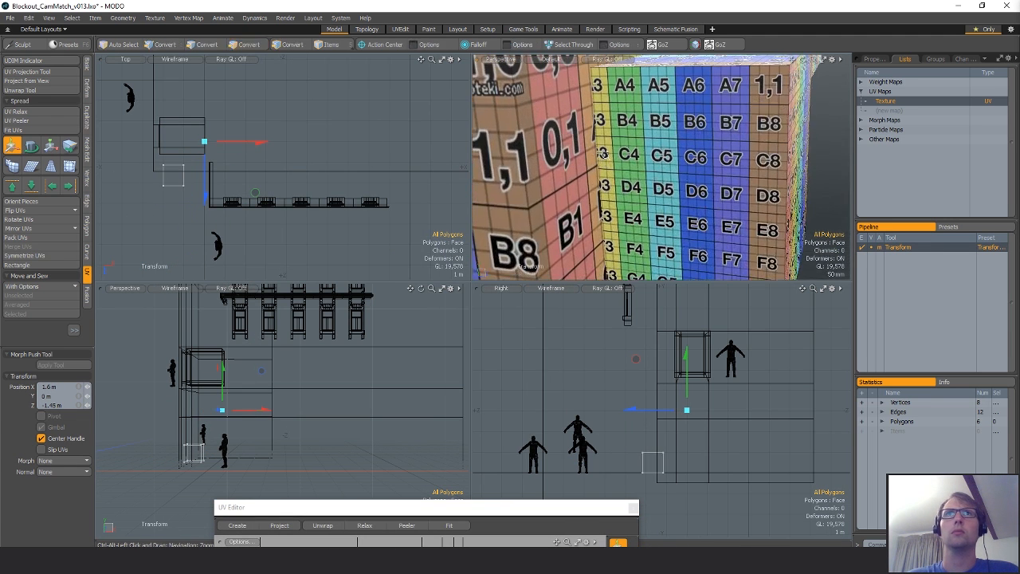
key("space")
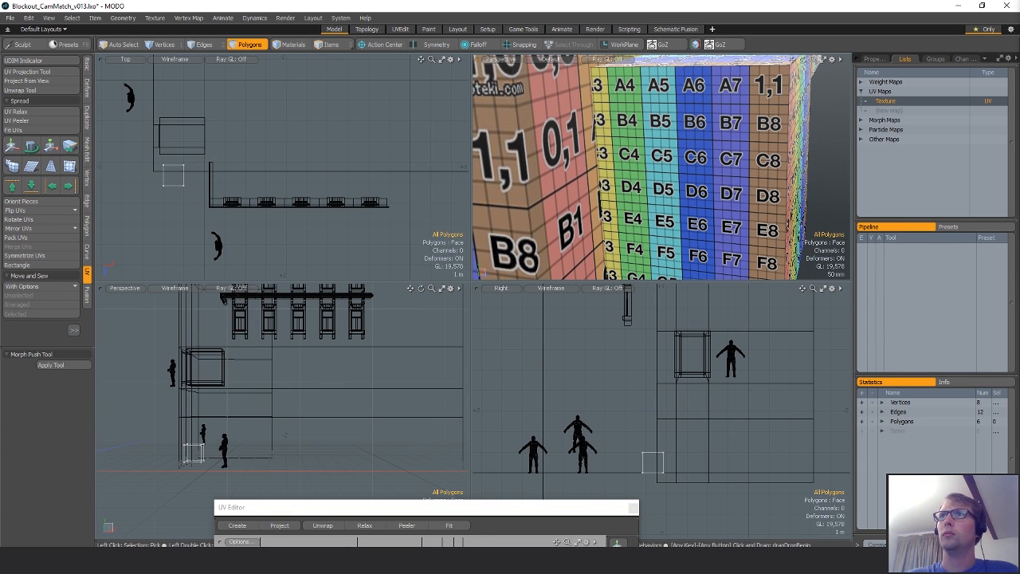
Select the building mesh and move its whole UV layout so that its lower corner lies near the UV origin.
left_click_drag(526, 519, 463, 188)
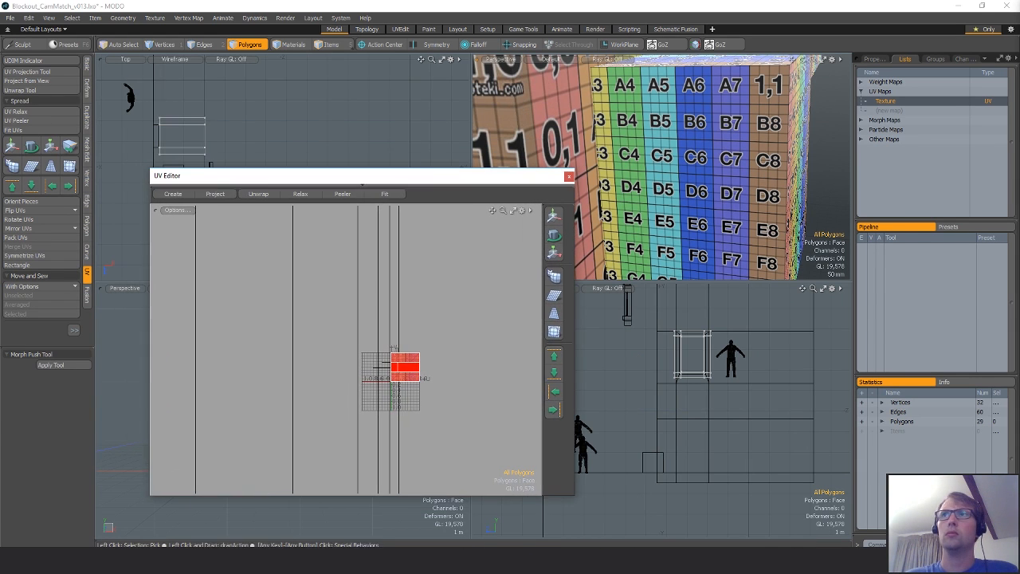
scroll(257, 396, "down", 8)
left_click_drag(320, 462, 413, 290, "alt+shift")
scroll(324, 391, "up", 4)
key("w")
left_click_drag(343, 246, 373, 383, "alt+shift")
scroll(374, 382, "up", 10)
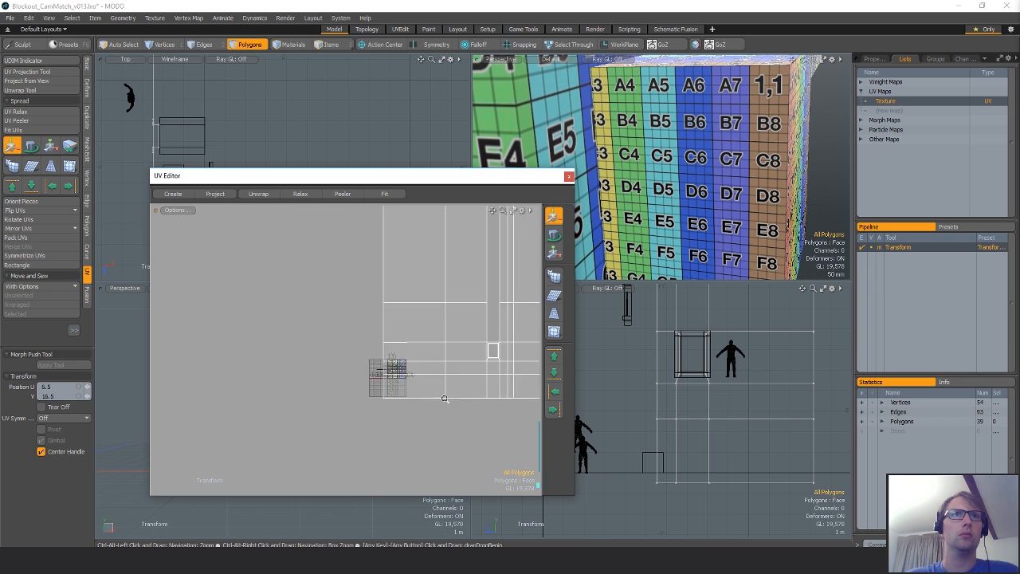
left_click_drag(414, 426, 450, 350)
left_click_drag(451, 350, 412, 414, "alt+shift")
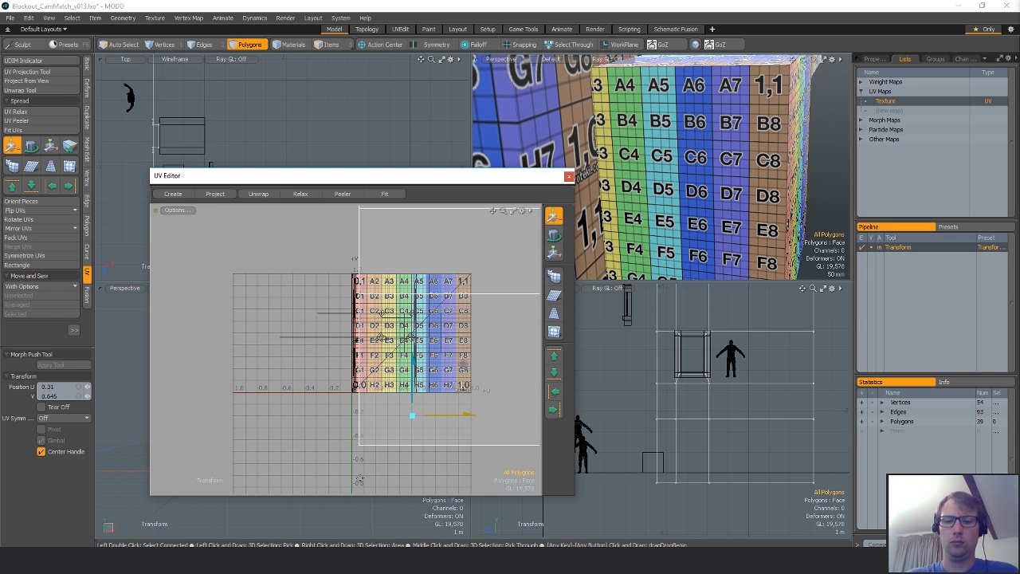
Set the action center to Origin and scale all wall UVs uniformly to about 251.5 %.
key("r")
key("alt+o")
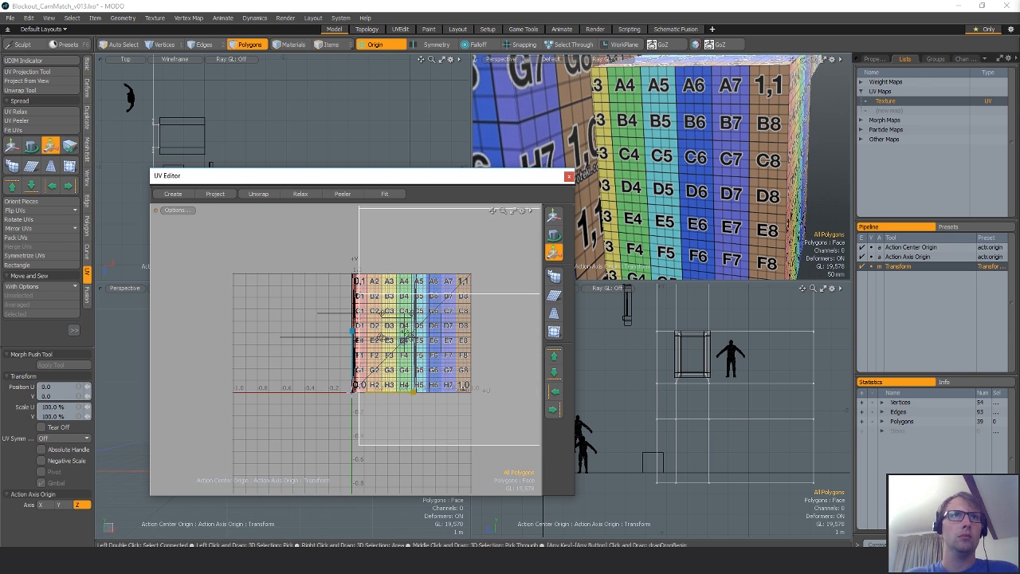
left_click_drag(407, 342, 482, 268)
left_click_drag(582, 204, 426, 414, "alt")
scroll(426, 414, "up", 4)
left_click_drag(401, 346, 399, 344)
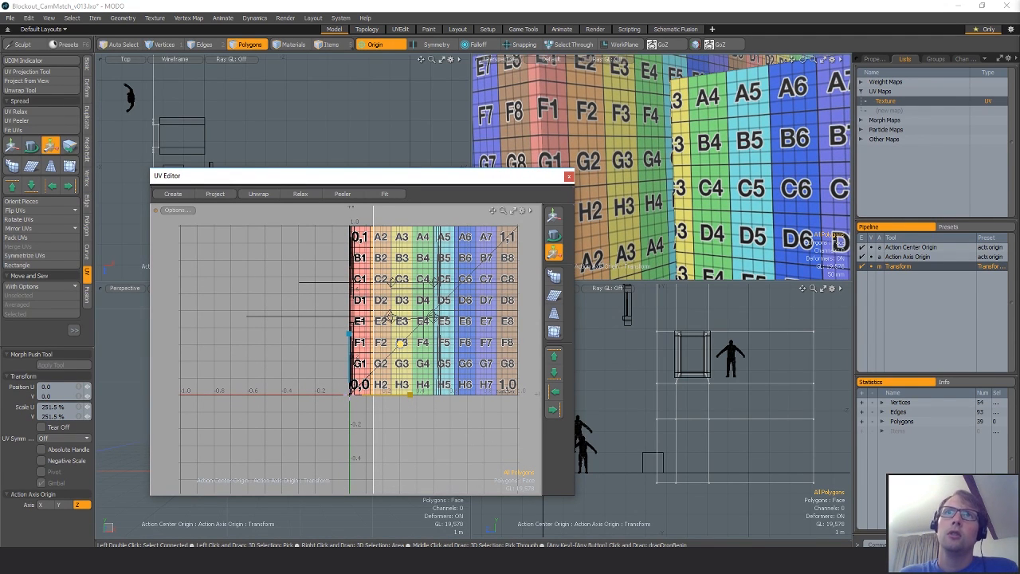
key("space")
Select the reference cube and shift it slightly with the Automatic action center so its grid lines up with the wall's grid.
left_click(782, 141)
key("w")
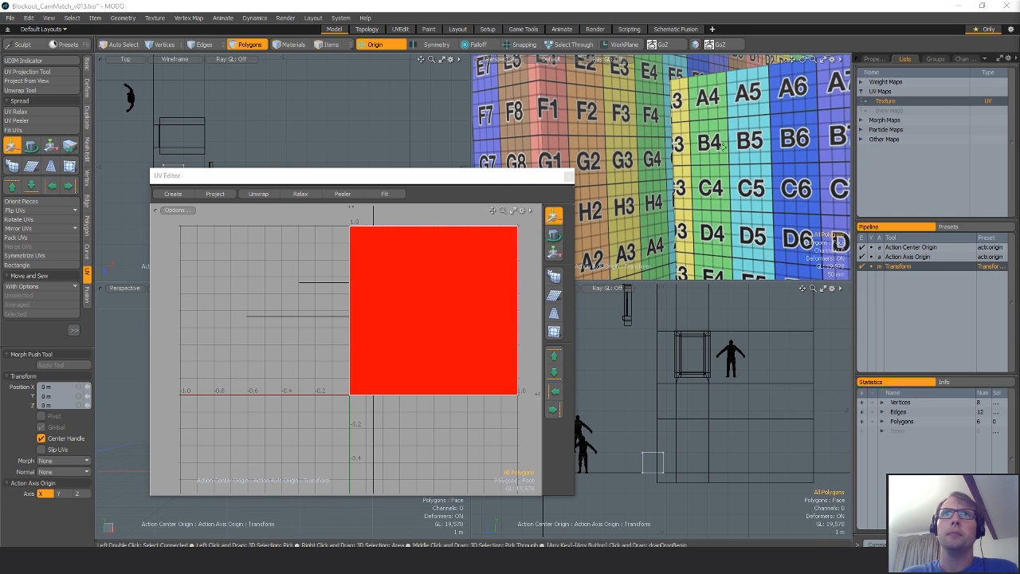
key("alt+a")
left_click_drag(778, 97, 779, 114)
left_click_drag(596, 198, 626, 196, "alt")
key("space")
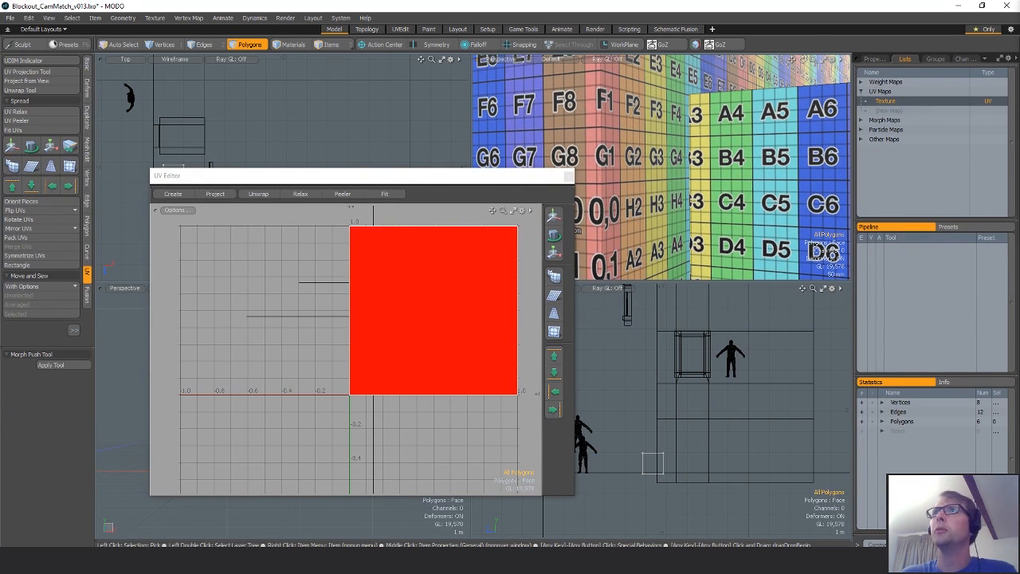
Select the building mesh again and scale its UVs uniformly about the origin to about 98 %.
left_click(626, 196)
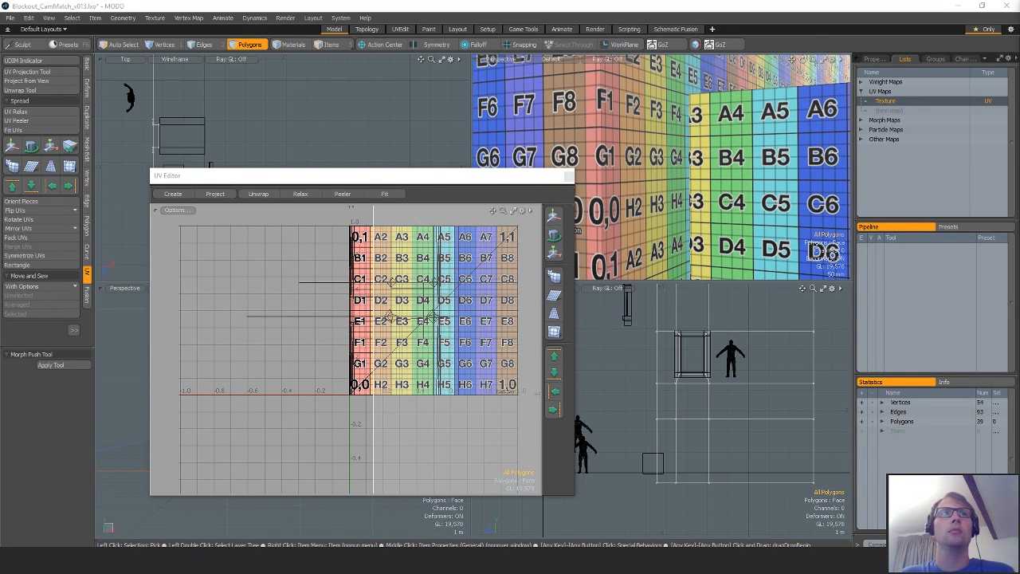
key("r")
key("alt+o")
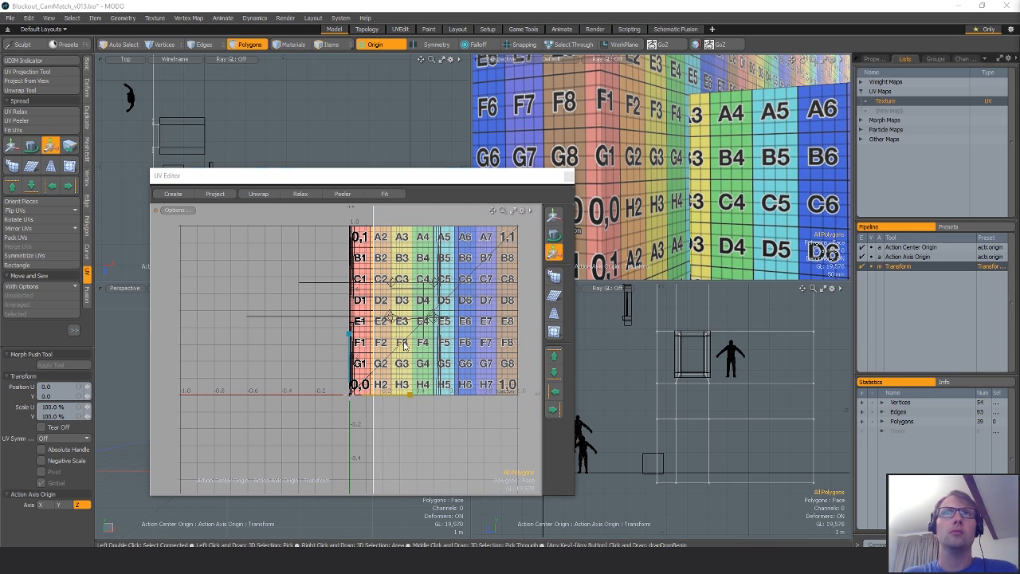
left_click_drag(404, 345, 403, 346)
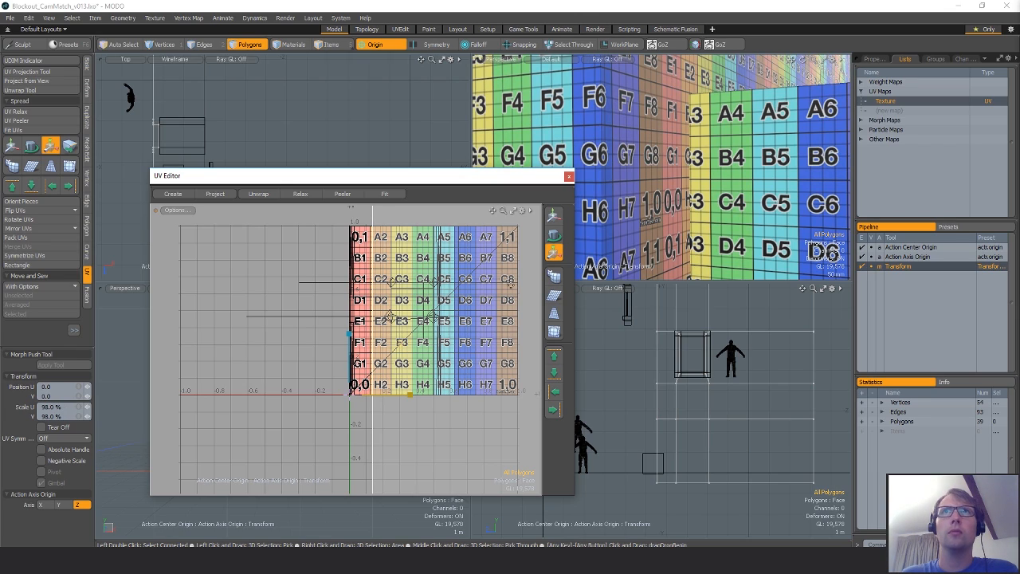
key("space")
Examine the checker pattern on the building walls against the reference cube and review the scaled UV layout.
left_click_drag(678, 168, 737, 167, "alt")
left_click_drag(737, 168, 713, 160, "alt")
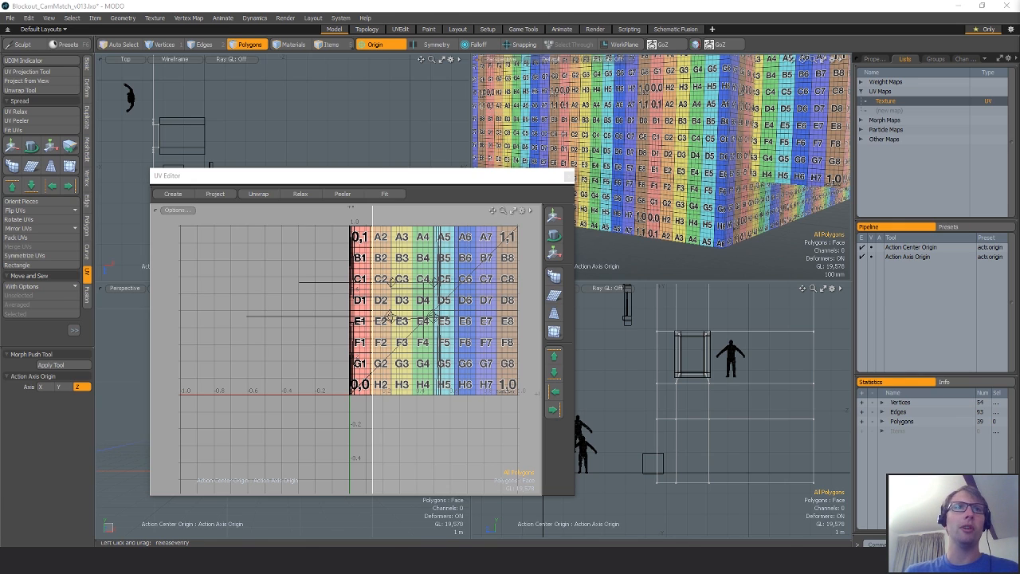
scroll(687, 187, "down", 3)
left_click_drag(690, 177, 734, 191, "alt")
left_click_drag(427, 335, 322, 346, "ctrl+alt")
left_click_drag(494, 329, 362, 381, "alt+shift")
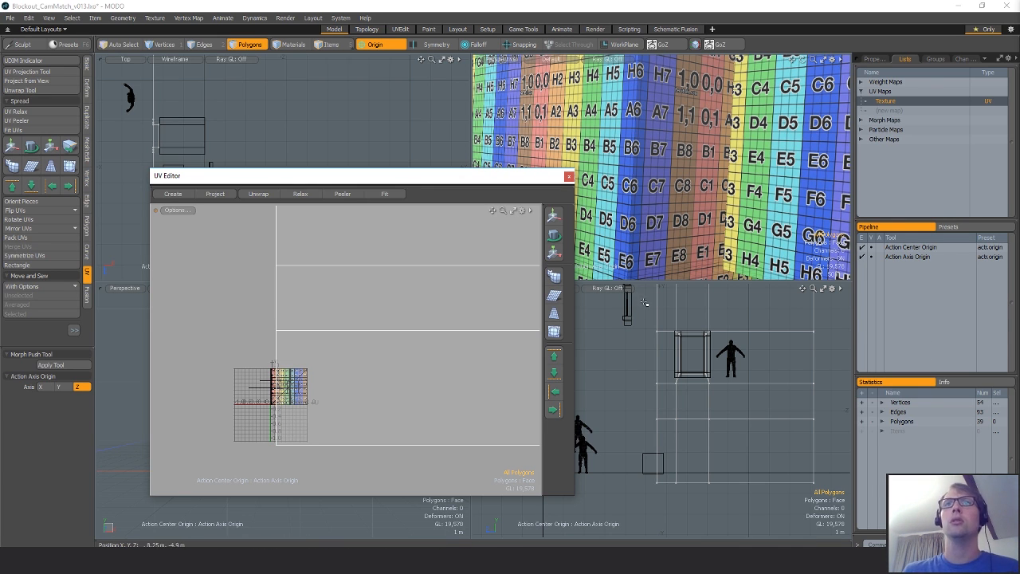
left_click_drag(649, 249, 622, 213, "alt")
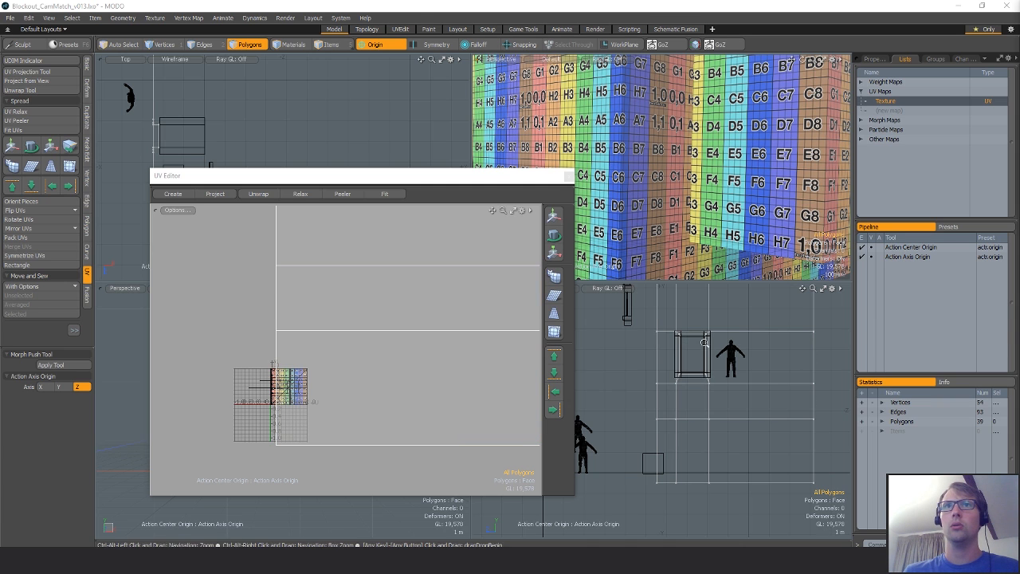
Select the window frame polygons of the building windows mesh by selecting the connected wall polygons and inverting the selection.
left_click_drag(704, 343, 726, 337, "ctrl+alt")
left_click(717, 352)
double_click(307, 343)
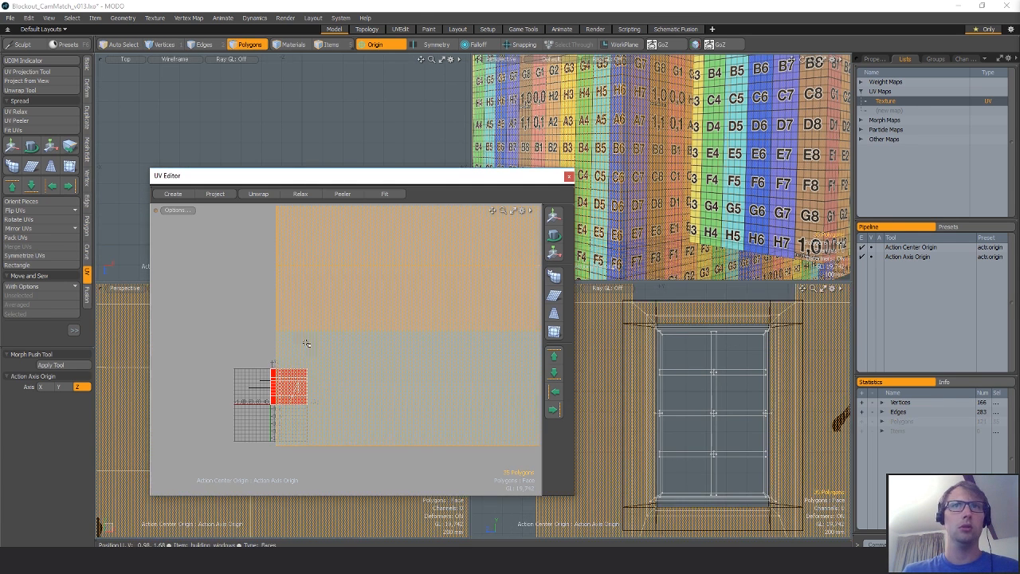
key("a")
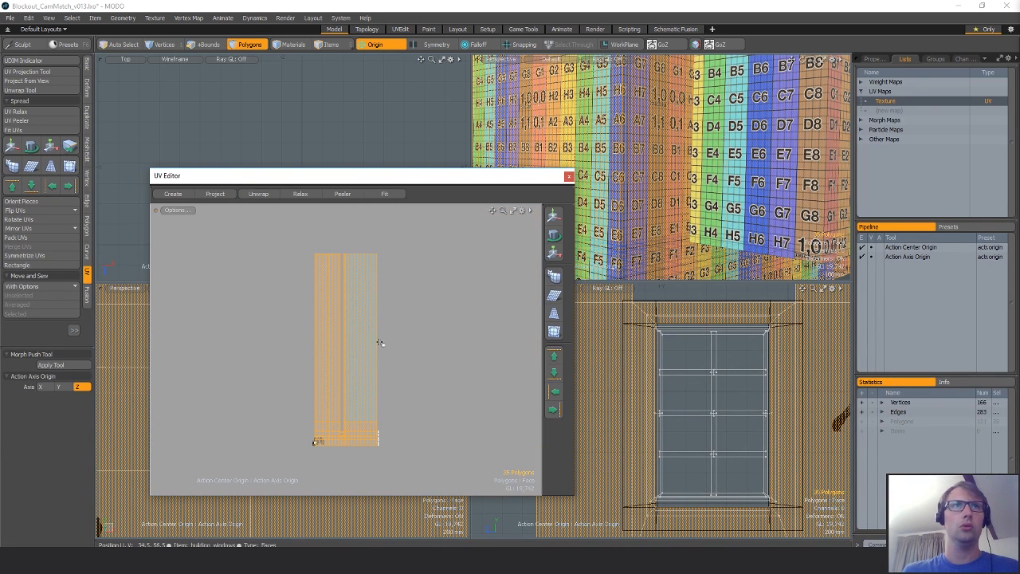
key("shift+Up")
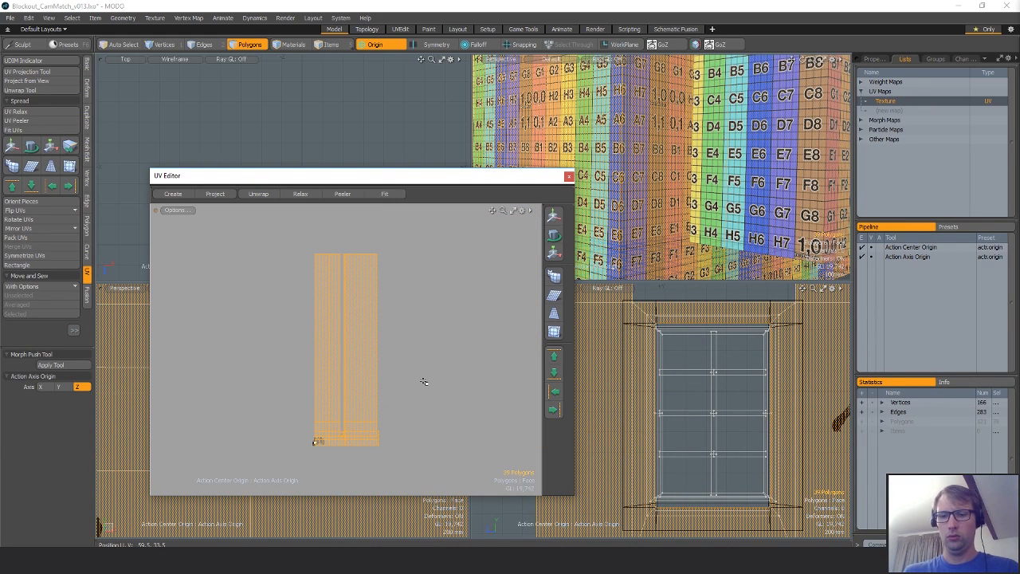
key("[")
scroll(350, 421, "up", 5)
left_click_drag(343, 421, 410, 301, "alt")
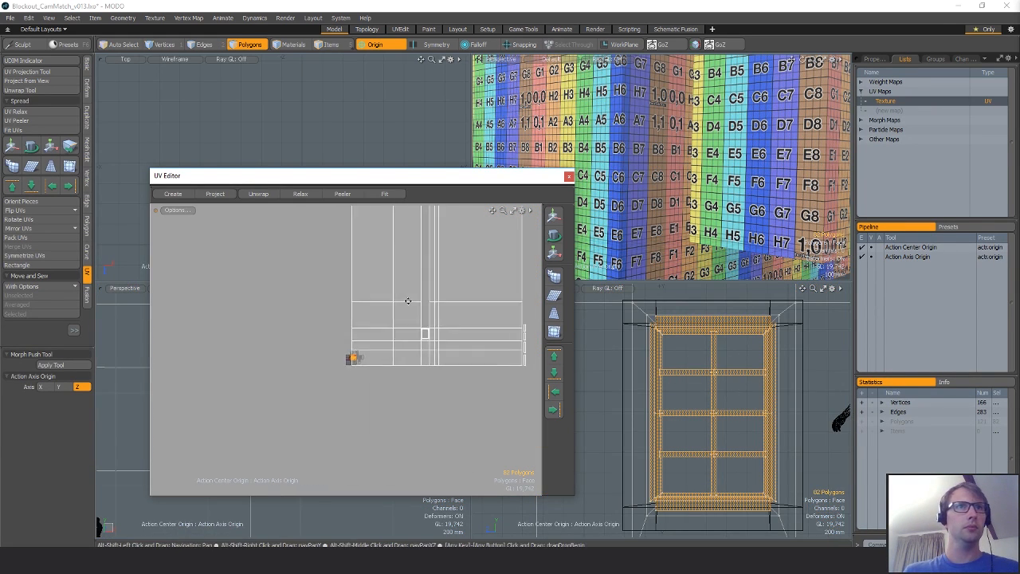
key("shift+a")
Project the frame's UVs with the Atlas projection and move the new islands outside the 0-1 tile, to its left.
left_click(33, 72)
left_click(380, 353)
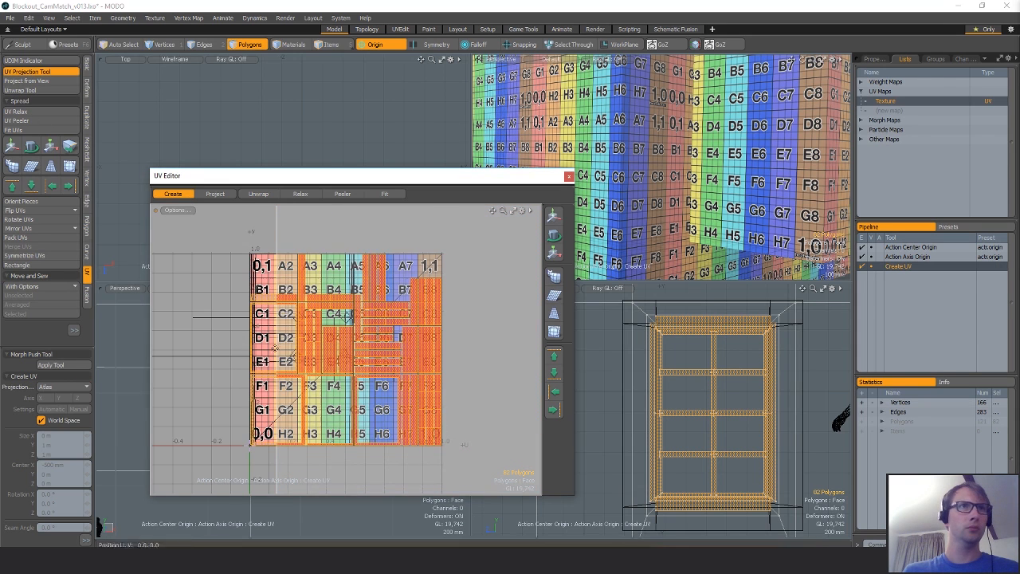
left_click_drag(383, 353, 216, 351, "ctrl+alt")
key("w")
left_click_drag(216, 351, 399, 301, "alt")
key("q")
Hide the unselected wall polygons and reselect all polygons of the isolated window frame.
key("shift+h")
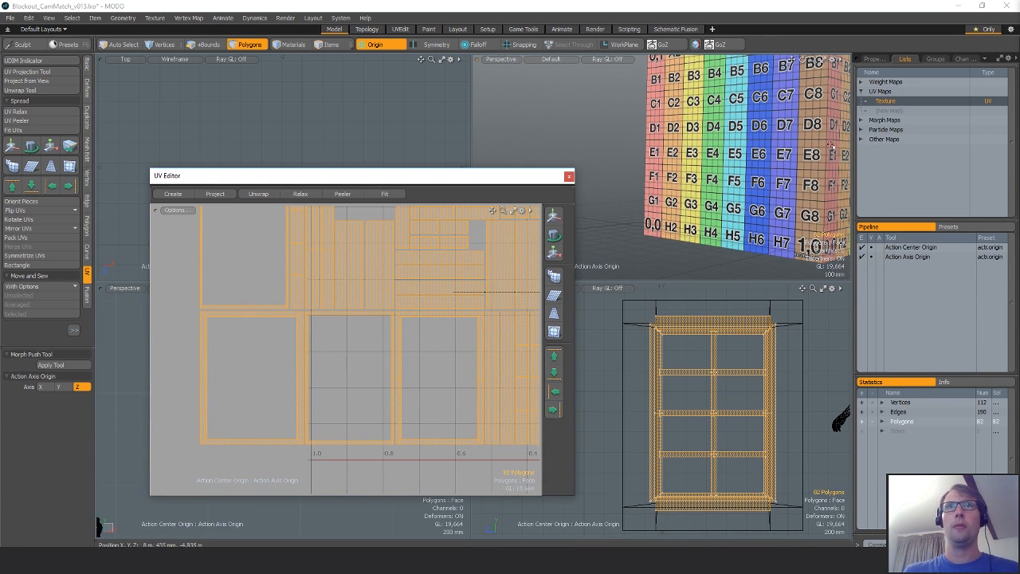
key("shift+a")
left_click_drag(718, 159, 769, 174, "alt")
key("space")
key("space")
key("space")
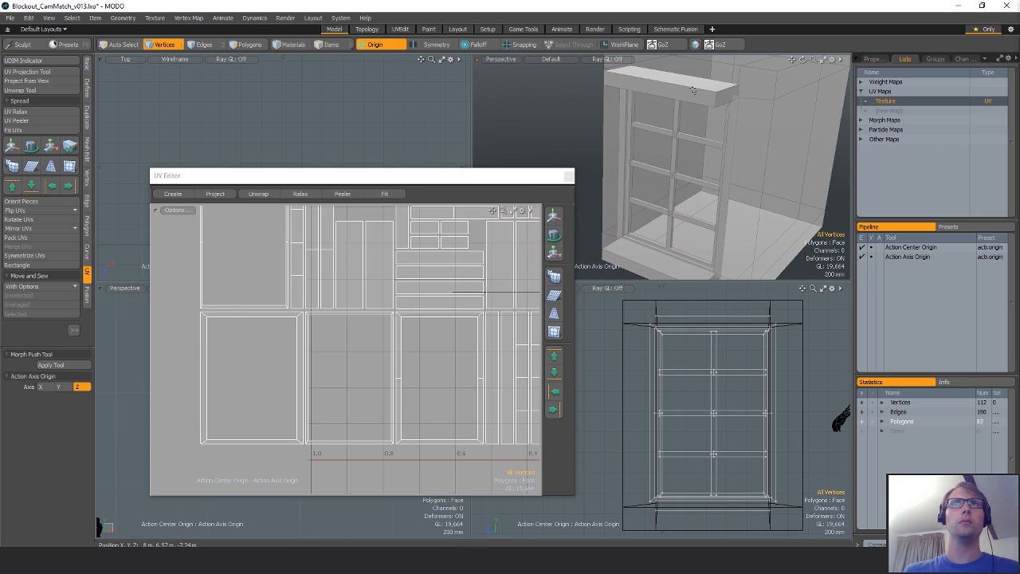
left_click(682, 85)
double_click(683, 86)
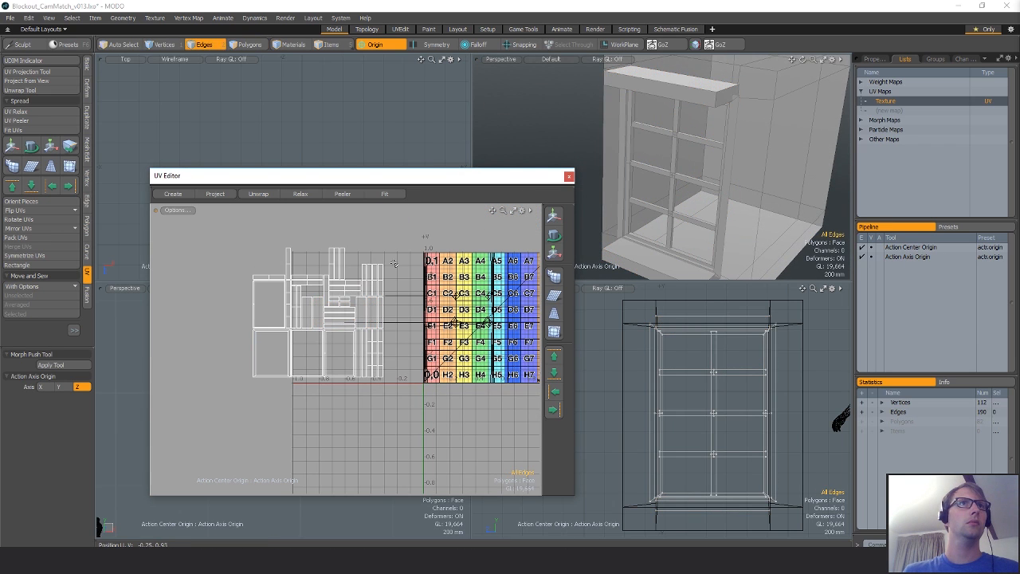
key("bracketright")
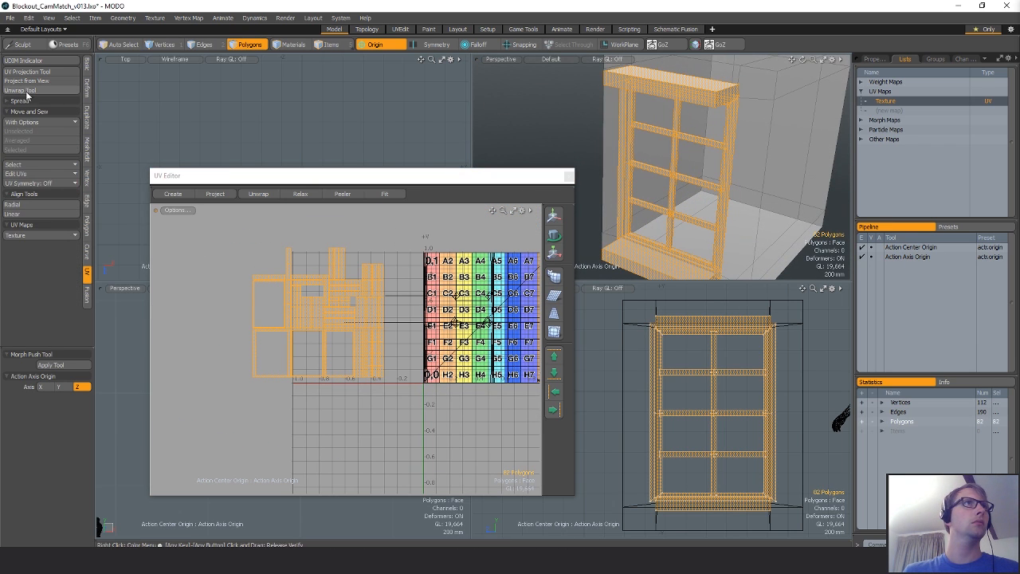
Relax the window frame's UVs with UV Relax in Adaptive mode at 75 iterations.
left_click(35, 111)
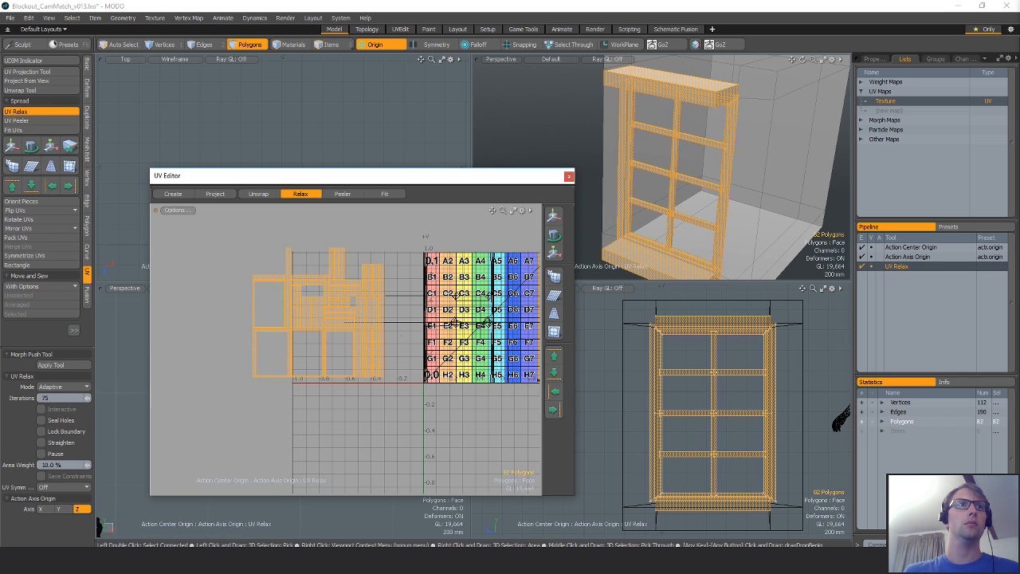
left_click(349, 344)
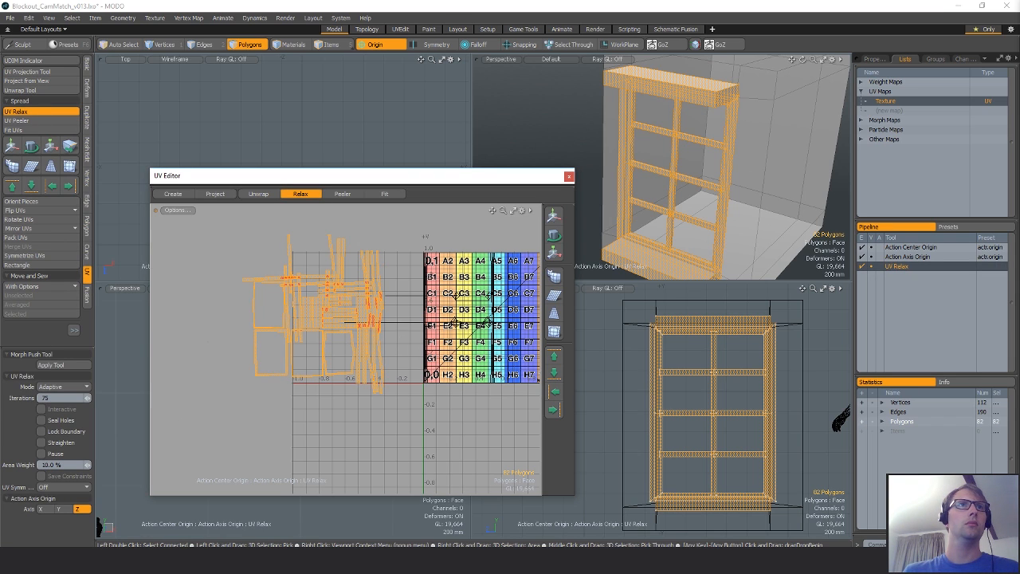
key("space")
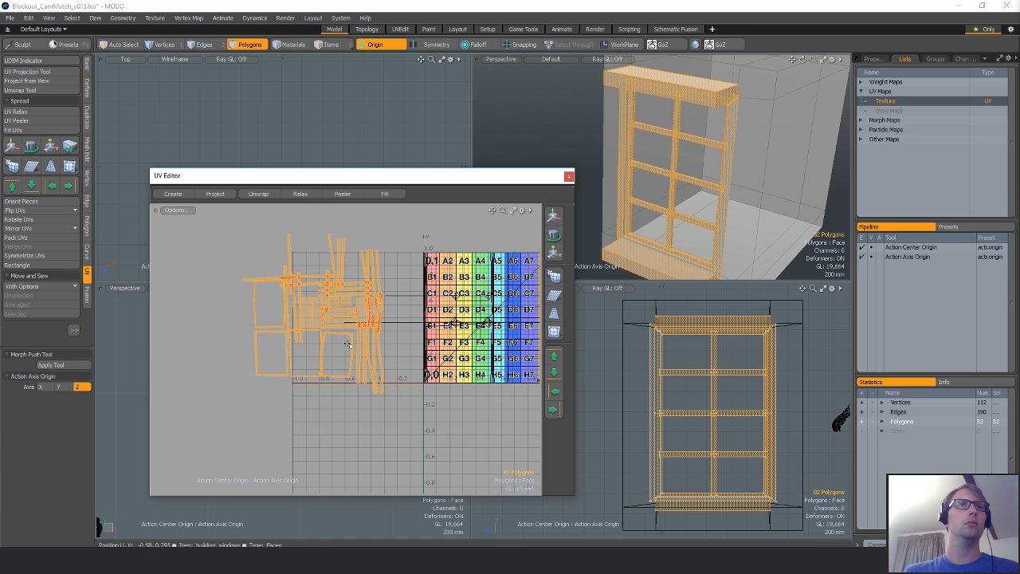
Orient the UV pieces with direction Auto and try to make the islands rectangular.
left_click(32, 201)
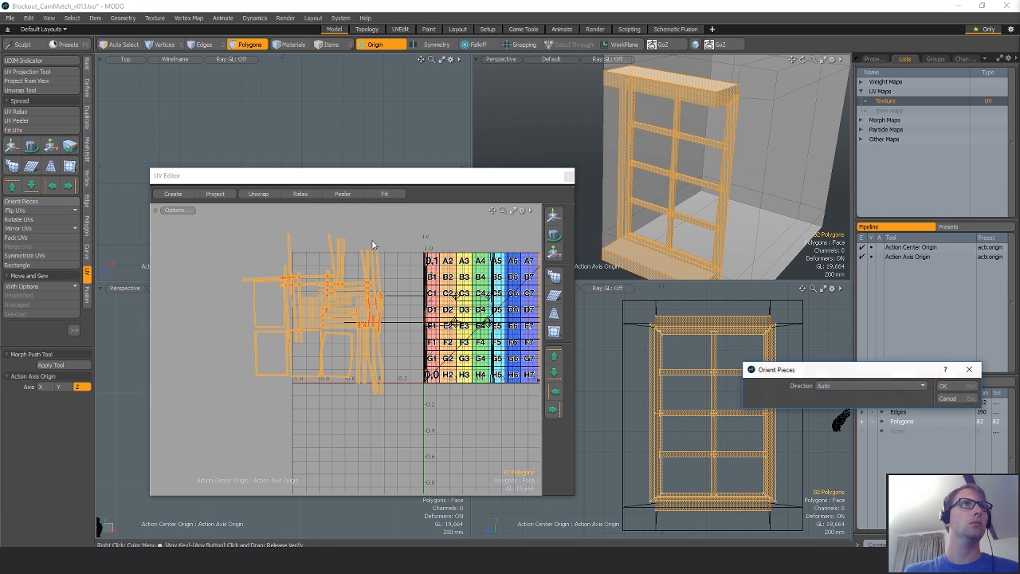
left_click(943, 386)
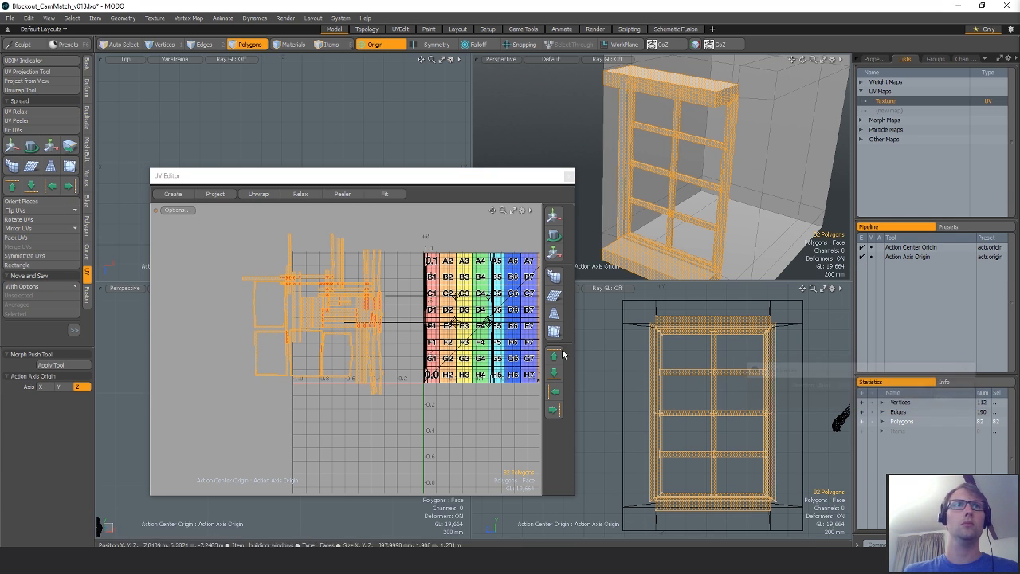
left_click(18, 265)
left_click(965, 377)
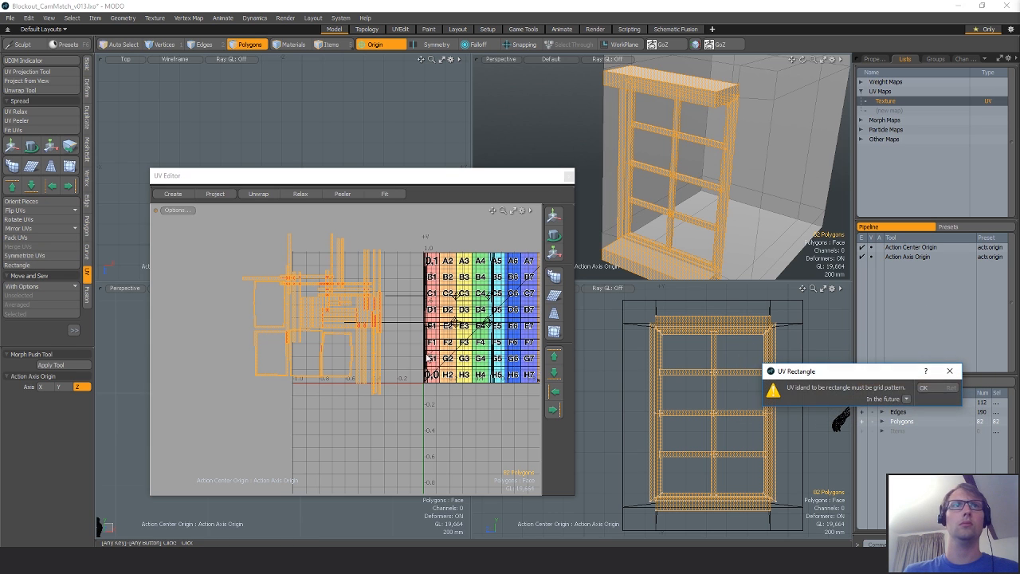
left_click(924, 388)
Select the ring-shaped frame islands together with their connected polygons and move them down, clear of the overlapping strips.
scroll(306, 315, "up", 3)
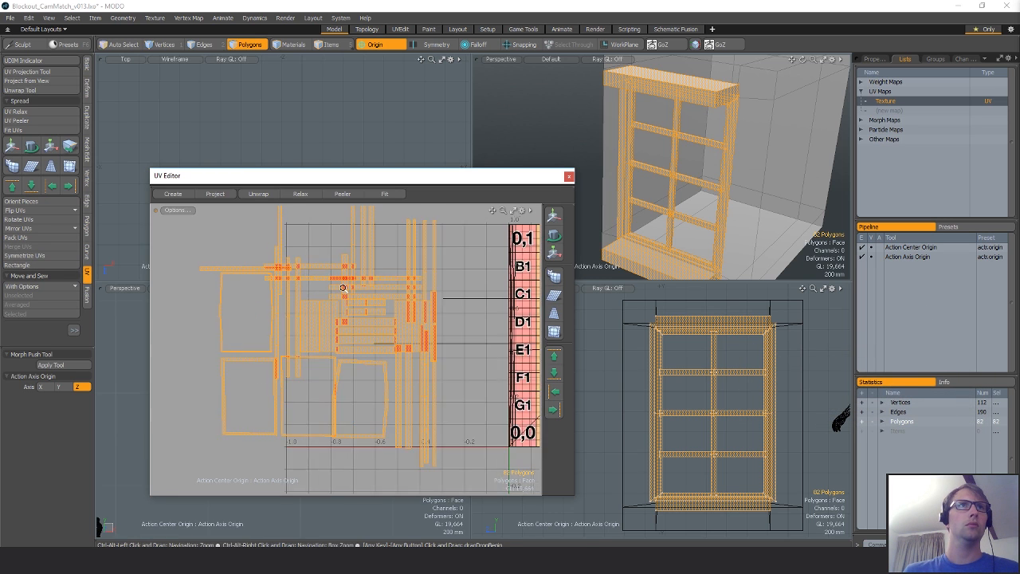
scroll(279, 307, "down", 3)
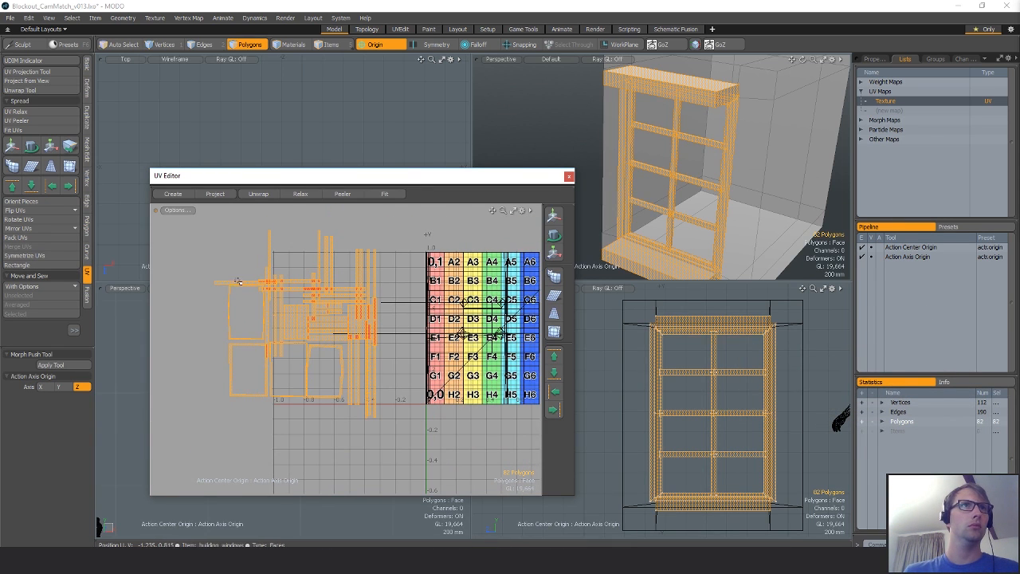
left_click_drag(246, 337, 238, 392)
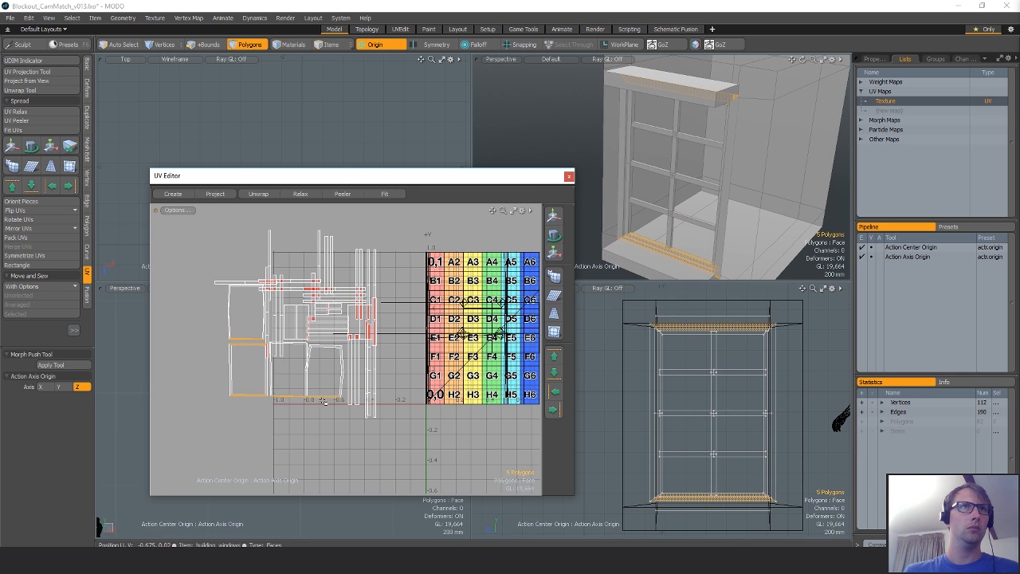
key("bracketright")
key("w")
left_click_drag(251, 332, 213, 397)
left_click_drag(214, 397, 377, 327, "alt")
key("q")
Select the upper ring island's polygons and examine where they sit on the window frame in the 3D view.
left_click_drag(264, 266, 340, 245, "ctrl+alt")
key("1")
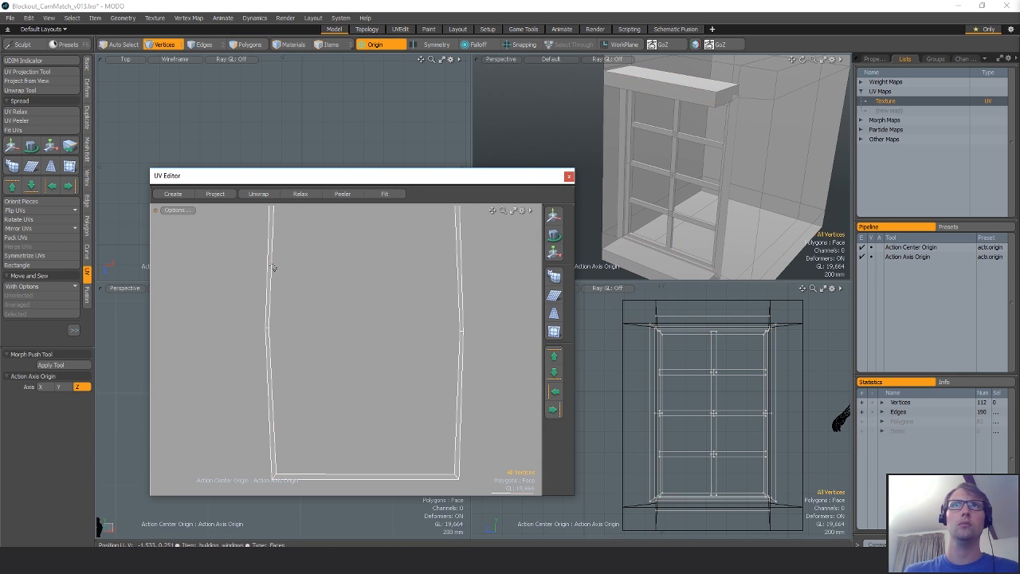
key("space")
key("space")
double_click(271, 267)
left_click_drag(798, 140, 780, 149, "alt")
left_click_drag(779, 150, 758, 204, "alt")
left_click_drag(757, 203, 702, 209, "alt")
left_click_drag(641, 196, 704, 182, "alt")
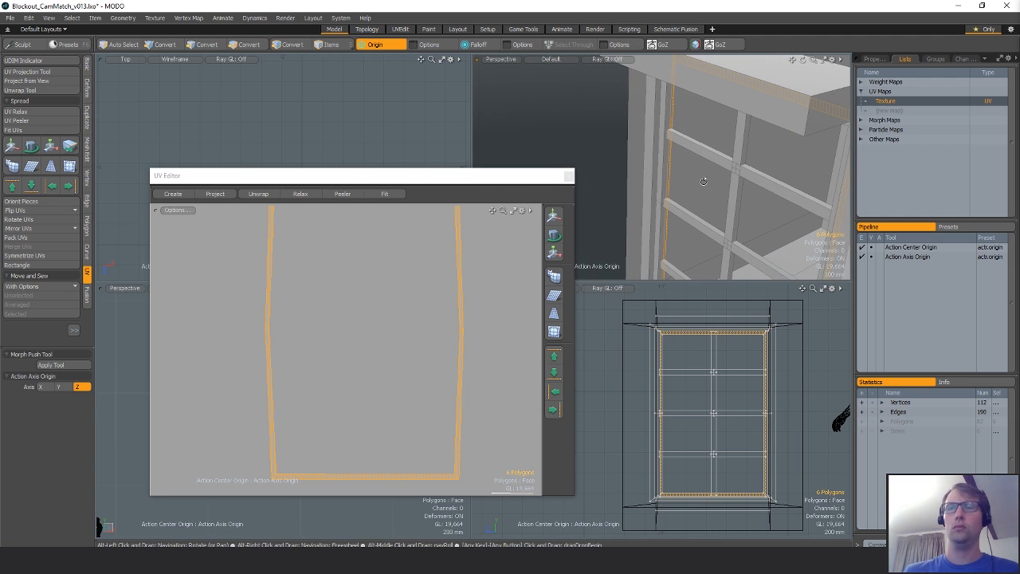
Try deleting the selected ring polygons and undo the deletion.
key("Delete")
left_click_drag(389, 299, 331, 322, "ctrl+alt")
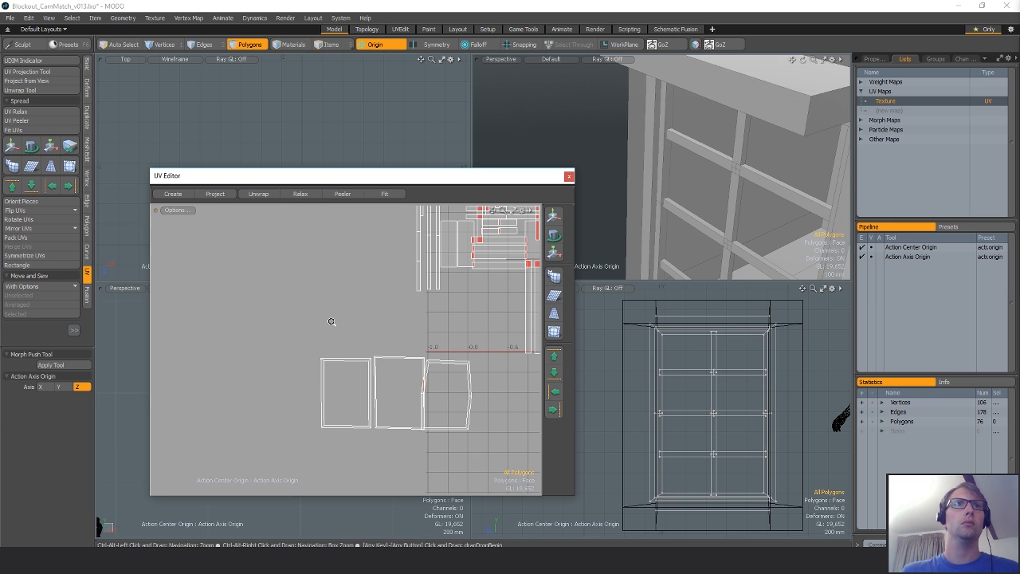
key("ctrl+z")
left_click_drag(702, 150, 753, 174, "alt")
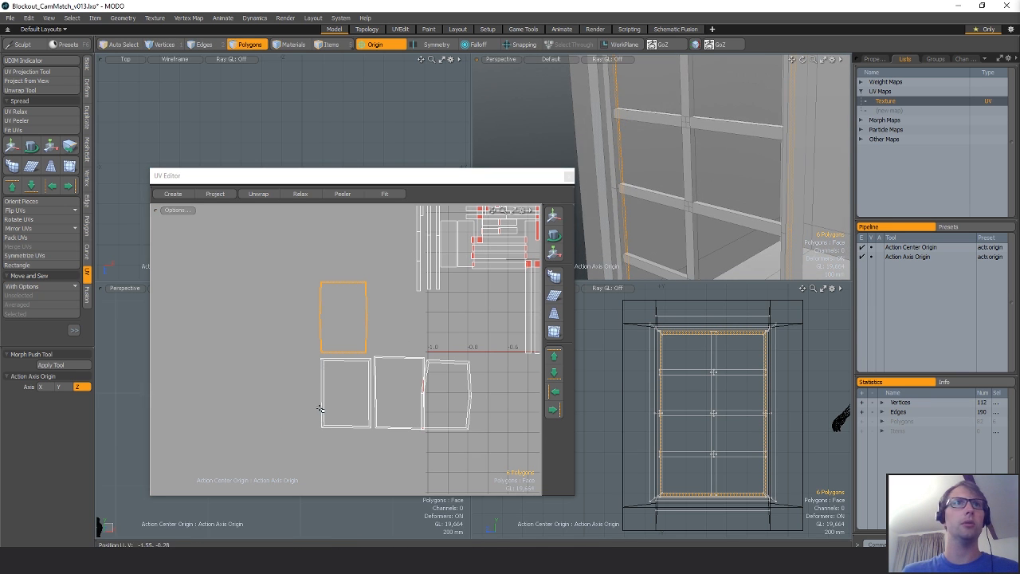
Straighten the ring island's outer side edges by aligning the left pair to the left and the right pair to the right.
left_click_drag(321, 408, 375, 375, "ctrl+alt")
key("2")
left_click(278, 317)
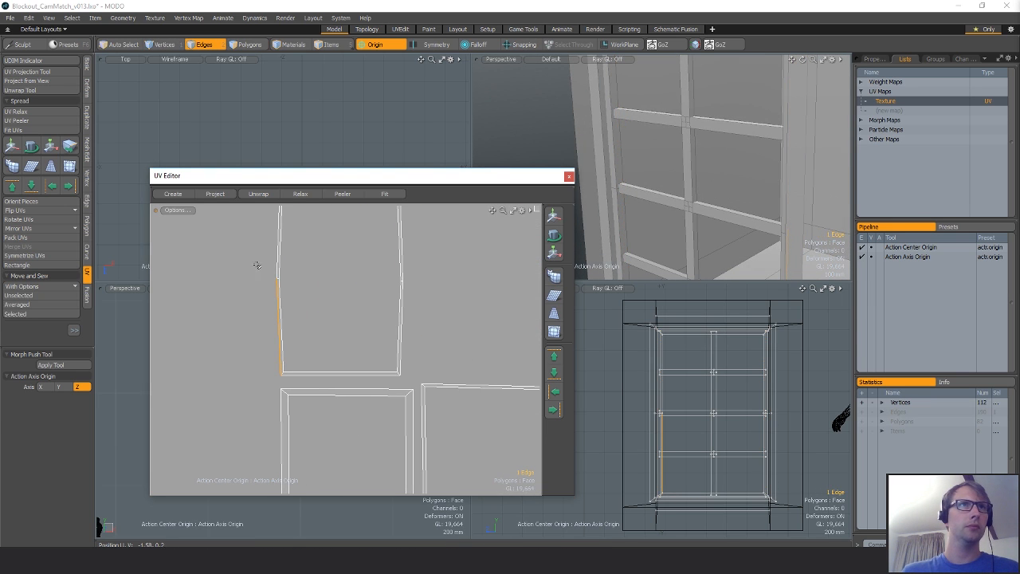
left_click(276, 255, "shift")
left_click(282, 262, "ctrl")
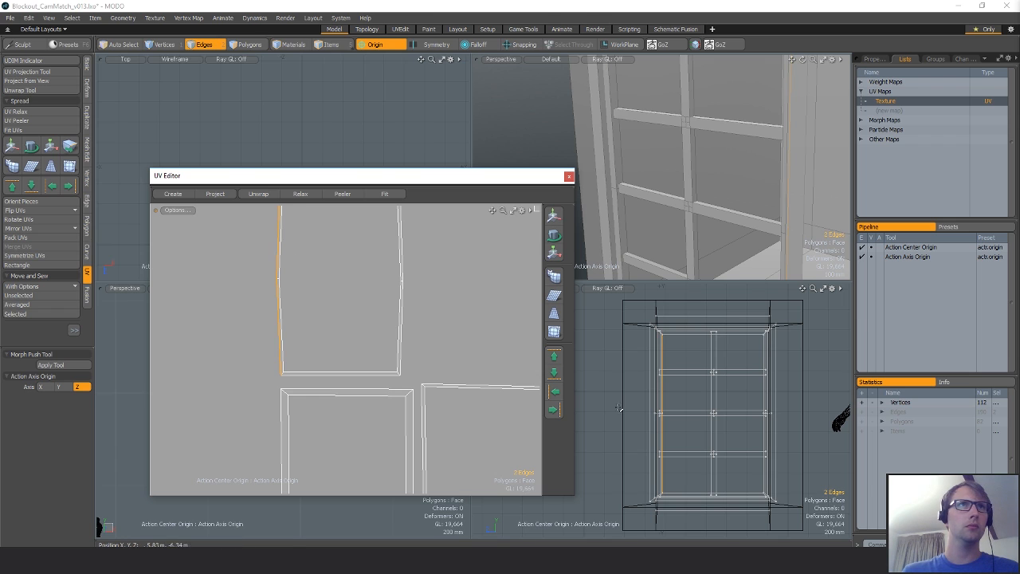
left_click(554, 394)
left_click(402, 333)
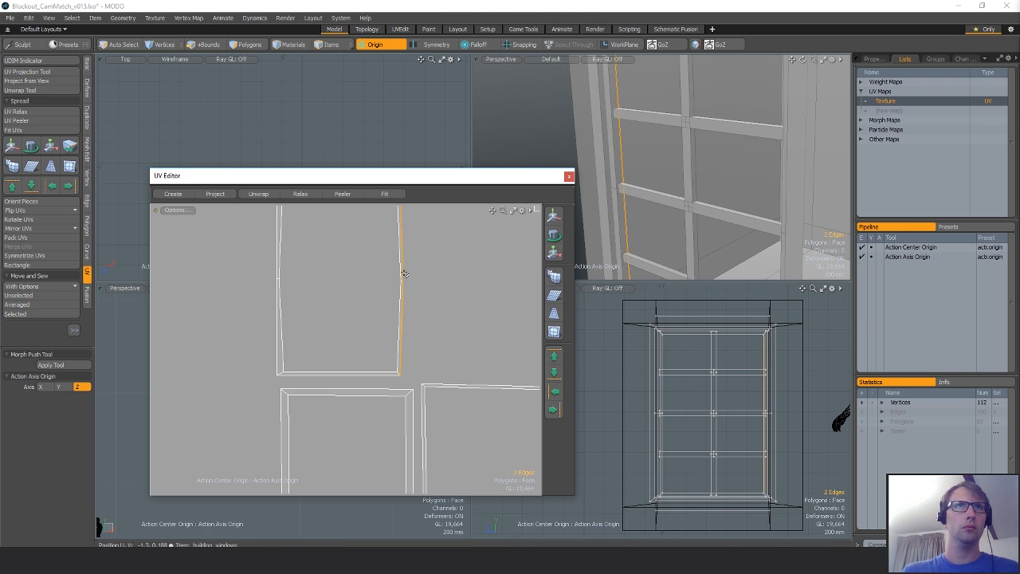
left_click(554, 409)
Straighten the ring island's inner side edges by aligning the right pair to the left and the left pair to the right.
left_click(399, 288)
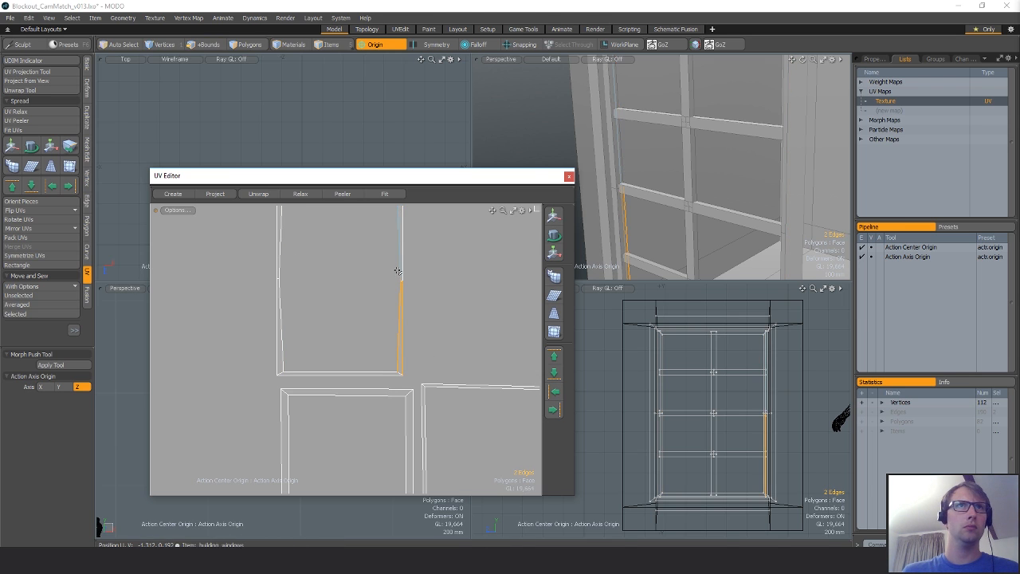
left_click(554, 395)
left_click_drag(348, 330, 380, 384, "alt")
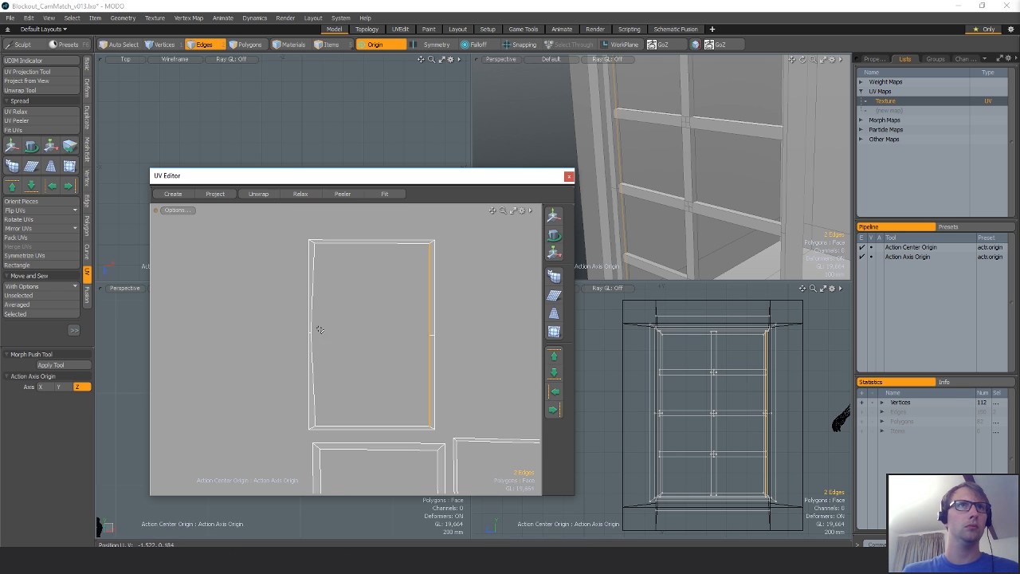
left_click(311, 320)
left_click(314, 355, "shift")
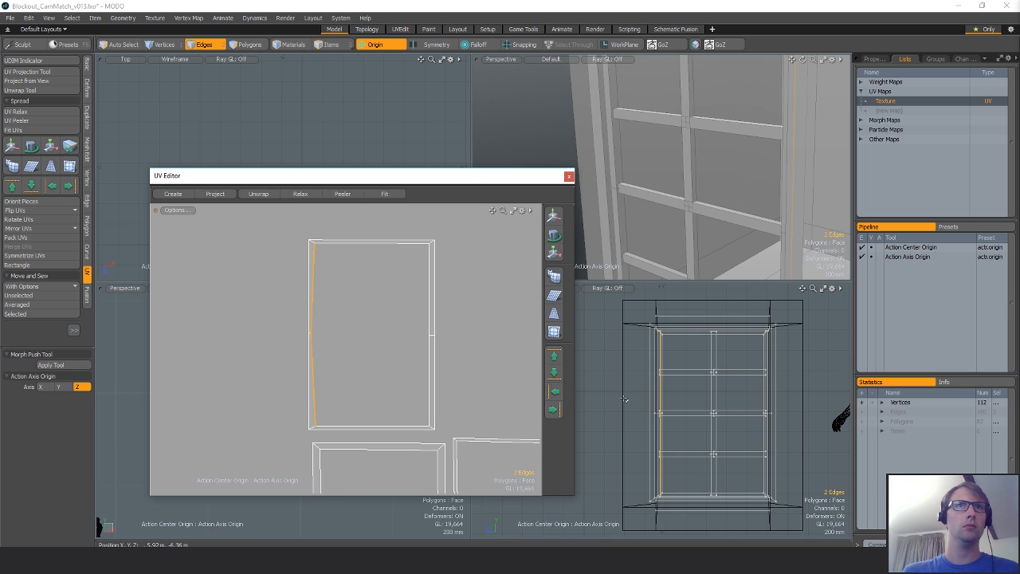
left_click(554, 409)
Straighten the ring island's horizontal edges, aligning the upper outer edge up, the upper inner edge down and the lower inner edge up.
scroll(383, 365, "down", 3)
scroll(376, 290, "up", 4)
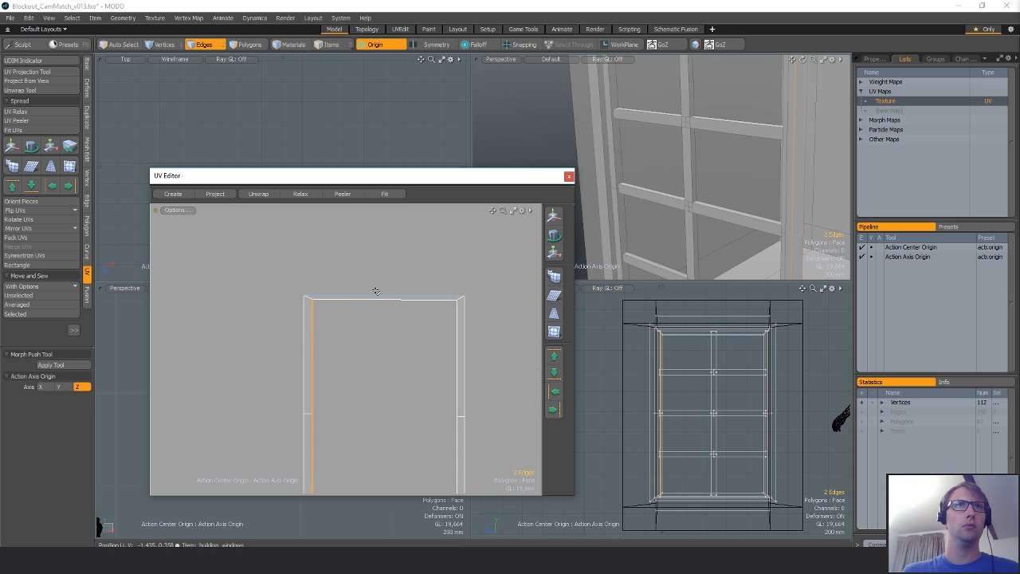
left_click(378, 296)
left_click(556, 358)
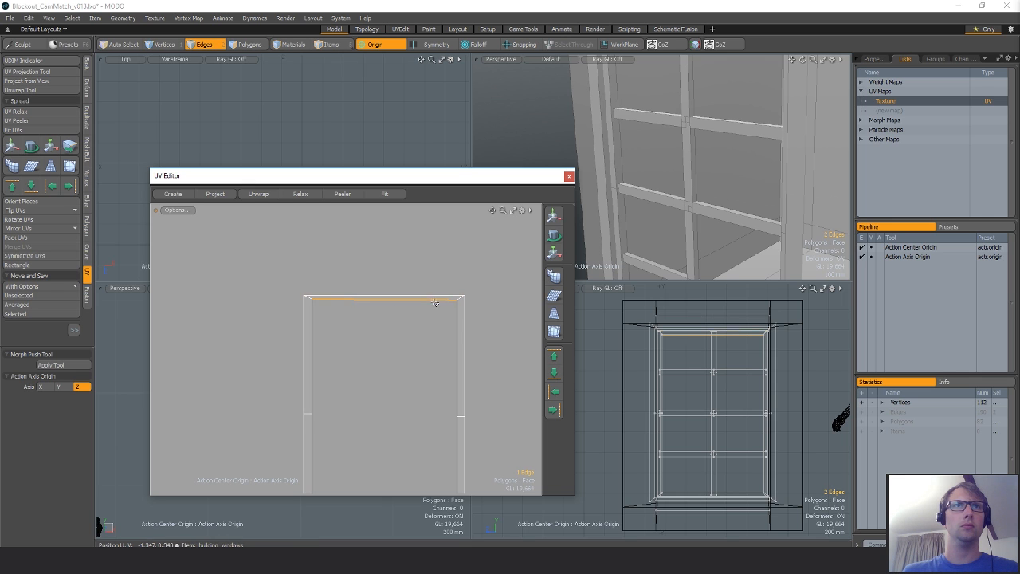
left_click(554, 391)
key("ctrl+z")
left_click(554, 373)
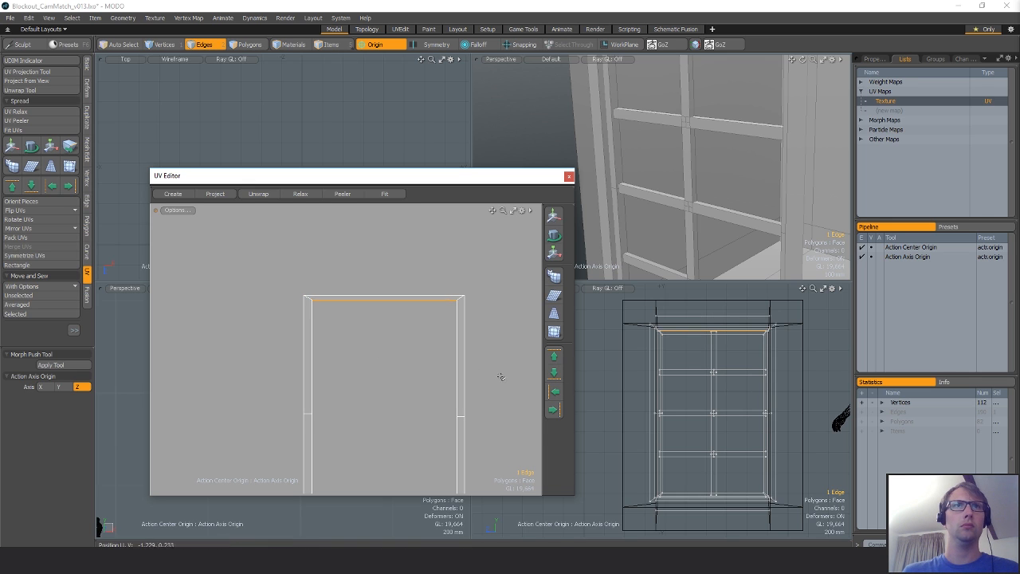
left_click_drag(421, 478, 423, 402, "alt+shift")
left_click(407, 417)
left_click(554, 359)
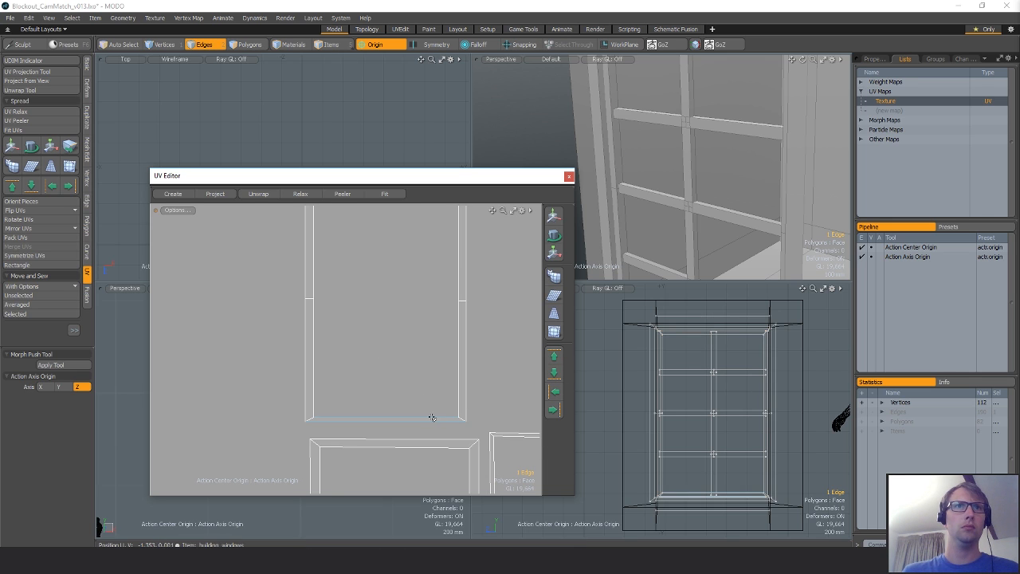
Select the whole straightened ring island and move it by -0.154 in U and 0.058 in V.
scroll(427, 363, "down", 4)
key("3")
double_click(442, 317)
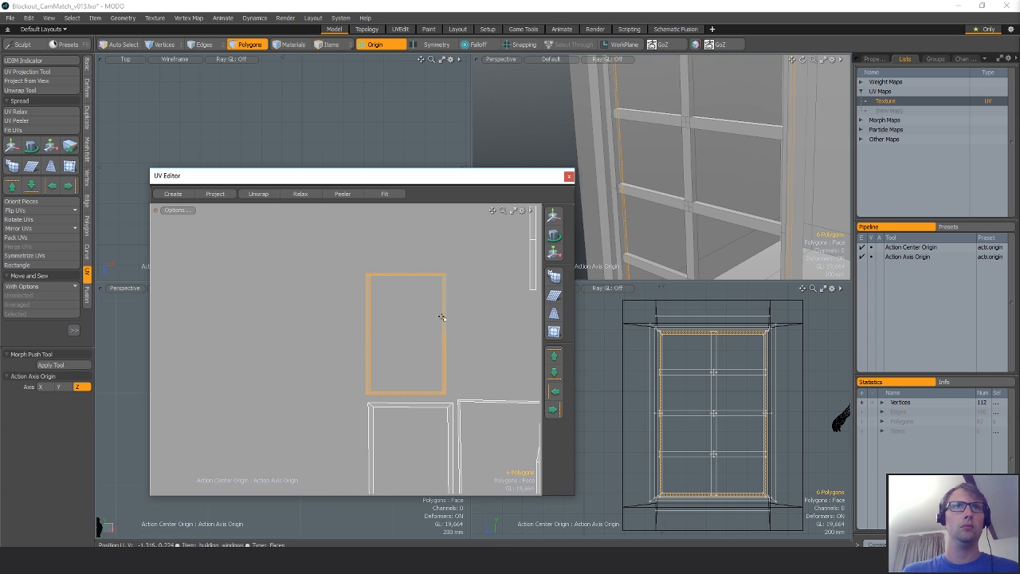
key("w")
left_click_drag(480, 329, 428, 309)
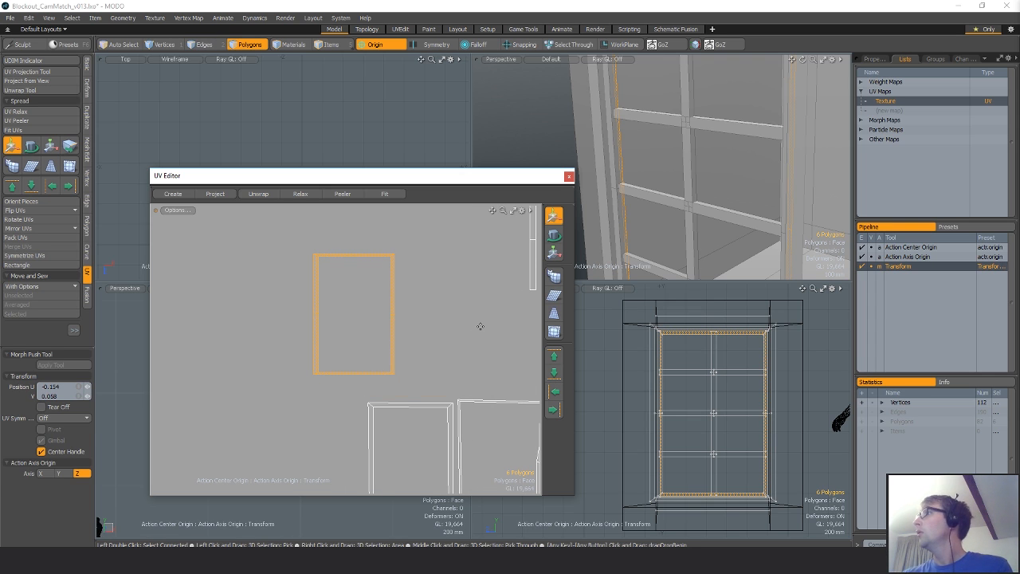
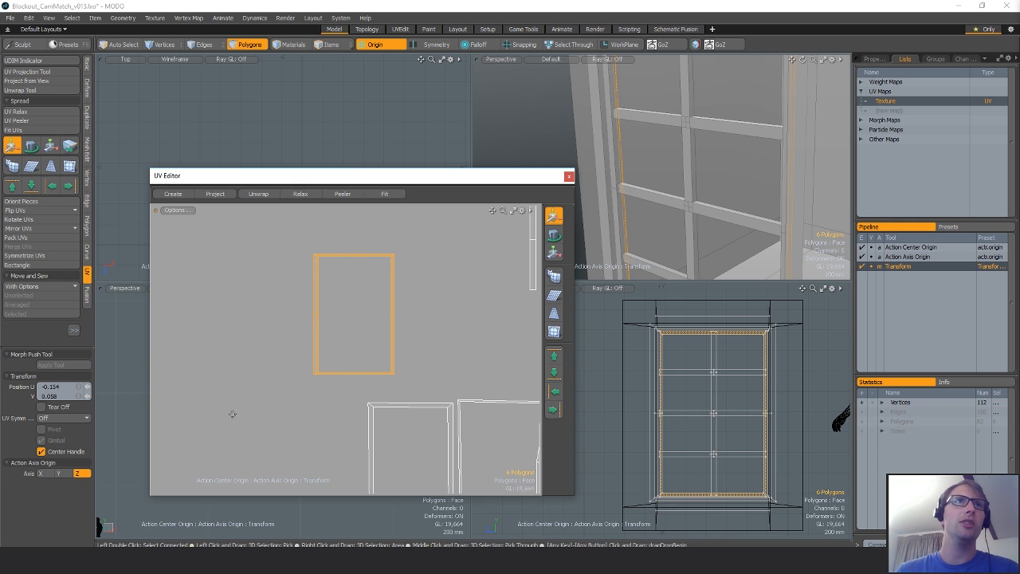
mouse_move(389, 407)
left_mouse_down("alt")
mouse_move(348, 346)
mouse_move(374, 404)
left_mouse_up("alt")
key("space")
key("space")
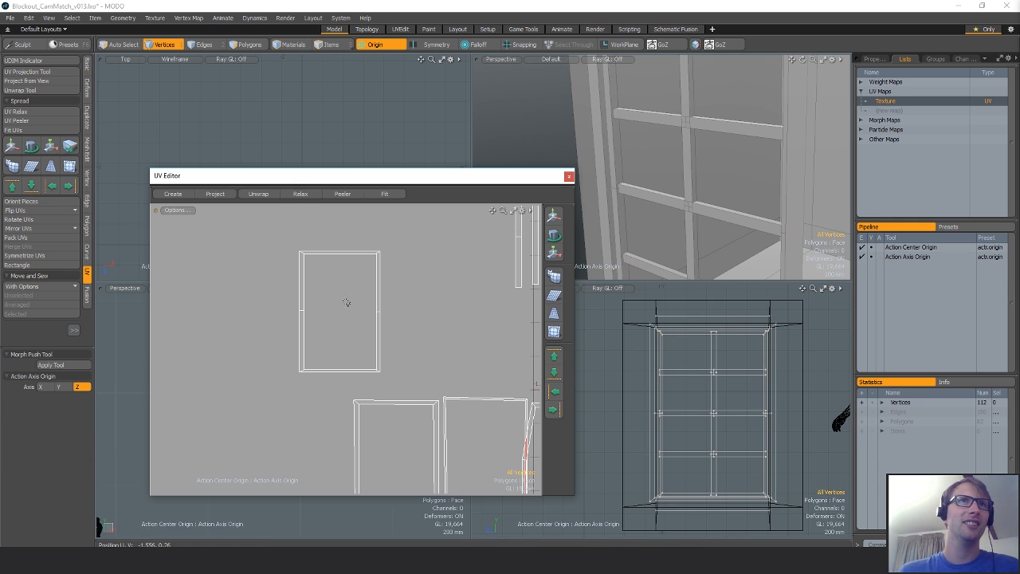
key("space")
key("w")
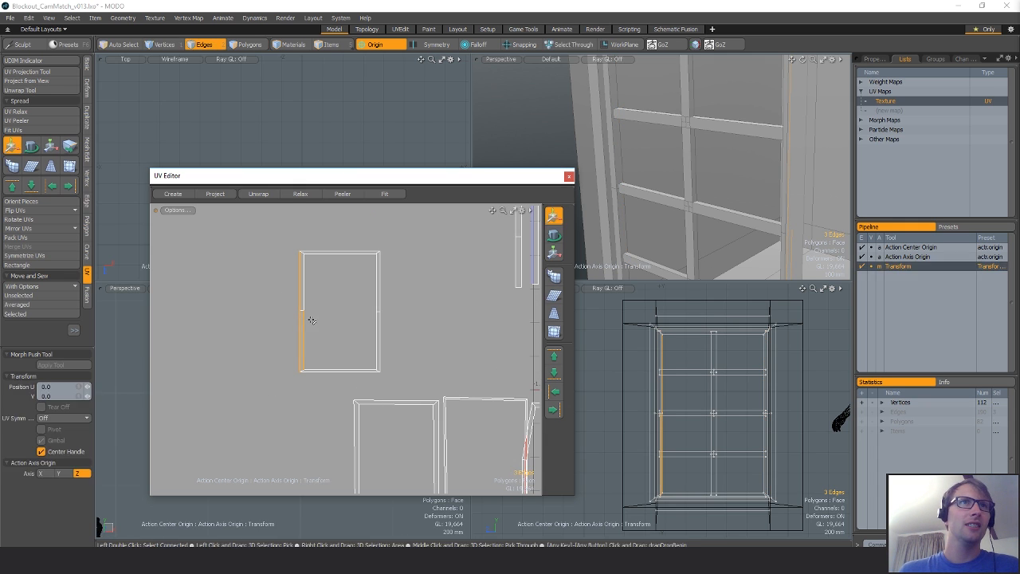
key("space")
left_click(302, 320, "ctrl")
key("w")
mouse_move(429, 377)
left_mouse_down("alt")
mouse_move(324, 312)
mouse_move(270, 301)
left_mouse_up("alt")
key("space")
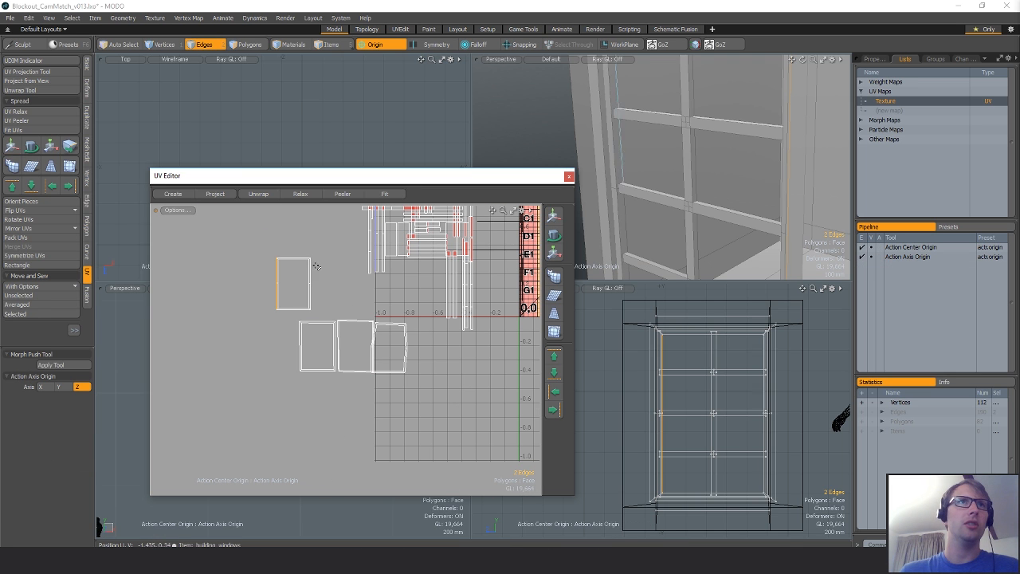
Select the four frame ring islands, pack them, and move them by -1.92 in U and -0.59 in V.
key("space")
right_click_drag(322, 243, 238, 276)
right_click_drag(434, 325, 431, 313)
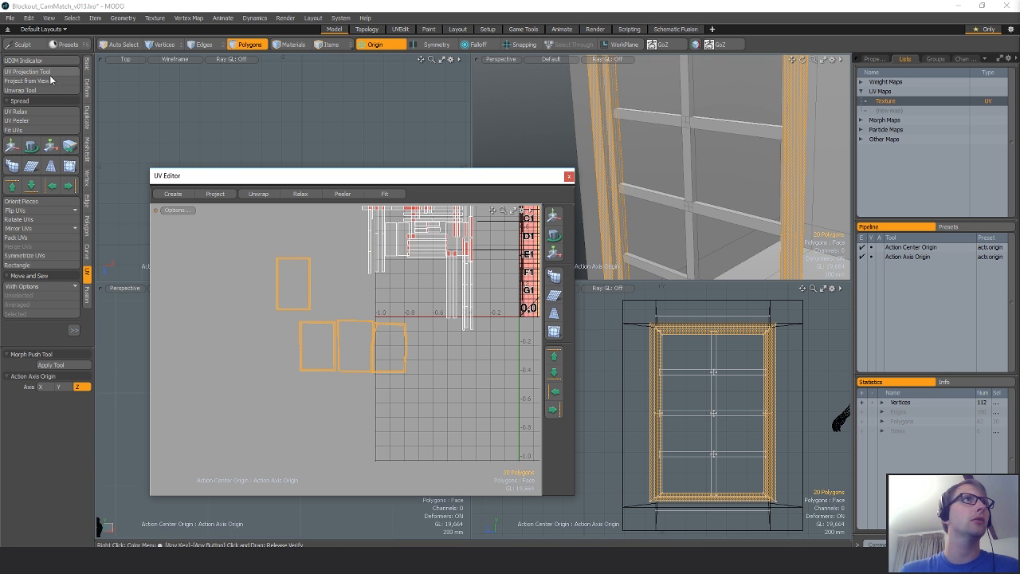
left_click(446, 327)
left_click_drag(446, 327, 362, 375, "alt")
key("w")
left_click_drag(486, 313, 200, 396)
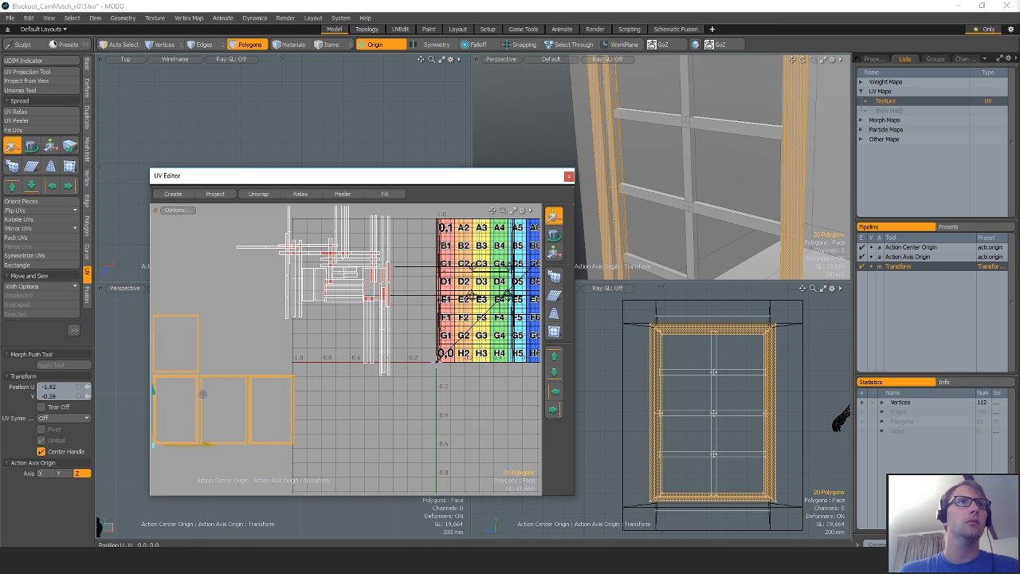
left_click_drag(212, 319, 298, 264, "alt")
key("space")
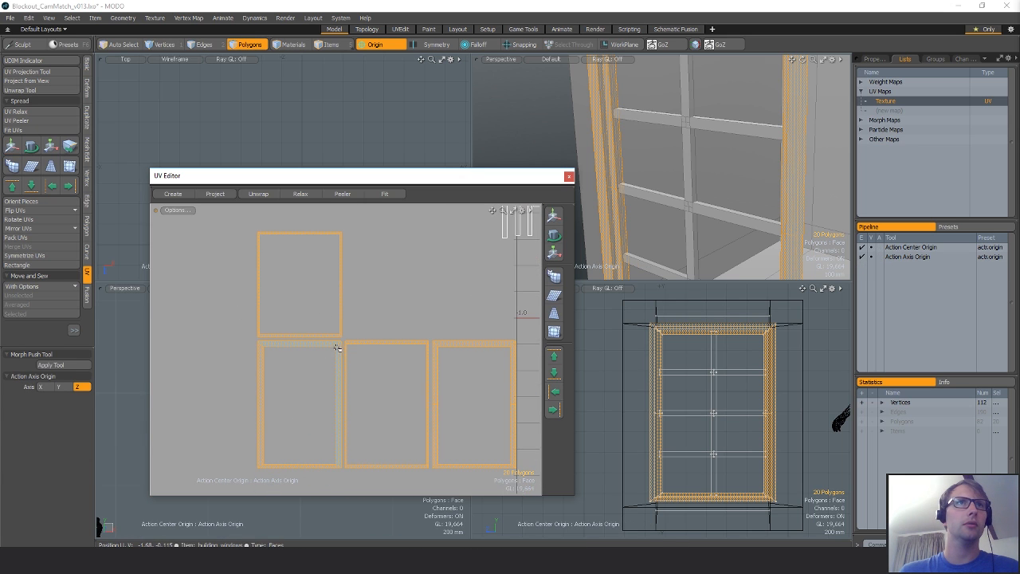
left_click_drag(336, 347, 272, 348, "alt")
left_click_drag(278, 277, 281, 295)
key("bracketright")
left_click_drag(328, 369, 389, 322, "alt")
key("w")
key("x")
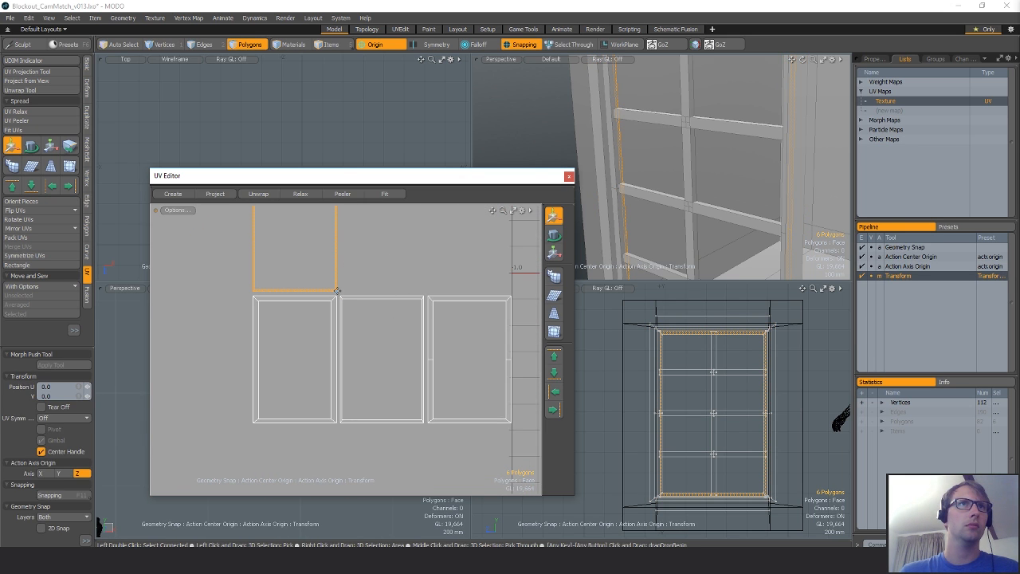
key("Escape")
key("Escape")
left_click_drag(365, 273, 218, 389)
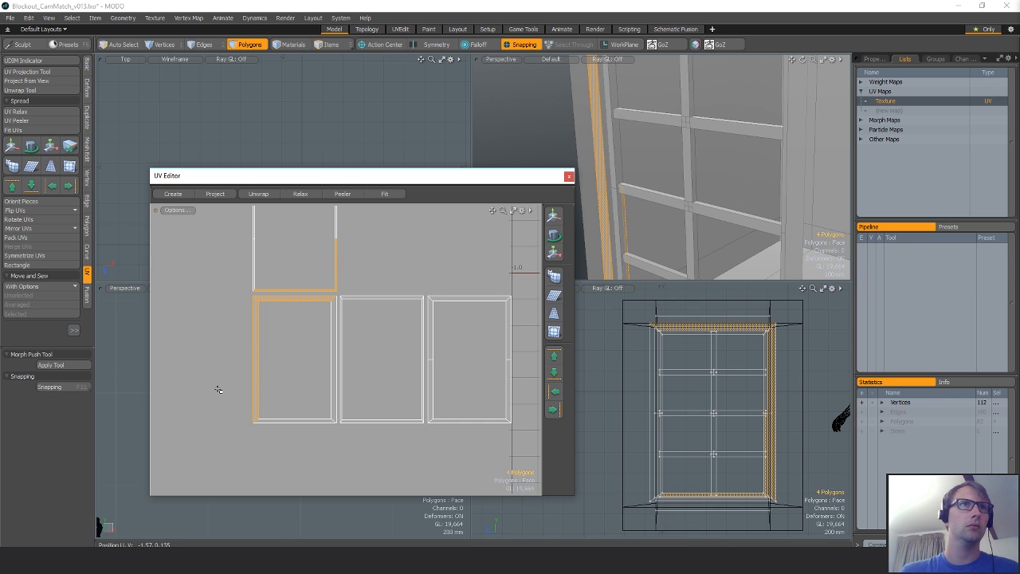
Select the whole upper ring island and move it beside the row of three ring islands, without snapping.
double_click(336, 261)
key("x")
key("w")
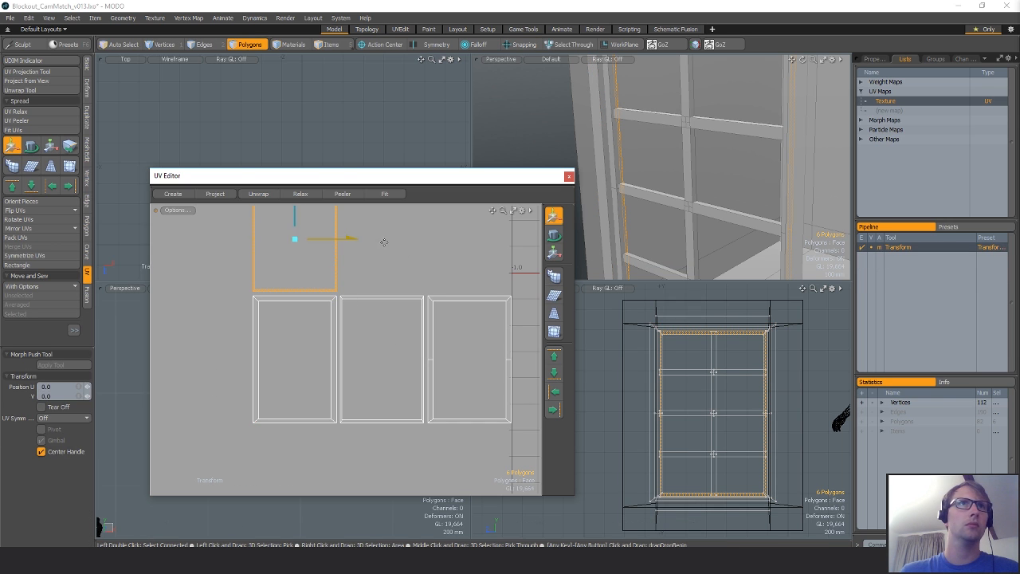
left_click_drag(381, 241, 342, 325)
key("space")
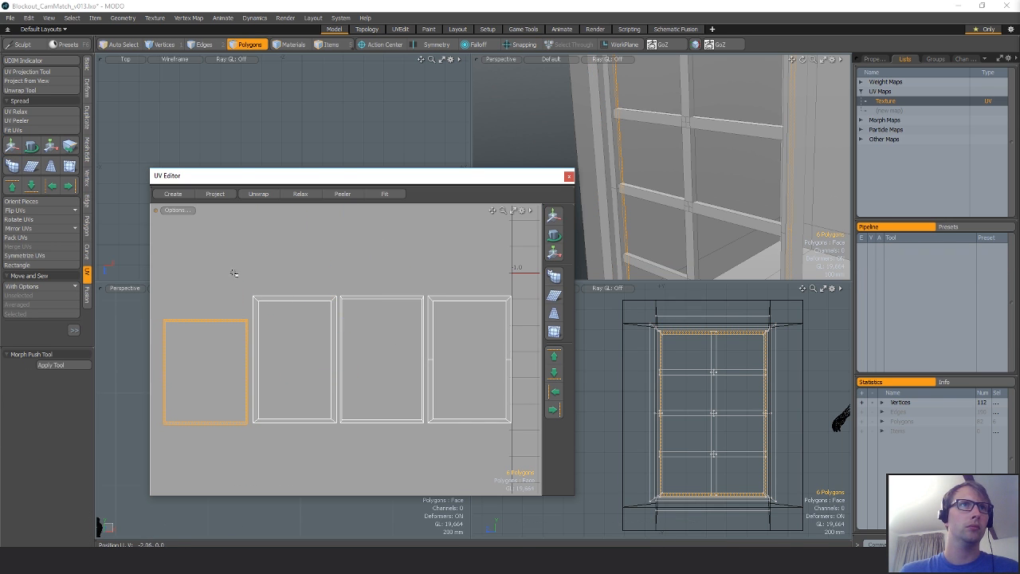
Select the upper vertices of the leftmost ring island and move them by 0.085 in V.
key("space")
key("w")
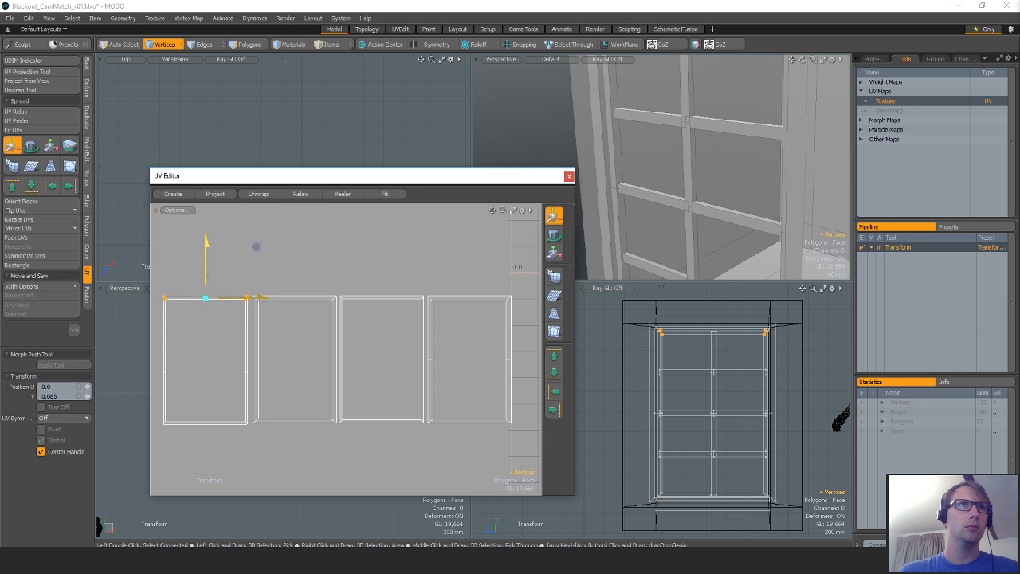
key("space")
left_click(364, 263)
scroll(430, 279, "down", 3)
left_click_drag(430, 288, 389, 296, "alt")
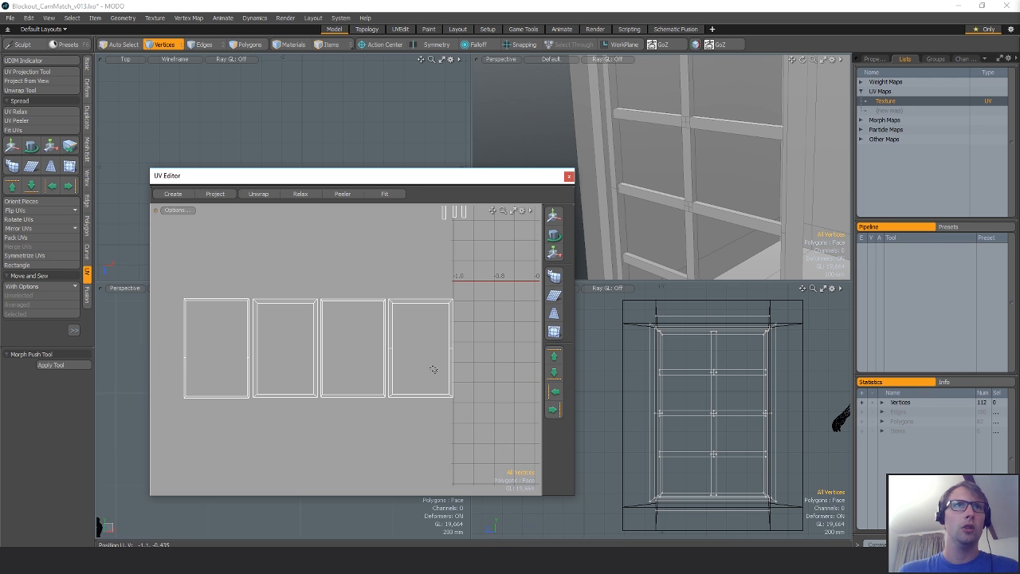
Select the mid-side edges of the rightmost ring island and examine where they lie on the window model.
key("space")
key("space")
key("2")
right_click_drag(404, 339, 526, 303)
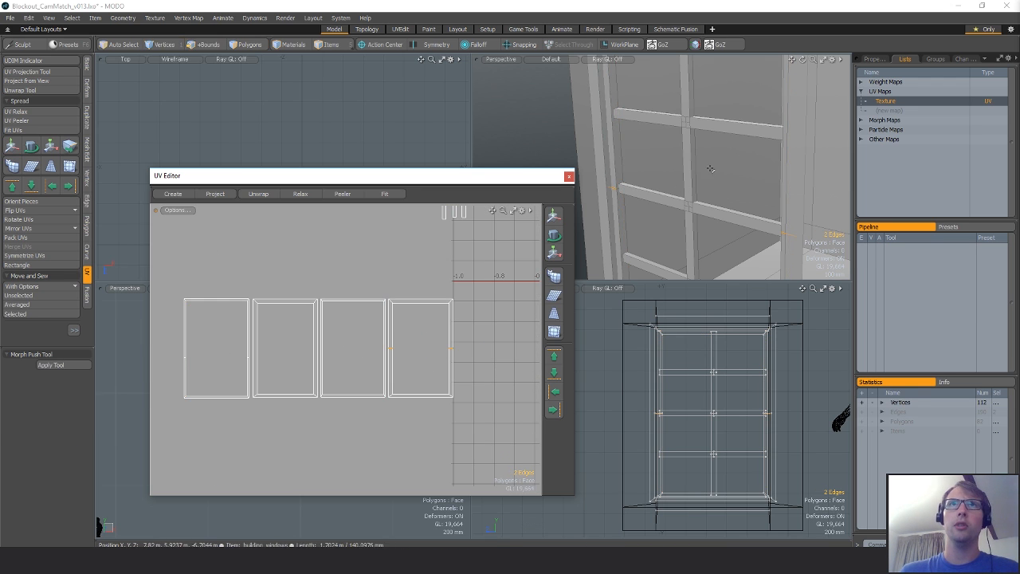
mouse_move(710, 166)
left_mouse_down("alt")
mouse_move(778, 175)
mouse_move(696, 150)
left_mouse_up("alt")
scroll(330, 363, "down", 4)
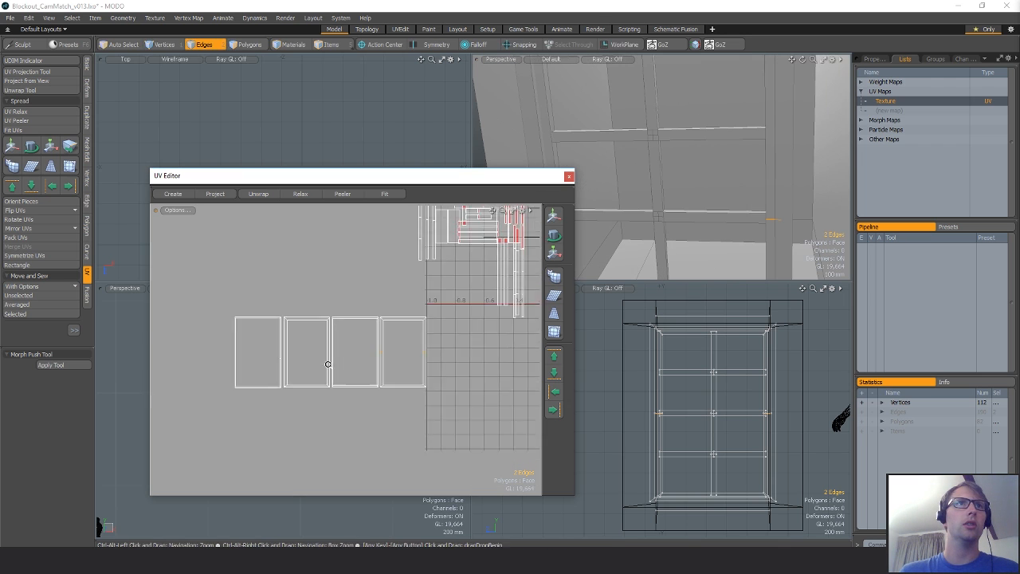
Select all polygons of the vertical glazing bar and the three horizontal glazing bars.
left_click_drag(319, 294, 245, 388, "alt+shift")
scroll(245, 388, "up", 2)
key("1")
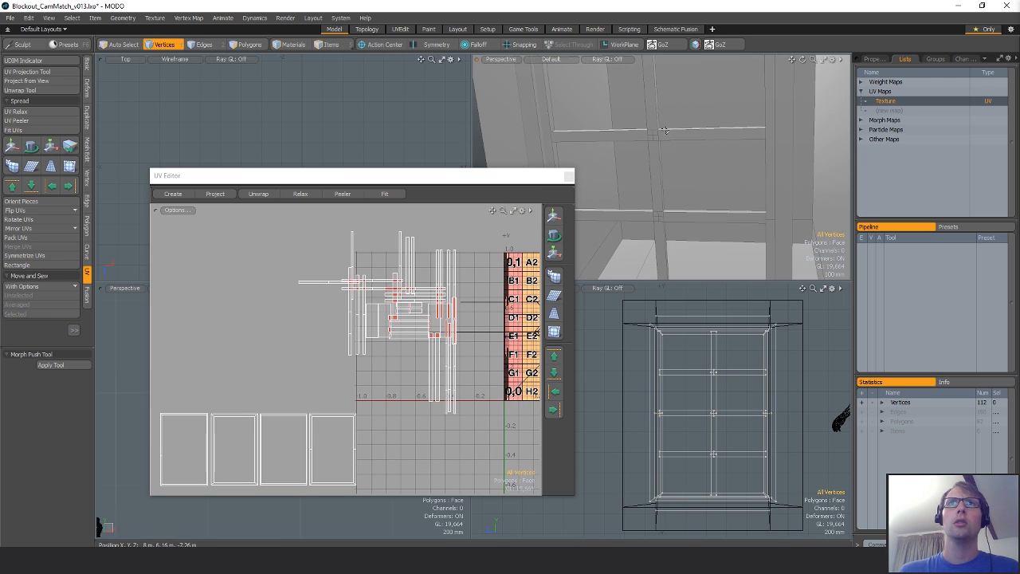
key("3")
double_click(665, 134)
double_click(652, 150, "shift")
double_click(618, 218, "shift")
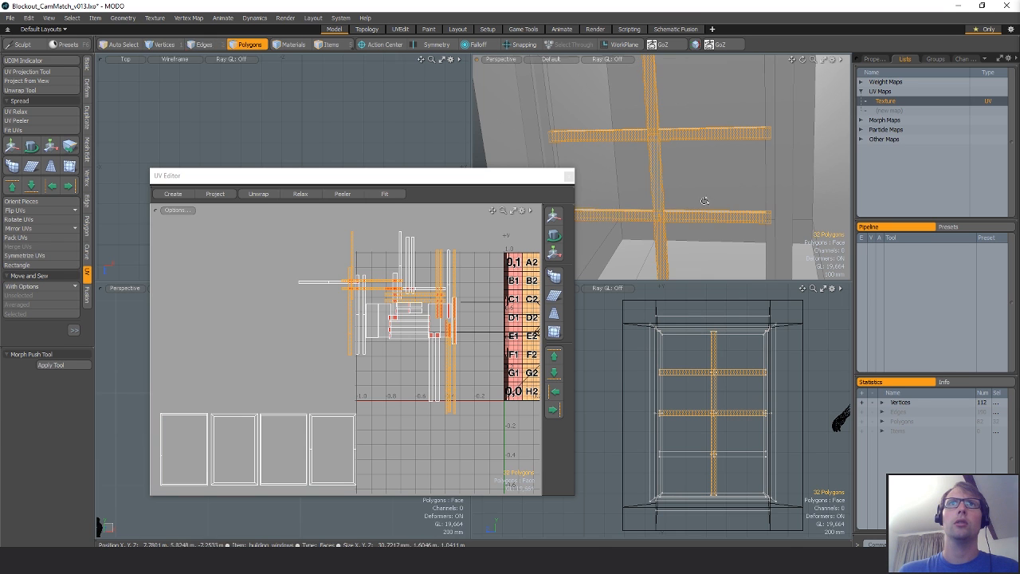
scroll(692, 231, "down", 4)
double_click(705, 261, "shift")
left_click_drag(727, 273, 741, 223, "alt+shift")
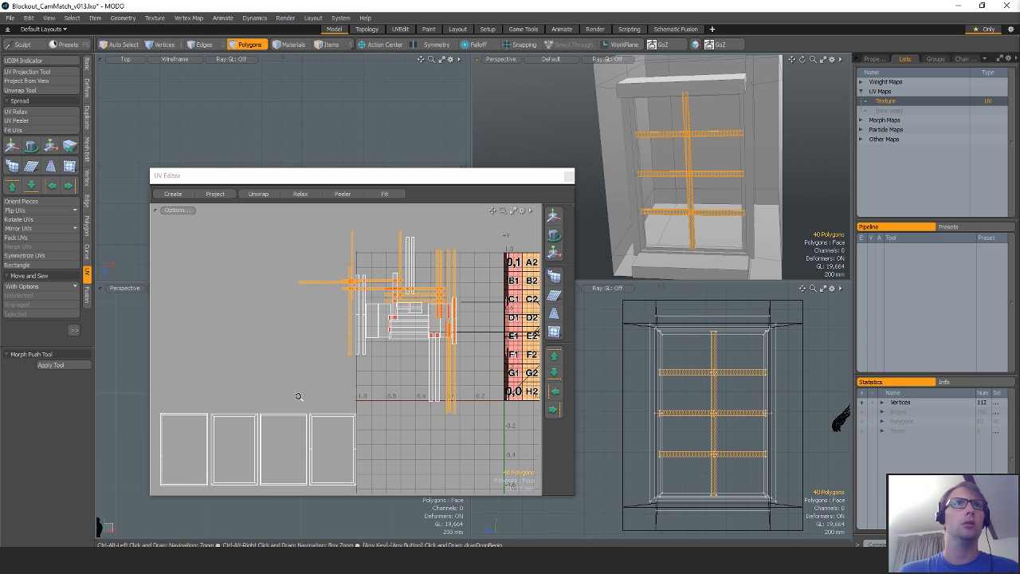
Move the selected glazing bar islands by -1.46 in U and 0.13 in V.
scroll(300, 396, "down", 2)
key("w")
left_click_drag(407, 295, 240, 279)
Orient the glazing bar UV pieces in the Vertical direction.
left_click(61, 202)
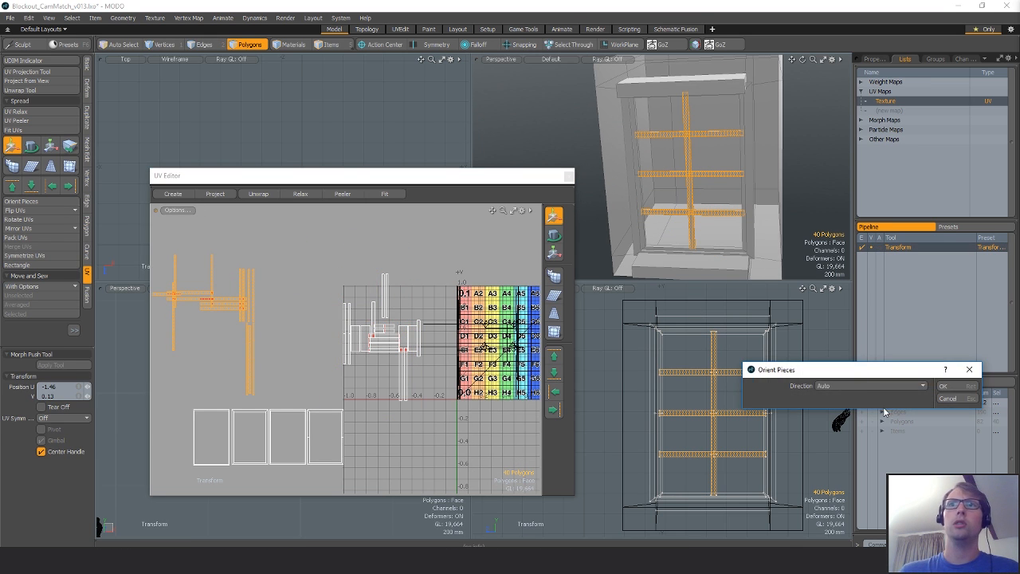
left_click(825, 385)
left_click(856, 387)
left_click_drag(183, 297, 322, 289, "alt+shift")
key("q")
Clear the polygon selection and shift all the window's islands further in negative U.
left_click(388, 309)
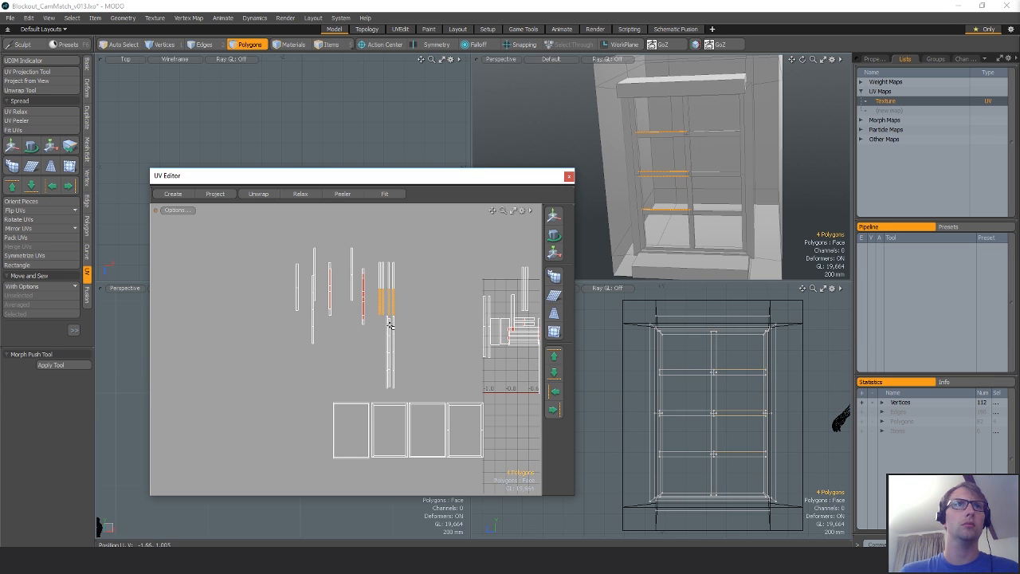
left_click(422, 307)
key("w")
left_click_drag(444, 253, 382, 251)
key("q")
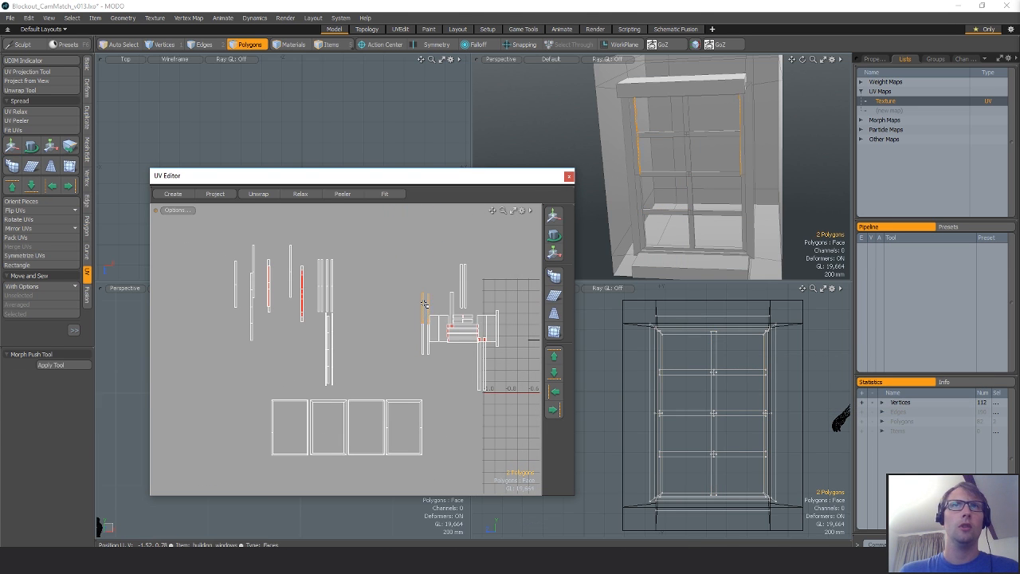
Select the frame's six strip polygons without its ring islands and move them beside the row of rings.
double_click(636, 159)
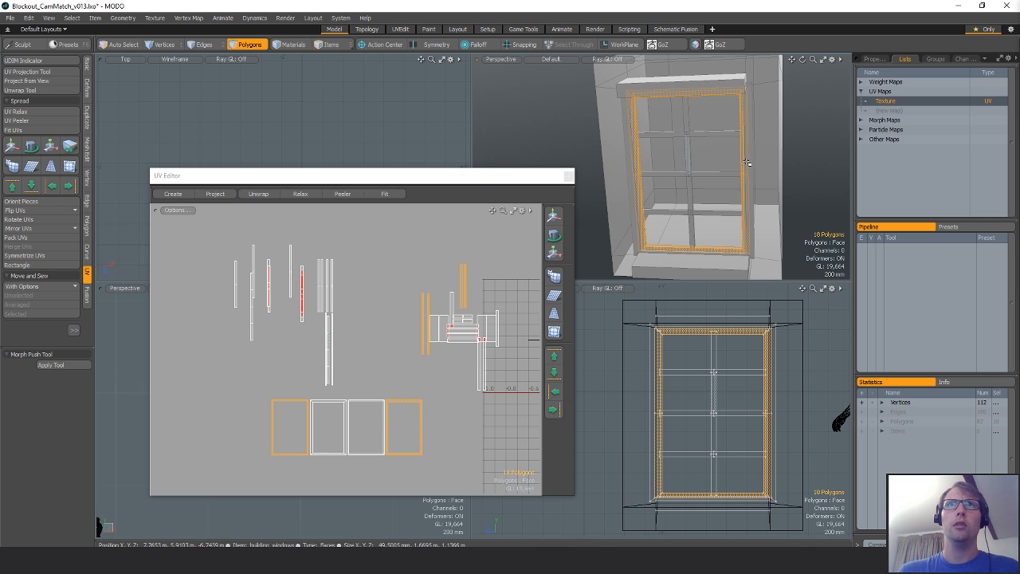
left_click_drag(398, 353, 369, 330, "alt")
mouse_move(346, 348)
right_mouse_down("ctrl")
mouse_move(159, 414)
mouse_move(448, 351)
right_mouse_up("ctrl")
key("w")
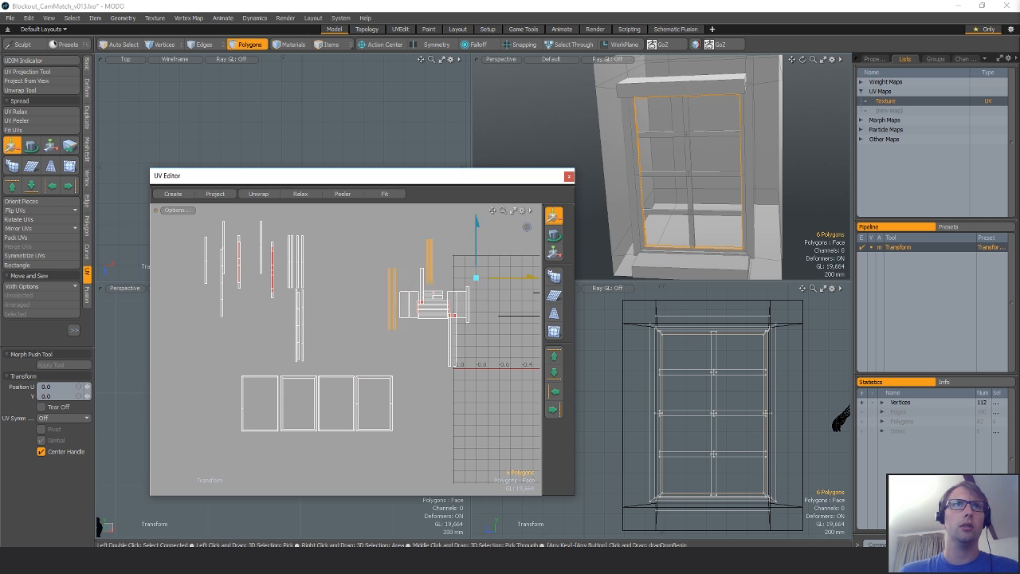
key("space")
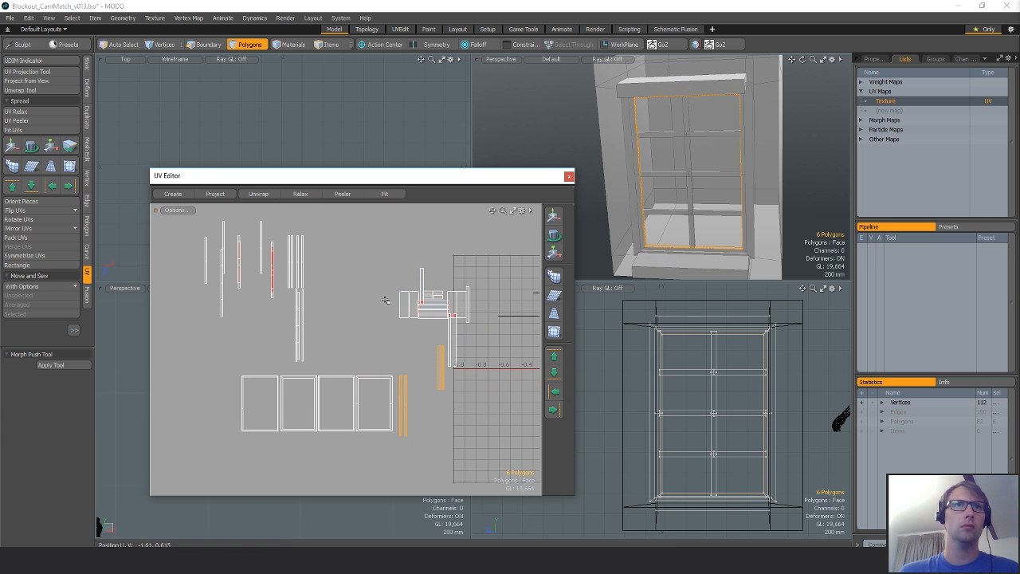
Keep only the two short frame strips selected and move them next to the long pair.
right_click_drag(447, 490, 443, 488, "ctrl")
key("w")
key("space")
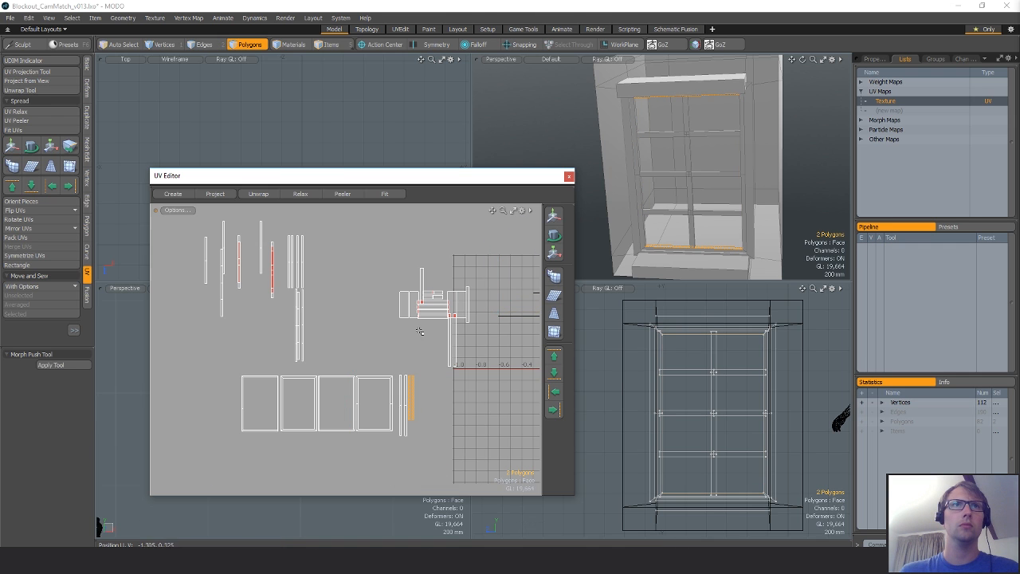
Select the window's lintel and sill pieces and move their islands by -0.565 in U and -0.23 in V.
left_click_drag(452, 293, 393, 259, "alt+shift")
double_click(688, 260)
left_click(687, 92, "shift")
double_click(687, 92, "shift")
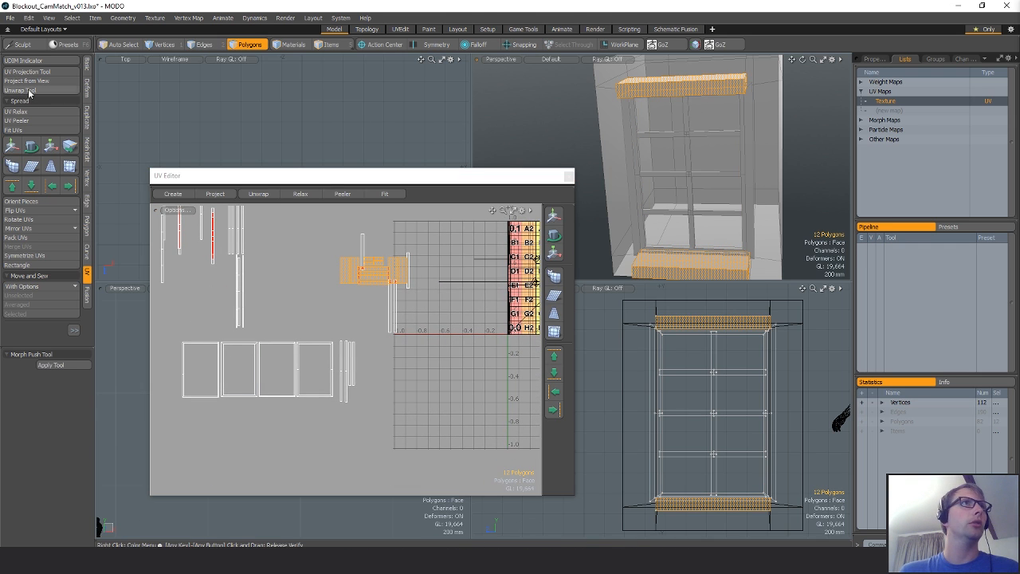
left_click(40, 112)
key("w")
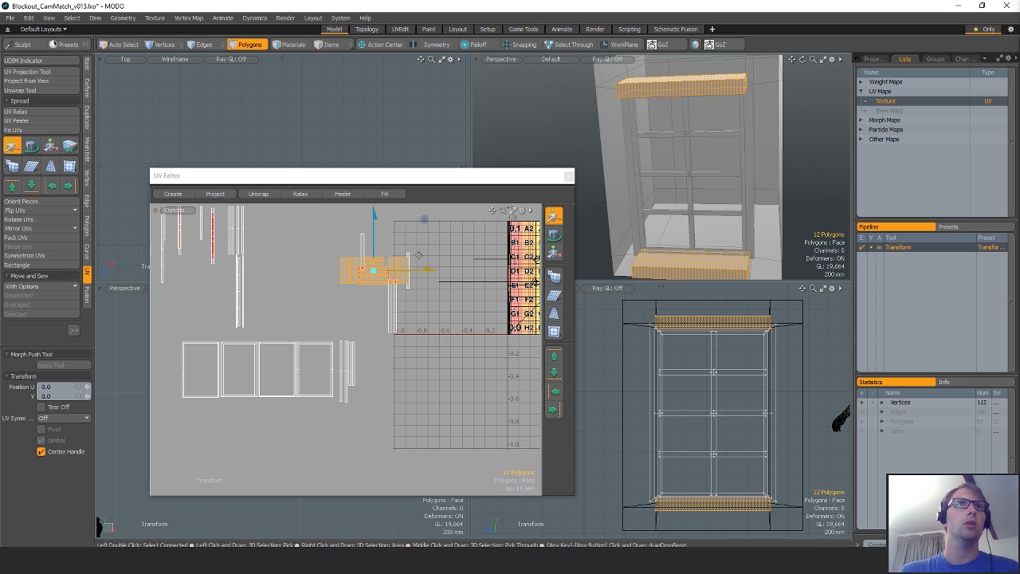
left_click_drag(420, 244, 357, 271)
left_click_drag(272, 321, 372, 292, "ctrl+alt")
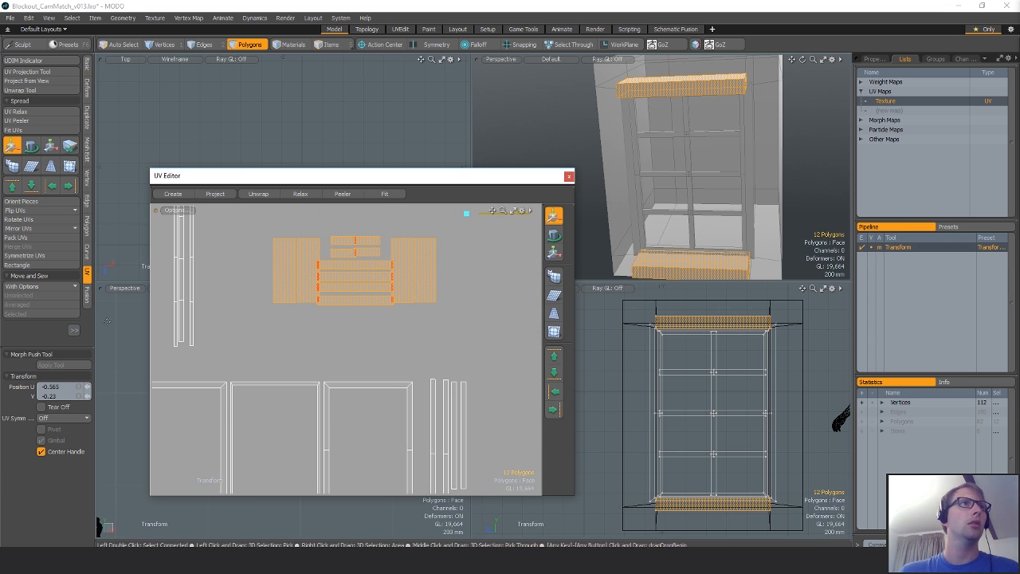
Orient the lintel and sill UV pieces in the Vertical direction.
left_click(28, 203)
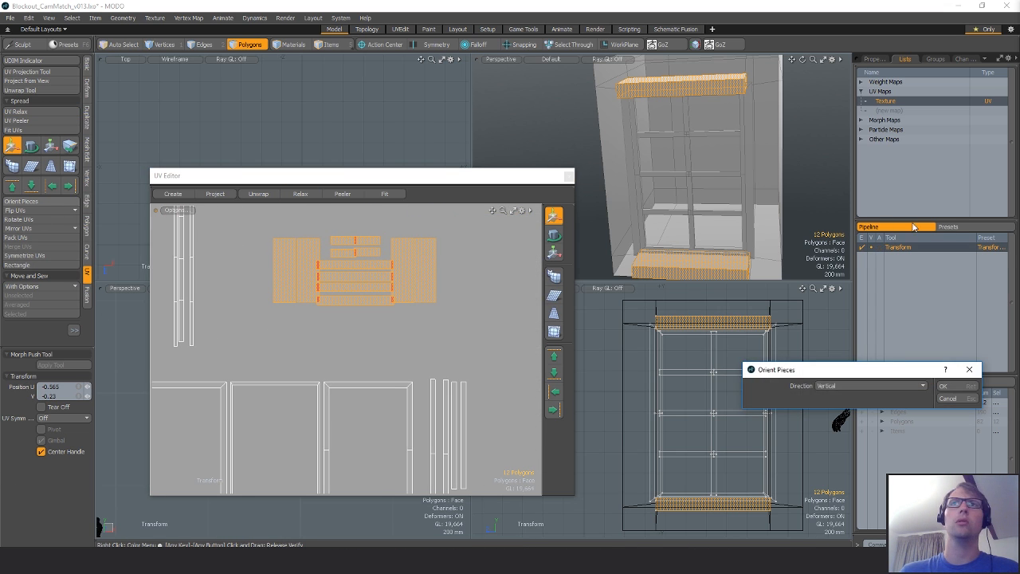
left_click(949, 388)
left_click_drag(399, 311, 361, 305, "ctrl+alt")
key("q")
Select the four remaining frame strips and move them by -2.285 in U and -0.66 in V.
left_click_drag(435, 268, 360, 288, "alt+shift")
mouse_move(343, 275)
right_mouse_down()
mouse_move(358, 152)
mouse_move(405, 420)
right_mouse_up()
left_click_drag(455, 318, 480, 314, "alt+shift")
key("w")
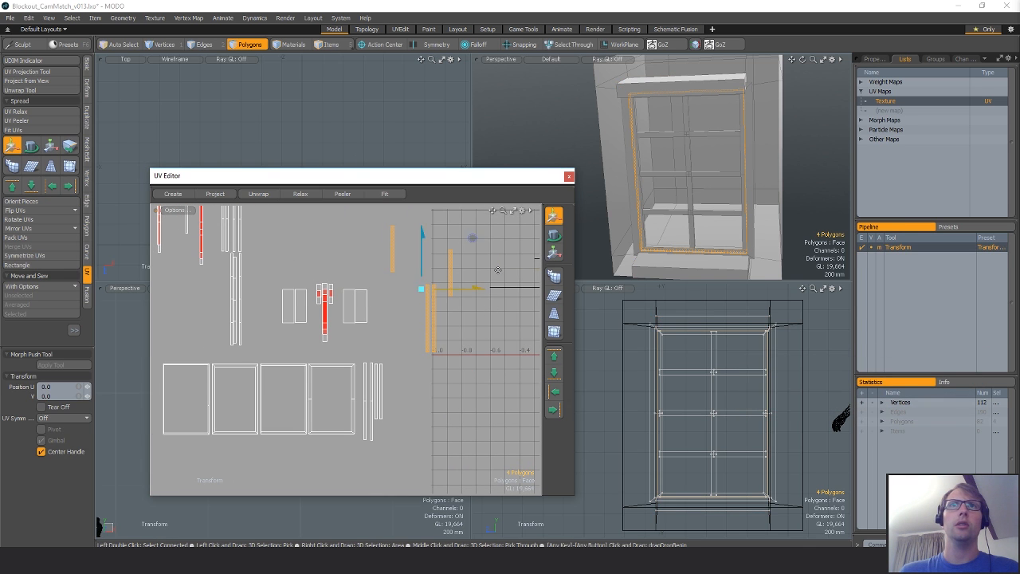
left_click_drag(498, 270, 250, 381)
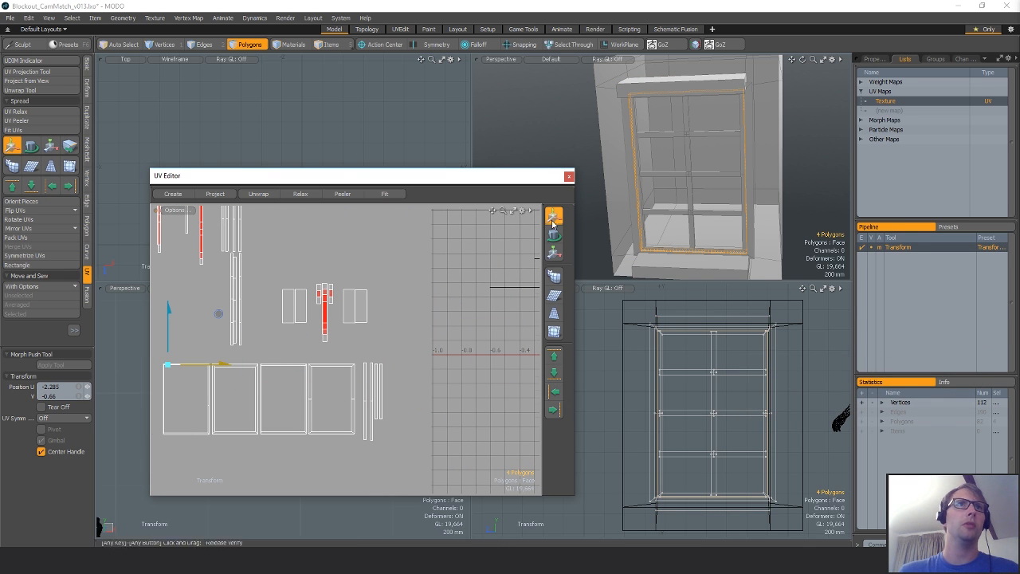
left_click_drag(454, 275, 363, 303, "ctrl+alt")
left_click_drag(363, 302, 428, 282, "alt+shift")
key("q")
Select all the window's islands and pack them with Stretch and Orient on, Auto direction, 20% gaps and the Normalized region.
right_click_drag(423, 256, 521, 254)
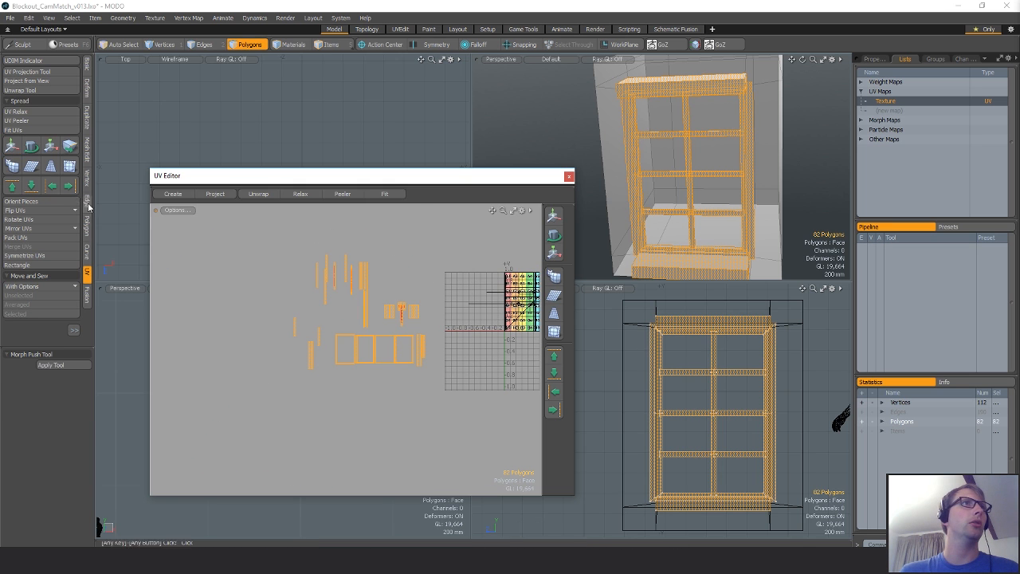
left_click(17, 237)
left_click(960, 317)
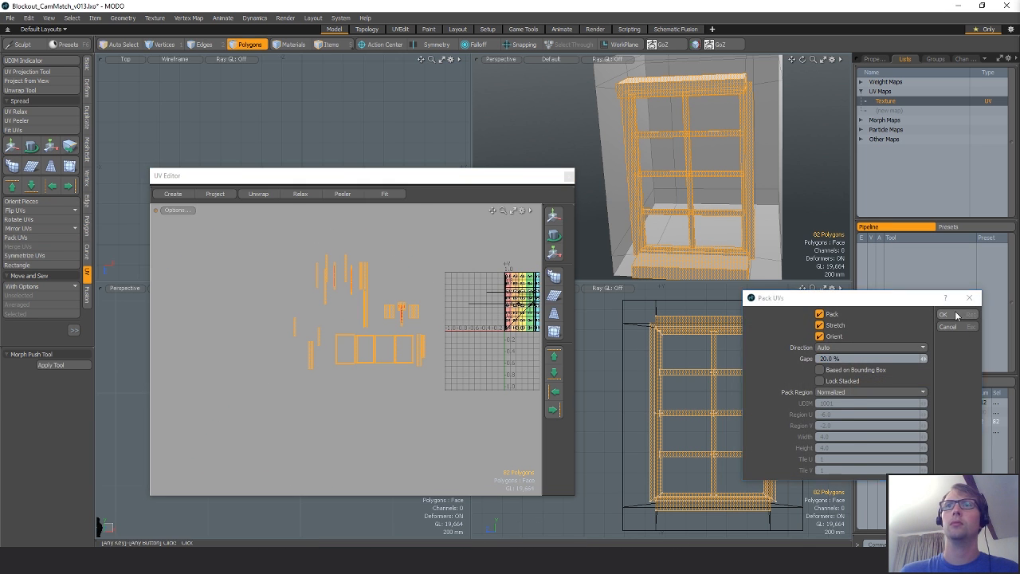
key("w")
mouse_move(380, 313)
left_mouse_down("ctrl+alt")
mouse_move(510, 315)
mouse_move(374, 319)
left_mouse_up("ctrl+alt")
left_click_drag(468, 320, 402, 343, "alt")
key("q")
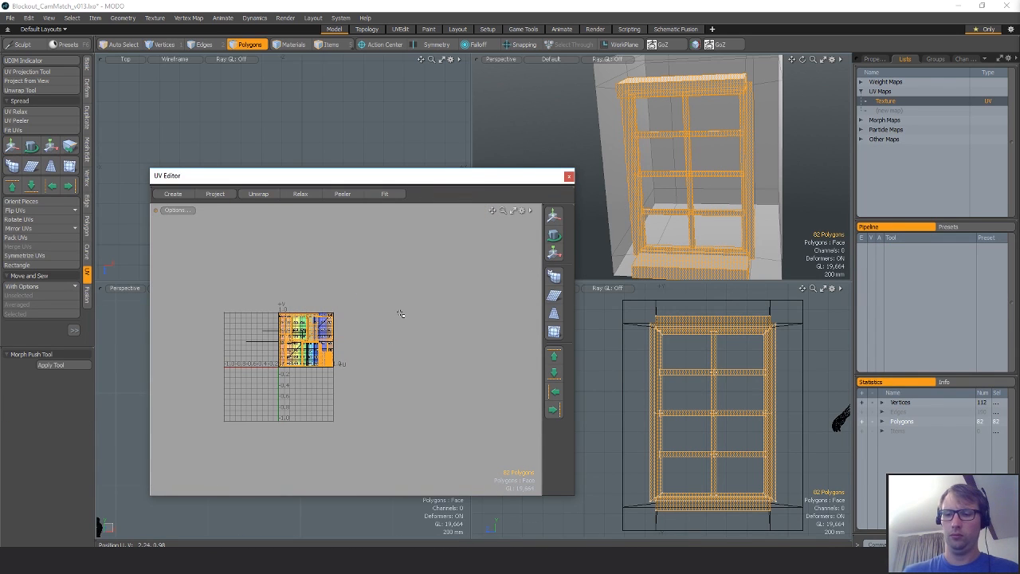
Assign the checker material to all the window polygons and unhide the surrounding wall.
key("m")
key("Return")
left_click_drag(328, 322, 354, 331, "ctrl+alt")
key("u")
Scale the packed window islands towards the wall's checker density and move them by 0.66 in U and 0.68 in V.
key("w")
left_click_drag(431, 290, 167, 317, "alt")
left_click_drag(283, 307, 433, 257)
key("shift+a")
left_click_drag(423, 352, 588, 259, "ctrl+alt")
key("r")
key("w")
left_click_drag(437, 418, 402, 387, "ctrl+alt")
left_click_drag(402, 388, 416, 358, "alt")
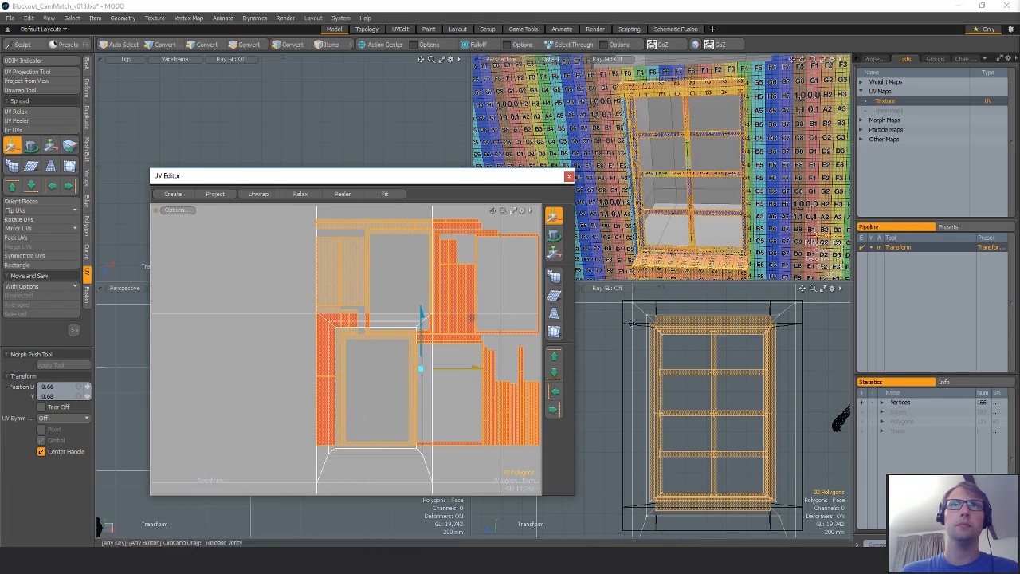
left_click_drag(666, 171, 667, 199, "alt")
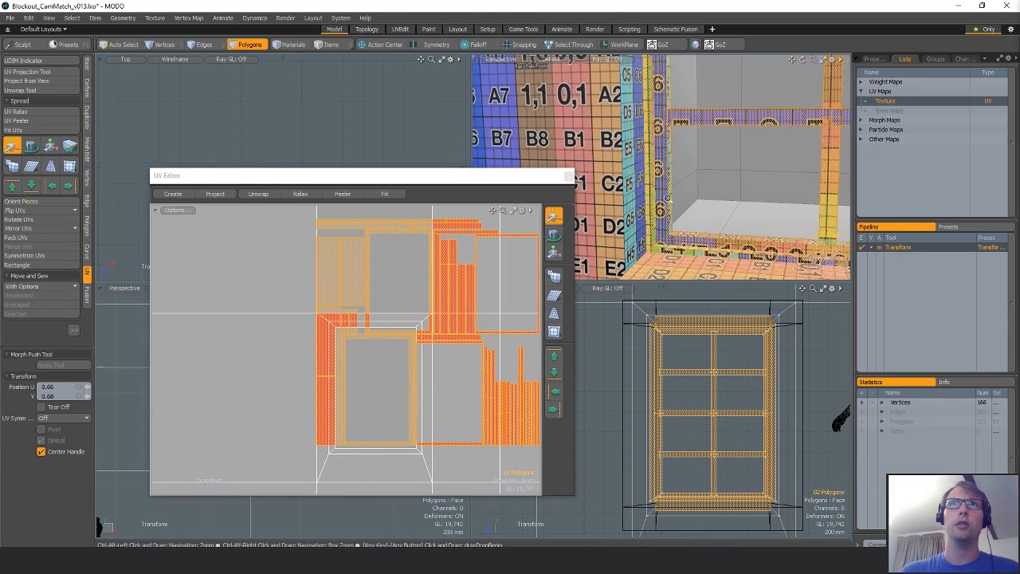
Enlarge the packed window islands and shift them so their checker squares approach the size and alignment of the wall's.
scroll(667, 199, "up", 2)
key("r")
left_click_drag(482, 291, 487, 271)
key("w")
left_click_drag(695, 169, 710, 217, "alt")
left_click_drag(400, 344, 399, 357)
left_click_drag(658, 164, 721, 129, "alt")
key("r")
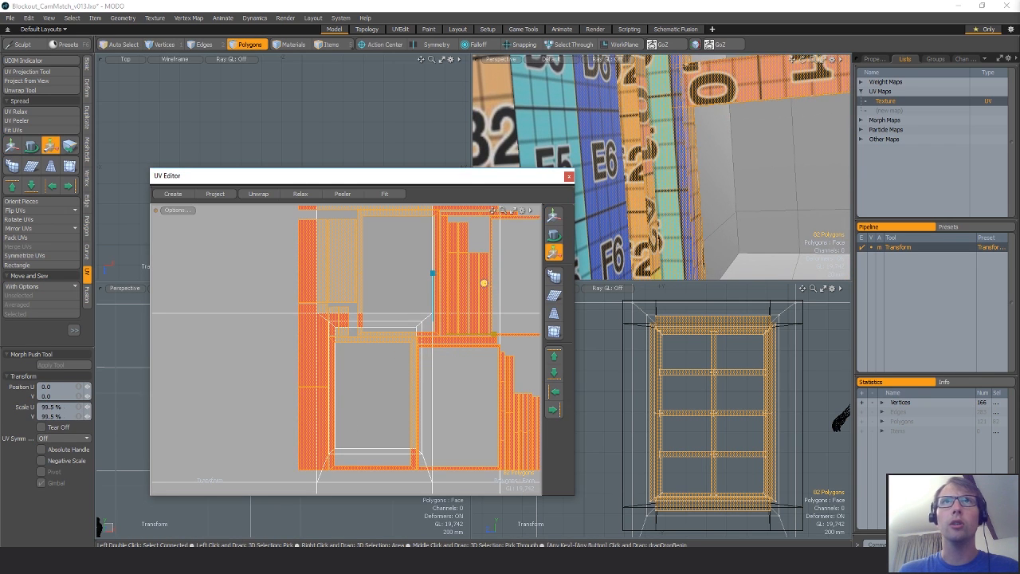
left_click_drag(490, 286, 484, 283)
key("w")
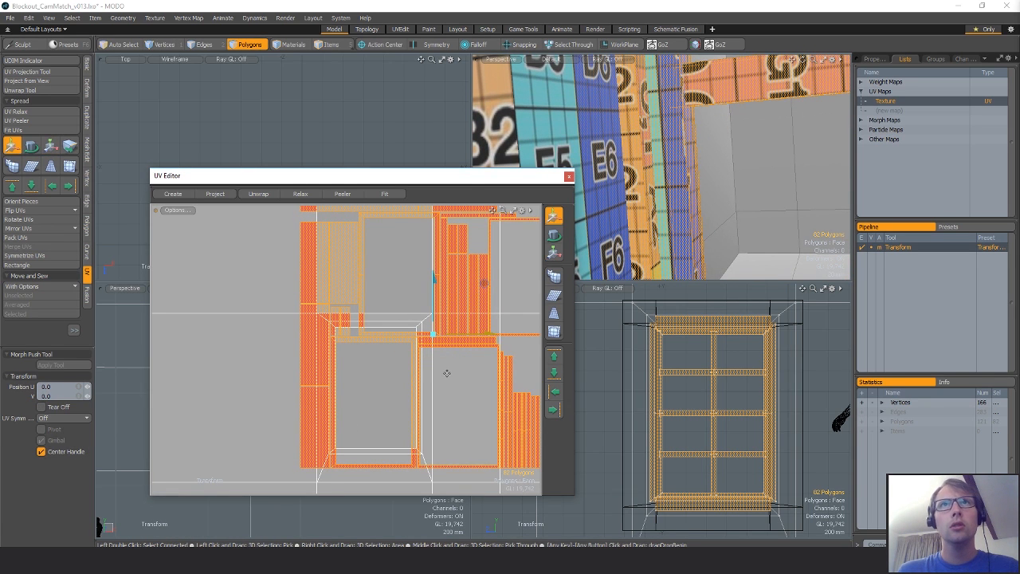
Fine-tune the scale of the window islands and move them by 0.09 in U and 0.08 in V.
key("r")
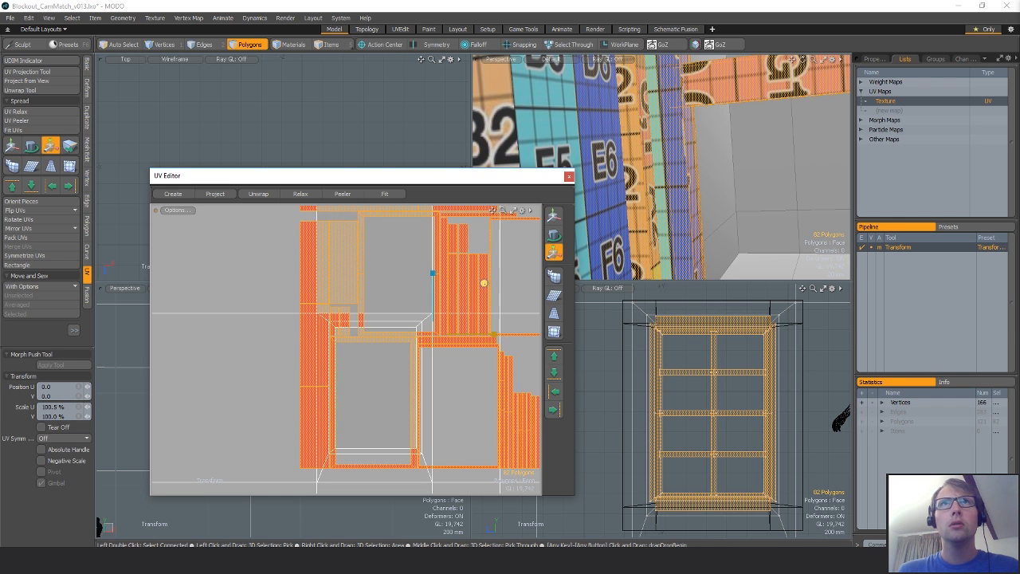
mouse_move(484, 284)
left_mouse_down()
mouse_move(524, 278)
mouse_move(481, 277)
left_mouse_up()
key("w")
key("r")
key("w")
left_click_drag(469, 336, 470, 339)
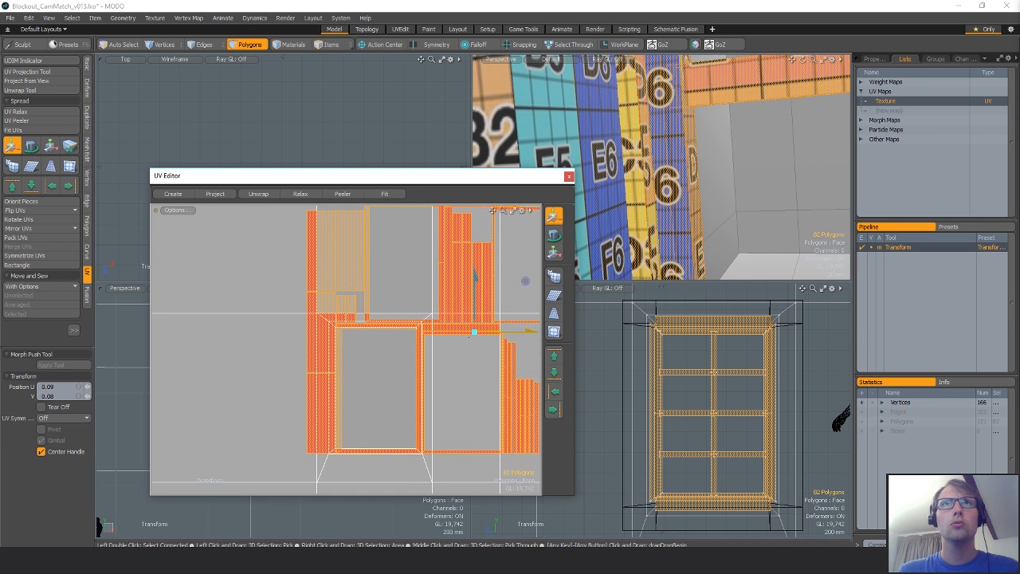
Scale the window islands further towards the wall's texel density and move them by 0.02 in U and 0.3 in V.
key("r")
mouse_move(487, 273)
left_mouse_down()
mouse_move(490, 292)
mouse_move(496, 261)
left_mouse_up()
key("w")
key("y")
key("w")
left_click_drag(480, 330, 481, 316)
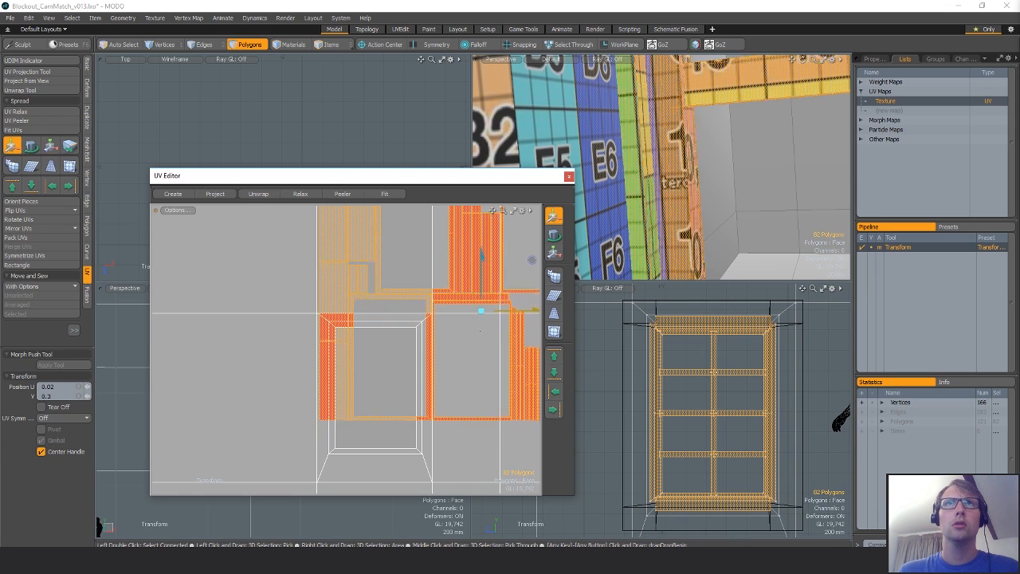
Adjust the window islands' scale once more and lower them in V to line their checker up with the wall's.
key("y")
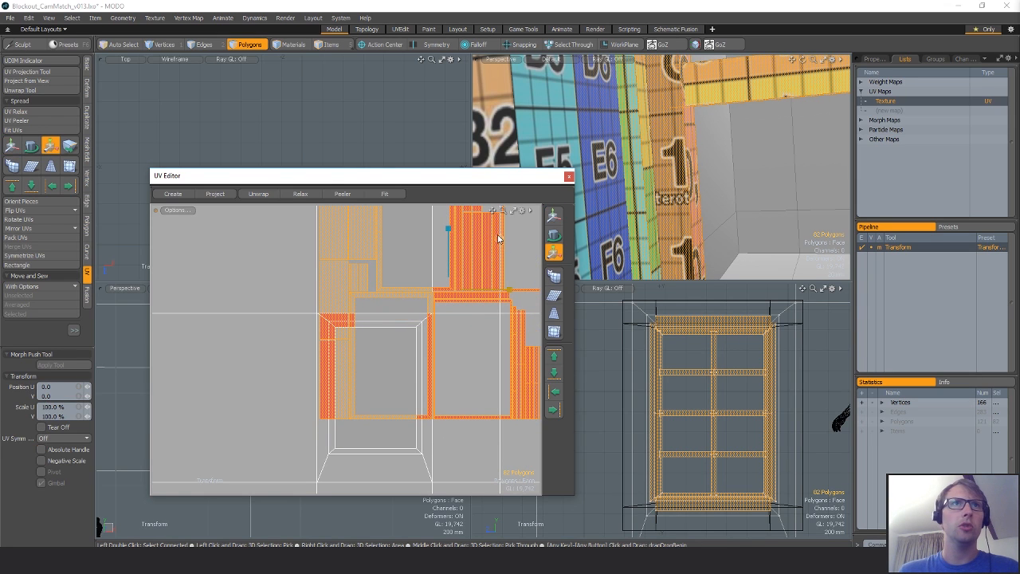
left_click_drag(486, 247, 496, 282)
key("w")
key("y")
key("w")
key("y")
key("w")
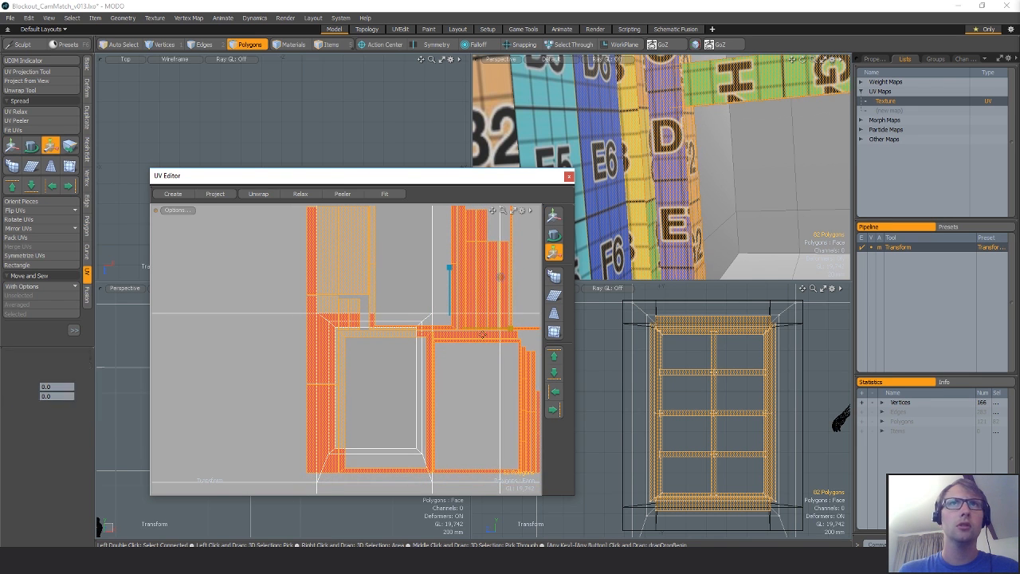
Move all window islands out of the wall's UV area to the free space right of its shells.
scroll(442, 377, "down", 5)
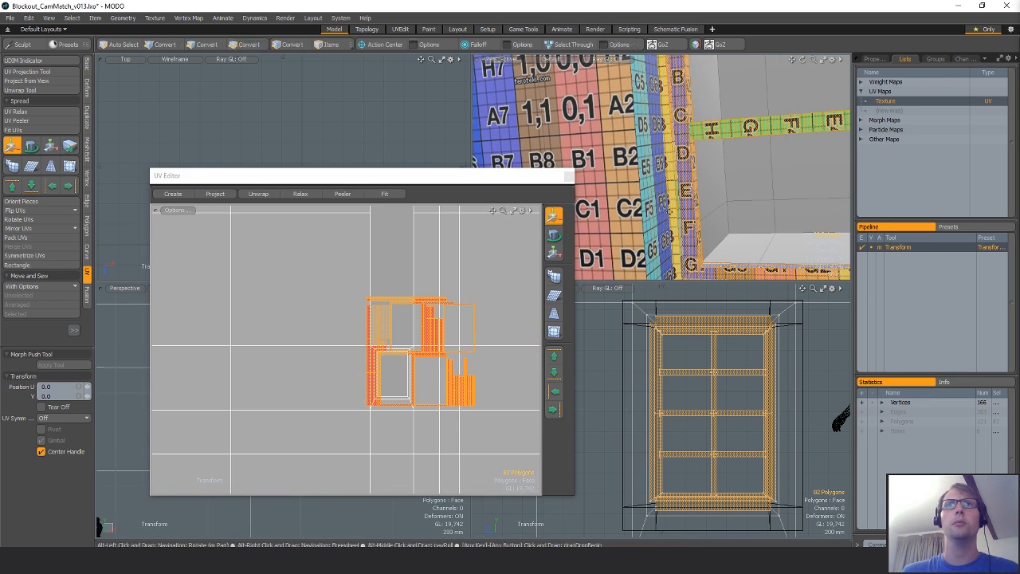
left_click_drag(411, 387, 300, 351, "ctrl+alt")
key("q")
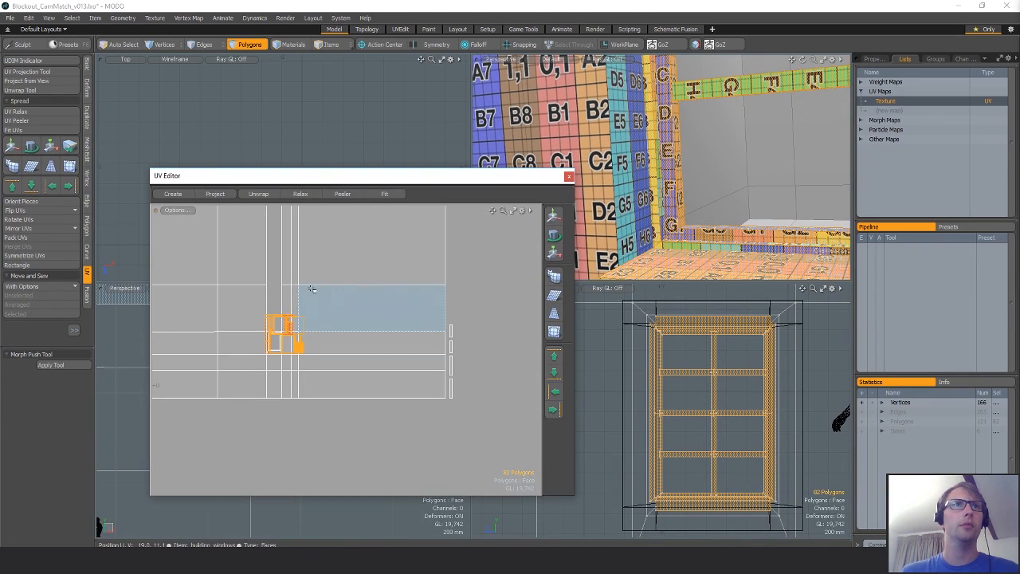
key("w")
left_click_drag(319, 313, 508, 325)
key("q")
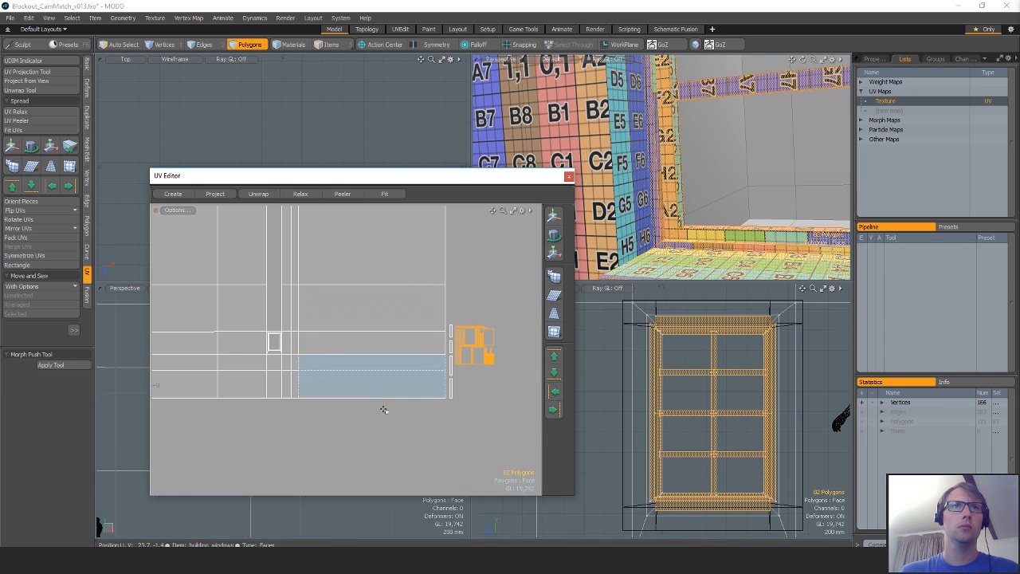
Deselect the window polygons and examine the UV layout and the checker density on window and wall.
left_click_drag(463, 361, 560, 362, "ctrl+alt")
mouse_move(495, 383)
left_mouse_down("alt+shift")
mouse_move(355, 354)
mouse_move(393, 376)
mouse_move(500, 399)
left_mouse_up("alt+shift")
left_click_drag(500, 398, 456, 388, "ctrl+alt")
scroll(470, 358, "down", 3)
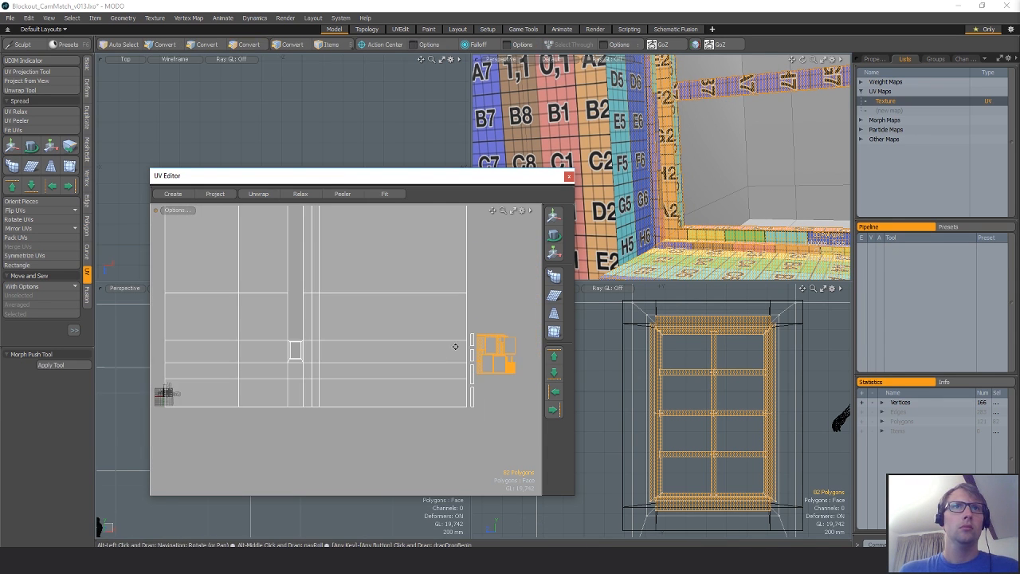
left_click_drag(457, 345, 440, 333, "alt+shift")
left_click(471, 286)
scroll(415, 303, "down", 3)
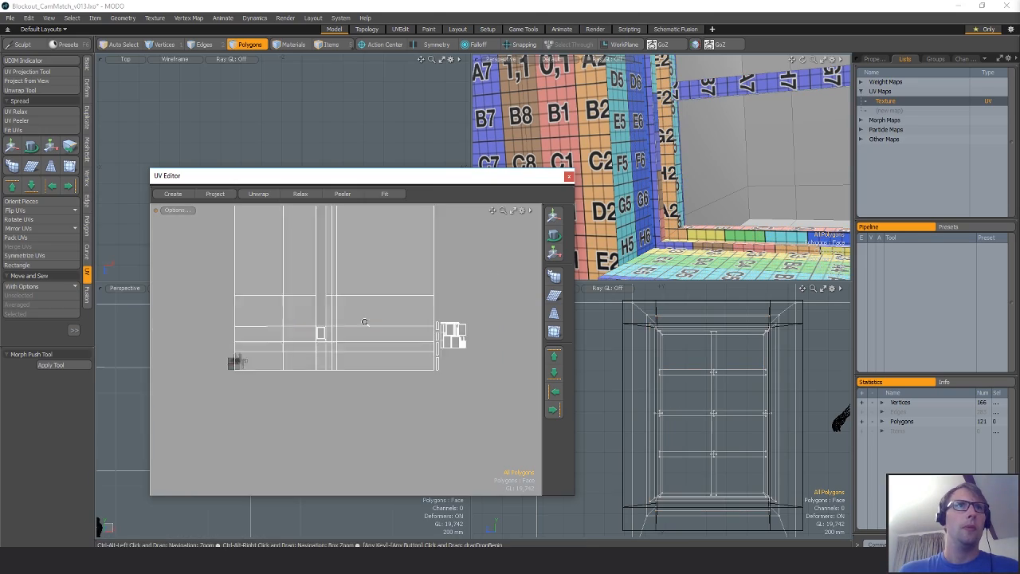
left_click_drag(375, 299, 444, 303, "alt")
scroll(666, 187, "down", 4)
mouse_move(657, 183)
left_mouse_down("alt")
mouse_move(680, 193)
mouse_move(648, 196)
left_mouse_up("alt")
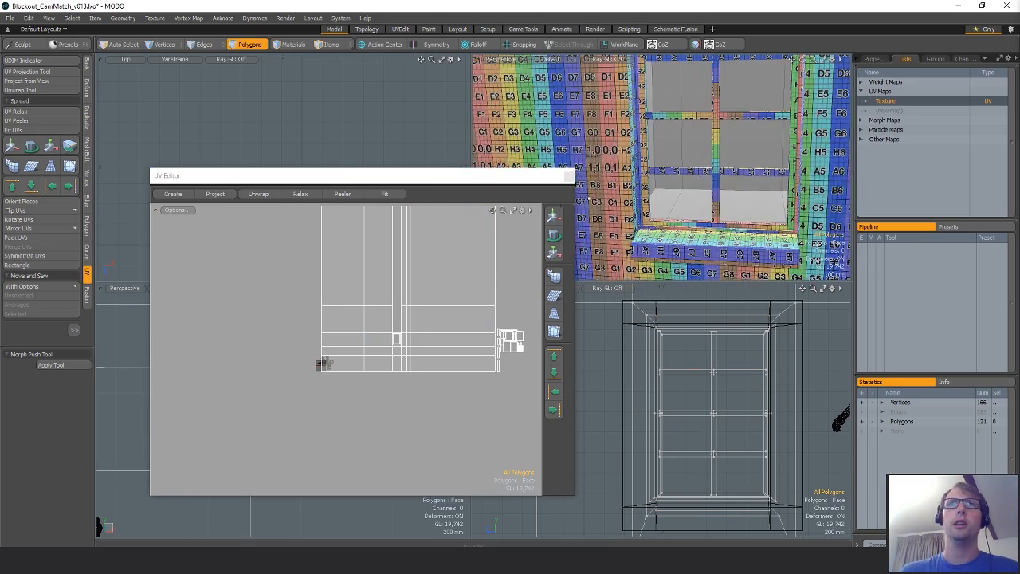
Select the complete window by inverting the wall selection, copy it into a new mesh and close the UV editor.
double_click(590, 192)
left_click(593, 192)
double_click(620, 194)
left_click_drag(788, 203, 742, 204, "alt")
scroll(712, 203, "down", 3)
key("[")
left_click(592, 232)
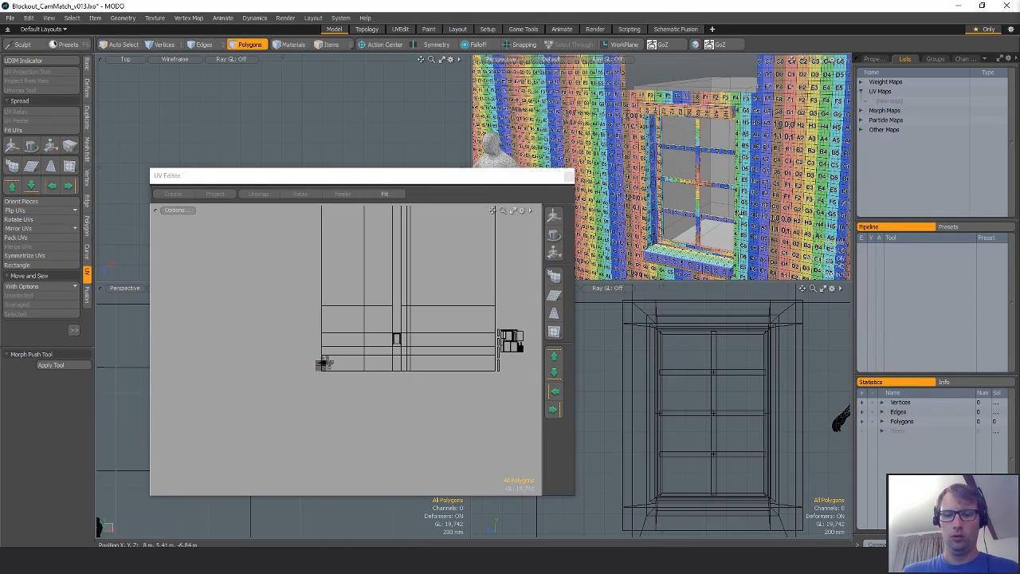
key("ctrl+z")
left_click(569, 176)
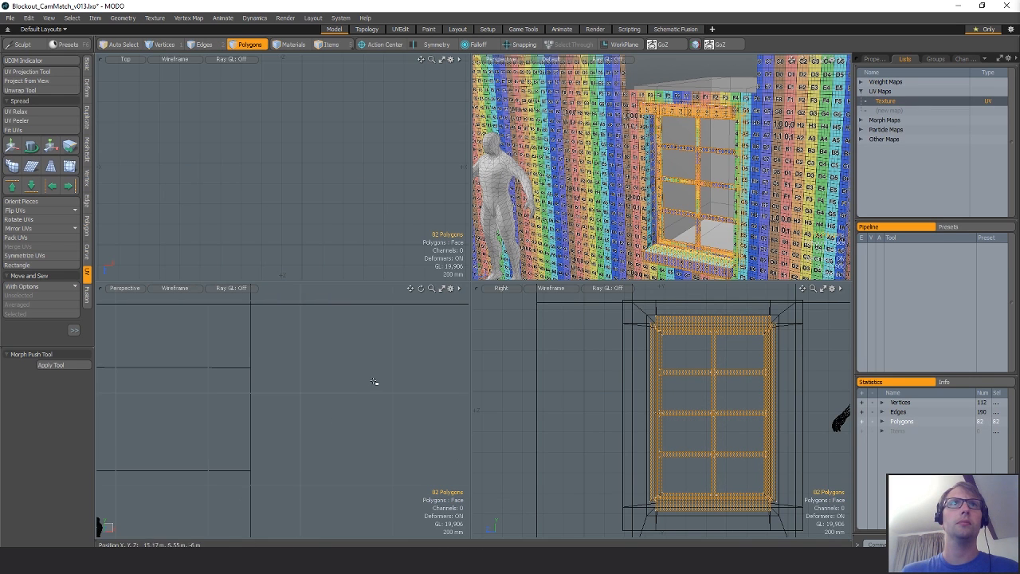
left_click_drag(389, 368, 389, 464, "alt+shift")
left_click_drag(389, 465, 257, 432, "ctrl+alt")
key("w")
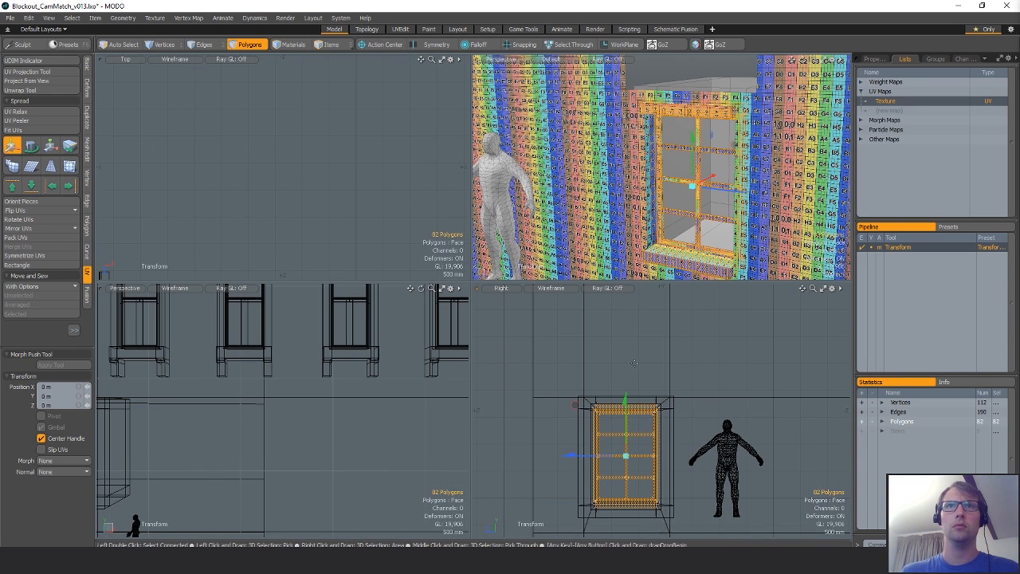
key("x")
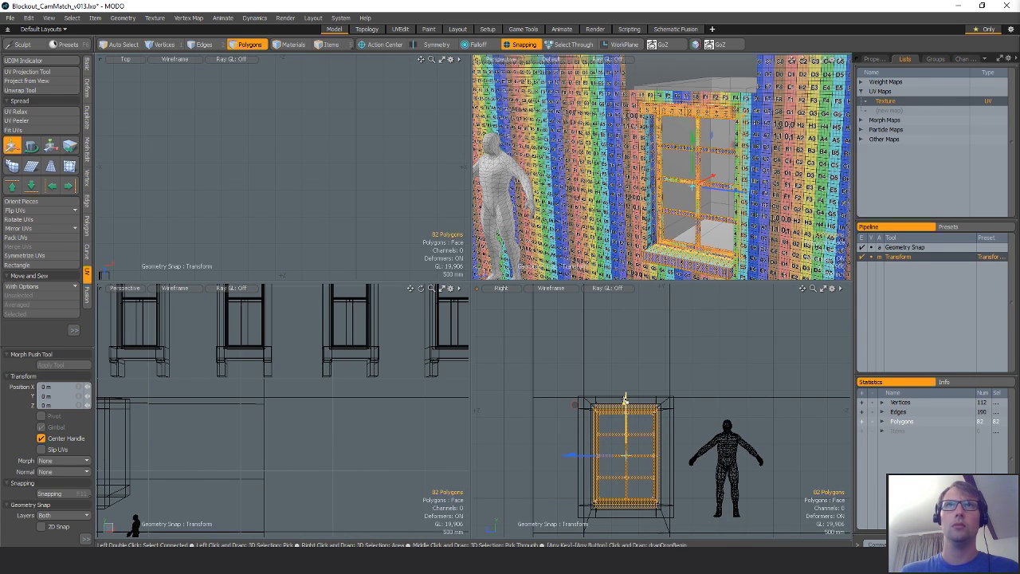
key("q")
mouse_move(719, 196)
left_mouse_down("alt")
mouse_move(742, 200)
mouse_move(730, 196)
left_mouse_up("alt")
key("1")
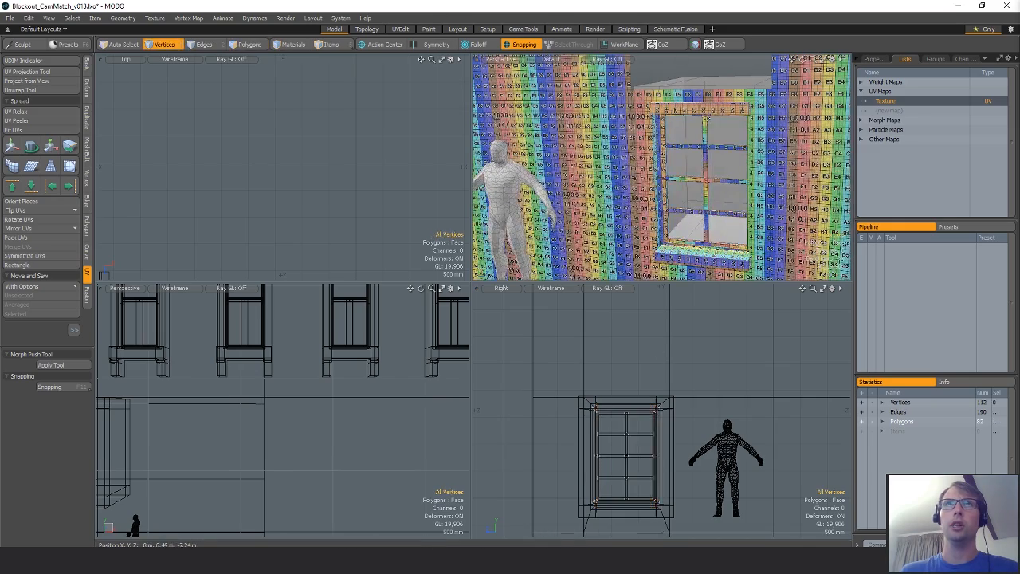
Activate the original building windows mesh and try selecting the wall polygons around the window opening.
key("space")
key("space")
key("5")
left_click(642, 101, "shift")
key("3")
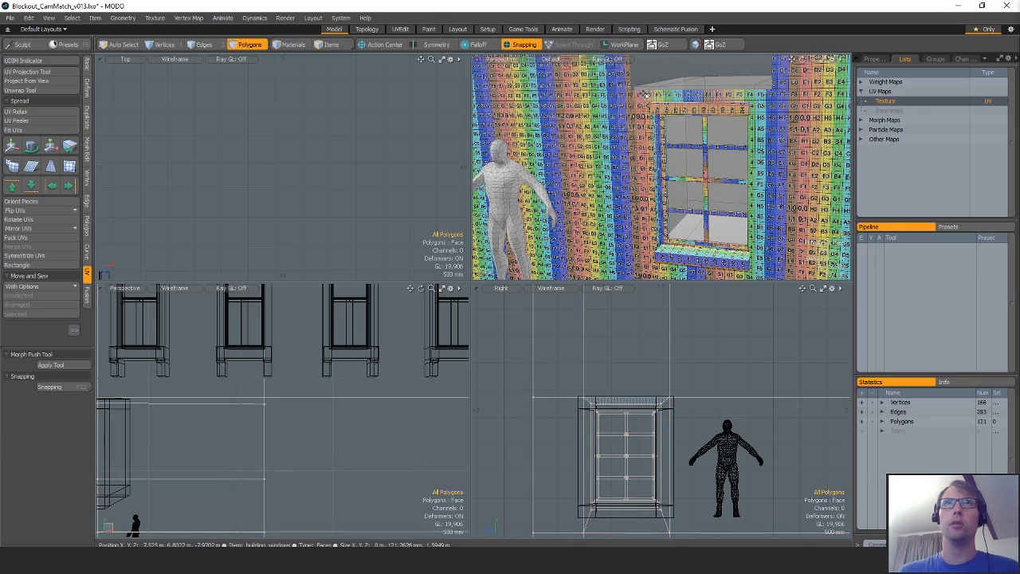
left_click_drag(645, 95, 641, 110)
left_click(759, 188, "shift")
left_click_drag(756, 190, 778, 185, "alt")
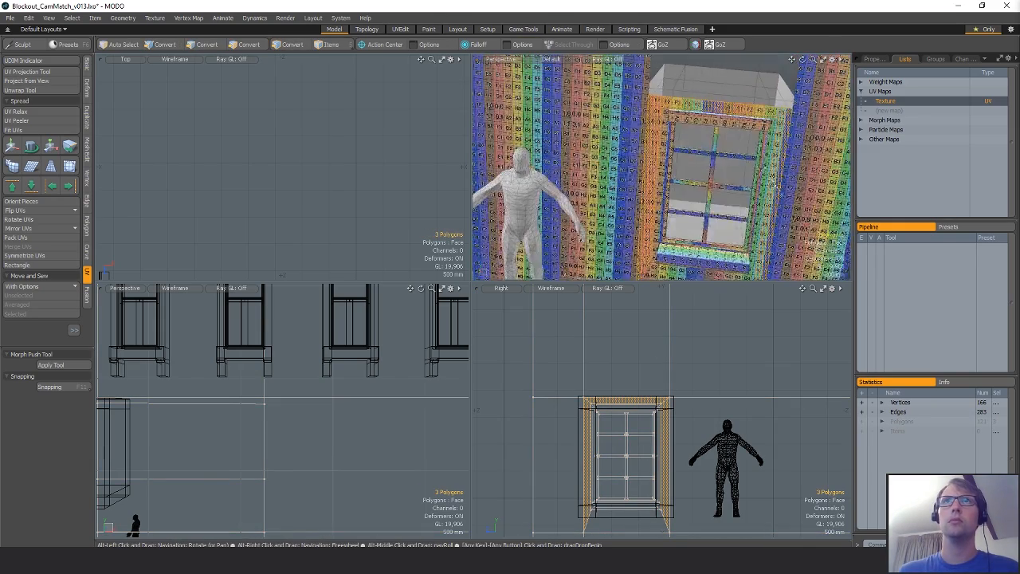
scroll(755, 123, "up", 4)
mouse_move(763, 126)
left_mouse_down("alt")
mouse_move(736, 133)
mouse_move(759, 141)
left_mouse_up("alt")
left_click(737, 155, "ctrl")
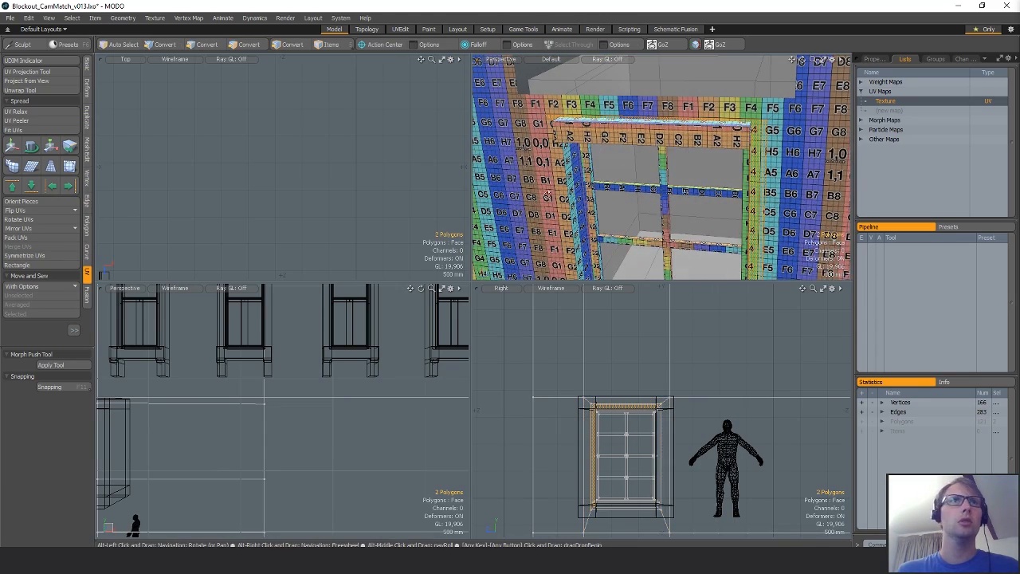
Select all connected wall polygons and hide everything that is not selected.
left_click(640, 109)
key("bracketright")
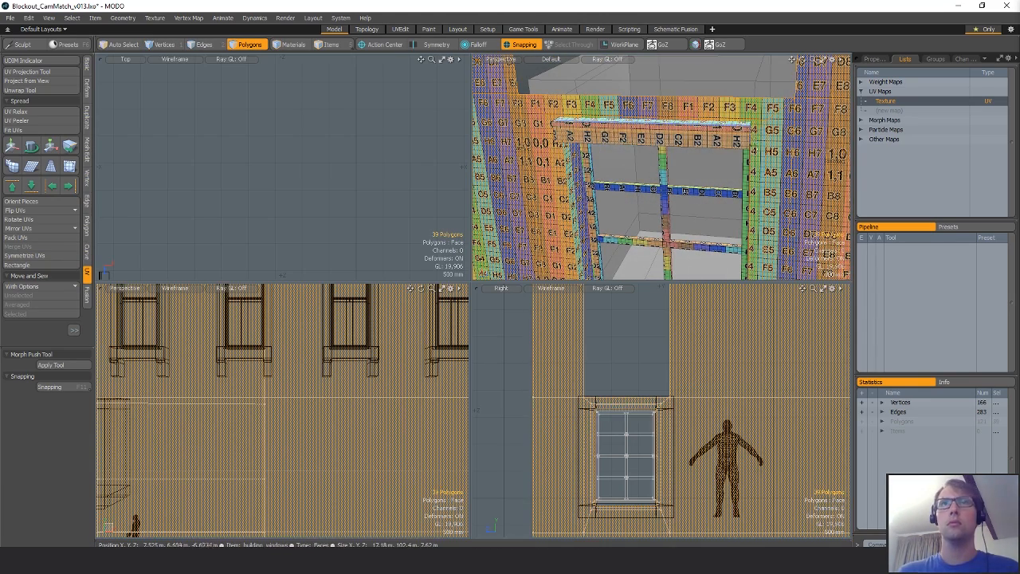
key("shift+h")
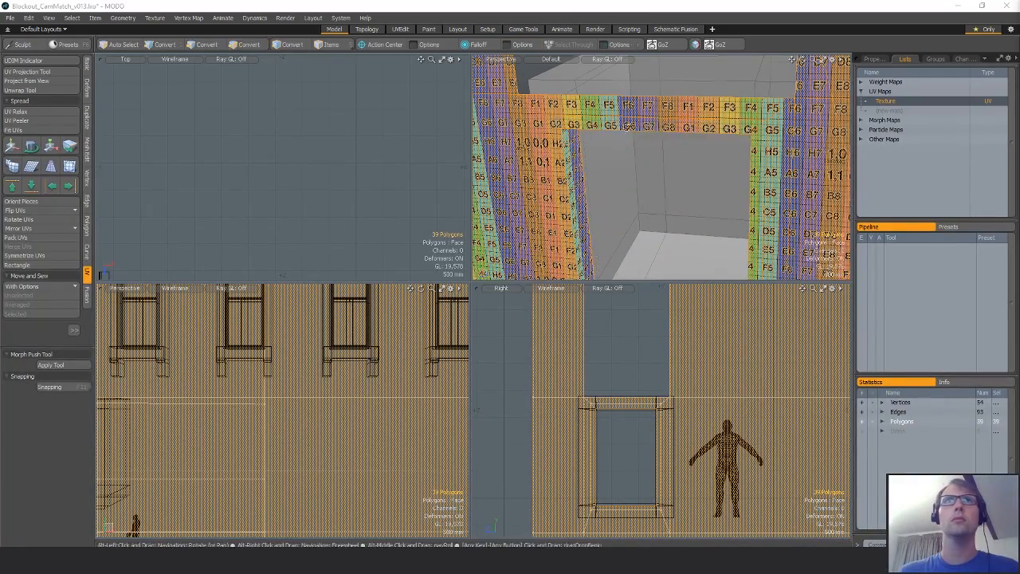
Select the full loop of thin polygons lining the window opening.
left_click_drag(640, 120, 651, 146, "alt")
left_click(580, 150)
left_click(611, 126, "shift")
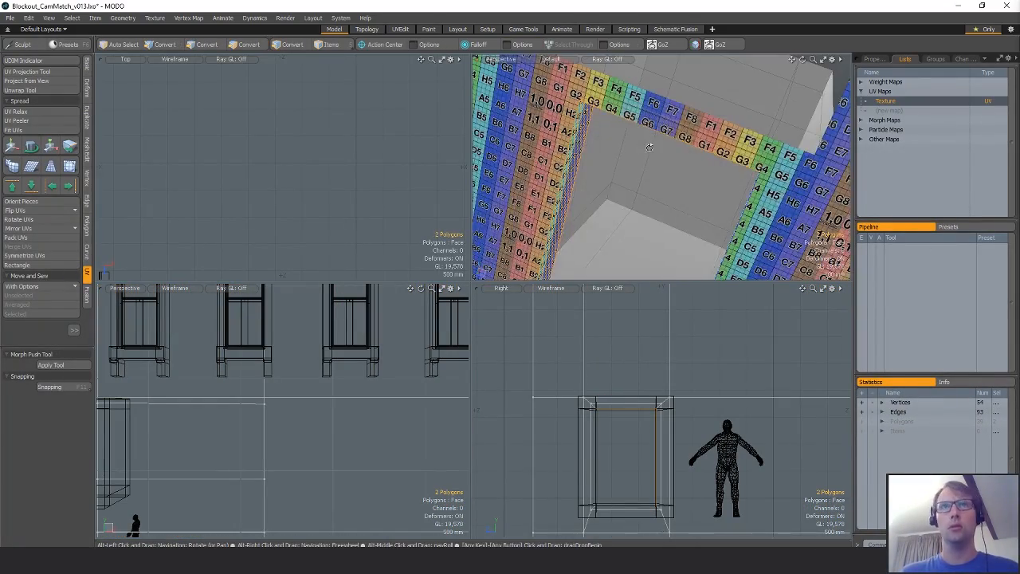
key("l")
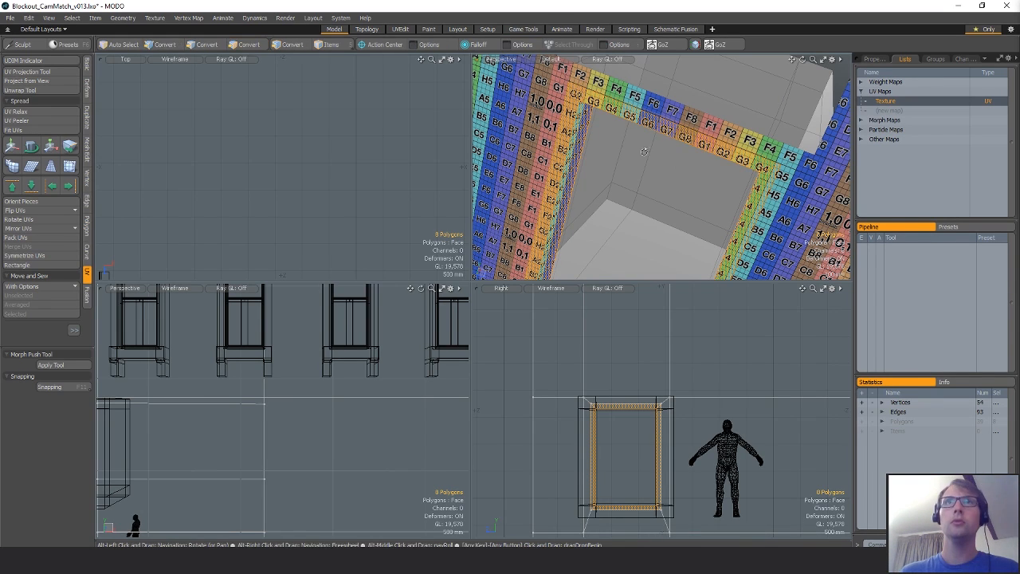
Add the surround polygons above, on both sides of and below the window opening to the selection.
left_click_drag(651, 136, 705, 138, "alt")
scroll(705, 137, "down", 2)
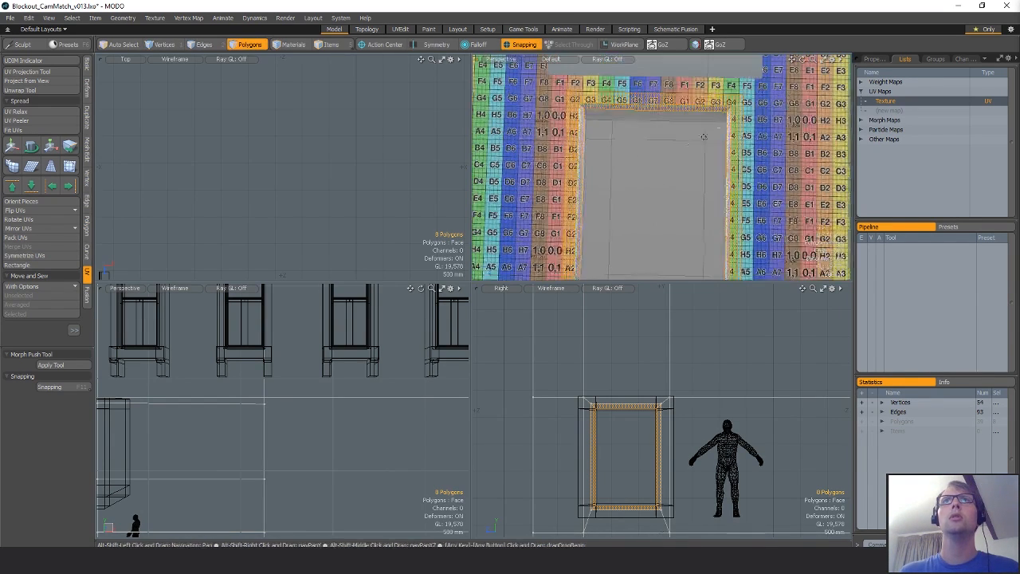
left_click_drag(732, 91, 747, 98, "shift")
left_click(566, 103, "shift")
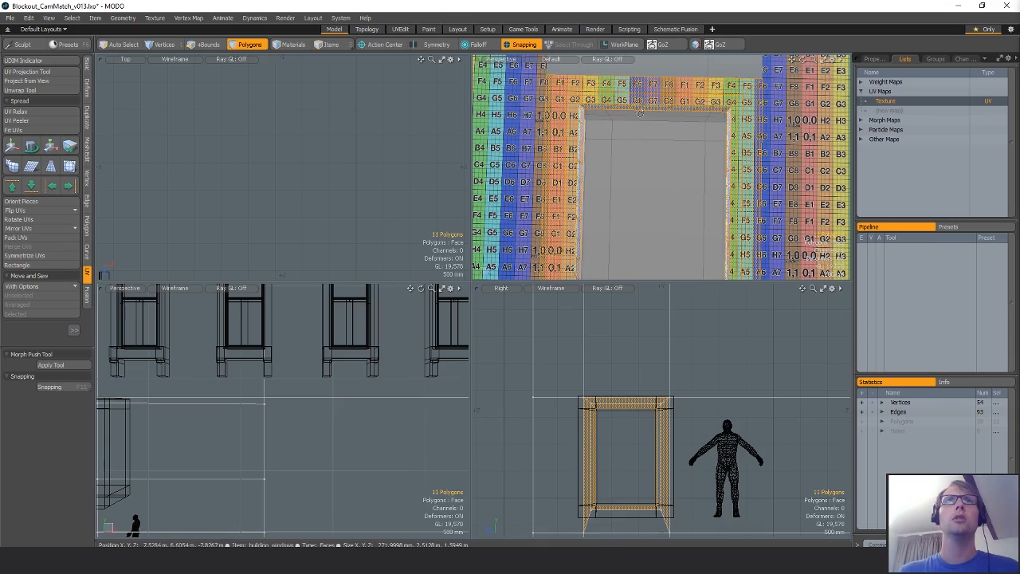
left_click_drag(640, 113, 652, 27, "alt")
left_click(622, 249, "shift")
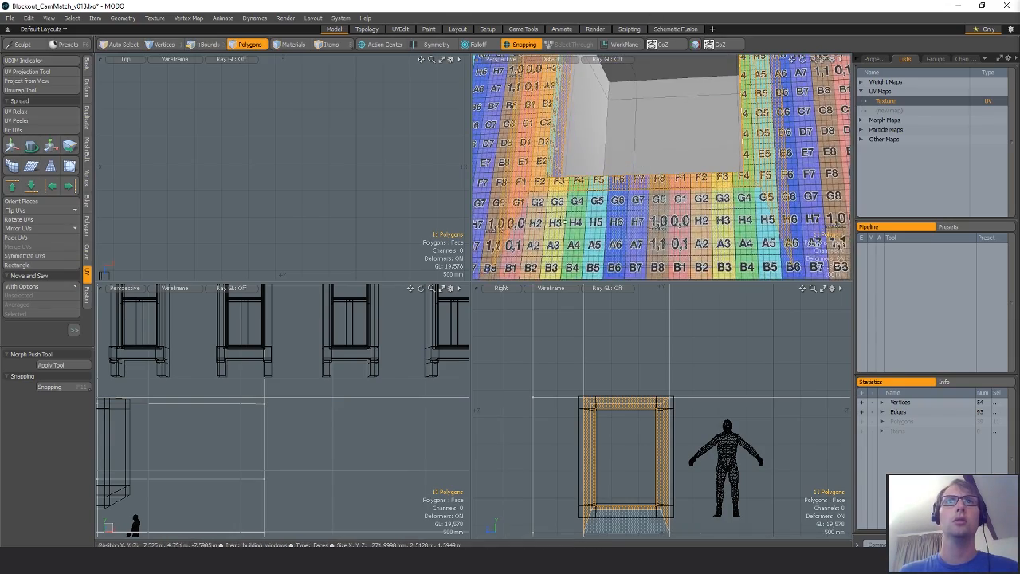
scroll(694, 196, "down", 3)
left_click_drag(662, 159, 731, 189, "alt")
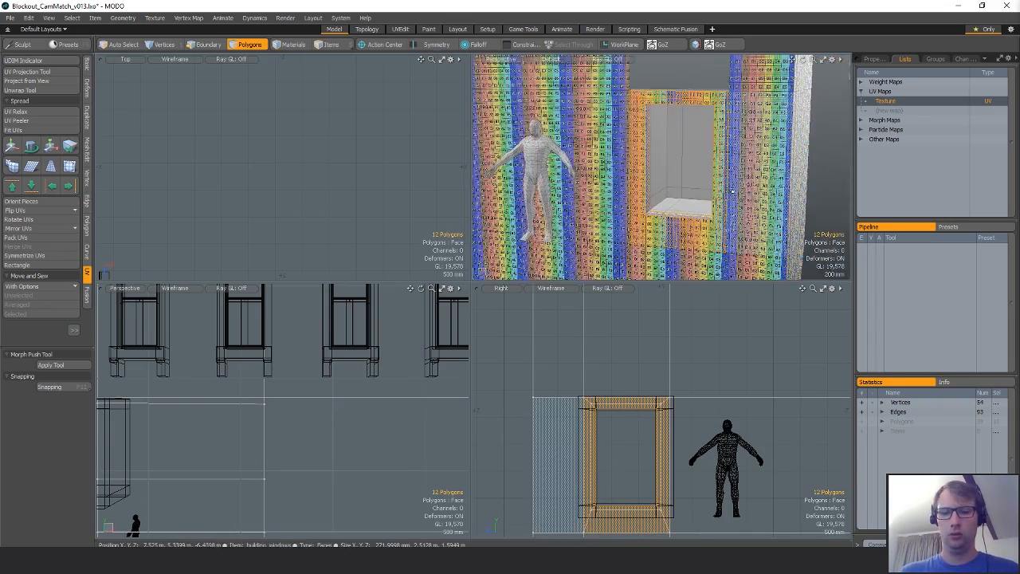
Paste the selected surround polygons into the new window mesh, check its full selection and deselect it.
key("x")
key("ctrl+v")
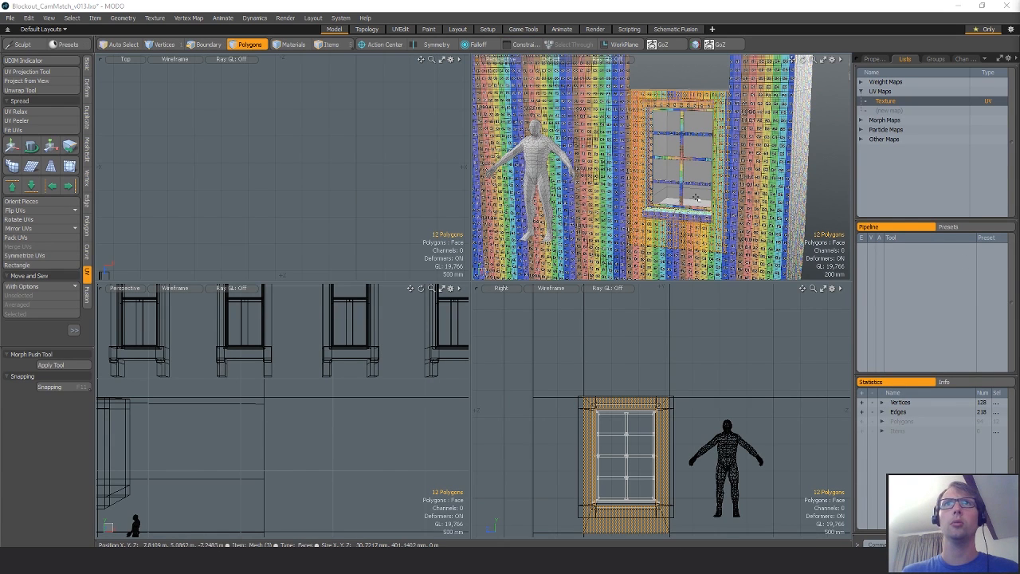
left_click(819, 339)
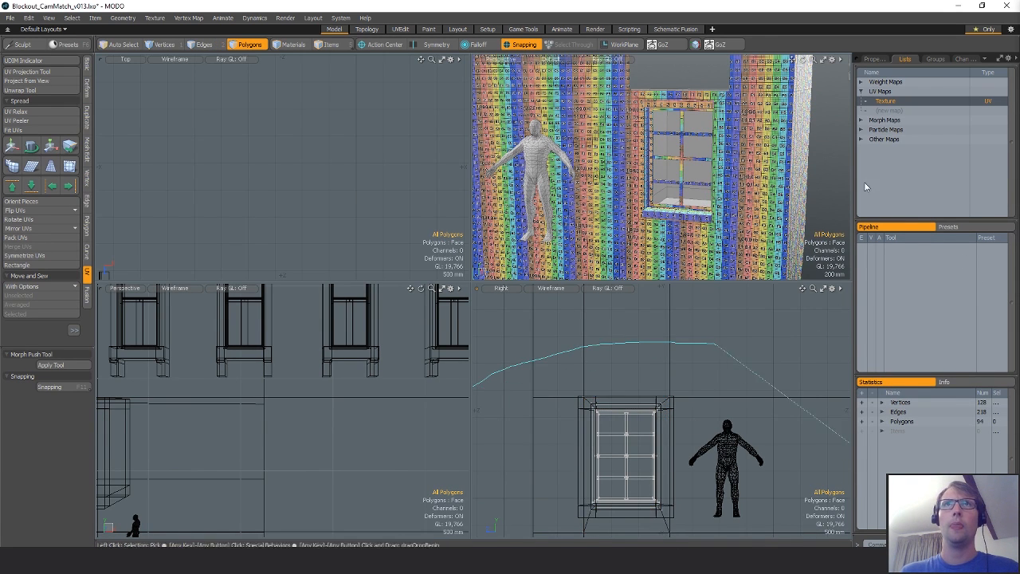
right_click_drag(867, 187, 853, 185)
mouse_move(757, 182)
left_mouse_down("alt")
mouse_move(730, 177)
mouse_move(767, 186)
left_mouse_up("alt")
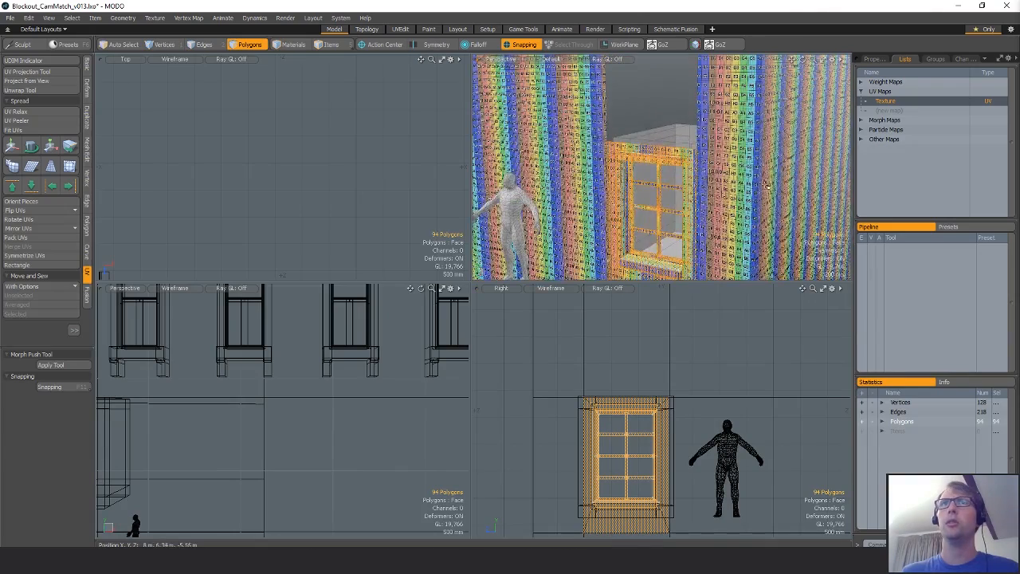
left_click(735, 365)
Select the interior box's connected polygons and create their UVs with an Atlas projection.
double_click(676, 132)
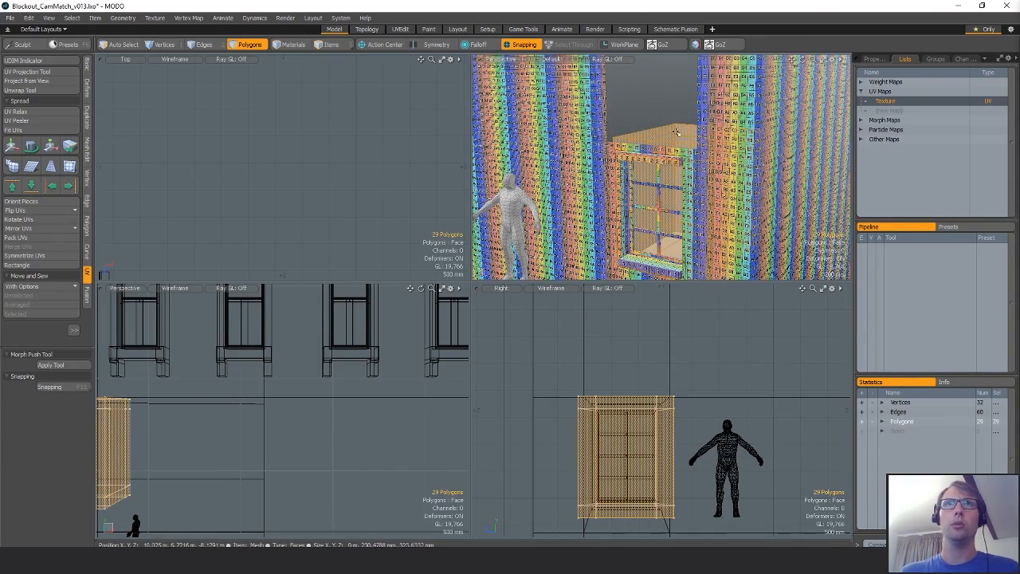
double_click(901, 102)
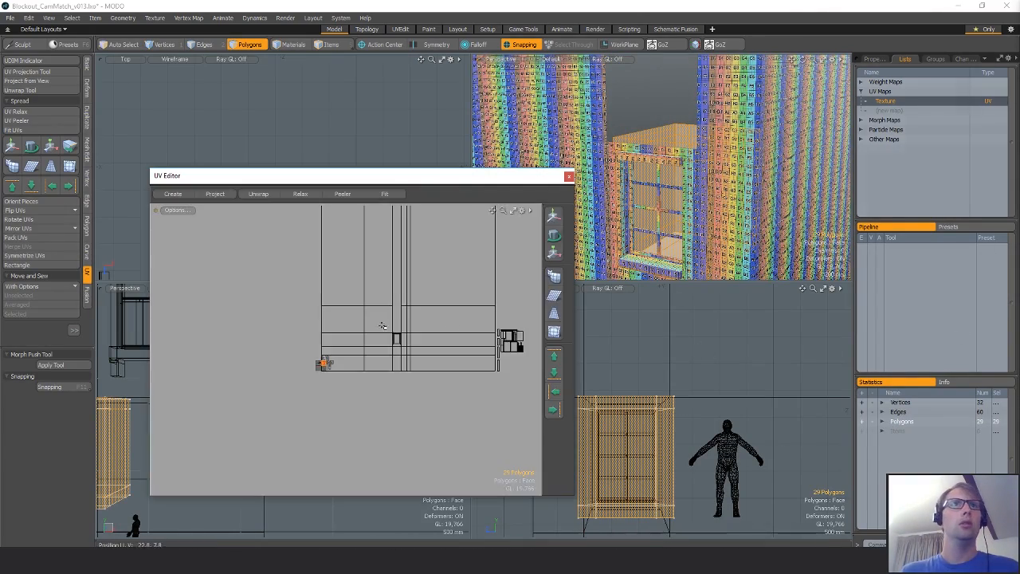
mouse_move(374, 331)
left_mouse_down("alt")
mouse_move(356, 337)
mouse_move(389, 330)
left_mouse_up("alt")
scroll(351, 327, "up", 8)
left_click(42, 72)
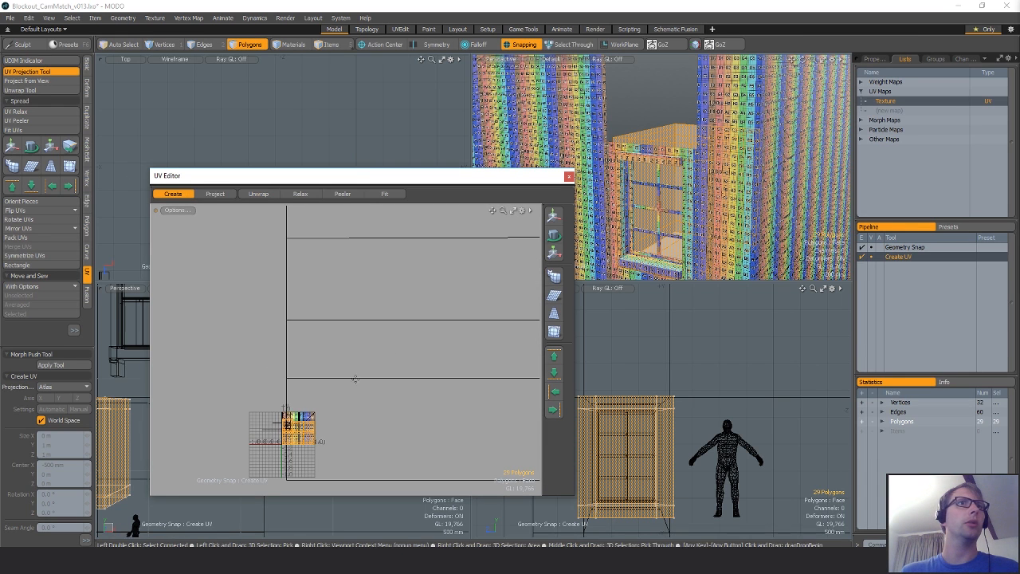
key("shift+a")
scroll(375, 363, "down", 3)
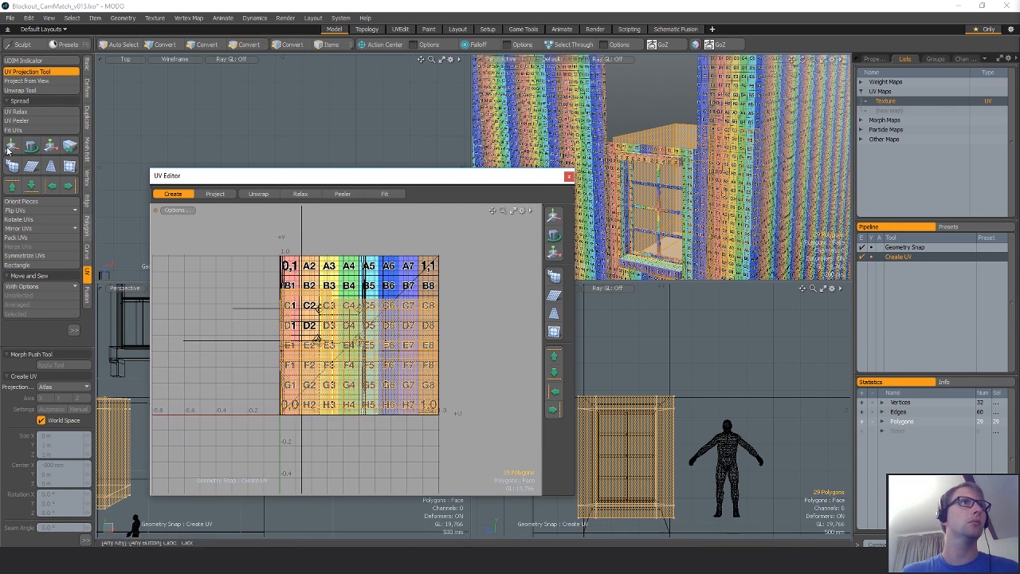
Relax the interior box's UVs in Adaptive mode and save the scene as Blockout_CamMatch_v014.lxo.
left_click(26, 111)
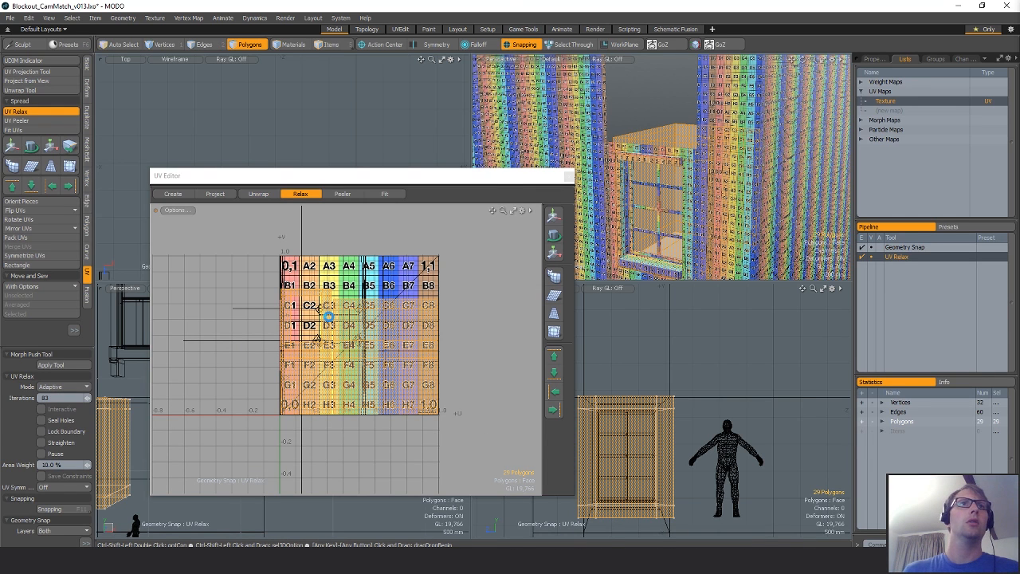
key("ctrl+shift+s")
key("Right")
key("BackSpace")
key("Escape")
key("Escape")
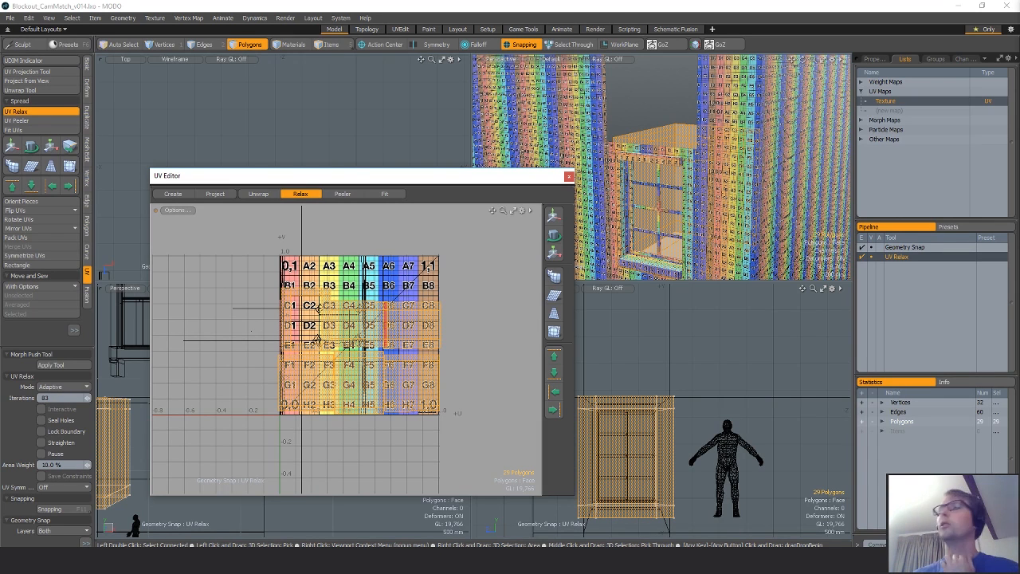
left_click(251, 332)
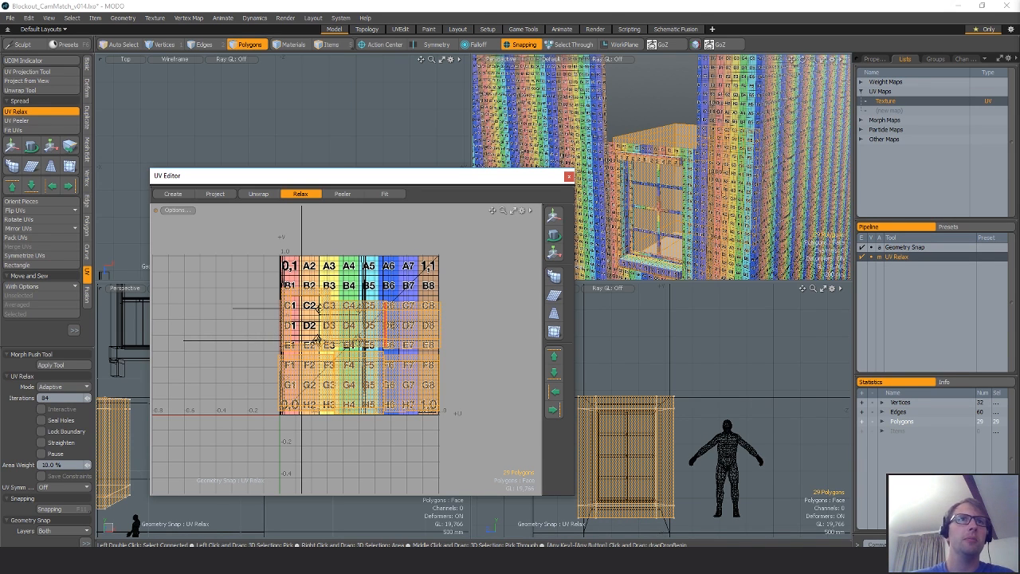
Move the interior box's UV islands out of the 0-1 tile into the empty space beside it.
left_click_drag(425, 343, 385, 349, "alt")
scroll(385, 348, "down", 2)
key("w")
left_click_drag(376, 310, 320, 315)
left_click_drag(458, 352, 398, 358)
key("q")
Rotate the middle and right islands of the upper UV row a quarter turn and keep them clear of their neighbours.
scroll(414, 335, "up", 5)
double_click(380, 331)
key("e")
key("w")
key("q")
double_click(438, 305)
key("e")
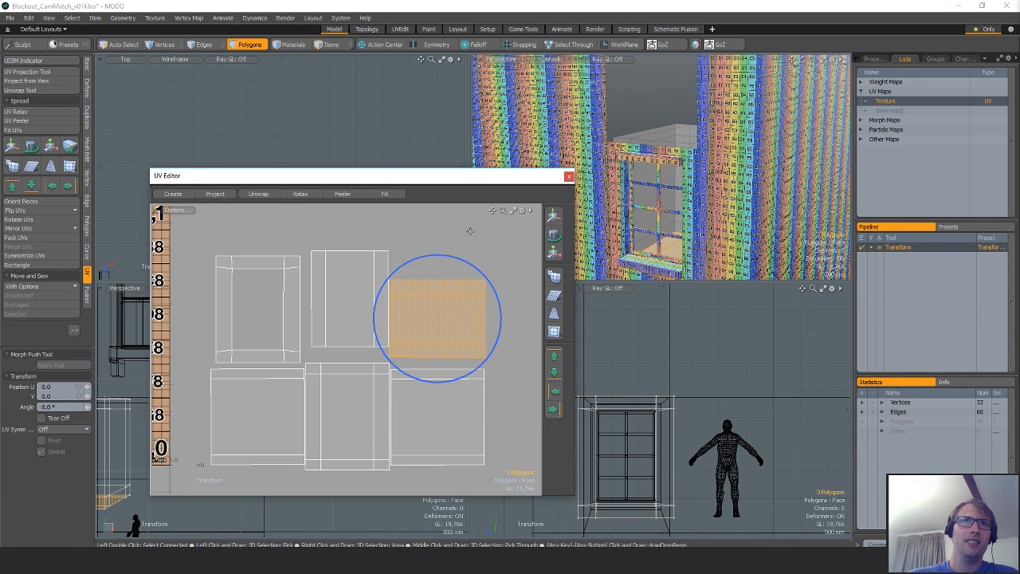
left_click_drag(451, 257, 472, 371, "ctrl")
key("w")
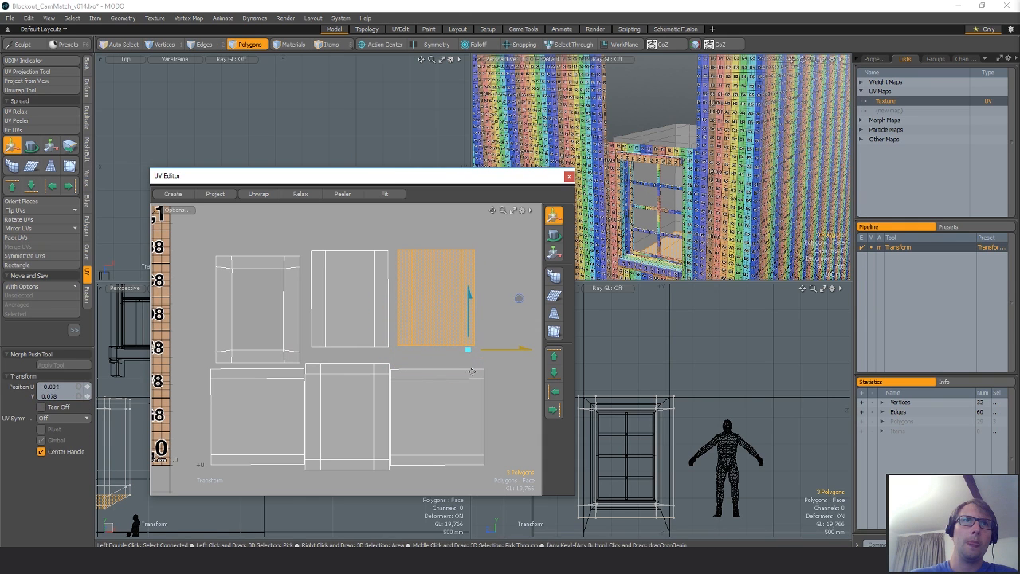
Rotate the two outer islands of the lower UV row 90° and shift them clear of the middle island.
key("q")
double_click(446, 408)
key("e")
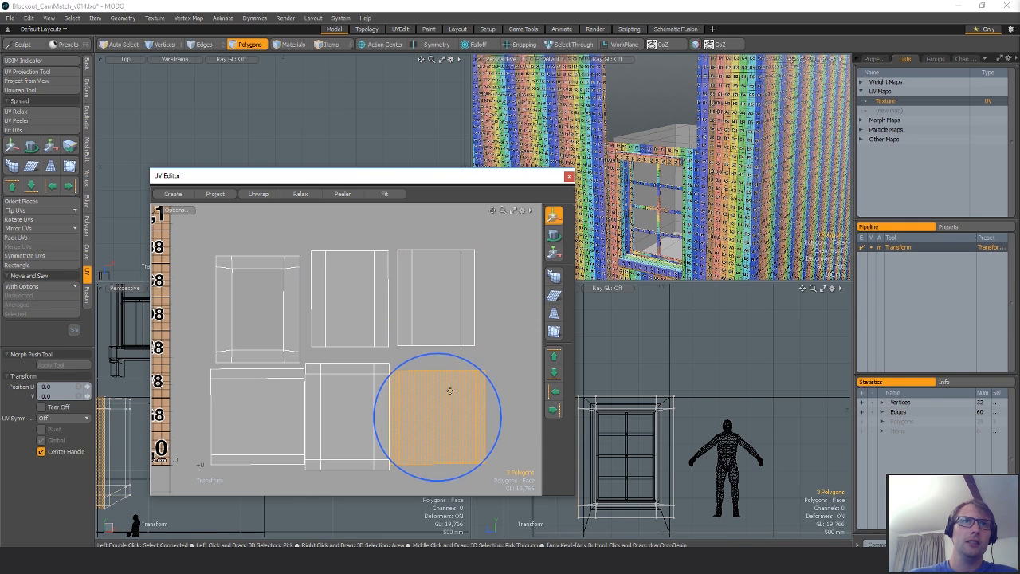
key("q")
double_click(283, 401)
key("e")
left_click_drag(291, 365, 309, 401, "ctrl")
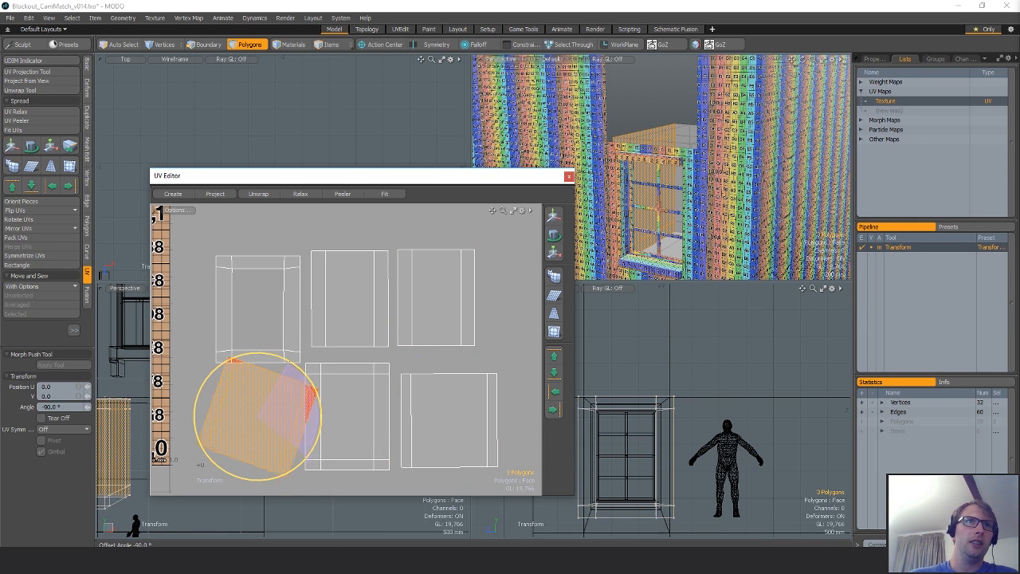
left_click_drag(311, 446, 313, 446, "ctrl")
key("w")
left_click_drag(344, 385, 340, 387)
key("q")
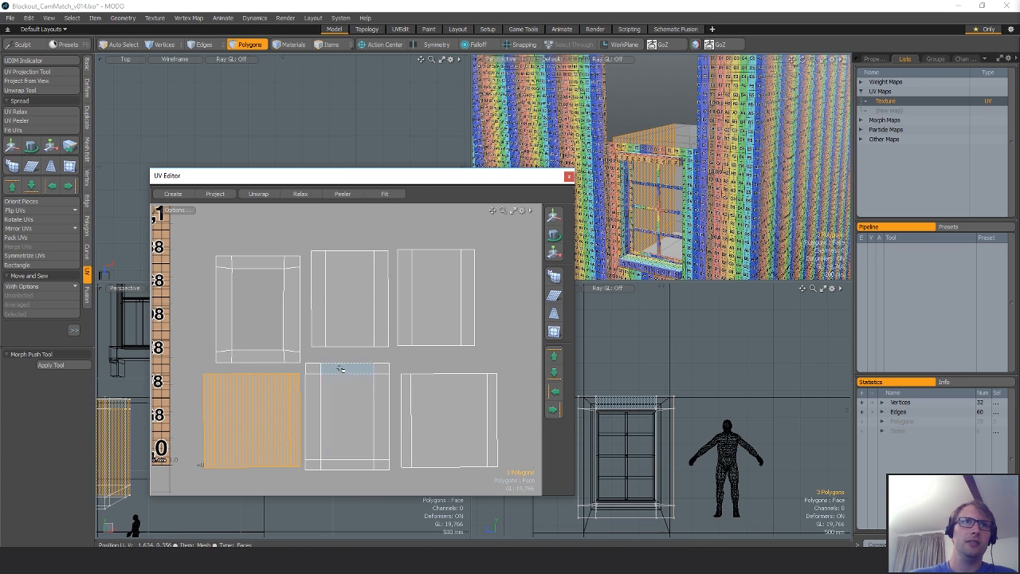
double_click(341, 369)
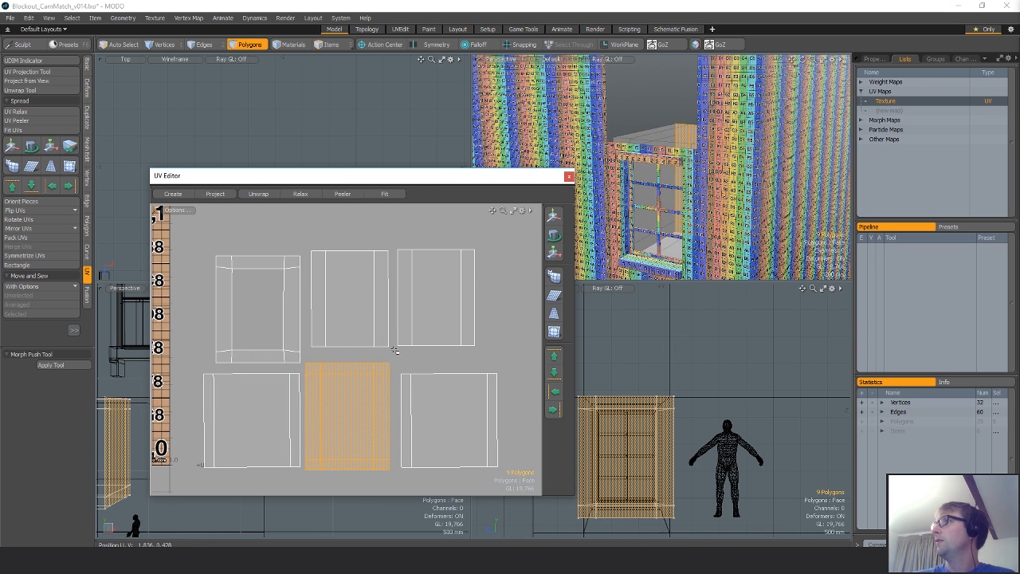
left_click_drag(392, 348, 434, 313, "alt")
key("space")
key("space")
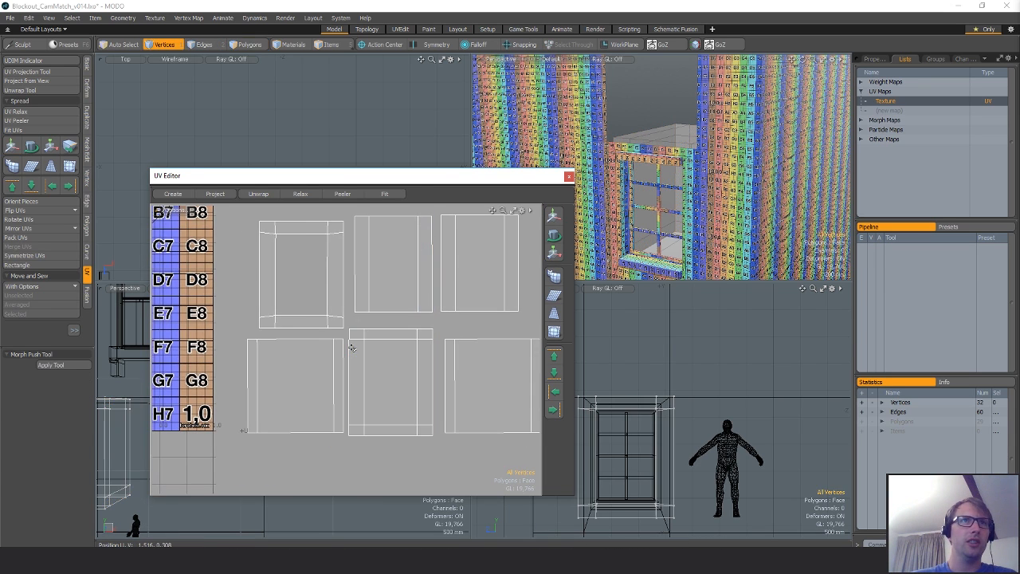
left_click(351, 346)
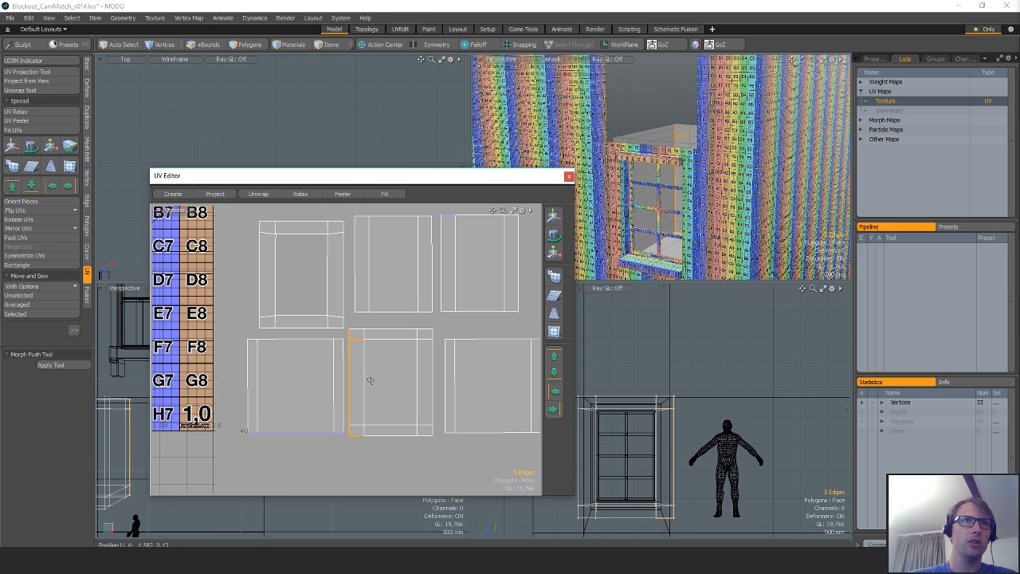
left_click_drag(369, 380, 365, 457, "ctrl")
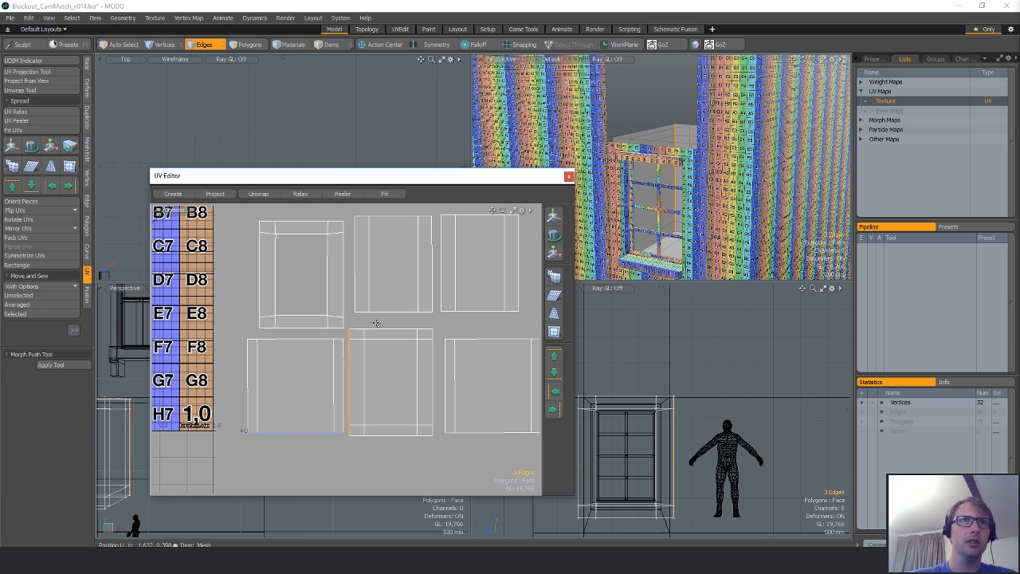
Select all six interior box UV islands and apply Orient Pieces with the Vertical direction.
key("space")
mouse_move(381, 274)
left_mouse_down()
mouse_move(449, 268)
mouse_move(455, 340)
left_mouse_up()
double_click(455, 340, "shift")
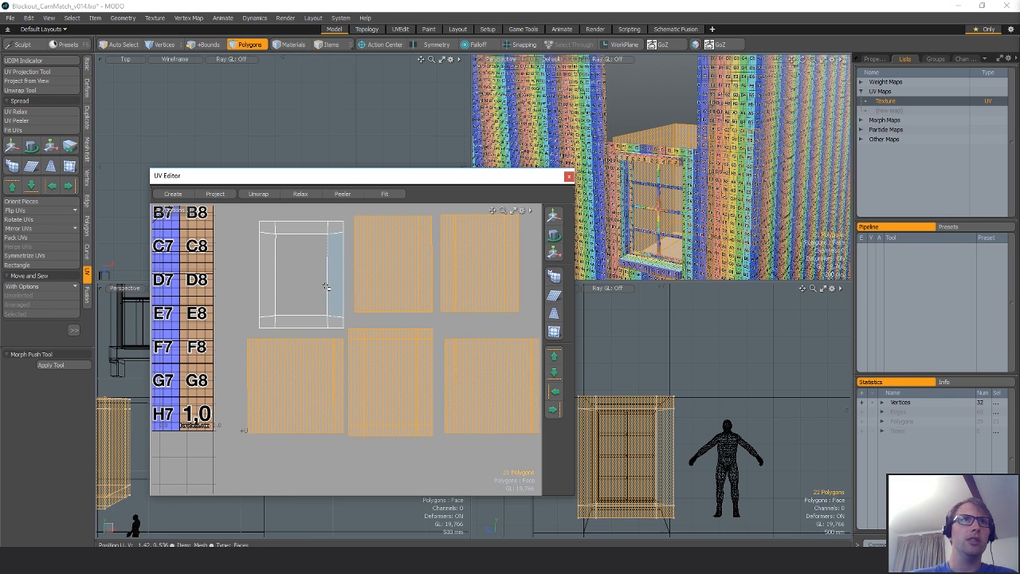
double_click(329, 284, "shift")
left_click(36, 201)
left_click(952, 387)
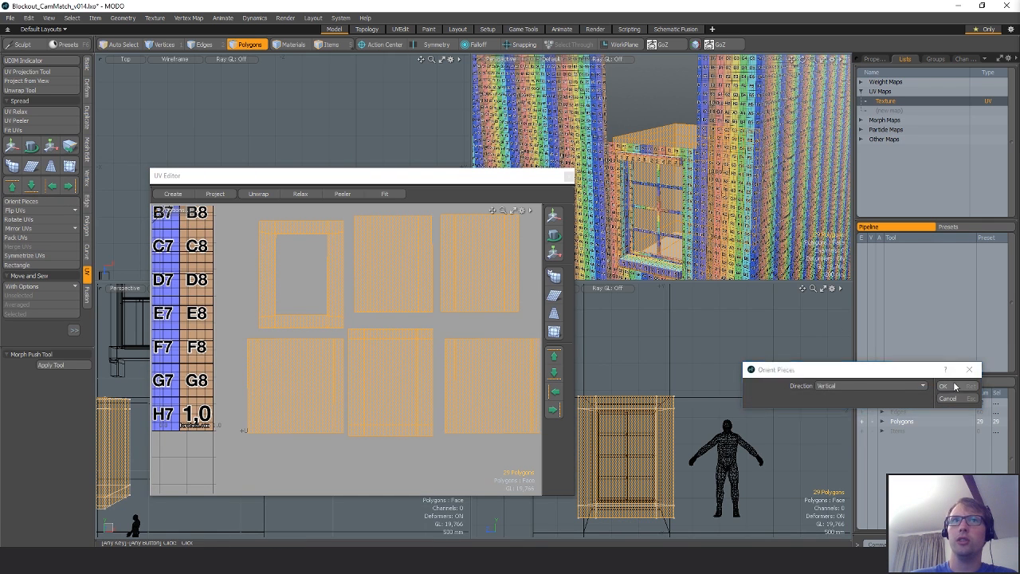
Deselect the islands and examine the interior box's checker size and UV scale against the window and wall.
left_click_drag(465, 318, 370, 356, "alt")
scroll(426, 323, "down", 2)
left_click(428, 323)
scroll(453, 315, "down", 6)
scroll(684, 170, "up", 3)
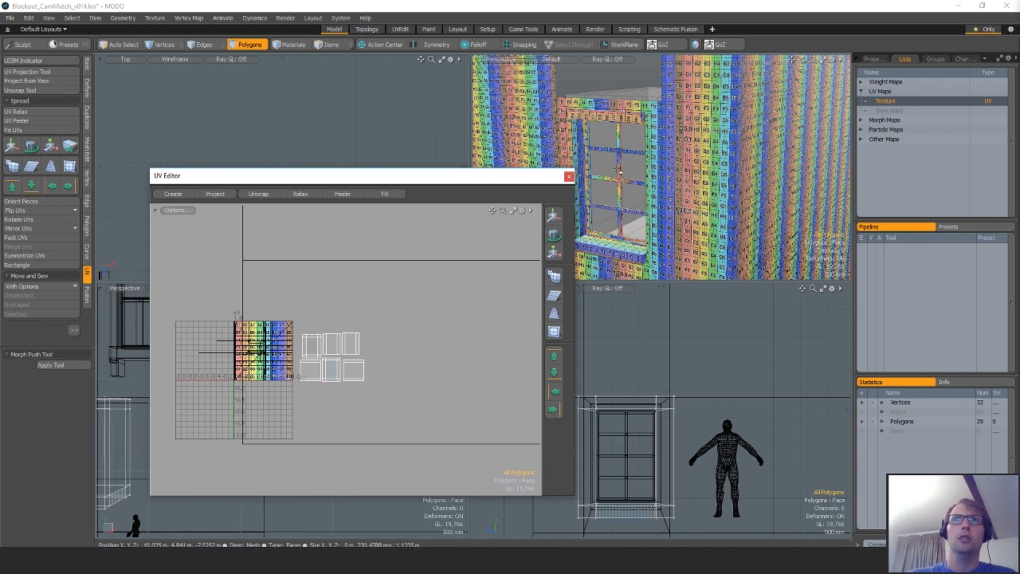
left_click_drag(665, 173, 707, 176, "alt")
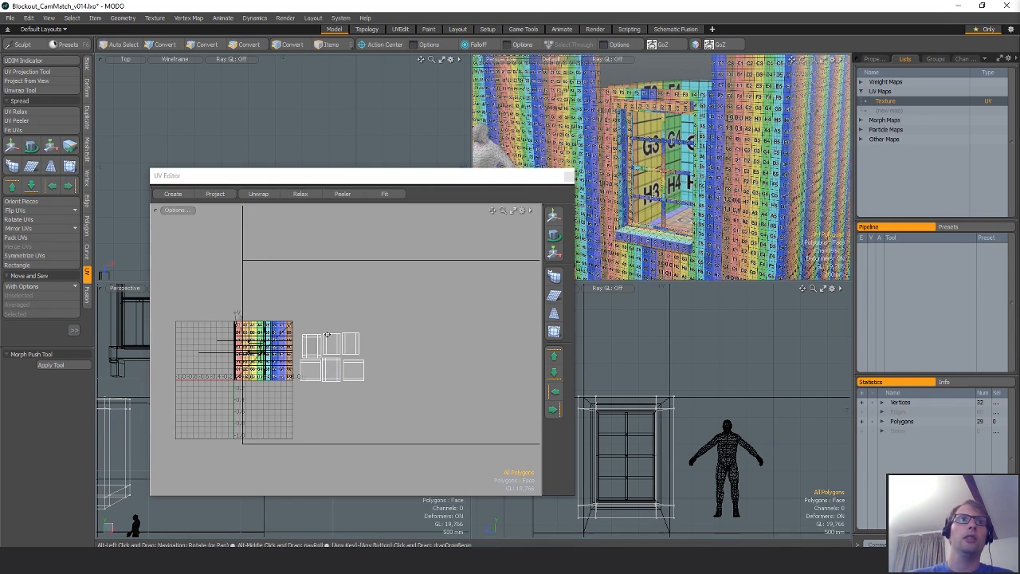
scroll(313, 365, "up", 4)
key("y")
scroll(419, 317, "down", 6)
key("space")
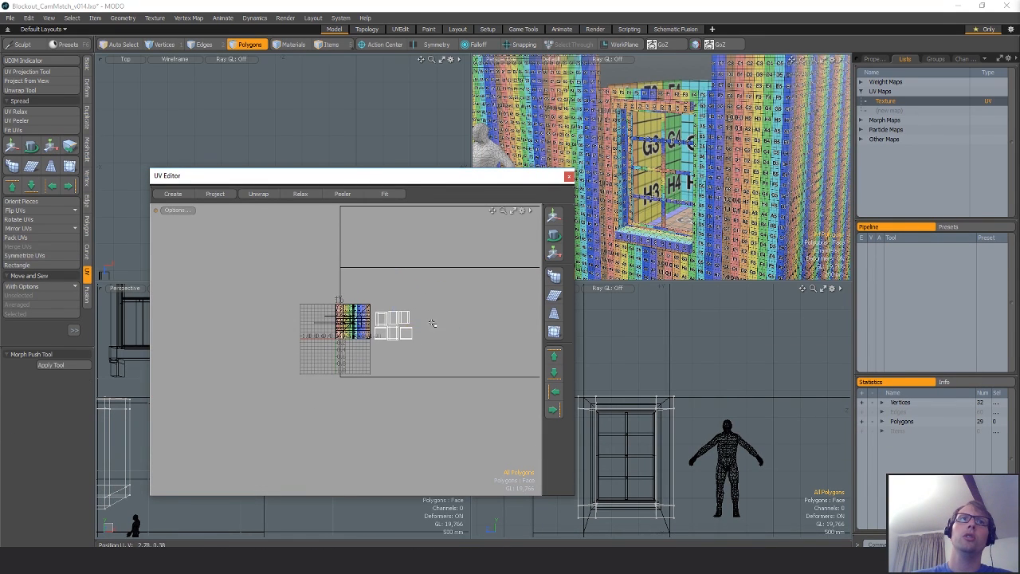
left_click_drag(432, 323, 304, 380, "alt")
scroll(390, 365, "down", 5)
left_click_drag(372, 359, 292, 365, "alt")
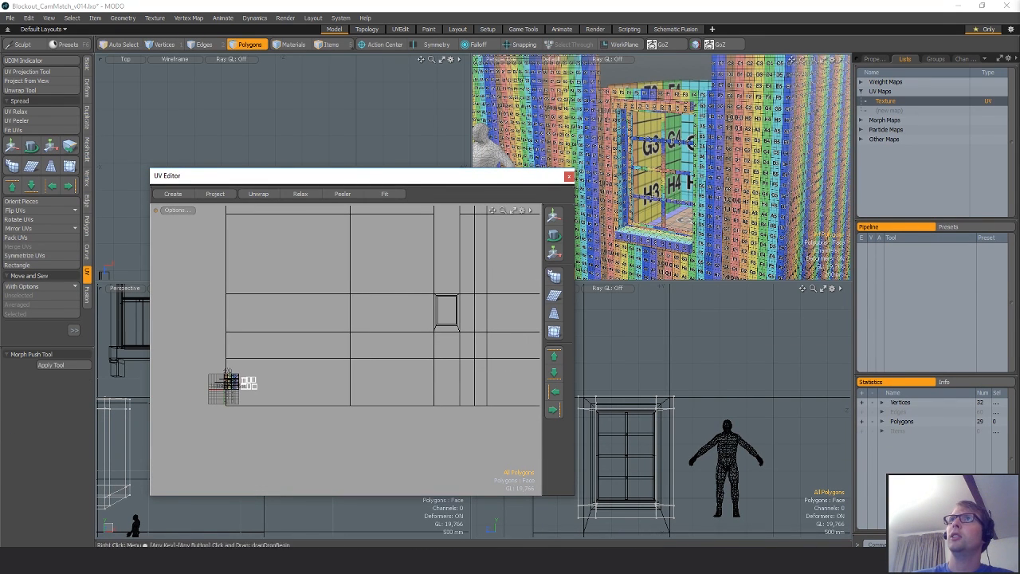
Set the UV checker texture's horizontal and vertical wrap to 3.0.
left_click(875, 59)
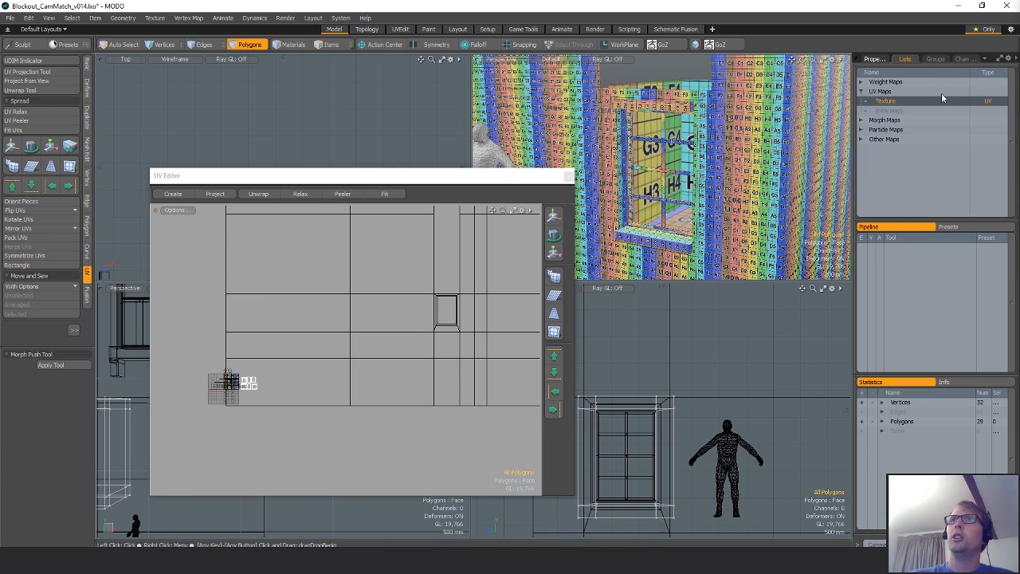
left_click(1012, 88)
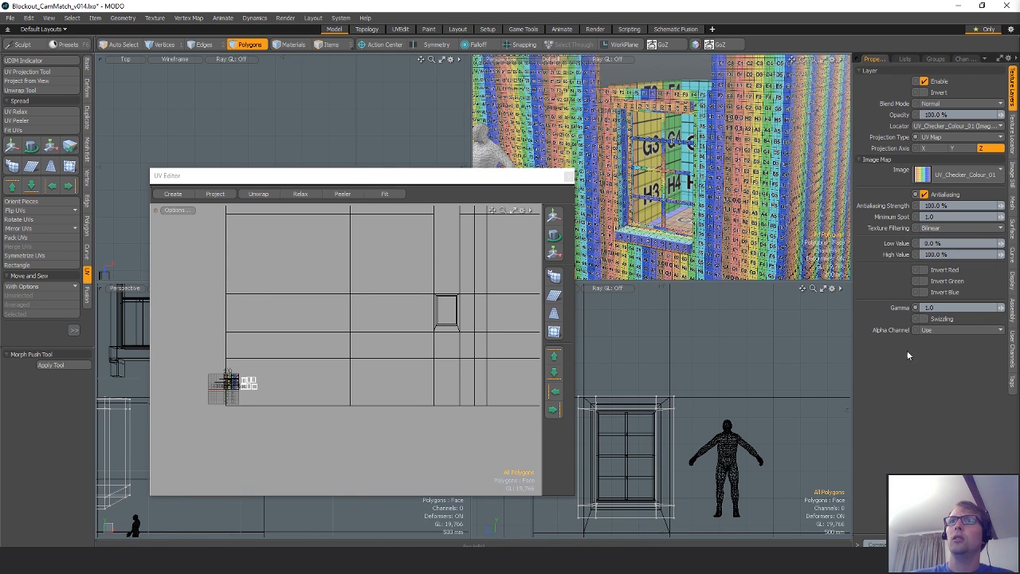
left_click(1013, 131)
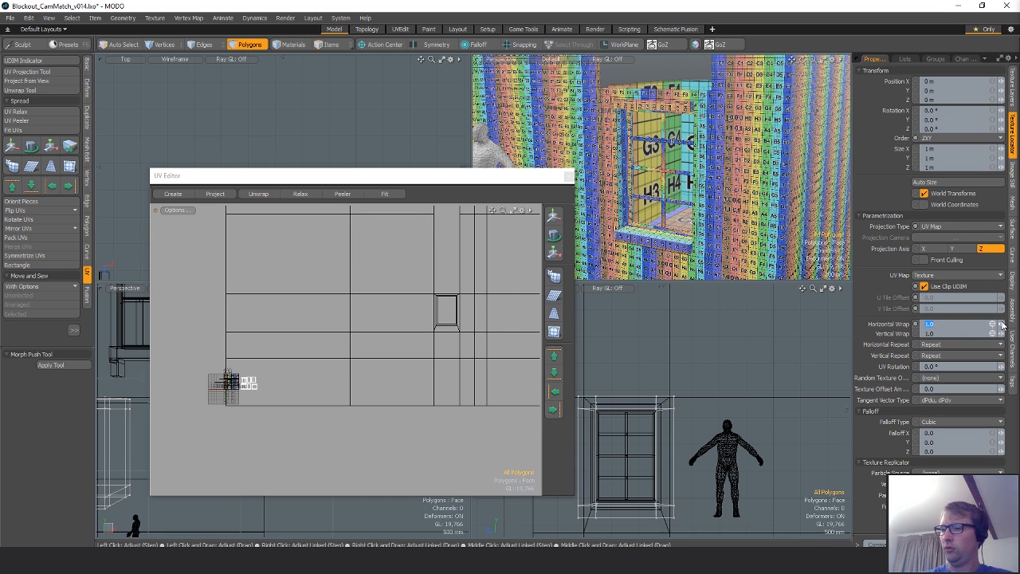
key("Return")
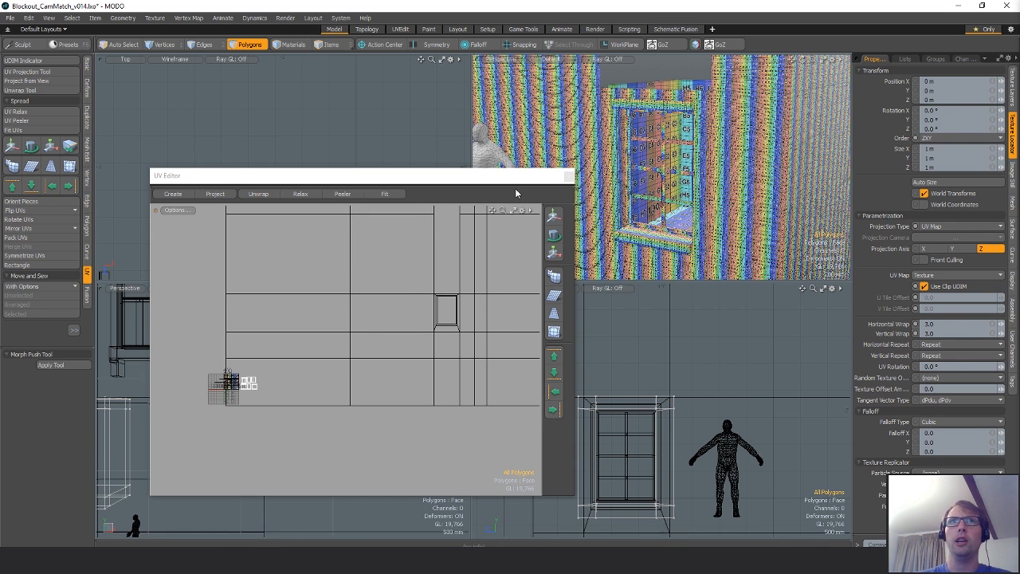
scroll(338, 353, "up", 3)
scroll(338, 353, "down", 3)
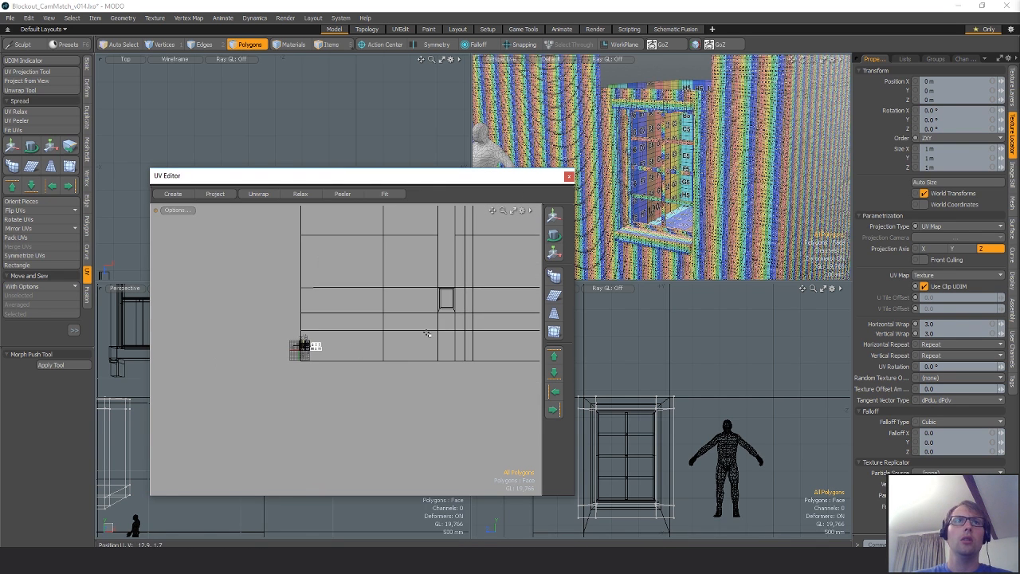
key("5")
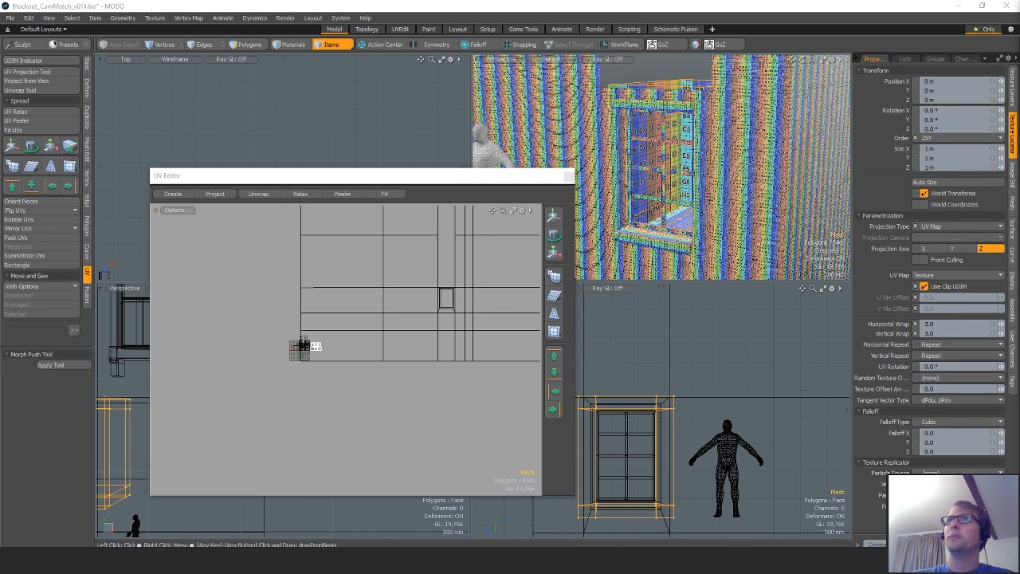
left_click(590, 151)
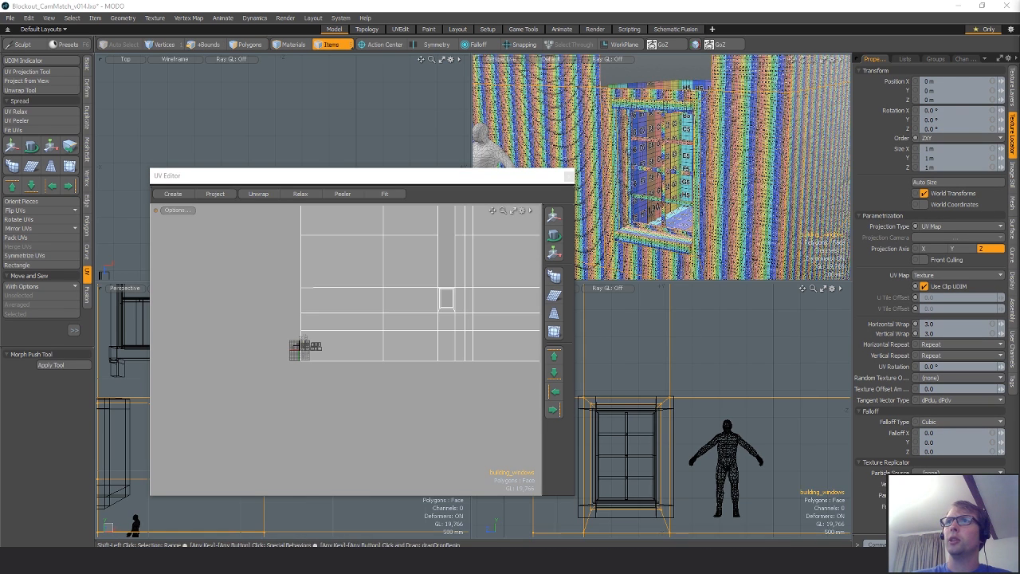
left_click(655, 166, "shift")
key("3")
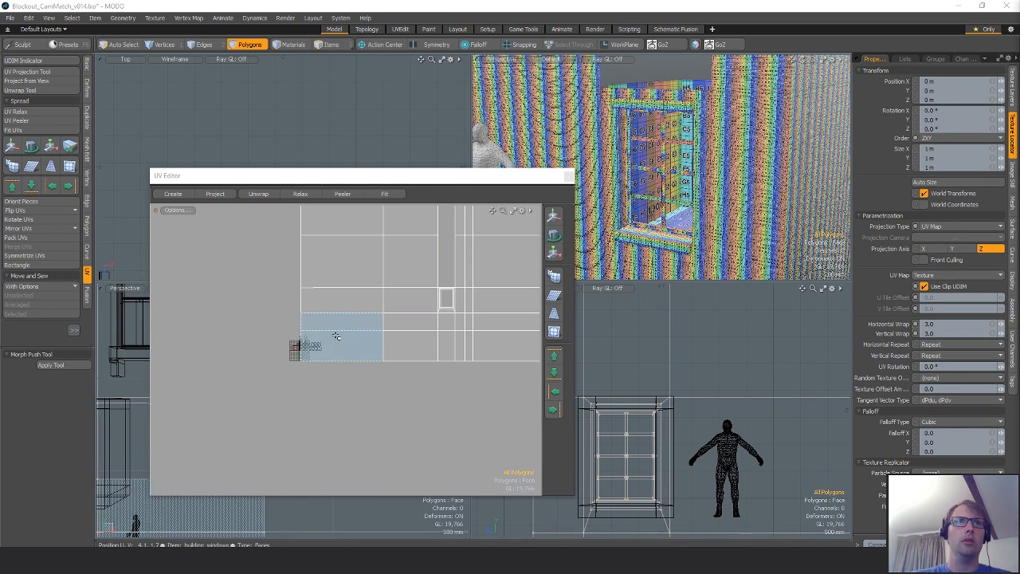
key("y")
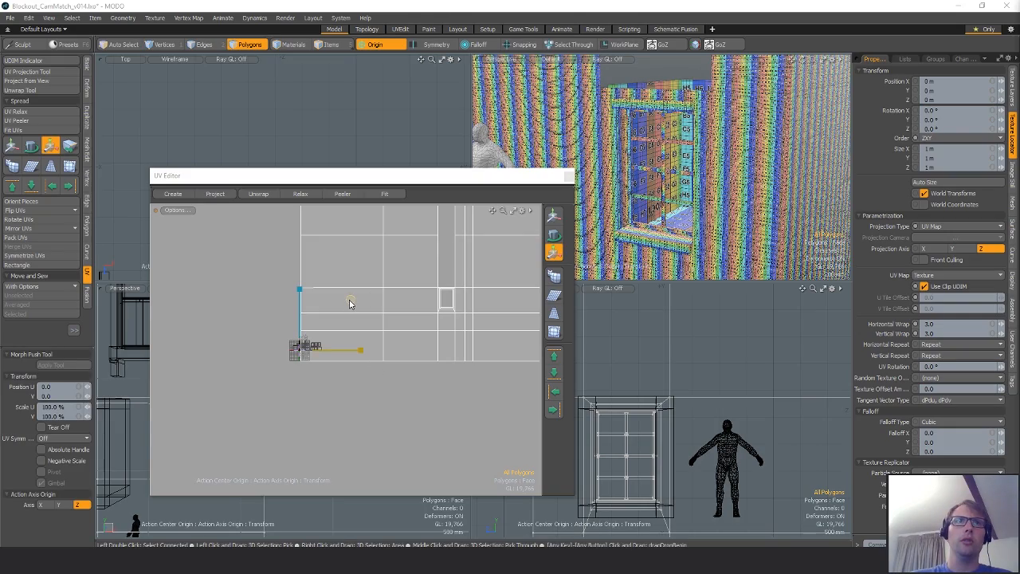
left_click_drag(761, 224, 754, 164, "alt")
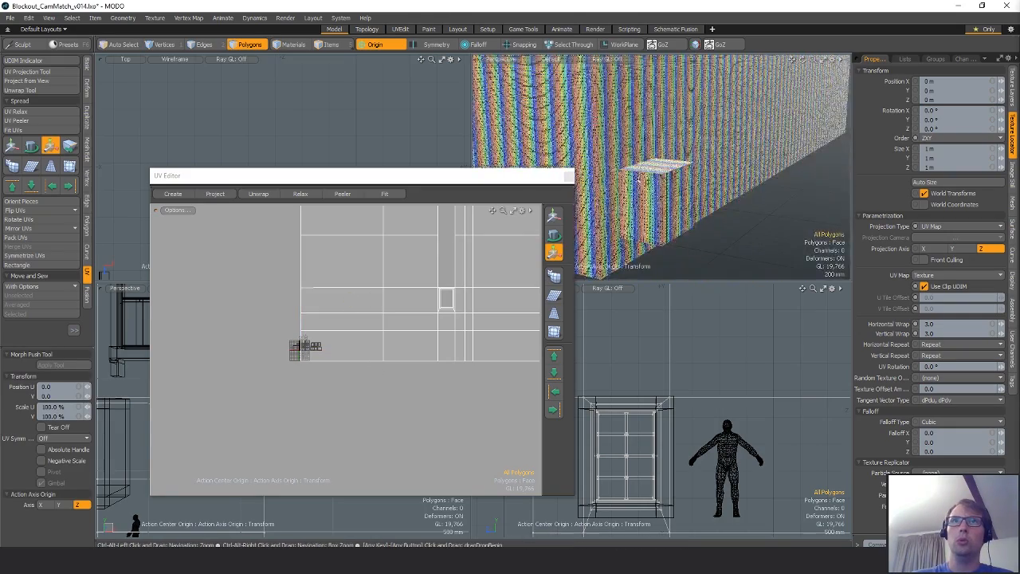
left_click_drag(585, 250, 734, 194, "ctrl+alt")
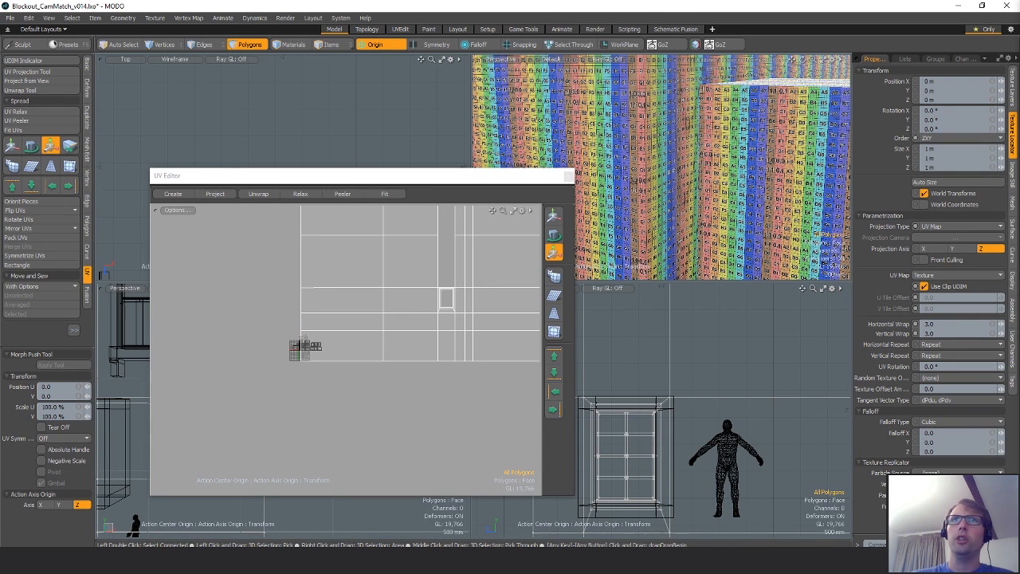
key("Escape")
key("Escape")
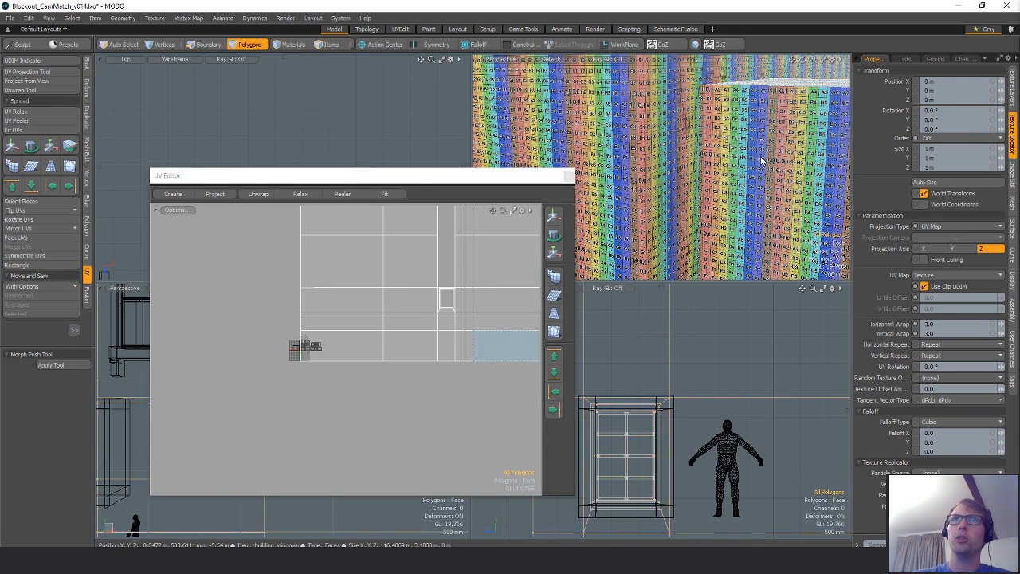
Make the interior box the active mesh in place of the wall and return to polygon selection mode.
key("5")
left_click(815, 120)
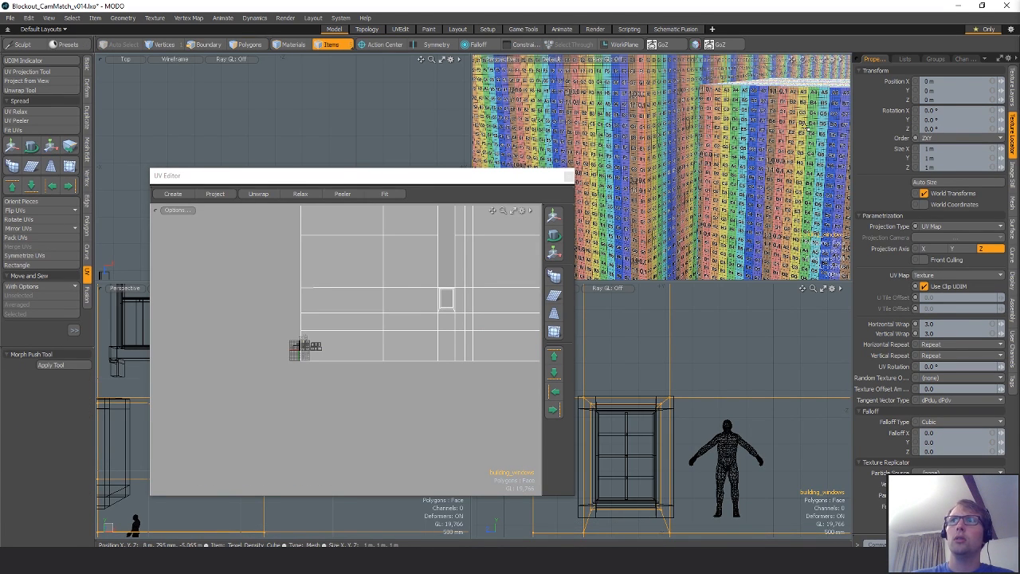
key("3")
left_click_drag(792, 171, 717, 206, "ctrl+alt")
left_click_drag(717, 206, 684, 204, "ctrl+alt")
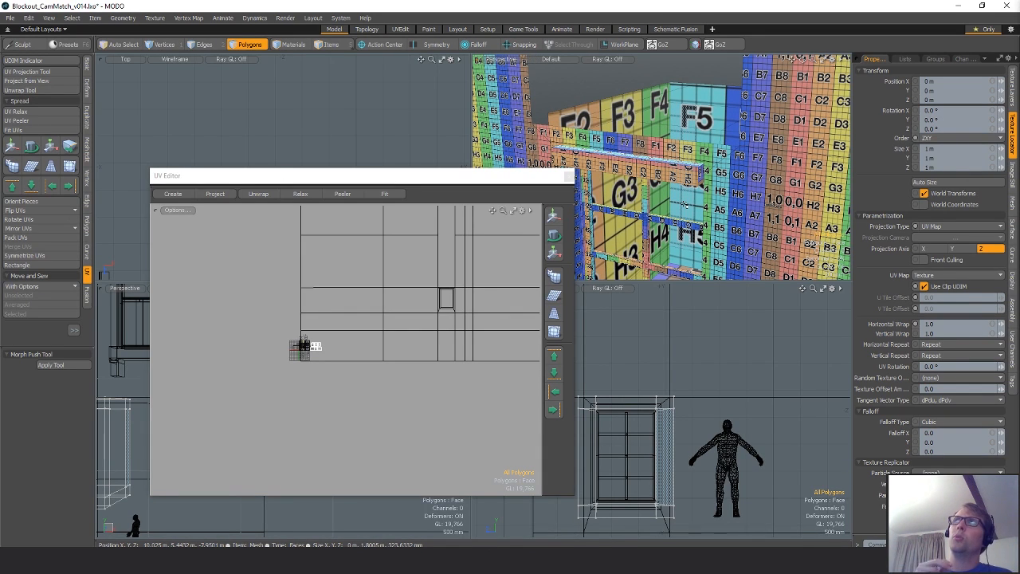
left_click(668, 202)
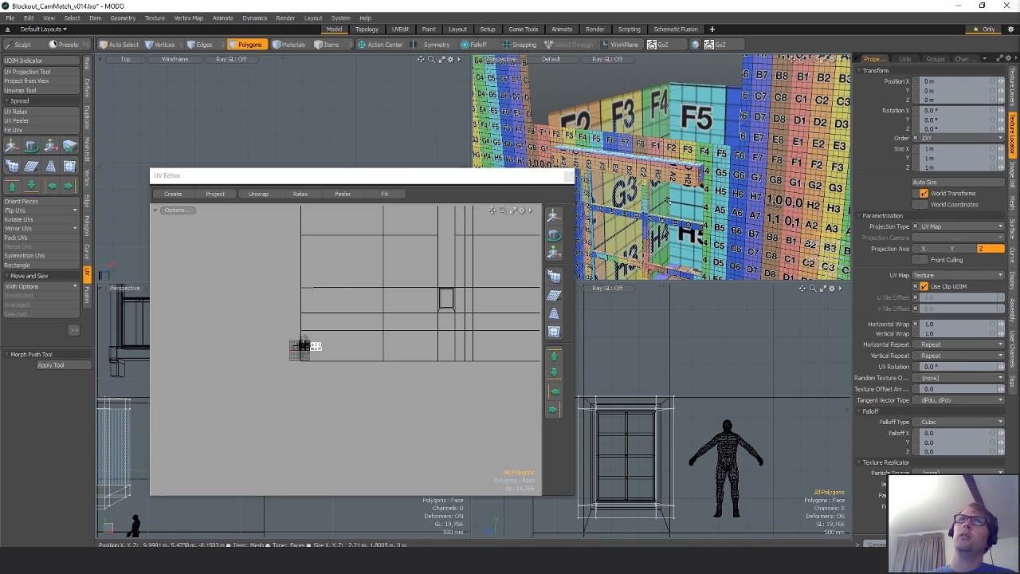
Scale up all six interior box UV islands uniformly by several times and compare their checker size with the adjoining wall.
left_click_drag(285, 363, 425, 309, "alt+shift")
left_click_drag(425, 309, 400, 317, "ctrl+alt")
key("y")
left_click_drag(438, 362, 370, 379, "alt+shift")
left_click_drag(371, 380, 350, 366, "ctrl+alt")
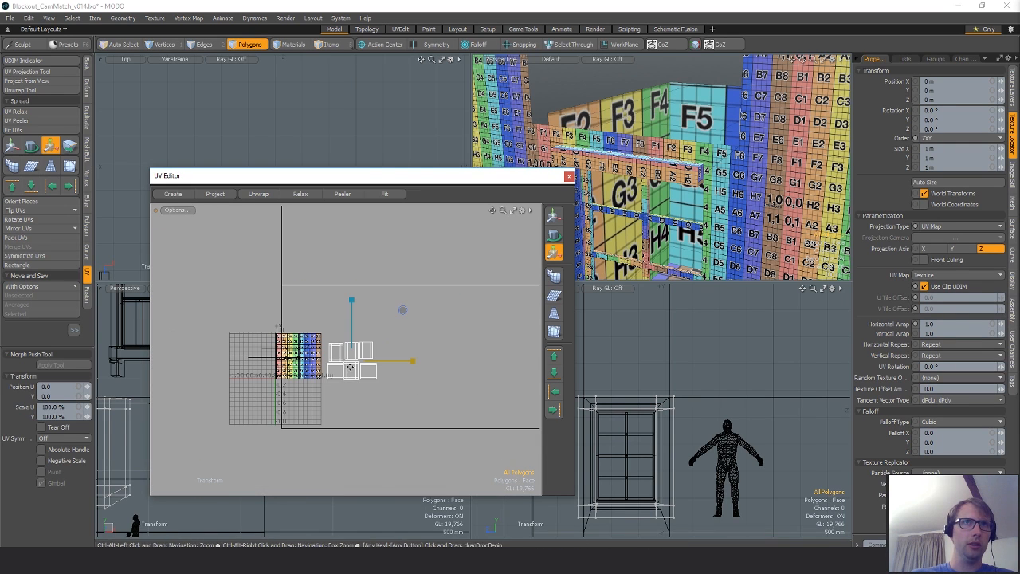
left_click_drag(400, 317, 354, 339)
left_click_drag(811, 243, 765, 230, "alt+shift")
left_click_drag(765, 229, 627, 228, "alt")
key("q")
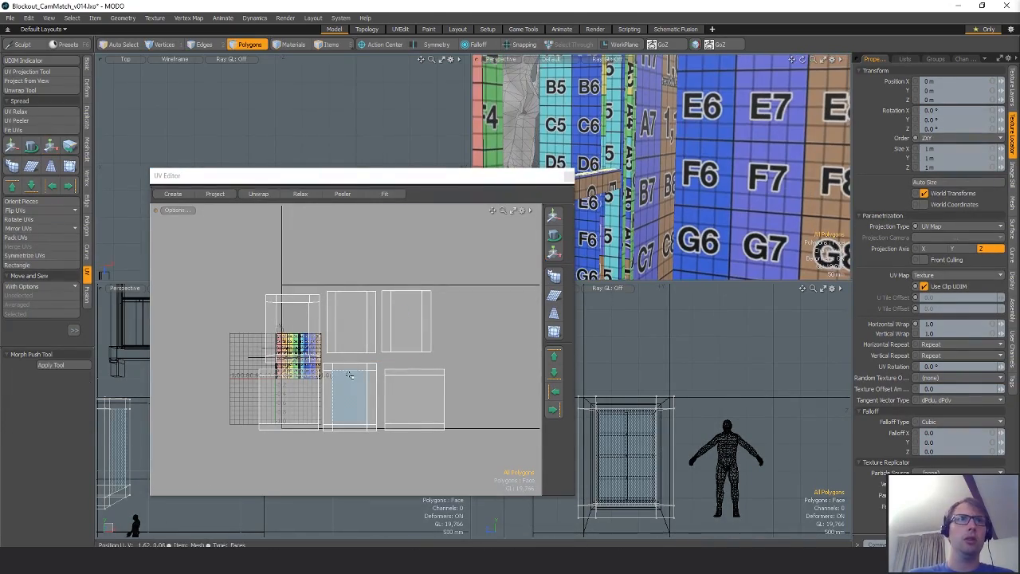
Scale the six interior box UV islands uniformly to 170% and compare the checker squares with the window and wall.
scroll(351, 375, "down", 3)
key("r")
left_click_drag(402, 316, 449, 315)
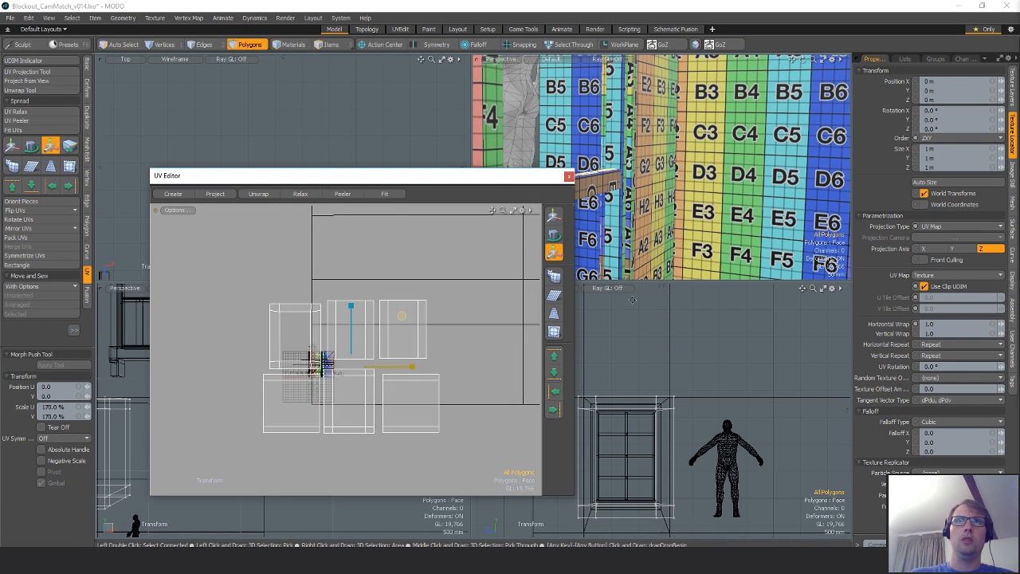
left_click_drag(648, 227, 625, 181, "alt")
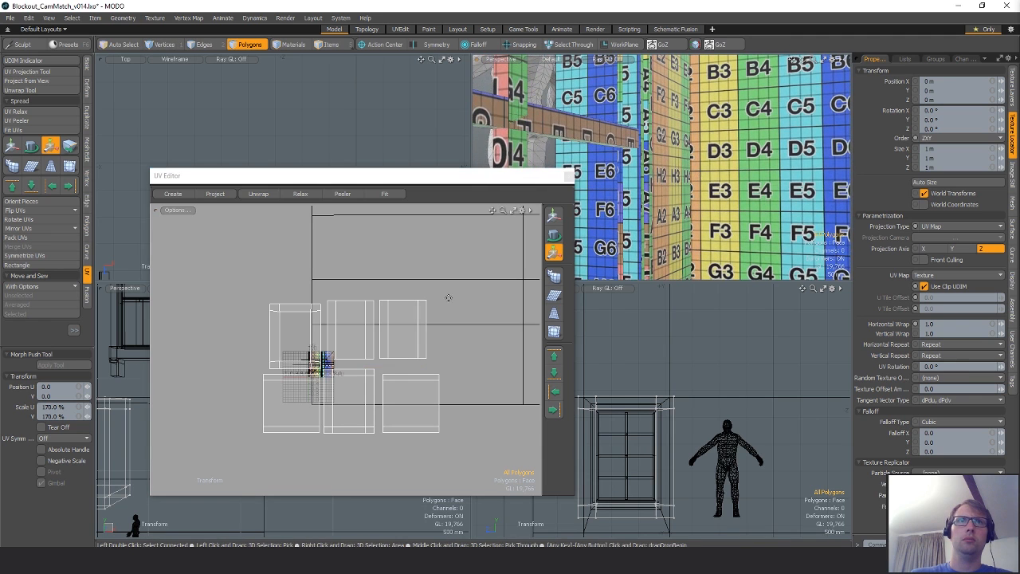
Enlarge the interior box UV islands slightly further to fine-tune their texel density, then activate the Move tool.
key("q")
key("r")
left_click_drag(401, 321, 411, 318)
key("w")
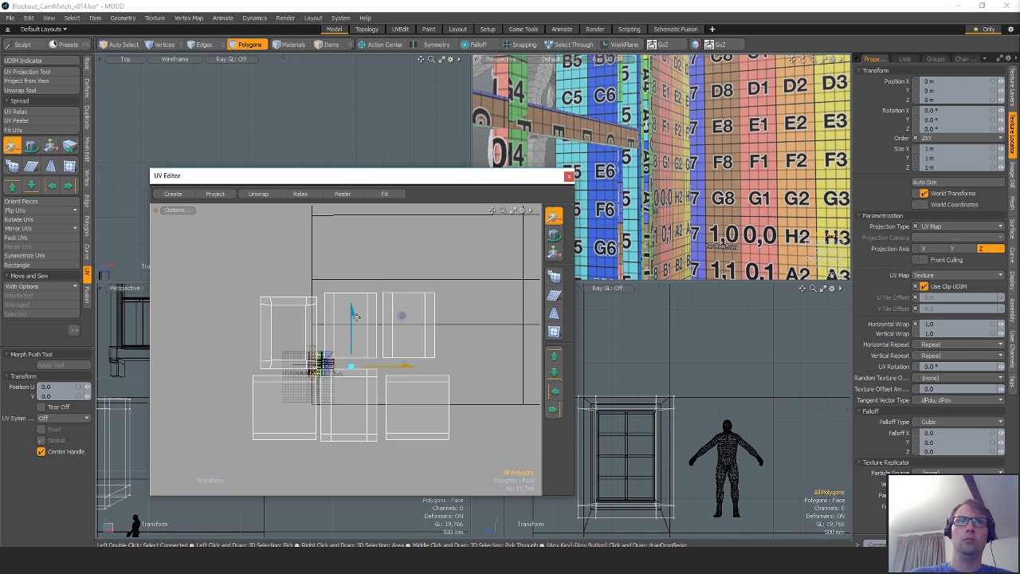
Move the window box's UV islands 37.6 in U and -1.2 in V, into the empty space below the packed window islands.
left_click_drag(832, 275, 836, 253)
key("alt")
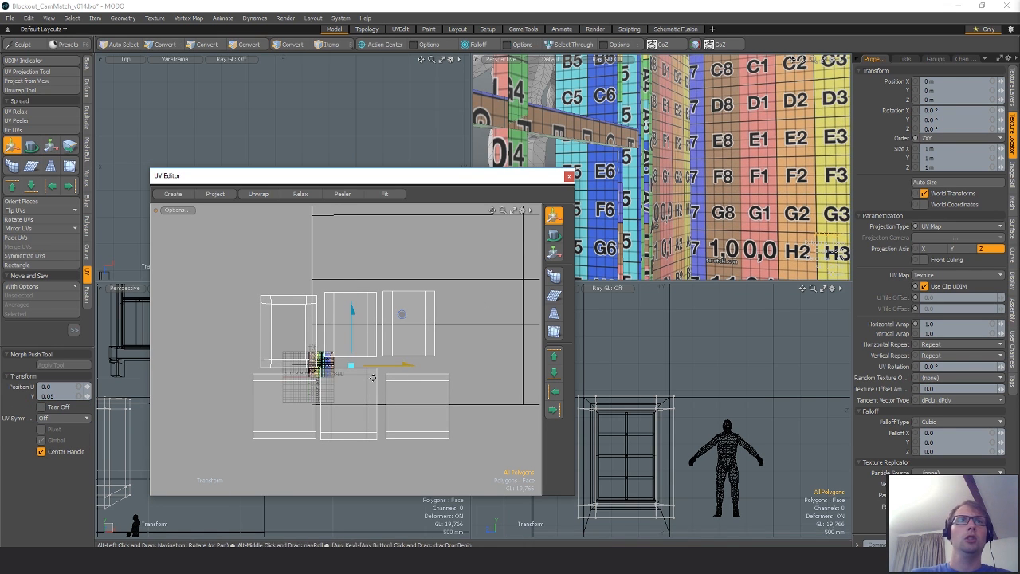
left_click_drag(717, 179, 618, 215, "alt")
scroll(396, 346, "down", 8)
left_click_drag(380, 329, 444, 351, "alt")
key("q")
key("w")
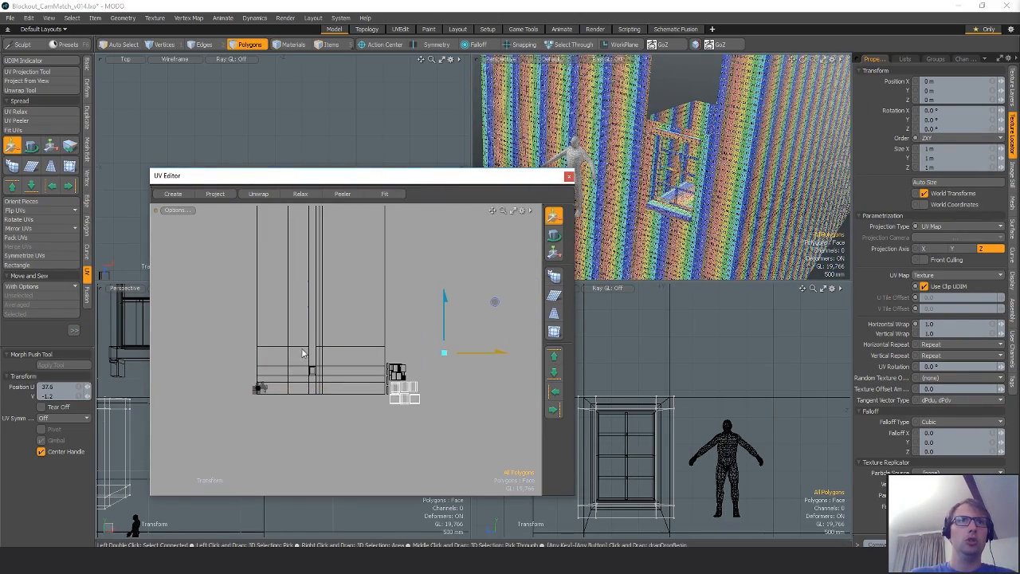
left_click_drag(286, 391, 480, 399, "ctrl+alt")
left_click_drag(479, 398, 354, 379, "alt")
left_click_drag(355, 379, 355, 336, "alt")
key("q")
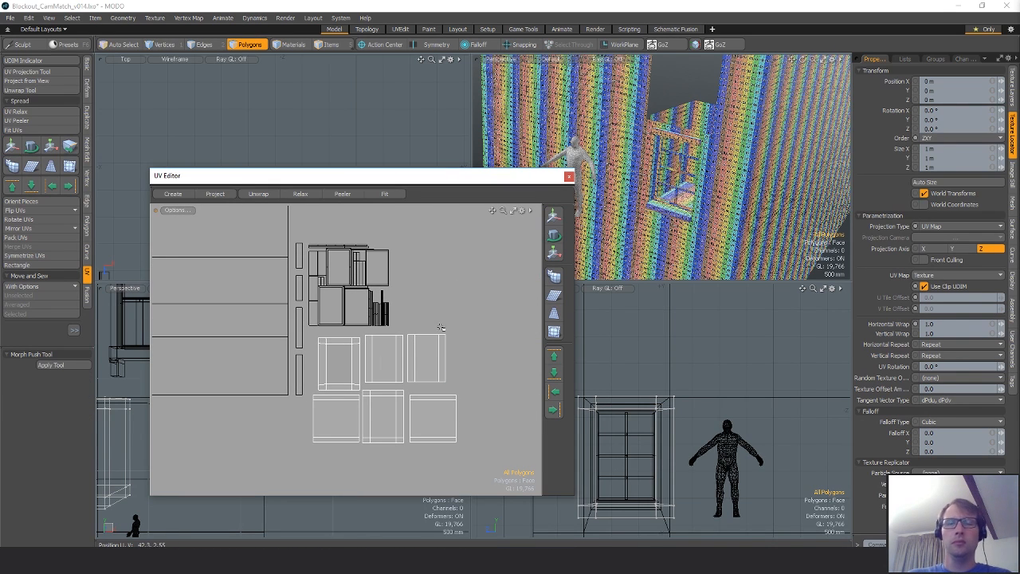
Copy the whole window box and paste it into the mesh that holds the window frame.
double_click(658, 136)
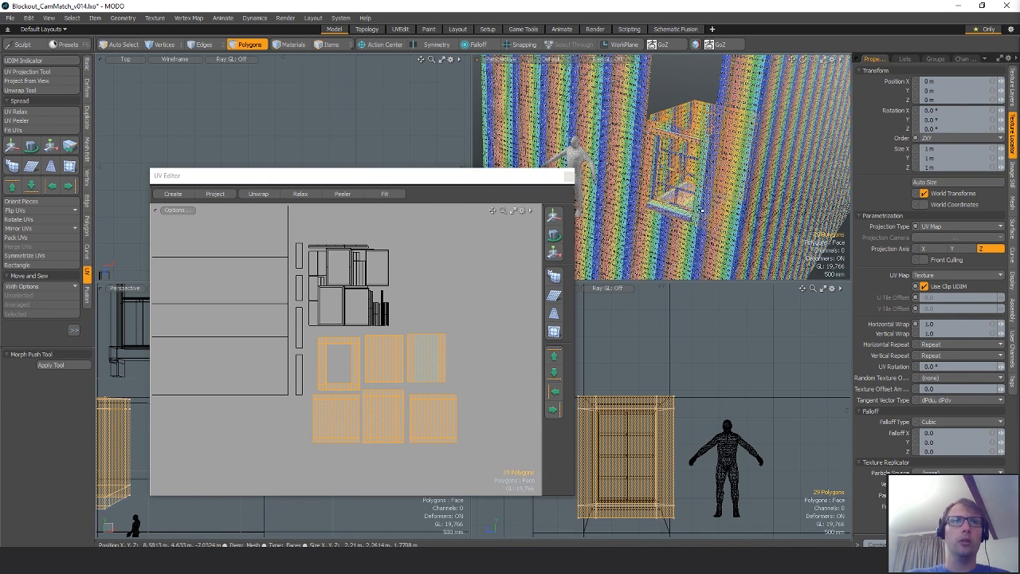
key("w")
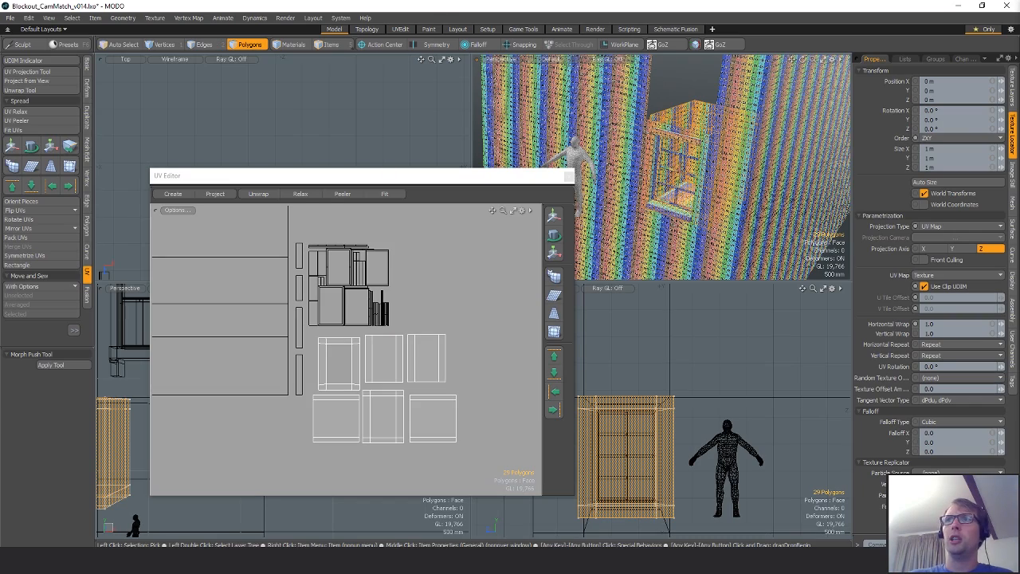
key("ctrl+v")
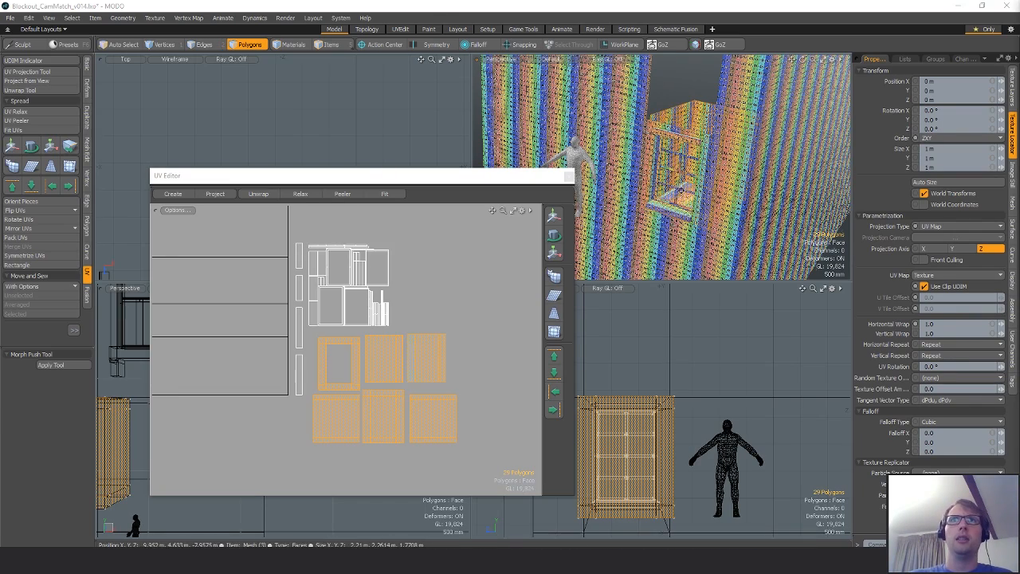
Transfer the original window box from its own mesh into the wall mesh, and close the UV Editor.
left_click_drag(679, 179, 733, 177, "alt")
left_click(763, 160)
scroll(749, 171, "down", 4)
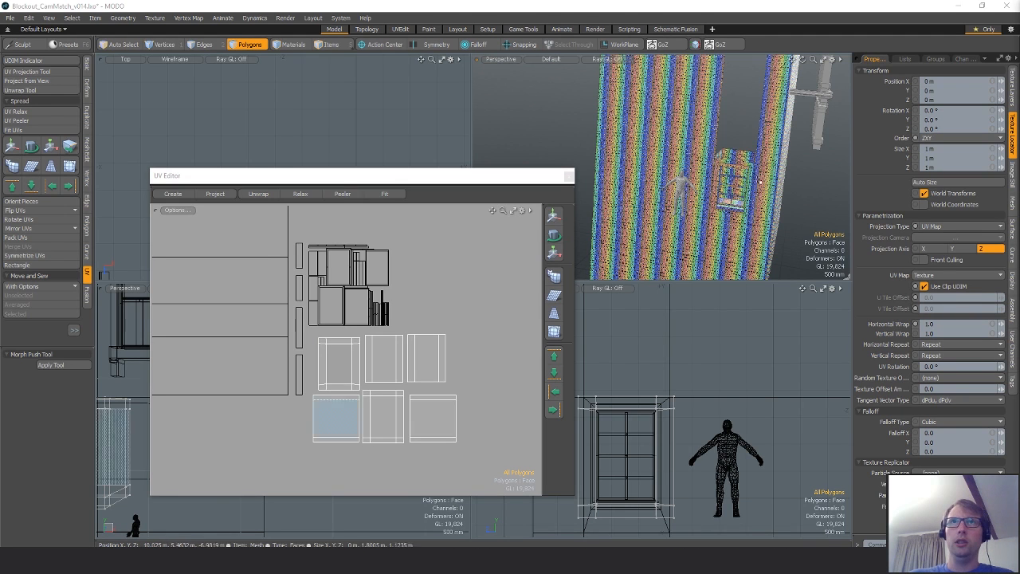
double_click(733, 184)
key("ctrl+x")
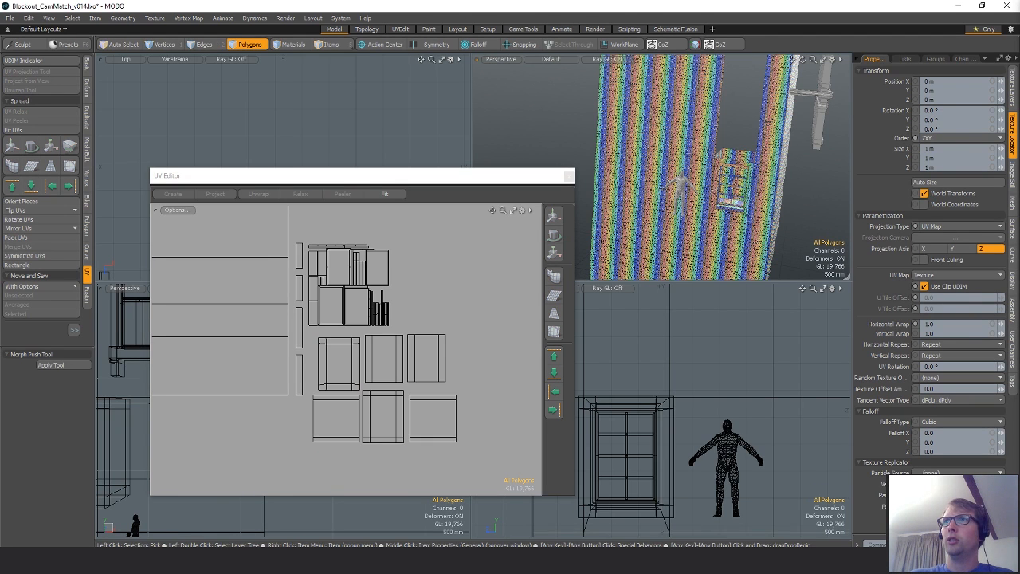
key("ctrl+v")
left_click_drag(737, 177, 698, 143, "alt")
left_click(695, 132)
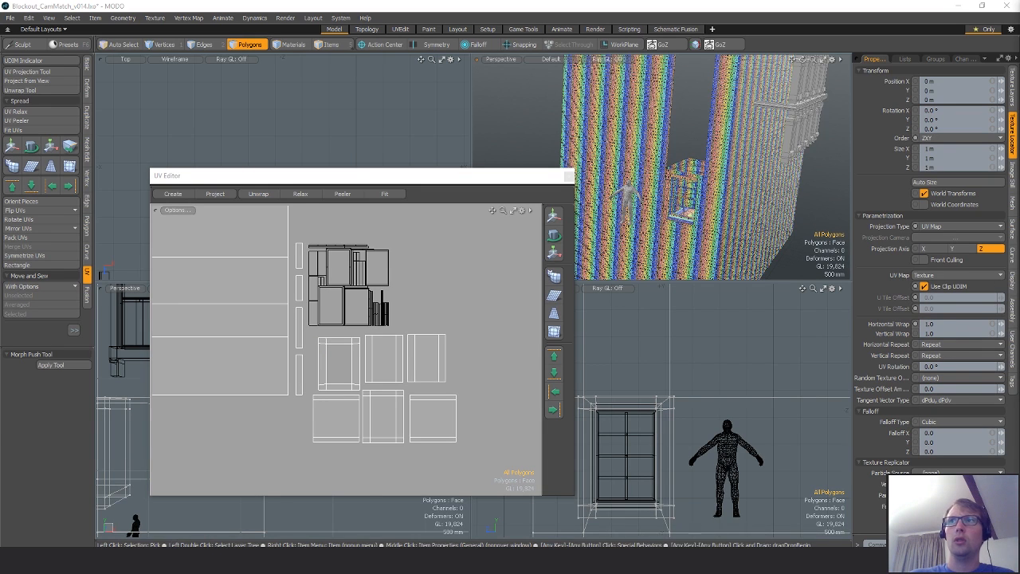
left_click(569, 176)
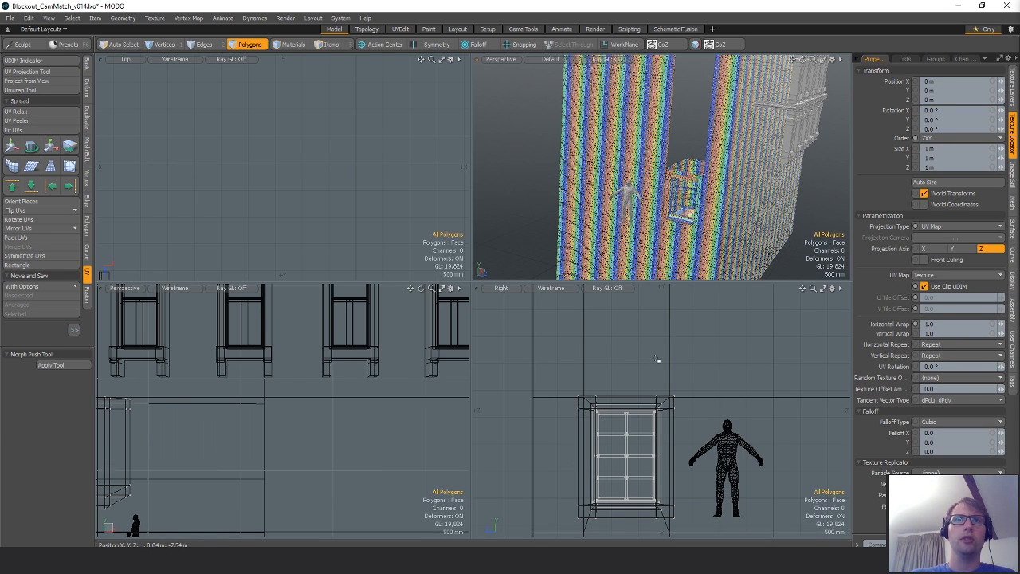
Raise the window unit about 2.71 m and use geometry snapping to stand it above the box left in the wall.
key("w")
left_click_drag(647, 408, 628, 331, "alt+shift")
key("x")
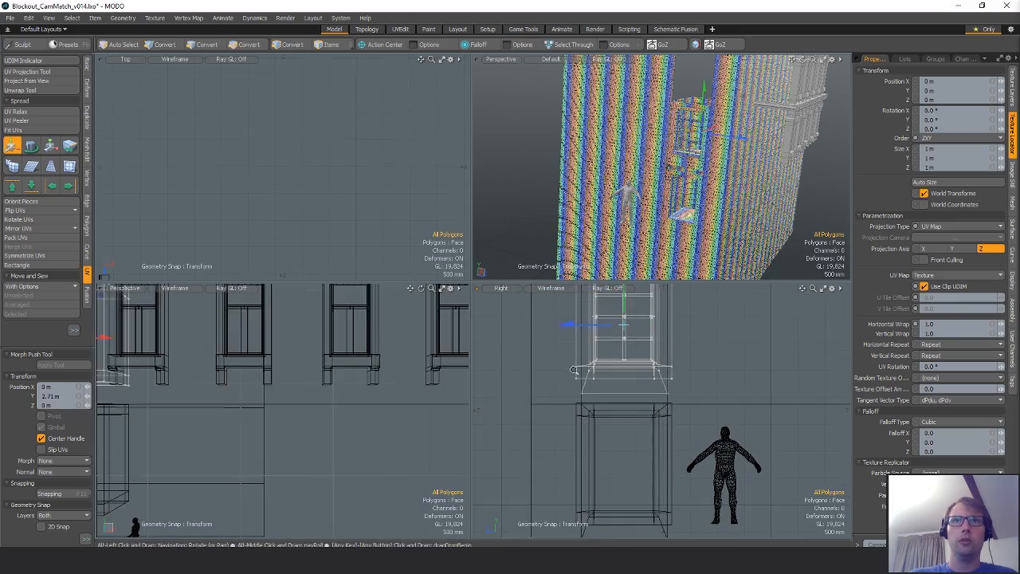
scroll(602, 441, "up", 5)
left_click_drag(601, 441, 608, 425, "alt")
scroll(678, 203, "up", 5)
mouse_move(678, 203)
left_mouse_down("alt")
mouse_move(658, 211)
mouse_move(655, 127)
mouse_move(655, 163)
mouse_move(794, 135)
mouse_move(644, 152)
mouse_move(718, 169)
left_mouse_up("alt")
scroll(654, 141, "up", 4)
key("space")
Duplicate the complete window unit, raise the copy about 2.64 m and snap it directly onto the top of the first one.
left_click_drag(745, 399, 677, 398, "ctrl+alt")
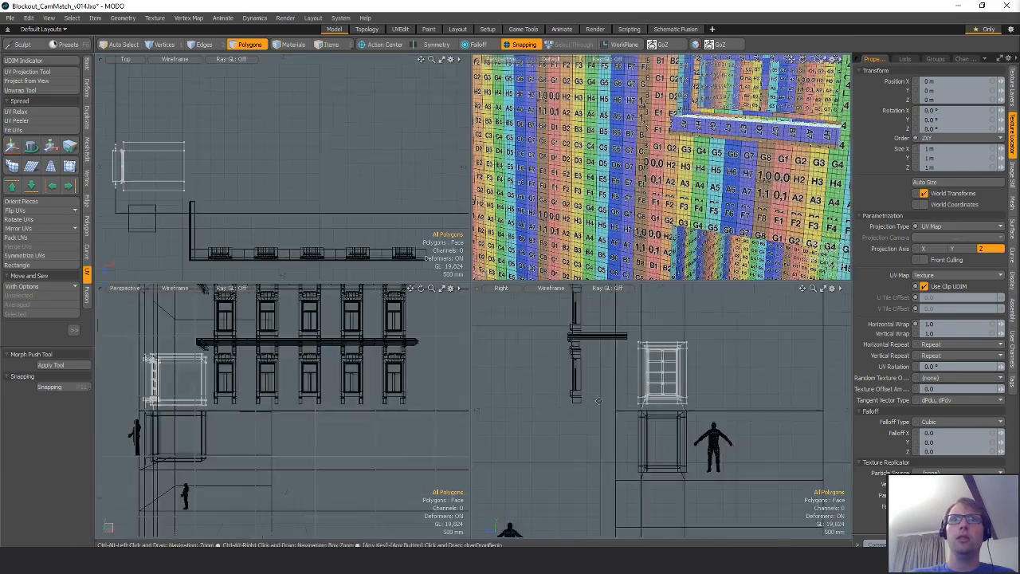
left_click_drag(702, 350, 685, 396, "alt+shift")
mouse_move(704, 357)
right_mouse_down()
mouse_move(518, 379)
mouse_move(675, 340)
right_mouse_up()
key("w")
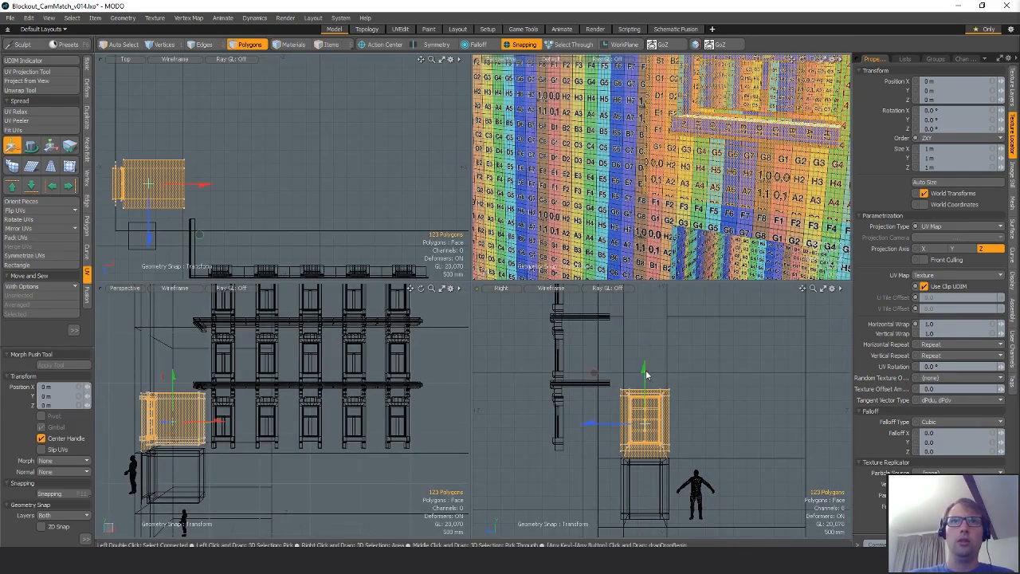
left_click_drag(644, 422, 774, 387)
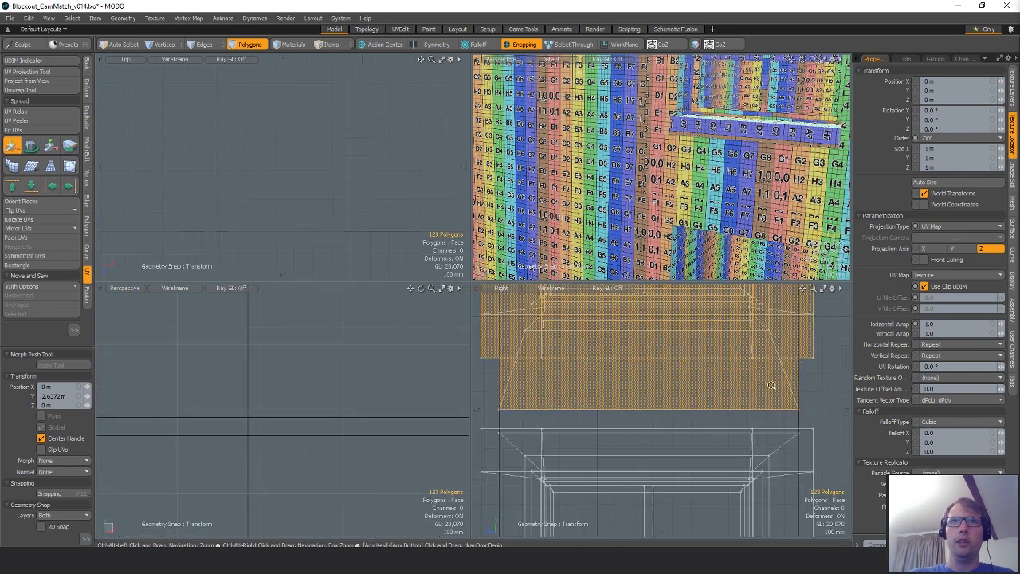
left_click_drag(533, 410, 662, 374, "alt+shift")
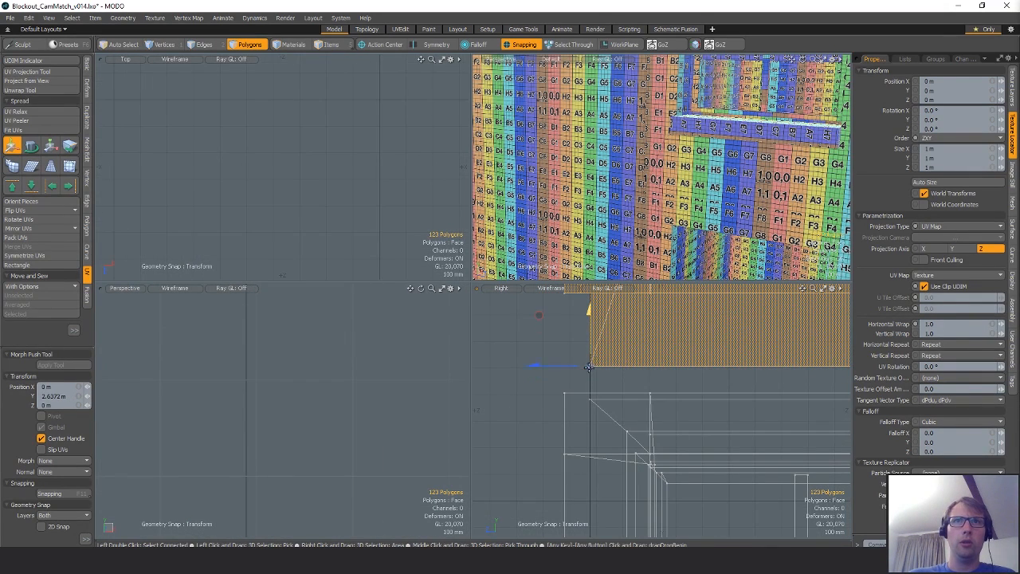
left_click_drag(589, 367, 588, 399)
left_click_drag(669, 406, 590, 408, "ctrl+alt")
left_click_drag(709, 407, 645, 420, "alt+shift")
key("space")
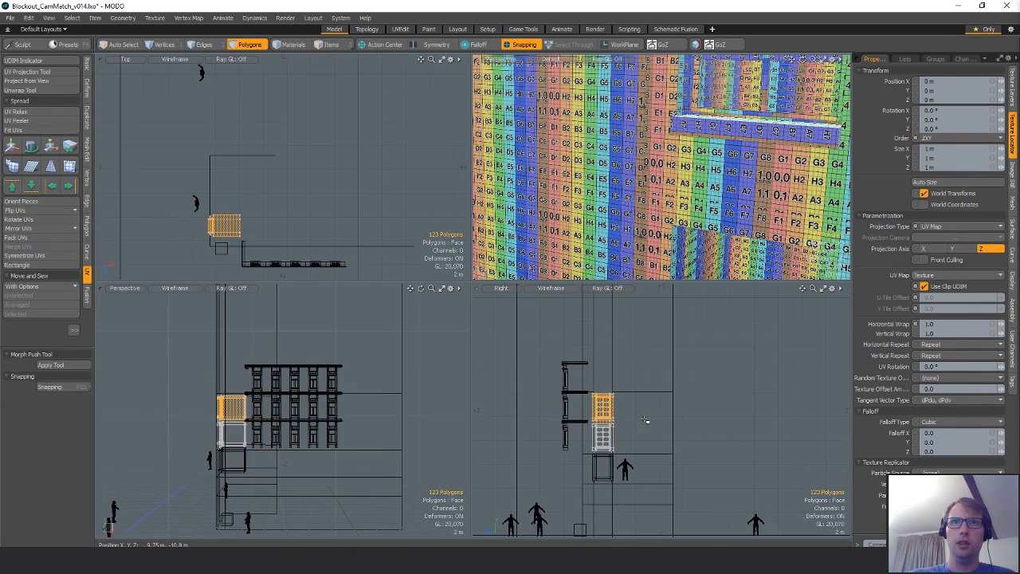
Paste another window unit, raise it about 3.1 m and snap its base onto the top of the second window.
key("w")
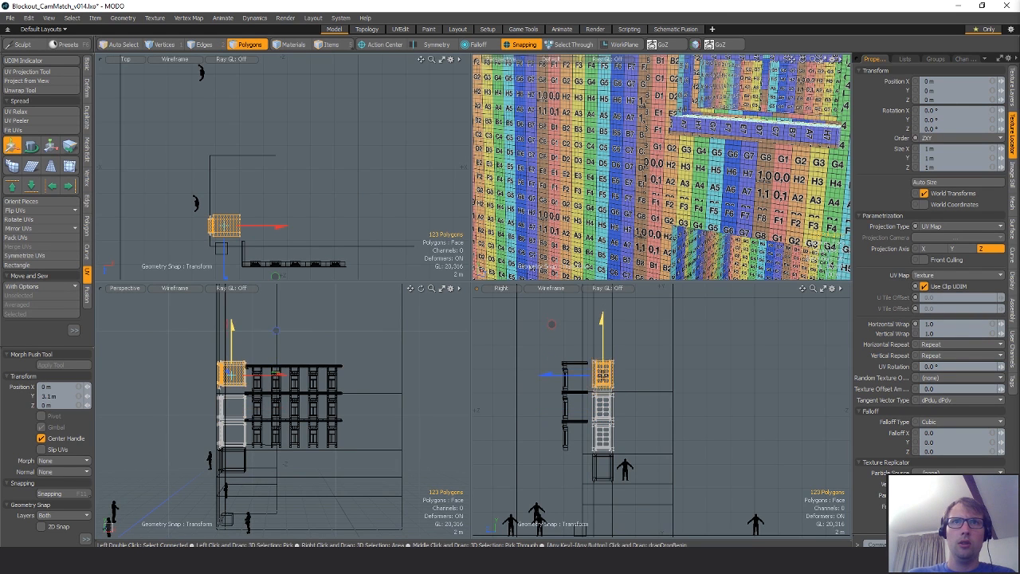
left_click_drag(601, 321, 602, 328)
left_click_drag(617, 394, 760, 390, "ctrl+alt")
left_click_drag(520, 393, 758, 392, "alt+shift")
left_click_drag(691, 399, 778, 364, "ctrl+alt")
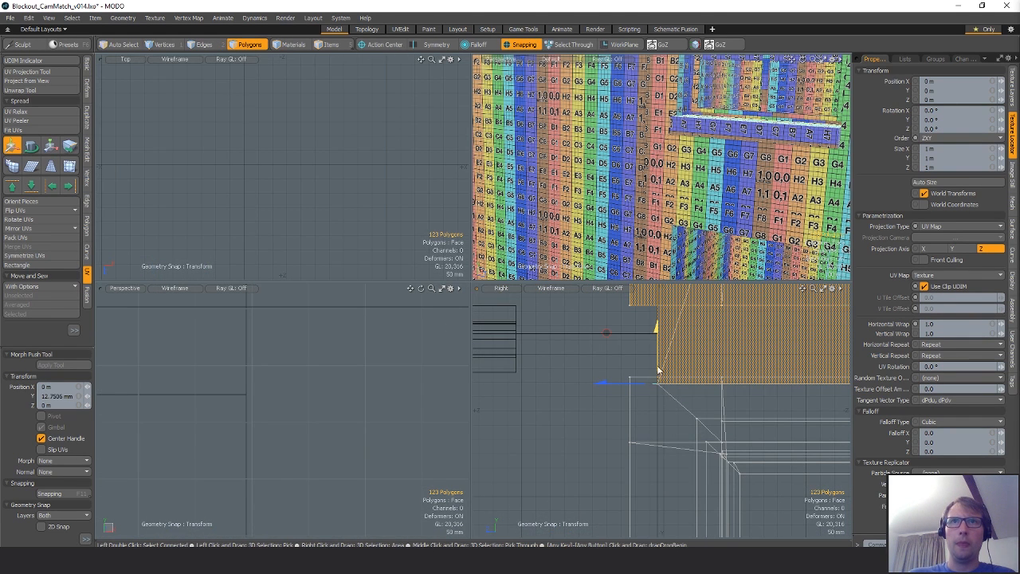
Examine how the three stacked windows line up with the walls and the neighbouring facade's floors and cornices.
scroll(718, 398, "down", 5)
left_click_drag(709, 190, 751, 189, "ctrl+alt")
left_click_drag(702, 211, 636, 223, "ctrl+alt")
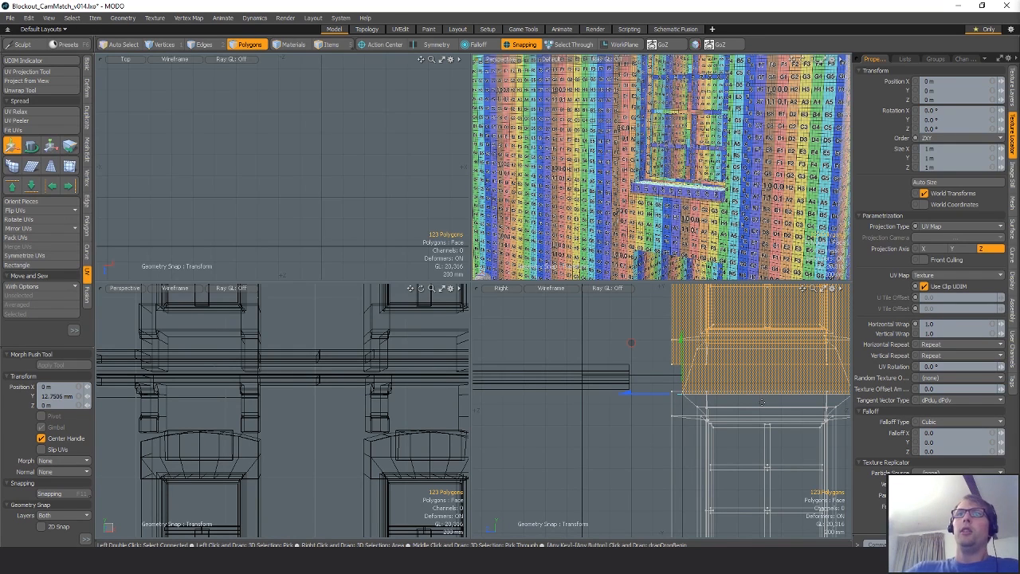
left_click_drag(732, 389, 653, 405, "alt")
scroll(687, 378, "down", 3)
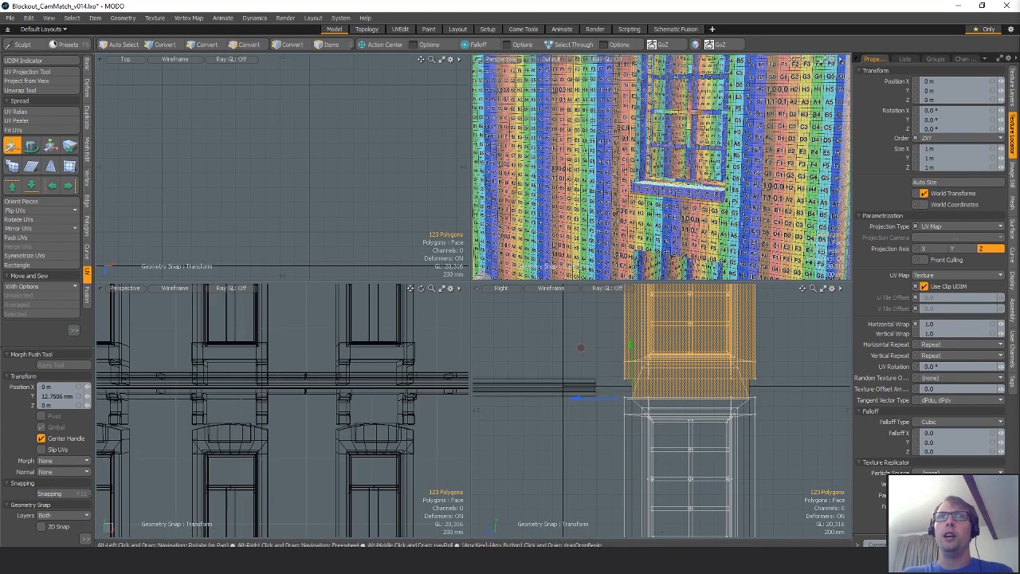
left_click_drag(737, 449, 635, 449, "ctrl+alt")
left_click_drag(743, 413, 704, 395, "alt+shift")
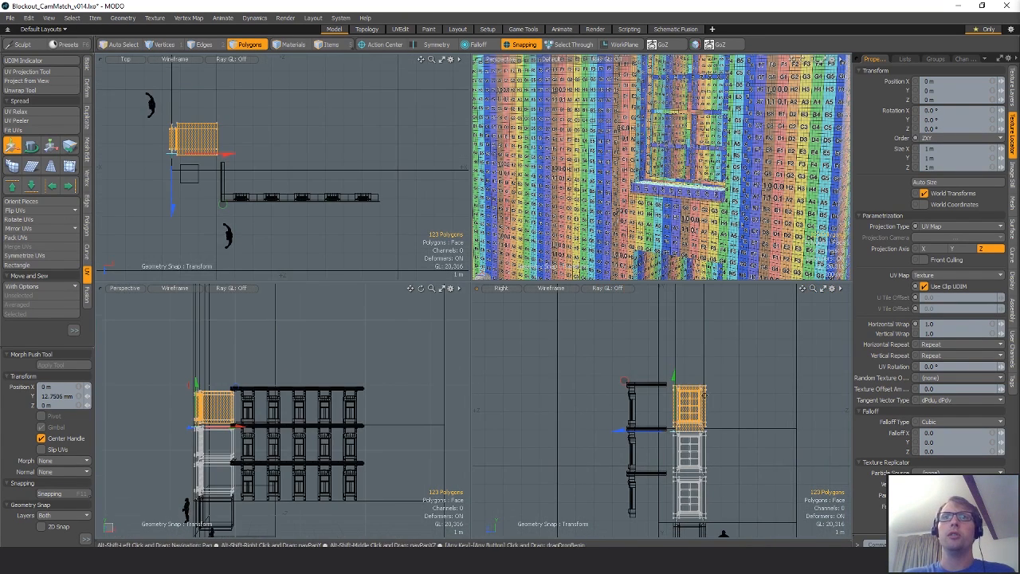
left_click_drag(718, 187, 702, 303, "ctrl+alt")
key("q")
left_click_drag(747, 416, 575, 435, "alt+shift")
scroll(720, 394, "down", 3, "alt")
mouse_move(692, 398)
left_mouse_down("alt+shift")
mouse_move(661, 507)
mouse_move(676, 388)
left_mouse_up("alt+shift")
scroll(675, 387, "down", 2, "alt")
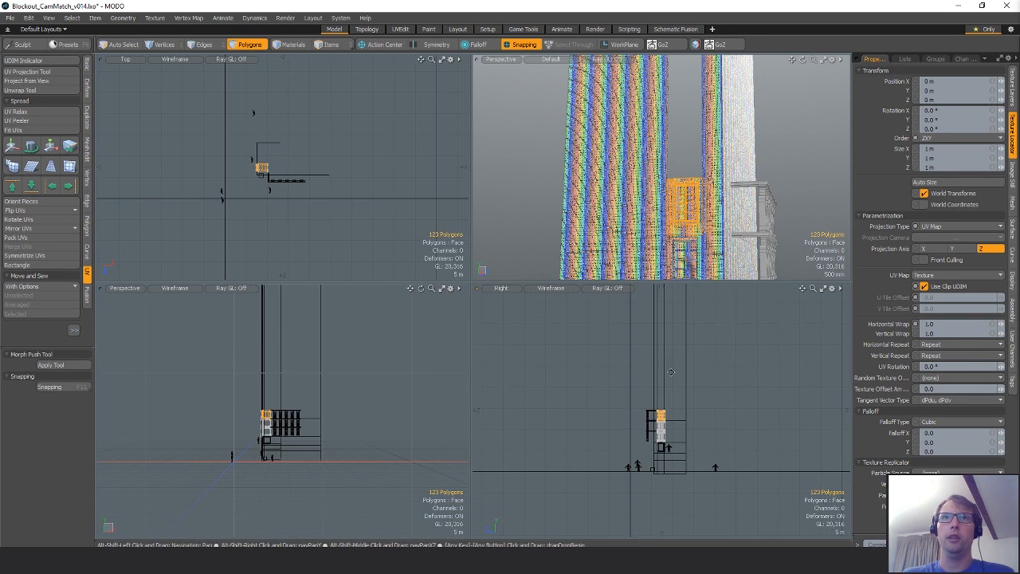
left_click_drag(673, 331, 672, 386, "alt+shift")
Cut all polygons of the three stacked windows out of their mesh and paste them into the wall mesh.
key("1")
left_click_drag(680, 474, 758, 387, "alt+shift")
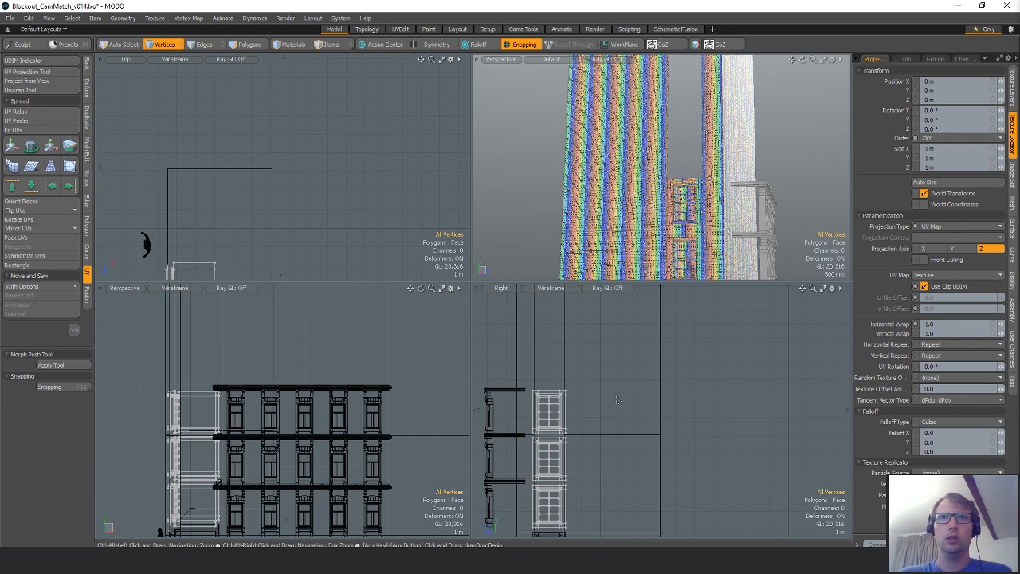
key("space")
key("space")
left_click_drag(583, 371, 661, 344, "alt+shift")
right_click_drag(275, 347, 312, 383)
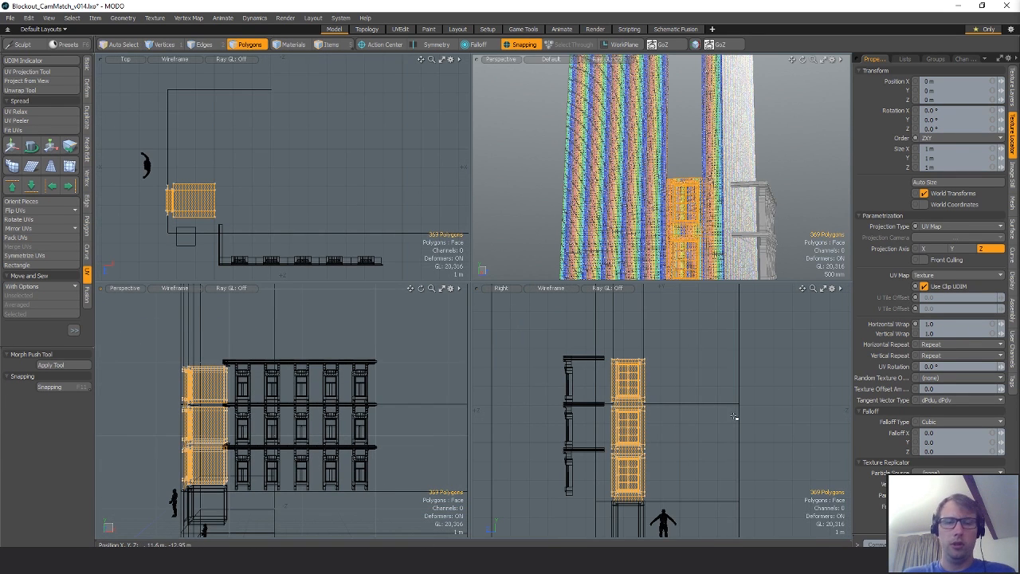
left_click(742, 413)
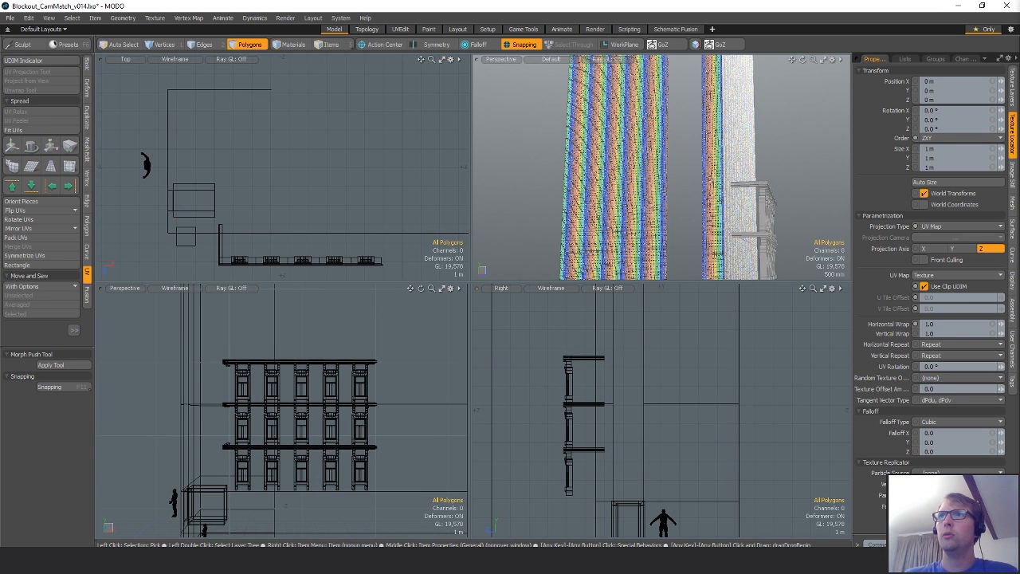
key("ctrl+z")
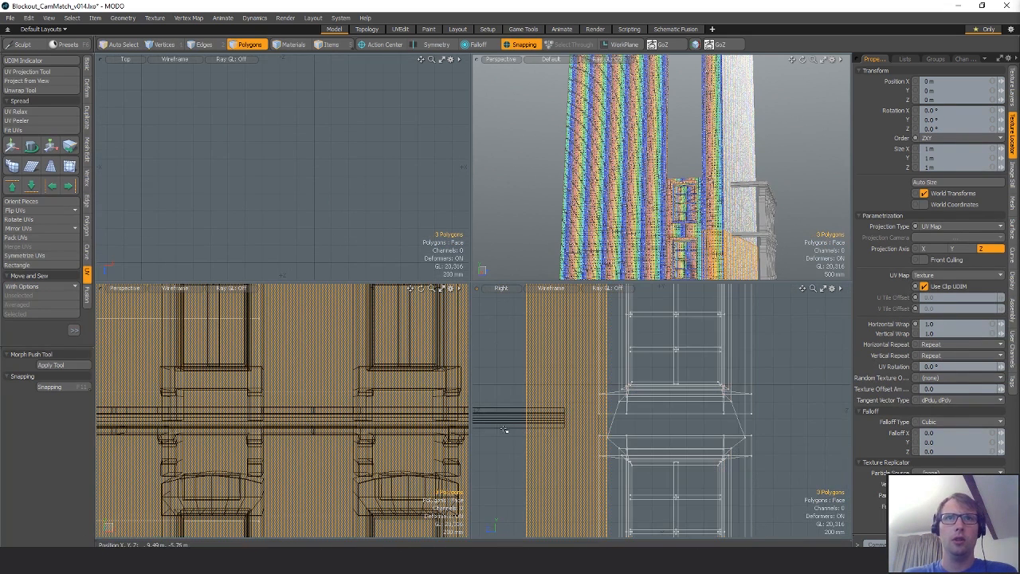
Loop-slice the narrow wall strip beside the windows and snap the new edges to the corner where two stacked windows meet.
key("alt+c")
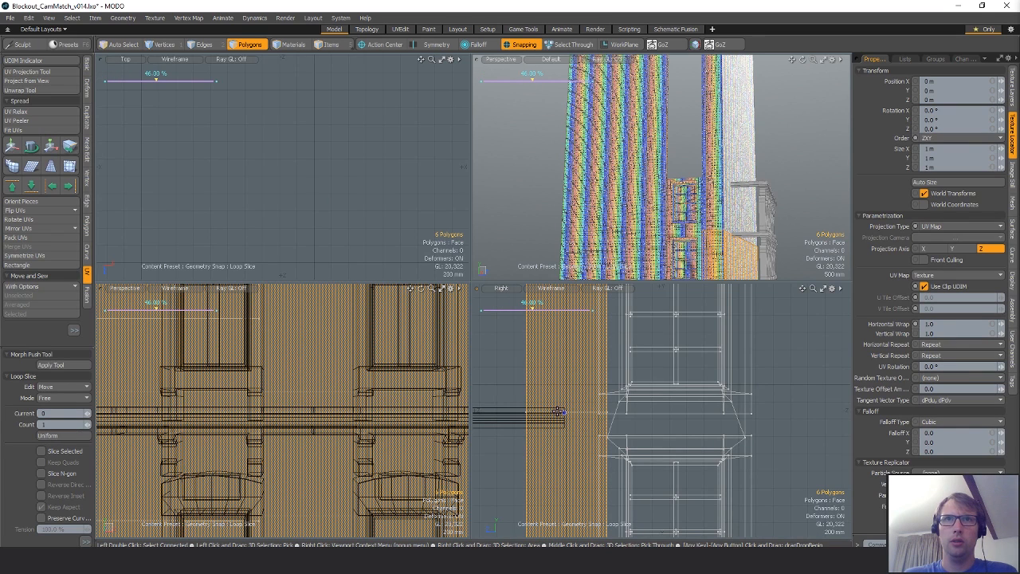
key("space")
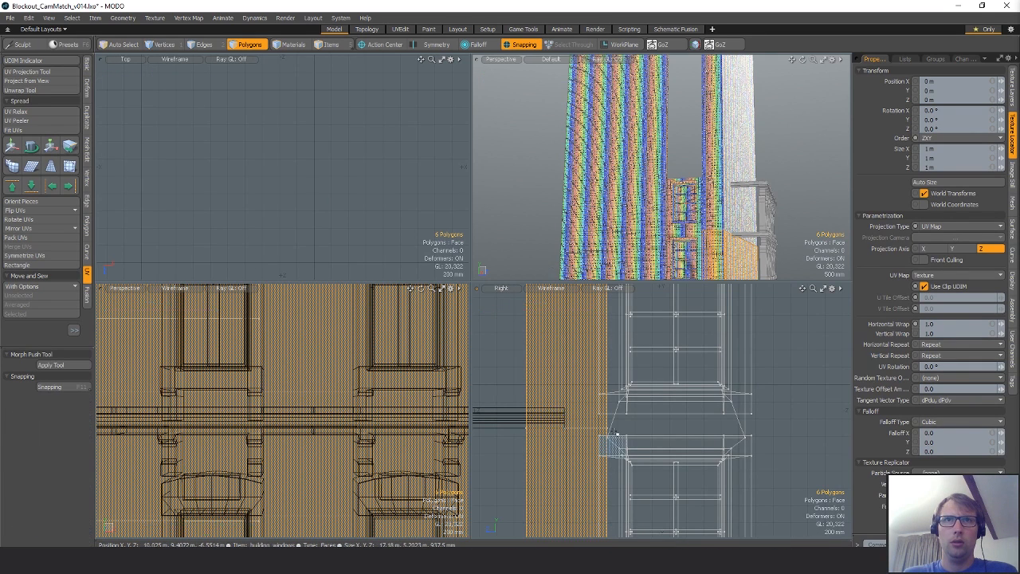
key("1")
double_click(579, 428)
key("w")
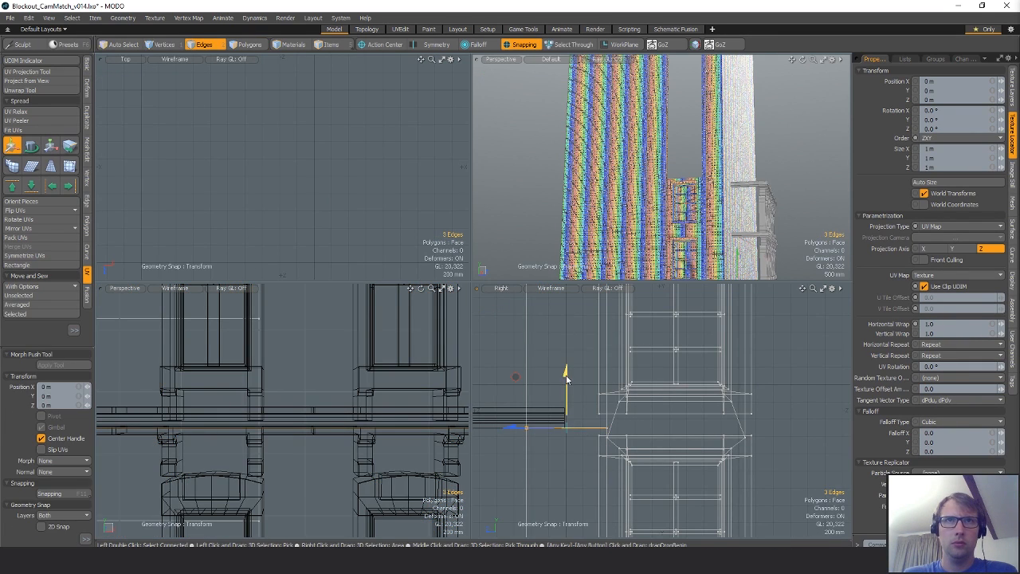
left_click_drag(566, 380, 611, 439)
Loop-slice the wide wall section on the other side of the windows near the joint between the lower two windows.
left_click_drag(761, 414, 594, 411, "alt+shift")
scroll(593, 411, "down", 4)
key("space")
key("space")
left_click(731, 420)
key("alt+c")
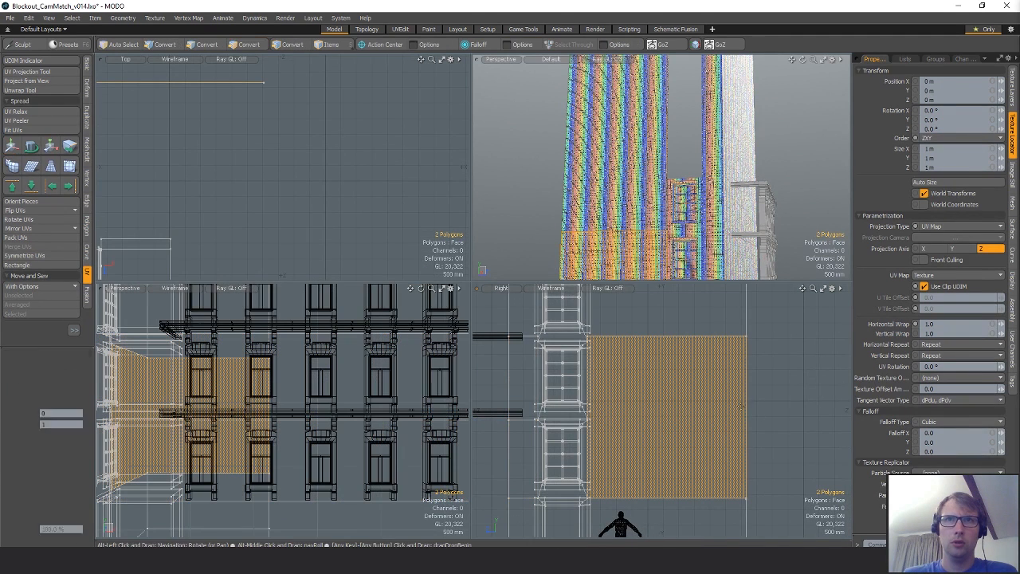
scroll(607, 413, "up", 4)
key("space")
Move the wide wall section's new edges vertically to line up with the joint between the lower two windows.
key("space")
key("space")
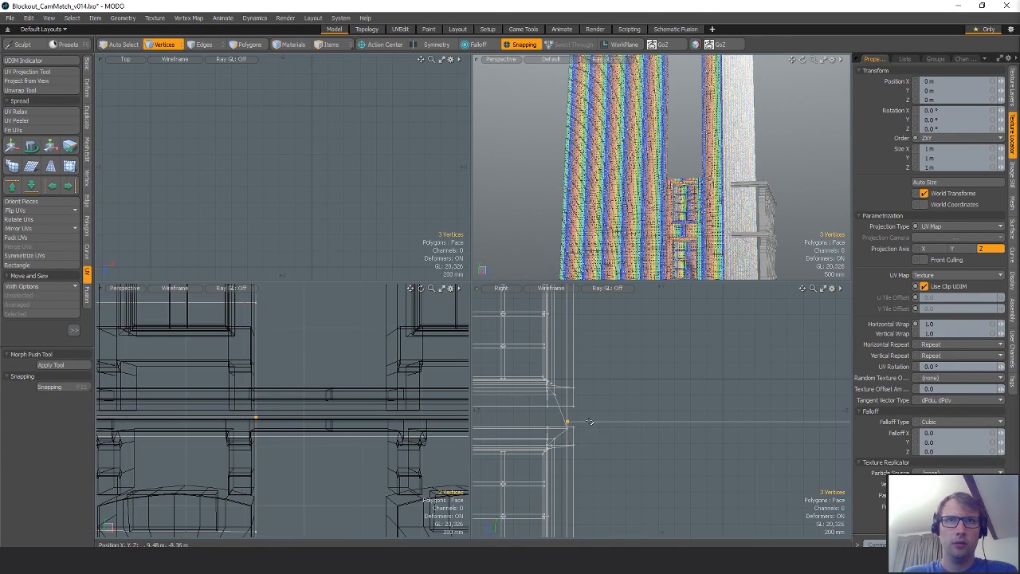
key("w")
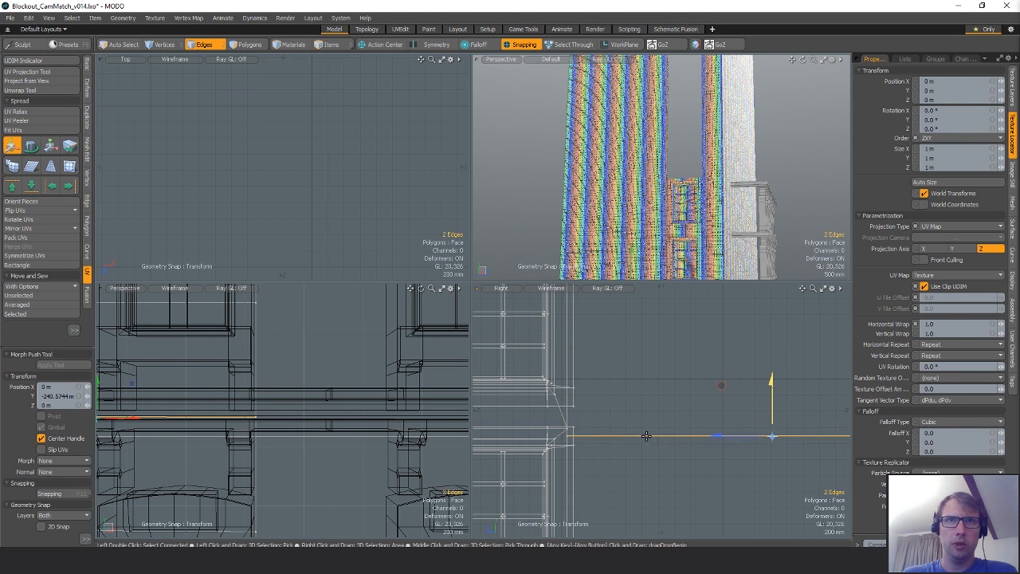
left_click_drag(647, 436, 647, 429)
Move the wide wall section's horizontal edges vertically to line up with the joint between the upper two windows.
scroll(717, 411, "down", 8)
left_click_drag(709, 391, 649, 413, "alt+shift")
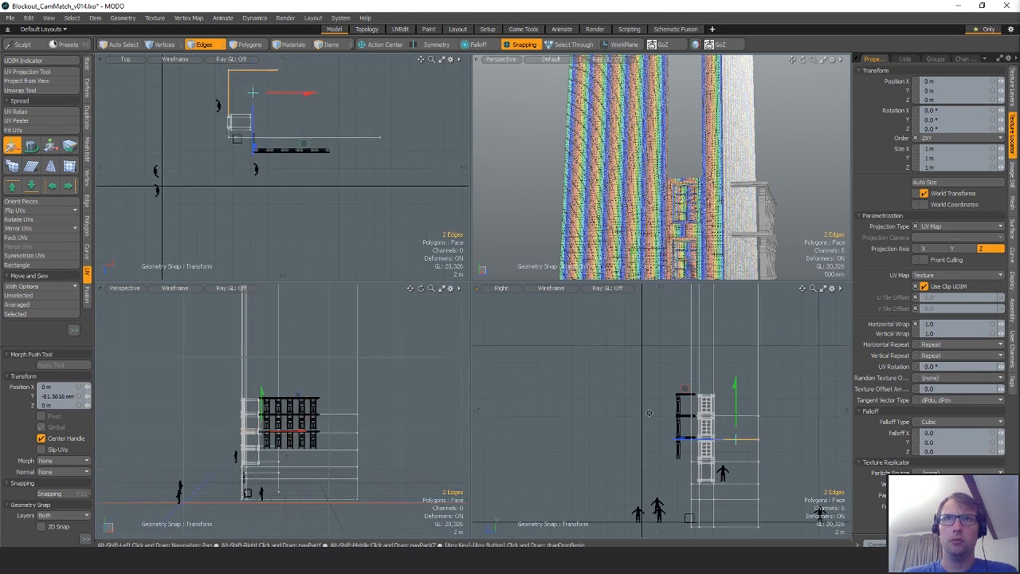
scroll(649, 413, "up", 8)
key("space")
key("w")
left_click_drag(754, 446, 663, 428, "alt+shift")
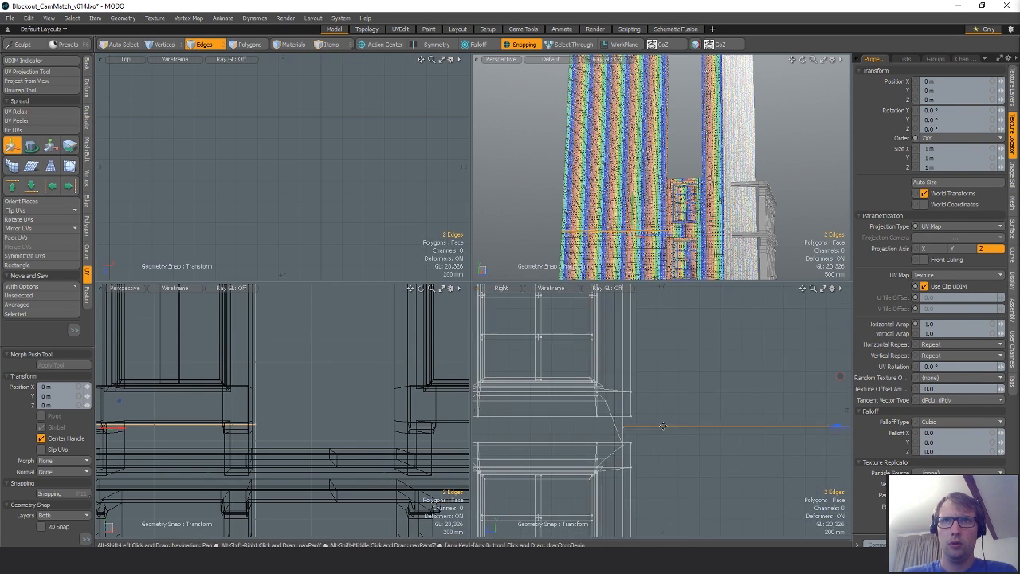
left_click_drag(810, 434, 731, 429, "alt+shift")
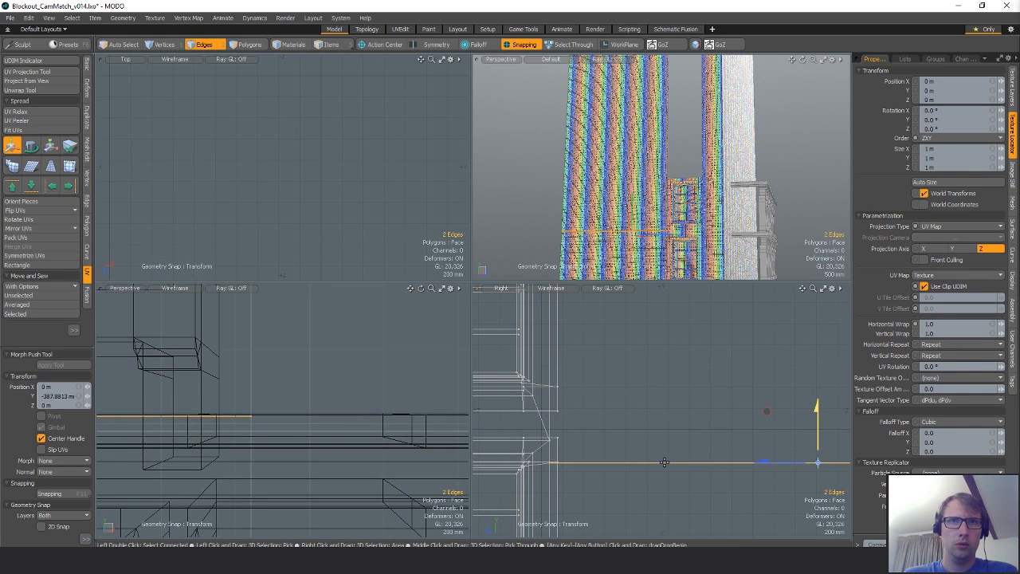
left_click_drag(664, 462, 808, 432)
Select the horizontal edges on the narrow side of the windows and move them vertically to the joint between the upper two windows.
key("space")
double_click(587, 400)
key("w")
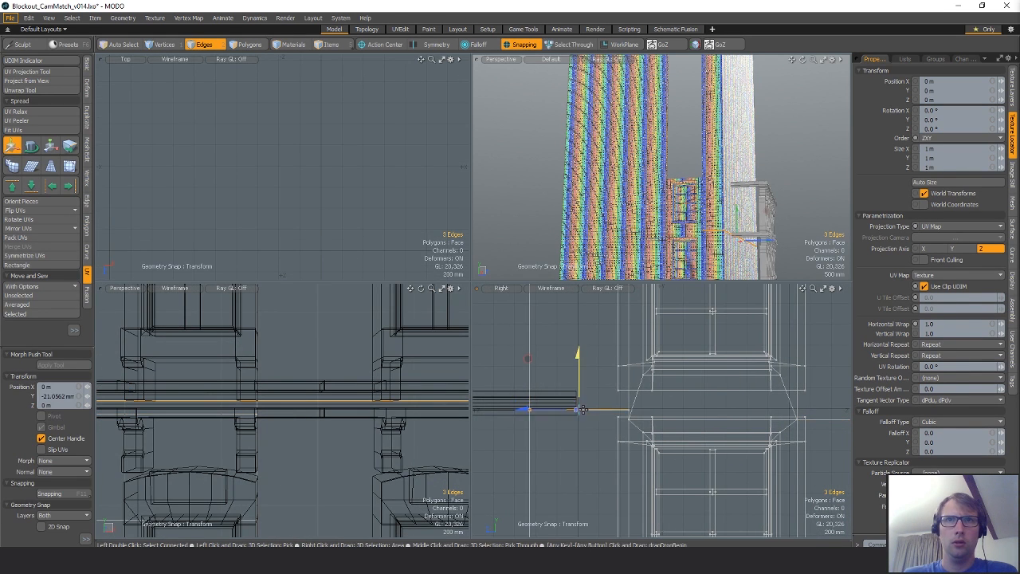
left_click_drag(583, 409, 630, 425)
left_click_drag(649, 387, 582, 404, "ctrl+alt")
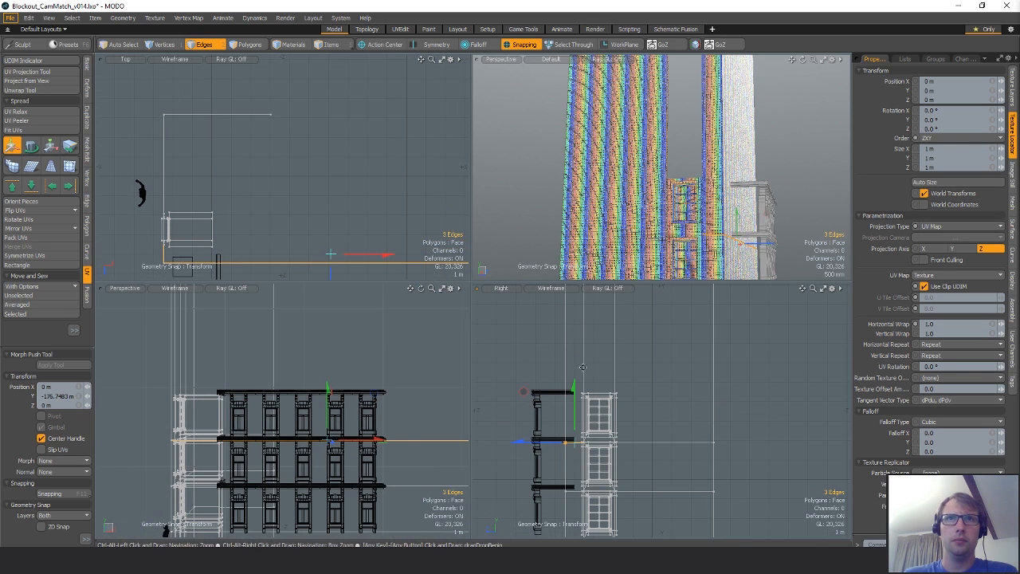
Loop-slice the wide wall section vertically at 50% through its full height.
key("space")
key("space")
left_click(623, 367)
key("alt+c")
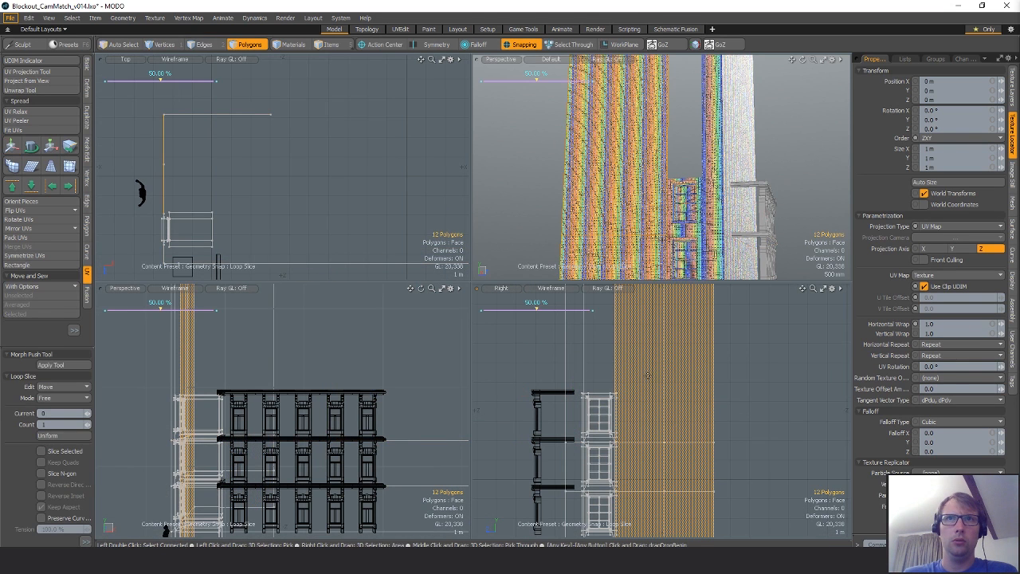
key("space")
Loop-slice the tall wall polygons on both sides of the windows horizontally, above the topmost window.
left_click_drag(648, 375, 705, 363)
key("alt+c")
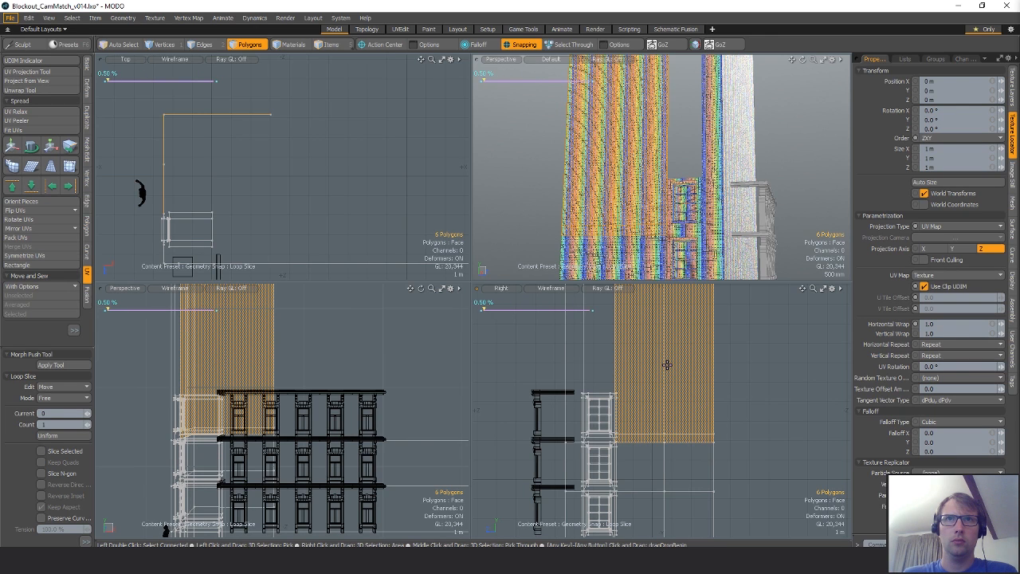
key("space")
key("alt+c")
left_click_drag(560, 367, 581, 371)
key("space")
Select the new horizontal edges on both sides and move them down to the top of the topmost window.
key("2")
left_click(558, 370)
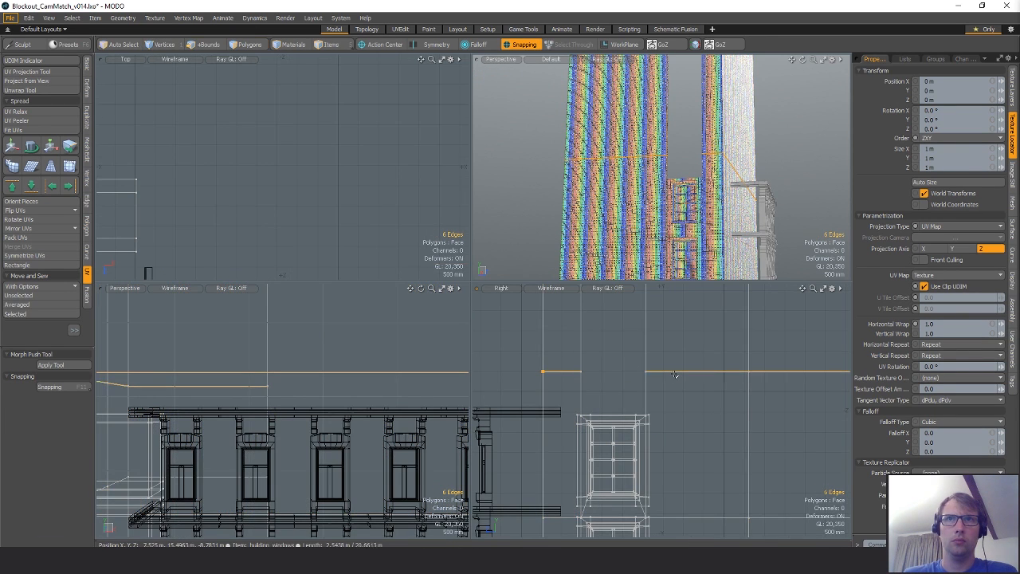
key("w")
left_click_drag(669, 410, 642, 415)
scroll(734, 420, "up", 5)
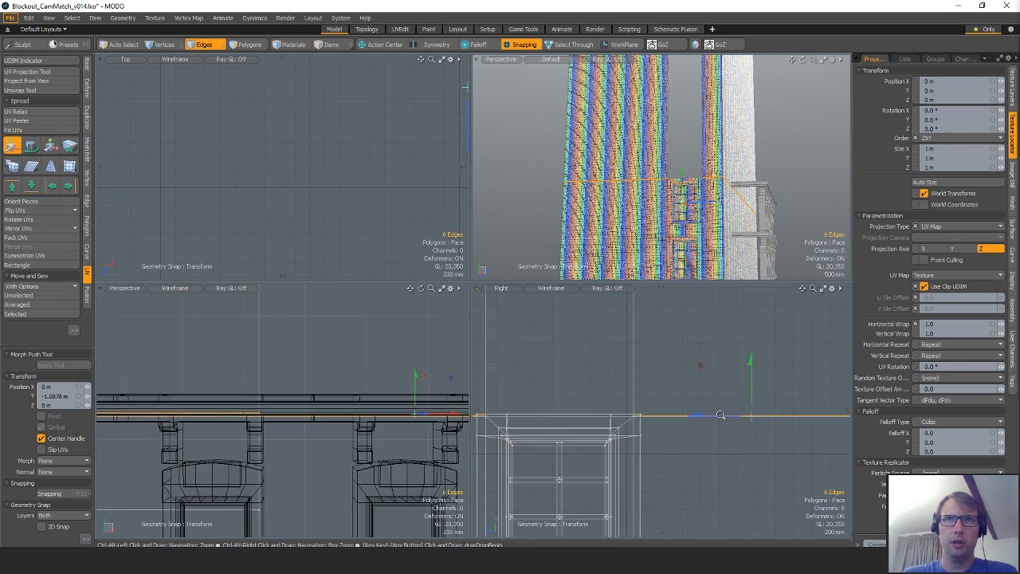
scroll(633, 423, "down", 6)
Open the Texture UV map for editing and select all polygons except the small UV islands beside the wall.
key("q")
key("3")
key("1")
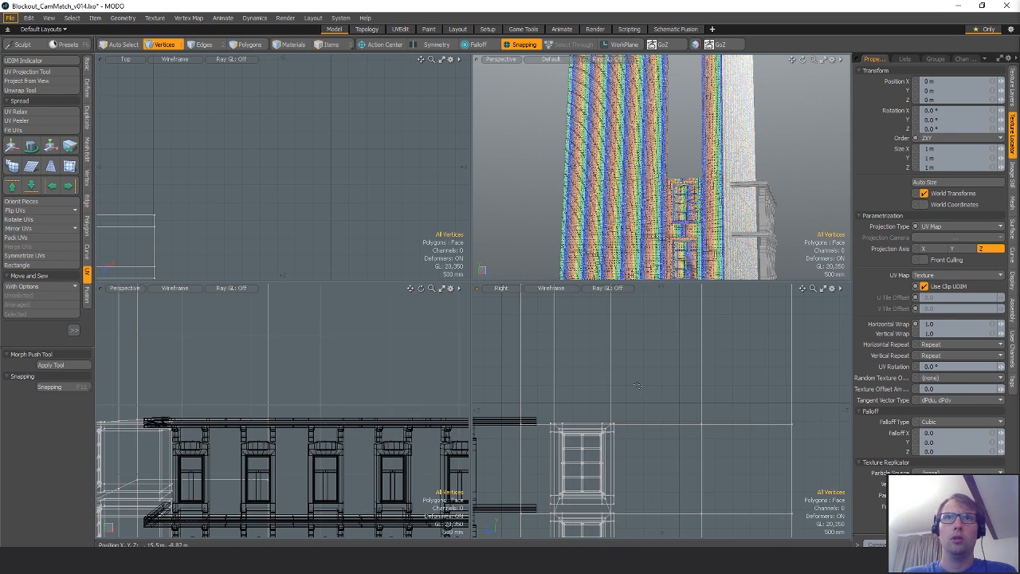
left_click(907, 59)
double_click(888, 103)
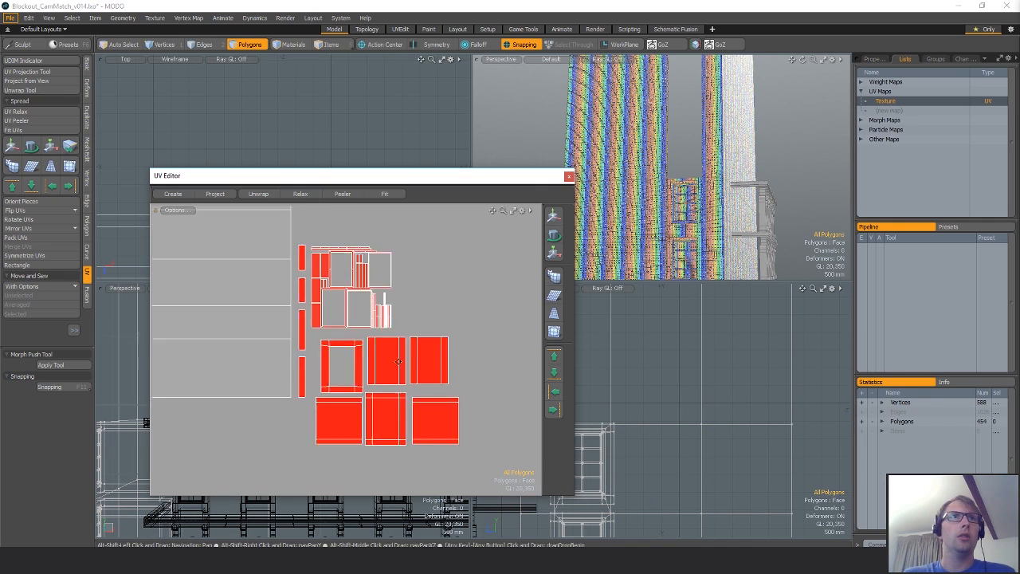
left_click_drag(435, 376, 402, 341, "ctrl+alt")
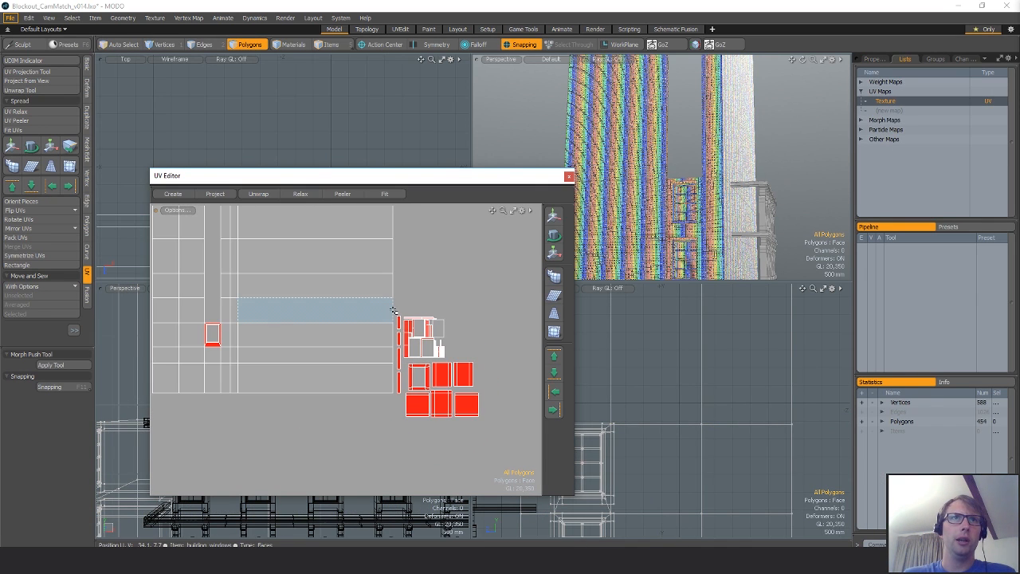
right_click_drag(394, 497, 396, 491)
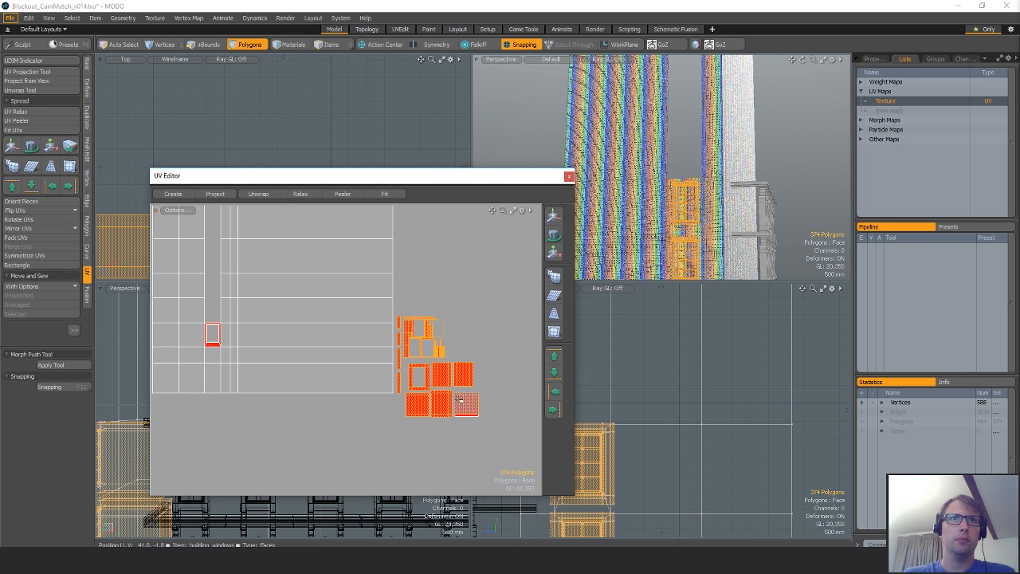
left_click_drag(508, 376, 437, 367, "ctrl+alt")
left_click_drag(437, 367, 436, 396, "alt+shift")
key("bracketleft")
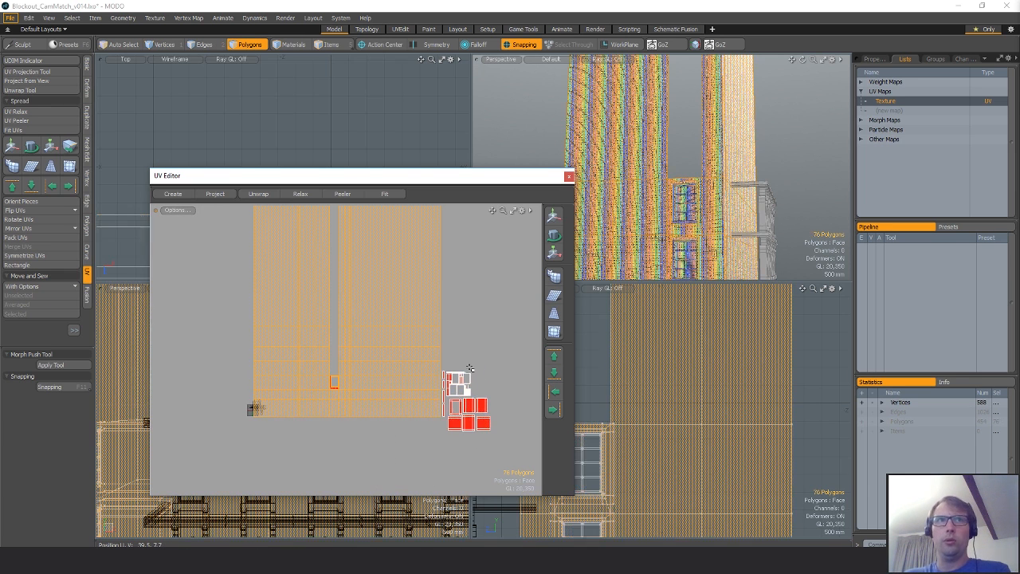
Isolate and select the overlapping window-frame UVs by temporarily hiding the connected wall polygons.
left_click_drag(335, 382, 518, 361, "ctrl+alt")
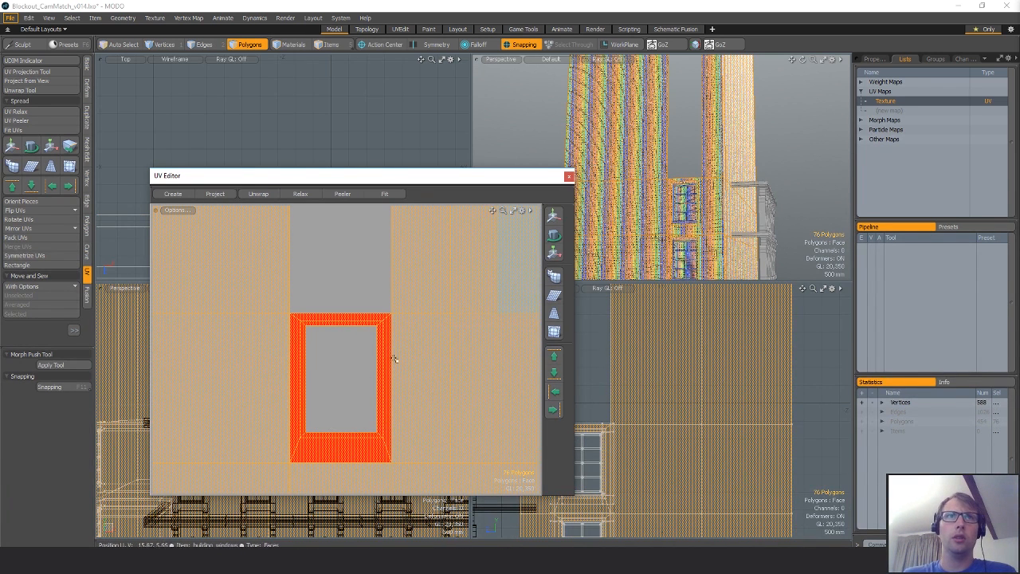
left_click_drag(462, 335, 324, 359, "ctrl+alt")
double_click(401, 324)
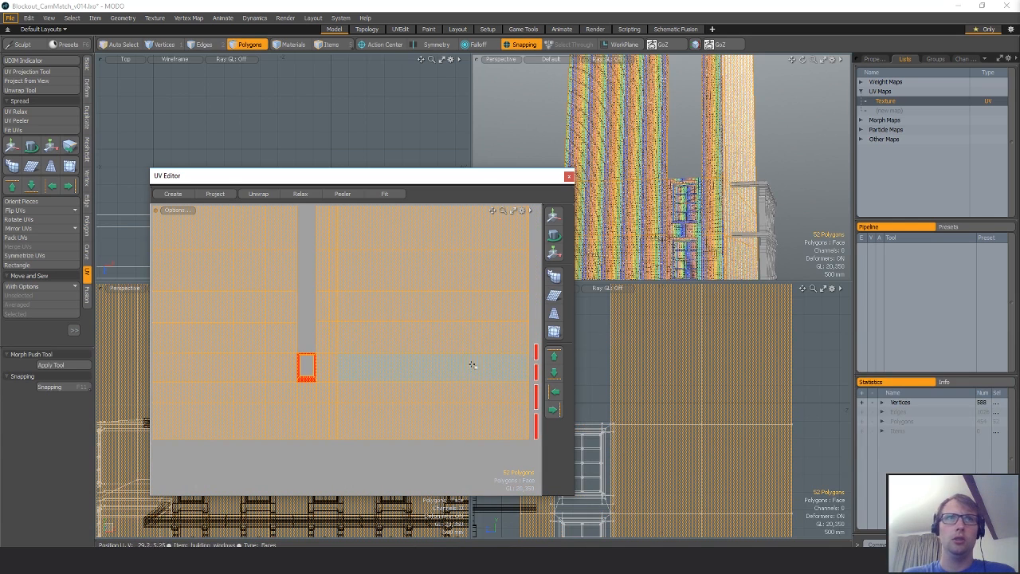
left_click_drag(473, 364, 394, 353, "alt+shift")
key("h")
right_click_drag(148, 369, 372, 369)
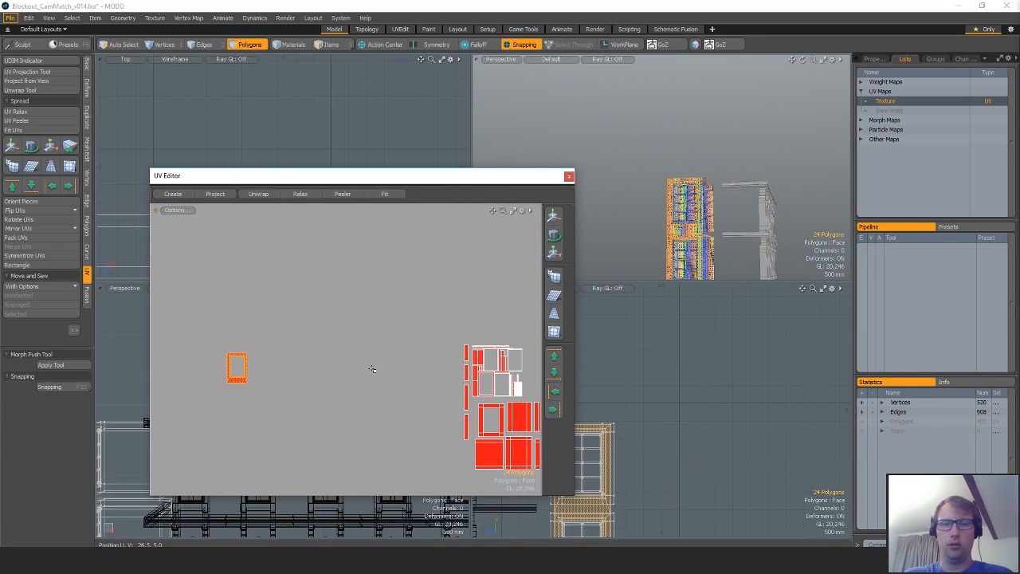
key("u")
left_click_drag(266, 361, 374, 408, "alt+shift")
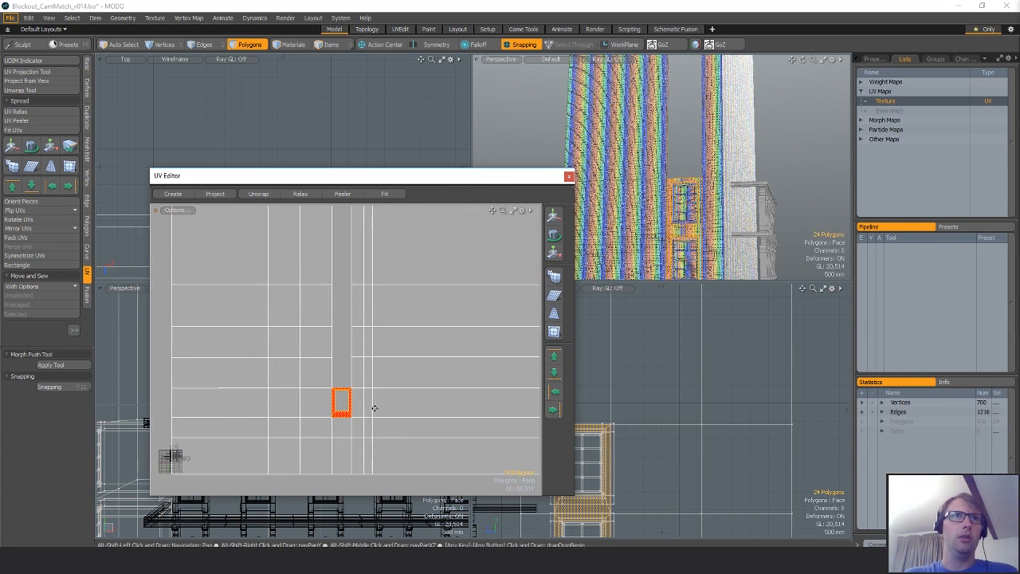
Move the overlapping window-frame UVs up and snap their bottom edge to the top of the lowest window frame.
key("w")
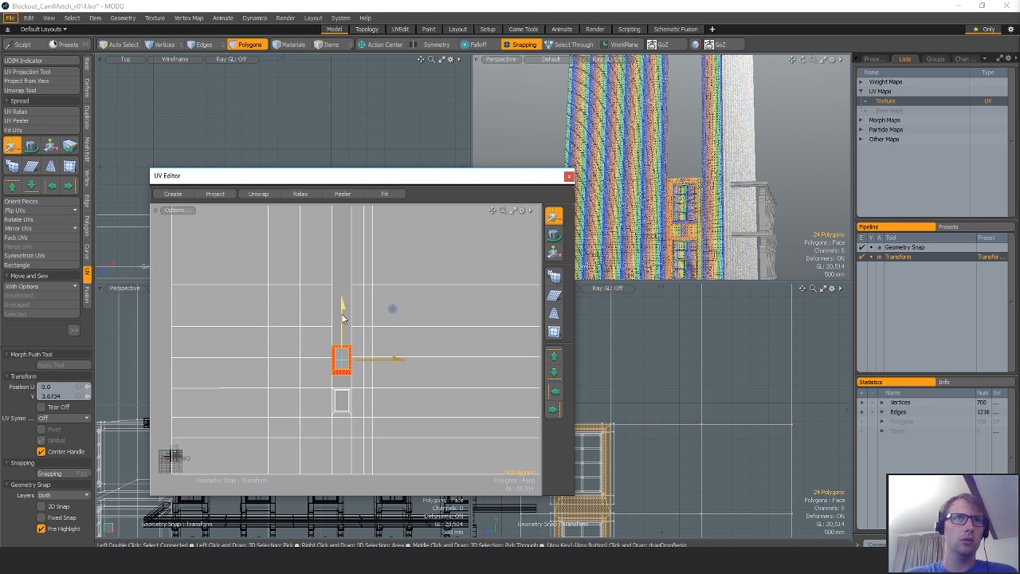
scroll(339, 307, "up", 5)
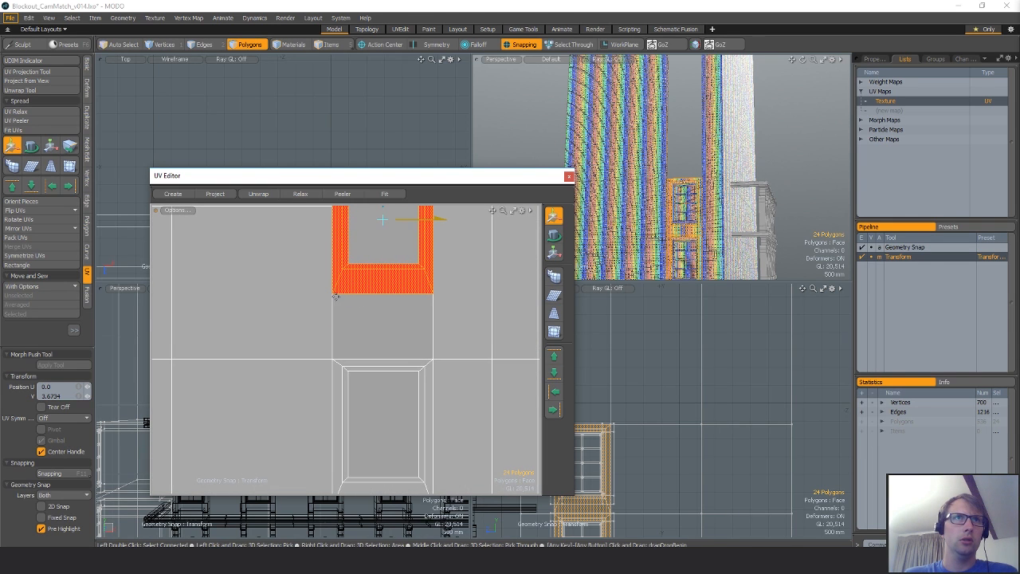
left_click_drag(327, 249, 327, 359)
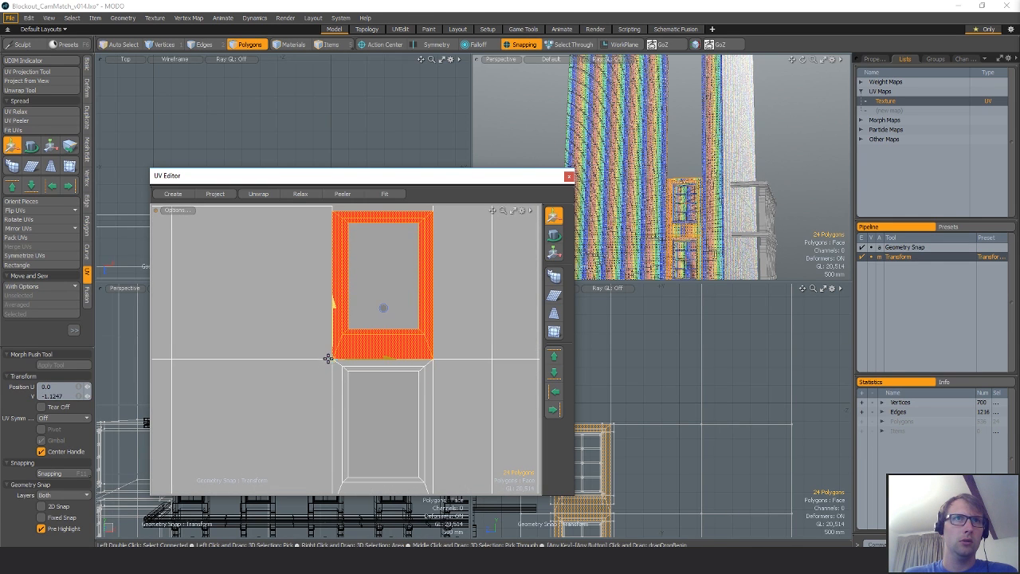
key("q")
Select the outer frame polygons of one stacked window in the perspective view for moving its UVs.
left_click_drag(688, 198, 676, 207, "alt")
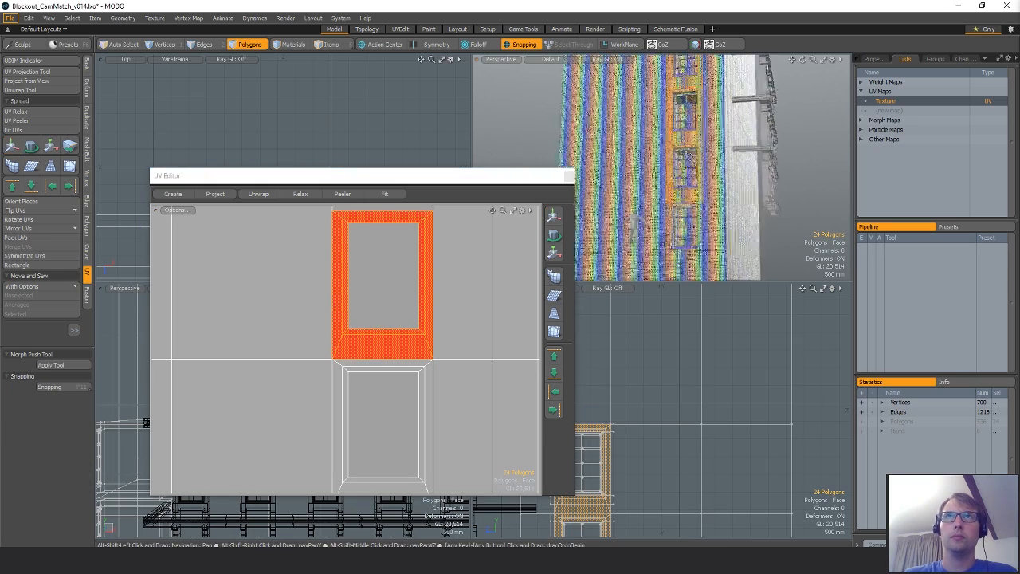
scroll(675, 209, "up", 5)
left_click_drag(692, 212, 682, 206, "alt")
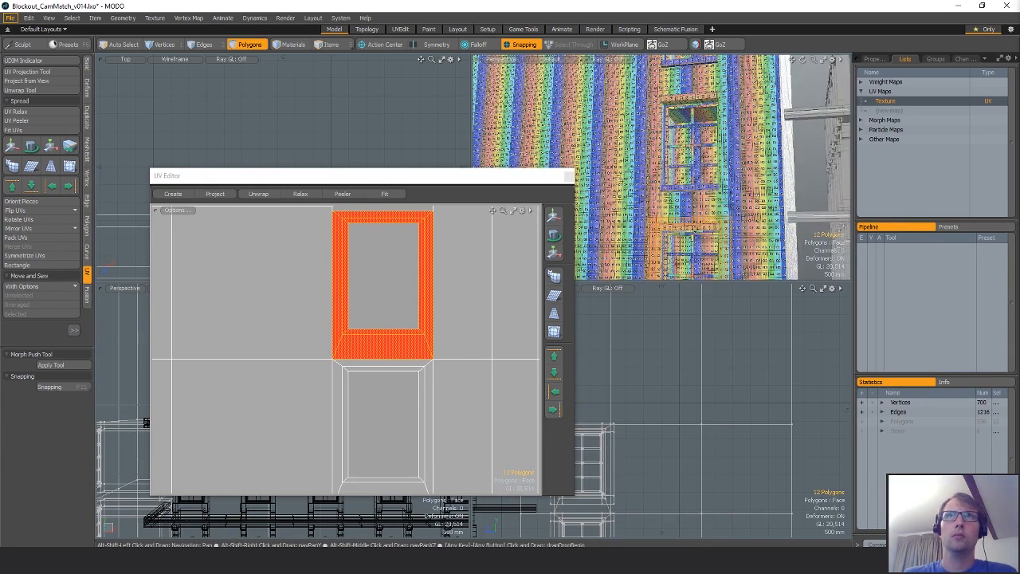
left_click(655, 179)
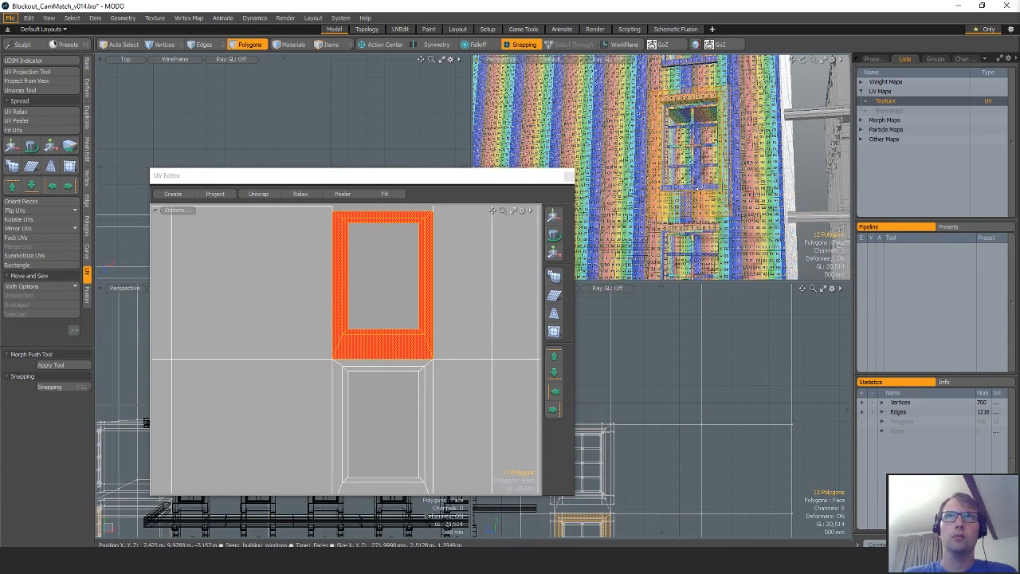
left_click_drag(433, 328, 419, 369, "alt")
key("w")
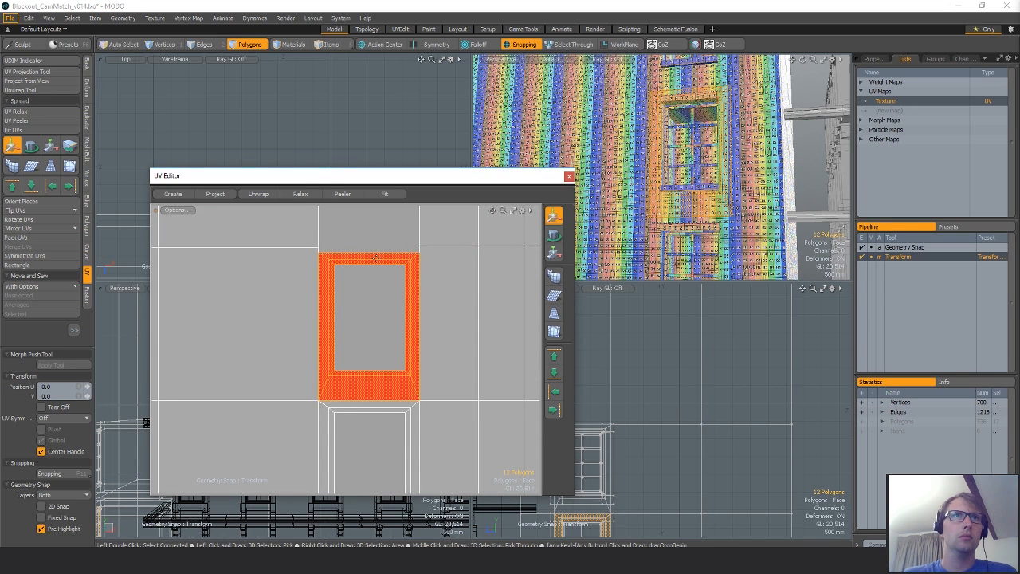
left_click_drag(442, 329, 327, 327, "ctrl+alt")
mouse_move(443, 317)
left_mouse_down("alt")
mouse_move(410, 346)
mouse_move(412, 319)
mouse_move(448, 321)
left_mouse_up("alt")
key("q")
key("w")
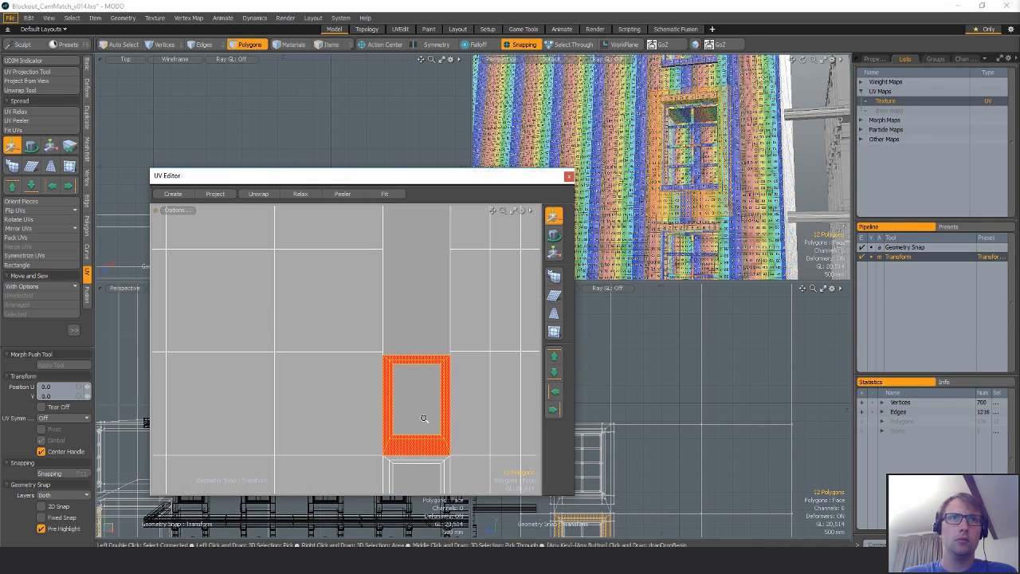
Reduce the selection to the front frame polygons and move their UVs up on top of the overlapping frames.
left_click_drag(424, 418, 302, 407, "ctrl+alt")
left_click_drag(430, 398, 471, 384, "alt")
key("q")
key("w")
left_click_drag(231, 447, 494, 401, "alt")
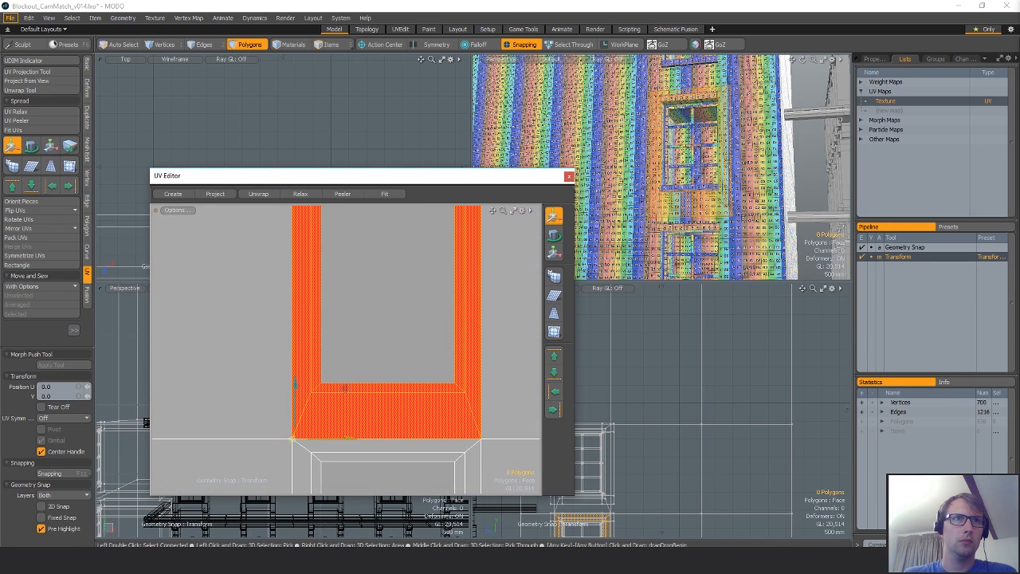
left_click_drag(431, 419, 401, 500, "ctrl+alt")
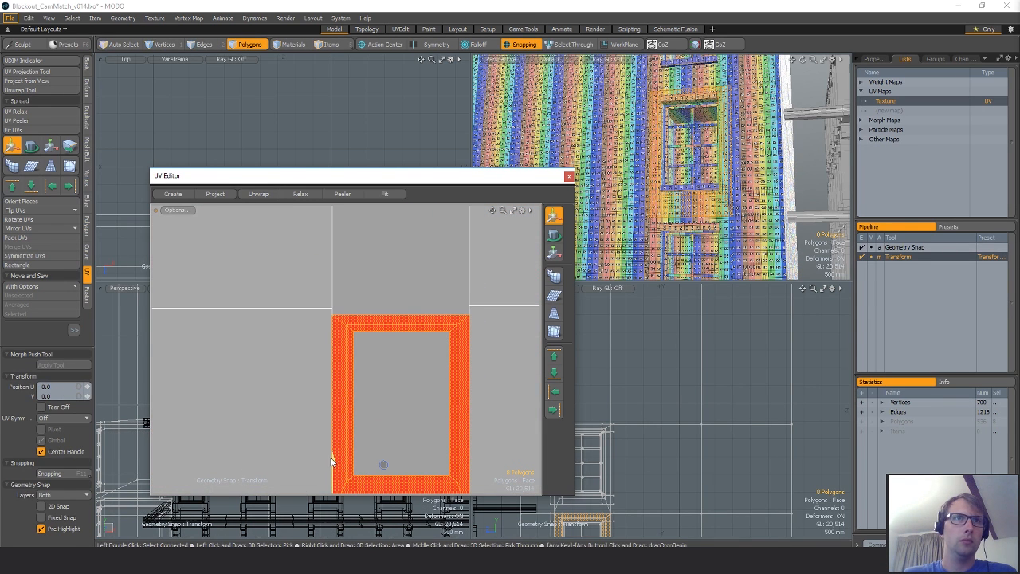
left_click_drag(332, 461, 332, 314)
scroll(399, 358, "down", 2)
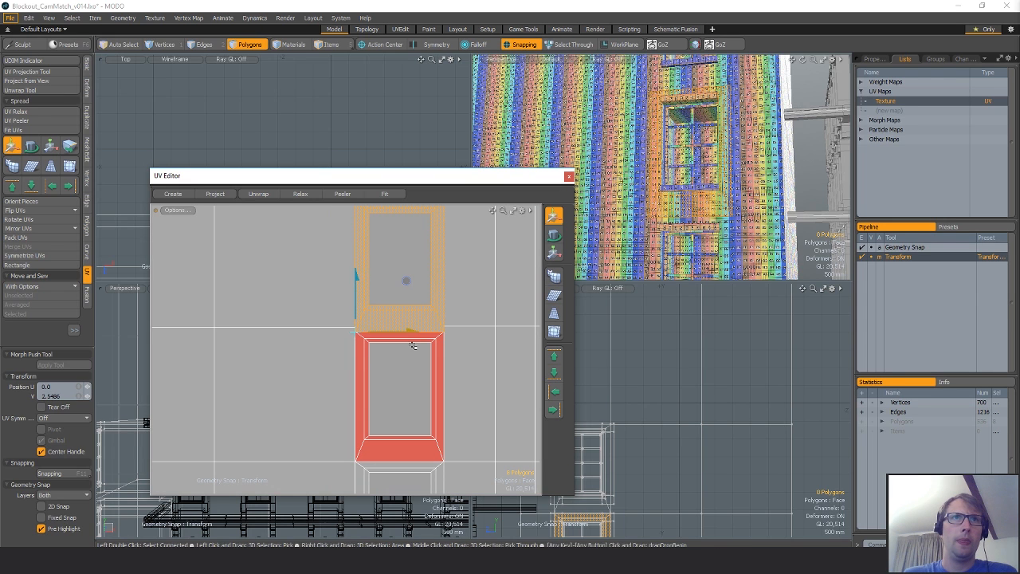
key("q")
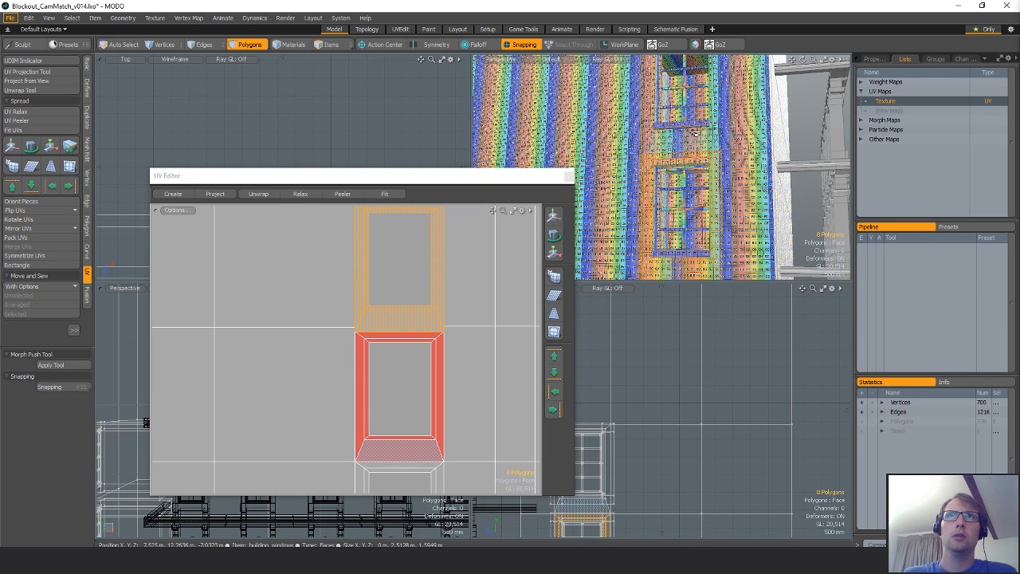
Select the next window's frame without its side-strip islands and move its UVs to the top of the UV window stack.
double_click(695, 134)
left_click_drag(422, 391, 271, 390, "ctrl+alt")
left_click_drag(424, 393, 212, 388, "alt")
left_click_drag(293, 389, 236, 389, "ctrl+alt")
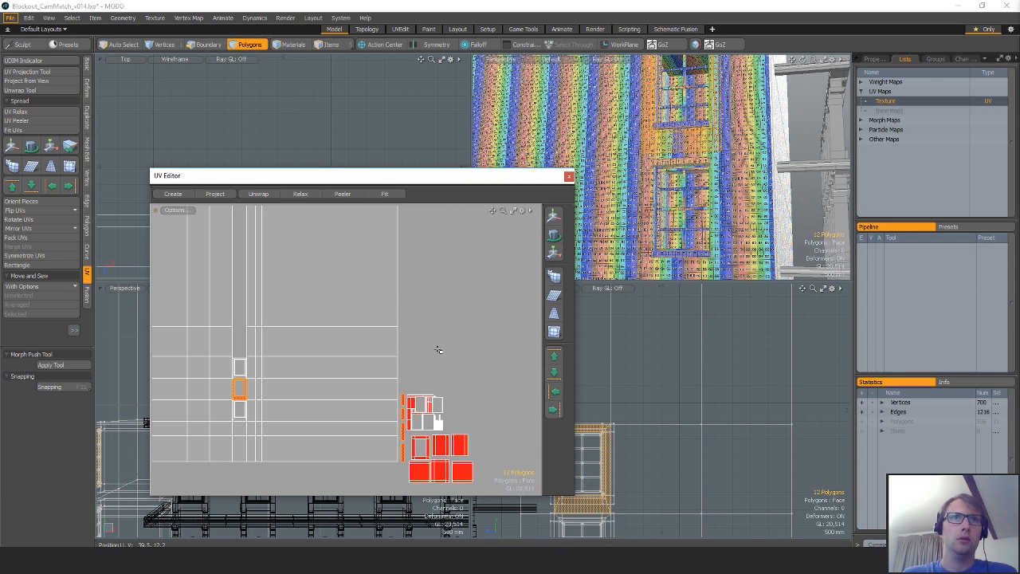
right_click_drag(437, 349, 311, 496, "ctrl")
left_click_drag(284, 387, 431, 377, "alt")
left_click_drag(314, 363, 458, 206, "ctrl+alt")
key("w")
left_click_drag(430, 293, 440, 369, "ctrl+alt")
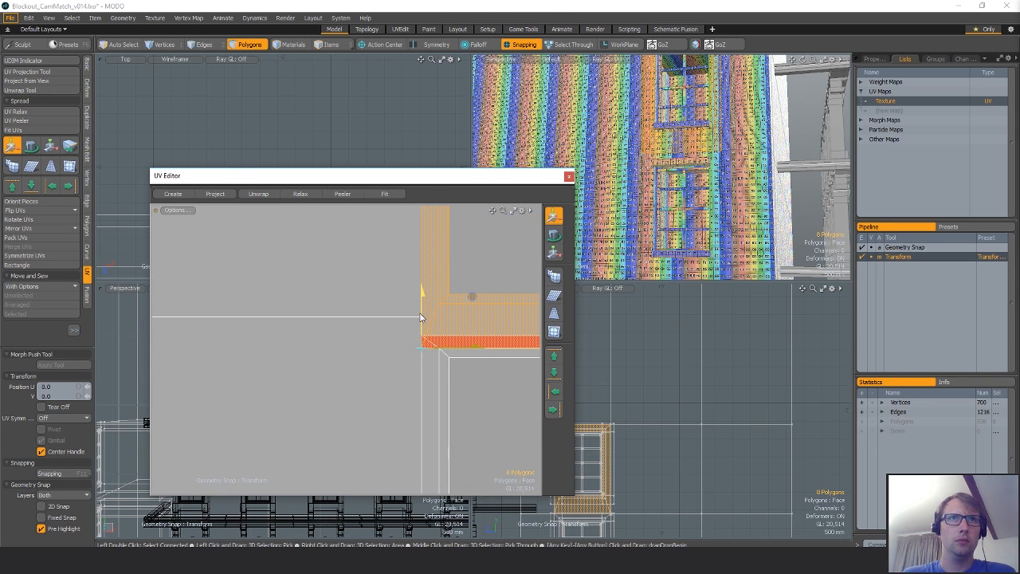
left_click_drag(421, 317, 423, 335)
left_click_drag(396, 381, 298, 397, "ctrl+alt")
Select the horizontal wall edges on both sides of the joint below the top window in the UV view for moving.
key("space")
key("space")
key("space")
left_click(359, 372)
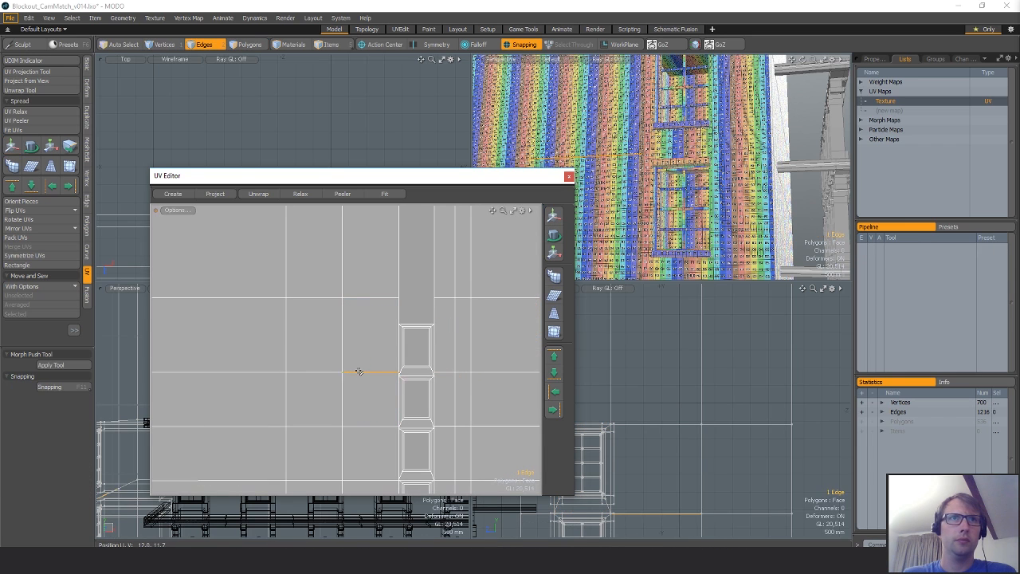
double_click(359, 372)
double_click(487, 373, "shift")
left_click_drag(459, 373, 412, 355, "alt")
key("w")
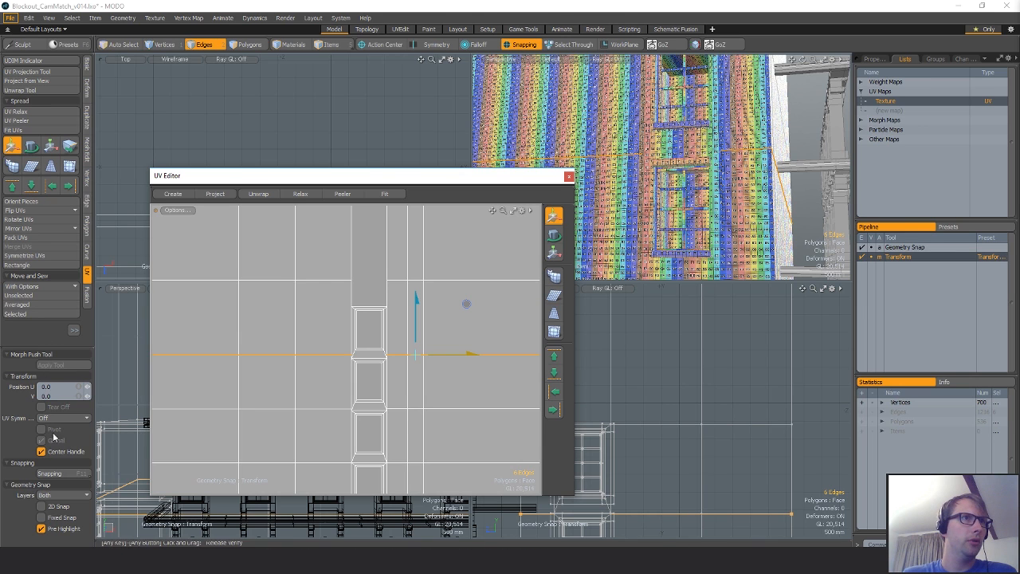
left_click(874, 59)
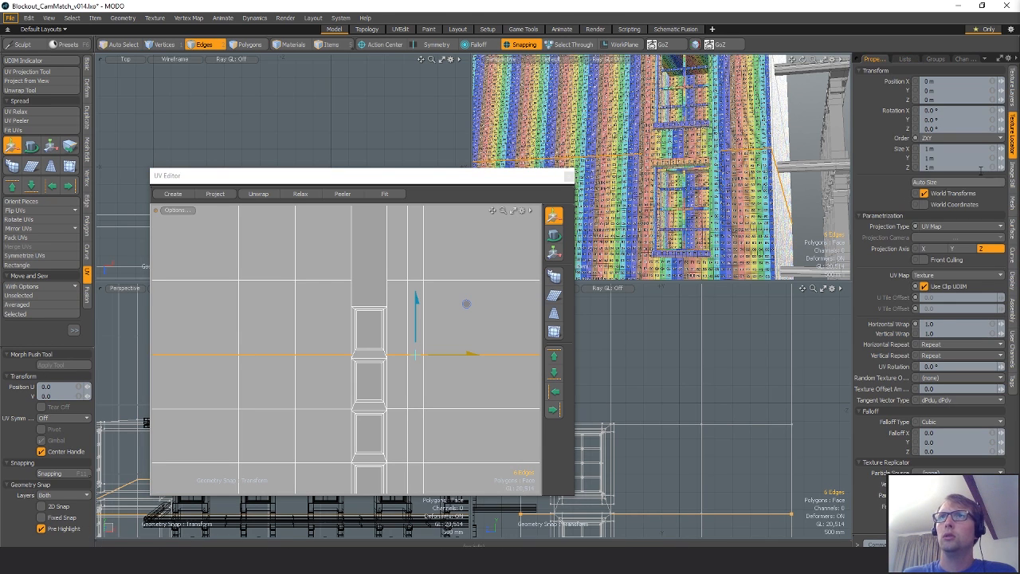
left_click(1014, 88)
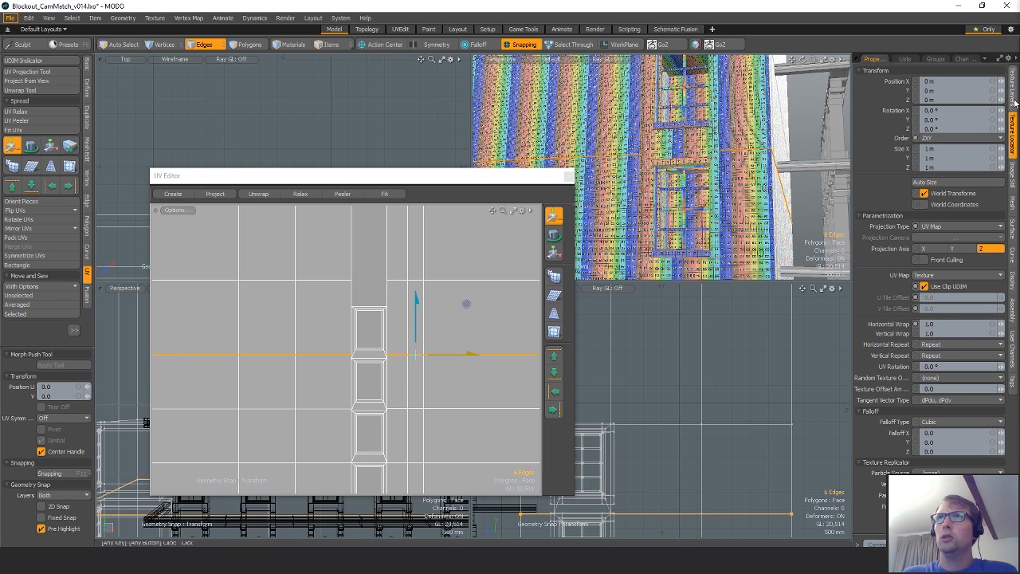
left_click(1010, 137)
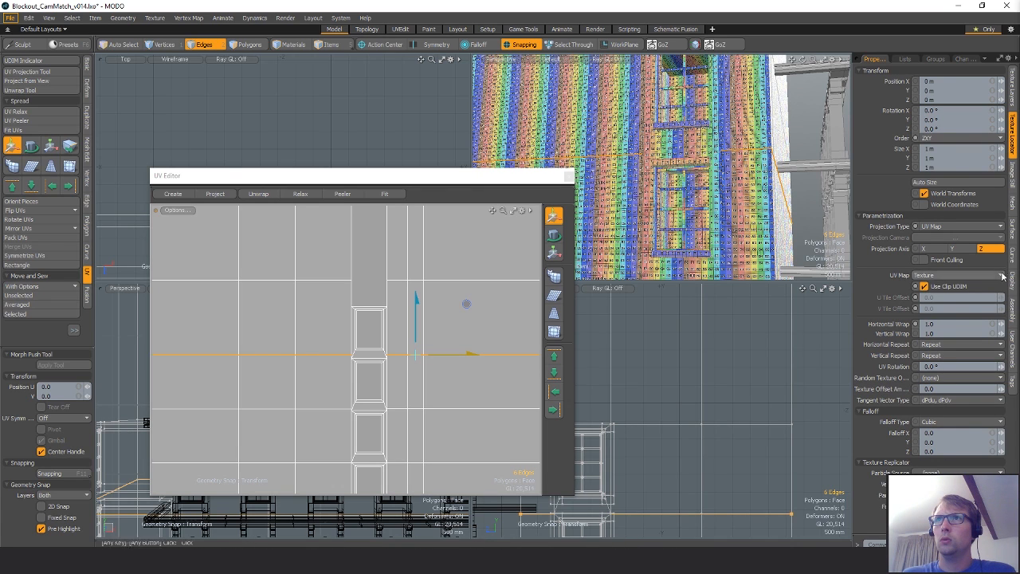
left_click(1010, 205)
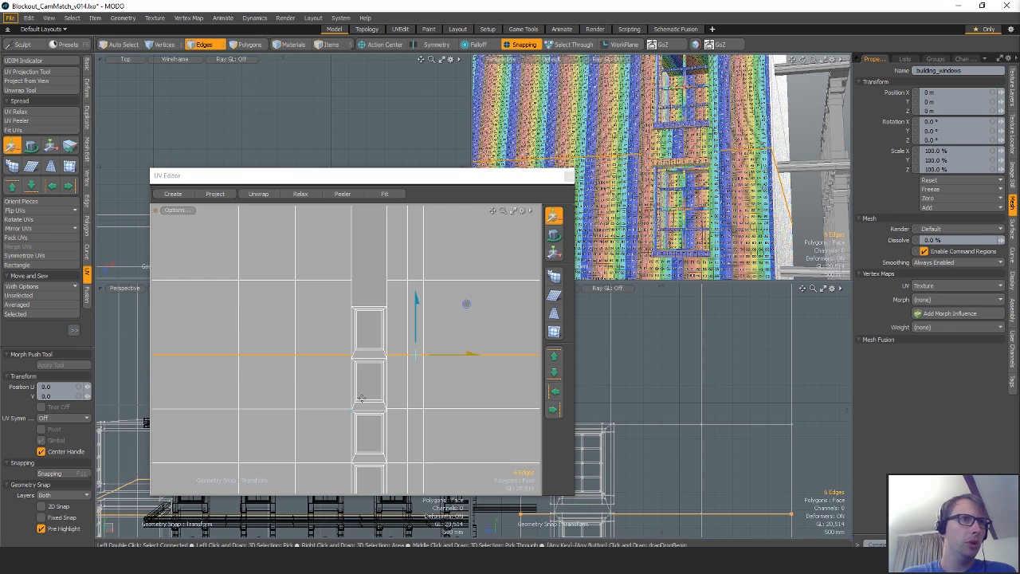
Move the selected wall-edge UVs vertically to line up with the joint below the top window.
left_click_drag(526, 322, 516, 291, "alt+shift")
left_click_drag(641, 165, 754, 172, "alt+shift")
scroll(754, 171, "up", 5)
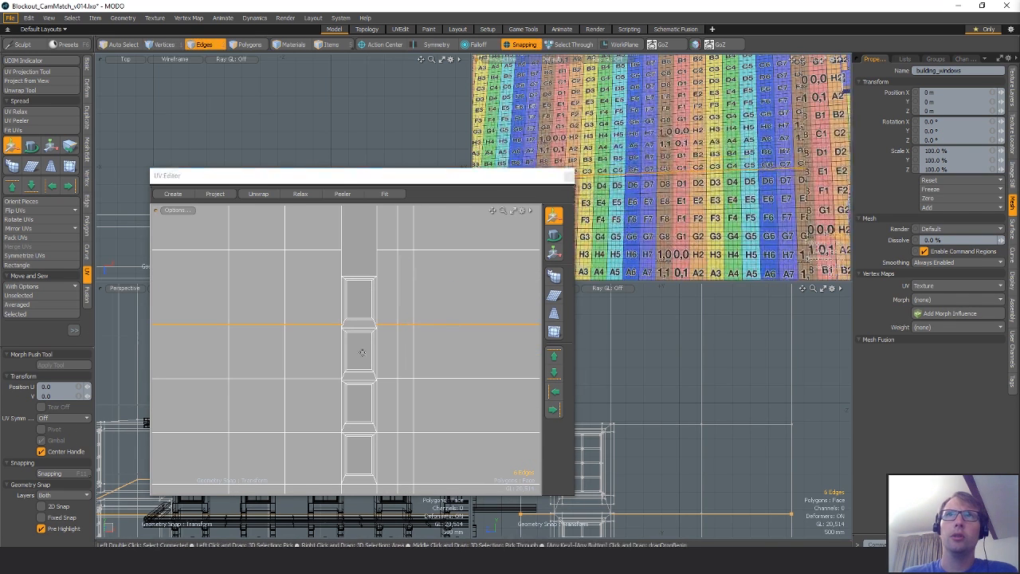
left_click(407, 323)
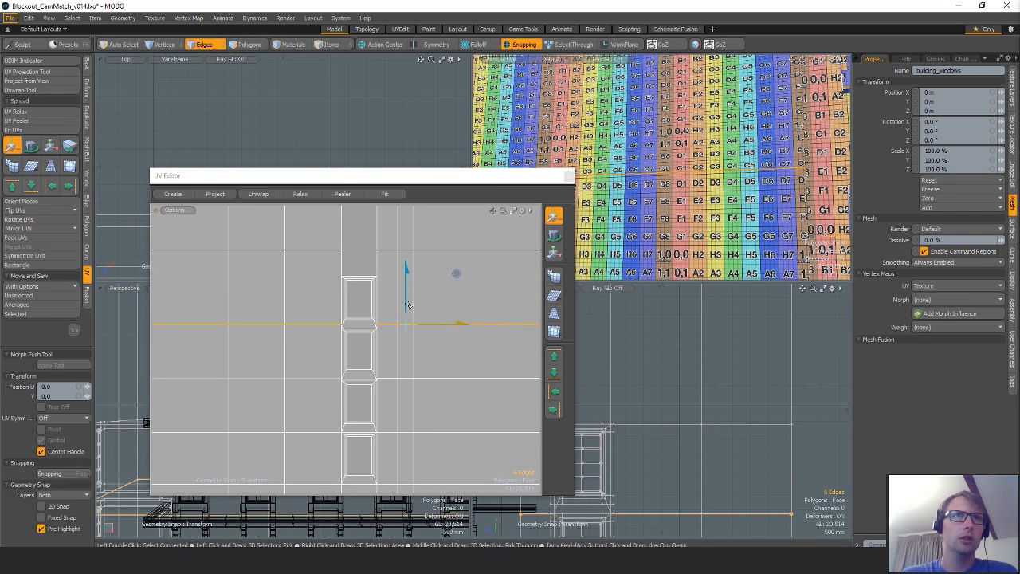
key("q")
key("w")
left_click_drag(408, 304, 422, 331)
key("q")
Select the wall edges on both sides of the next joint down and snap their UVs to the window frame corner.
left_click(420, 354)
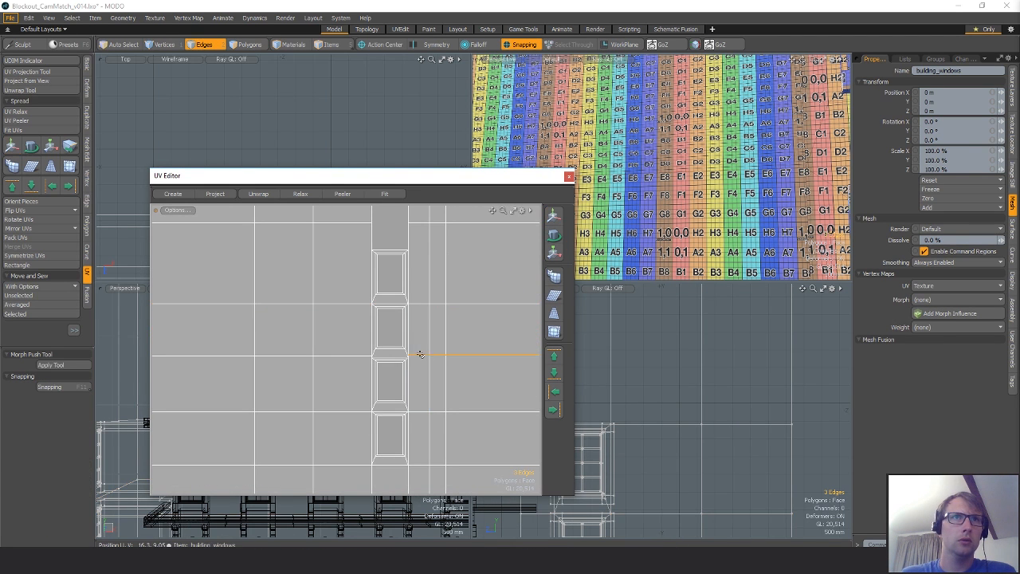
double_click(354, 358, "shift")
key("w")
left_click_drag(422, 319, 527, 345, "ctrl+alt")
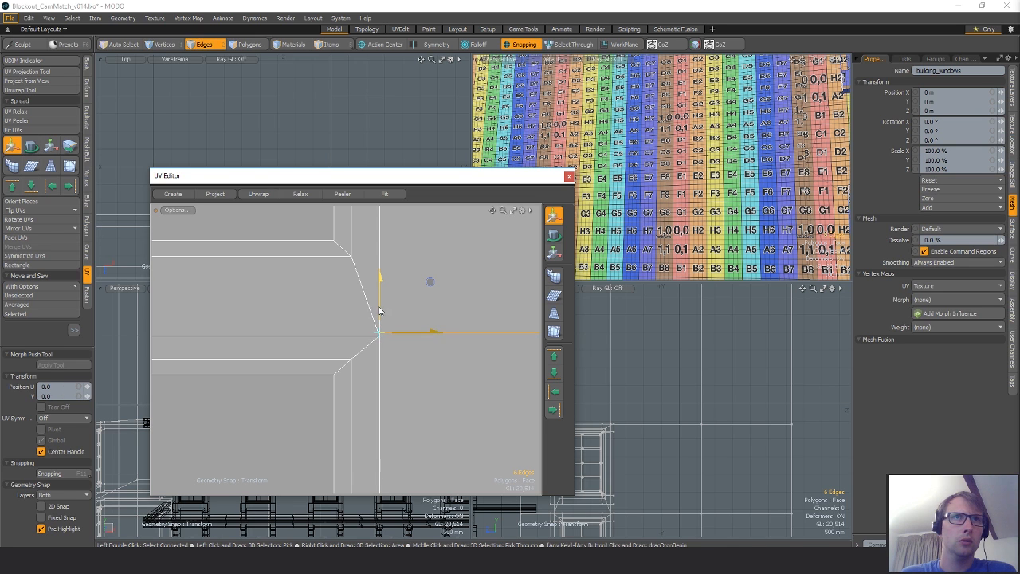
left_click_drag(380, 312, 379, 337)
left_click_drag(437, 362, 408, 381, "ctrl+alt")
left_click_drag(443, 336, 323, 332, "ctrl+alt")
left_click_drag(478, 285, 419, 455, "alt")
key("q")
Select the wall edges above the top window on both sides and lower their UVs to the top of the window stack.
double_click(383, 338)
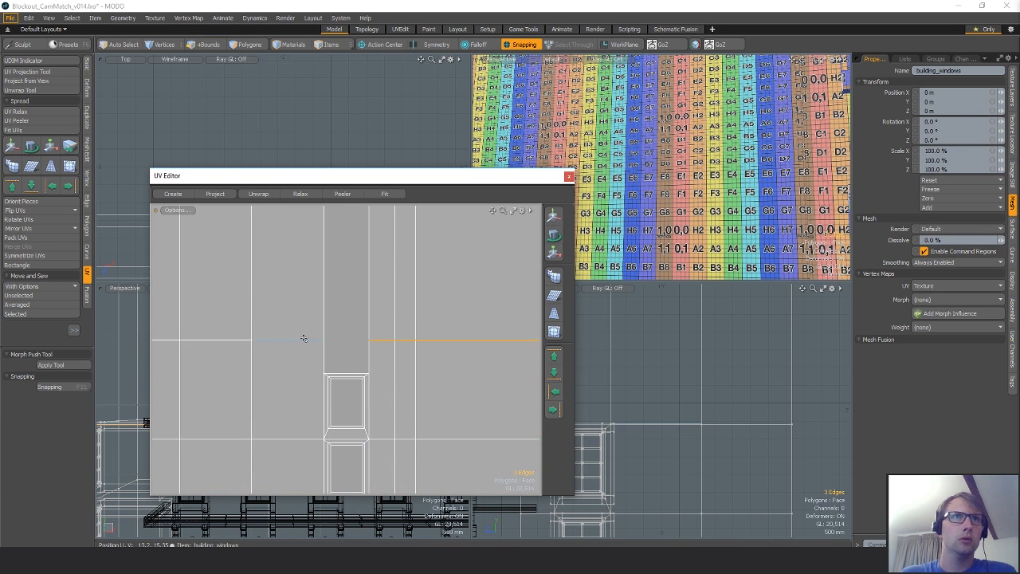
left_click(326, 339, "shift")
key("w")
left_click_drag(408, 296, 172, 390)
left_click_drag(670, 168, 769, 228, "alt")
left_click_drag(359, 427, 249, 427, "ctrl+alt")
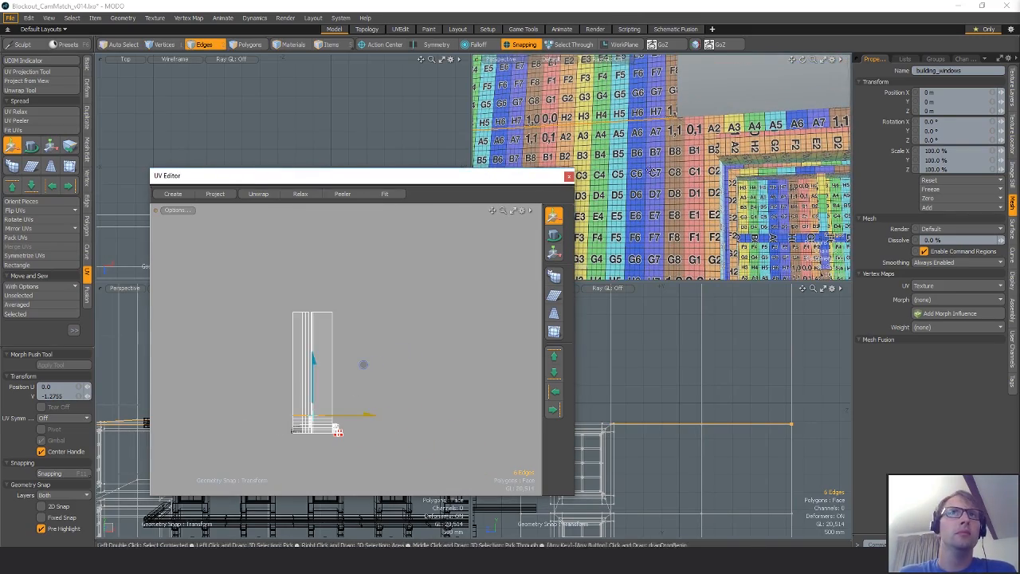
Select the connected polygons of the facade wall pieces around the stacked windows in the perspective view.
key("q")
key("3")
double_click(656, 144)
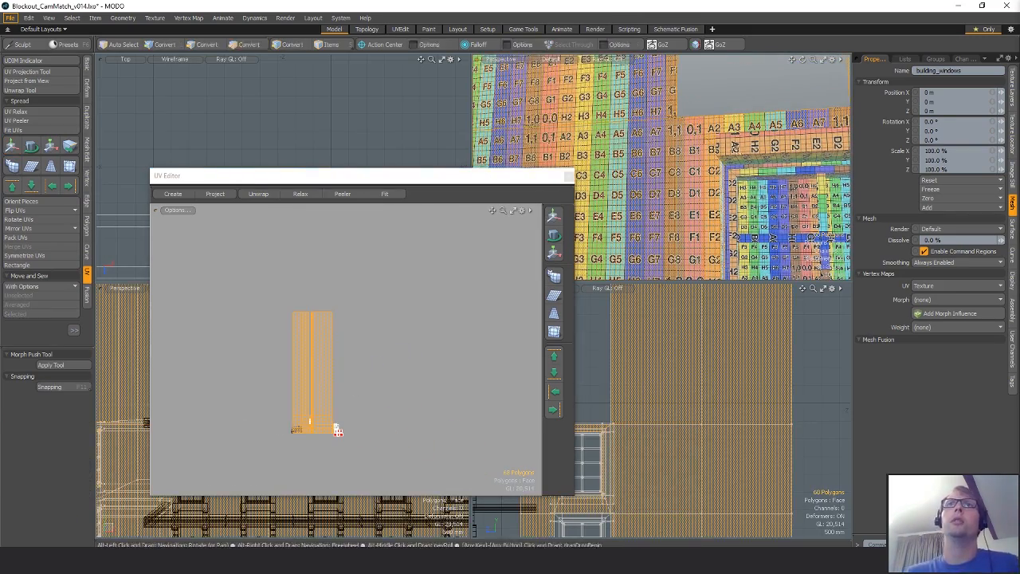
left_click_drag(656, 145, 590, 160, "ctrl+alt")
double_click(703, 206, "shift")
left_click_drag(703, 207, 679, 151, "alt+shift")
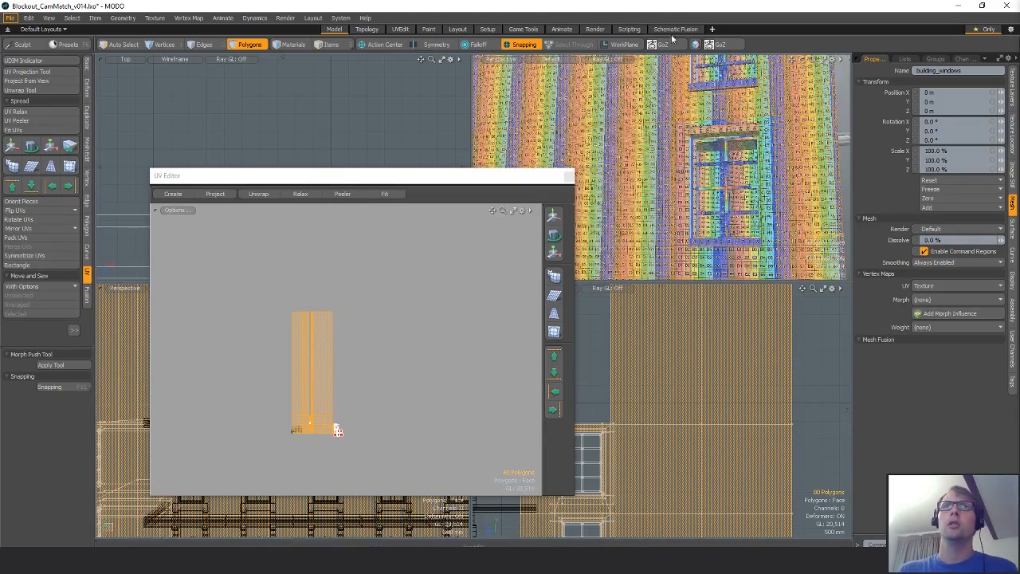
double_click(680, 203, "shift")
left_click_drag(680, 203, 682, 150, "alt+shift")
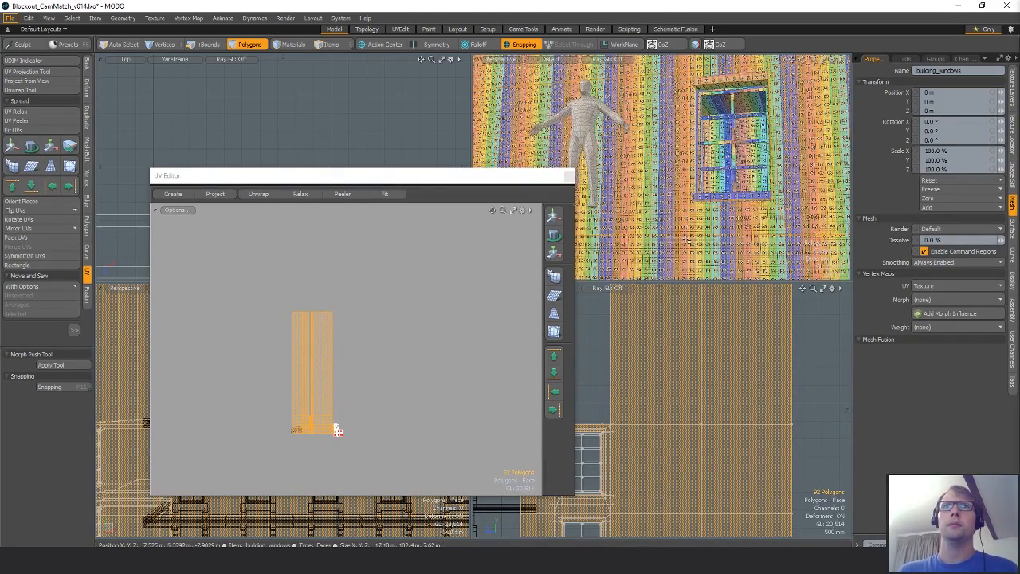
left_click_drag(781, 216, 693, 205, "ctrl+alt")
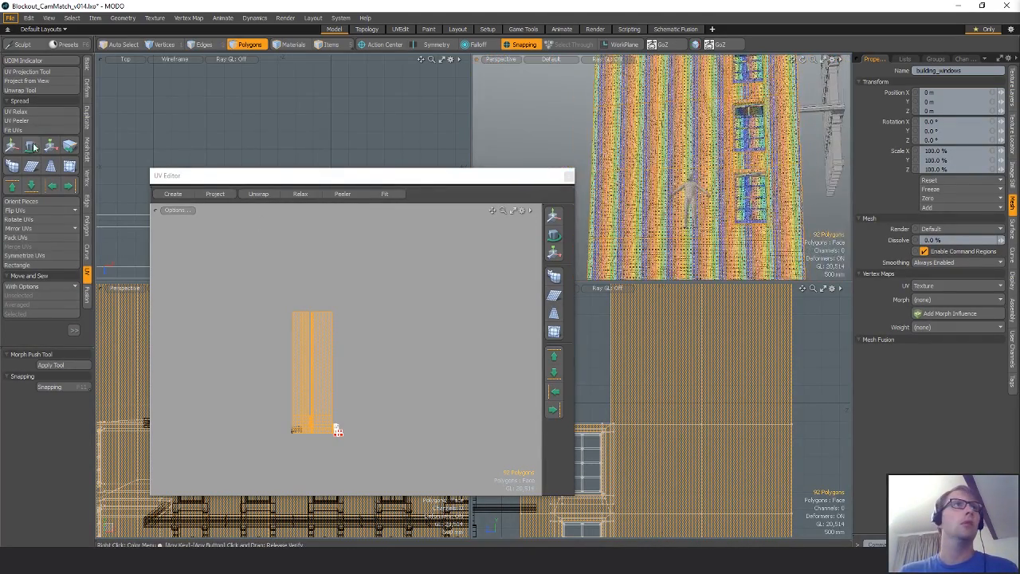
Apply the Merge Tool to the selected facade wall pieces and clear the polygon selection.
left_click(87, 178)
left_click(38, 120)
left_click_drag(713, 132, 730, 201, "alt+shift")
double_click(775, 175, "ctrl")
left_click_drag(811, 178, 384, 425, "alt")
key("q")
left_click(384, 425)
Select the row of vertices along the top edge of the facade walls in the UV view for moving.
key("1")
mouse_move(243, 301)
right_mouse_down()
mouse_move(440, 330)
mouse_move(382, 275)
right_mouse_up()
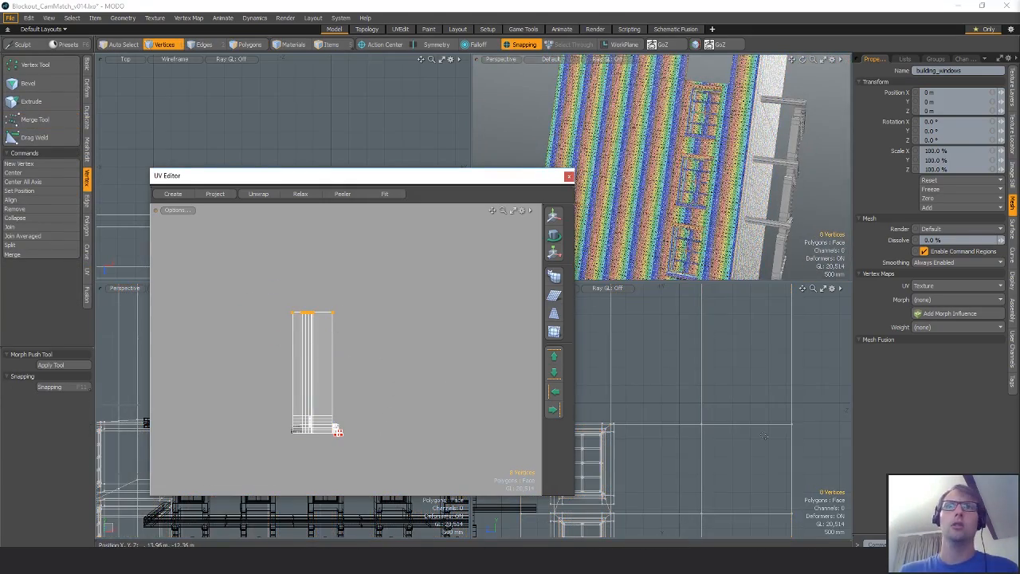
left_click_drag(783, 404, 589, 417, "ctrl+alt")
left_click_drag(588, 417, 583, 492, "alt+shift")
key("w")
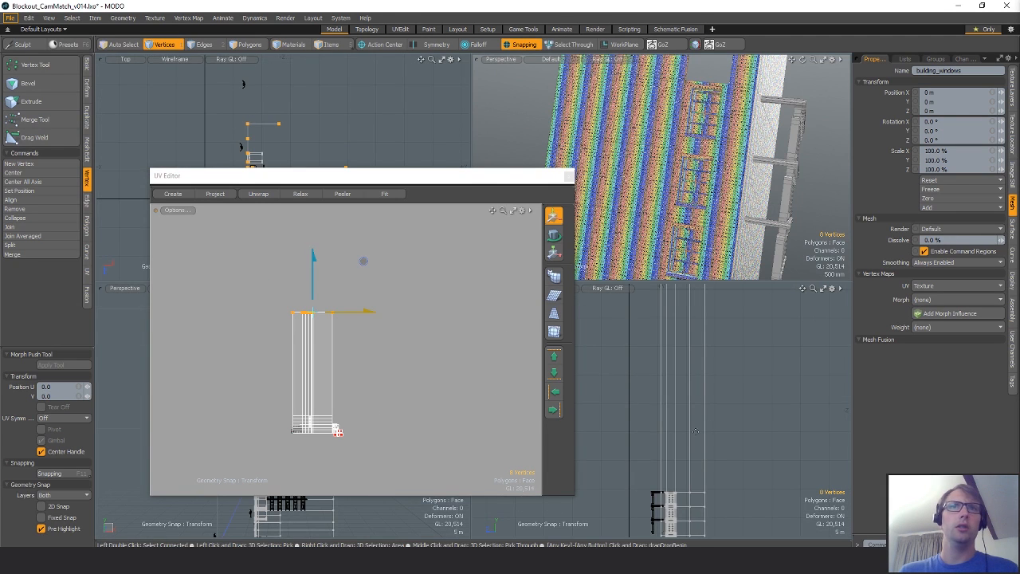
Try to lower the facade's top wall vertices 78 m in the model without moving their UVs.
left_click_drag(766, 335, 692, 334, "ctrl+alt")
mouse_move(692, 334)
left_mouse_down("alt+shift")
mouse_move(713, 334)
mouse_move(681, 334)
left_mouse_up("alt+shift")
left_click_drag(681, 334, 715, 389, "alt+shift")
key("q")
key("w")
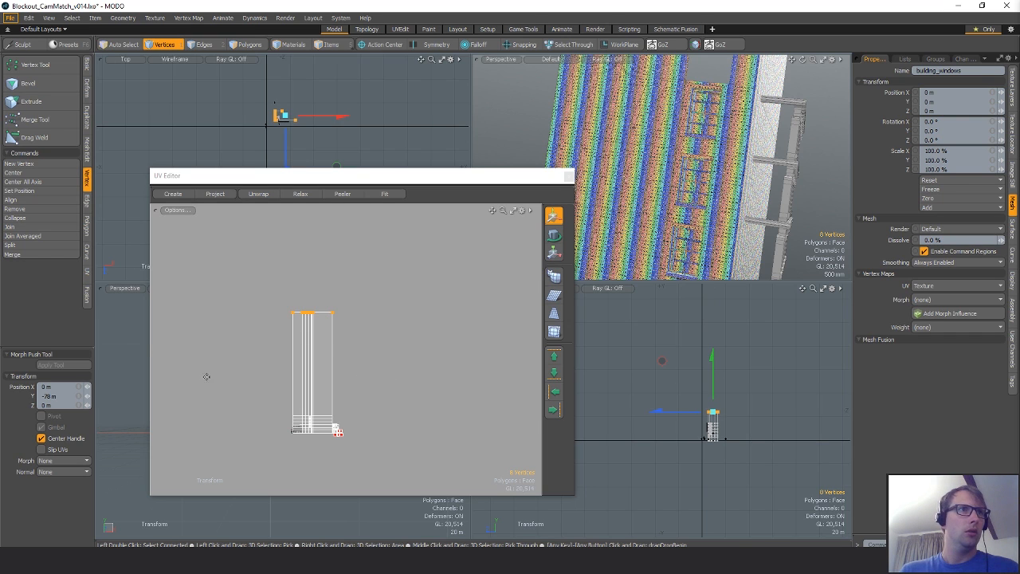
key("ctrl+z")
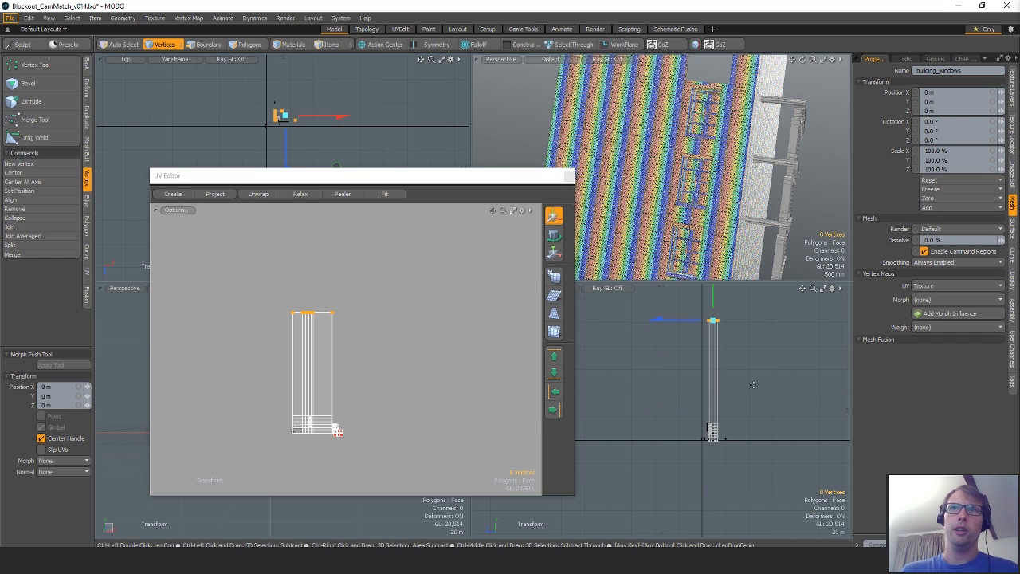
Enable Slip UVs and lower the facade's top wall vertices to shorten the walls above the window stack.
left_click(42, 449)
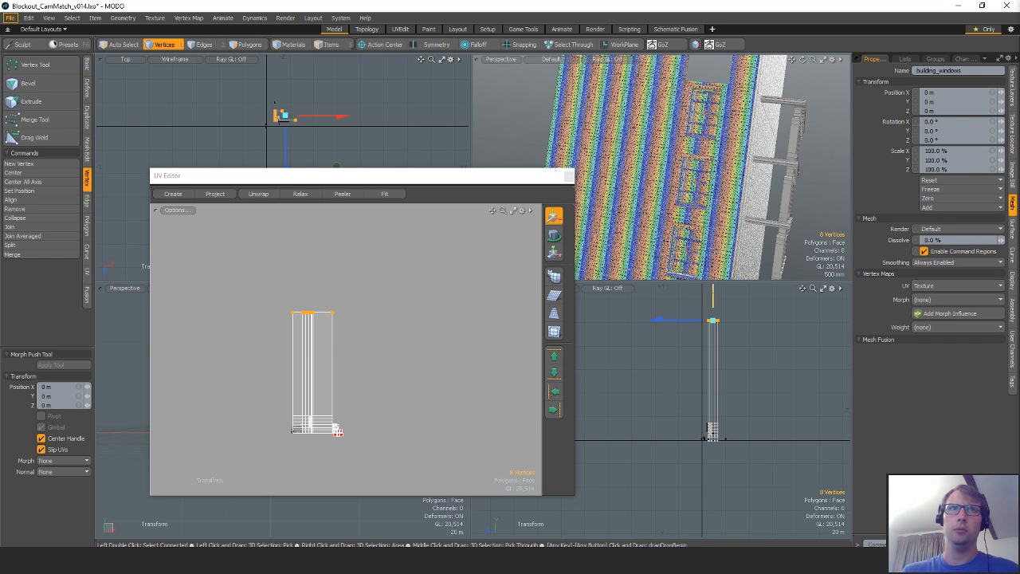
left_click_drag(713, 321, 713, 415)
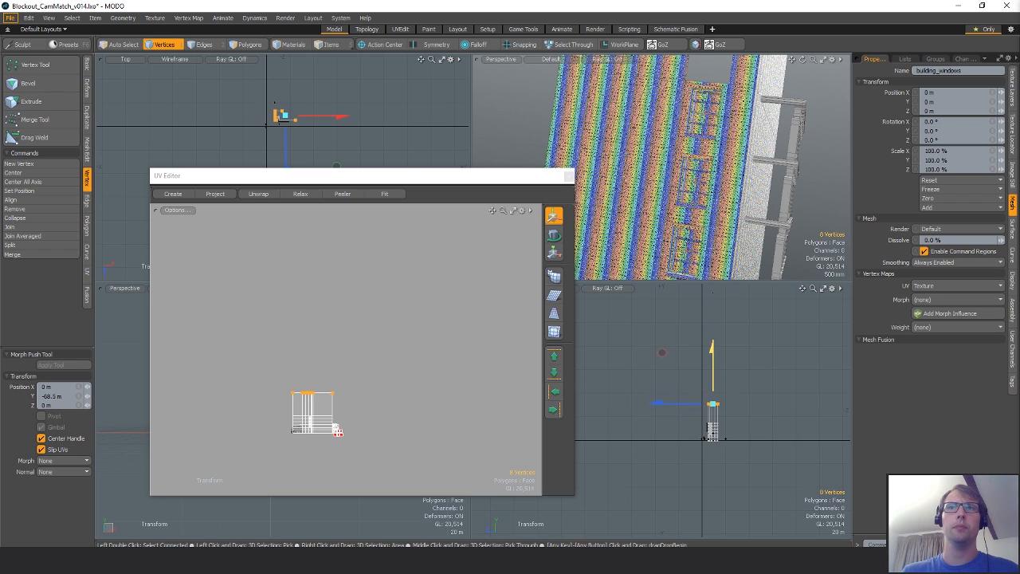
left_click_drag(713, 373, 713, 381)
Select the two vertical wall edges flanking the gap above the top window and bridge them.
left_click_drag(721, 171, 609, 177, "alt")
key("2")
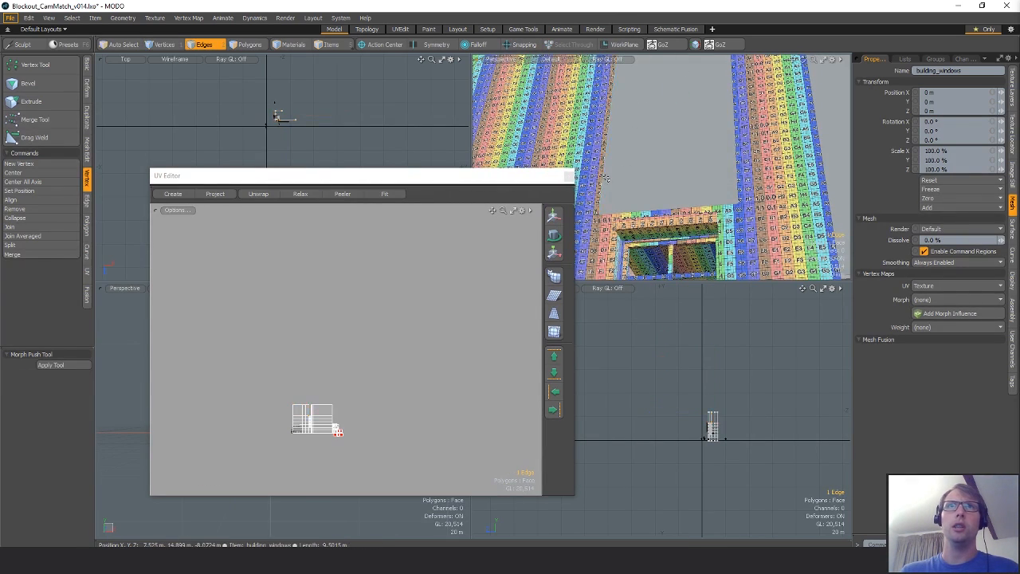
left_click(736, 153, "shift")
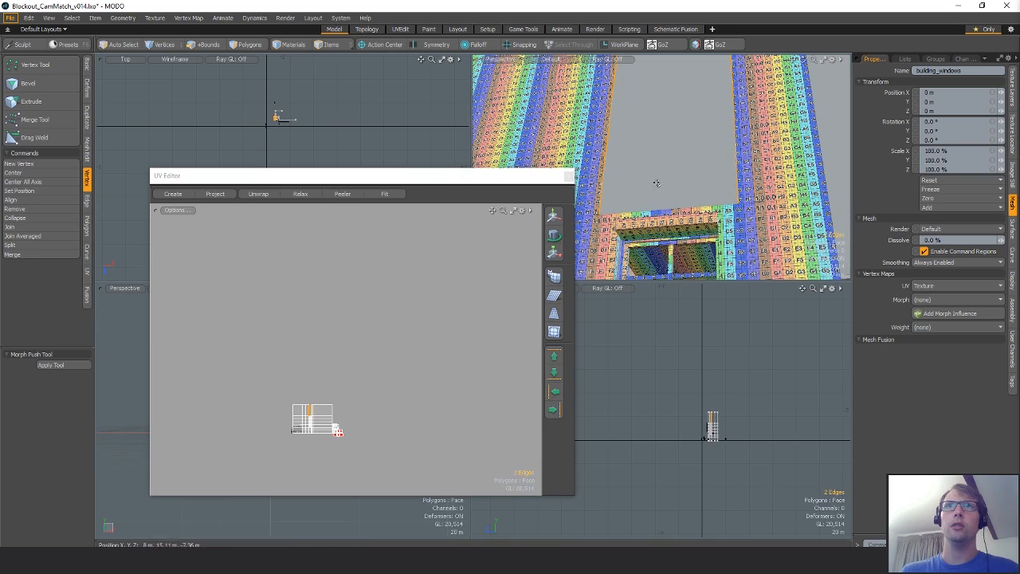
left_click(87, 202)
left_click(50, 122)
left_click(672, 162)
key("space")
left_click_drag(672, 162, 722, 144, "ctrl+alt")
left_click(687, 155)
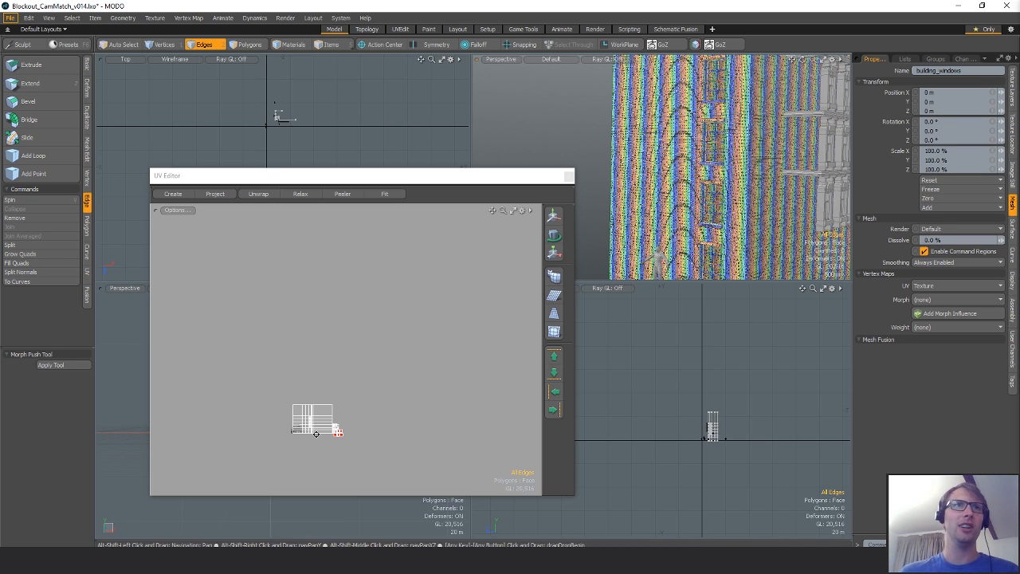
Examine the facade's UV layout around the window stack and its texture in the perspective view.
scroll(453, 423, "up", 5)
left_click_drag(624, 294, 472, 347, "ctrl+alt")
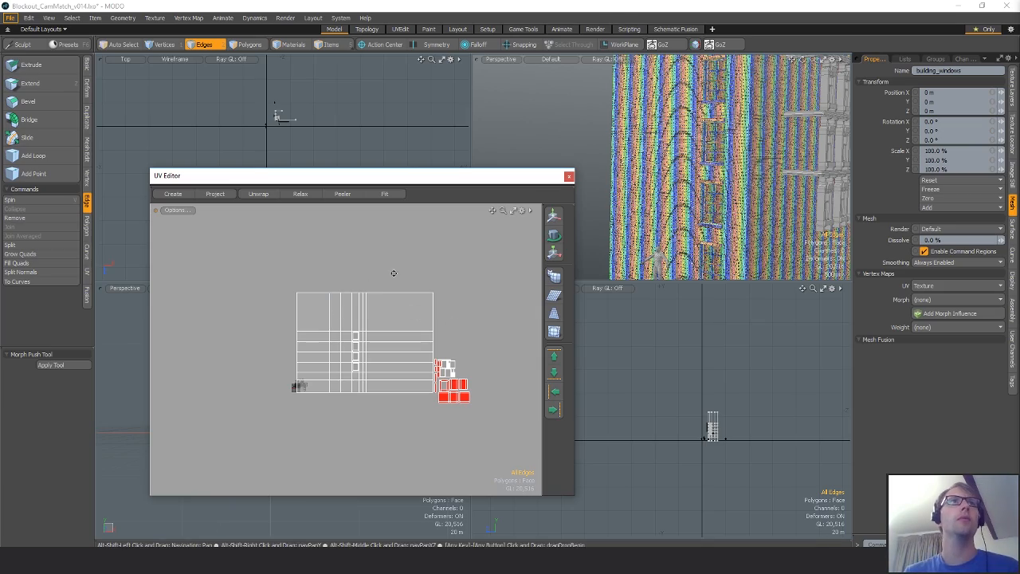
left_click_drag(393, 273, 331, 295, "alt+shift")
left_click_drag(331, 295, 396, 300, "ctrl+alt")
left_click_drag(396, 300, 355, 282, "alt+shift")
left_click_drag(702, 159, 740, 275, "alt")
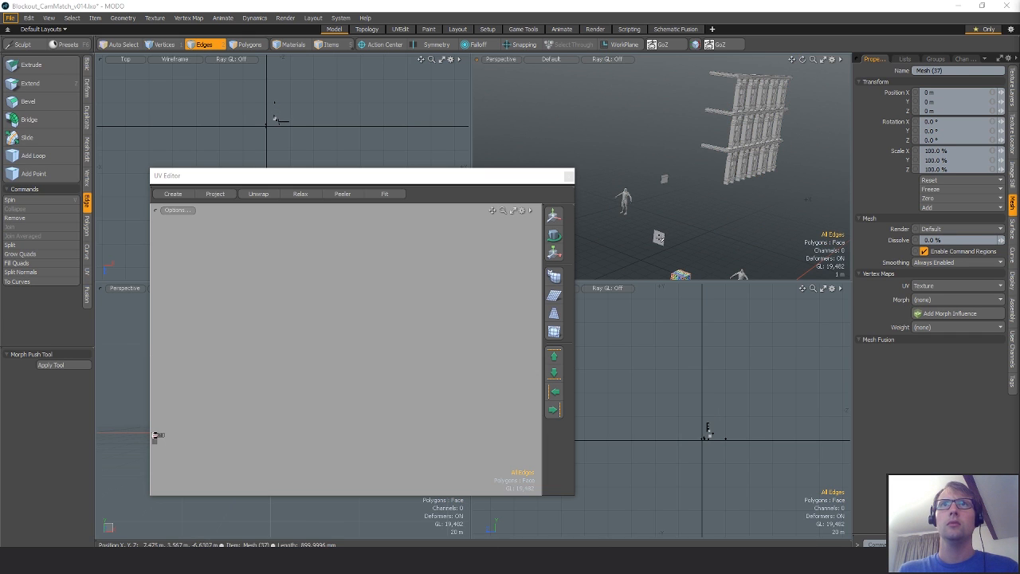
Select the connected polygons of both small floating gridded panels near the scale figures.
key("space")
key("space")
left_click_drag(660, 237, 777, 206, "alt+shift")
key("space")
key("space")
double_click(692, 118)
double_click(707, 212, "shift")
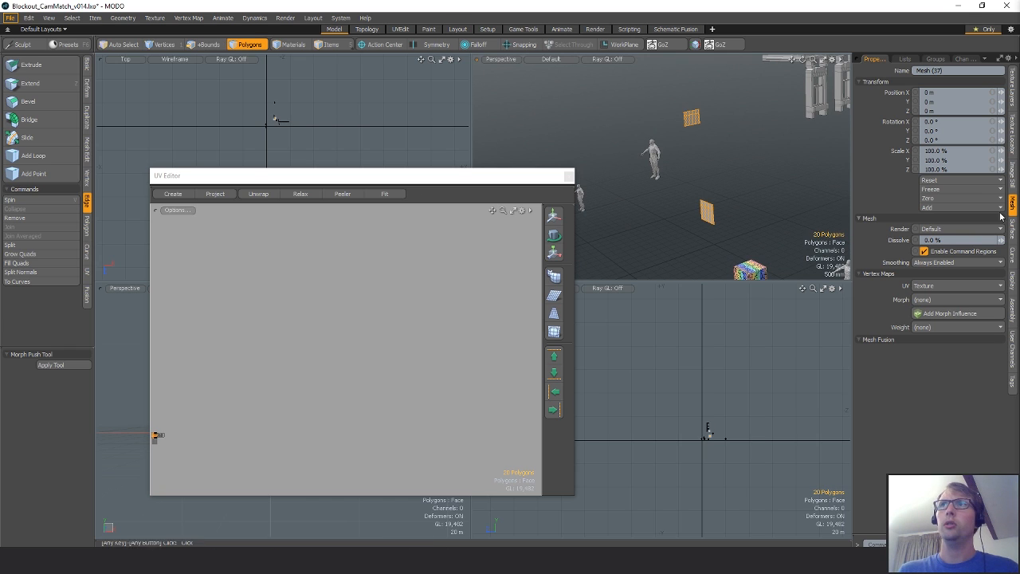
Select the connected polygons of the low wall running around the building corner.
left_click(780, 201)
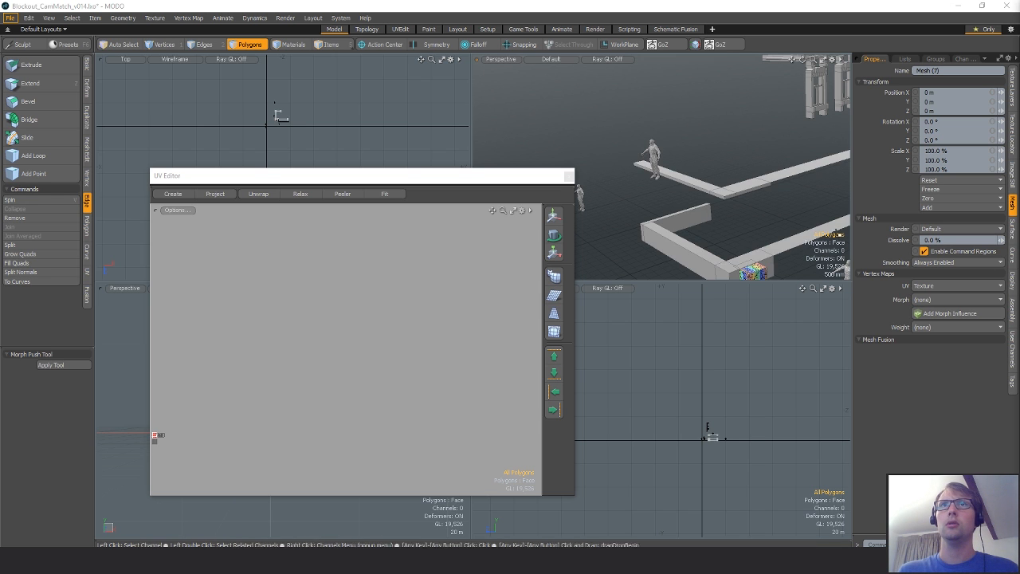
left_click_drag(653, 184, 697, 173, "alt")
left_click_drag(697, 174, 702, 214, "alt")
scroll(719, 188, "up", 6)
scroll(724, 203, "down", 6)
double_click(644, 188)
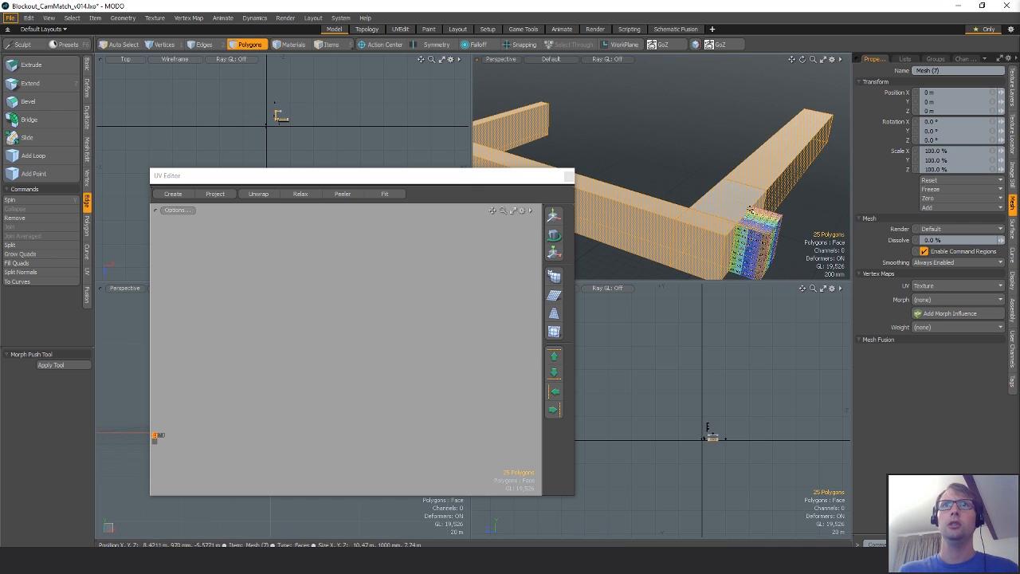
Select two faces of the low wall beside the textured cube and delete them.
left_click_drag(638, 183, 674, 125, "alt")
left_click(668, 179)
left_click(658, 239, "shift")
scroll(712, 436, "up", 12)
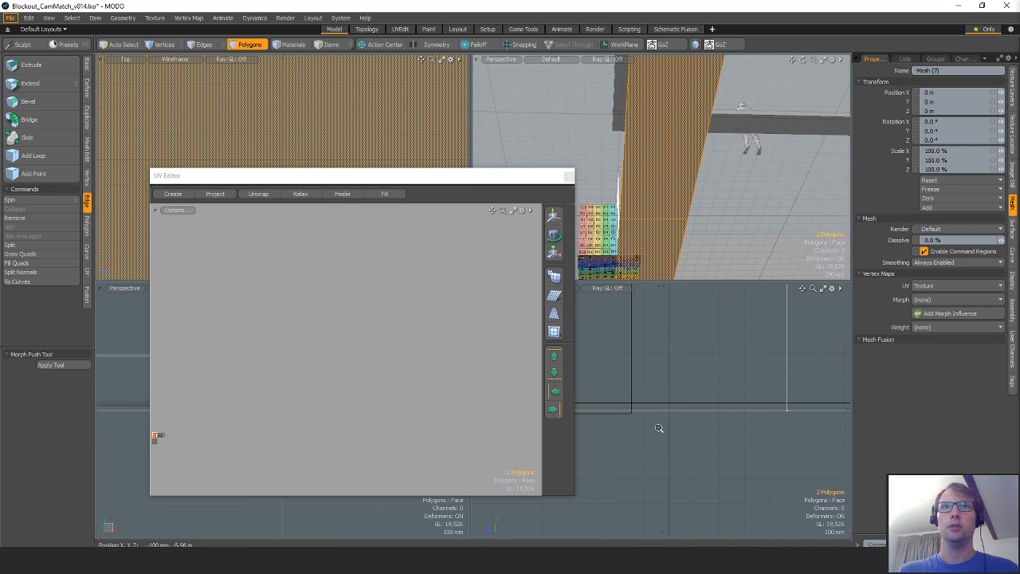
scroll(661, 428, "down", 4)
left_click_drag(558, 175, 435, 282)
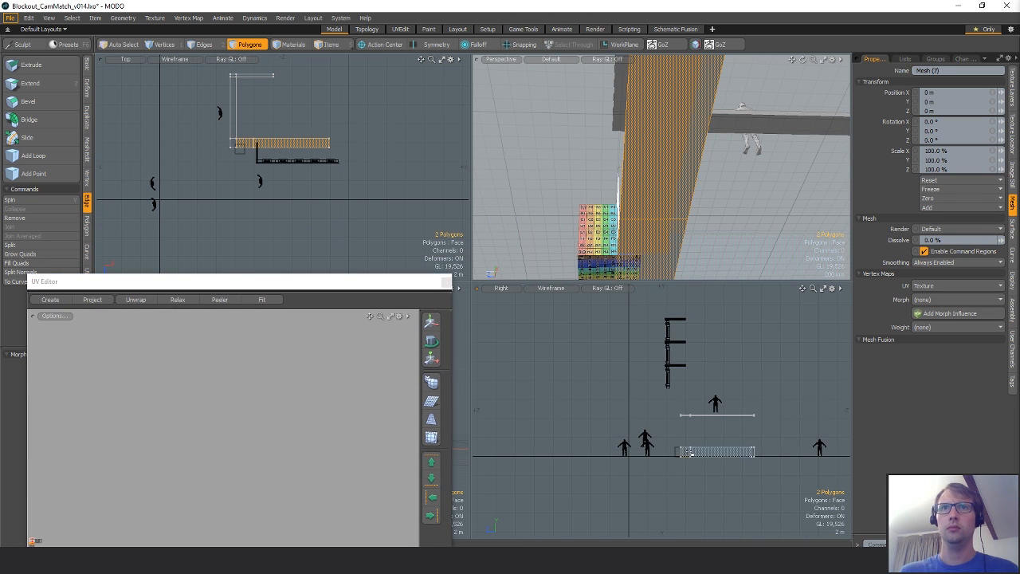
left_click(827, 454)
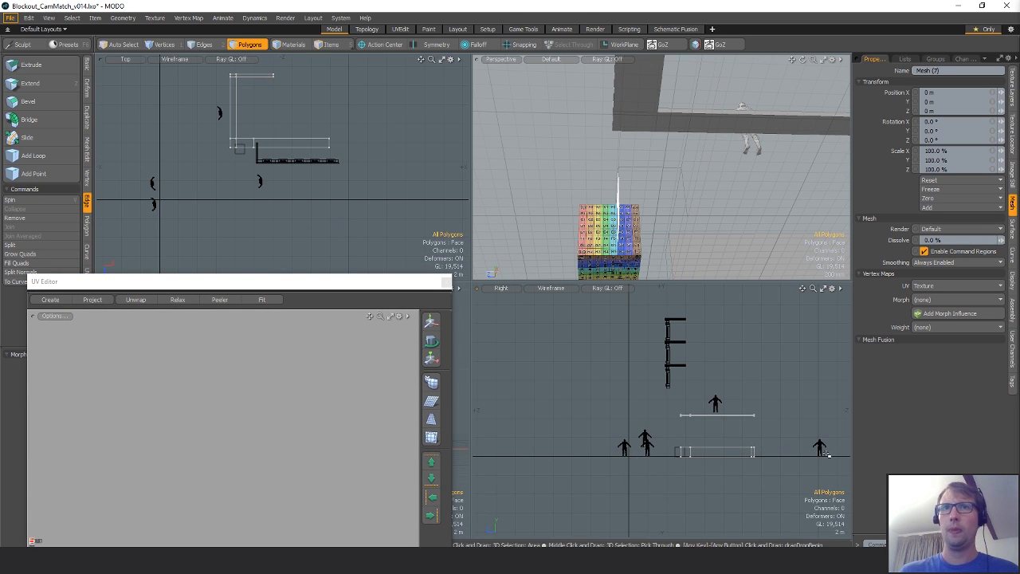
Select the building mesh with the projecting base band beside the textured cube and activate polygon selection for it.
scroll(712, 465, "up", 4)
left_click_drag(663, 162, 718, 169, "alt")
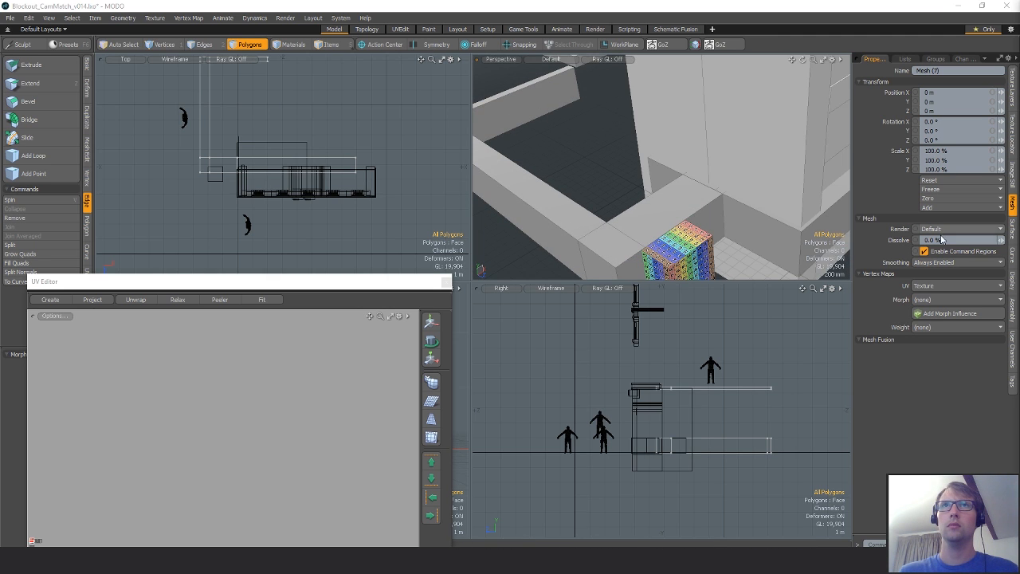
left_click_drag(829, 237, 654, 217, "alt")
scroll(709, 214, "down", 2)
key("5")
left_click(654, 217)
key("3")
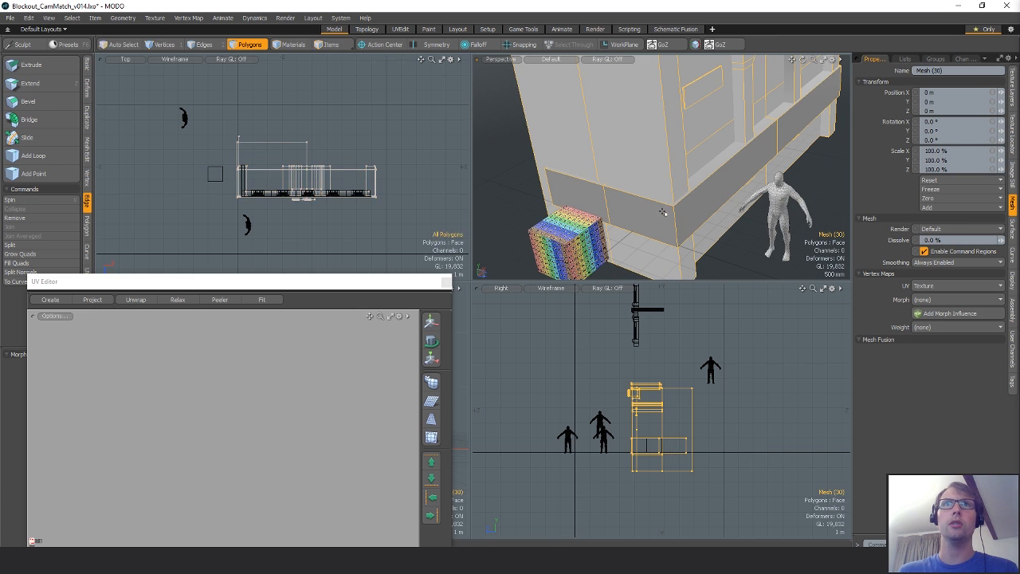
Cut the projecting base band from the building mesh, paste it into the low wall mesh and isolate that mesh.
double_click(663, 212)
left_click_drag(749, 214, 789, 208, "alt+shift")
key("ctrl+x")
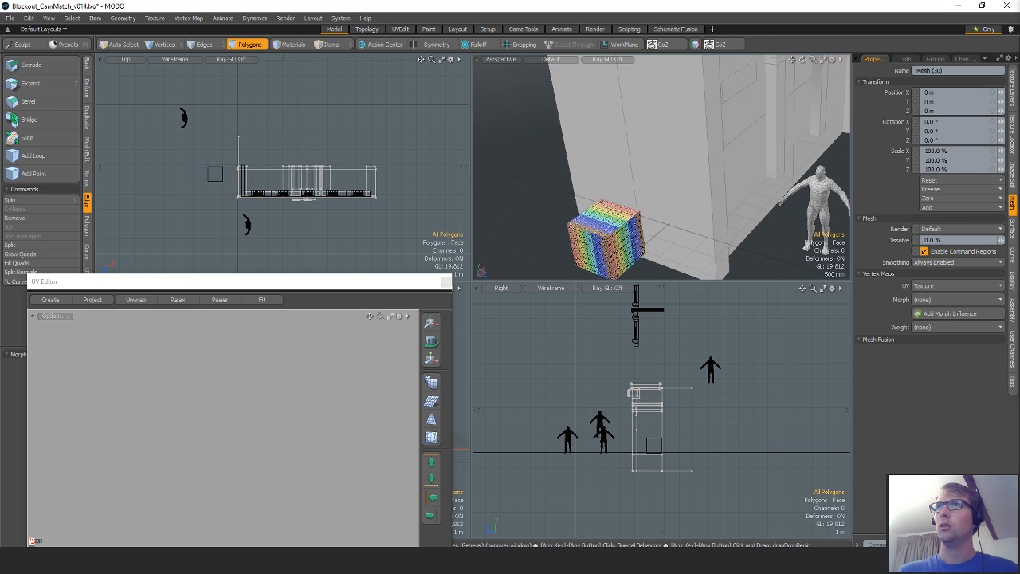
key("ctrl+v")
key("shift+h")
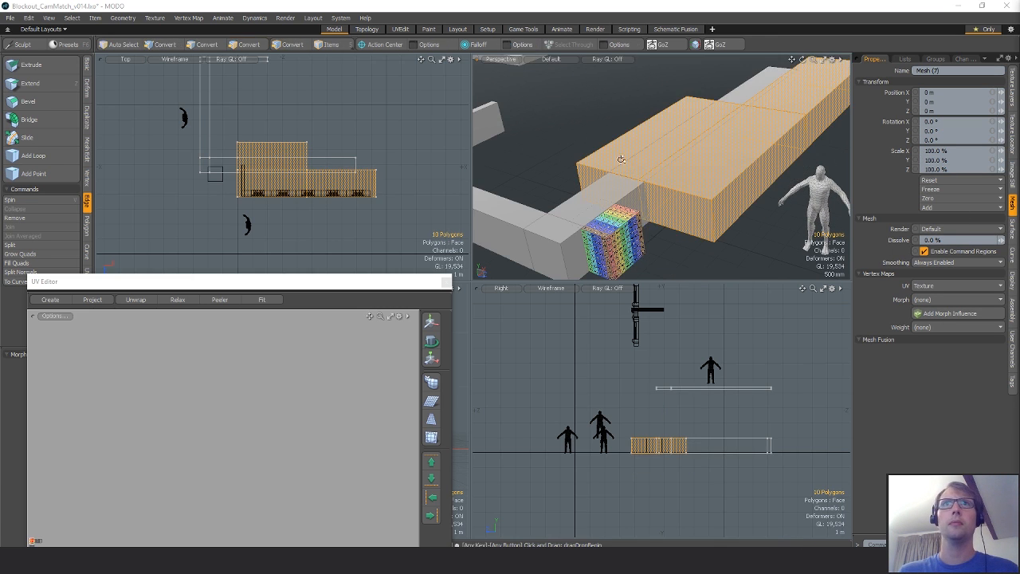
Select two faces of the pasted block's rear extension in the plan view and delete them.
left_click_drag(616, 162, 712, 204, "alt")
scroll(255, 174, "up", 2)
key("2")
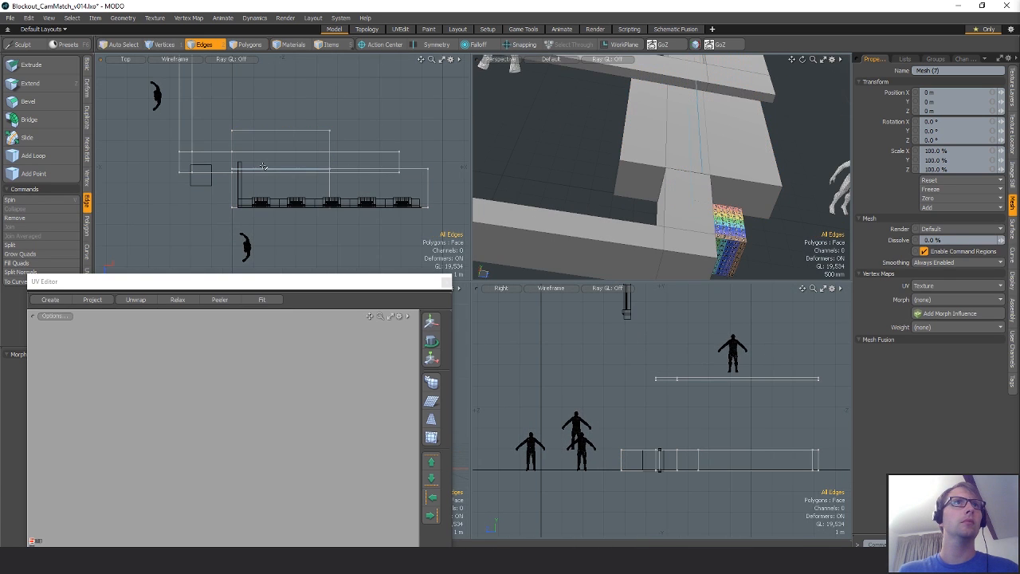
key("w")
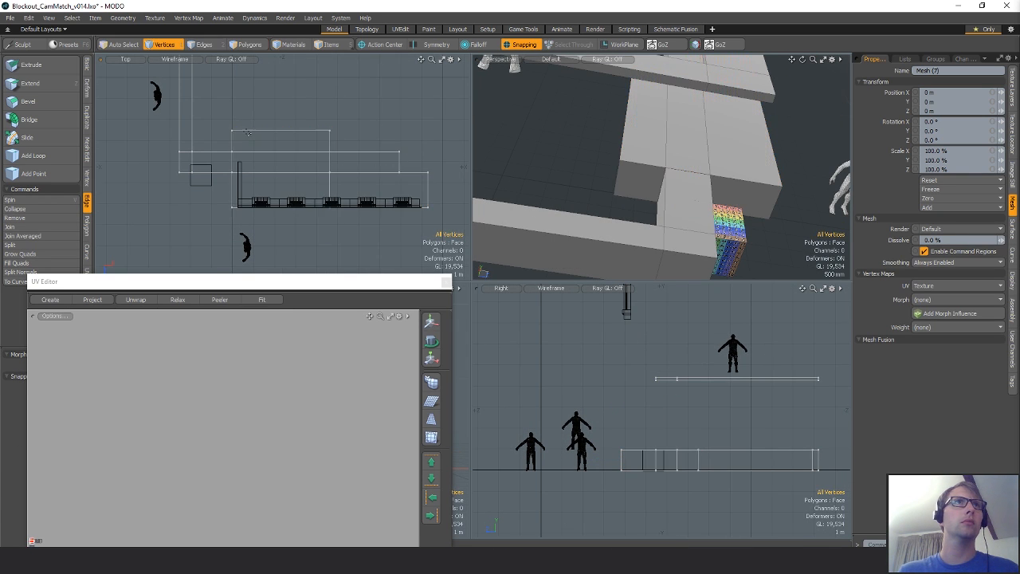
key("3")
right_click_drag(330, 90, 330, 91)
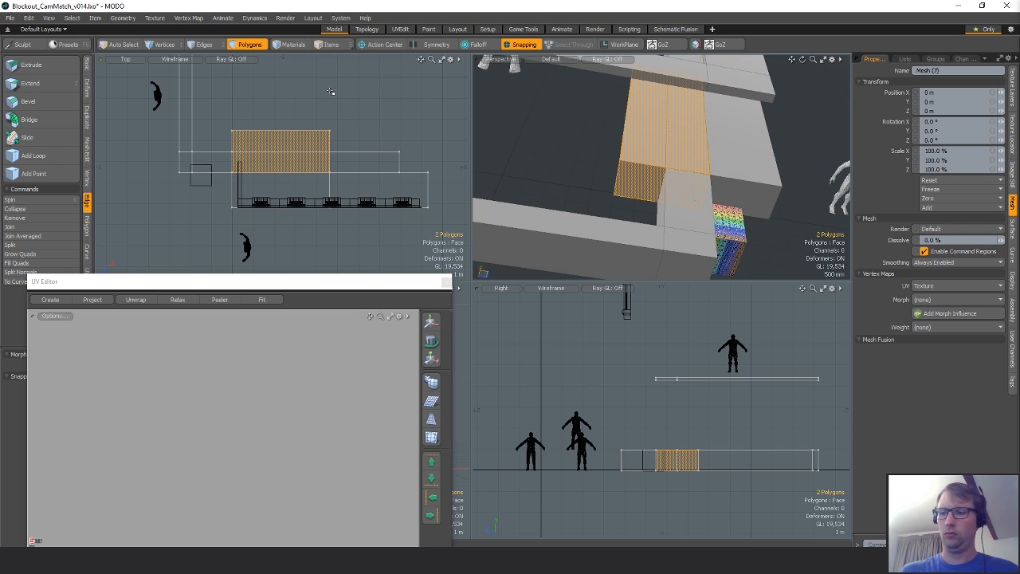
key("Delete")
Select the leftover faces of the block's rear extension and delete them.
left_click_drag(264, 151, 266, 175)
left_click_drag(734, 131, 635, 99, "alt")
left_click(735, 145)
left_click(605, 160, "shift")
left_click_drag(724, 186, 638, 140, "alt")
key("Delete")
Delete the underside faces along the full length of the pasted band block.
left_click(715, 145)
left_click_drag(715, 145, 606, 143, "alt")
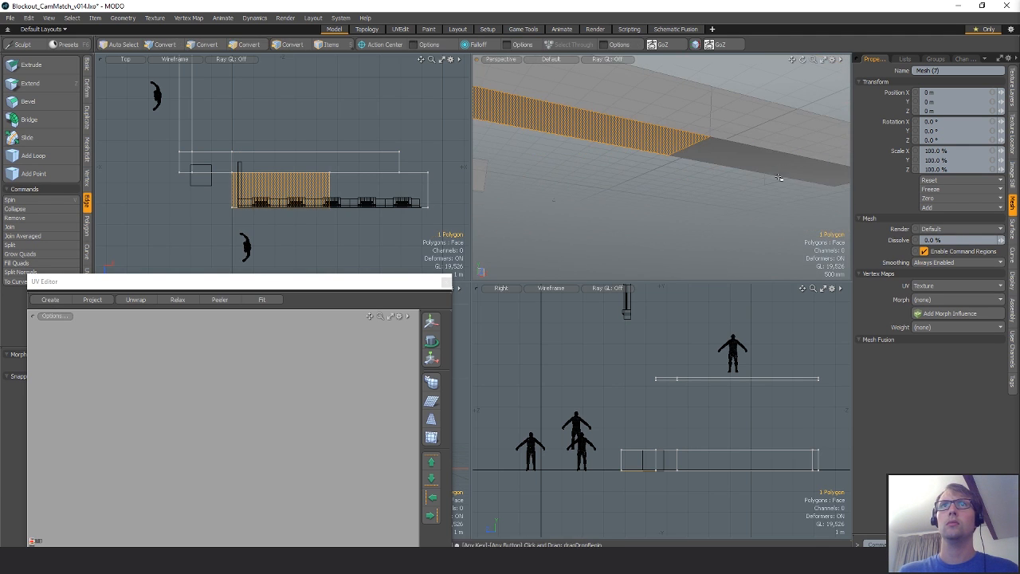
left_click(781, 174, "shift")
left_click_drag(719, 191, 785, 153, "ctrl+alt")
key("Delete")
left_click(791, 150)
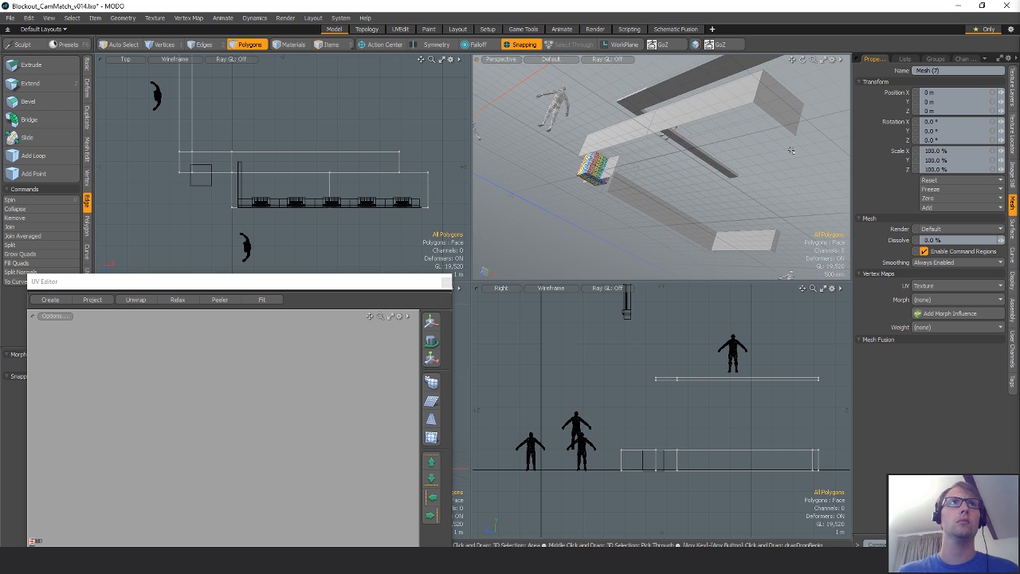
Select the connected low wall around the corner together with the band block and hide the other overlapping blockout pieces.
left_click_drag(571, 137, 622, 165, "alt")
key("2")
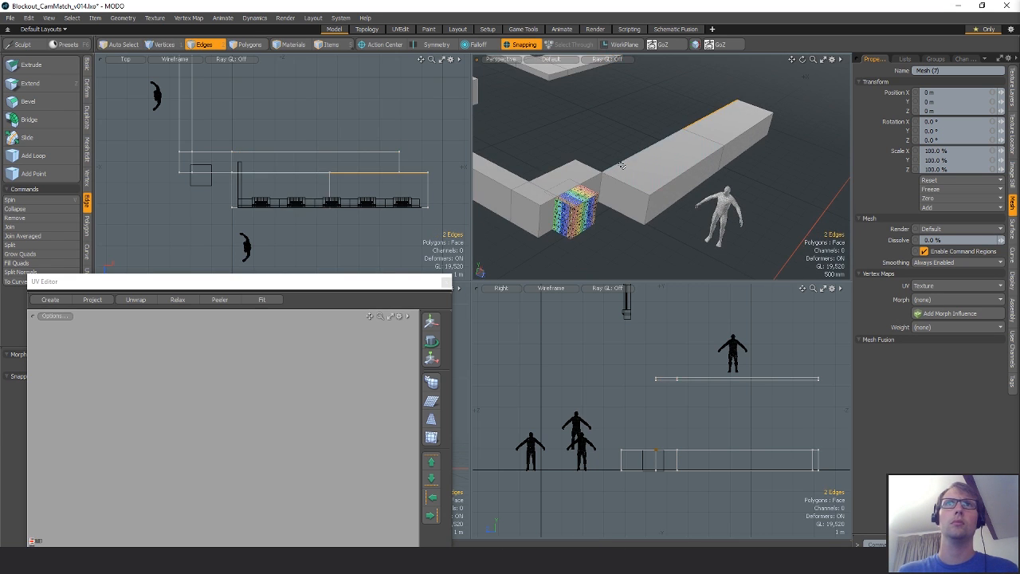
key("3")
left_click(588, 176)
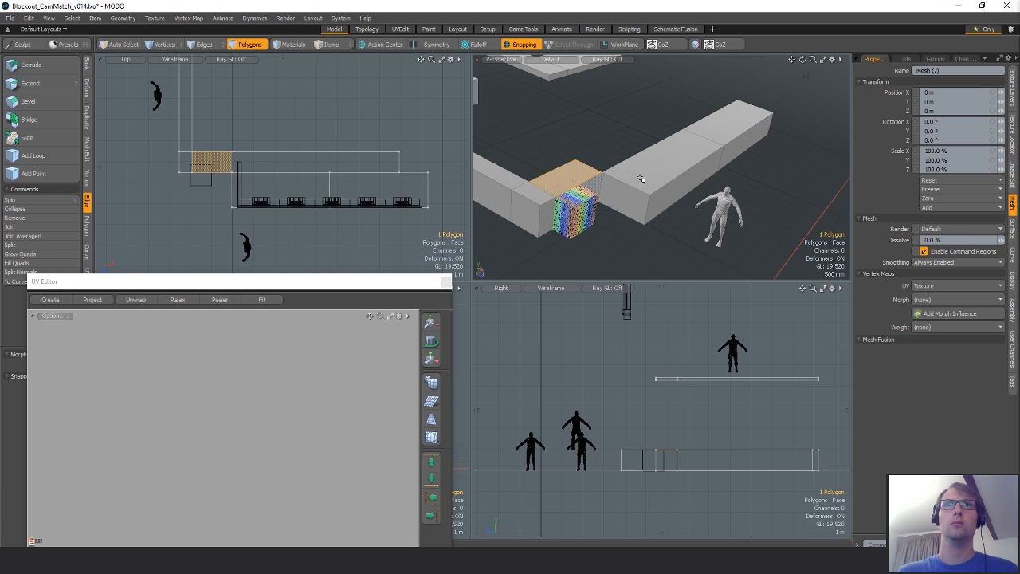
left_click(652, 169, "shift")
key("bracketright")
key("shift+h")
Extend the band block's rear edges backwards, snapped in line with the back of the adjoining low wall.
key("1")
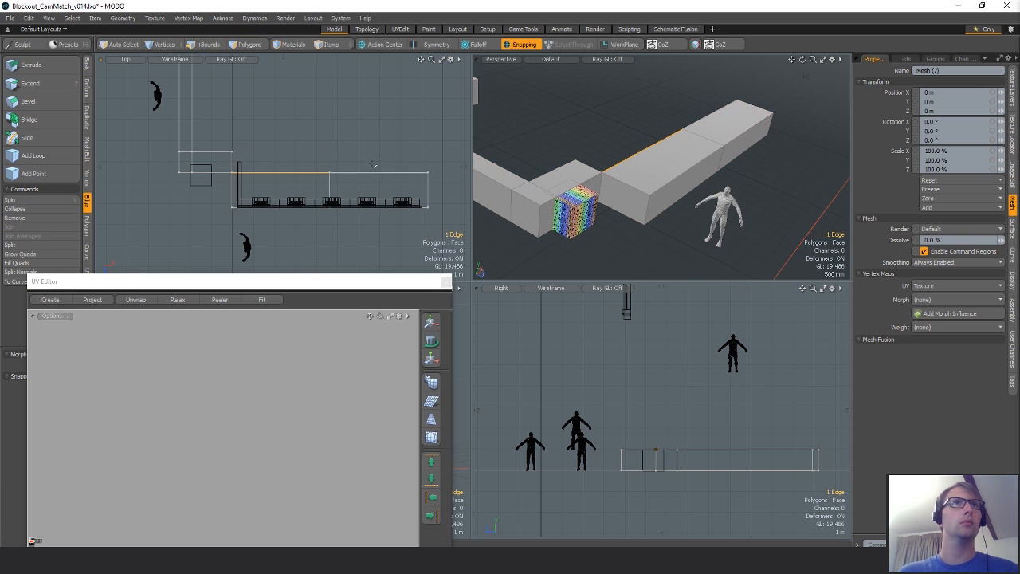
key("x")
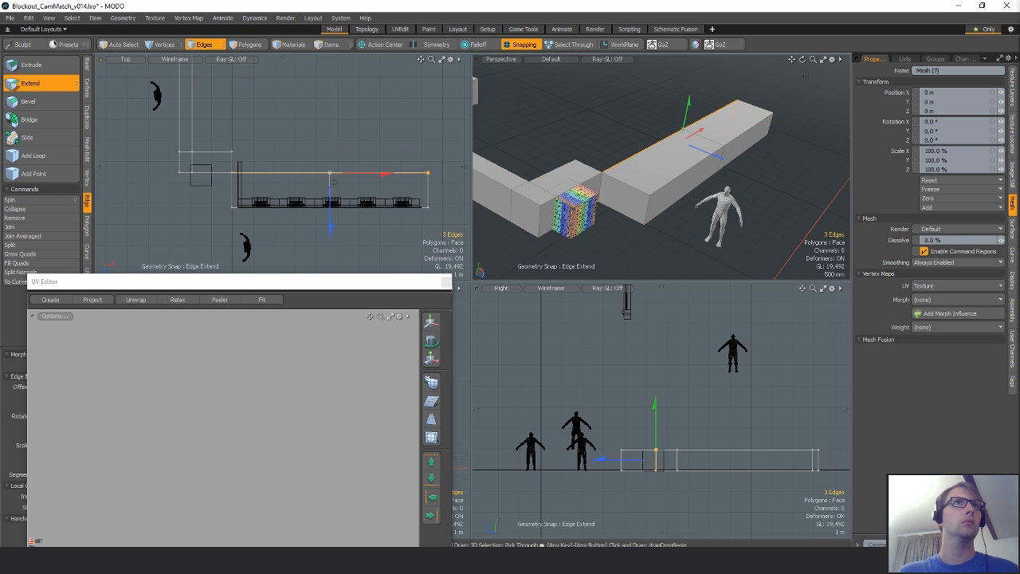
left_click_drag(331, 229, 232, 151)
key("space")
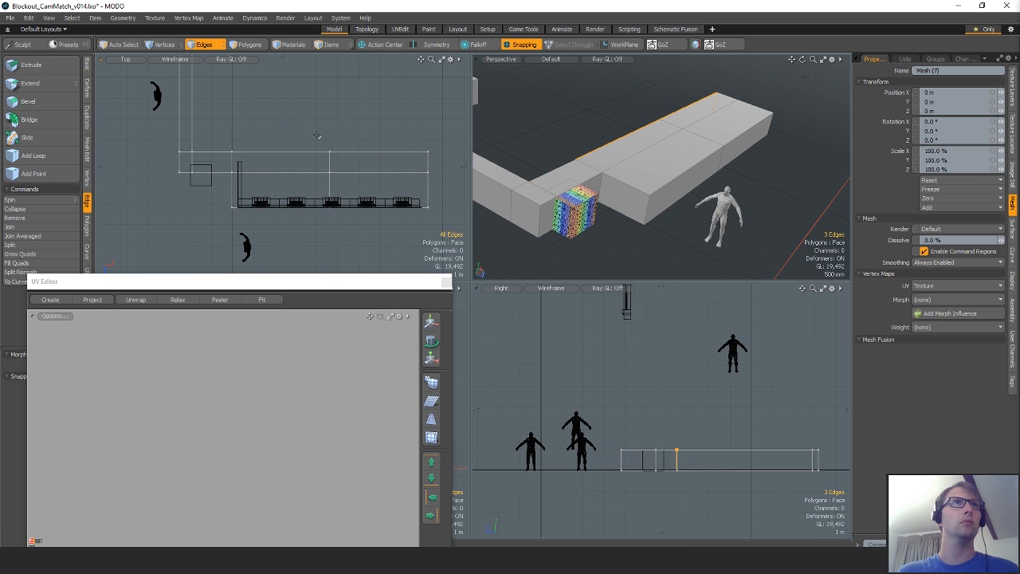
Move the free-end vertices of the rear low wall to line up with the far end of the band block.
key("3")
left_click(249, 140)
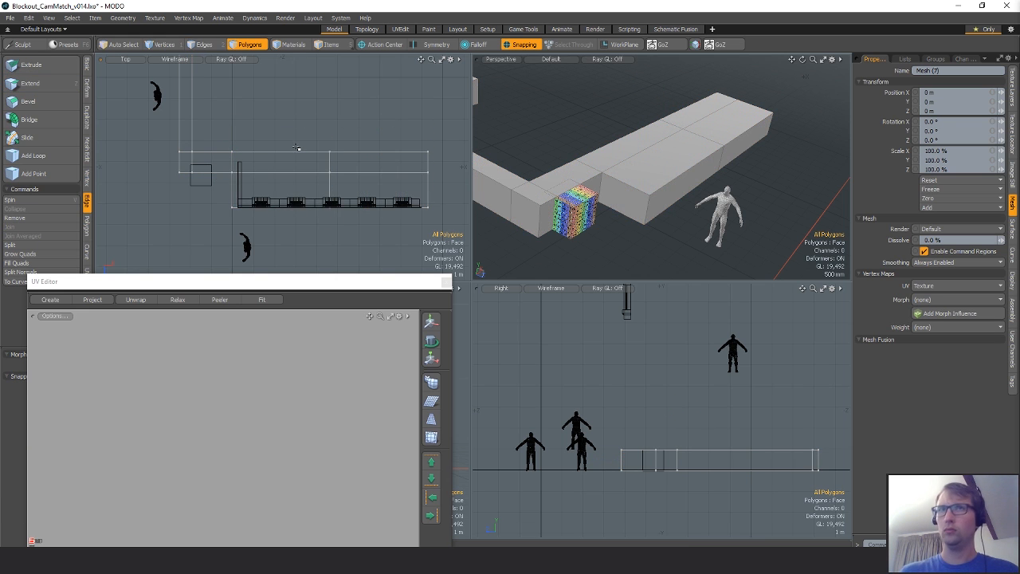
left_click_drag(702, 188, 718, 93, "alt")
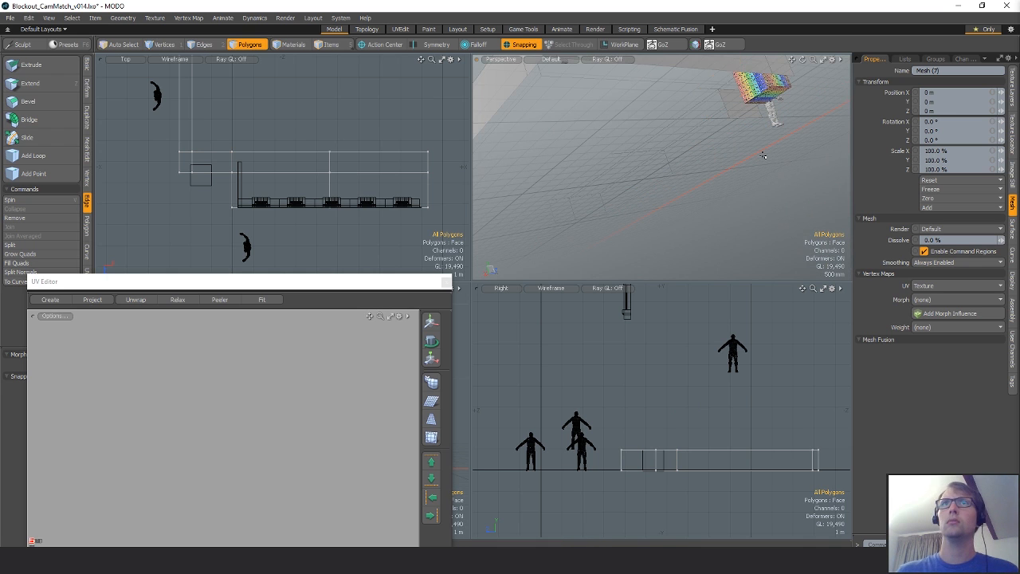
left_click_drag(764, 155, 310, 204, "alt")
left_click_drag(397, 199, 344, 141, "alt+shift")
key("w")
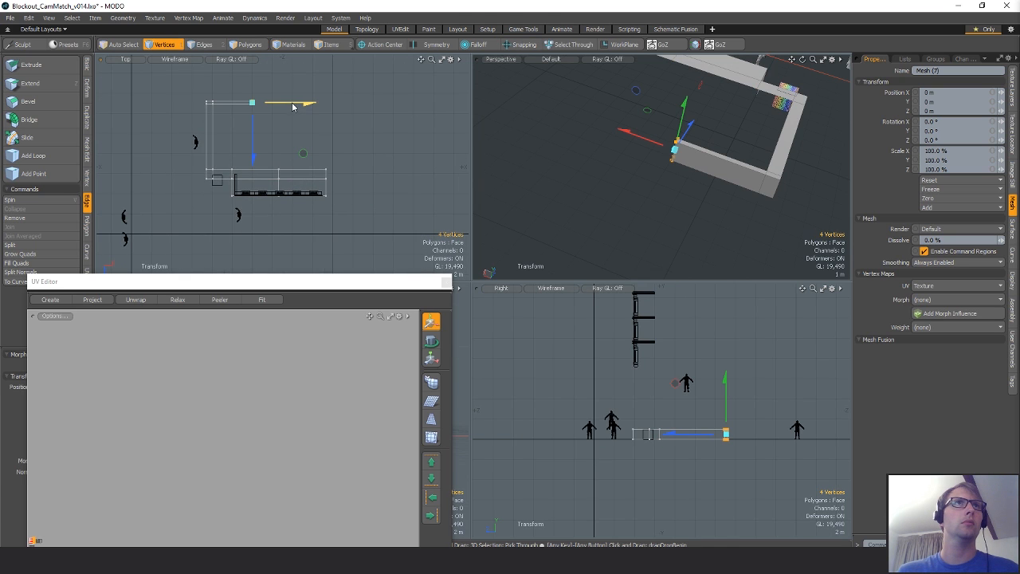
left_click_drag(294, 104, 340, 167)
key("space")
Loop slice the long rear low wall crosswise with a count of 5.
left_click(306, 127)
key("space")
key("space")
key("alt+c")
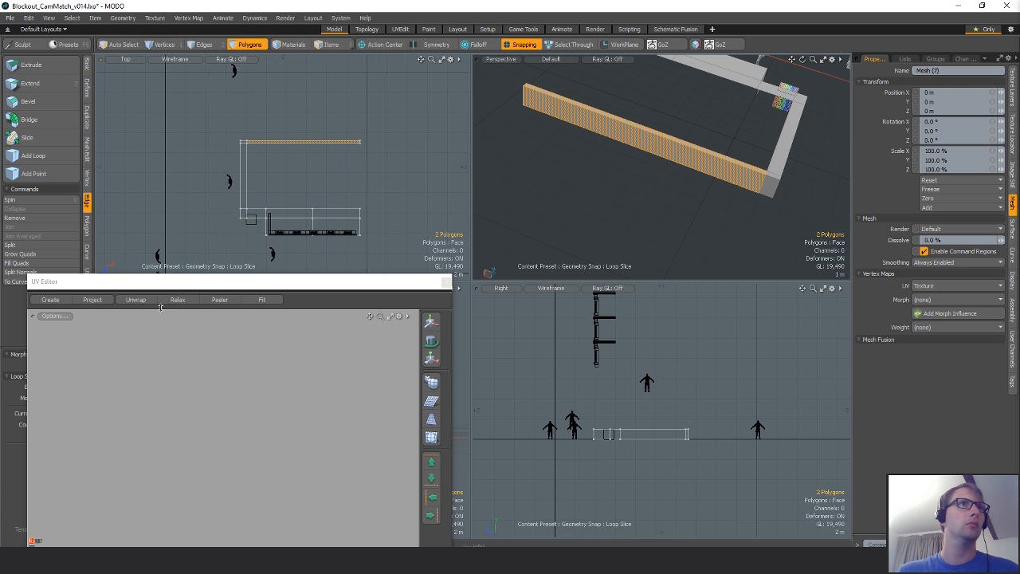
left_click_drag(155, 285, 368, 287)
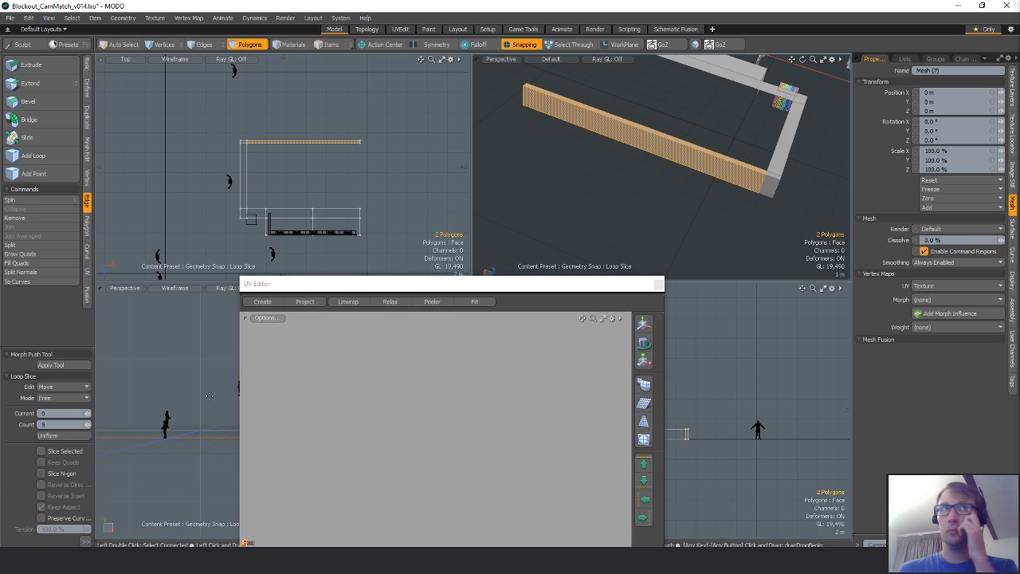
key("space")
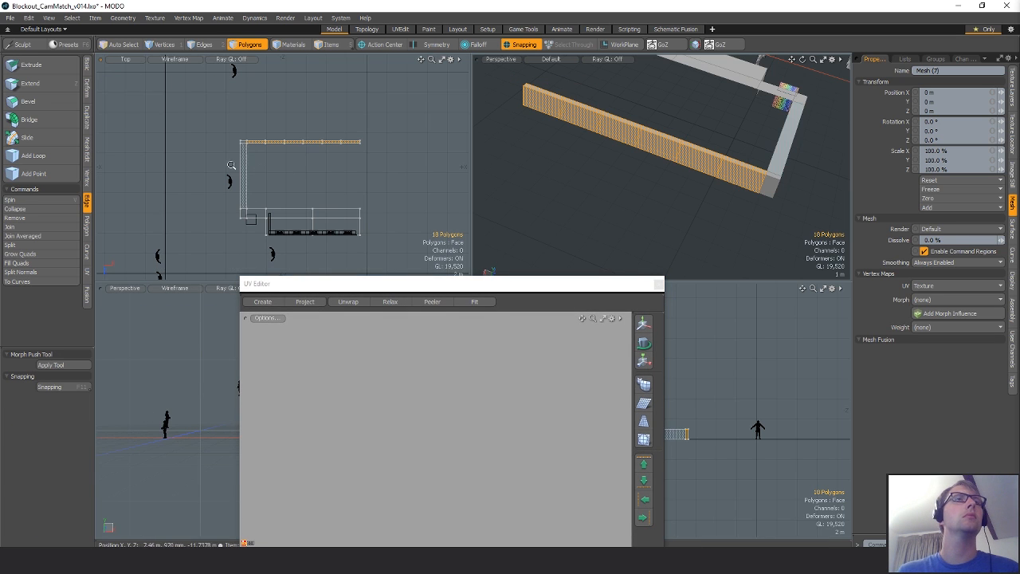
Select the middle dividing edges across the band block and remove them.
left_click_drag(231, 165, 279, 165, "ctrl+alt")
left_click_drag(279, 166, 280, 233, "alt+shift")
key("space")
key("space")
left_click(318, 167)
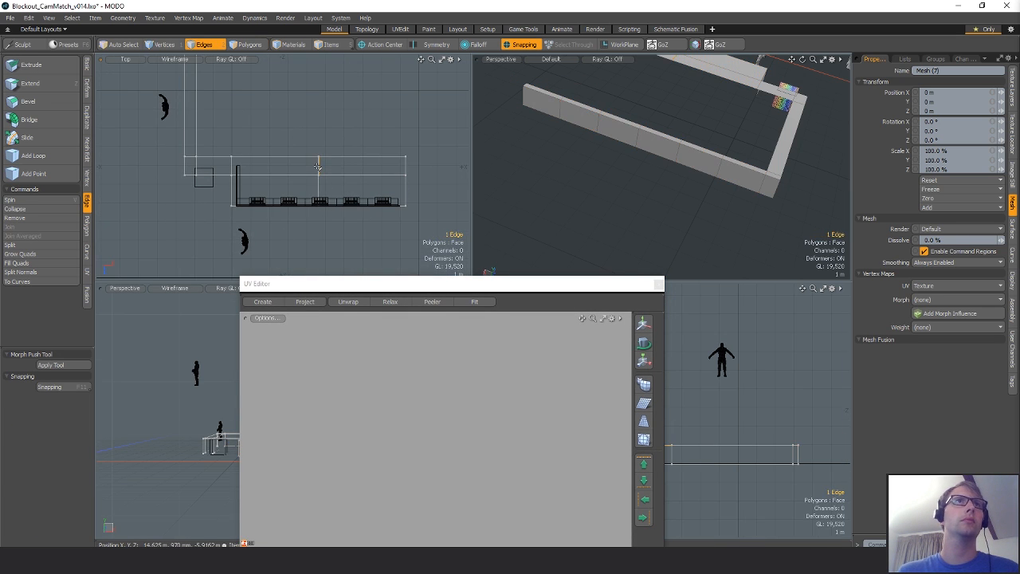
double_click(318, 167)
left_click_drag(383, 116, 369, 166, "alt+shift")
left_click_drag(369, 166, 351, 165, "ctrl+alt")
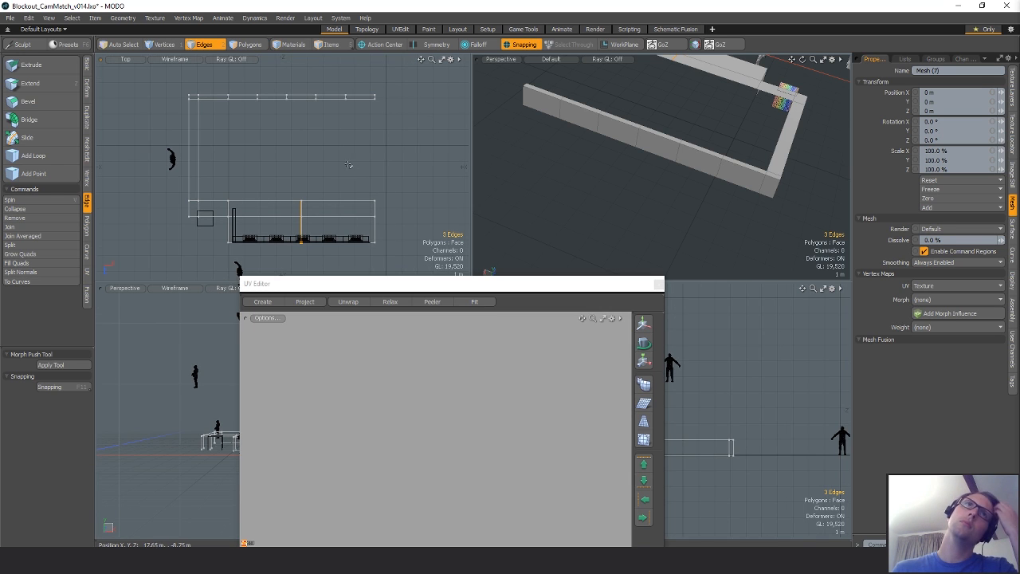
Loop slice the band block crosswise with a count of 5.
key("3")
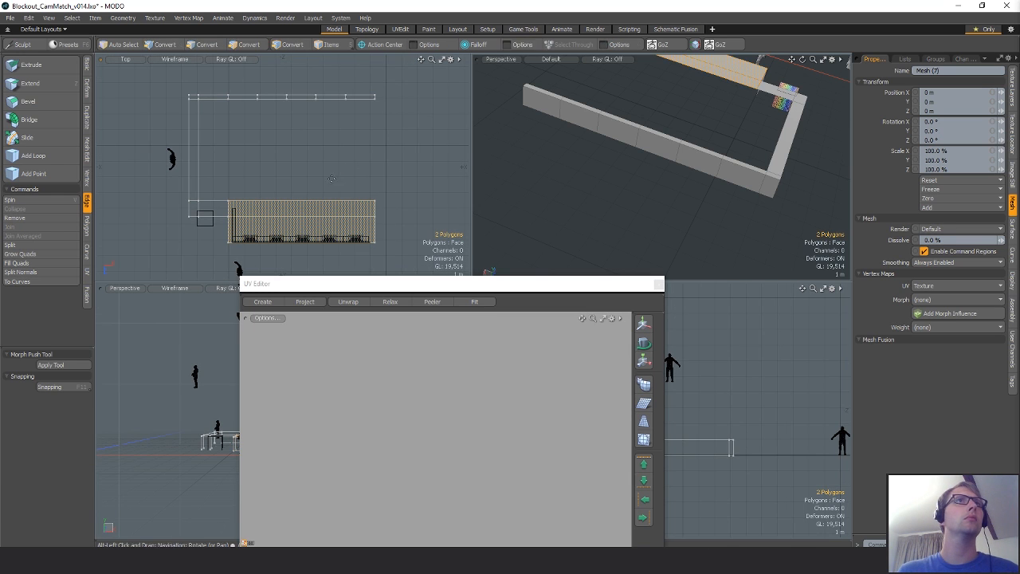
key("alt+c")
key("space")
left_click(347, 157)
left_click_drag(308, 157, 325, 132, "alt+shift")
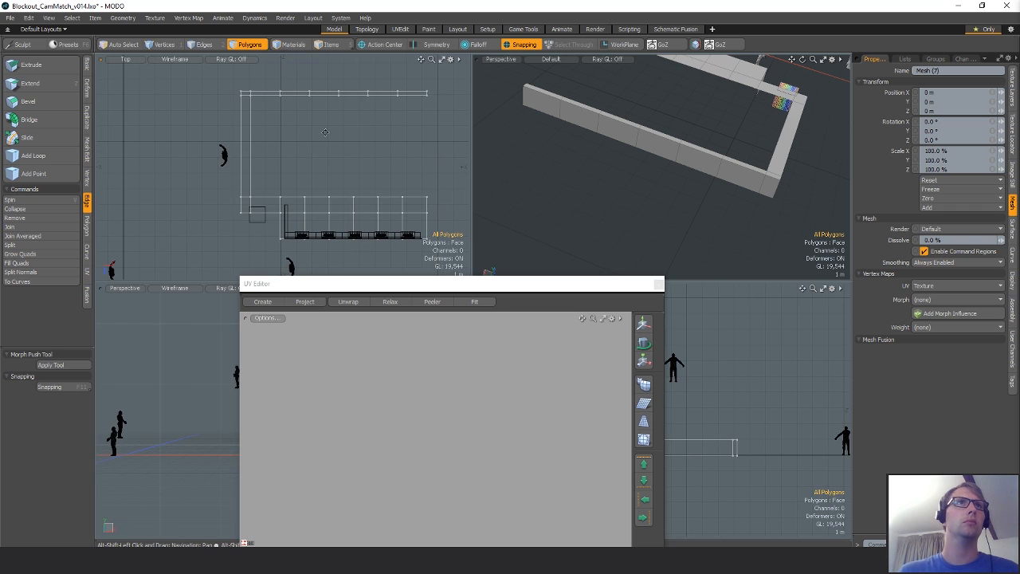
Loop slice the short connecting wall beside the textured cube with a count of 1.
left_click(265, 201)
key("alt+c")
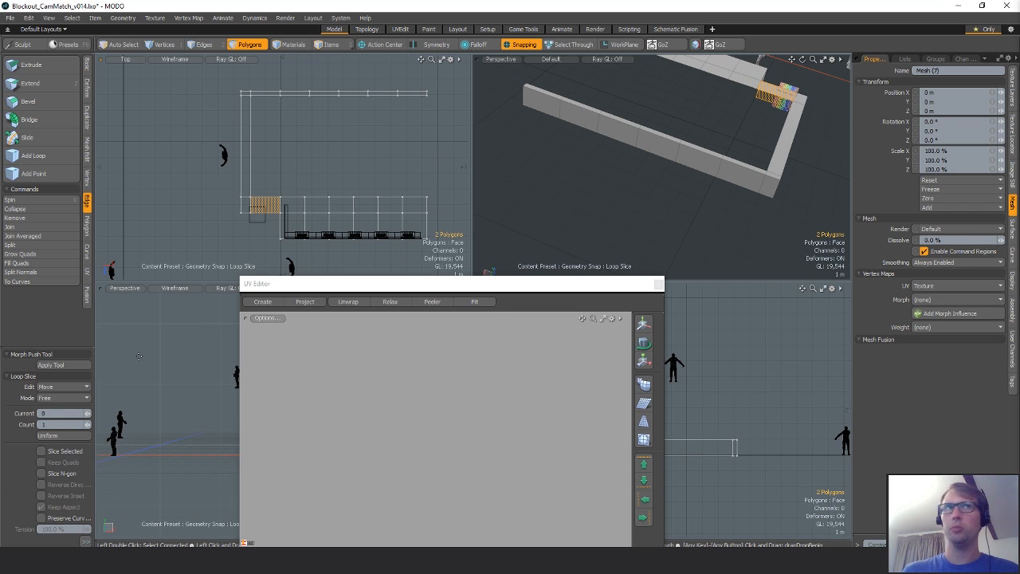
key("space")
Loop slice the side wall between the two corners with a count of 4.
left_click(246, 150)
key("alt+c")
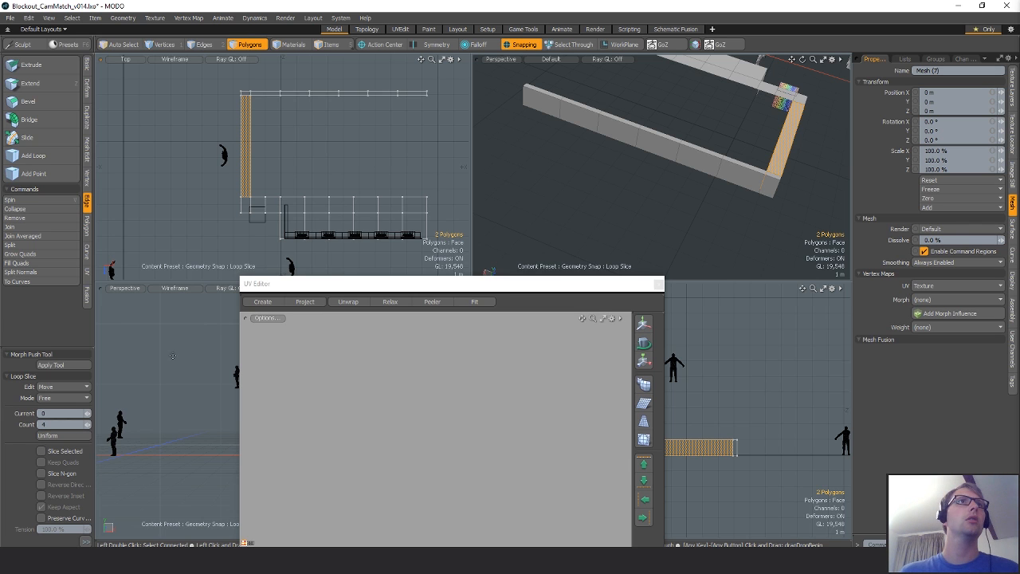
key("space")
key("ctrl+z")
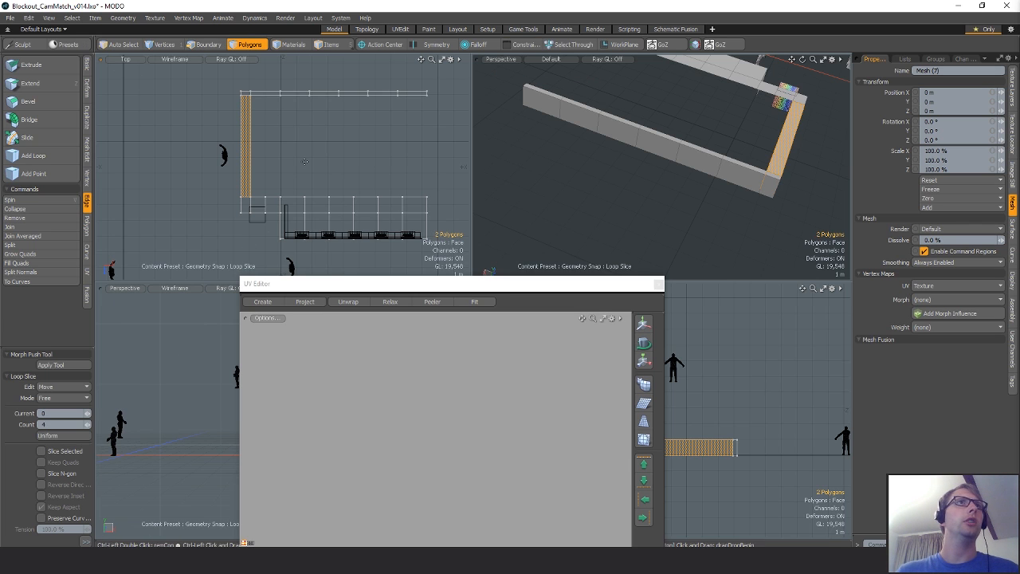
key("space")
left_click(302, 175)
scroll(245, 183, "up", 2)
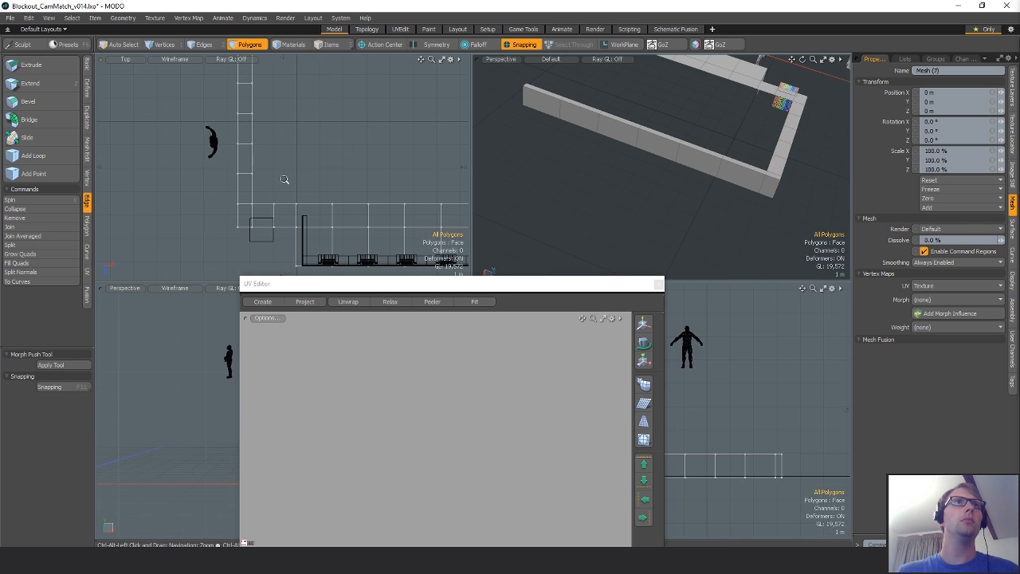
Loop slice the low wall's vertical faces horizontally with a count of 2.
left_click_drag(280, 90, 223, 166, "alt")
scroll(255, 197, "down", 1)
left_click_drag(758, 123, 614, 227, "alt")
scroll(662, 175, "up", 3)
key("alt+c")
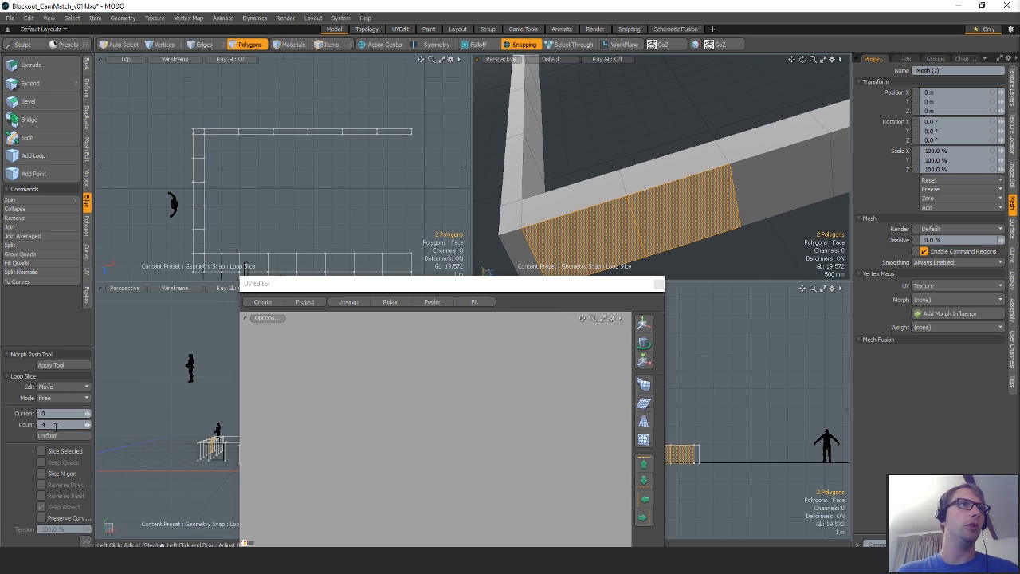
left_click(559, 187)
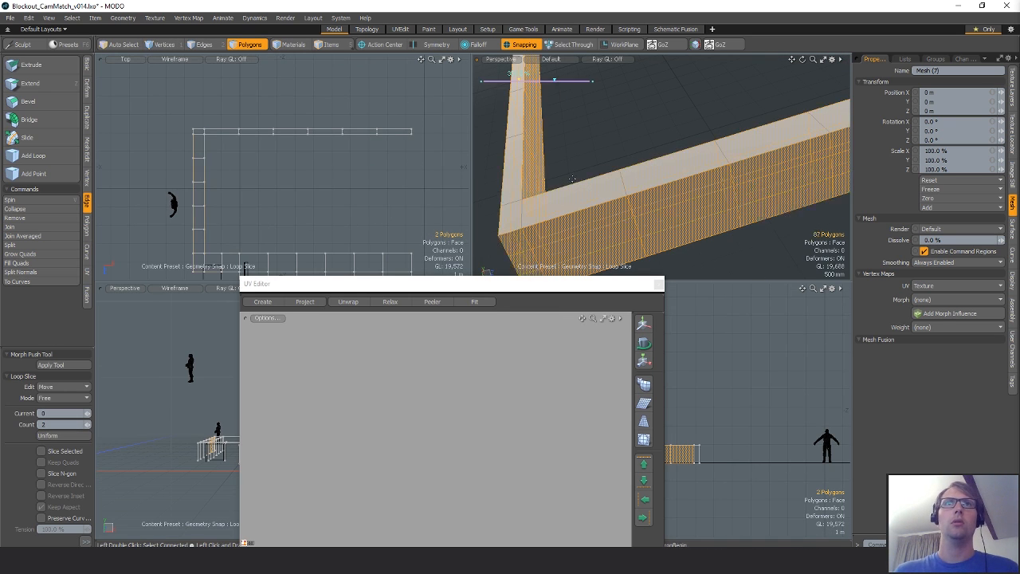
left_click_drag(559, 187, 598, 190, "alt")
key("shift+a")
key("Escape")
key("Escape")
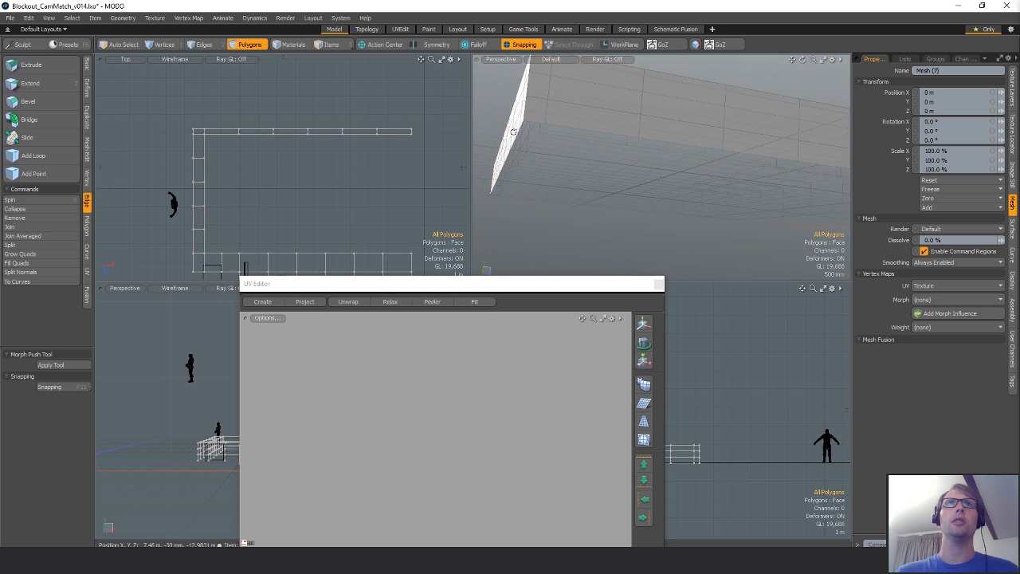
Loop slice the band block's vertical faces with two horizontal slices matching the low wall's rows.
left_click_drag(513, 132, 501, 197, "alt")
scroll(566, 173, "down", 3)
scroll(511, 197, "up", 3)
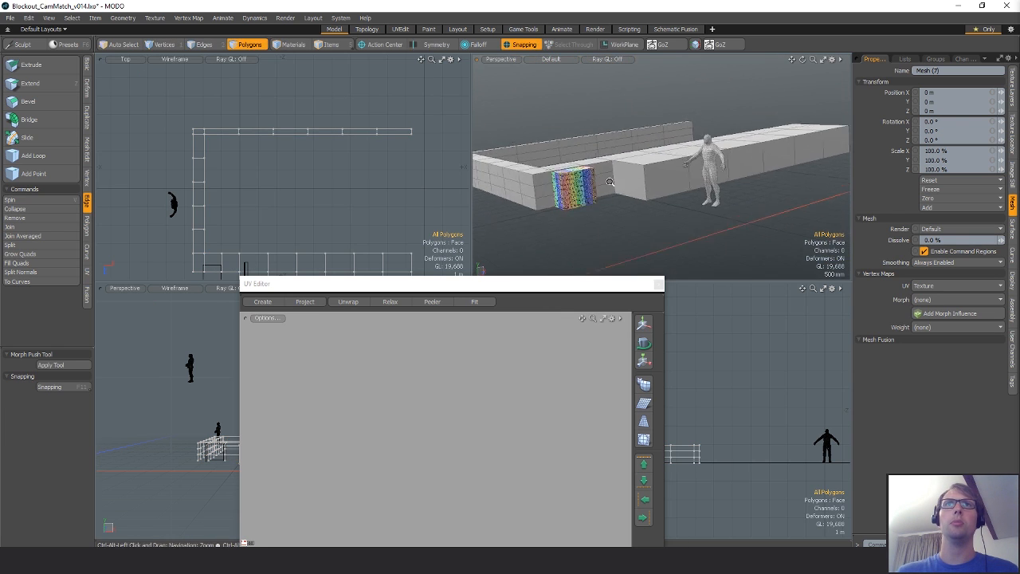
left_click_drag(586, 182, 618, 175, "alt")
left_click_drag(630, 172, 694, 175)
key("alt+c")
left_click(702, 174)
key("q")
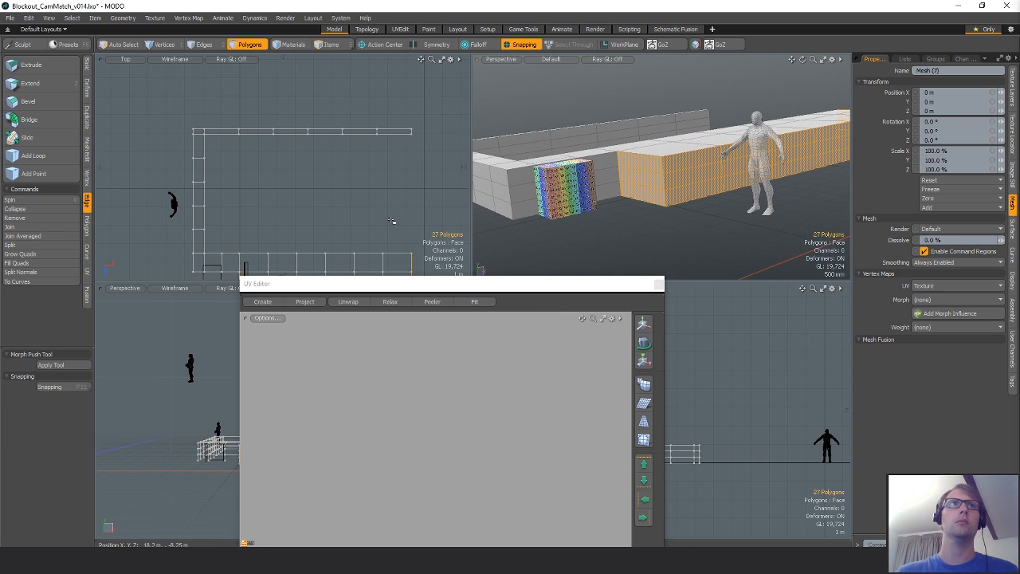
Select the vertices where the low wall meets the band block and merge them with the Merge Tool.
left_click_drag(270, 268, 275, 198, "alt+shift")
scroll(247, 215, "up", 5)
key("1")
right_click_drag(252, 162, 267, 194)
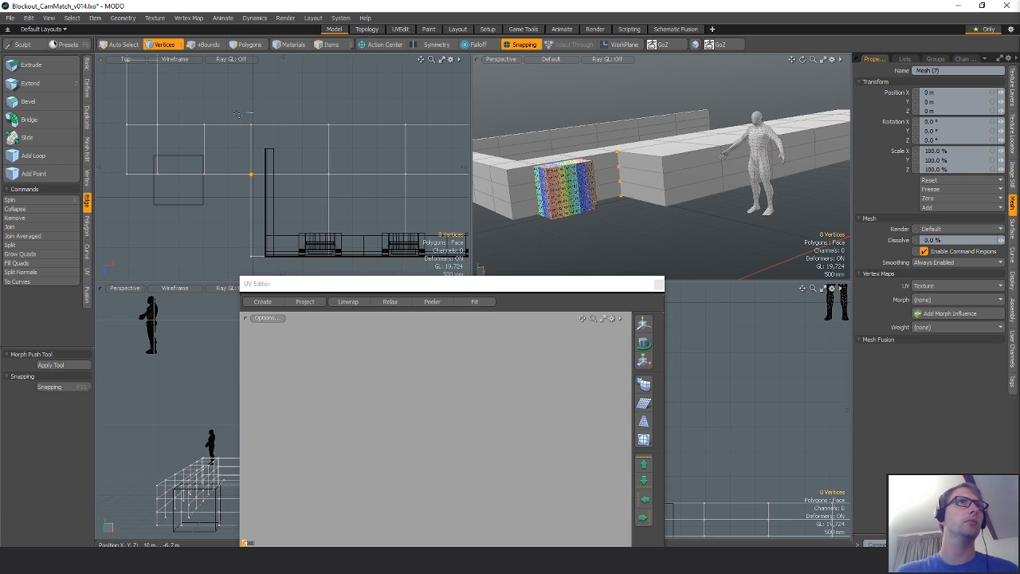
left_click(88, 181)
left_click(35, 120)
left_click(267, 106)
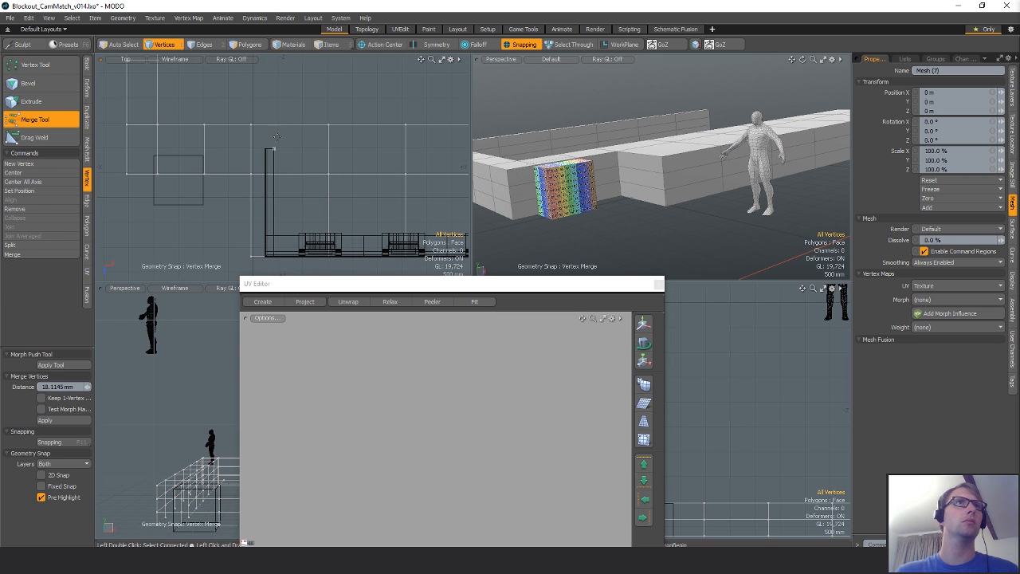
key("q")
key("Escape")
Preview the low wall mesh as a subdivision surface to check the merged junction.
key("Tab")
left_click_drag(653, 172, 577, 174, "alt")
key("Tab")
left_click_drag(798, 178, 752, 187, "alt")
scroll(757, 191, "up", 5)
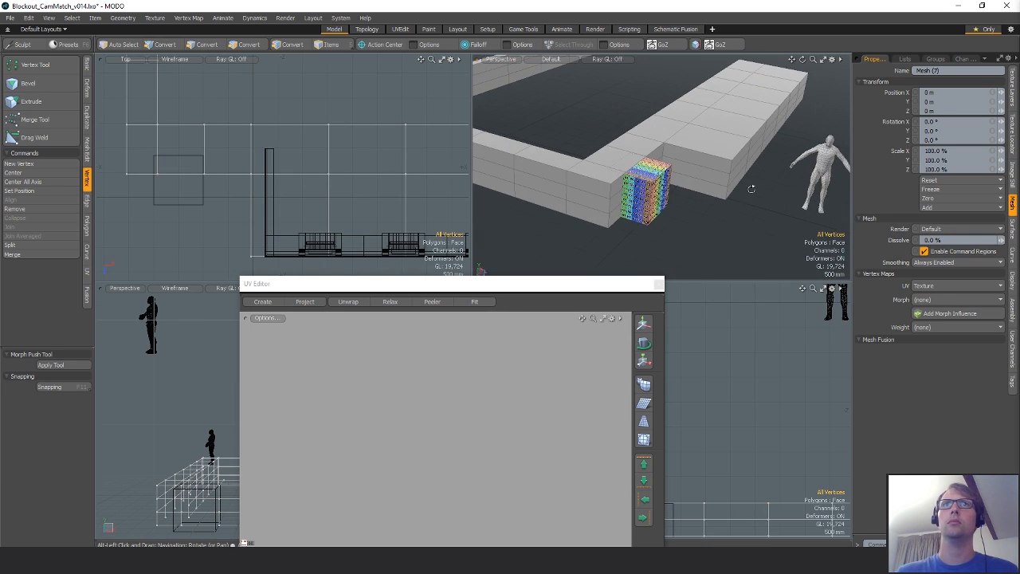
Loop slice the band block lengthwise so a new cut runs along its top face and down both ends.
key("space")
key("space")
double_click(706, 135)
left_click_drag(708, 135, 692, 171, "alt")
left_click(733, 95)
left_click_drag(746, 188, 692, 182, "alt")
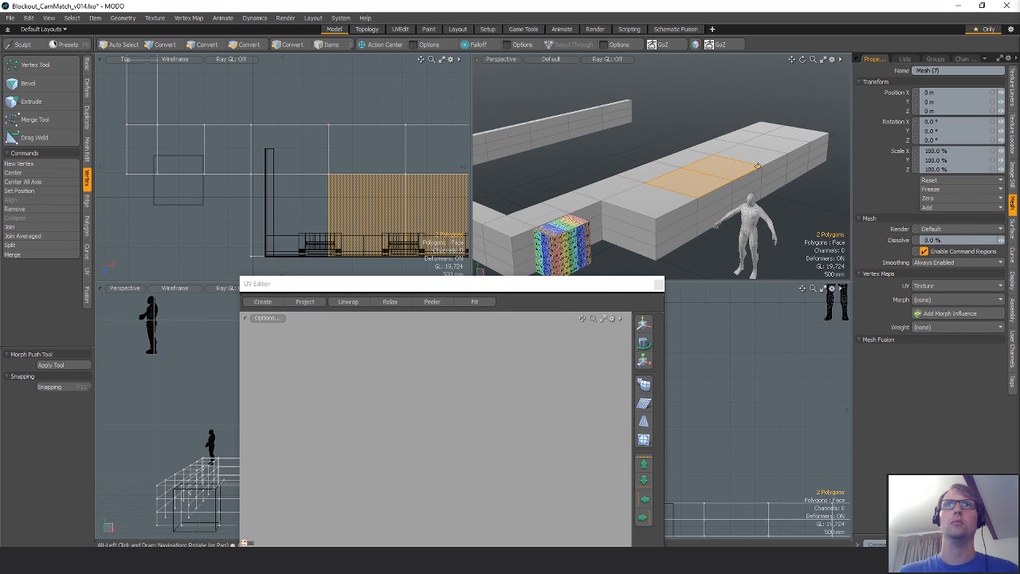
key("c")
key("alt+c")
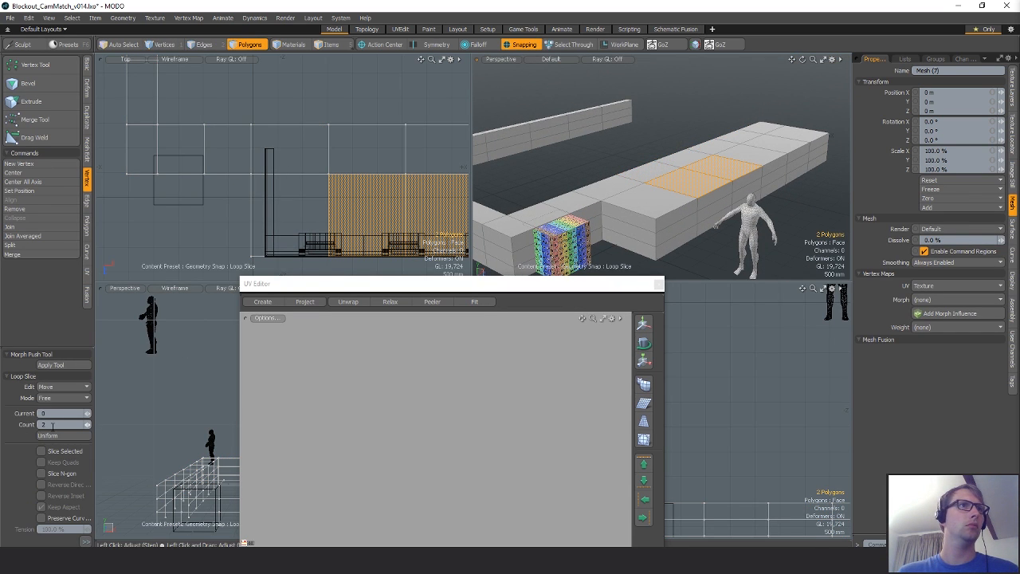
left_click(338, 123)
key("Escape")
key("Escape")
left_click_drag(731, 214, 693, 177, "alt")
left_click_drag(694, 177, 707, 201, "ctrl+alt")
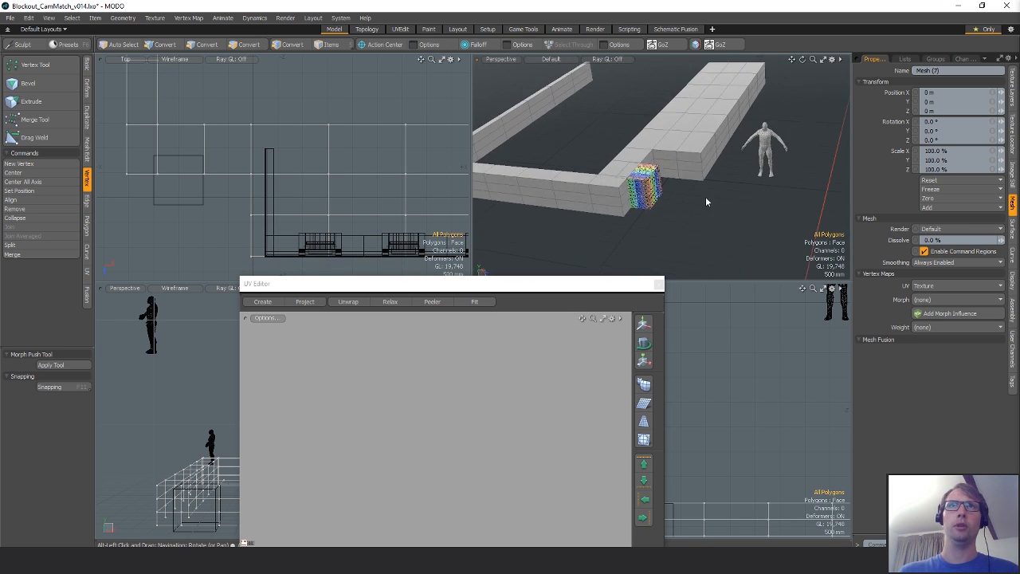
Select the whole wall and band block mesh and create its UVs with an Atlas projection.
double_click(611, 190)
left_click(87, 273)
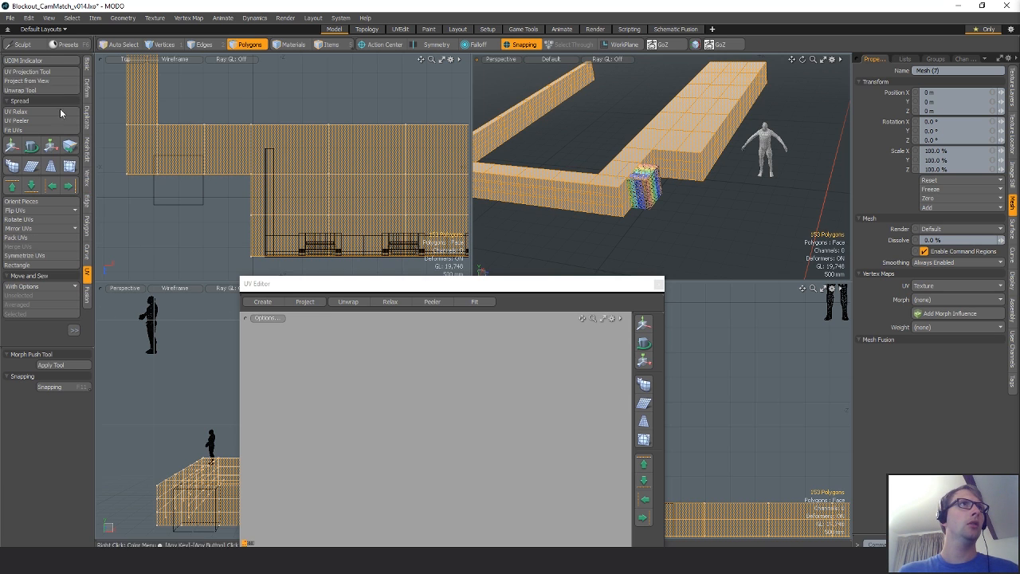
left_click(44, 74)
left_click(365, 439)
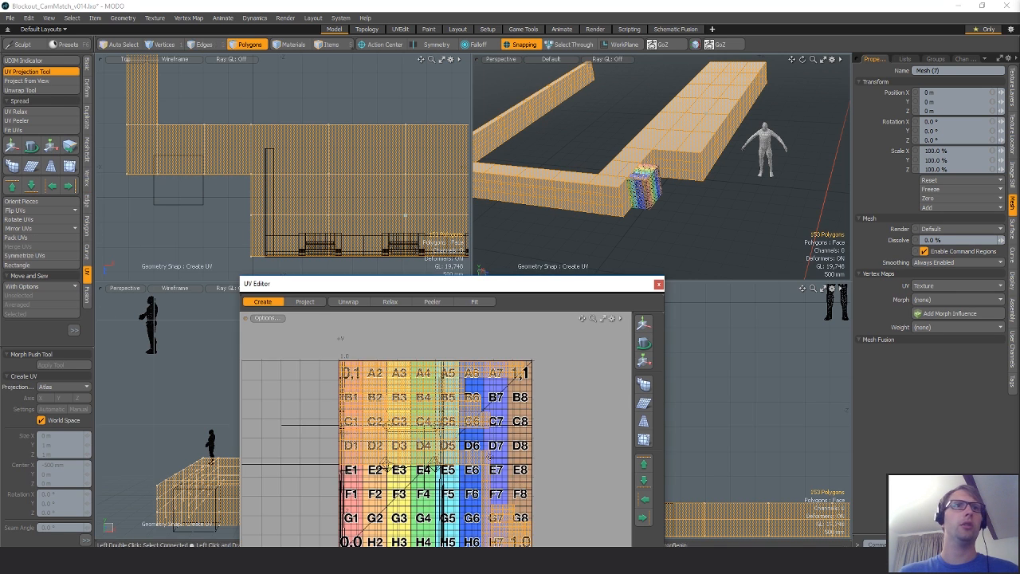
scroll(449, 453, "down", 5)
left_click_drag(541, 478, 516, 423, "alt+shift")
key("q")
left_click(516, 423)
key("w")
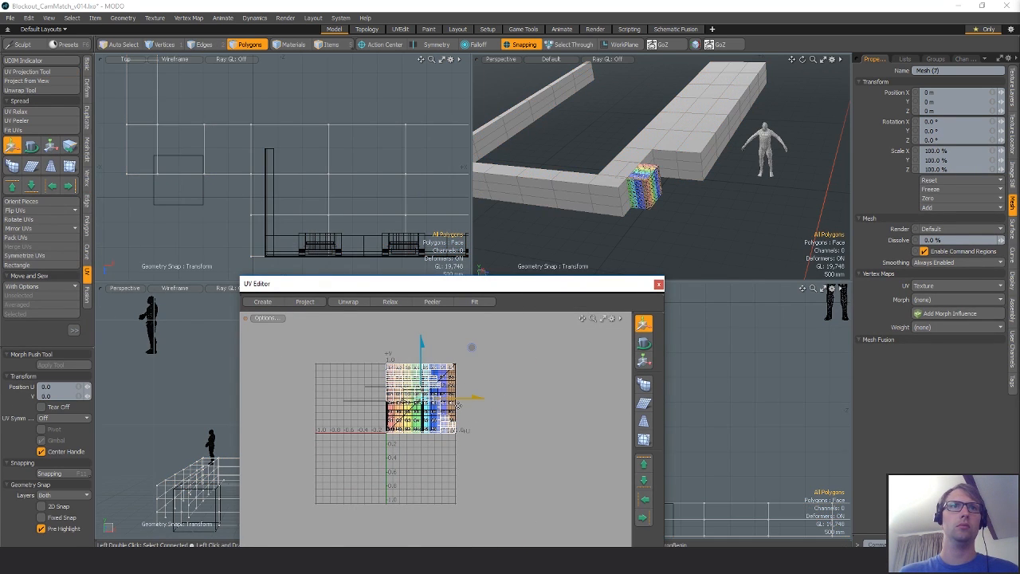
key("q")
scroll(452, 390, "up", 3)
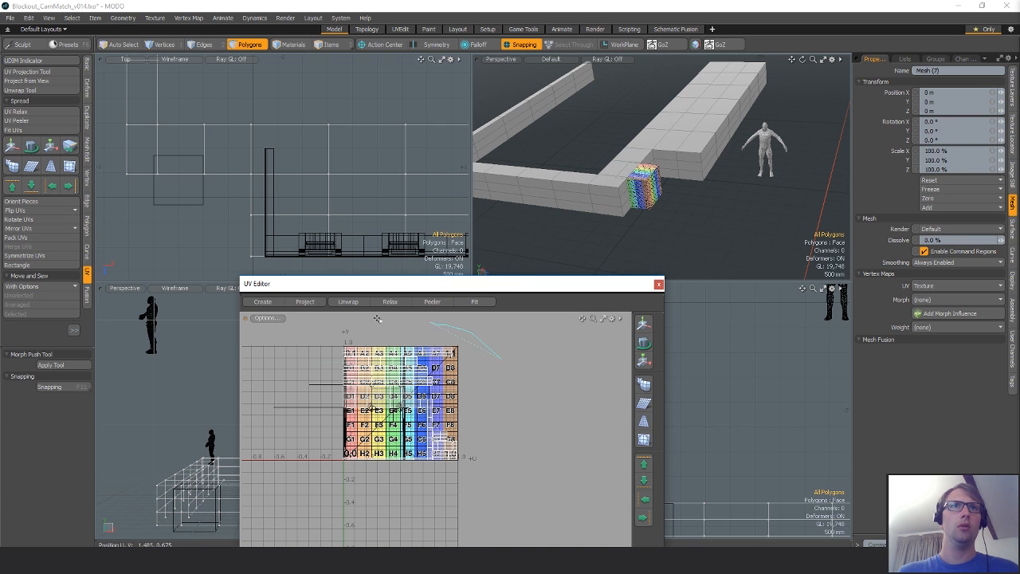
Apply UV Relax to the whole mesh and orient its UV pieces vertically.
key("bracketleft")
left_click(22, 113)
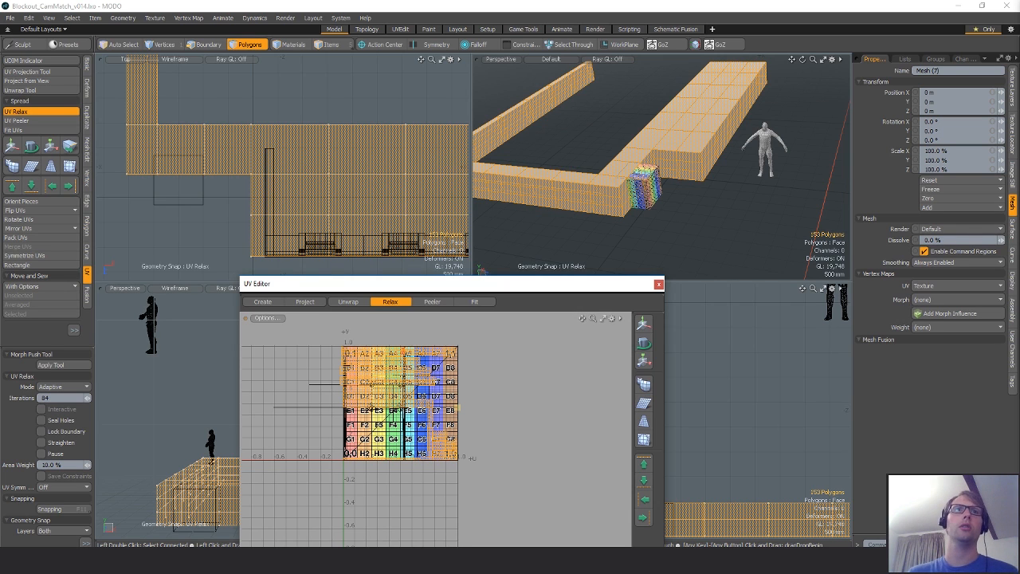
key("x")
left_click(69, 209)
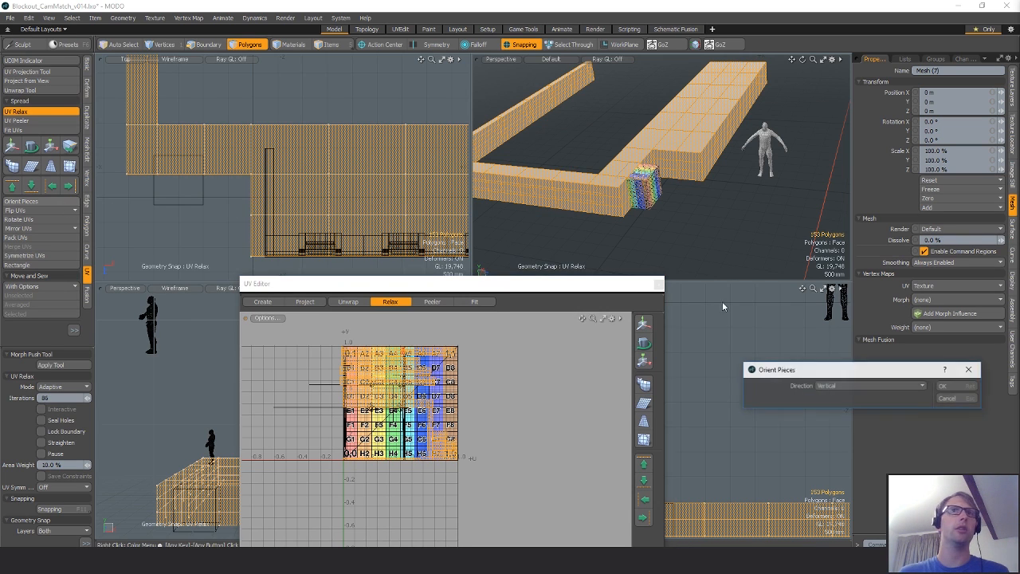
left_click(959, 385)
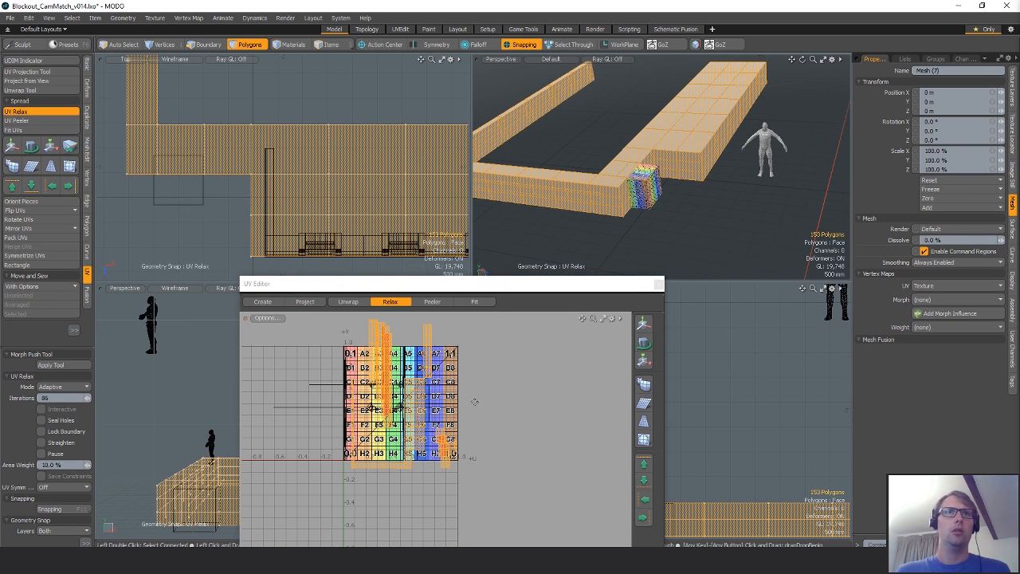
Move all of the mesh's UV pieces sideways, clear of the 0-1 texture tile.
key("q")
left_click(483, 390)
key("w")
left_click_drag(458, 346, 599, 342)
left_click_drag(471, 431, 407, 413, "alt")
key("q")
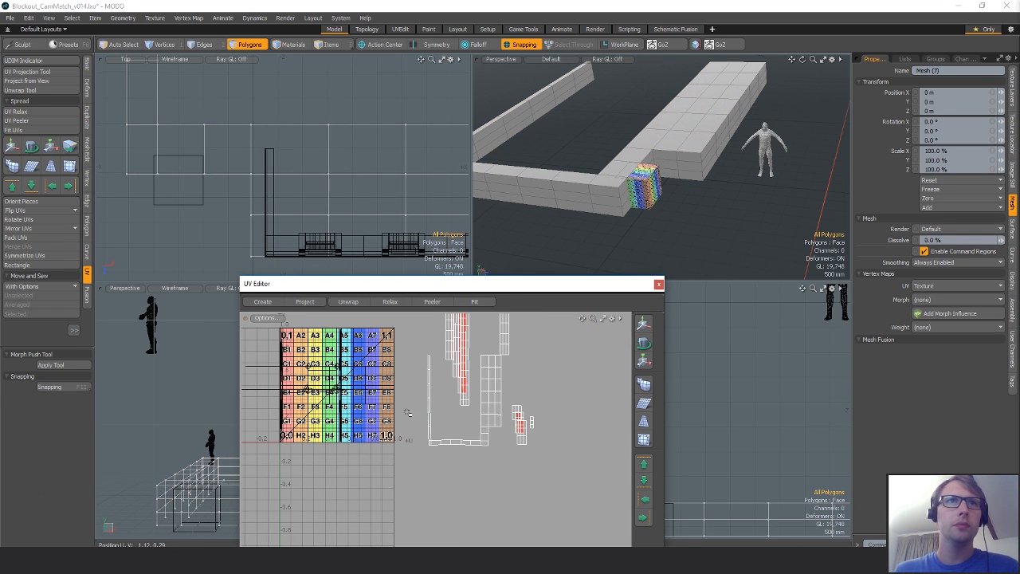
Move the U-shaped UV island of the top faces well away from the side-face pieces.
double_click(433, 443)
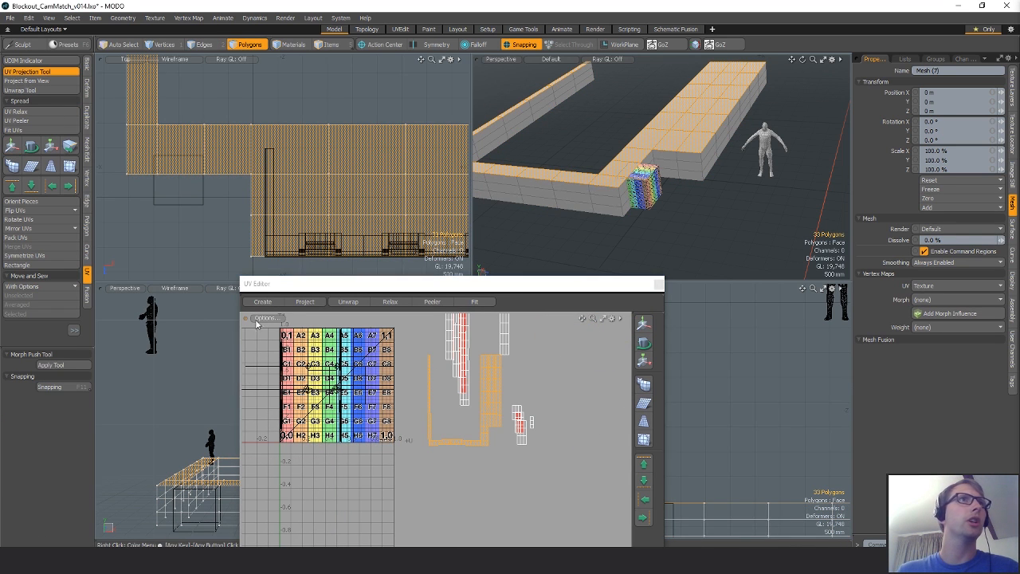
left_click(417, 456)
key("w")
left_click_drag(416, 353, 482, 444)
mouse_move(478, 443)
left_mouse_down("alt")
mouse_move(453, 419)
mouse_move(436, 451)
mouse_move(444, 360)
mouse_move(598, 382)
mouse_move(702, 339)
mouse_move(480, 440)
left_mouse_up("alt")
key("e")
key("w")
left_click_drag(416, 472, 335, 515, "alt+shift")
key("space")
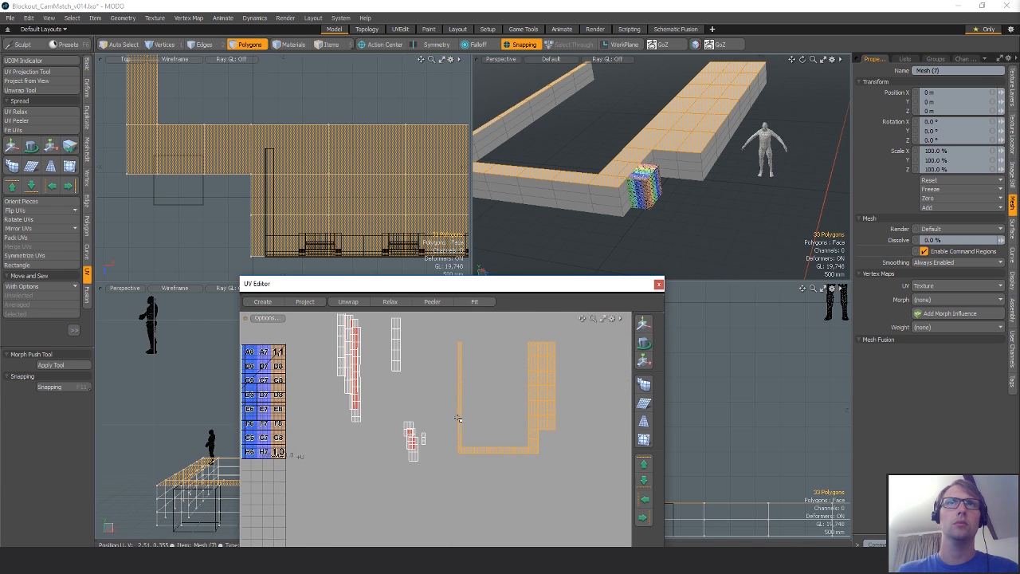
left_click_drag(429, 407, 456, 437, "alt+shift")
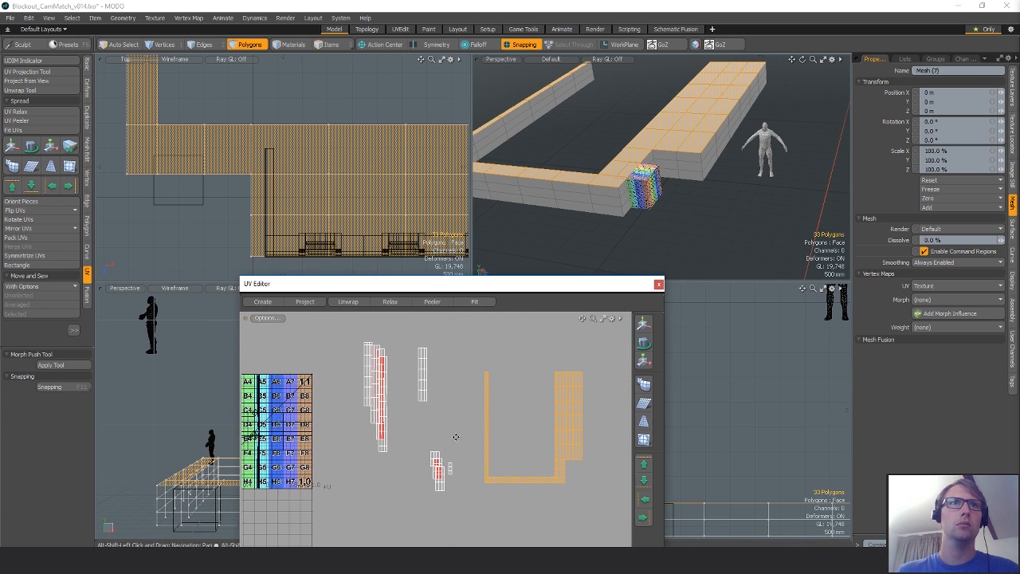
Select all the side-face UV pieces and apply the UV Rectangle command to them.
scroll(410, 374, "up", 2)
left_click(421, 360)
double_click(421, 359)
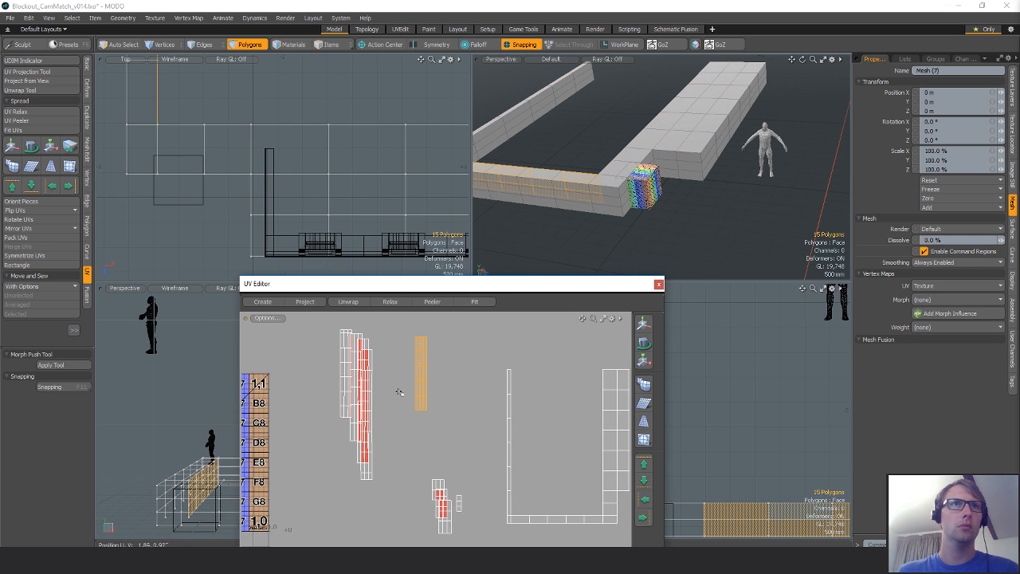
right_click_drag(459, 393, 495, 538)
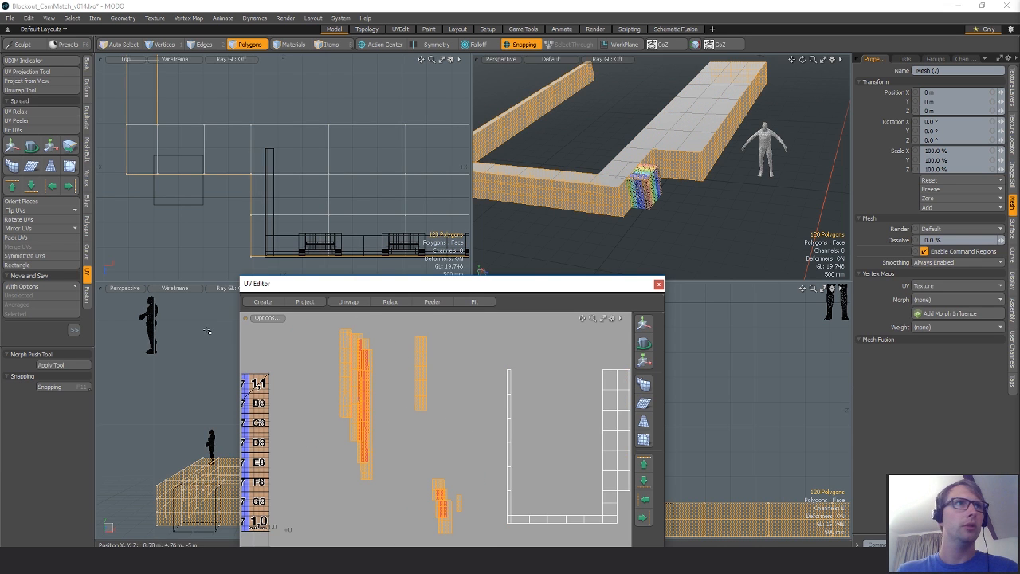
left_click(25, 267)
left_click(946, 376)
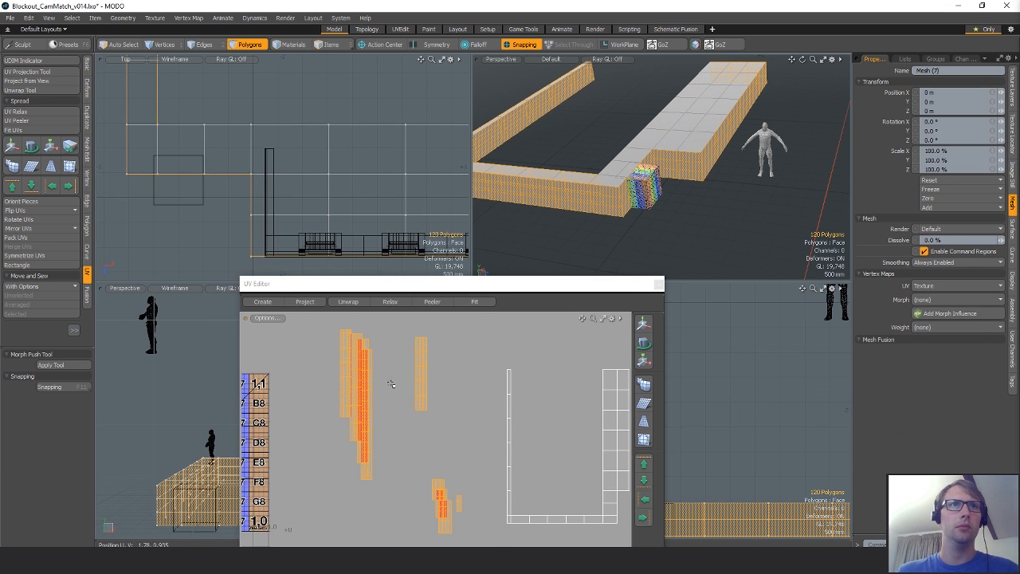
key("2")
key("space")
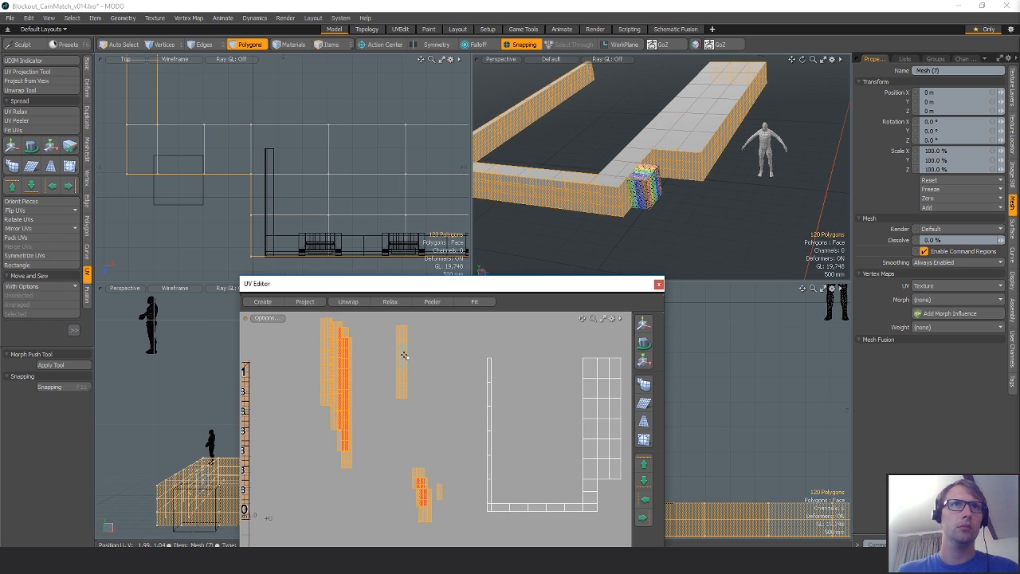
Move the front wall's inner strip and the far wall's 21-polygon strip clear of the overlapping UV stack.
double_click(405, 355)
key("w")
left_click_drag(427, 334, 471, 339)
key("space")
double_click(347, 352)
key("w")
left_click_drag(356, 358, 523, 380, "alt")
scroll(399, 384, "up", 5)
key("space")
double_click(394, 365)
key("w")
key("space")
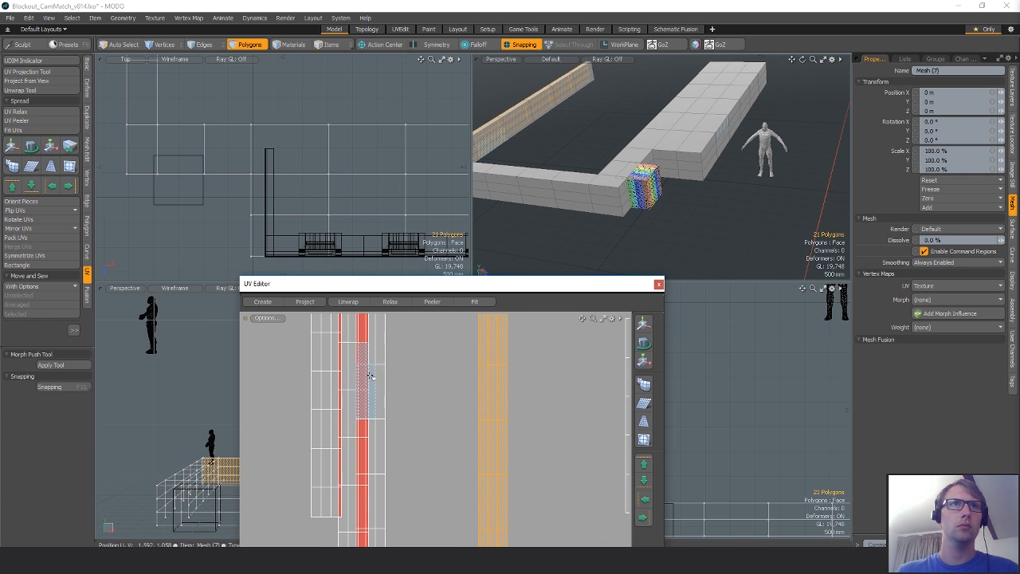
Pull the far wall's 18-polygon strip and the band block's long side strip out of the overlapping UV stack.
double_click(372, 373)
key("w")
left_click_drag(434, 361, 503, 360)
key("x")
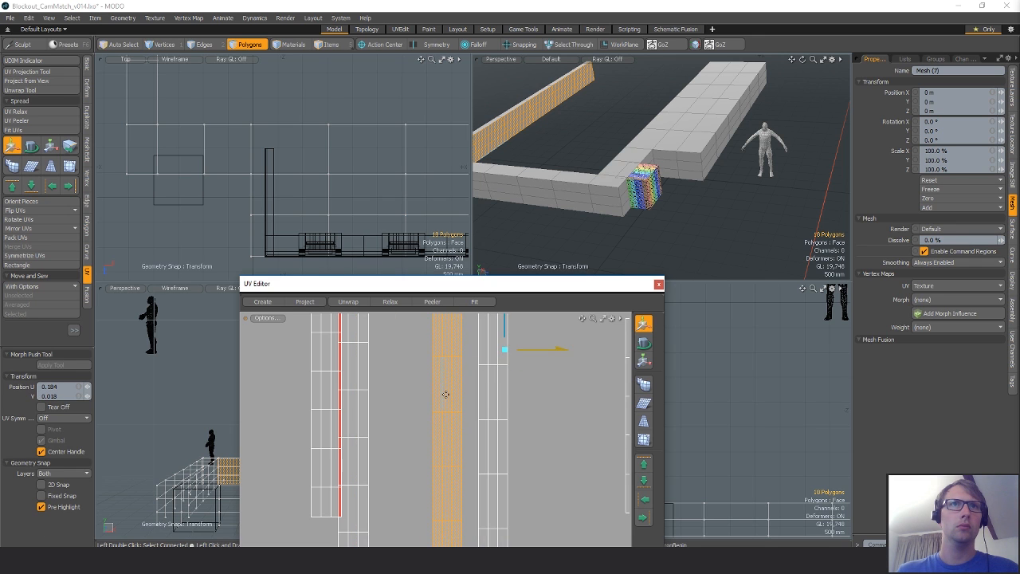
key("space")
double_click(367, 380)
key("w")
left_click_drag(396, 391, 452, 413)
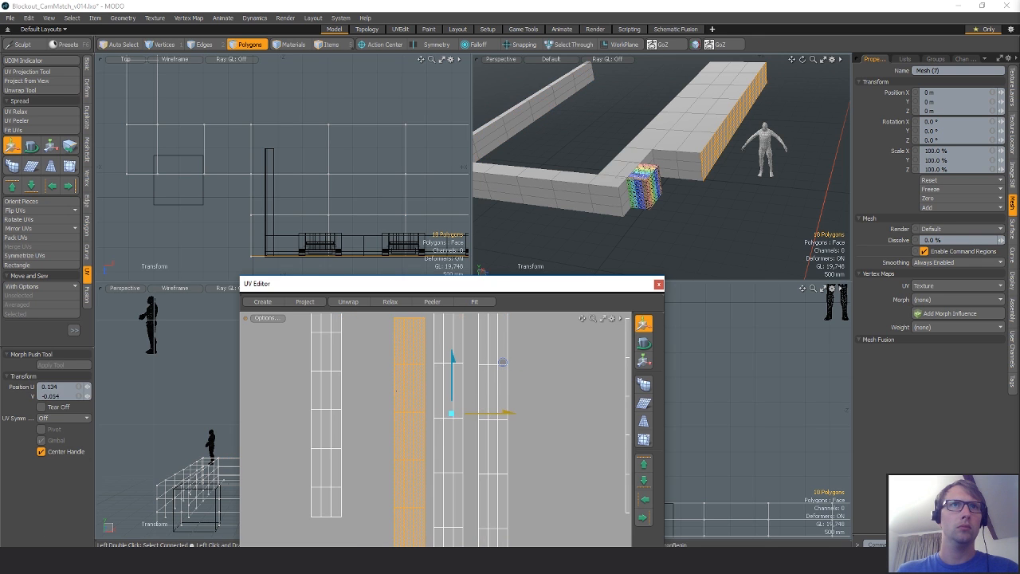
Line up the front wall's outer and inner UV strips beside the other separated long strips.
key("space")
double_click(321, 387)
key("w")
left_click_drag(390, 372, 431, 404)
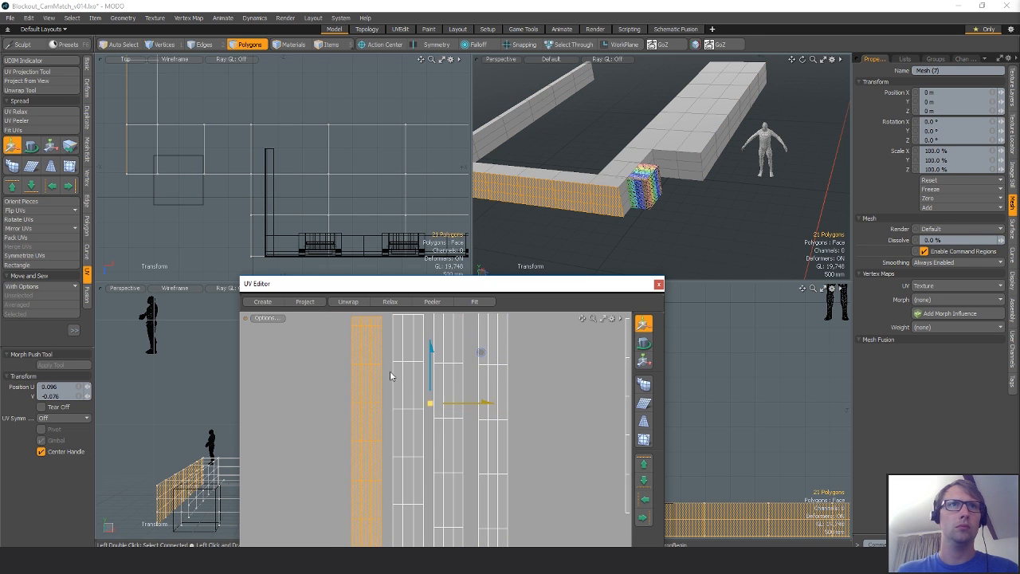
scroll(391, 376, "down", 5)
left_click_drag(366, 400, 326, 383, "alt+shift")
key("space")
left_click(438, 372)
double_click(429, 369)
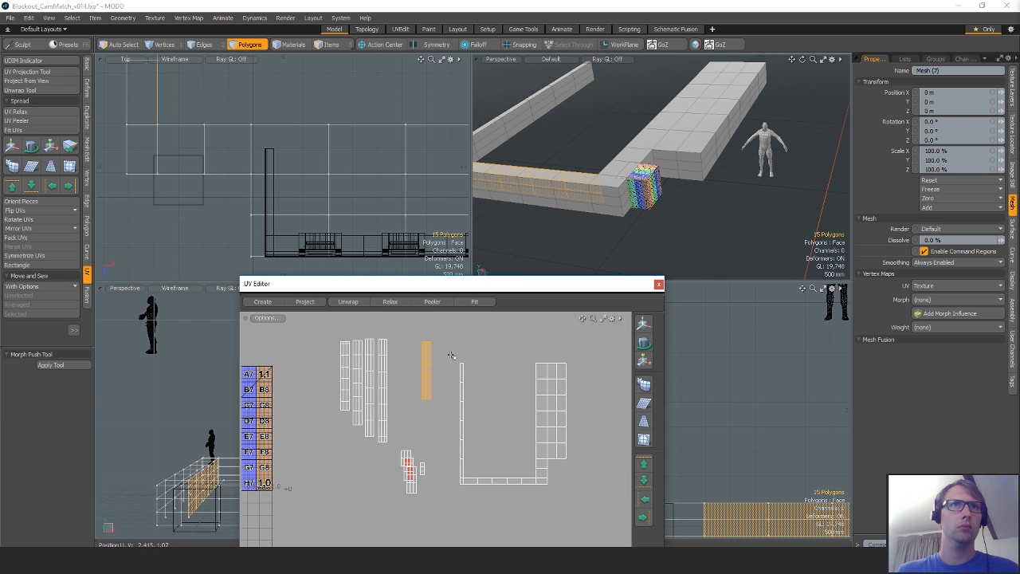
key("w")
left_click_drag(455, 351, 423, 353)
key("space")
Separate the band block's front end piece and the overlapping small UV piece next to it, stacking both below the front wall's inner strip.
double_click(408, 461)
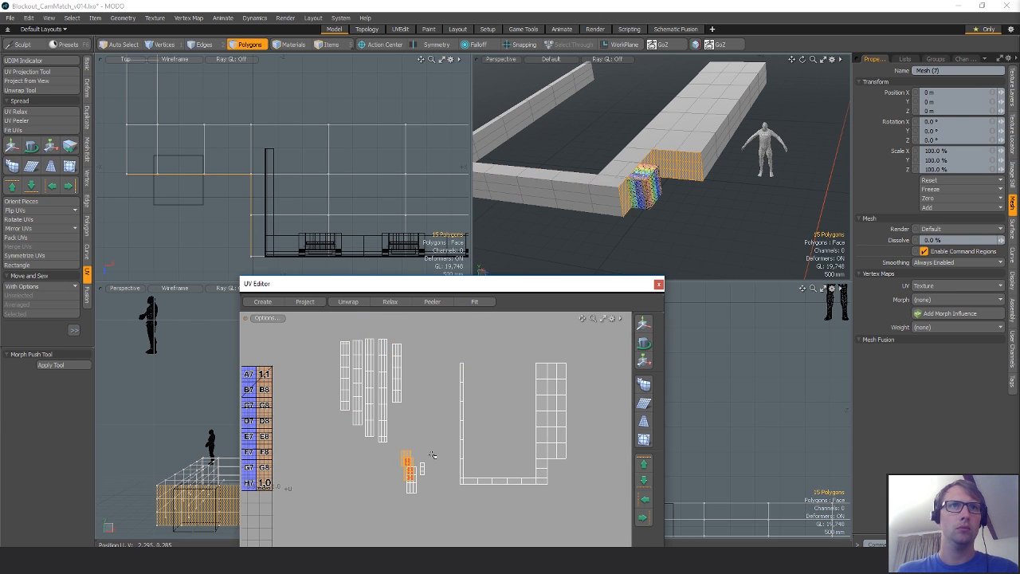
scroll(420, 452, "up", 3)
double_click(399, 452)
key("w")
left_click_drag(434, 440, 418, 370)
key("space")
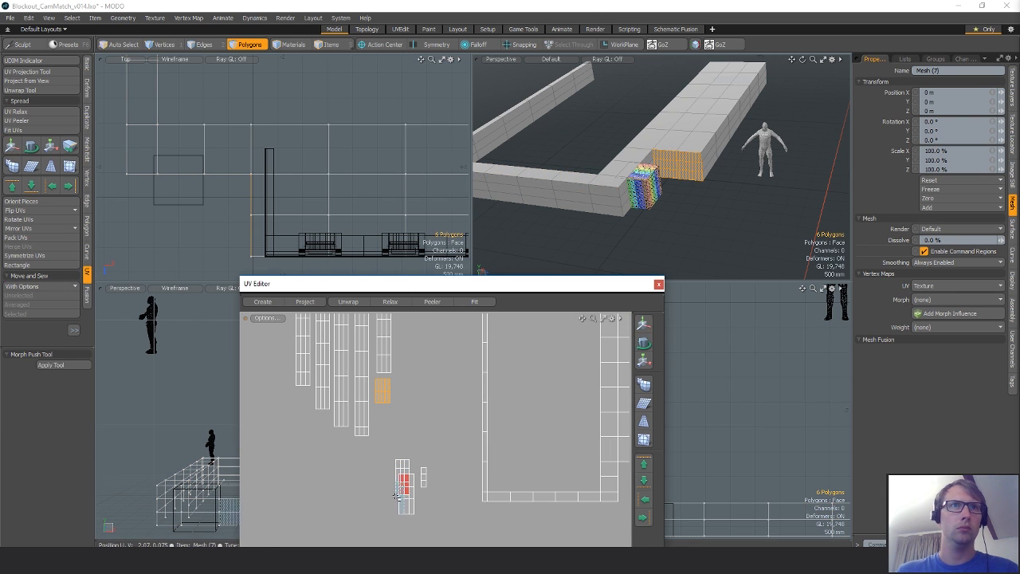
double_click(404, 483)
key("w")
left_click_drag(434, 470, 405, 410)
key("space")
Place the UV pieces of the band block's far end and the far wall's end next to the other small pieces.
double_click(397, 442)
key("w")
key("space")
double_click(405, 457)
key("w")
left_click_drag(411, 510, 411, 471)
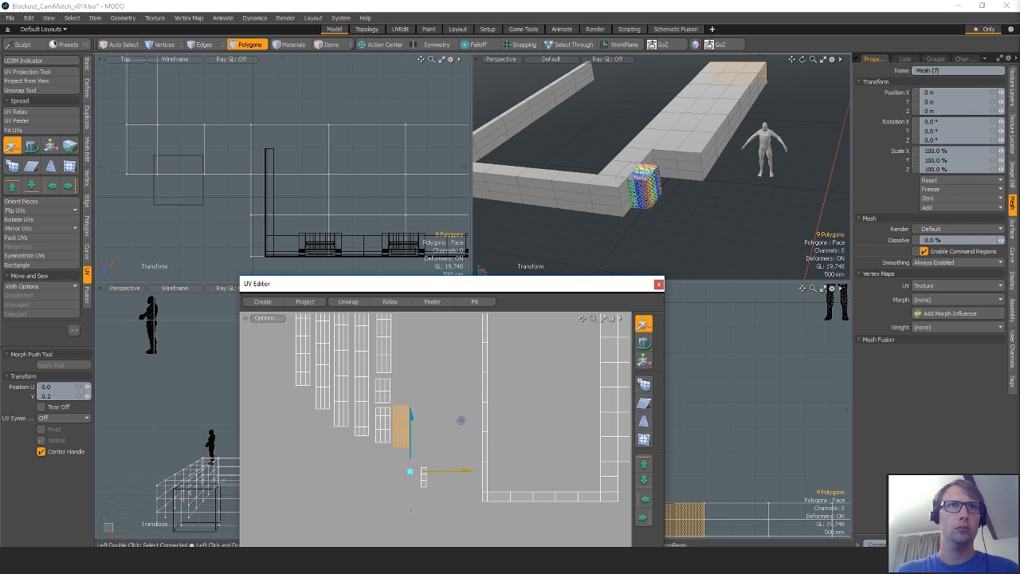
key("space")
double_click(423, 481)
key("w")
left_click_drag(447, 513, 439, 392)
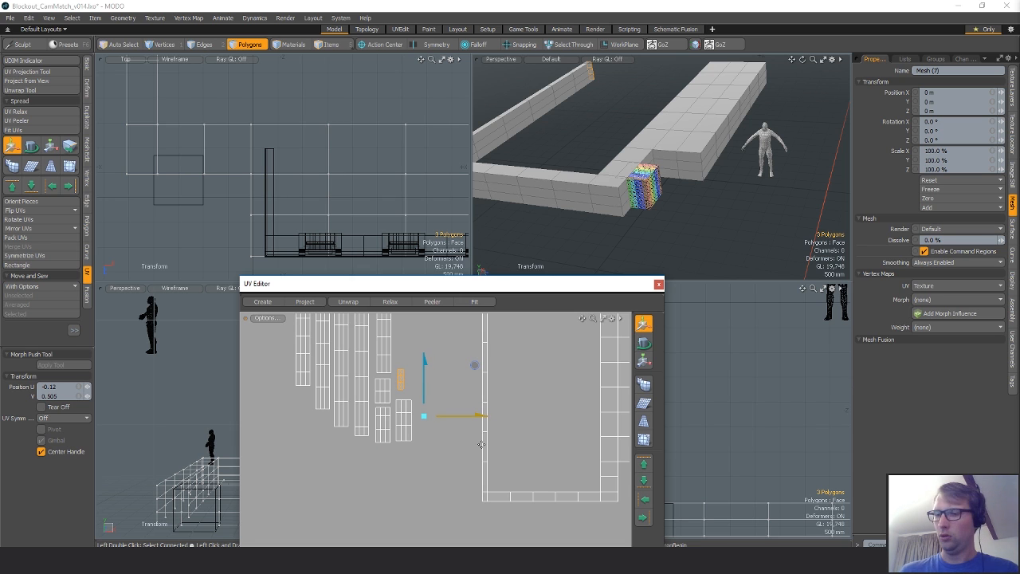
key("space")
Select all the side-face UV pieces and move them together to the far side of the top-face island.
left_click(419, 442)
scroll(437, 412, "down", 7)
left_click_drag(430, 380, 405, 397, "alt")
right_click_drag(381, 363, 321, 396)
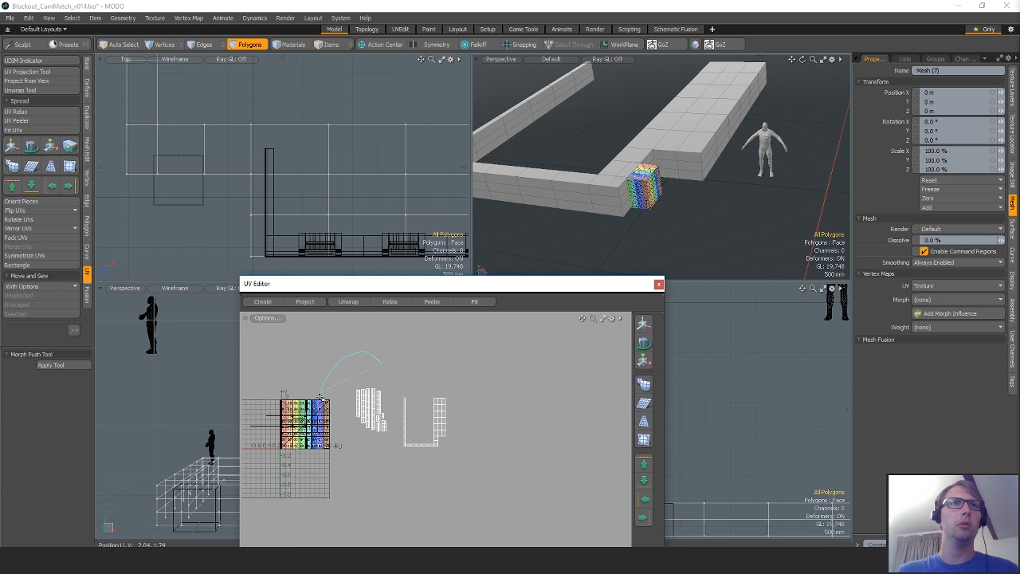
right_click_drag(396, 442, 395, 437)
key("w")
left_click_drag(432, 366, 481, 375)
scroll(446, 437, "up", 8)
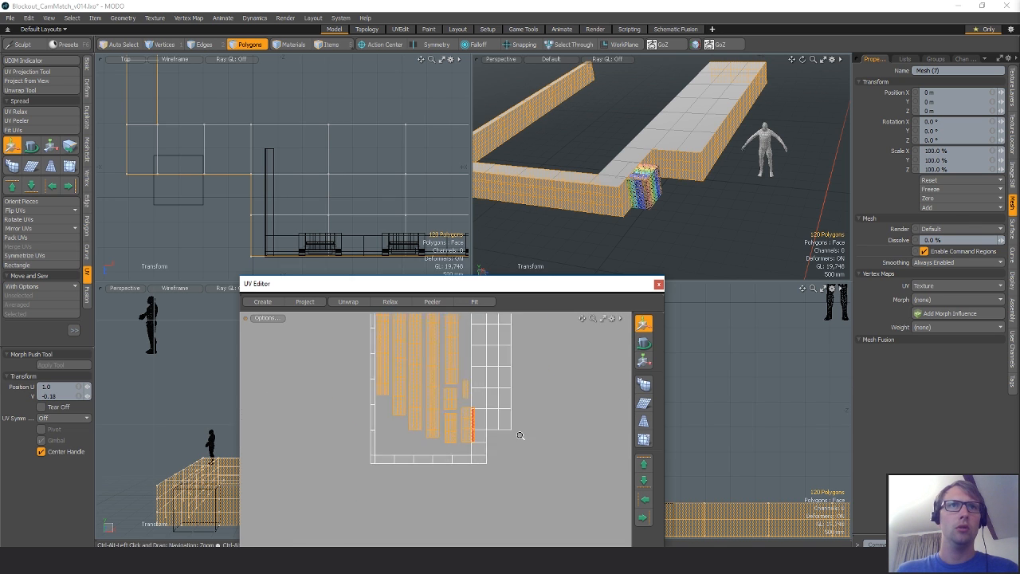
left_click_drag(521, 435, 537, 477, "alt+shift")
scroll(478, 439, "down", 5)
left_click_drag(399, 397, 597, 430)
scroll(585, 406, "down", 4)
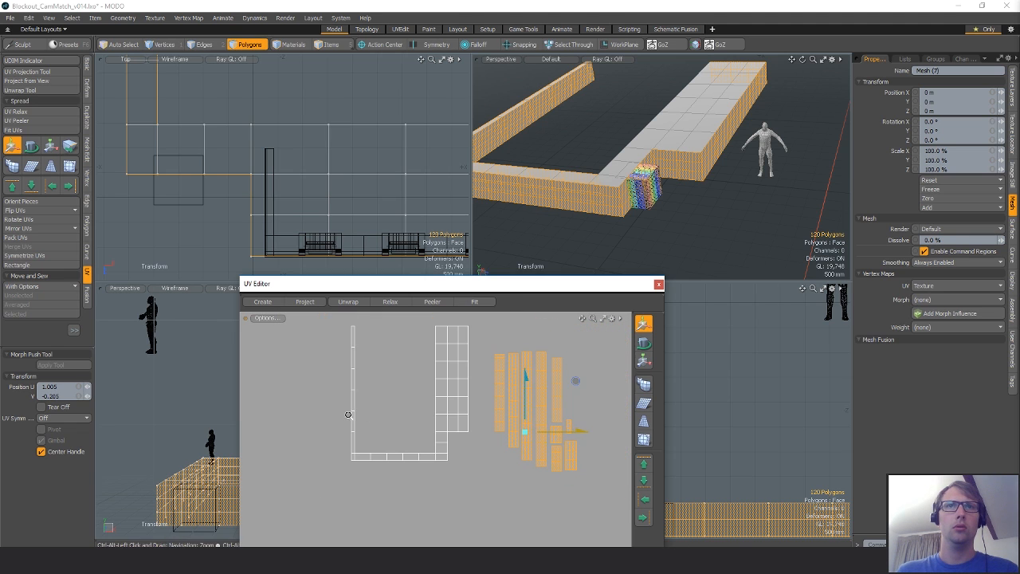
Move the far wall's two long UV strips together into the open area of the U-shaped top-face island.
key("space")
double_click(529, 403)
double_click(540, 401, "shift")
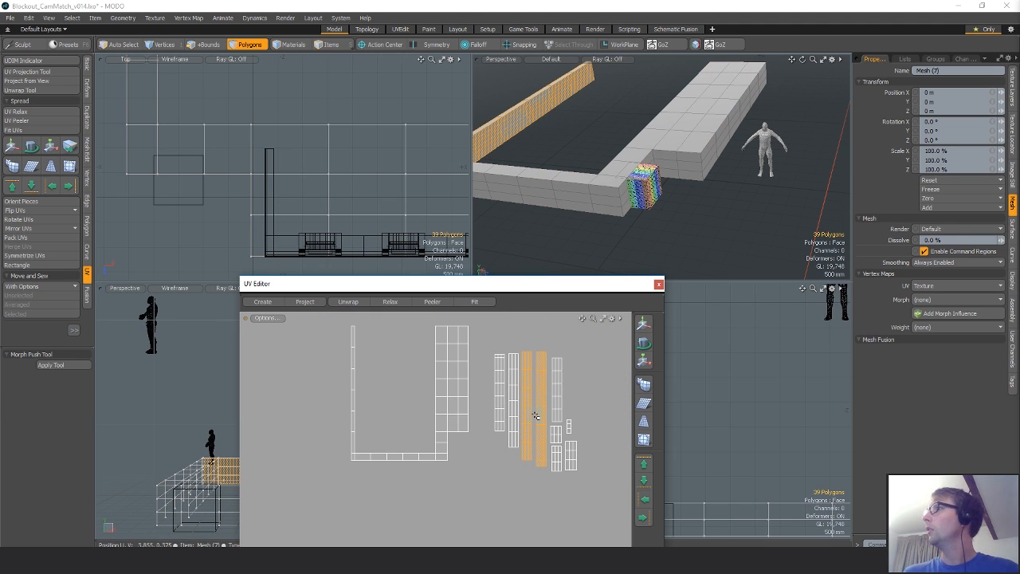
key("w")
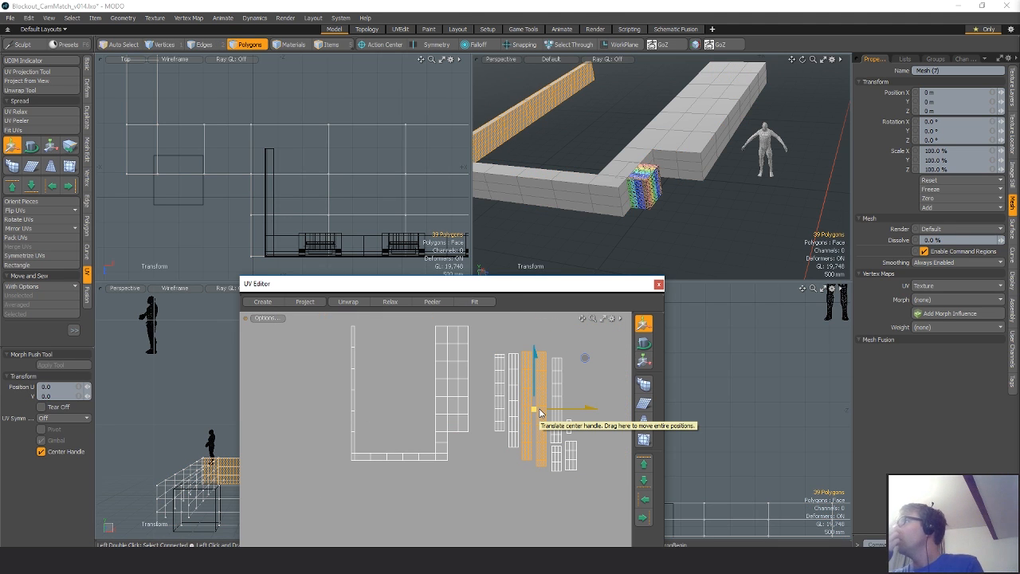
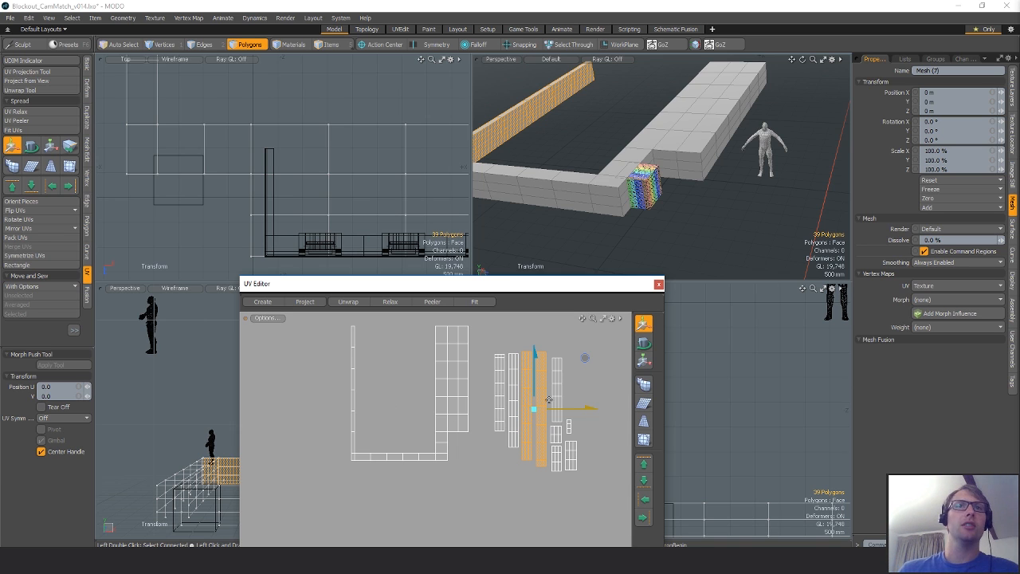
left_click_drag(548, 399, 433, 372)
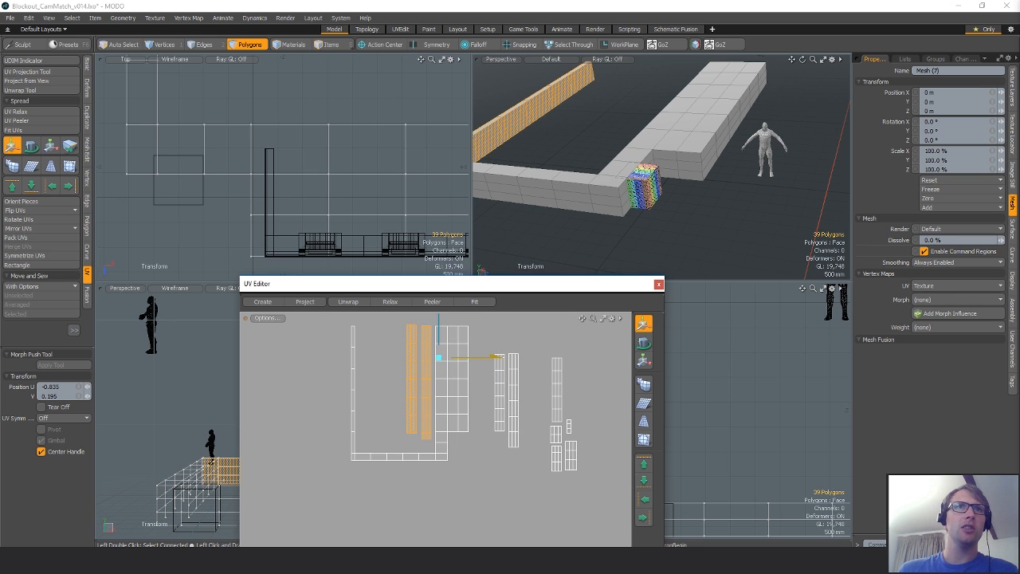
Space the far wall's two long UV strips apart and place the band block's long side strip beside them inside the top-face island.
key("space")
double_click(413, 353)
key("w")
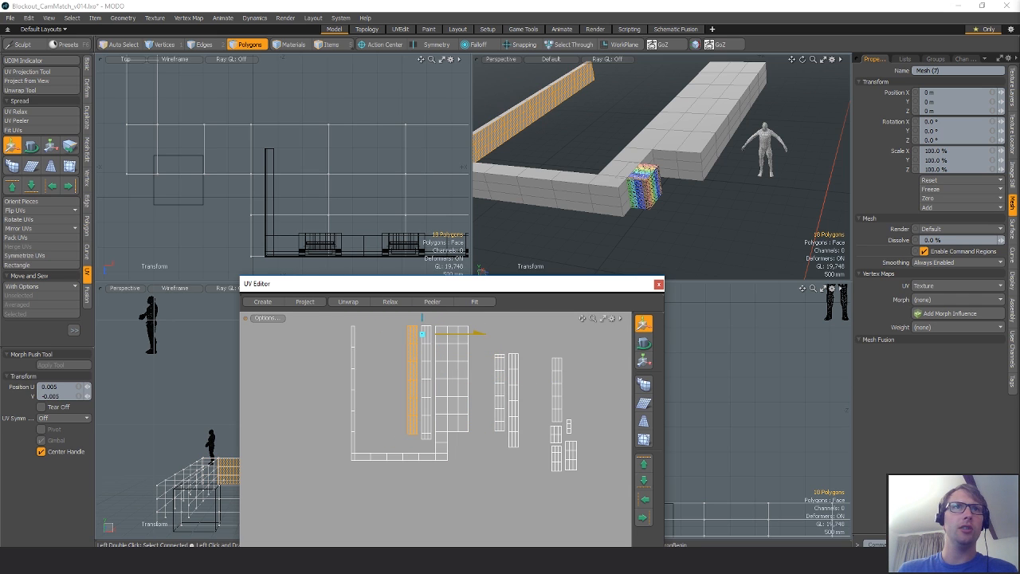
key("space")
double_click(516, 388)
key("w")
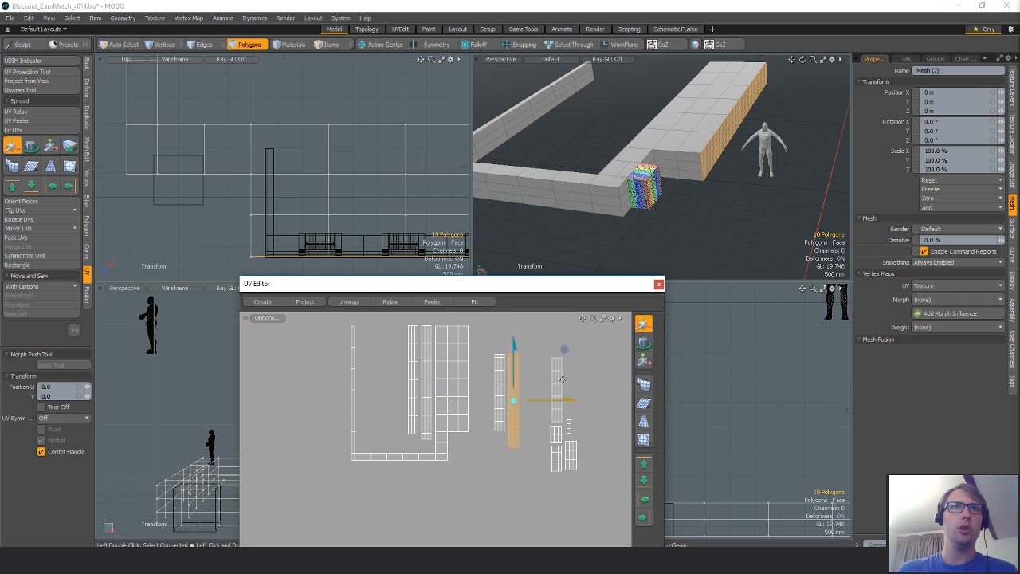
left_click_drag(564, 379, 446, 350)
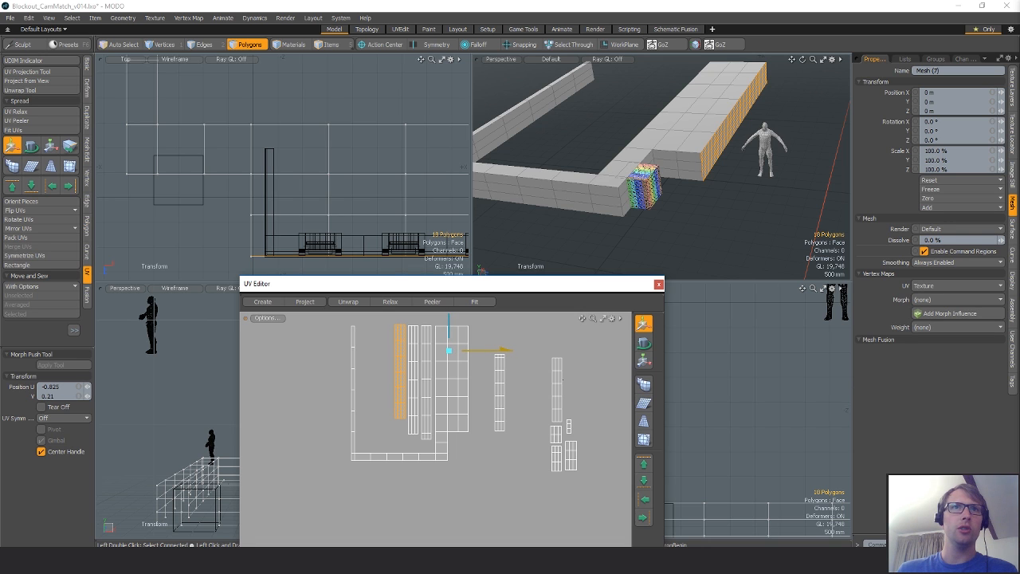
Line up the front wall's outer and inner UV strips beside the band block's side strip inside the U-shaped island.
key("space")
double_click(499, 391)
key("w")
left_click_drag(557, 372, 448, 339)
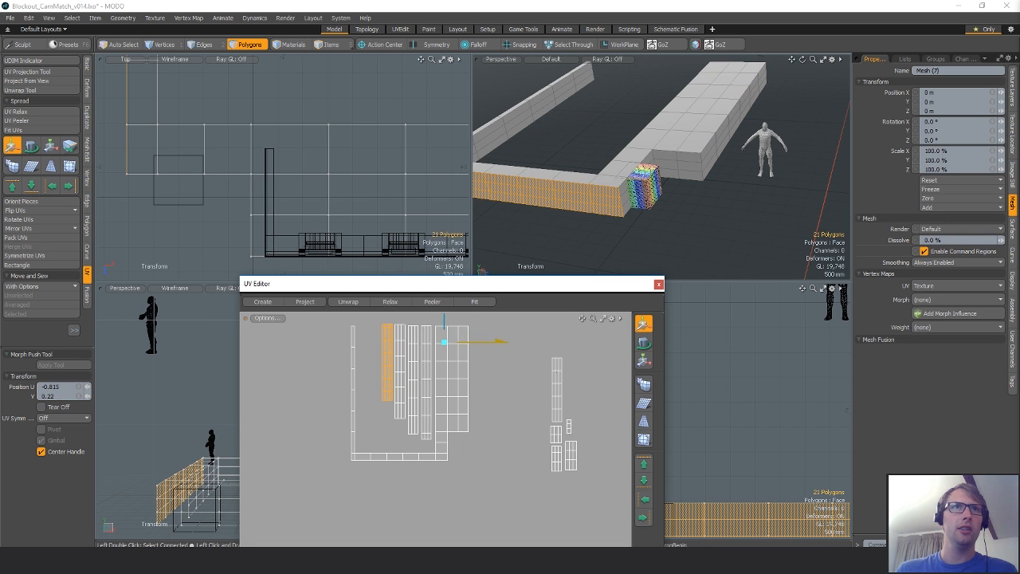
key("space")
double_click(558, 375)
key("w")
left_click_drag(558, 374, 416, 351)
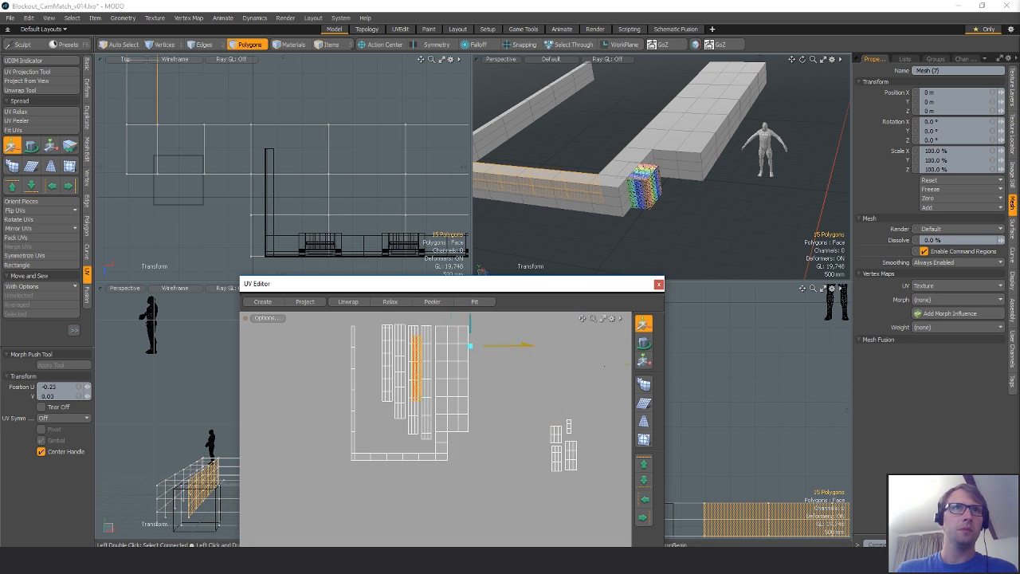
Move the four small end-face UV pieces together into the free corner below the shortest strips.
key("space")
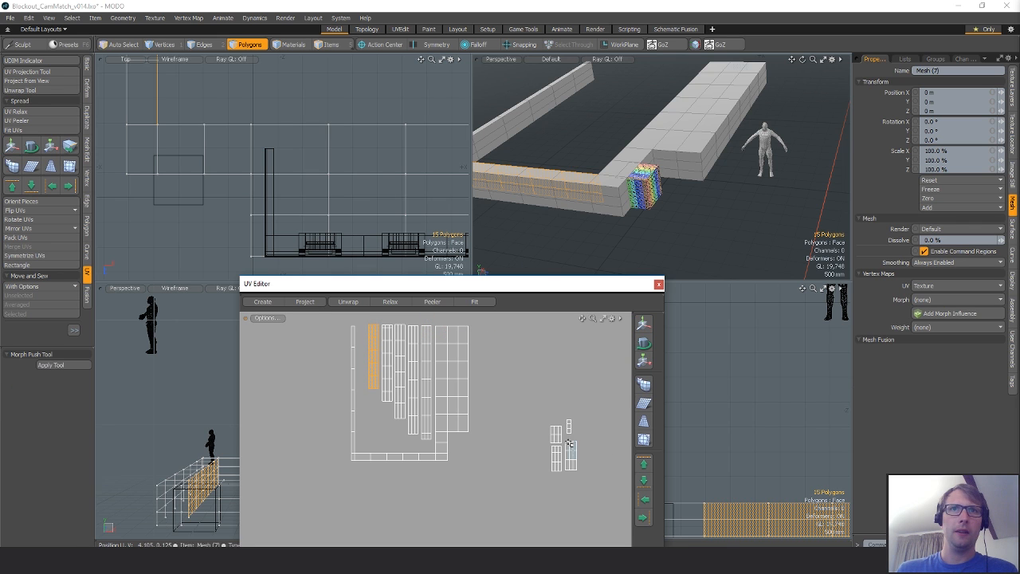
right_click_drag(542, 481, 596, 389)
key("w")
mouse_move(588, 386)
left_mouse_down()
mouse_move(385, 369)
mouse_move(401, 364)
left_mouse_up()
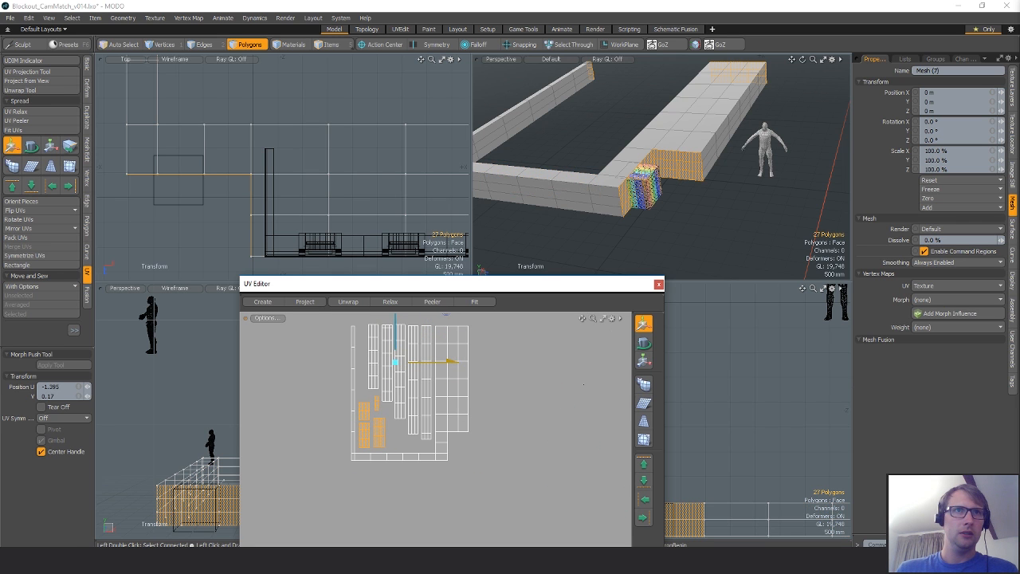
Select all UV pieces and move the whole layout next to the 0–1 texture square.
key("space")
left_click(540, 423)
scroll(526, 431, "down", 4)
left_click_drag(453, 436, 473, 464, "alt+shift")
right_click_drag(530, 363, 492, 440)
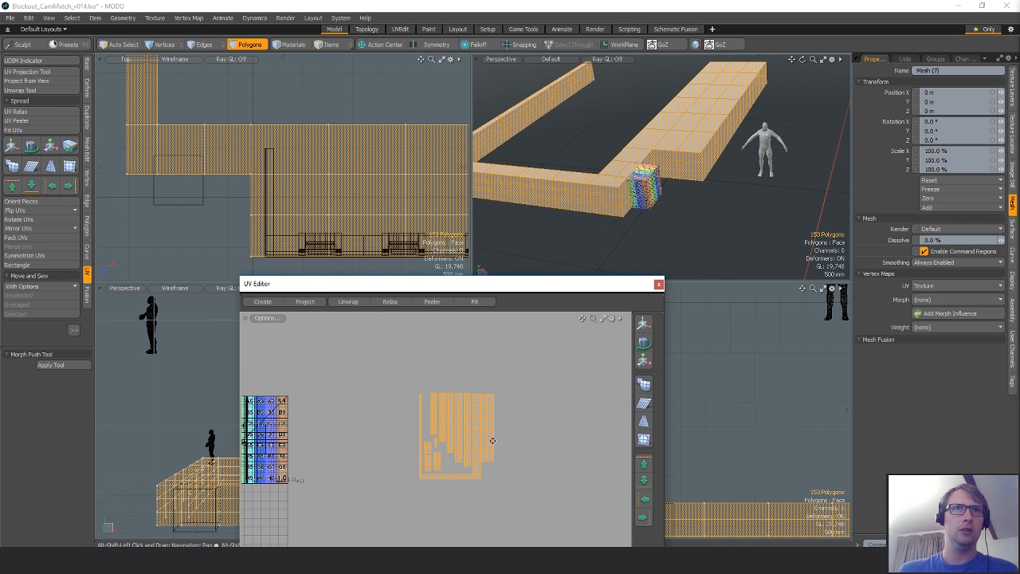
scroll(492, 440, "up", 3)
key("w")
left_click_drag(526, 406, 391, 405)
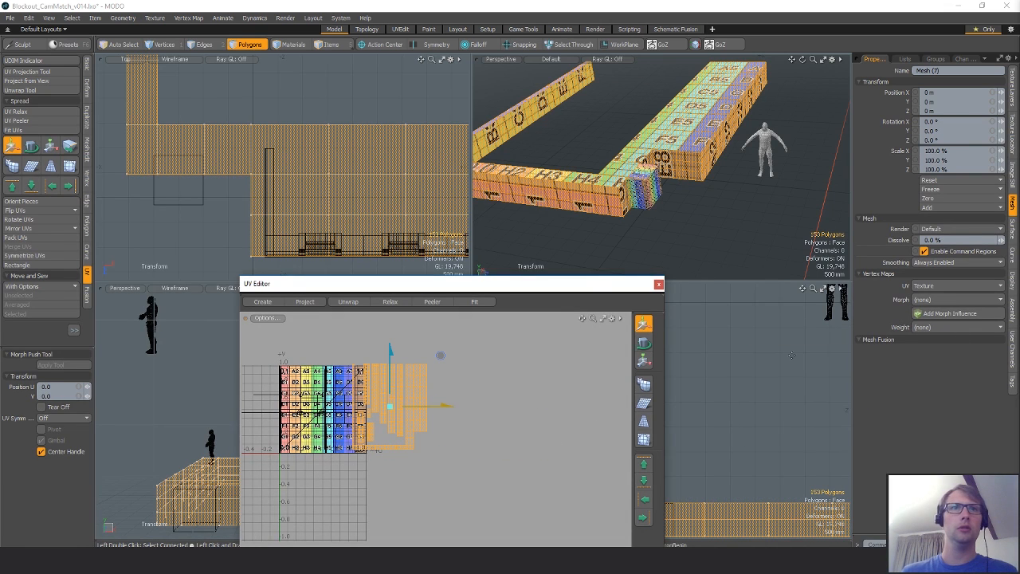
Scale the whole UV layout up to about 1000 % and shift the enlarged layout slightly.
left_click_drag(580, 385, 609, 386, "alt+shift")
key("r")
left_click_drag(469, 355, 949, 356)
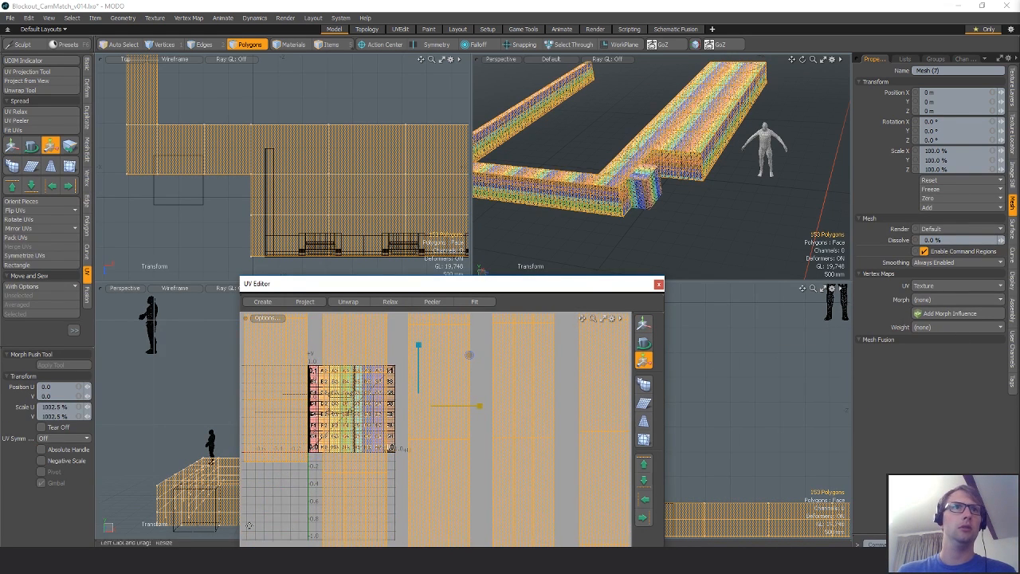
left_click_drag(348, 469, 483, 407, "alt+shift")
key("w")
scroll(516, 420, "down", 5)
mouse_move(478, 457)
left_mouse_down()
mouse_move(535, 420)
mouse_move(542, 357)
mouse_move(478, 467)
left_mouse_up()
Set the action center to Origin, then rescale and shift the UV layout to match the wall's grid to the neighbouring textured cube.
left_click_drag(570, 342, 519, 308, "alt+shift")
left_click_drag(492, 359, 617, 345, "ctrl+alt")
left_click_drag(494, 363, 574, 390, "alt+shift")
left_click_drag(494, 390, 586, 383, "ctrl+alt")
mouse_move(719, 218)
left_mouse_down("alt")
mouse_move(640, 216)
mouse_move(734, 203)
left_mouse_up("alt")
left_click_drag(734, 203, 724, 112, "alt")
left_click_drag(724, 164, 723, 94, "alt+shift")
left_click_drag(738, 148, 759, 130, "alt+shift")
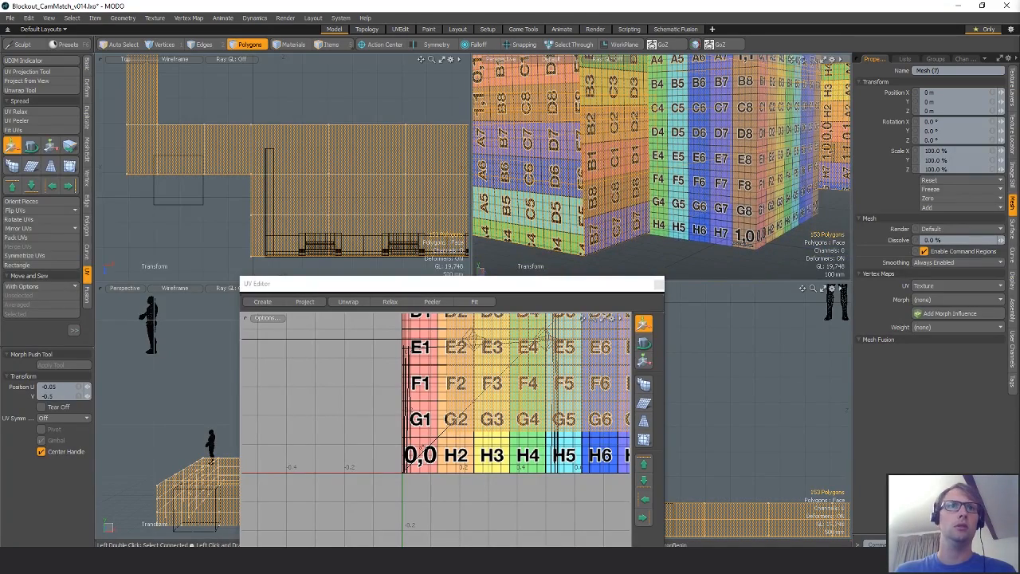
key("r")
key("alt+o")
left_click_drag(424, 421, 456, 438)
key("w")
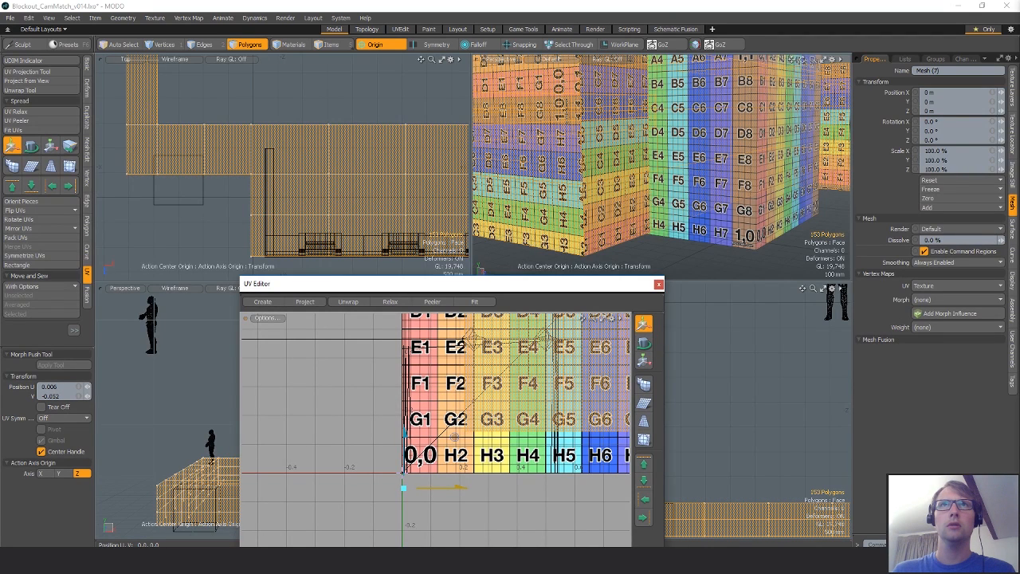
Alternately rescale and shift the UV layout to fine-tune the grid match, ending with a 98.5 % scale and a U 0.014, V -0.028 move.
key("r")
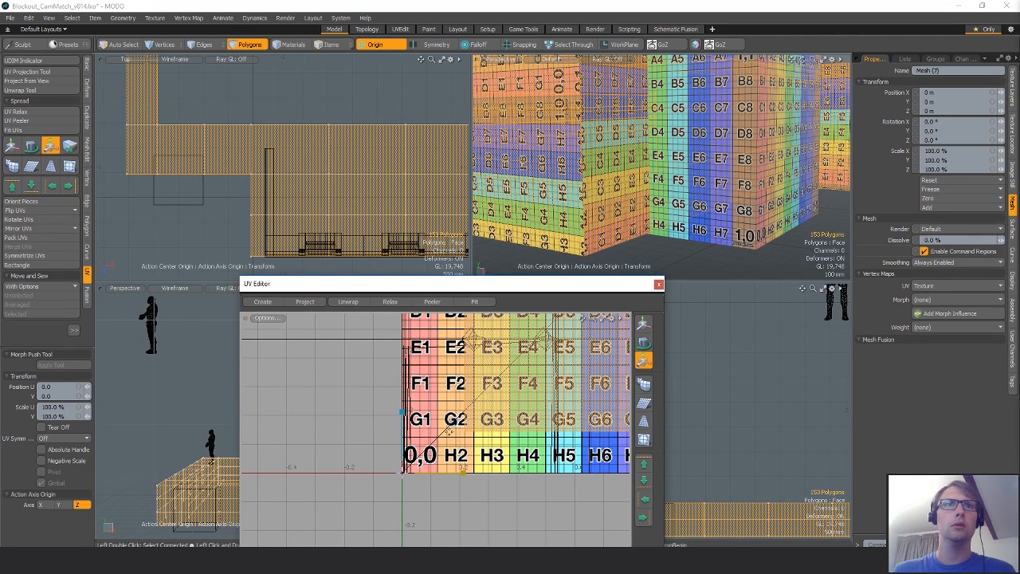
left_click_drag(453, 421, 460, 454)
key("w")
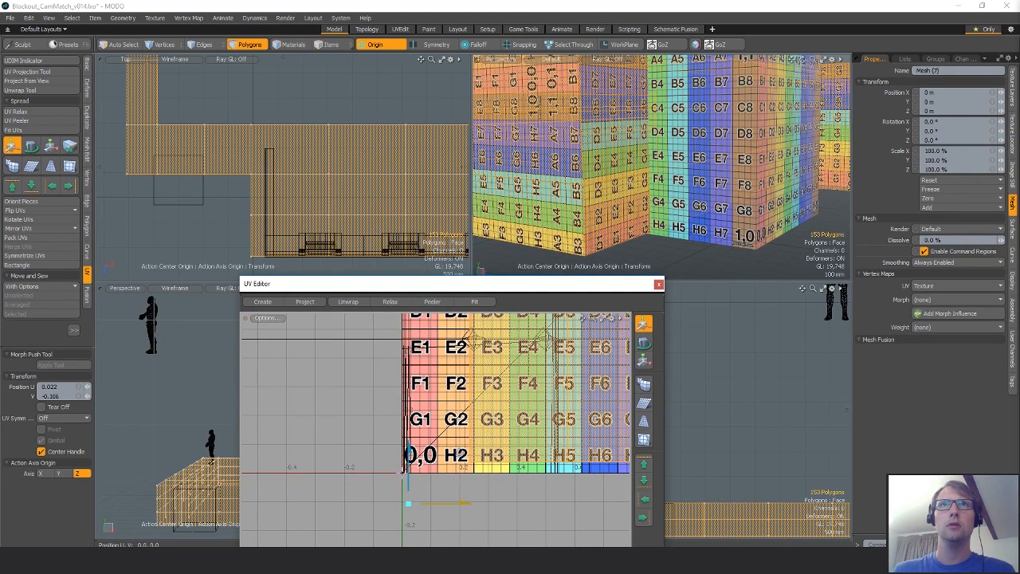
key("r")
left_click_drag(453, 425, 463, 402)
key("w")
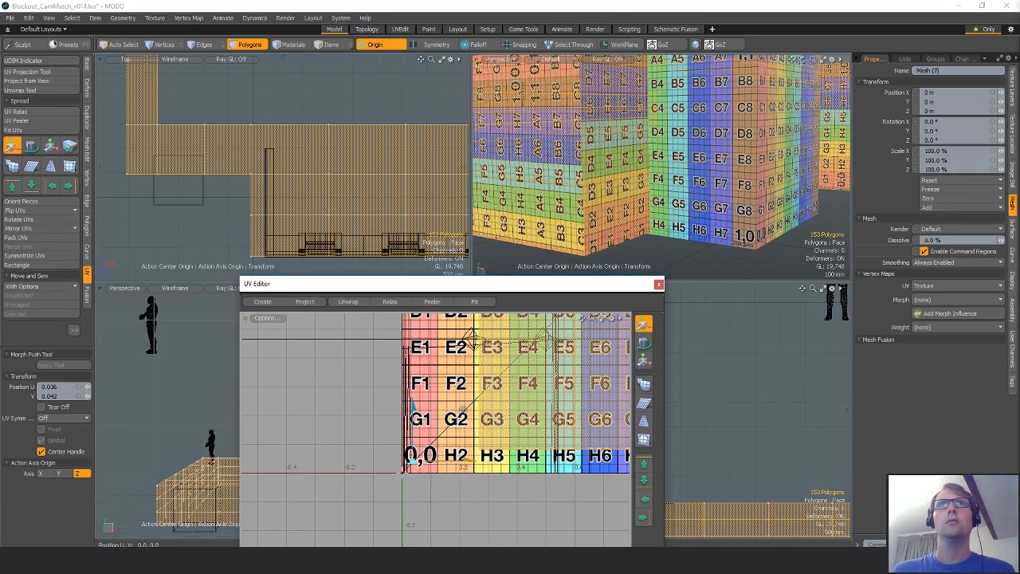
key("r")
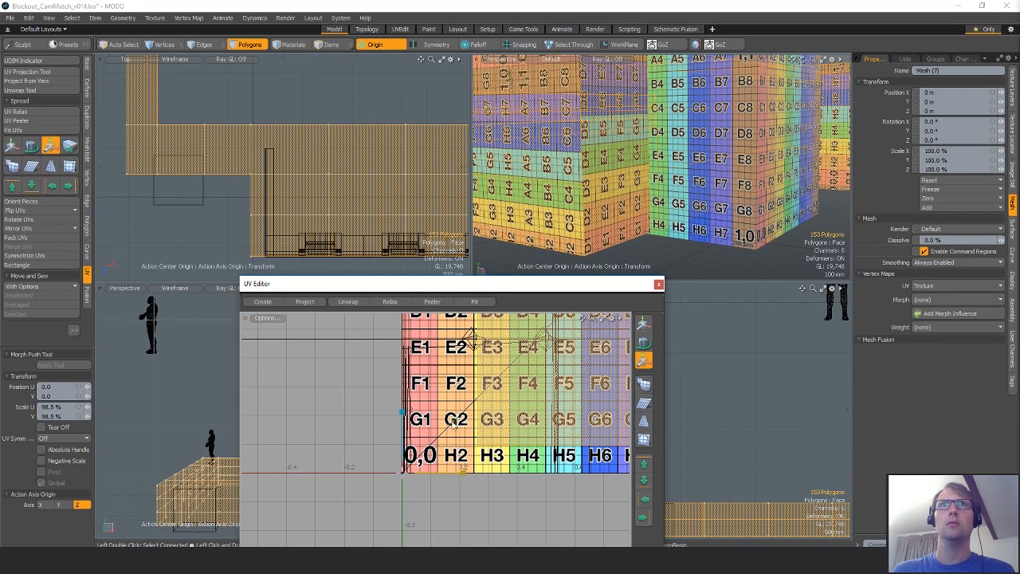
key("w")
left_click_drag(453, 425, 457, 431)
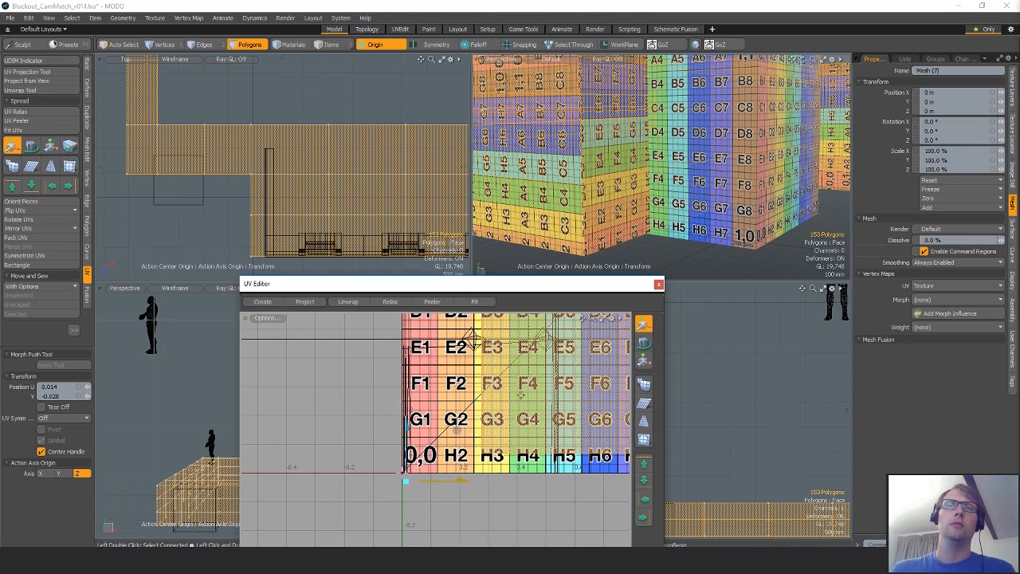
Scale the UV layout to 105.5 % from the origin and move it by U -0.17, V 0.05.
left_click_drag(521, 396, 507, 437, "alt+shift")
scroll(507, 437, "down", 1)
left_click_drag(724, 196, 719, 216, "alt+shift")
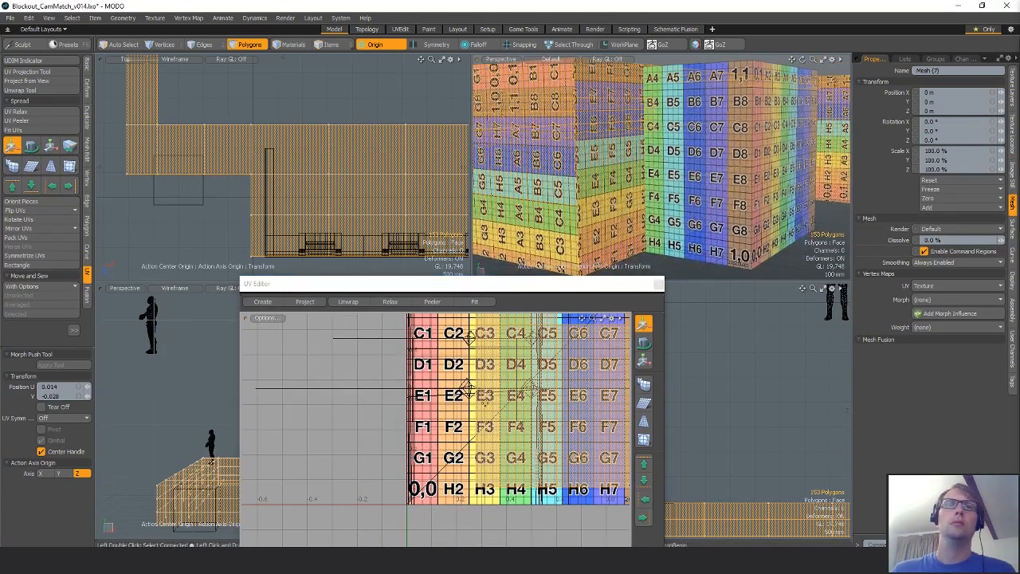
key("r")
left_click_drag(454, 455, 459, 455)
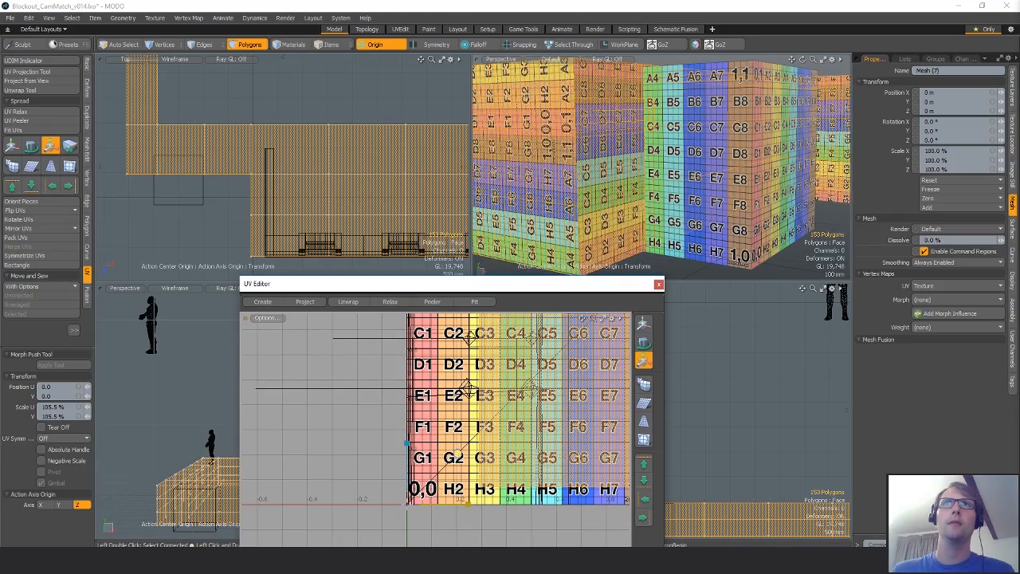
key("w")
left_click_drag(458, 454, 414, 440)
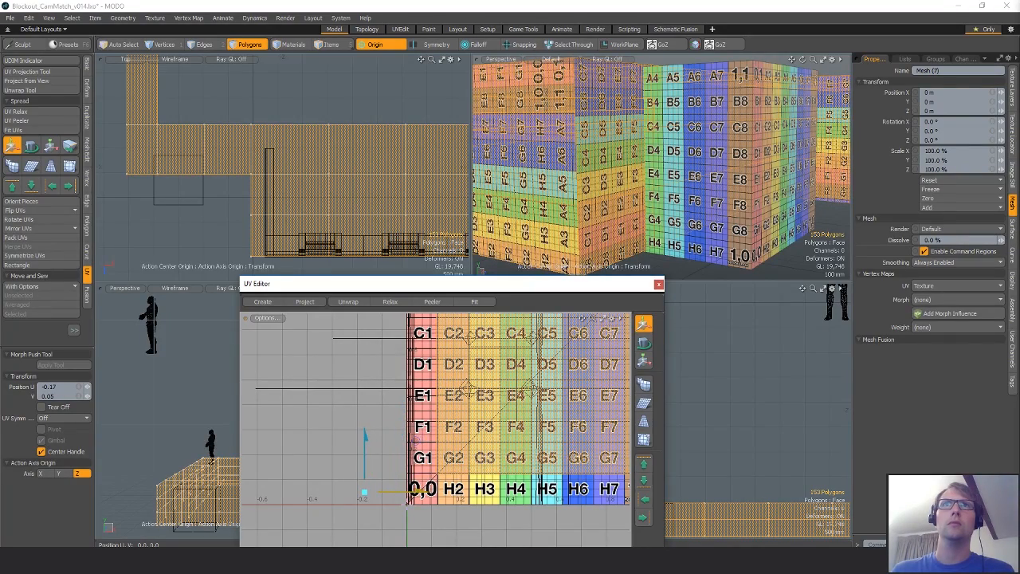
Deselect everything, close the UV editor and examine the grid texture on the base's top faces.
left_click_drag(484, 459, 423, 459, "ctrl+alt")
key("q")
left_click(526, 498)
left_click_drag(510, 479, 390, 477, "alt+shift")
left_click(659, 286)
left_click_drag(670, 192, 578, 191, "ctrl+alt")
left_click_drag(622, 160, 666, 194, "alt")
left_click_drag(665, 194, 694, 215, "alt")
left_click_drag(709, 136, 634, 202, "ctrl+alt")
left_click_drag(633, 202, 663, 191, "alt")
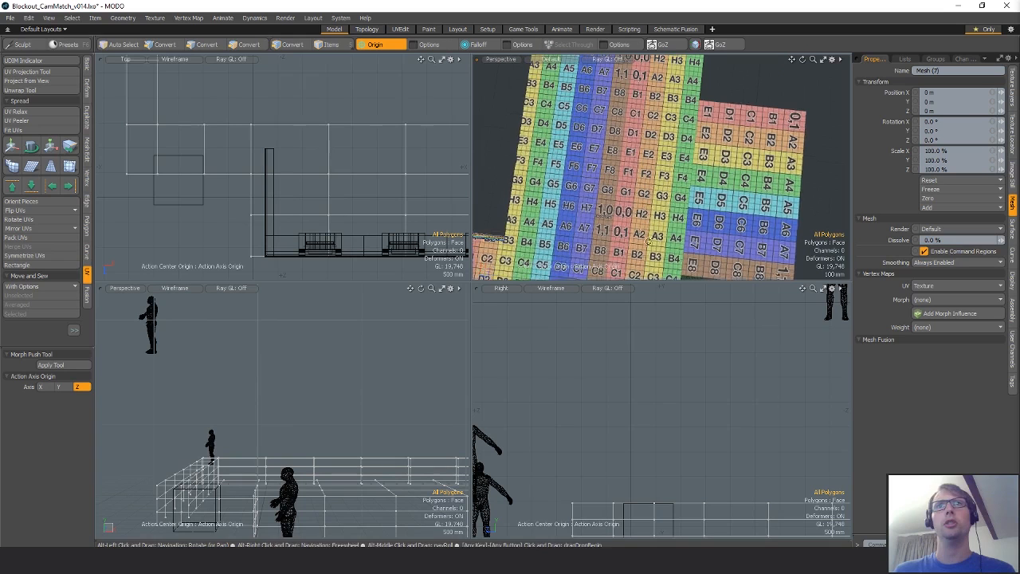
Choose the Texture UV map, reopen the UV editor and scale the whole layout to 81 % from the origin.
left_click(906, 59)
left_click(897, 100)
key("F2")
left_click_drag(431, 389, 384, 431, "alt+shift")
key("r")
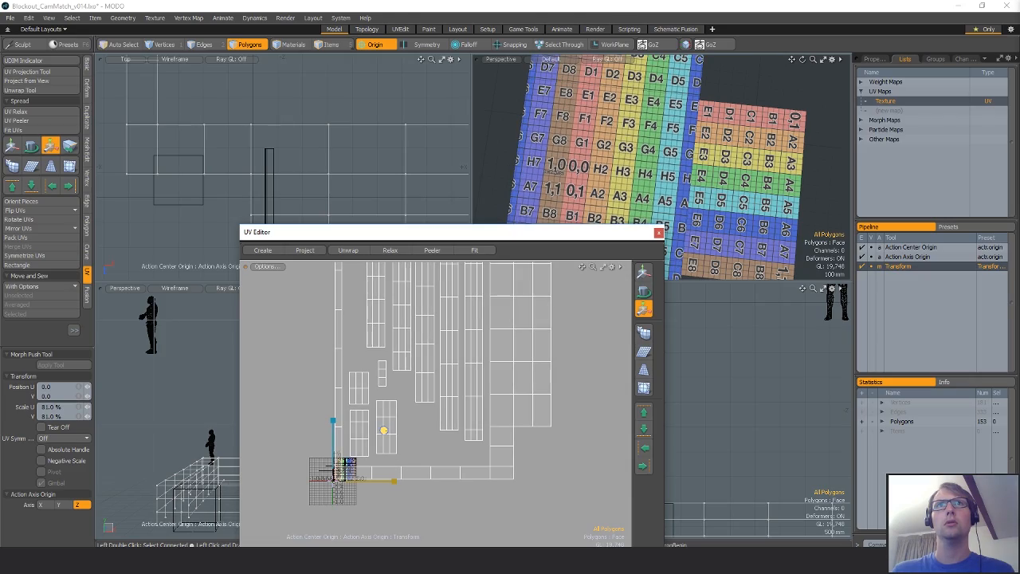
left_click_drag(638, 181, 644, 158, "alt")
key("space")
key("ctrl+a")
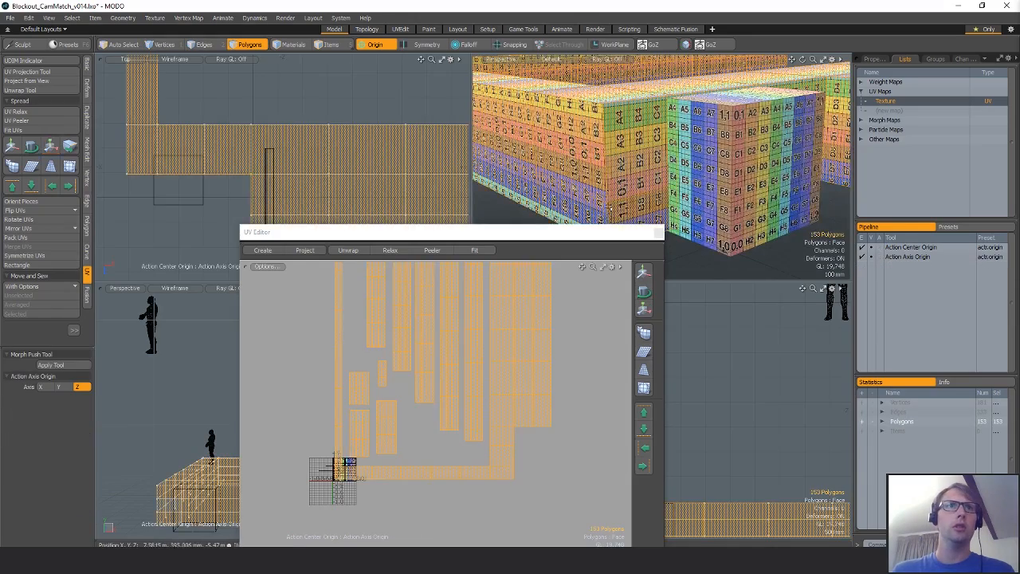
Select all side-face UV pieces without the top-face island and scale them to 95.5 % from the origin.
double_click(352, 423)
double_click(687, 160)
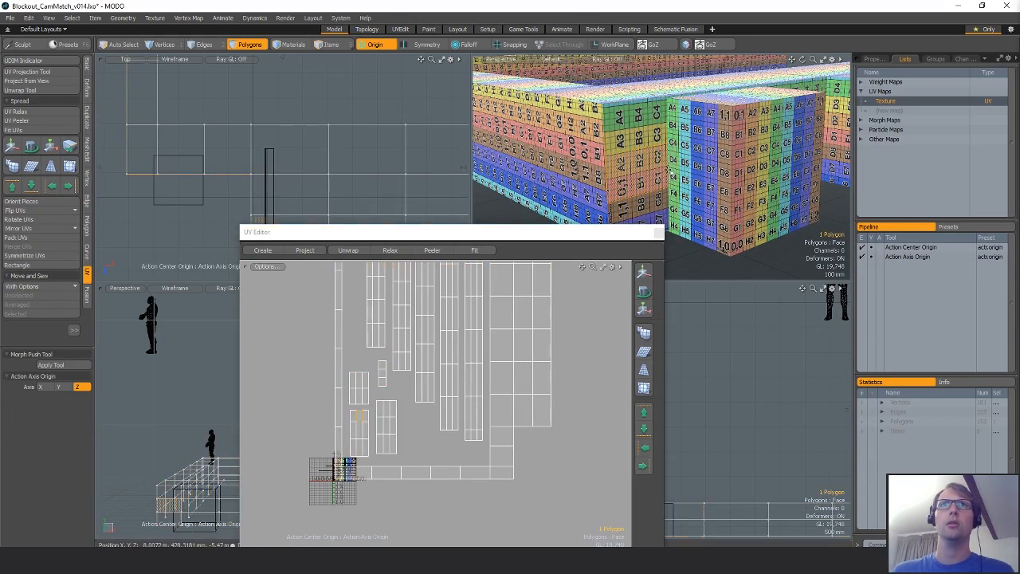
left_click_drag(687, 159, 676, 222, "alt")
mouse_move(503, 472)
left_mouse_down()
mouse_move(502, 454)
mouse_move(490, 478)
left_mouse_up()
left_click(489, 455)
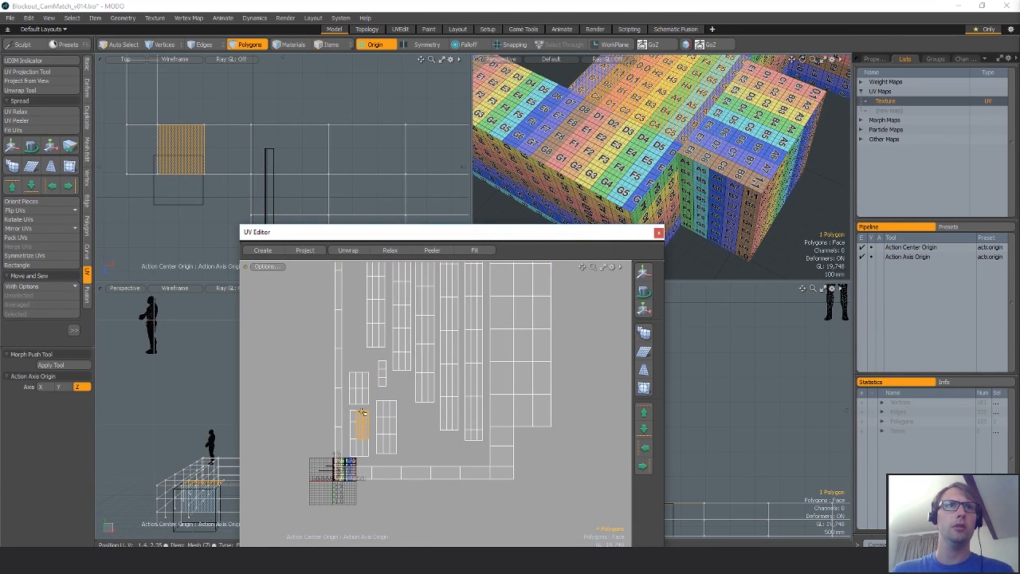
left_click_drag(363, 412, 381, 305)
key("]")
left_click_drag(447, 372, 413, 414, "alt")
left_click_drag(414, 415, 408, 364, "alt")
key("y")
left_click_drag(402, 418, 404, 413)
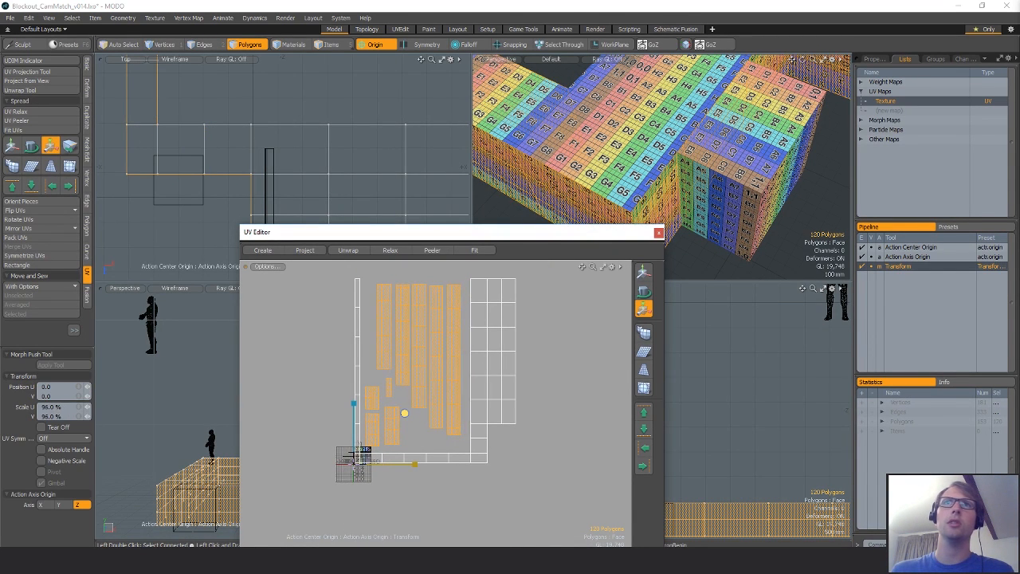
left_click_drag(575, 180, 580, 107, "alt")
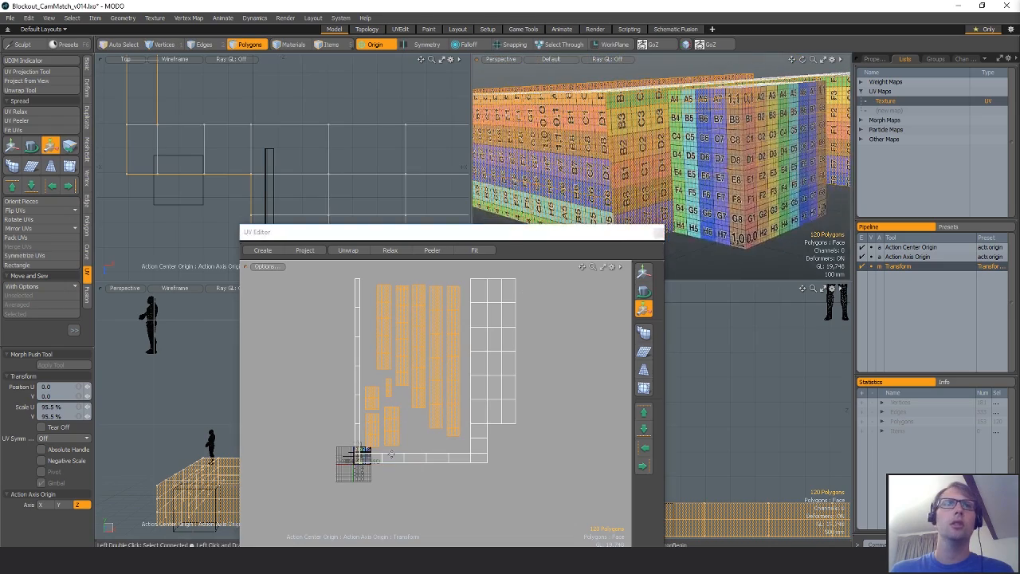
Enlarge the side-face UV pieces to match the cube's grid and move them out beside the top-face island.
left_click_drag(397, 413, 401, 415)
key("space")
key("space")
left_click_drag(650, 177, 669, 195, "alt")
key("y")
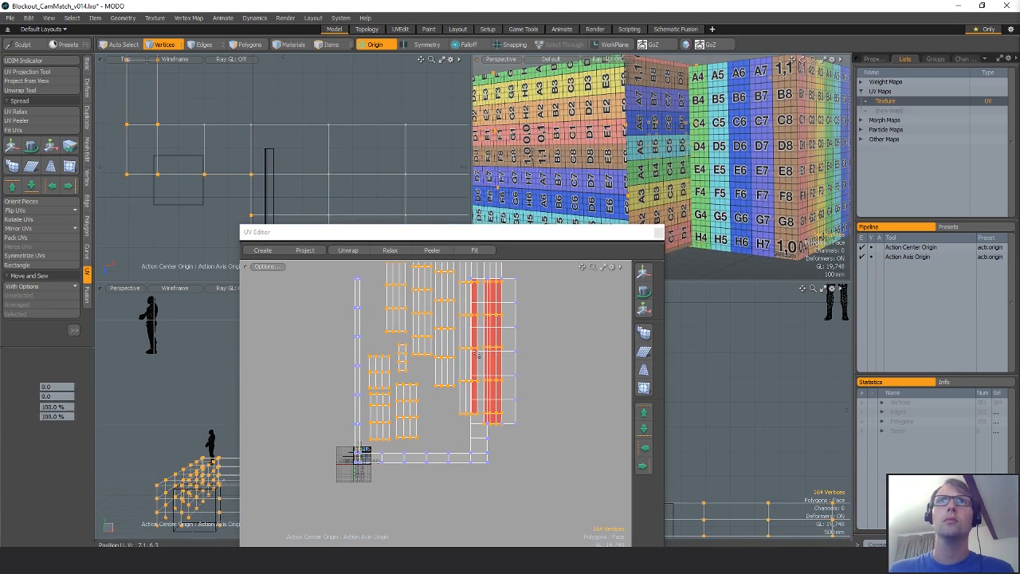
mouse_move(404, 414)
left_mouse_down()
mouse_move(537, 412)
mouse_move(553, 424)
left_mouse_up()
Select only the five long side-face strips and move them back into the open area of the U-shaped island.
key("space")
scroll(437, 398, "down", 2)
key("w")
key("space")
key("space")
key("space")
mouse_move(527, 328)
left_mouse_down()
mouse_move(611, 365)
mouse_move(274, 391)
left_mouse_up()
key("w")
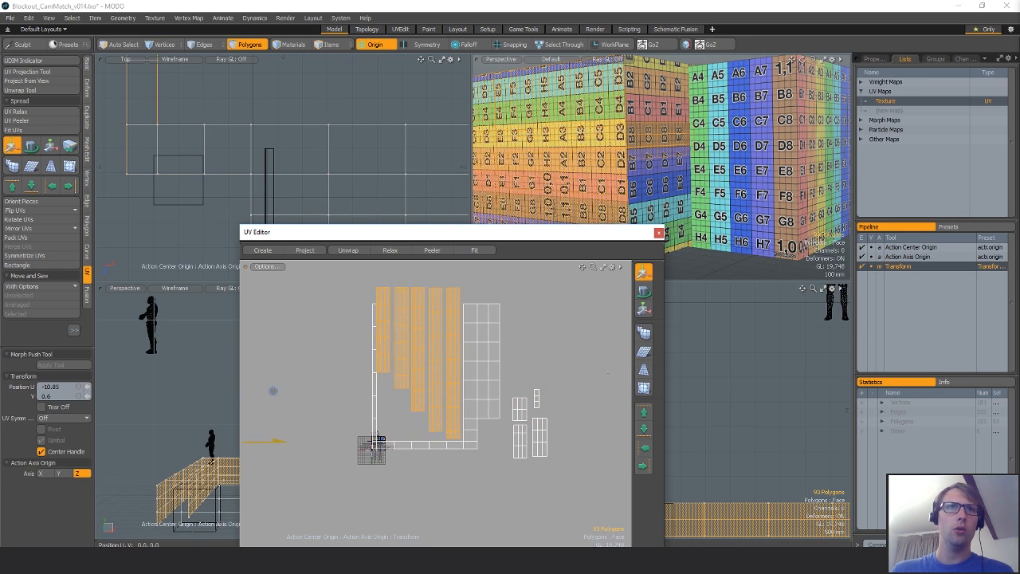
left_click_drag(462, 426, 526, 419, "ctrl+alt")
left_click_drag(301, 431, 305, 430)
Close the gaps beside the far wall's second strip and the band block's side strip by moving each toward the top-face island.
key("space")
left_click_drag(412, 369, 405, 368)
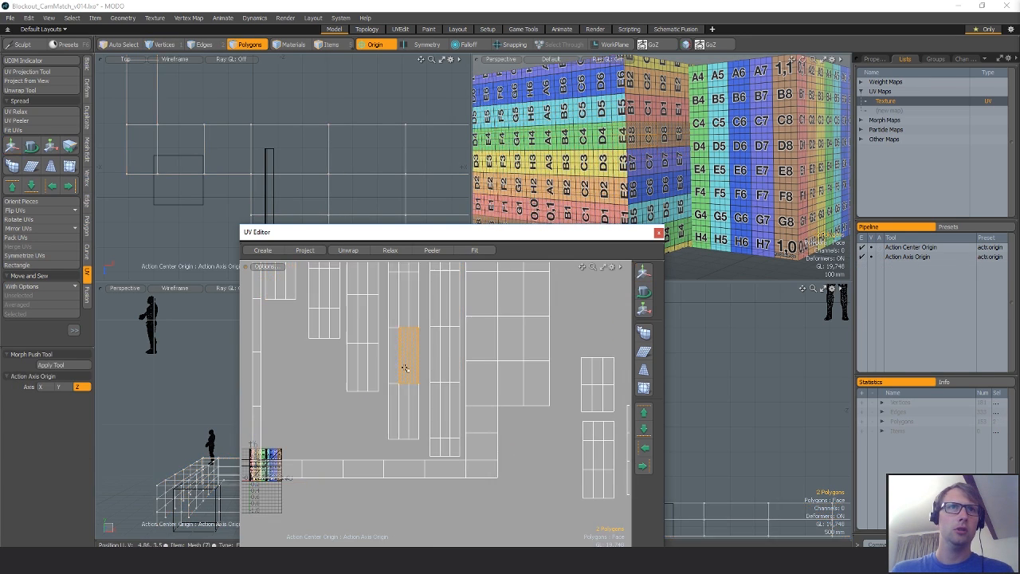
key("]")
key("w")
left_click_drag(466, 336, 509, 487, "alt+shift")
left_click_drag(472, 287, 478, 375, "alt+shift")
left_click_drag(476, 374, 483, 373)
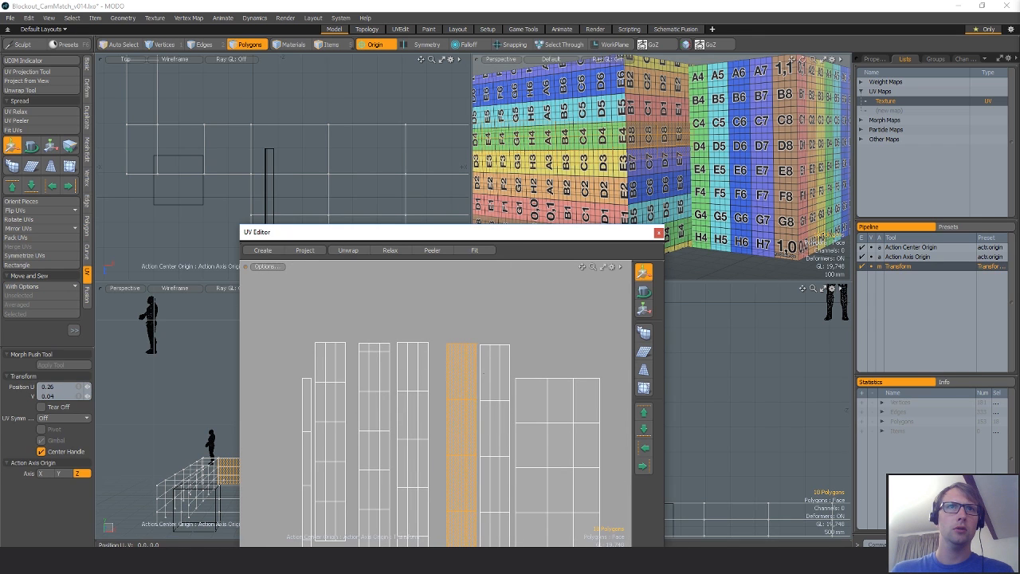
key("space")
double_click(405, 371)
key("w")
left_click_drag(405, 371, 404, 349)
Move the front wall's outer and inner UV strips close against the band block's side strip.
key("space")
double_click(372, 360)
key("w")
key("space")
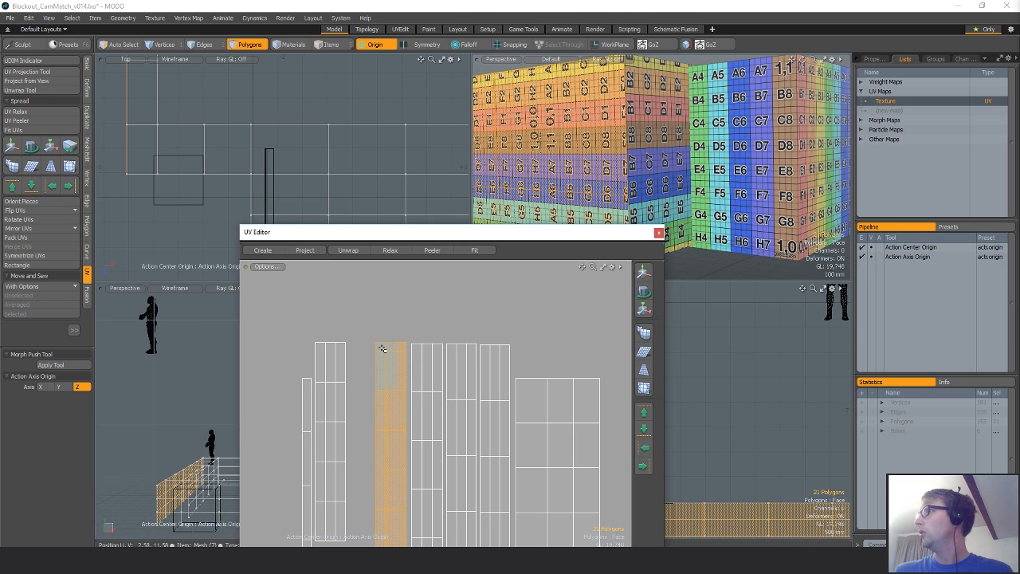
left_click(331, 342)
key("w")
left_click_drag(333, 342, 372, 337)
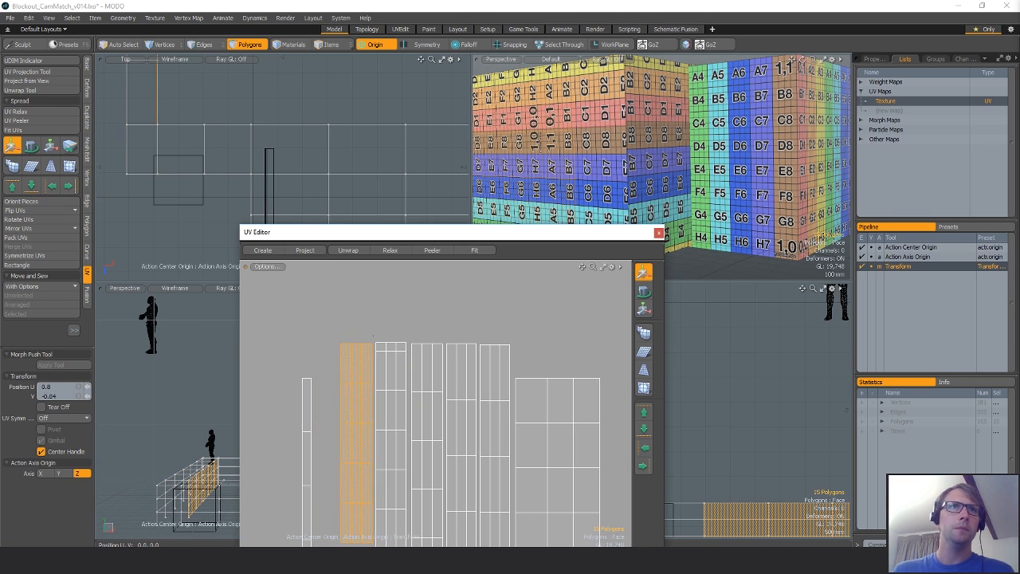
Place the band block's small front end piece directly below the front wall's inner strip.
scroll(454, 371, "down", 5)
scroll(484, 361, "up", 3)
left_click_drag(506, 409, 276, 425, "alt")
key("q")
double_click(470, 369)
key("w")
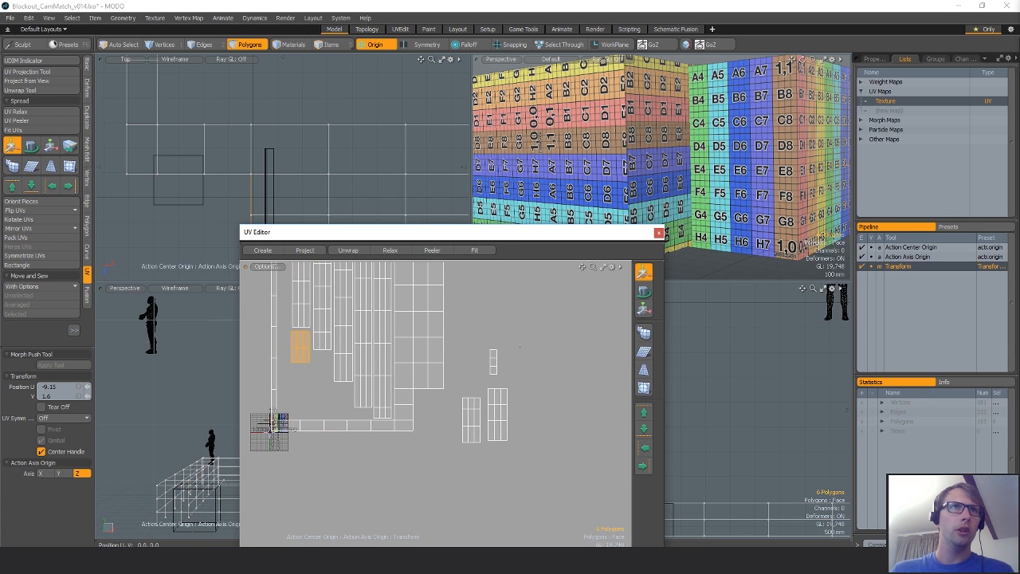
key("q")
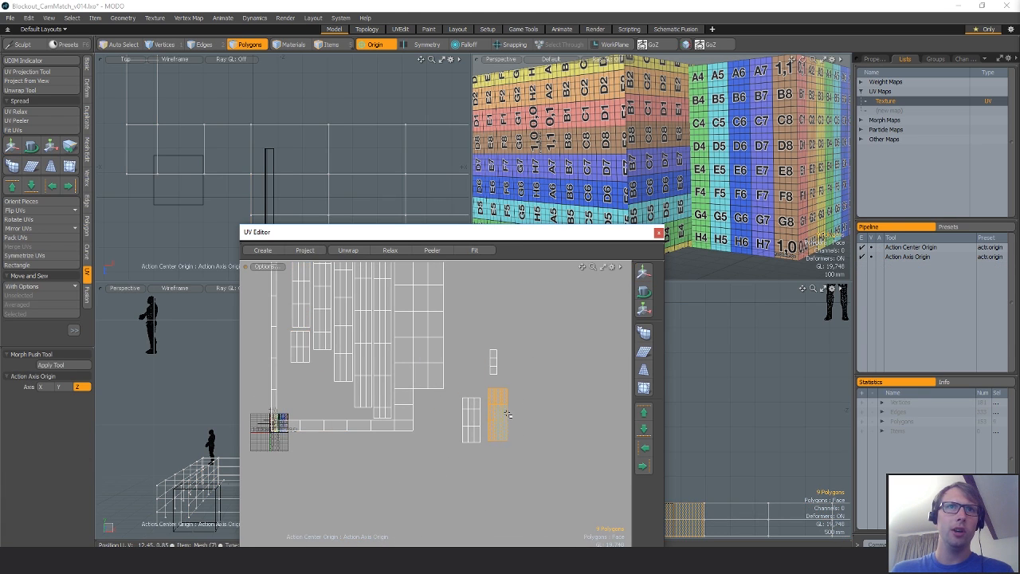
Move the selected nine-polygon end piece into the space directly below the front wall's outer UV strip.
key("w")
left_click_drag(508, 414, 339, 396)
left_click_drag(375, 360, 440, 365, "ctrl+alt")
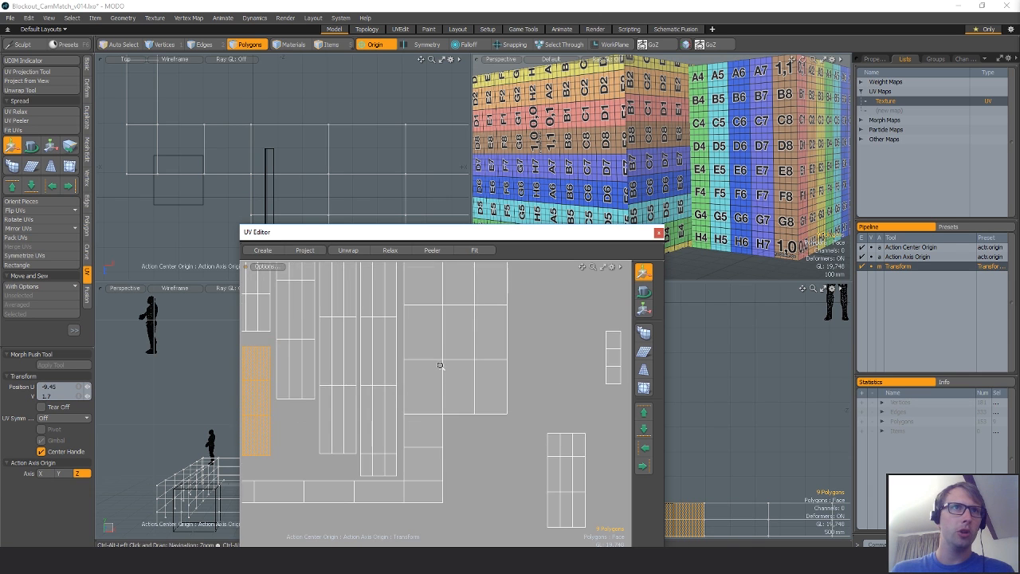
left_click_drag(379, 400, 462, 419, "alt")
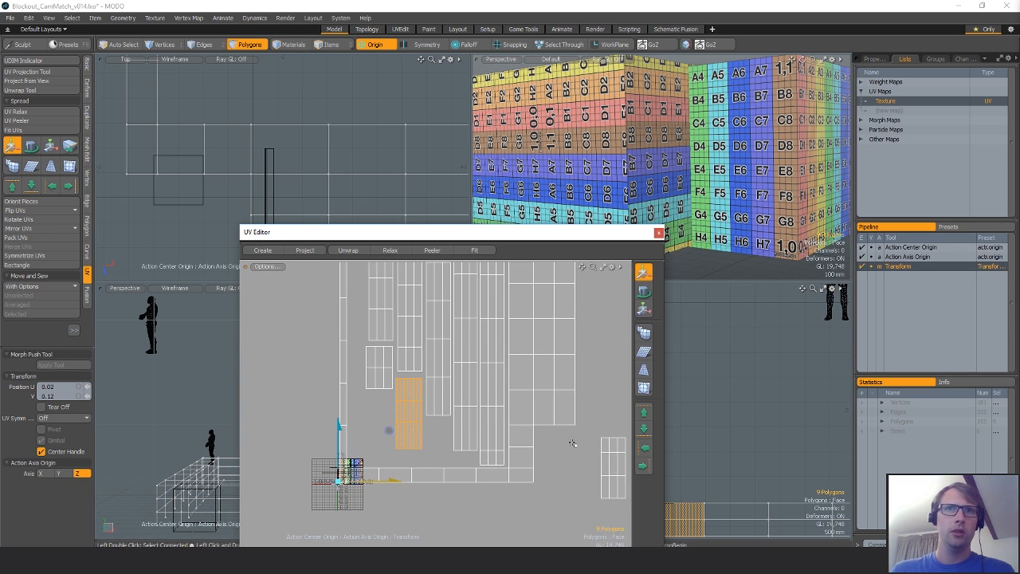
Move the remaining large end piece directly below the small front end piece in the front wall's inner strip column.
key("q")
double_click(611, 444)
key("w")
left_click_drag(617, 413, 406, 370)
left_click_drag(511, 419, 418, 438, "ctrl+alt")
Place the narrow three-polygon UV piece directly below the band block's side strip.
key("q")
double_click(526, 413)
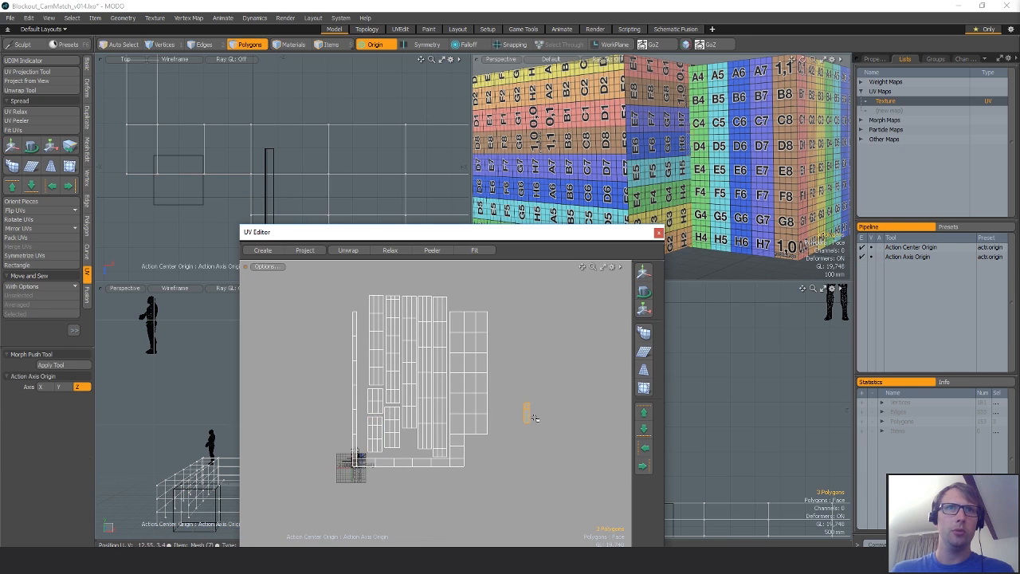
key("w")
left_click_drag(535, 418, 479, 432)
key("q")
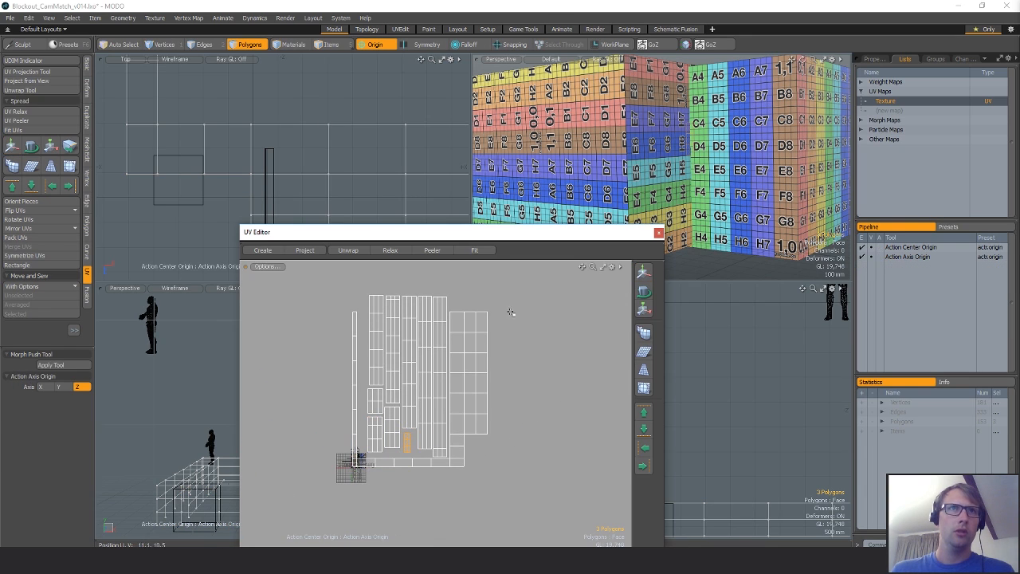
Examine the packed UV layout and the checker texture's scale on the base walls and band block from several angles.
left_click_drag(508, 310, 551, 299, "ctrl+alt")
left_click_drag(551, 299, 553, 346, "alt")
left_click(553, 346)
left_click_drag(737, 128, 652, 188, "ctrl+alt")
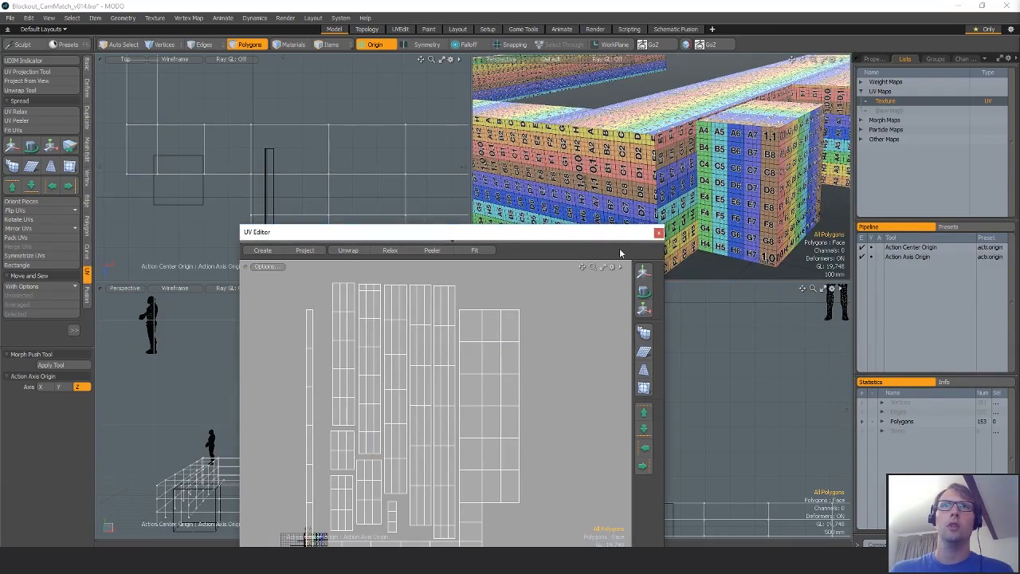
left_click_drag(558, 232, 399, 179)
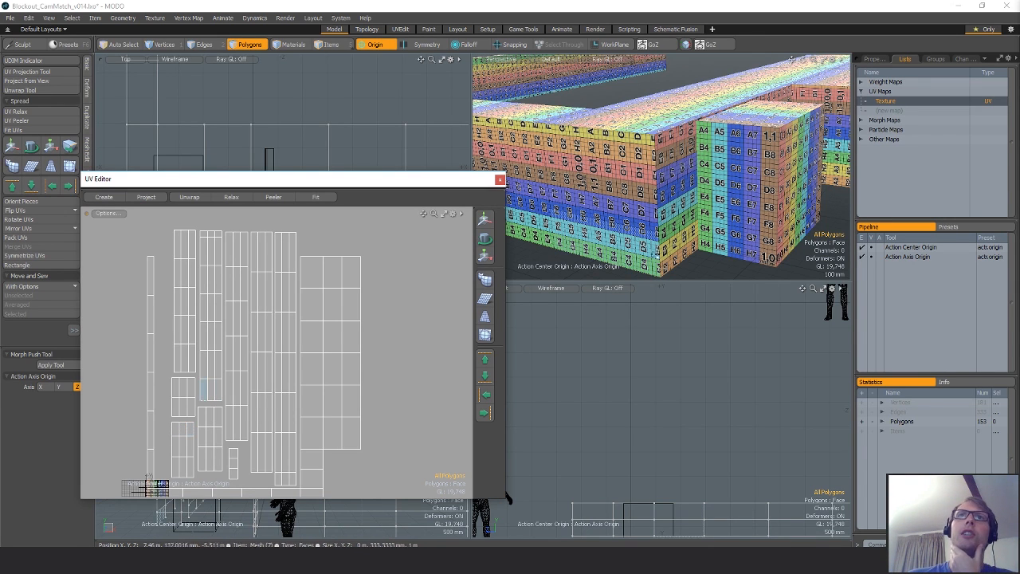
left_click_drag(693, 163, 601, 133, "alt")
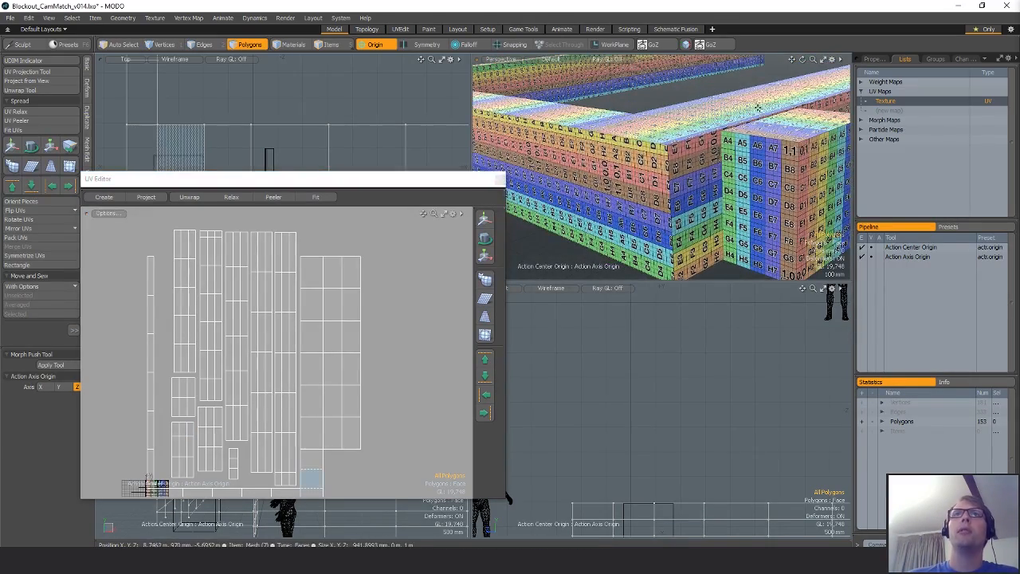
left_click_drag(675, 250, 687, 137, "alt")
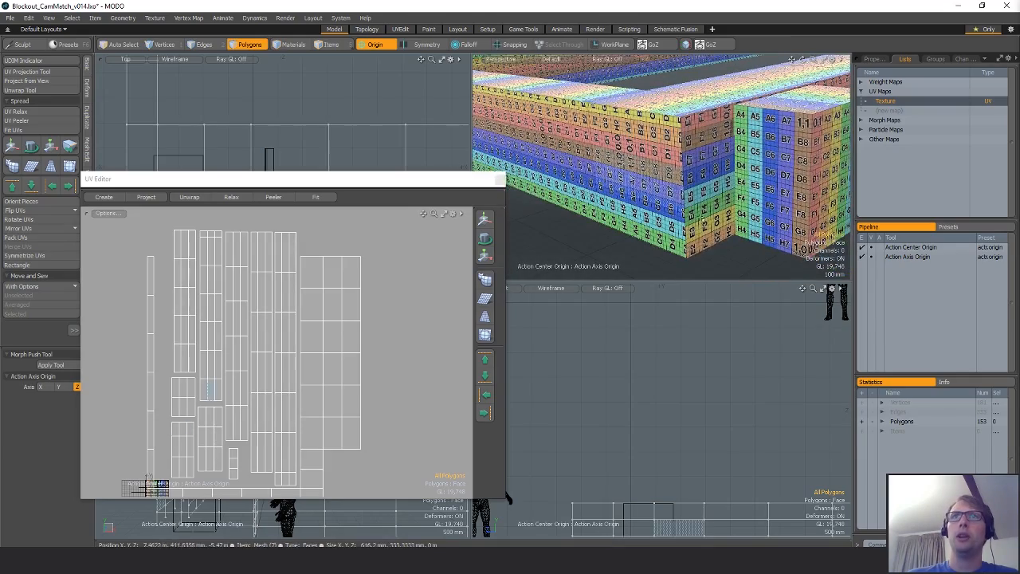
scroll(703, 220, "down", 3)
left_click_drag(703, 221, 652, 203, "alt")
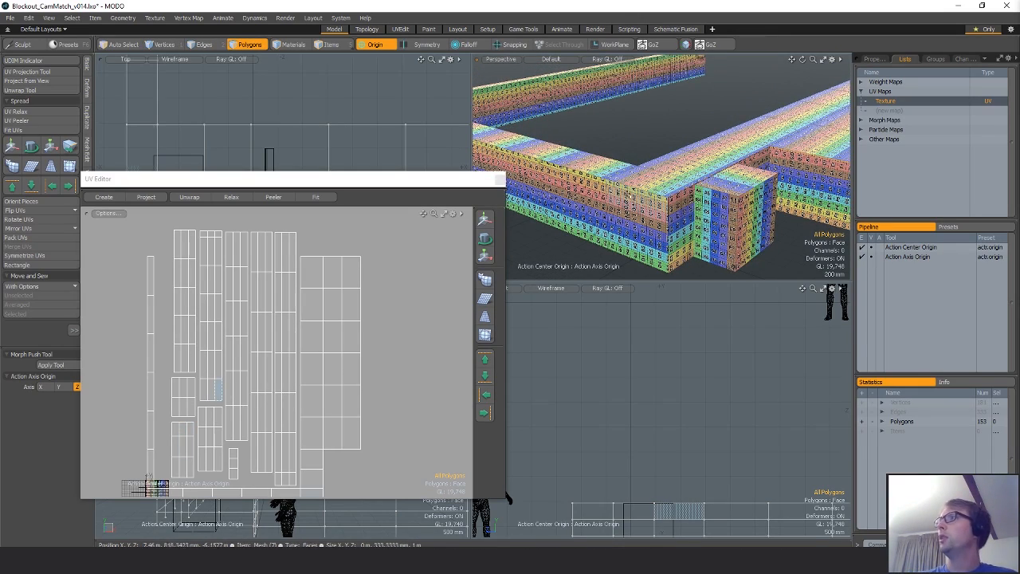
left_click_drag(651, 191, 678, 191, "alt")
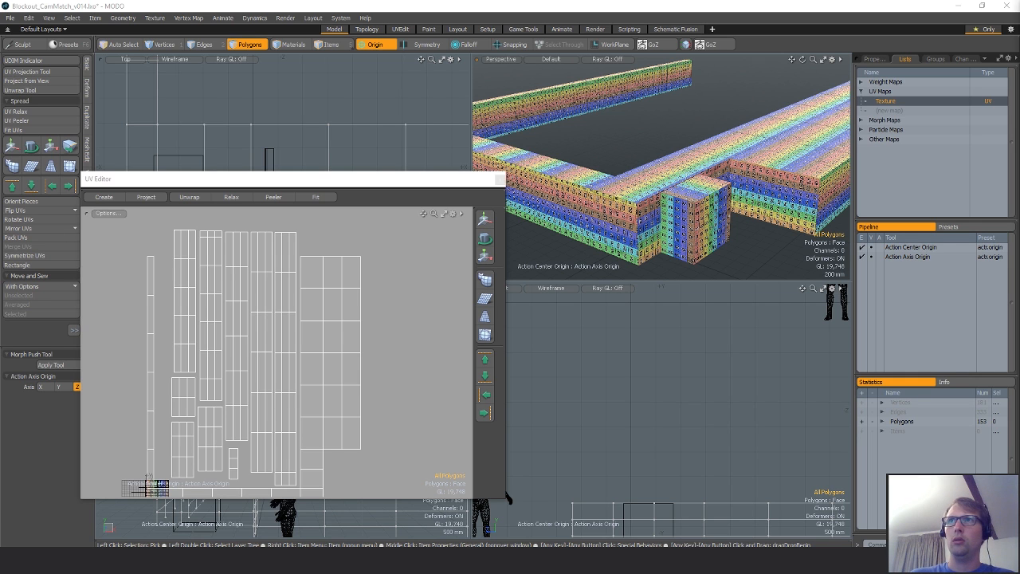
Paste the copied slab above the base walls and select all its polygons.
key("ctrl+v")
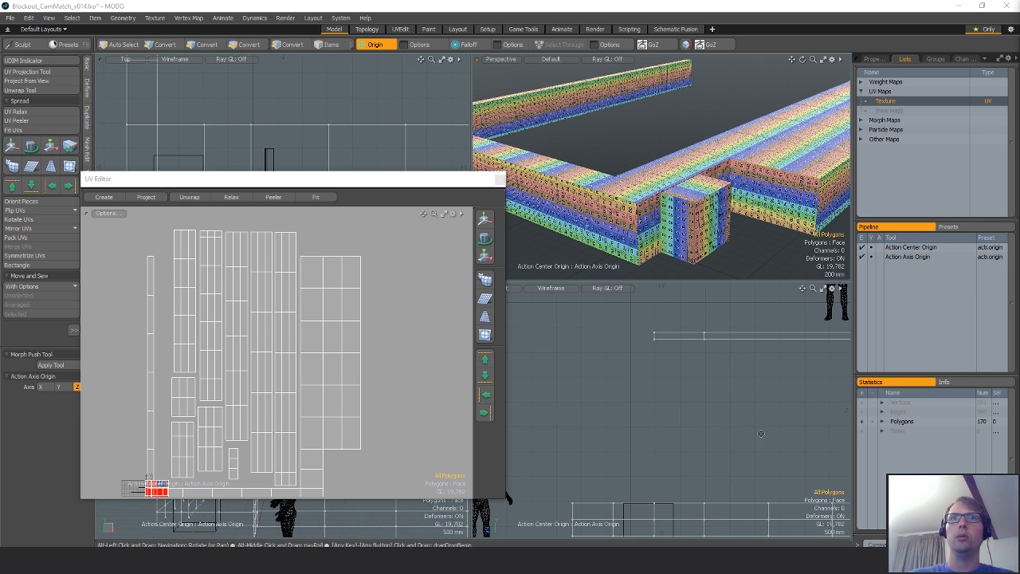
scroll(761, 435, "down", 5, "alt")
left_click_drag(725, 415, 707, 419, "alt")
mouse_move(657, 412)
right_mouse_down()
mouse_move(715, 321)
mouse_move(837, 348)
right_mouse_up()
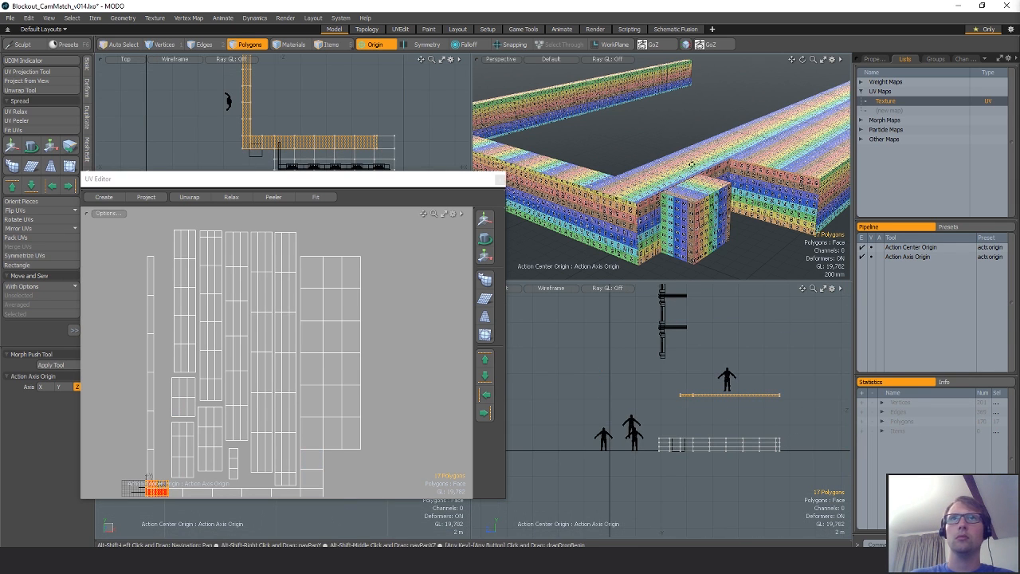
Project new UVs onto the selected slab and move them into the empty area beside the packed UV layout.
left_click_drag(692, 164, 737, 275, "alt+shift")
left_click_drag(191, 405, 144, 402, "ctrl+alt")
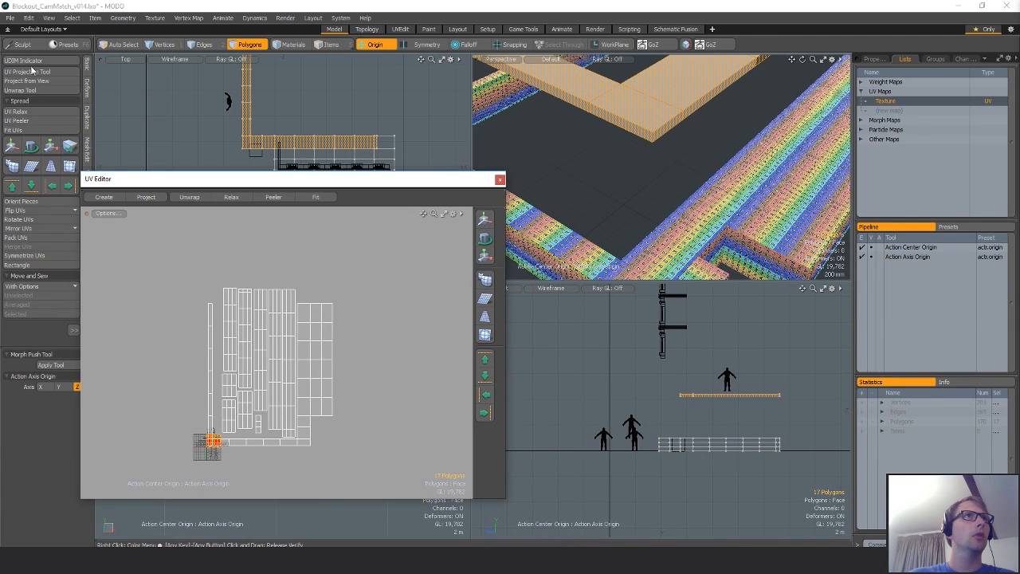
left_click(32, 72)
left_click(259, 396)
key("w")
left_click_drag(258, 397, 404, 371)
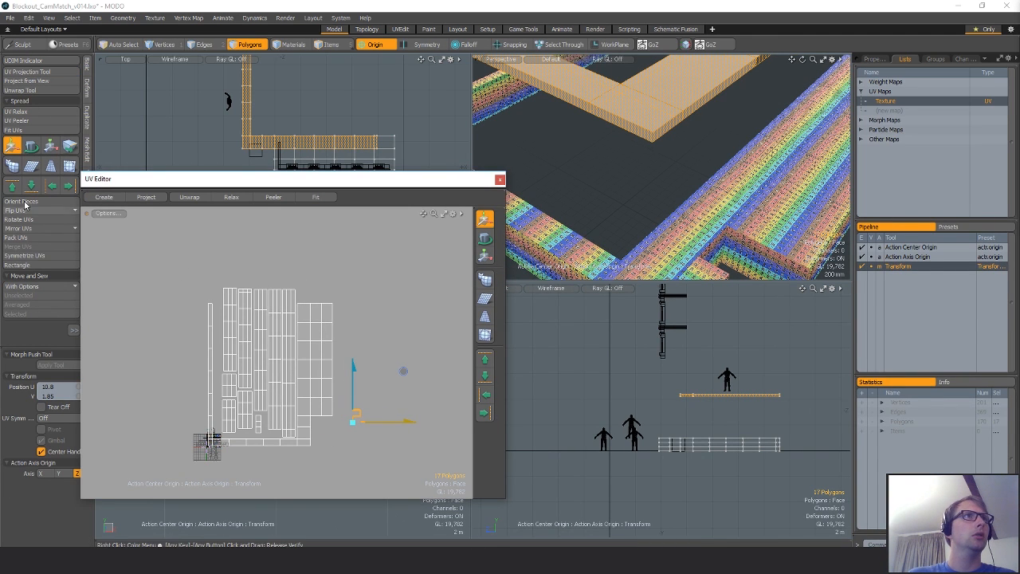
left_click(24, 266)
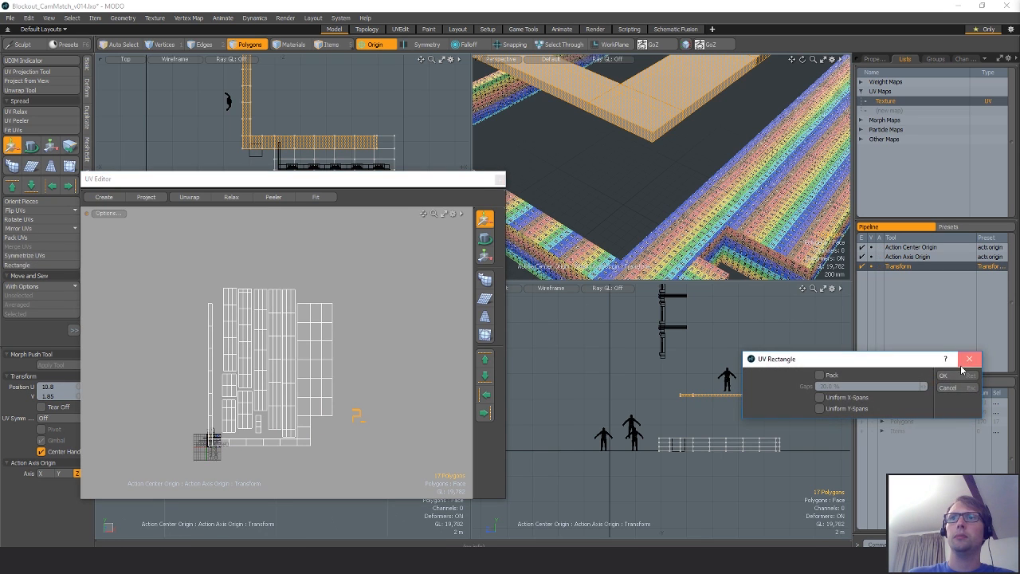
left_click(965, 362)
left_click(32, 266)
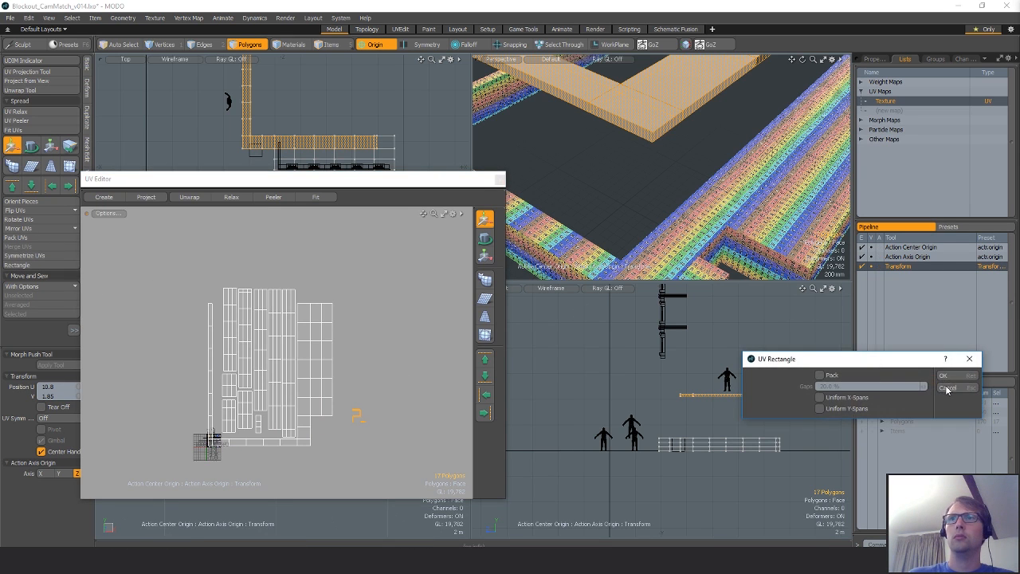
left_click(947, 389)
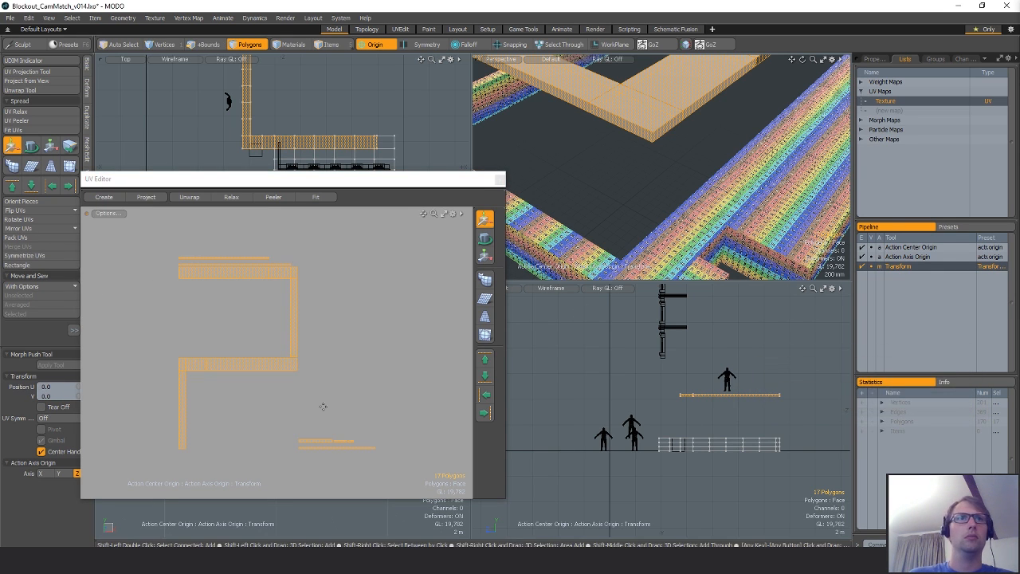
Delete the unneeded side faces from the pasted slab.
left_click_drag(624, 232, 710, 180, "alt")
key("space")
key("space")
key("space")
key("space")
left_click(640, 216)
left_click(762, 128, "shift")
key("Delete")
Loop-slice the slab's side wing near its far end, with the cut at 90%.
left_click_drag(814, 188, 837, 181, "alt")
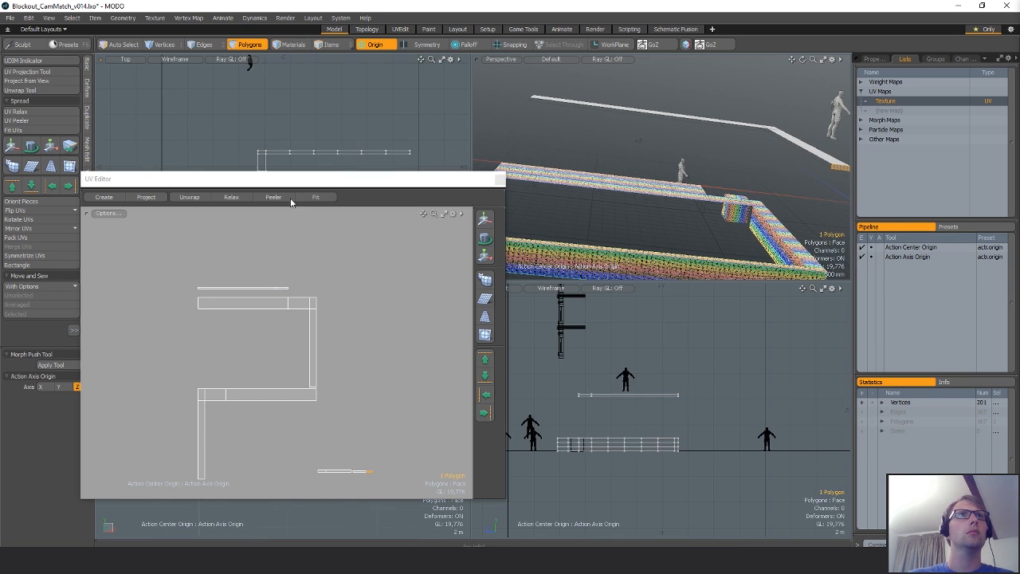
left_click_drag(617, 146, 664, 106, "alt")
key("alt+c")
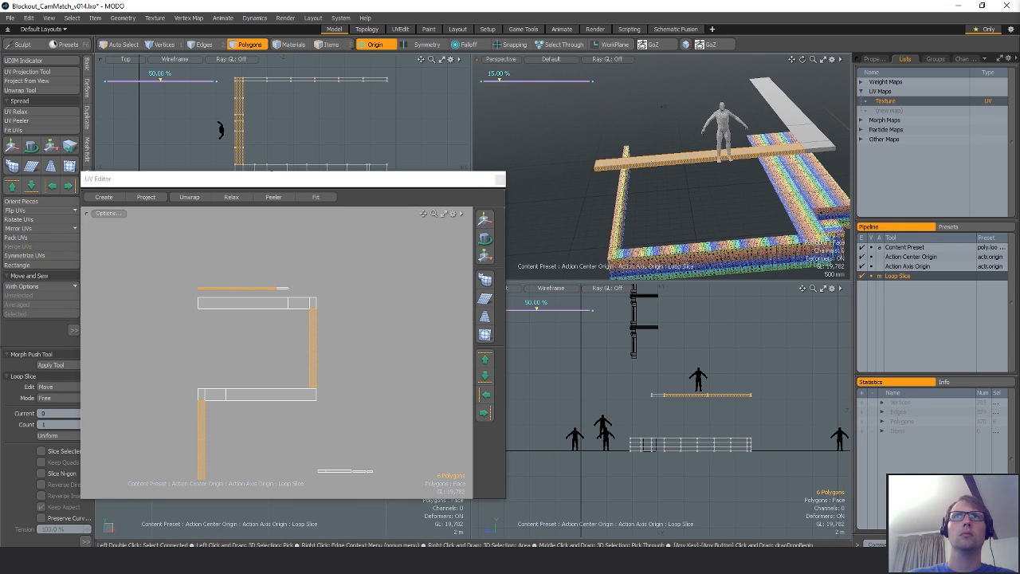
left_click_drag(248, 86, 278, 111, "alt+shift")
scroll(278, 110, "up", 5)
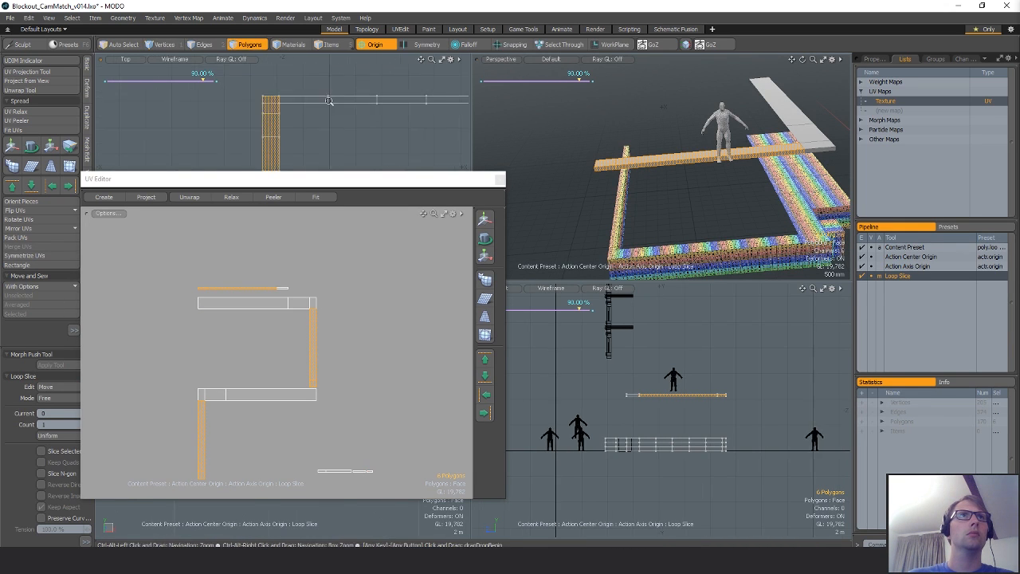
key("space")
Snap the new cut's four vertices to the inner edge line of the far base wall.
key("1")
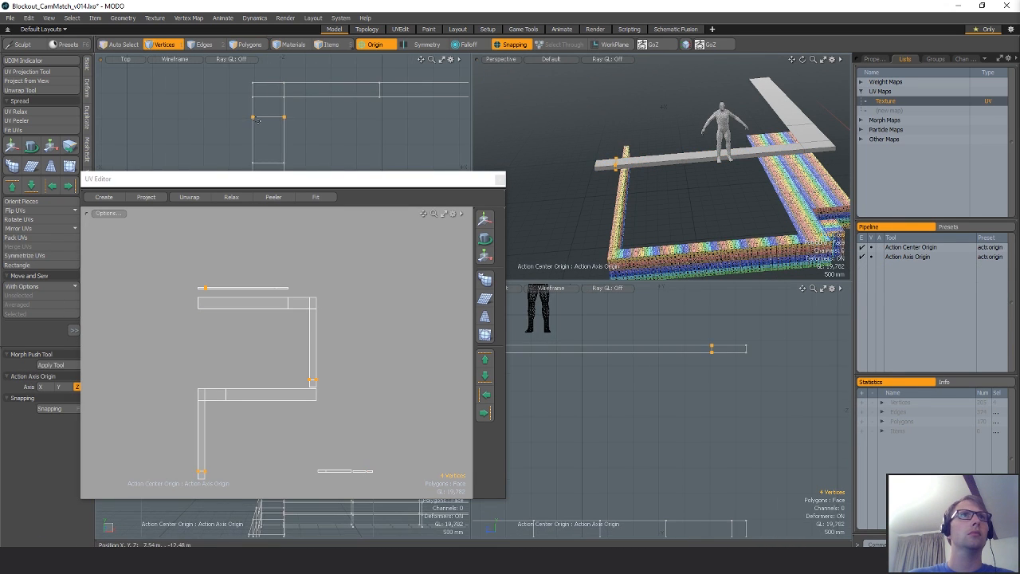
key("w")
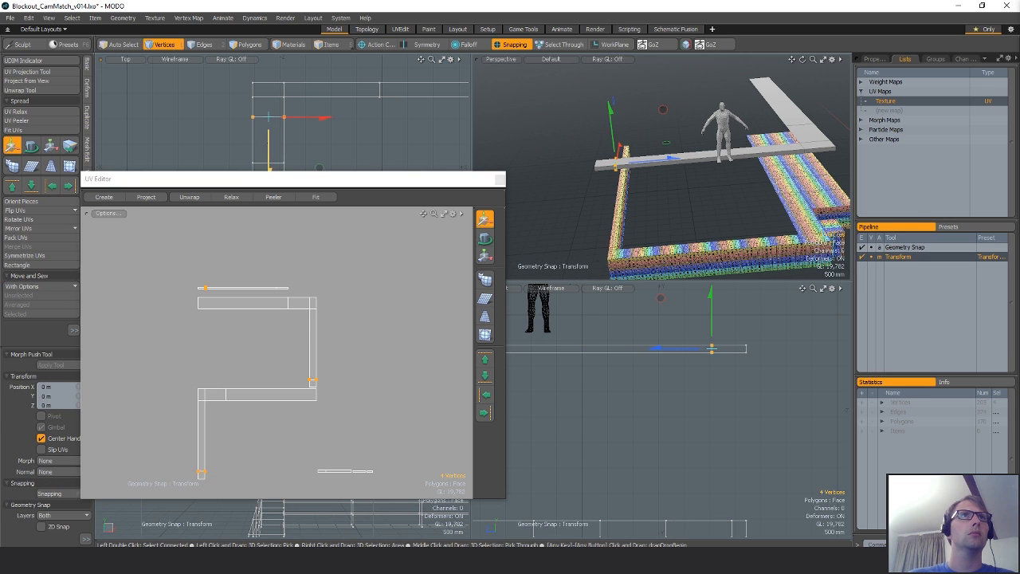
left_click_drag(270, 149, 283, 97)
key("space")
Extend the slab corner's top, side and bottom edges along the far base wall, snapping them to the wall's end.
key("2")
left_click(607, 161)
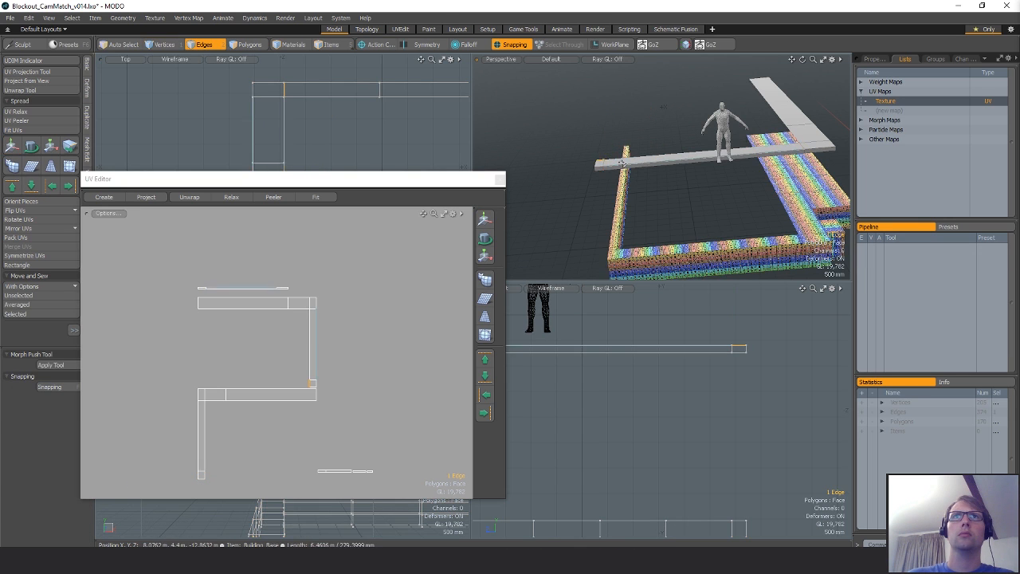
key("shift+a")
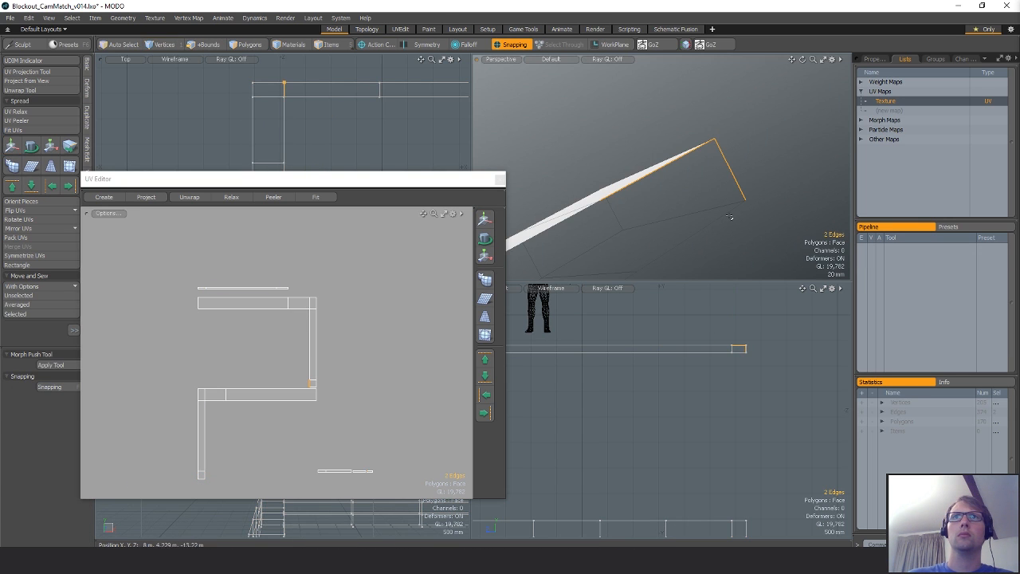
key("ctrl+3")
left_click(824, 201)
scroll(208, 149, "down", 6)
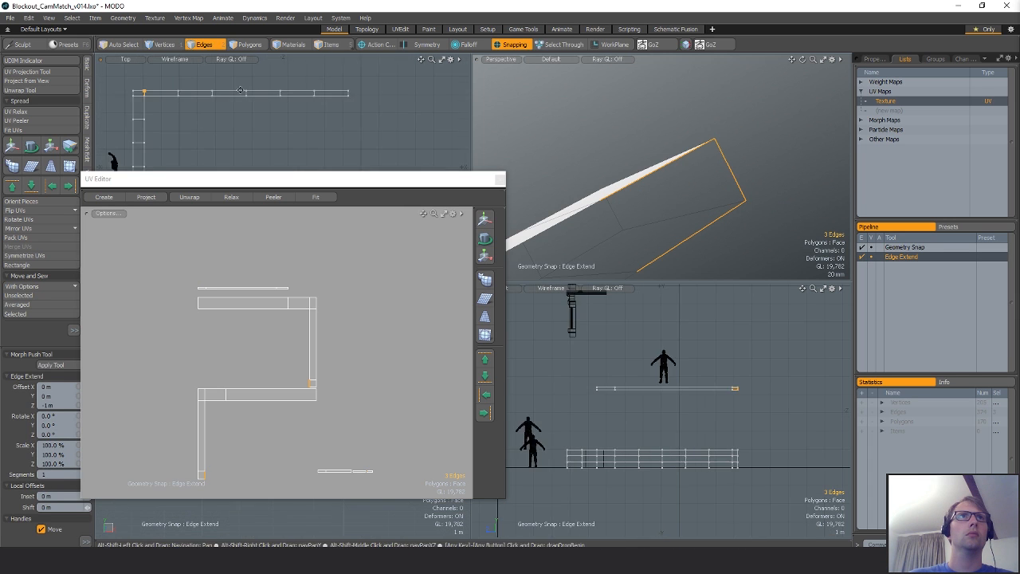
left_click(229, 99)
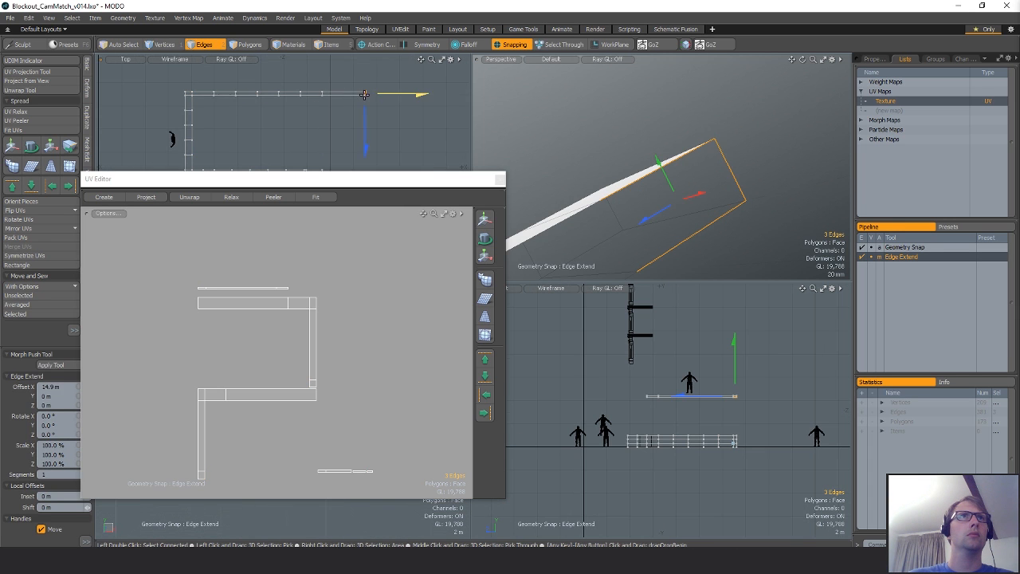
left_click_drag(365, 95, 322, 94)
key("q")
Bridge the top and bottom edges at the extended wing's open end to cap it.
key("shift+a")
left_click_drag(739, 211, 699, 165, "alt")
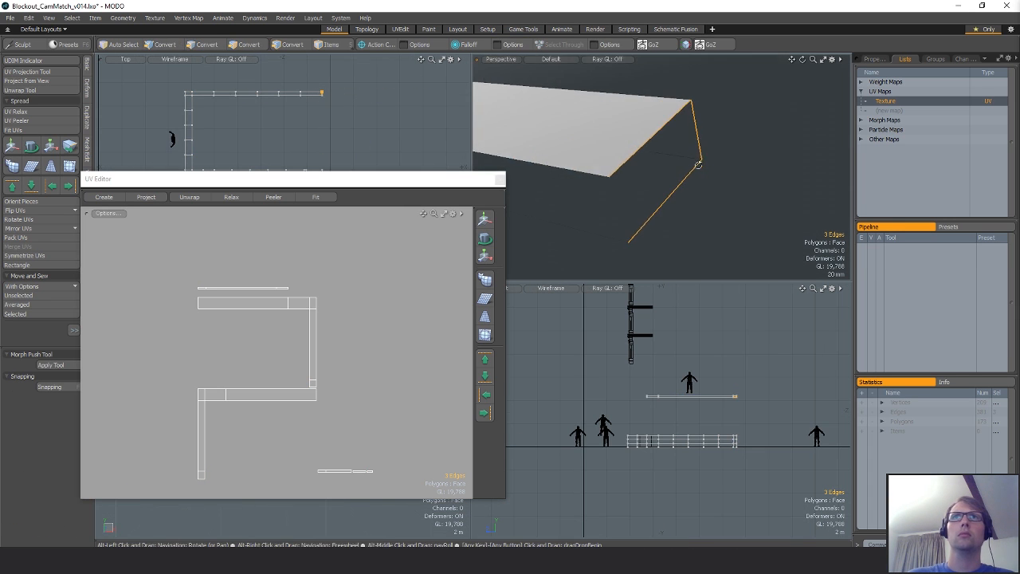
left_click(657, 134)
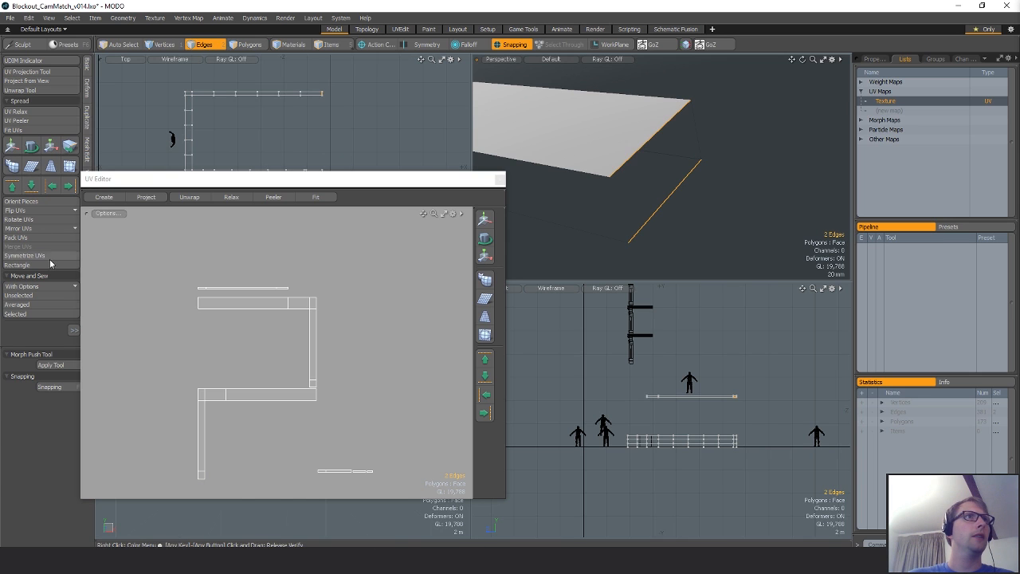
left_click_drag(118, 185, 182, 277)
left_click(87, 201)
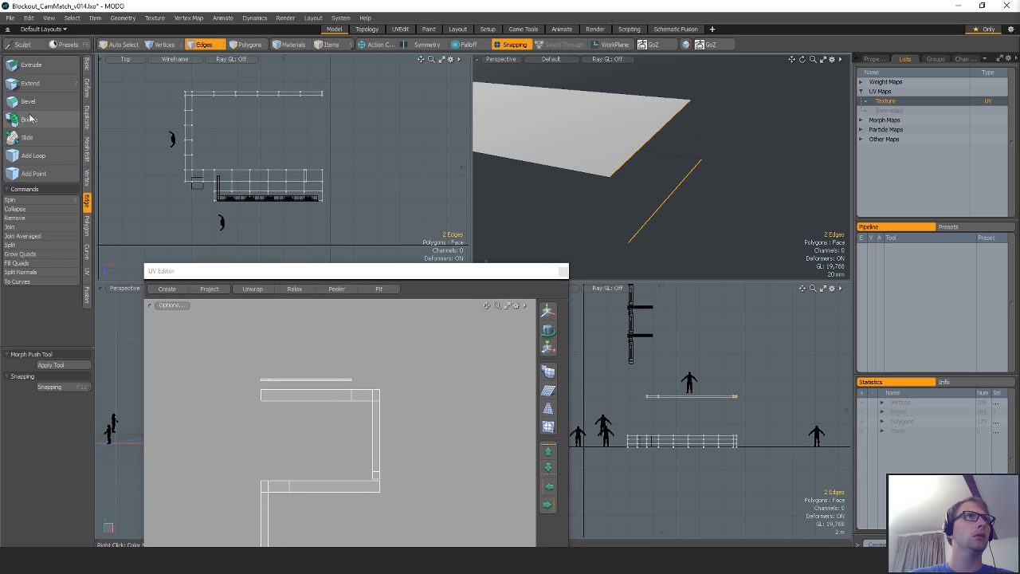
left_click(35, 126)
left_click(646, 170)
key("q")
left_click(726, 231)
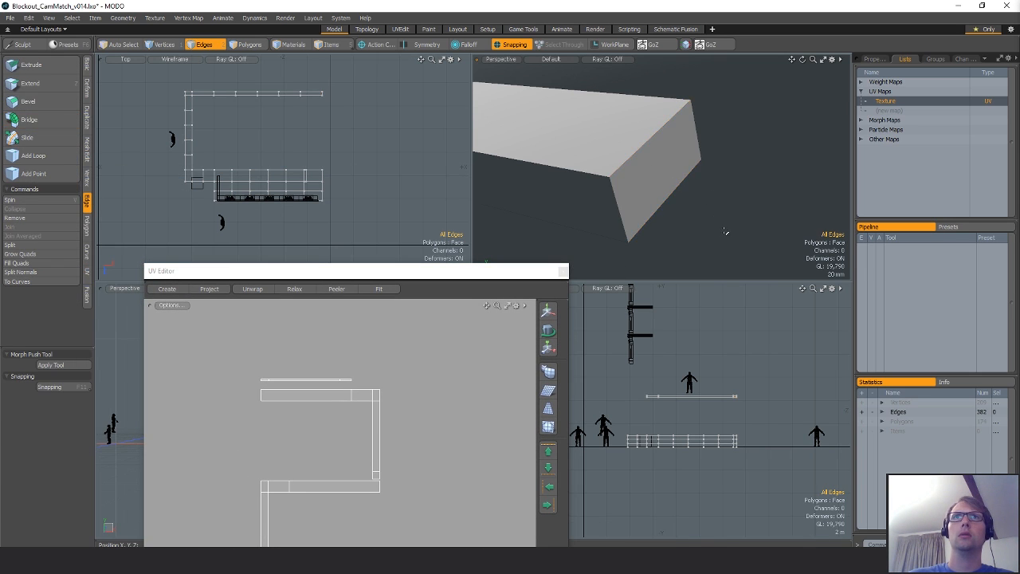
Divide the slab's new far wing with five uniform loop slices.
left_click_drag(726, 230, 555, 207, "ctrl+alt")
key("space")
key("space")
left_click_drag(584, 175, 721, 176, "alt")
key("space")
key("space")
key("alt+c")
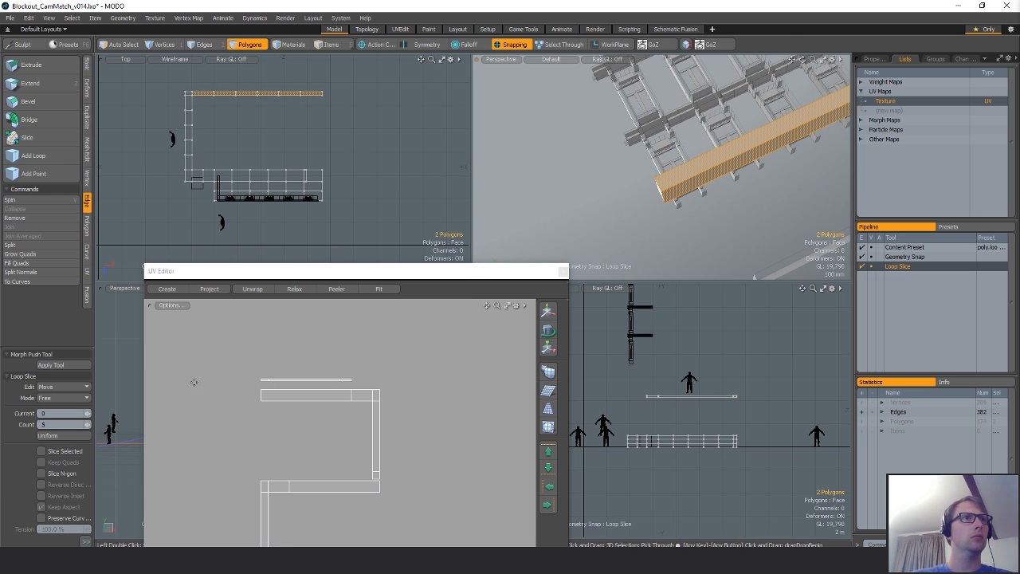
left_click(60, 437)
left_click_drag(492, 183, 670, 182, "alt+shift")
key("space")
Divide the slab's side wing with four evenly spaced loop slices.
left_click(647, 177)
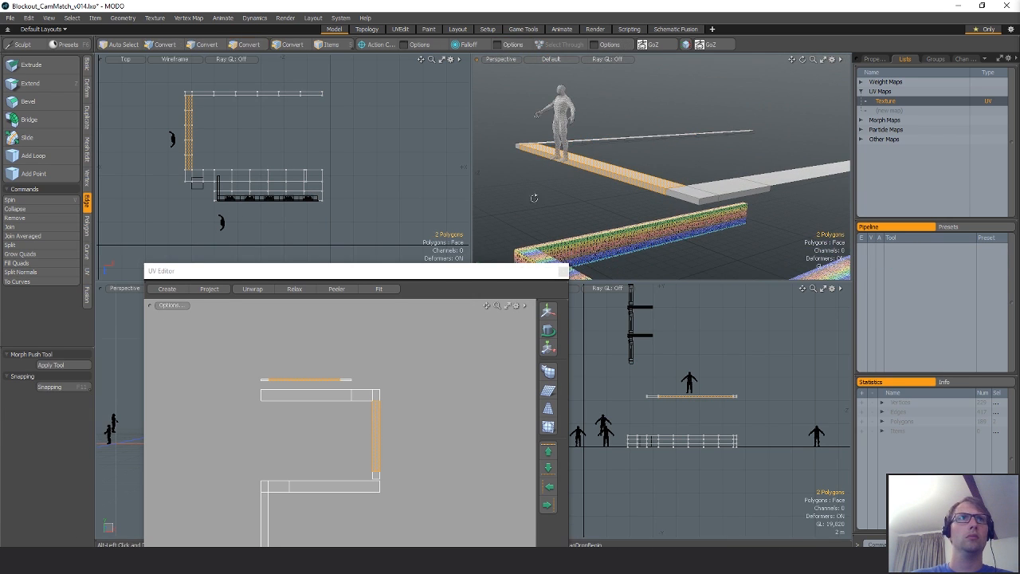
key("alt+c")
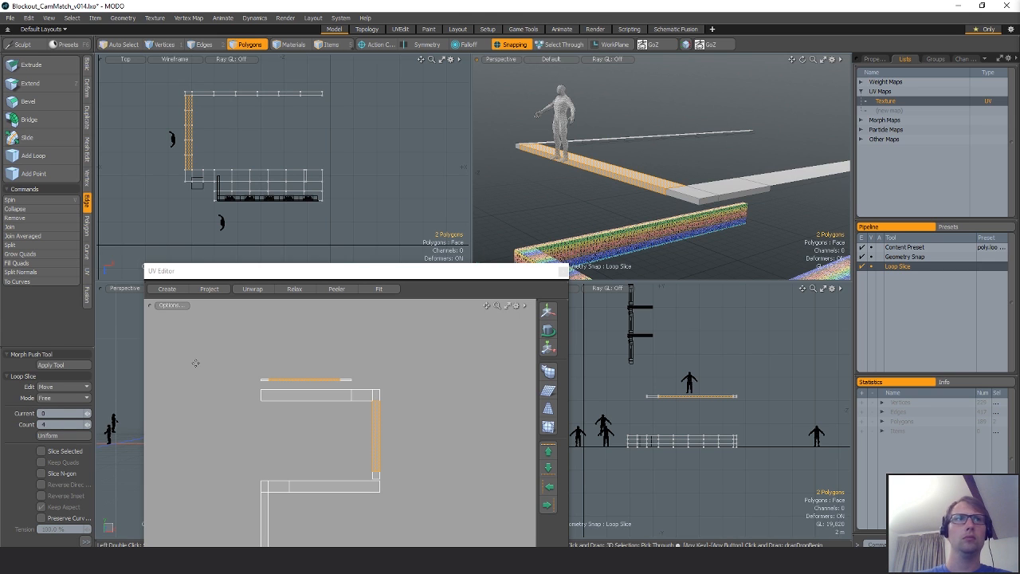
key("space")
left_click(460, 200)
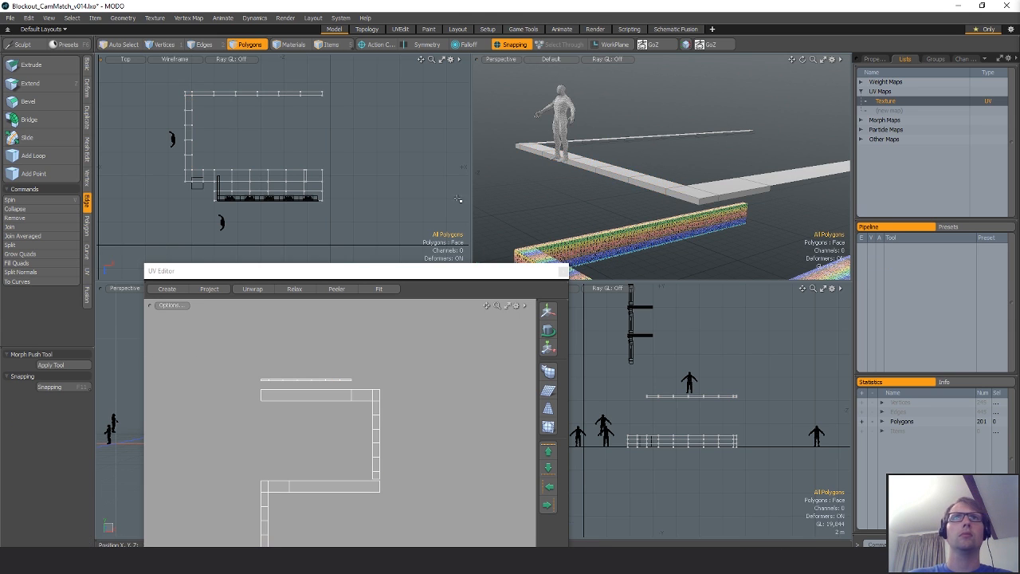
left_click_drag(729, 241, 651, 212, "alt+shift")
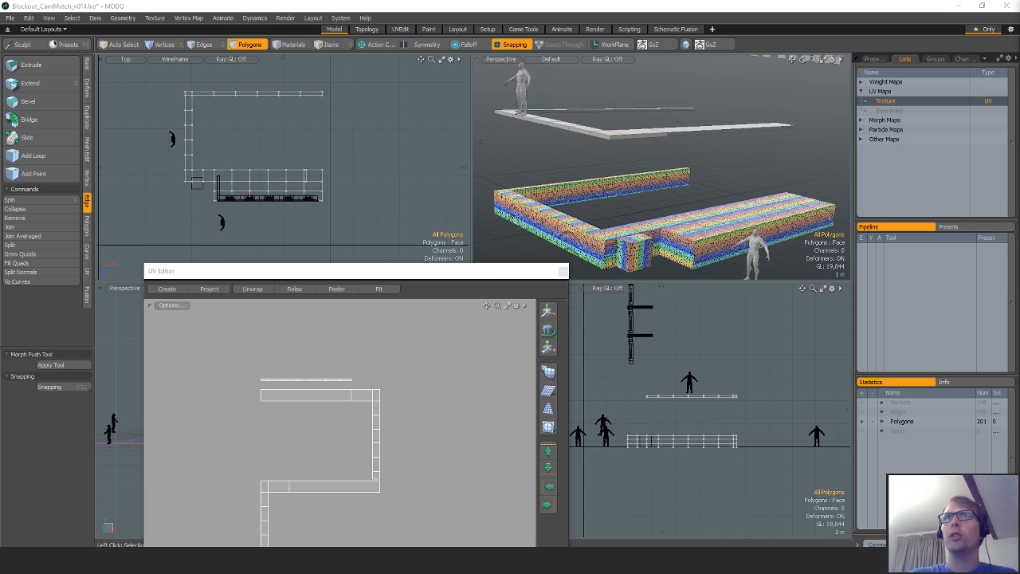
Unhide the building geometry to compare the slab with the adjoining block, and undo back to the isolated slab and base.
left_click_drag(777, 197, 679, 191, "alt")
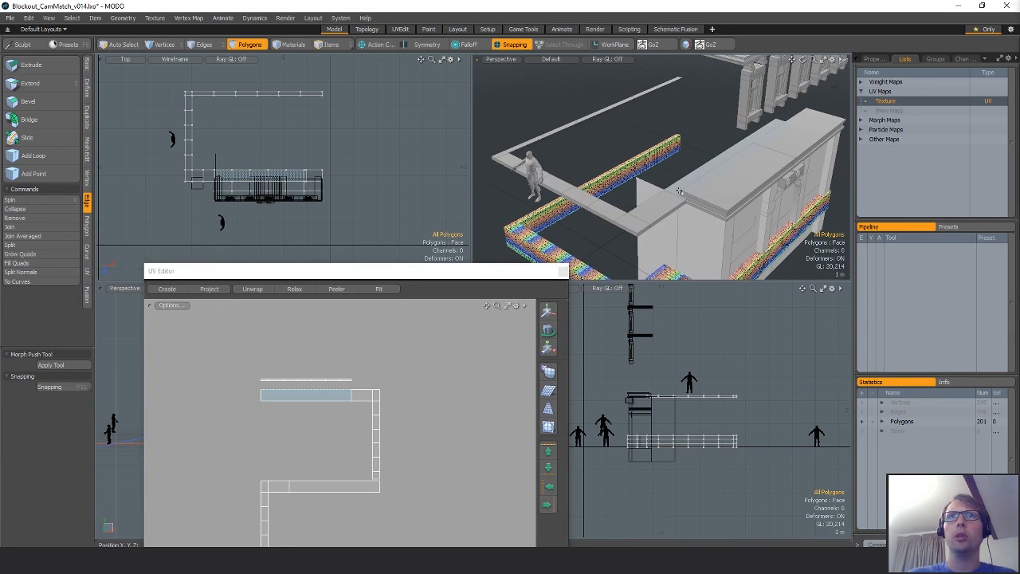
left_click_drag(756, 197, 675, 144, "alt")
key("u")
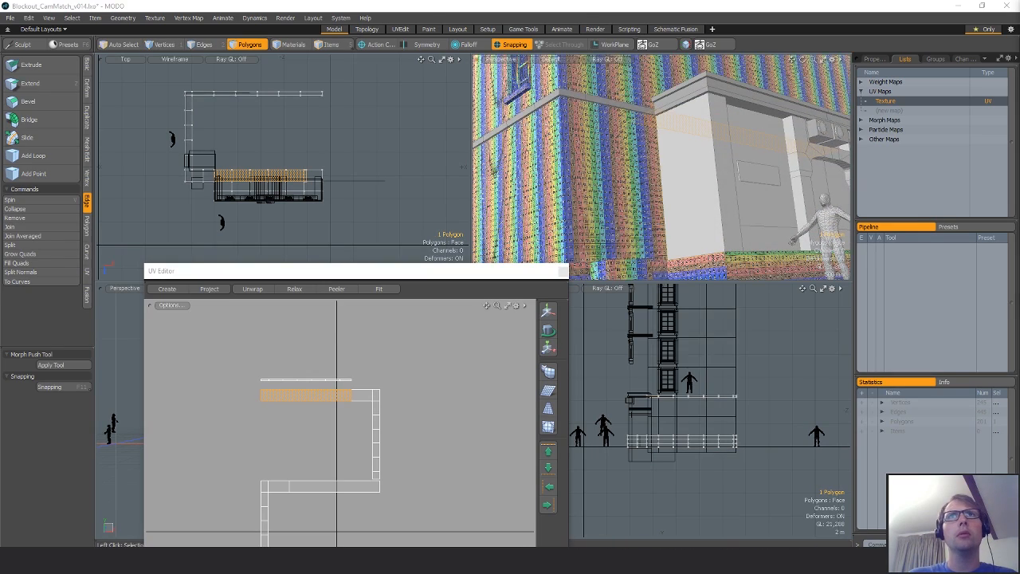
key("ctrl+z")
key("ctrl+shift+z")
left_click_drag(635, 160, 730, 188, "ctrl+alt")
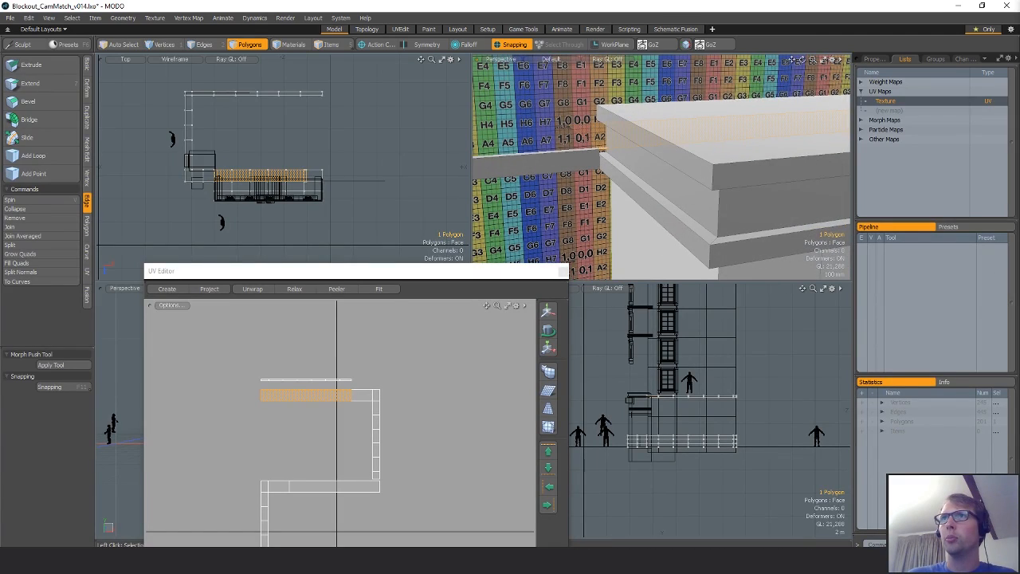
key("ctrl+z")
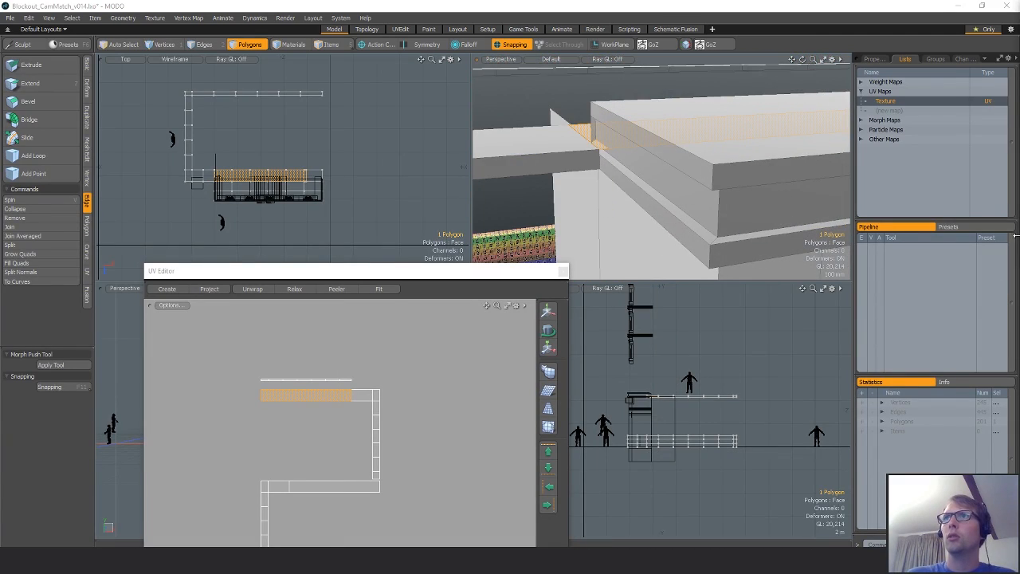
key("ctrl+z")
scroll(253, 172, "up", 3)
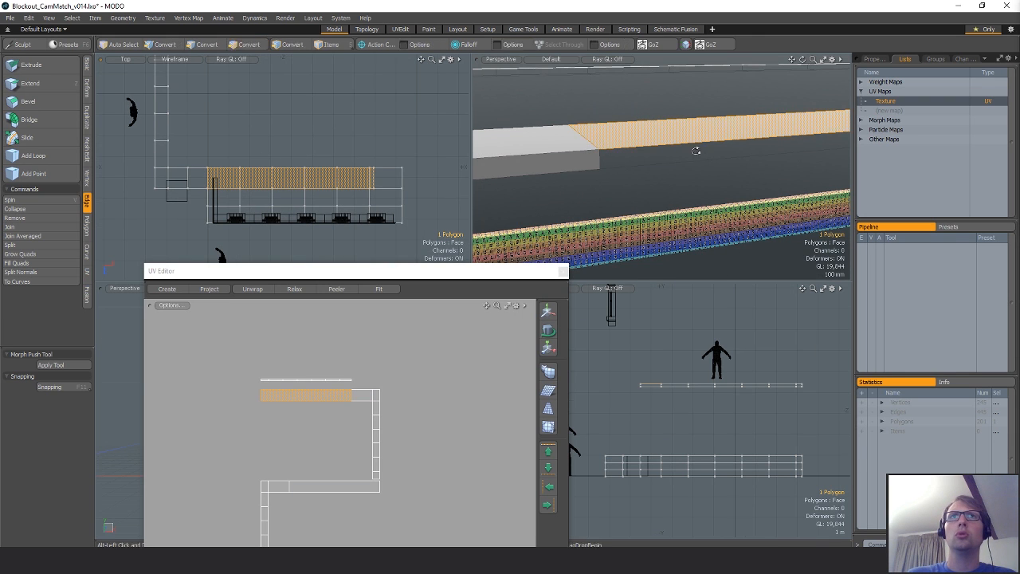
Shift the eight vertices at both ends of the slab's long near-wing segment along X, lengthening the short piece by the corner.
left_click_drag(699, 150, 619, 133, "alt")
double_click(620, 133)
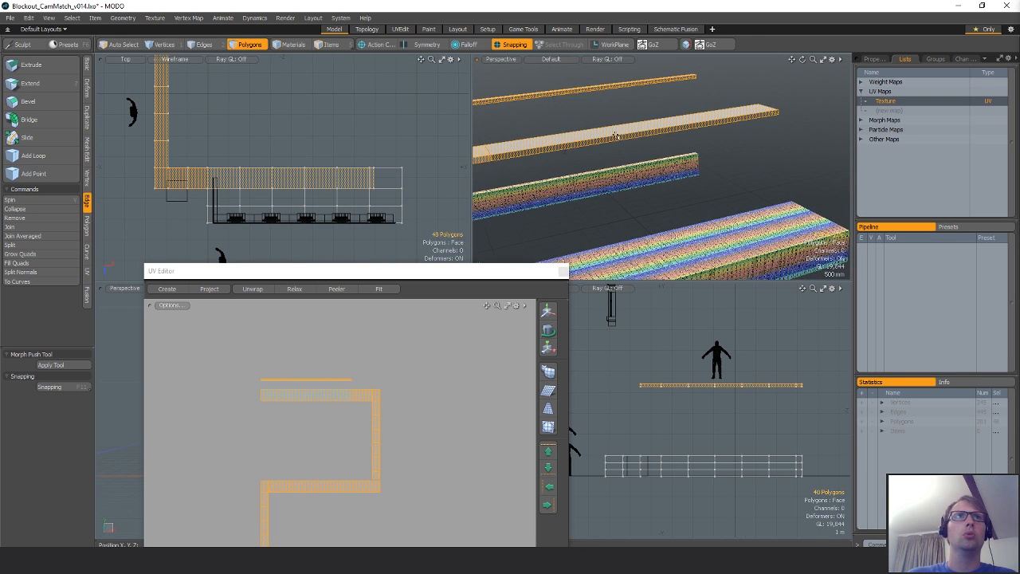
key("alt+1")
scroll(221, 163, "down", 3)
left_click_drag(197, 168, 196, 194, "alt+shift")
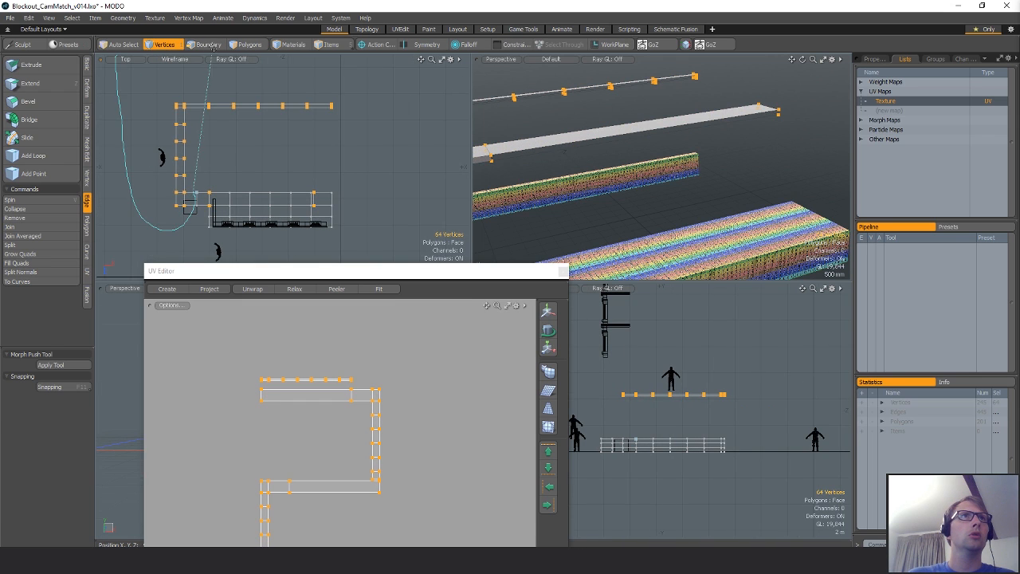
key("w")
key("x")
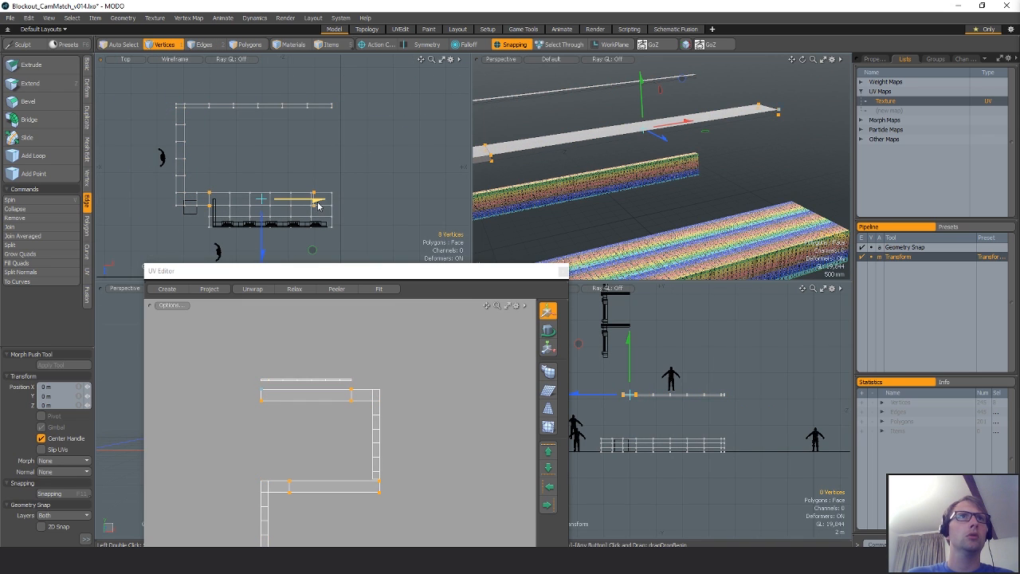
left_click_drag(318, 205, 270, 200)
key("q")
Delete the top, bottom and side polygons of the near wing's long segment, leaving only the short stub by the corner.
key("3")
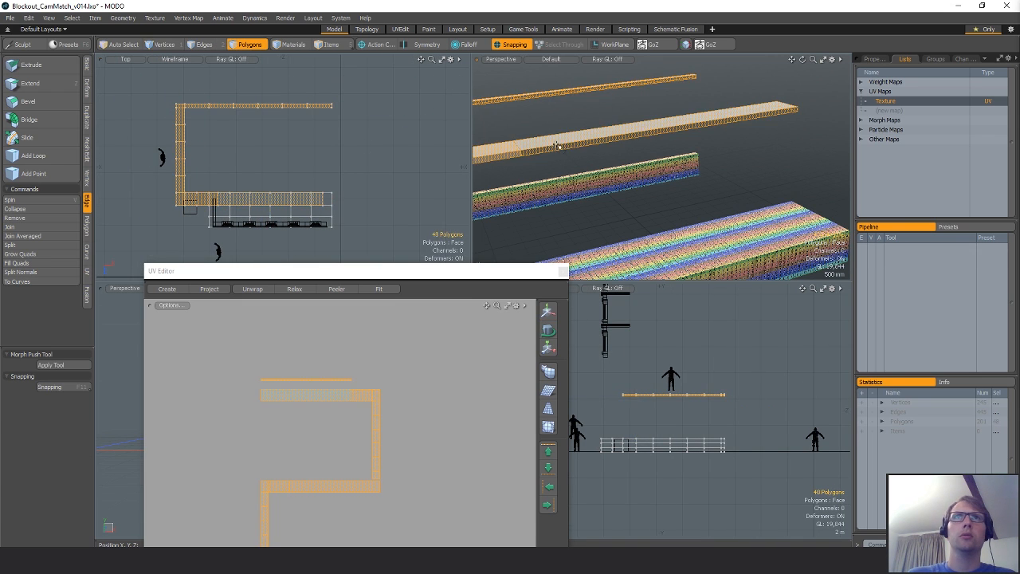
left_click(558, 145)
left_click_drag(509, 164, 693, 144, "alt")
left_click(698, 138, "shift")
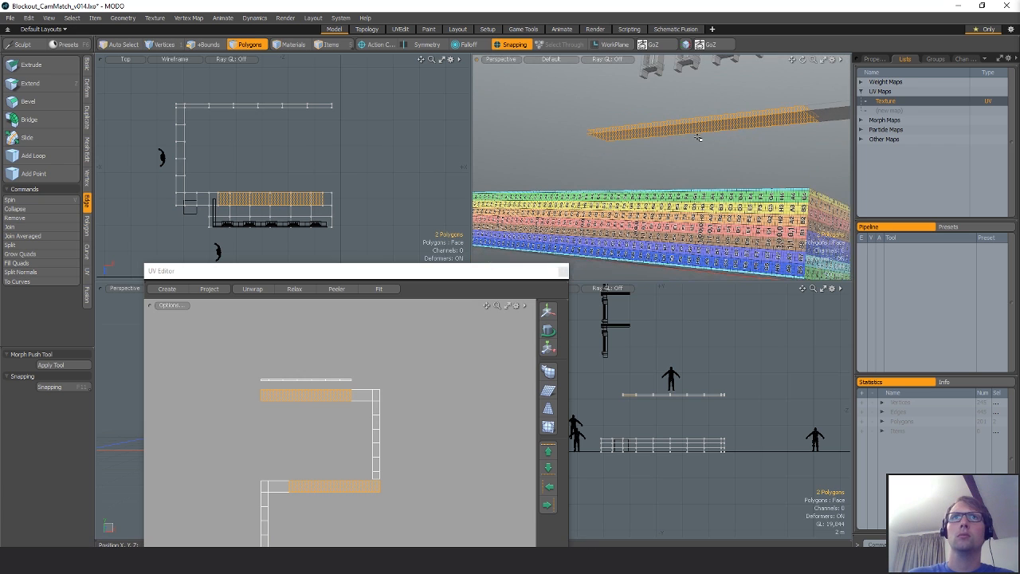
left_click(650, 150)
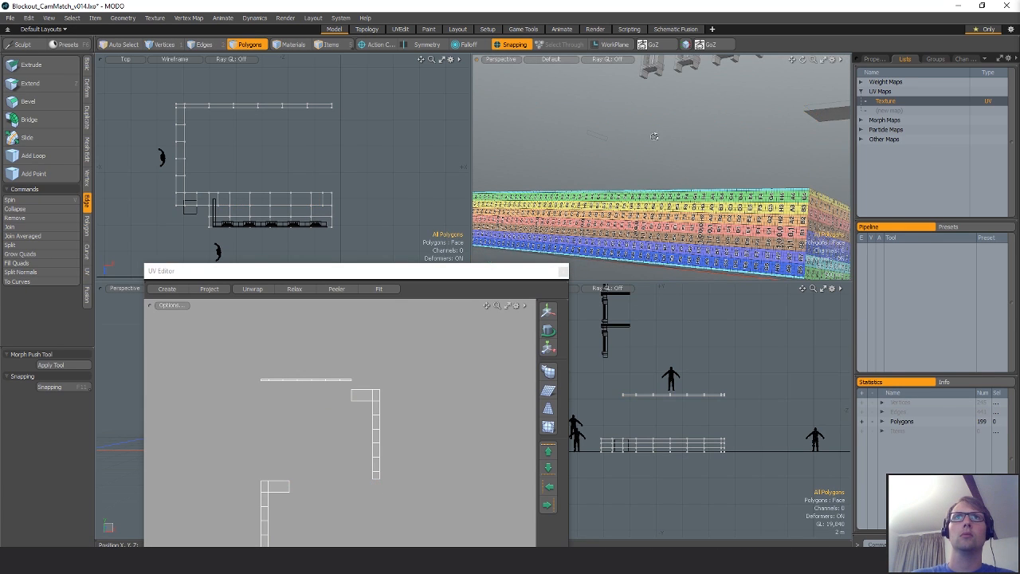
left_click_drag(655, 136, 558, 112, "alt")
left_click(534, 98)
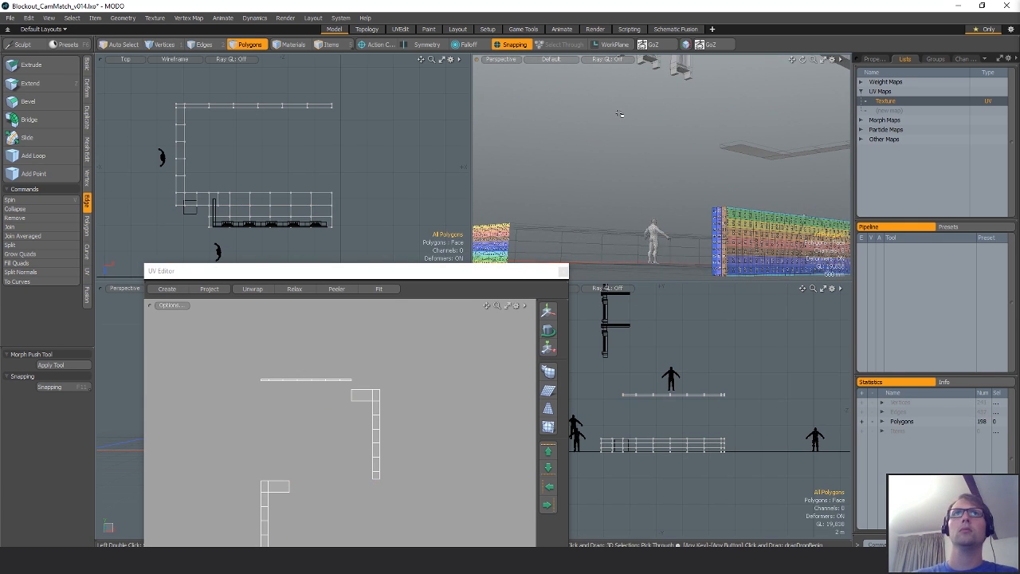
Divide the remaining near stub of the slab with one uniform loop slice.
left_click_drag(619, 113, 710, 212, "alt")
left_click(641, 140)
key("shift+a")
left_click_drag(672, 164, 666, 174)
key("c")
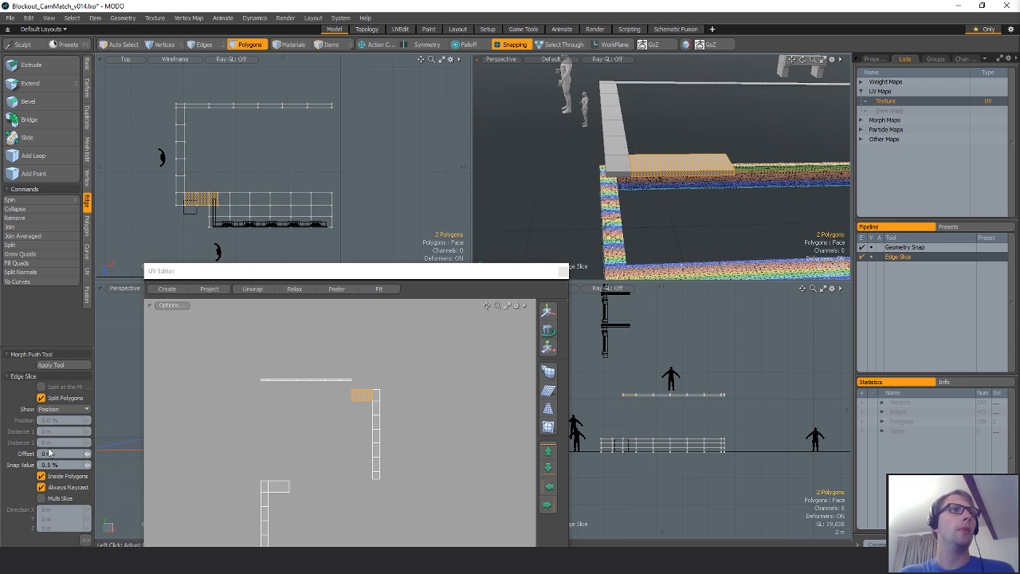
key("alt+c")
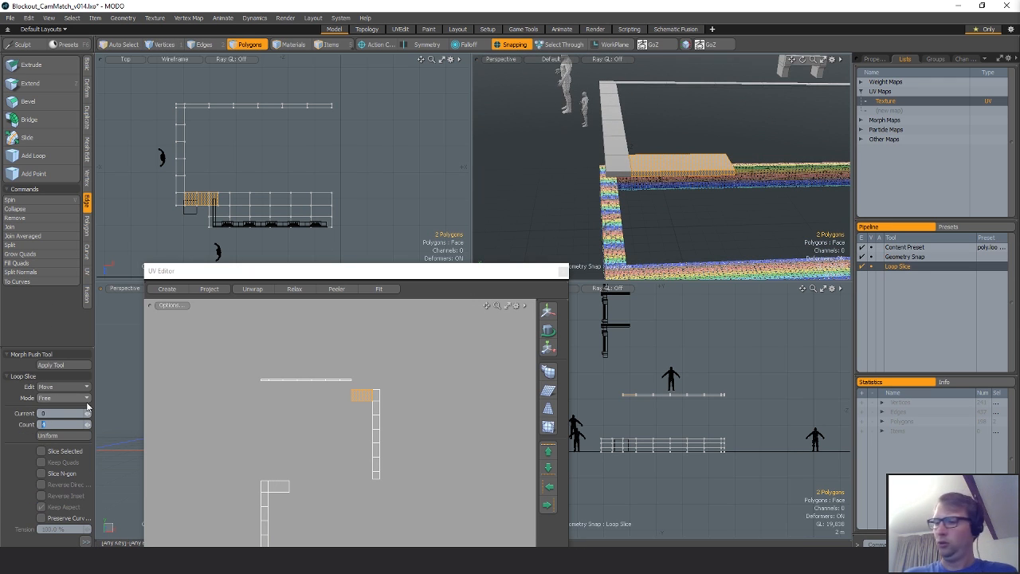
left_click(65, 437)
key("space")
key("space")
key("space")
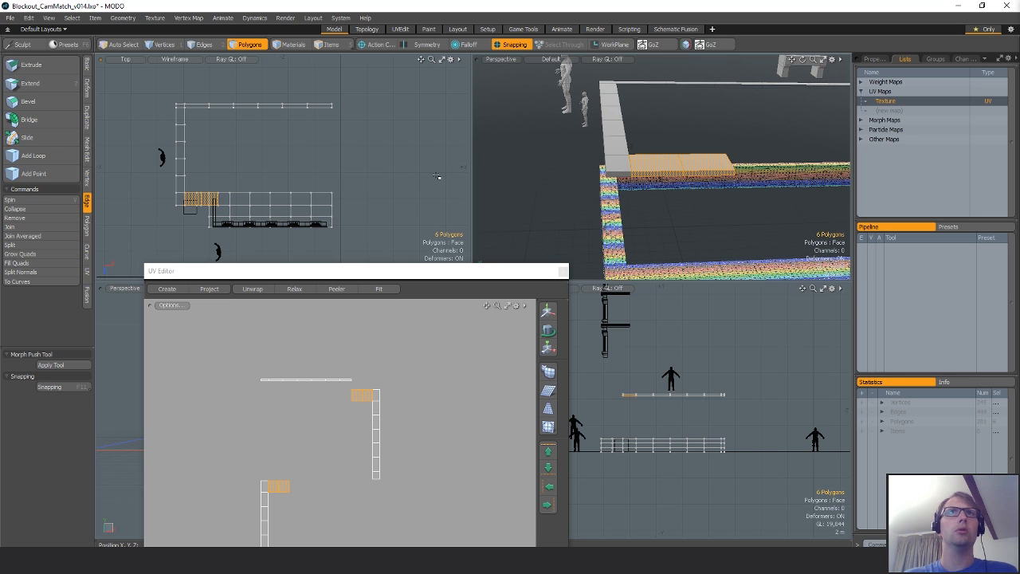
Examine the stub's new edge loop and end vertices against the base wall below.
left_click_drag(696, 224, 677, 114, "alt+shift")
double_click(671, 110)
left_click_drag(765, 116, 687, 205, "alt")
key("3")
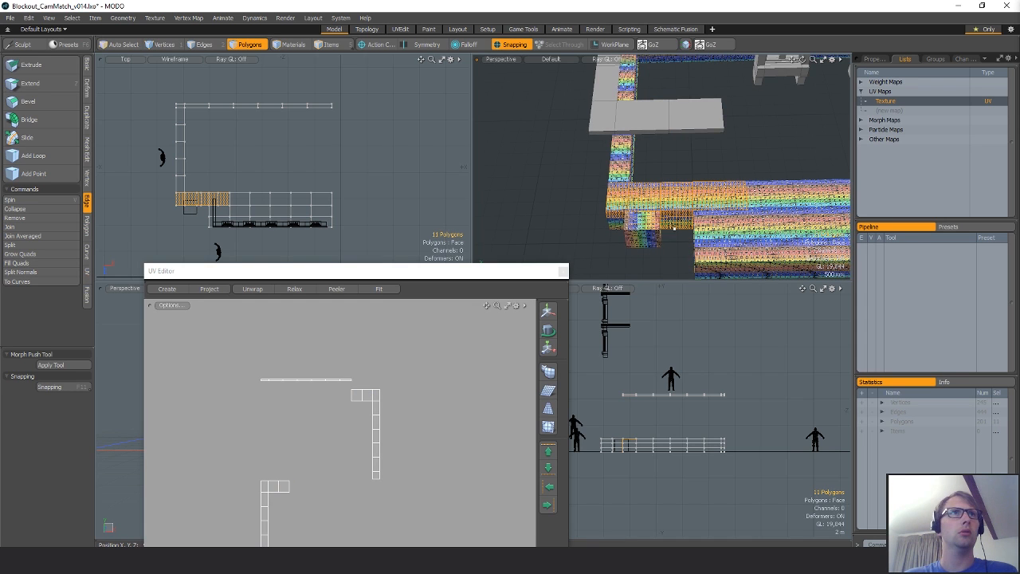
key("1")
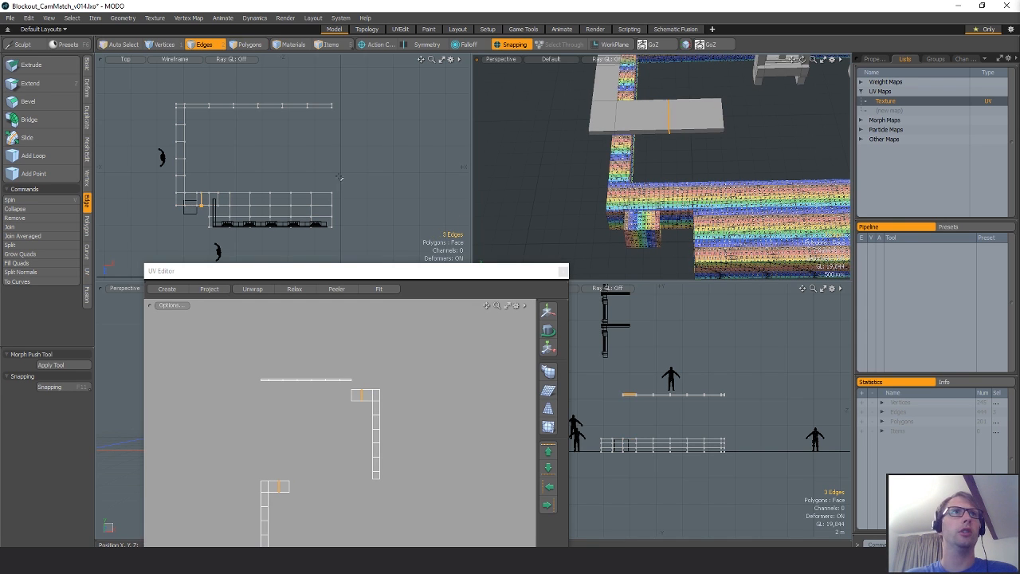
key("shift+a")
left_click_drag(400, 143, 382, 150, "alt")
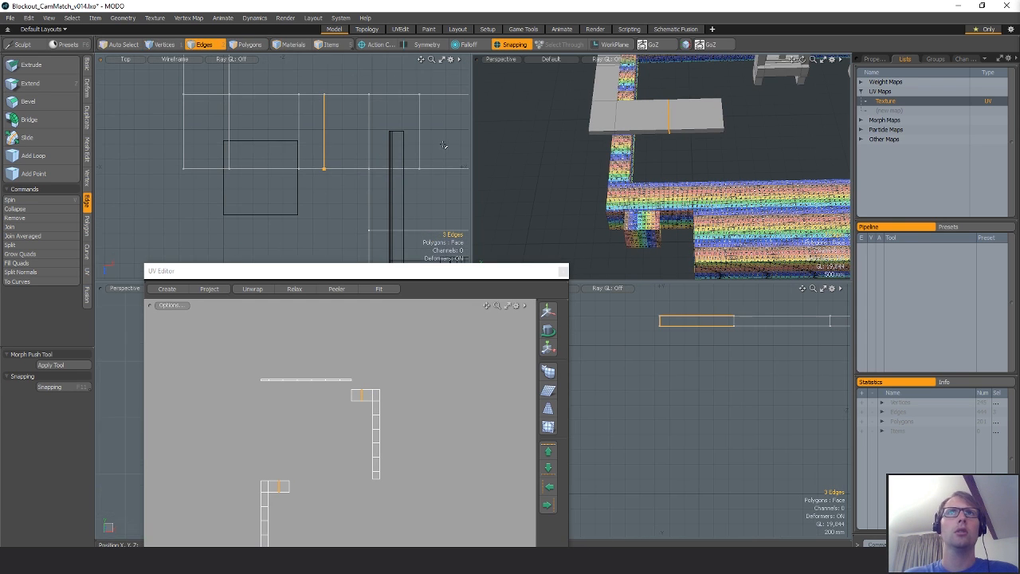
left_click_drag(670, 163, 596, 151, "alt")
key("3")
left_click(765, 125)
key("1")
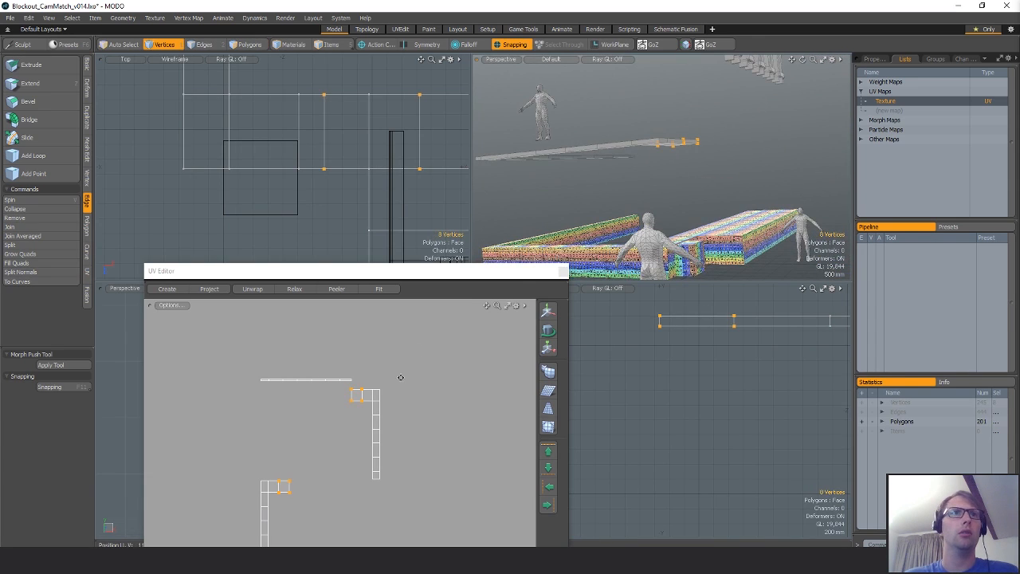
Move the UV island of the slab's top faces by U -0.215 and V -0.12.
left_click_drag(401, 378, 441, 349, "alt")
key("space")
key("space")
double_click(396, 343)
key("w")
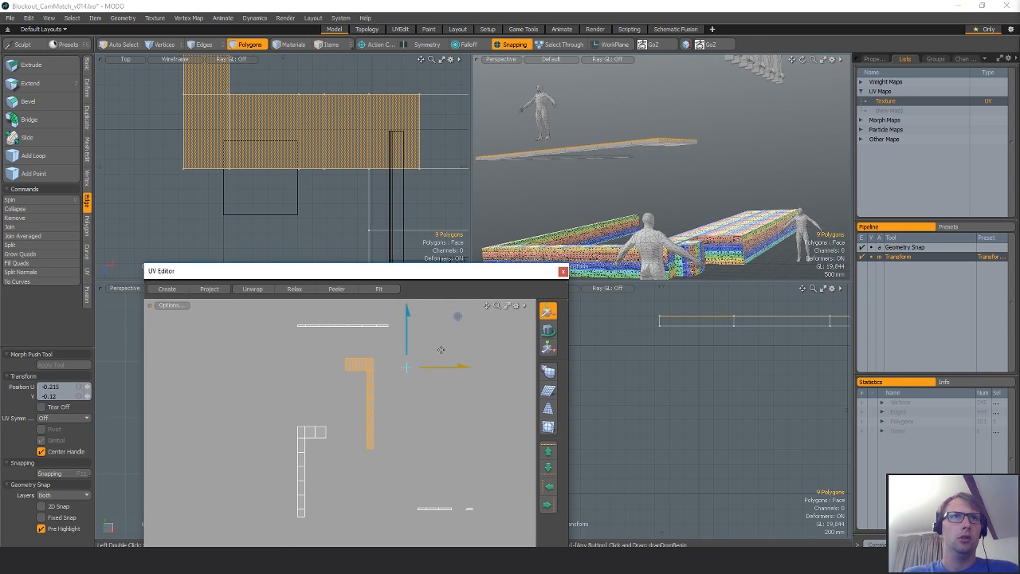
Rotate the outer-side UV strip upright beside the top-face island, and move the bottom-face island by U 0.46, V 0.345 to its other side.
key("space")
mouse_move(363, 343)
right_mouse_down()
mouse_move(234, 322)
mouse_move(403, 336)
right_mouse_up()
key("e")
left_click_drag(407, 346, 193, 406, "ctrl")
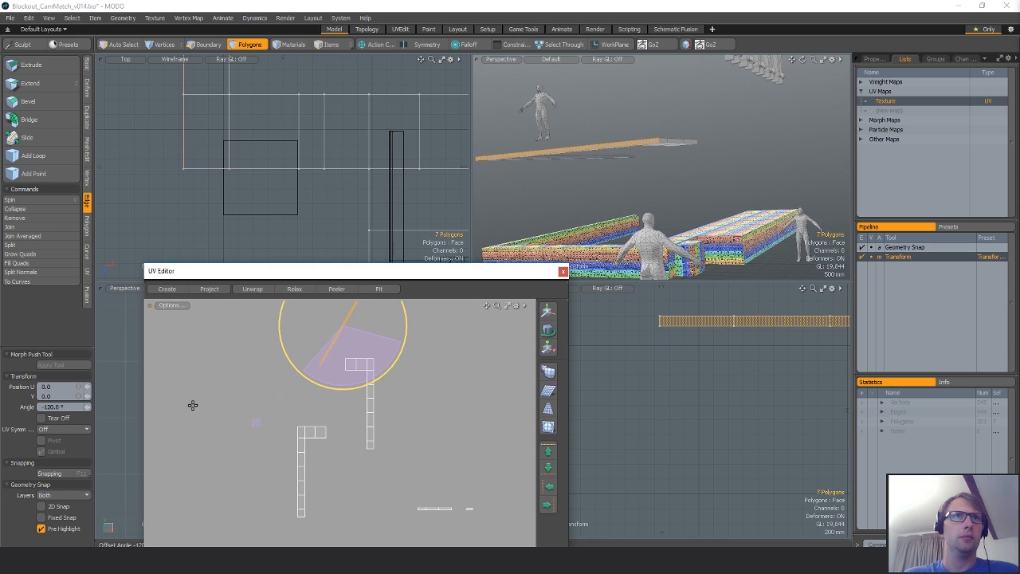
left_click_drag(253, 413, 254, 414, "ctrl")
key("w")
left_click_drag(410, 392, 482, 407)
key("space")
double_click(312, 431)
key("w")
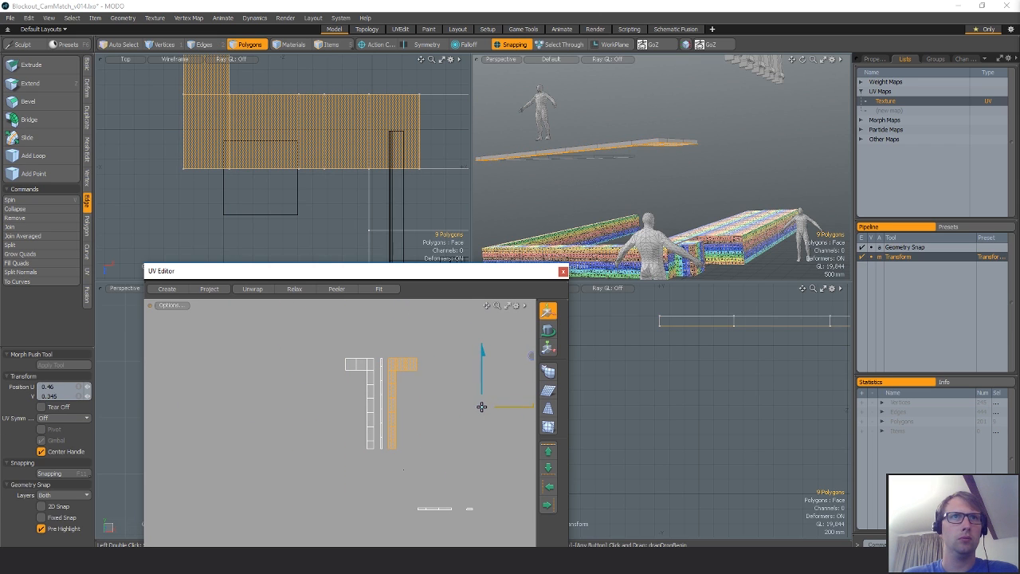
Rotate the remaining short UV strips upright and move them by U -0.125, V 0.425 beside the bottom-face island.
key("space")
right_click_drag(432, 531, 496, 480)
key("e")
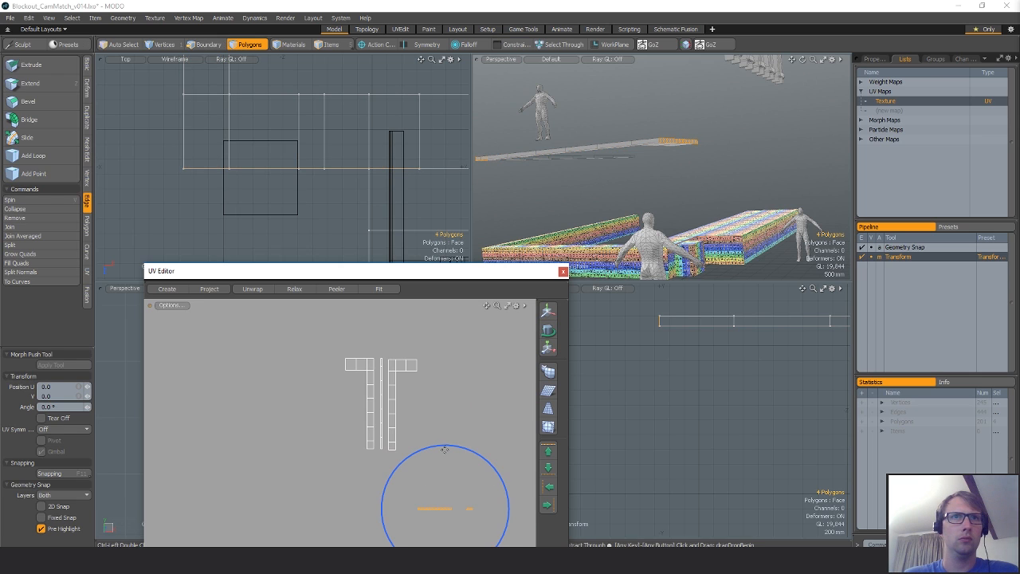
left_click_drag(478, 522, 488, 497)
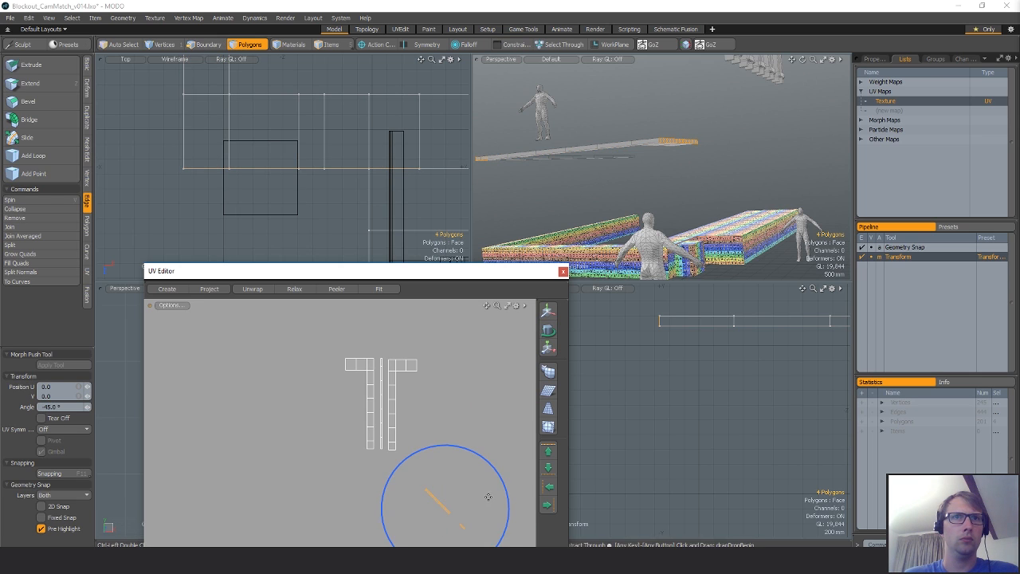
left_click_drag(449, 541, 450, 548, "ctrl")
key("w")
left_click_drag(480, 479, 456, 397)
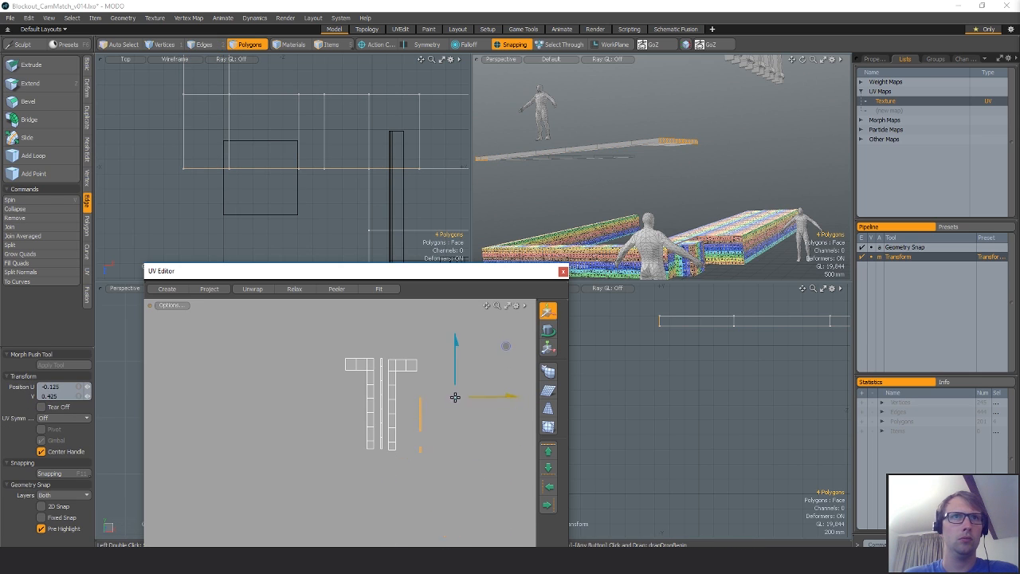
Pack the long side strip and the bottom-face UV island closer to the top-face island.
scroll(363, 359, "up", 5)
key("space")
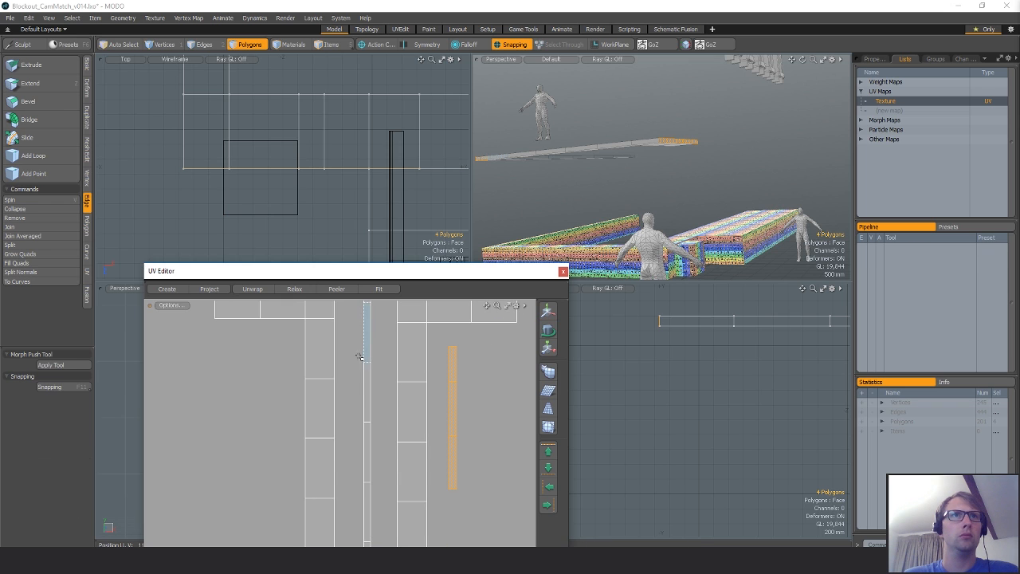
double_click(370, 364)
scroll(454, 439, "down", 5)
key("w")
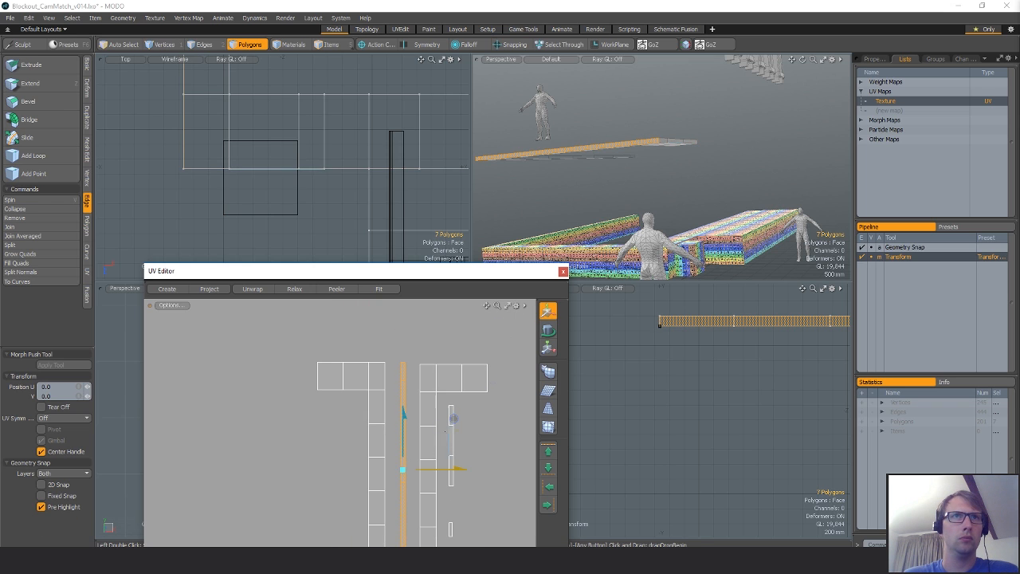
mouse_move(446, 430)
left_mouse_down()
mouse_move(433, 429)
mouse_move(453, 443)
mouse_move(452, 419)
left_mouse_up()
key("space")
double_click(436, 386)
key("w")
Tuck the three-polygon side strip and the single-polygon end piece against the bottom-face UV island.
key("space")
double_click(450, 419)
key("w")
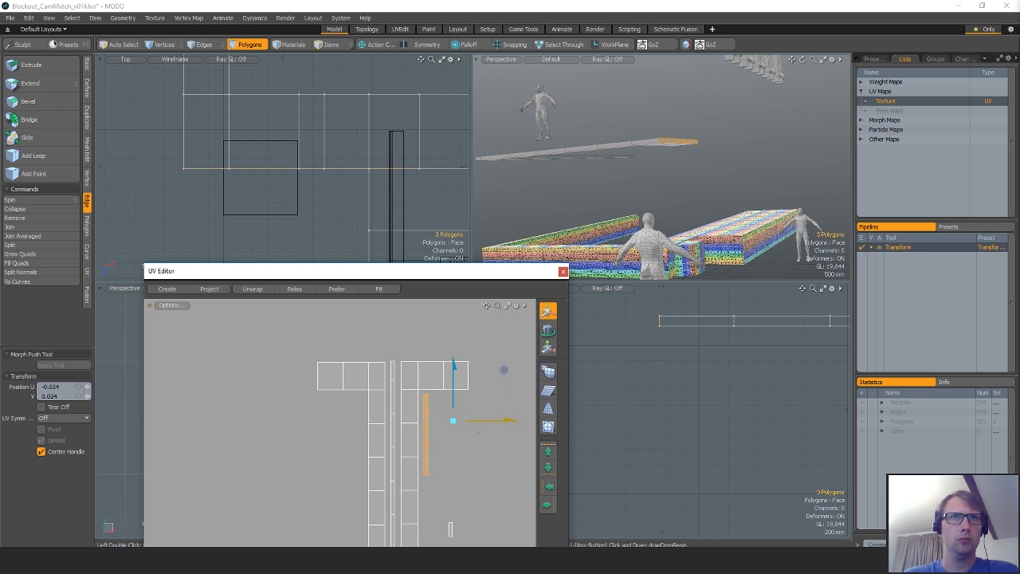
key("space")
mouse_move(455, 484)
right_mouse_down()
mouse_move(428, 526)
mouse_move(462, 535)
right_mouse_up()
key("w")
left_click_drag(502, 502, 483, 456)
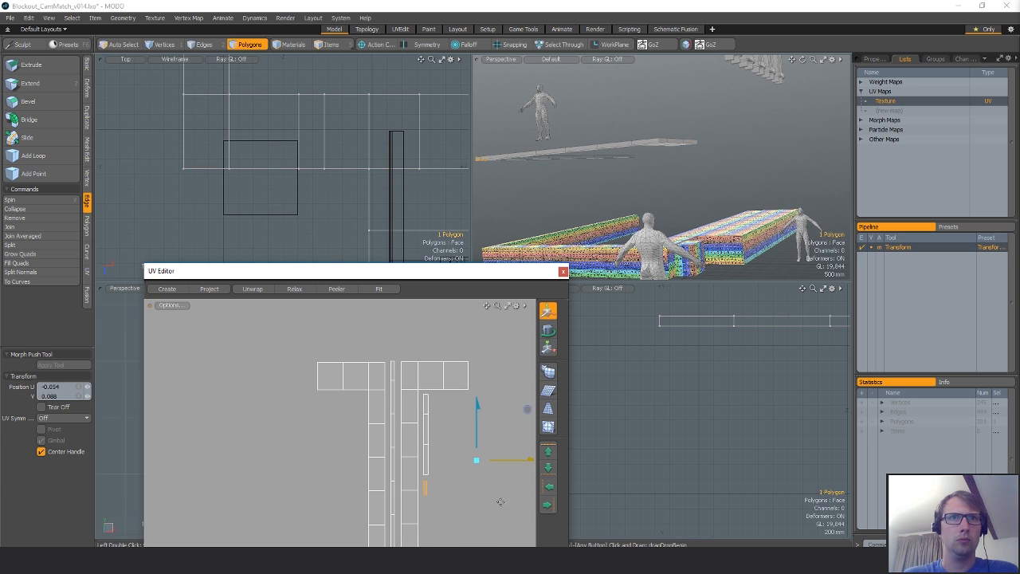
Select all the arranged slab islands and scale them up uniformly beside the packed base layout.
key("space")
scroll(480, 469, "down", 3)
right_click_drag(494, 432, 469, 518)
scroll(389, 446, "down", 8)
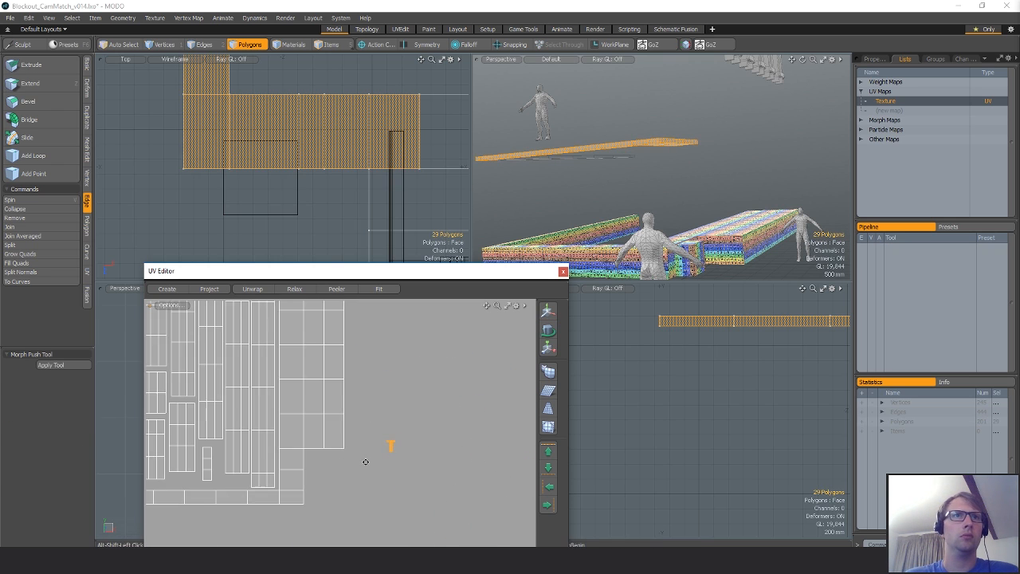
scroll(365, 462, "up", 2)
key("w")
left_click_drag(474, 389, 550, 375)
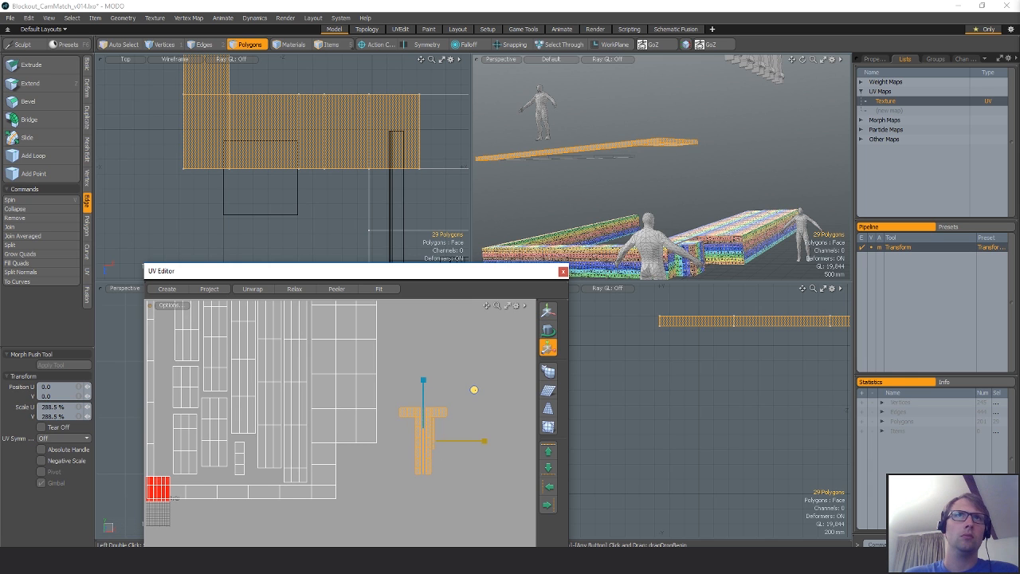
Select the whole connected slab and create new UVs for it with an Atlas projection.
left_click_drag(638, 177, 693, 229, "alt")
key("q")
double_click(690, 199)
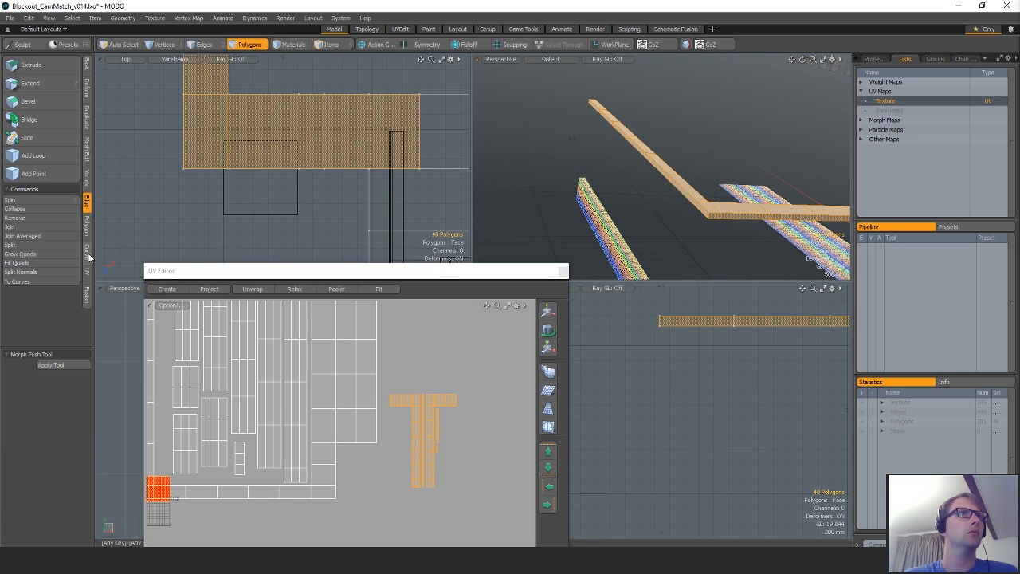
left_click(88, 276)
left_click(390, 412)
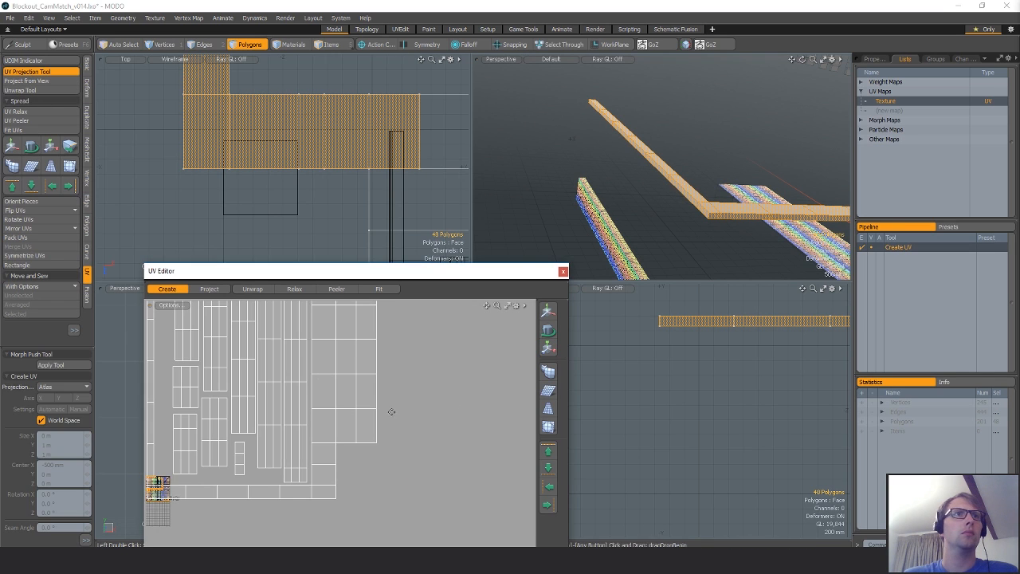
Move the slab's new UVs by U 10.5, V -0.45 clear of the packed layout and try to straighten them with Rectangle.
scroll(368, 409, "down", 3)
key("w")
left_click(24, 265)
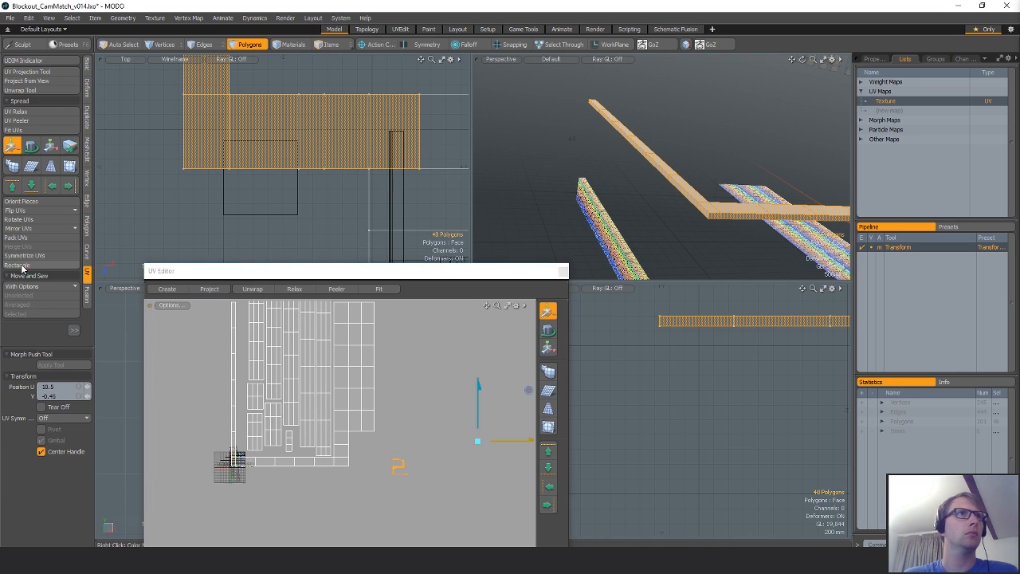
left_click(959, 375)
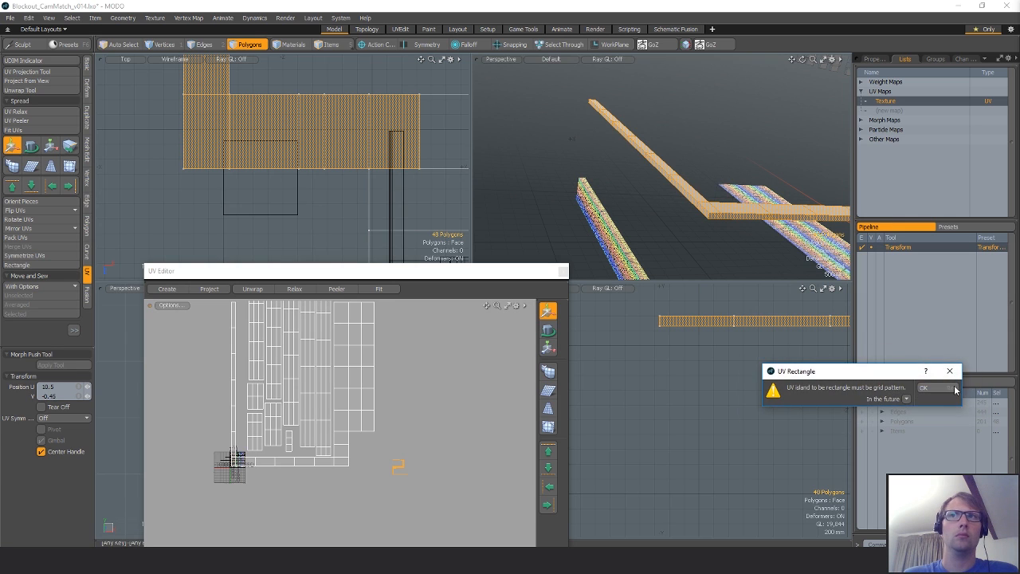
Try to relax the slab's UVs with UV Relax and straighten them with Rectangle.
left_click(940, 390)
left_click(36, 110)
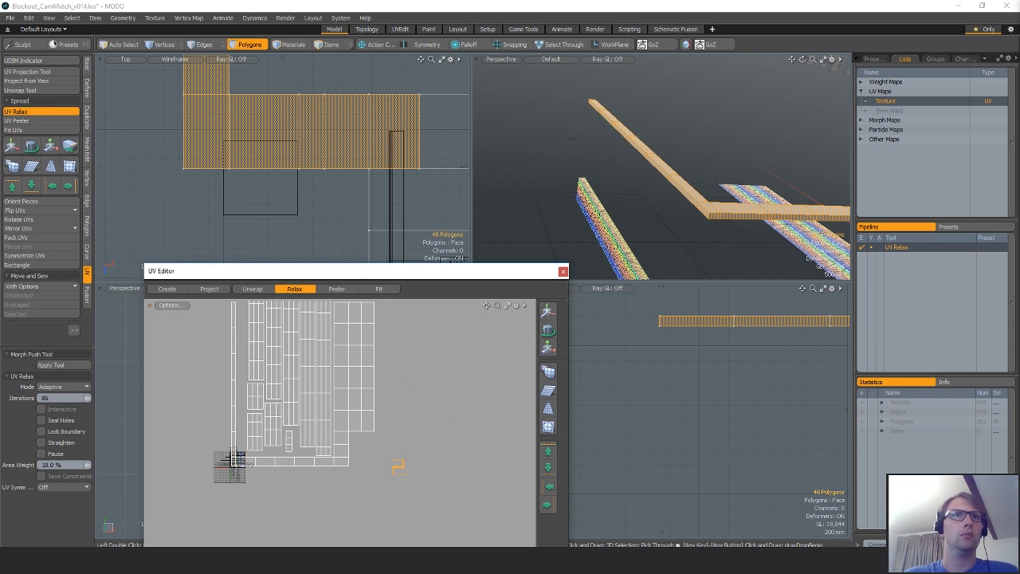
left_click_drag(396, 386, 398, 387)
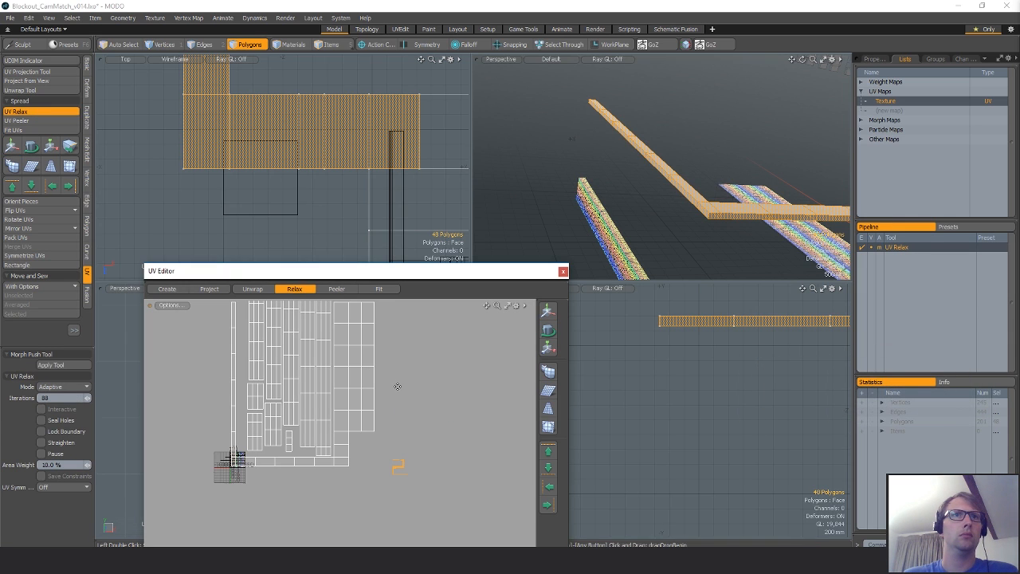
left_click(19, 265)
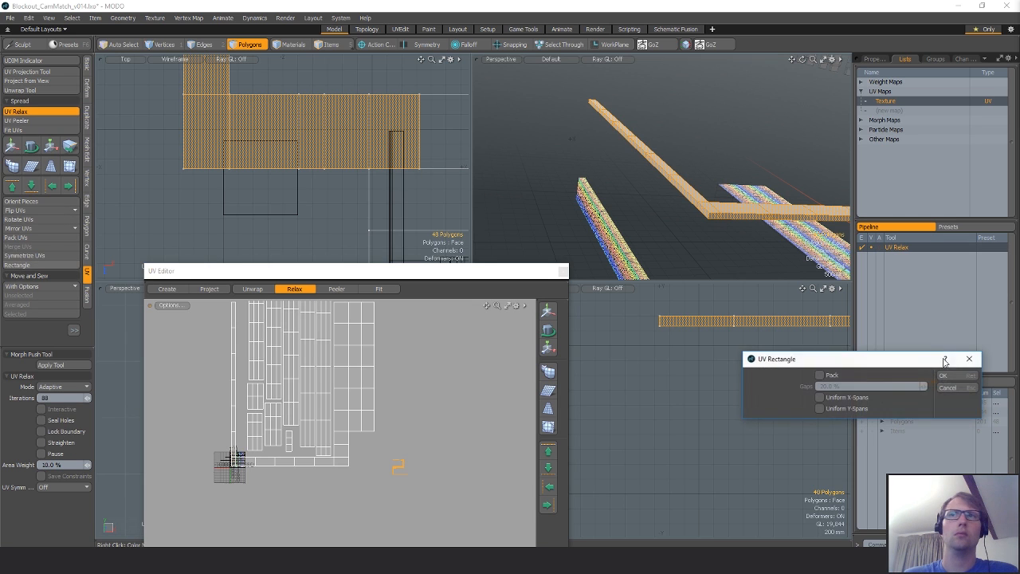
left_click(925, 387)
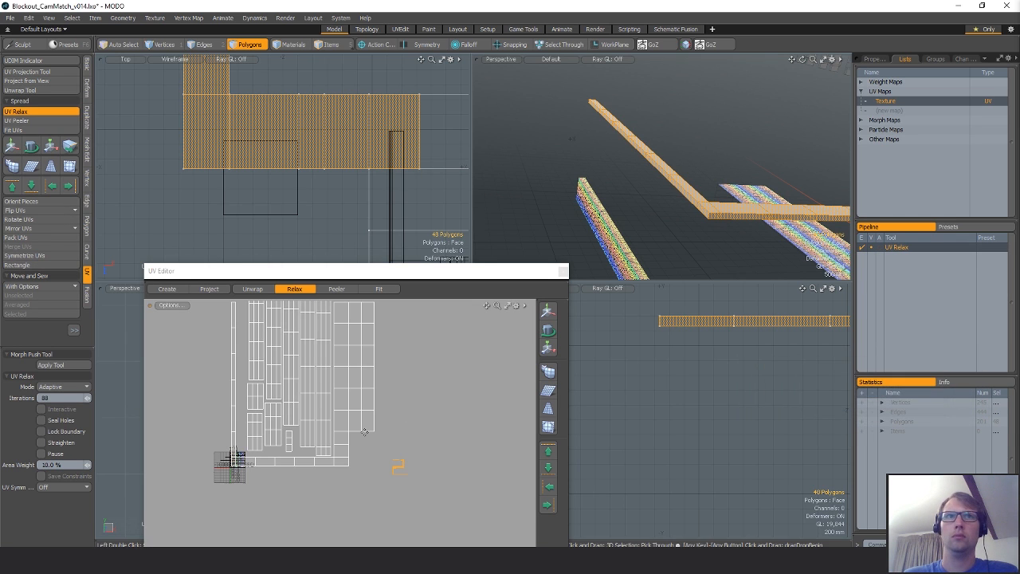
Select all the slab's UV islands, recreate their UVs with an Atlas projection, and move them clear of the packed layout.
key("shift+a")
scroll(401, 444, "down", 1)
left_click_drag(384, 440, 396, 417, "alt")
key("space")
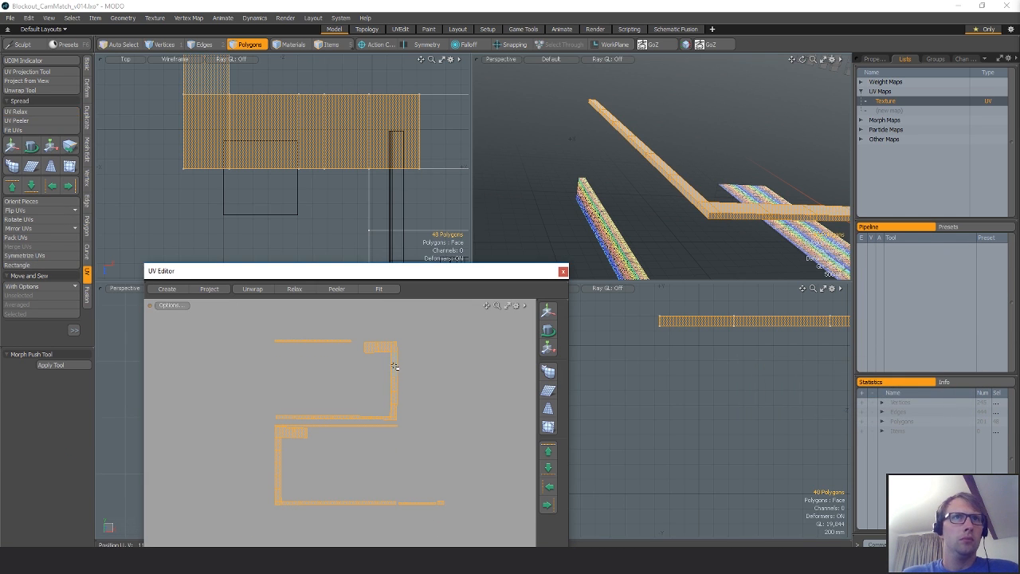
double_click(395, 365)
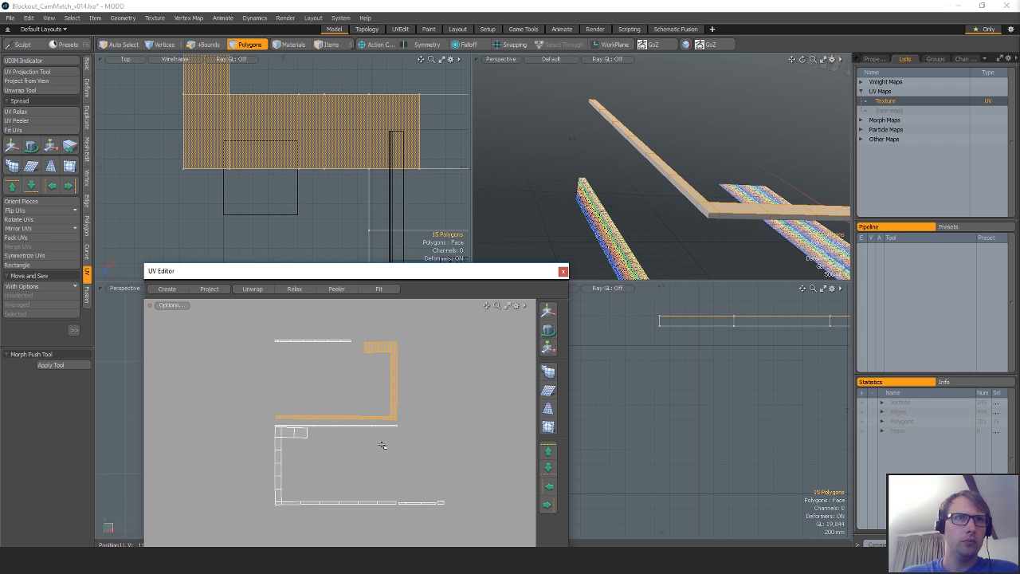
double_click(298, 433, "shift")
scroll(430, 446, "down", 5)
right_click_drag(212, 324, 559, 512)
left_click(27, 71)
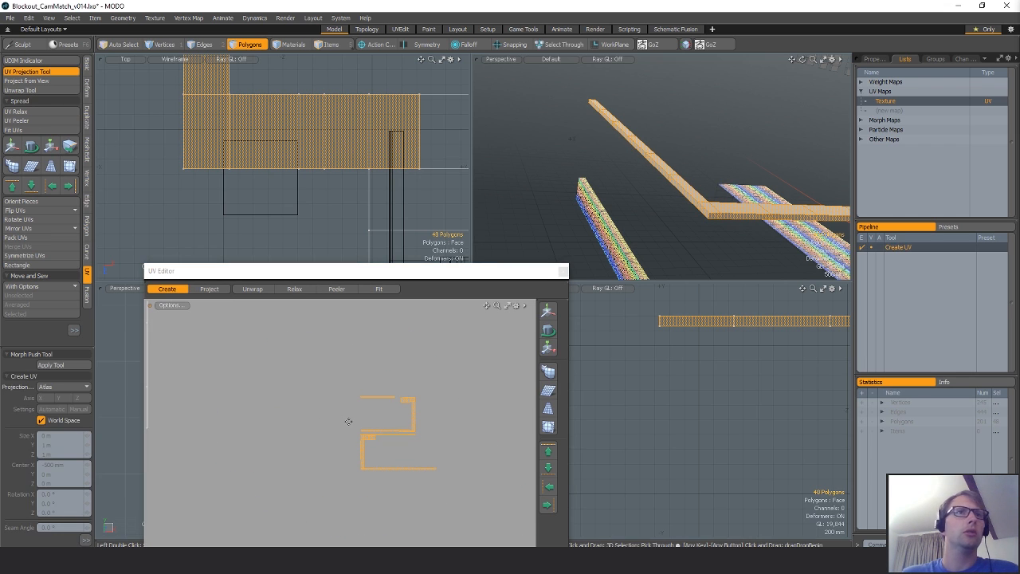
left_click(375, 410)
key("w")
left_click_drag(381, 423, 507, 422, "ctrl+alt")
left_click_drag(222, 390, 511, 415, "alt")
key("q")
Rotate the lower 15-polygon face island half a turn so its long thin edge lies along the seven-polygon side strip.
left_click_drag(356, 412, 349, 416)
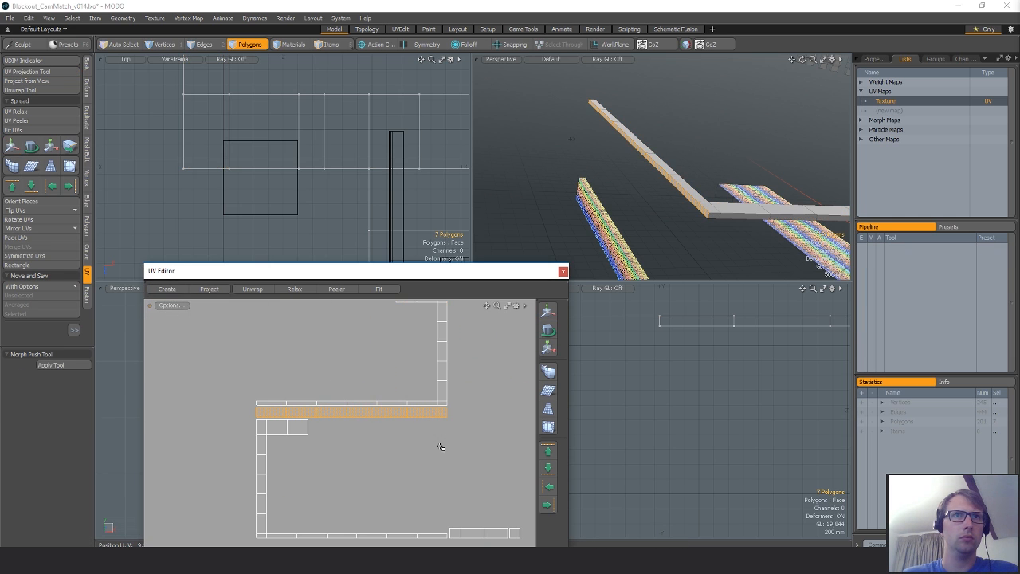
left_click_drag(440, 447, 382, 448, "ctrl+alt")
left_click_drag(382, 448, 409, 467, "alt")
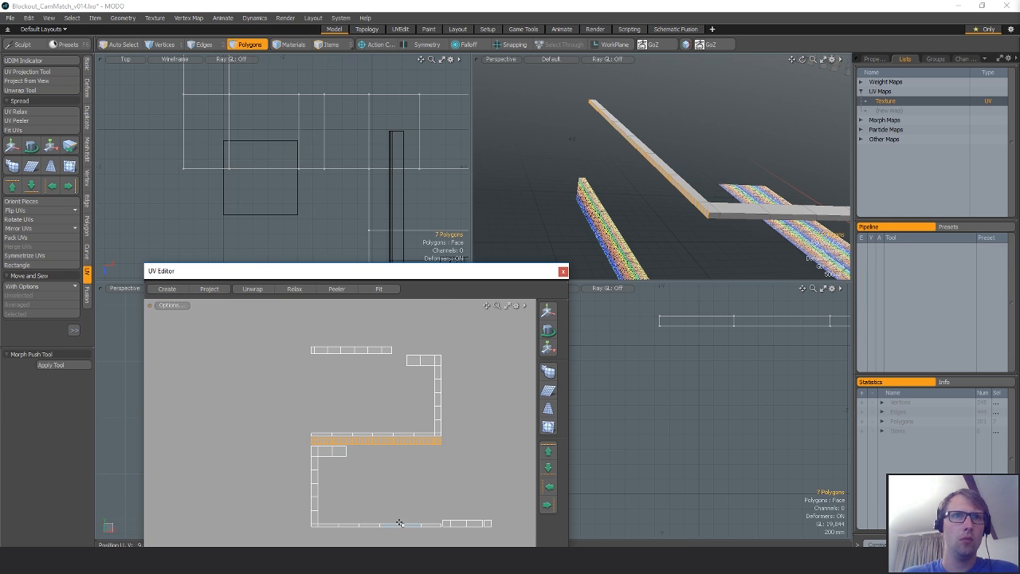
double_click(326, 454)
key("e")
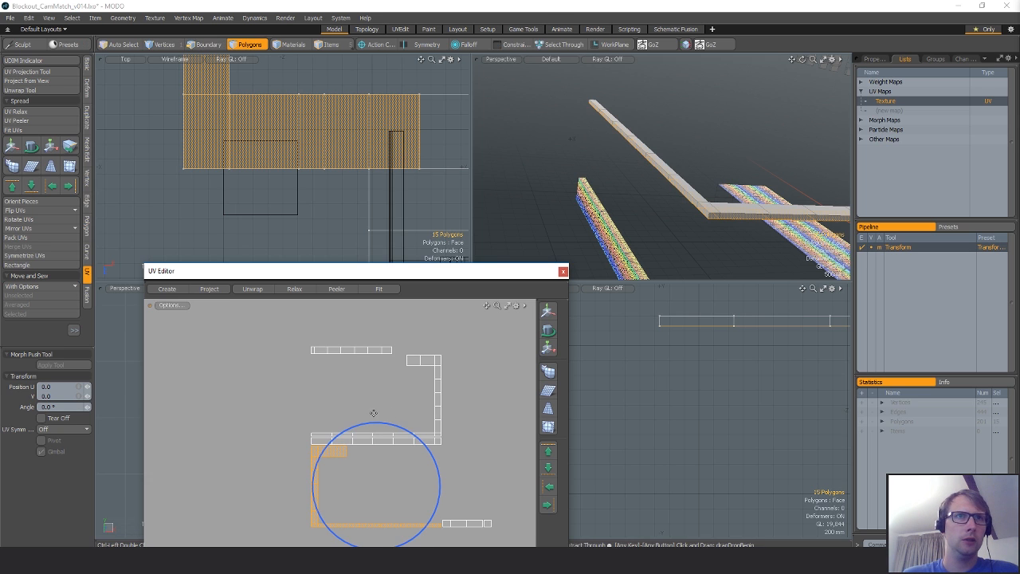
left_click_drag(374, 423, 379, 544, "ctrl")
key("q")
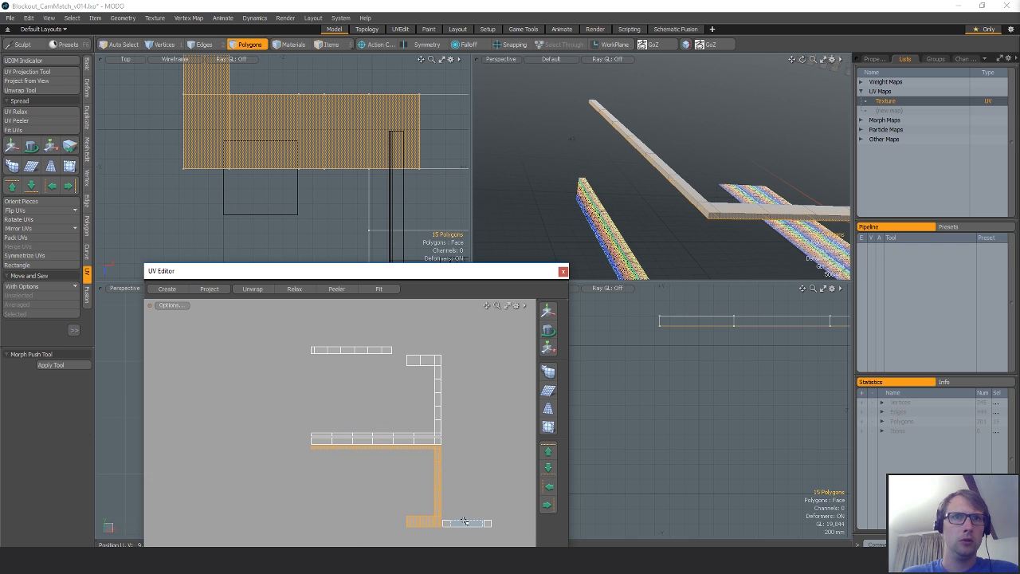
Move the four-polygon strip by U -0.33, V 0.37 and the seven-polygon strip by U 0.24, V -0.41, beside the central strips.
left_click_drag(464, 523, 416, 455)
key("w")
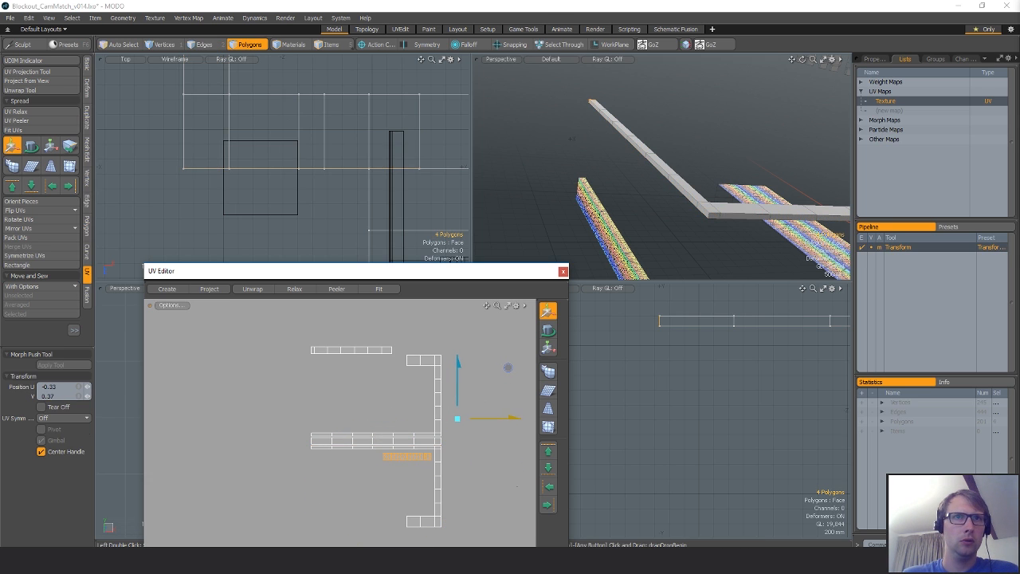
key("q")
double_click(342, 349)
key("w")
left_click_drag(425, 337, 468, 411)
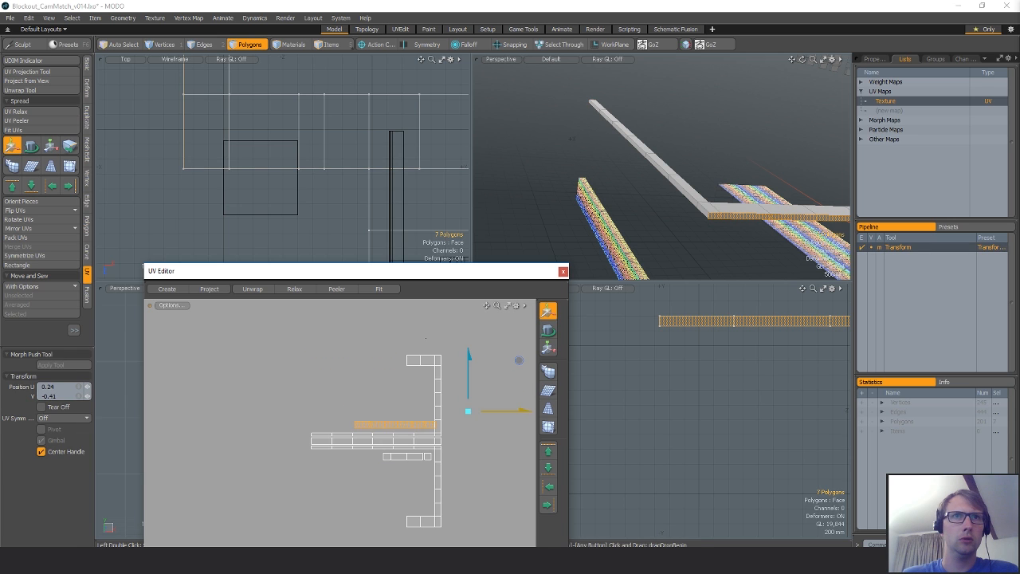
Select all the arranged slab islands and scale them uniformly to 1044% beside the base layout.
key("q")
left_click(485, 351)
scroll(475, 363, "down", 5)
right_click_drag(472, 340, 450, 411)
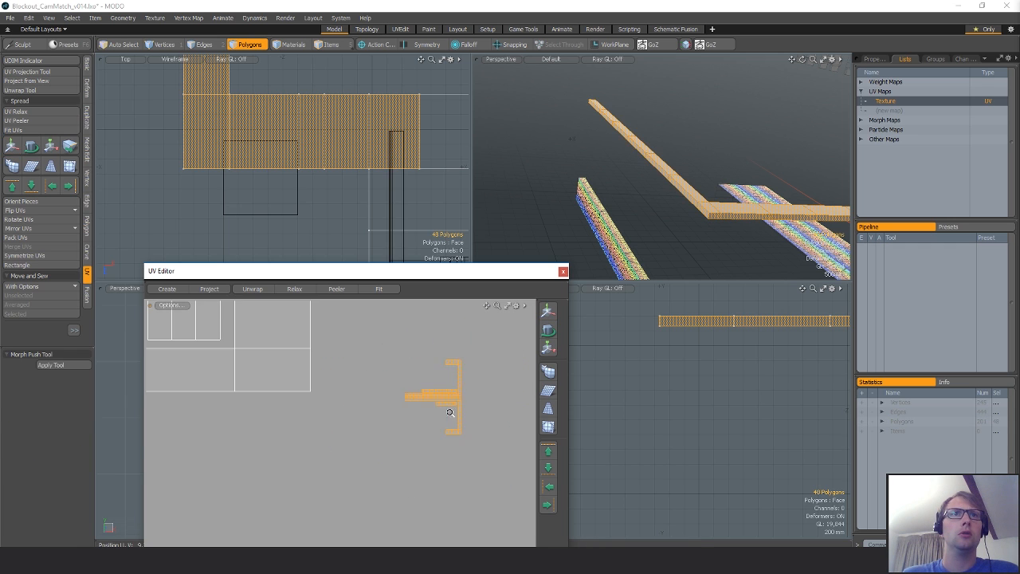
scroll(448, 412, "down", 3)
left_click_drag(341, 428, 340, 475, "alt+shift")
key("w")
left_click_drag(490, 396, 3, 437)
scroll(382, 406, "down", 6)
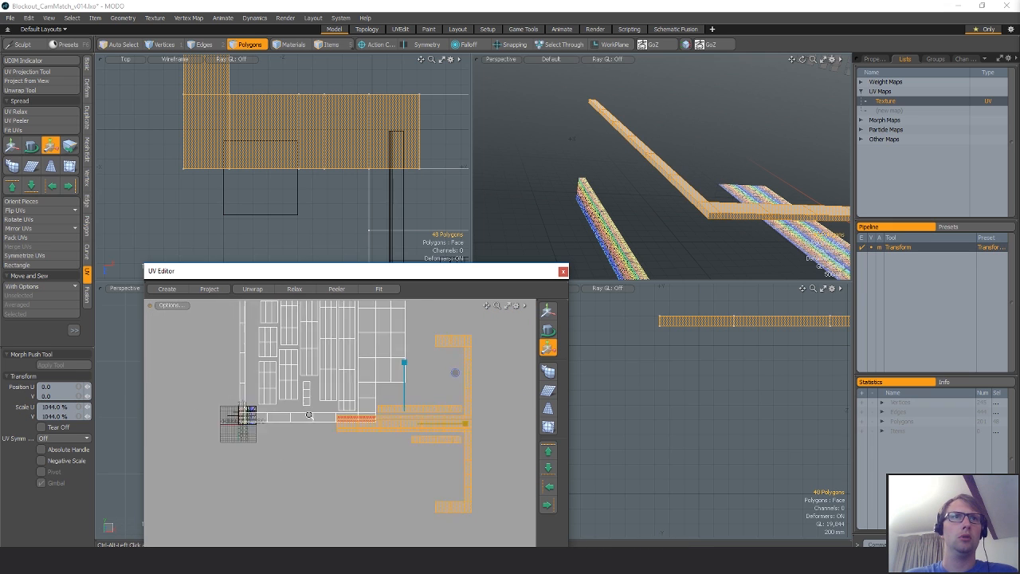
Rotate the slab islands a quarter turn and move them so their long row overlaps the base layout's lowest row.
key("w")
left_click_drag(457, 480, 378, 421)
scroll(284, 442, "up", 5)
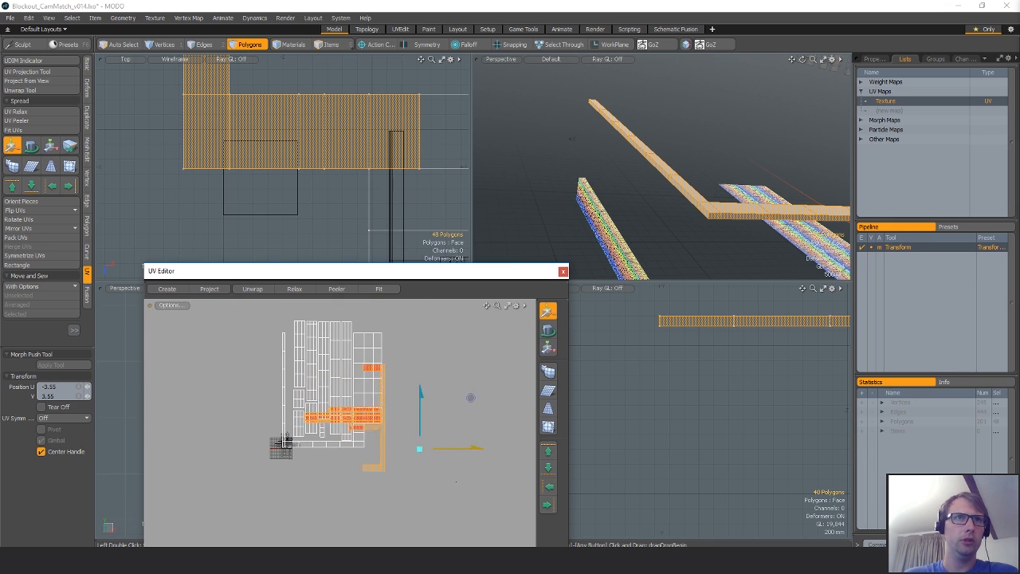
key("e")
left_click_drag(413, 365, 388, 449, "ctrl")
key("w")
mouse_move(313, 461)
left_mouse_down()
mouse_move(302, 420)
mouse_move(309, 460)
left_mouse_up()
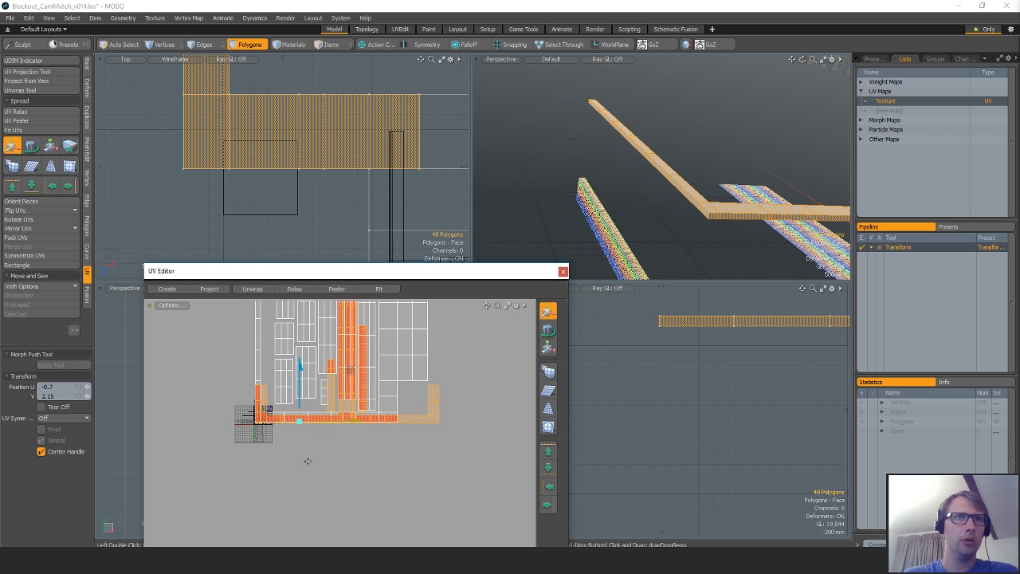
Enable snapping and snap the slab islands' lower corner onto the base layout's corner near the UV origin.
scroll(265, 426, "up", 7)
left_click_drag(189, 393, 322, 419, "alt+shift")
scroll(322, 422, "up", 4)
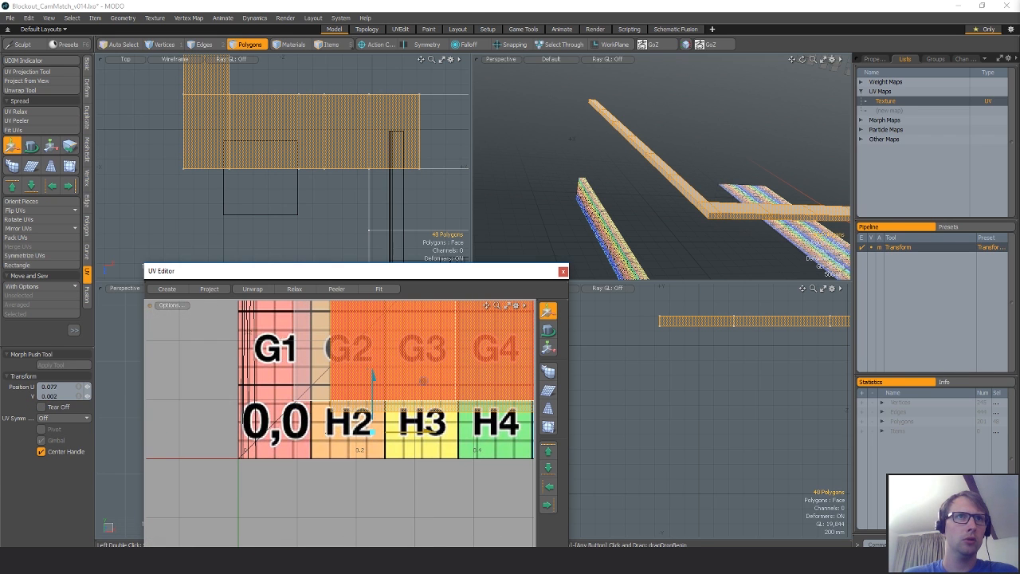
key("x")
left_click_drag(383, 364, 345, 349)
Scale the slab islands uniformly to 140.5% from the snapped corner to match the base layout's row.
scroll(377, 428, "down", 5)
left_click(548, 347)
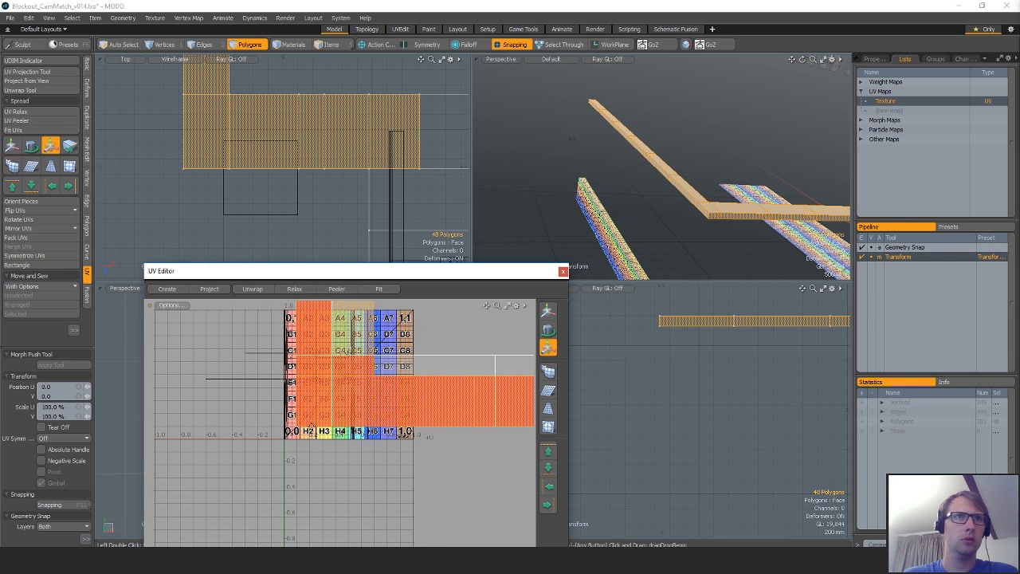
left_click_drag(414, 454, 338, 452, "alt")
scroll(338, 451, "down", 4)
left_click_drag(469, 438, 388, 449, "alt")
left_click_drag(248, 407, 248, 402)
left_click_drag(325, 450, 296, 453, "ctrl+alt")
left_click_drag(323, 454, 260, 467, "alt+shift")
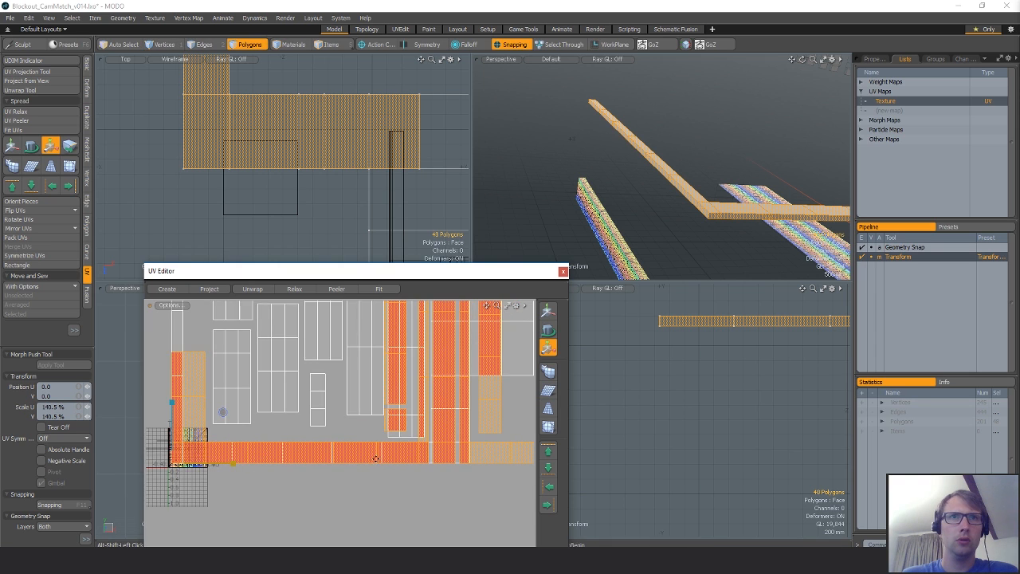
Move the slab islands by U 9.35, V 0.1 beside the packed base layout and turn snapping off.
left_click_drag(376, 457, 445, 474, "ctrl+alt")
key("w")
key("x")
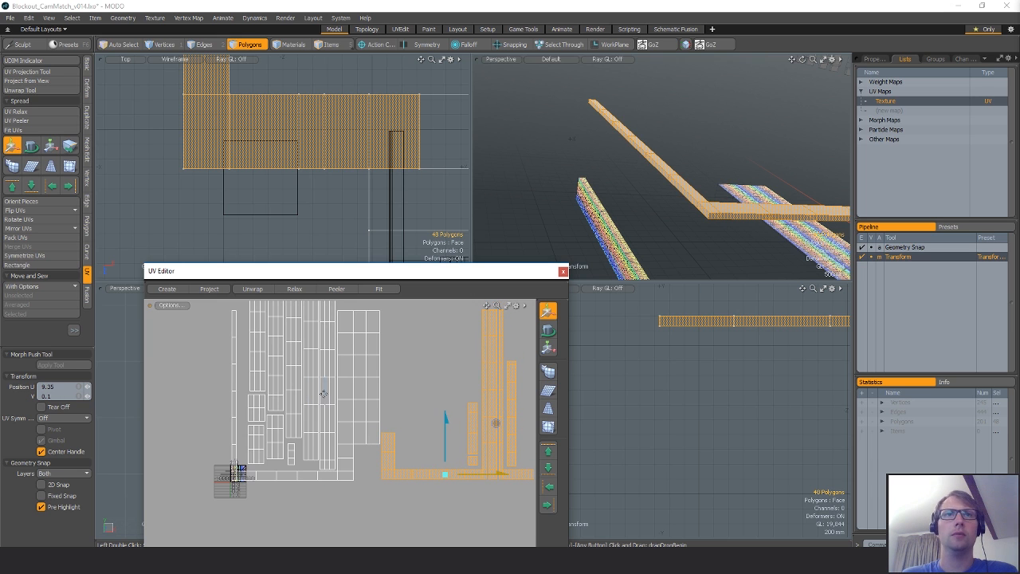
key("q")
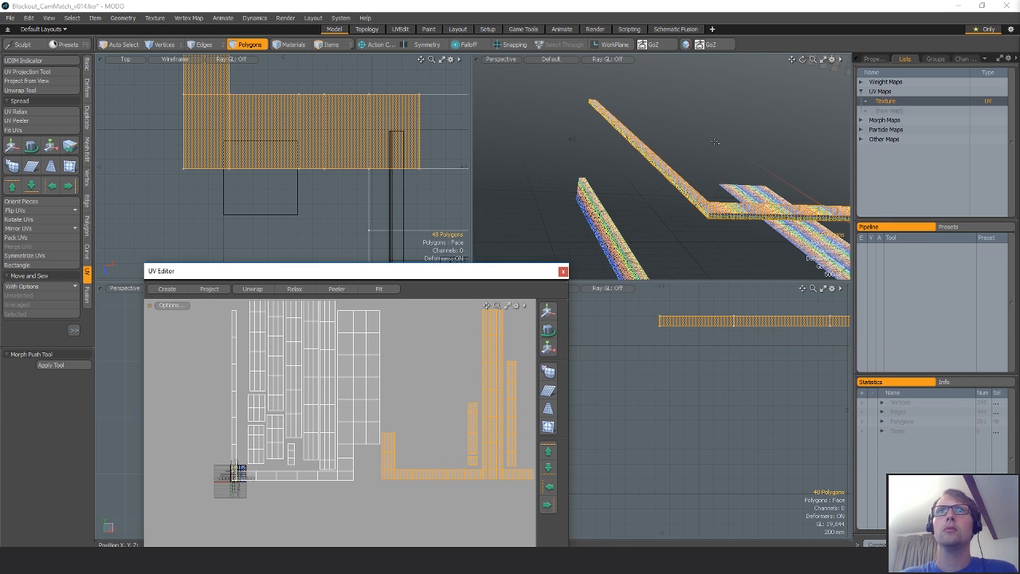
Select the four- and seven-polygon side strips in the UV layout and scale them to 29% in U only.
key("space")
mouse_move(715, 142)
left_mouse_down("alt")
mouse_move(688, 228)
mouse_move(702, 175)
mouse_move(724, 160)
left_mouse_up("alt")
scroll(687, 228, "up", 3)
scroll(701, 175, "up", 3)
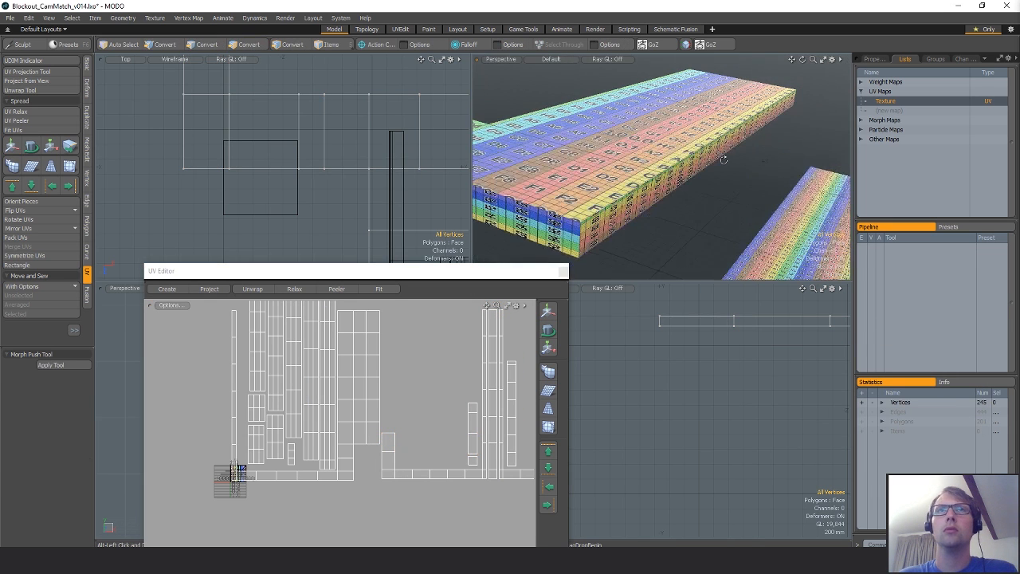
mouse_move(603, 202)
left_mouse_down("alt")
mouse_move(670, 156)
mouse_move(670, 179)
mouse_move(690, 175)
mouse_move(596, 192)
left_mouse_up("alt")
key("space")
key("space")
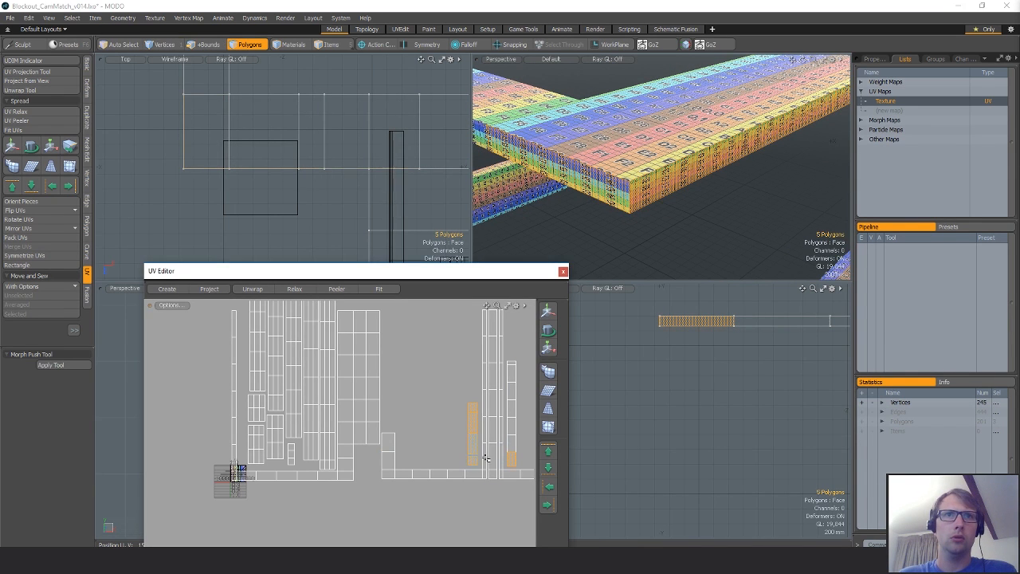
double_click(515, 439, "shift")
left_click_drag(514, 438, 469, 412, "alt")
key("y")
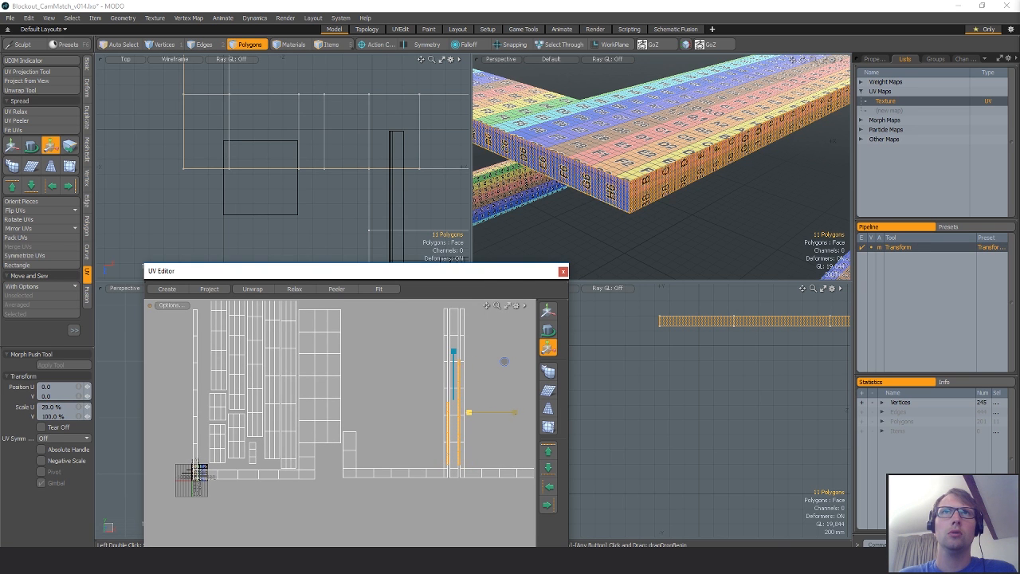
Convert the strip selection to vertices and move both narrow strips by U 1.9, V 0.15 clear of the tall islands.
left_click_drag(750, 143, 752, 195, "alt")
key("alt+1")
scroll(757, 209, "up", 5)
key("y")
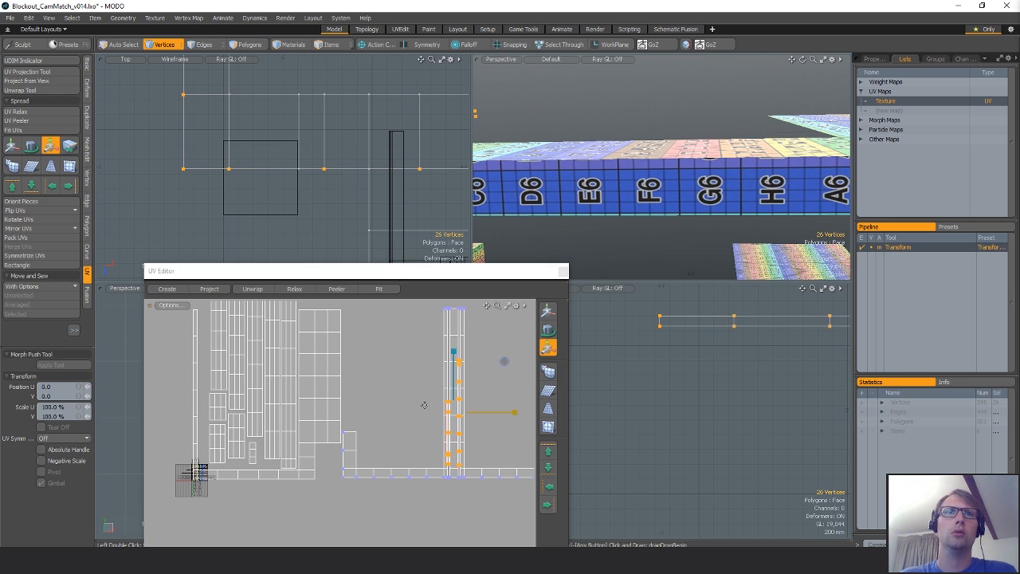
left_click_drag(475, 436, 506, 385, "alt")
key("w")
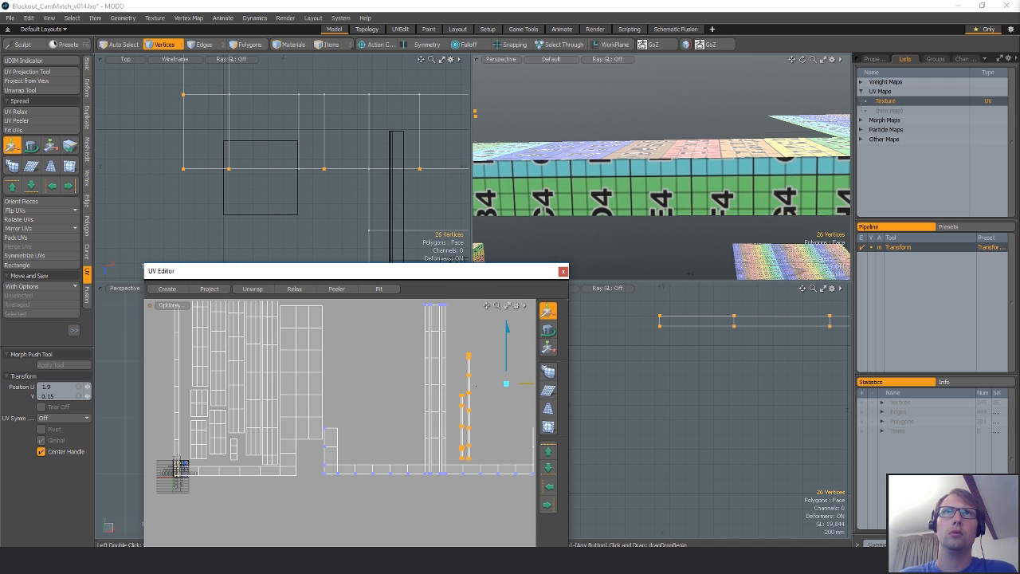
Nudge the two narrow side strips by U -0.1, V 0.05 to adjust the checker texture along the slab's side faces.
mouse_move(687, 171)
left_mouse_down("alt")
mouse_move(690, 186)
mouse_move(687, 172)
left_mouse_up("alt")
key("q")
key("w")
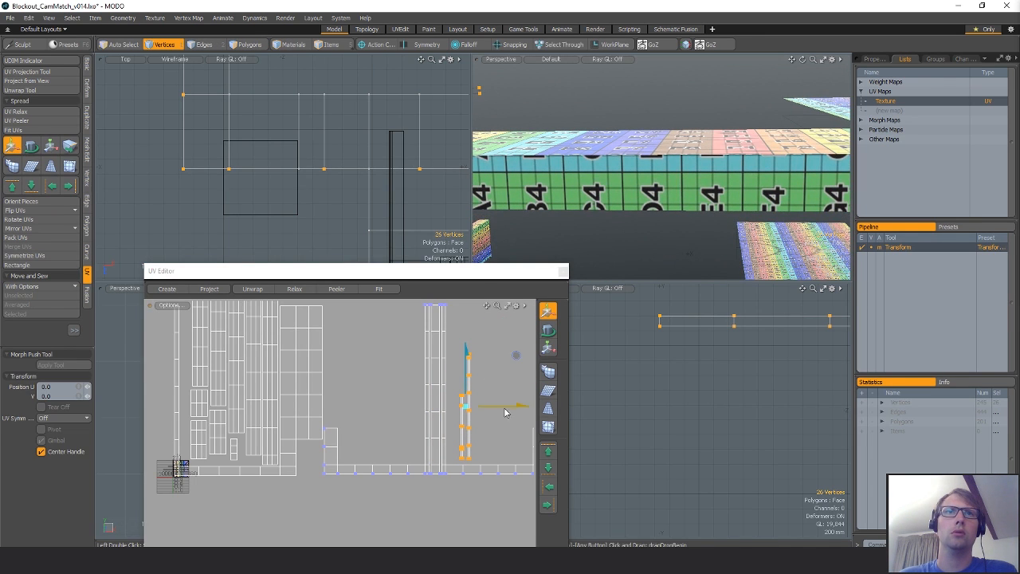
left_click_drag(506, 410, 503, 410)
left_click_drag(466, 352, 466, 352)
left_click_drag(678, 195, 712, 212, "alt")
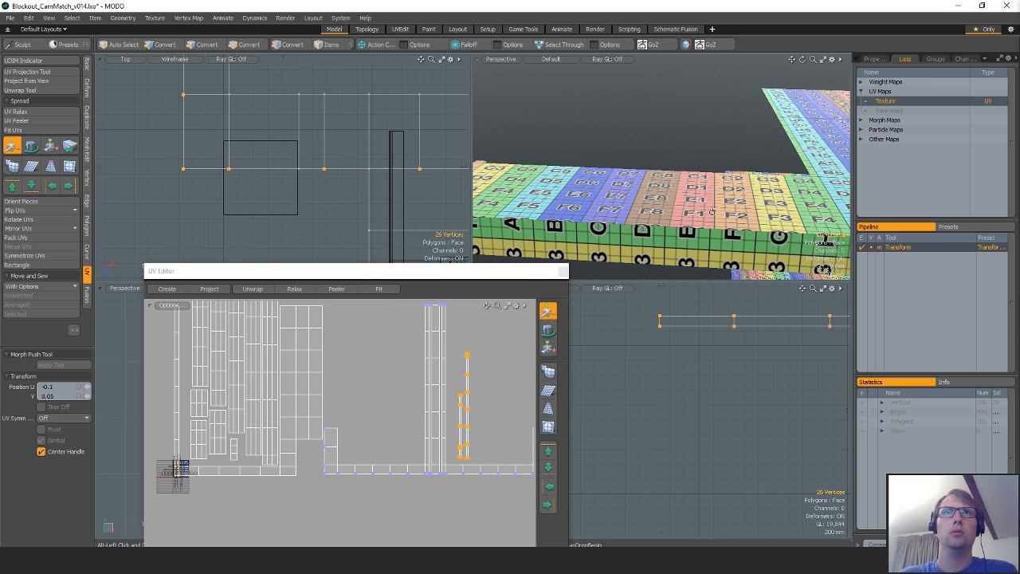
left_click_drag(712, 211, 663, 231, "alt")
scroll(635, 220, "down", 6)
scroll(383, 437, "down", 5)
key("space")
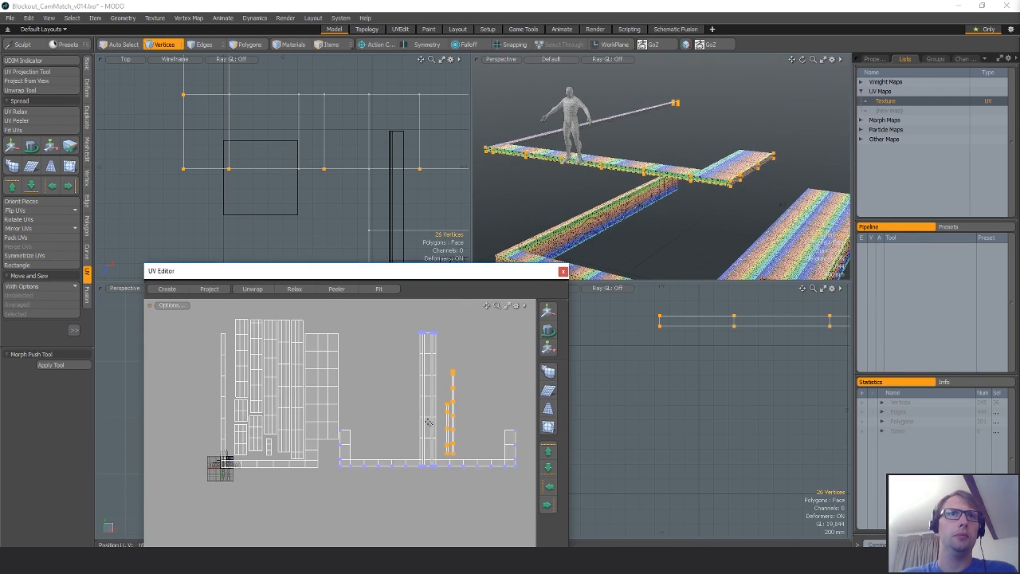
Slide the two narrow strips along U toward the packed base layout and close the UV Editor.
scroll(428, 422, "up", 2)
key("w")
left_click_drag(490, 388, 385, 398, "ctrl")
key("space")
left_click(478, 398)
scroll(478, 398, "down", 3)
left_click(563, 273)
Switch the lower perspective wireframe viewport to Front and frame the whole building blockout in the orthographic views.
left_click_drag(687, 166, 745, 194, "alt")
key("space")
key("space")
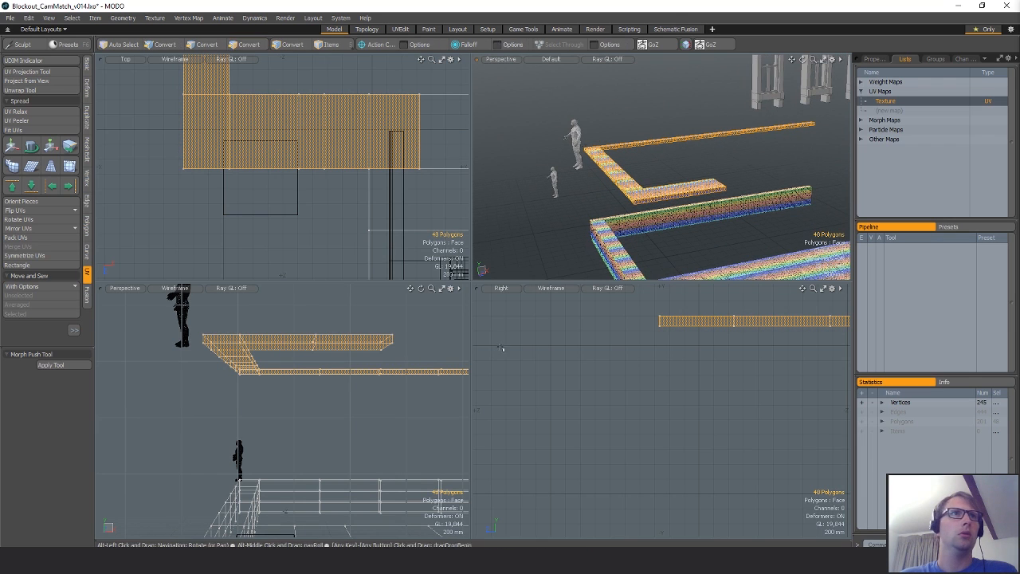
left_click(126, 288)
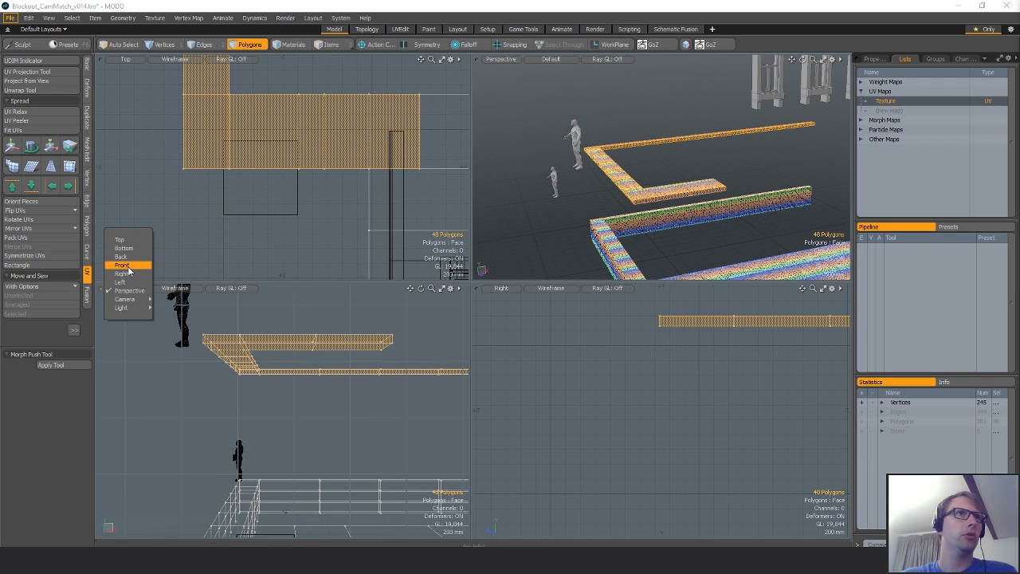
left_click(128, 268)
scroll(237, 439, "down", 6)
left_click_drag(237, 440, 172, 440, "alt+shift")
scroll(661, 444, "down", 3)
left_click_drag(660, 444, 649, 456, "alt+shift")
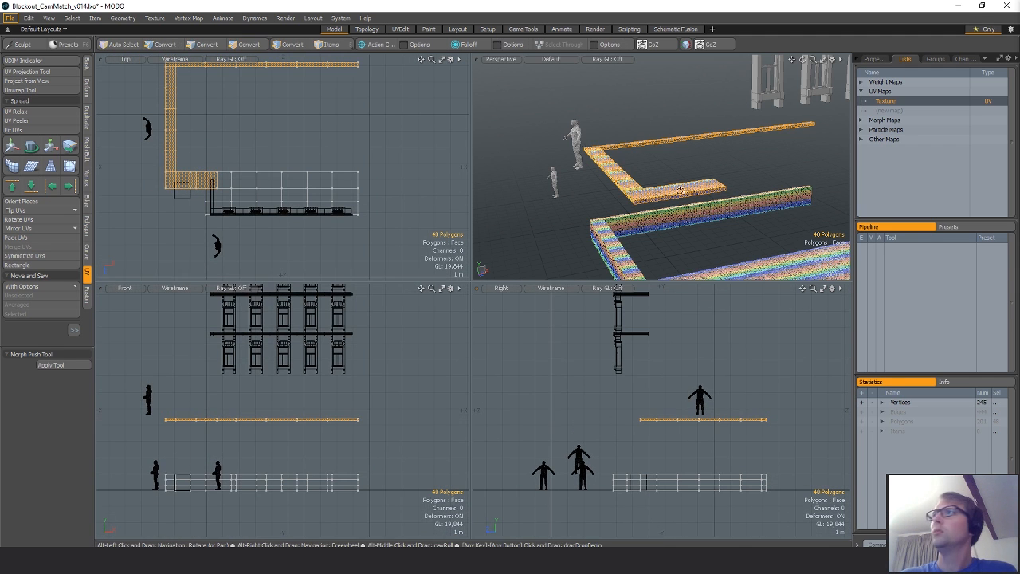
Clear the slab's polygon selection.
left_click_drag(680, 190, 704, 193, "alt")
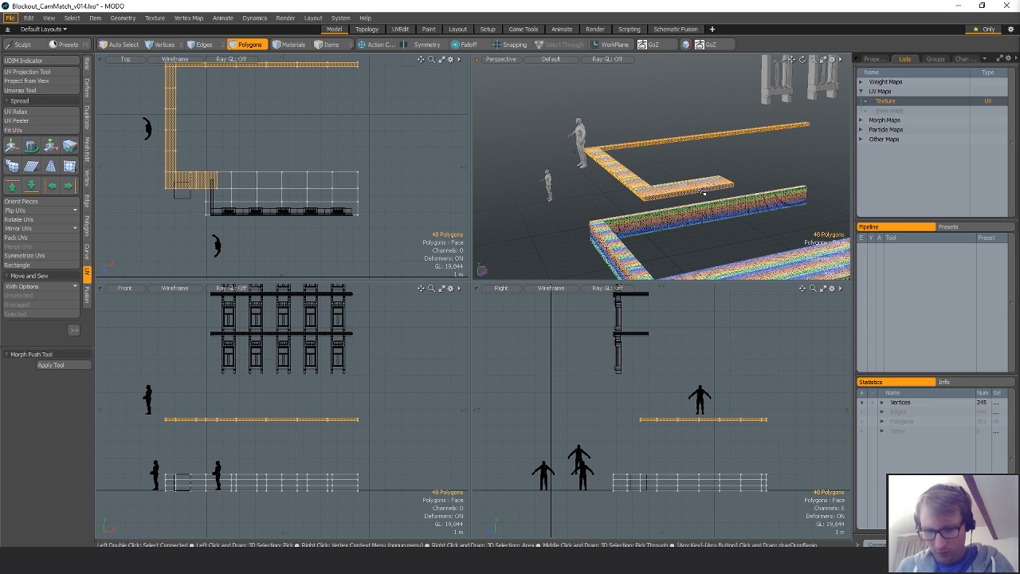
left_click_drag(698, 239, 821, 176, "alt")
left_click(835, 169)
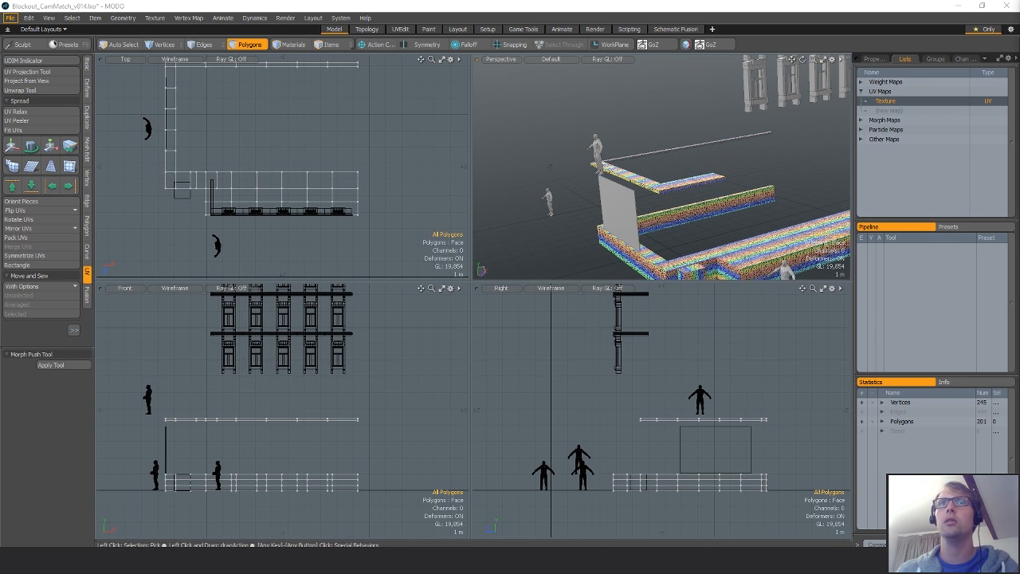
Move the large standalone wall panel into the mesh item that holds the two small loose panels.
double_click(622, 212)
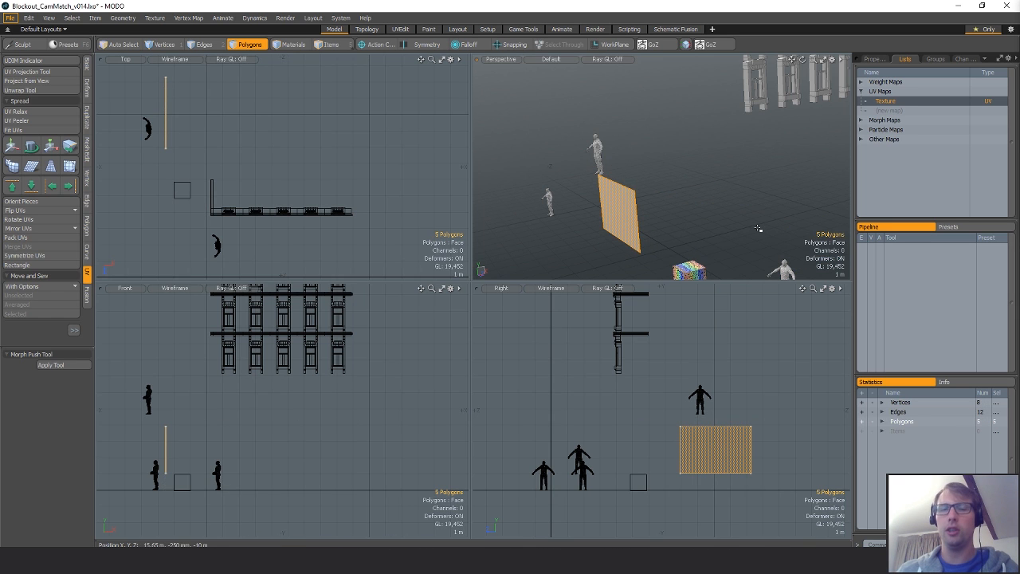
key("ctrl+x")
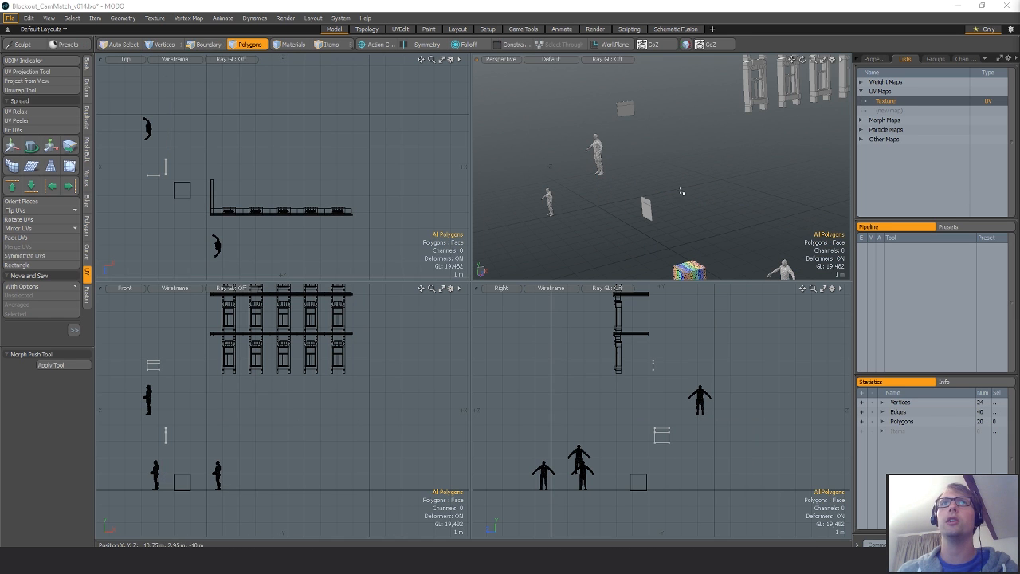
key("ctrl+v")
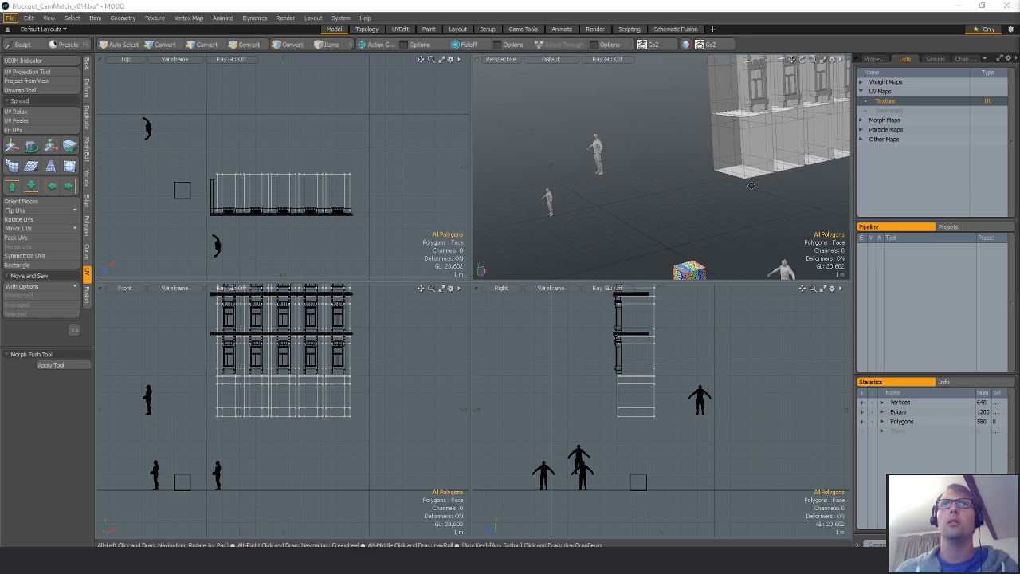
Move all the front facade's window pane polygons into the mesh item that holds the side facade's window panes.
left_click_drag(678, 208, 719, 195, "alt")
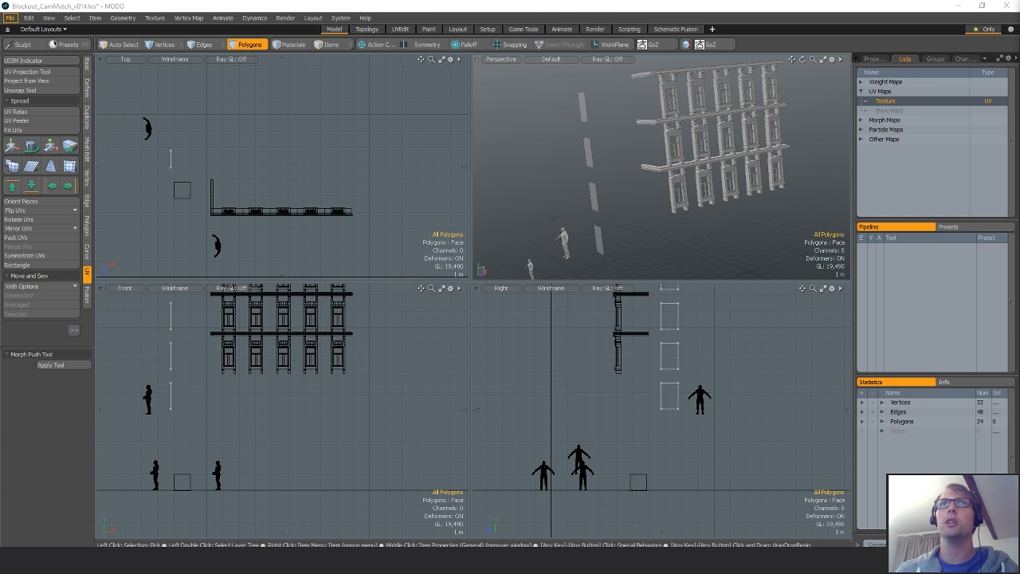
left_click_drag(705, 233, 727, 252, "alt")
key("4")
left_click(690, 245)
key("alt+3")
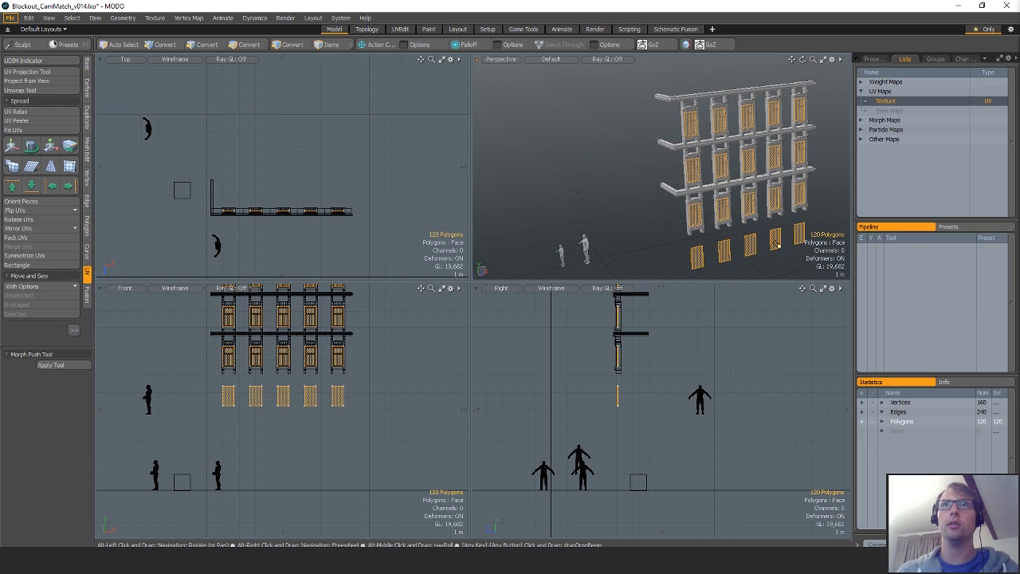
key("Delete")
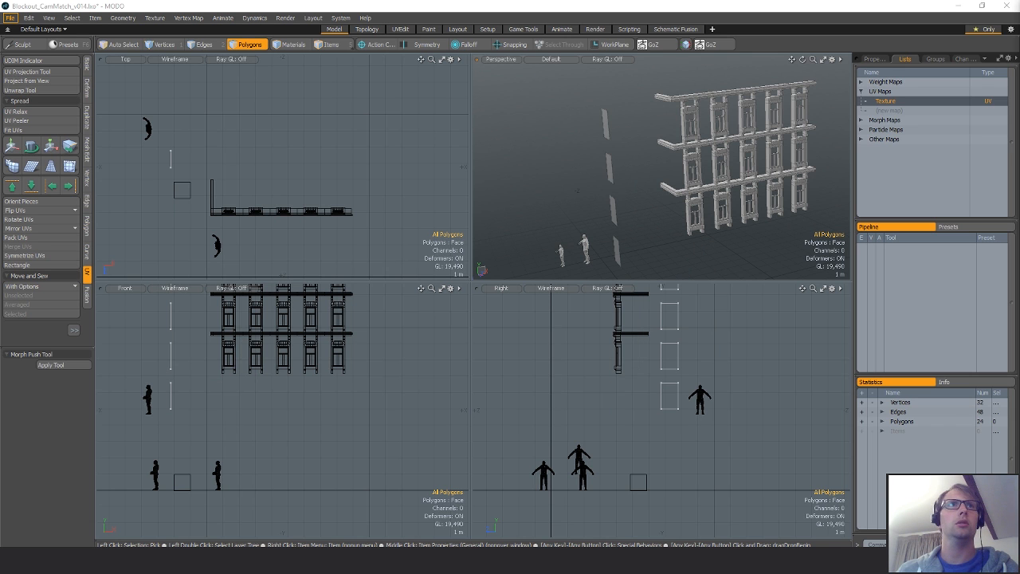
key("ctrl+v")
left_click_drag(661, 205, 664, 183, "alt")
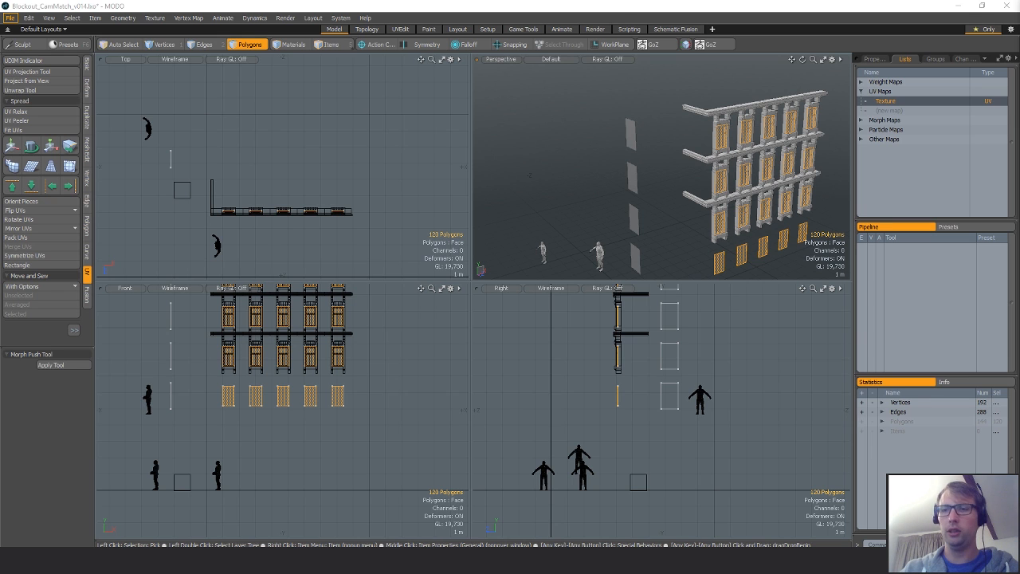
Move the tall loose panels beside and in front of the facade into the mesh item with the large wall panel.
key("u")
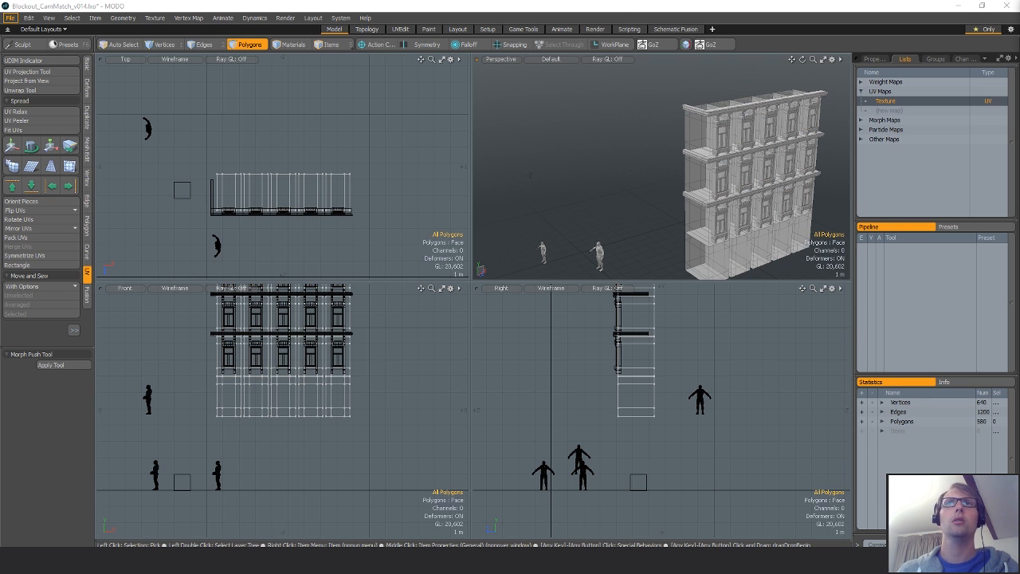
key("Delete")
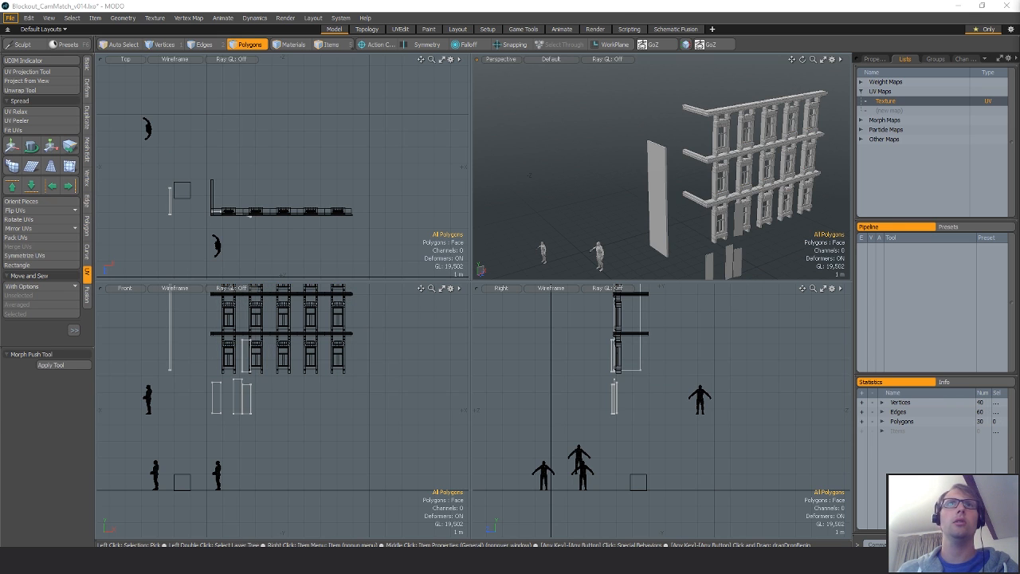
left_click_drag(664, 199, 653, 151, "alt+shift")
left_click_drag(380, 396, 404, 440, "alt+shift")
mouse_move(404, 397)
right_mouse_down()
mouse_move(303, 300)
mouse_move(360, 379)
right_mouse_up()
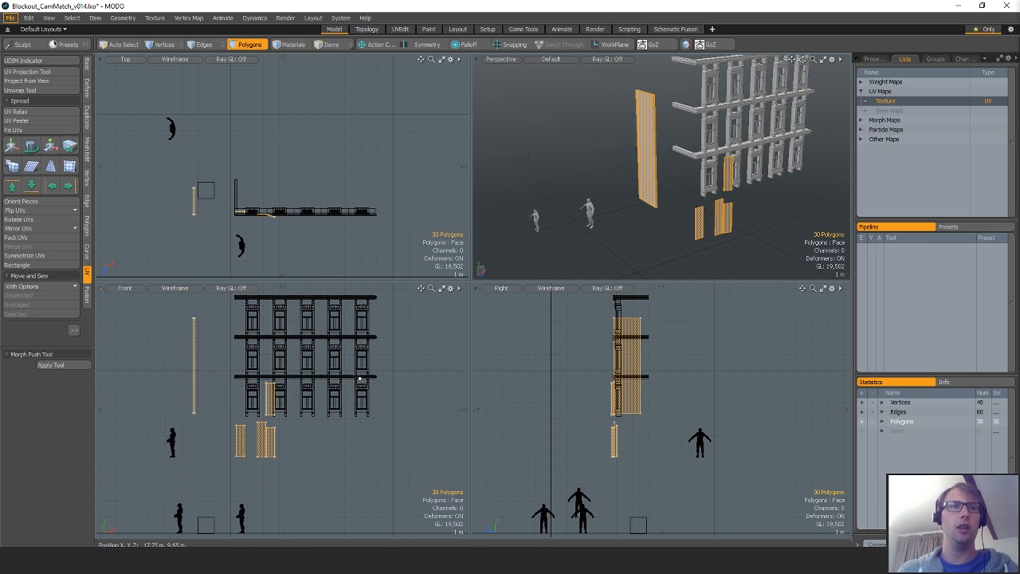
key("Delete")
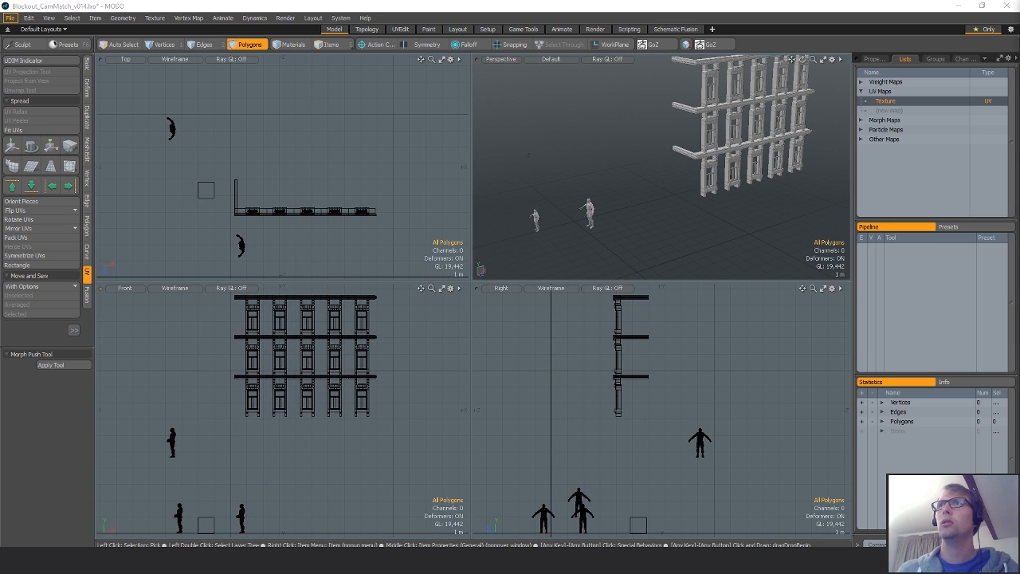
key("ctrl+z")
key("ctrl+z")
key("ctrl+z")
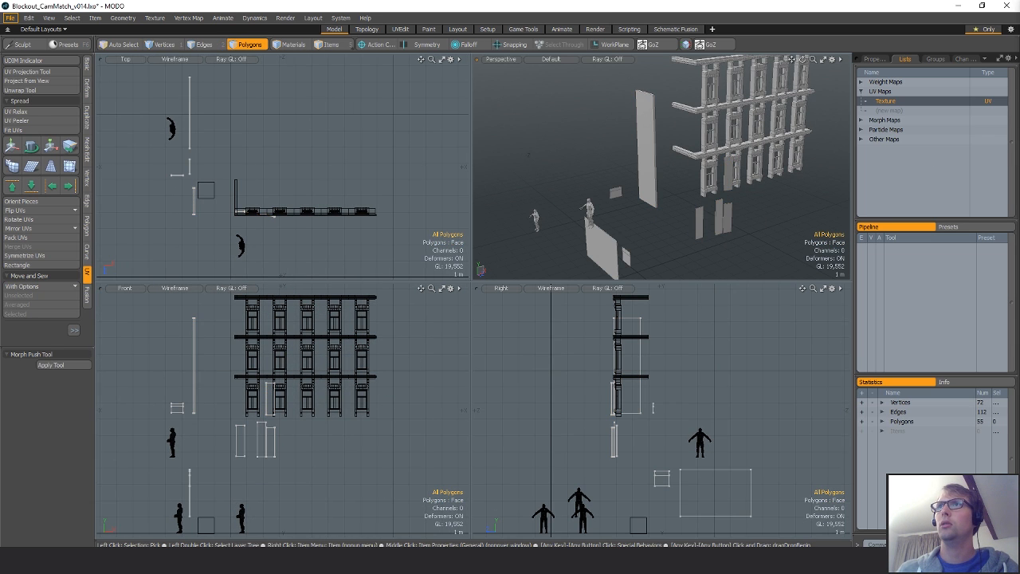
Examine the selected cylindrical prop with the curved top and its placement beside the scale figures.
key("ctrl+z")
key("ctrl+z")
key("ctrl+z")
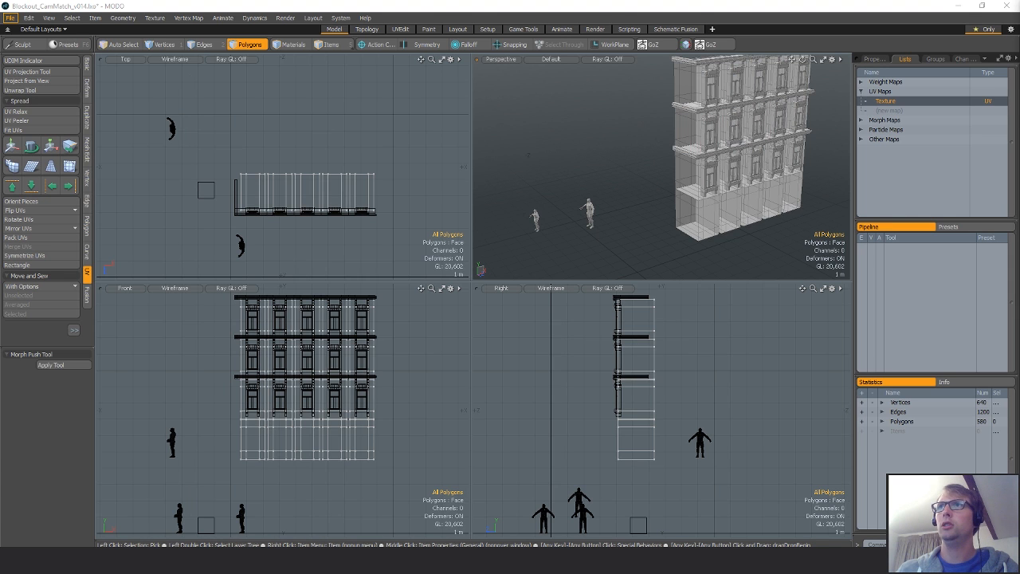
key("ctrl+z")
key("ctrl+z")
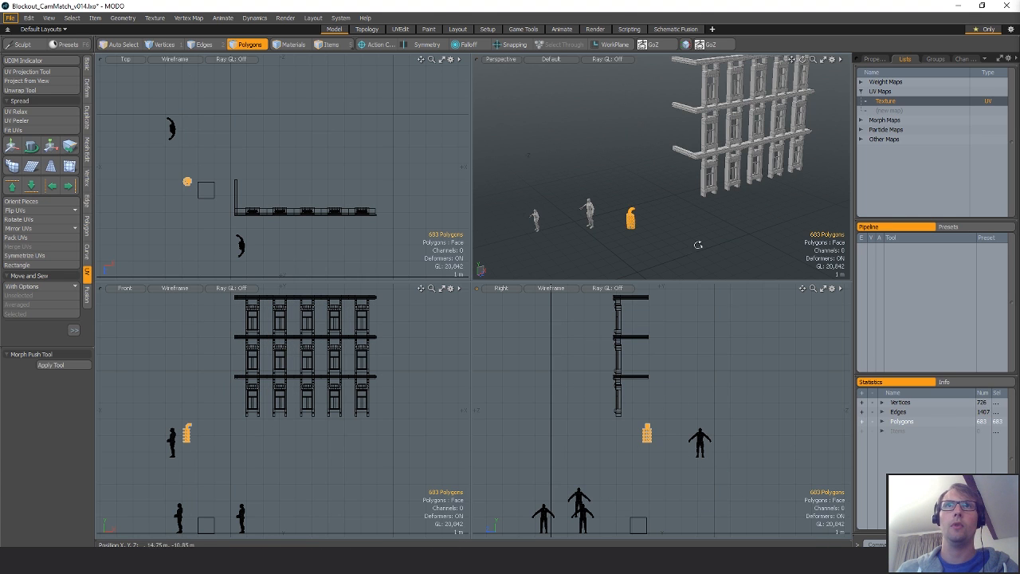
left_click_drag(698, 245, 784, 230, "alt+shift")
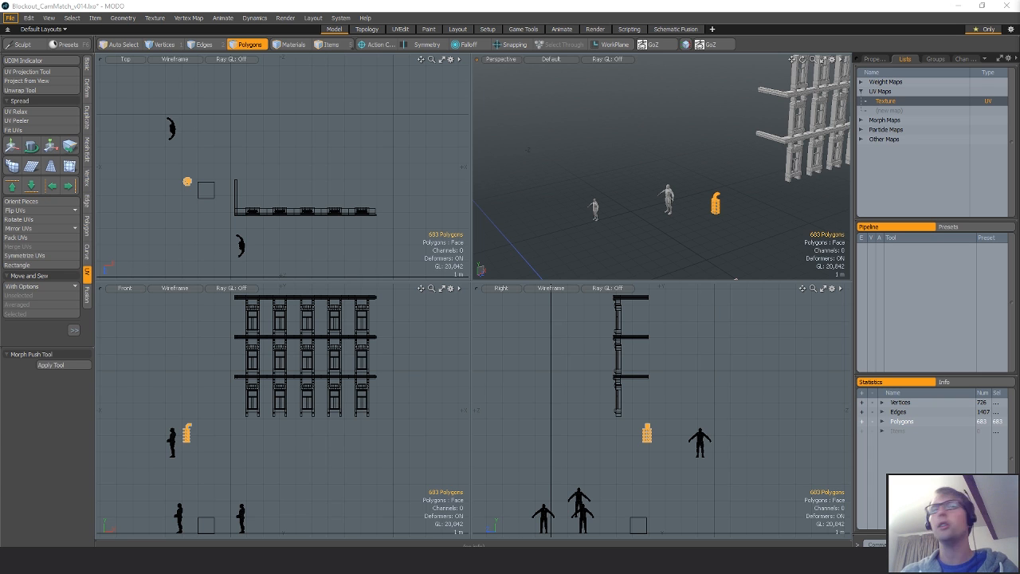
left_click_drag(626, 239, 684, 193, "alt")
left_click_drag(680, 234, 686, 212, "alt+shift")
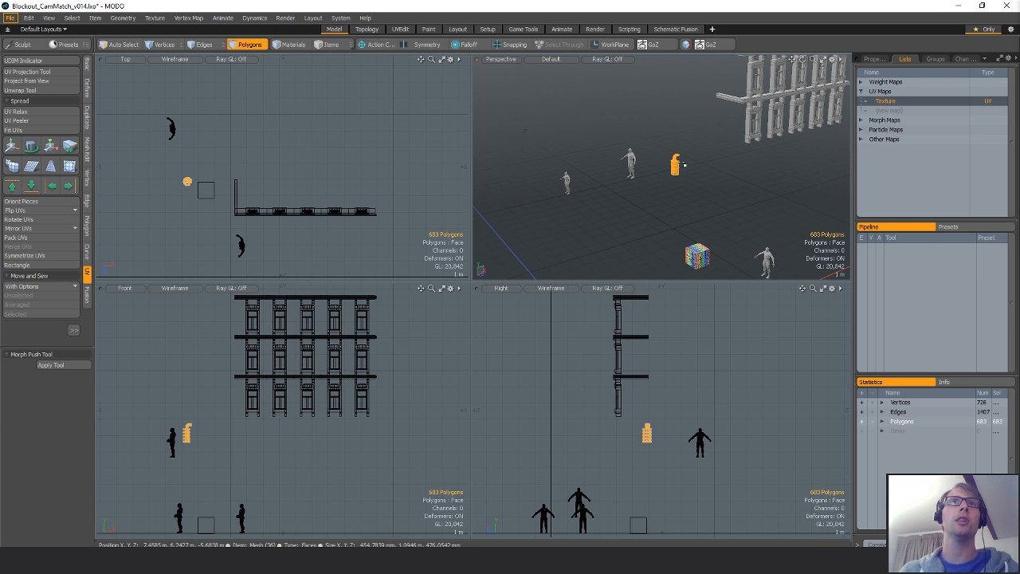
mouse_move(681, 163)
left_mouse_down("alt+shift")
mouse_move(688, 153)
mouse_move(695, 164)
left_mouse_up("alt+shift")
scroll(689, 153, "up", 5)
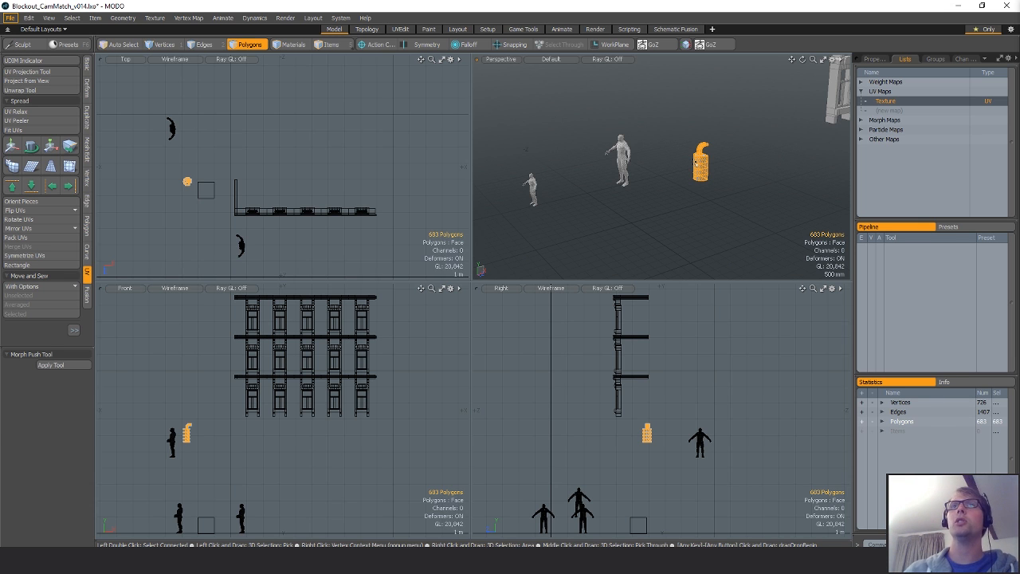
left_click_drag(720, 173, 727, 232, "ctrl+alt")
left_click_drag(727, 231, 724, 206, "alt+shift")
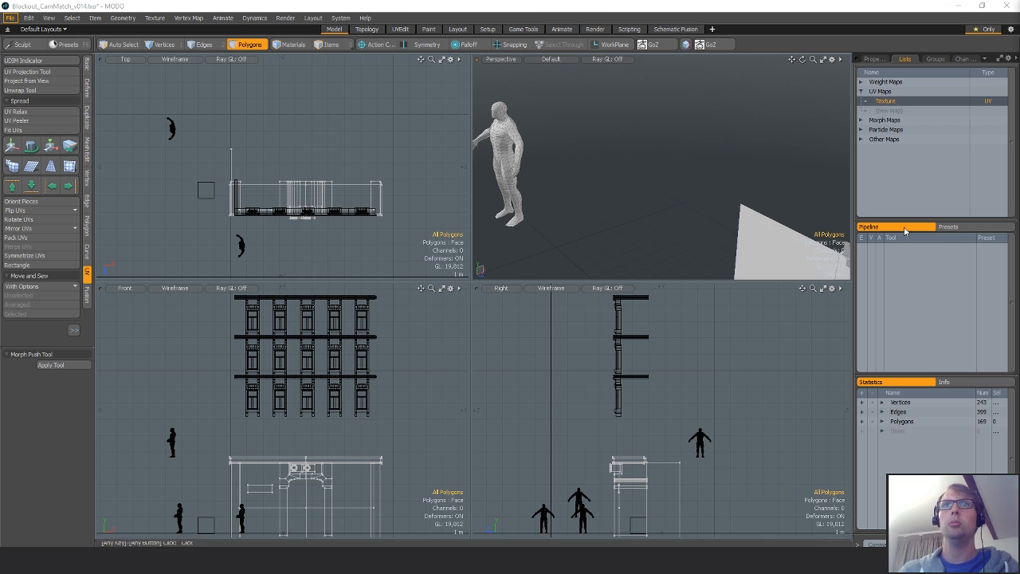
Move the lowest floor's window frames and ledge into the mesh item that holds the three floors above.
left_click_drag(678, 143, 652, 163, "ctrl+alt")
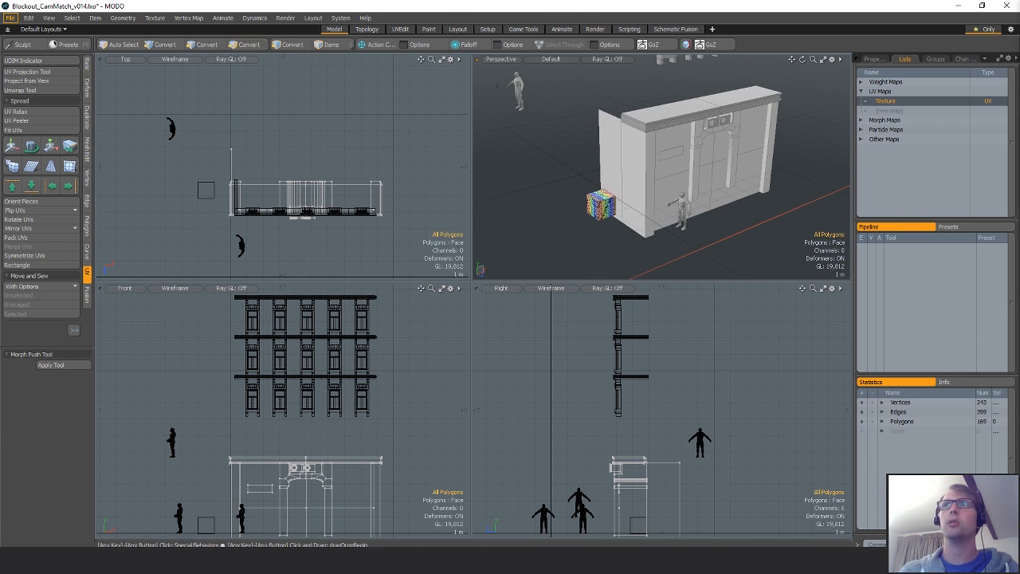
left_click_drag(721, 191, 663, 259, "alt")
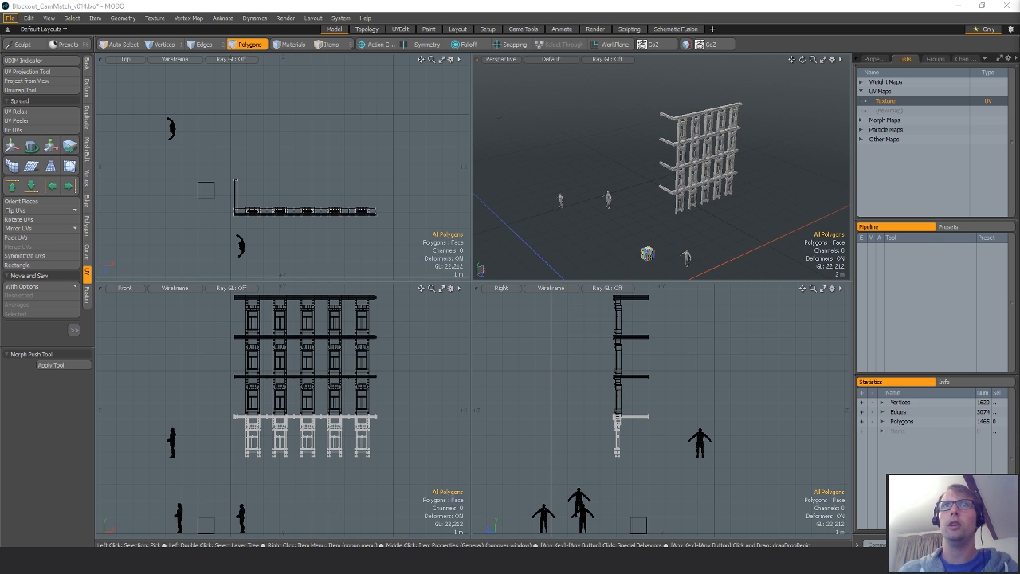
right_click_drag(232, 315, 558, 478)
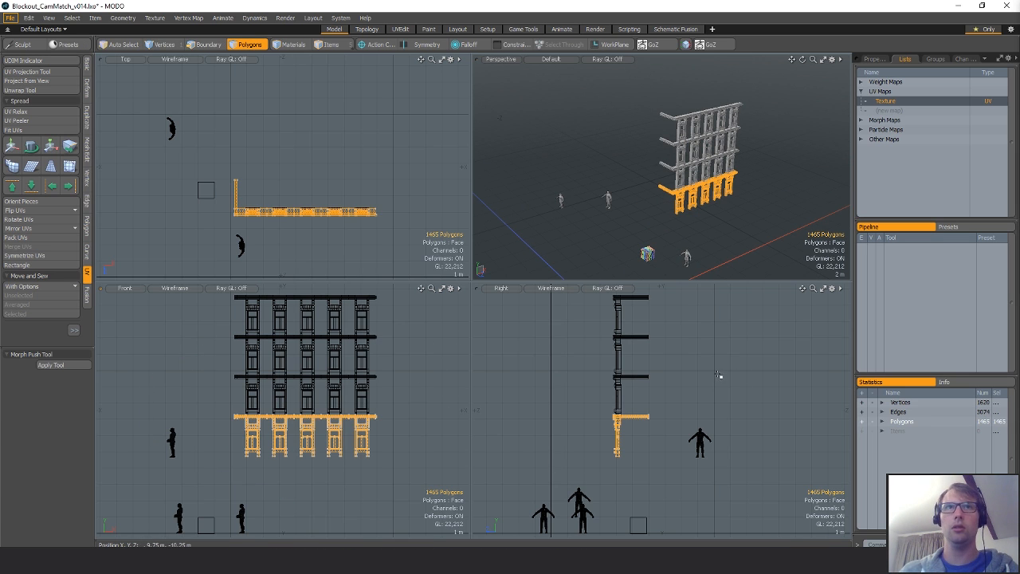
key("ctrl+x")
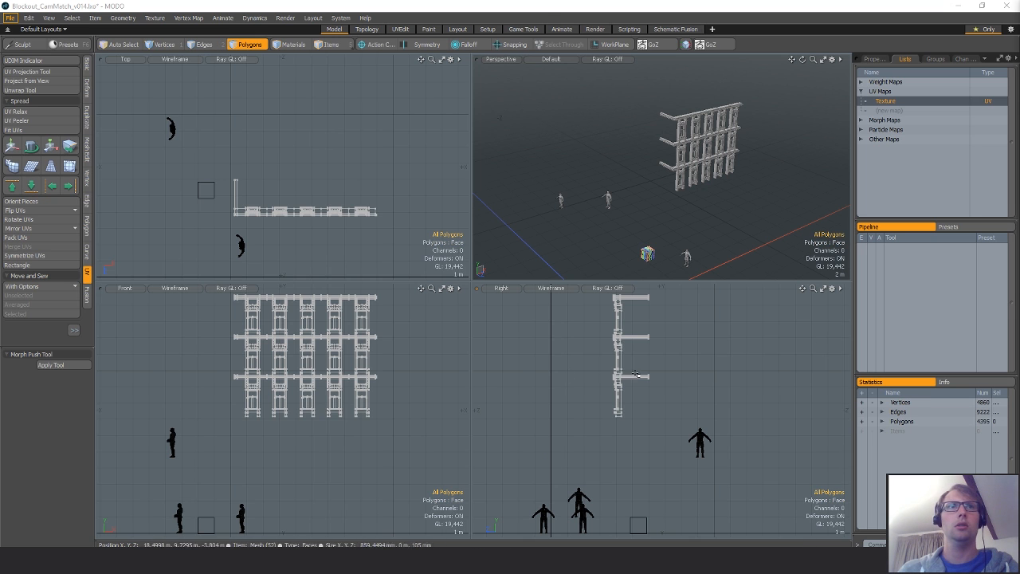
key("ctrl+v")
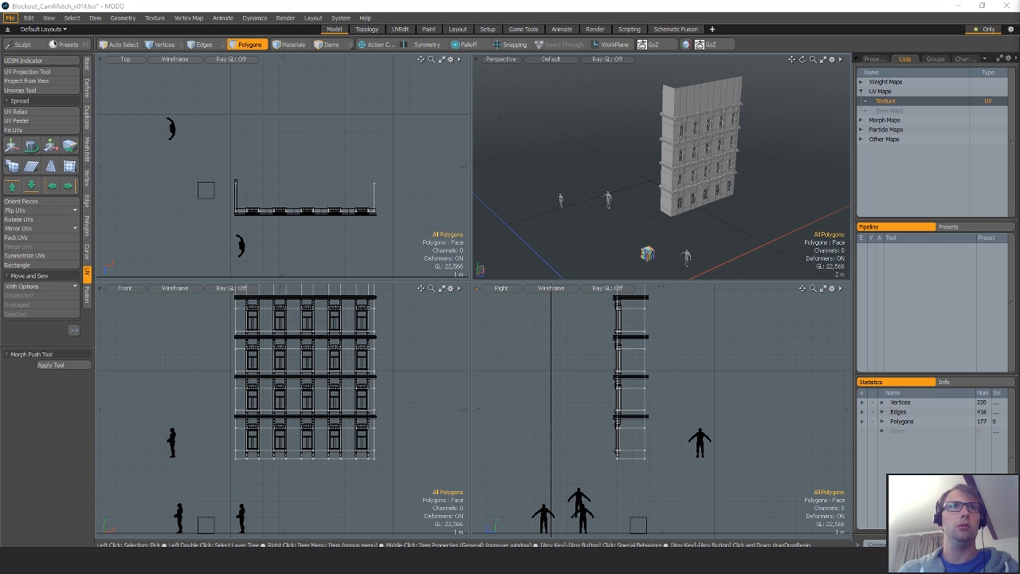
Move the connected upper facade wall with its window openings into the ground-floor entrance mesh item.
left_click_drag(747, 168, 644, 83, "alt")
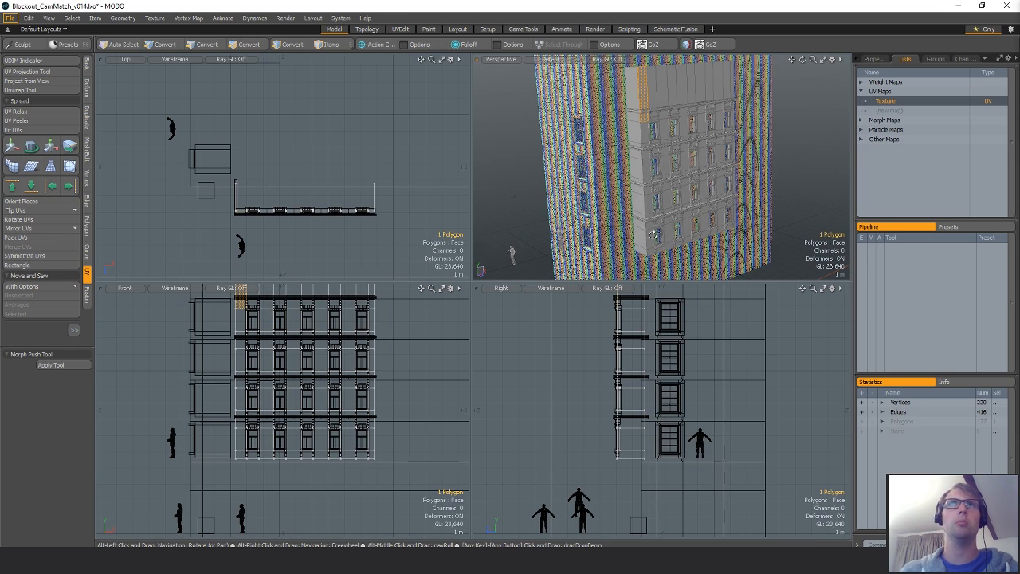
mouse_move(655, 215)
left_mouse_down("alt")
mouse_move(745, 272)
mouse_move(703, 225)
mouse_move(676, 209)
mouse_move(672, 227)
mouse_move(652, 197)
left_mouse_up("alt")
left_click_drag(235, 181, 260, 180, "ctrl+alt")
left_click(259, 180)
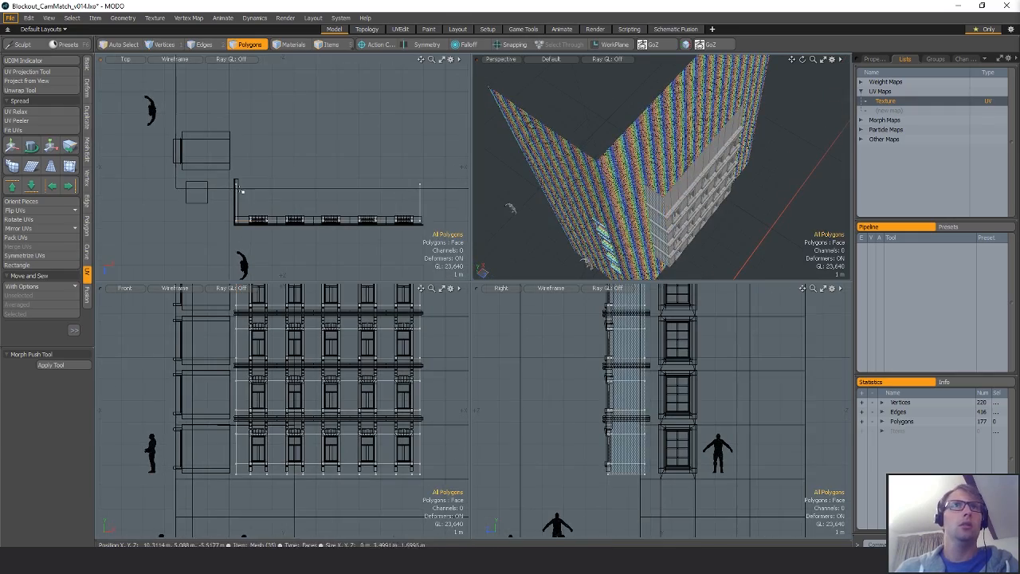
double_click(693, 199)
left_click_drag(693, 199, 660, 162, "alt")
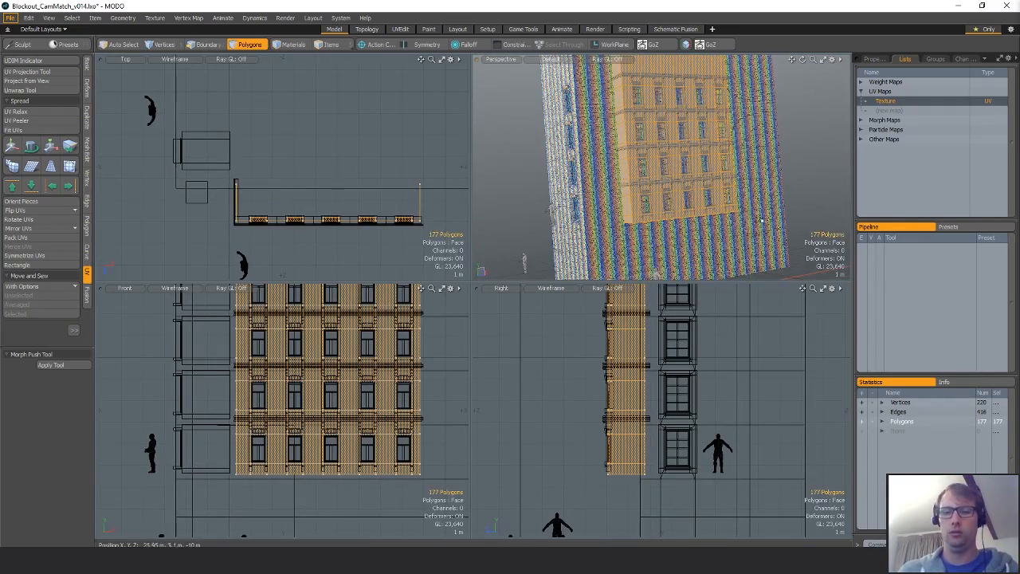
key("ctrl+x")
key("ctrl+v")
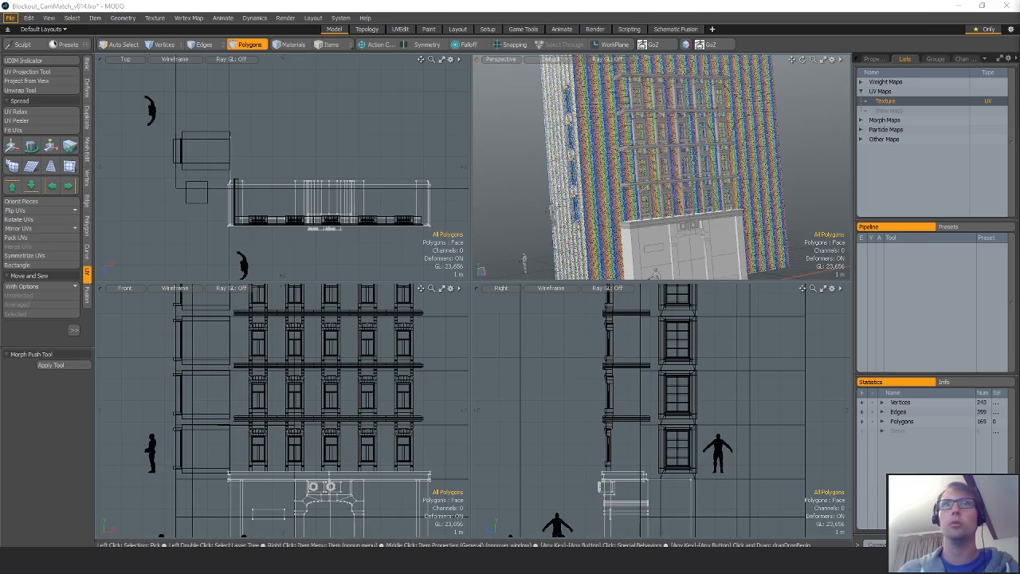
key("ctrl+v")
Raise the facade's topmost row of vertices to the height of the tall checker-textured building block using geometry snapping.
left_click_drag(762, 212, 693, 227, "alt")
left_click_drag(693, 227, 638, 227, "ctrl+alt")
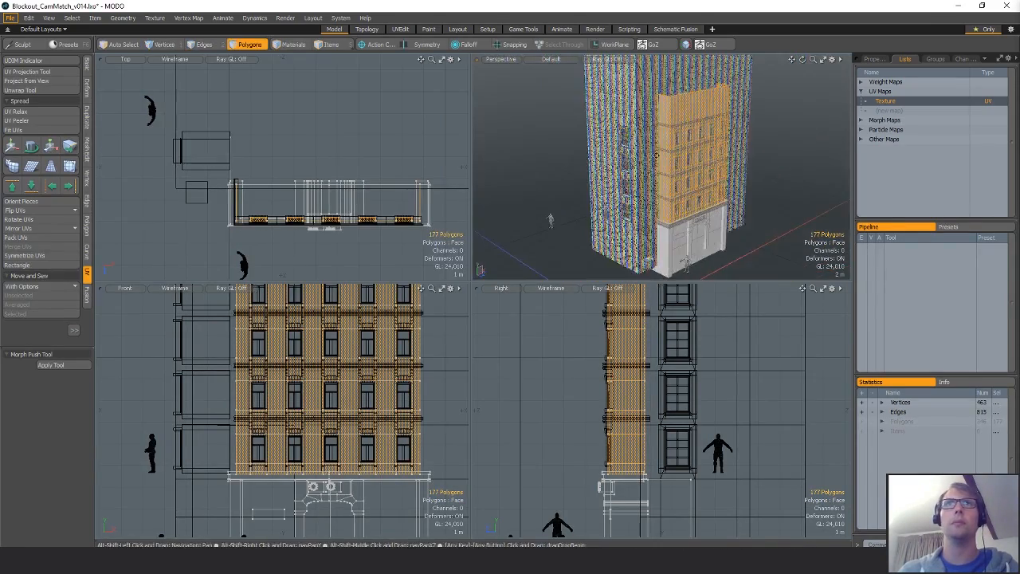
left_click_drag(702, 379, 585, 379, "ctrl+alt")
key("1")
right_click_drag(660, 372, 640, 338)
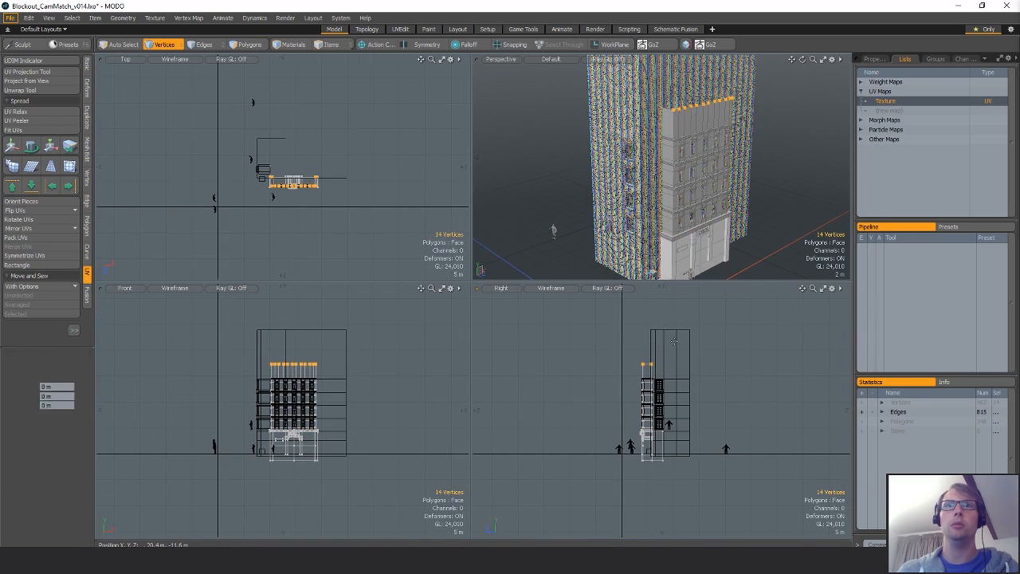
key("w")
key("x")
key("q")
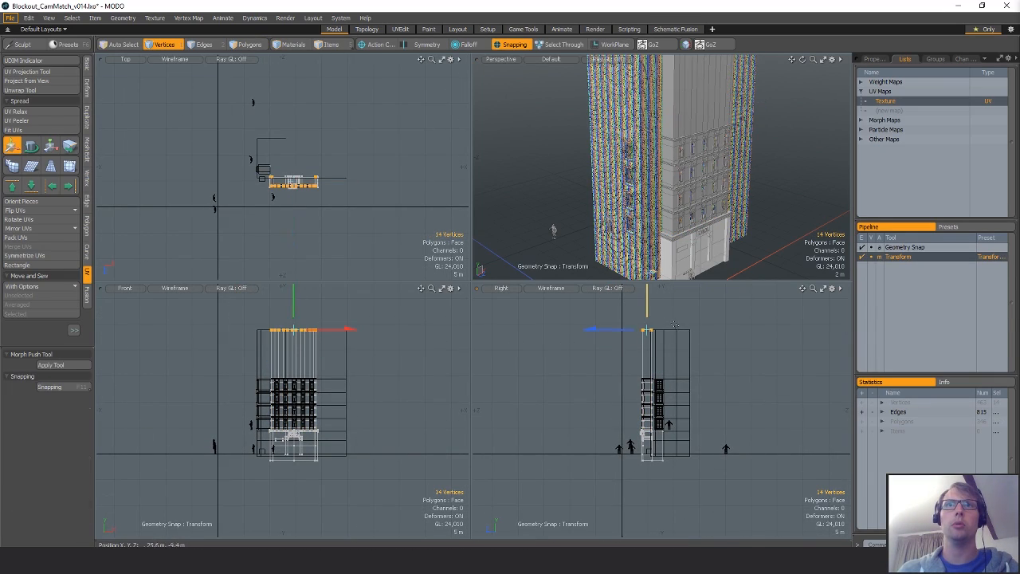
key("Escape")
Check the merged facade's separate pieces by selecting the connected upper wall and ground-floor polygons around the cornice and entrance.
left_click_drag(638, 227, 726, 211, "ctrl+alt")
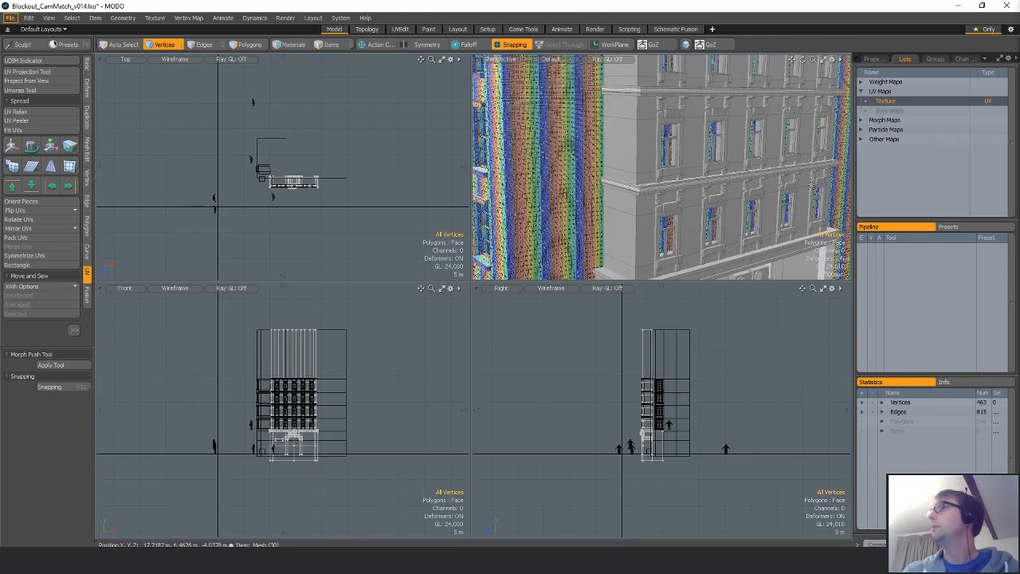
left_click_drag(732, 213, 695, 172, "alt+shift")
key("3")
double_click(658, 203)
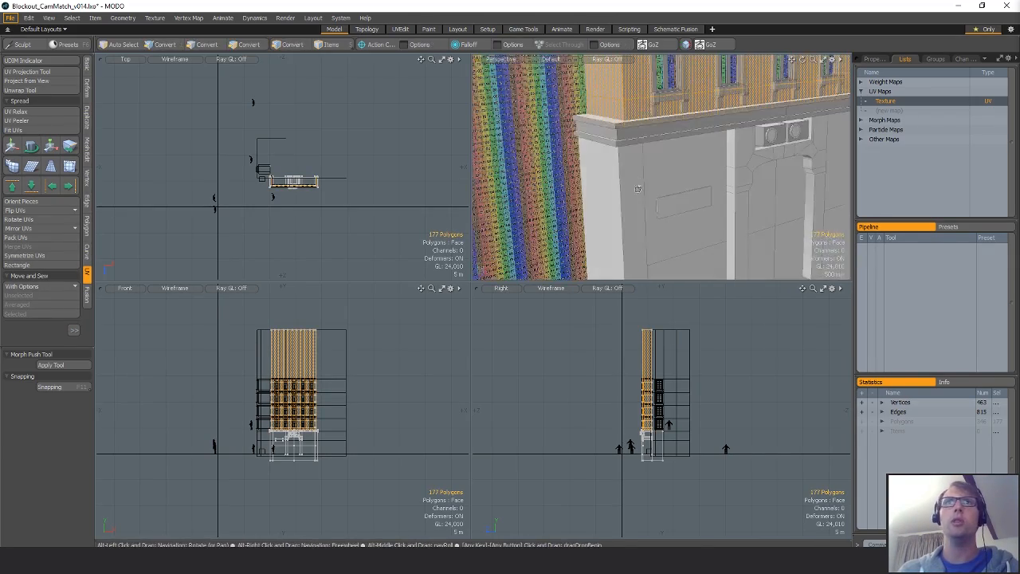
double_click(635, 189)
left_click_drag(724, 217, 766, 183, "alt+shift")
double_click(683, 184, "shift")
scroll(697, 189, "down", 3)
Loop Slice the ground-floor wall polygons on both sides of the entrance, using a count of 2 for each side.
left_click(750, 237)
left_click(726, 179, "shift")
key("alt+c")
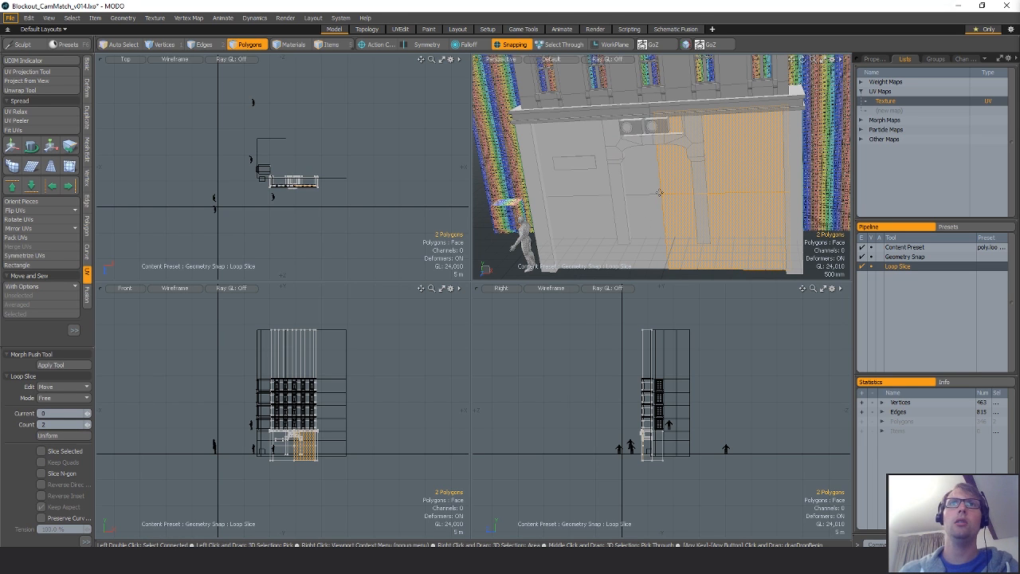
key("space")
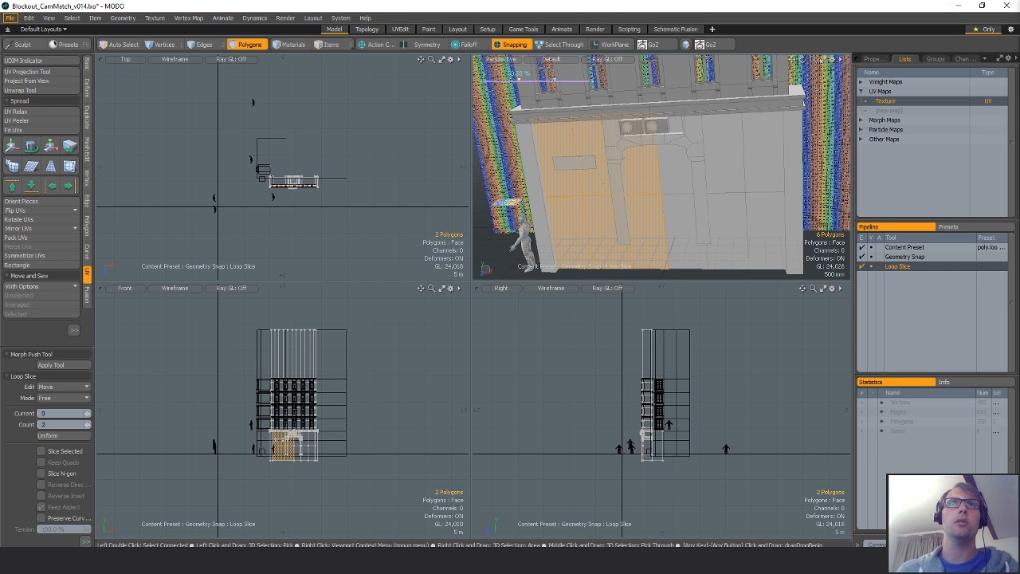
left_click_drag(586, 204, 637, 191, "alt")
left_click_drag(699, 170, 676, 169)
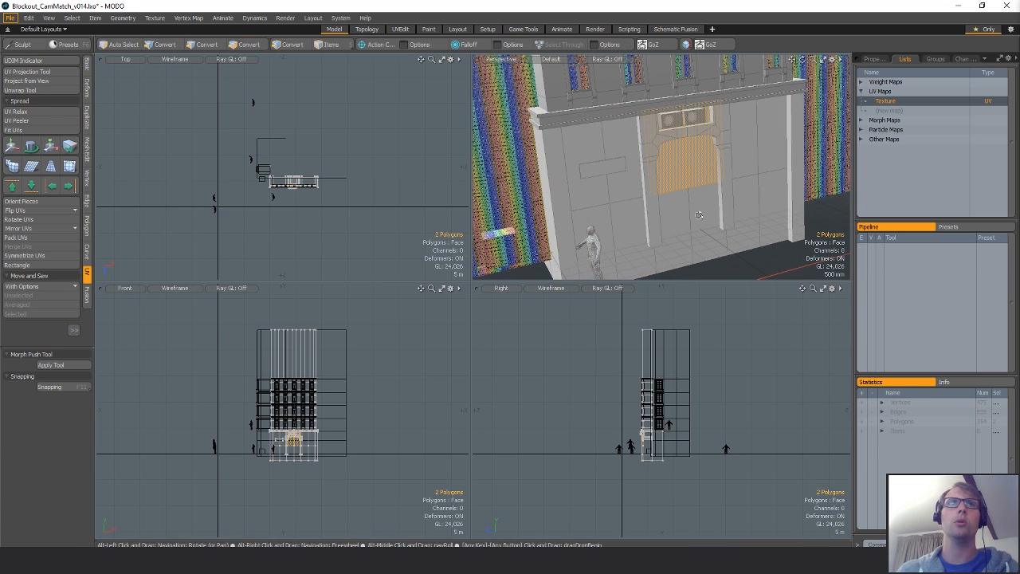
Loop Slice the arched upper door polygons of the ground-floor entrance and the polygons directly below them.
key("alt+c")
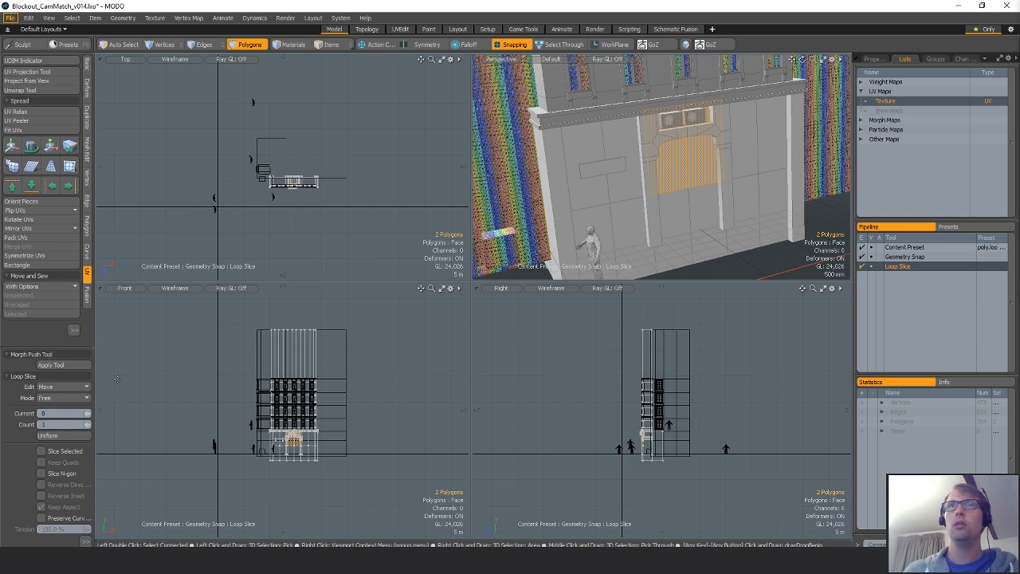
left_click(686, 169)
key("space")
left_click_drag(701, 209, 674, 213)
key("alt+c")
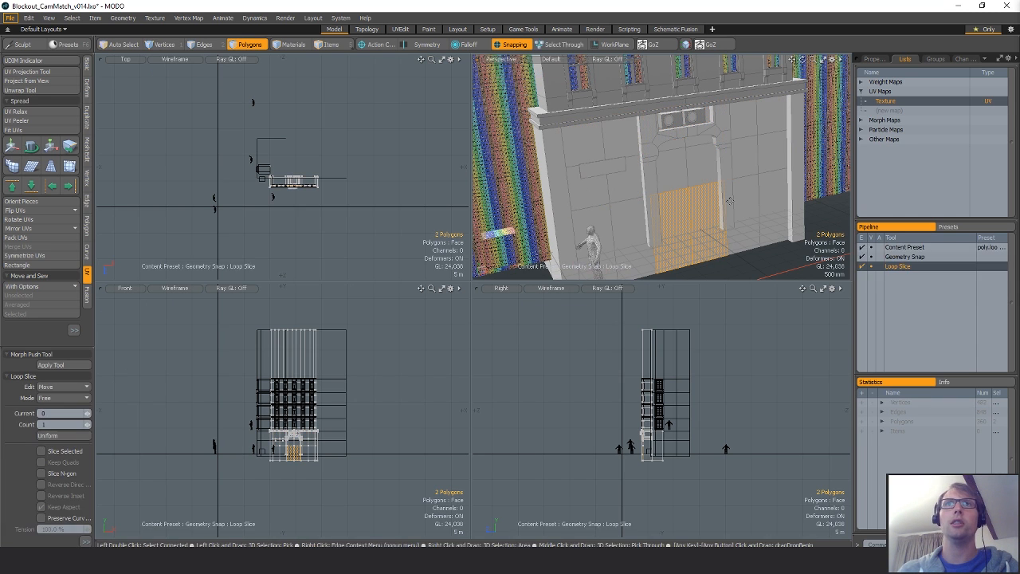
left_click(679, 211)
key("space")
Loop Slice the connected polygons of the ground-floor corner pillar and side wall nearest the standing figure, using a count of 3.
left_click_drag(715, 173, 662, 208, "alt")
double_click(569, 189)
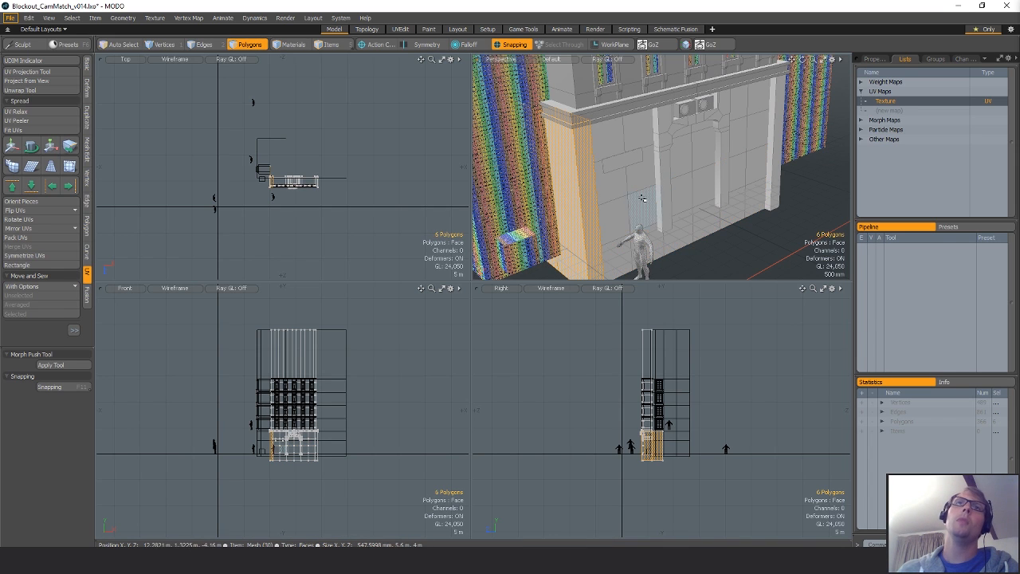
key("alt+c")
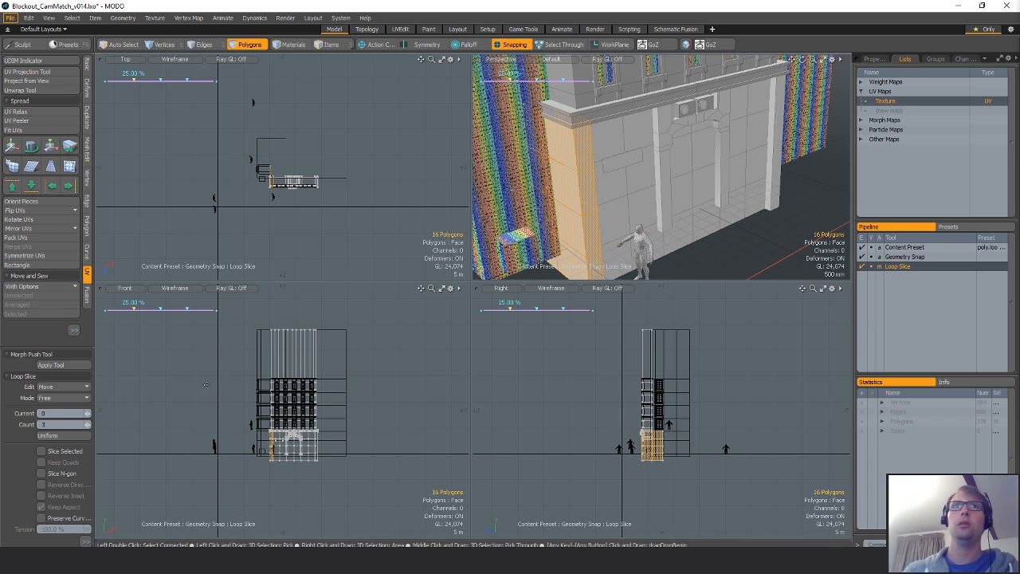
left_click_drag(714, 78, 614, 116, "alt")
key("space")
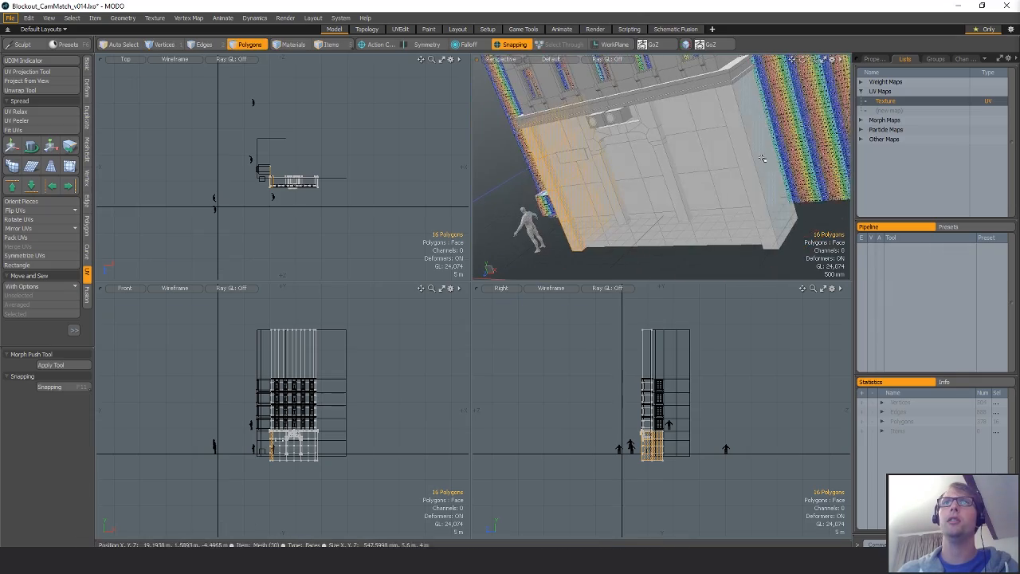
Loop Slice the connected polygons of the ground-floor pillar and side wall at the facade's opposite end.
double_click(757, 152)
key("alt+c")
left_click_drag(625, 162, 701, 155, "alt")
left_click_drag(582, 143, 666, 209, "alt")
key("space")
Loop Slice the ground-floor return wall polygons behind the facade, beside the checker-textured building block.
key("alt+c")
left_click_drag(752, 141, 668, 165, "alt")
key("space")
scroll(264, 177, "up", 6)
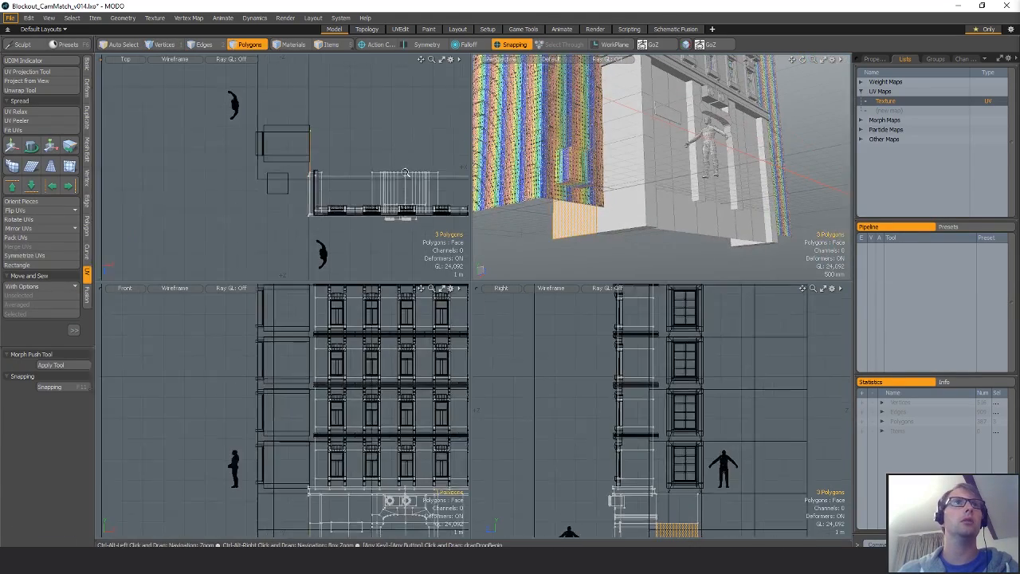
Delete the selected leftover polygons extending backwards from the ground floor's left side wall.
left_click_drag(300, 177, 281, 177, "alt")
scroll(280, 176, "up", 4)
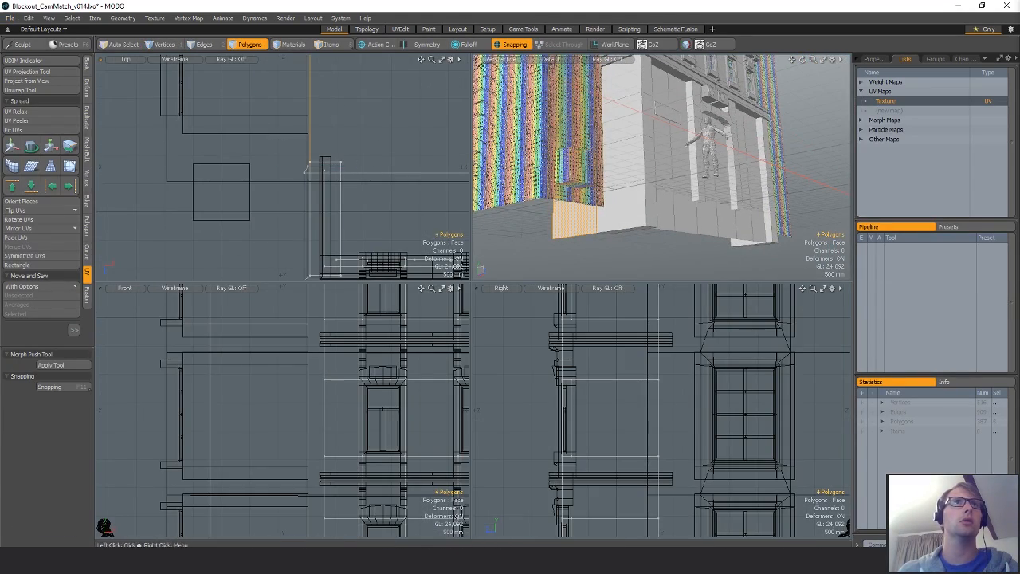
key("Delete")
scroll(351, 170, "down", 4)
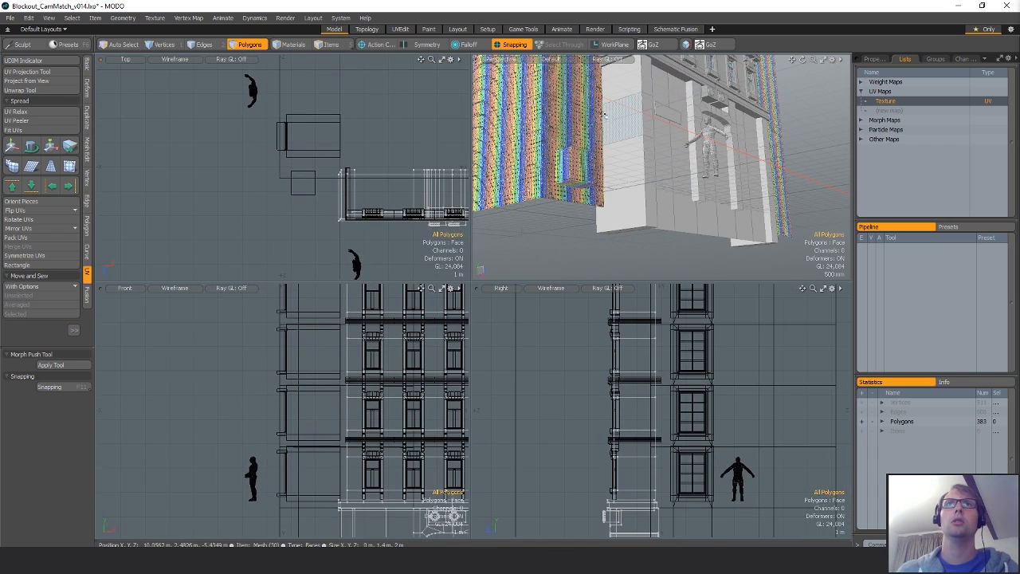
left_click_drag(607, 120, 608, 167)
key("alt+c")
left_click_drag(615, 232, 658, 161, "alt")
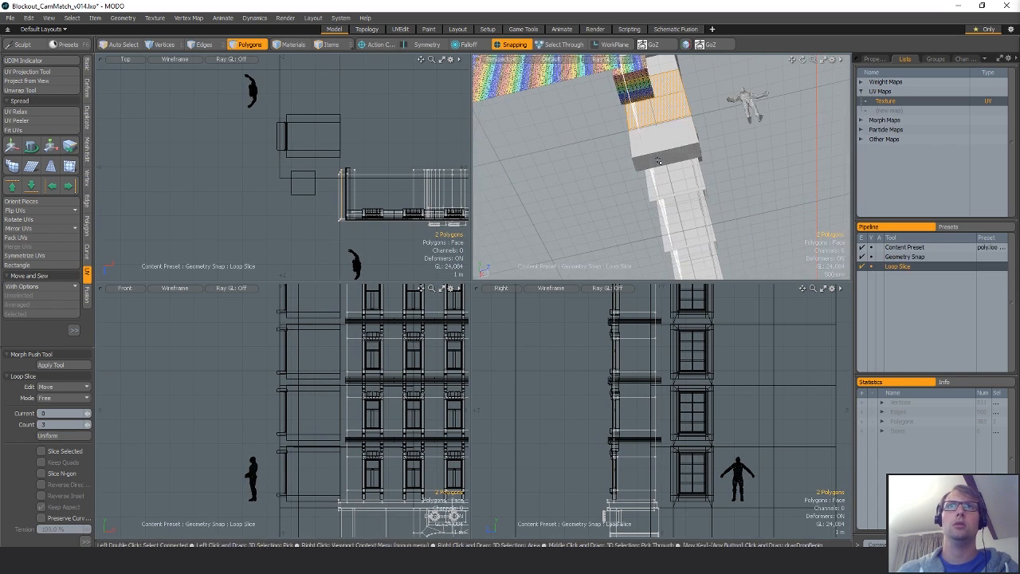
key("space")
Delete the underside polygons of the ground-floor block's end piers.
left_click(659, 161)
left_click_drag(375, 510, 180, 299, "alt")
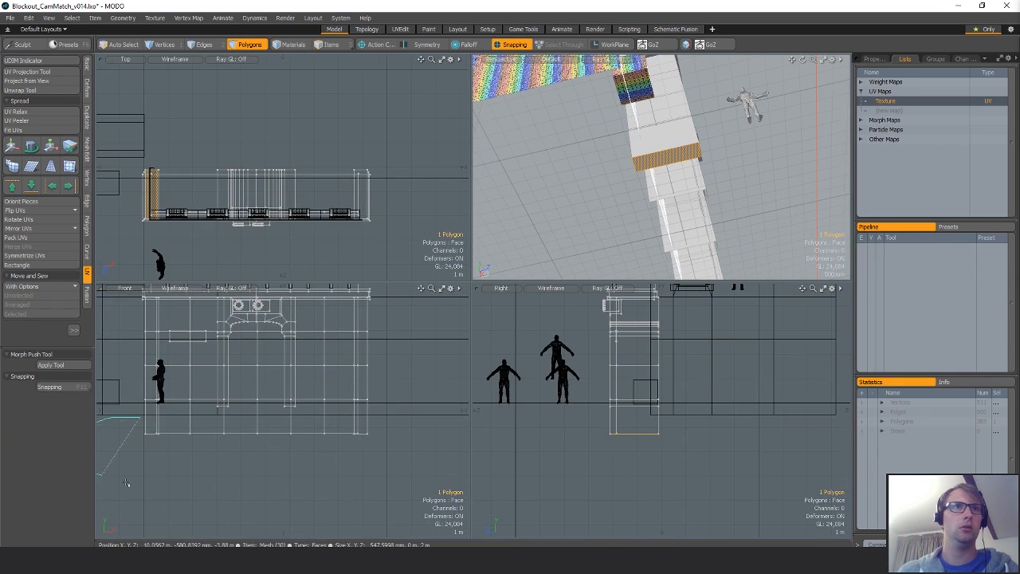
key("Delete")
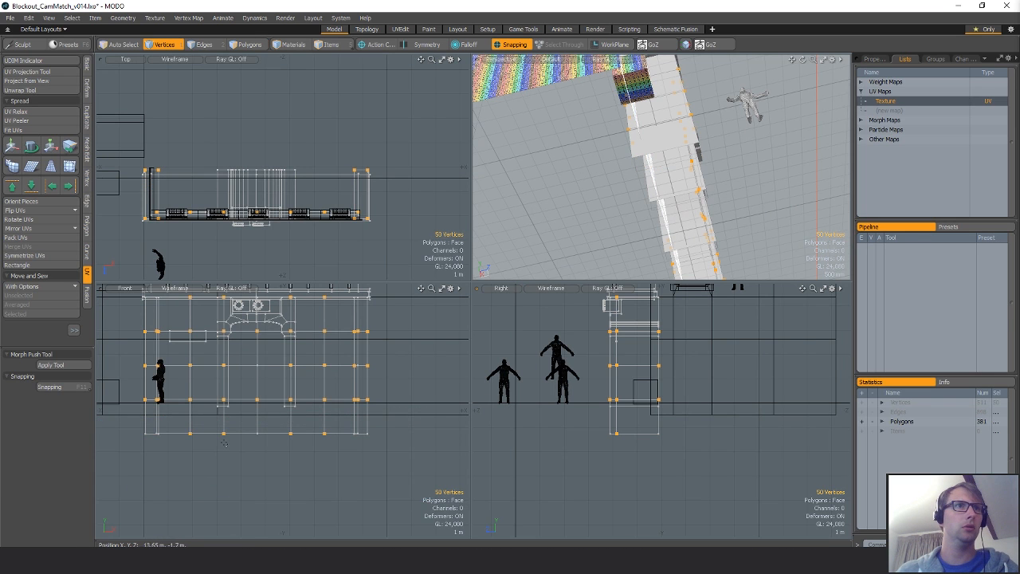
Select the bottom row of ground-floor vertices and flatten it by scaling to 0% in Y.
right_click_drag(554, 425, 550, 416)
key("r")
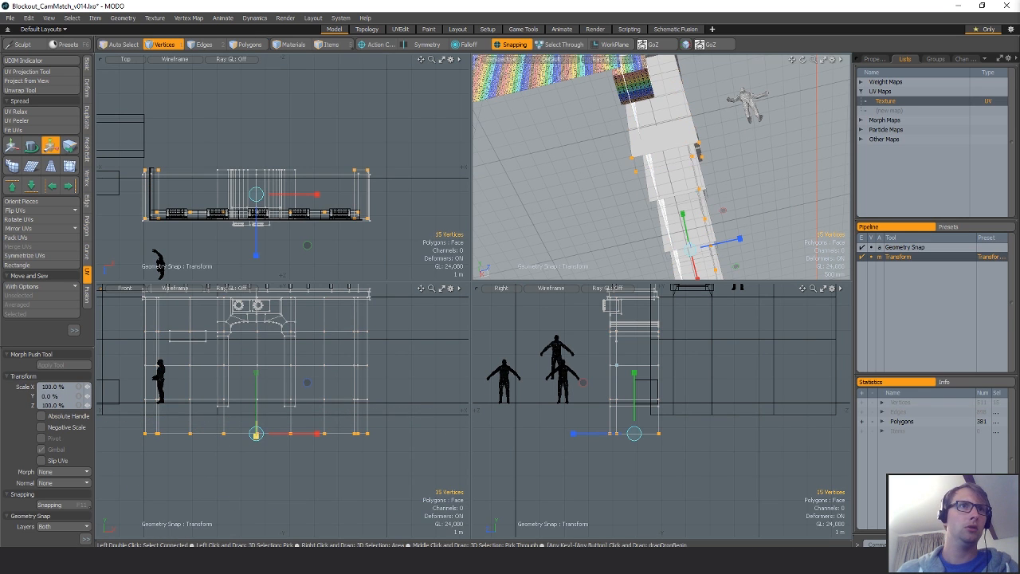
key("space")
left_click_drag(256, 436, 347, 429)
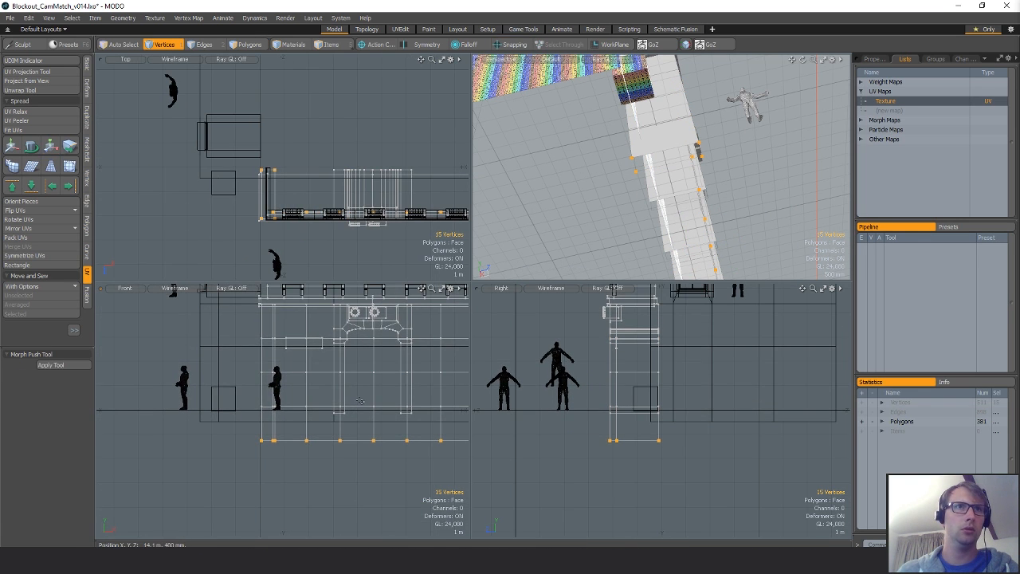
Move the bottom row of vertices up vertically with snapping to meet the base line of the neighbouring blockout.
key("w")
key("x")
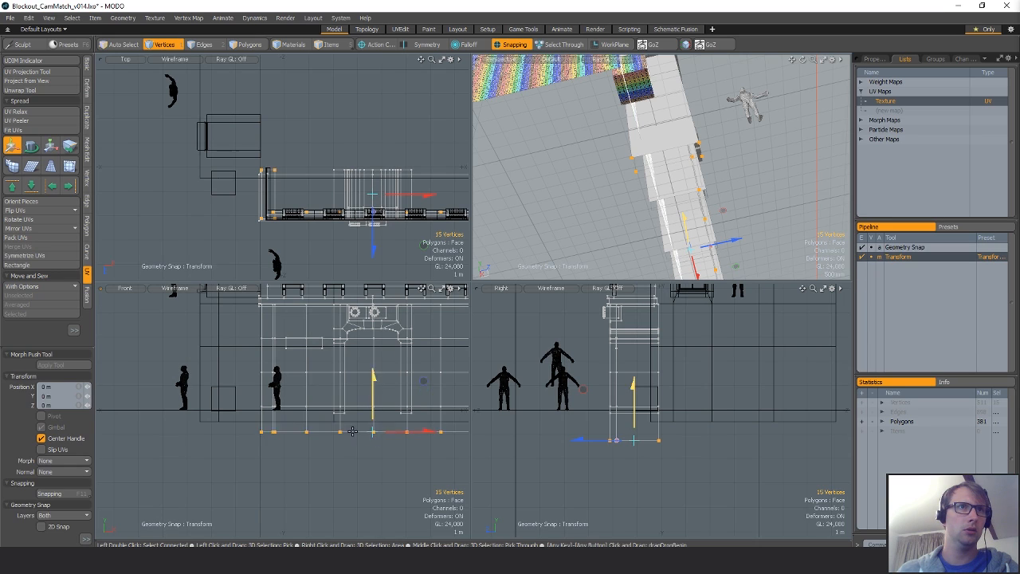
left_click_drag(352, 432, 185, 419)
key("space")
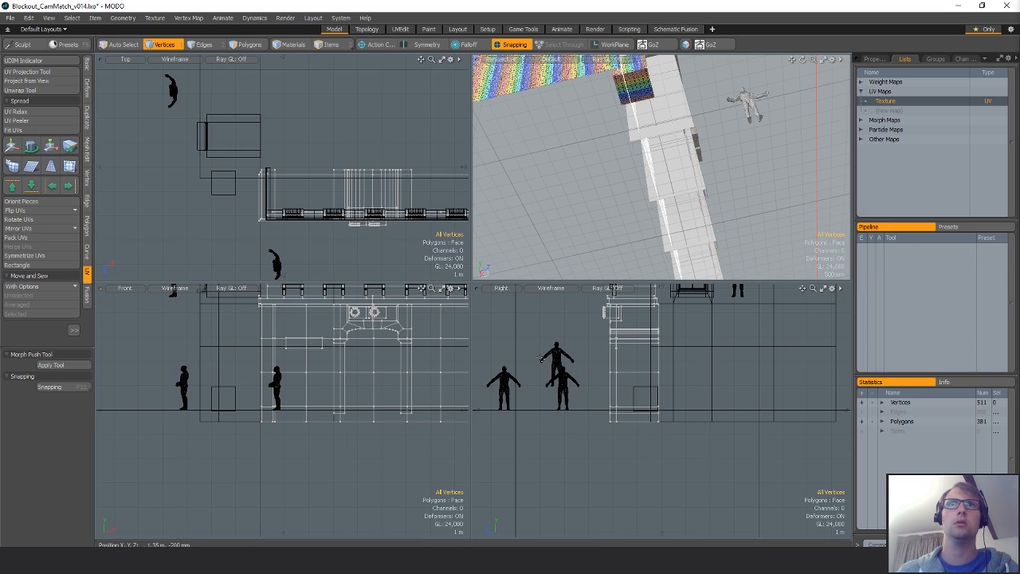
Remove the horizontal and vertical edge loops dividing the ground-floor facade into a grid.
left_click_drag(711, 268, 701, 214, "alt")
key("space")
key("space")
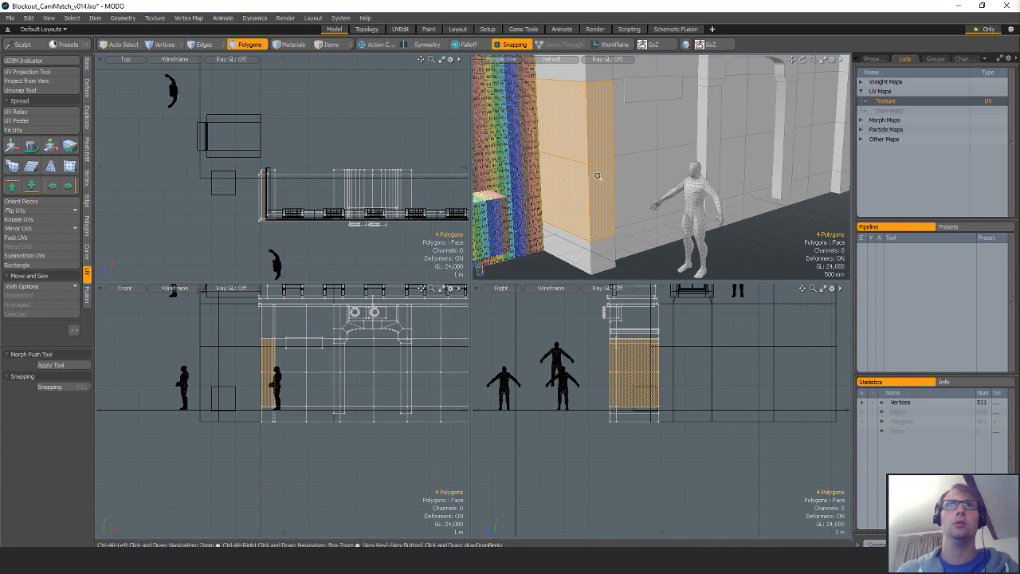
left_click_drag(598, 176, 565, 184, "ctrl+alt")
key("space")
left_click_drag(703, 216, 608, 166, "alt")
key("space")
left_click(587, 163)
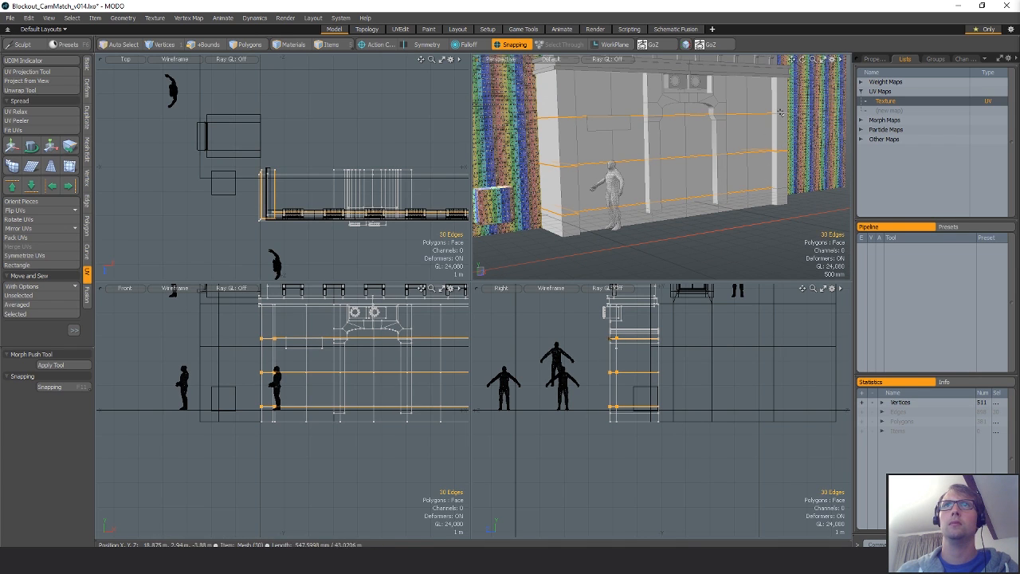
left_click_drag(779, 189, 623, 141, "alt")
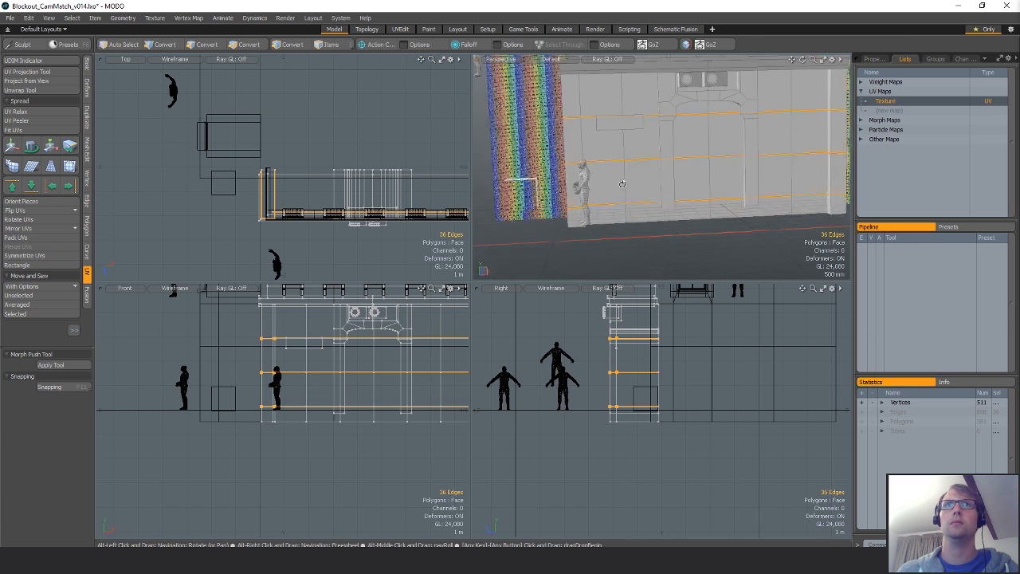
double_click(707, 136, "shift")
left_click_drag(784, 131, 700, 136, "alt+shift")
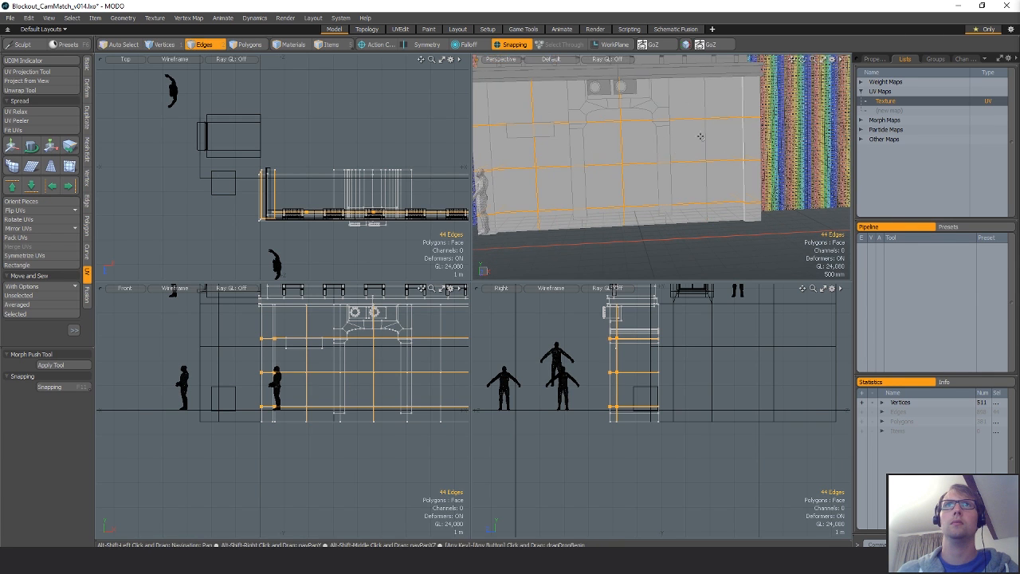
double_click(706, 131, "shift")
scroll(701, 144, "down", 4)
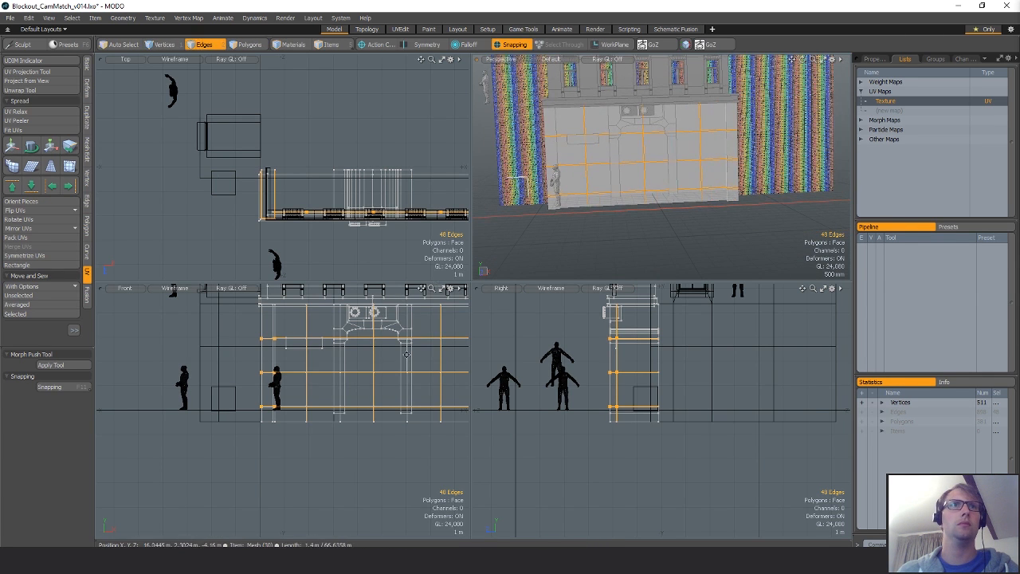
left_click_drag(407, 354, 342, 364, "alt+shift")
left_click_drag(614, 172, 688, 175, "alt")
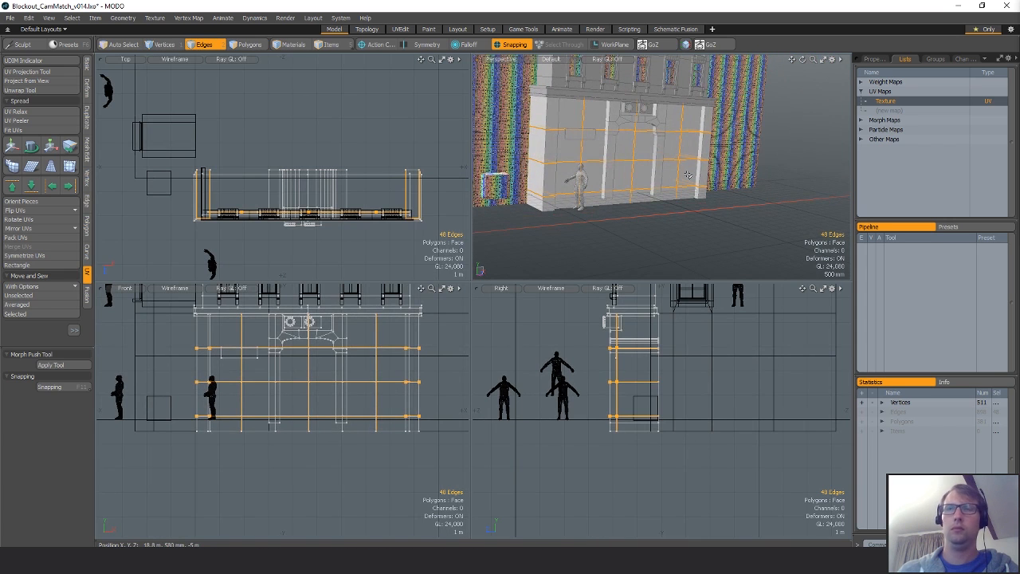
Loop-slice the wall panel left of the doorway with two evenly spaced vertical cuts.
key("3")
left_click(577, 163)
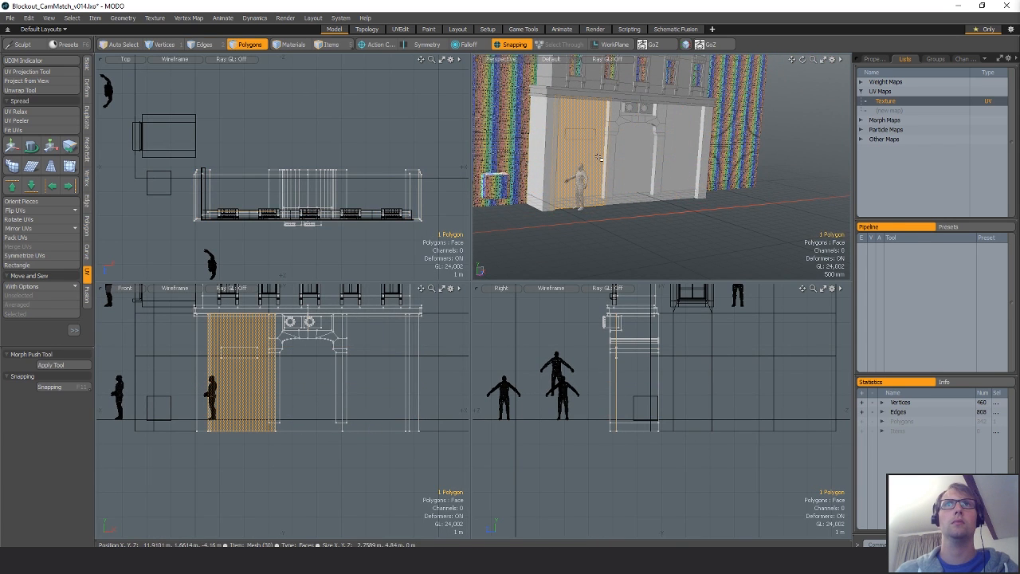
left_click_drag(652, 159, 585, 156, "alt")
key("alt+c")
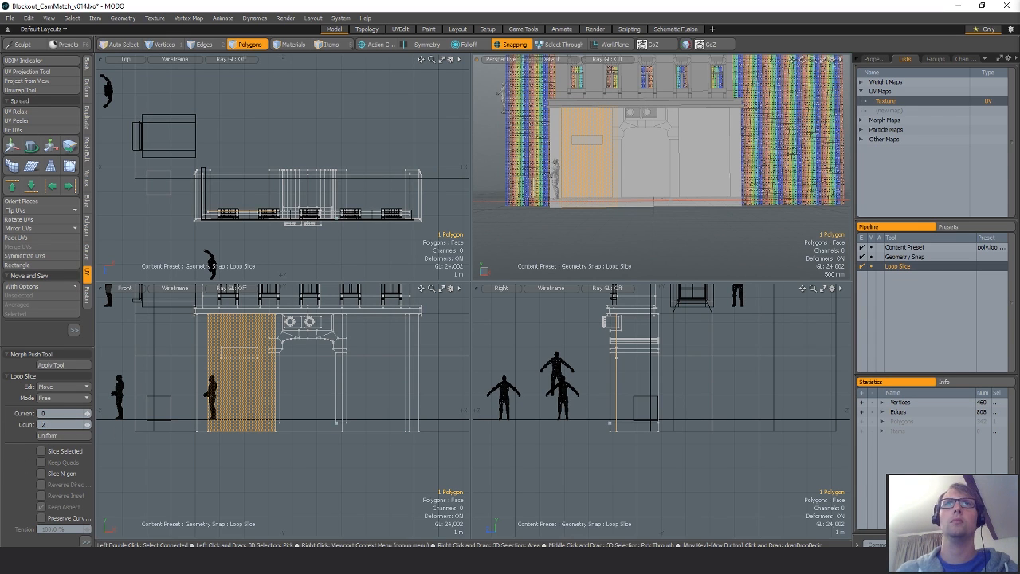
left_click(585, 176)
key("space")
left_click(601, 167, "ctrl")
Loop-slice the central wall panel behind the doorway with two vertical cuts.
left_click_drag(658, 209, 670, 215, "alt")
left_click(647, 176)
key("alt+c")
left_click(646, 177)
key("space")
Try to loop-slice the wall panel right of the doorway with a count of 2.
left_click(709, 153)
key("alt+c")
left_click(704, 157)
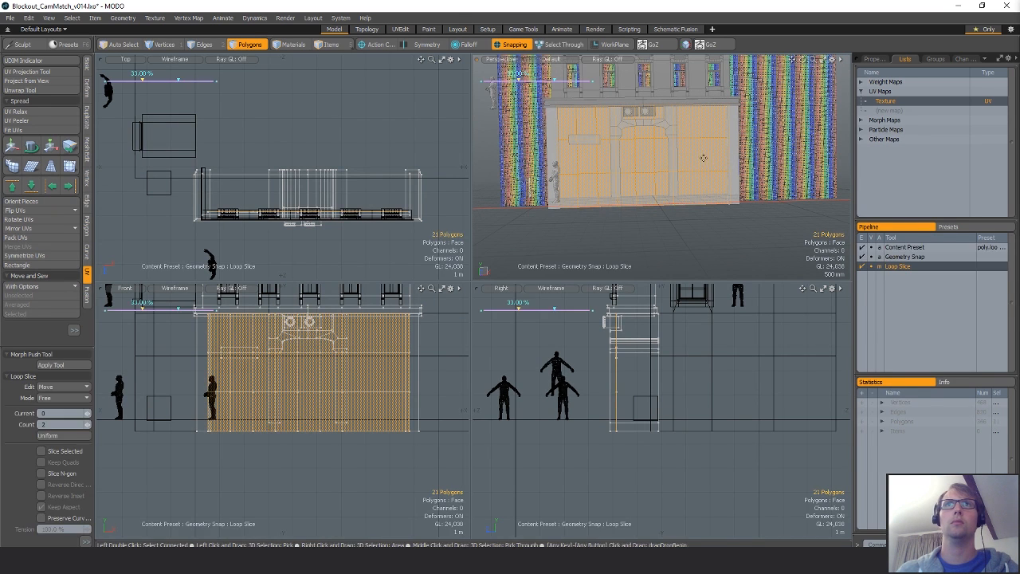
key("space")
left_click(707, 154)
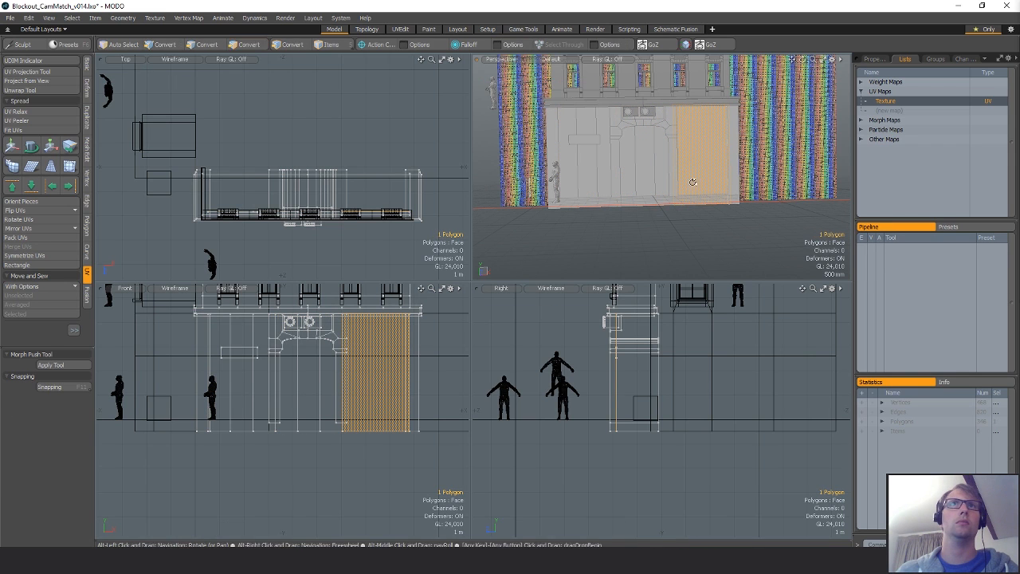
key("space")
key("space")
key("space")
Loop-slice all the front wall panels horizontally with a count of 5.
left_click_drag(628, 164, 646, 163)
key("alt+c")
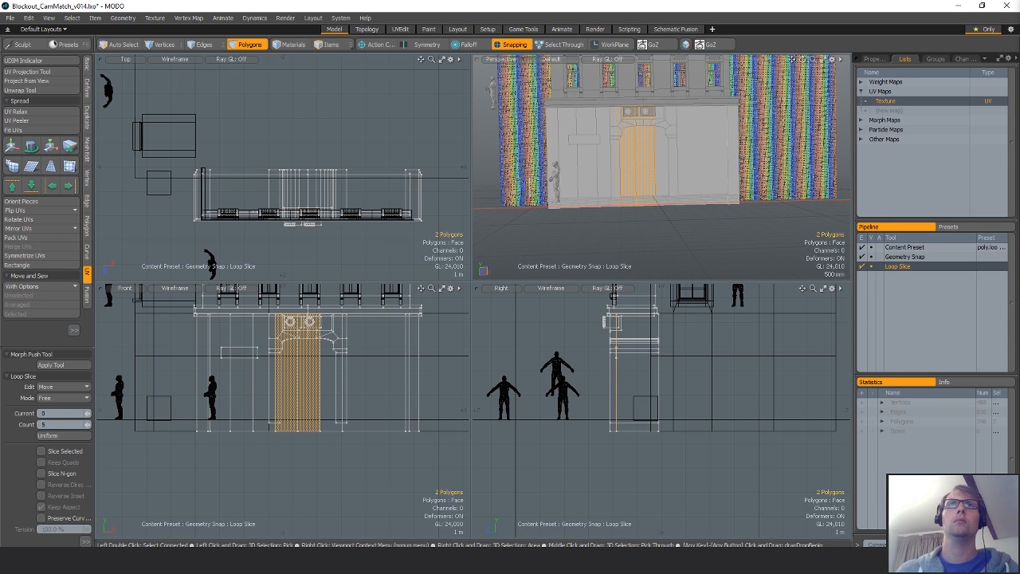
left_click(745, 196)
left_click_drag(686, 197, 746, 212, "alt")
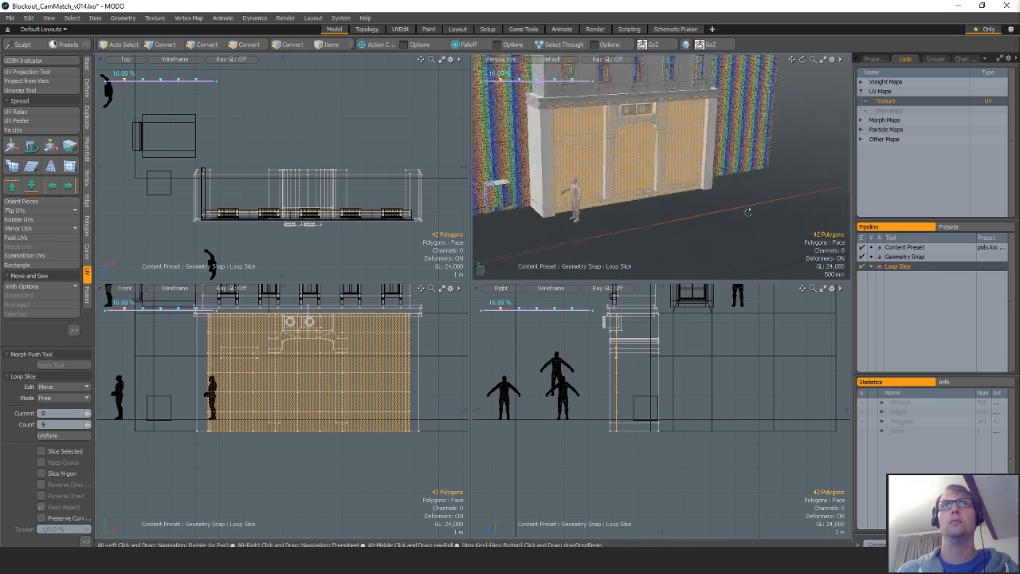
scroll(692, 159, "up", 5)
key("space")
Loop-slice the wall panel right of the doorway with two vertical cuts.
left_click_drag(696, 86, 692, 149)
key("alt+c")
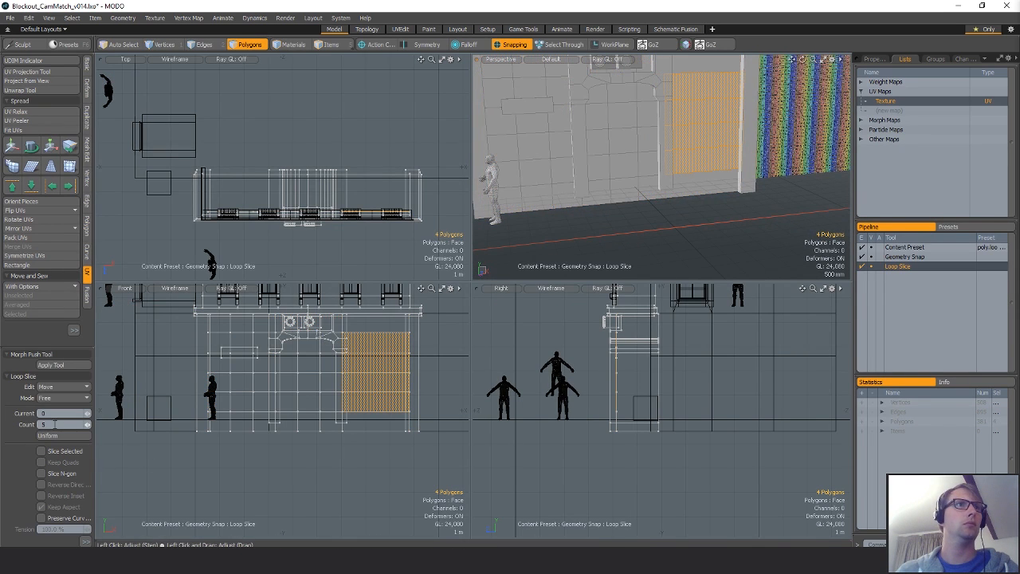
left_click(580, 200)
left_click_drag(580, 200, 699, 185, "alt")
key("space")
Loop-slice both end piers of the ground floor with five horizontal cuts each.
scroll(735, 183, "up", 2)
key("alt+c")
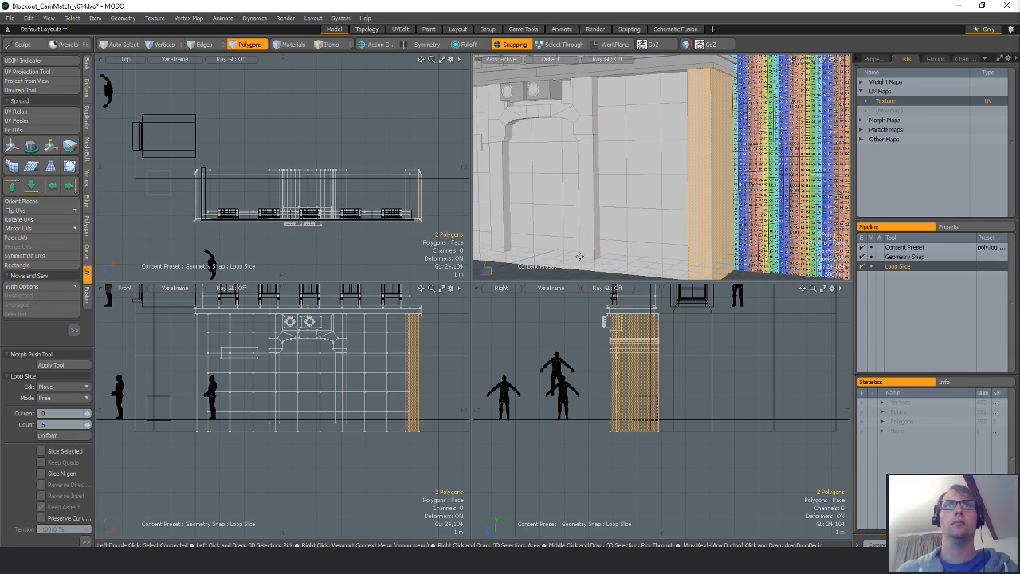
left_click(683, 200)
left_click_drag(683, 200, 604, 225, "alt")
scroll(678, 220, "down", 2)
key("space")
key("alt+c")
left_click(241, 382)
key("space")
Loop-slice the side faces of both end piers with two vertical cuts each.
key("alt+c")
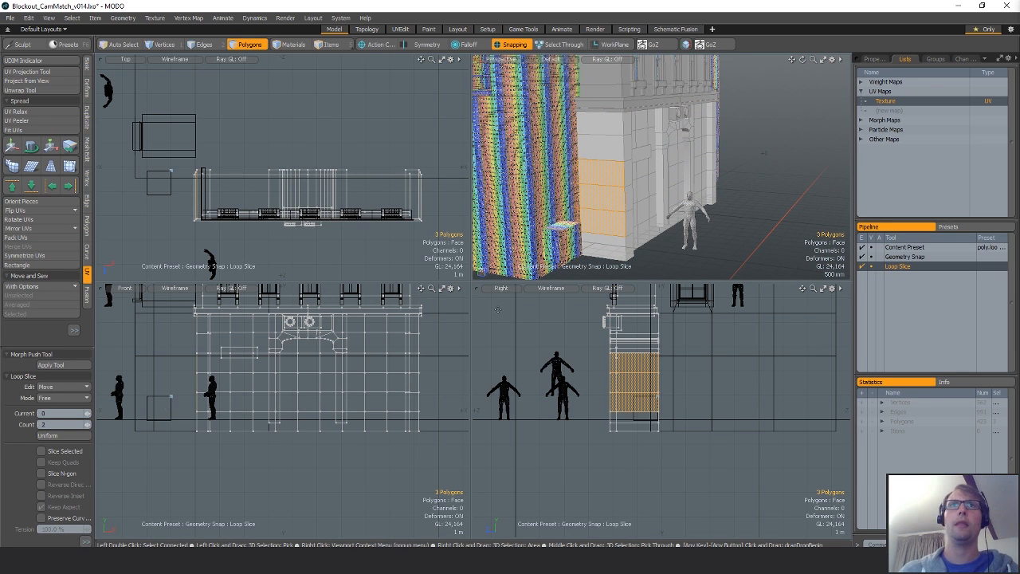
left_click(583, 158)
mouse_move(590, 174)
left_mouse_down("alt")
mouse_move(665, 205)
mouse_move(727, 153)
mouse_move(732, 223)
mouse_move(701, 253)
mouse_move(672, 207)
mouse_move(726, 159)
mouse_move(639, 177)
mouse_move(787, 165)
mouse_move(624, 160)
left_mouse_up("alt")
key("space")
key("alt+c")
left_click(731, 221)
key("space")
Select both end piers completely and isolate them by hiding the mesh's unselected polygons.
left_click(696, 258)
double_click(752, 154)
left_click_drag(241, 206, 660, 206, "alt")
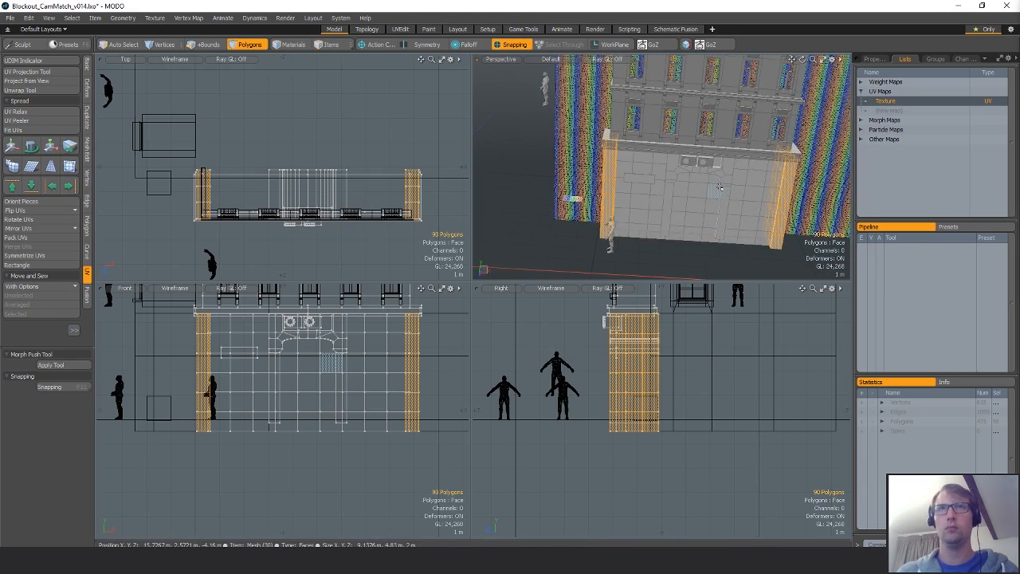
key("shift+h")
left_click_drag(681, 346, 615, 365, "alt+shift")
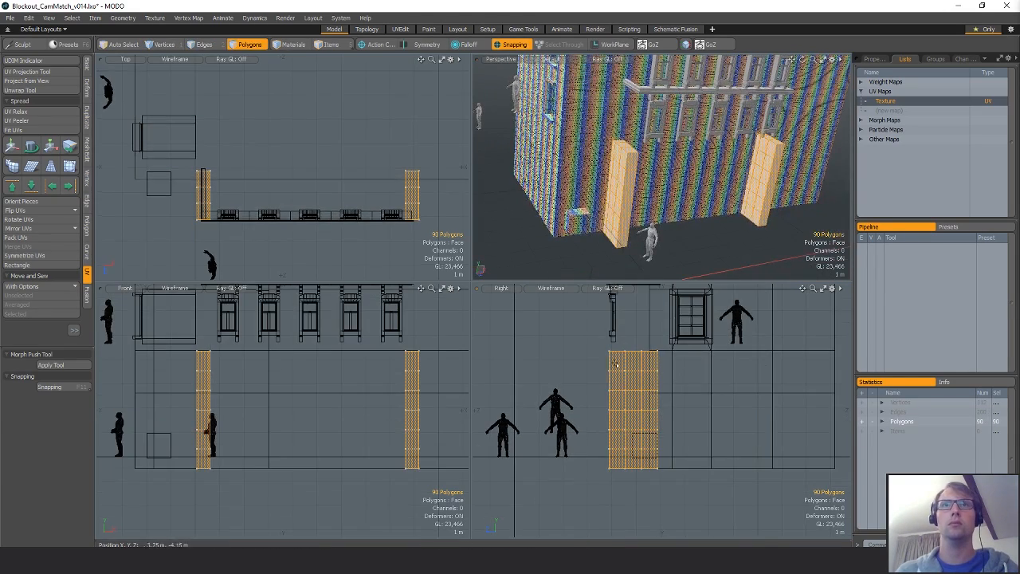
Delete the top polygons of both end piers and unhide the remaining geometry.
right_click_drag(799, 354, 798, 356)
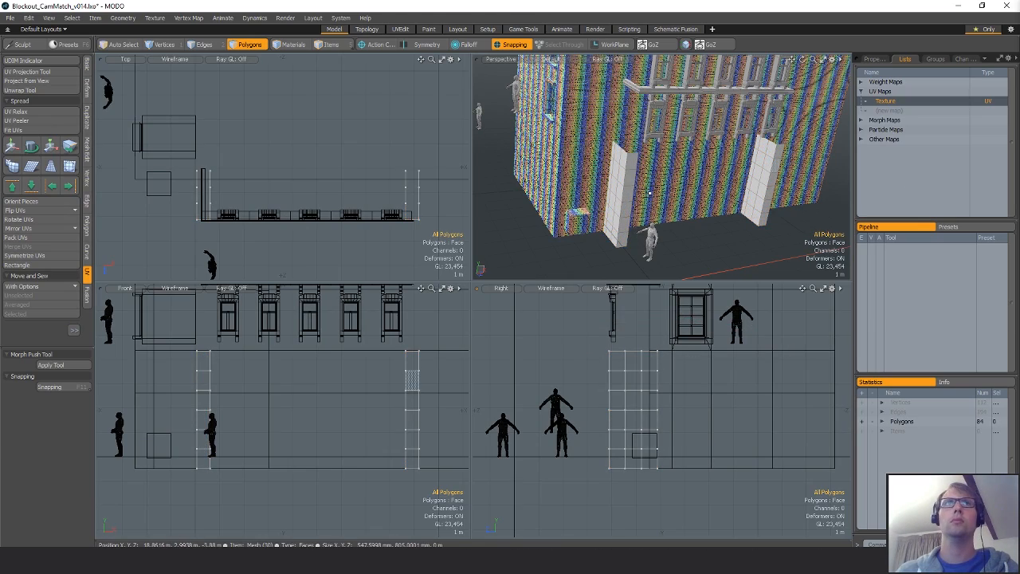
left_click_drag(739, 208, 644, 208, "alt")
scroll(706, 199, "up", 2)
key("u")
Select the doorway surround together with the front wall panels and hide everything unselected in the mesh.
double_click(636, 186)
double_click(596, 178)
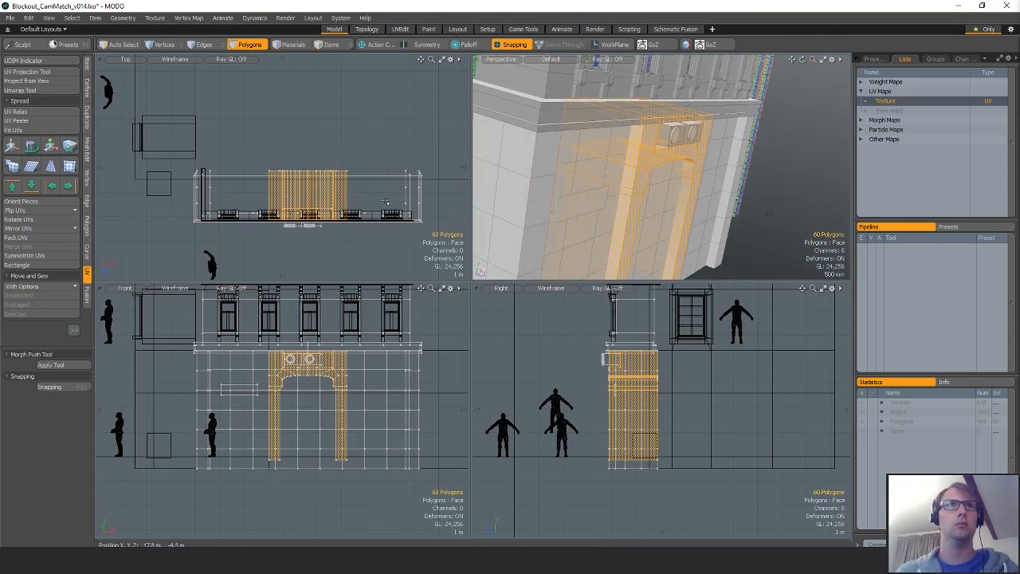
double_click(650, 195, "shift")
key("shift+h")
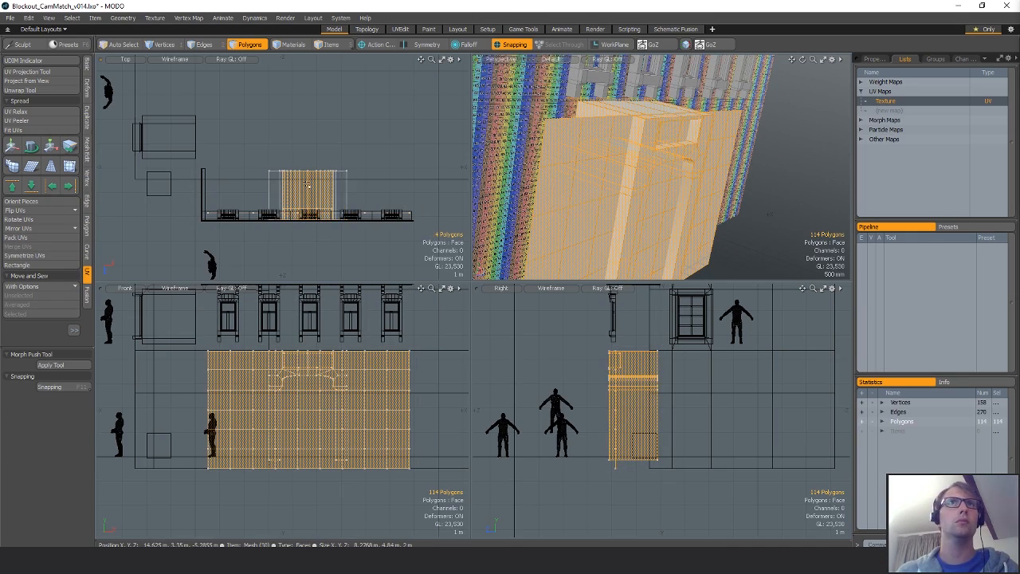
Delete the top polygons of the doorway surround.
double_click(307, 185)
left_click_drag(701, 196, 592, 343, "alt")
scroll(633, 352, "up", 9)
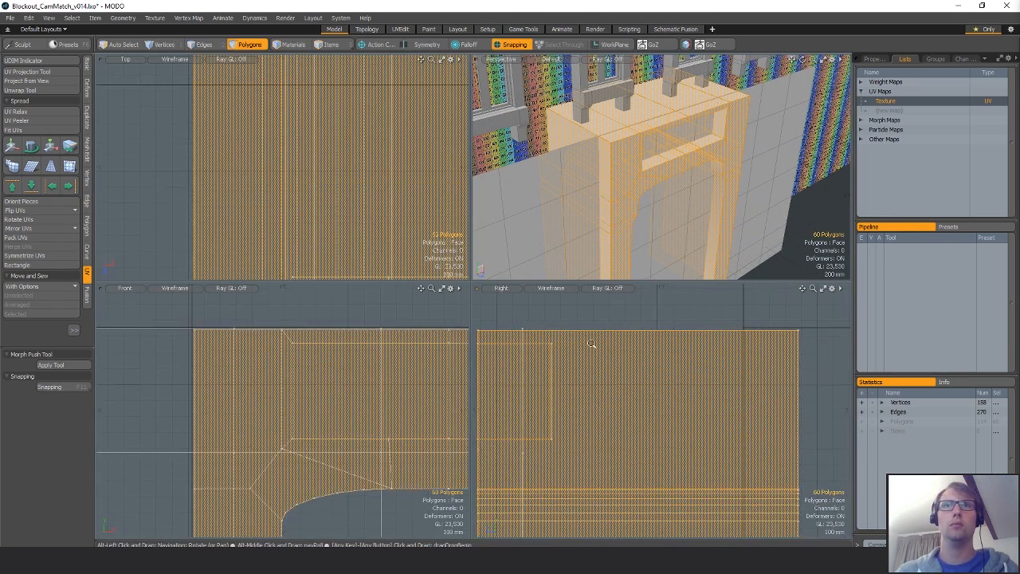
right_click_drag(974, 299, 940, 339)
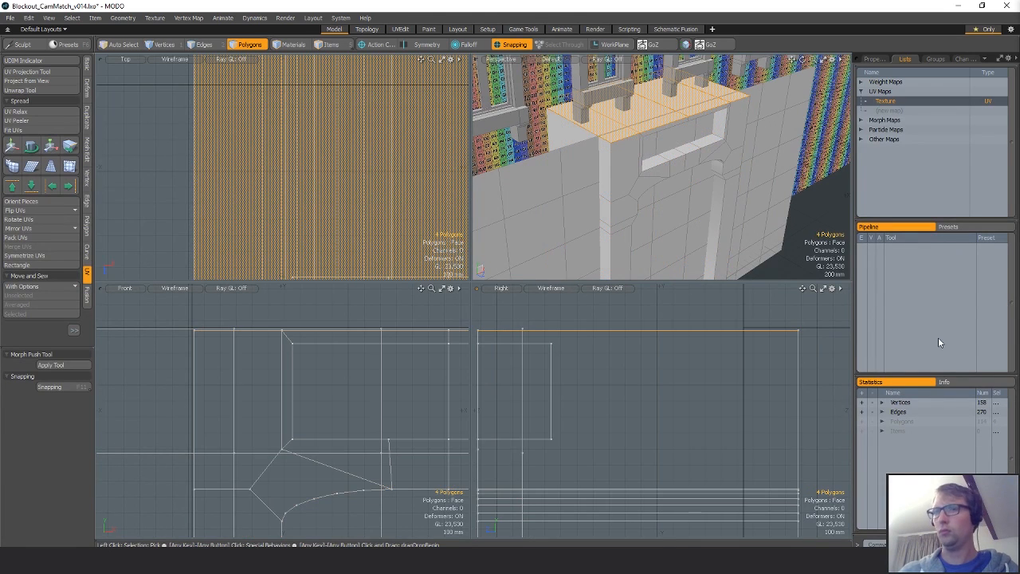
key("Delete")
Select the doorway surround's rear vertices and move them about 1.44 m in Z towards the facade.
double_click(568, 134)
key("alt+1")
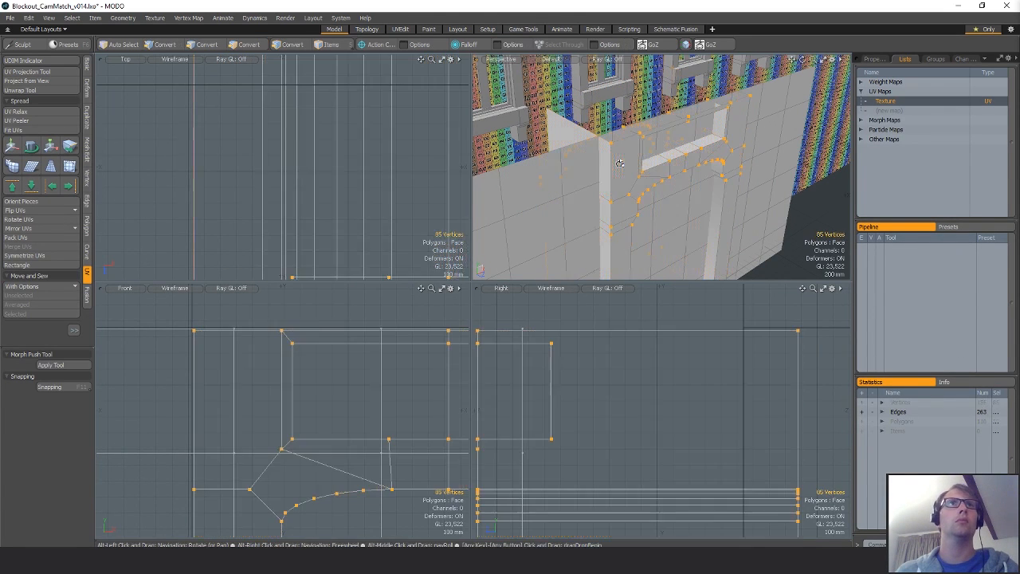
scroll(287, 194, "down", 6)
left_click_drag(337, 204, 294, 195, "alt+shift")
right_click_drag(539, 170, 530, 169, "ctrl")
key("w")
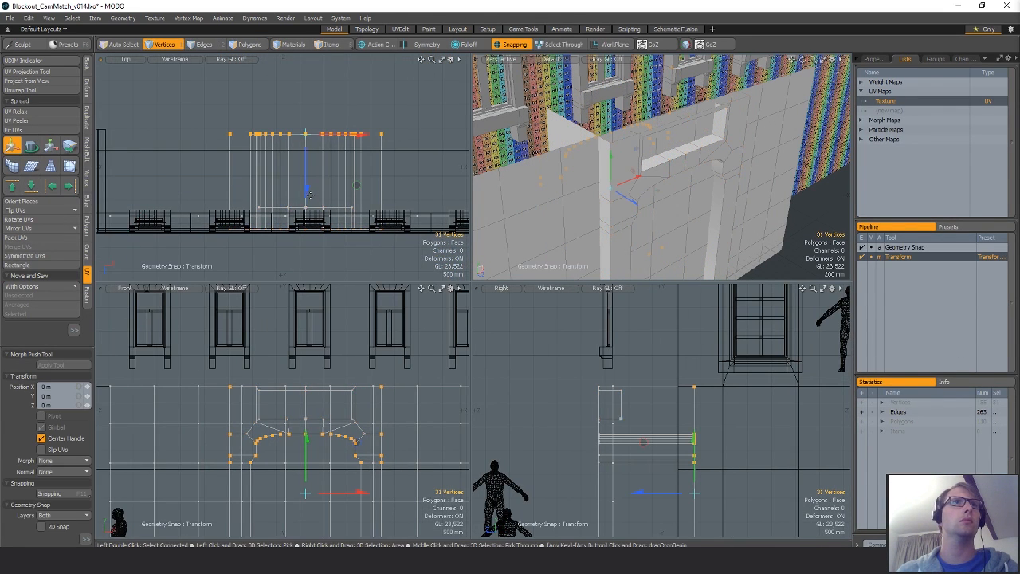
left_click_drag(644, 441, 580, 442)
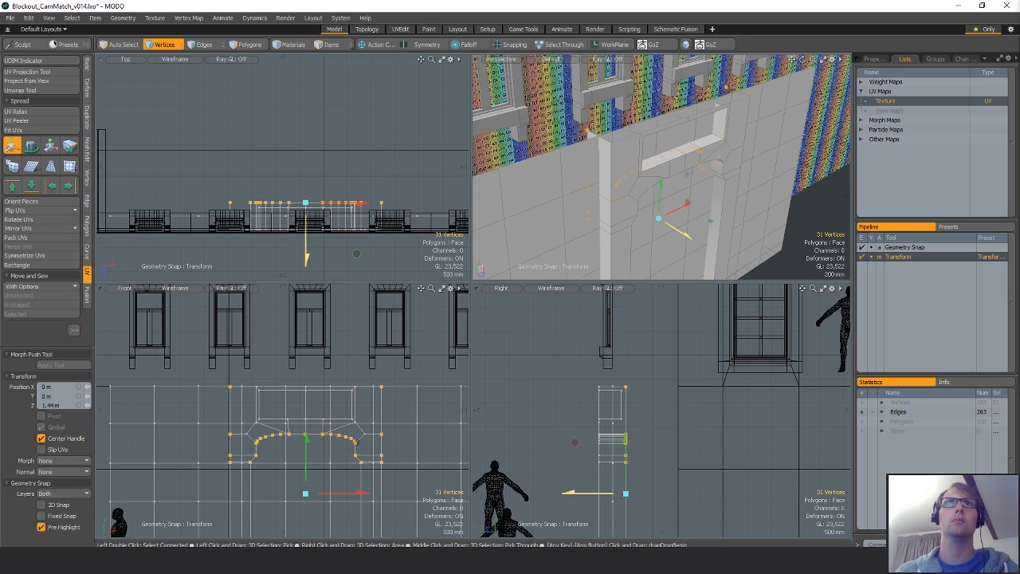
Move the doorway surround's rear vertices slightly back, away from the facade, and drop the transform.
left_click_drag(586, 180, 640, 194, "alt")
left_click_drag(582, 182, 582, 180, "alt")
left_click_drag(644, 223, 698, 178)
key("q")
Select the doorway surround's bottom vertices and snap them down in Y to the wall panels' bottom edge.
key("3")
double_click(631, 154)
left_click_drag(631, 153, 668, 119, "alt")
key("alt+1")
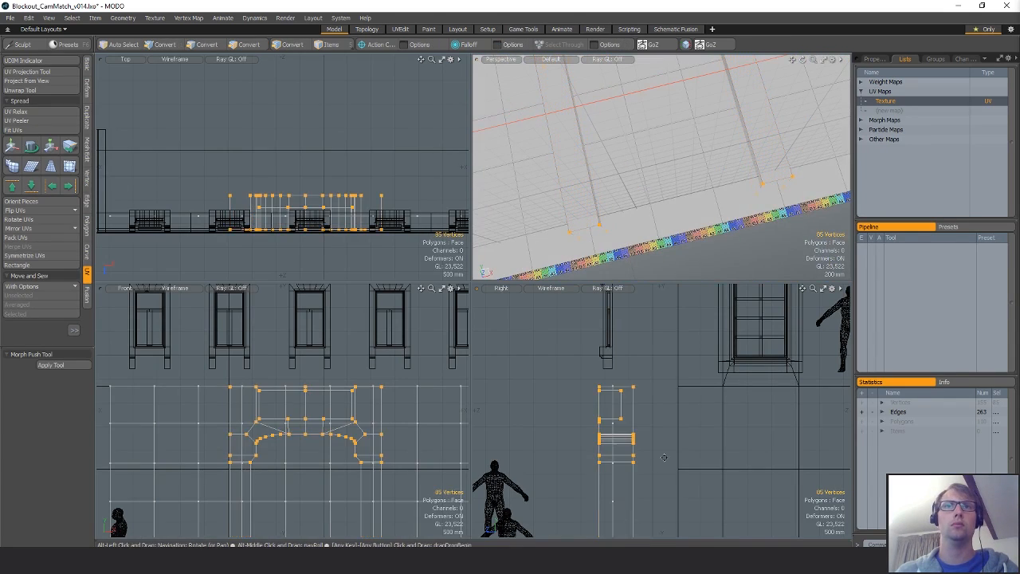
left_click_drag(630, 489, 669, 431, "alt")
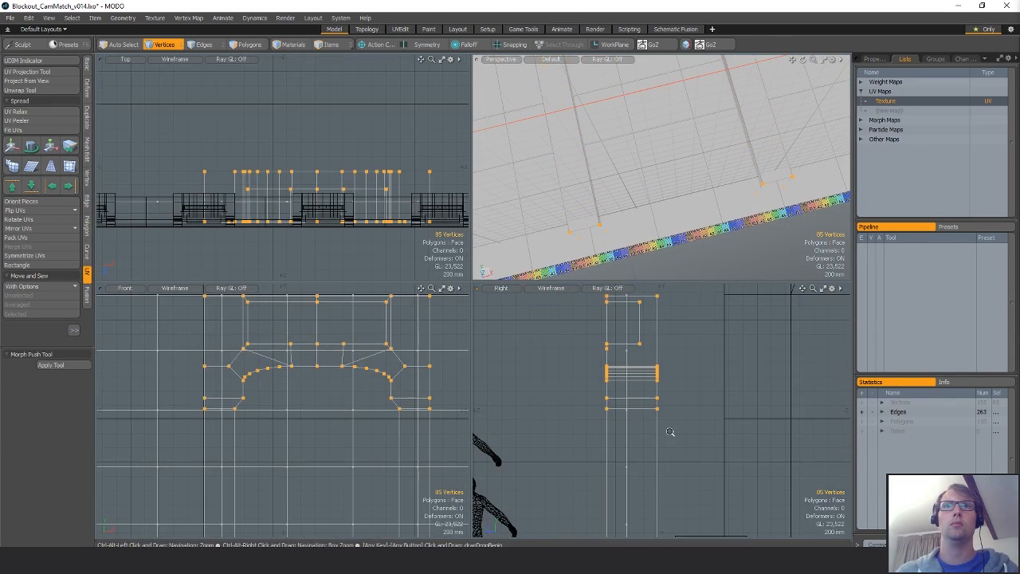
left_click_drag(742, 454, 752, 263, "alt")
key("x")
key("w")
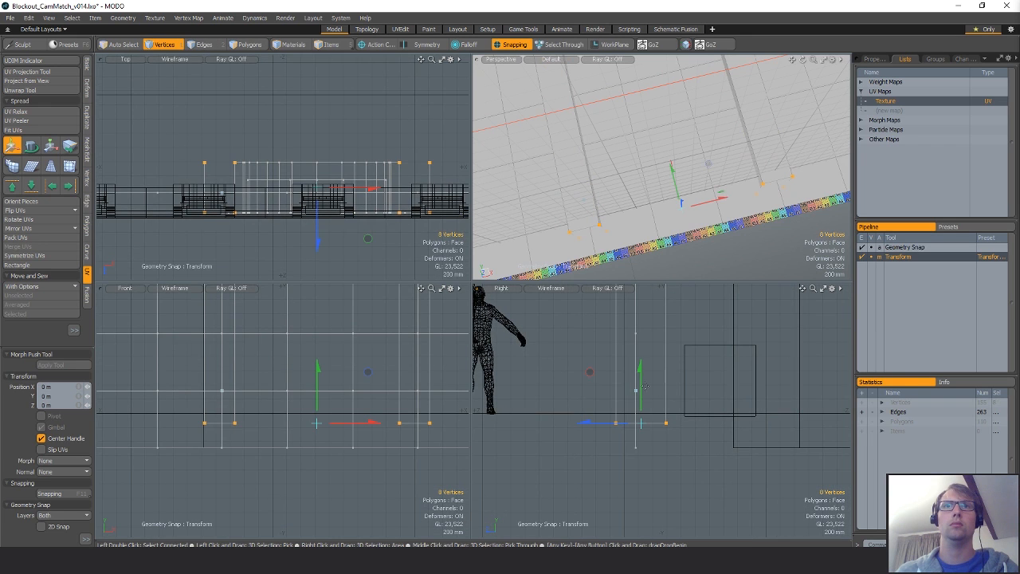
left_click_drag(645, 461, 645, 448)
key("q")
key("Escape")
left_click_drag(650, 399, 646, 457, "alt")
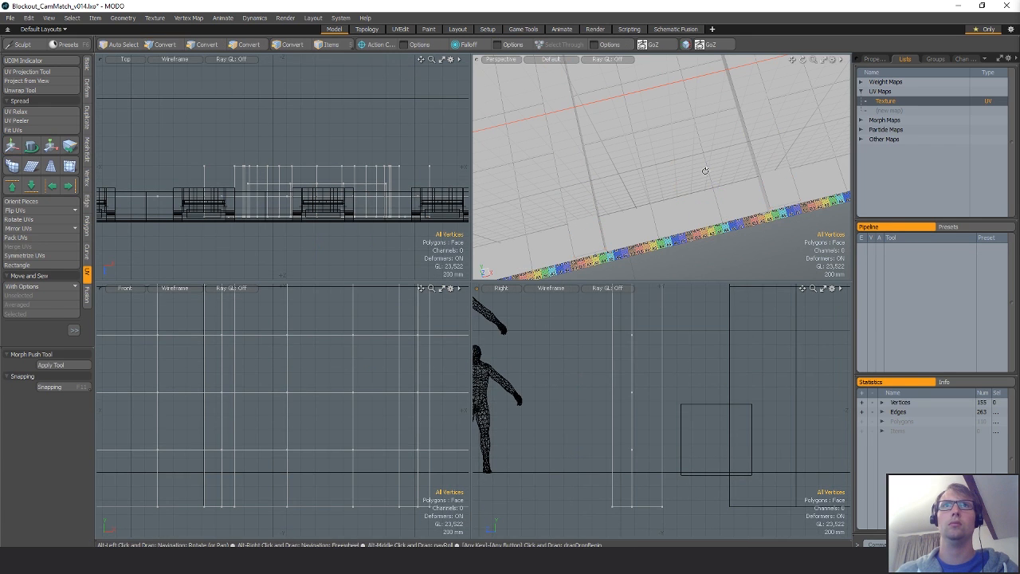
Delete the middle polygons of the doorway surround above the arch and around the window opening.
left_click_drag(706, 171, 706, 243, "alt")
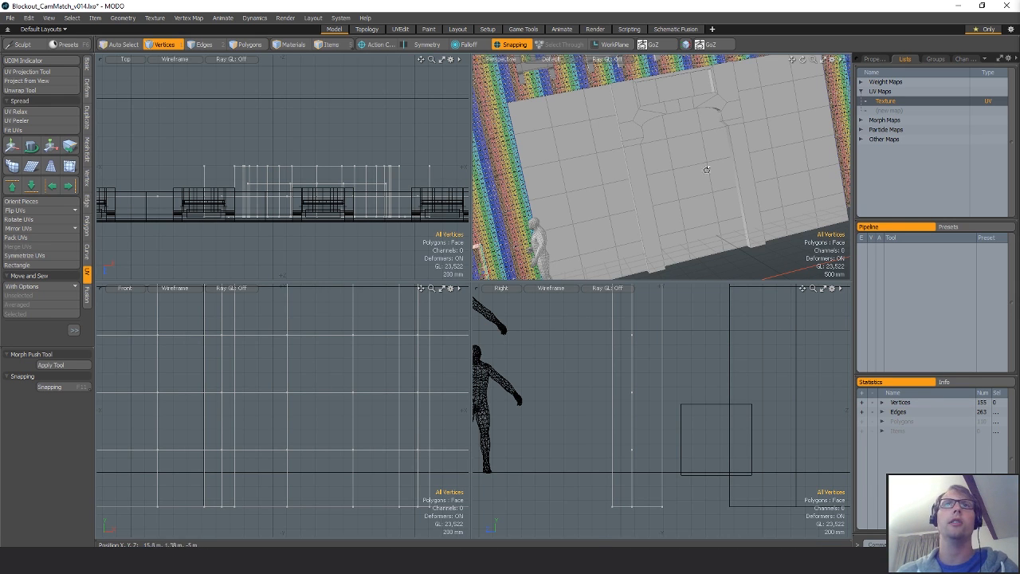
left_click_drag(707, 169, 571, 104, "alt")
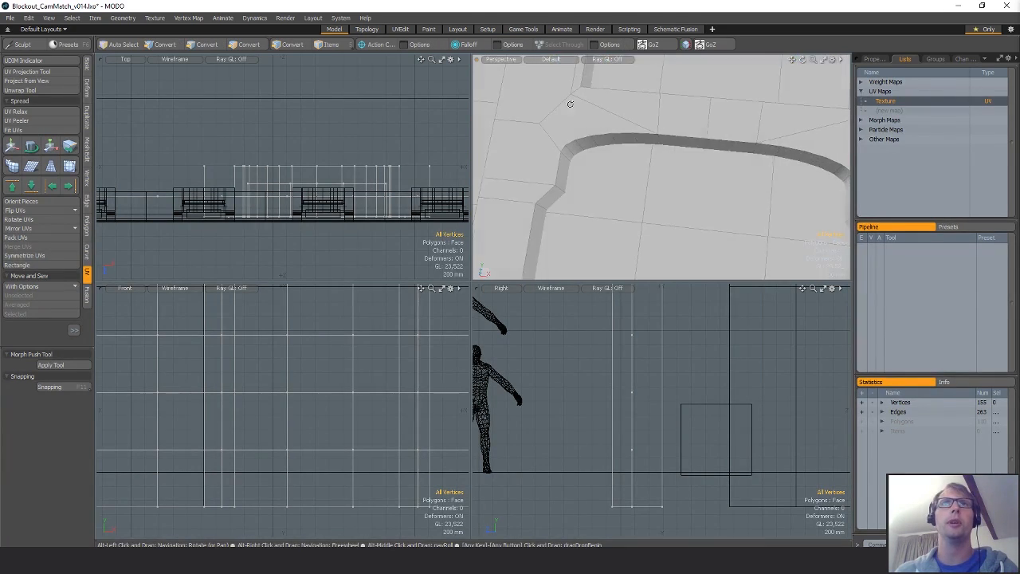
left_click_drag(623, 146, 660, 159, "alt+shift")
key("3")
left_click(641, 149)
left_click_drag(796, 181, 701, 190, "alt+shift")
left_click(797, 150, "shift")
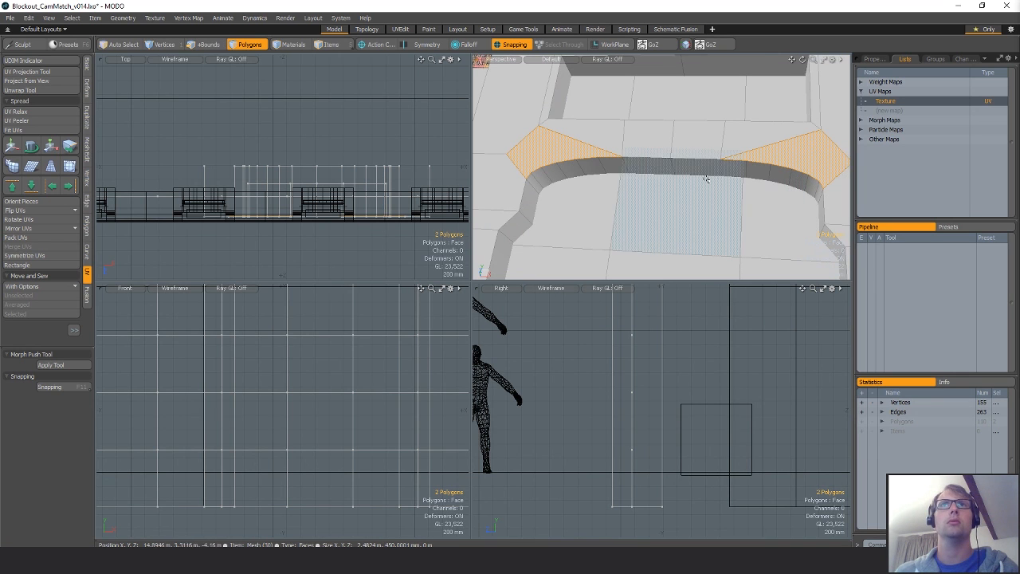
left_click_drag(689, 142, 695, 167)
mouse_move(695, 168)
left_mouse_down("alt")
mouse_move(737, 169)
mouse_move(706, 183)
mouse_move(709, 159)
left_mouse_up("alt")
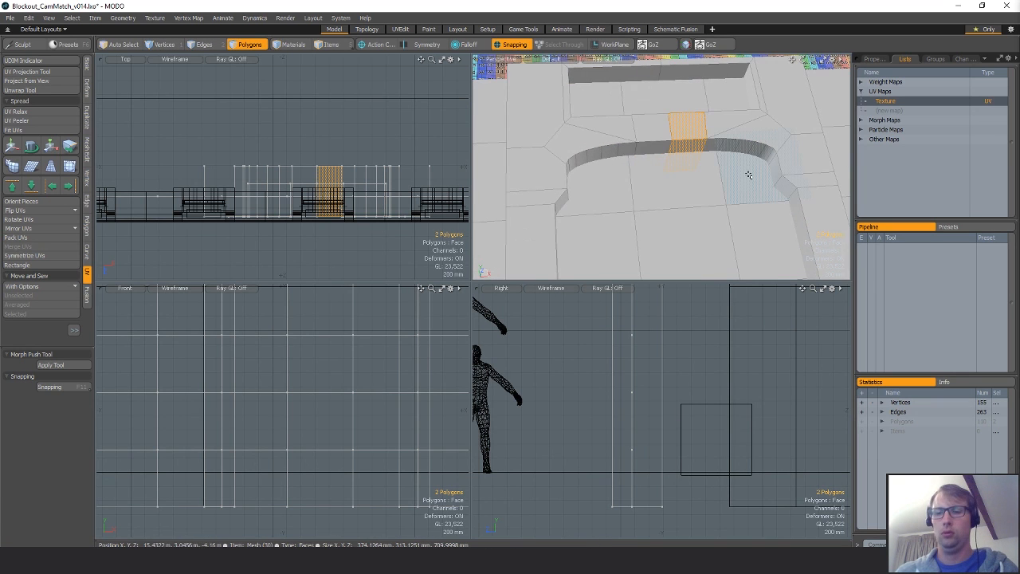
left_click(674, 62, "shift")
left_click_drag(673, 62, 706, 199, "alt")
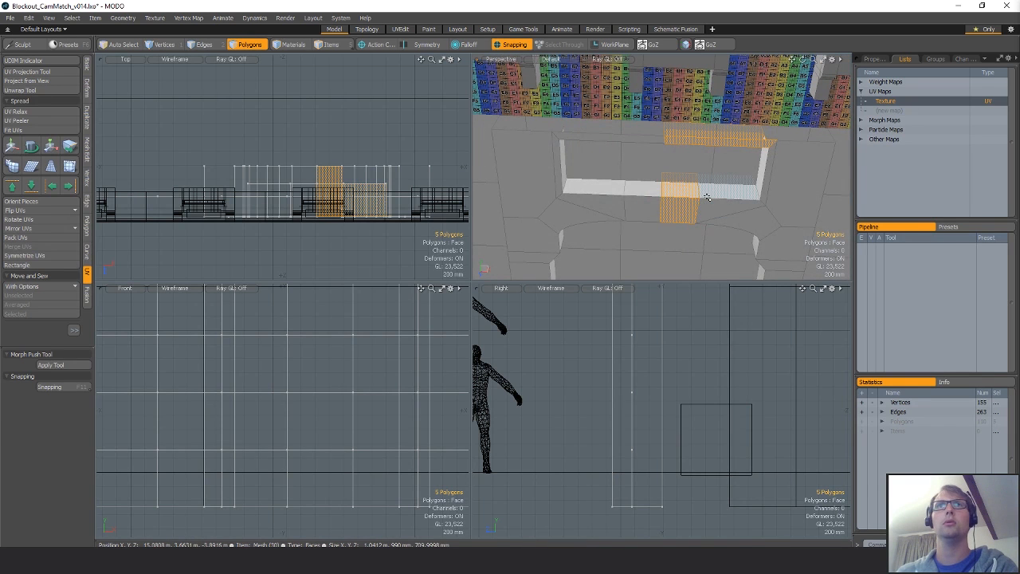
key("Delete")
Delete the recessed back polygons inside the surround's window opening and return to vertex selection.
double_click(730, 212)
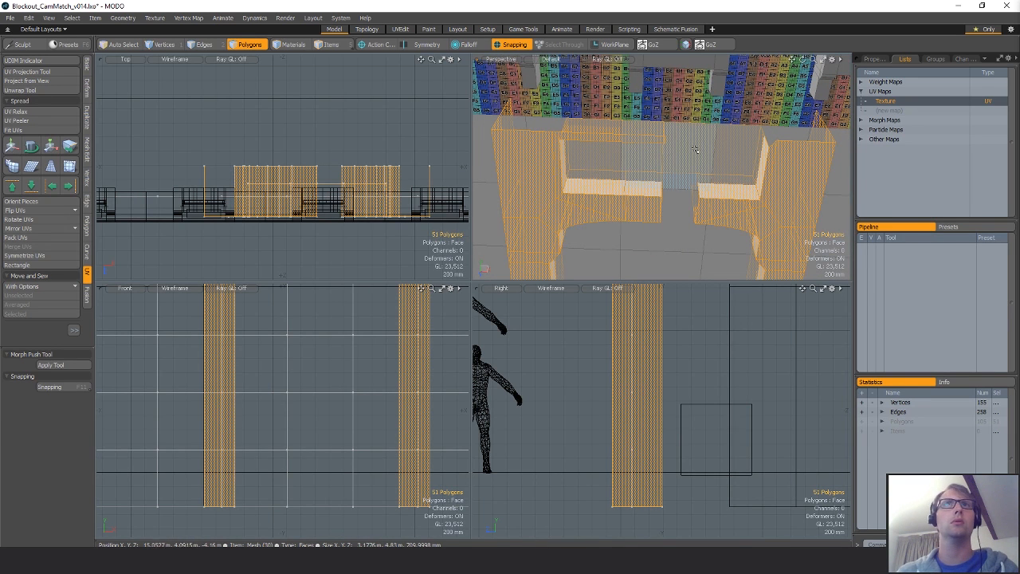
left_click_drag(695, 149, 700, 160, "alt")
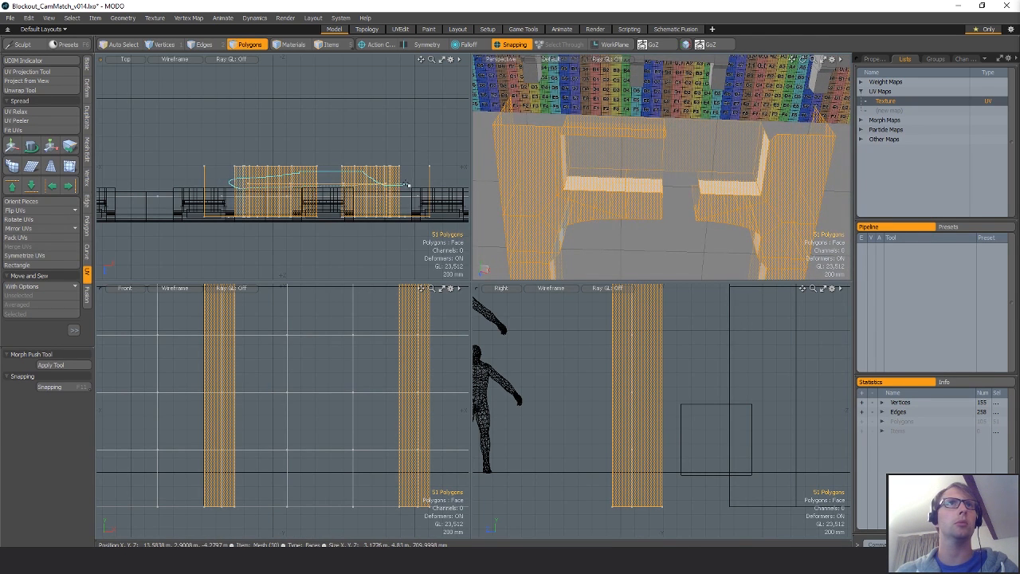
left_click(244, 174)
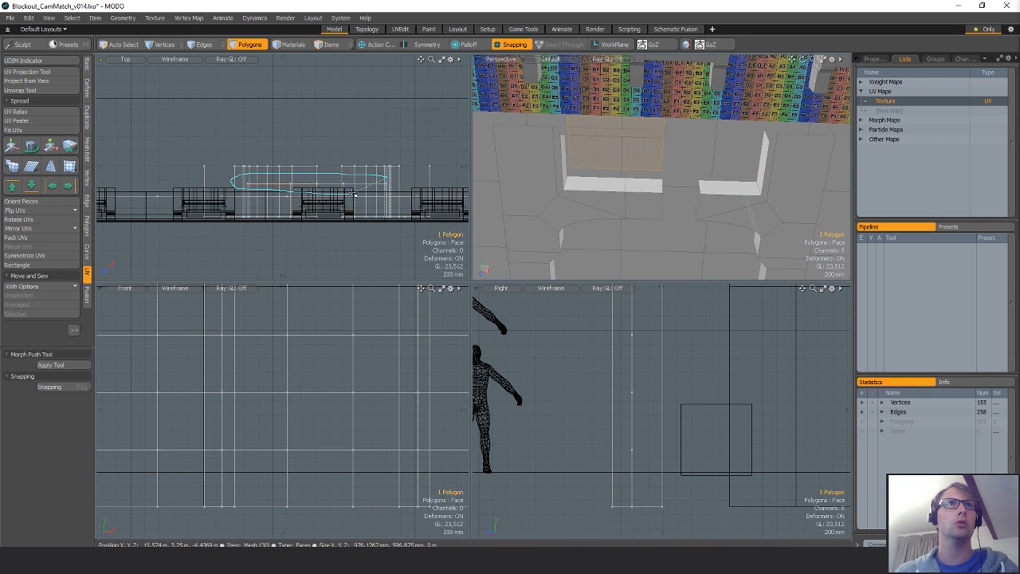
key("1")
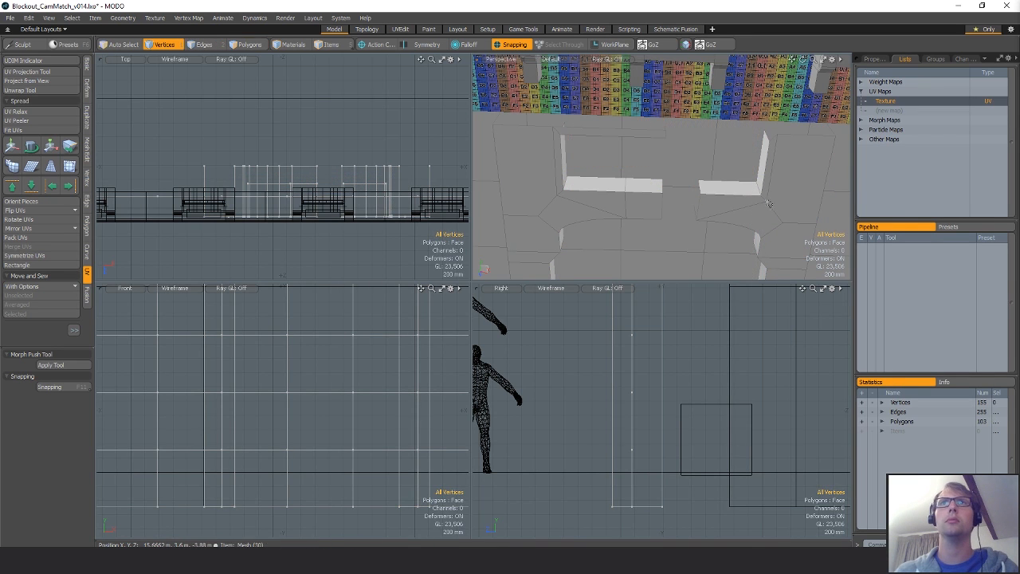
Delete one side half of the doorway surround and hide everything except the remaining half.
double_click(762, 195)
key("Delete")
left_click_drag(762, 196, 627, 234, "alt")
double_click(609, 204)
key("shift+h")
key("space")
key("space")
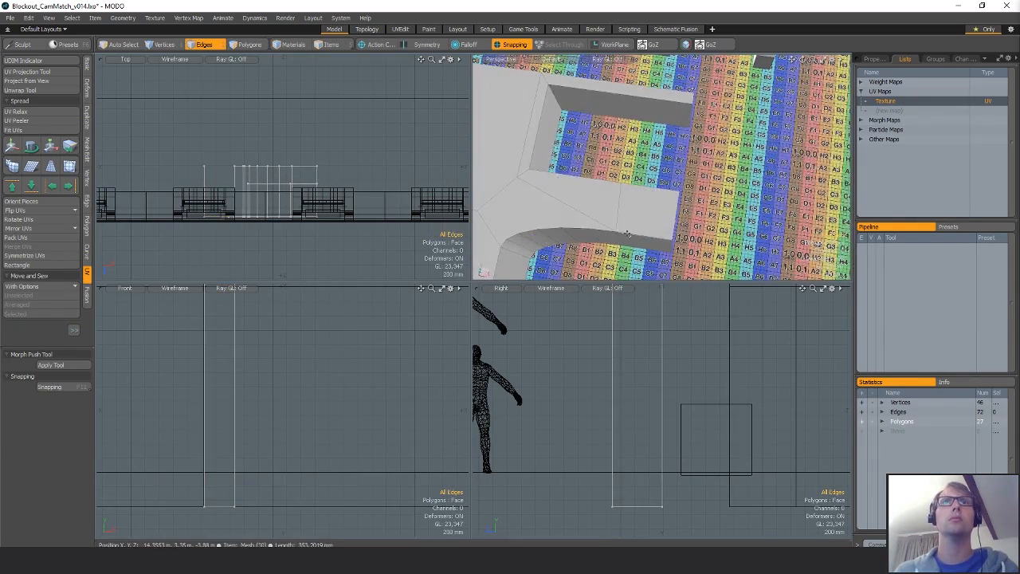
Loop slice the strip above the window opening on the remaining half of the surround.
key("space")
left_click(640, 104)
key("alt+c")
left_click(636, 106)
key("space")
key("space")
Select the upper strip's slice edges nearest the centre, scale them to 0% in X and move them about -8.4 mm in X.
key("space")
double_click(645, 106)
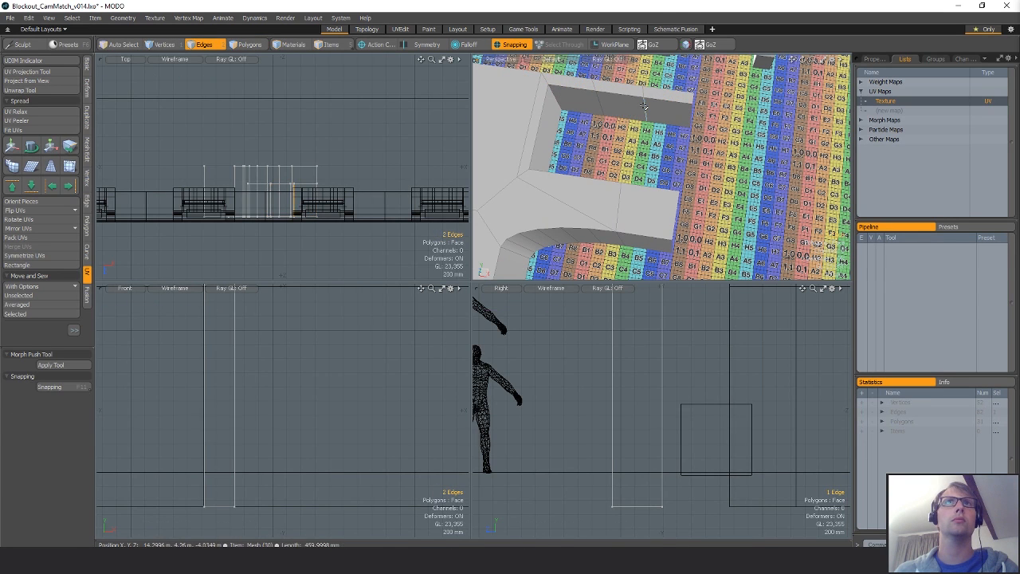
key("y")
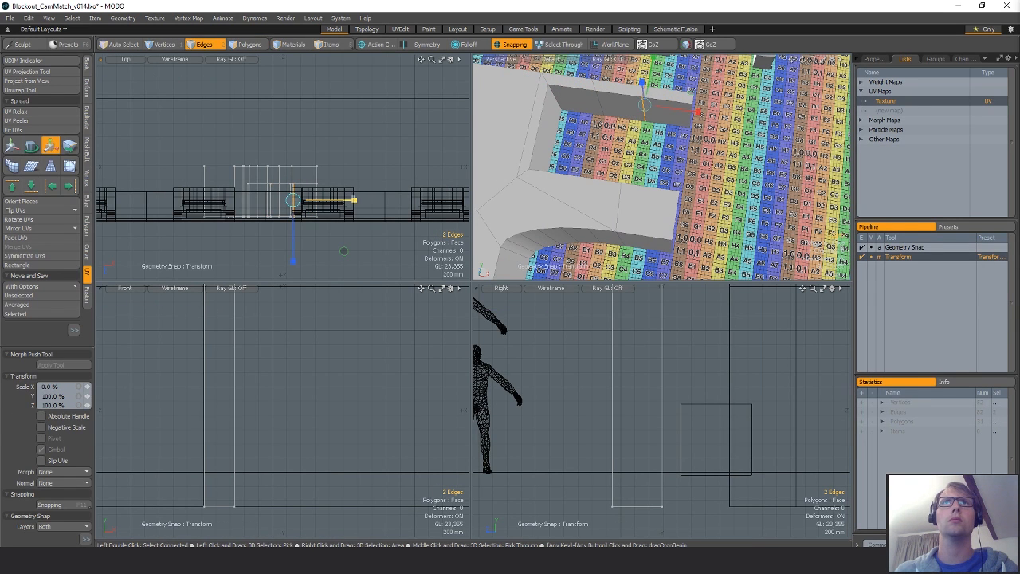
key("w")
key("x")
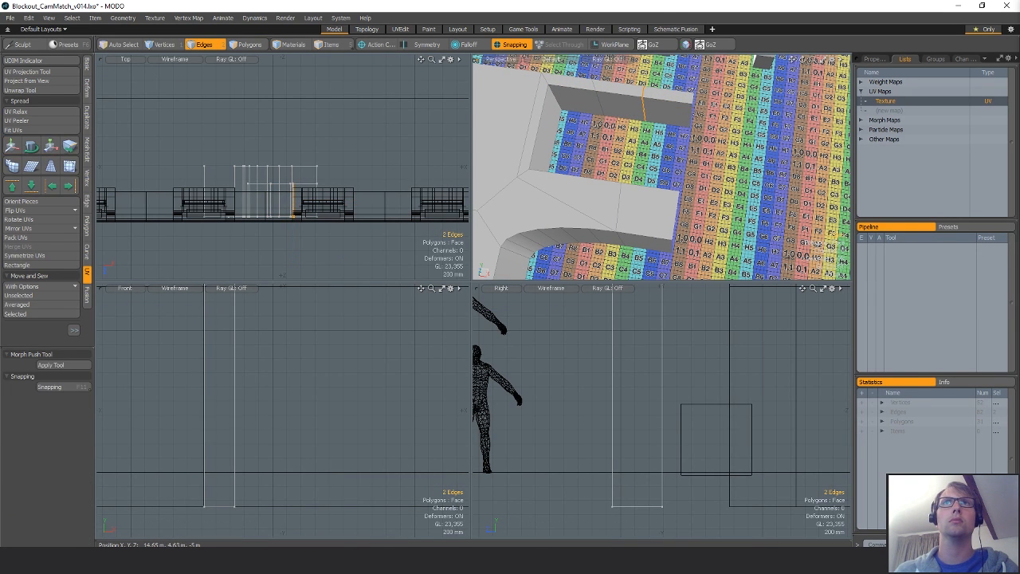
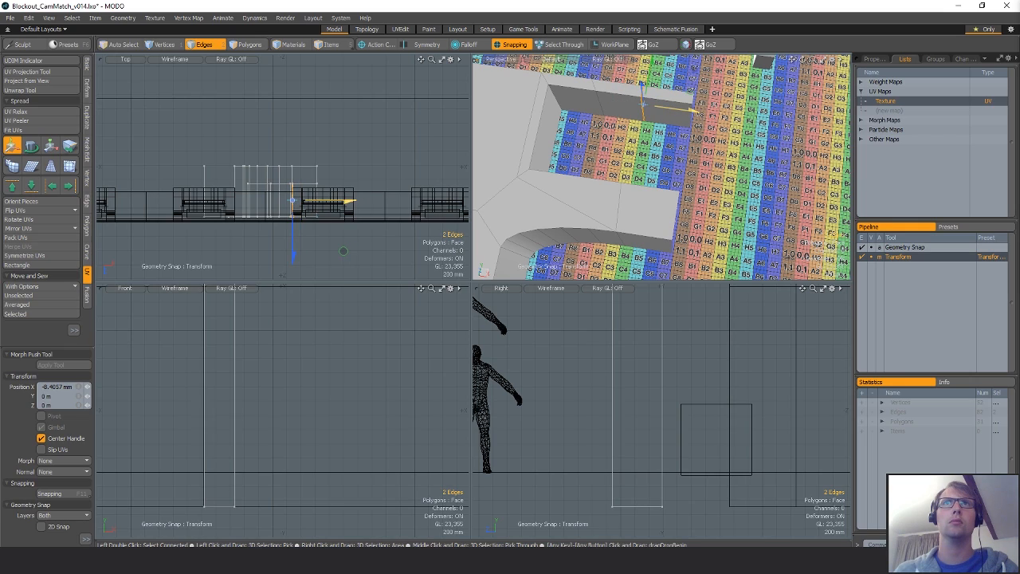
Move the depth edge below the window opening about 29.5 mm in X, snapping it in line with the slice above.
left_click_drag(625, 211, 655, 235, "alt")
key("q")
left_click(651, 150)
key("shift+g")
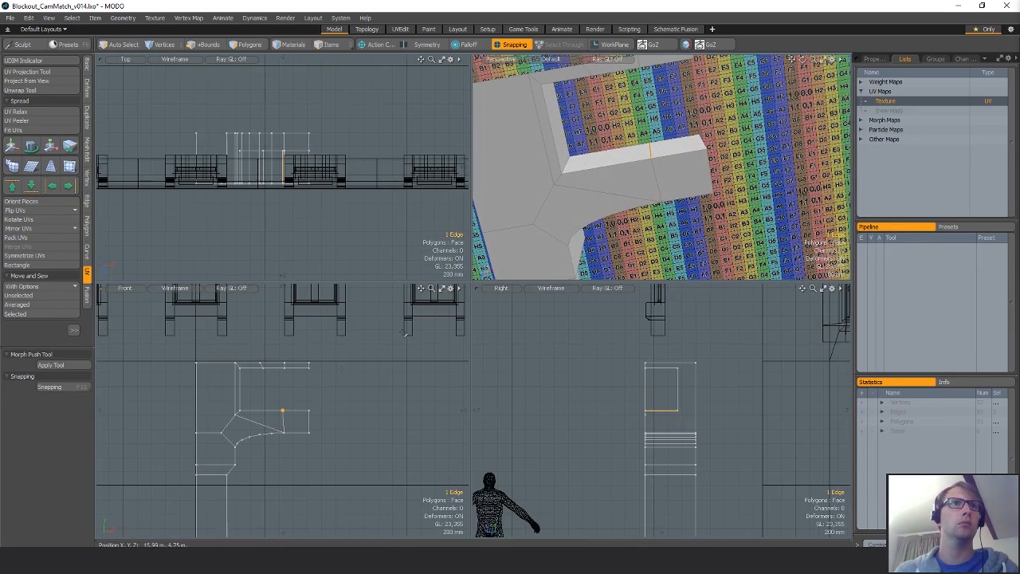
left_click_drag(302, 429, 328, 384, "ctrl+alt")
key("w")
key("x")
key("q")
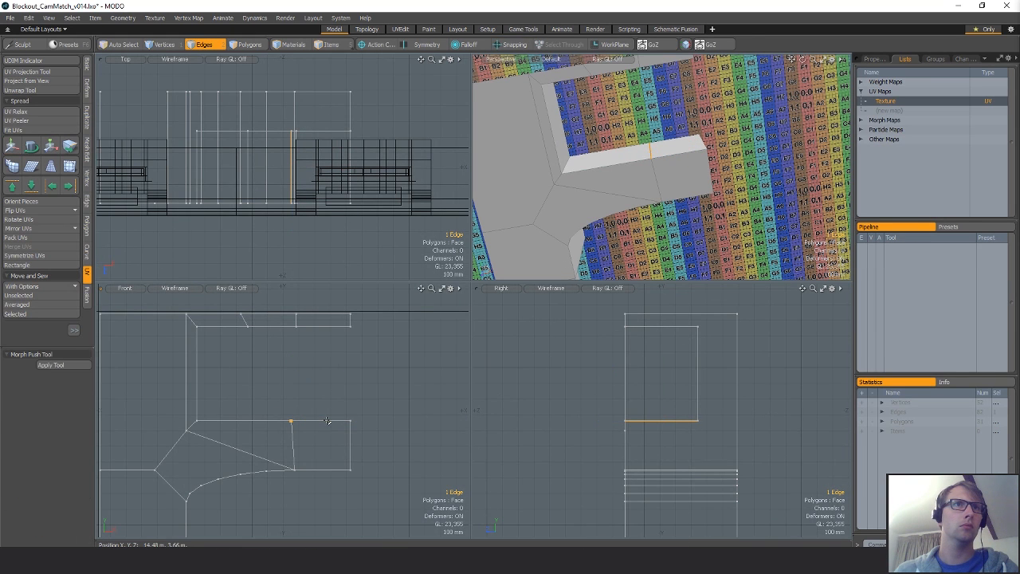
key("x")
key("w")
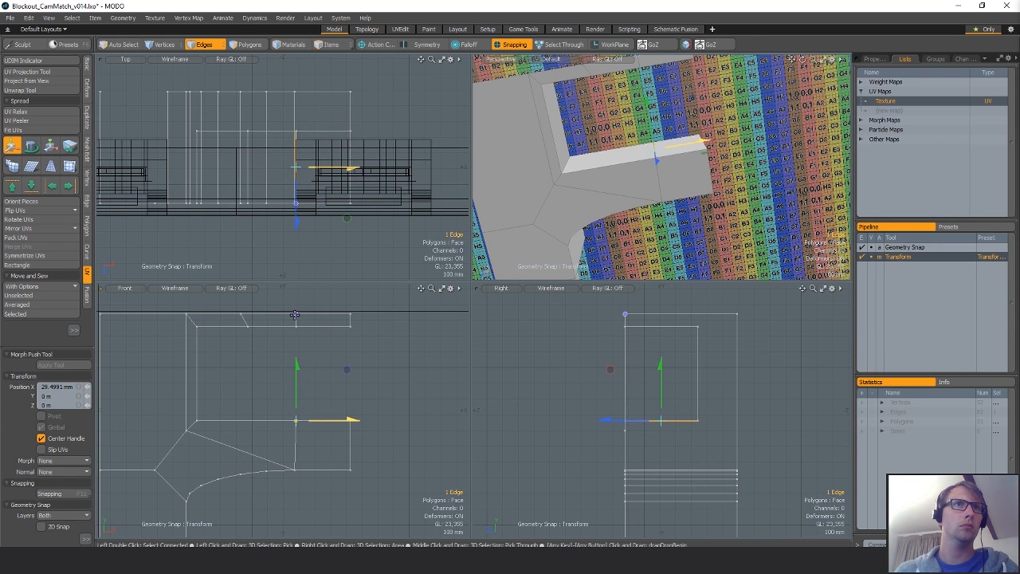
key("q")
Select the upper slice edges and the edge below the opening and move them about -8.6 mm in X to the arch's end vertex.
right_click_drag(331, 353, 333, 355)
key("w")
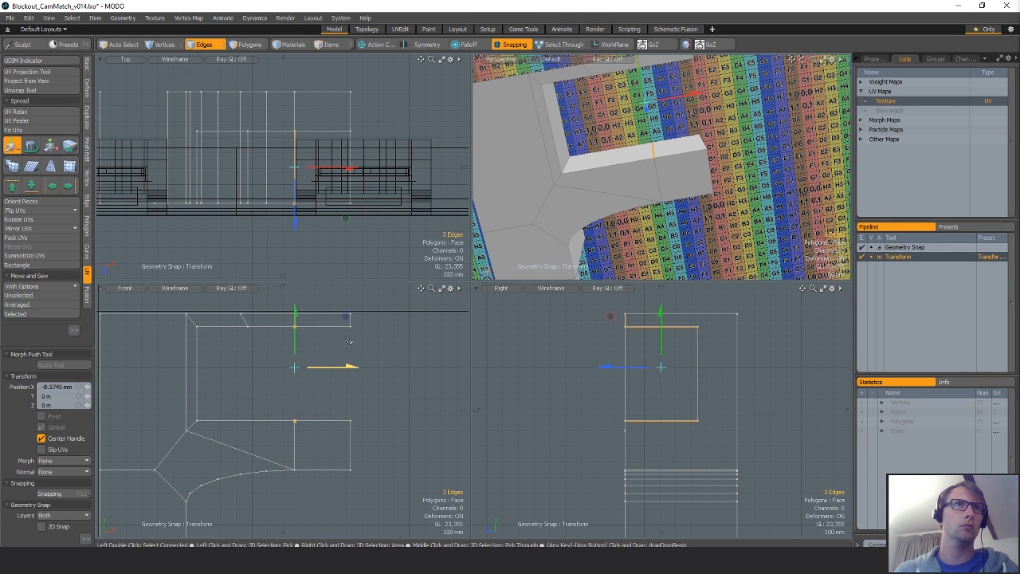
key("space")
Remove the leftover slanted slice from the strip above the window opening.
left_click_drag(349, 341, 396, 372, "alt+shift")
left_click_drag(396, 372, 298, 383, "ctrl+alt")
key("space")
key("space")
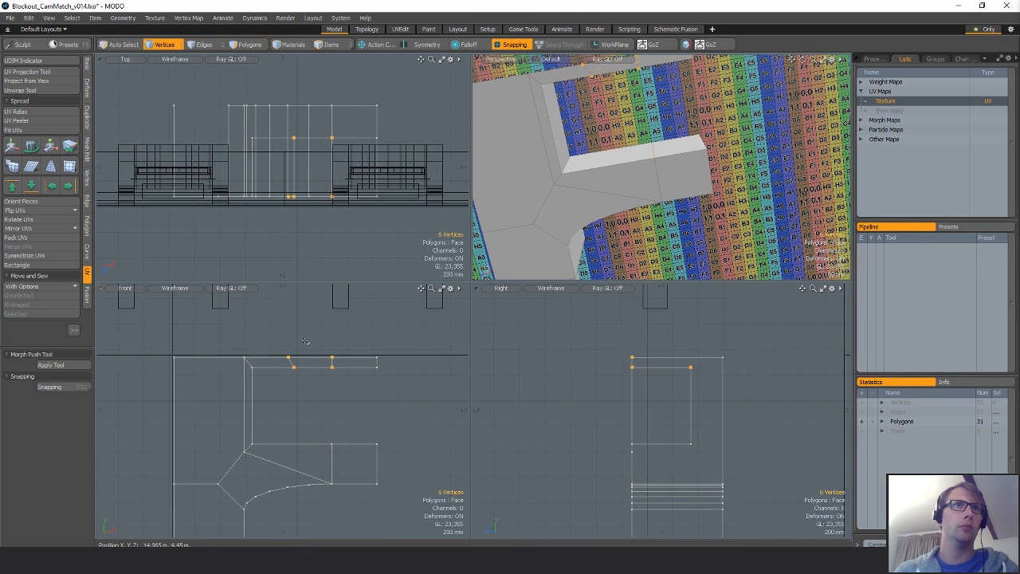
key("space")
key("space")
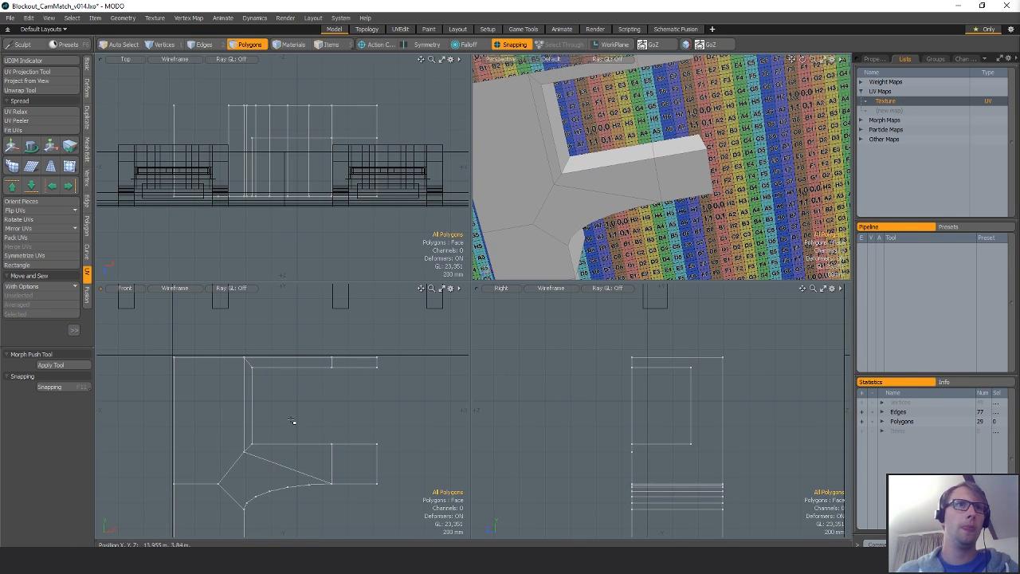
Loop slice the polygons directly below the window opening with a single uniform cut through their middle.
right_click_drag(294, 422, 307, 458)
key("alt+c")
left_click_drag(337, 425, 365, 399, "alt+shift")
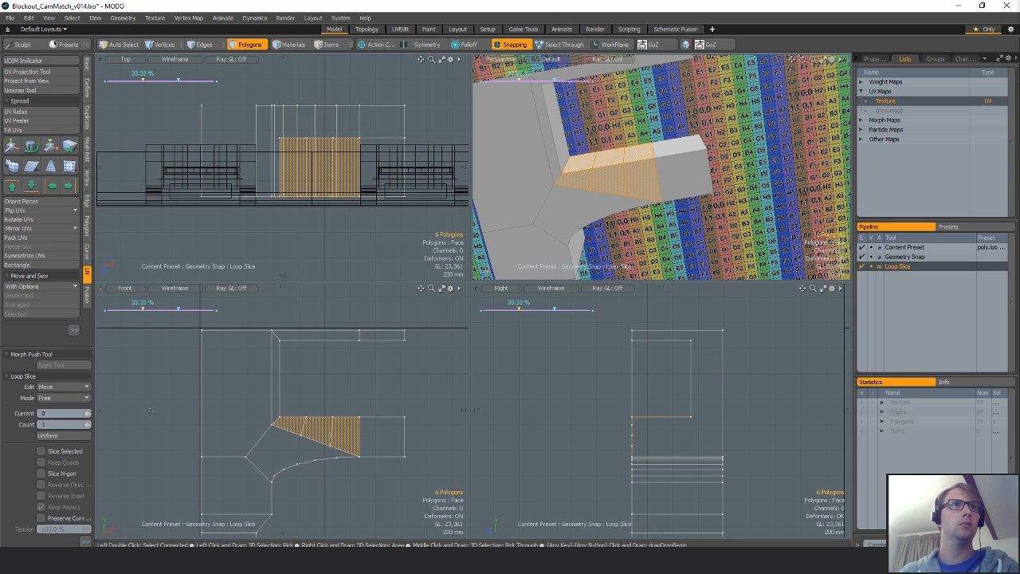
key("space")
Select the long polygons in the strip above the window opening and split them with one uniform loop slice.
right_click_drag(331, 334, 336, 349)
key("c")
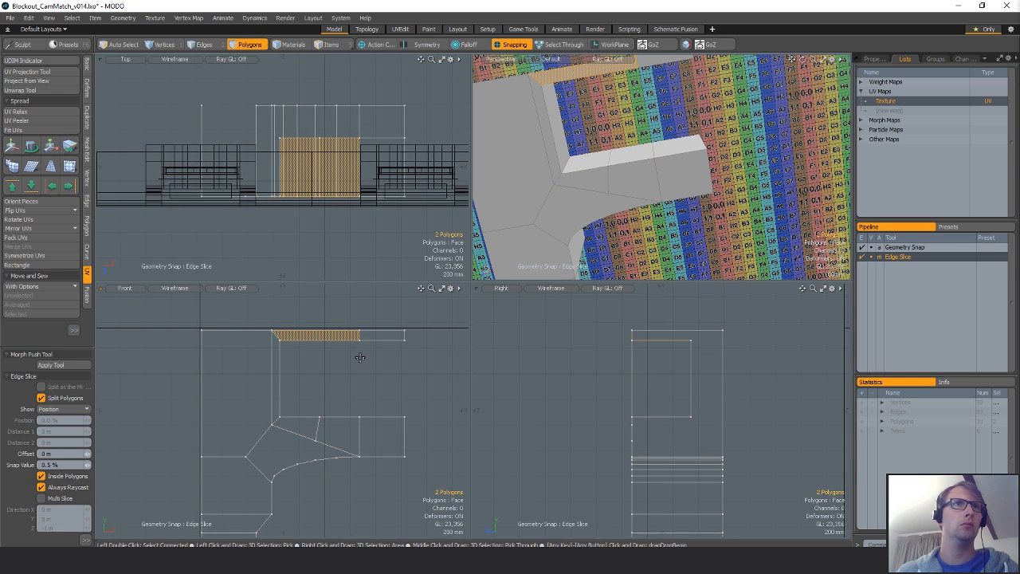
key("space")
key("alt+c")
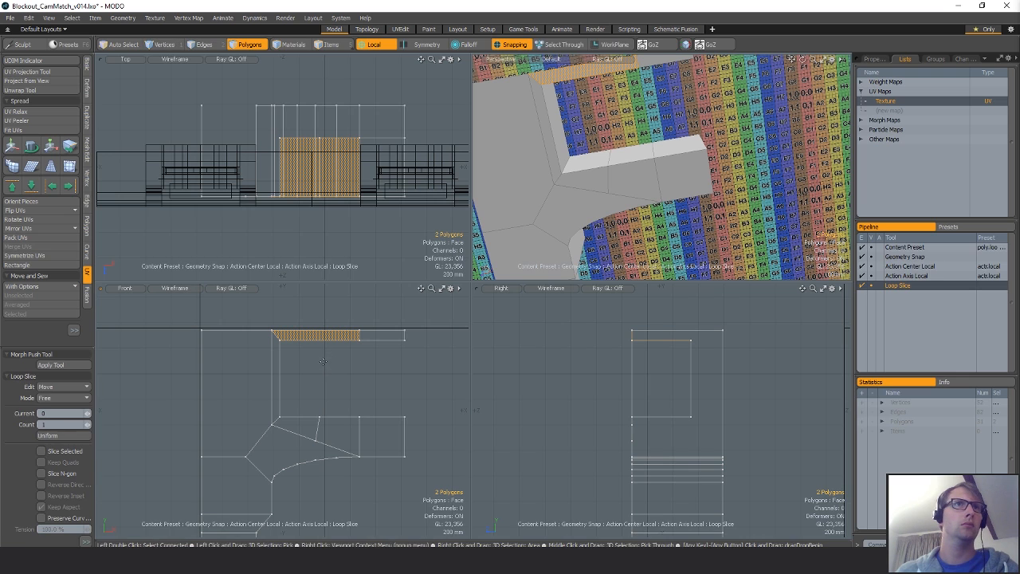
left_click(76, 436)
key("space")
Select the polygons beside the window opening and split them with one uniform loop slice.
left_click(263, 378)
key("alt+c")
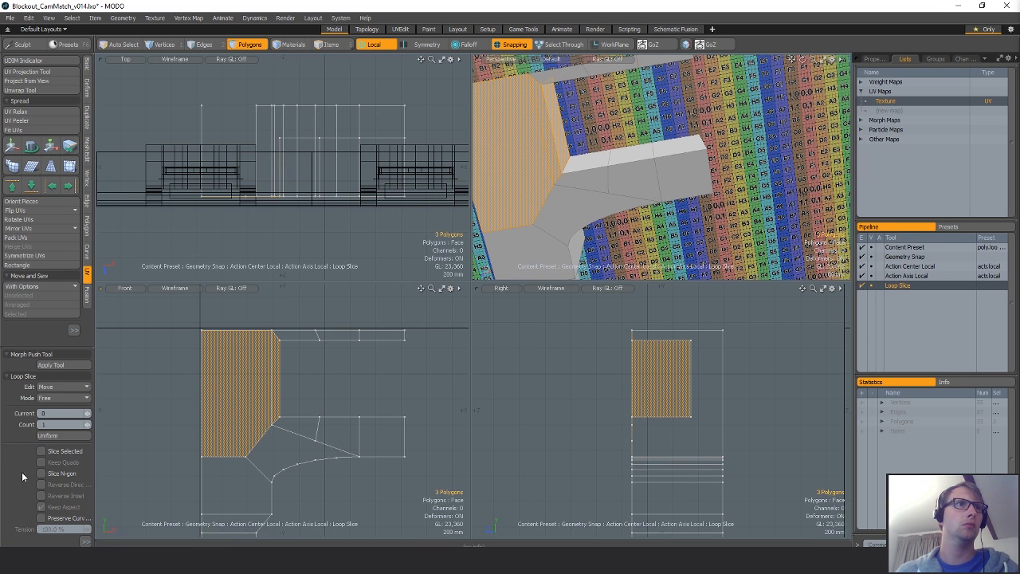
left_click(56, 435)
key("space")
Straighten the new slices by flattening the upper and lower slice vertices in X and scaling the side slice's vertices to 0% in Y.
key("1")
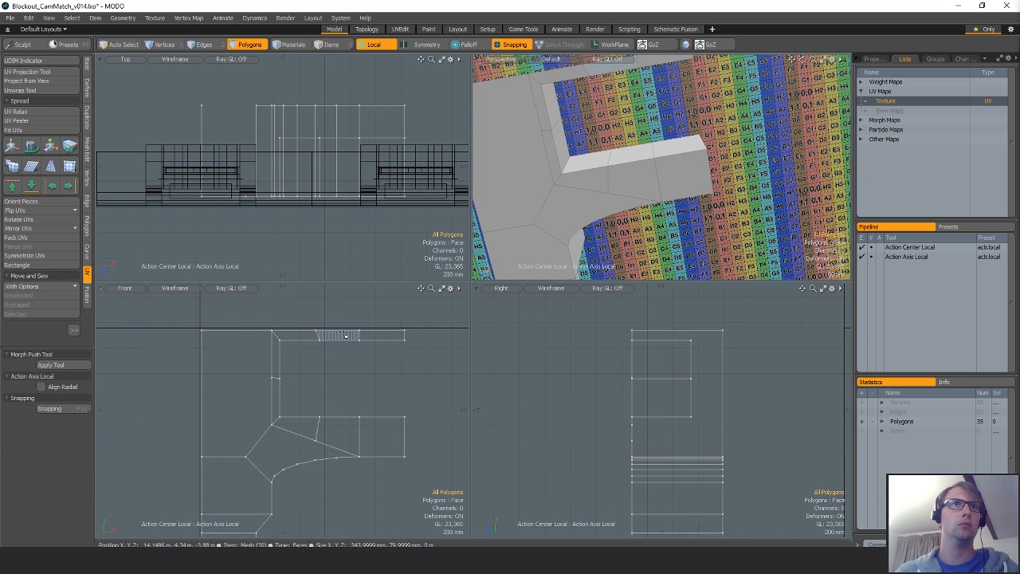
right_click_drag(307, 323, 308, 327)
key("y")
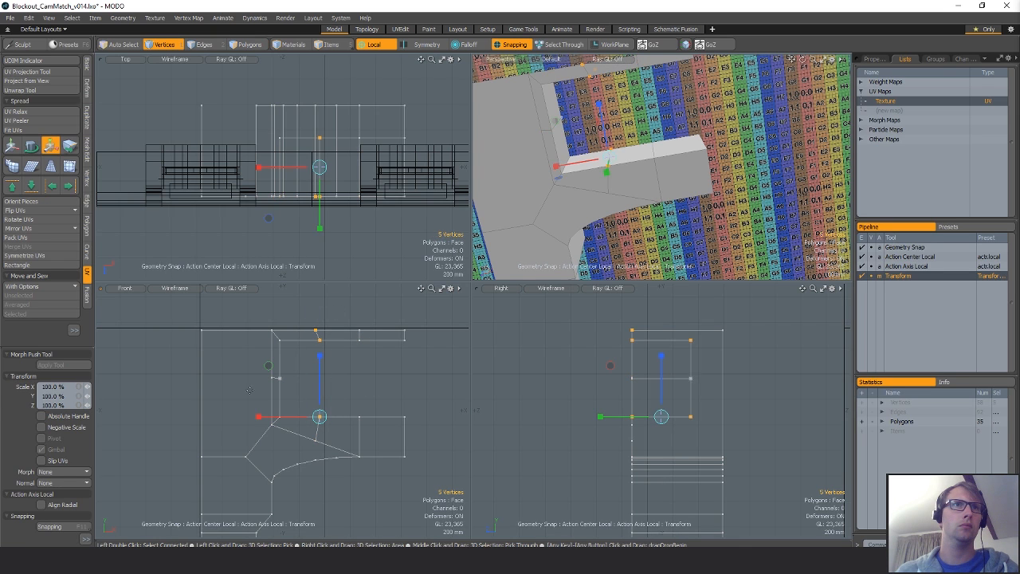
key("ctrl+z")
key("ctrl+z")
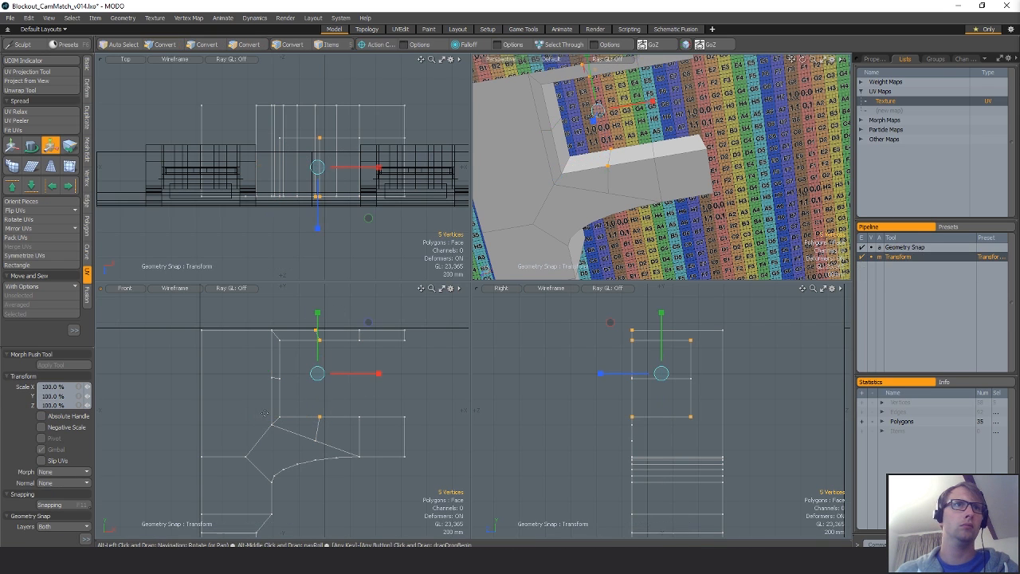
key("q")
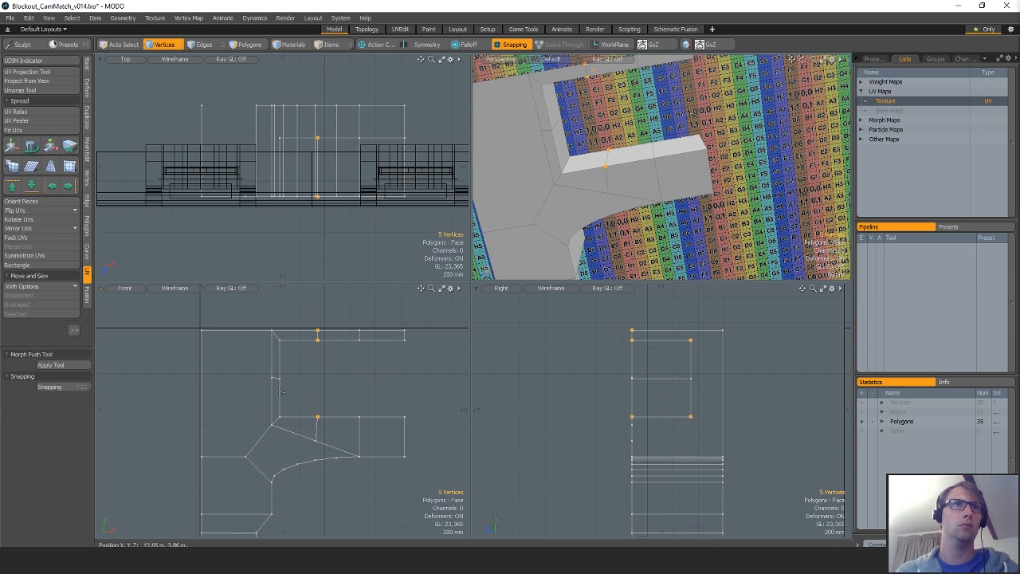
key("y")
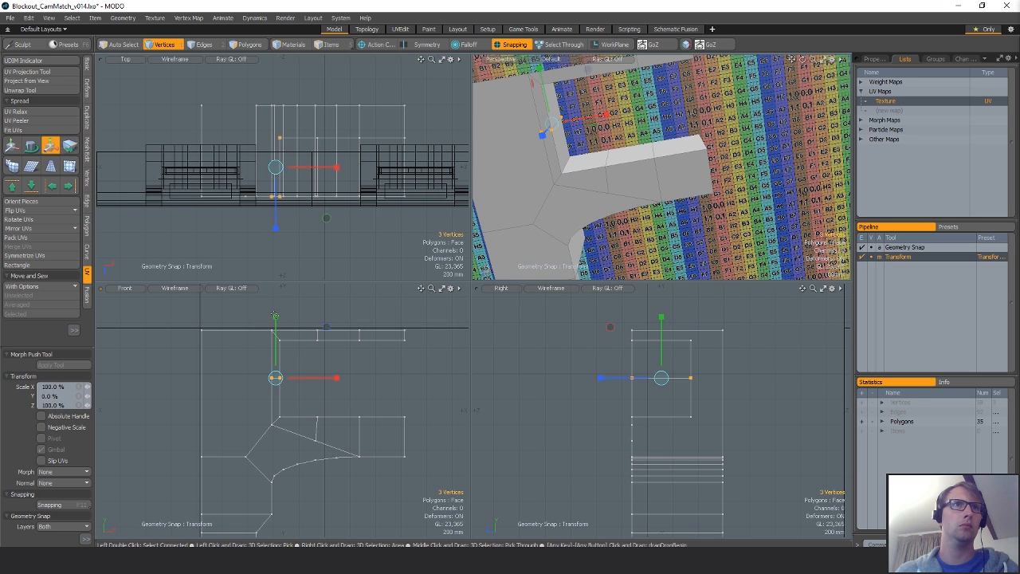
key("q")
Move the three vertices of the surround's horizontal side edge up in Y, level with the vertex below the opening's inner corner.
left_click(368, 394)
left_click_drag(328, 374, 402, 343, "alt+shift")
scroll(360, 376, "down", 2)
right_click_drag(323, 422, 325, 399)
key("w")
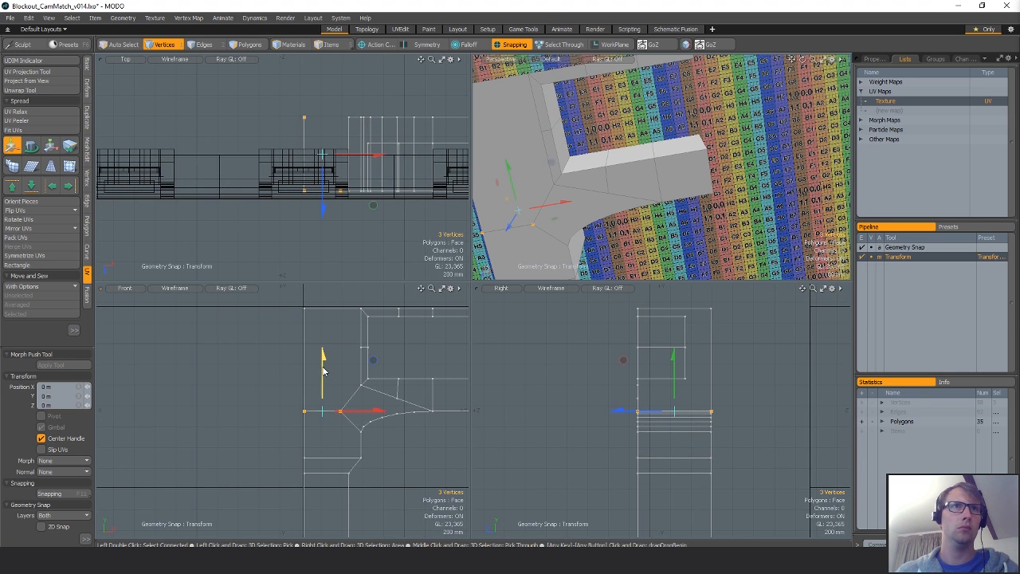
key("q")
left_click_drag(359, 383, 315, 349, "alt+shift")
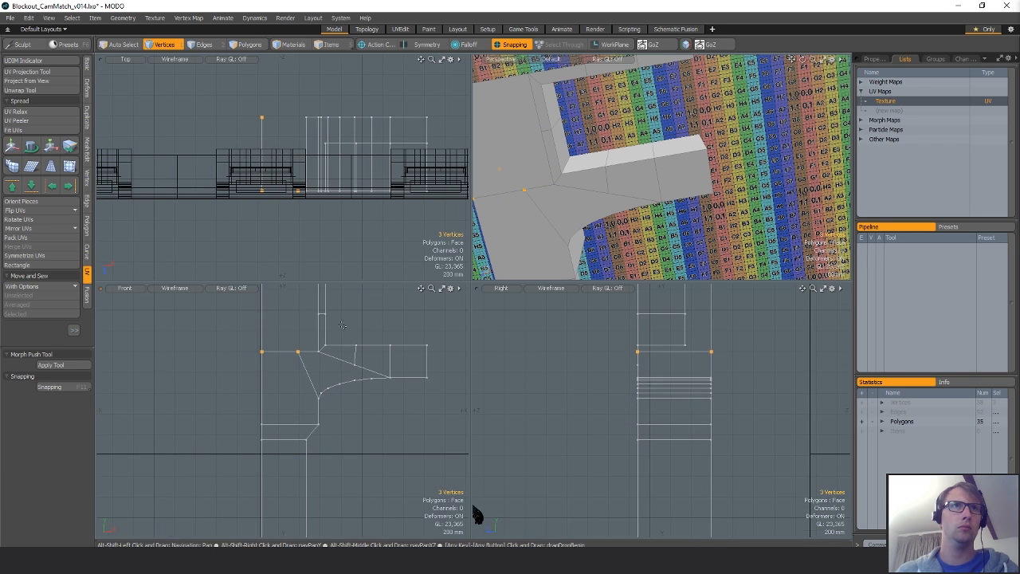
Split the pillar's outer side face and front face beside the upper opening with one horizontal loop slice.
key("3")
mouse_move(286, 341)
right_mouse_down()
mouse_move(248, 311)
mouse_move(279, 317)
right_mouse_up()
key("c")
left_click_drag(550, 152, 785, 195, "alt+shift")
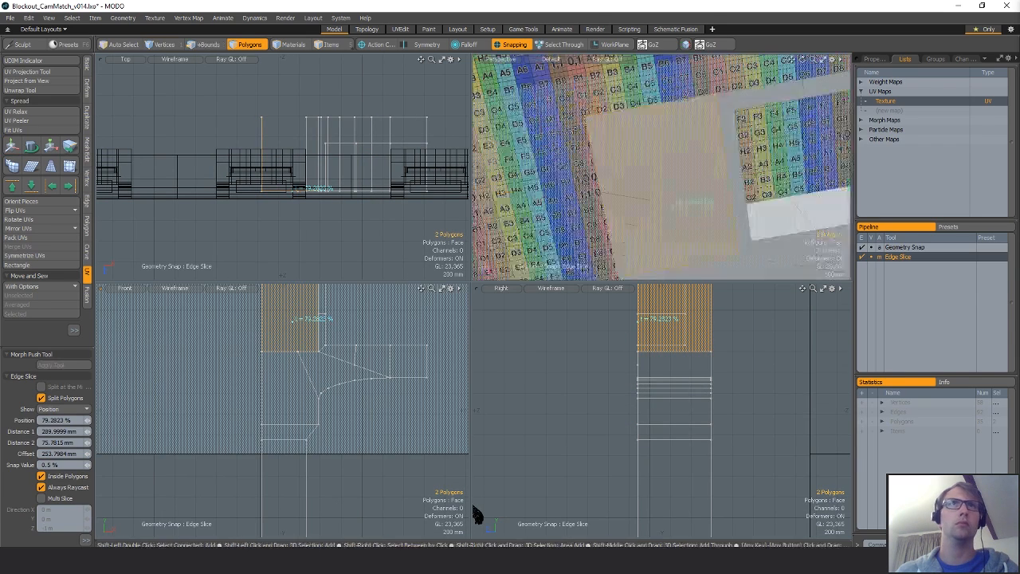
left_click_drag(646, 168, 717, 186, "alt")
key("alt+c")
left_click(757, 147)
key("q")
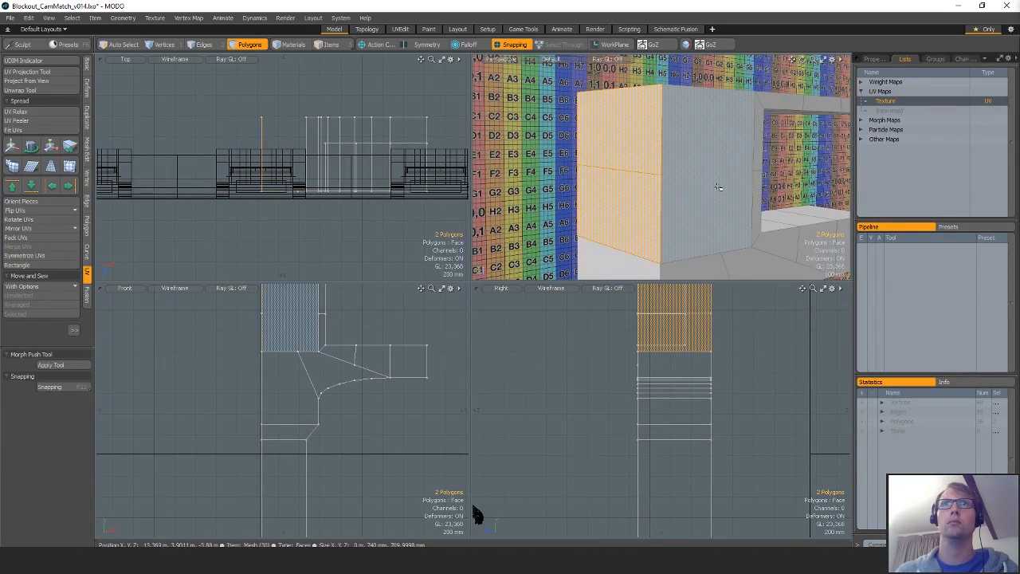
left_click(746, 197)
Remove the three stray diagonal edges from the pillar's front face and level the remaining horizontal slice in Y.
key("space")
key("space")
left_click_drag(313, 334, 298, 385, "alt+shift")
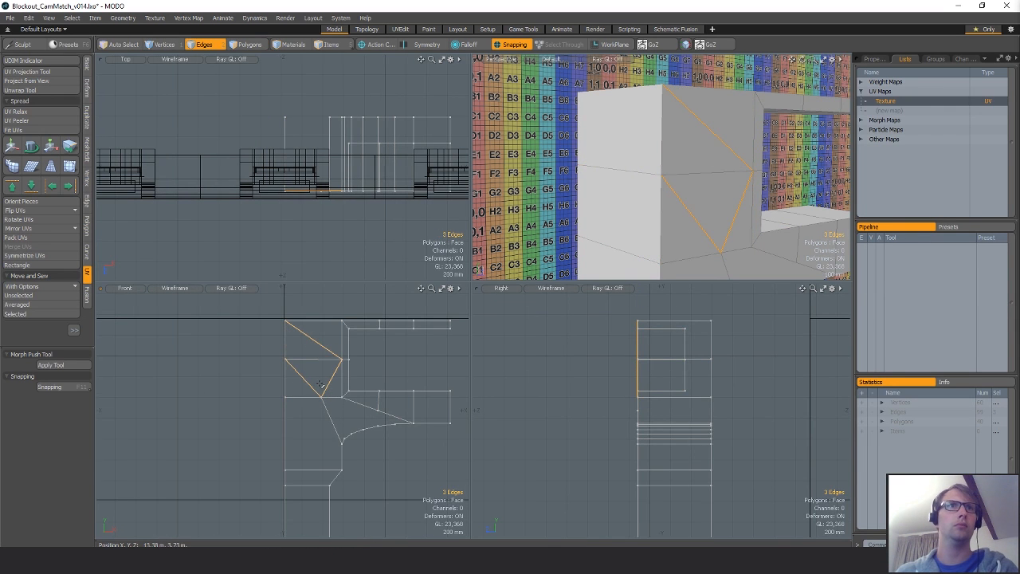
left_click_drag(386, 410, 276, 328, "alt+shift")
key("y")
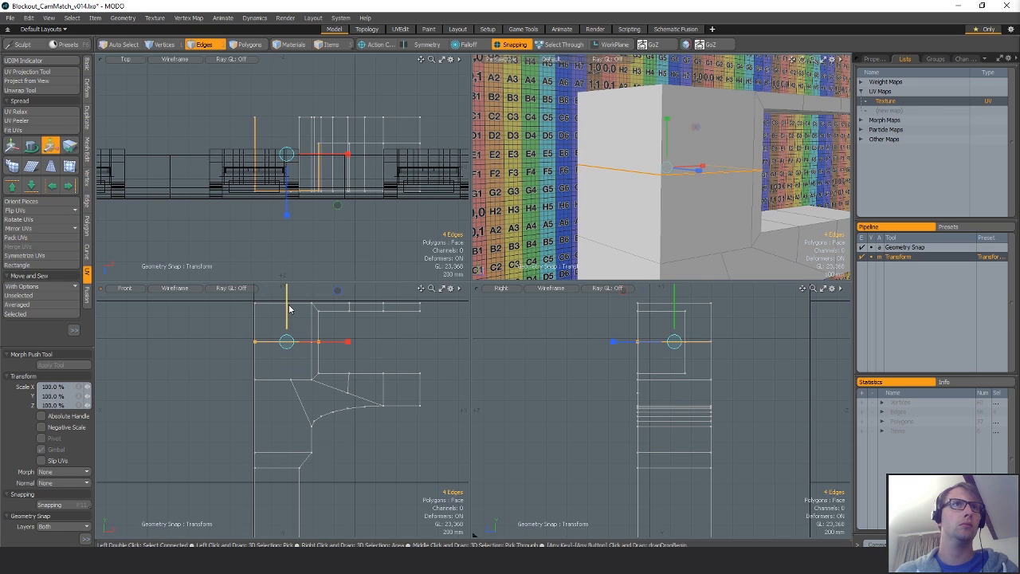
key("space")
key("space")
key("c")
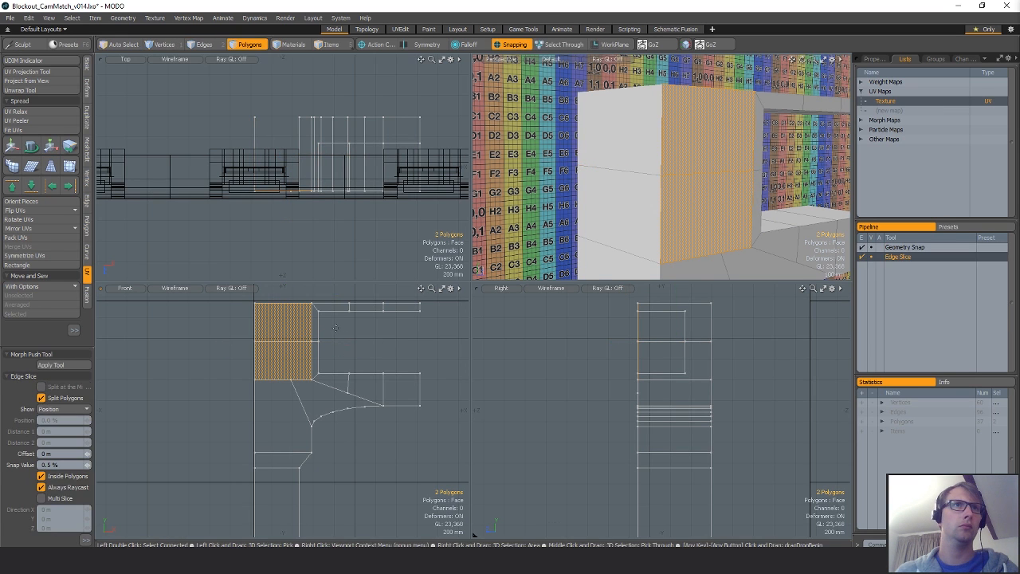
key("alt+c")
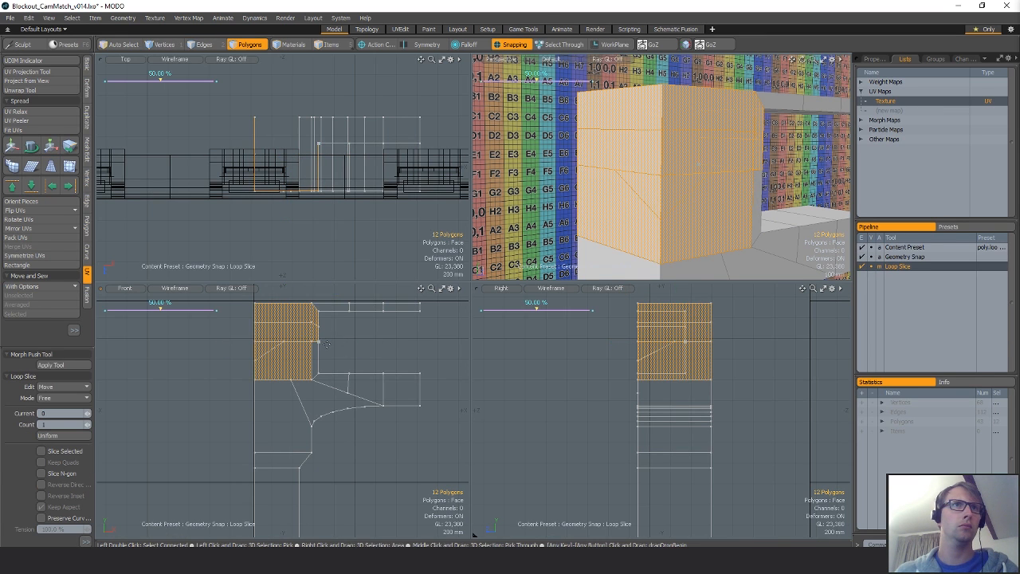
key("c")
left_click_drag(753, 197, 666, 169, "alt")
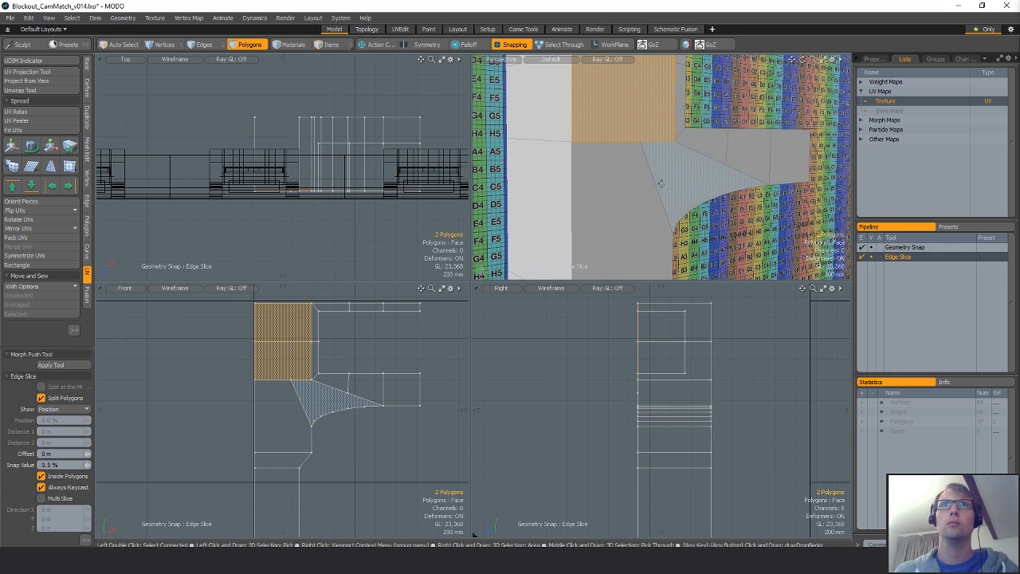
key("space")
Remove the slanted edge running from the bracket's curve up to the horizontal edge on the pillar's front face.
key("space")
left_click(641, 169)
left_click_drag(340, 402, 359, 391, "alt")
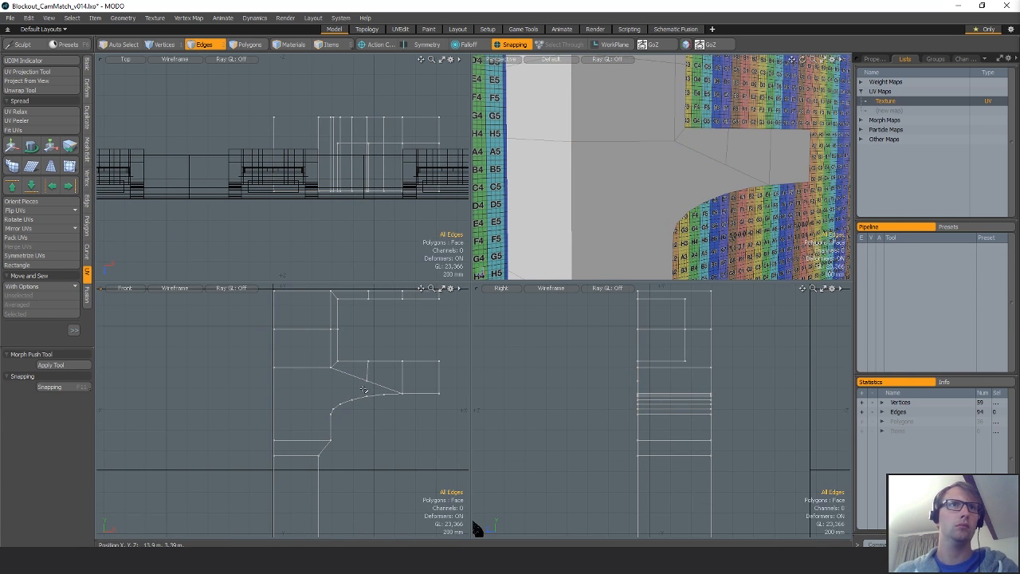
Triangulate the large front polygon that follows the bracket's curve.
key("3")
left_click(647, 209)
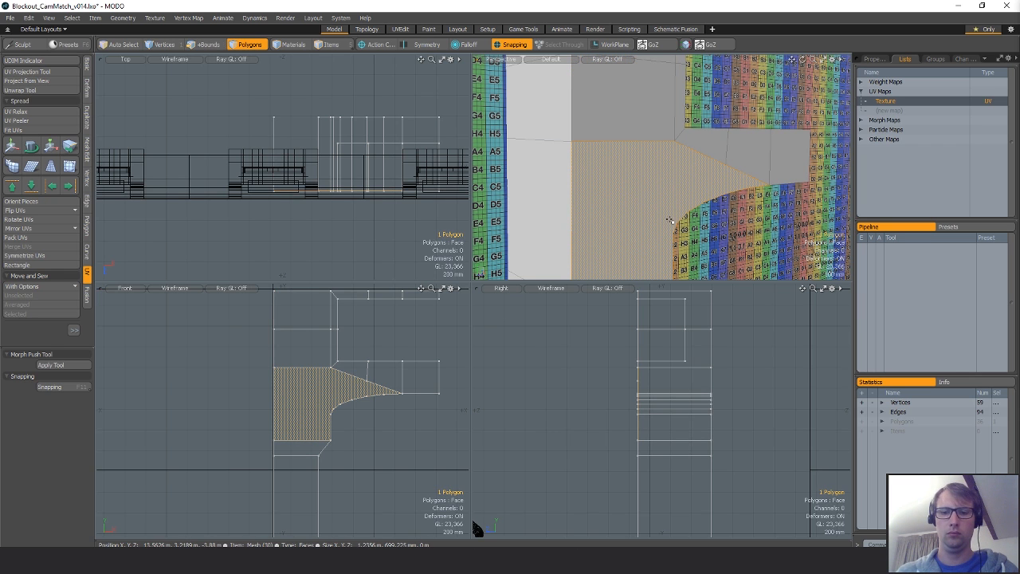
left_click_drag(319, 403, 325, 426, "ctrl+alt")
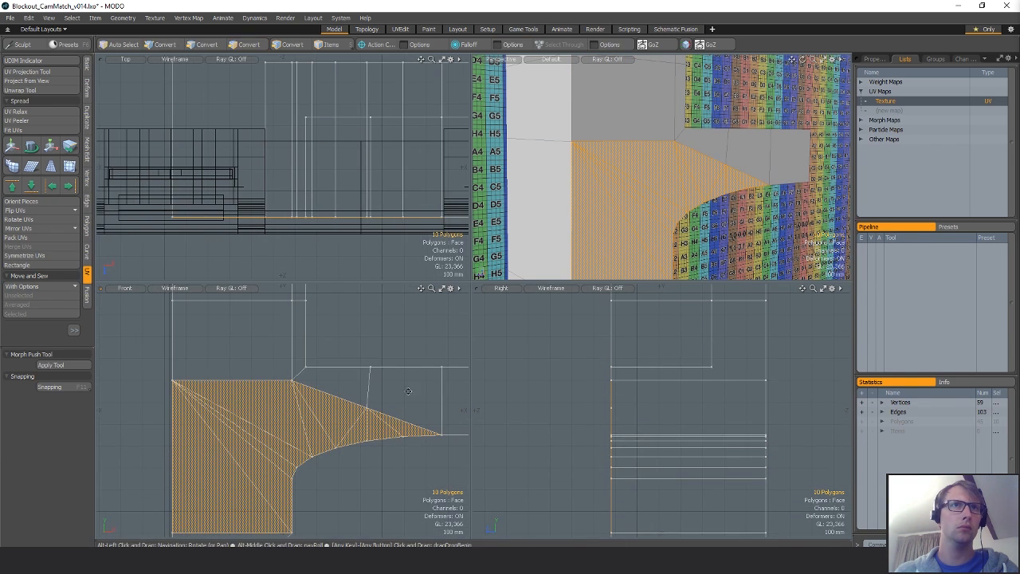
left_click_drag(410, 389, 338, 419, "alt+shift")
left_click_drag(338, 420, 343, 398, "alt+shift")
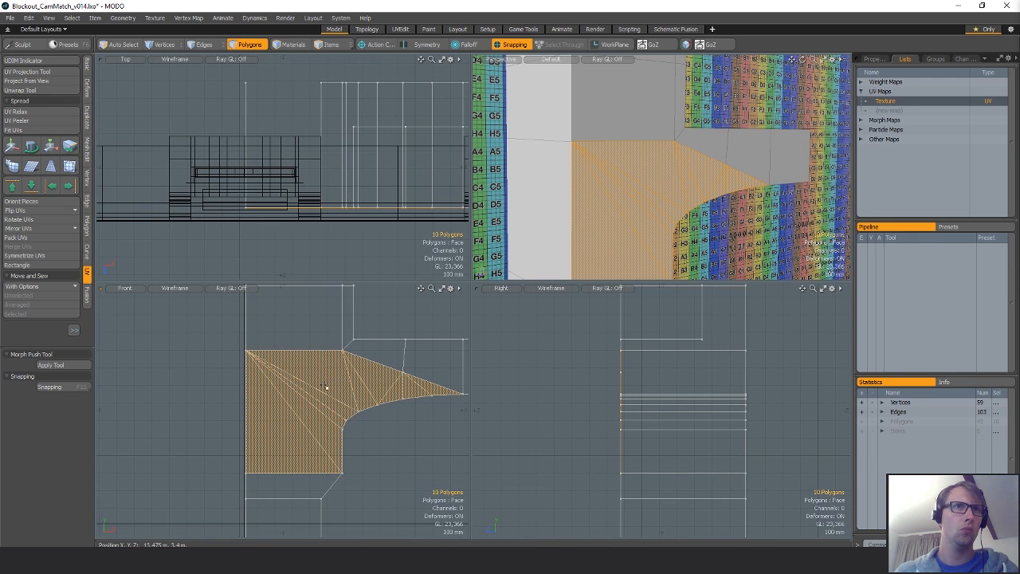
Spin the long diagonal edge of the triangulated face to link the curve's lower end with the pillar's outer lower corner.
left_click_drag(358, 437, 395, 394, "alt+shift")
key("2")
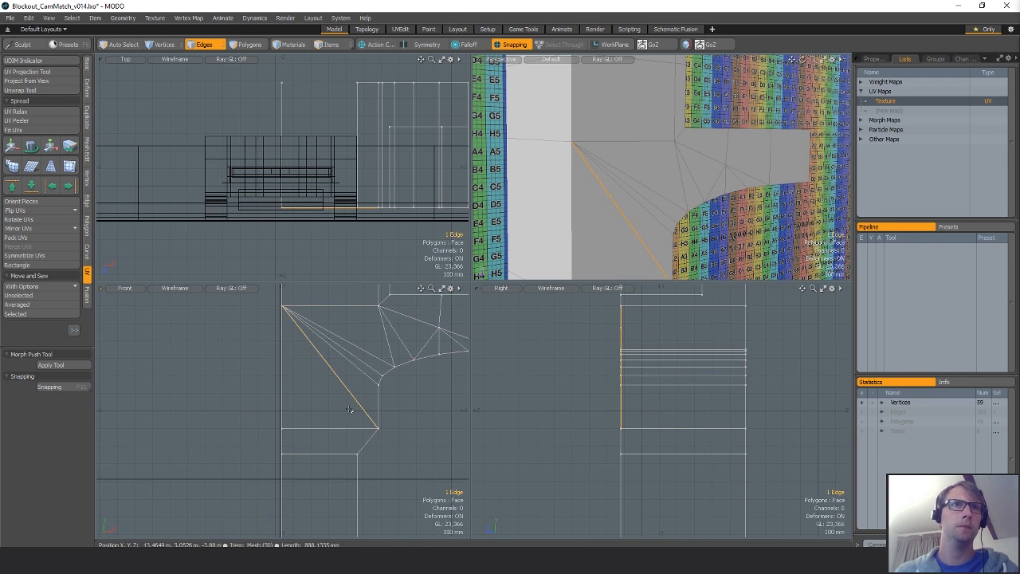
left_click(416, 425)
left_click_drag(422, 425, 284, 463, "alt+shift")
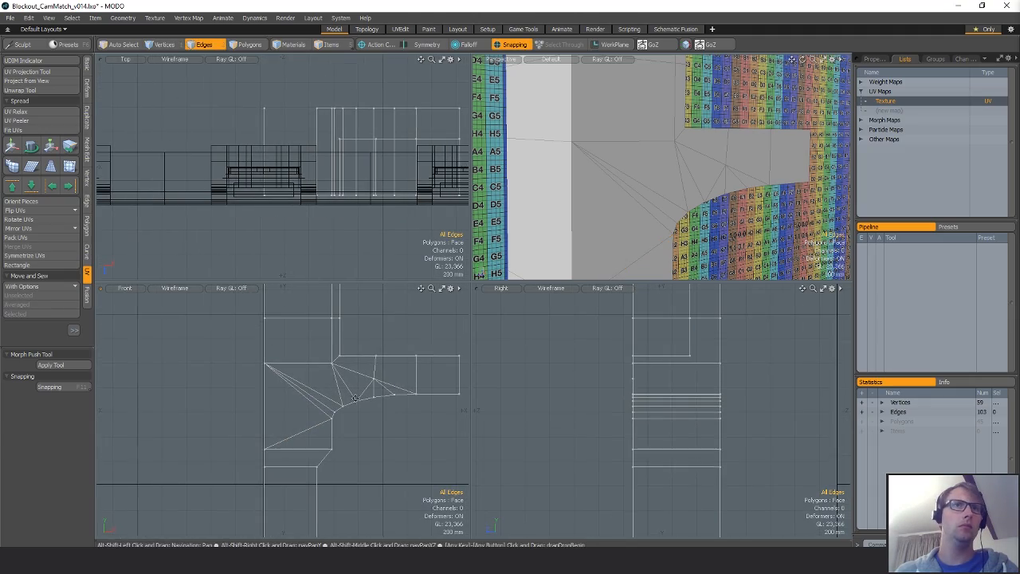
left_click_drag(614, 171, 613, 213, "alt")
key("Tab")
key("Tab")
Select the two long polygons of the pillar shaft below the bracket.
left_click_drag(363, 436, 269, 439, "ctrl+alt")
left_click_drag(269, 439, 270, 338, "alt+shift")
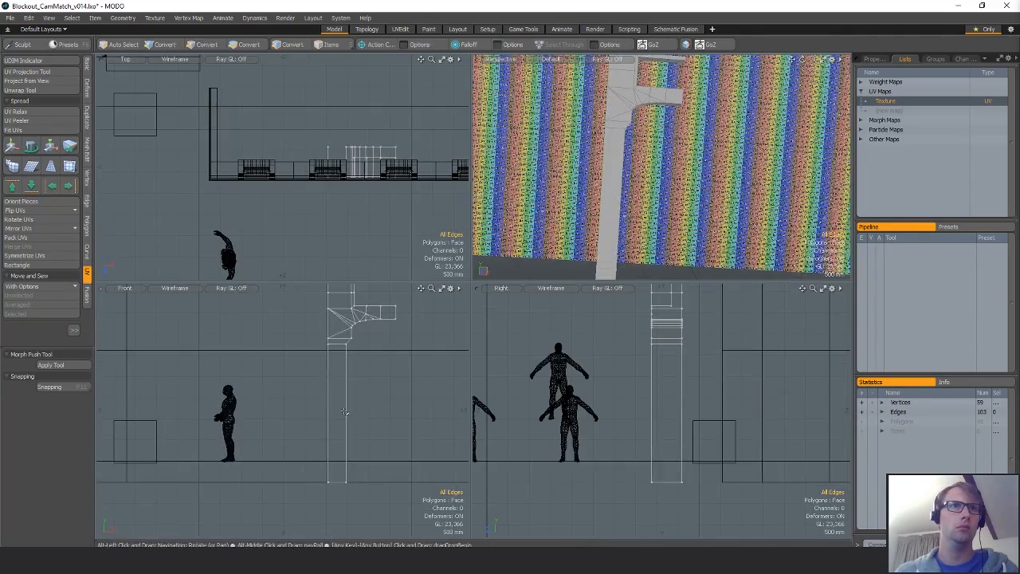
key("space")
key("space")
key("space")
Try splitting the pillar shaft with four uniform loop slices and compare them with the unhidden wall's grid.
key("alt+c")
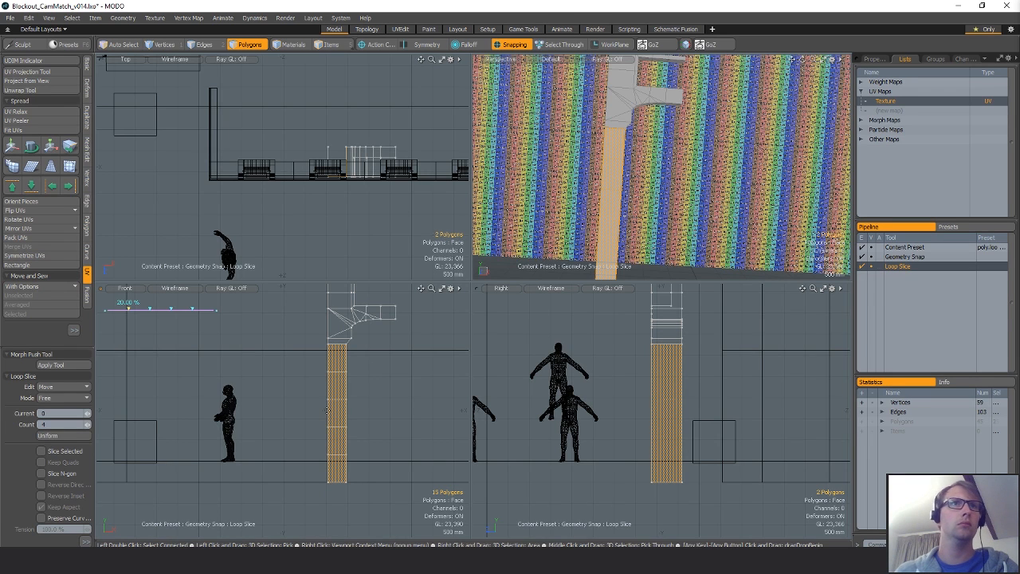
key("space")
key("u")
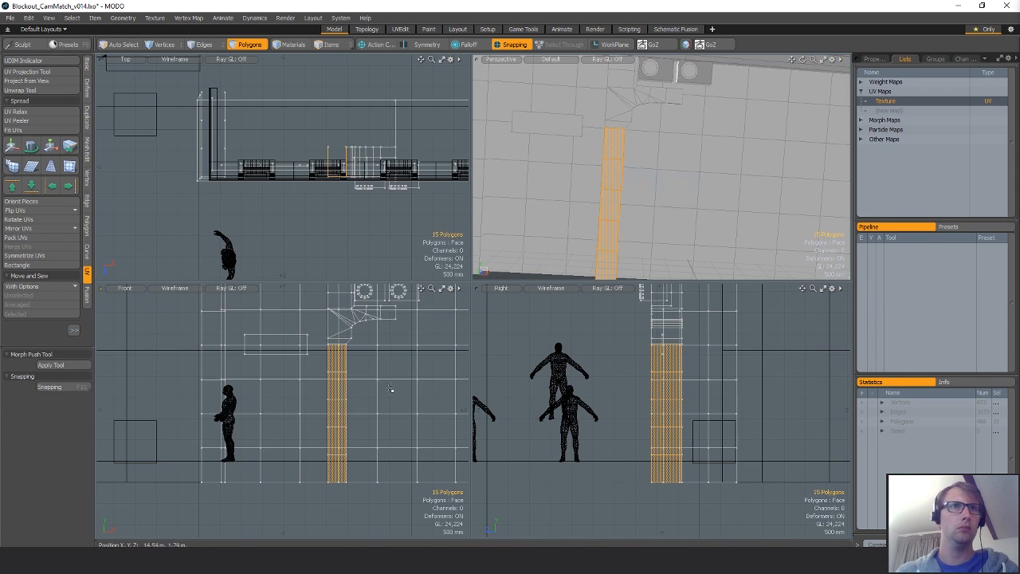
left_click_drag(732, 167, 693, 197, "alt")
key("ctrl+z")
key("ctrl+z")
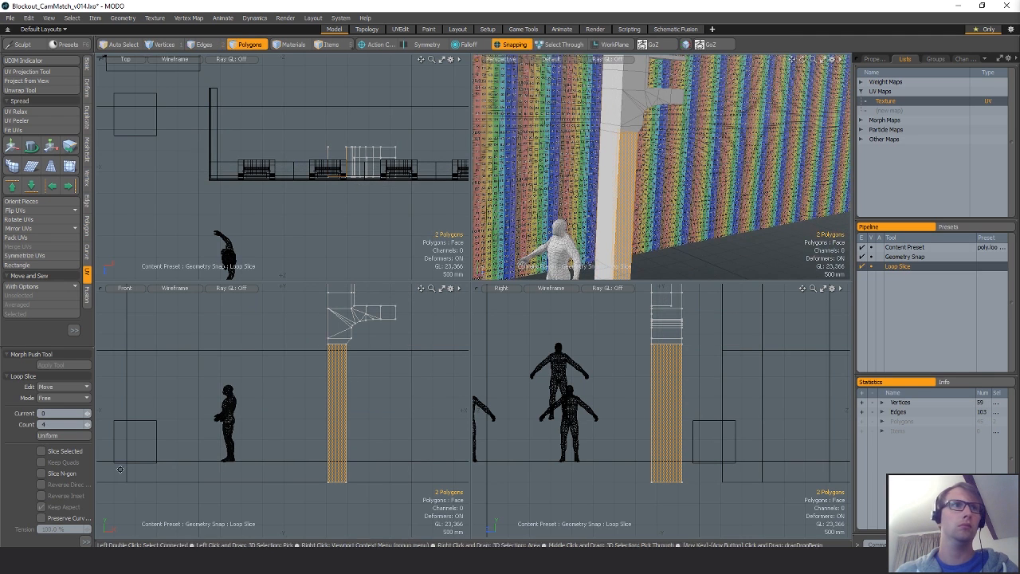
key("ctrl+z")
Split the pillar shaft's long polygons with a uniform loop slice of three cuts.
key("alt+c")
left_click_drag(45, 425, 22, 425)
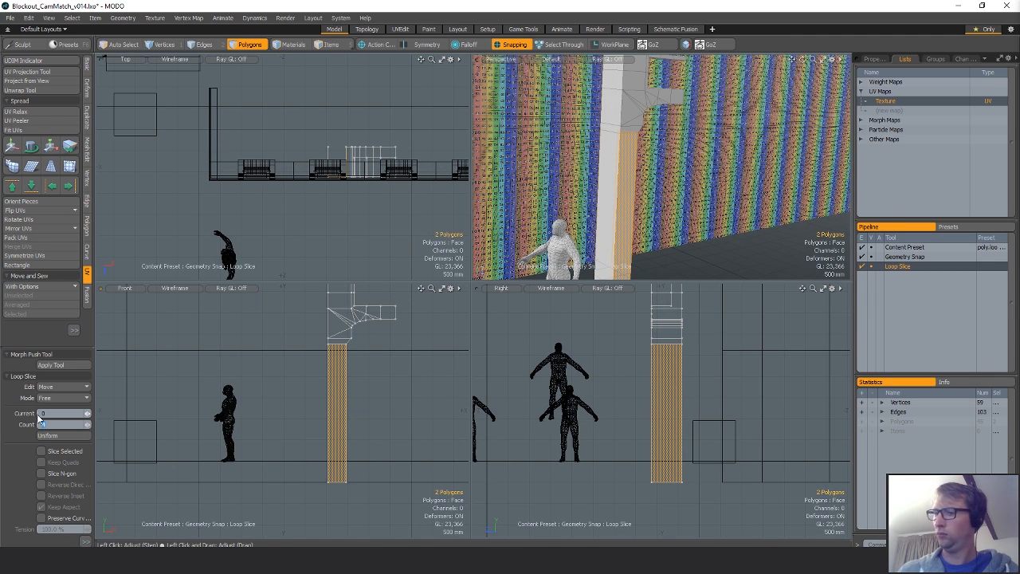
left_click(66, 440)
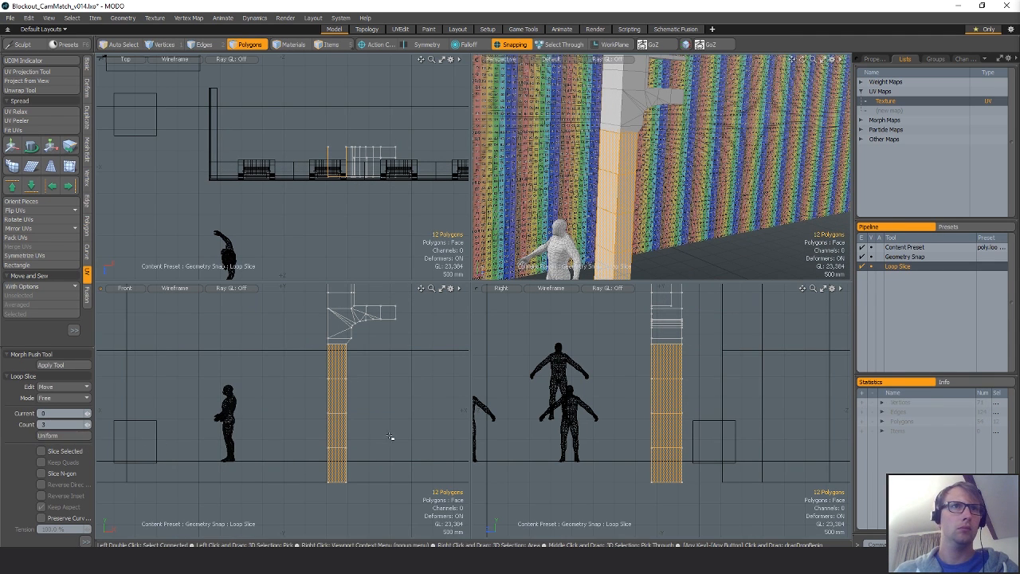
key("space")
left_click(391, 437)
Select all polygons of the doorway surround half and open the Texture UV map in the UV Editor.
left_click_drag(391, 437, 329, 459, "alt")
scroll(330, 459, "down", 1)
left_click_drag(594, 399, 703, 398, "alt")
left_click_drag(699, 267, 600, 169, "alt")
double_click(601, 169)
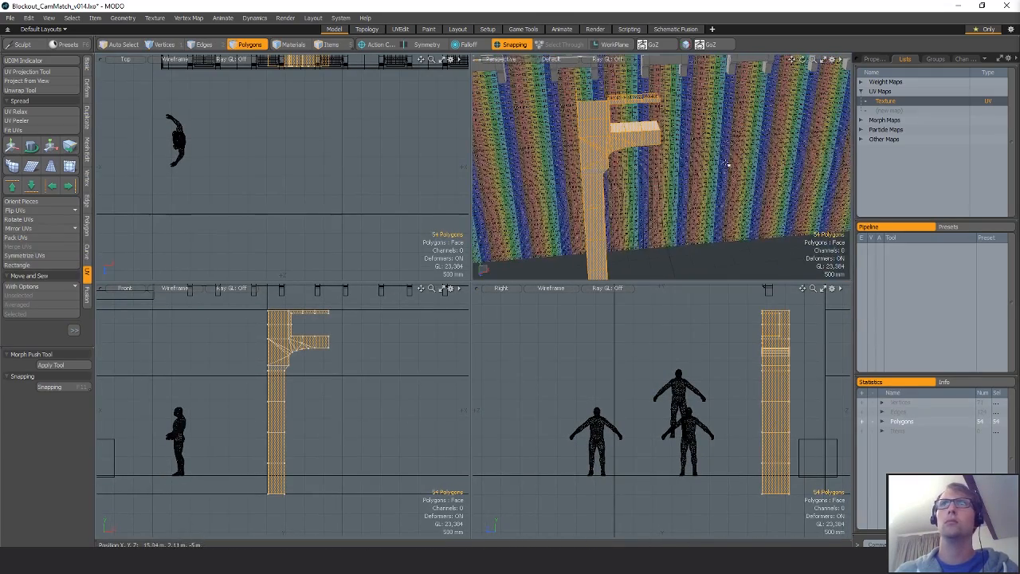
double_click(890, 101)
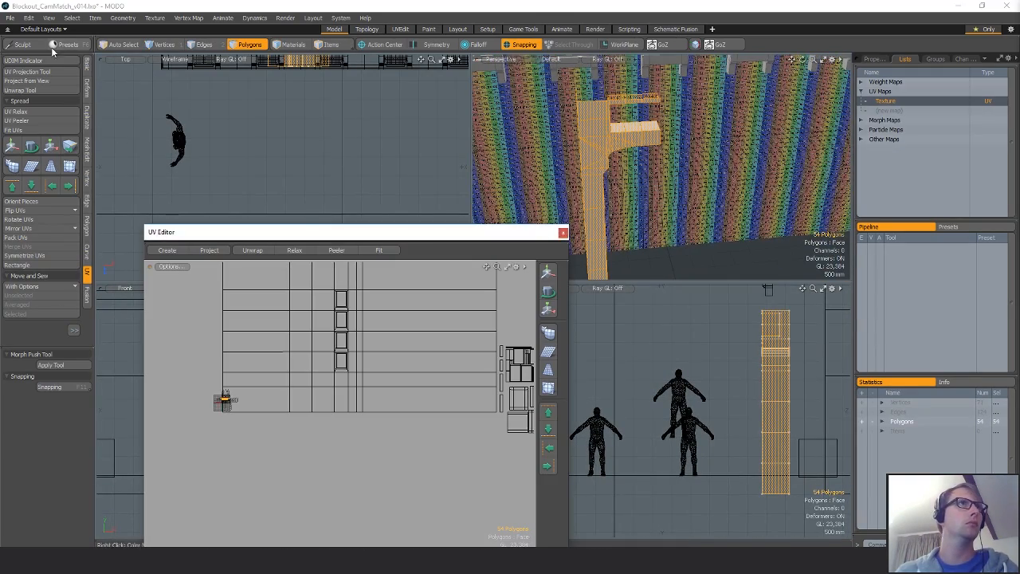
Create new UVs for the selected surround with the Atlas projection and move the islands clear of the existing UVs.
left_click(369, 378)
key("shift+a")
left_click_drag(272, 397, 176, 407, "ctrl+alt")
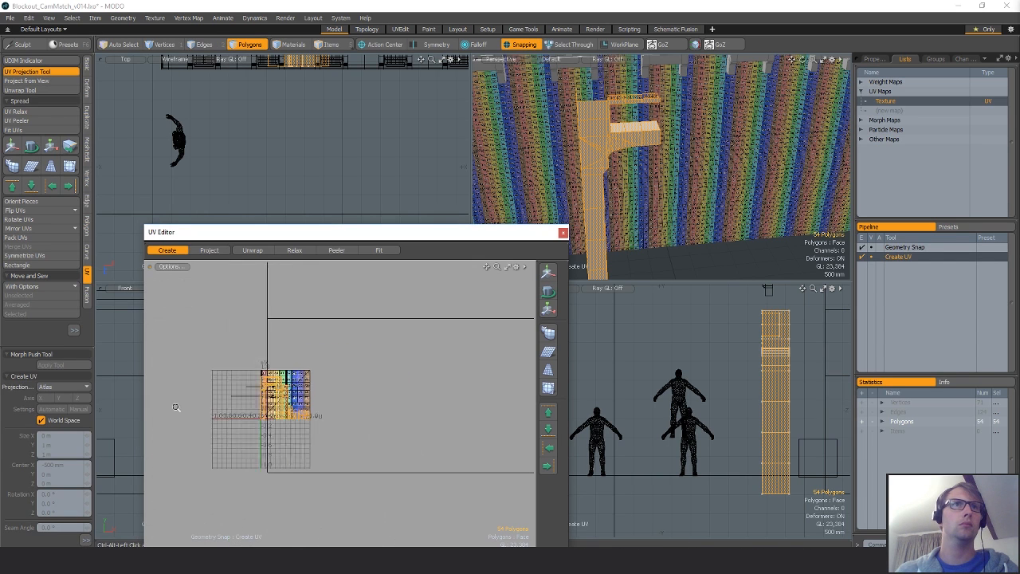
key("w")
left_click_drag(358, 371, 479, 527)
key("shift+a")
key("q")
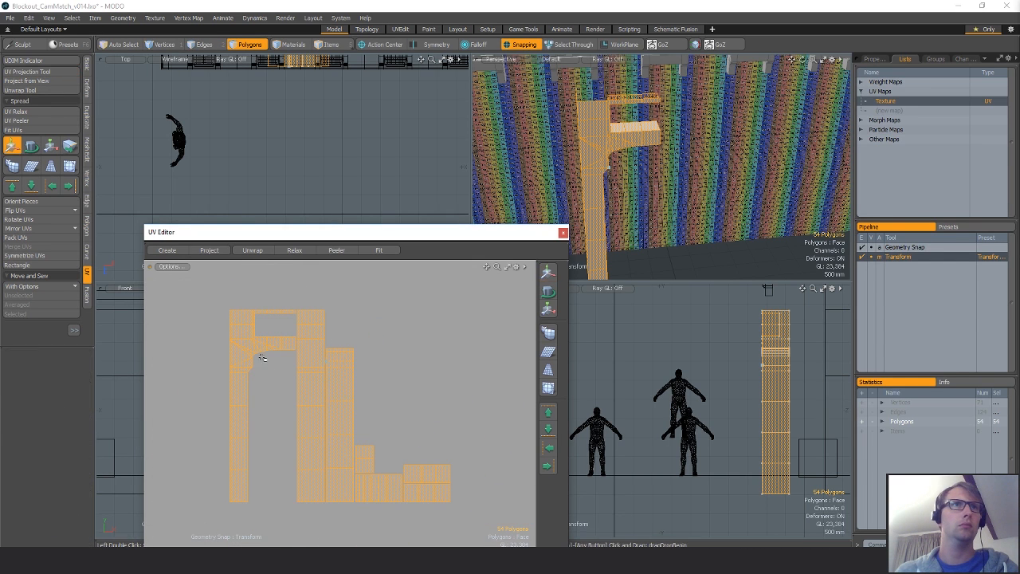
Select individual UV islands and check which faces of the surround they belong to.
double_click(253, 351)
key("w")
key("q")
double_click(312, 344)
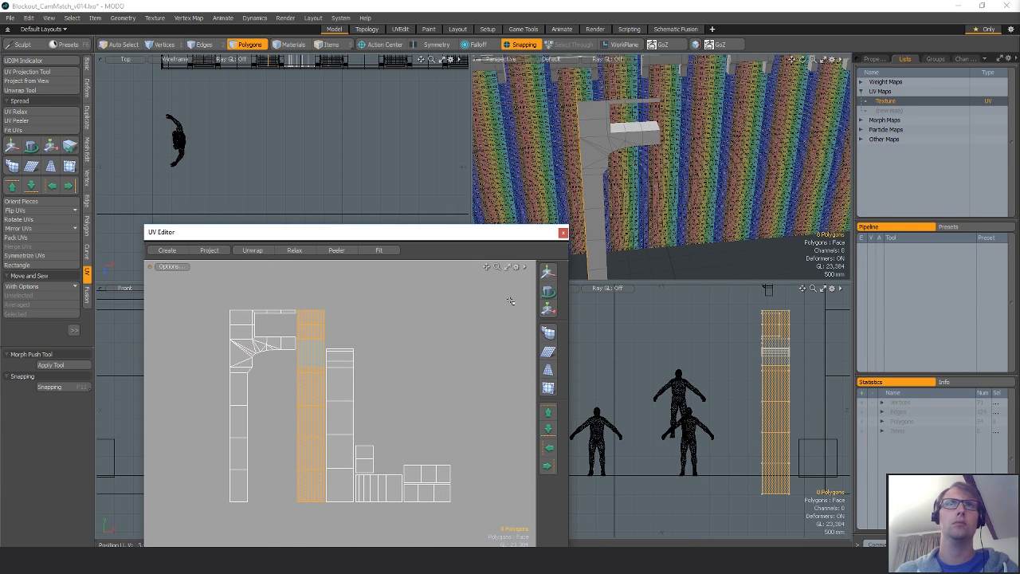
left_click_drag(647, 159, 753, 145, "alt")
key("Escape")
Assign the checker texture material to all polygons of the surround.
key("m")
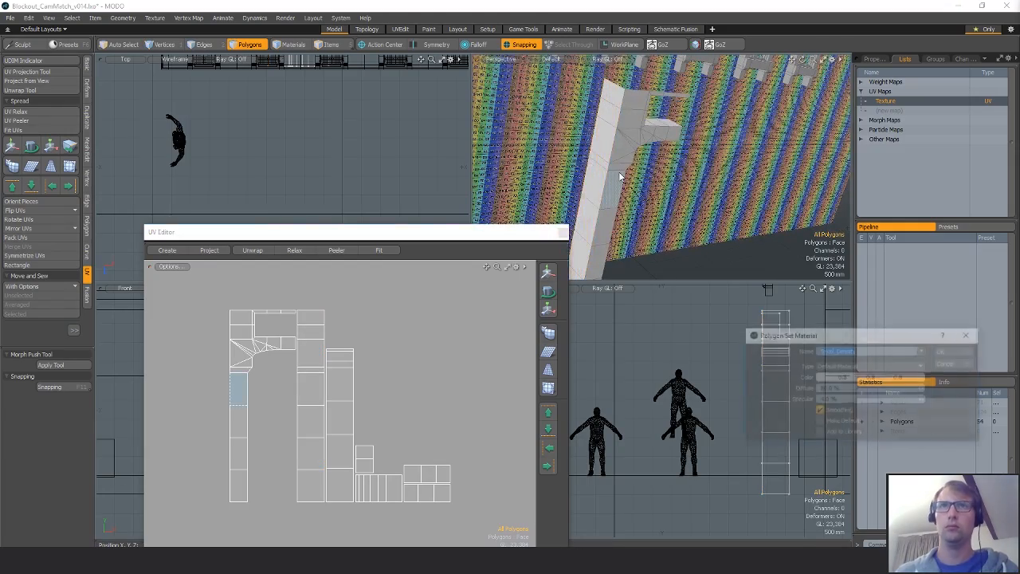
key("Return")
left_click_drag(618, 168, 582, 188, "alt")
scroll(677, 167, "down", 8)
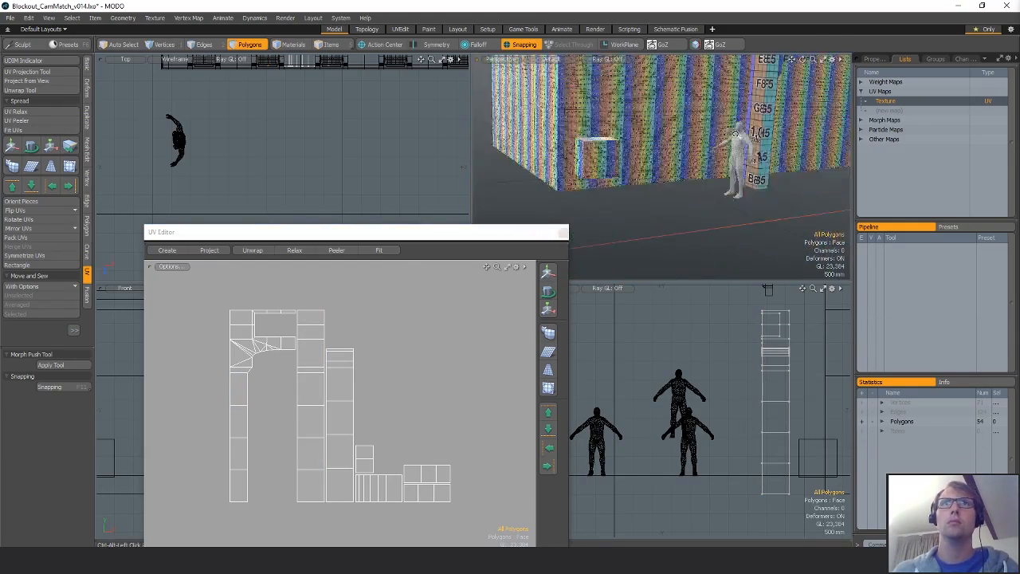
left_click_drag(709, 159, 757, 168, "alt")
Relax every UV island except the front face's in Adaptive mode and straighten them with the Rectangle operation.
key("w")
left_click_drag(320, 375, 312, 392, "alt")
key("q")
left_click_drag(416, 499, 416, 505)
key("]")
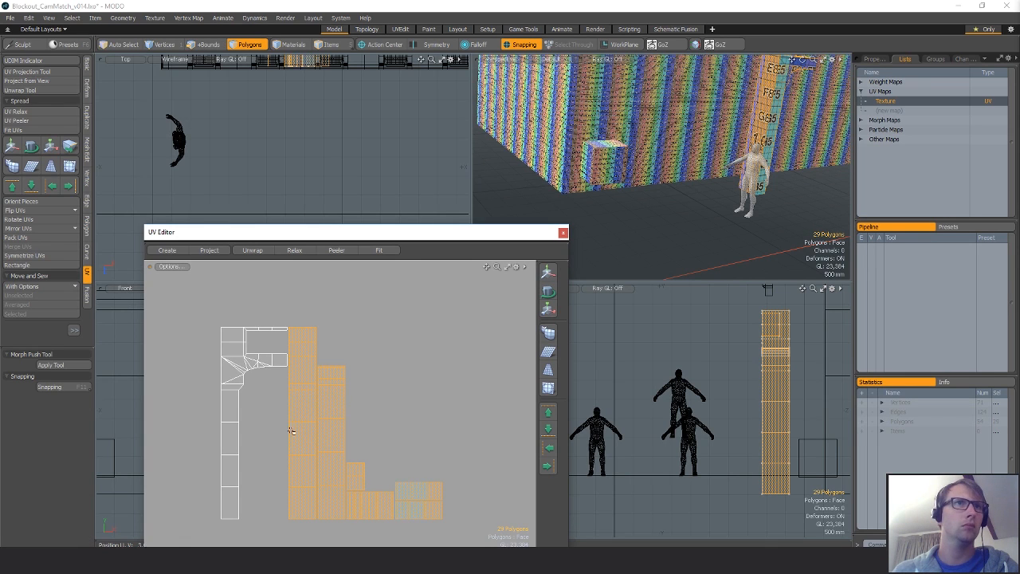
left_click(18, 112)
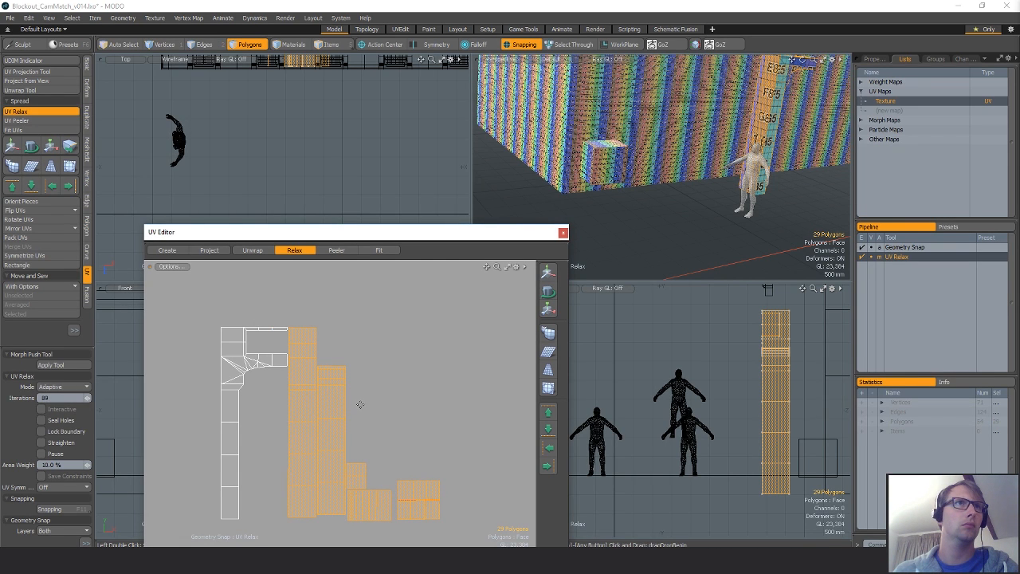
left_click(367, 389)
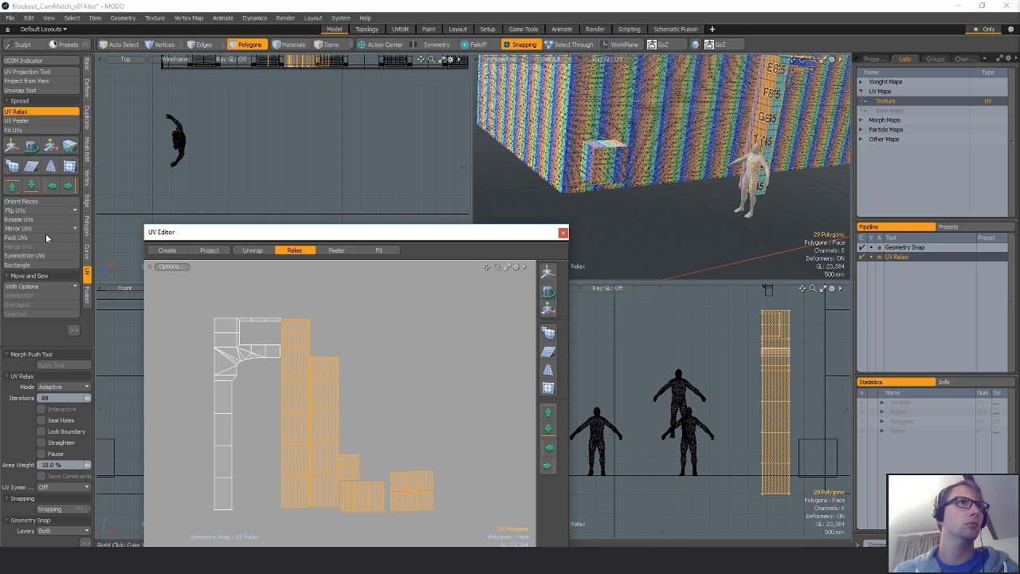
left_click(22, 268)
left_click(945, 376)
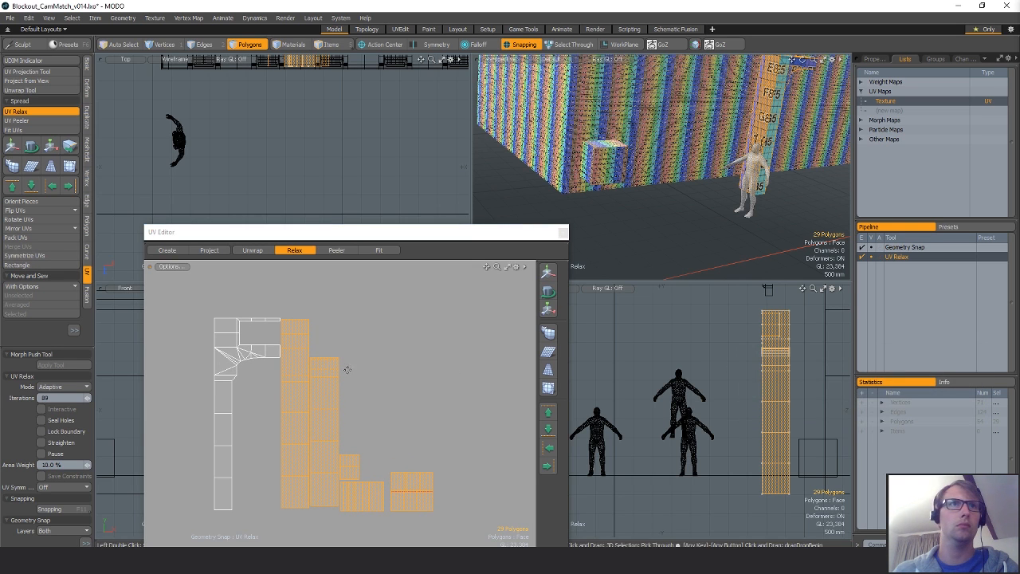
Move the tall side face's UV island about -0.45 in U to the free side of the front face's island.
double_click(296, 377)
left_click_drag(686, 119, 733, 106, "alt")
left_click_drag(693, 143, 744, 147, "ctrl+alt")
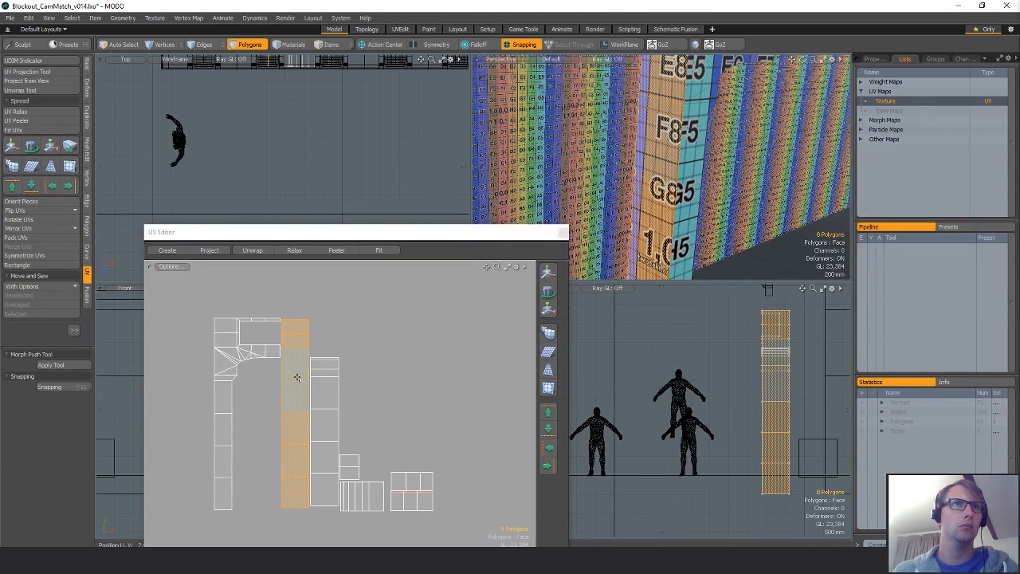
key("w")
left_click_drag(349, 414, 248, 413)
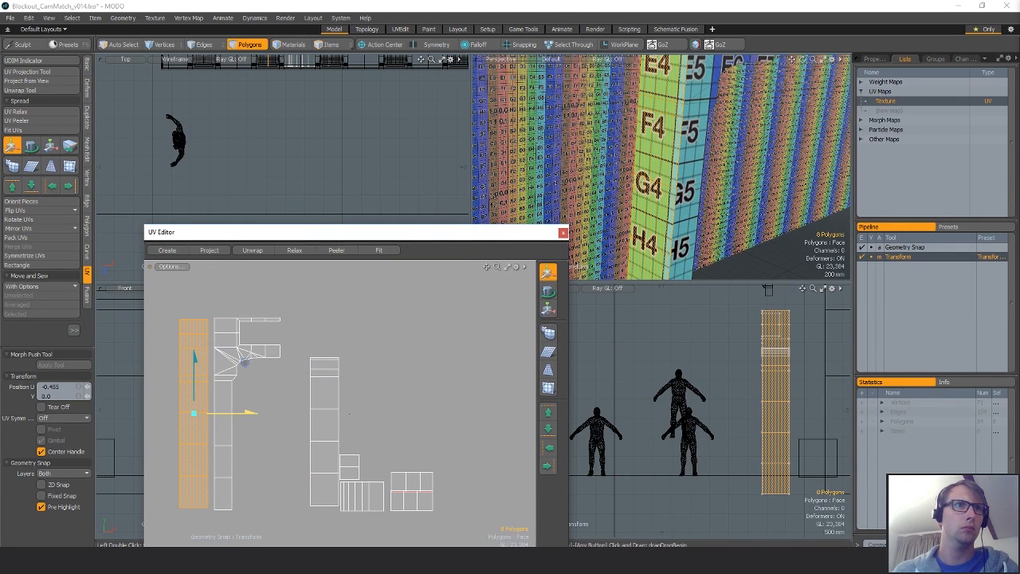
key("space")
Select all UV islands except the front face's, scale them to 101.5% and shift them 0.005 in U.
double_click(313, 381)
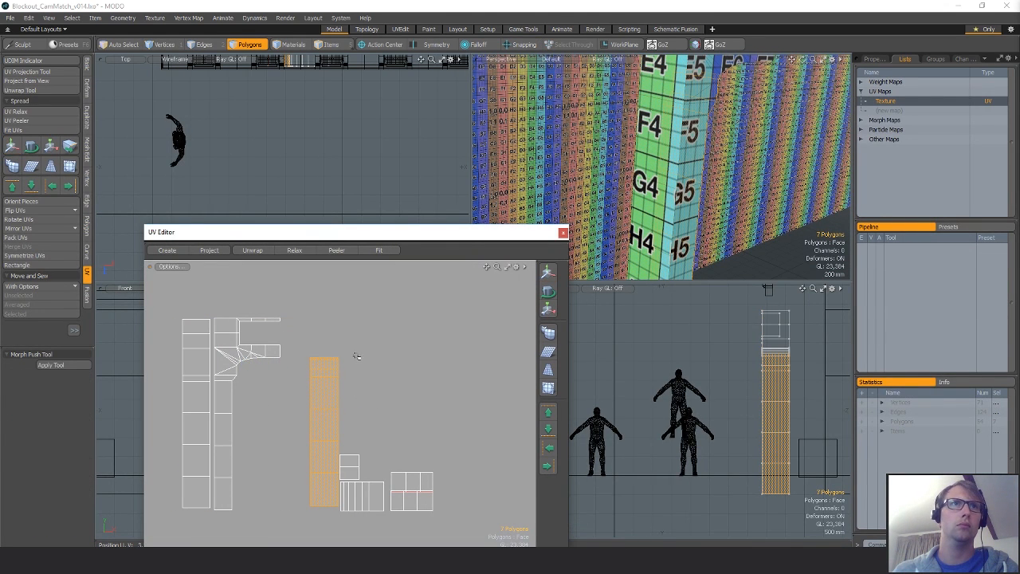
double_click(196, 375)
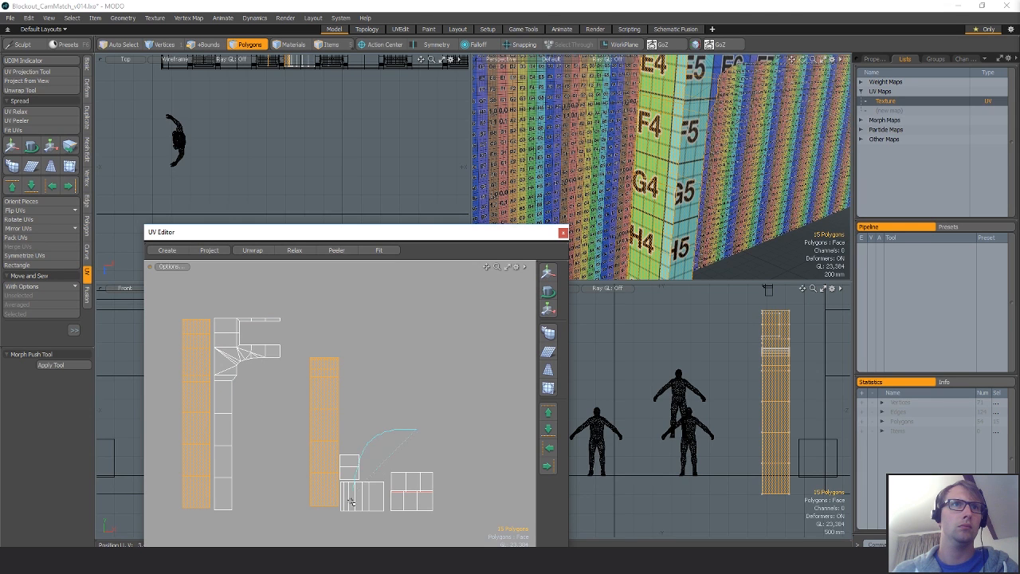
key("y")
left_click_drag(358, 364, 358, 364)
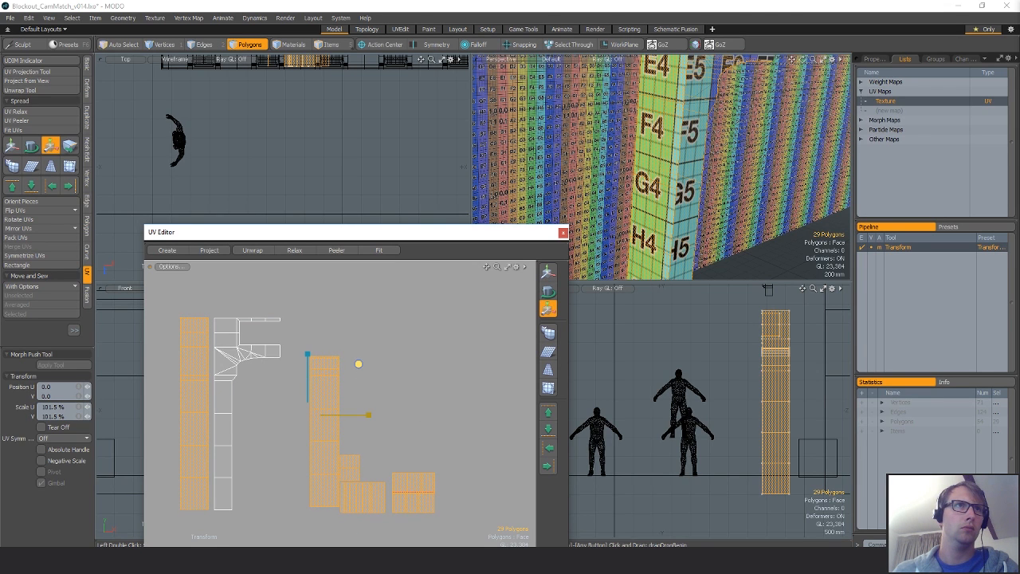
key("space")
key("y")
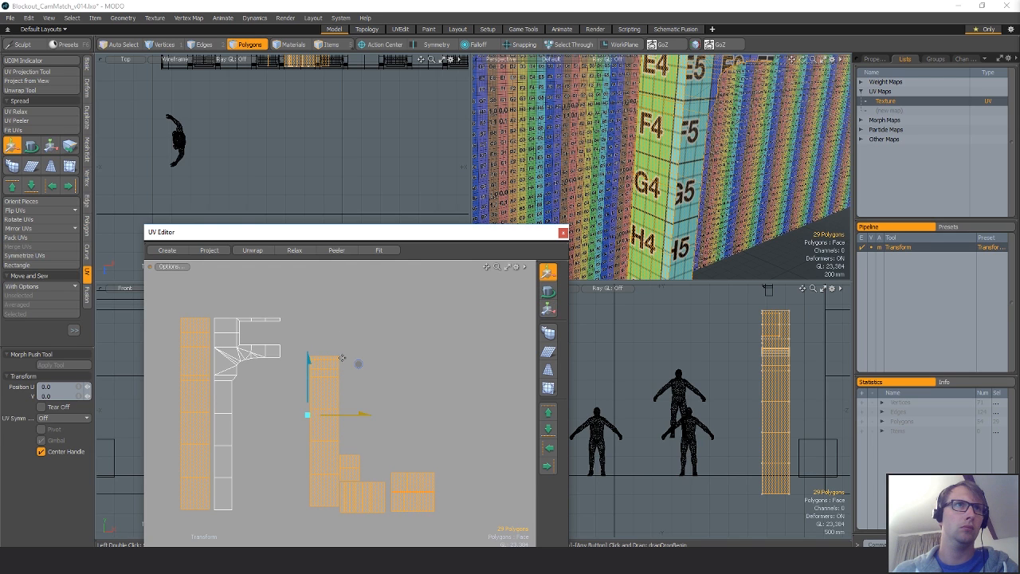
left_click_drag(359, 365, 358, 364)
key("w")
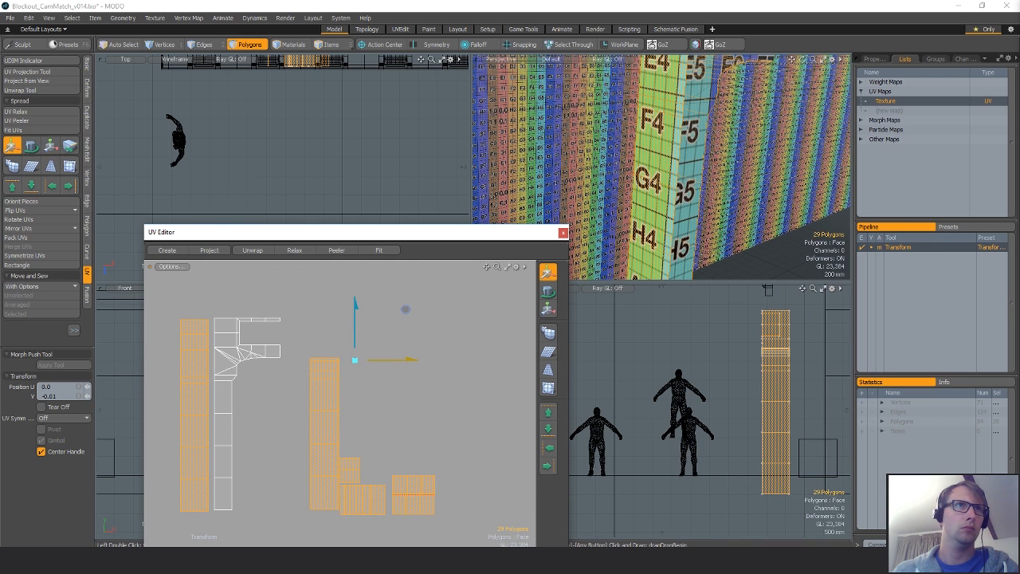
left_click_drag(406, 307, 407, 307)
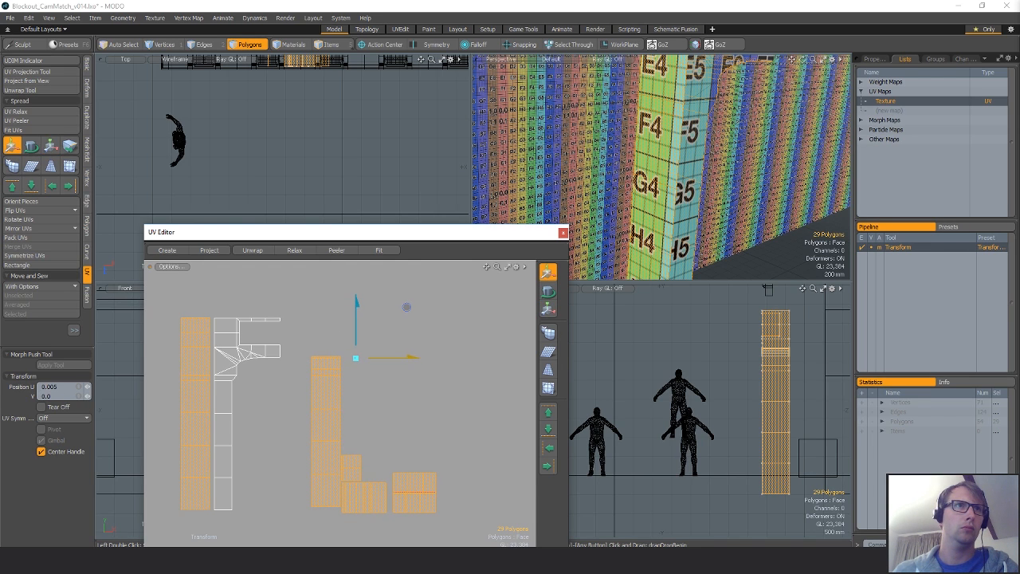
Move the shorter tall side face's UV island to the free side of the other tall island, about -0.73 in U and -0.02 in V.
key("q")
left_click(348, 399)
left_click_drag(349, 399, 391, 376, "alt")
double_click(412, 392)
key("w")
left_click_drag(443, 325, 329, 323)
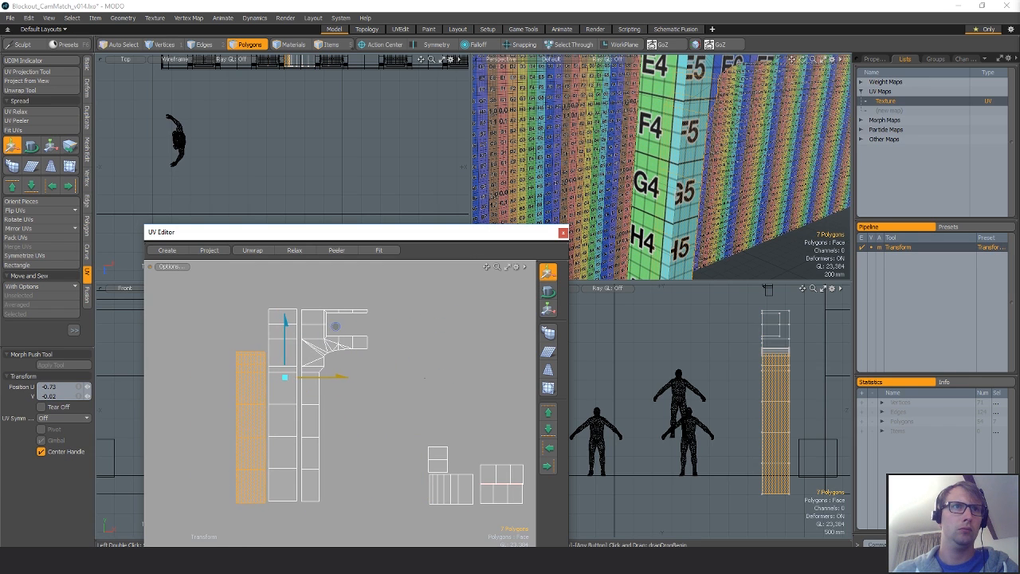
left_click_drag(425, 382, 356, 379, "alt")
key("q")
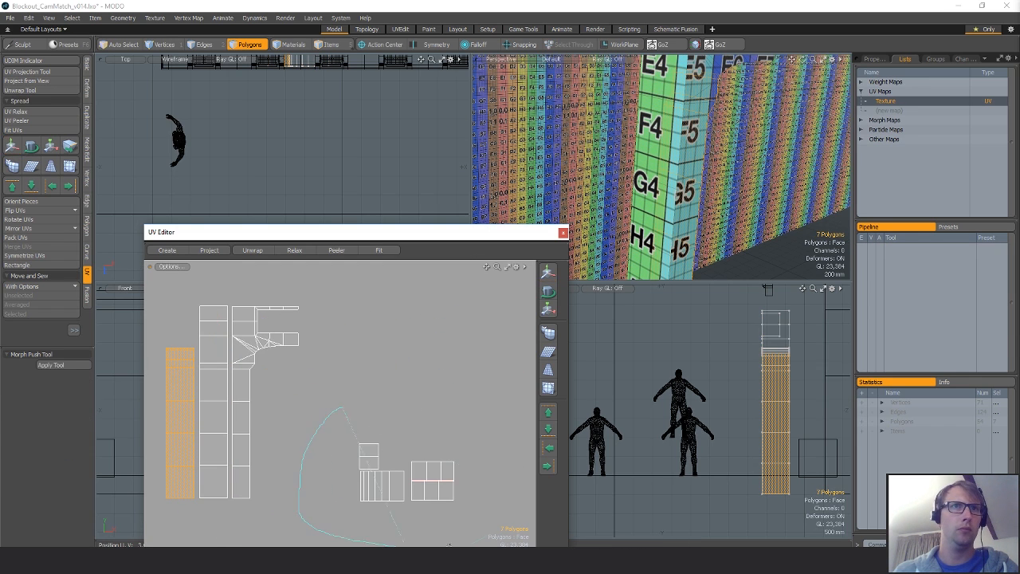
Move the small UV islands closer to the layout and place the six-face arch underside island above the outermost tall island.
right_click_drag(450, 545, 483, 448)
key("w")
left_click_drag(473, 436, 419, 357)
left_click_drag(343, 423, 462, 480, "alt")
key("q")
double_click(444, 460)
key("w")
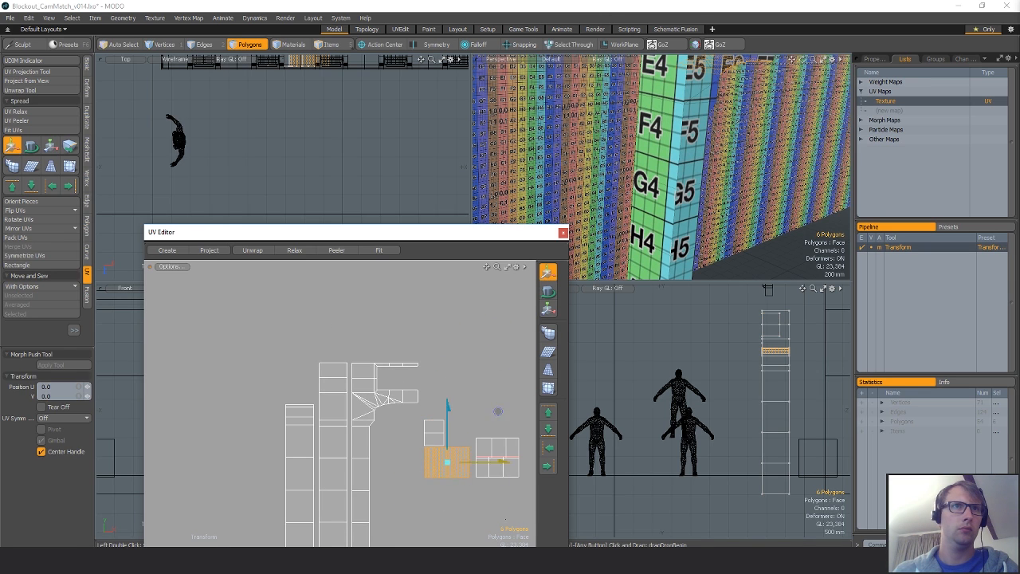
left_click_drag(497, 412, 398, 385)
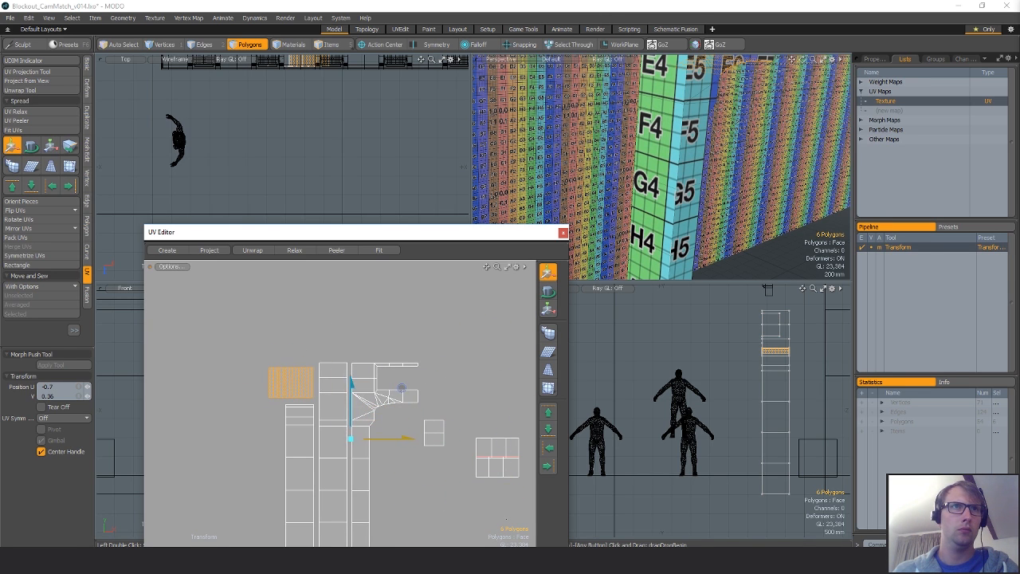
key("q")
Line up the two three-face UV islands and the two-face island in a row above the tall islands.
key("w")
left_click_drag(505, 451, 422, 363)
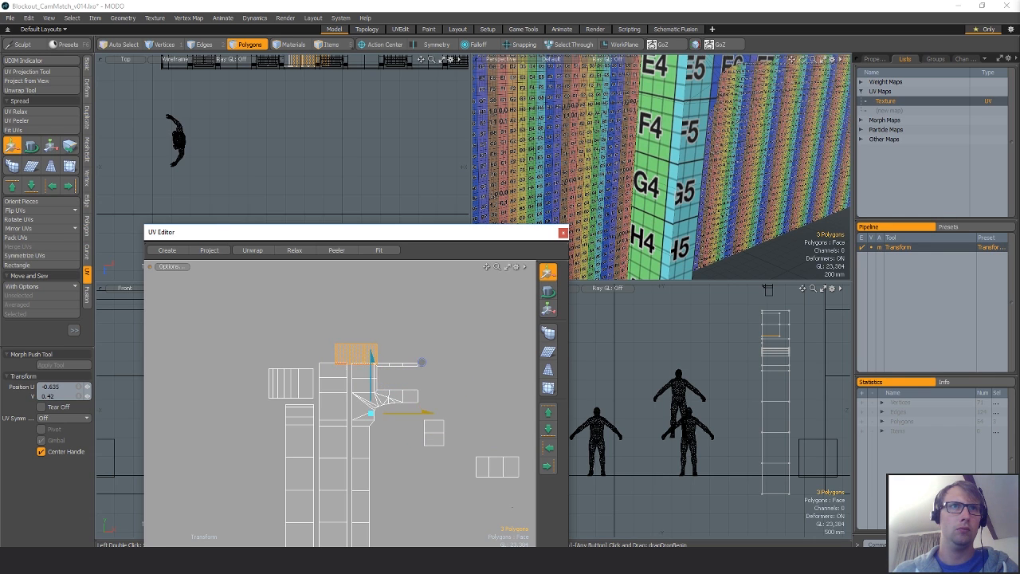
key("q")
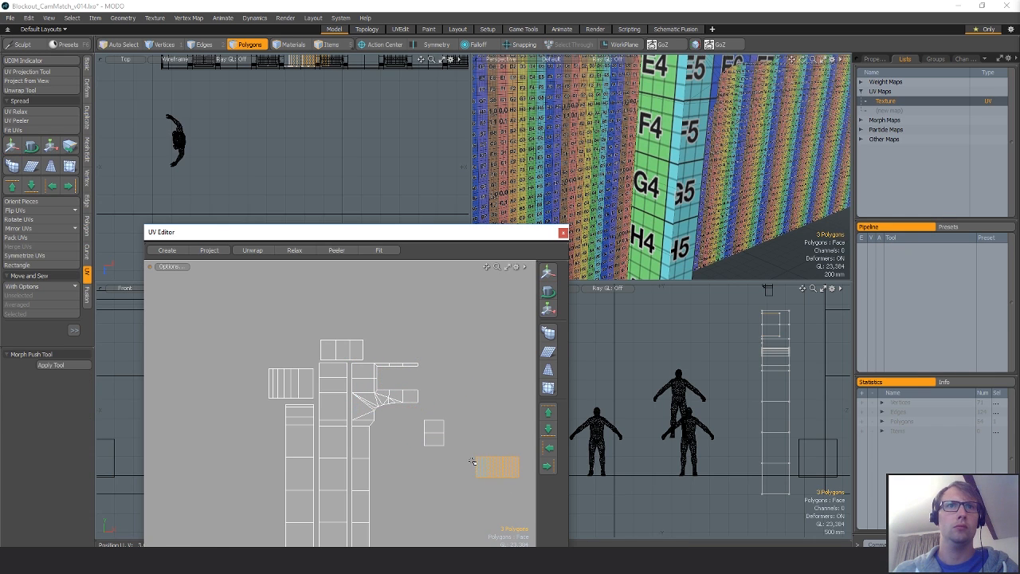
key("w")
left_click_drag(473, 463, 447, 335)
key("q")
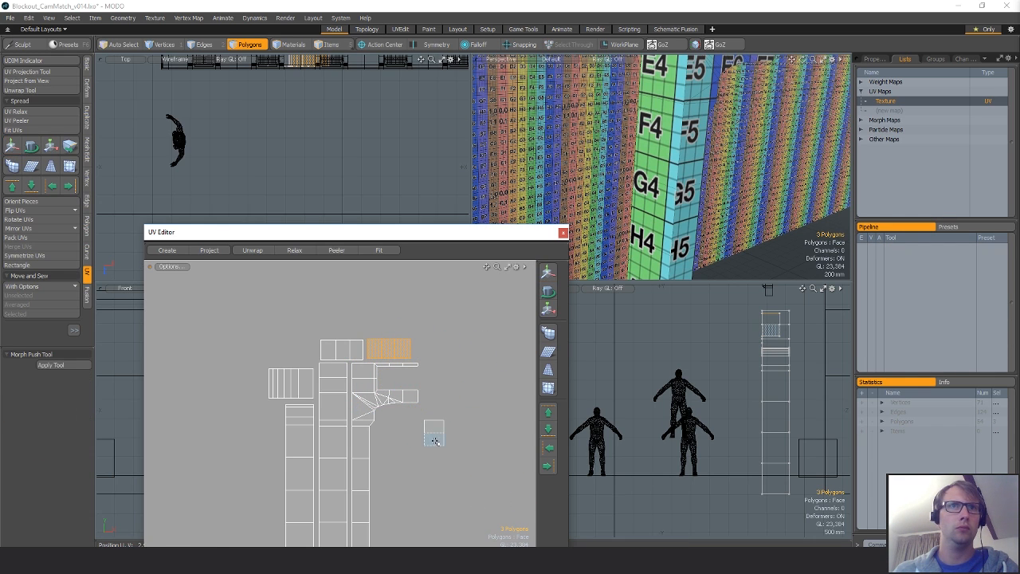
double_click(436, 439)
key("w")
key("q")
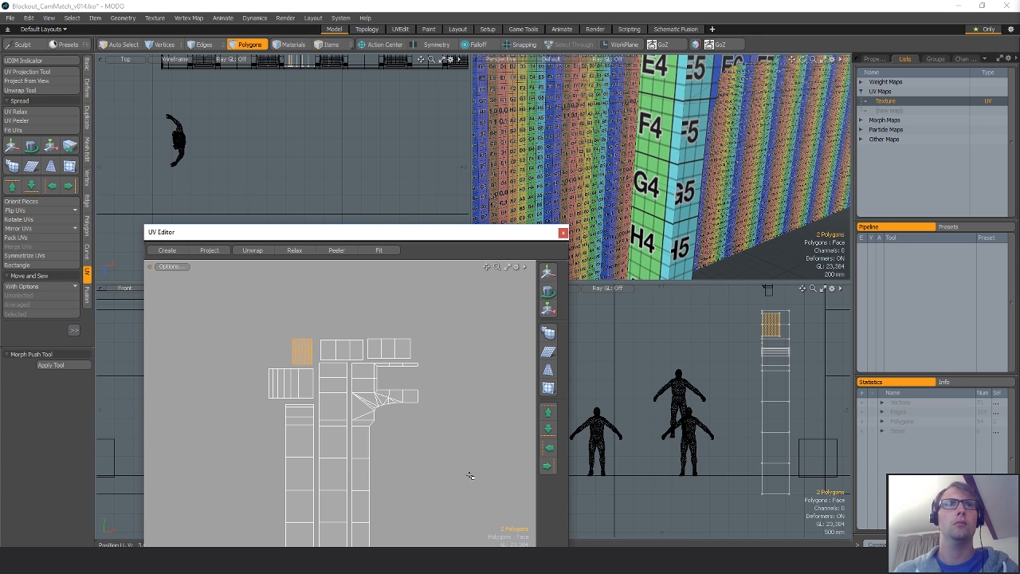
Mirror the surround half across the X axis about the arch's free end, snapping the centre to X 14.625 m.
left_click(469, 473)
left_click_drag(412, 451, 313, 451, "ctrl+alt")
left_click_drag(441, 480, 364, 449, "alt+shift")
left_click_drag(377, 368, 384, 381, "alt+shift")
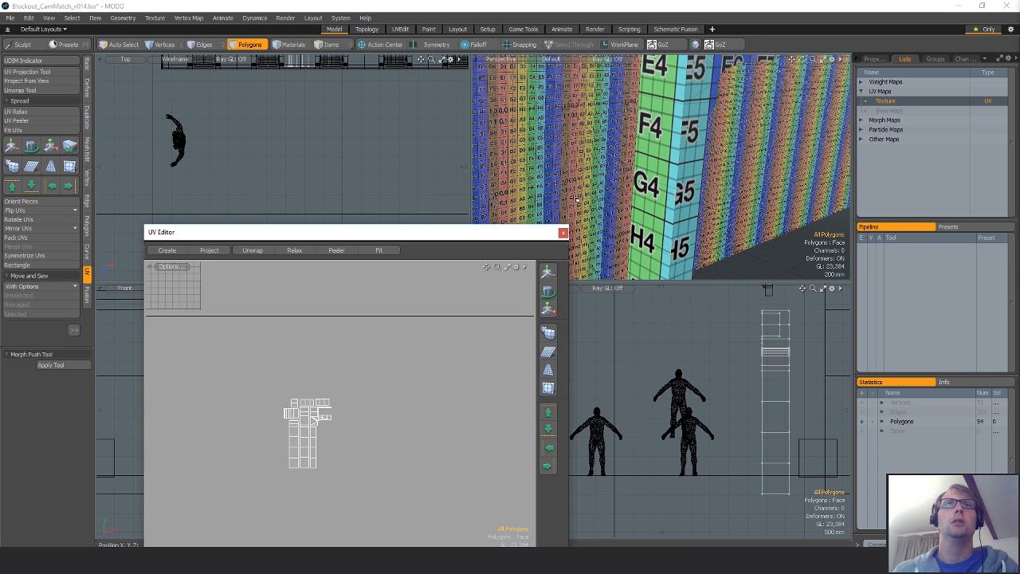
left_click_drag(446, 232, 392, 485)
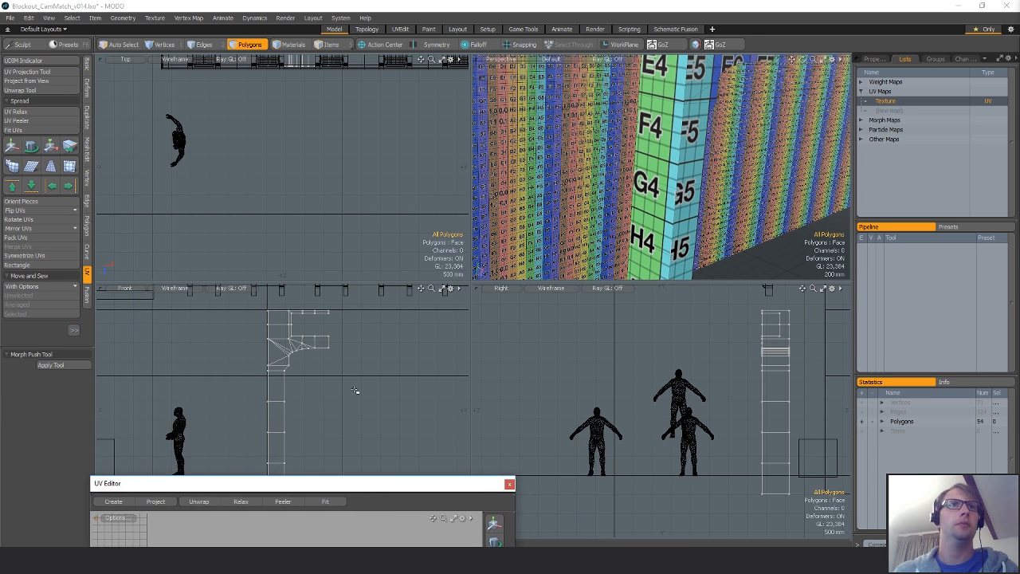
key("shift+v")
left_click_drag(305, 337, 333, 343, "ctrl+alt")
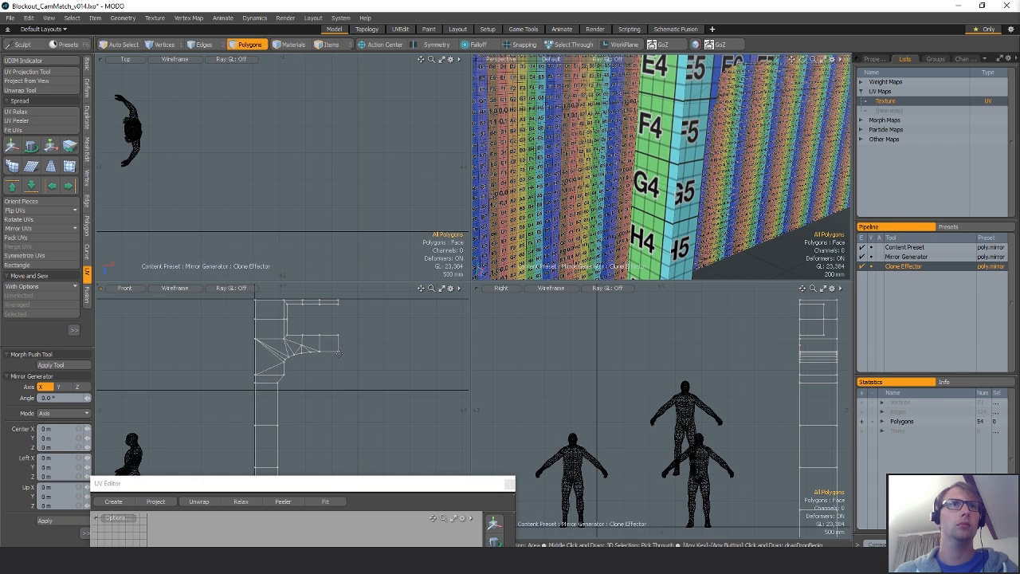
key("x")
left_click(338, 352)
left_click_drag(341, 384, 320, 419, "alt")
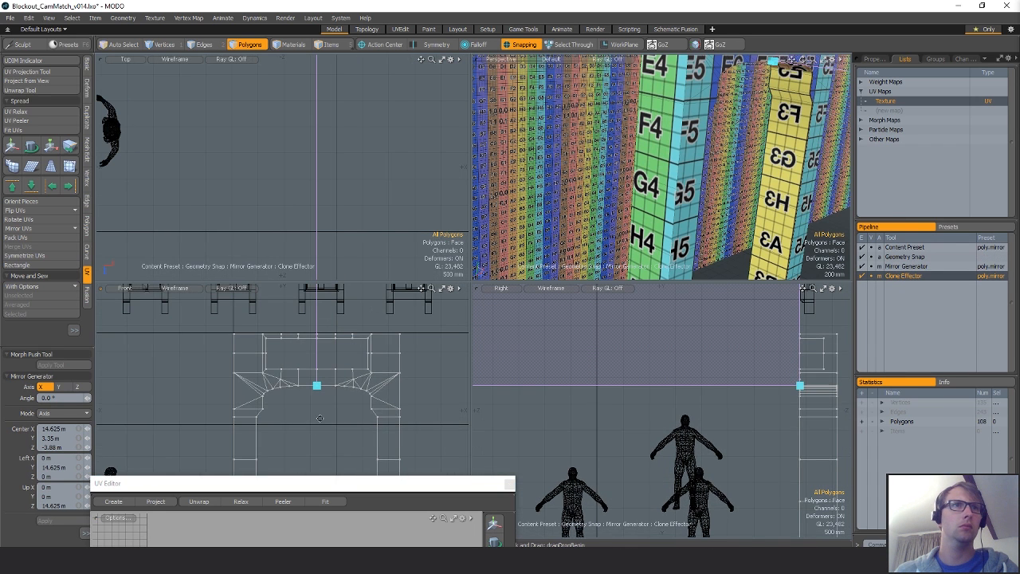
key("space")
Select the mirrored half of the surround and flip its UV islands in U.
left_click_drag(353, 481, 701, 209)
left_click_drag(409, 406, 372, 369, "ctrl+alt")
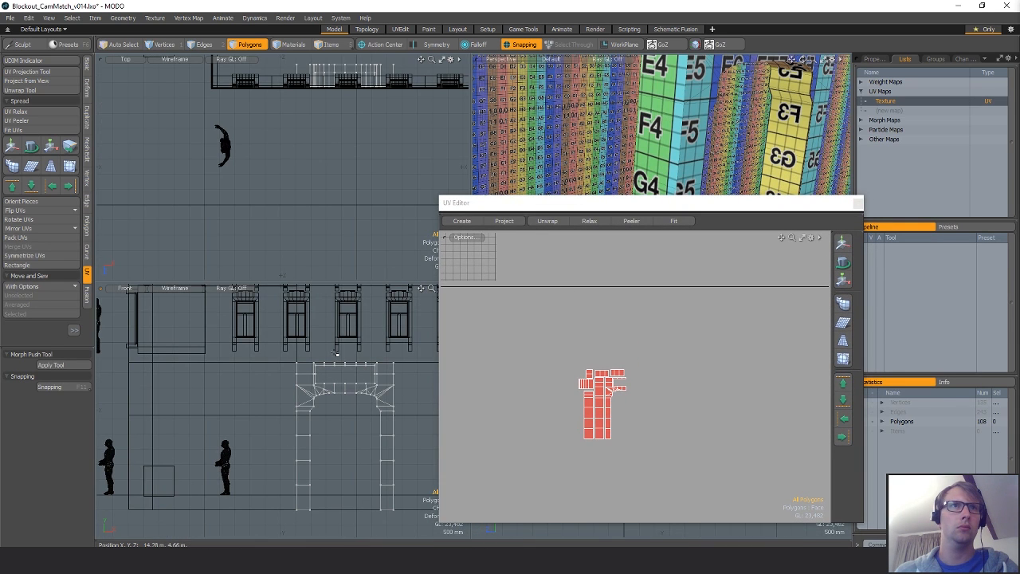
double_click(377, 411)
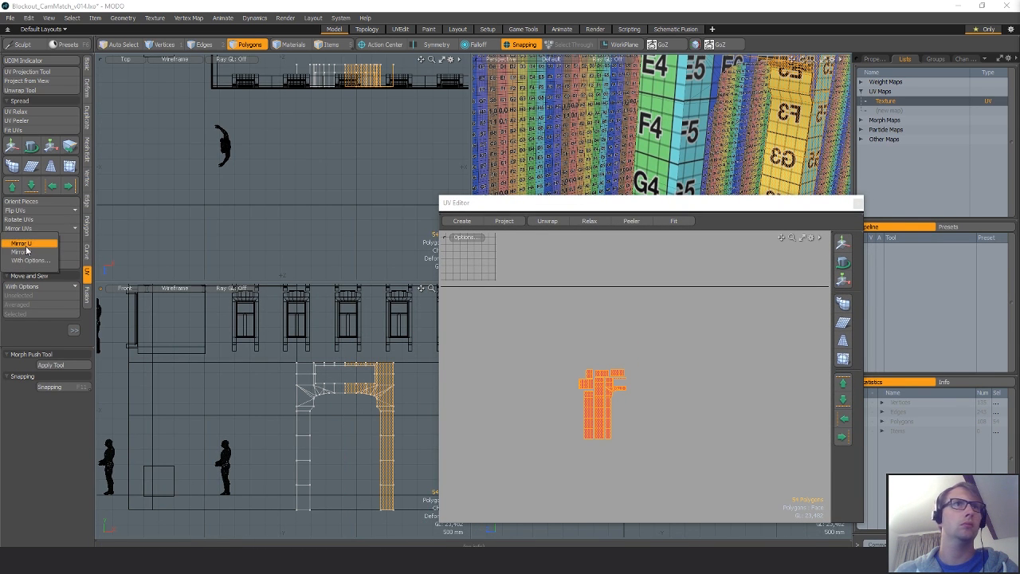
left_click(26, 248)
left_click(25, 211)
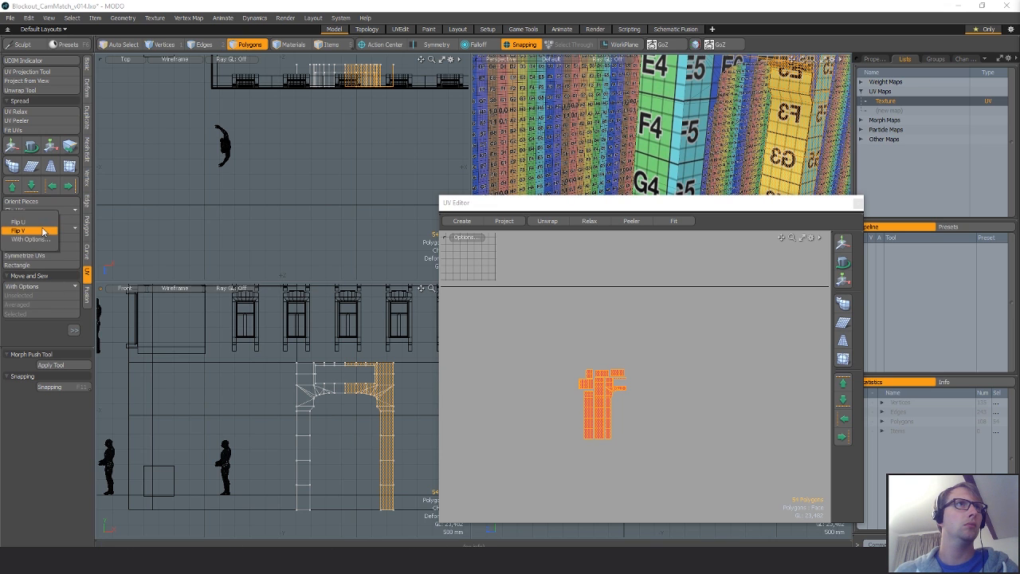
left_click(30, 231)
key("w")
left_click_drag(619, 408, 660, 410)
left_click(78, 275)
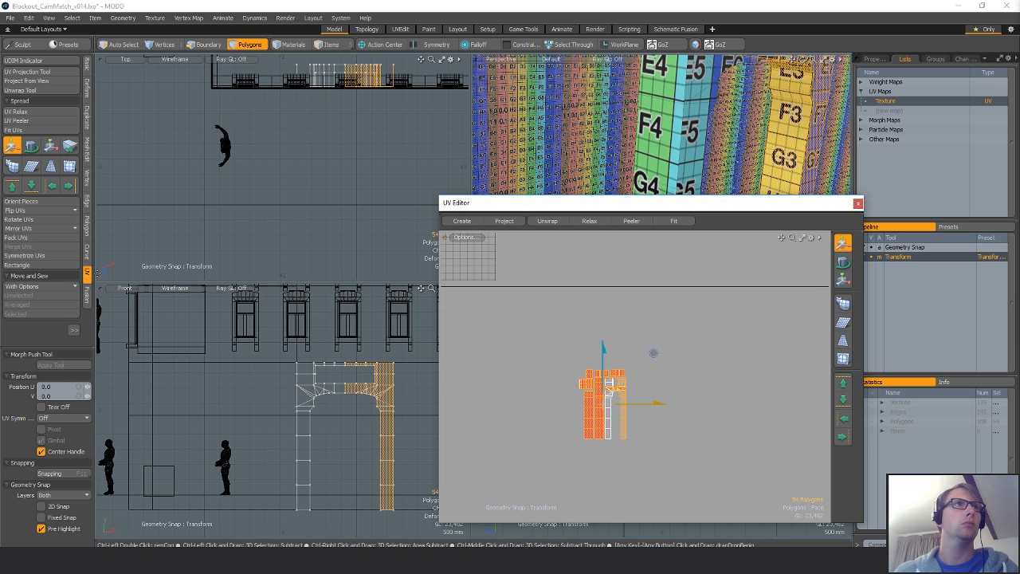
Try mirroring the selected half's UVs in U and moving them 4.8 in U beside the original islands.
left_click(23, 231)
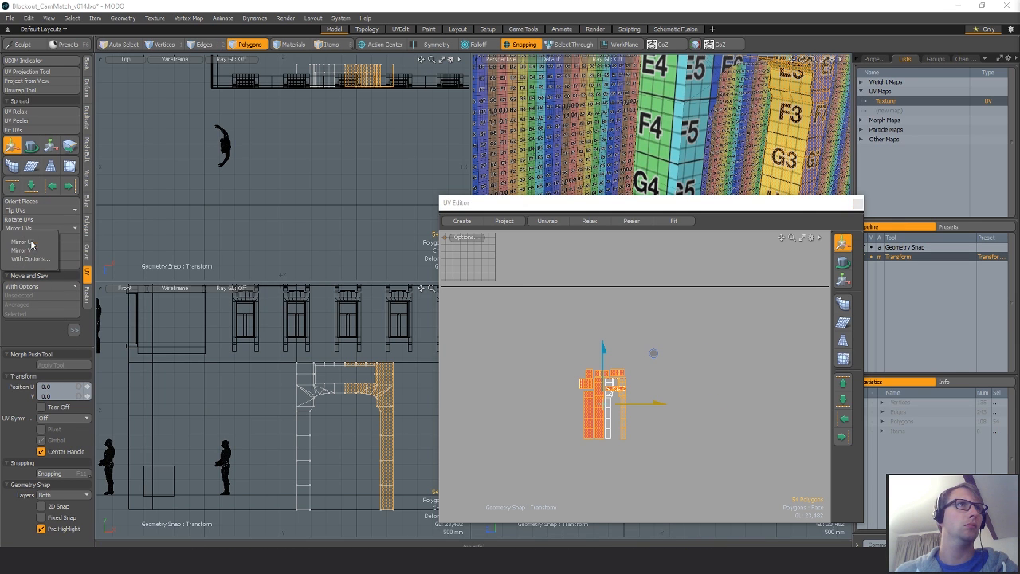
left_click(32, 241)
left_click_drag(698, 408, 672, 409, "ctrl+alt")
key("q")
key("w")
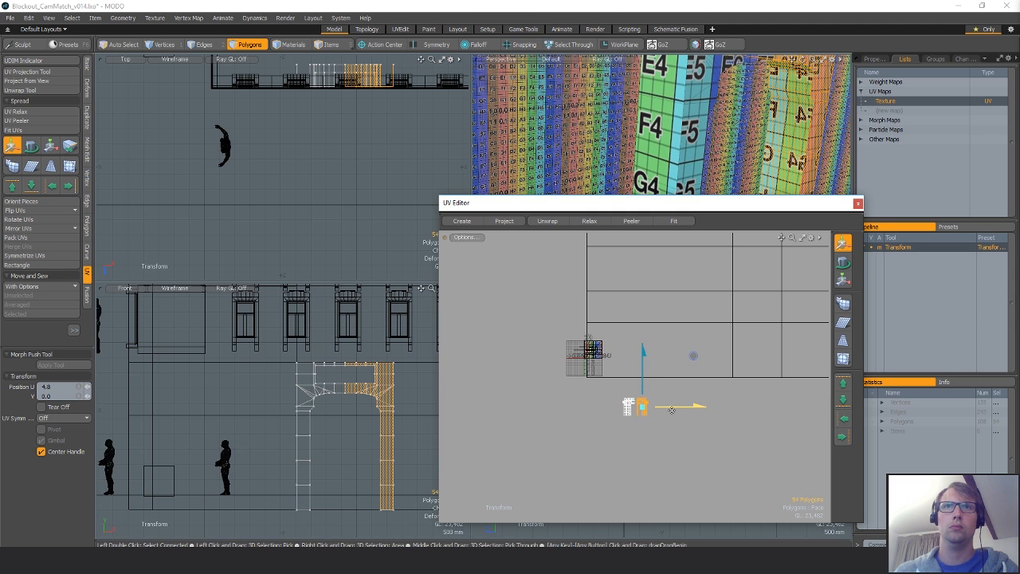
key("shift+a")
left_click_drag(600, 370, 632, 386, "alt+shift")
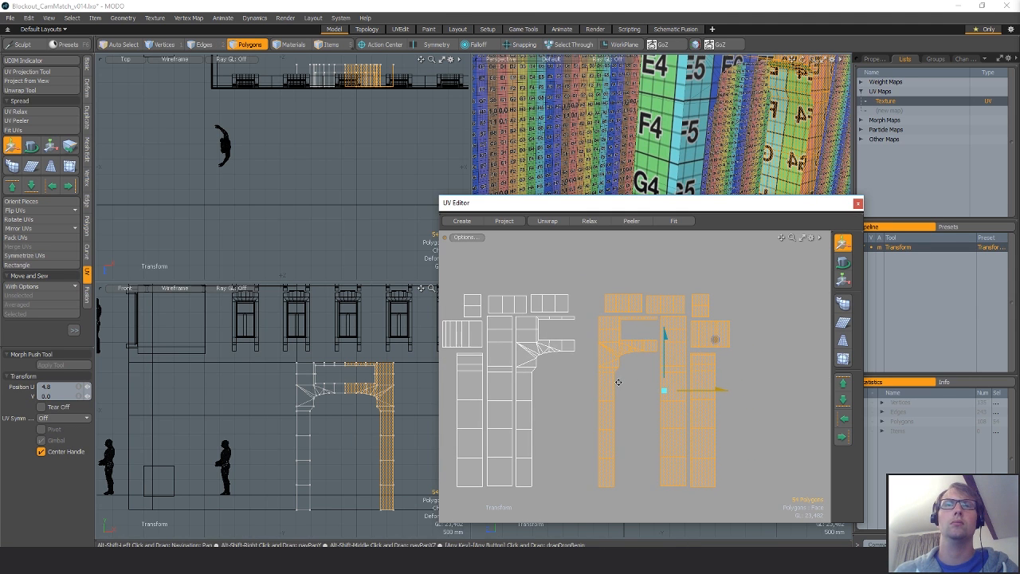
key("q")
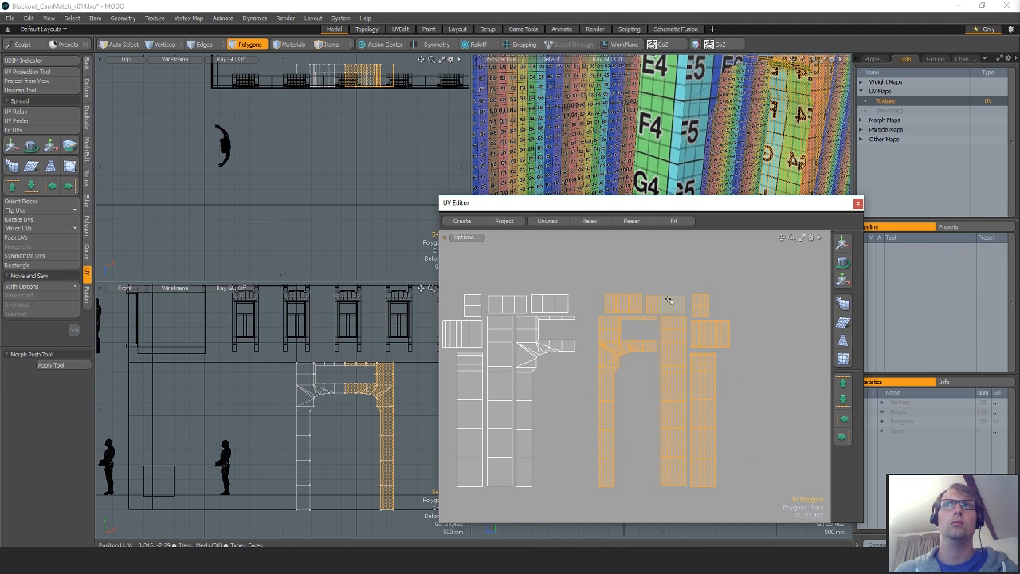
Check the checker orientation on the mirrored half and mirror its UVs in U again.
left_click_drag(554, 203, 397, 432)
left_click_drag(662, 171, 534, 167, "alt")
left_click_drag(550, 431, 556, 208)
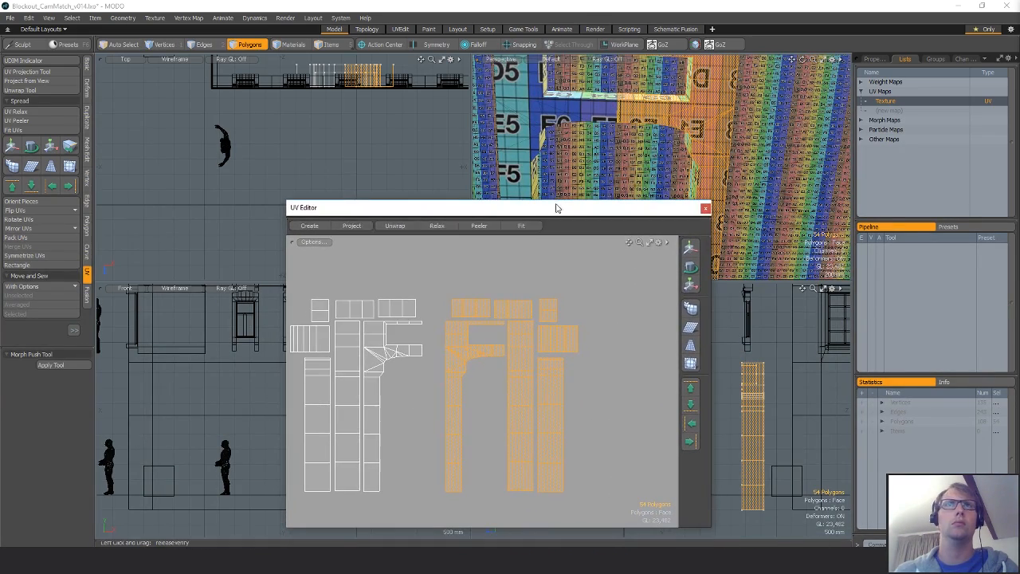
left_click(16, 230)
left_click(49, 240)
Move the mirrored half's UV islands beside the original half's islands.
scroll(417, 385, "down", 6)
key("w")
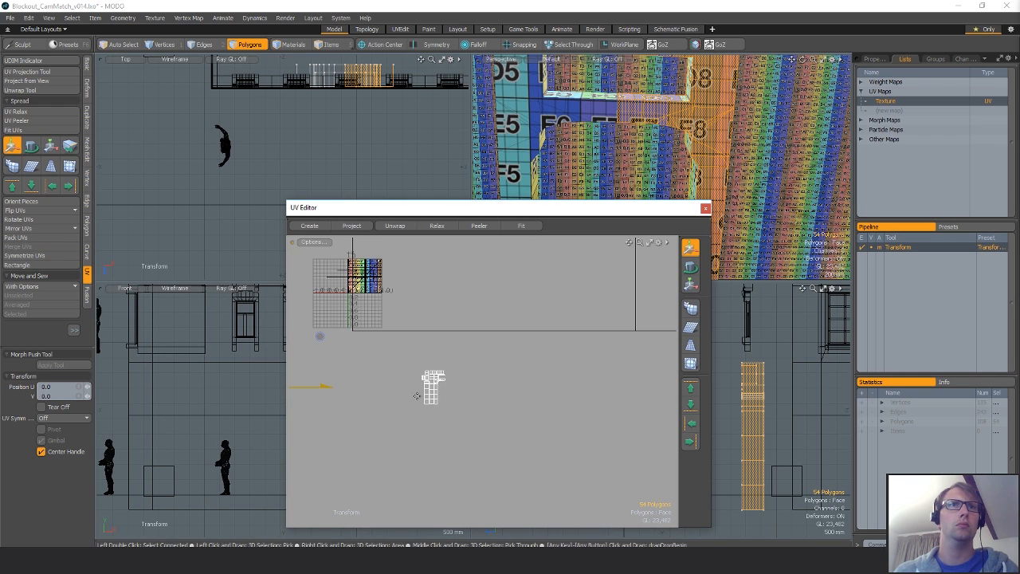
scroll(417, 396, "down", 2)
left_click_drag(429, 392, 504, 398)
scroll(510, 378, "up", 5)
key("q")
Move the mirrored front face's UV island against the original front island and sew them along the arch's centre edges.
double_click(613, 330)
key("y")
key("q")
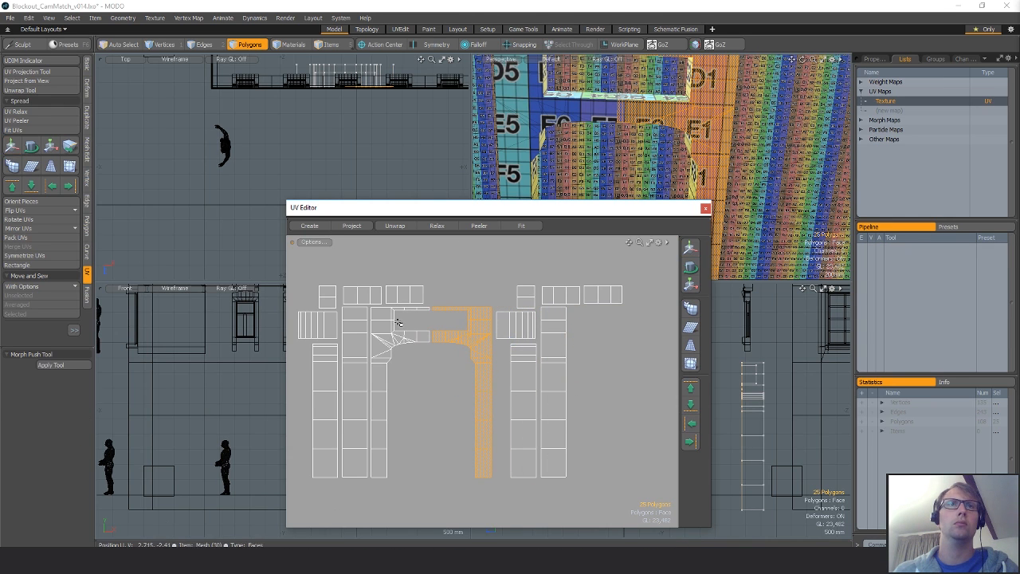
key("2")
scroll(429, 330, "up", 5)
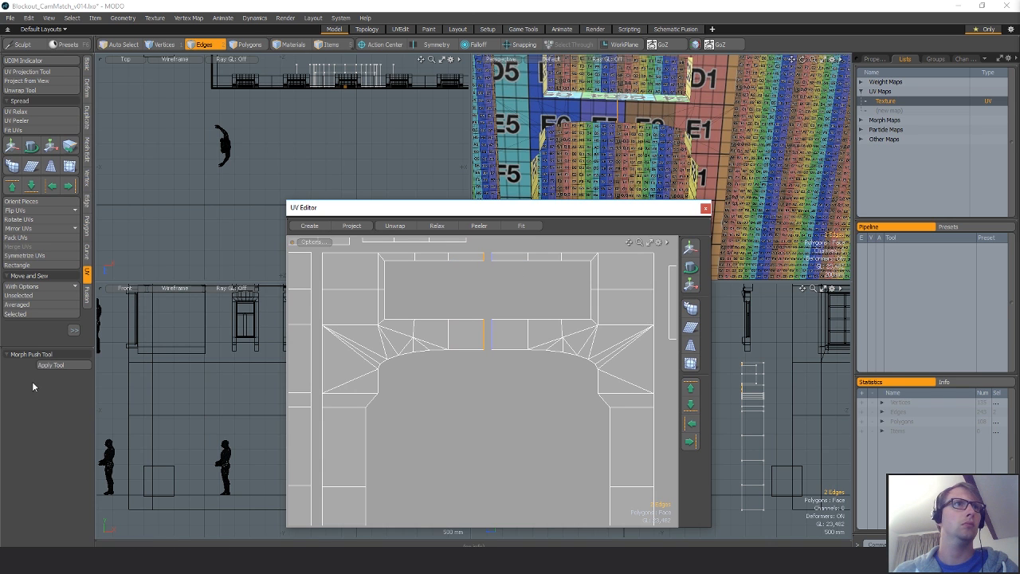
left_click(35, 313)
scroll(524, 358, "down", 4)
key("3")
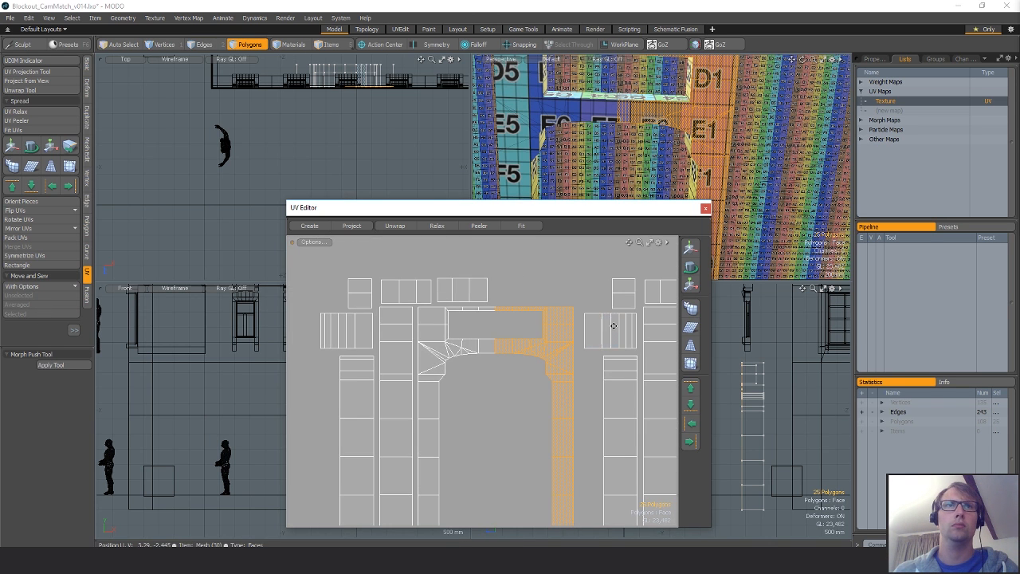
Move the mirrored arch underside island above the front island and sew the original half's underside island to it.
left_click_drag(624, 337, 606, 357, "alt")
double_click(570, 315)
scroll(570, 315, "down", 4)
left_click_drag(607, 135, 699, 120, "alt")
key("w")
left_click_drag(611, 356, 559, 290)
key("space")
key("space")
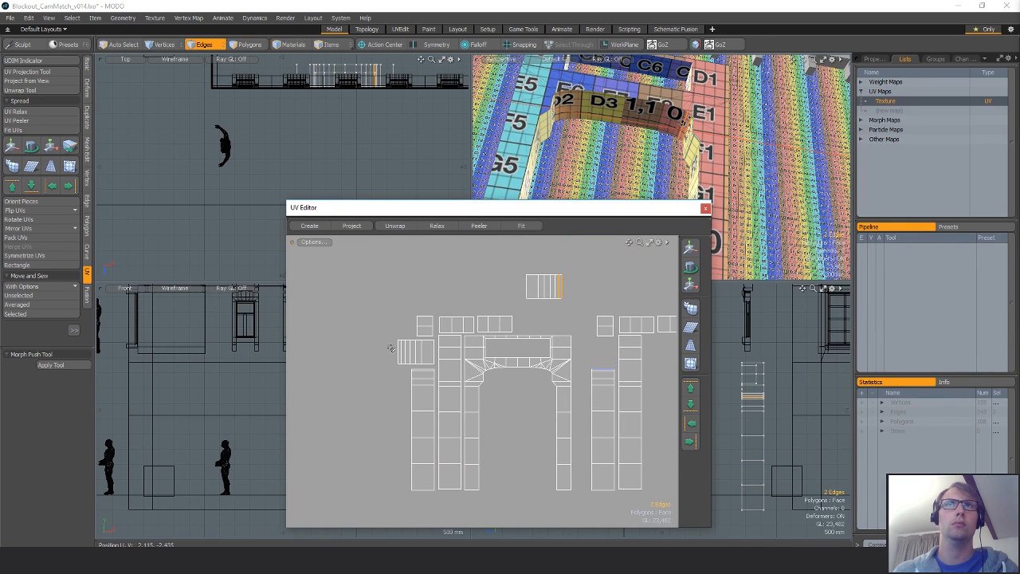
left_click(20, 314)
key("space")
Place the sewn arch underside island just above the front island and stack the original half's two three-face islands.
double_click(529, 292)
key("w")
mouse_move(565, 264)
left_mouse_down()
mouse_move(578, 303)
mouse_move(558, 295)
mouse_move(567, 274)
left_mouse_up()
key("space")
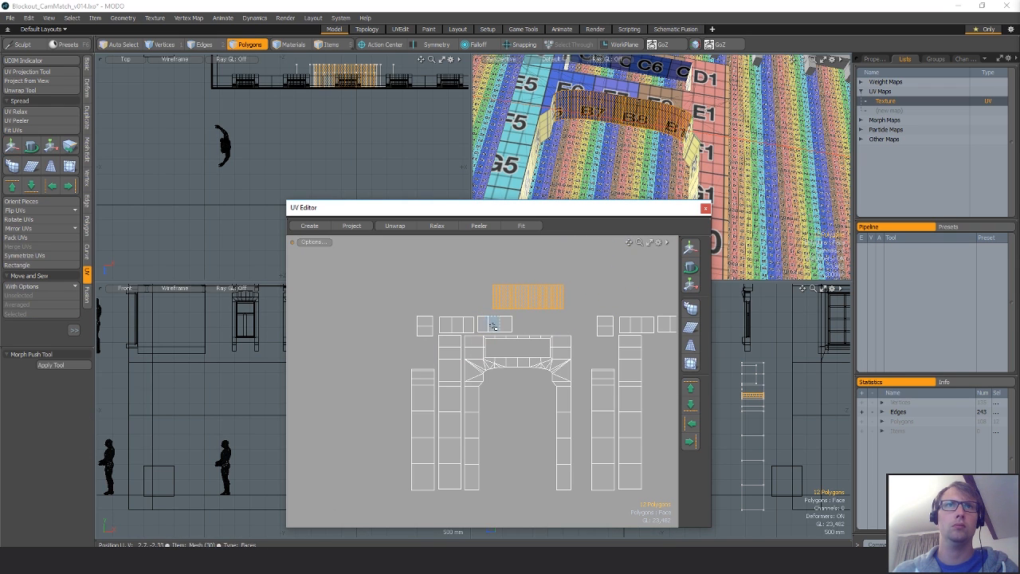
double_click(493, 325)
key("w")
mouse_move(549, 329)
left_mouse_down()
mouse_move(507, 311)
mouse_move(544, 347)
left_mouse_up()
key("space")
double_click(529, 302)
key("w")
left_click_drag(618, 132, 596, 151, "alt")
left_click_drag(530, 396, 535, 405, "alt")
key("space")
Move the mirrored half's shorter tall UV island to the outer side of its neighbouring tall island.
left_click(610, 393)
key("w")
key("space")
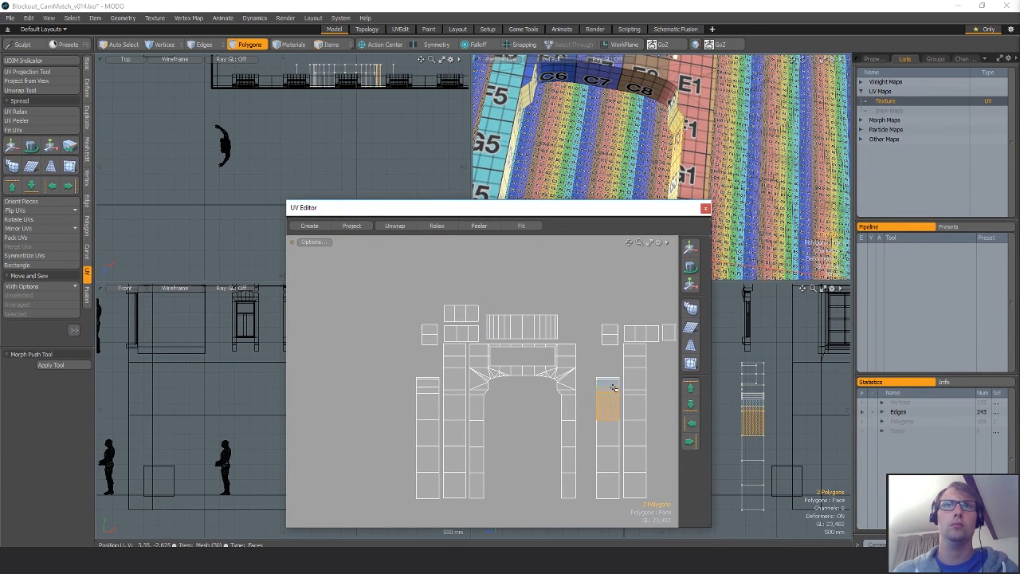
double_click(611, 388)
key("w")
left_click_drag(638, 382, 685, 384)
key("space")
key("space")
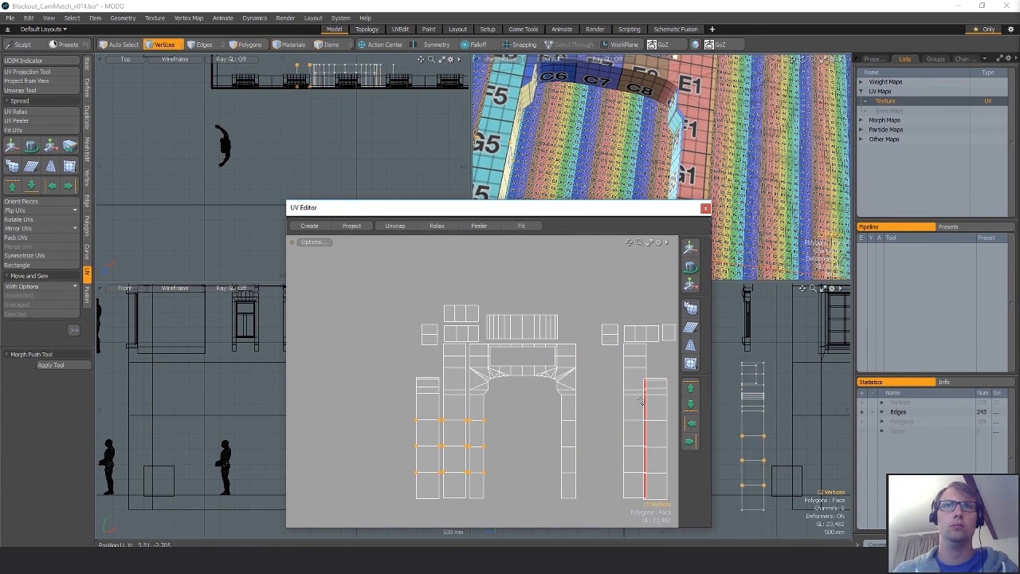
Move the mirrored half's taller narrow UV island to sit against the outer side of the sewn front island.
key("space")
key("space")
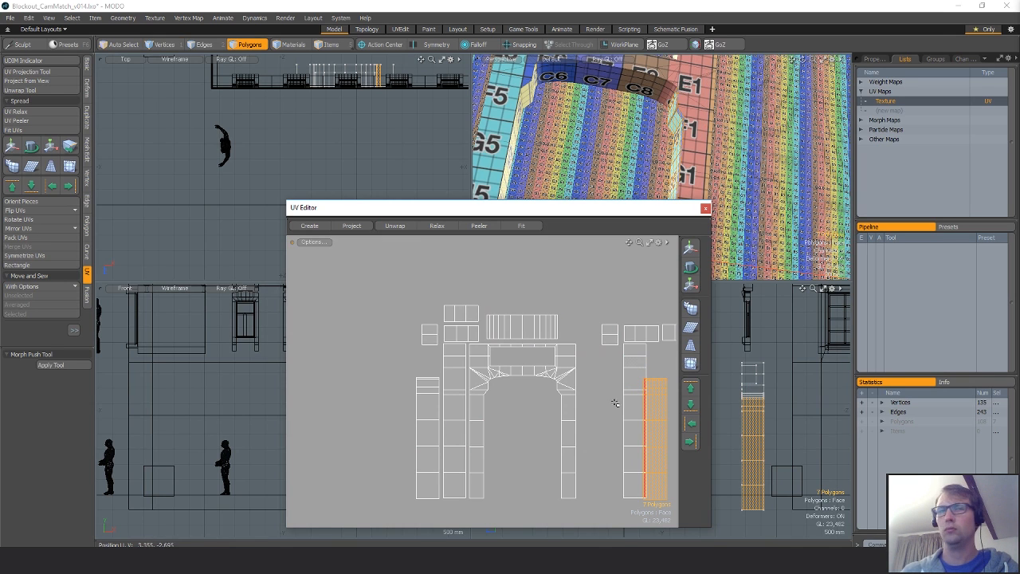
double_click(638, 380)
key("w")
left_click_drag(657, 354, 613, 358)
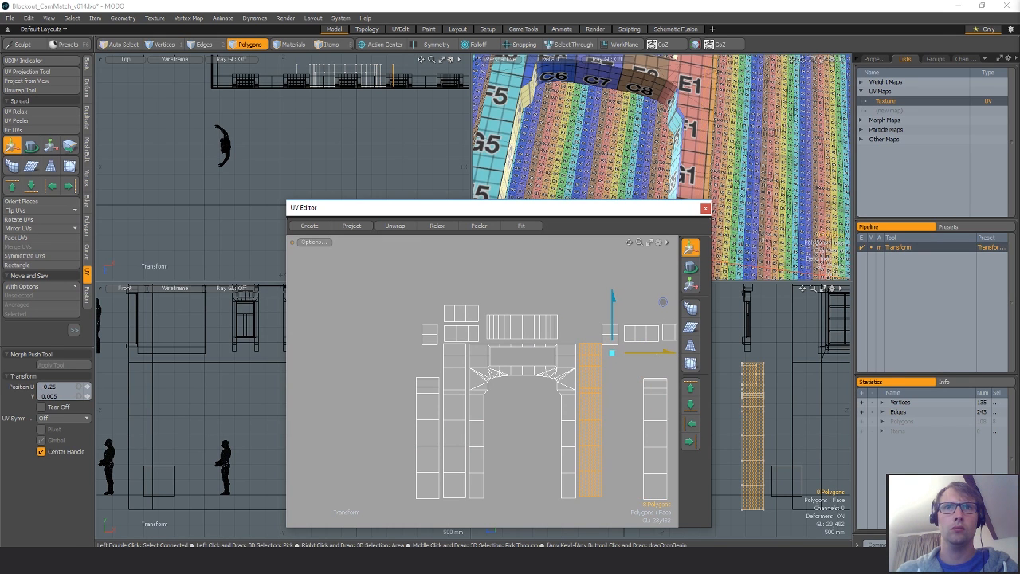
key("space")
Place the mirrored half's shorter tall island beside the taller one and the two-face island above it.
double_click(647, 401)
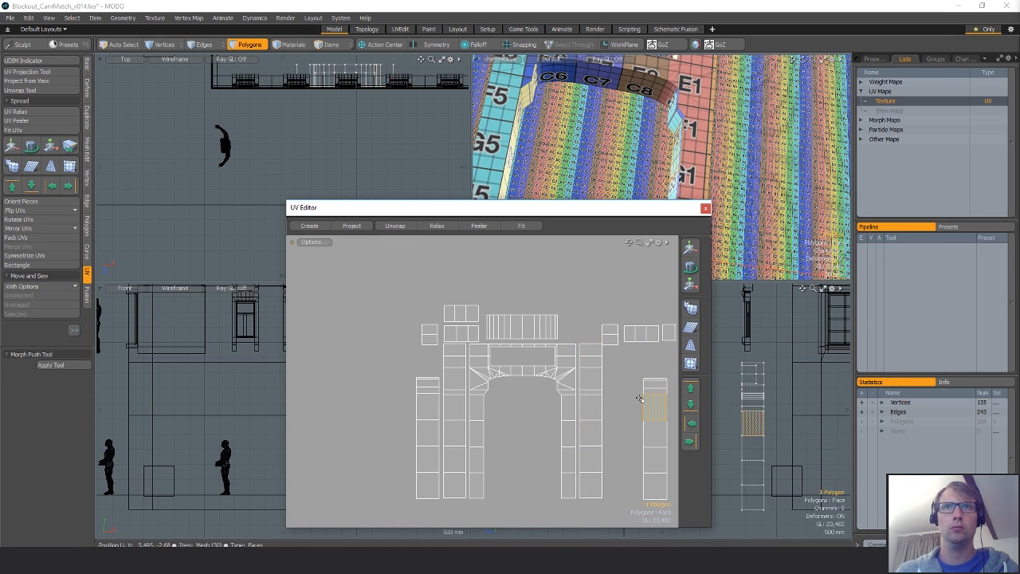
key("w")
left_click_drag(669, 364, 588, 349)
key("space")
double_click(552, 347)
key("w")
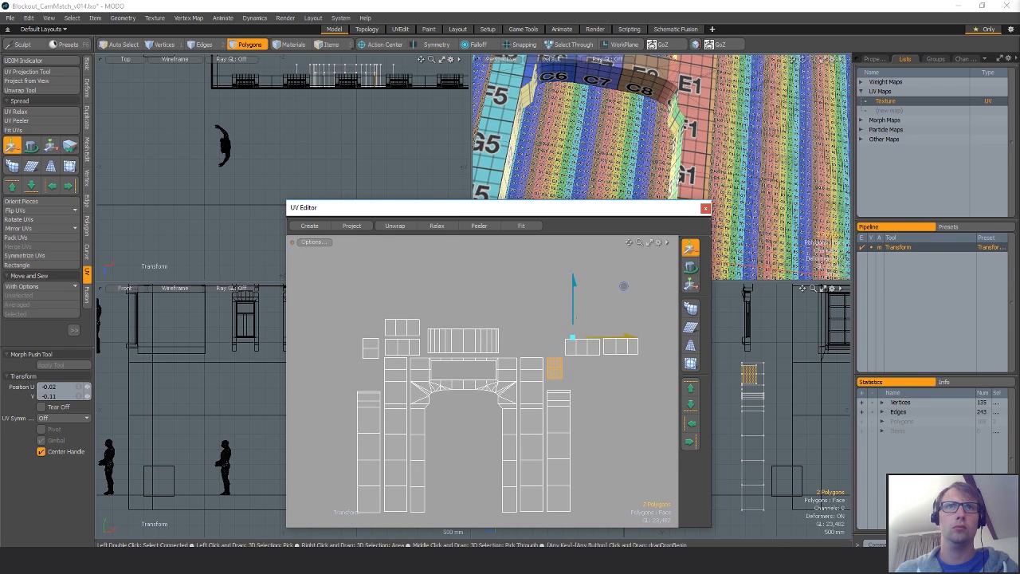
key("space")
Sew the mirrored half's two three-face UV islands to the original half's matching islands along their end edges.
left_click_drag(637, 111, 668, 223, "alt+shift")
key("2")
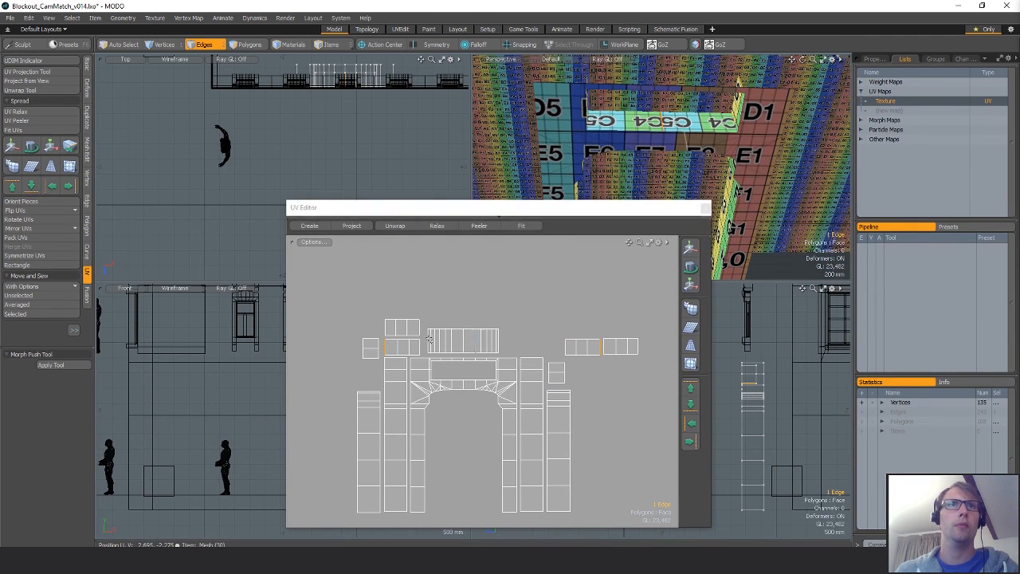
key("3")
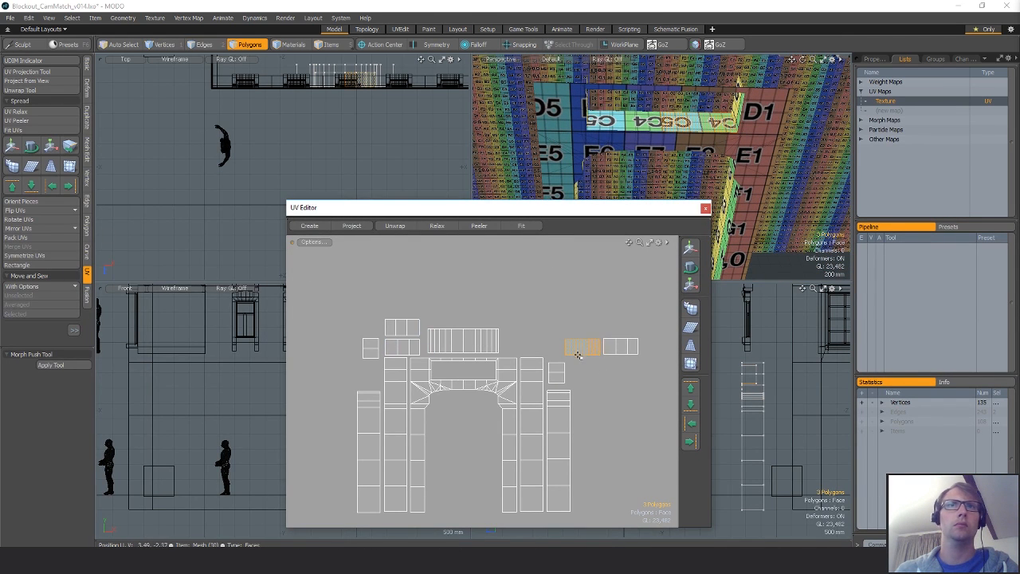
left_click_drag(579, 352, 553, 321)
key("1")
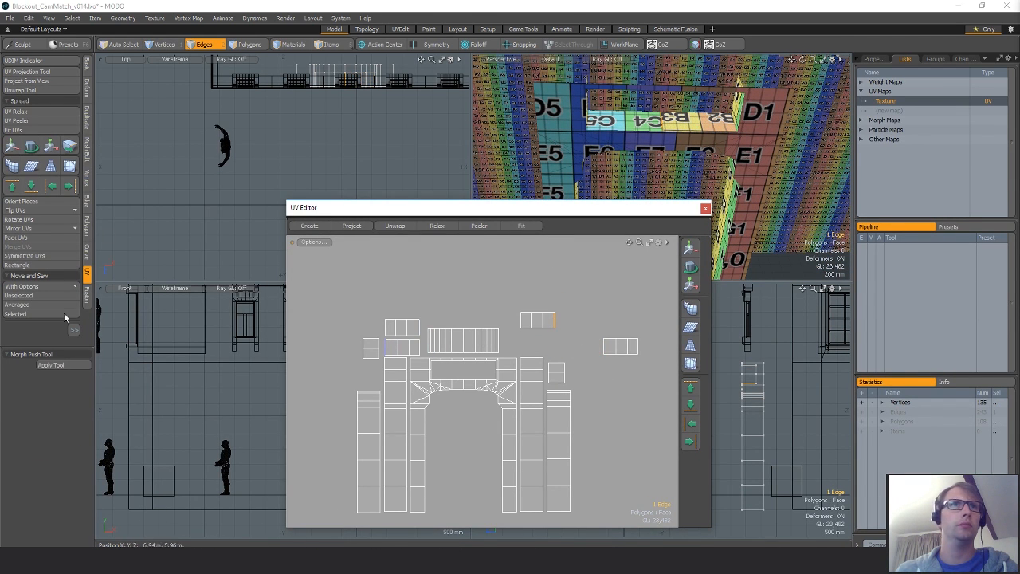
left_click(65, 317)
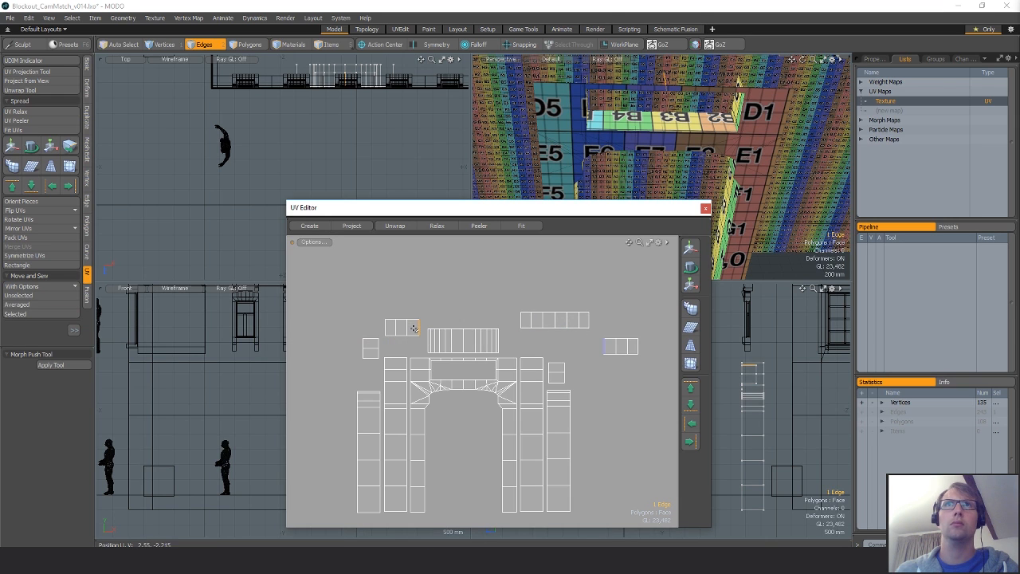
left_click(40, 314)
Stack the two sewn six-face strips and place them above the mirrored half's tall islands, beside the arch underside island.
key("3")
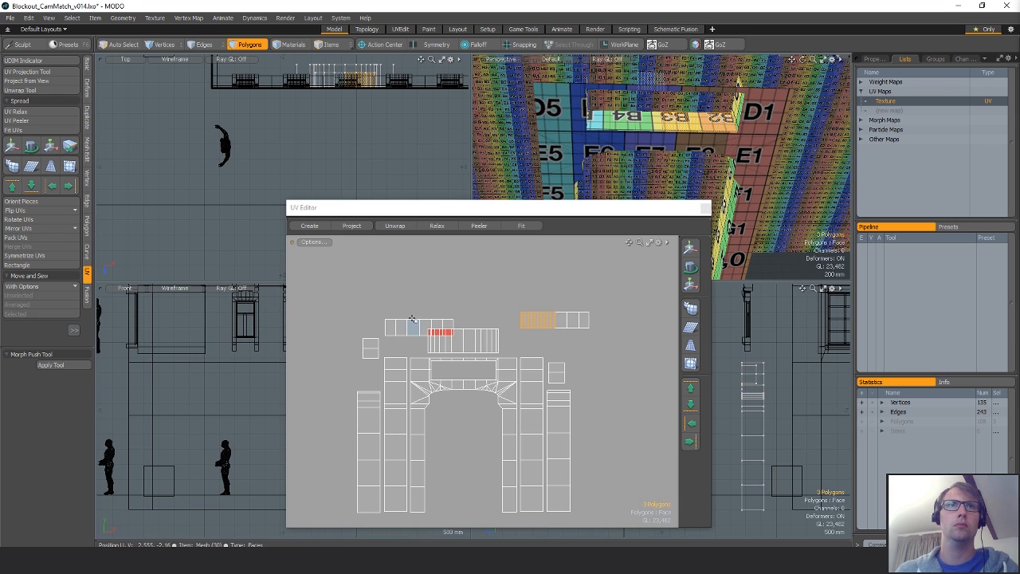
double_click(411, 325)
key("w")
left_click_drag(560, 354, 663, 326)
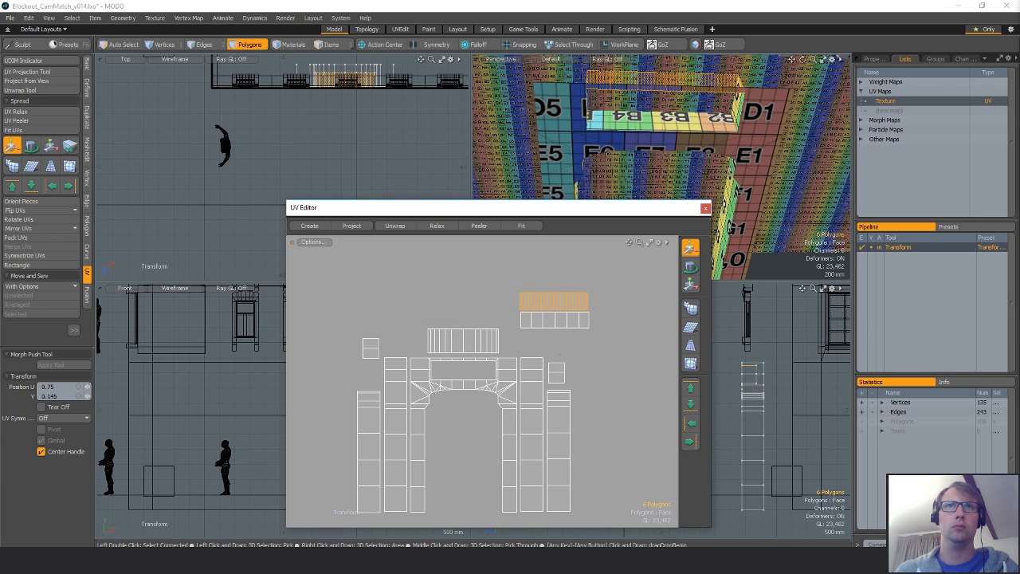
key("space")
left_click_drag(545, 318, 585, 319)
key("w")
left_click_drag(607, 319, 589, 345)
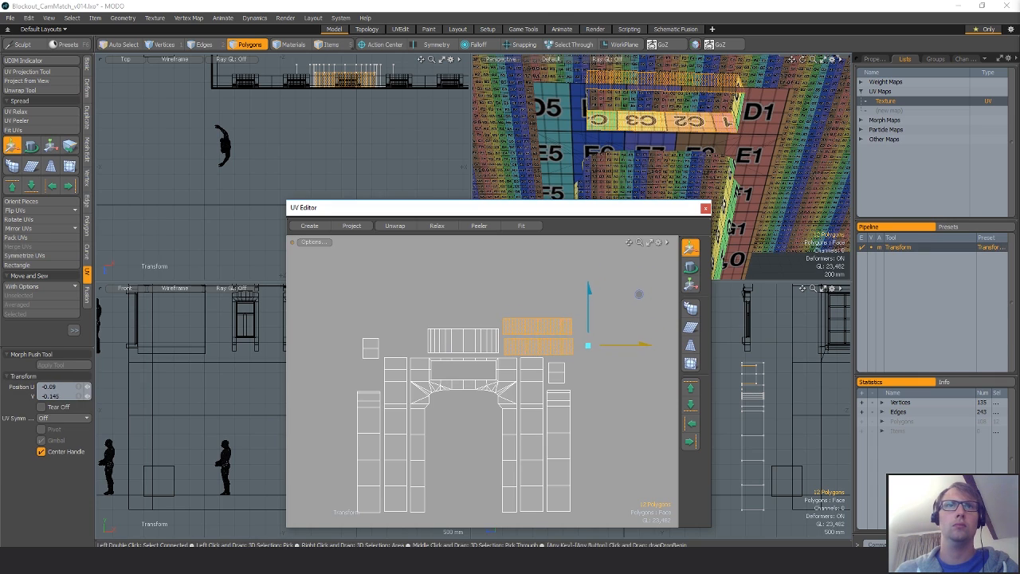
key("space")
Fill the open back of the recess above the arch with a polygon.
left_click(608, 369)
left_click_drag(629, 121, 687, 126, "alt")
key("space")
double_click(639, 143)
key("p")
key("space")
left_click(687, 126)
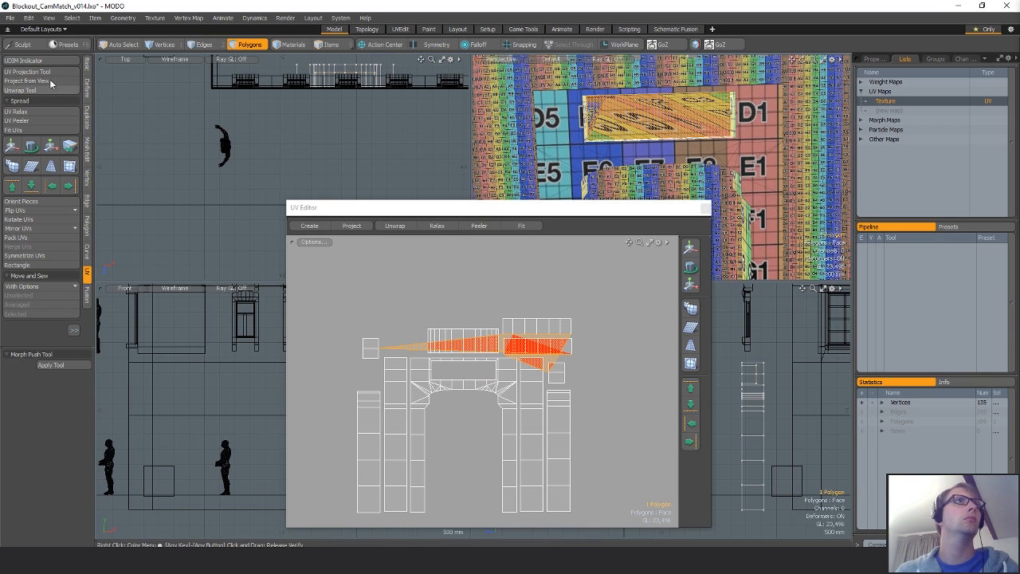
Project the new back panel's UVs from the view and move its island over to the doorway's other islands.
left_click(430, 319)
scroll(436, 326, "down", 3)
key("w")
left_click_drag(628, 290, 264, 452)
scroll(408, 411, "down", 5)
left_click_drag(389, 401, 342, 474)
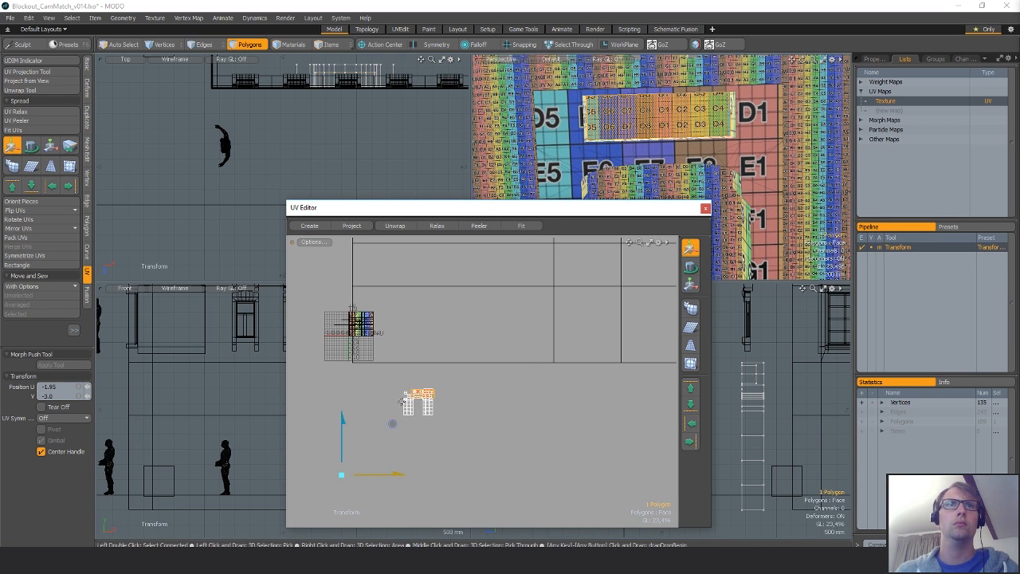
Scale and position the back panel's UV island to fit the recess opening in the front island, stretching V to 103.5%.
key("shift+a")
scroll(410, 381, "up", 2)
key("r")
left_click_drag(554, 332, 470, 362)
key("w")
scroll(469, 361, "up", 2)
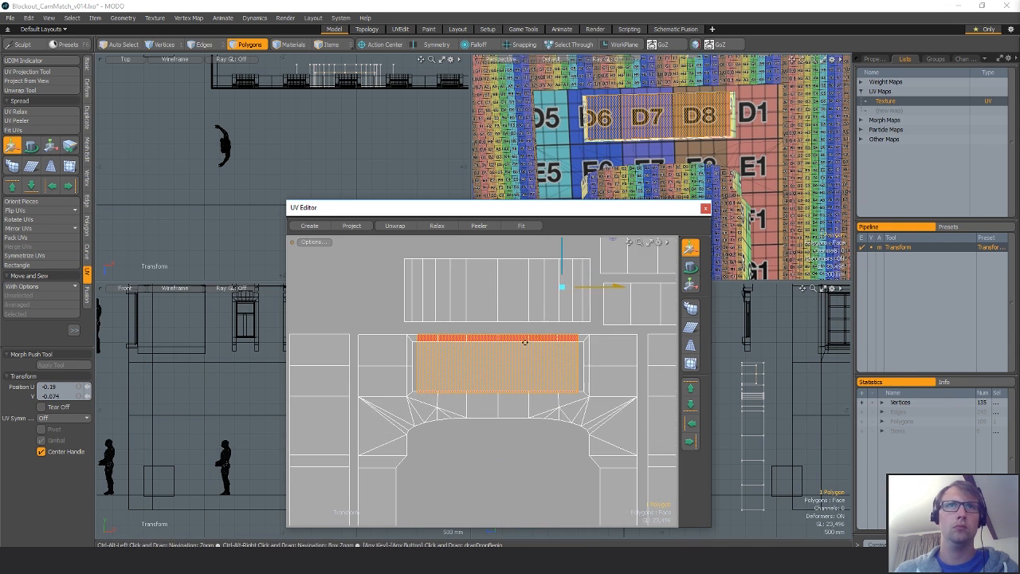
key("r")
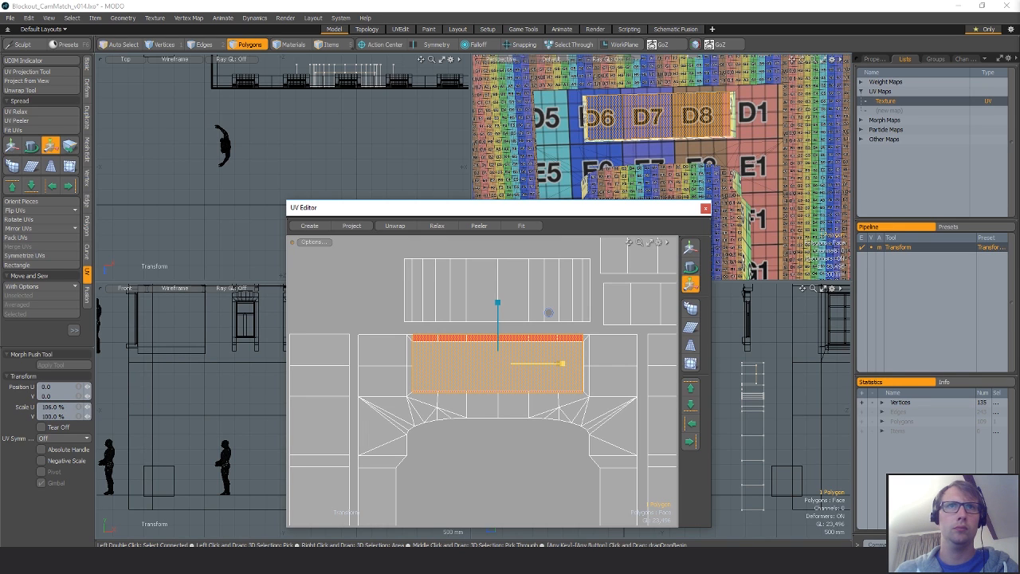
left_click_drag(499, 304, 499, 313)
key("w")
key("r")
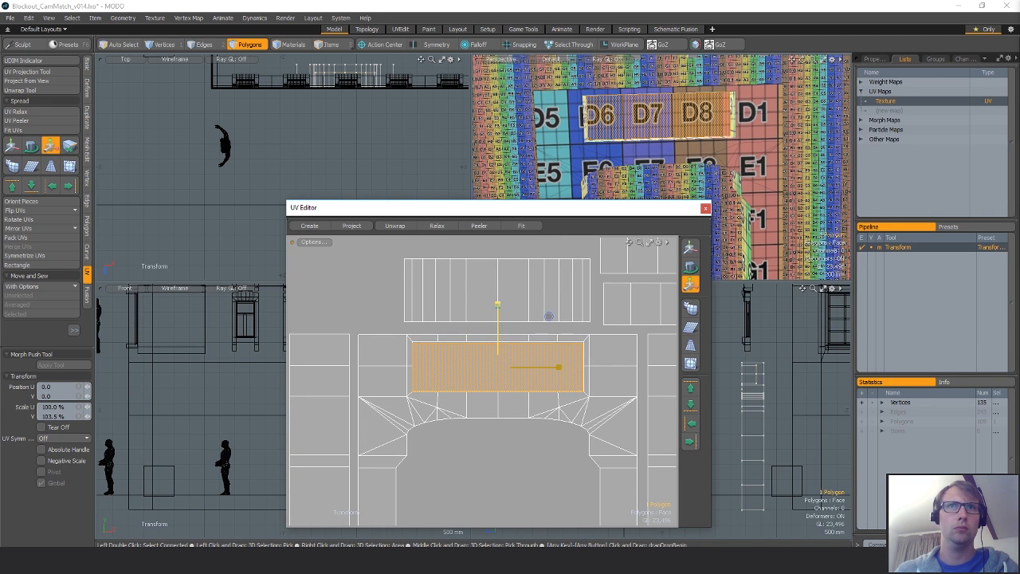
Move the back panel's UV island straight up to just above the arch underside island.
scroll(552, 350, "down", 2)
key("w")
left_click_drag(524, 351, 525, 285)
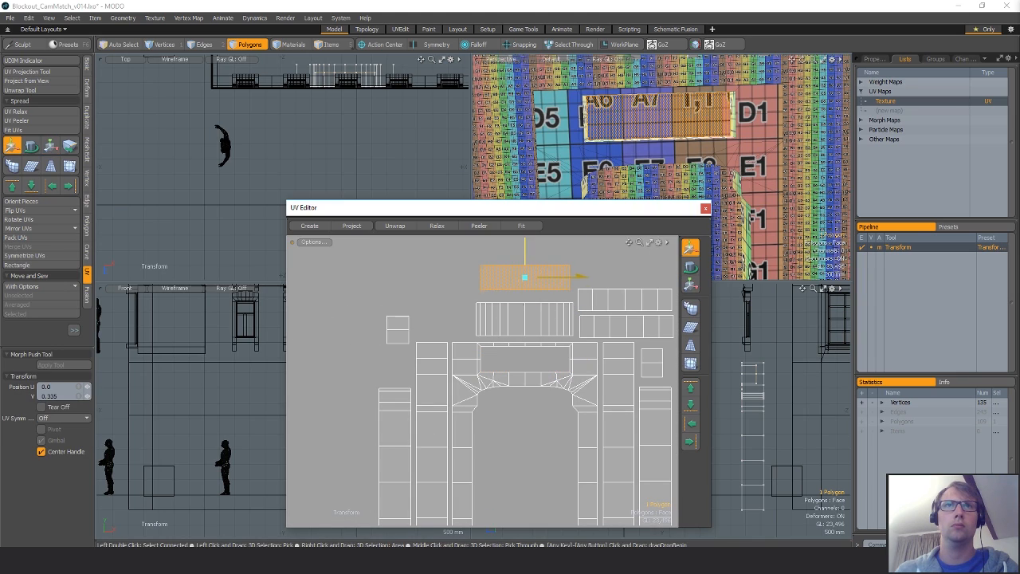
key("q")
Try dividing the recess's back panel into triangles and select its diagonal edges.
scroll(708, 129, "up", 3)
left_click_drag(708, 128, 727, 114, "alt")
double_click(624, 73)
left_click(730, 118)
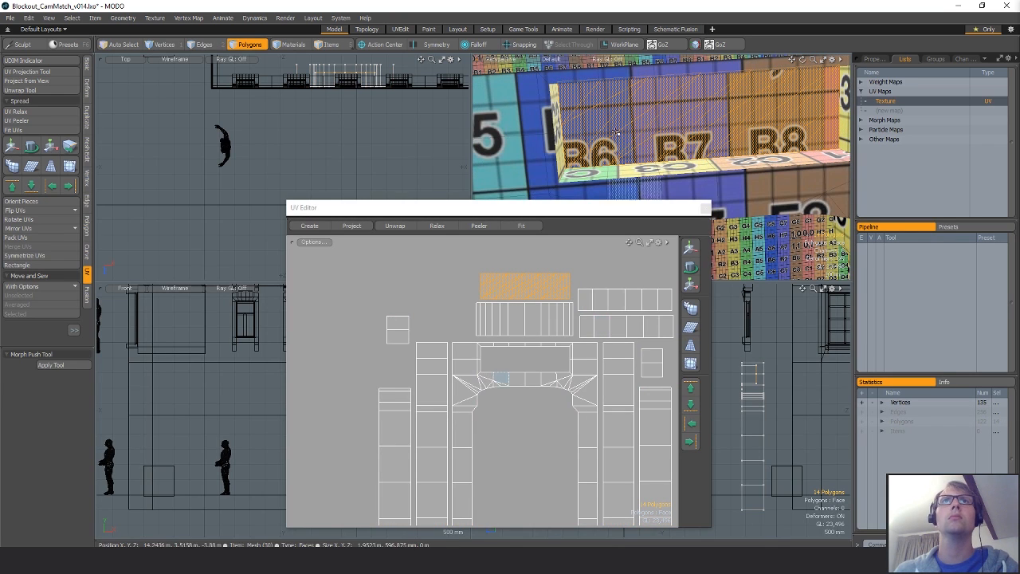
key("2")
left_click(601, 100)
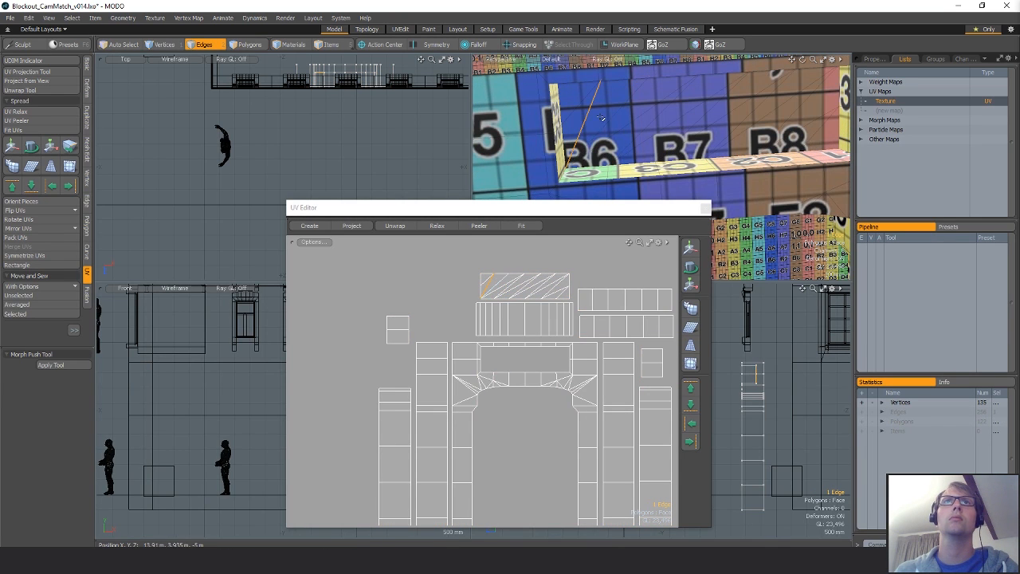
left_click(616, 129)
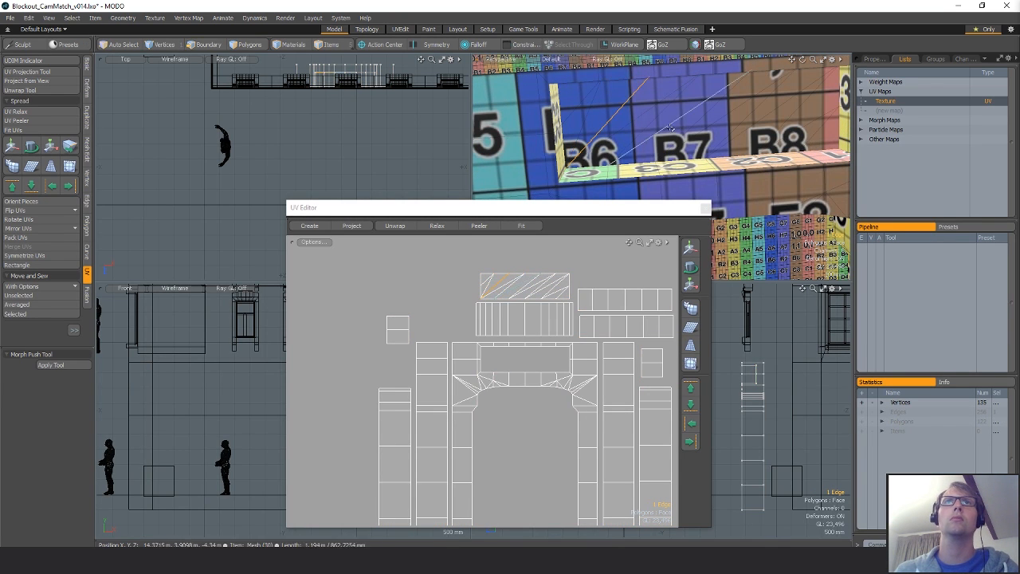
key("3")
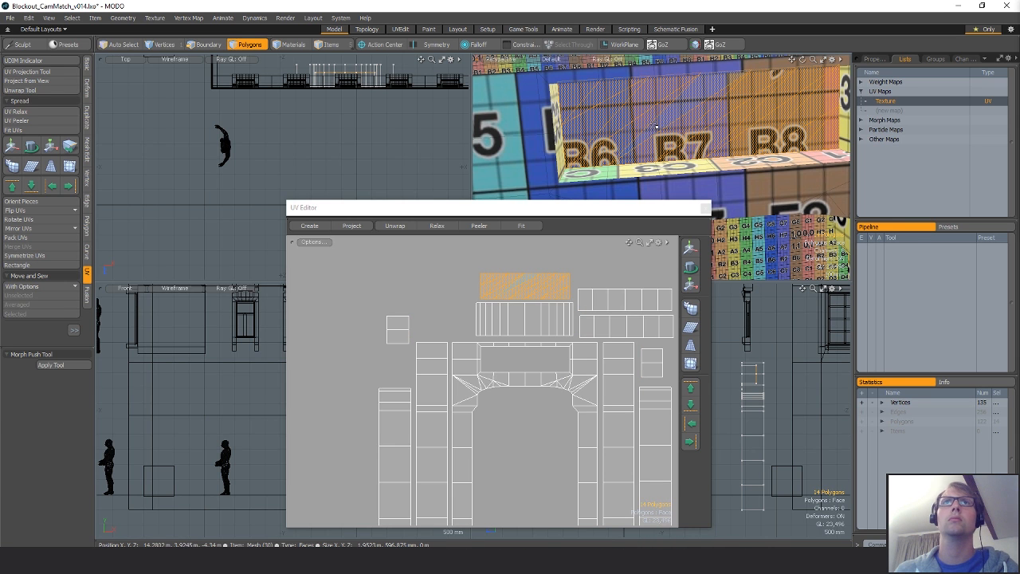
Split the recess's back panel into six faces with Edge Slice.
left_click_drag(641, 129, 694, 111, "alt")
key("c")
key("space")
key("c")
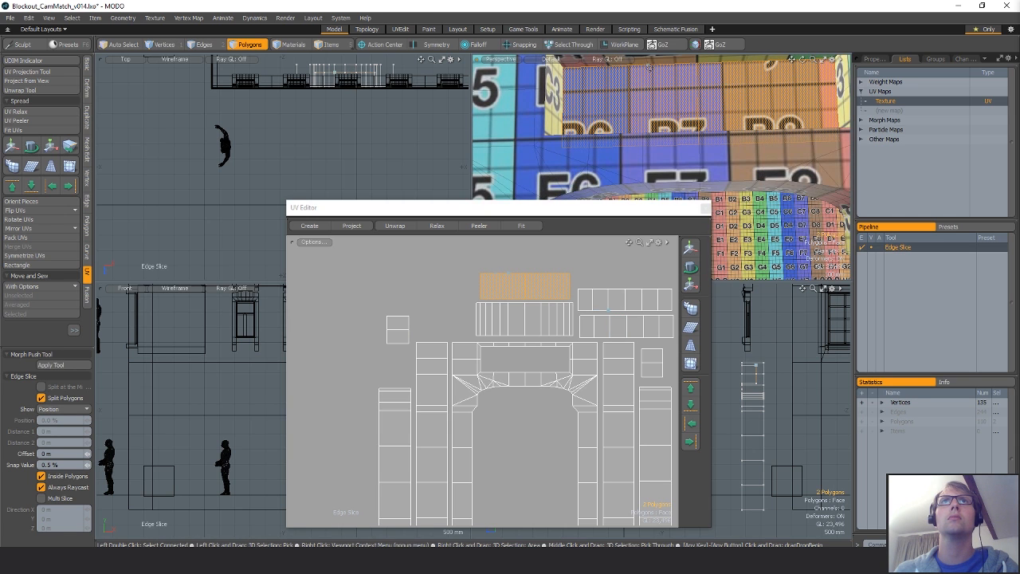
left_click_drag(629, 113, 733, 101, "alt")
left_click(702, 166)
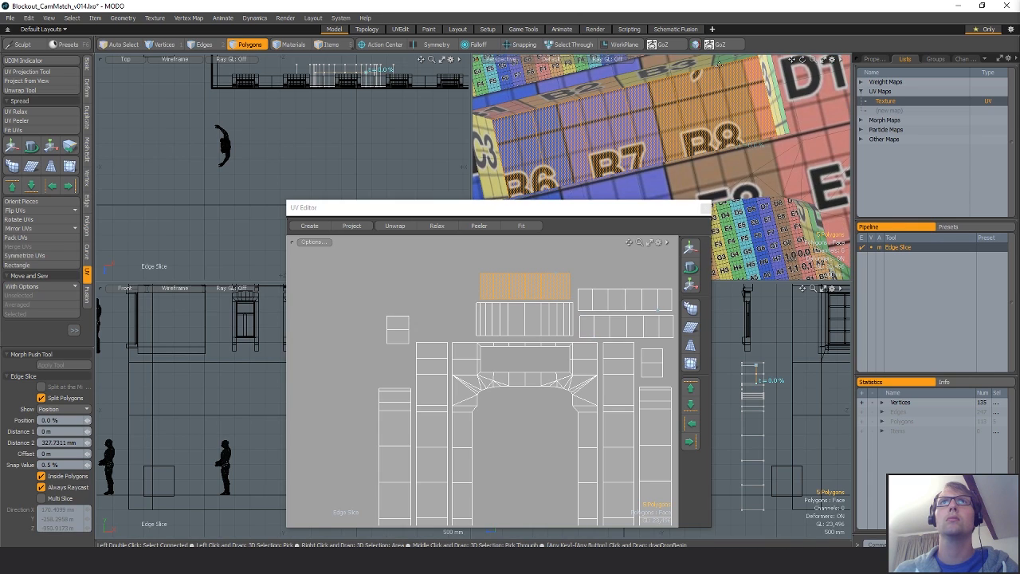
key("space")
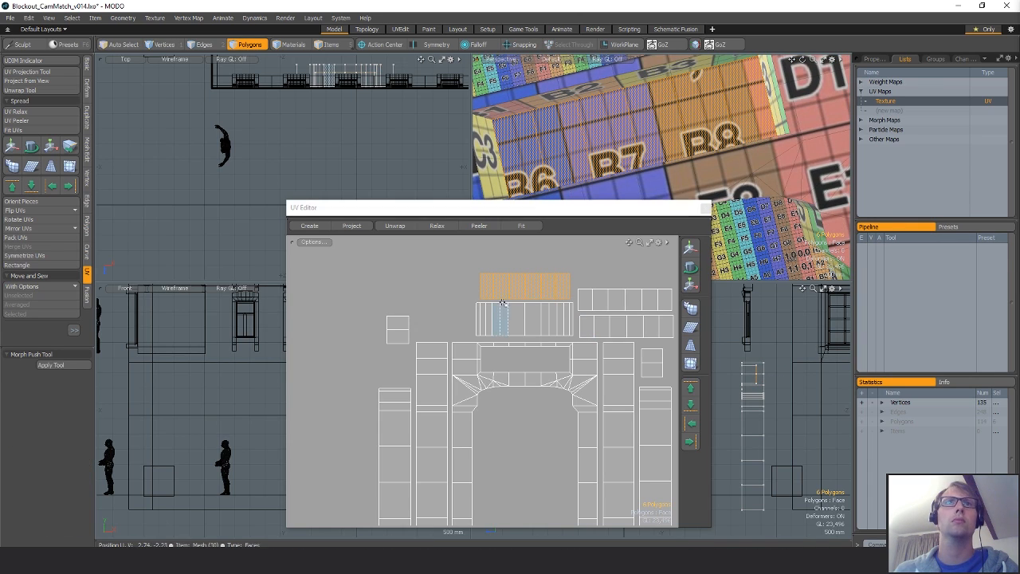
Toggle subdivision on and off again while examining the whole doorway surround.
left_click(576, 265)
key("Tab")
left_click_drag(704, 152, 741, 73, "alt")
key("Tab")
Reopen the Texture UV map, move all the doorway's islands onto the checker tile and scale them to 315%.
scroll(585, 371, "down", 8)
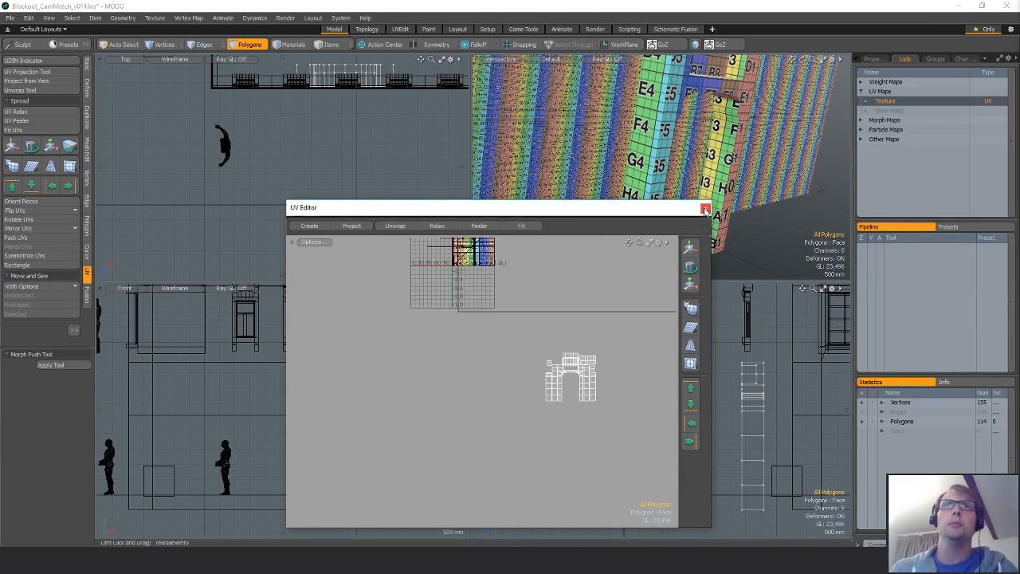
left_click(706, 209)
double_click(894, 103)
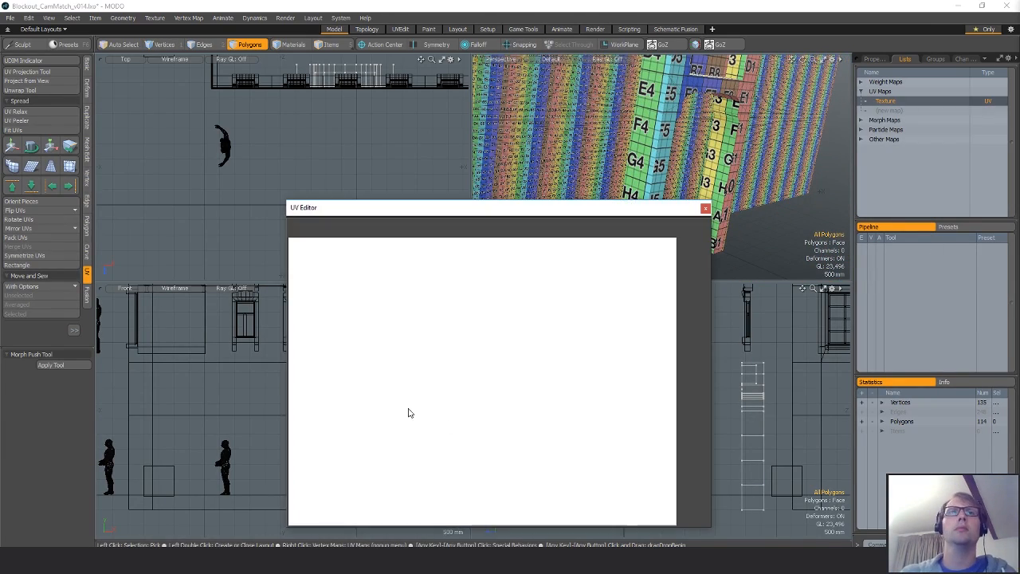
key("w")
left_click(609, 392)
left_click_drag(609, 392, 531, 416)
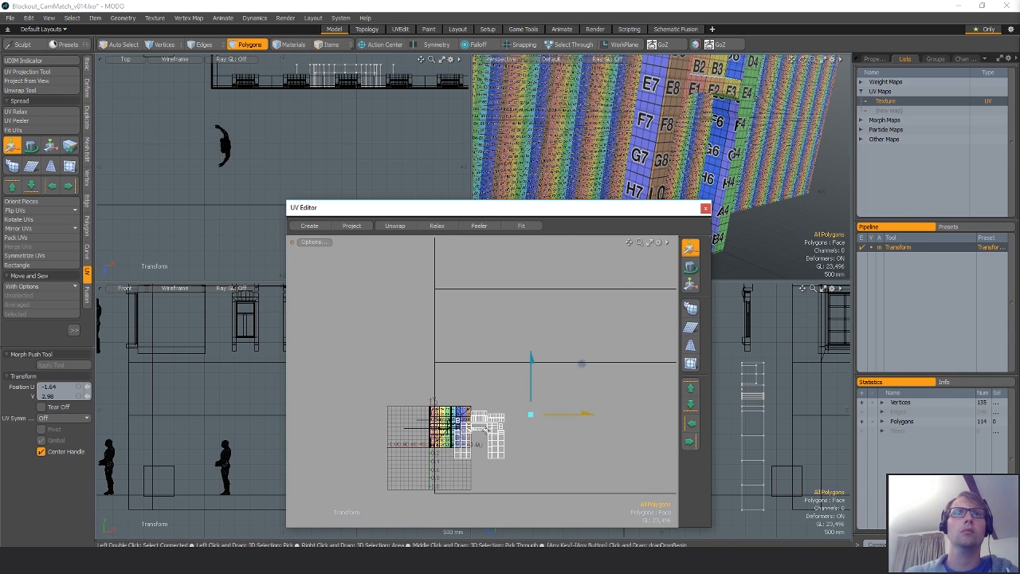
key("r")
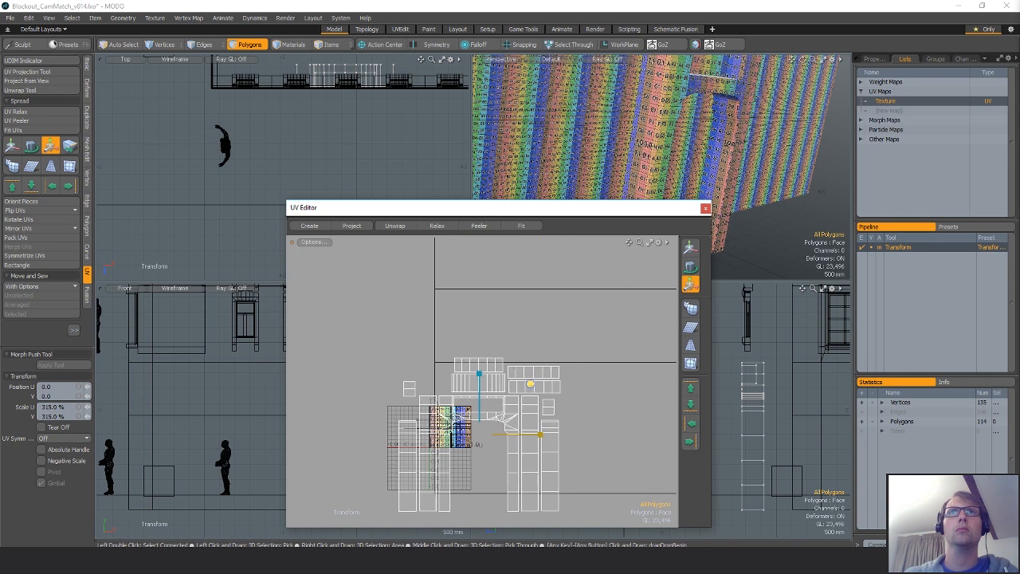
Move the UV Editor window clear of the perspective view and examine the checker scale on the doorway surround.
left_click_drag(588, 212, 333, 224)
left_click_drag(590, 184, 685, 160, "alt")
left_click_drag(558, 137, 595, 155, "alt")
key("q")
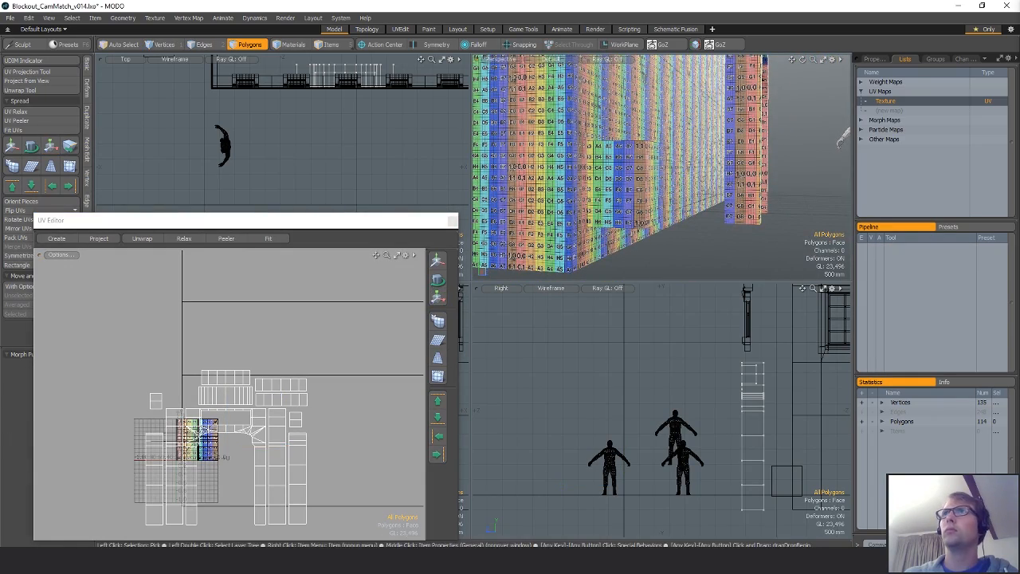
Try to move the texel density cube along the facade toward the doorway surround.
key("w")
scroll(326, 136, "down", 3)
left_click_drag(326, 136, 341, 184, "alt+shift")
left_click_drag(274, 174, 316, 184)
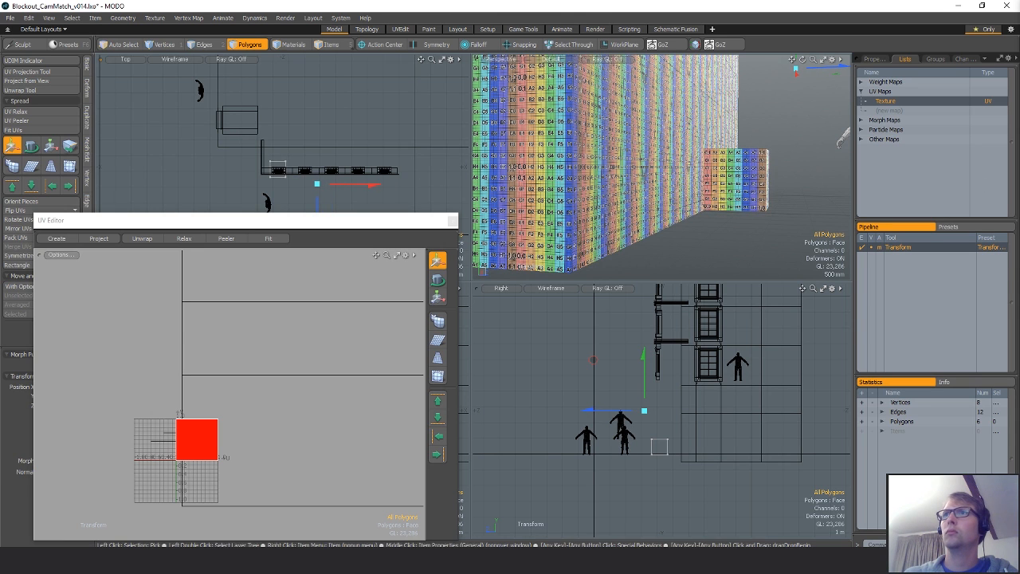
key("ctrl+z")
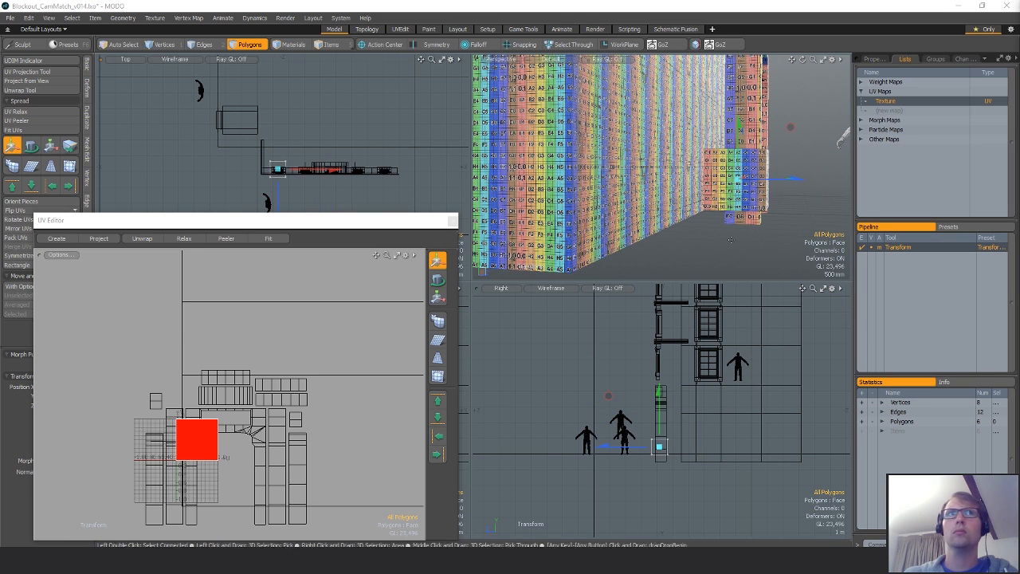
Place the texel density cube in front of the doorway surround, close to its leg, for comparing checker sizes.
left_click_drag(311, 184, 362, 191)
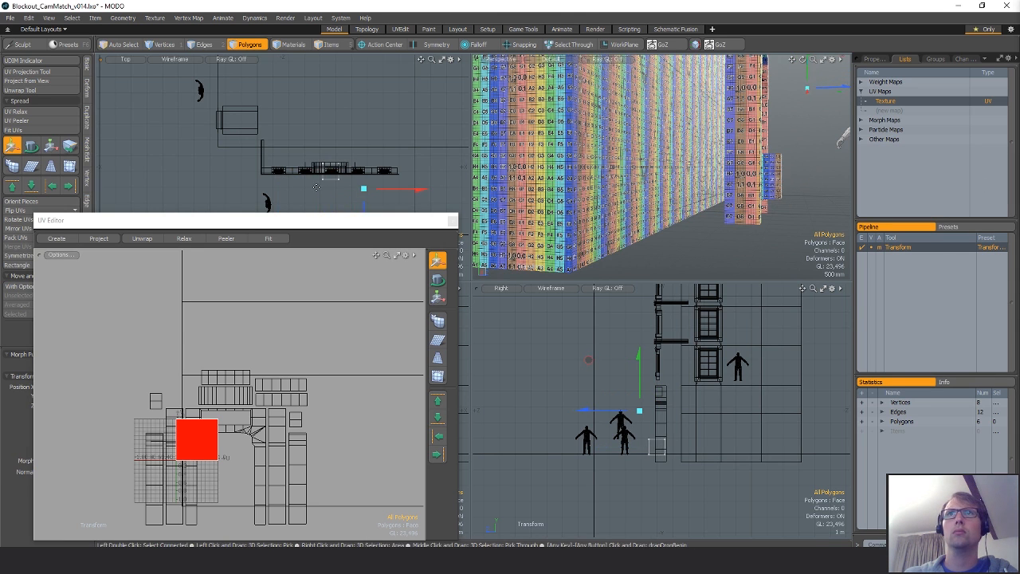
key("shift+a")
left_click_drag(638, 143, 678, 179, "alt")
scroll(662, 168, "down", 3)
scroll(263, 152, "up", 4)
left_click_drag(318, 140, 282, 112, "alt")
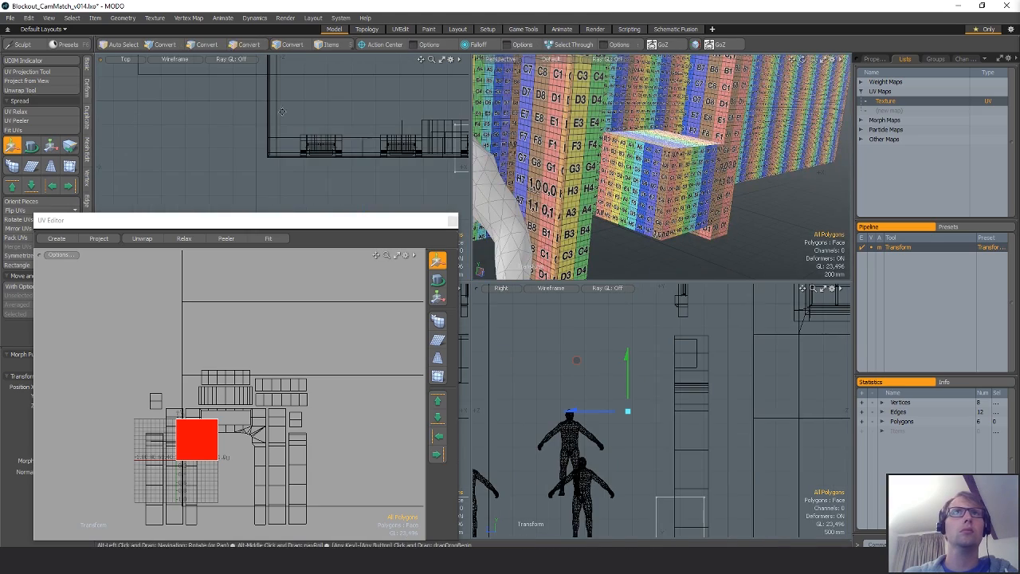
left_click_drag(343, 139, 302, 150)
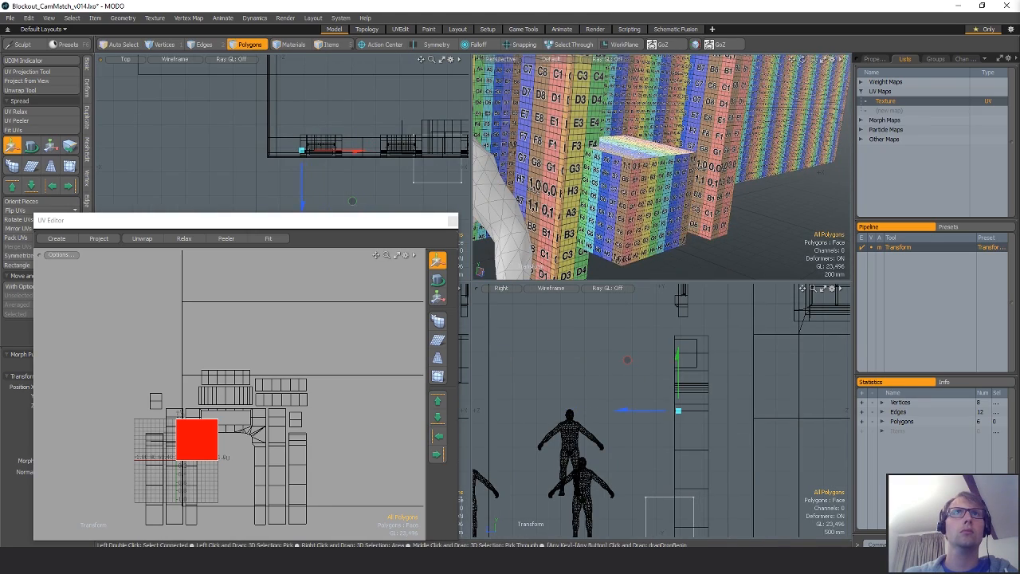
left_click_drag(677, 183, 718, 245, "alt")
key("q")
key("5")
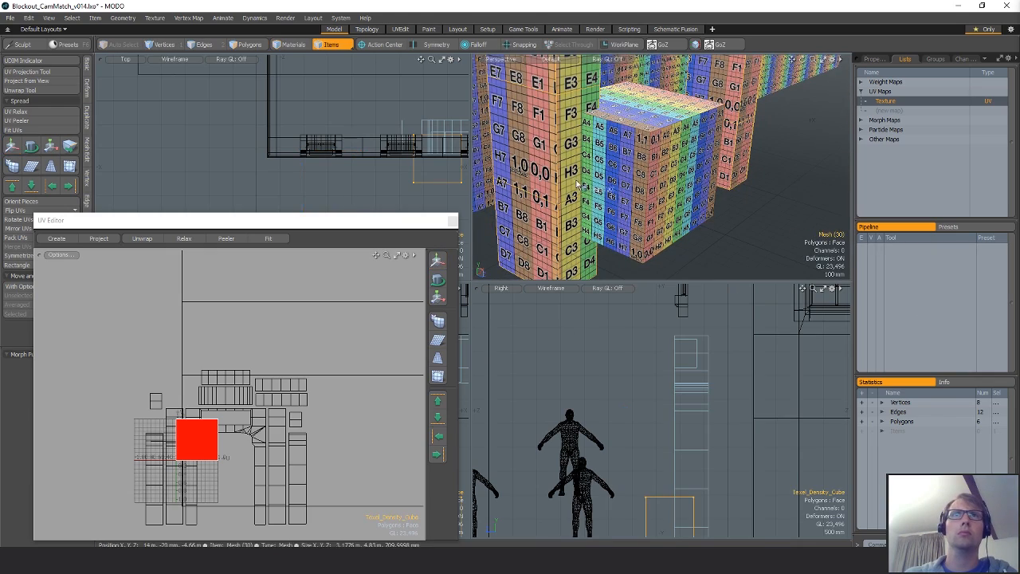
Scale all of the doorway surround's UV islands until their checker size matches the texel density cube next to it.
left_click(577, 184)
key("3")
scroll(259, 427, "up", 2)
key("y")
left_click_drag(268, 404, 357, 346, "alt+shift")
left_click_drag(655, 181, 709, 209, "alt")
scroll(718, 209, "up", 3)
key("q")
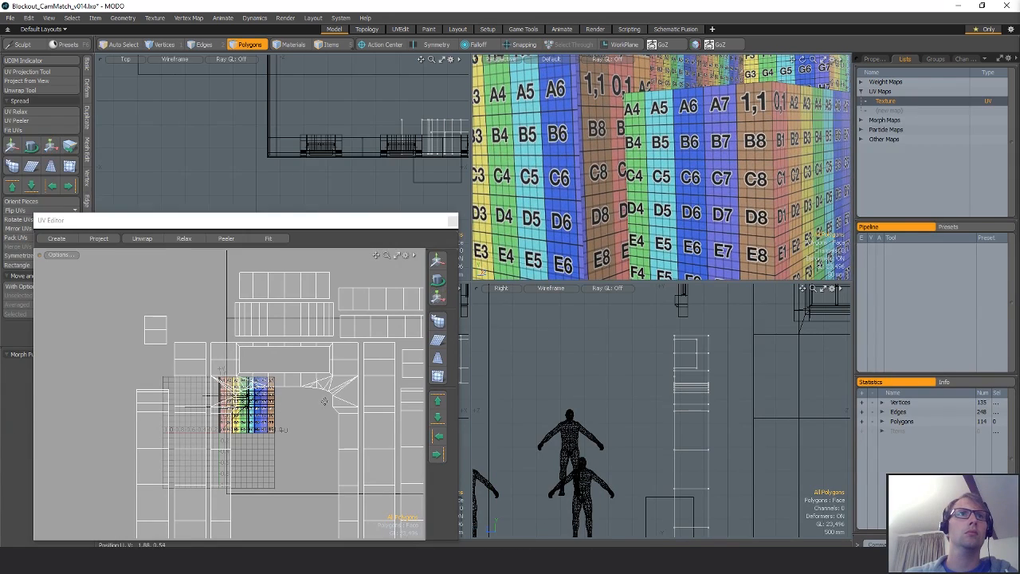
key("y")
left_click_drag(337, 371, 289, 356)
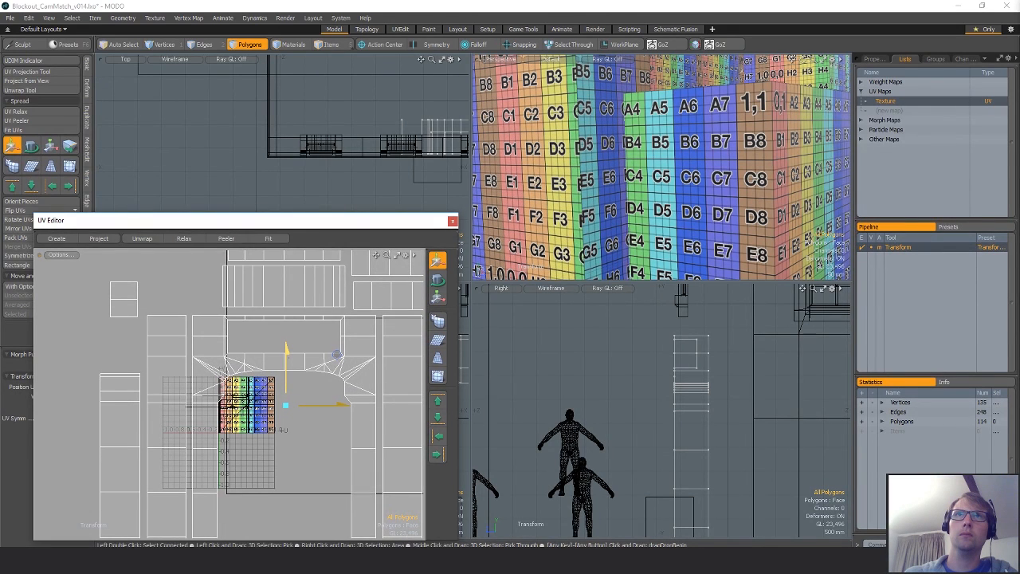
Place the doorway surround's islands in the lower corner of the facade's UV layout, beside the checker tile.
scroll(303, 382, "down", 6)
key("space")
left_click_drag(356, 412, 295, 362, "alt")
scroll(239, 416, "down", 3)
key("w")
key("space")
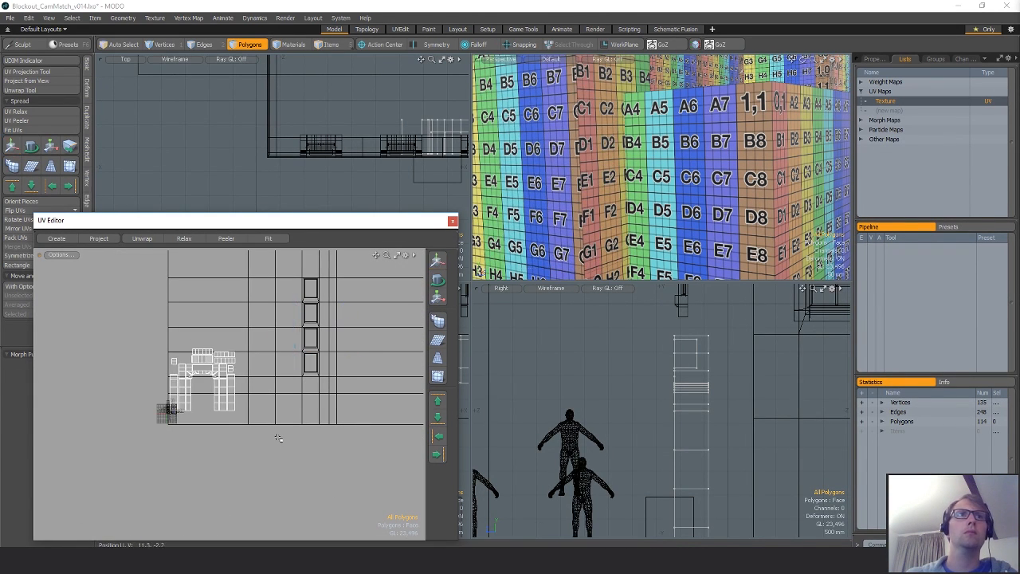
Unhide the rest of the ground-floor facade mesh and select the front wall polygons around the doorway.
scroll(756, 177, "down", 4)
left_click_drag(756, 177, 666, 180, "alt")
scroll(748, 190, "down", 3)
scroll(729, 181, "down", 4)
scroll(703, 200, "up", 5)
key("u")
scroll(675, 169, "down", 4)
double_click(668, 179)
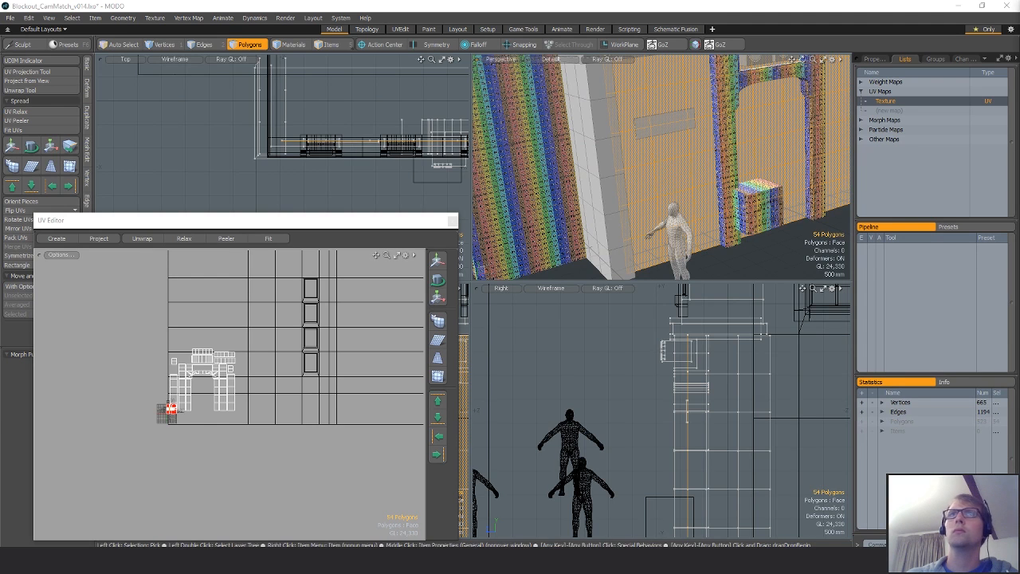
Move the texel density cube away from the doorway and make the ground-floor facade mesh active again.
left_click(759, 204)
key("3")
scroll(231, 137, "down", 5)
key("w")
left_click_drag(406, 101, 315, 86)
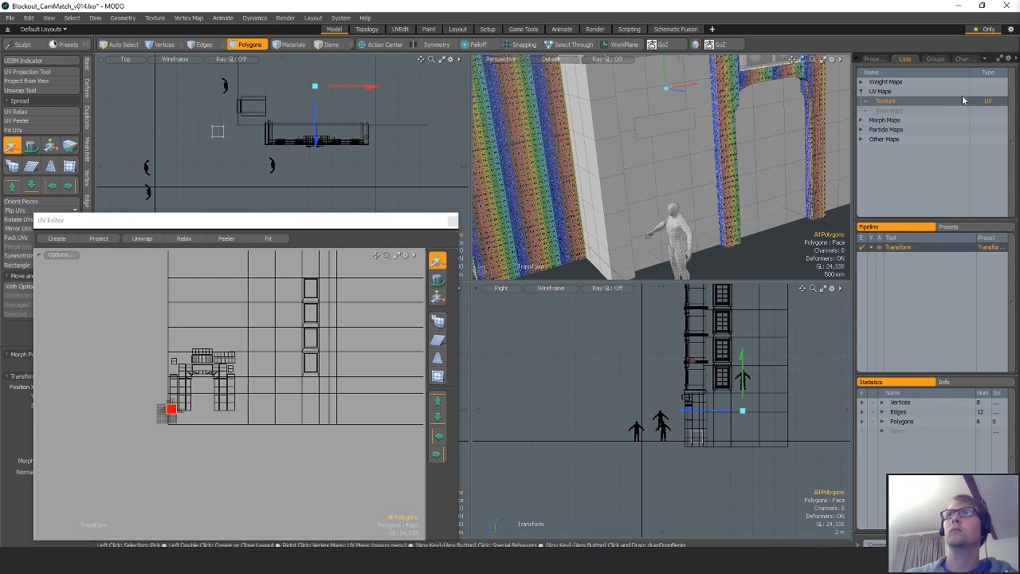
key("q")
key("5")
left_click(665, 160)
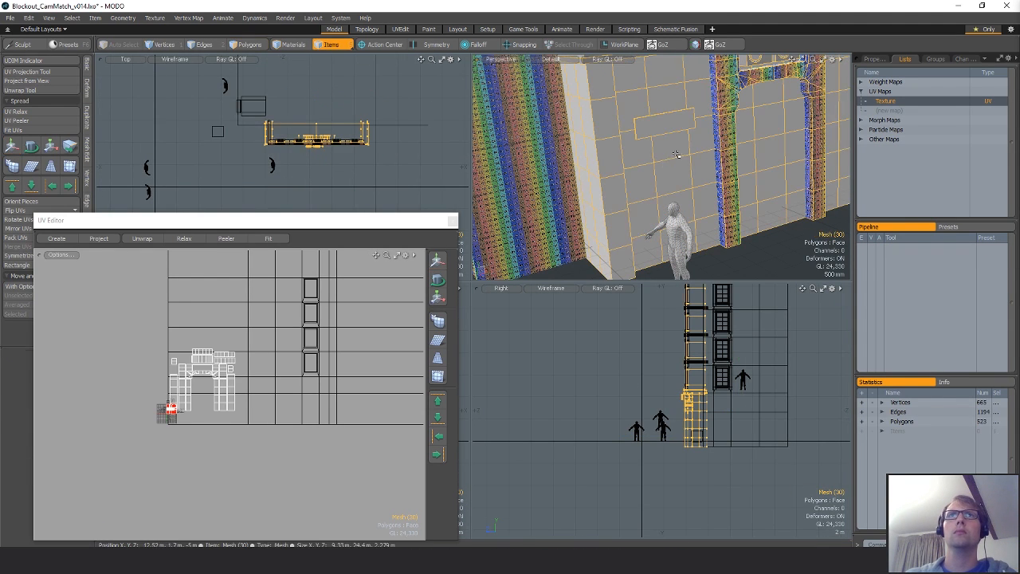
Select the small rectangular panel on the front wall beside the doorway and delete its polygons.
key("3")
double_click(679, 122)
left_click_drag(679, 122, 671, 152, "alt")
left_click_drag(671, 152, 686, 173, "ctrl+alt")
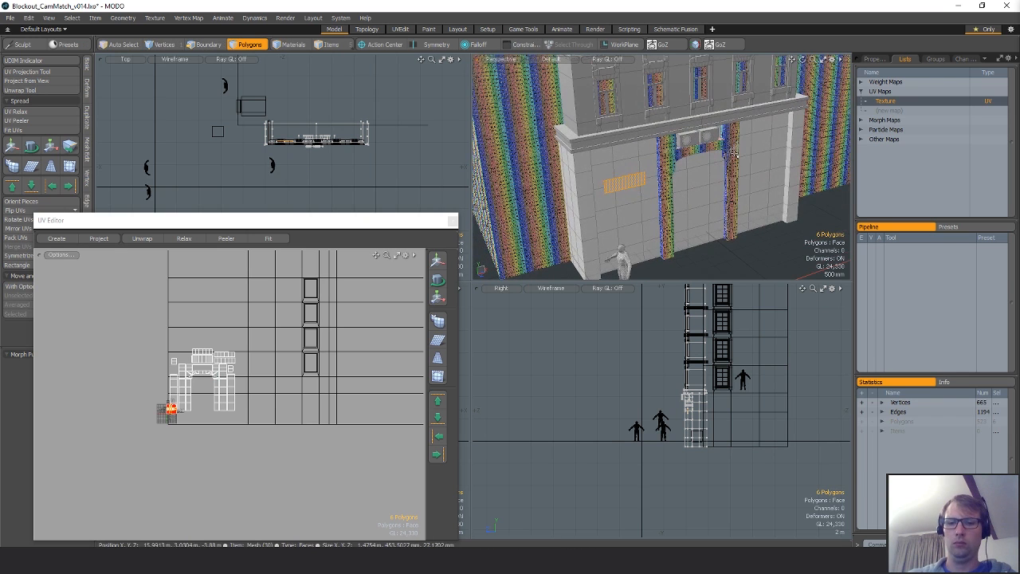
key("ctrl+z")
key("ctrl+z")
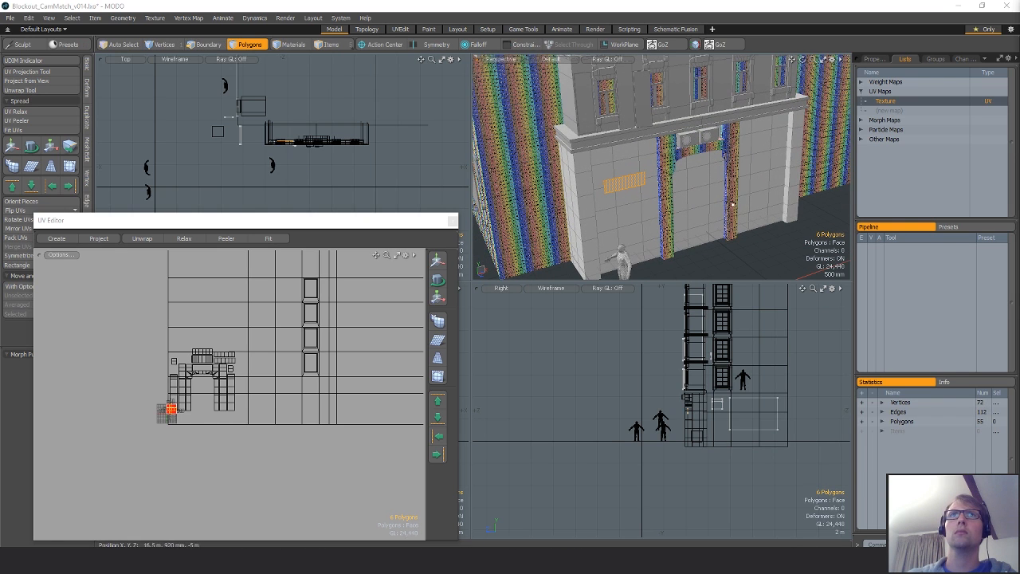
key("ctrl+z")
key("ctrl+z")
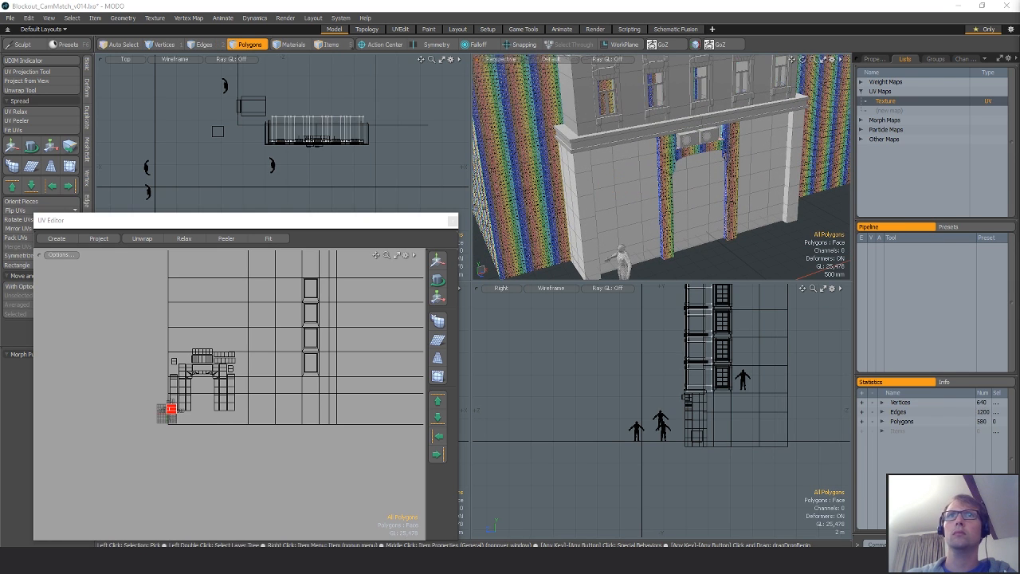
Select the front wall polygons around the doorway, project them into the Texture UV map and move their island to an empty area.
mouse_move(712, 196)
left_mouse_down("alt")
mouse_move(684, 212)
mouse_move(683, 190)
mouse_move(729, 164)
mouse_move(707, 183)
left_mouse_up("alt")
scroll(680, 172, "up", 3)
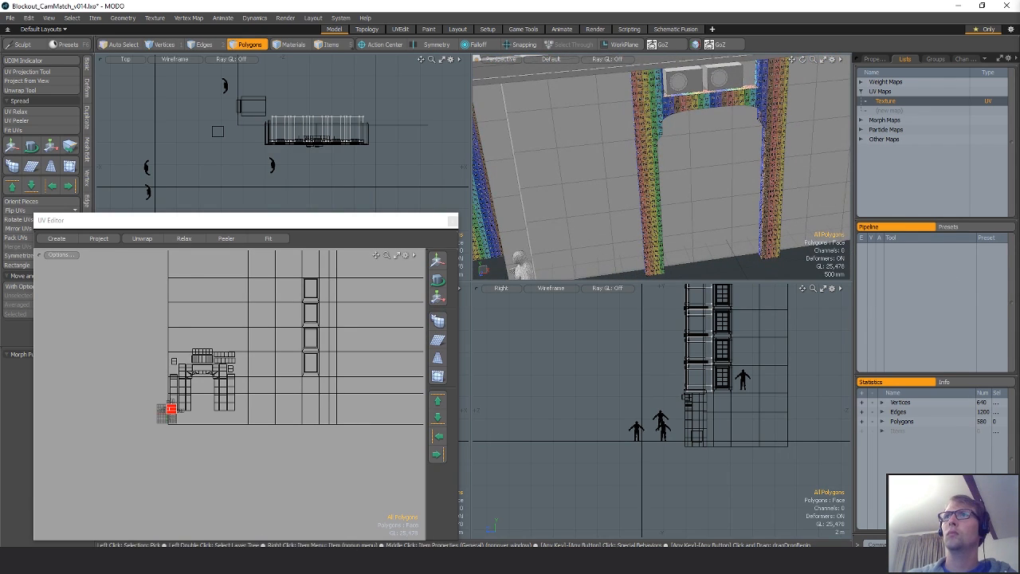
left_click(664, 192)
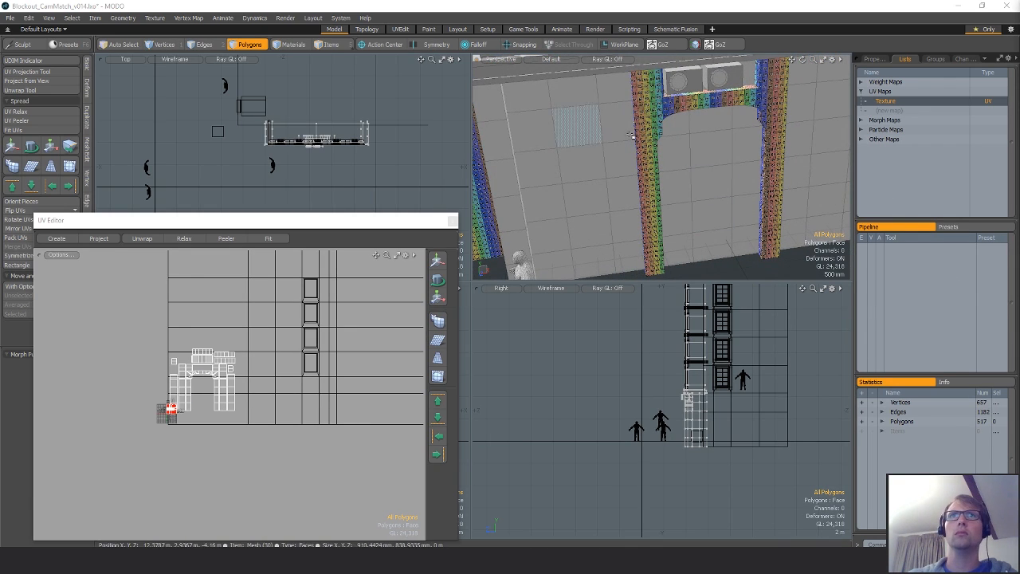
double_click(671, 153)
left_click_drag(672, 153, 651, 216, "alt")
scroll(659, 183, "down", 3)
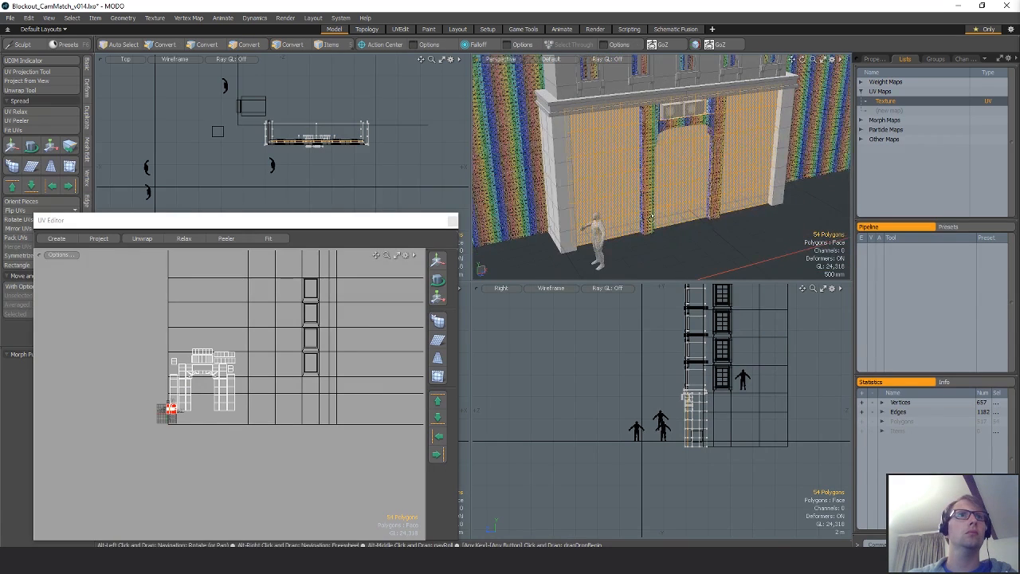
left_click(24, 76)
left_click(242, 329)
key("w")
left_click_drag(232, 347, 349, 340)
key("q")
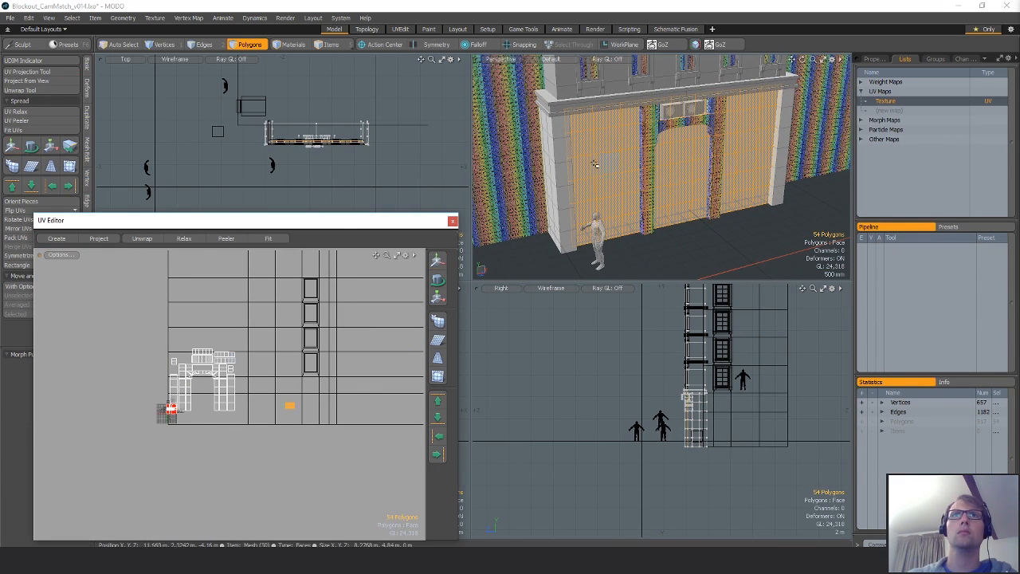
Create UVs for the corner pillars, then enlarge the pillar and front wall islands and place them beside the doorway's islands.
double_click(564, 171)
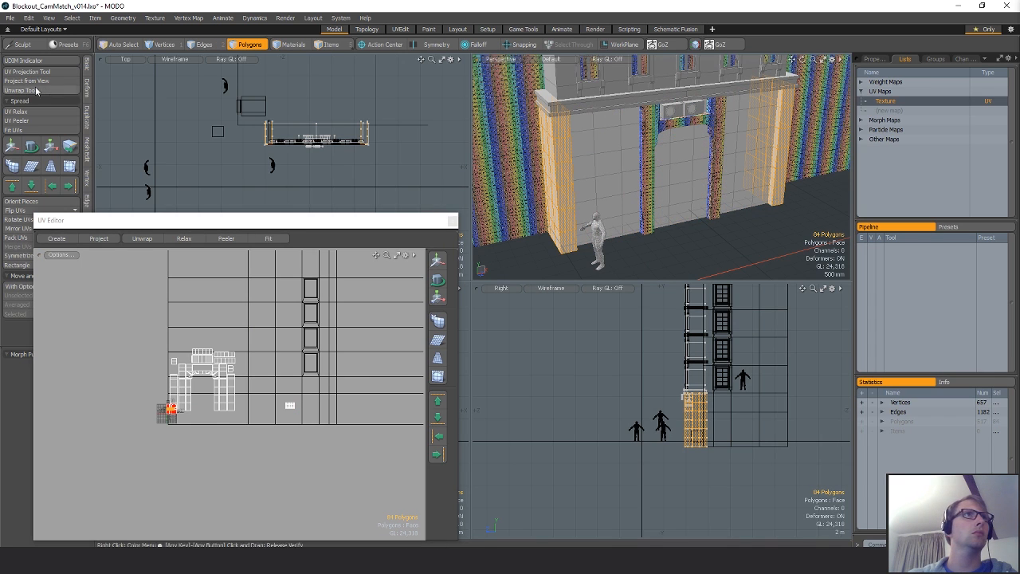
double_click(600, 148, "shift")
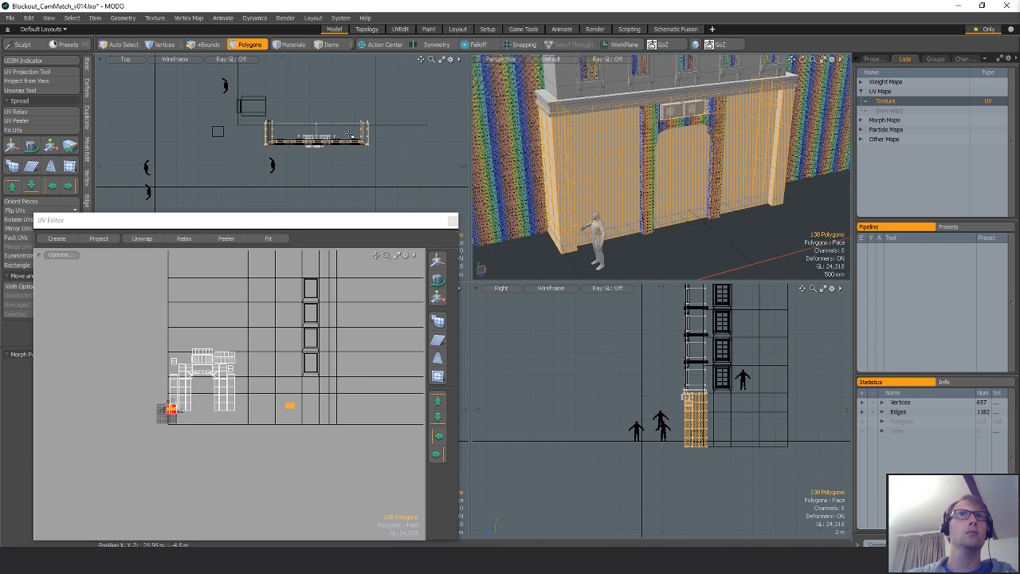
key("w")
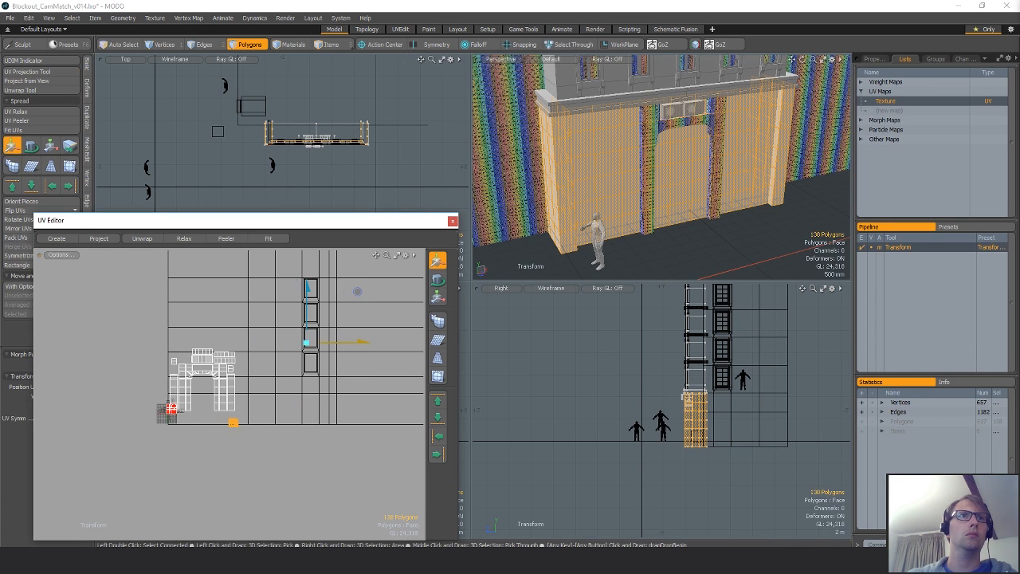
left_click_drag(204, 426, 448, 397, "alt")
left_click_drag(334, 383, 134, 378, "alt")
left_click_drag(318, 366, 278, 414, "alt")
left_click_drag(295, 374, 467, 374)
key("w")
left_click_drag(194, 464, 343, 334)
left_click_drag(167, 476, 194, 444)
left_click_drag(279, 350, 278, 445, "alt")
left_click_drag(279, 445, 233, 437, "ctrl+alt")
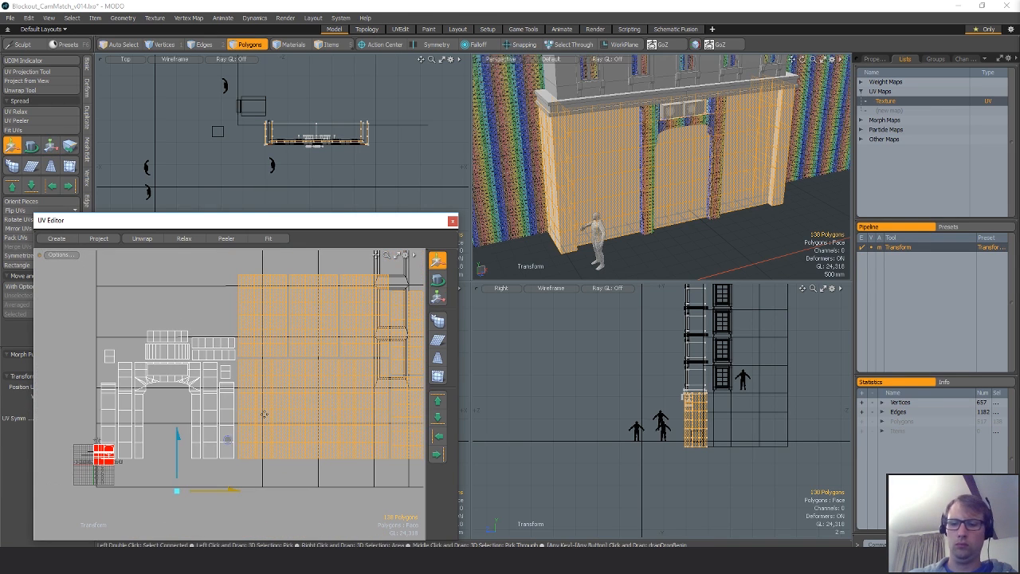
Assign the checker material to the selected front wall and corner pillars.
key("m")
key("Return")
key("alt+1")
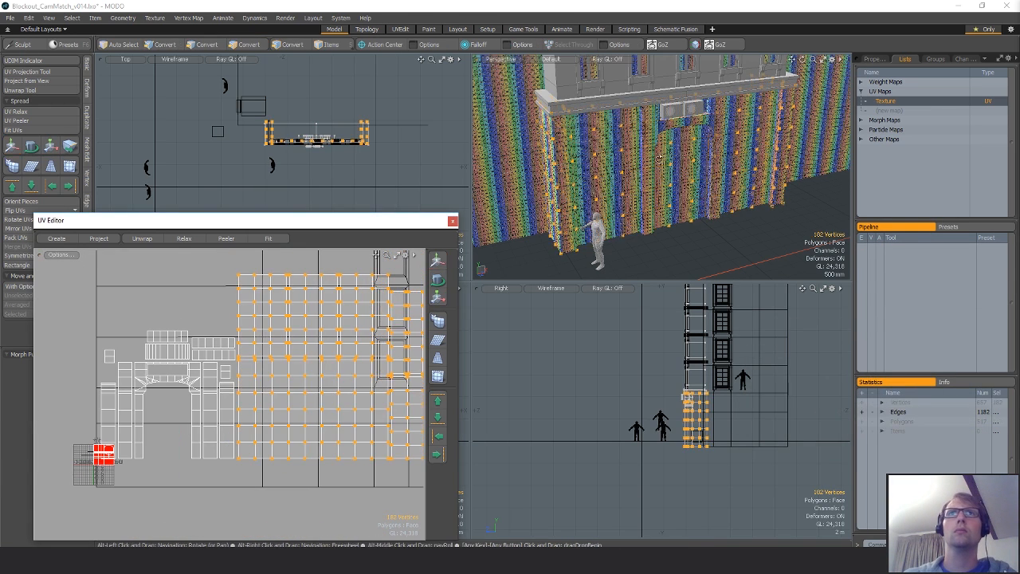
Scale and shift the wall and pillar islands to bring their checker close to the doorway surround's at their shared edge.
left_click_drag(630, 159, 666, 148, "ctrl+alt")
left_click_drag(665, 148, 730, 147, "ctrl+alt")
left_click_drag(729, 147, 700, 179, "alt")
left_click_drag(699, 179, 694, 180, "ctrl+alt")
key("w")
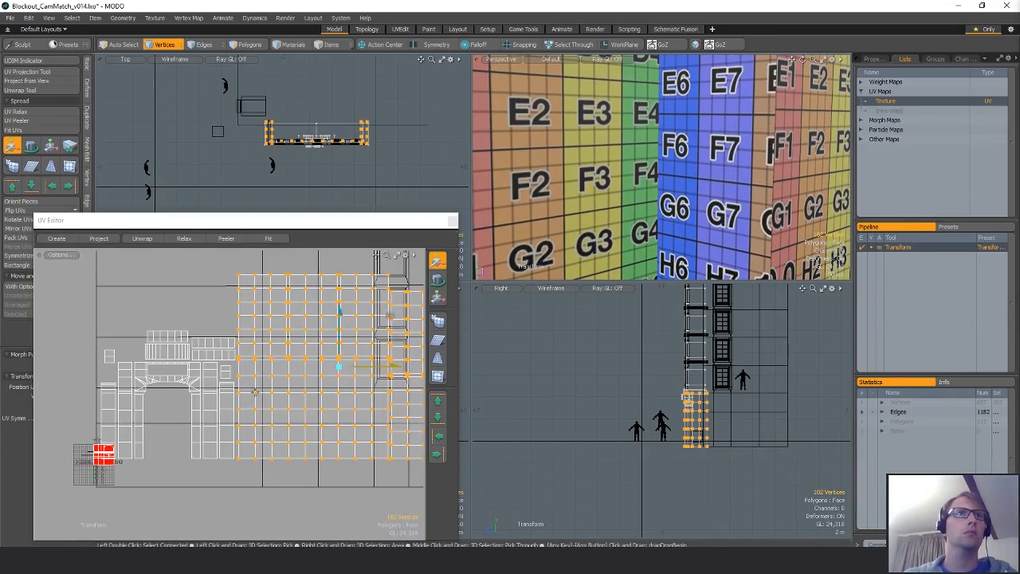
left_click_drag(255, 419, 336, 403, "ctrl+alt")
scroll(375, 418, "down", 2)
left_click_drag(373, 344, 321, 377, "alt+shift")
left_click_drag(390, 300, 389, 301)
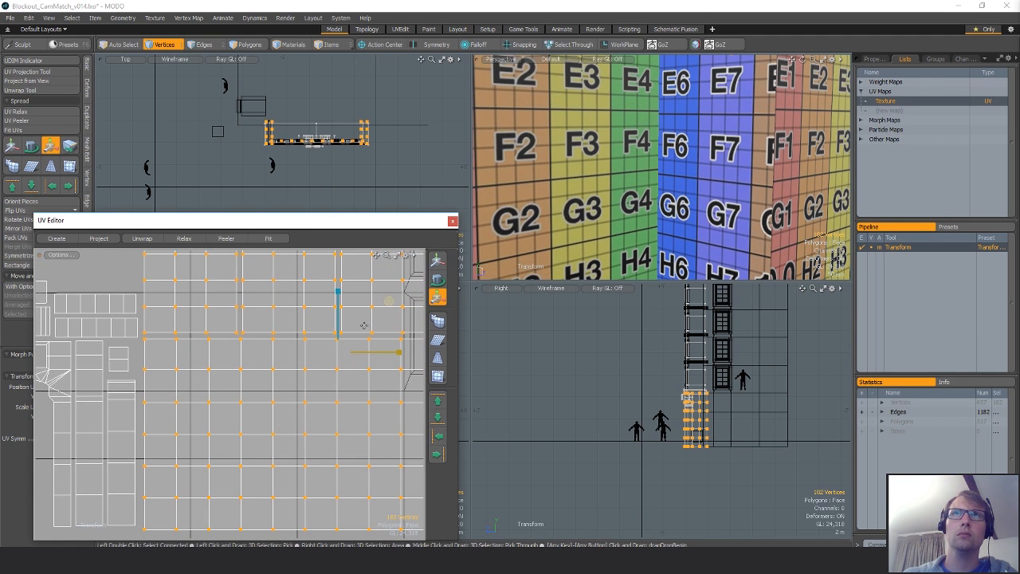
key("w")
left_click_drag(346, 346, 346, 347)
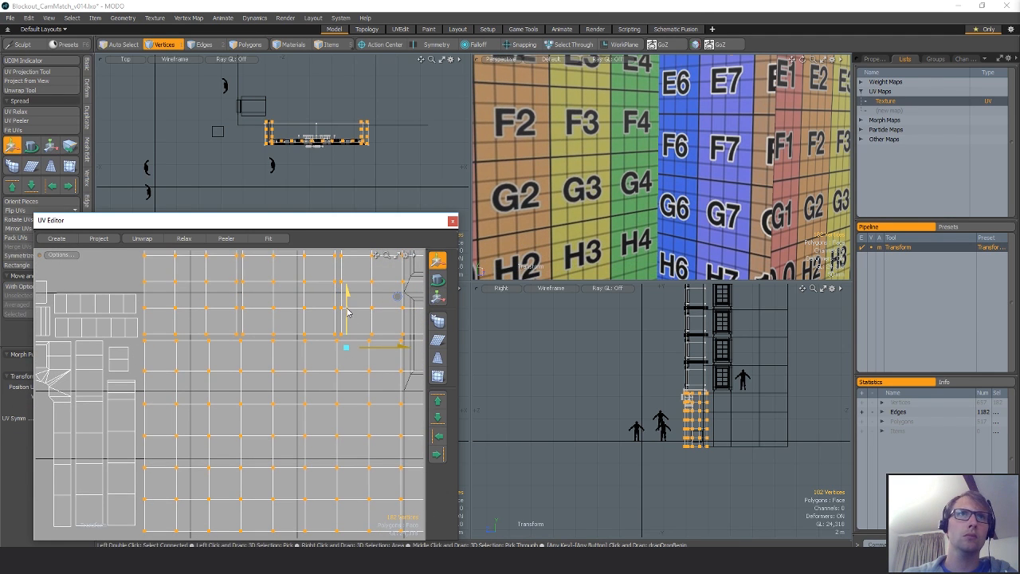
left_click_drag(347, 308, 346, 308)
Fine-tune the overall scale of the wall and pillar islands against the doorway's checker and realign them with it.
left_click_drag(690, 245, 681, 215, "alt")
key("a")
key("r")
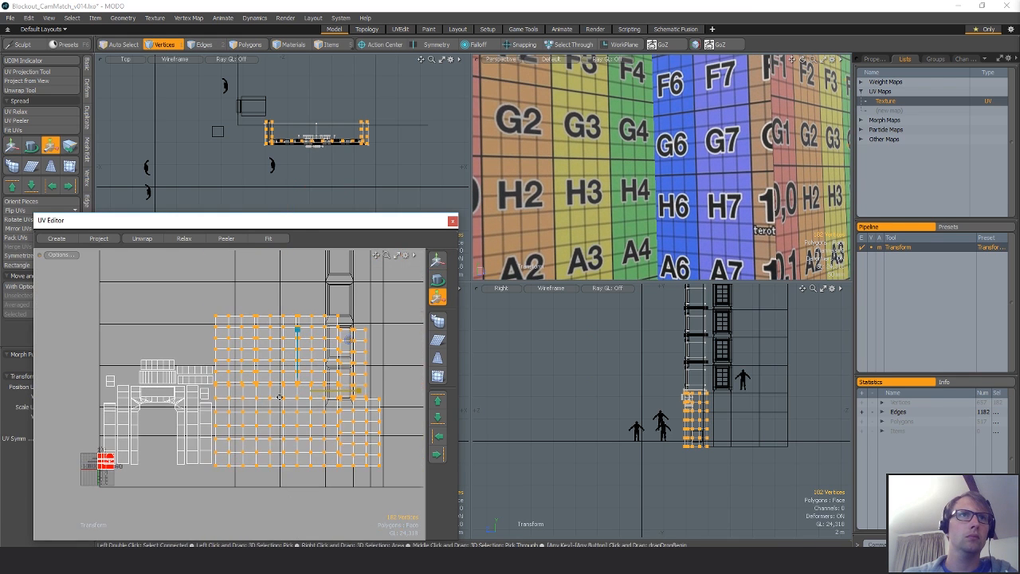
left_click_drag(284, 391, 336, 342, "ctrl+alt")
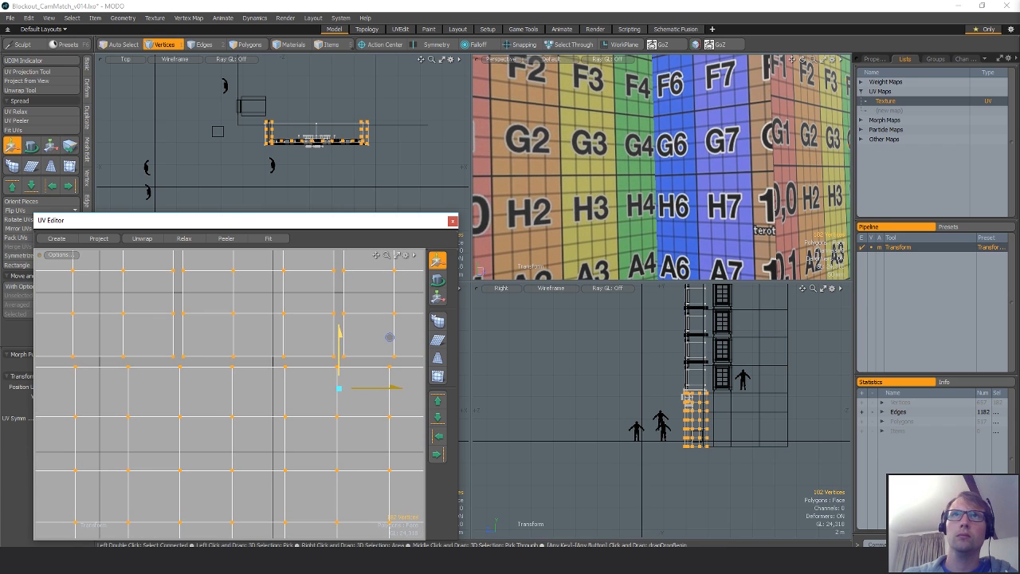
left_click_drag(645, 251, 644, 275, "alt+shift")
key("r")
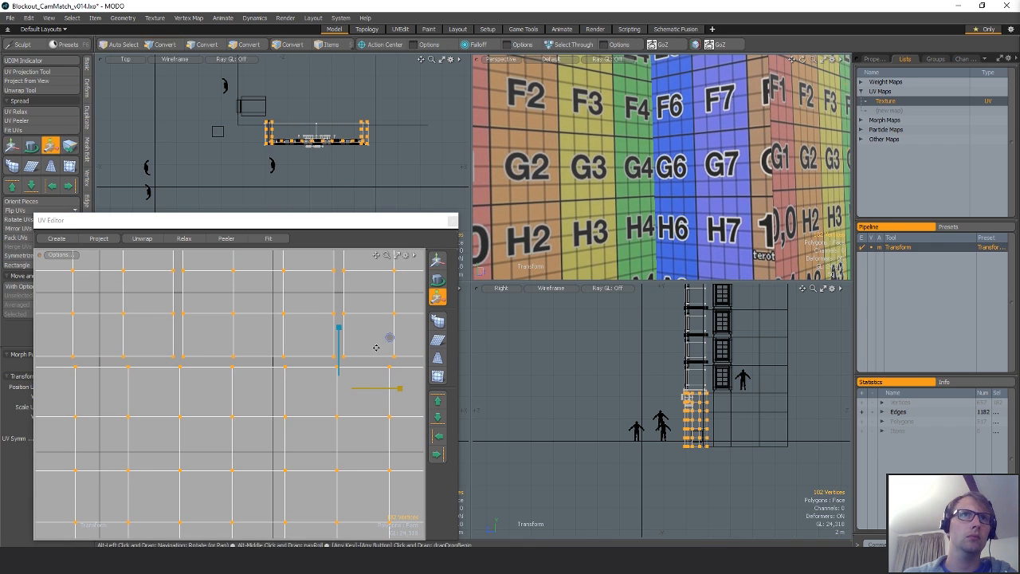
left_click_drag(390, 337, 388, 338)
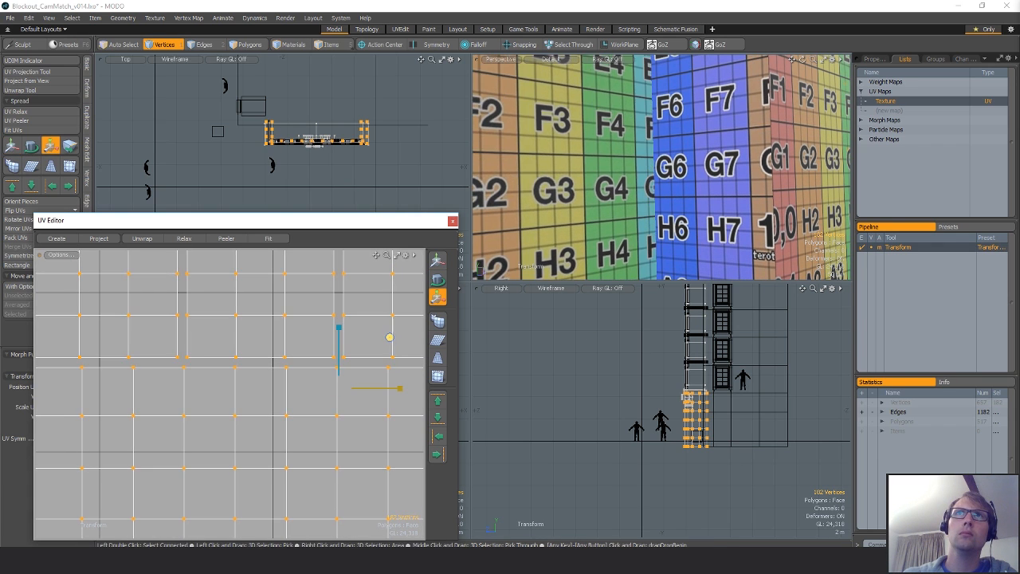
key("w")
left_click_drag(361, 380, 243, 385)
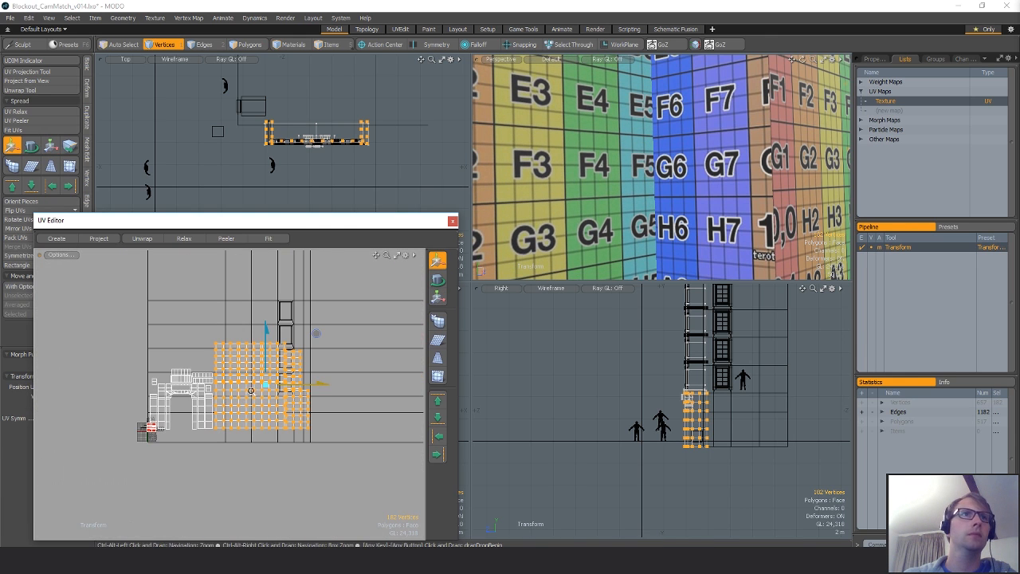
Release the islands and examine the checker on the ground floor's corner pillar and the wall next to it.
key("space")
scroll(351, 408, "down", 2)
key("space")
left_click_drag(636, 216, 658, 224, "ctrl+alt")
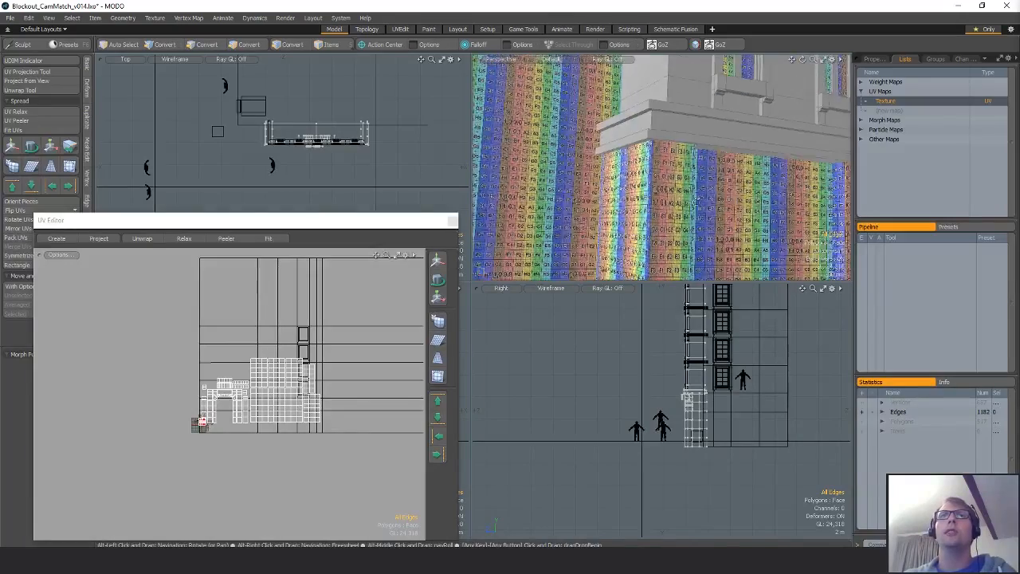
key("space")
left_click_drag(683, 170, 525, 194, "alt")
Select the polygons of both corner pillars, leaving out the front wall.
key("space")
key("space")
key("space")
left_click(695, 161)
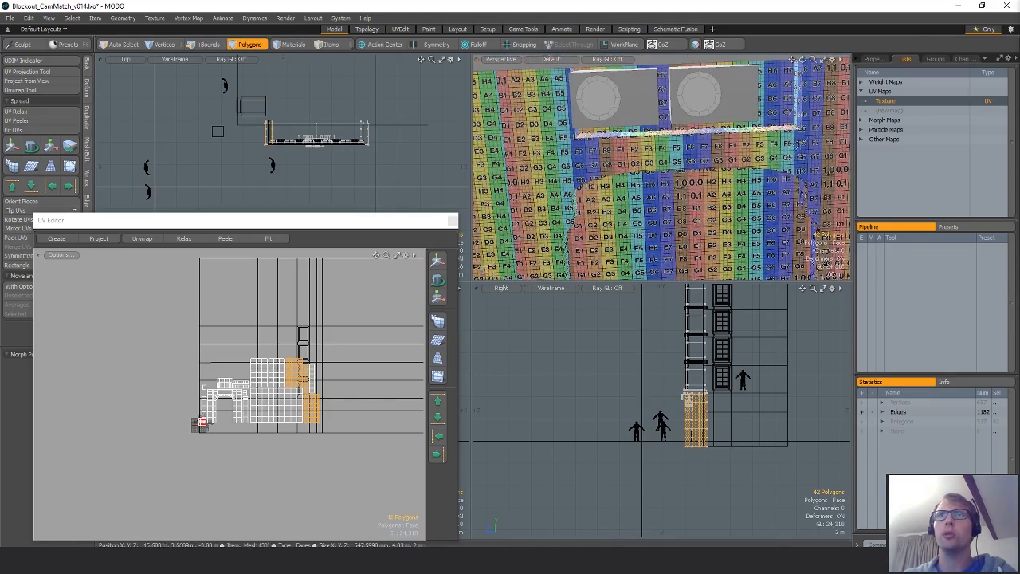
left_click_drag(764, 143, 664, 184, "alt")
left_click(717, 143, "shift")
double_click(734, 146, "shift")
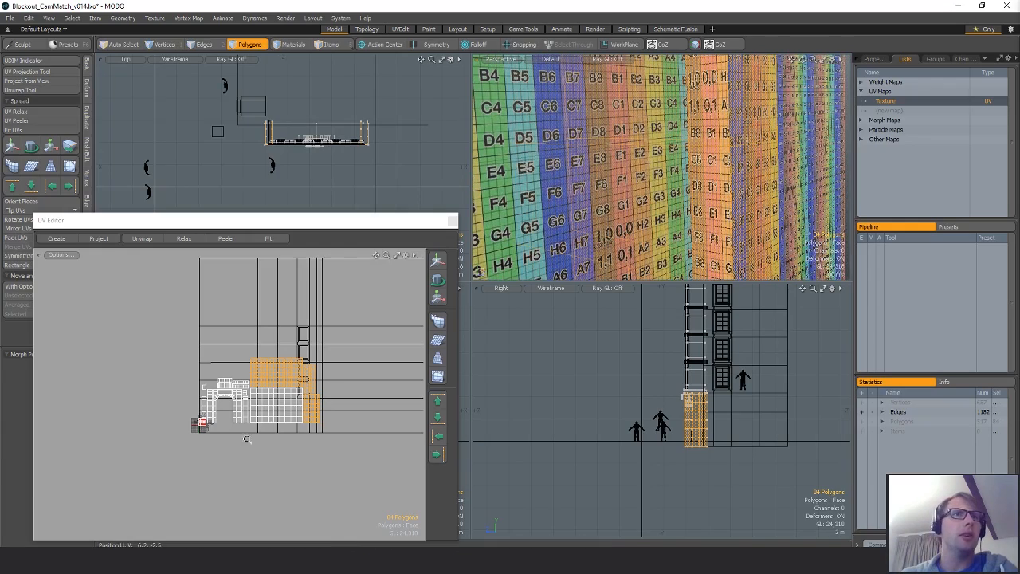
left_click_drag(288, 405, 336, 407, "ctrl+alt")
key("y")
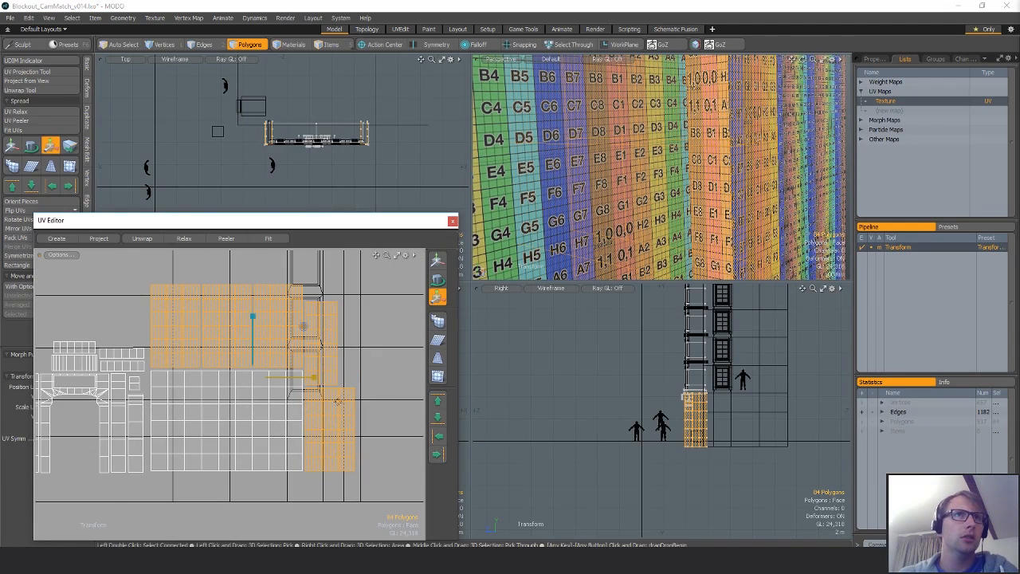
Move the narrow pillar island up so it lines up with the upper row of pillar islands.
key("space")
key("2")
key("w")
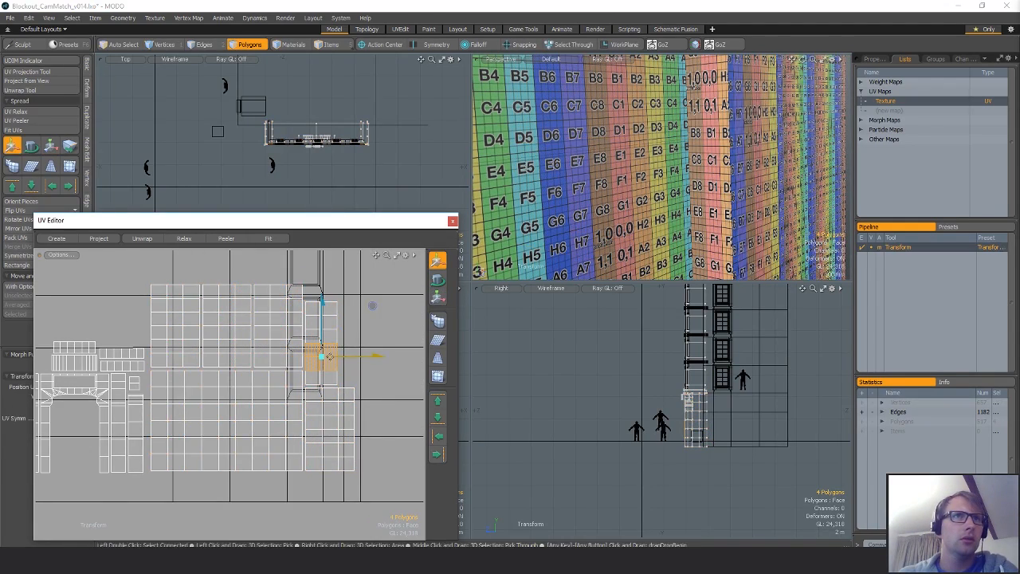
key("space")
key("y")
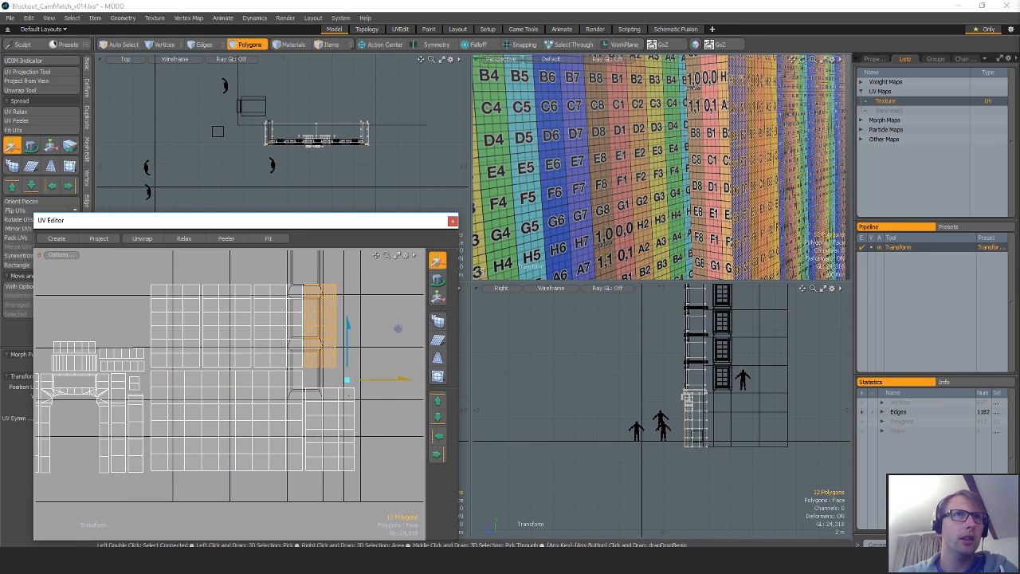
Move the pillar island standing beside the front wall's island up to the end of the upper row.
key("space")
double_click(322, 413)
key("y")
left_click_drag(351, 451, 391, 348)
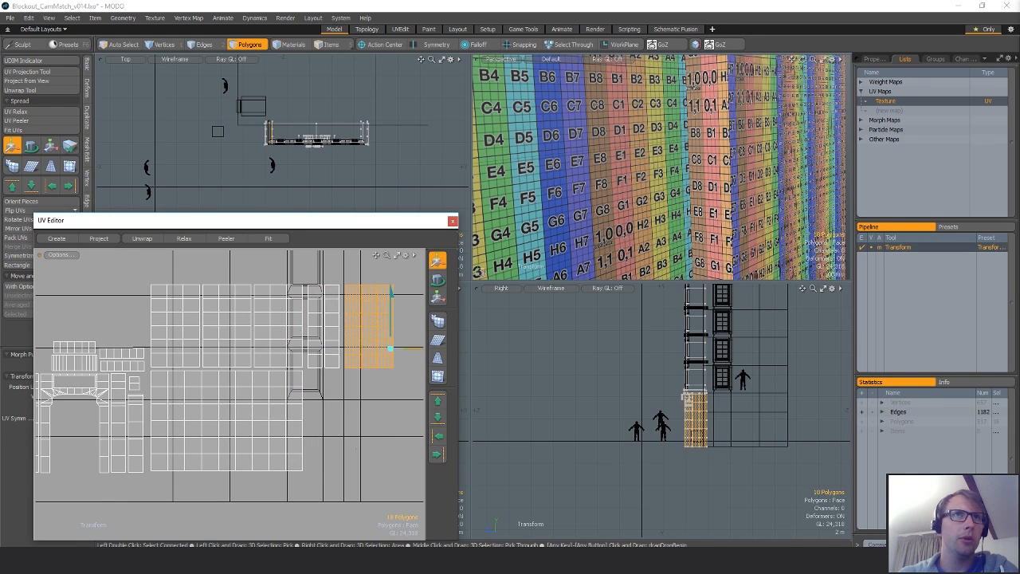
Select all the corner-pillar islands and move the row so it rests on the top edge of the front wall's island.
key("space")
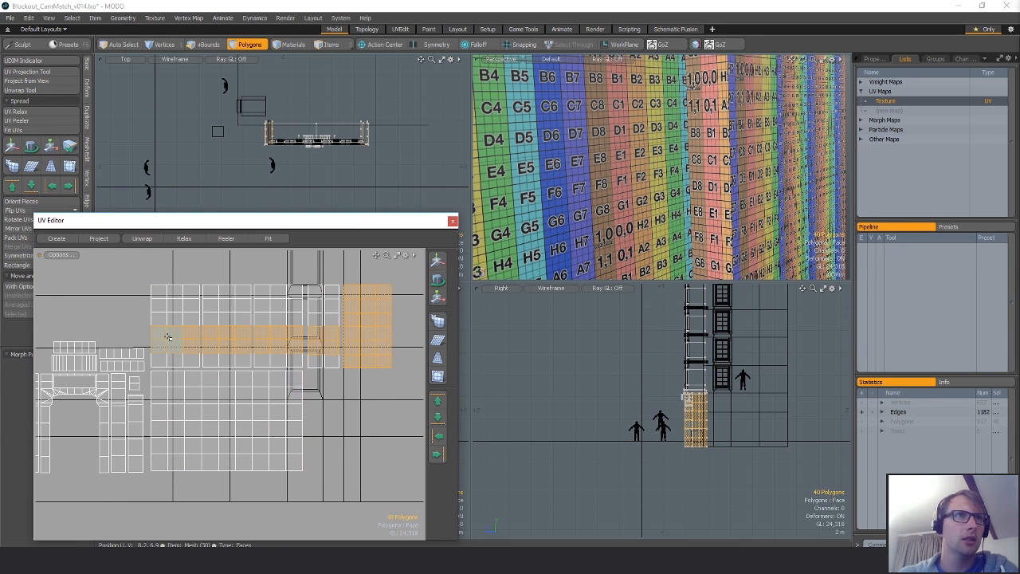
key("bracketright")
key("y")
left_click_drag(646, 182, 762, 191, "alt")
left_click_drag(331, 327, 313, 327)
left_click_drag(707, 171, 729, 169, "alt")
scroll(727, 170, "up", 3)
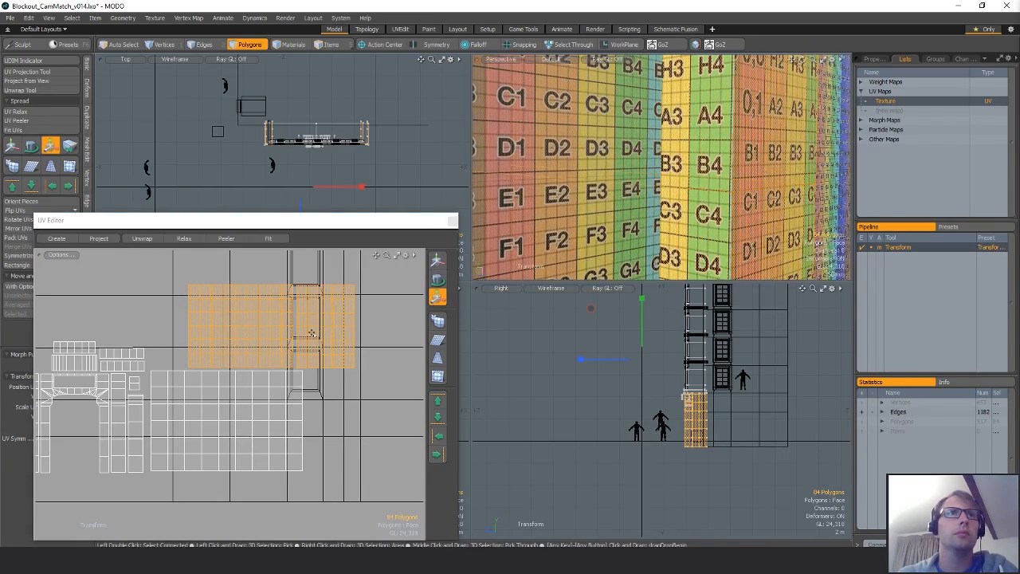
left_click_drag(330, 278, 334, 309, "alt+shift")
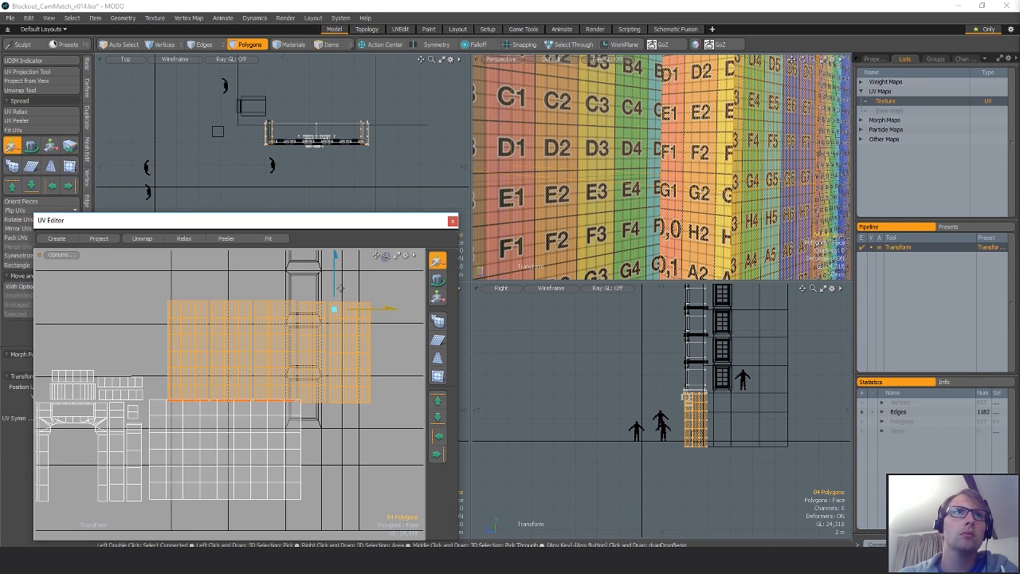
left_click_drag(335, 274, 334, 274)
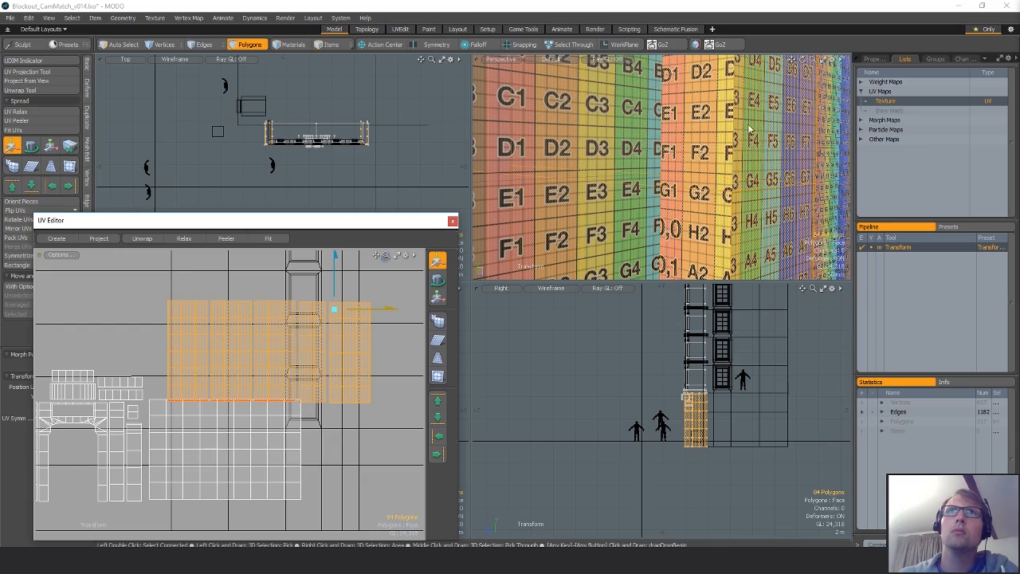
Examine the checker at both corners of the ground floor and across the pillars and adjoining walls.
left_click_drag(750, 128, 671, 200, "alt+shift")
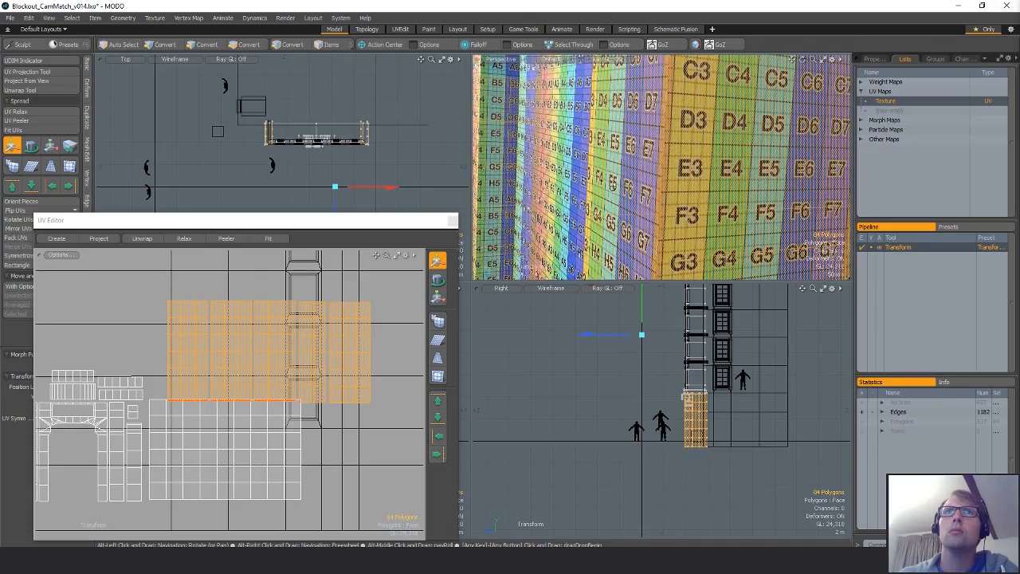
scroll(751, 194, "down", 5)
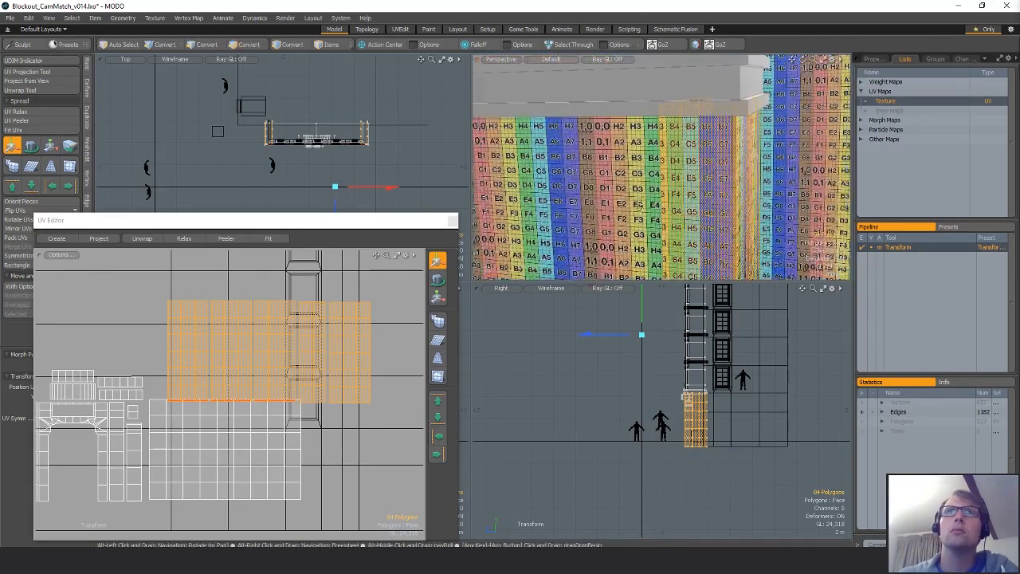
left_click_drag(819, 118, 761, 167, "alt")
left_click_drag(824, 110, 671, 165, "alt")
scroll(667, 163, "up", 2)
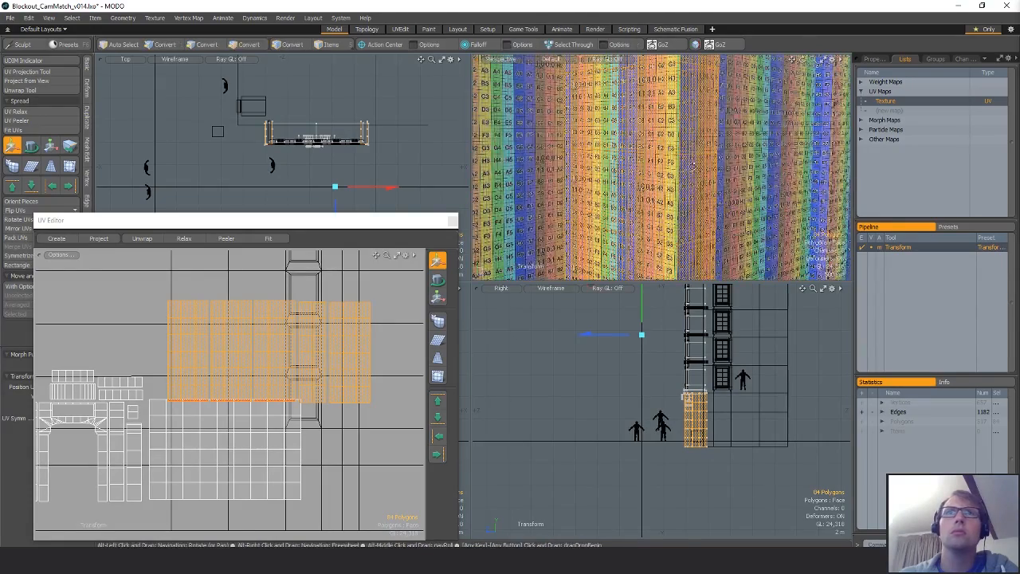
left_click_drag(693, 164, 844, 170, "ctrl+alt")
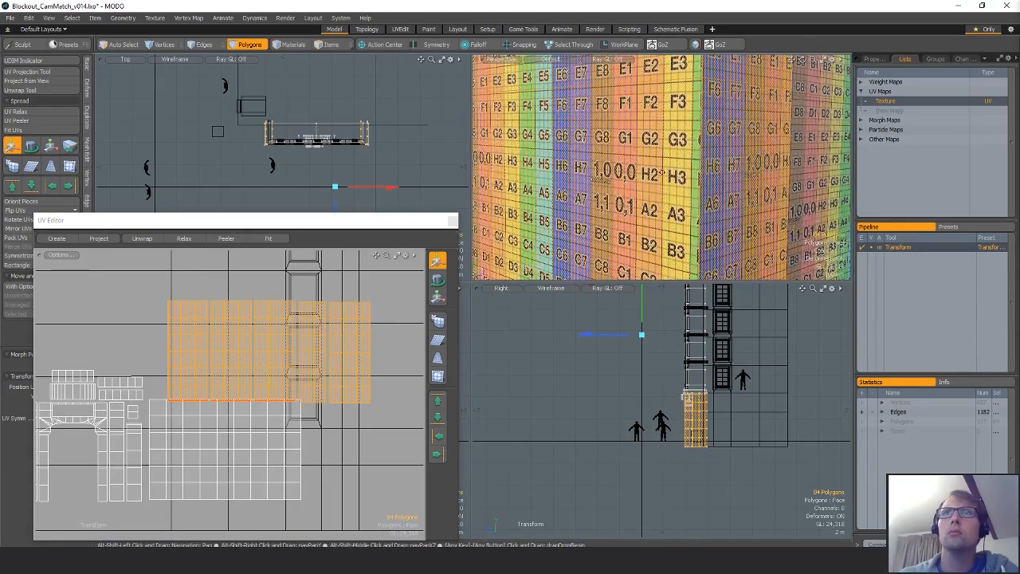
left_click_drag(661, 172, 679, 177, "ctrl+alt")
left_click_drag(224, 405, 360, 289, "ctrl+alt")
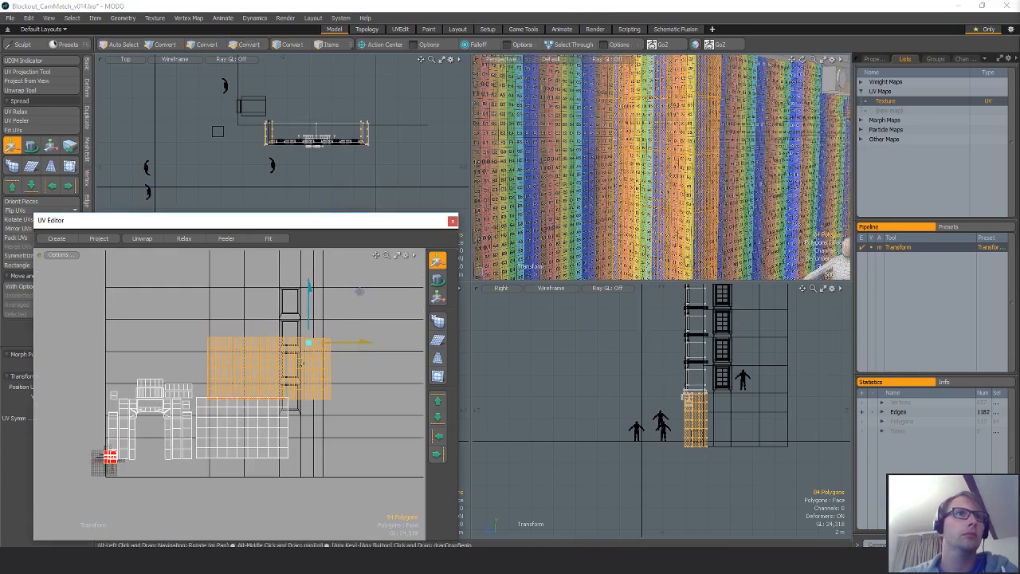
Reselect the whole row of pillar islands, line it up with the left edge of the front wall's island, and release it.
key("q")
left_click(347, 323)
double_click(214, 348, "shift")
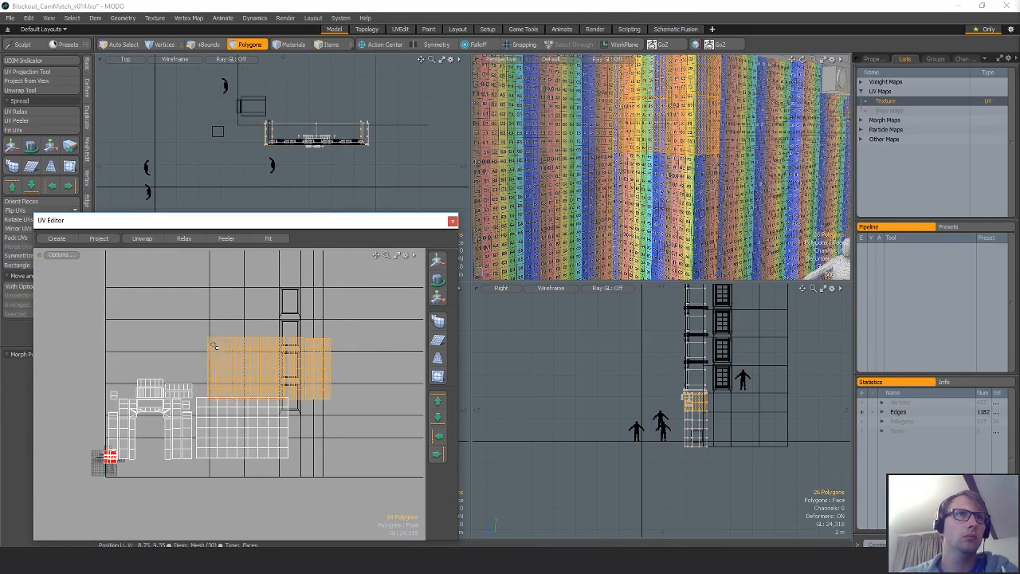
key("w")
left_click_drag(377, 353, 331, 375)
key("q")
left_click(373, 398)
Delete both box units with round fans above the doorway.
left_click_drag(666, 164, 663, 205, "ctrl+alt")
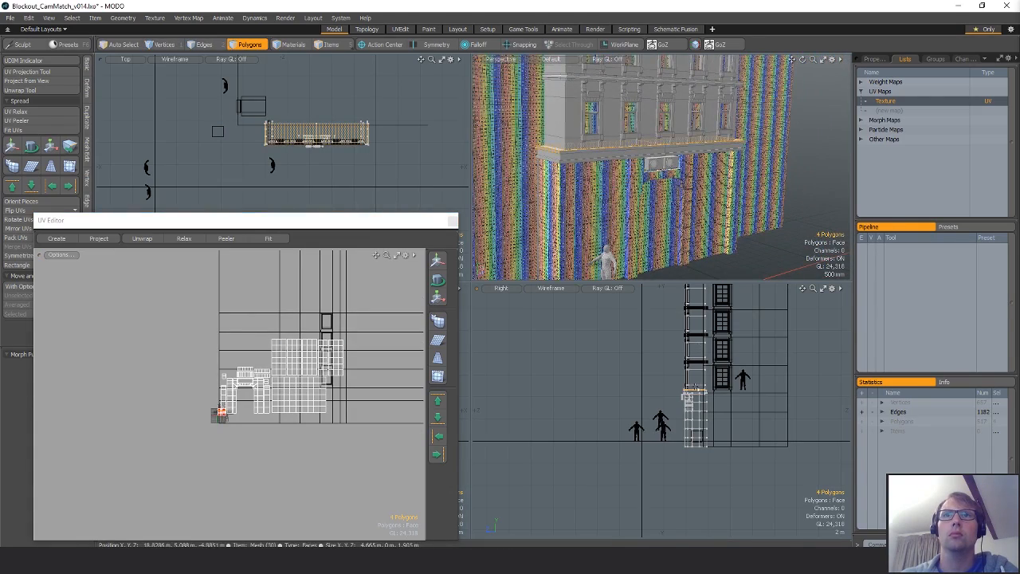
double_click(695, 388)
scroll(667, 152, "up", 6)
left_click(611, 204)
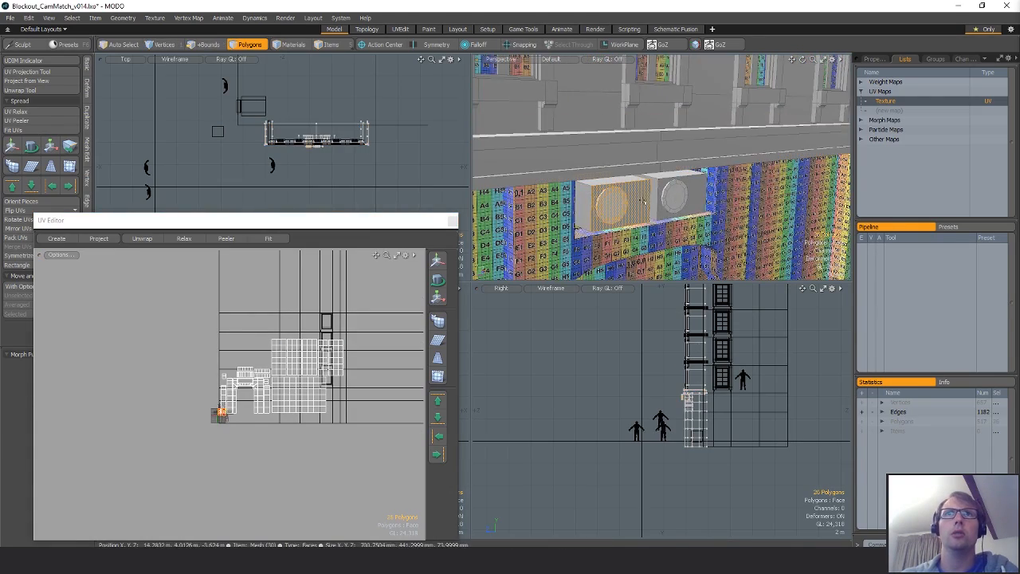
mouse_move(686, 206)
left_mouse_down("alt")
mouse_move(678, 228)
mouse_move(673, 216)
left_mouse_up("alt")
key("Delete")
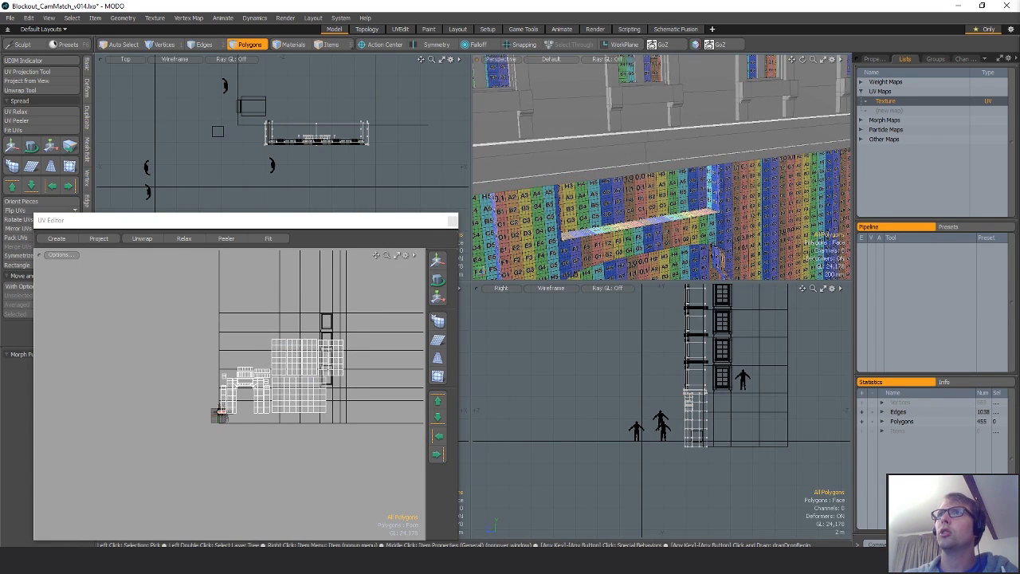
key("ctrl+z")
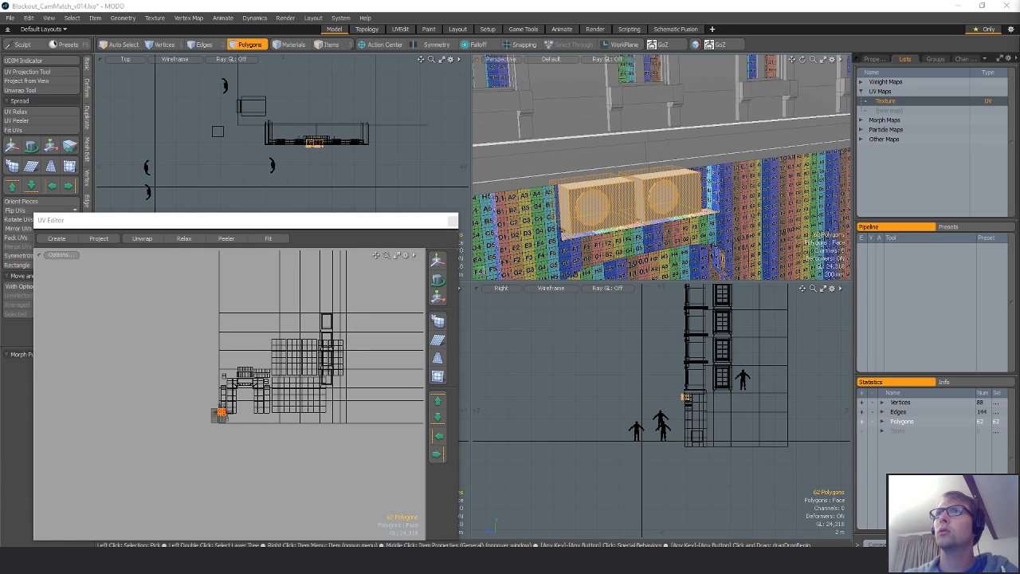
key("Delete")
Select the polygons still stacked in the 0–1 UV square and examine where they sit on the building.
left_click_drag(642, 209, 681, 170, "alt")
left_click_drag(125, 385, 425, 348, "ctrl+alt")
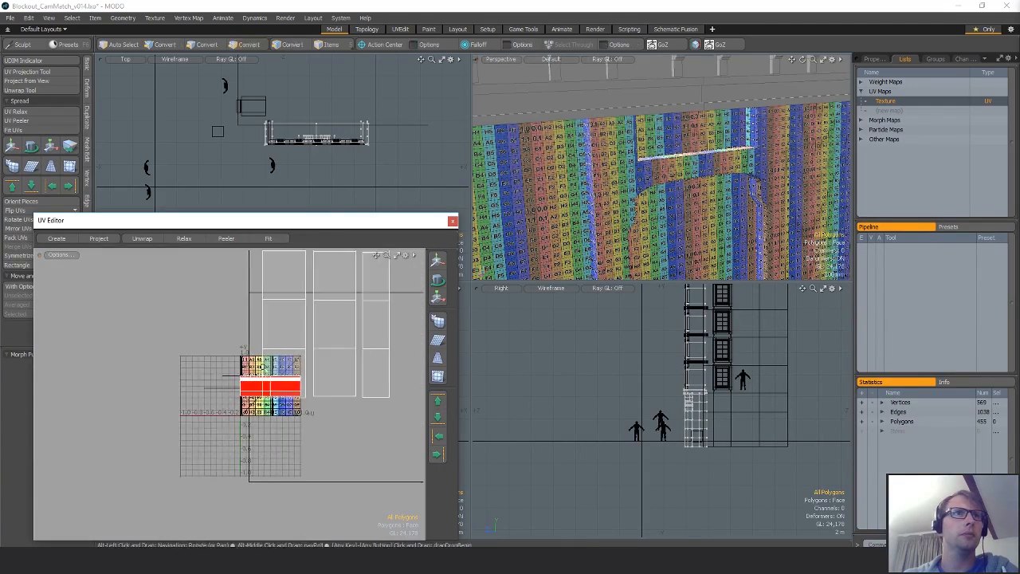
left_click_drag(319, 382, 415, 383, "ctrl+alt")
left_click_drag(264, 385, 266, 425)
key("shift+a")
left_click_drag(750, 180, 767, 157, "alt")
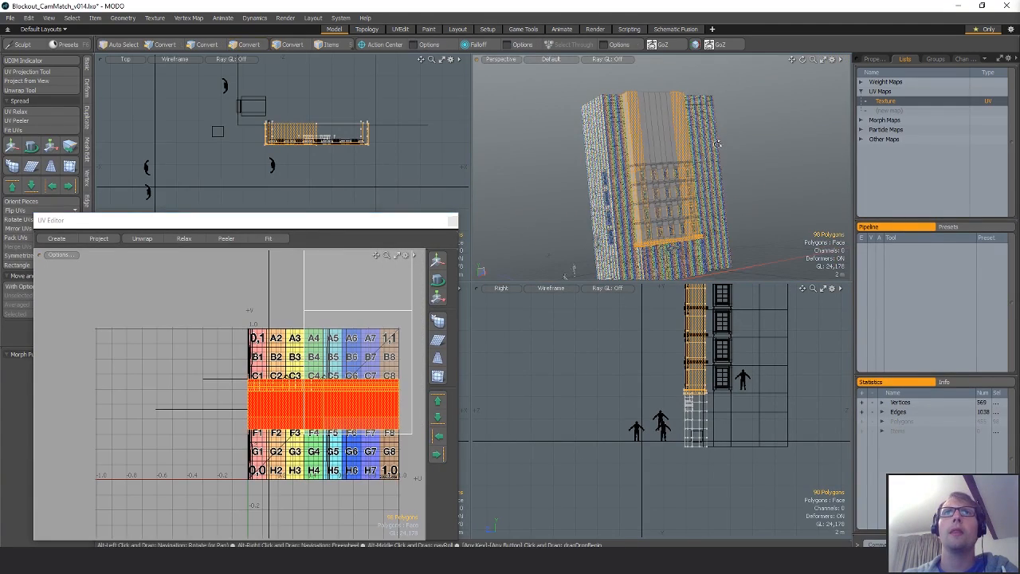
Select the connected wall polygons of the upper storeys, leaving out the window trims and cornices.
double_click(662, 246)
left_click_drag(664, 245, 637, 179, "ctrl+alt")
double_click(753, 217)
double_click(724, 159)
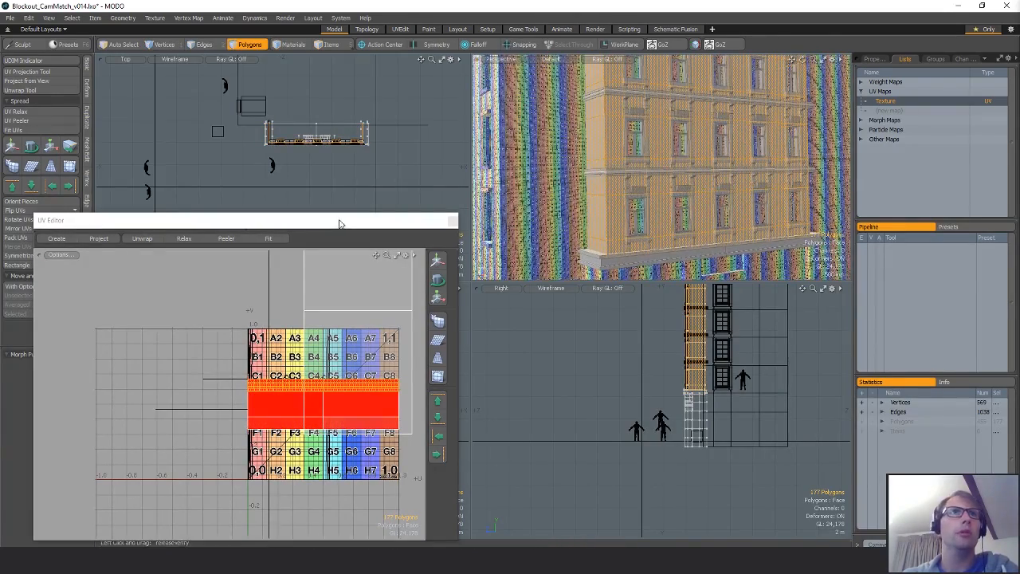
Loop slice the upper wall once at 64%, along the cornice above the lowest row of upper-storey windows.
left_click_drag(341, 221, 334, 453)
scroll(299, 369, "up", 6)
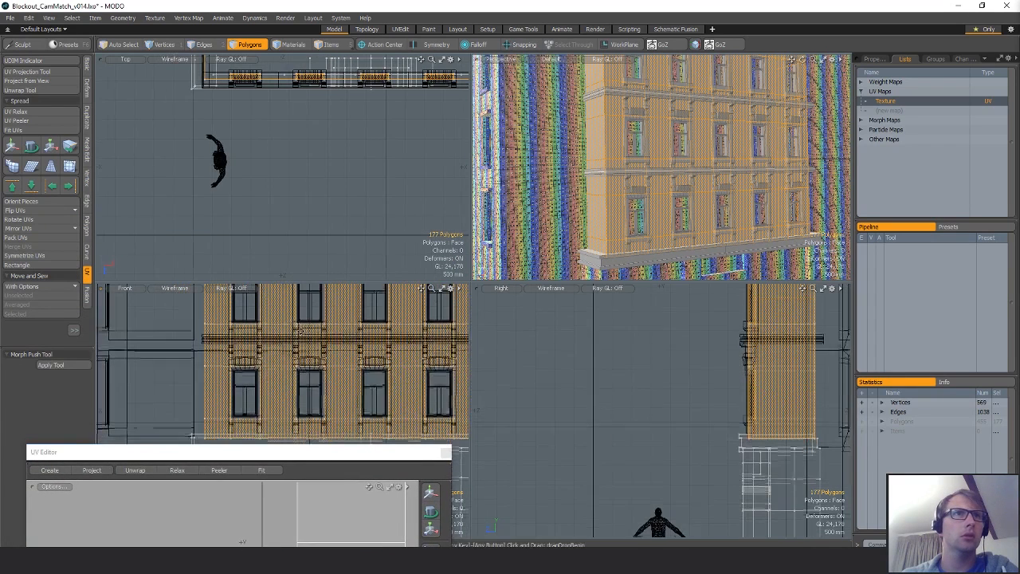
left_click(309, 338)
left_click(313, 341)
key("alt+c")
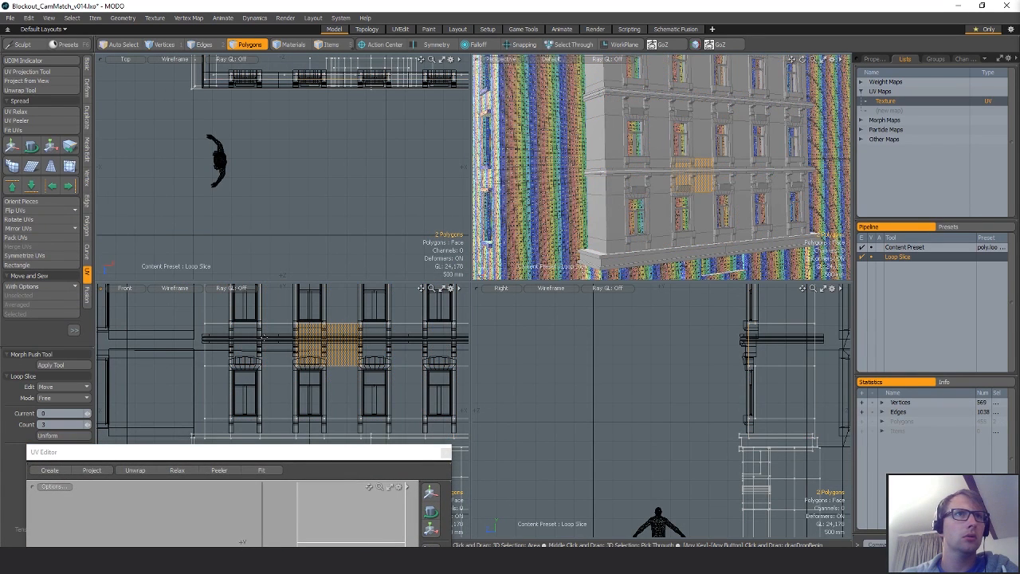
left_click_drag(129, 309, 134, 309)
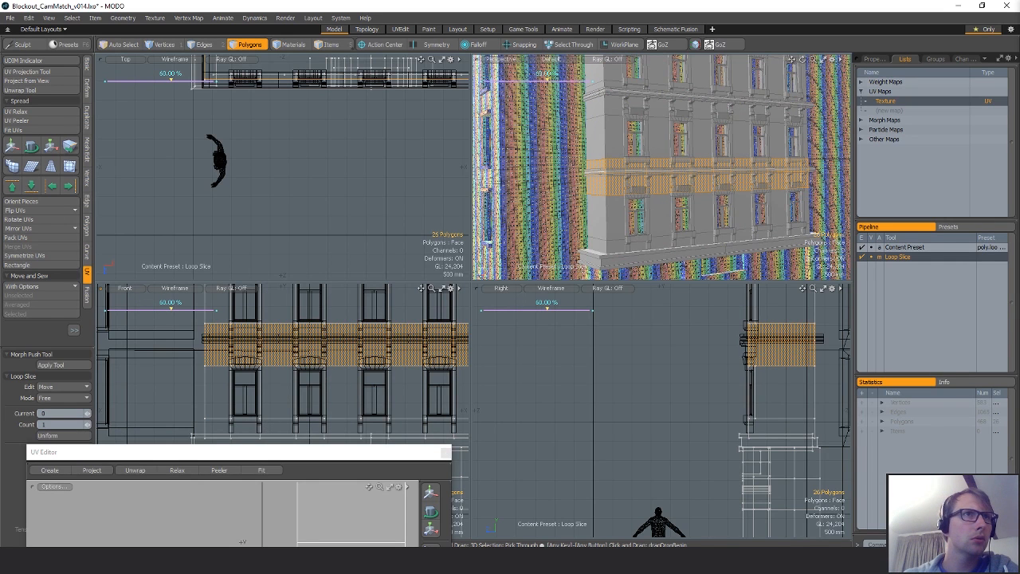
scroll(285, 364, "down", 5)
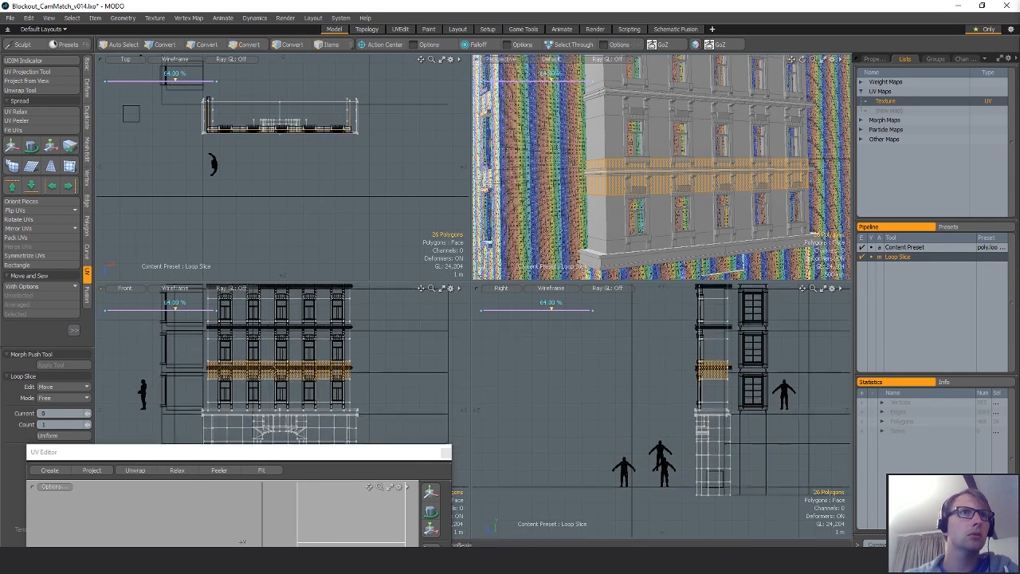
key("space")
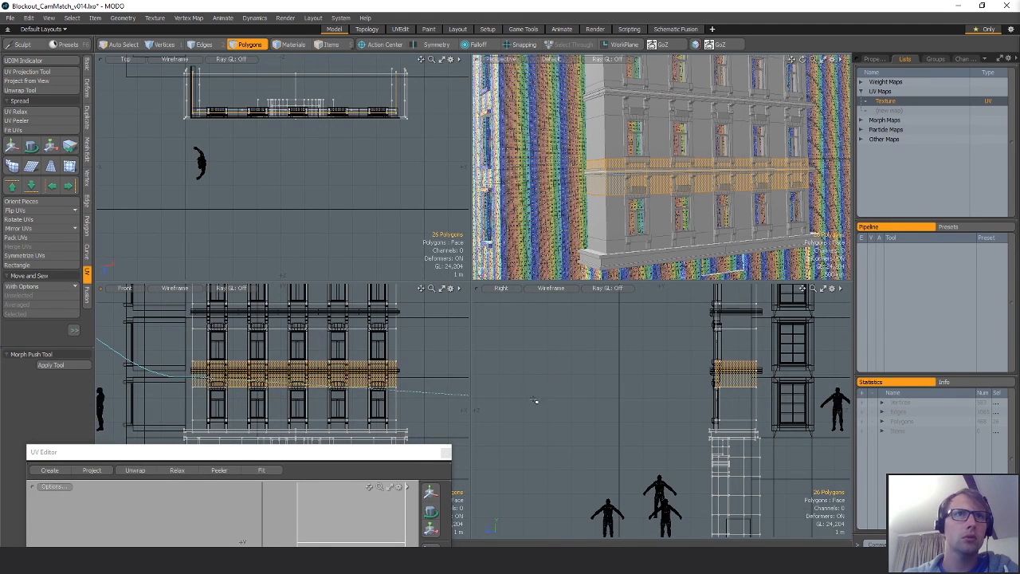
Select the upper wall polygons above the new slice and delete them.
right_click_drag(519, 376, 520, 355)
scroll(356, 397, "down", 5)
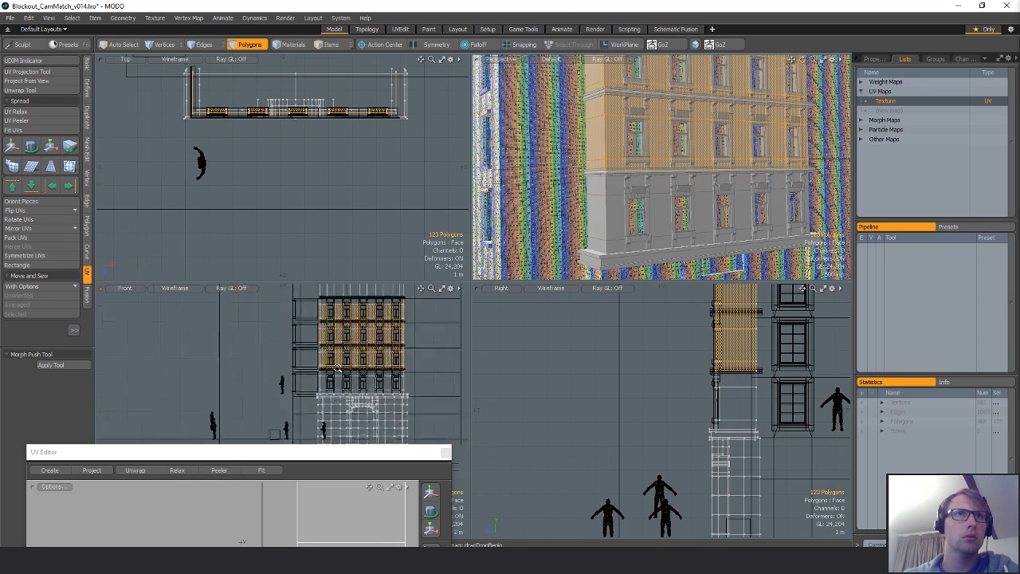
scroll(375, 370, "down", 5)
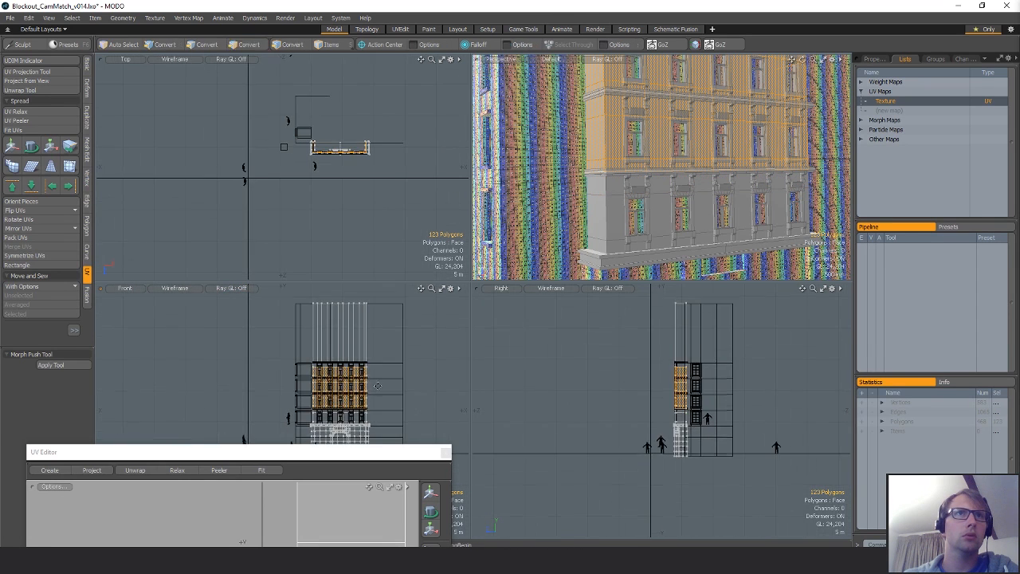
left_click(479, 364)
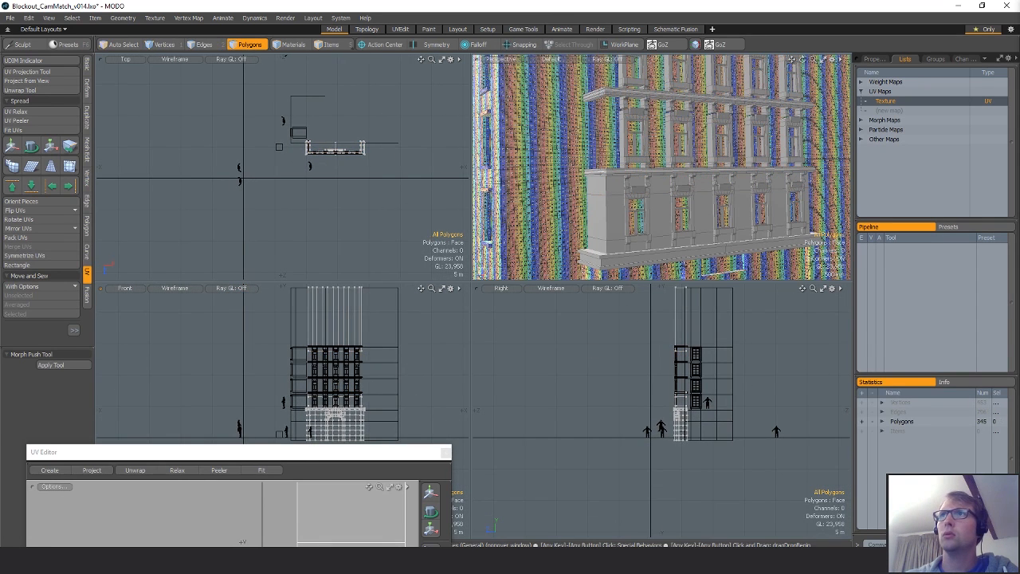
left_click(346, 364)
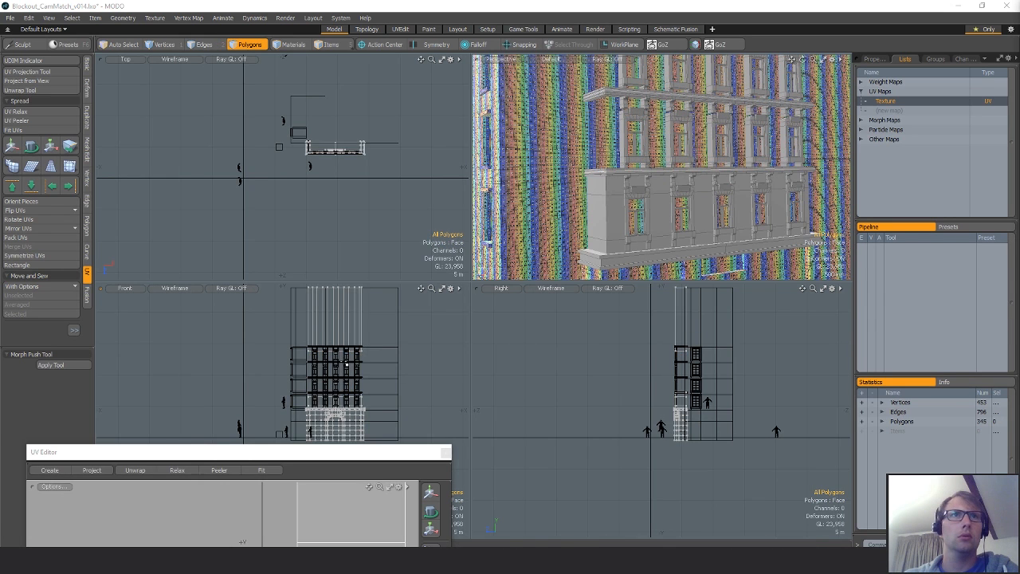
Bring the UV editor back up and inspect the remaining upper wall, the ledge and the ground-floor front wall by selecting them in turn.
scroll(346, 364, "up", 5)
left_click_drag(348, 453, 427, 203)
double_click(618, 219)
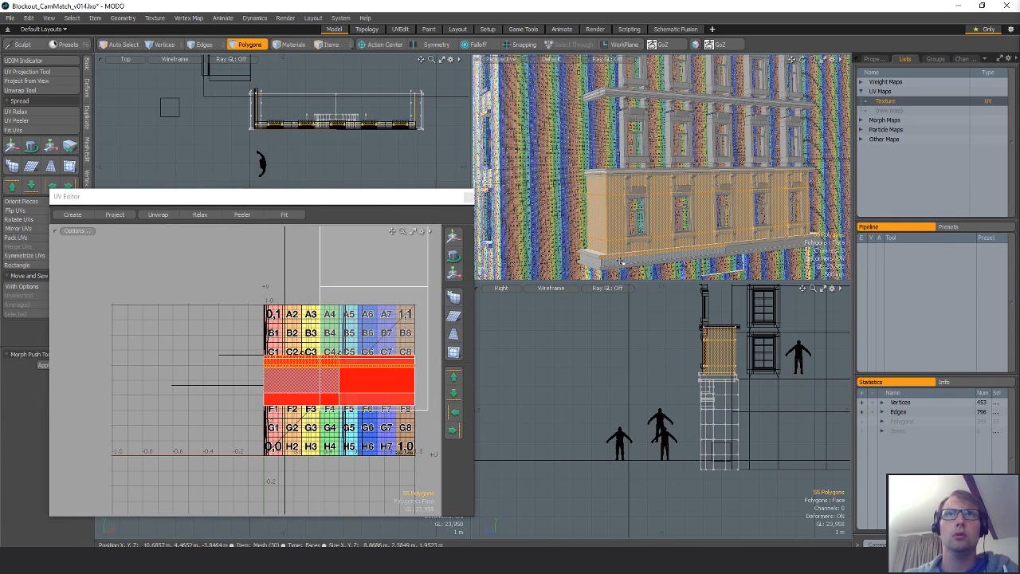
double_click(683, 252)
left_click_drag(685, 251, 652, 249, "alt")
double_click(685, 222)
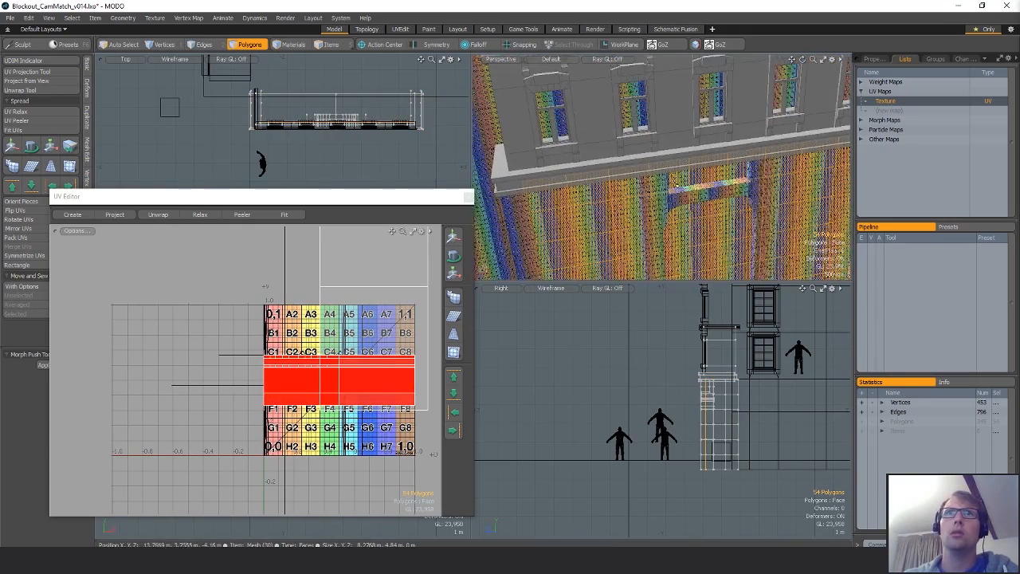
Loop slice one half of the ledge above the ground floor with three evenly spaced cuts across its length.
double_click(615, 172)
mouse_move(613, 174)
left_mouse_down("alt")
mouse_move(589, 191)
mouse_move(621, 188)
left_mouse_up("alt")
key("alt+c")
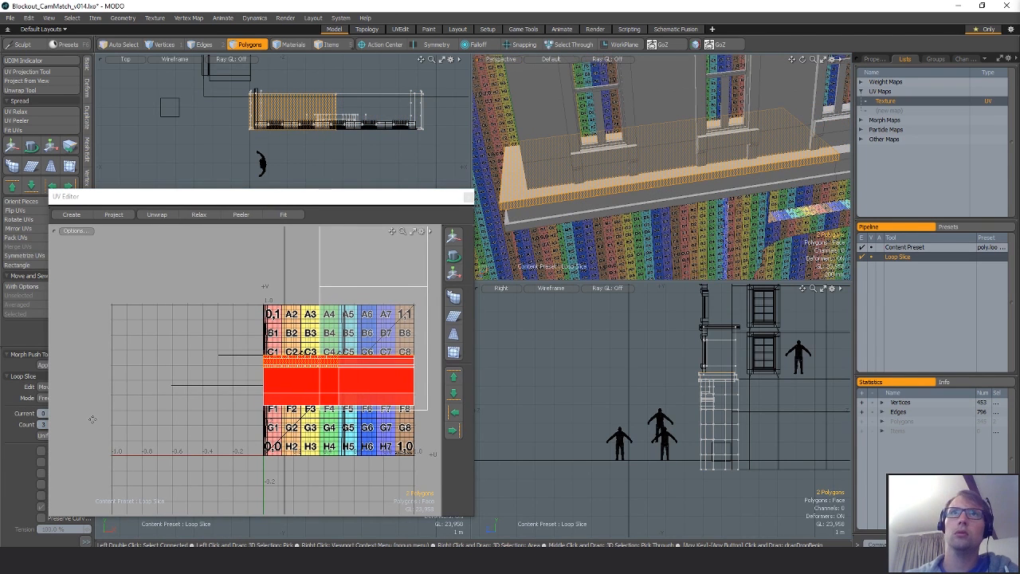
left_click(628, 241)
left_click_drag(628, 240, 728, 226, "alt")
key("space")
Examine the newly cut ledge by selecting its connected polygons and converting the selection to edges.
key("]")
key("alt+1")
key("alt+2")
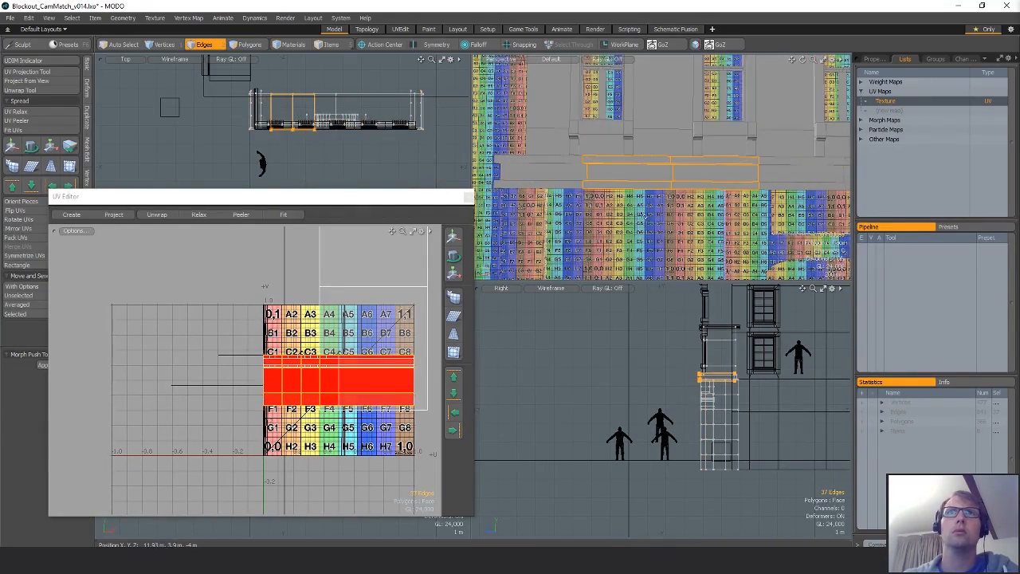
key("3")
left_click(644, 171)
key("]")
key("alt+2")
left_click_drag(678, 227, 737, 171, "ctrl+alt")
Try a three-cut loop slice running lengthwise around the ledge, and undo it.
key("3")
left_click(738, 173)
key("alt+c")
left_click(737, 171)
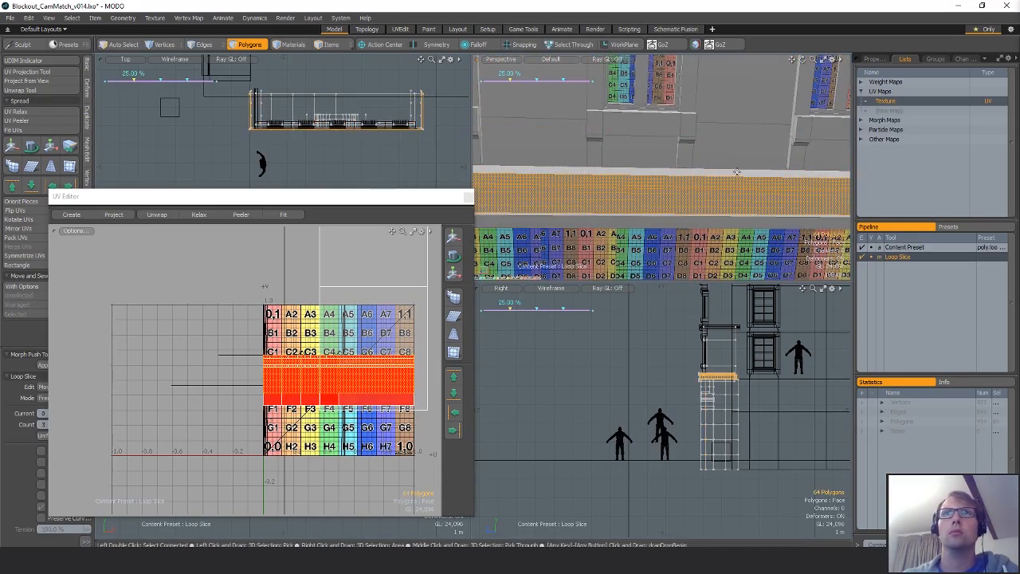
key("space")
key("ctrl+z")
Loop slice the other half of the ledge with three evenly spaced cuts across its length.
key("alt+c")
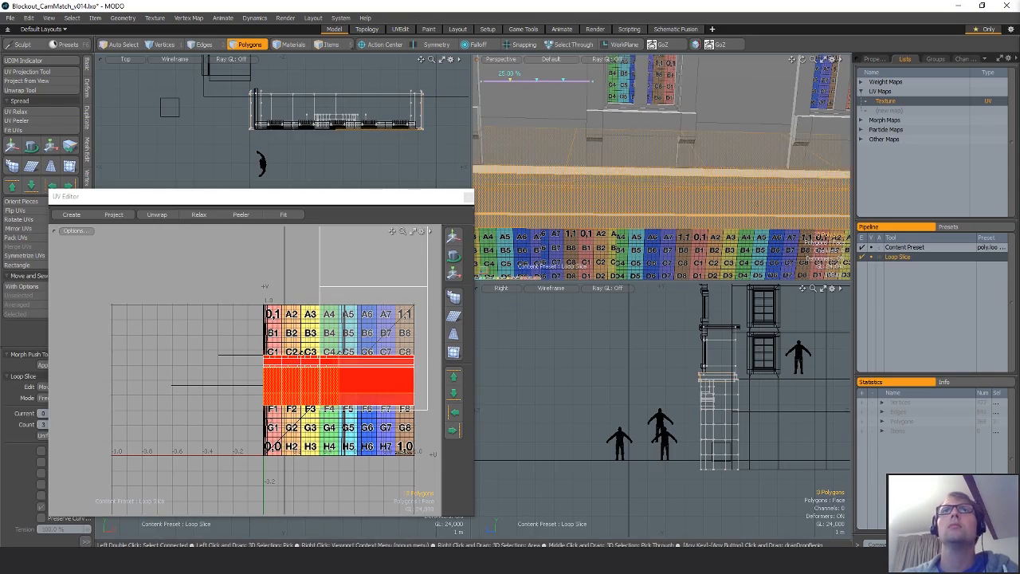
left_click(774, 211)
key("space")
left_click_drag(775, 208, 717, 209, "ctrl+alt")
Loop slice the ledge's side at the building corner with three cuts across its depth.
left_click_drag(614, 172, 647, 188, "alt")
left_click(648, 188)
key("alt+c")
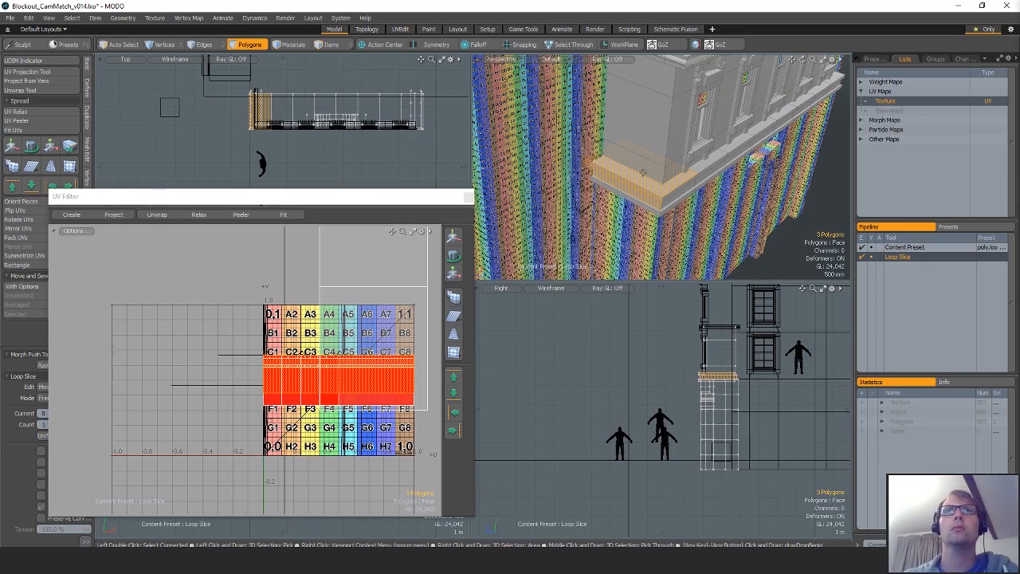
left_click(649, 189)
key("space")
Select the whole ledge's connected polygons and move their UVs out of the base tile, into free space below the wall islands.
left_click_drag(693, 232, 695, 177, "alt")
double_click(610, 96)
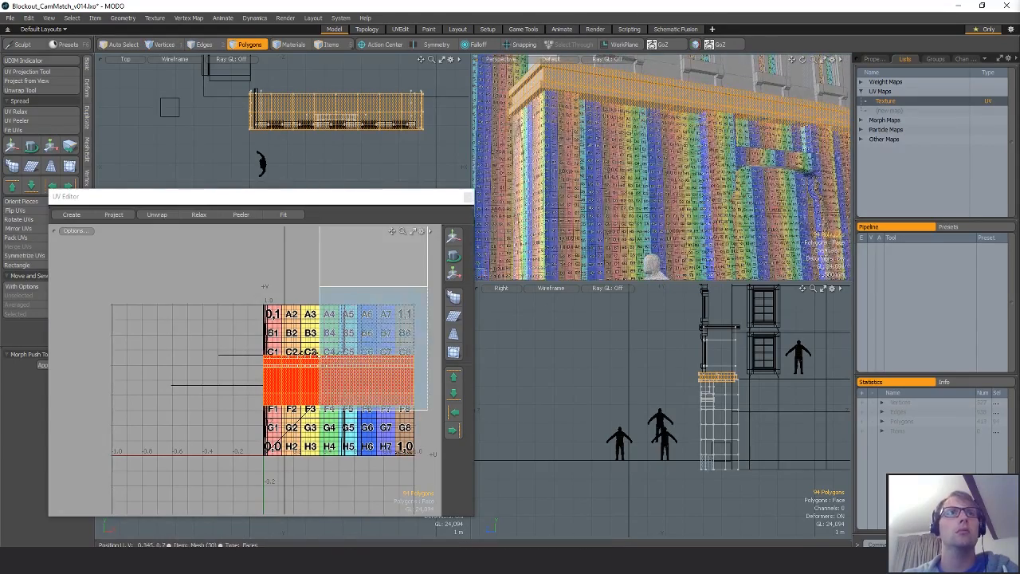
left_click(47, 74)
scroll(164, 298, "down", 3)
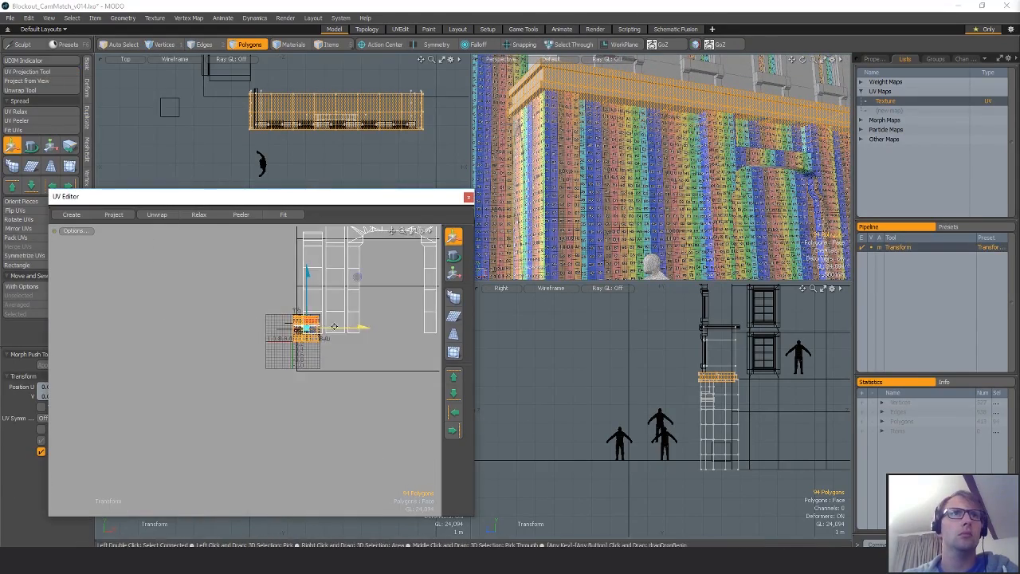
left_click_drag(334, 326, 183, 328, "alt+shift")
left_click_drag(224, 295, 310, 333)
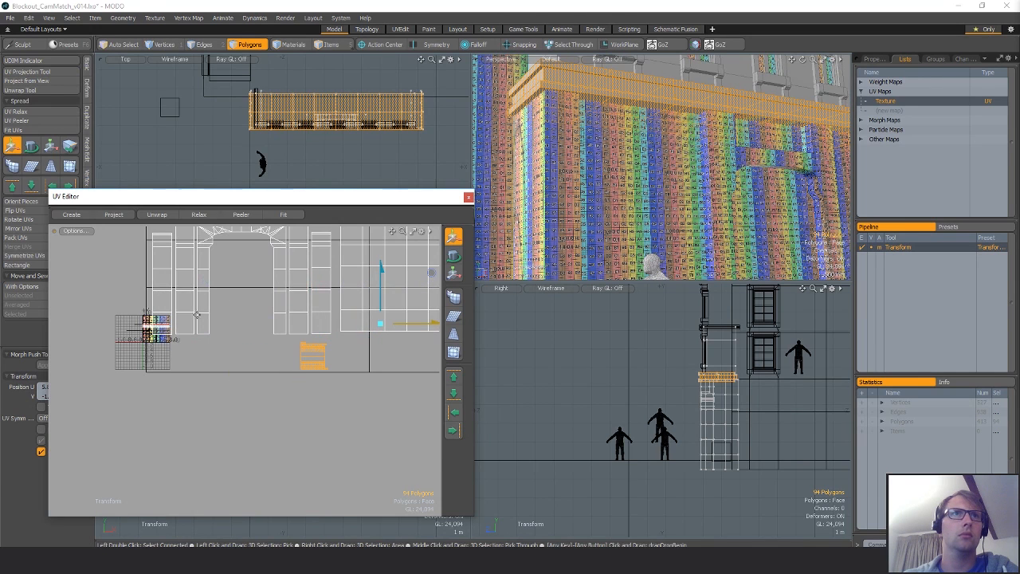
Scale up the ledge's UV pieces and reposition them in the free area of the layout.
key("shift+a")
scroll(202, 333, "down", 10)
left_click_drag(198, 333, 231, 325)
key("shift+a")
scroll(171, 349, "down", 5)
left_click_drag(170, 348, 221, 356, "alt+shift")
scroll(348, 327, "up", 2)
key("r")
left_click_drag(339, 297, 434, 296)
scroll(139, 383, "down", 4)
key("w")
left_click_drag(262, 345, 356, 366)
key("q")
Select the ledge's strip and grid islands with their connected polygons, leaving out the two frames, and start relaxing their UVs.
left_click_drag(241, 313, 328, 319)
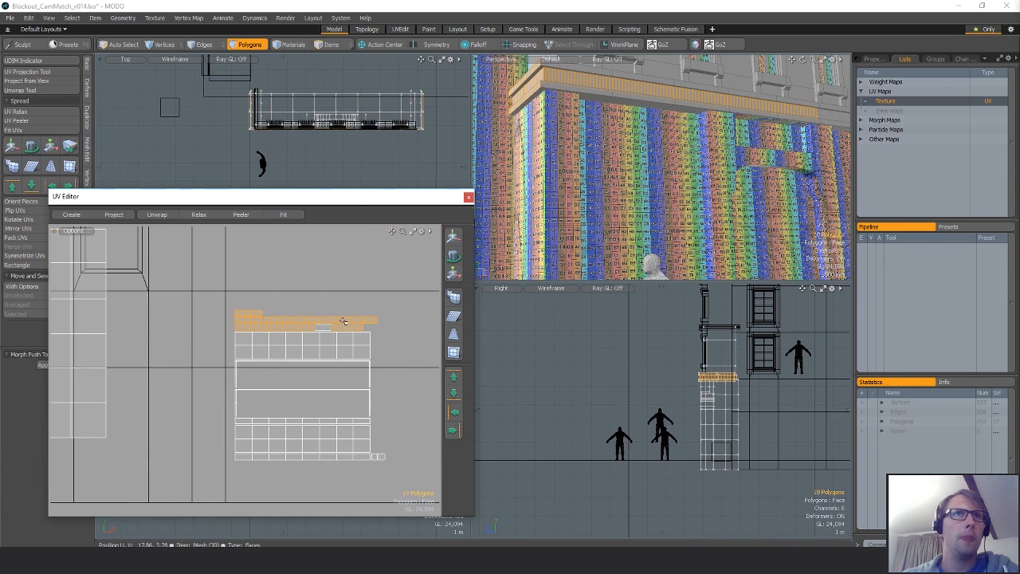
key("bracketright")
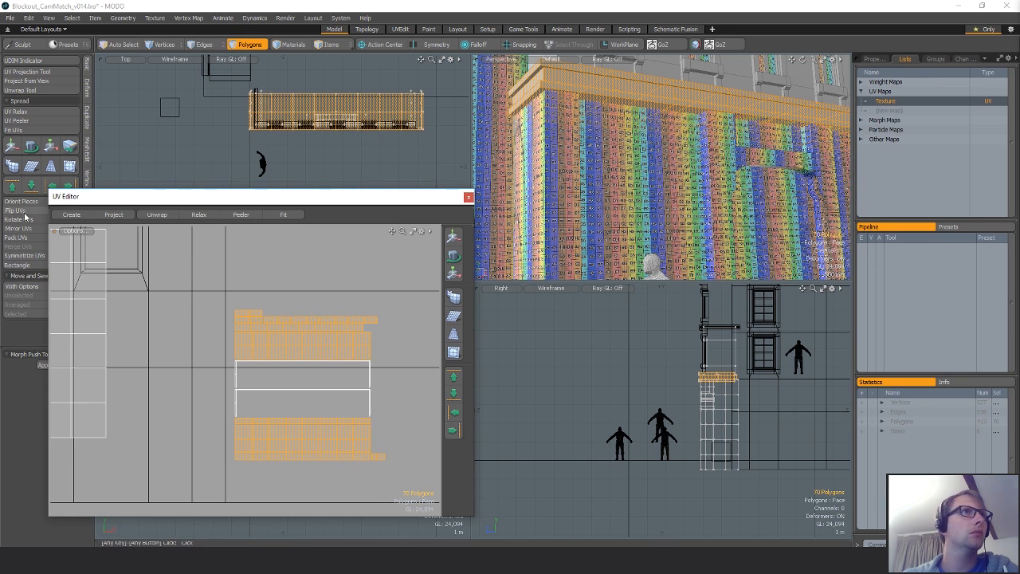
left_click(29, 114)
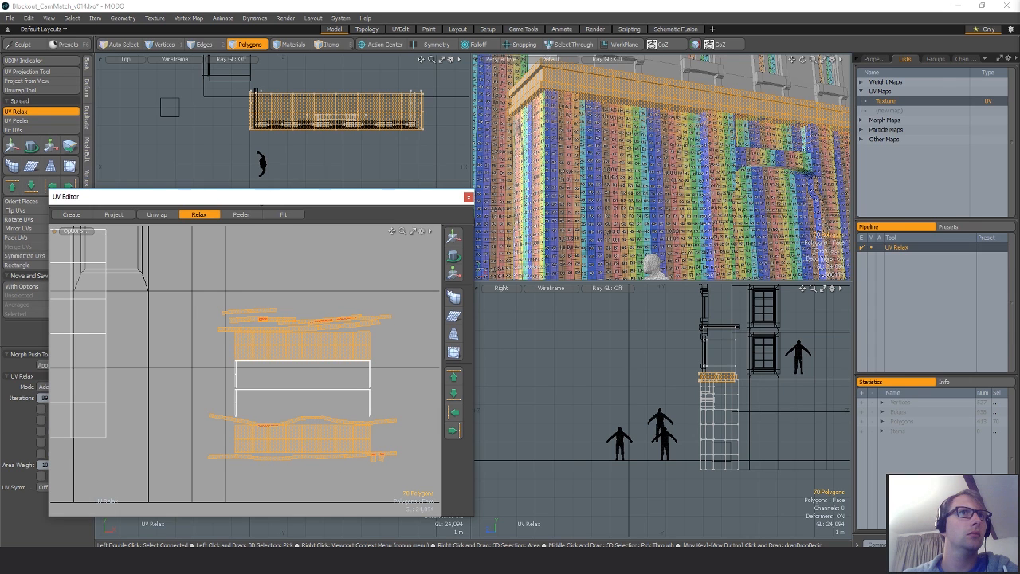
Straighten the relaxed ledge islands with the Rectangle command.
left_click_drag(119, 197, 178, 200)
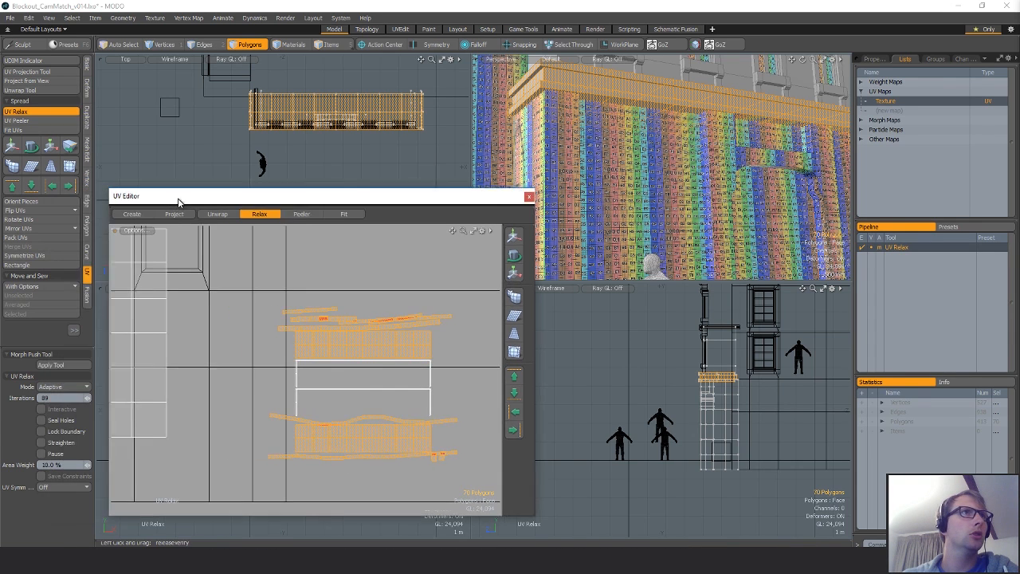
left_click(33, 268)
key("Return")
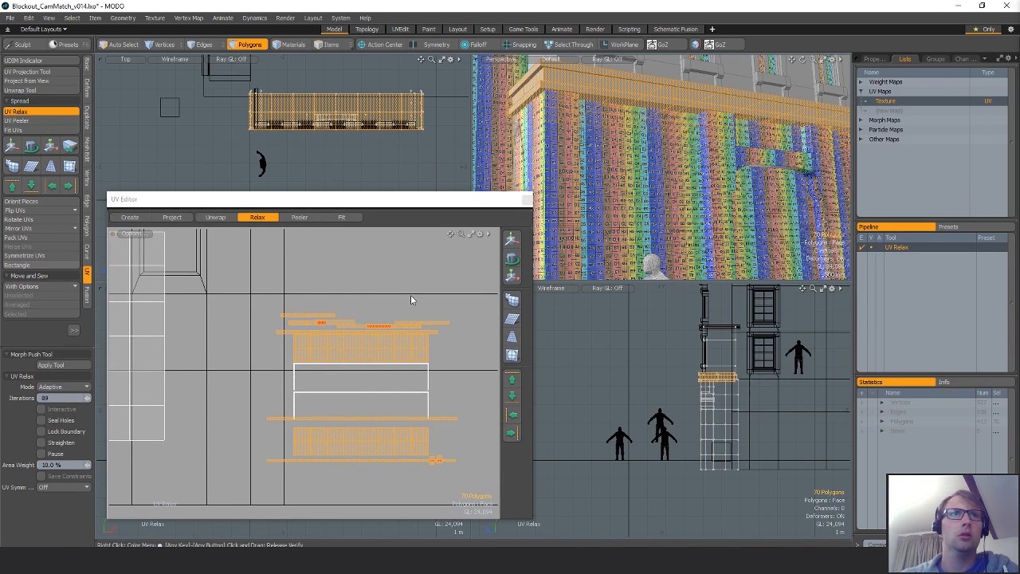
left_click_drag(384, 351, 331, 335, "alt+shift")
key("space")
scroll(276, 365, "up", 5)
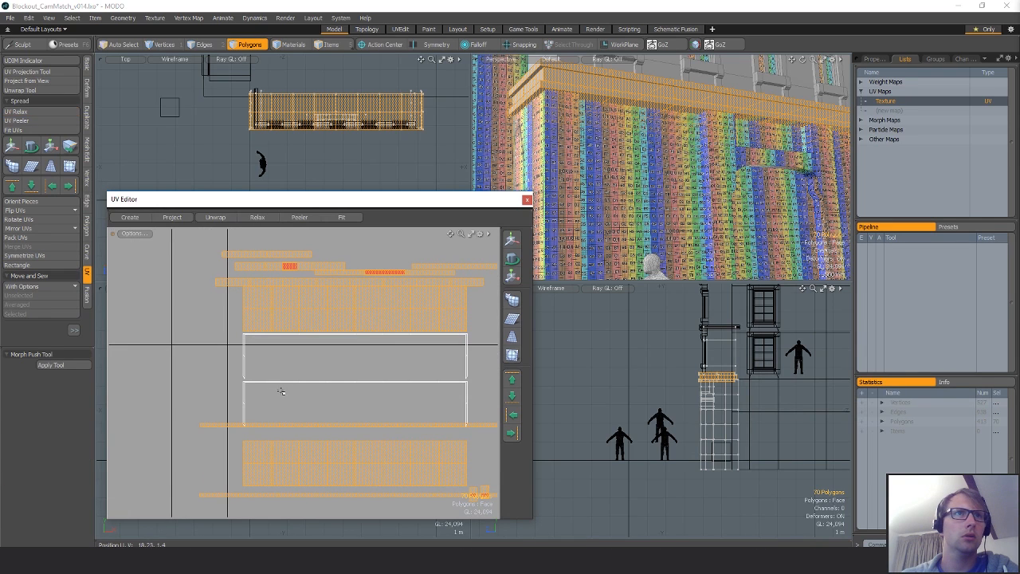
left_click(285, 385)
double_click(285, 385)
left_click_drag(408, 389, 391, 361, "alt+shift")
key("w")
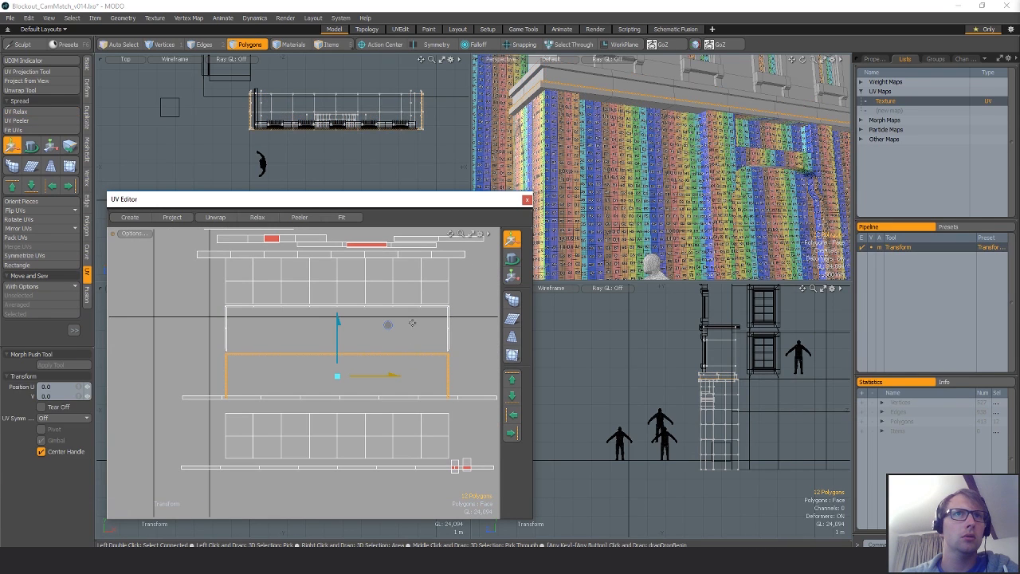
key("x")
key("x")
key("space")
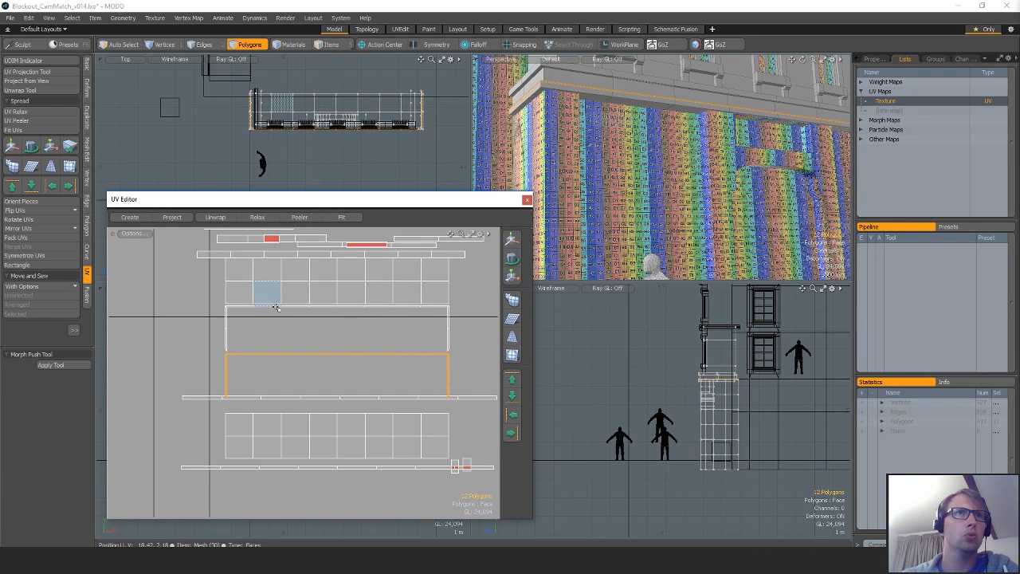
Turn the upper frame-shaped ledge island upside down so its long bar faces the lower frame's bar.
double_click(276, 306)
left_click(271, 308)
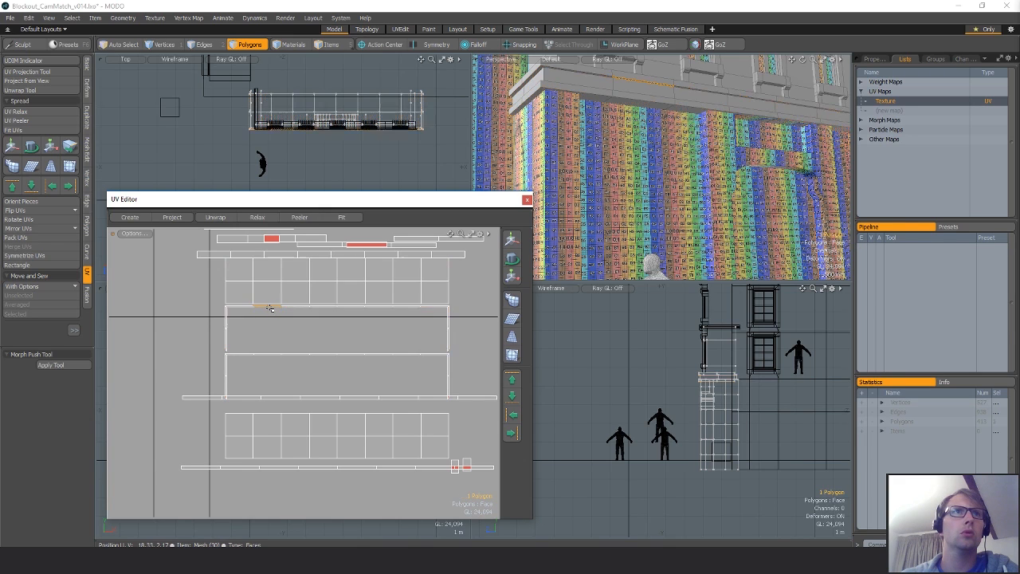
key("e")
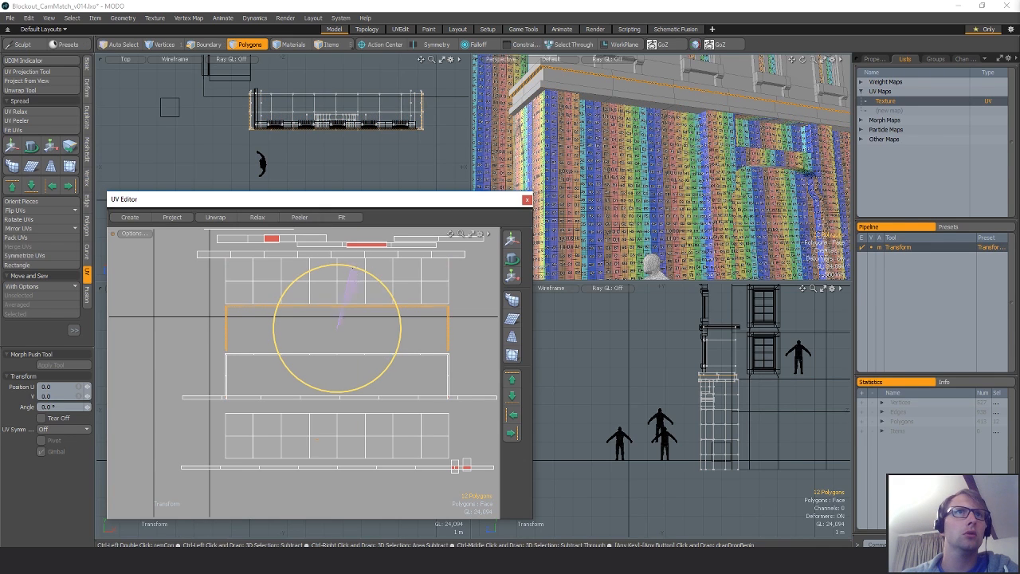
left_click_drag(355, 269, 326, 392)
key("space")
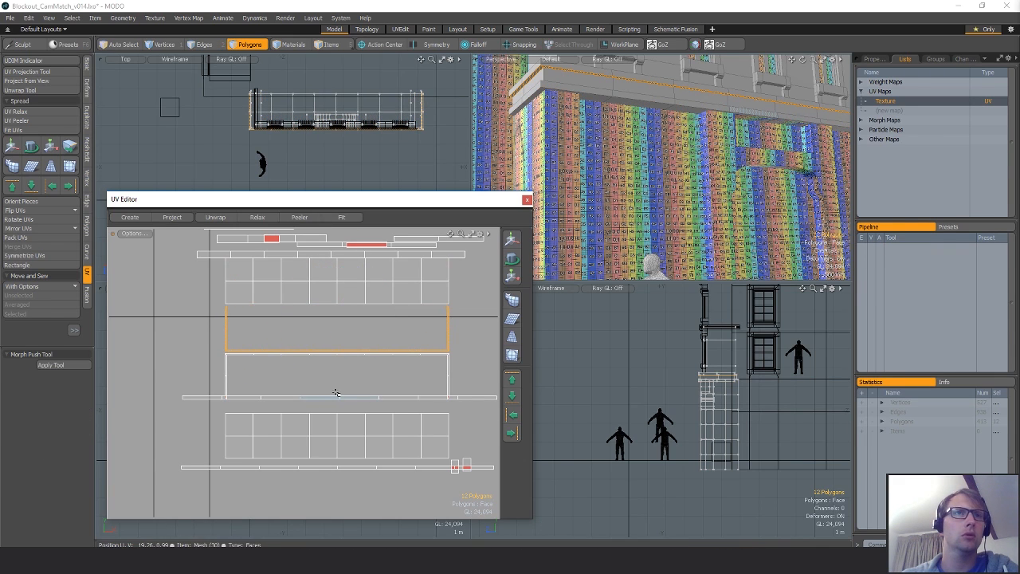
Move the long strip at the foot of the lower frame slightly down, clear of the frame.
double_click(335, 396)
key("w")
left_click_drag(405, 372, 430, 358)
key("space")
Move the lower grid island beside the two frame islands, level with the upper frame.
double_click(345, 432)
key("w")
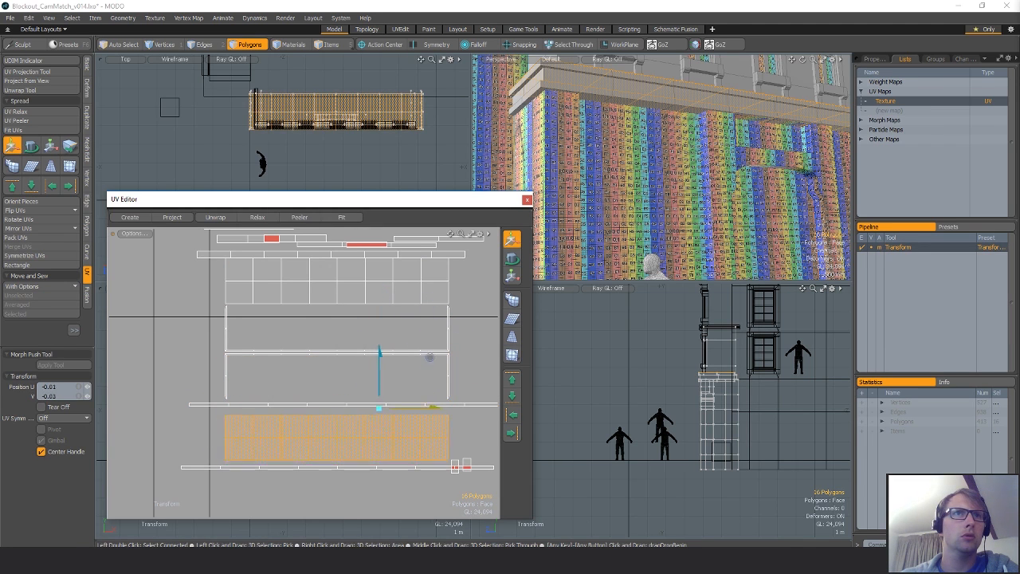
left_click_drag(378, 409, 392, 395)
left_click_drag(362, 414, 256, 418, "alt")
left_click_drag(219, 445, 440, 396)
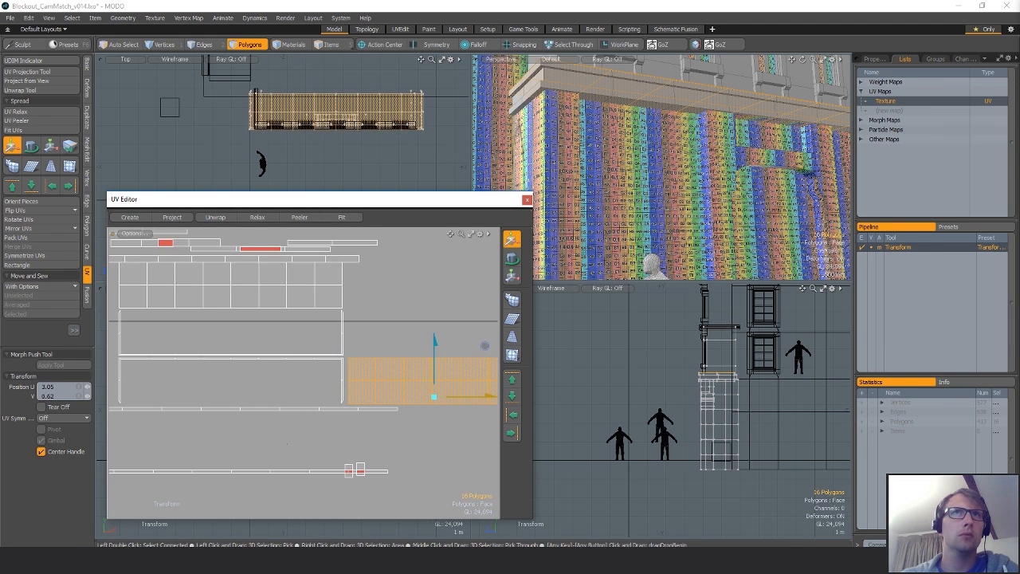
left_click_drag(212, 397, 188, 434, "alt")
left_click_drag(315, 425, 309, 381)
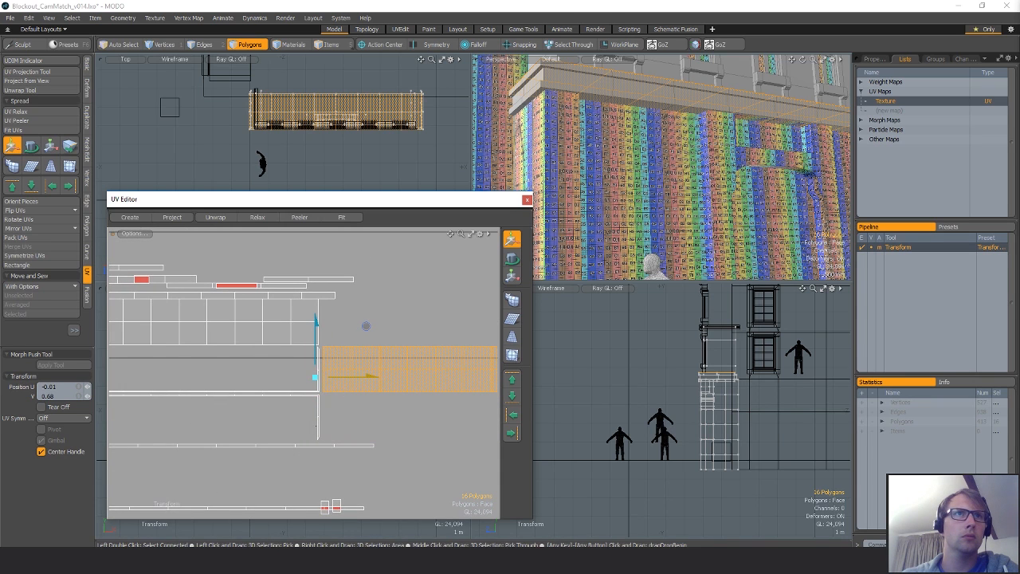
key("q")
Move the remaining grid island directly below the first one, beside the lower frame.
double_click(253, 326)
key("w")
left_click_drag(238, 358, 474, 451)
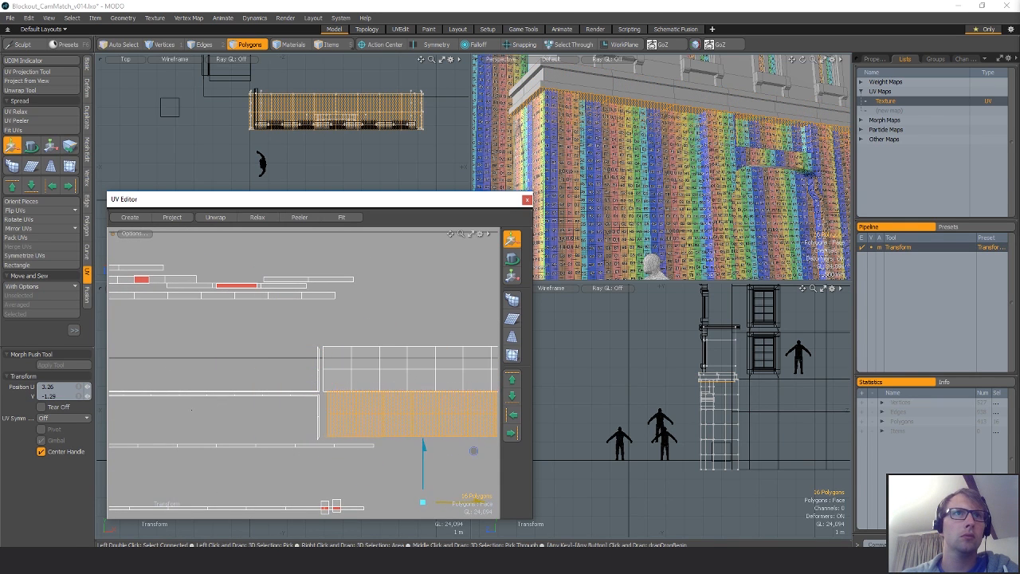
key("q")
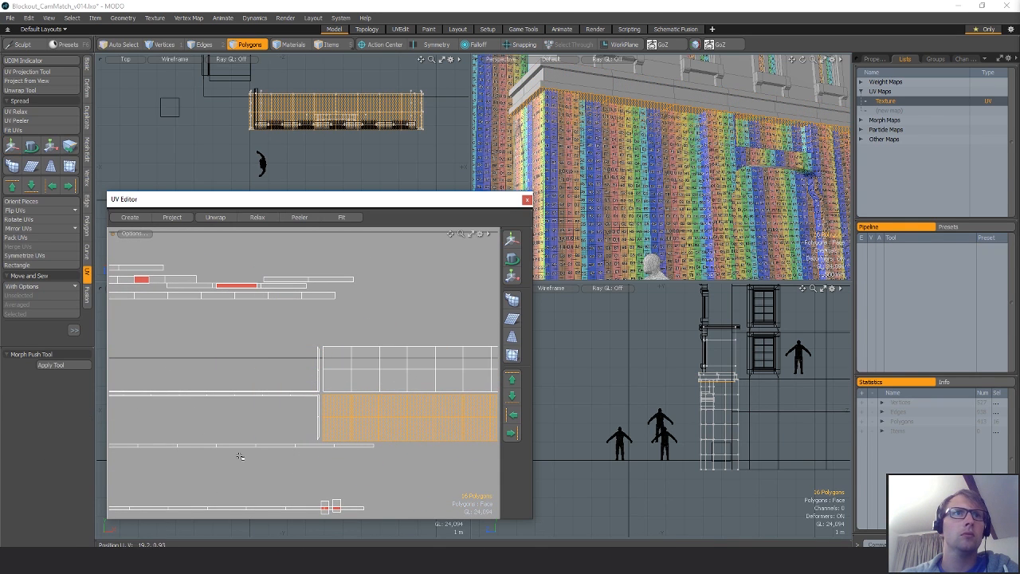
Move the long strip below the frames over to the underside of the lower grid island.
double_click(285, 446)
key("w")
left_click_drag(441, 451, 333, 434, "alt")
left_click_drag(258, 408, 470, 407)
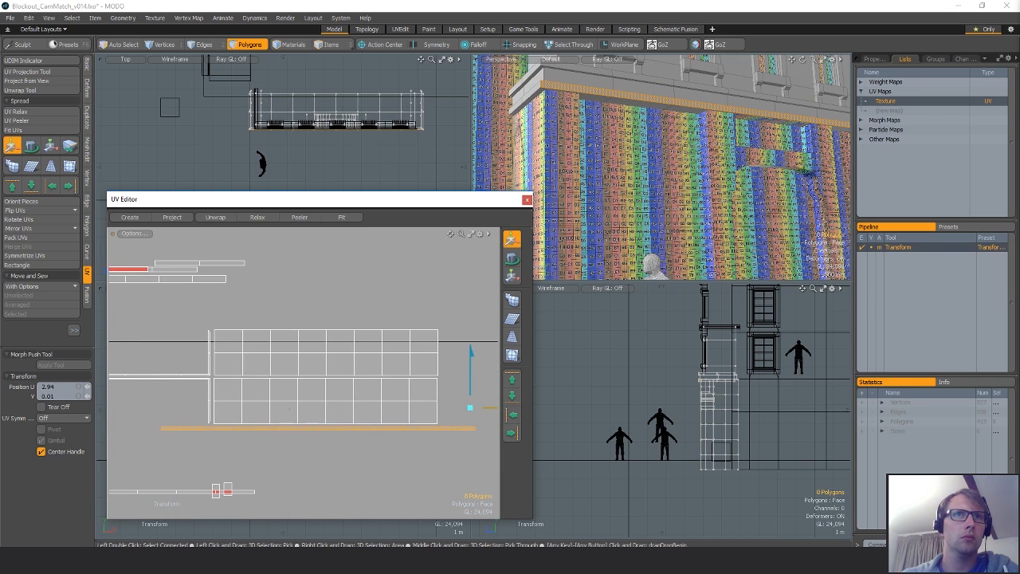
left_click_drag(262, 330, 403, 344, "alt+shift")
key("q")
Move the long ledge strip from above the frames to the free space below and to their left.
double_click(247, 310)
key("w")
left_click_drag(342, 310, 270, 256, "alt+shift")
left_click_drag(253, 307, 407, 317)
left_click_drag(408, 354, 51, 342)
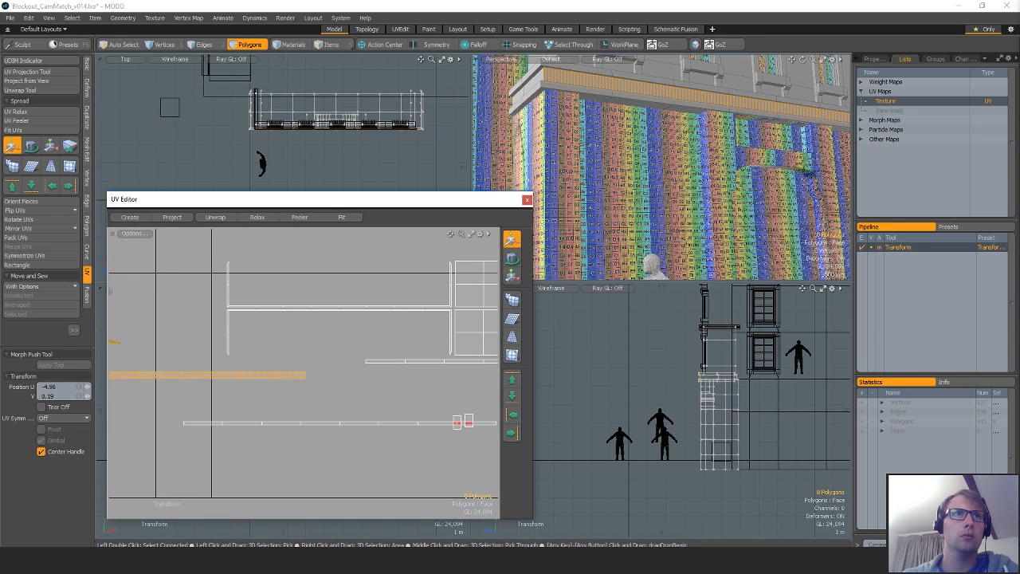
key("q")
Move the lowest long strip up to sit just above the upper grid island.
double_click(359, 423)
left_click_drag(394, 338, 455, 310, "alt+shift")
key("w")
left_click_drag(421, 407, 235, 423, "alt+shift")
left_click_drag(312, 433, 404, 365)
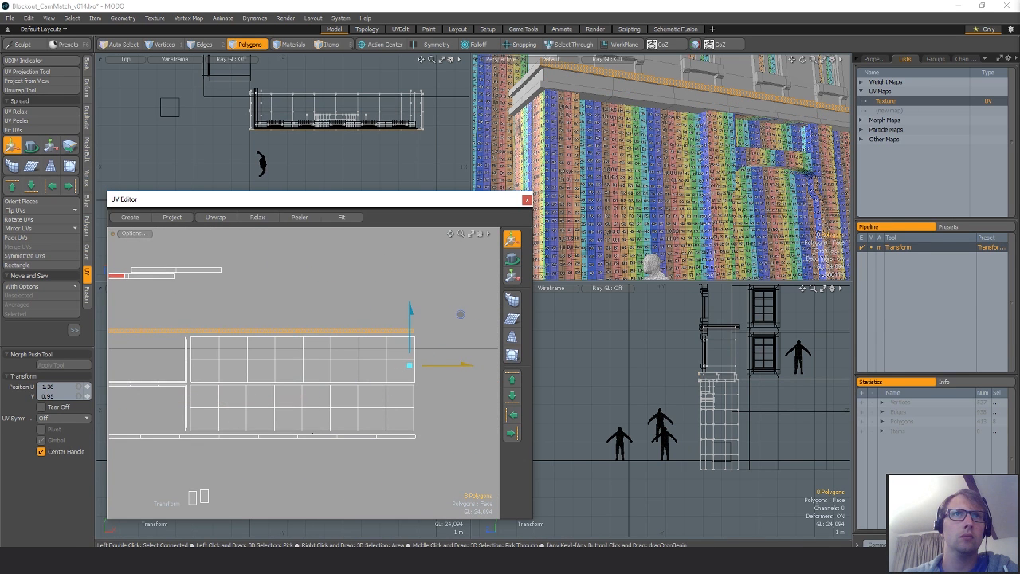
left_click_drag(163, 359, 303, 405, "alt+shift")
key("q")
Place the separate two-polygon strip of the ledge's corner side inside the lower frame, just beneath its bar.
left_click(293, 323)
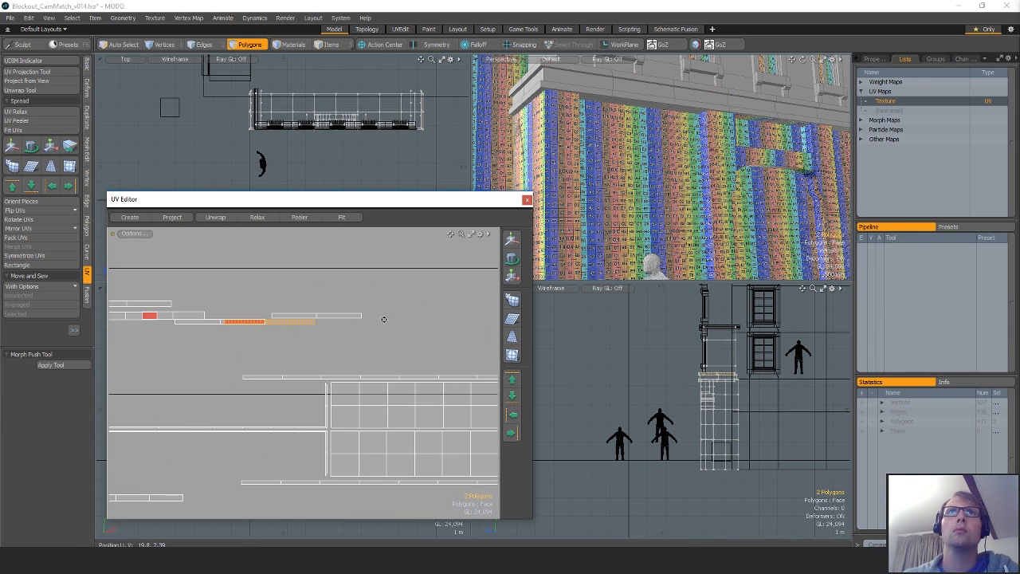
left_click_drag(558, 137, 713, 139, "alt")
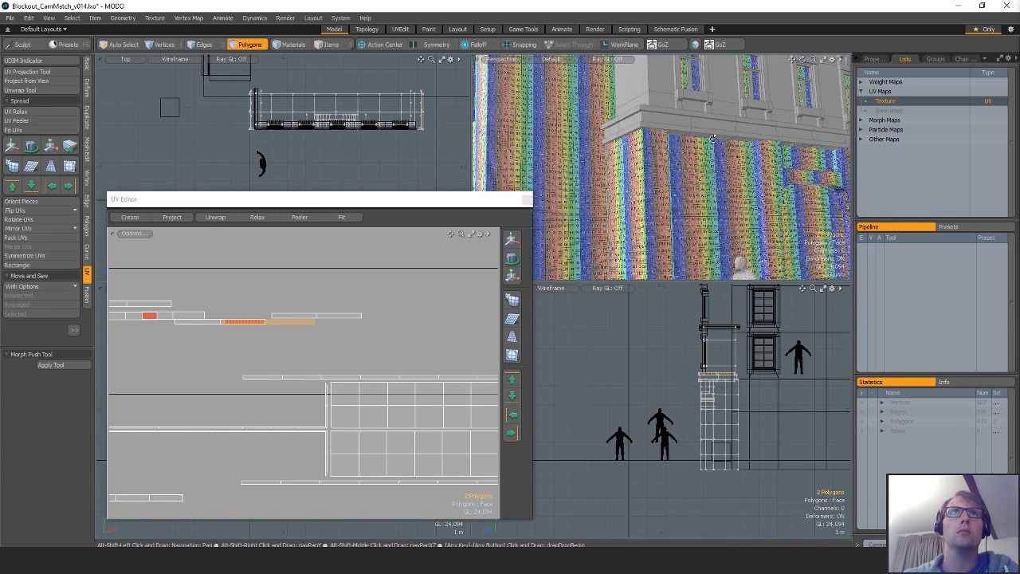
left_click_drag(317, 338, 391, 318, "alt+shift")
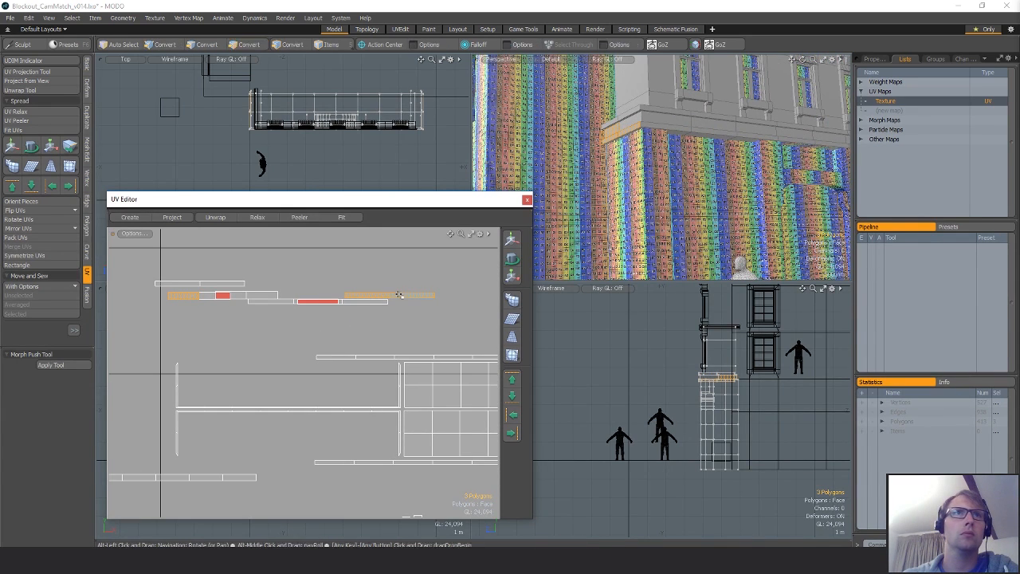
double_click(404, 294)
key("w")
left_click_drag(432, 272, 419, 293)
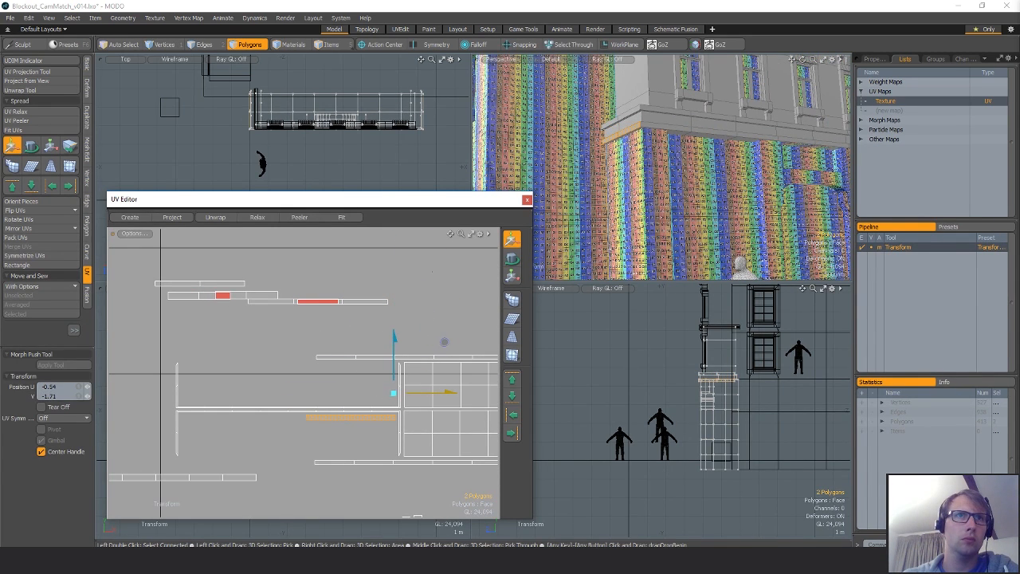
key("q")
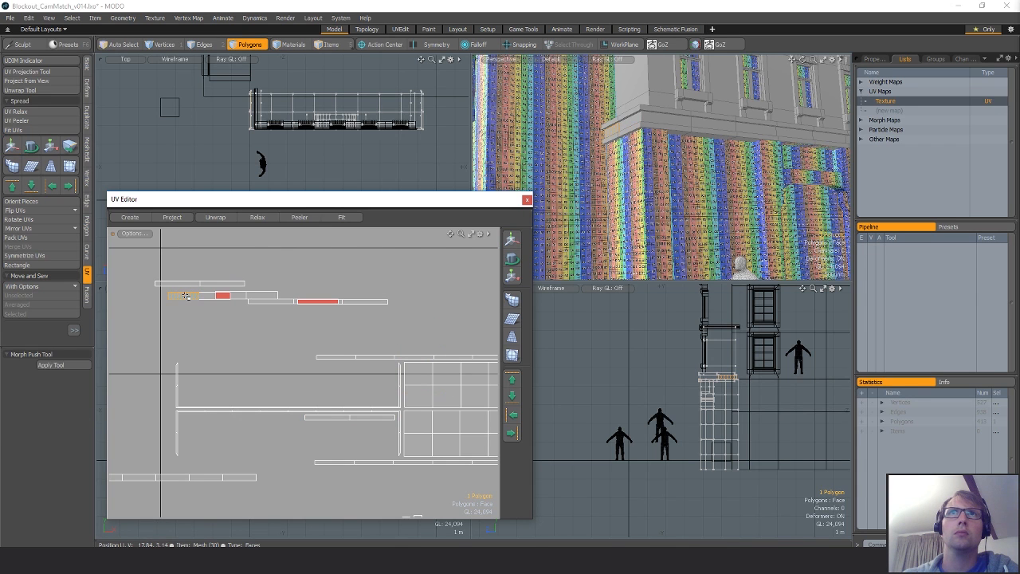
Place one of the overlapping short side strips inside the lower frame, below the strip already there.
key("w")
left_click_drag(271, 278, 357, 403)
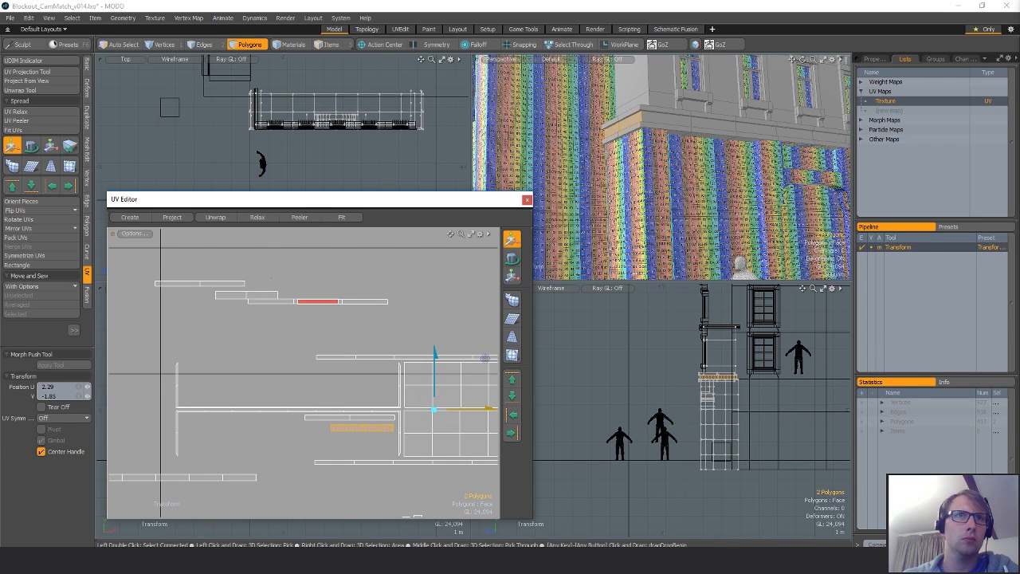
key("q")
Pull the overlapping two-polygon strips apart and place one inside the upper frame, just above its bar.
left_click_drag(731, 182, 610, 200, "alt+shift")
key("w")
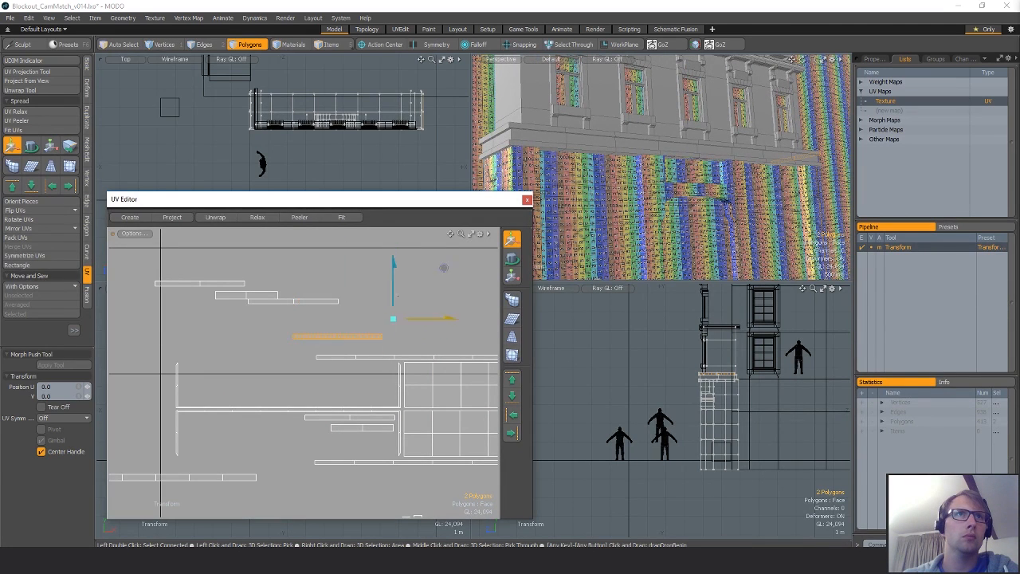
key("q")
left_click_drag(398, 295, 411, 354)
key("w")
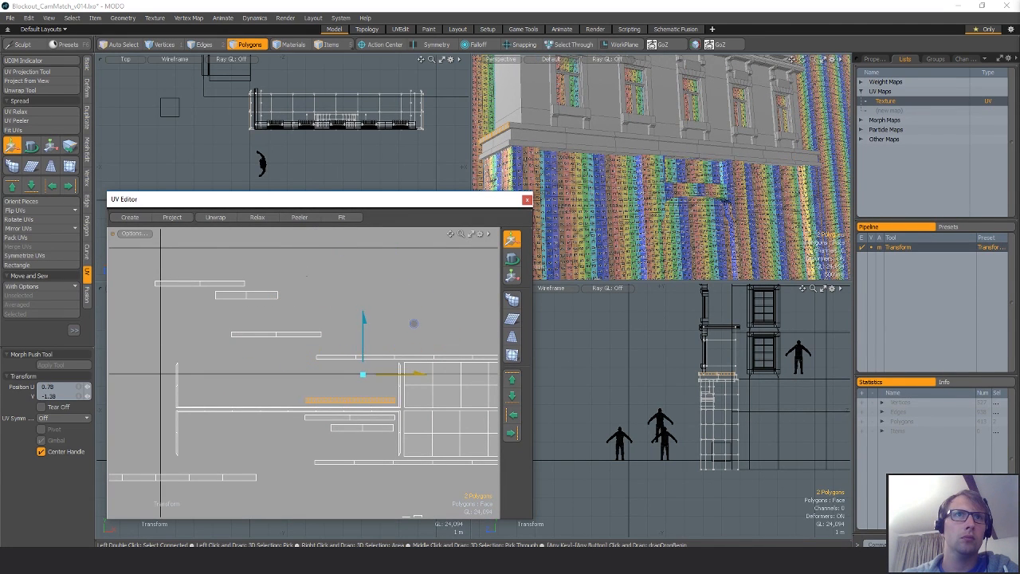
key("q")
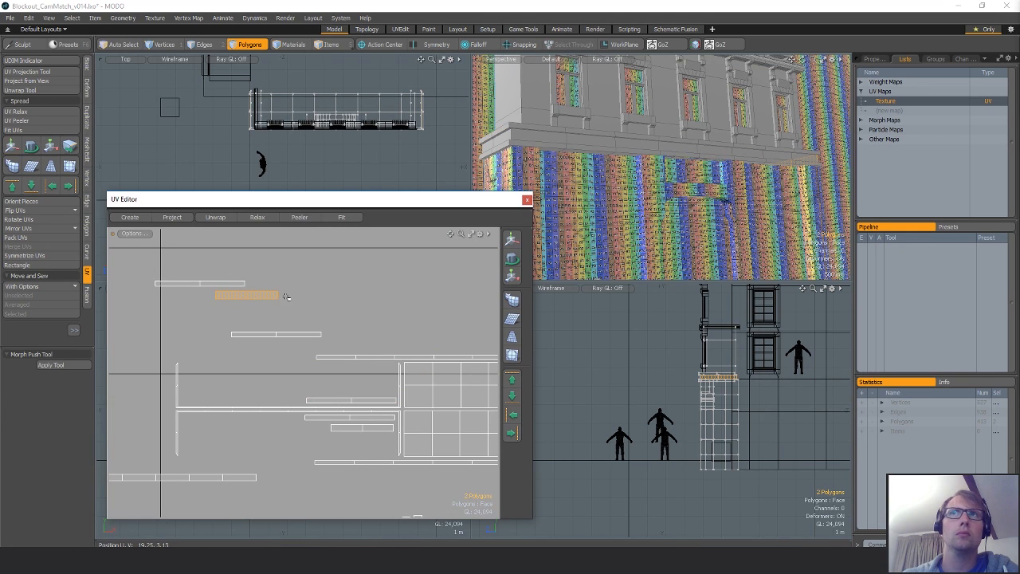
Stack the three remaining two-polygon strips inside the frames, two in the upper frame and one in the lower frame.
key("w")
key("space")
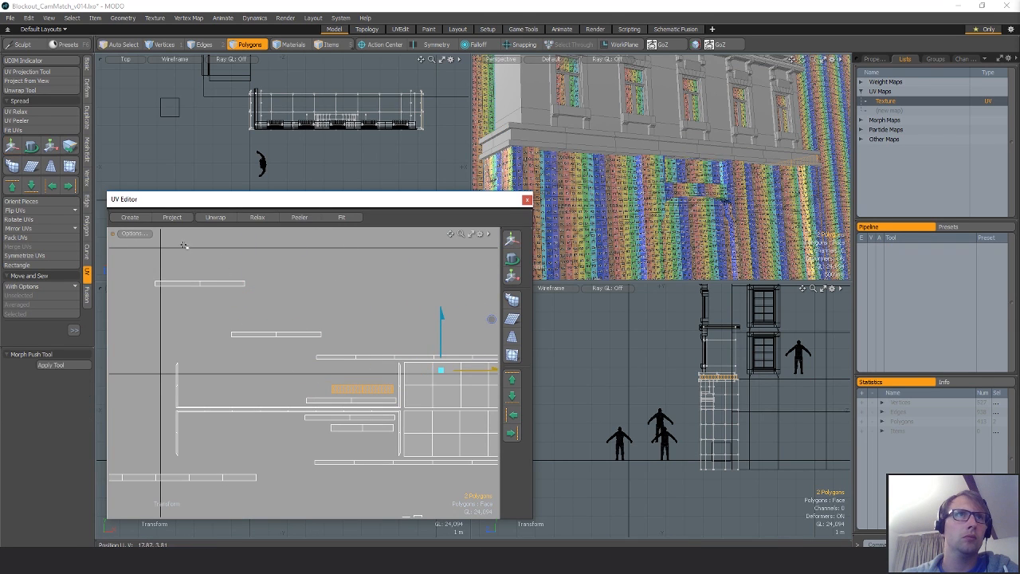
key("w")
left_click_drag(192, 273, 254, 416)
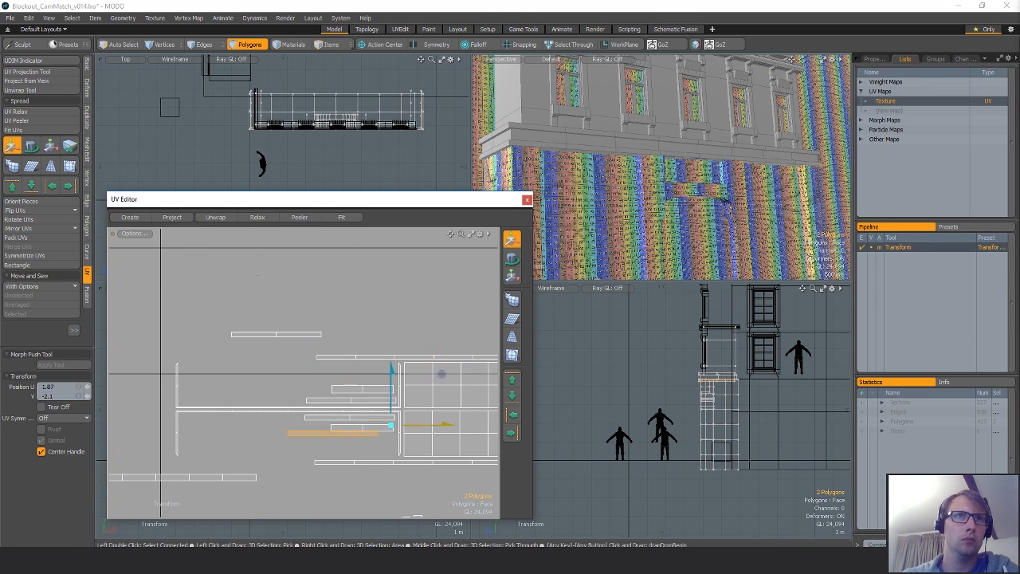
key("space")
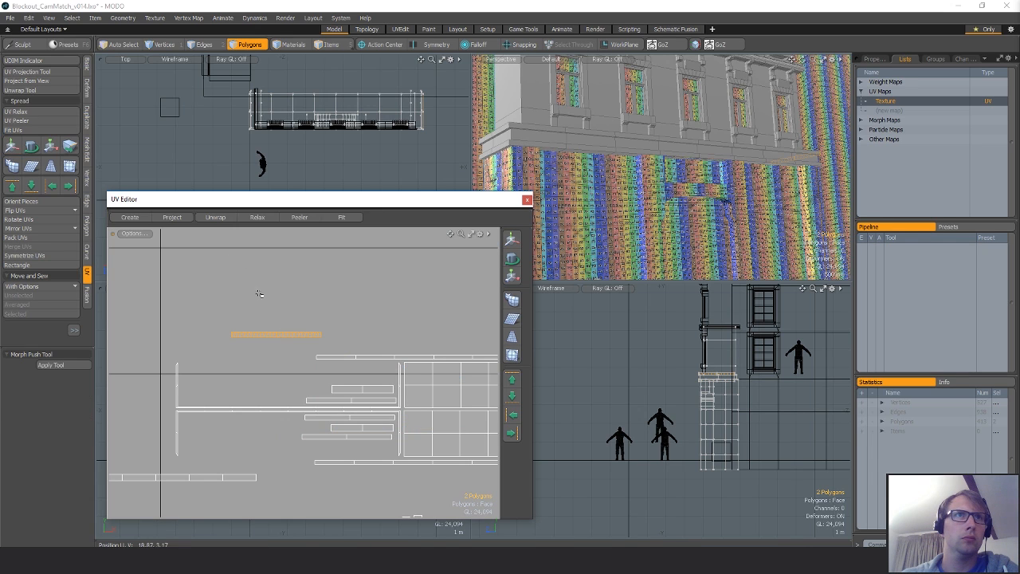
key("w")
left_click_drag(259, 295, 305, 351)
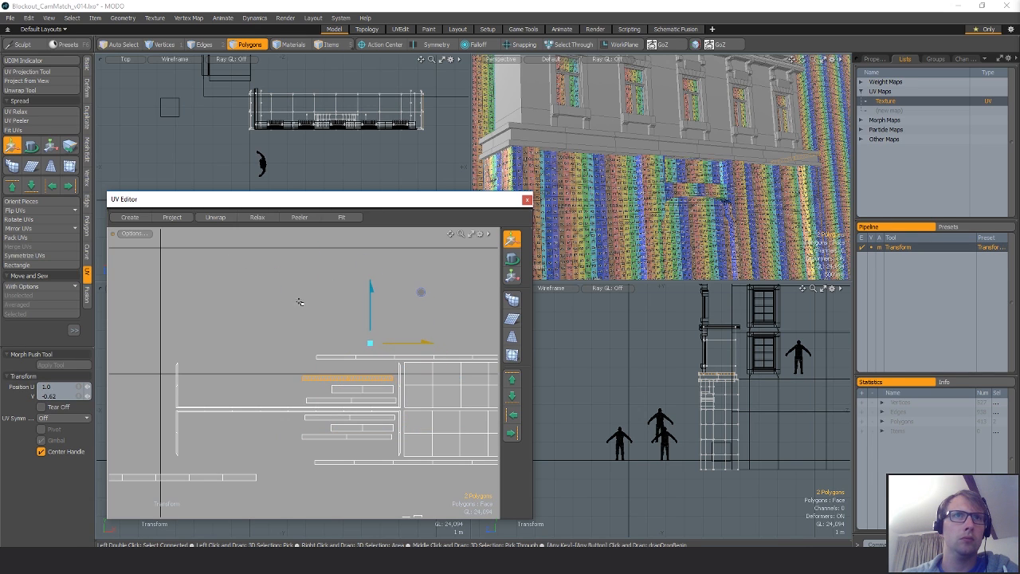
Locate the two small leftover ledge polygons on the model and delete them.
key("space")
left_click_drag(412, 414, 353, 350, "alt")
left_click_drag(350, 448, 292, 424, "ctrl+alt")
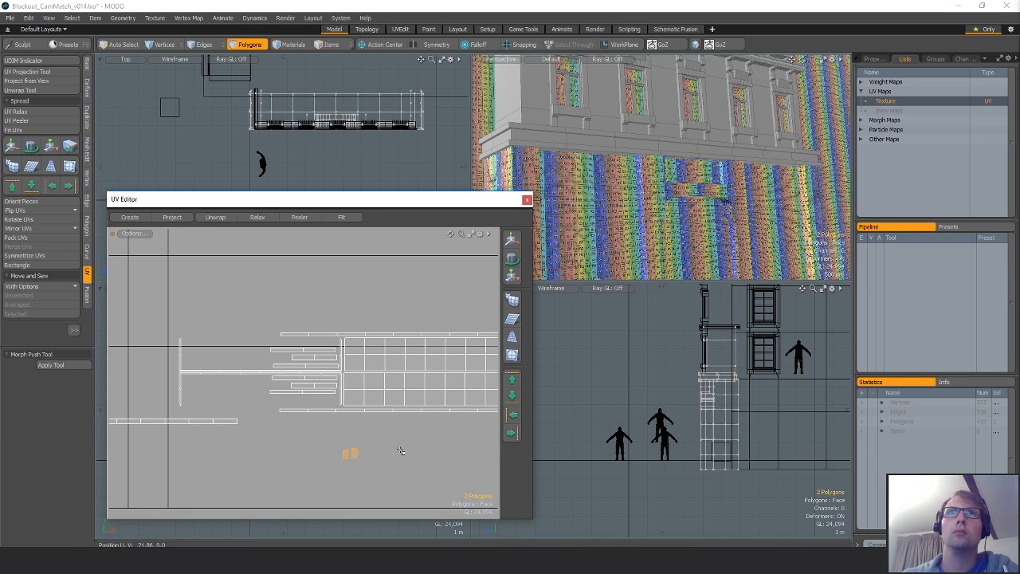
left_click_drag(723, 207, 787, 203, "ctrl+alt")
key("shift+a")
left_click_drag(346, 150, 412, 159, "alt+shift")
key("r")
left_click_drag(694, 438, 633, 437, "ctrl+alt")
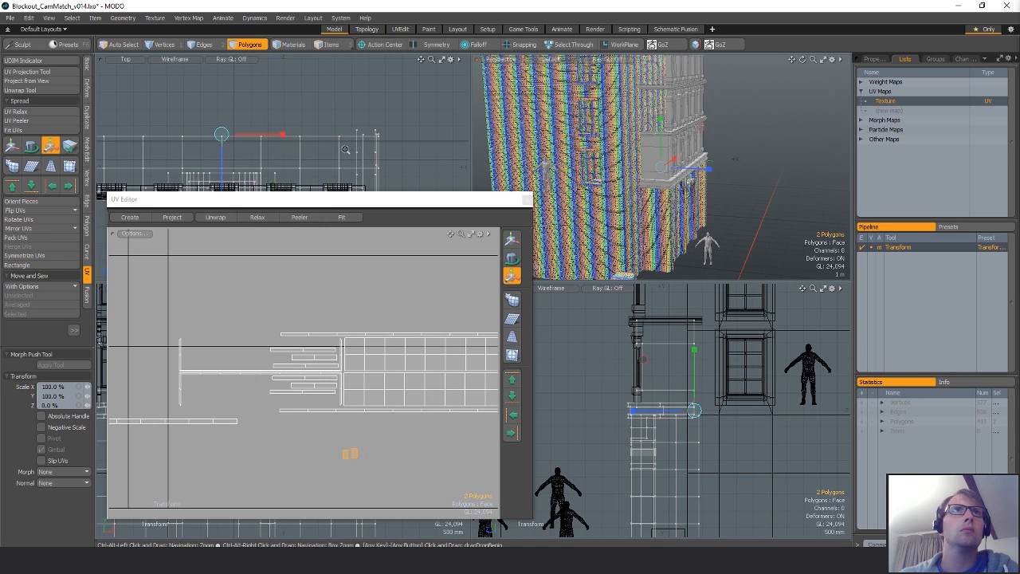
left_click_drag(345, 150, 415, 133, "ctrl+alt")
key("q")
left_click(414, 320)
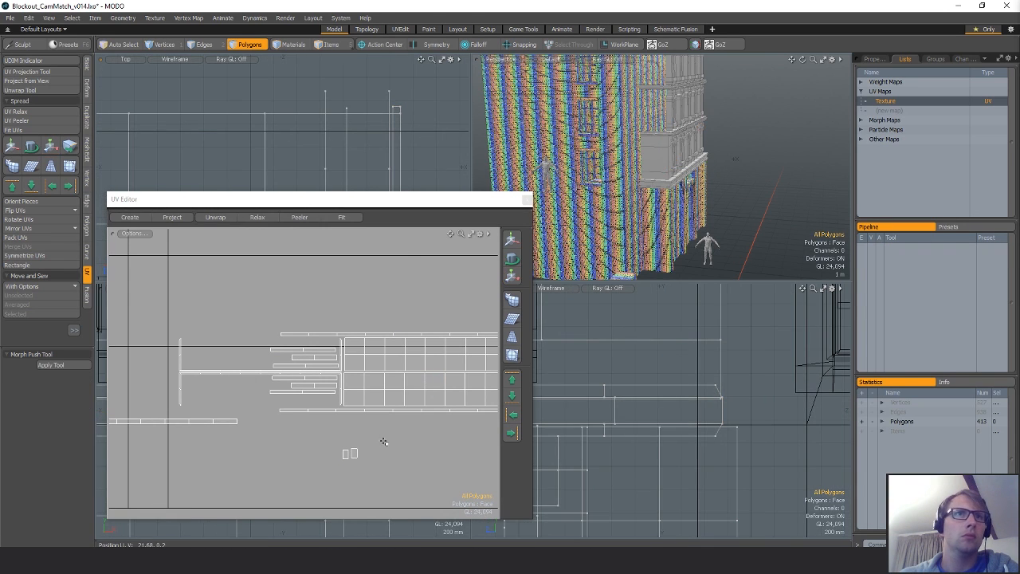
left_click_drag(699, 194, 771, 190, "alt")
key("space")
scroll(271, 357, "down", 5)
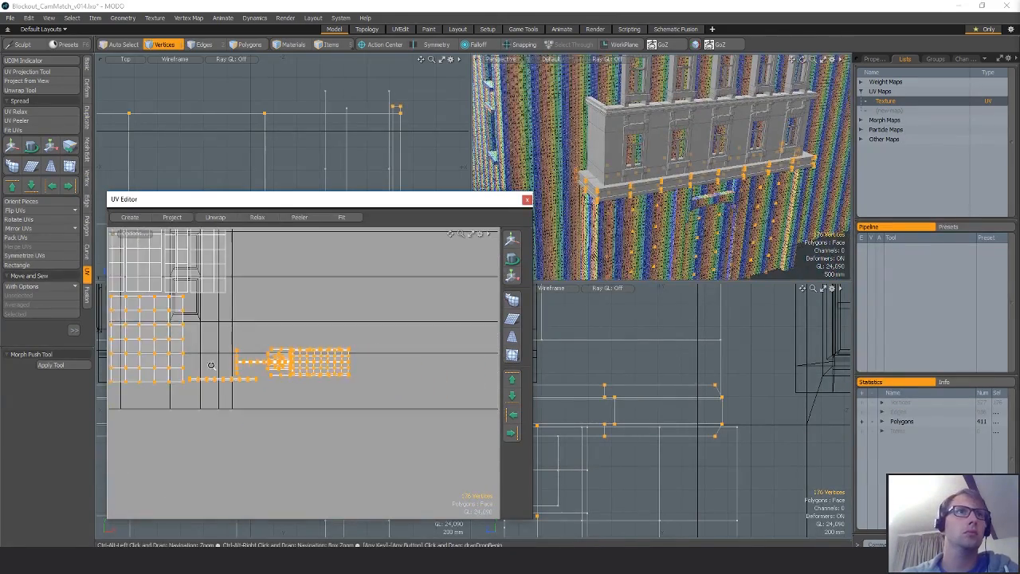
Move the ledge's separate long strip directly beneath the lower frame, aligned with the other long strips.
key("space")
key("space")
key("w")
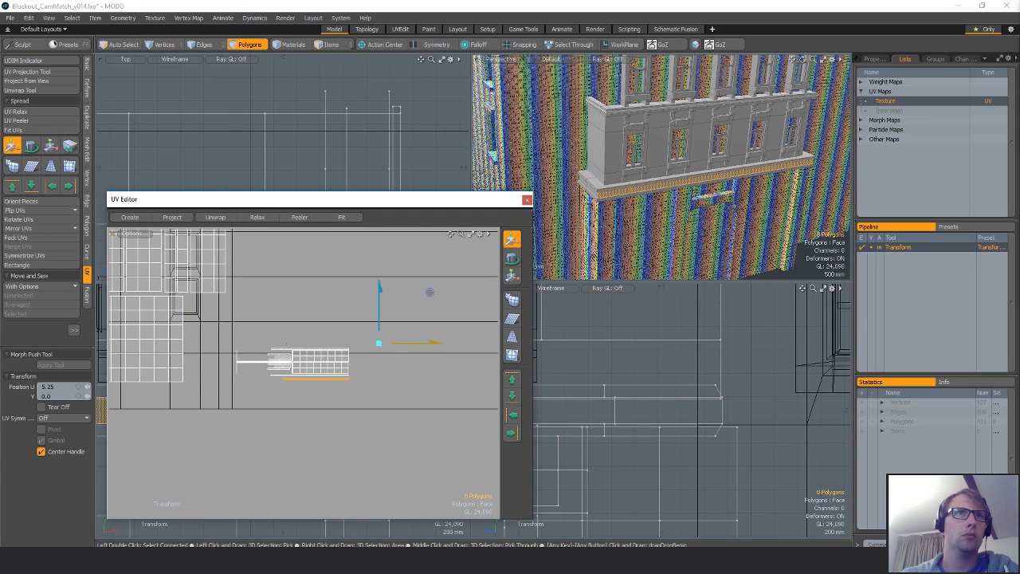
scroll(237, 379, "up", 5)
left_click_drag(462, 370, 159, 382, "alt")
left_click_drag(314, 392, 317, 385)
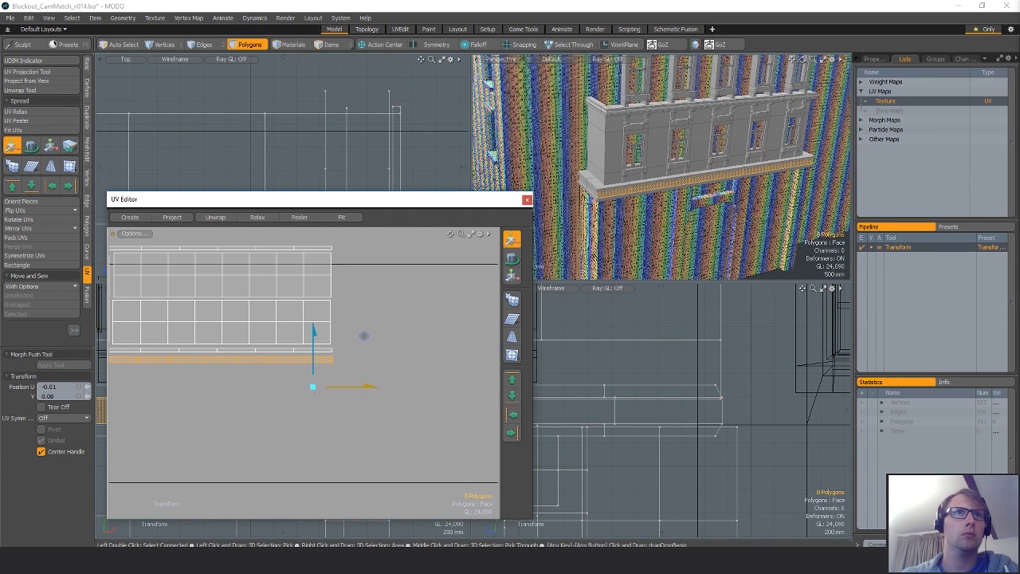
Select all of the ledge's UV pieces, move them beside the facade islands and scale them uniformly to 298.5%.
scroll(315, 374, "down", 4)
key("space")
right_click_drag(311, 370, 267, 421)
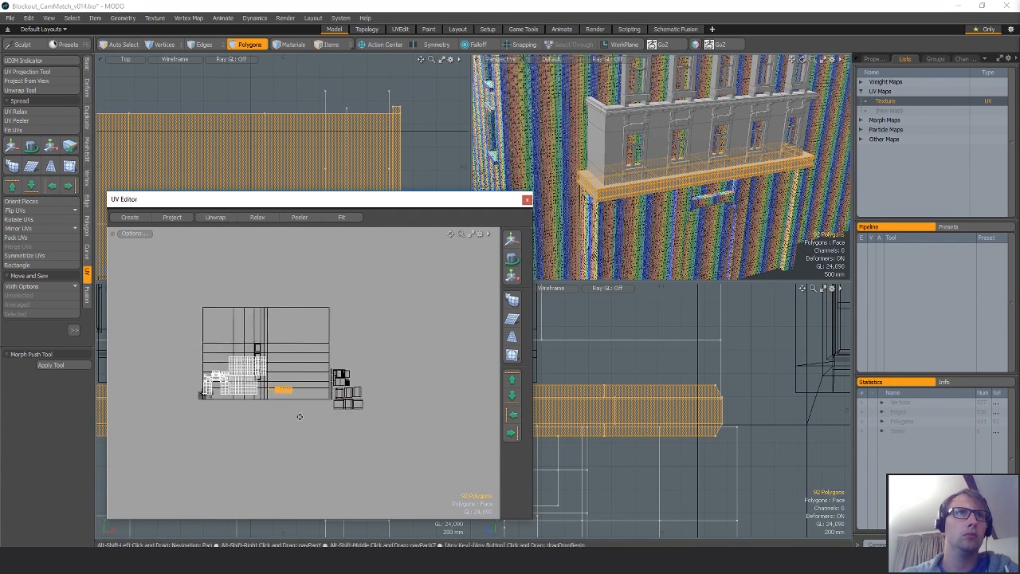
scroll(298, 397, "up", 4)
left_click_drag(298, 394, 394, 378, "alt")
key("w")
left_click_drag(408, 335, 336, 345)
key("y")
scroll(281, 377, "up", 5)
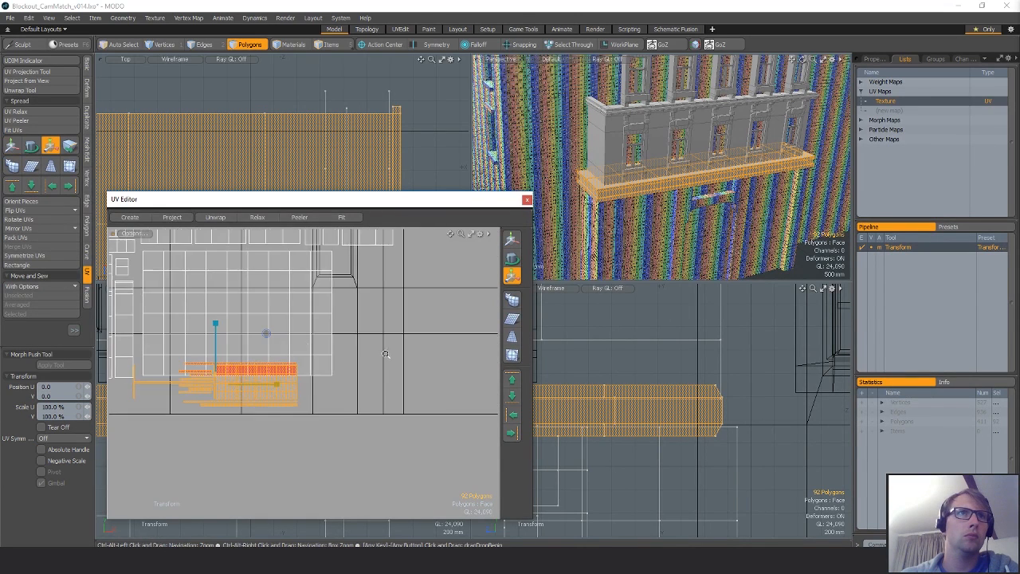
left_click_drag(276, 353, 466, 328, "alt+shift")
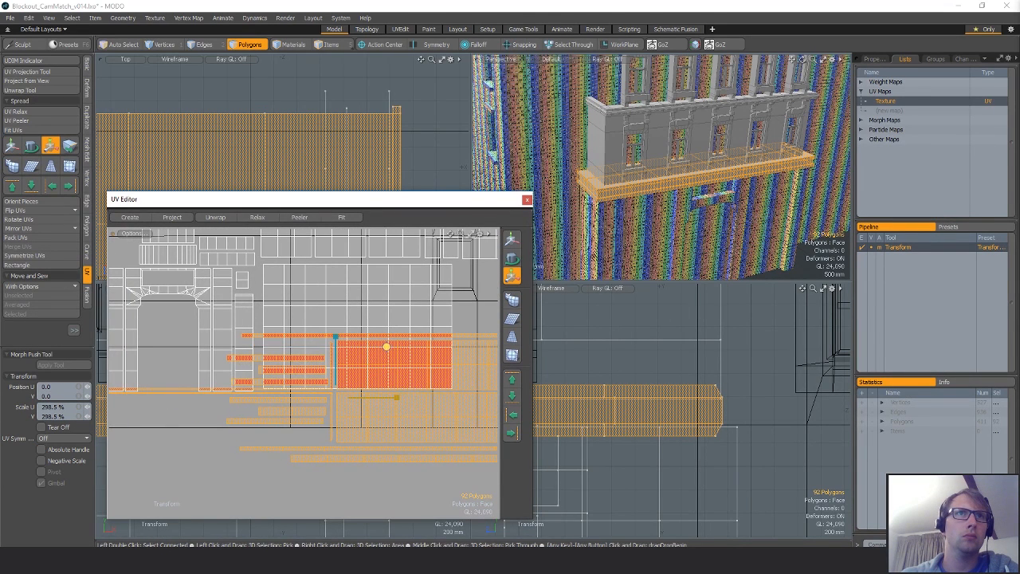
Move the enlarged ledge pieces off the wall islands into the free space below them.
key("w")
left_click_drag(390, 328, 286, 316)
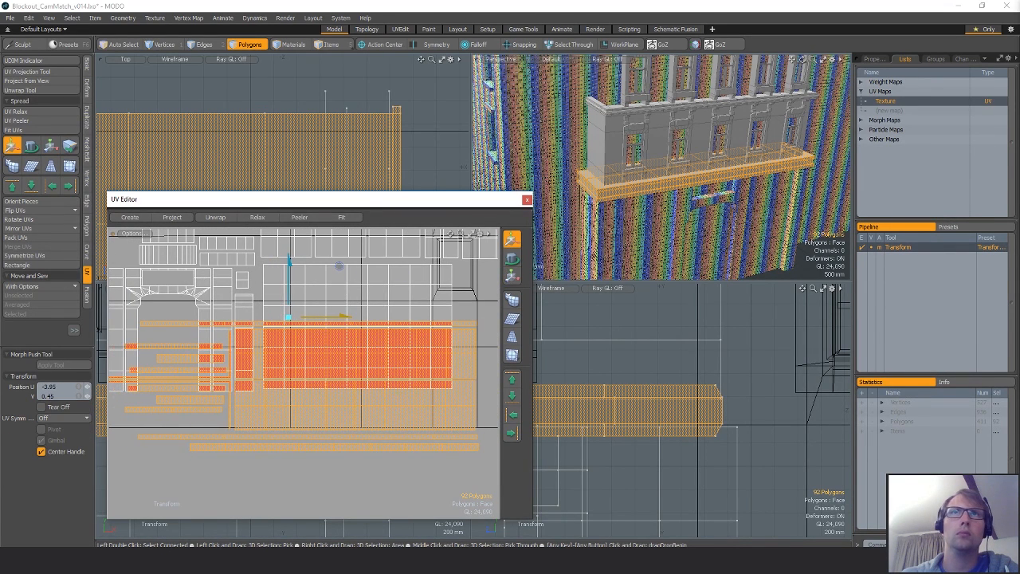
key("r")
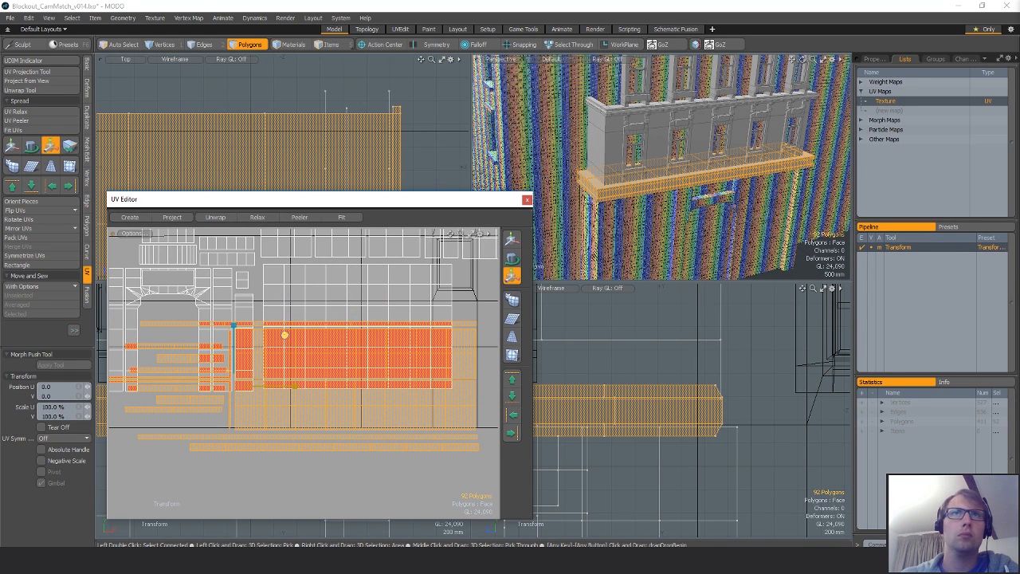
key("space")
key("w")
left_click_drag(350, 309, 358, 393)
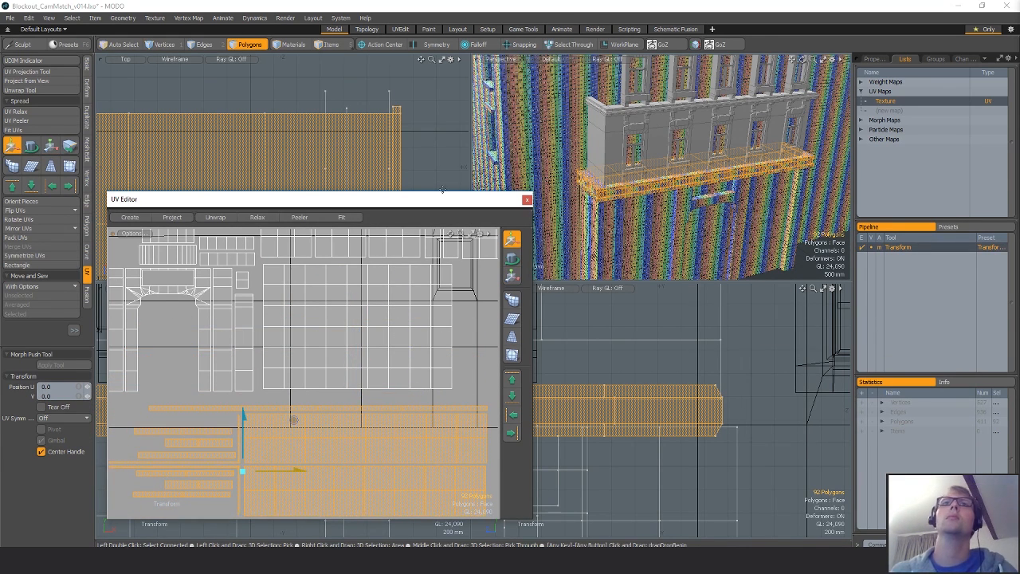
Scale the ledge's UV pieces uniformly to 87.5% to match the texel density of the adjoining wall.
scroll(685, 172, "up", 2)
left_click_drag(717, 171, 717, 194, "alt")
scroll(683, 163, "up", 10)
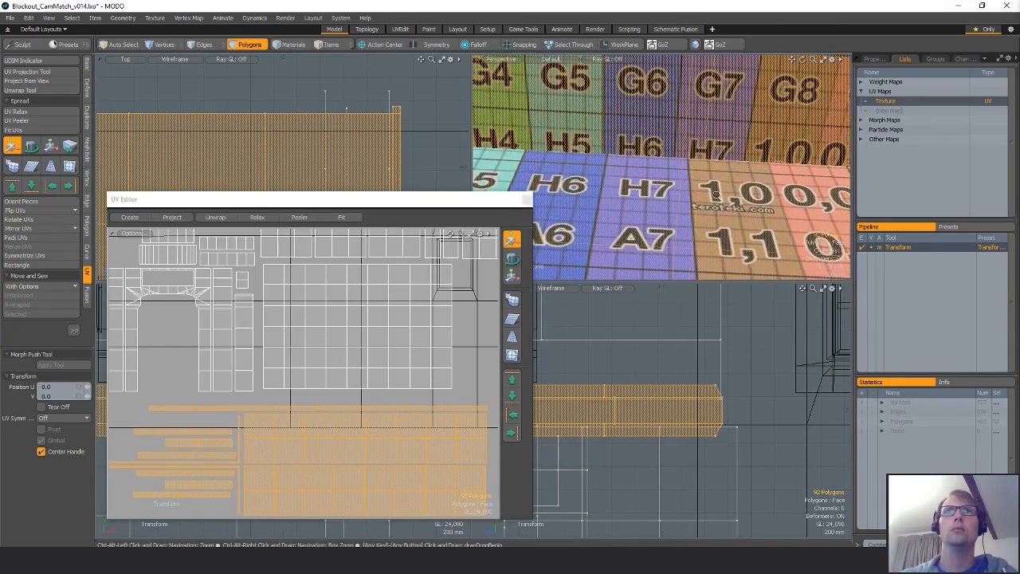
key("r")
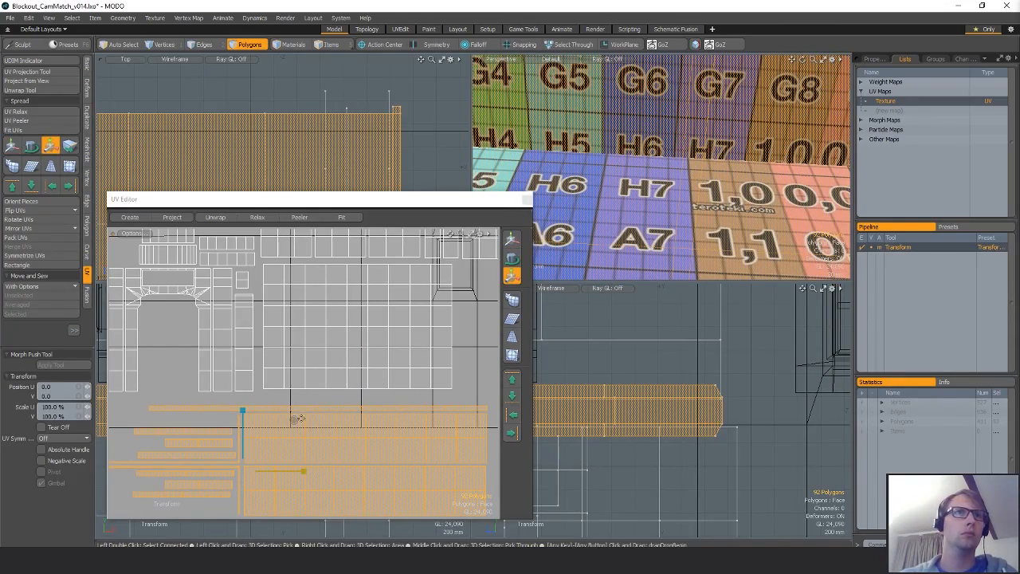
left_click_drag(300, 420, 293, 420)
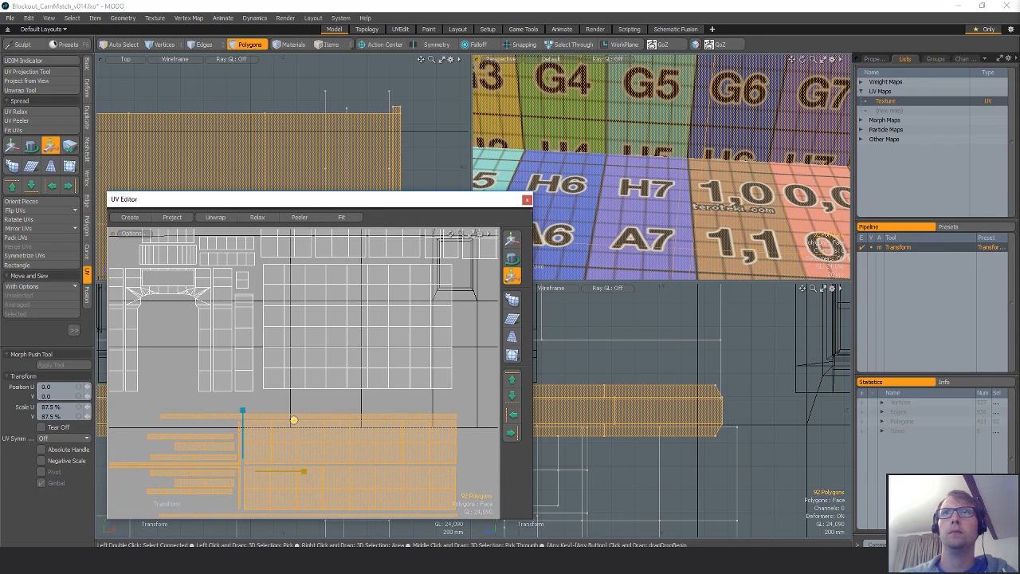
Move the ledge's UV pieces directly above the facade's wall islands and clear the selection.
scroll(298, 426, "down", 3)
left_click_drag(743, 193, 698, 217, "alt")
scroll(734, 197, "down", 4)
left_click_drag(698, 217, 673, 209, "ctrl+alt")
left_click_drag(316, 376, 372, 232, "ctrl+alt")
key("w")
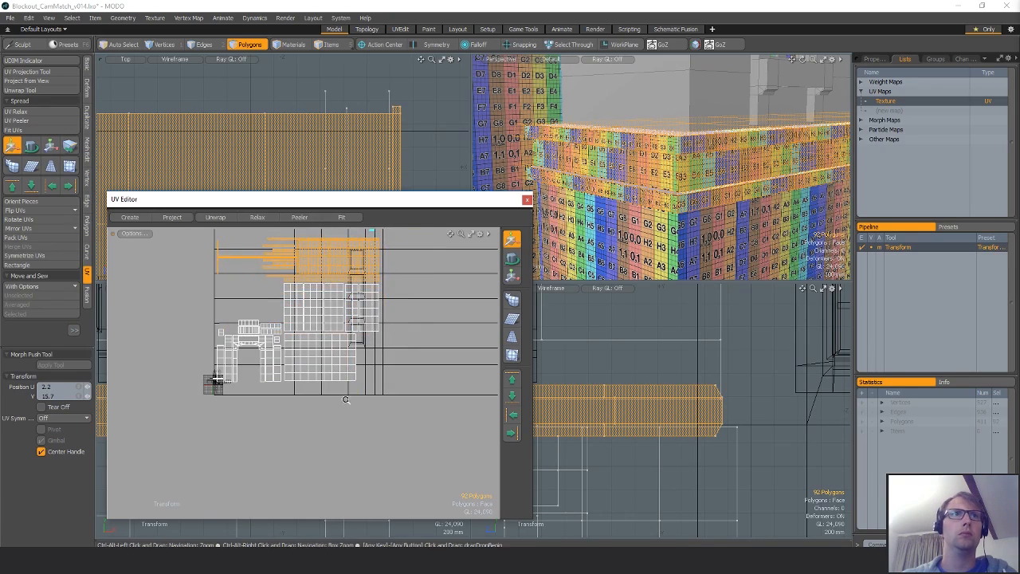
left_click_drag(346, 400, 330, 400, "ctrl+alt")
left_click_drag(330, 400, 332, 433, "alt")
key("q")
left_click(333, 433)
Select the UVs of the wall storey above the ledge and move them out of the texture tile into empty space.
left_click_drag(259, 423, 425, 392, "ctrl+alt")
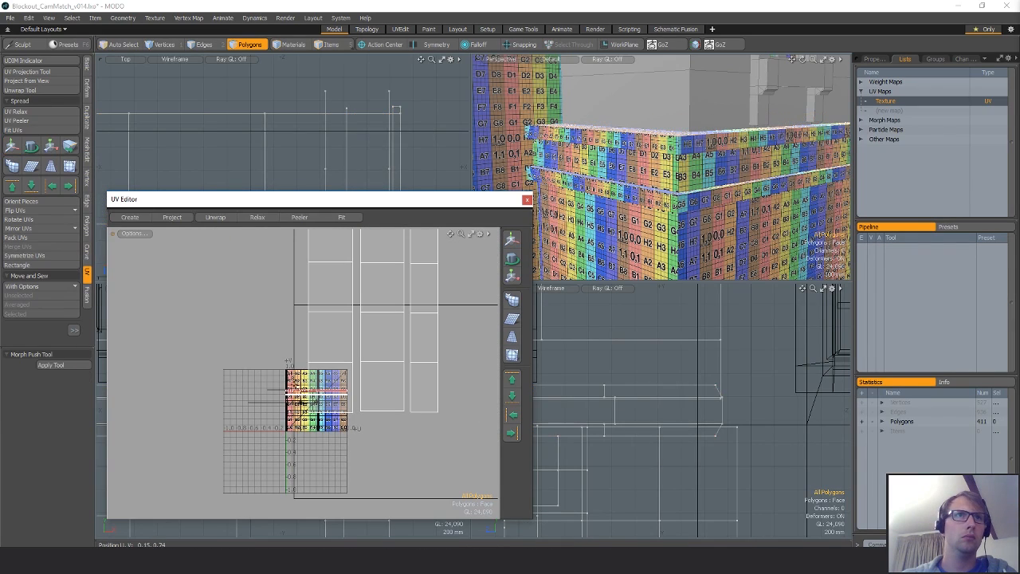
double_click(296, 389)
key("shift+a")
left_click_drag(549, 250, 624, 195, "alt")
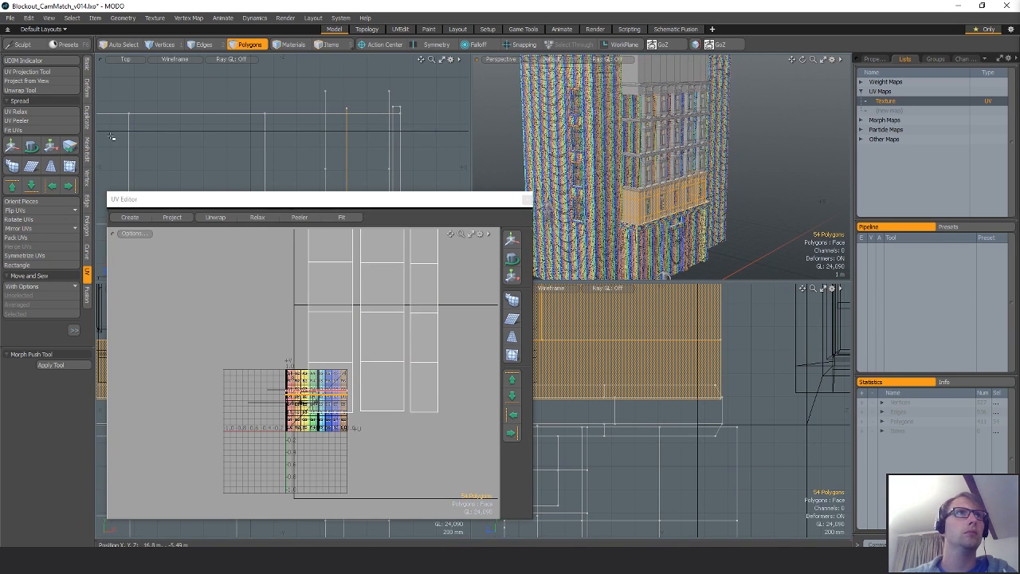
left_click(231, 319)
key("w")
left_click_drag(364, 392, 391, 359)
left_click_drag(391, 359, 375, 397, "ctrl+alt")
left_click_drag(375, 397, 307, 371, "alt")
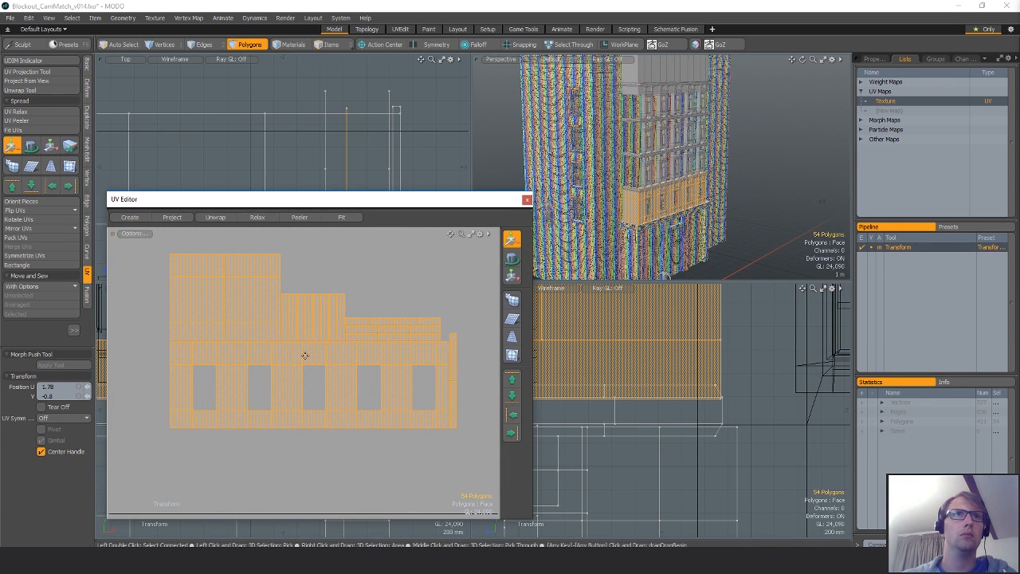
Examine which part of the storey above the ledge the large island with window openings belongs to.
key("q")
double_click(305, 352)
left_click_drag(641, 208, 657, 179, "ctrl+alt")
left_click_drag(658, 180, 665, 137, "ctrl+alt")
left_click_drag(665, 137, 658, 183, "alt")
left_click_drag(658, 183, 585, 221, "alt")
double_click(673, 219)
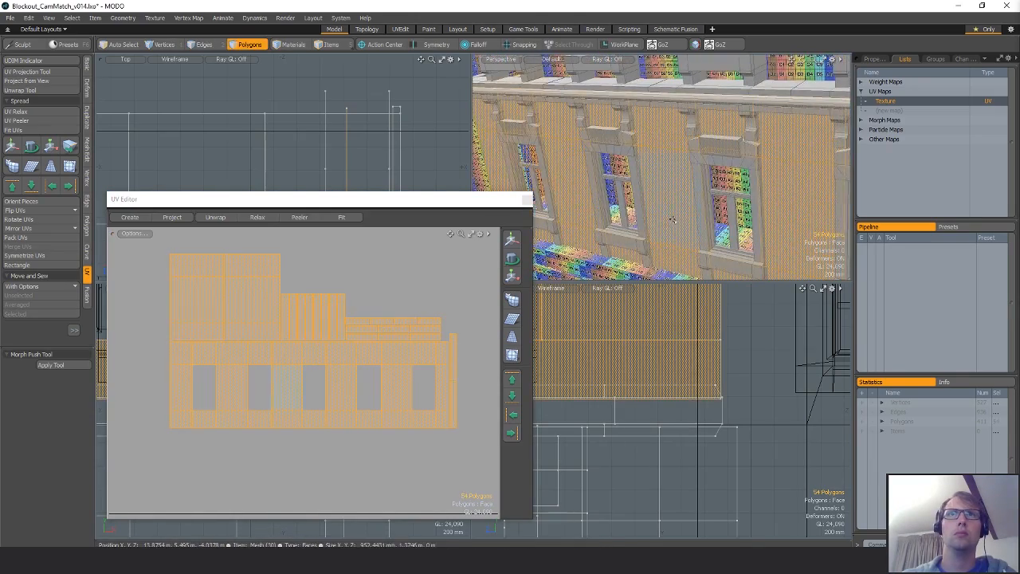
left_click_drag(673, 219, 664, 163, "alt")
left_click_drag(348, 363, 307, 367, "ctrl+alt")
double_click(381, 361)
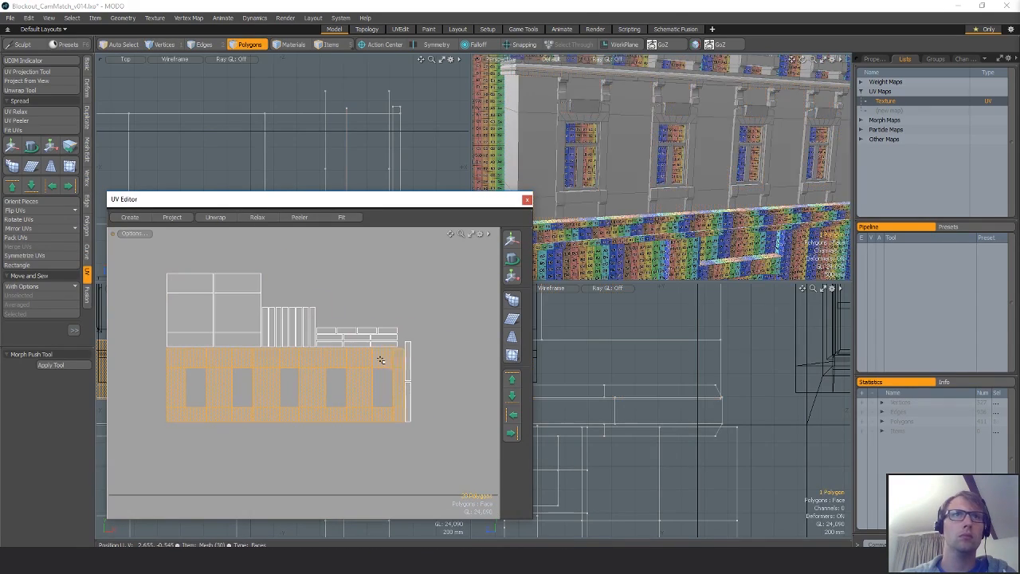
Check on the model where the narrow strip and the small window pieces of this storey belong.
left_click(408, 356)
key("shift+a")
left_click_drag(701, 158, 679, 162, "alt")
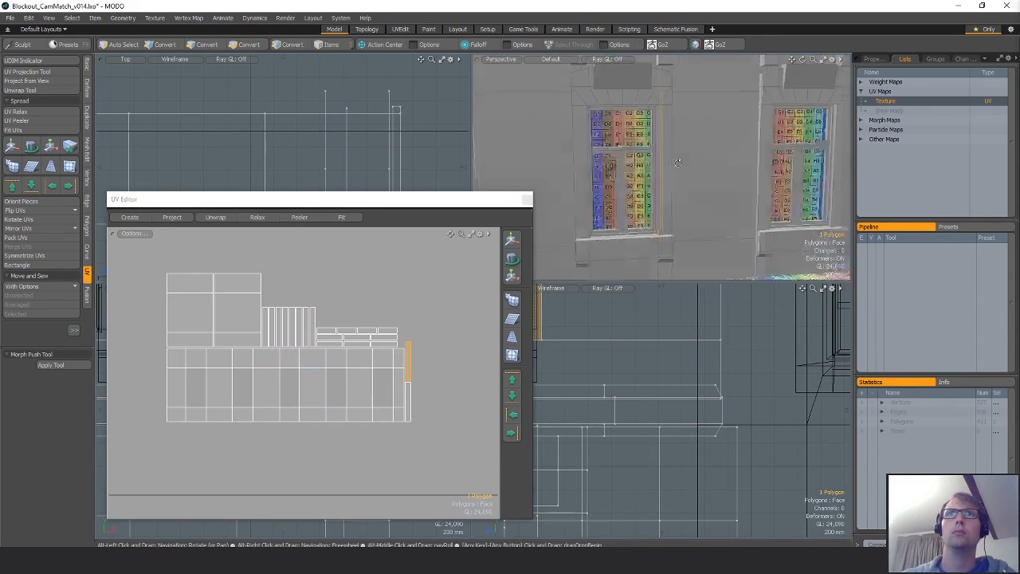
left_click_drag(343, 365, 379, 360, "ctrl+alt")
left_click_drag(378, 360, 346, 380, "alt")
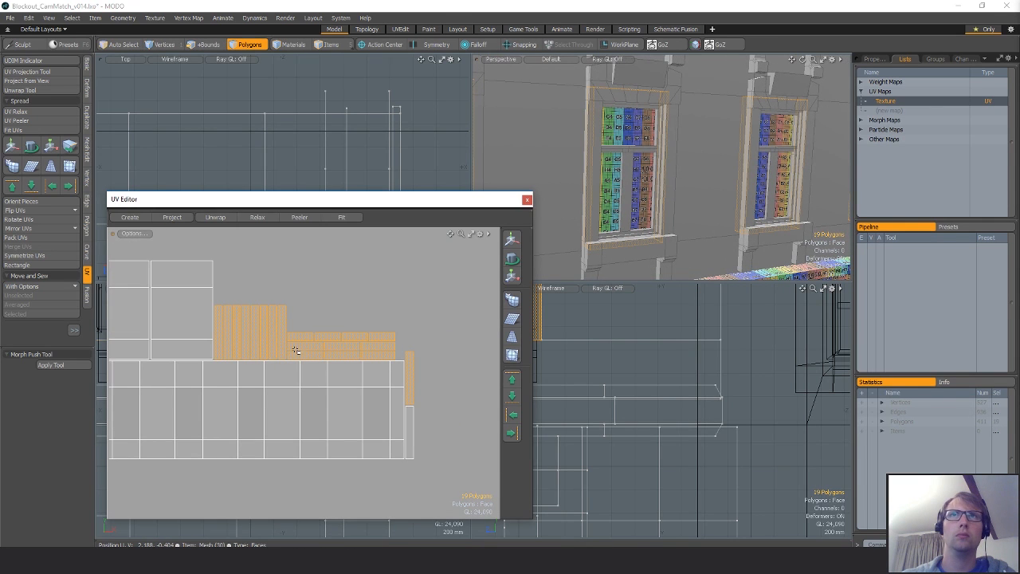
left_click_drag(662, 187, 702, 205, "alt")
scroll(289, 371, "down", 2)
left_click_drag(289, 372, 312, 373, "alt")
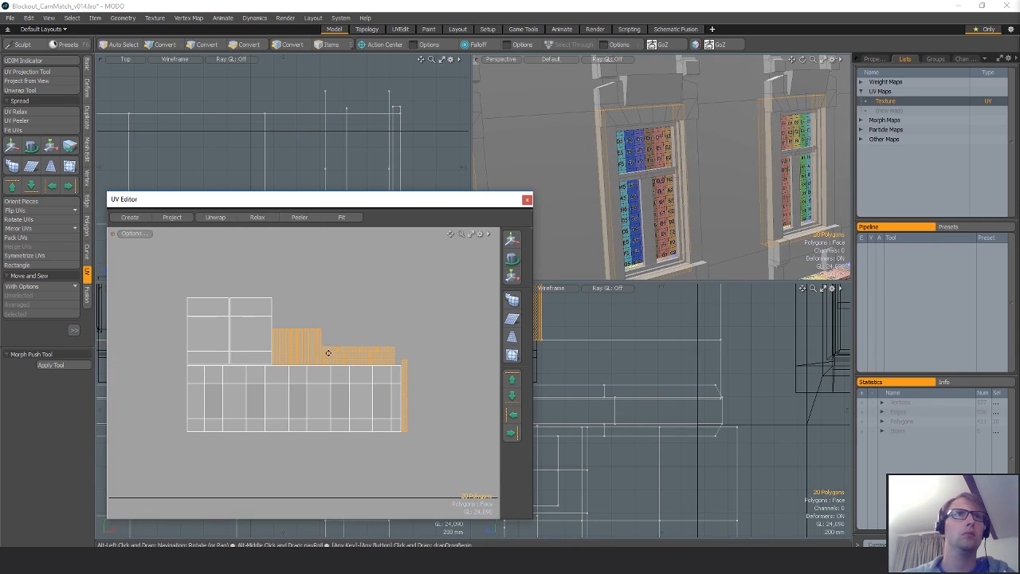
Check the front wall island and the two side wall islands against the model's corner, and clear the selection.
double_click(248, 333, "shift")
left_click_drag(685, 142, 701, 175, "ctrl+alt")
double_click(234, 395)
double_click(235, 325, "shift")
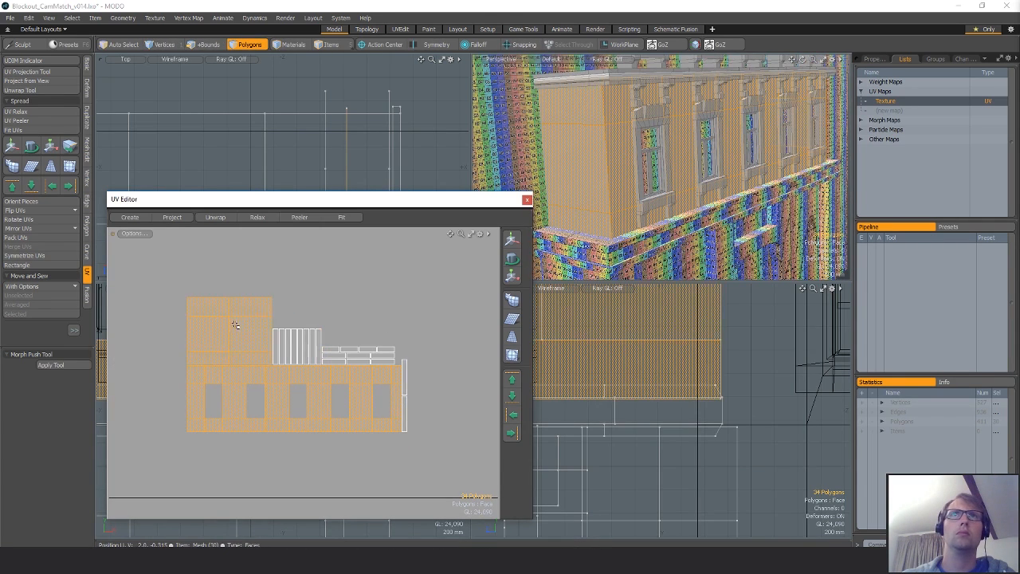
left_click_drag(703, 134, 708, 189, "alt")
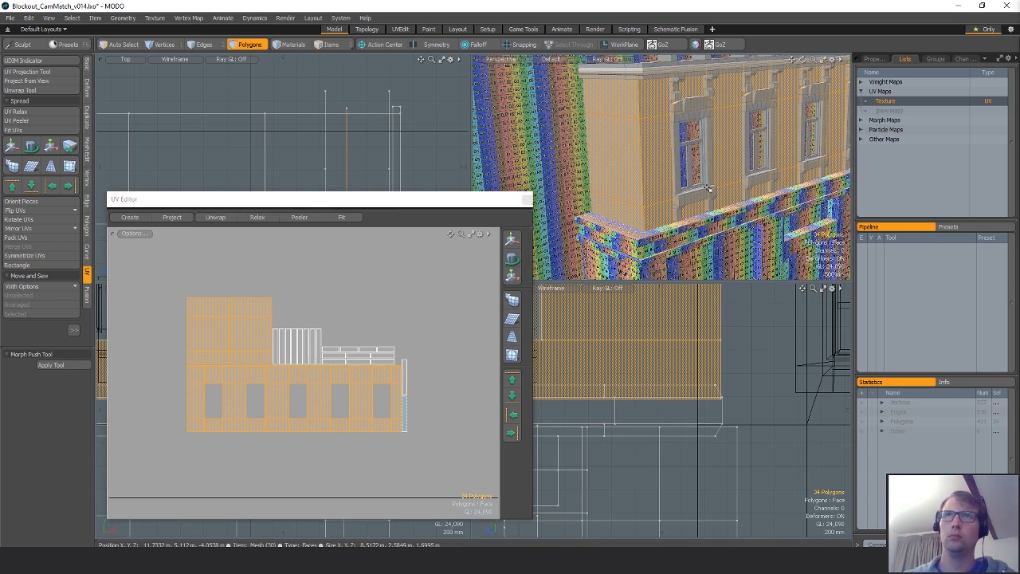
left_click(417, 336)
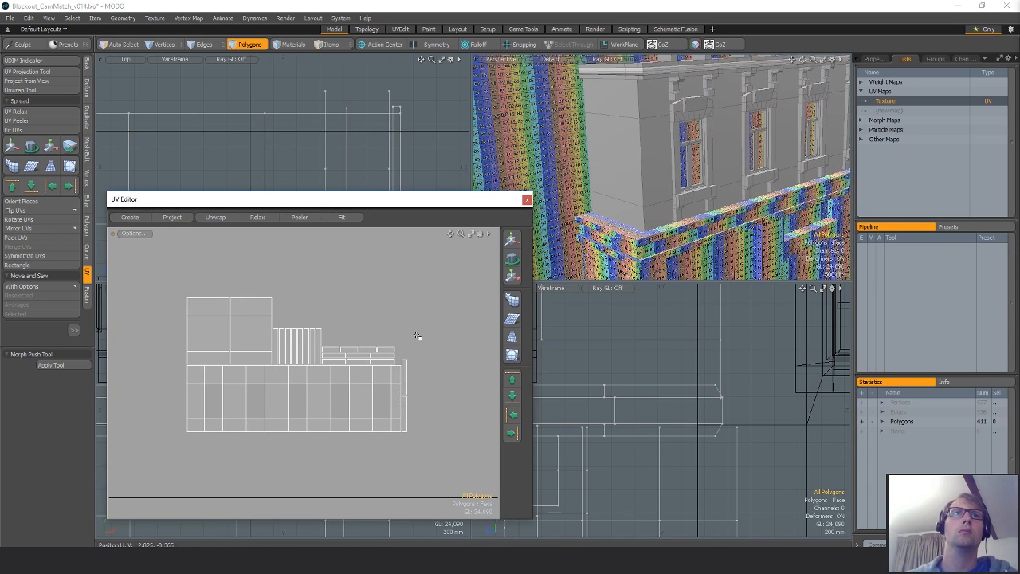
Relax the front wall and two side wall islands with UV Relax, and straighten them with UV Rectangle without packing.
left_click(234, 332)
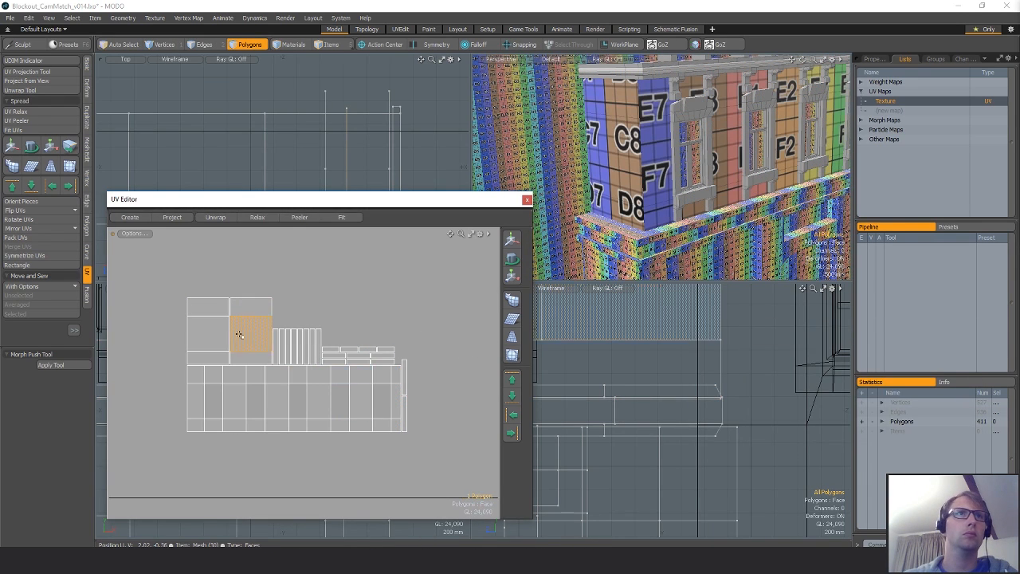
left_click(202, 332, "shift")
left_click(239, 375, "shift")
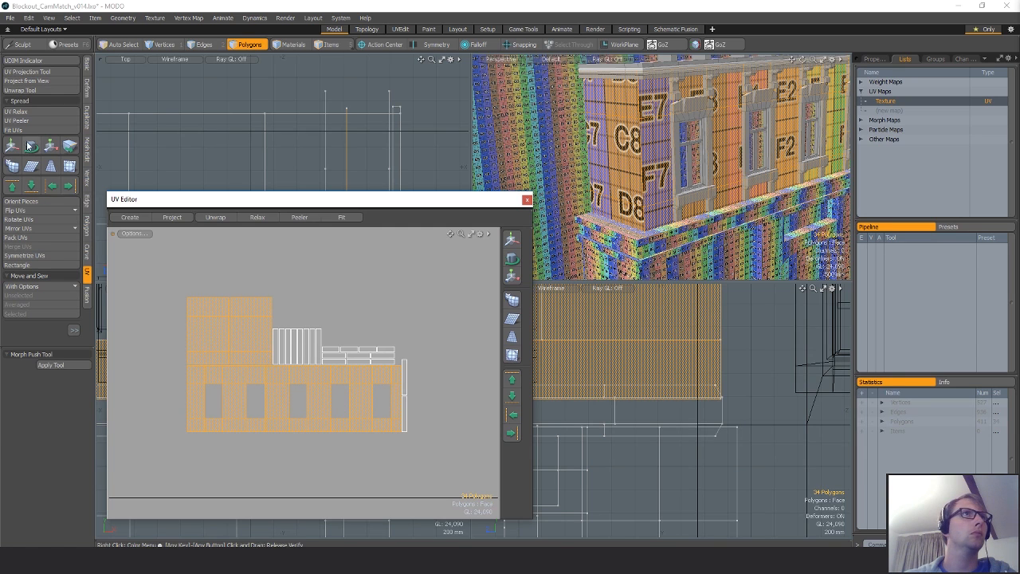
left_click(21, 113)
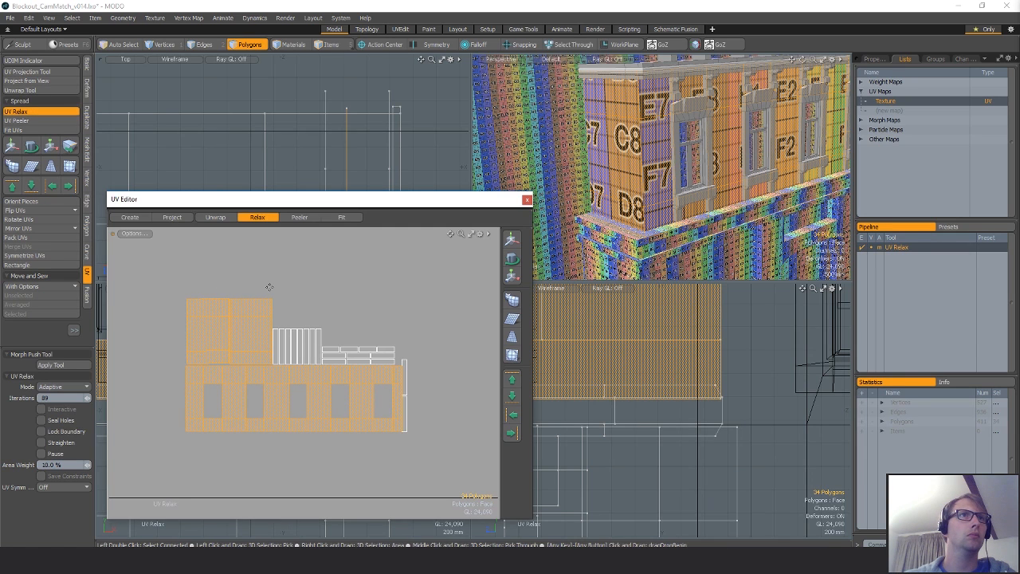
left_click(18, 267)
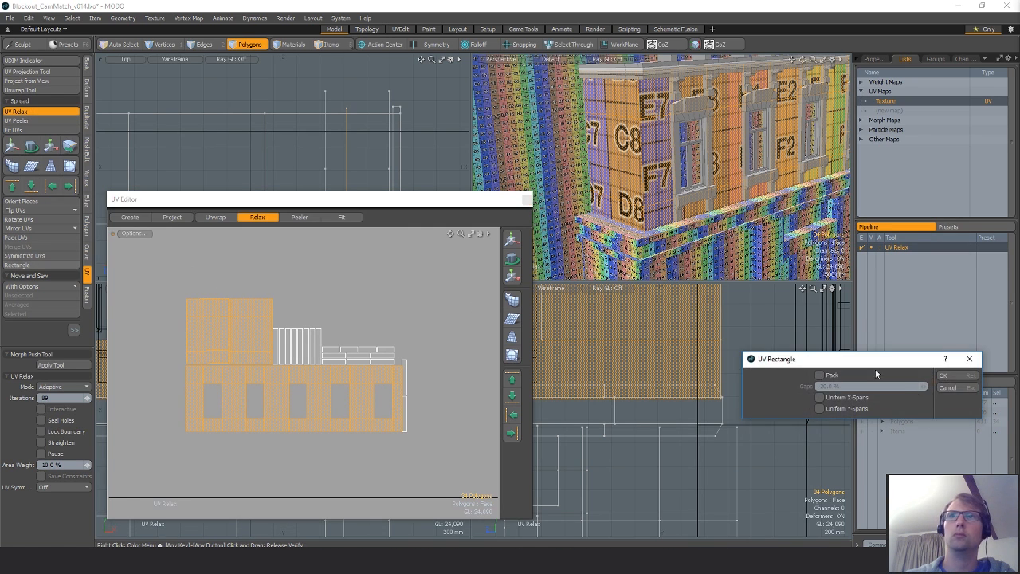
left_click(954, 378)
left_click(325, 303)
Move the outer side wall island down against the left end of the front wall island.
left_click(203, 331)
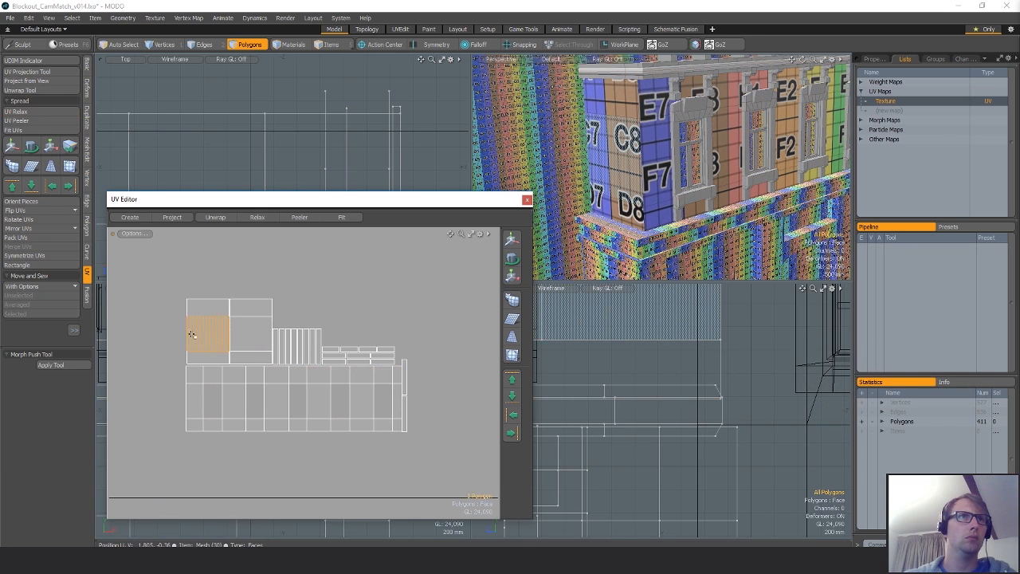
key("w")
left_click_drag(299, 291, 254, 362)
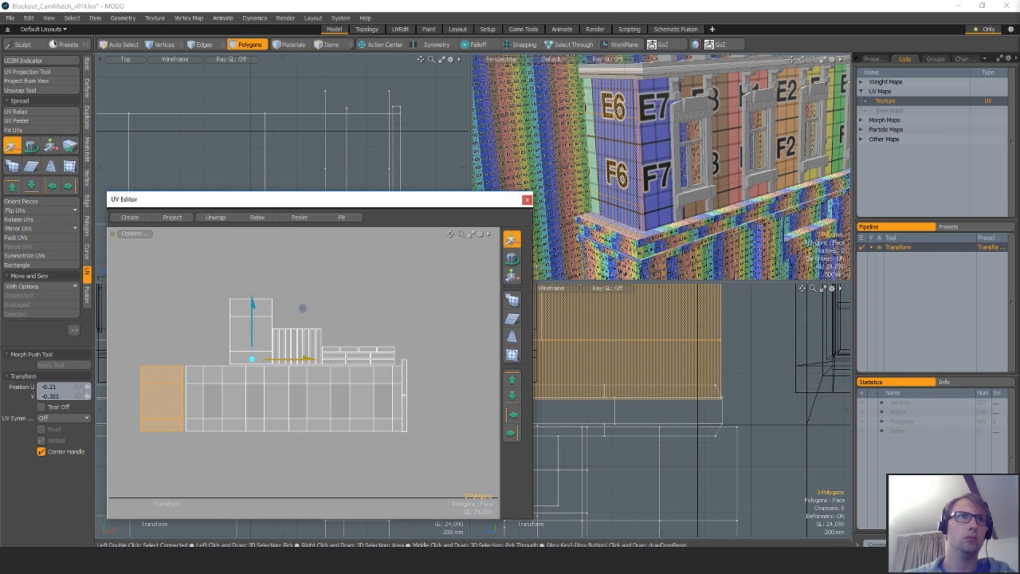
key("space")
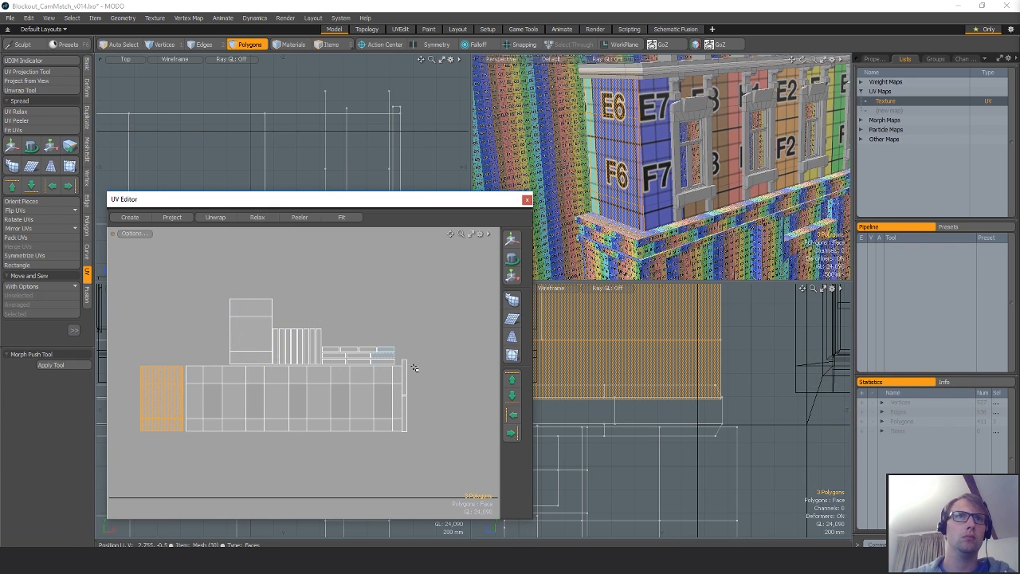
Move the narrow two-polygon strip up out of the way and place the other side wall island at the front wall's right end.
left_click(406, 371)
key("w")
left_click_drag(434, 398, 443, 299)
key("space")
left_click_drag(250, 358, 474, 360)
key("w")
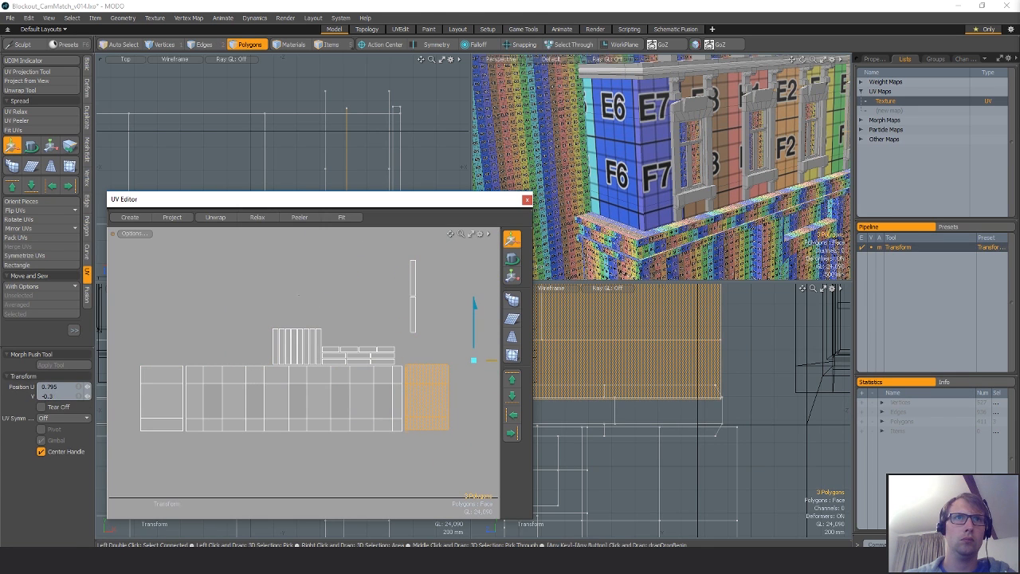
Select all the small strip islands, including the narrow two-polygon strip, and stand them upright with Orient Pieces.
key("space")
left_click_drag(276, 344, 349, 350)
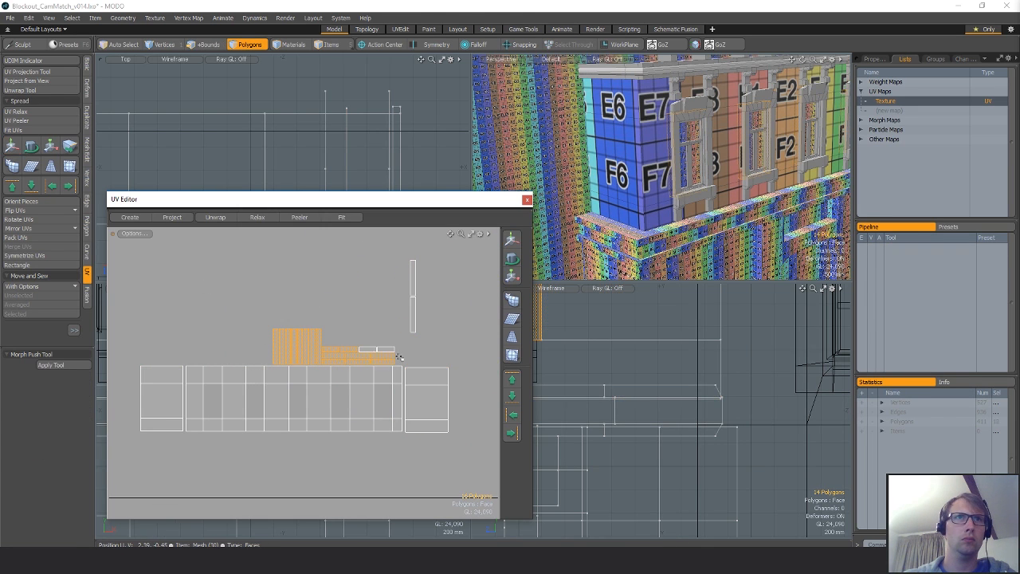
left_click(28, 204)
key("Return")
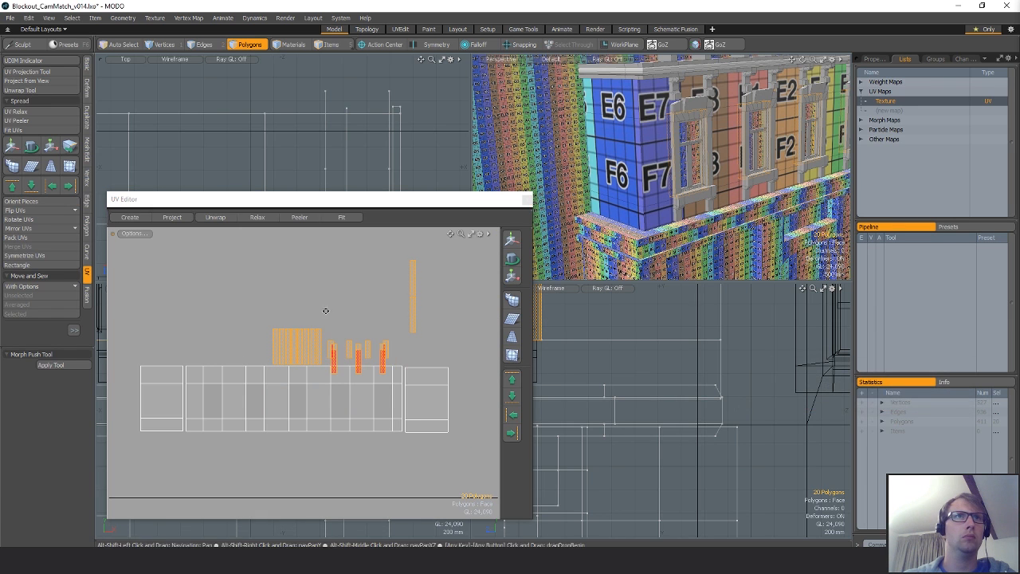
Move the upright strip islands down to the outer end of the side wall island, level with its lower edge.
scroll(300, 332, "up", 1)
left_click_drag(325, 311, 266, 326, "alt+shift")
key("w")
left_click_drag(275, 340, 479, 417)
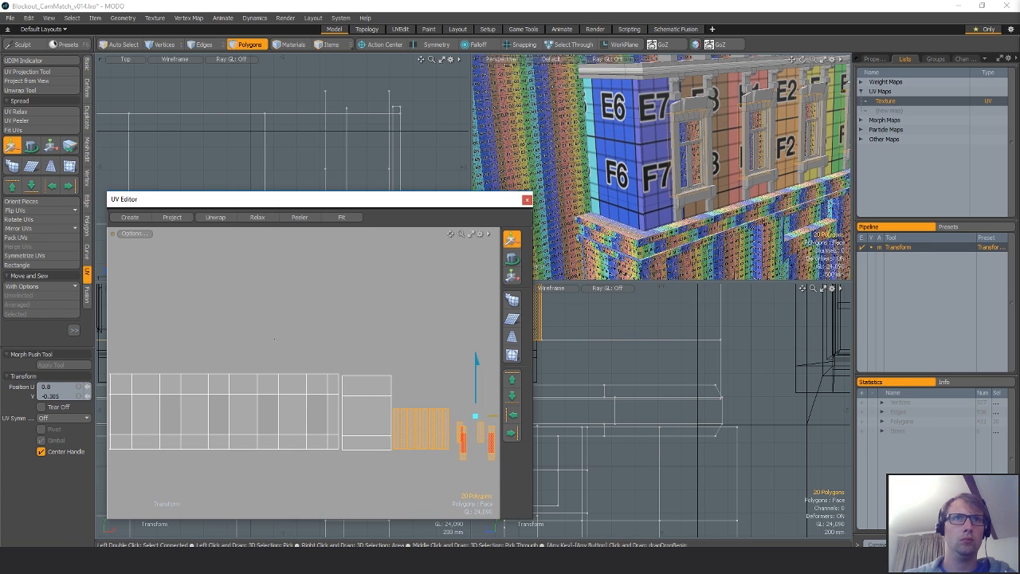
Select only the ten overlapping small strips and move them slightly up and away from the row of eight strips.
left_click_drag(346, 400, 228, 372, "alt+shift")
scroll(242, 374, "up", 3)
key("q")
left_click_drag(378, 428, 345, 426, "alt+shift")
scroll(344, 426, "up", 1)
right_click_drag(345, 420, 377, 443)
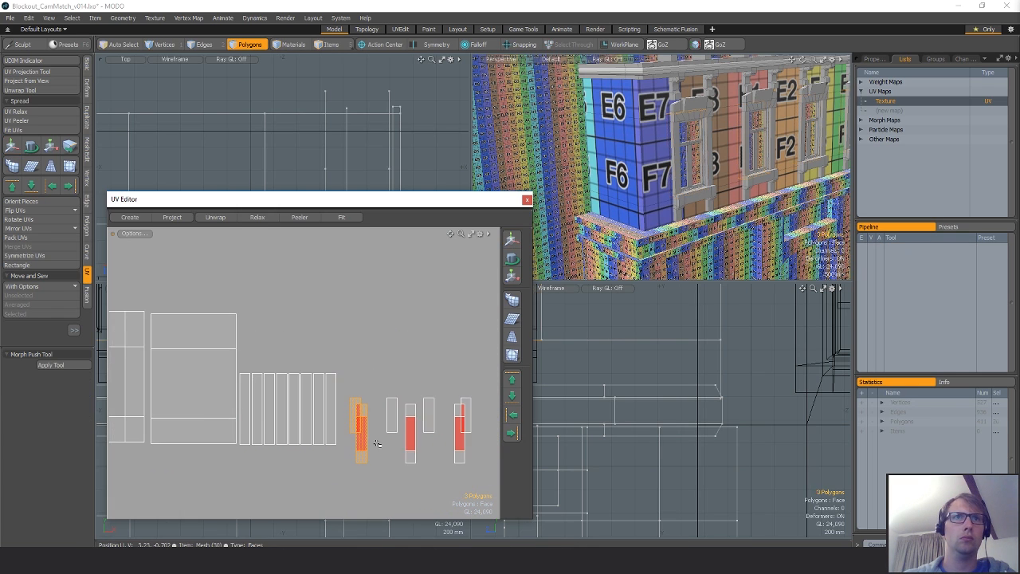
key("w")
left_click_drag(443, 387, 453, 359)
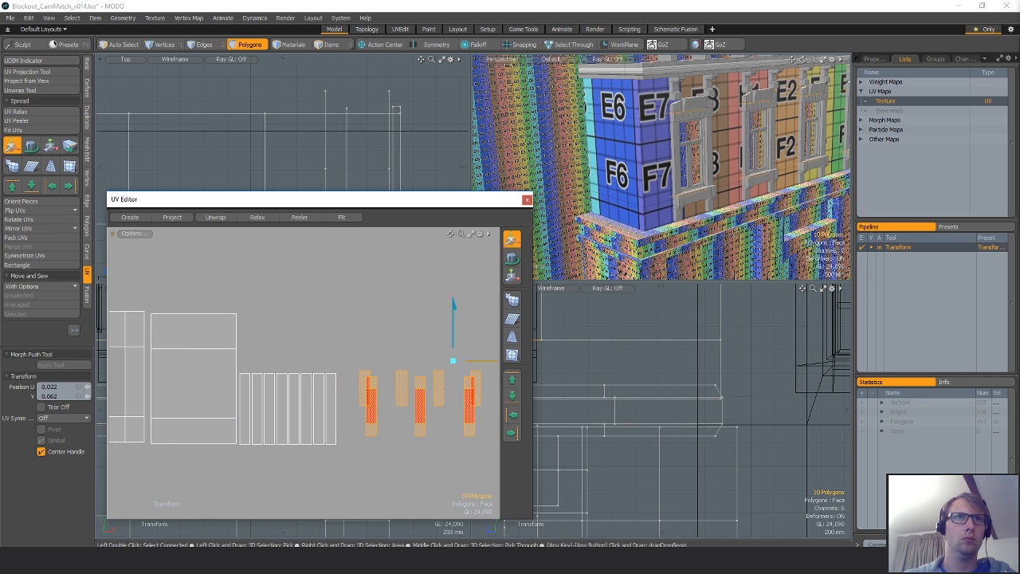
key("q")
key("w")
left_click_drag(370, 436, 367, 466)
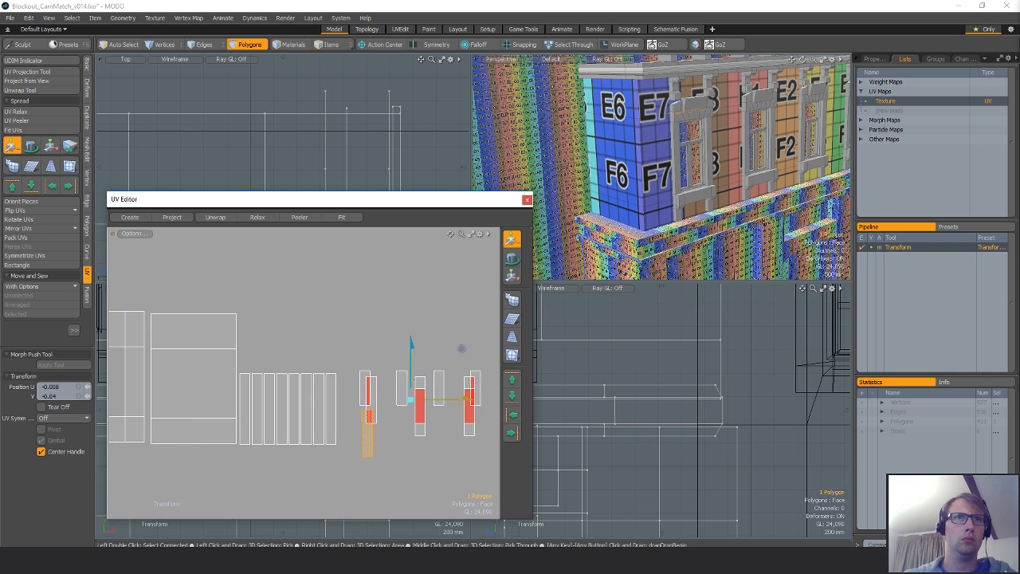
left_click_drag(416, 370, 414, 331)
Select the lower overlapping strip in each of the three columns and move all three straight down by 0.09 in V.
key("q")
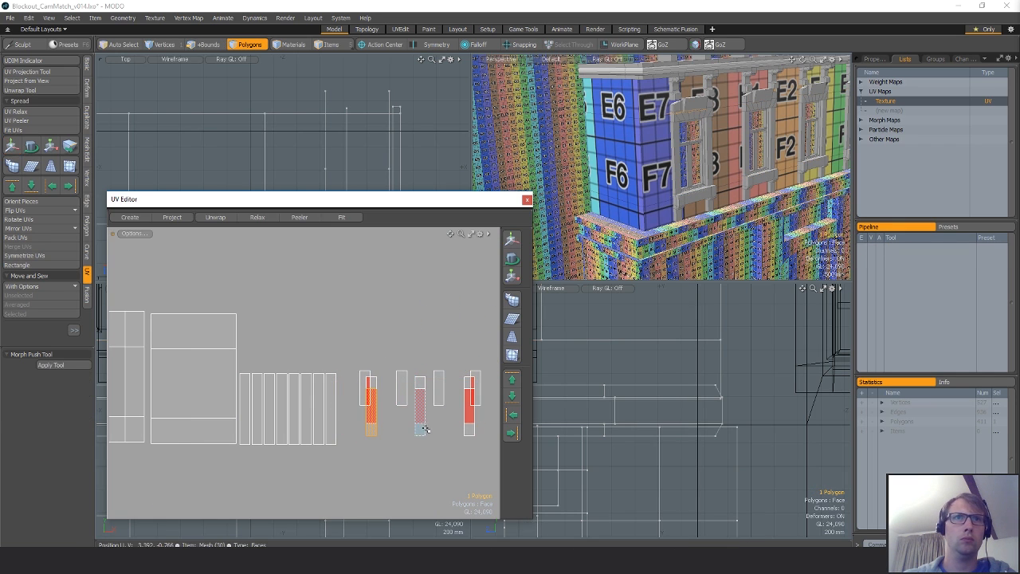
left_click(423, 427, "shift")
left_click_drag(451, 438, 405, 436, "alt+shift")
key("w")
left_click_drag(376, 353, 375, 401)
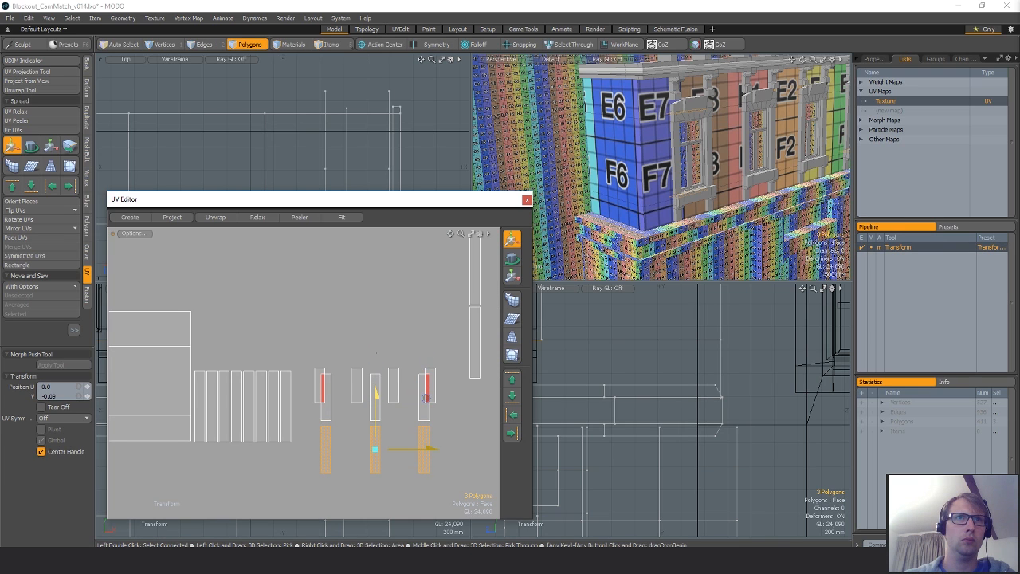
left_click_drag(460, 423, 462, 394, "alt+shift")
Move the four short strips up so they clear the three columns and start above the first one.
key("q")
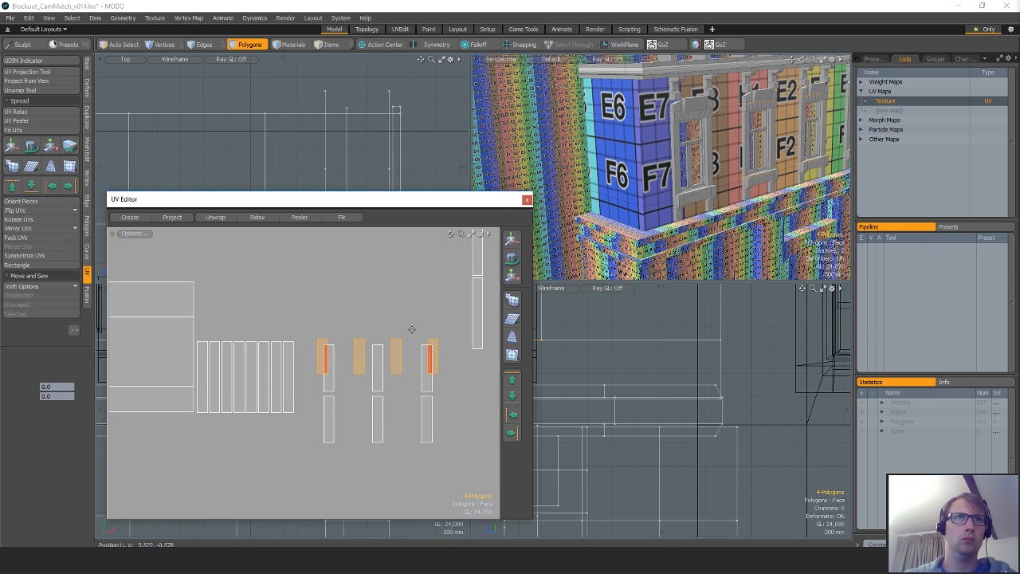
key("w")
left_click_drag(411, 329, 418, 296)
key("q")
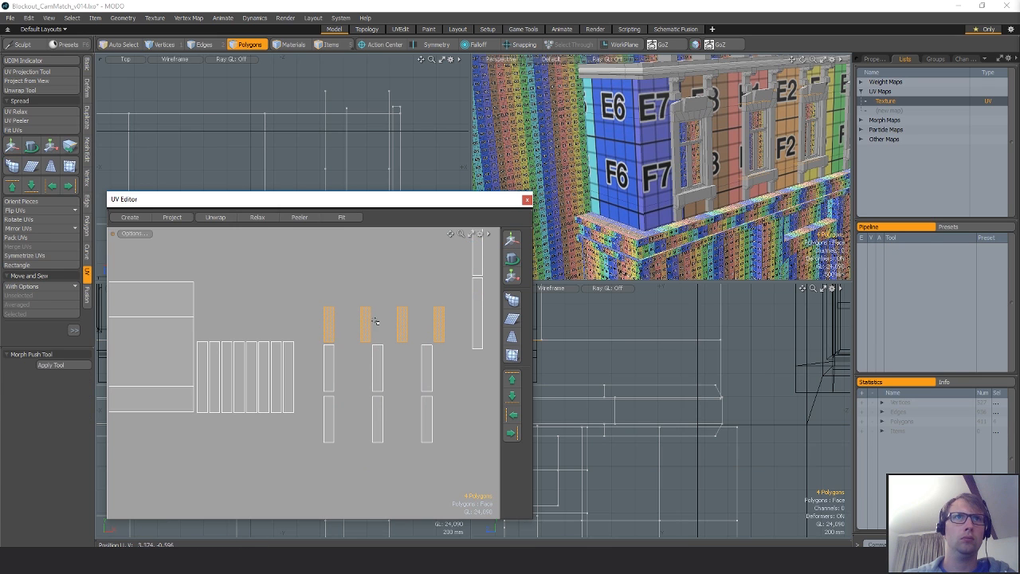
Place one short strip beneath the first column and set two others directly above the second and third columns.
scroll(374, 375, "down", 6)
scroll(370, 374, "up", 4)
key("w")
left_click_drag(399, 312, 385, 327)
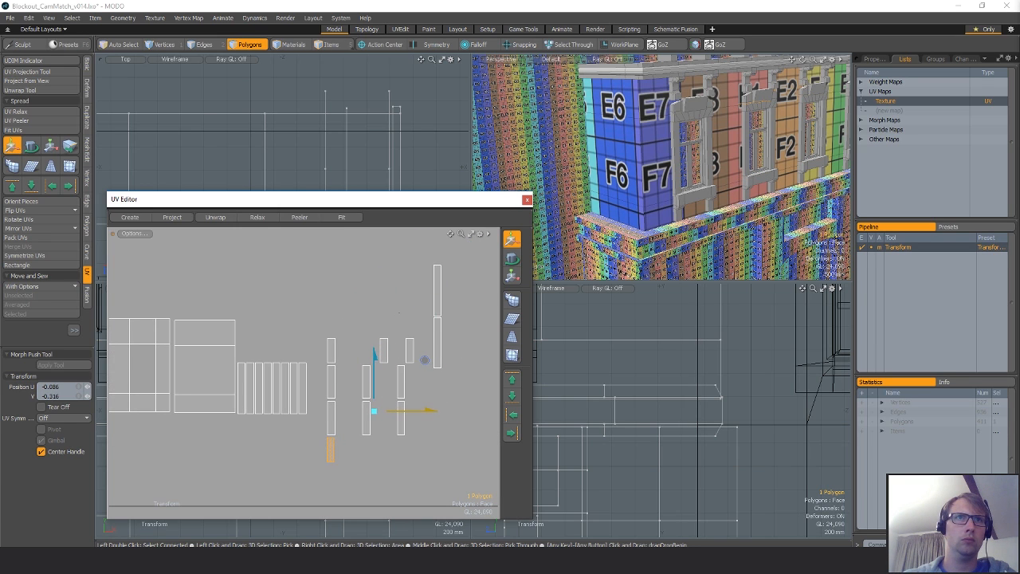
key("q")
key("w")
mouse_move(412, 337)
left_mouse_down()
mouse_move(393, 337)
mouse_move(419, 345)
left_mouse_up()
key("q")
left_click(393, 351)
key("w")
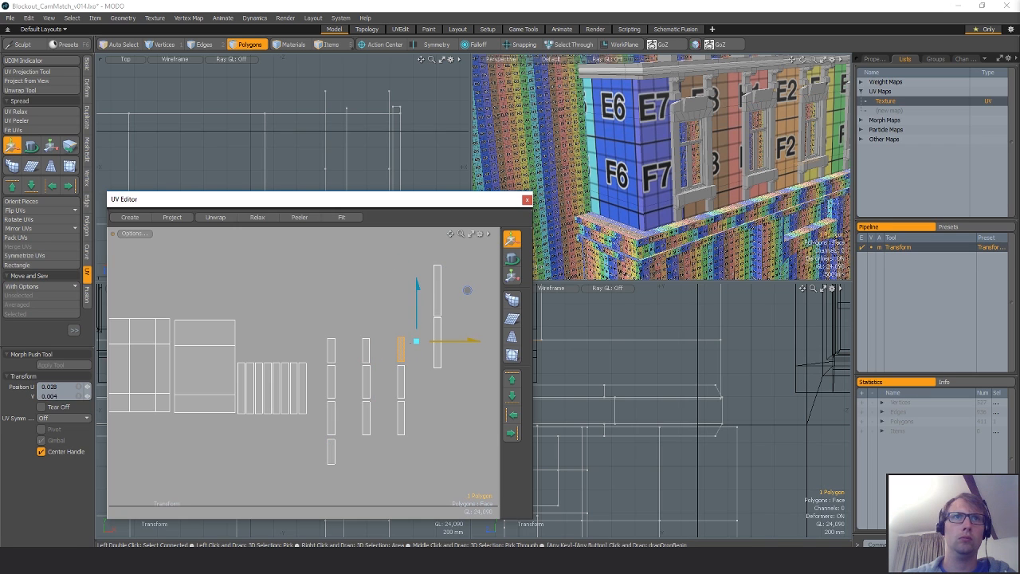
key("q")
Relax all twenty strips with UV Relax, straighten them with UV Rectangle, and clear the selection.
right_click_drag(452, 237, 320, 314)
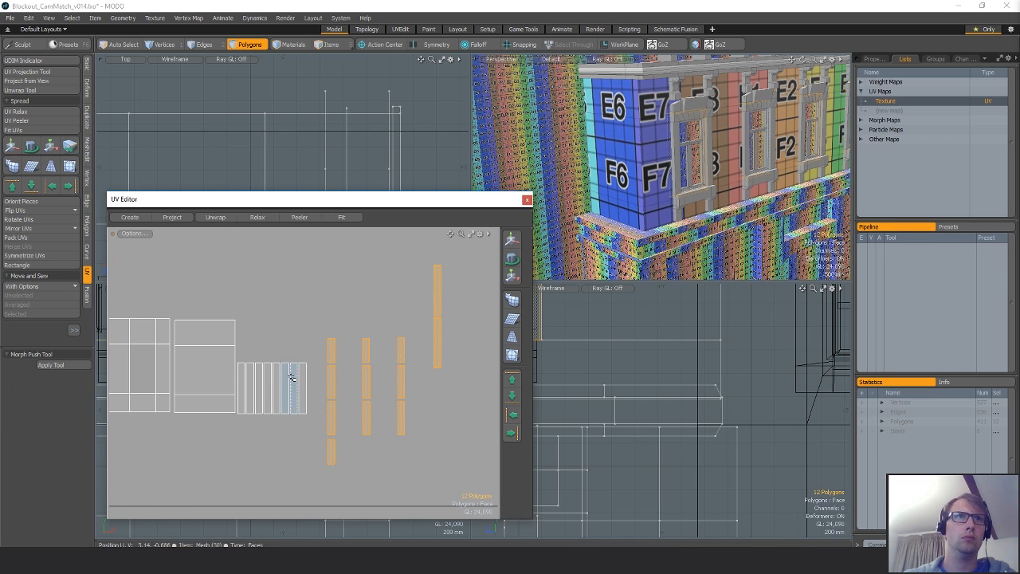
left_click(24, 111)
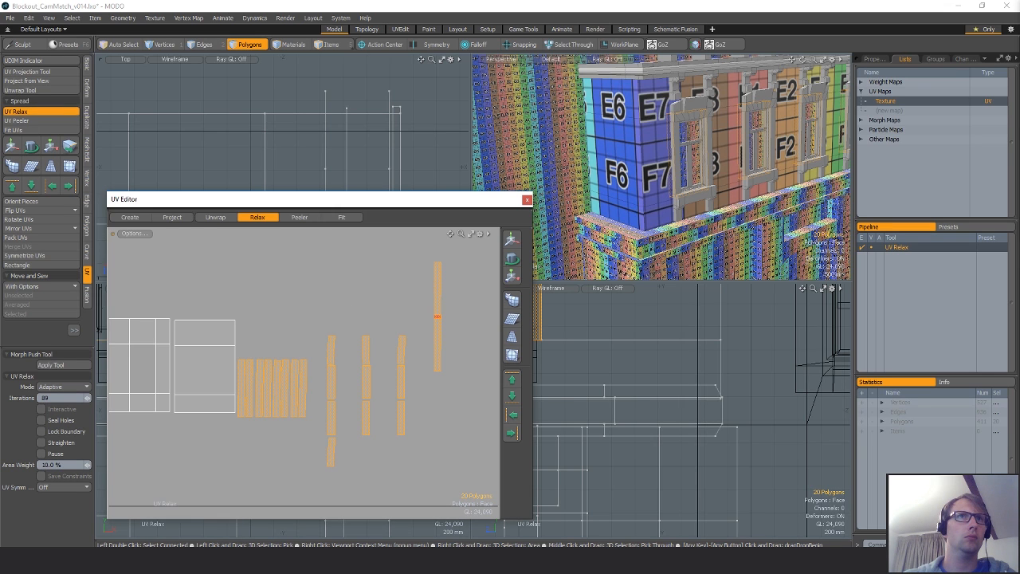
left_click(31, 265)
key("Return")
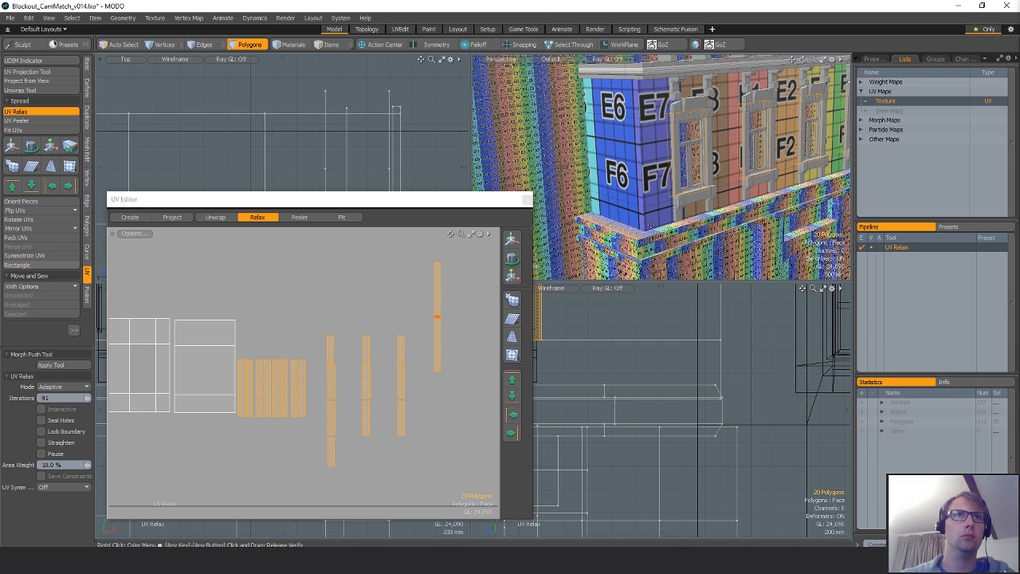
left_click(313, 338)
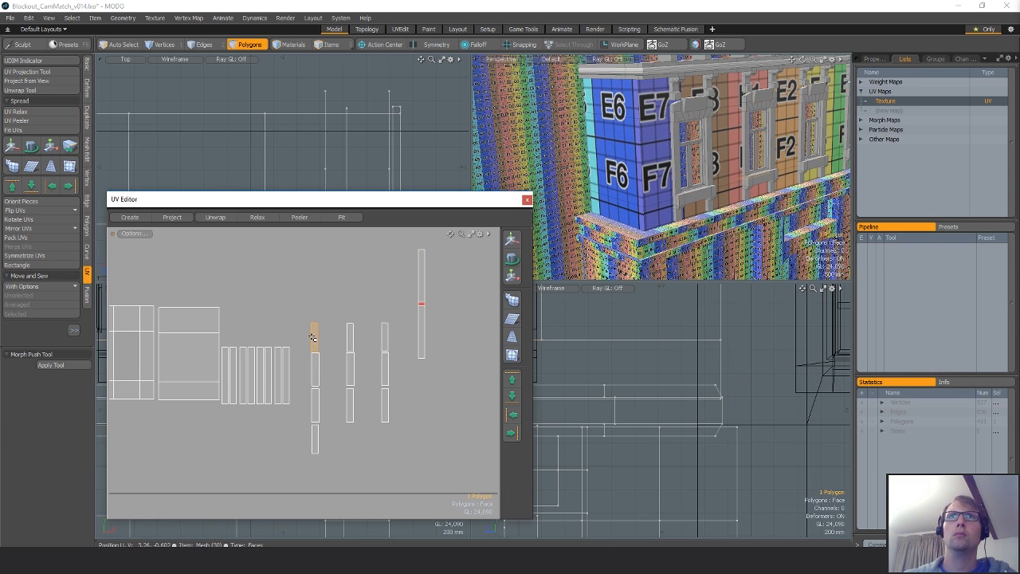
Gather the four short strips side by side in one row above the middle column.
scroll(727, 147, "down", 5)
left_click_drag(727, 147, 677, 160, "alt")
scroll(677, 160, "up", 3)
left_click_drag(227, 362, 285, 363)
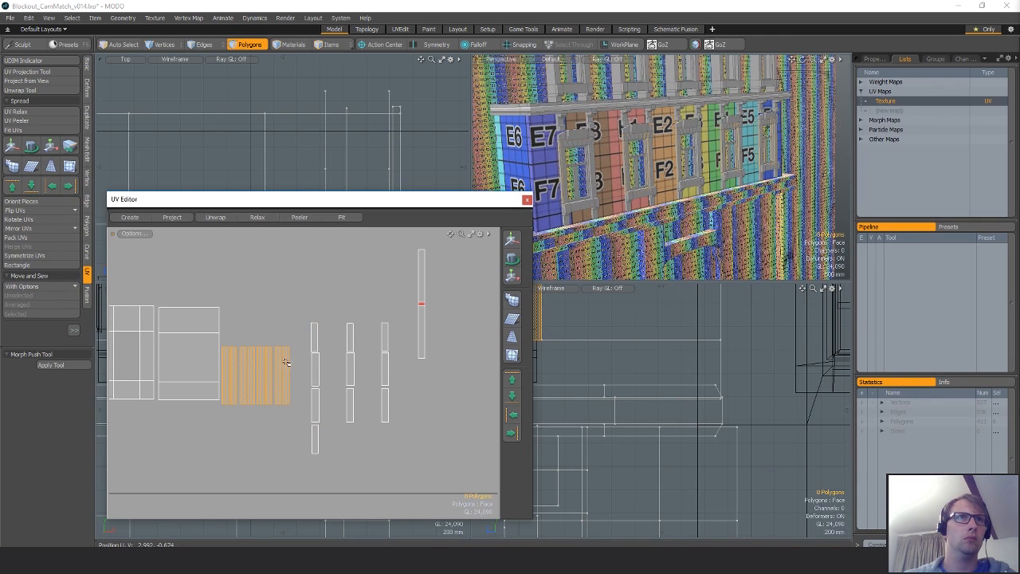
left_click(314, 340)
key("w")
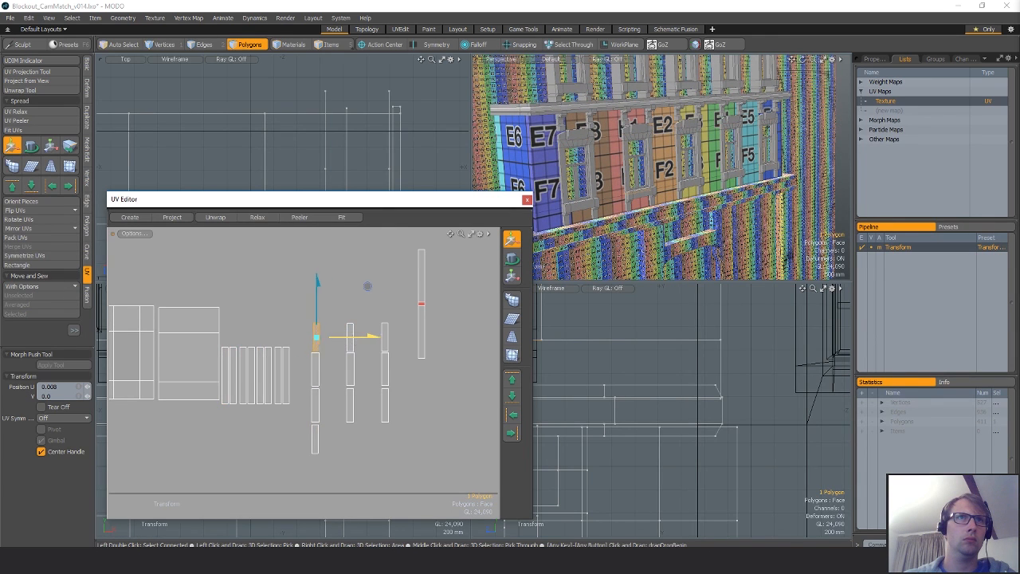
key("q")
key("w")
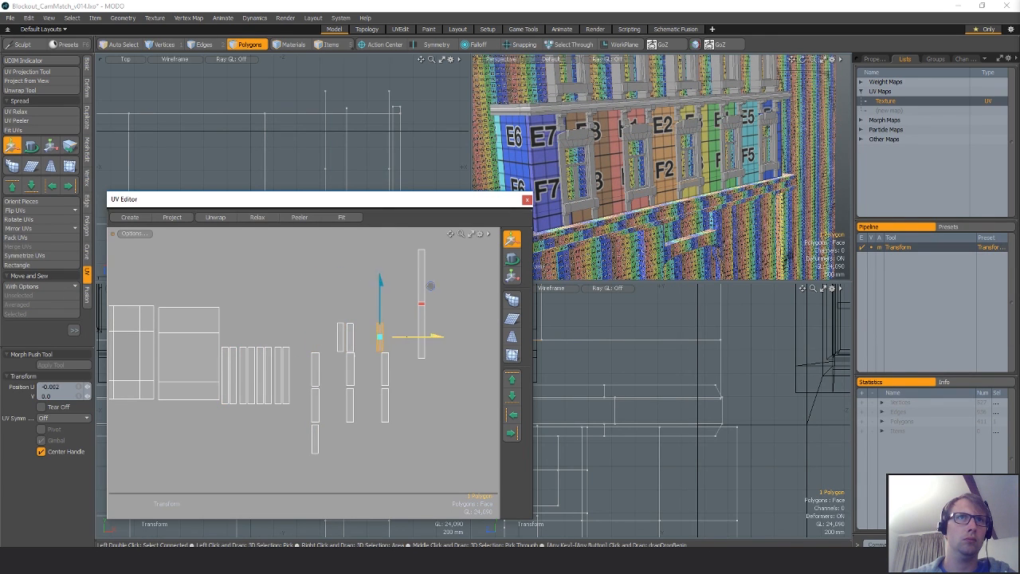
key("q")
key("w")
left_click_drag(387, 386, 446, 283)
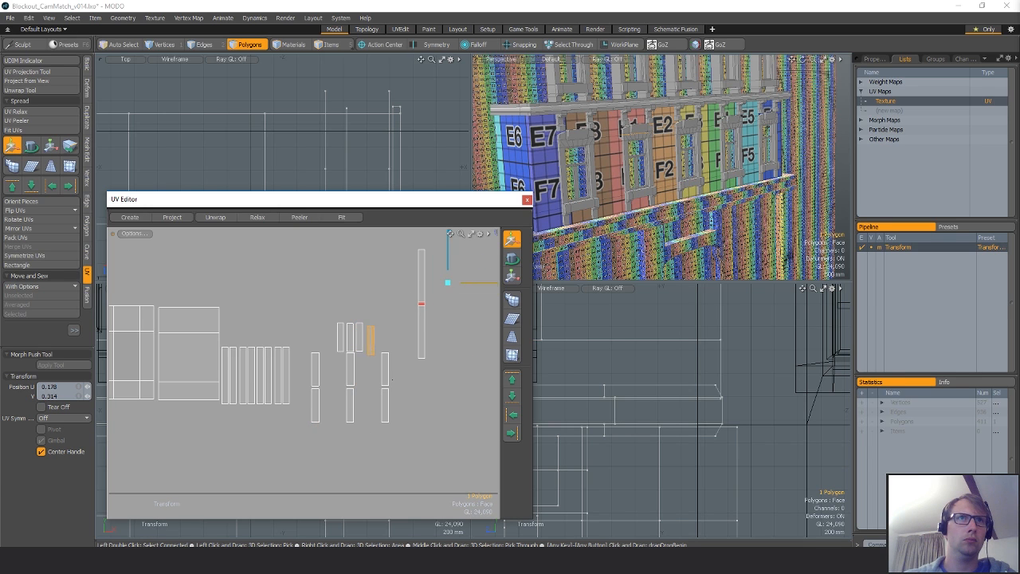
Fine-tune the fourth short strip's placement and nudge the second one up 0.0015 in V to level the row.
scroll(347, 349, "up", 6)
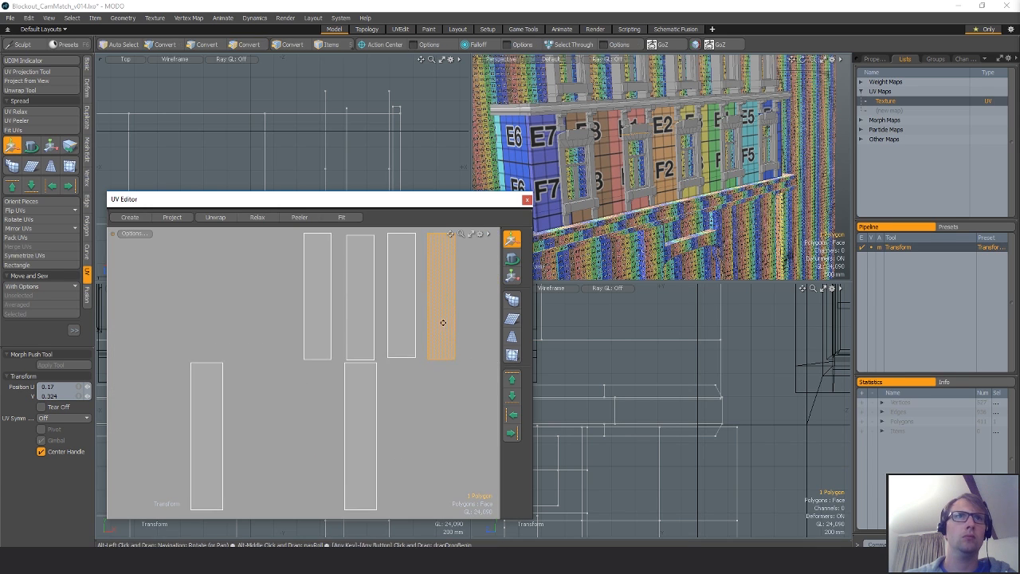
left_click_drag(442, 323, 389, 372, "alt")
key("q")
left_click(314, 383)
key("w")
left_click_drag(335, 411, 335, 408)
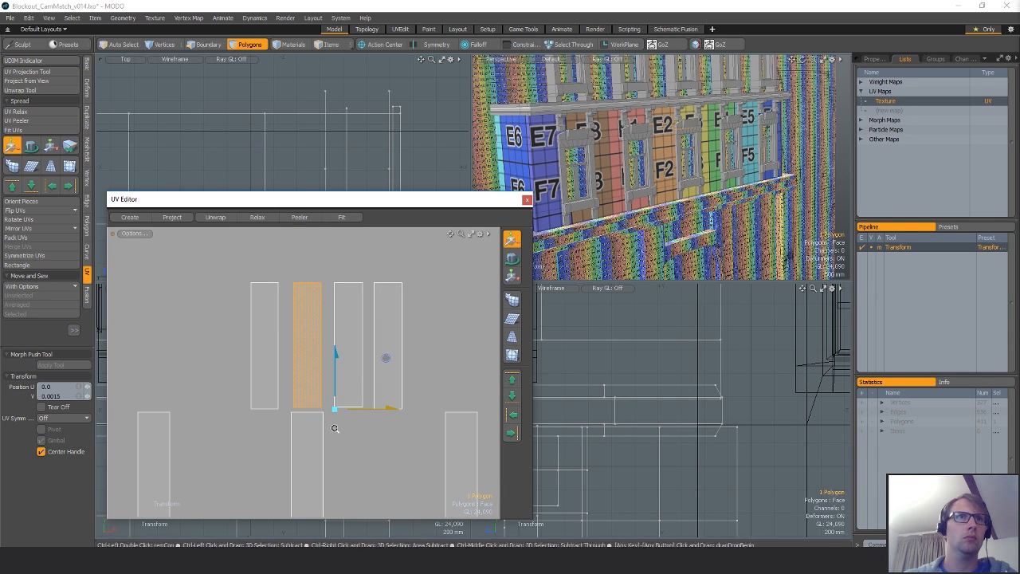
Move the first and third columns' upper long strips beside the middle one, directly beneath the short strips.
scroll(334, 426, "down", 3)
key("q")
left_click(431, 447)
key("w")
left_click_drag(455, 430, 371, 431)
key("q")
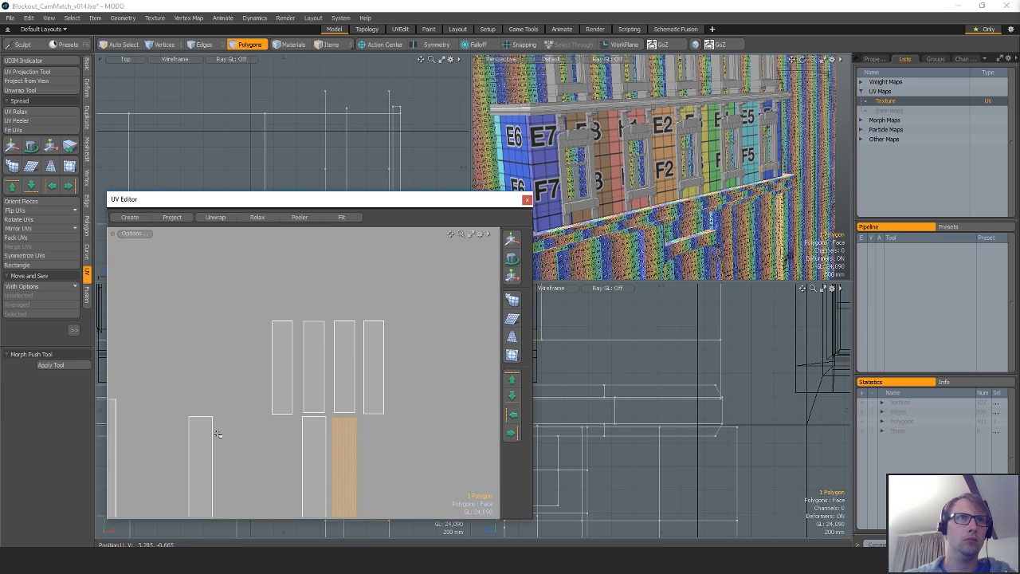
left_click(201, 446)
key("w")
left_click_drag(313, 404, 397, 409)
scroll(315, 407, "down", 4)
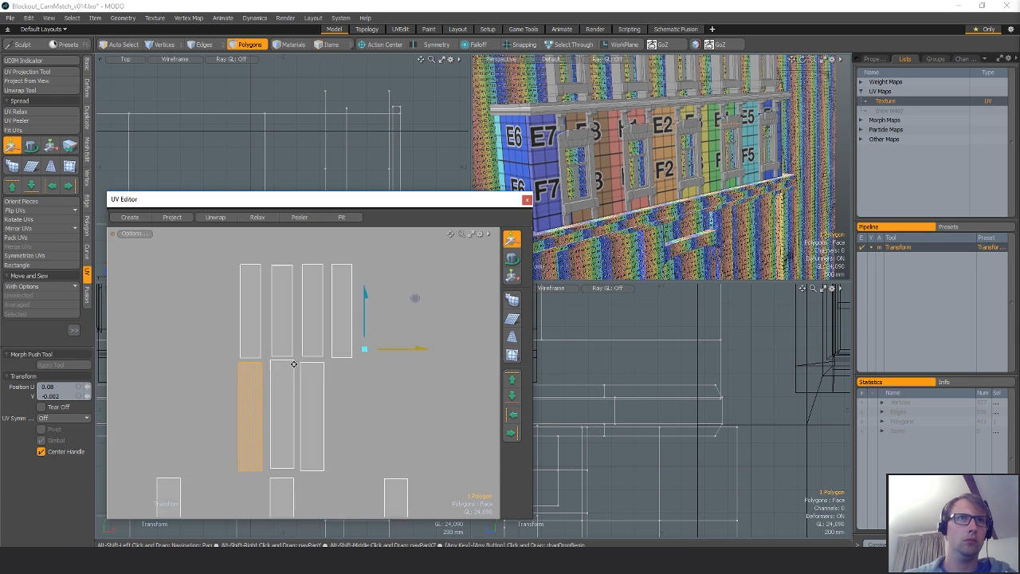
Add one lower long strip as the fourth in the row above and move the other outer strip beside the middle one.
key("q")
key("w")
left_click_drag(340, 460, 303, 381)
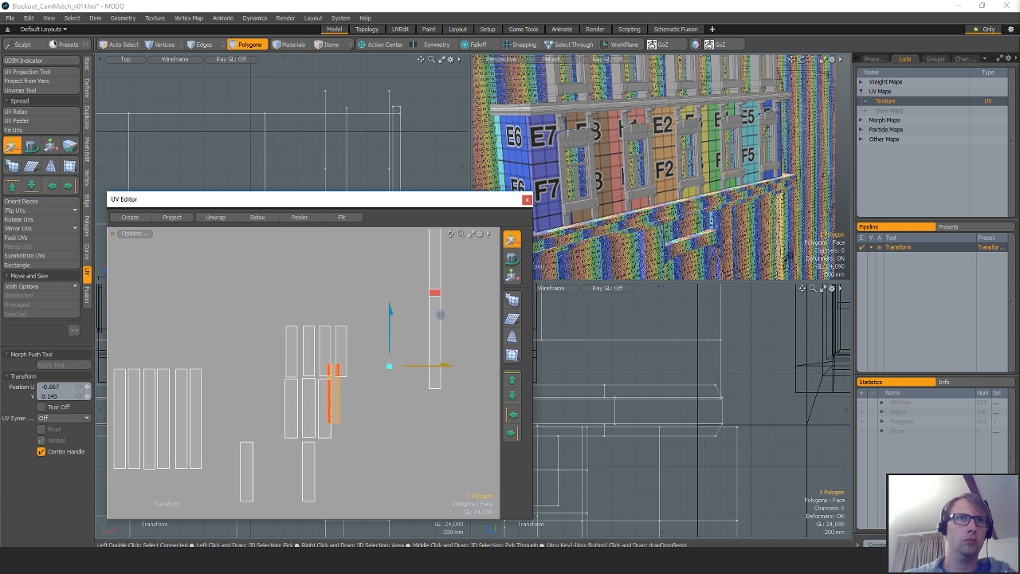
key("q")
left_click(276, 472)
key("w")
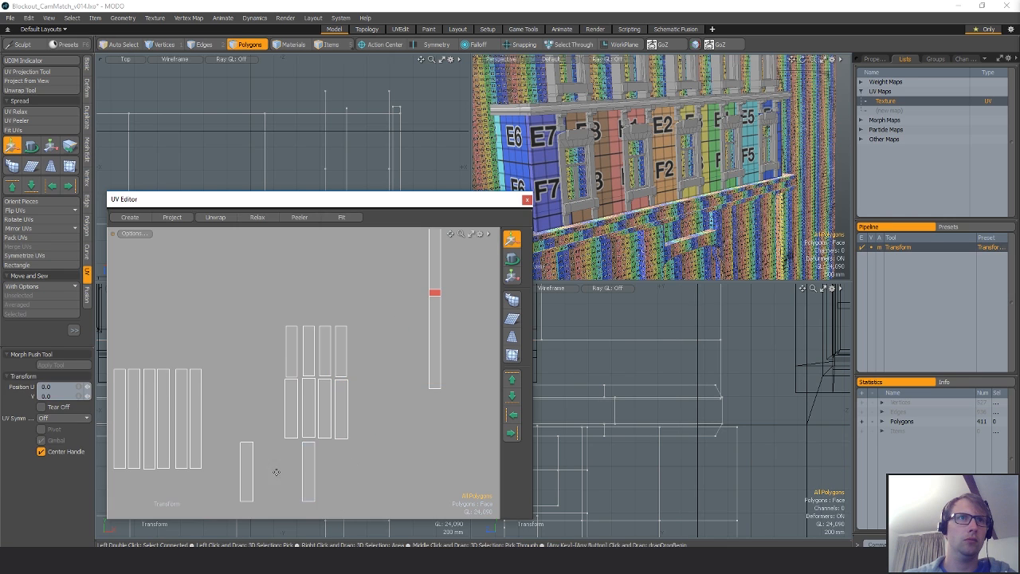
key("q")
left_click(248, 462)
key("w")
left_click_drag(289, 443, 332, 441)
Move both pieces of the tall narrow strip down to the end of the row of eight strips.
left_click(431, 382)
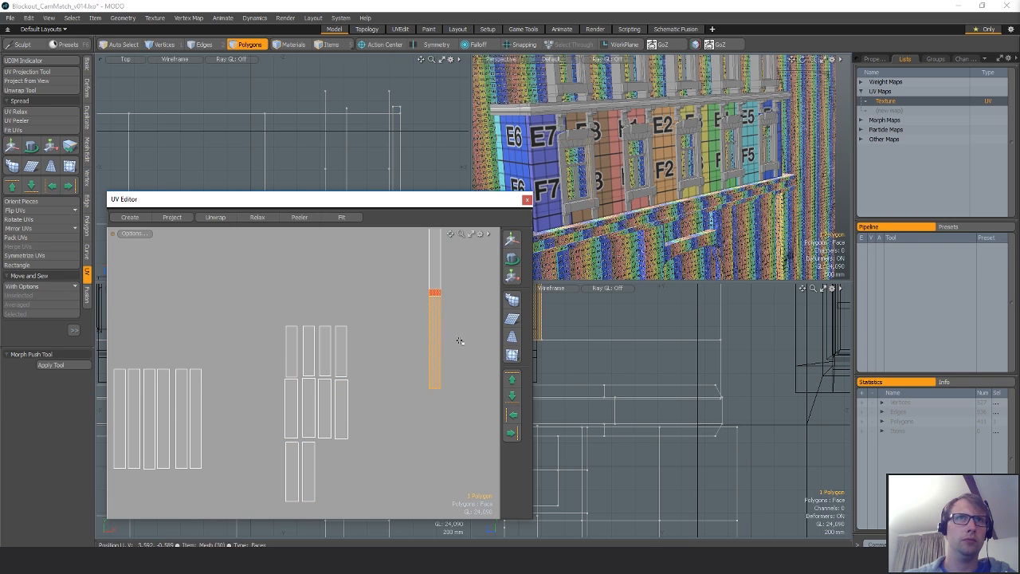
left_click_drag(431, 383, 301, 376)
scroll(469, 338, "down", 3)
key("q")
left_click(449, 286)
key("w")
left_click_drag(466, 296, 400, 296)
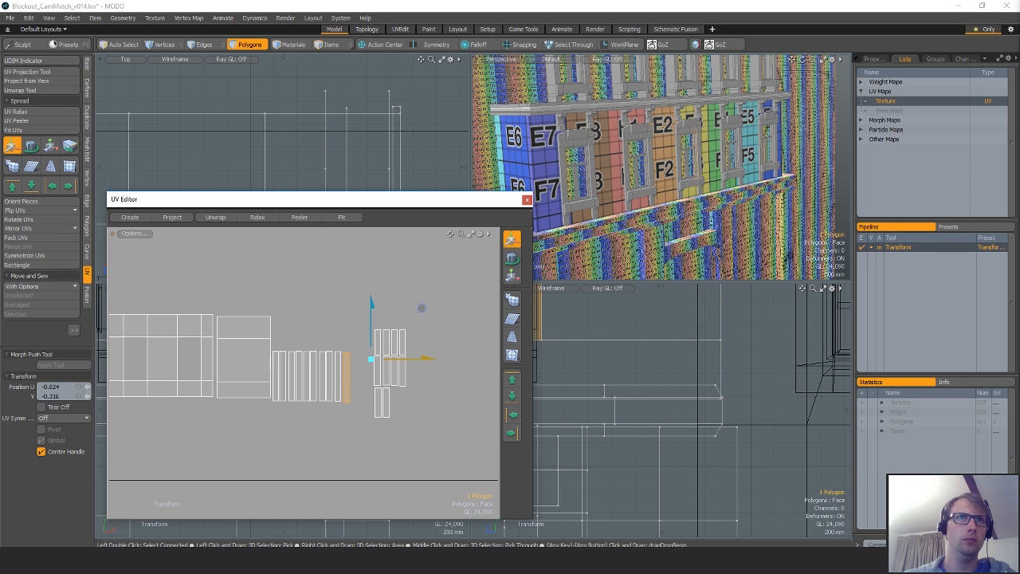
Place the four short strips and six longer strips in a second row on top of the ten-strip row.
key("q")
left_click_drag(336, 338, 396, 346, "ctrl+alt")
key("w")
left_click_drag(494, 345, 293, 333)
key("q")
key("w")
left_click_drag(482, 394, 347, 321)
key("q")
left_click_drag(418, 470, 447, 462)
key("w")
left_click_drag(455, 402, 386, 263)
scroll(447, 400, "down", 10)
key("q")
left_click(378, 359)
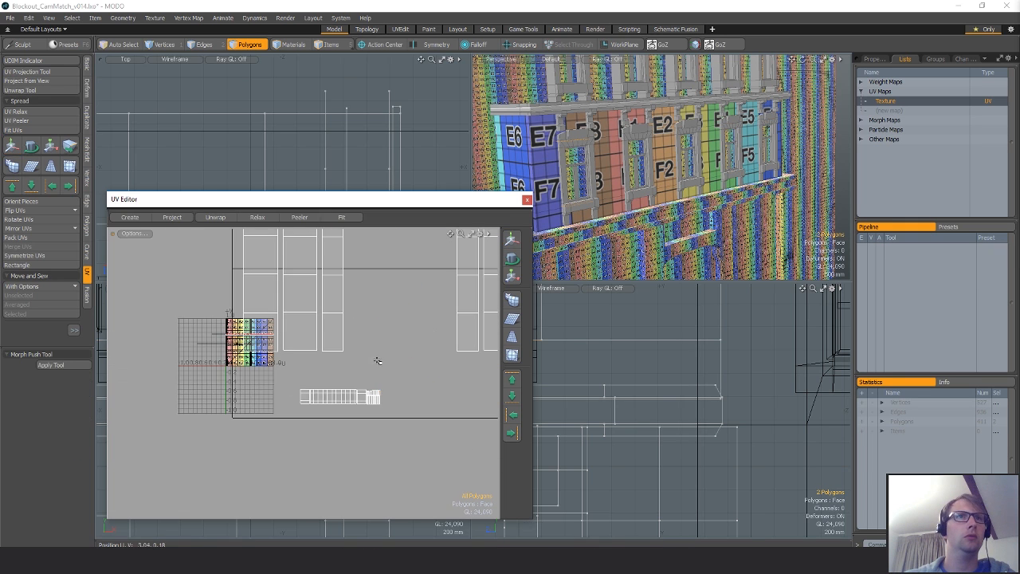
Select all twenty strips without the side wall polygons and move them 0.01 in U and 0.015 in V.
scroll(335, 399, "up", 6)
left_click_drag(454, 389, 313, 383, "alt")
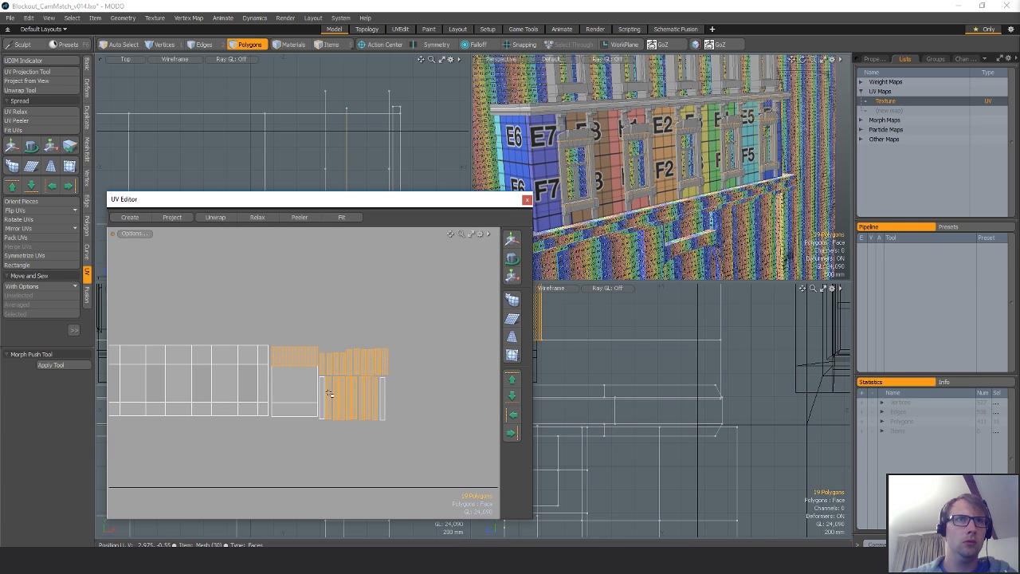
left_click(305, 348, "ctrl")
key("w")
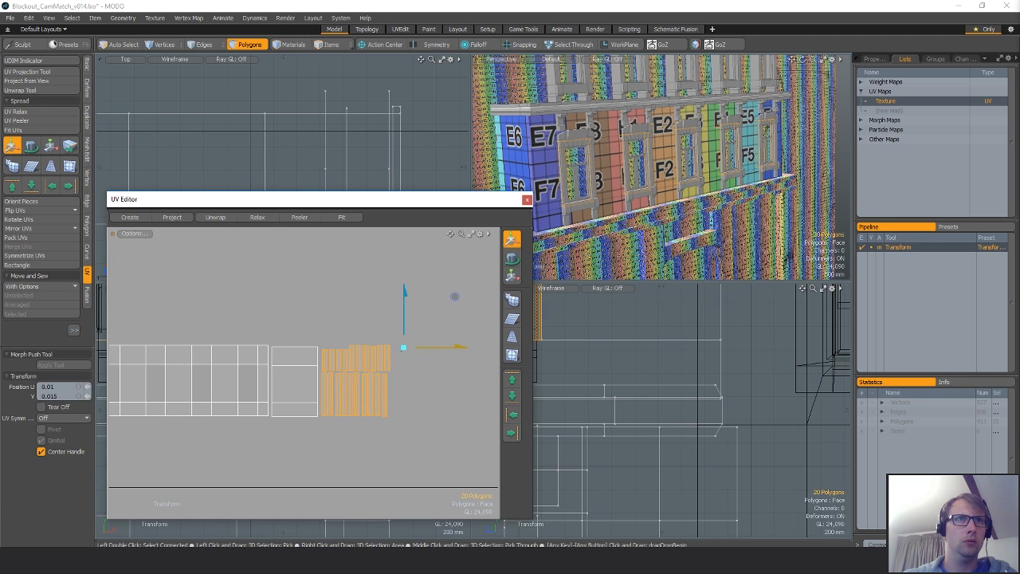
Select all of the storey's wall and strip islands, try enlarging them together, and undo the scaling.
key("q")
left_click(417, 324)
mouse_move(417, 324)
left_mouse_down("ctrl+alt")
mouse_move(351, 318)
mouse_move(375, 358)
left_mouse_up("ctrl+alt")
mouse_move(376, 358)
right_mouse_down()
mouse_move(168, 417)
mouse_move(450, 371)
right_mouse_up()
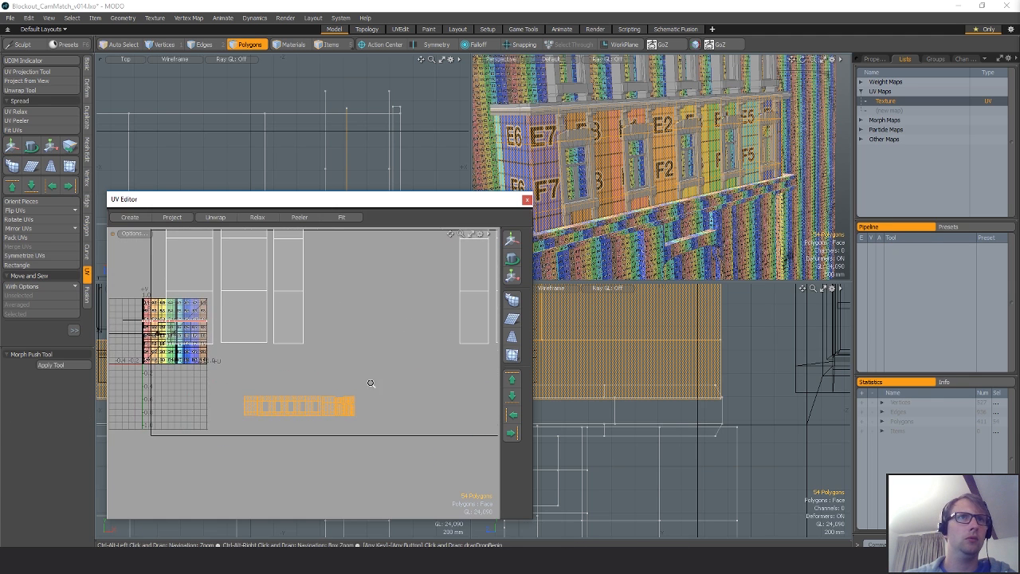
left_click_drag(371, 383, 315, 381, "ctrl+alt")
left_click_drag(315, 381, 306, 412, "alt")
key("r")
left_click_drag(345, 363, 478, 363)
key("ctrl+z")
scroll(252, 404, "up", 8)
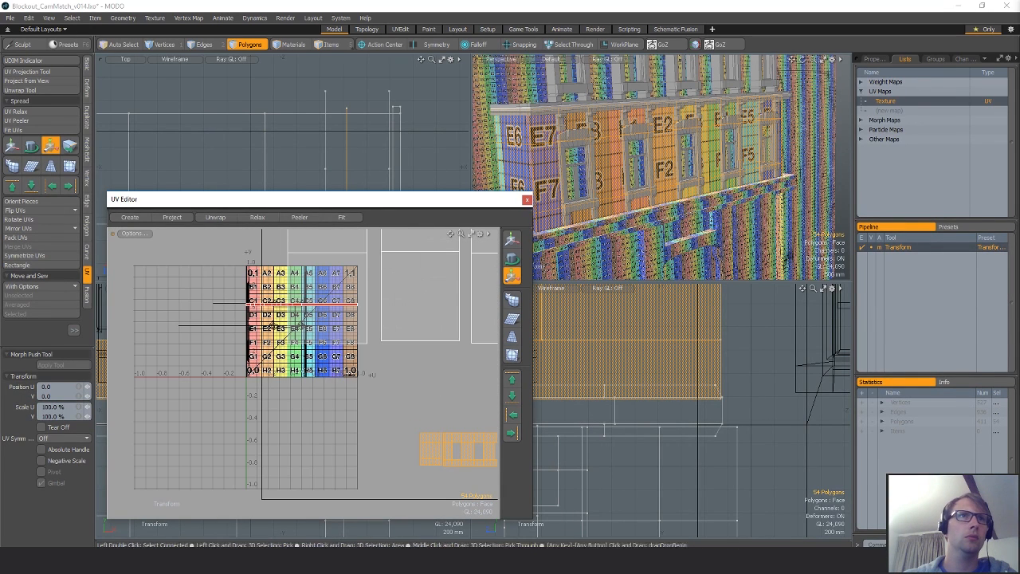
Select the flattened thirteen-polygon strip inside the 0-1 tile and project it with the UV Projection Tool.
key("q")
left_click(261, 296)
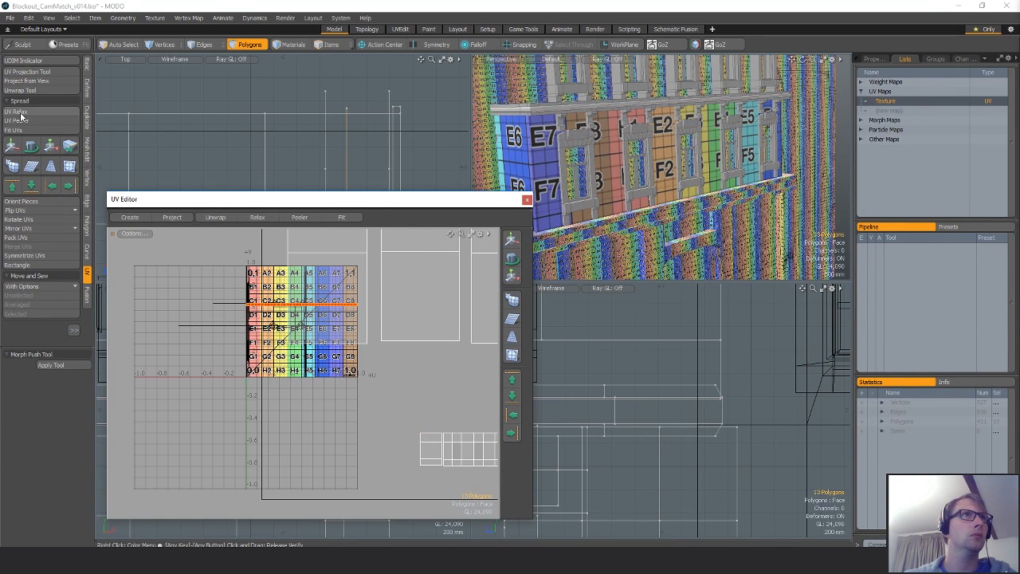
left_click(22, 74)
left_click(415, 417)
Move the projected islands 1.0 in U and -0.48 in V, to just above the storey's front wall island.
scroll(414, 417, "down", 2)
left_click_drag(382, 408, 353, 403, "alt")
key("w")
scroll(336, 414, "up", 4)
scroll(386, 404, "up", 1)
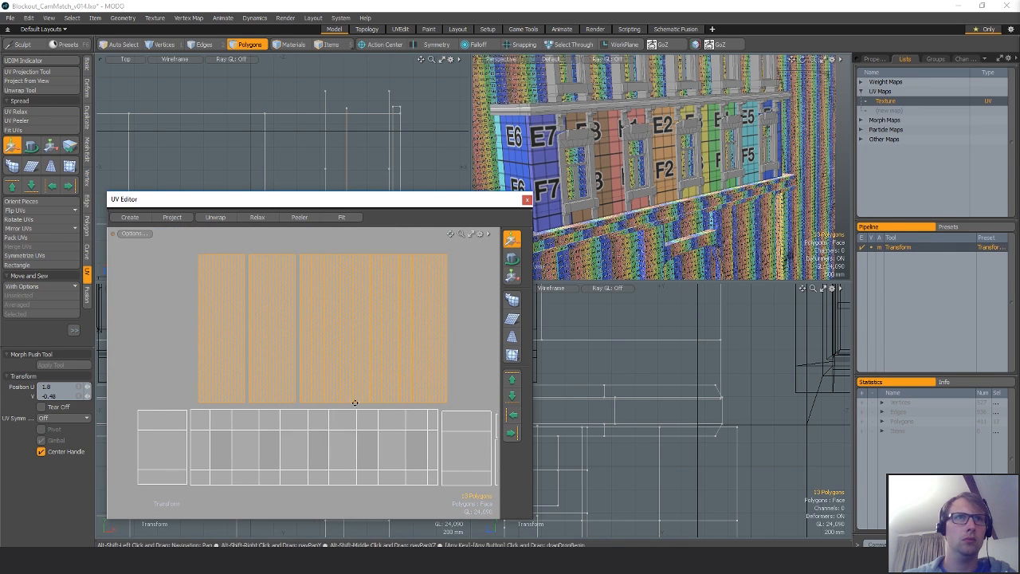
Align the projected islands with the front wall island's lower corner and scale them to 113.5 % to match its width.
key("r")
left_click_drag(371, 283, 331, 310)
key("w")
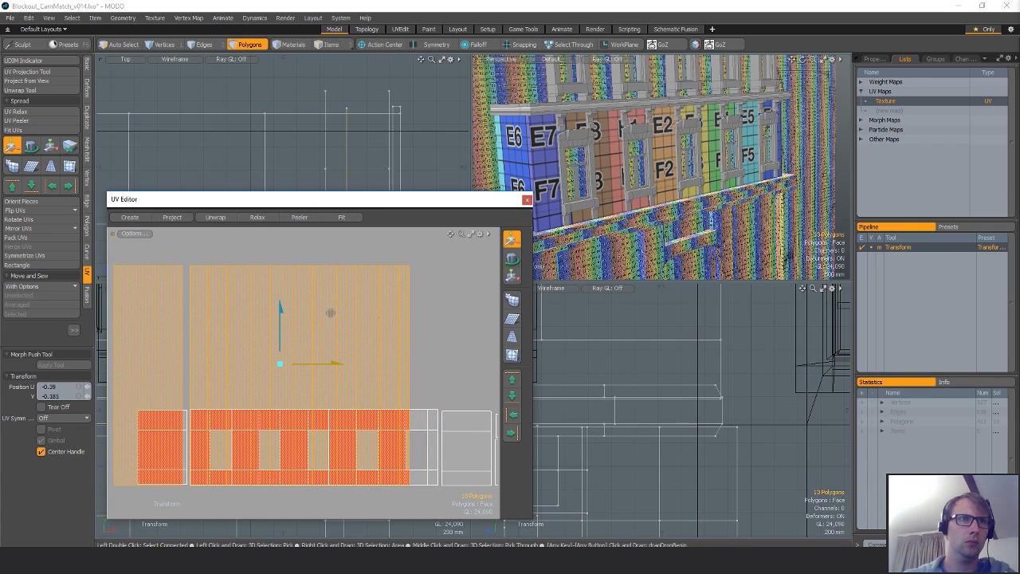
key("r")
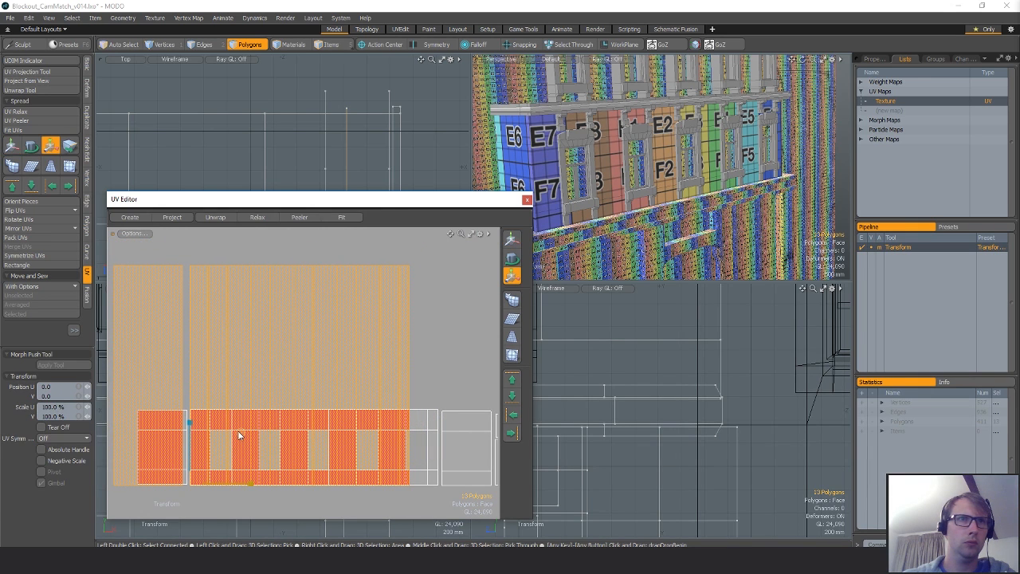
left_click_drag(239, 436, 240, 432)
Move the projected islands up 0.32 in V above the front wall and add the storey's wall islands to the selection.
scroll(240, 432, "down", 5)
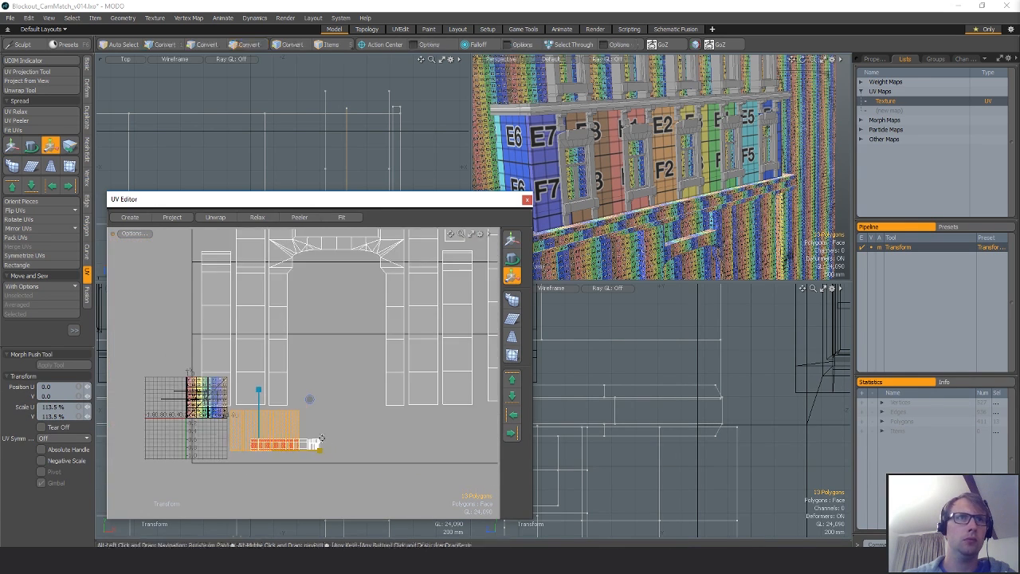
key("w")
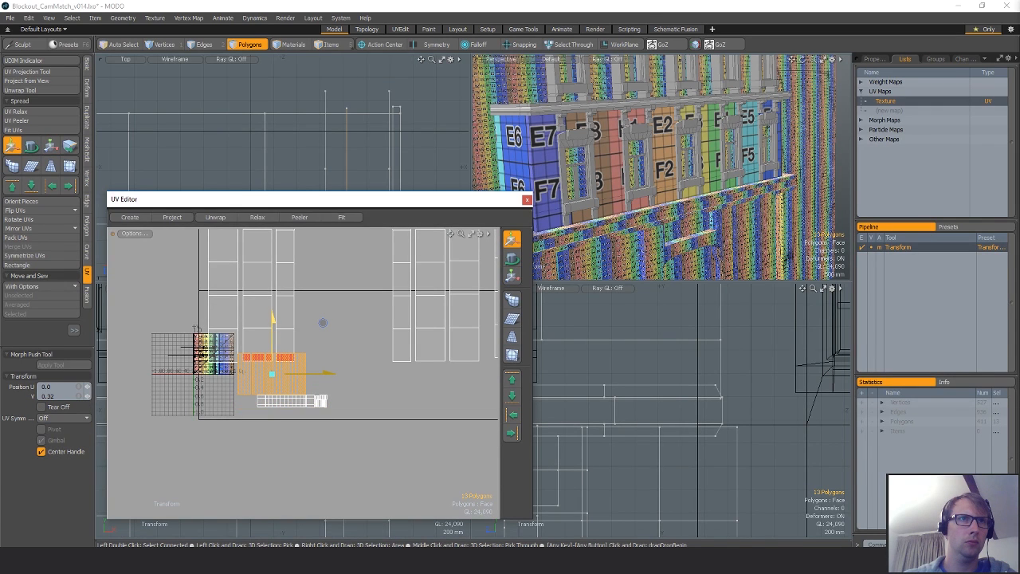
left_click(315, 401, "shift")
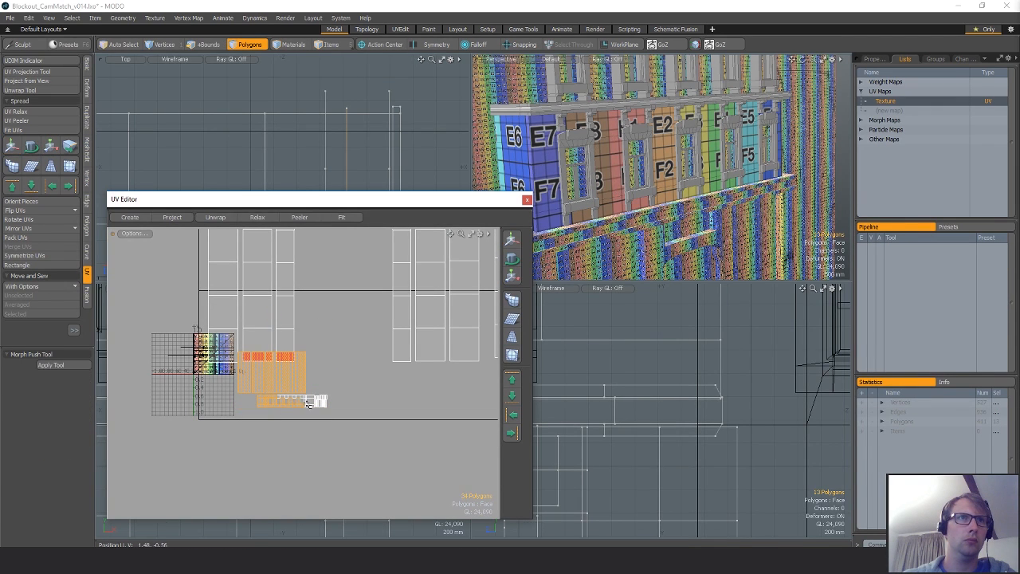
Enlarge the selected wall UVs and move them by U 6.75, V 4.25 in the UV editor.
scroll(379, 410, "down", 4)
key("w")
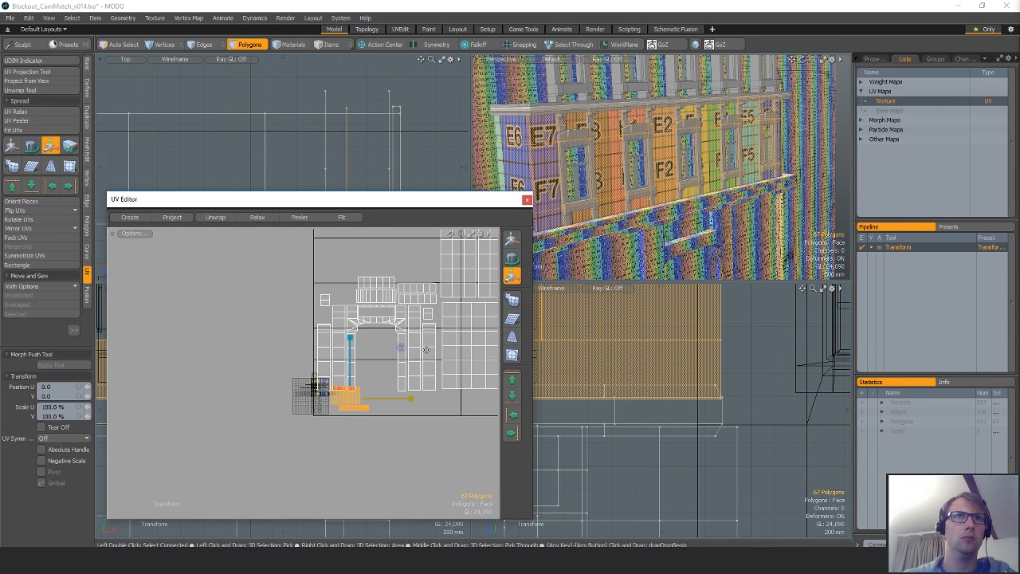
left_click_drag(401, 348, 742, 243)
key("w")
left_click_drag(383, 481, 507, 403)
left_click_drag(621, 175, 727, 152, "alt+shift")
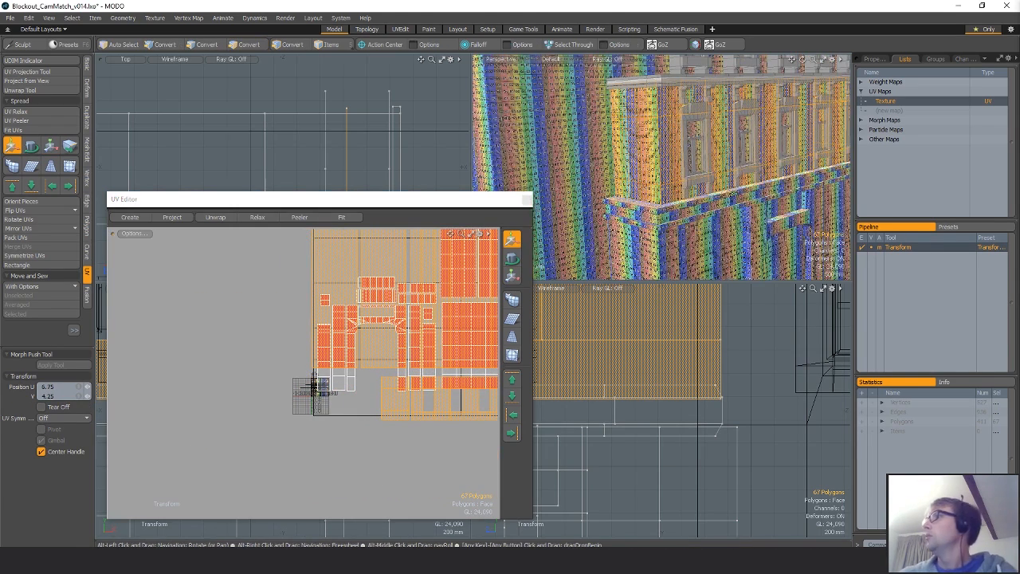
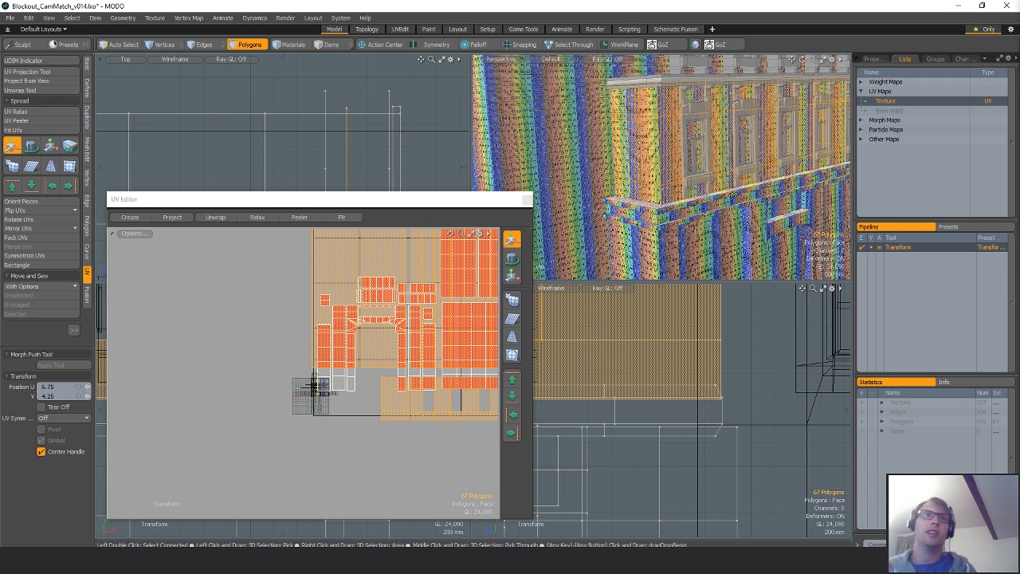
Scale the selected wall UVs up further so they match the texel density of the neighbouring islands.
left_click_drag(393, 425, 231, 442, "alt")
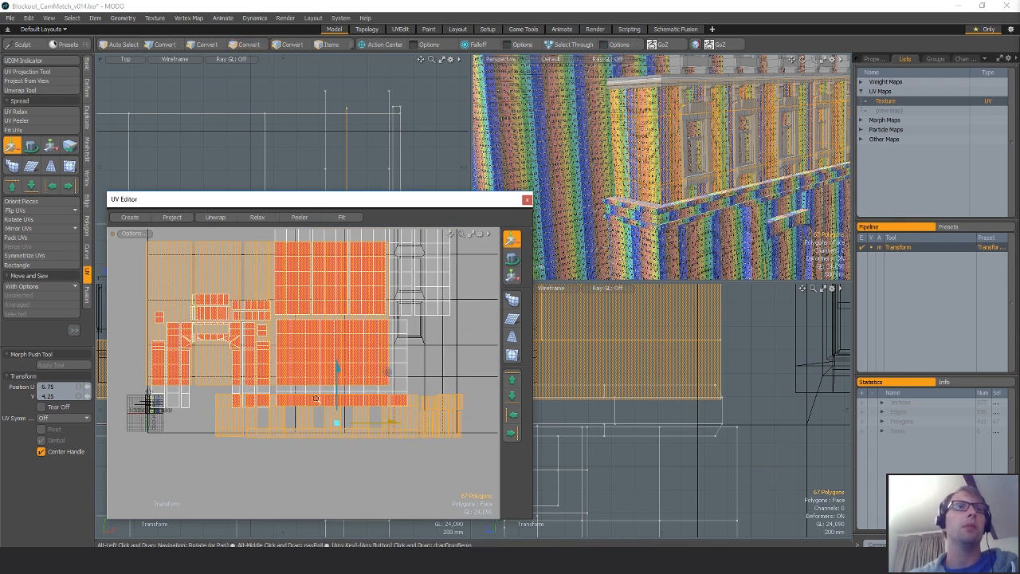
scroll(308, 414, "down", 4)
left_click_drag(388, 386, 383, 397, "alt")
key("r")
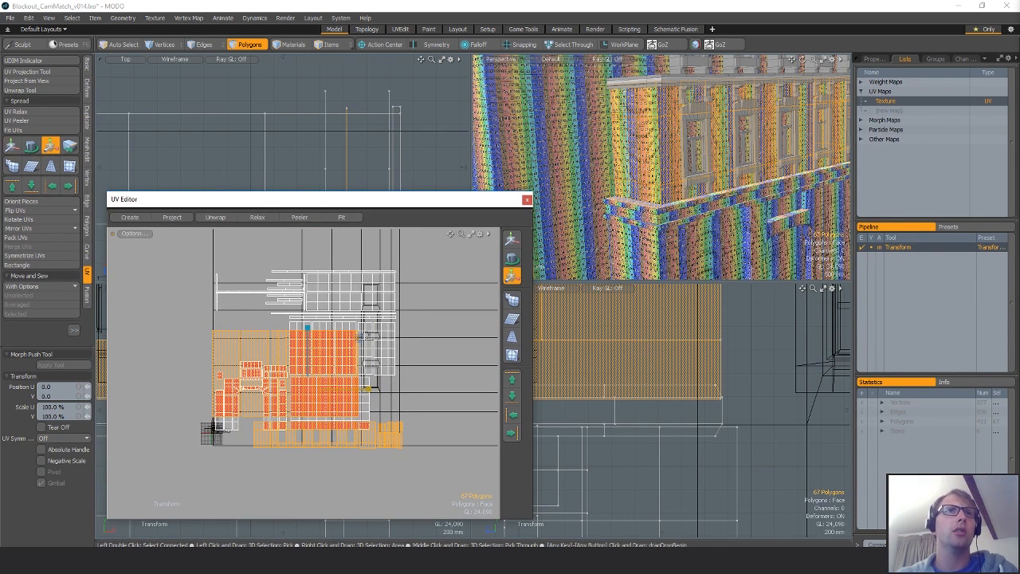
left_click_drag(362, 338, 401, 338)
Move the wall UVs clear of the other islands, by U 14.55, V 4.5 and a further U 7.3, V 0.05.
key("w")
left_click_drag(278, 437, 434, 389)
left_click_drag(258, 462, 179, 454, "alt")
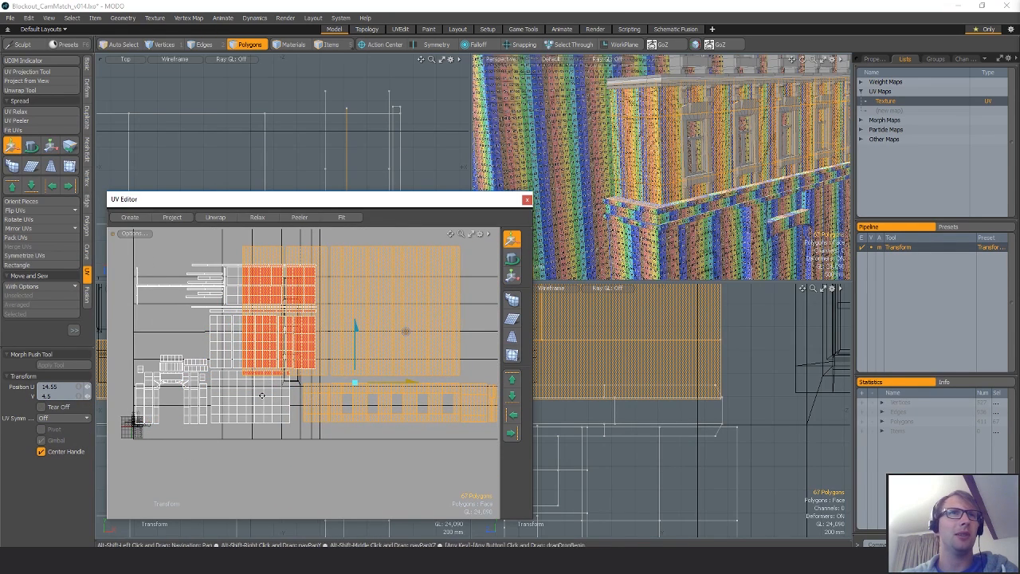
mouse_move(304, 408)
left_mouse_down()
mouse_move(380, 407)
mouse_move(308, 409)
left_mouse_up()
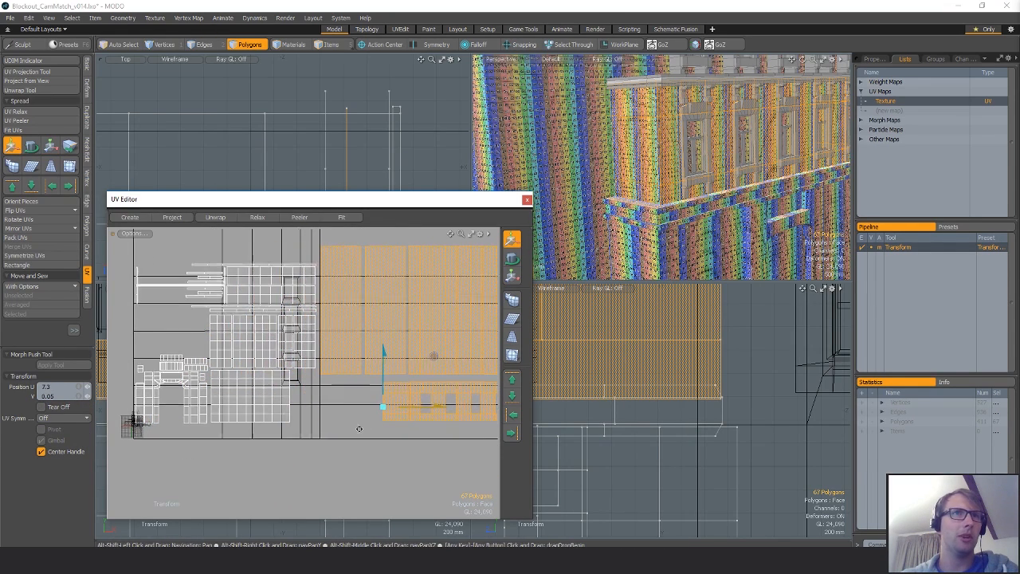
left_click_drag(394, 385, 369, 383, "alt")
Convert the wall selection to vertices and scale its UVs down while comparing the checker pattern on the wall corner.
left_click_drag(756, 163, 807, 165, "ctrl+alt")
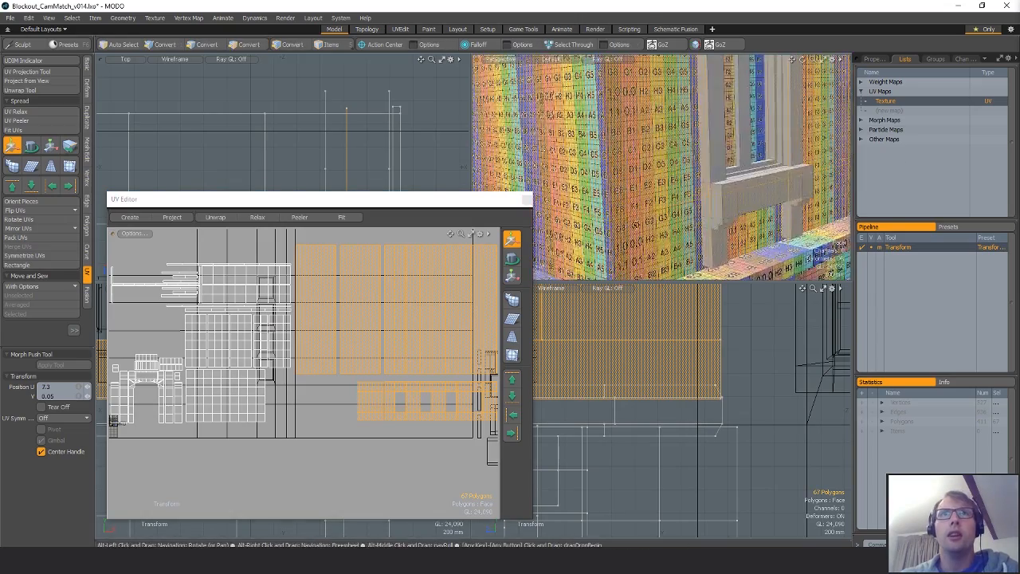
key("alt+1")
left_click_drag(685, 183, 701, 206, "ctrl+alt")
key("y")
left_click_drag(424, 341, 354, 352, "alt")
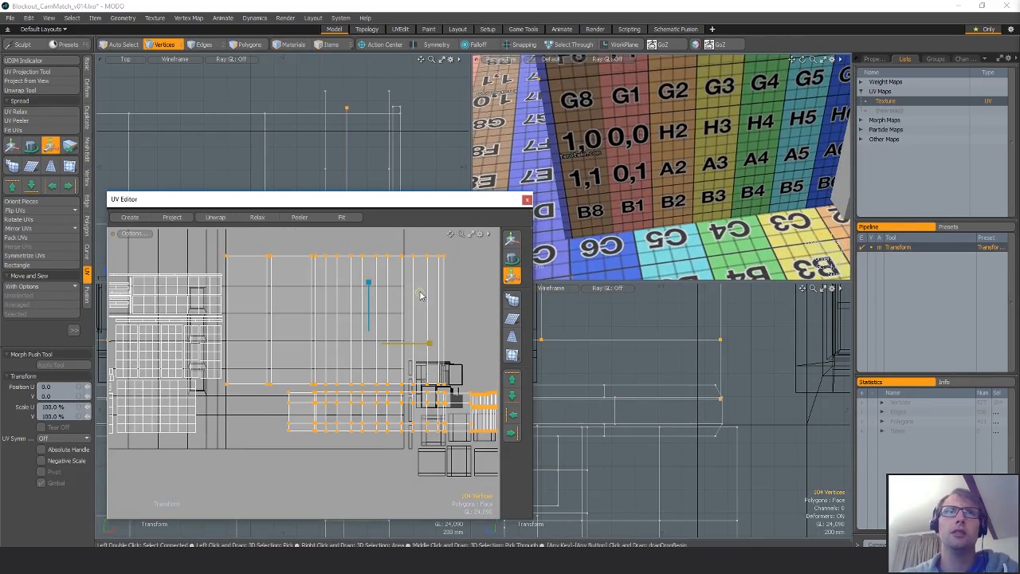
left_click_drag(420, 293, 408, 314)
Move the wall UVs by U -0.35, V -0.05 to line up the checker squares along the corner.
key("w")
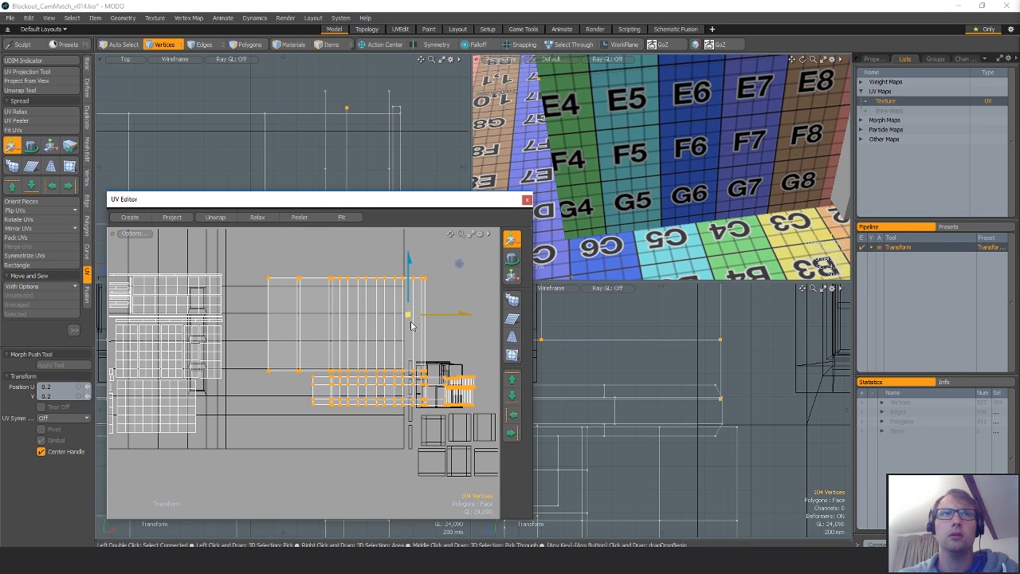
scroll(404, 383, "up", 6)
left_click_drag(424, 389, 415, 390)
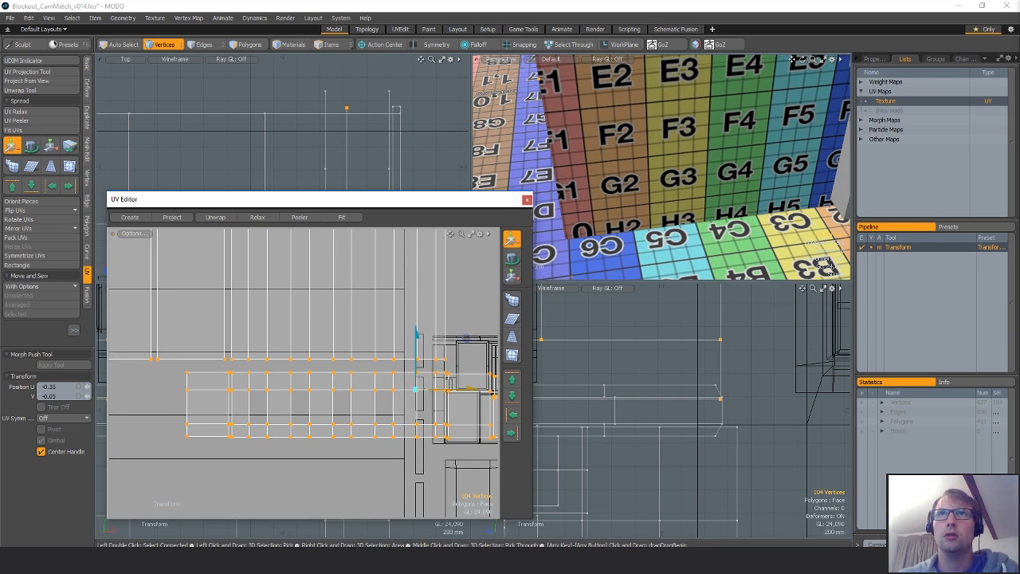
Scale the wall UVs to 85% and shift them by U -0.35, V -0.1.
left_click_drag(465, 349, 416, 364, "alt")
key("r")
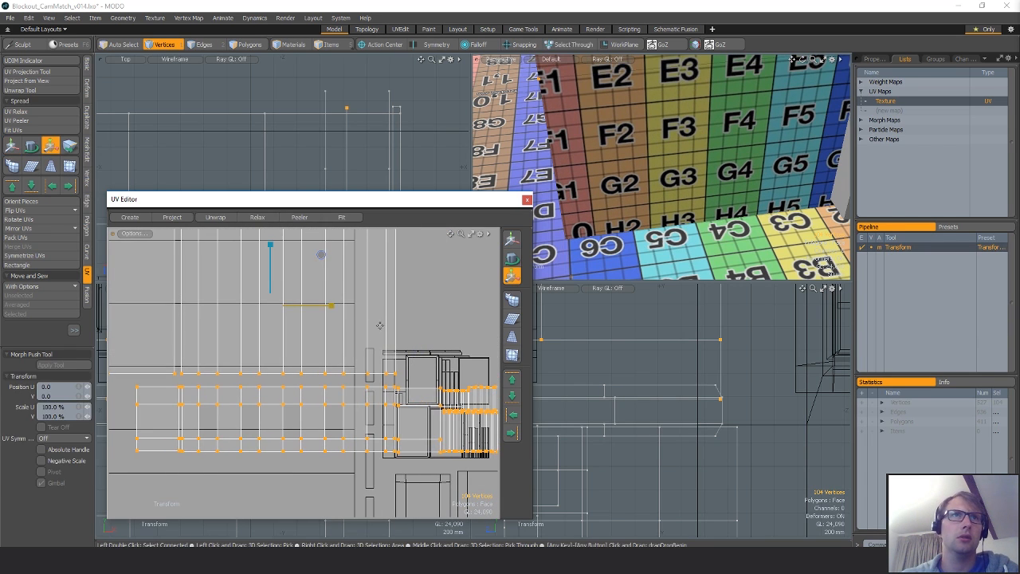
left_click_drag(318, 263, 321, 254)
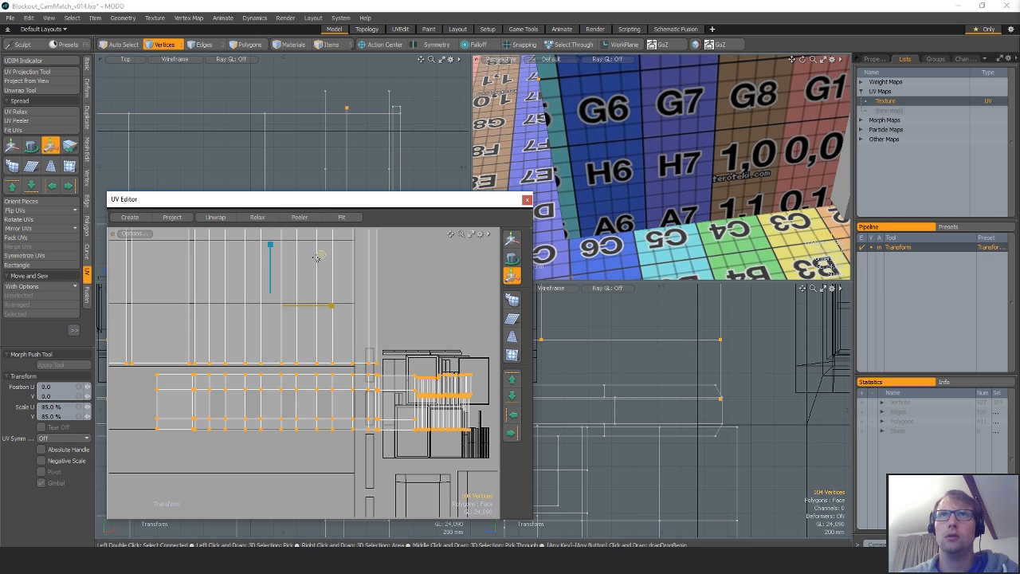
key("w")
left_click_drag(317, 348, 365, 354)
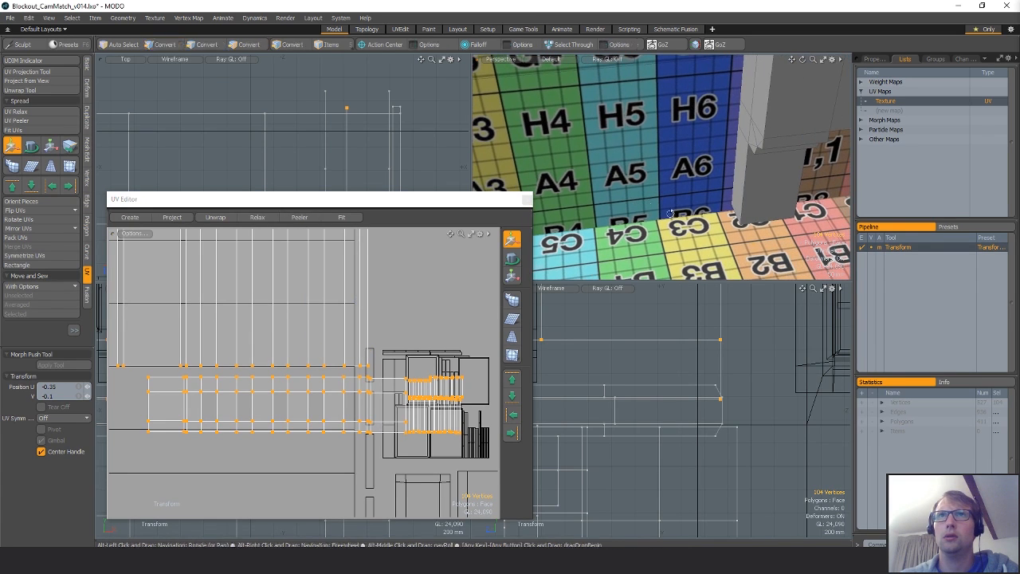
Scale the wall UVs to 99% and move them into the free area beside the existing islands.
key("r")
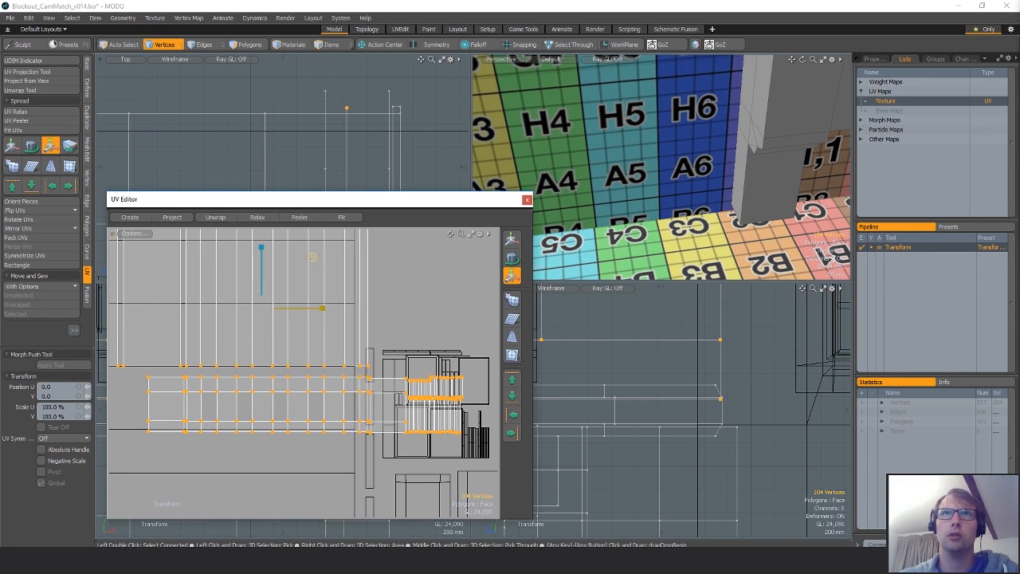
left_click_drag(312, 257, 312, 257)
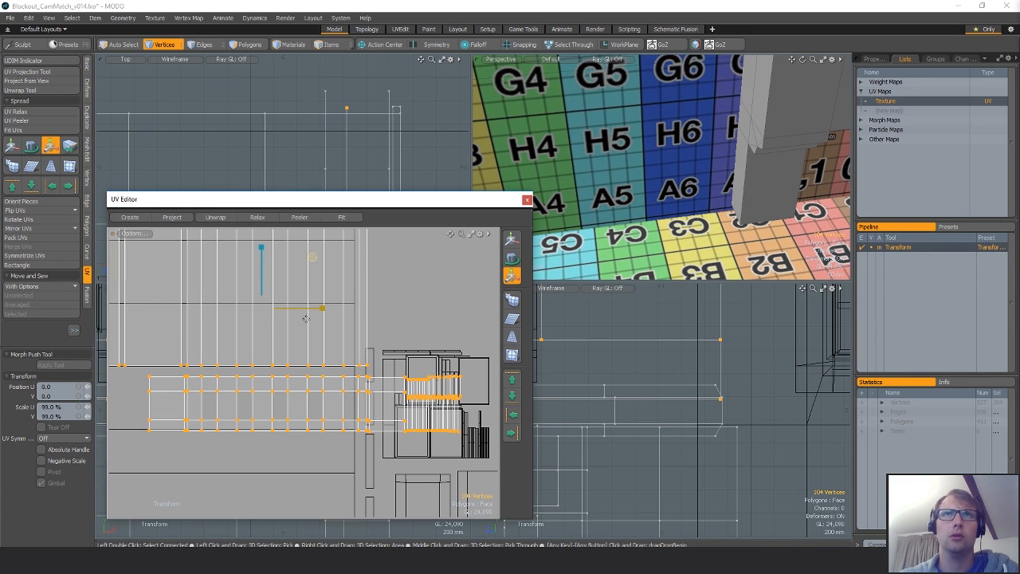
scroll(306, 318, "down", 5)
key("w")
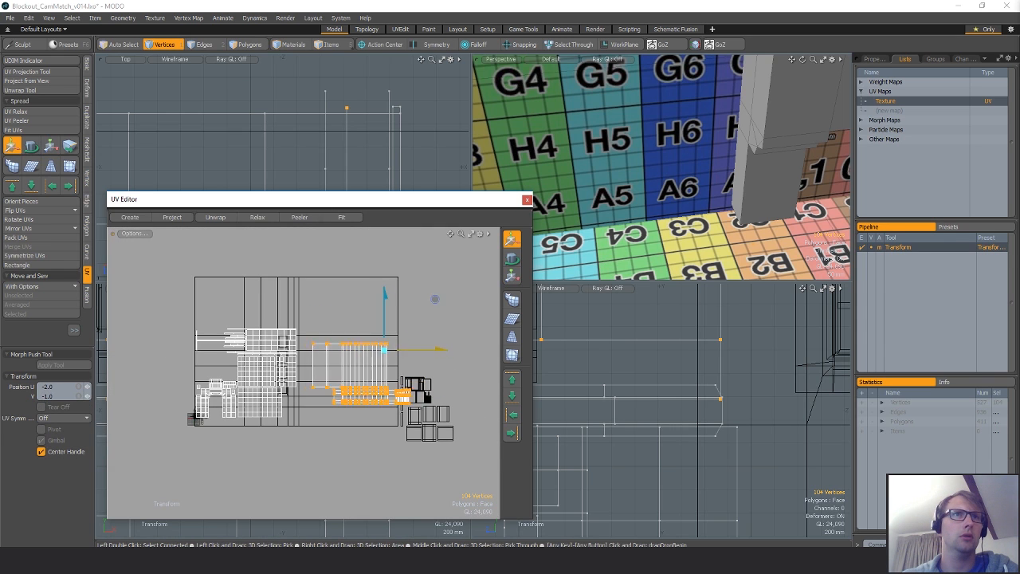
left_click_drag(435, 299, 424, 306)
key("space")
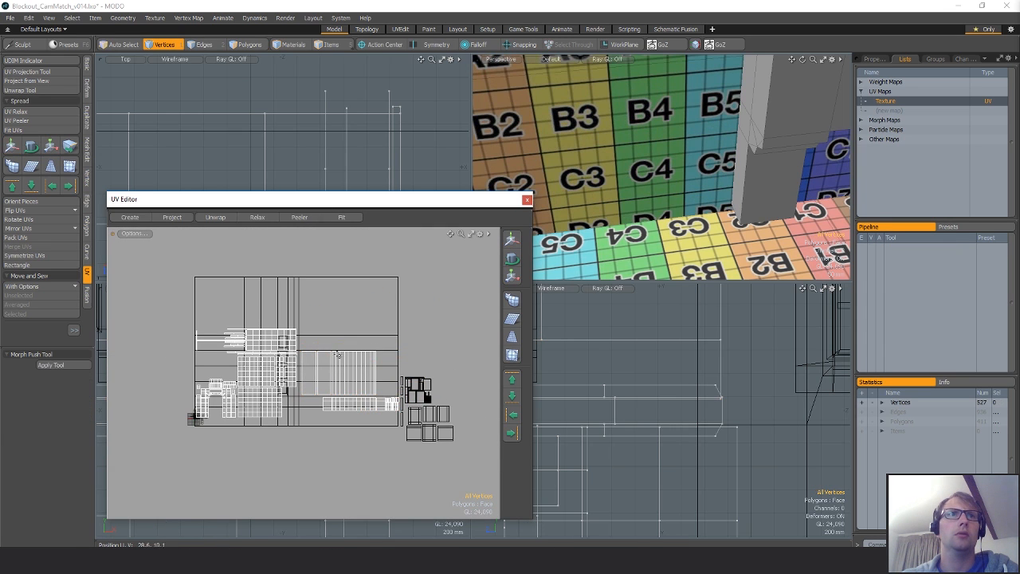
Select the tall wall UV island and move it straight up, away from the narrow window-wall strip.
key("space")
key("space")
double_click(338, 358)
key("w")
left_click_drag(338, 348, 338, 294)
key("space")
key("Escape")
Select the connected wall section below the lower cornice of the facade.
left_click_drag(687, 197, 717, 209, "alt")
scroll(735, 224, "down", 4)
left_click_drag(718, 209, 663, 238, "ctrl+alt")
double_click(685, 214)
left_click_drag(785, 434, 652, 478, "ctrl+alt")
left_click_drag(638, 391, 672, 377, "ctrl+alt")
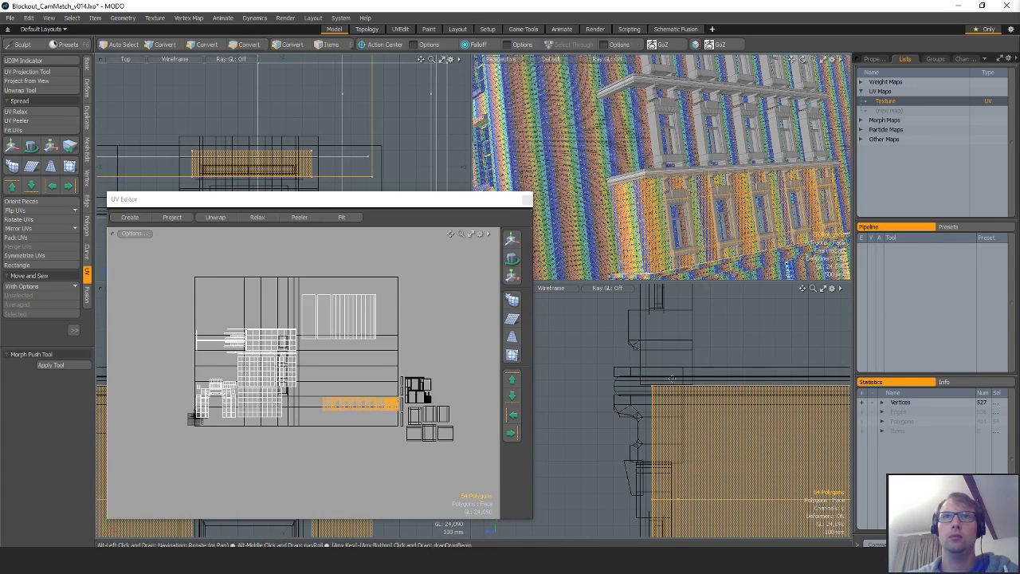
Move the top row of vertices of the wall section to the cornice with geometry snapping enabled.
key("1")
left_click_drag(789, 427, 697, 422, "alt")
right_click_drag(798, 343, 837, 423, "shift")
left_click_drag(724, 426, 818, 410, "alt")
key("x")
key("w")
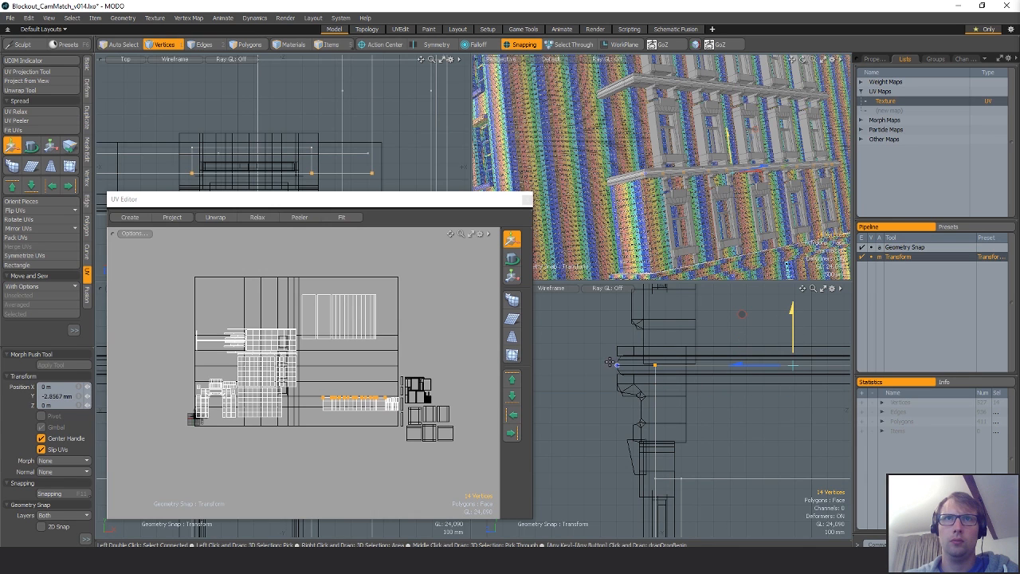
Select the whole connected wall section as polygons and paste a copy of it.
key("q")
left_click_drag(749, 403, 603, 405, "ctrl+alt")
key("3")
right_click_drag(712, 404, 728, 411)
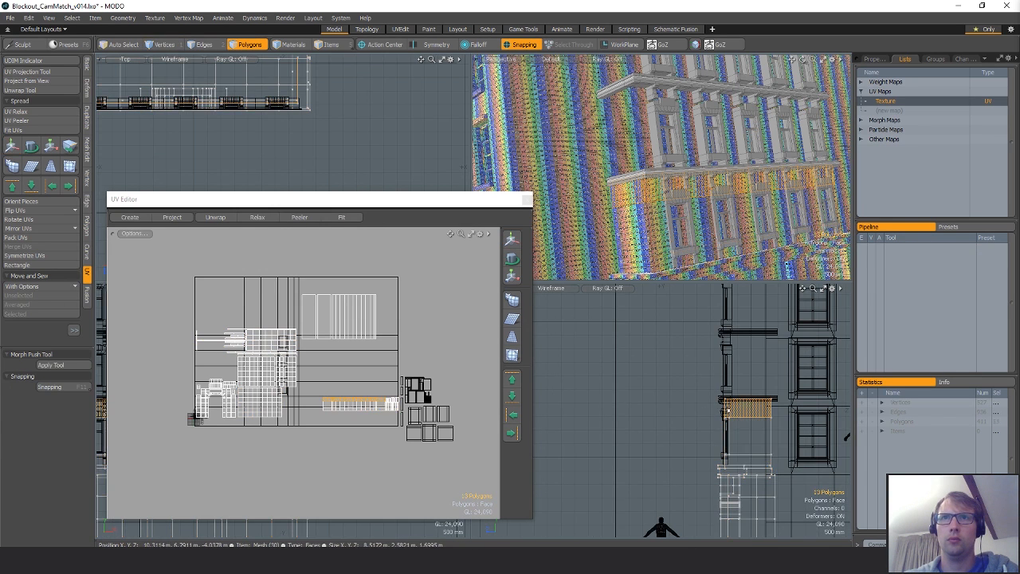
key("bracketright")
left_click_drag(798, 412, 768, 442, "alt")
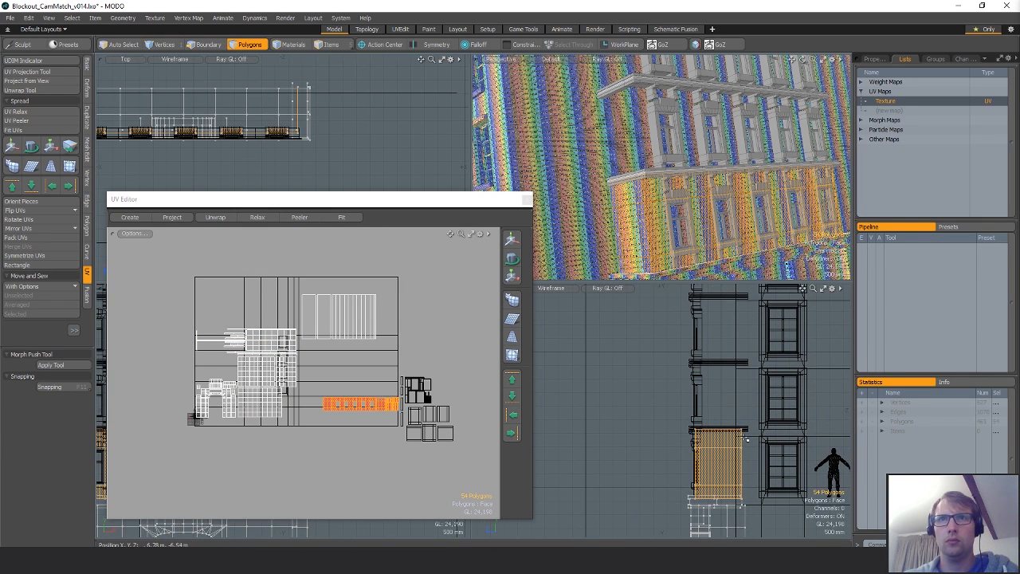
Move the wall copy up one floor and snap its base onto the cornice.
key("x")
key("w")
left_click_drag(718, 415, 717, 343)
left_click_drag(685, 420, 767, 420, "ctrl+alt")
left_click_drag(767, 420, 711, 412, "alt")
left_click(701, 451)
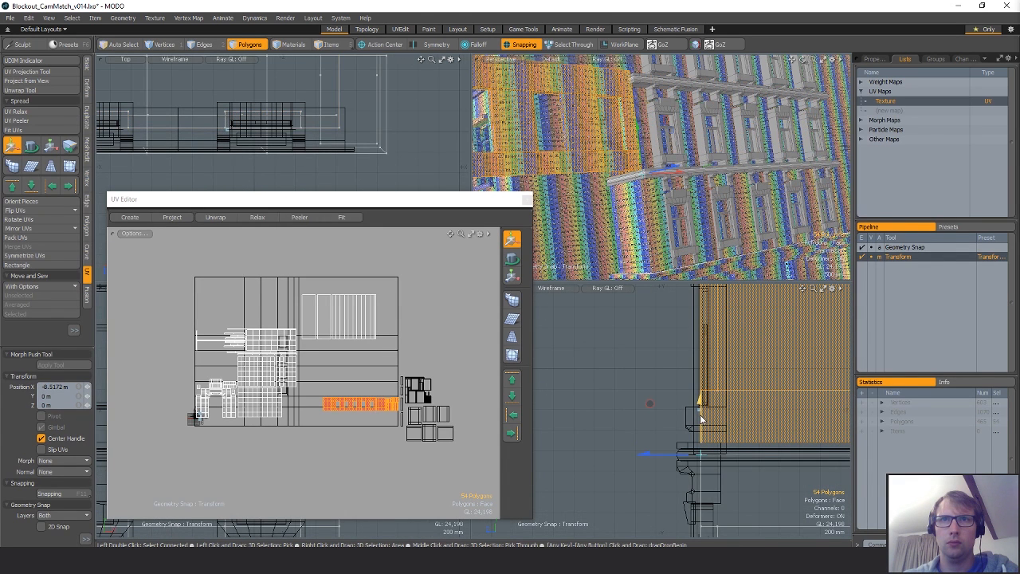
left_click(726, 424)
left_click_drag(701, 449, 771, 442, "ctrl+alt")
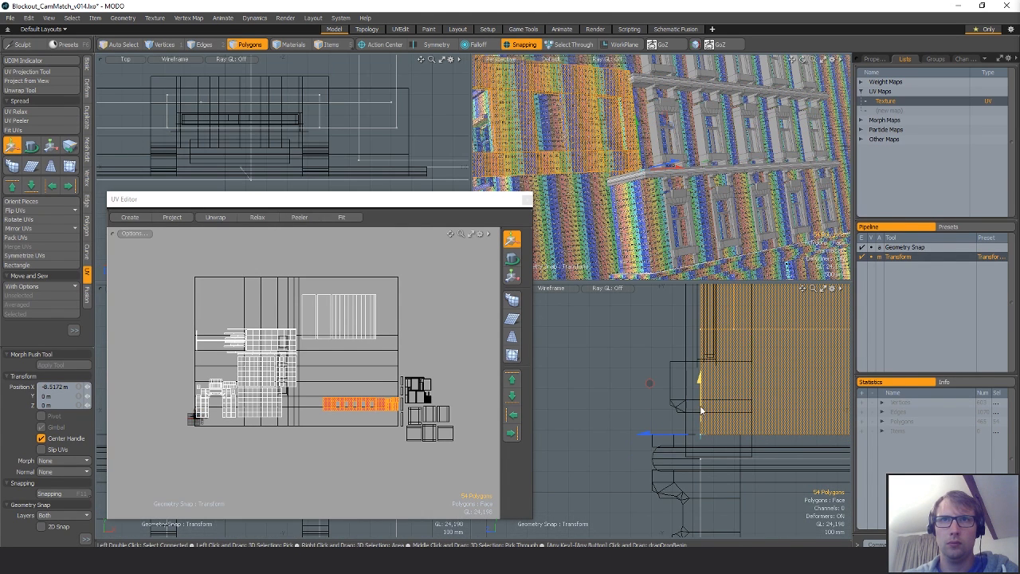
left_click_drag(702, 410, 649, 460)
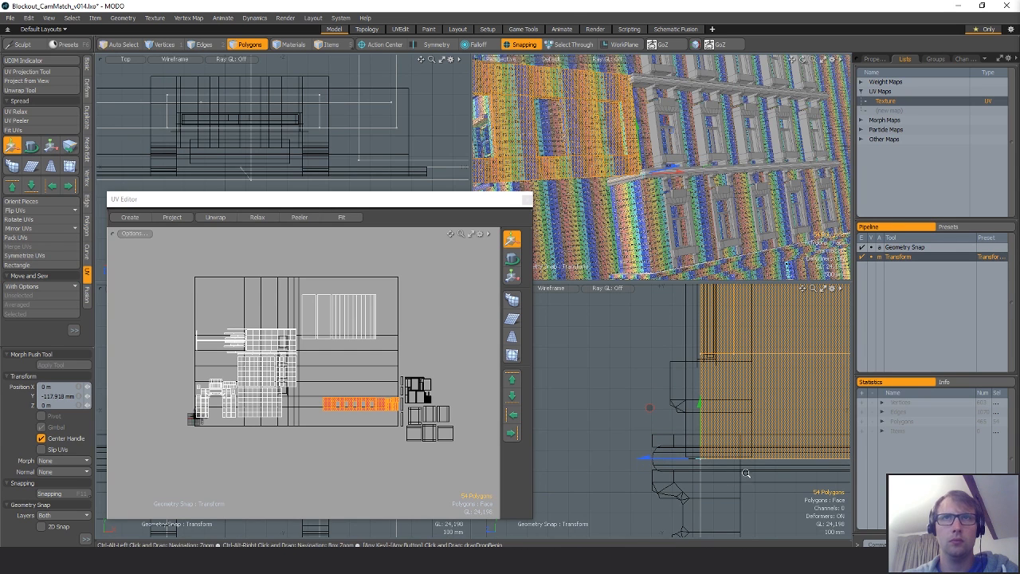
Snap the top row of vertices of the raised wall copy to the cornice above it.
left_click_drag(767, 468, 729, 469, "ctrl+alt")
mouse_move(822, 323)
left_mouse_down("alt+shift")
mouse_move(745, 399)
mouse_move(721, 483)
left_mouse_up("alt+shift")
key("q")
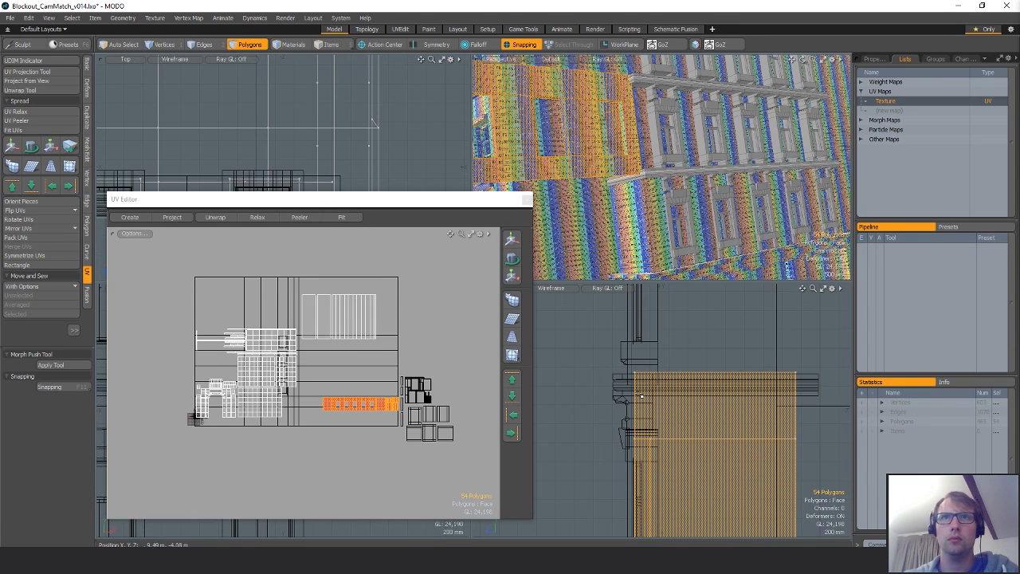
key("1")
mouse_move(640, 361)
right_mouse_down()
mouse_move(613, 384)
mouse_move(795, 370)
right_mouse_up()
key("w")
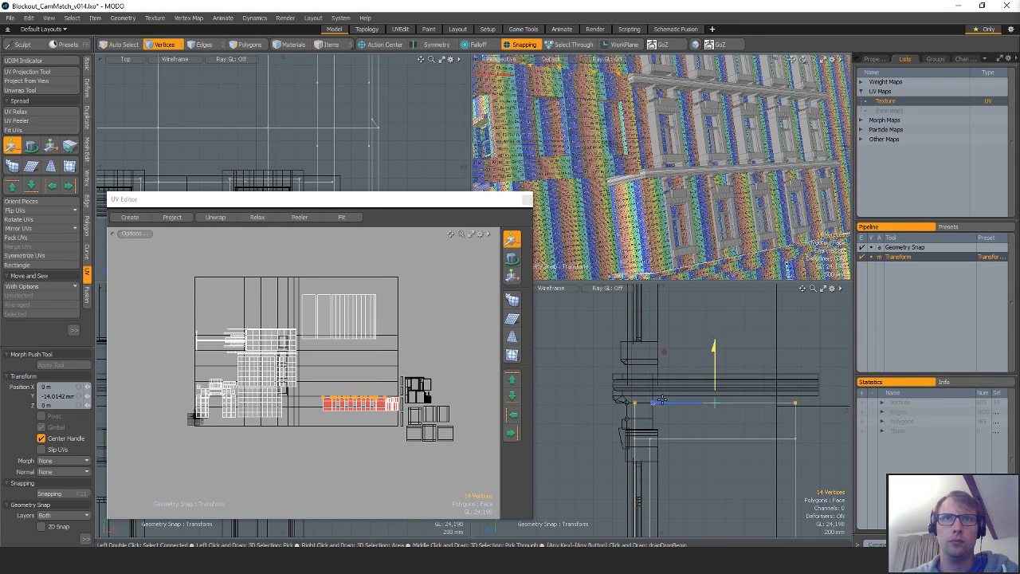
left_click_drag(662, 401, 658, 384)
key("q")
Duplicate the adjusted wall section and raise the copy to the next floor, snapping it to the cornice.
key("3")
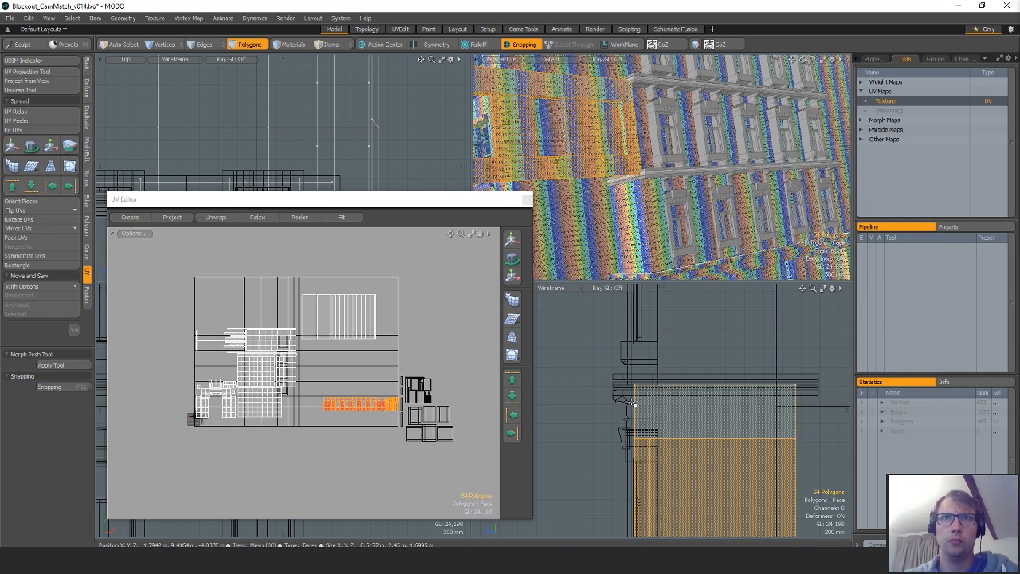
key("w")
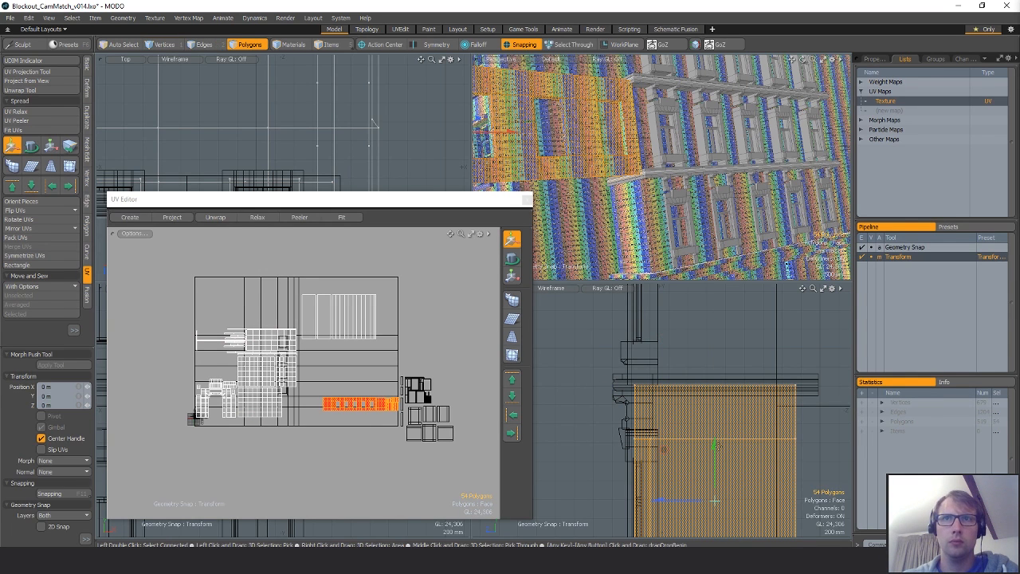
left_click_drag(716, 407, 715, 307)
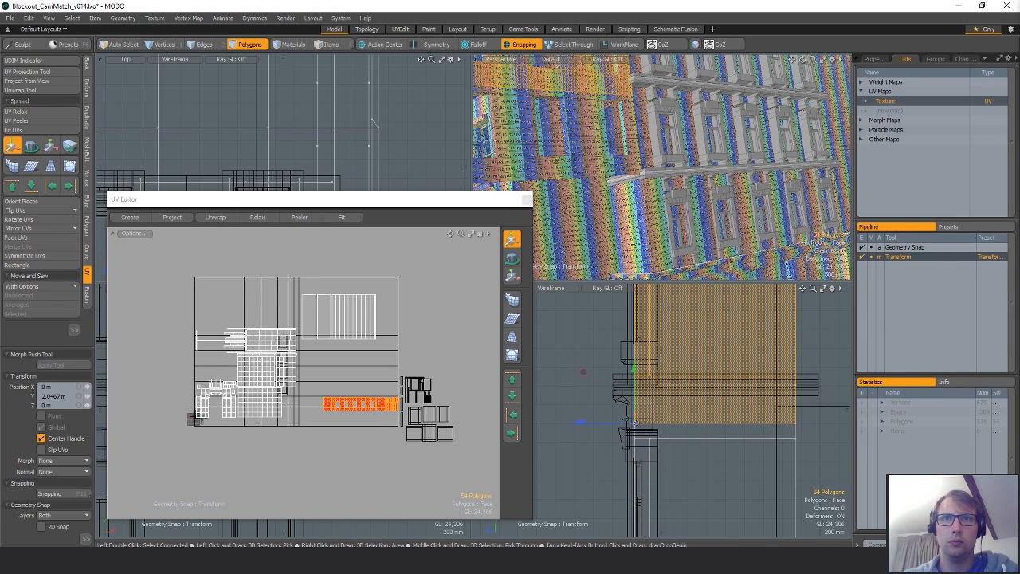
left_click_drag(634, 396, 635, 353)
scroll(715, 437, "down", 4)
left_click_drag(705, 311, 682, 475, "alt+shift")
Copy and paste the wall section once more, raise it another floor and snap its base to the cornice.
left_click_drag(701, 403, 702, 291, "alt+shift")
key("ctrl+c")
key("ctrl+v")
scroll(672, 442, "up", 5)
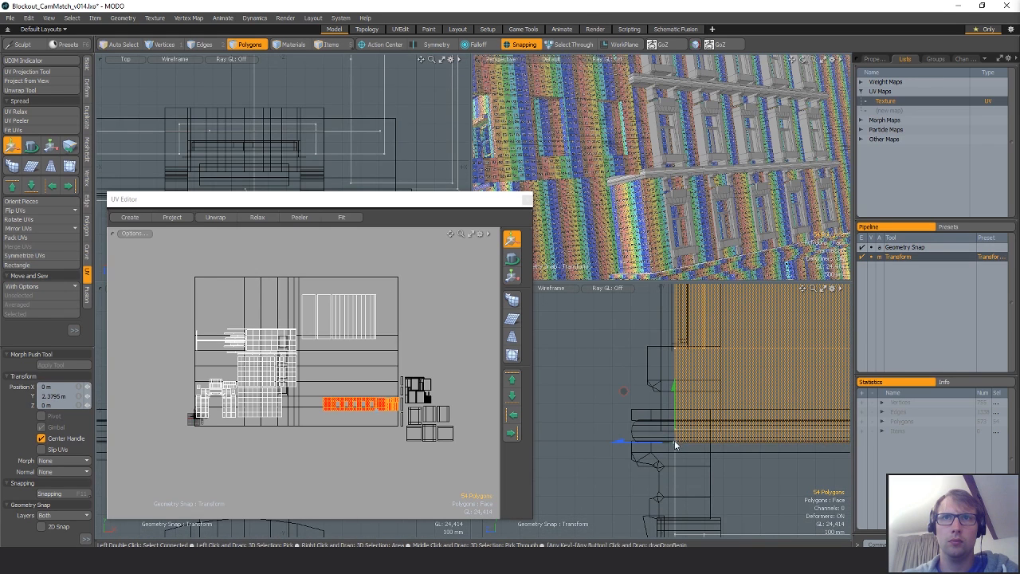
left_click_drag(675, 441, 622, 431)
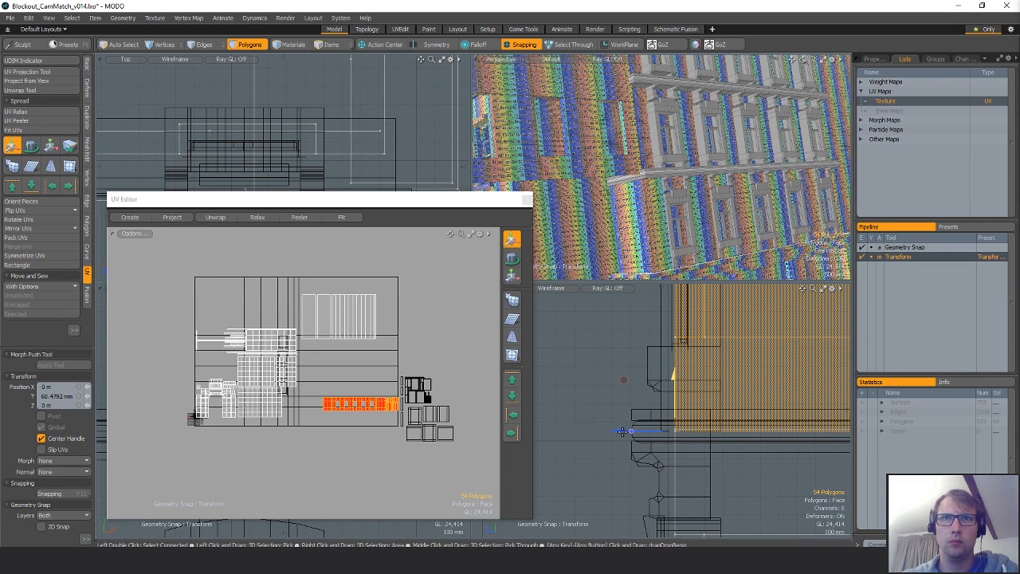
Try to move the selected wall edges vertically to meet the cornice.
key("space")
key("space")
key("space")
left_click_drag(746, 445, 741, 400, "alt")
scroll(651, 444, "down", 3)
scroll(652, 444, "up", 4)
key("w")
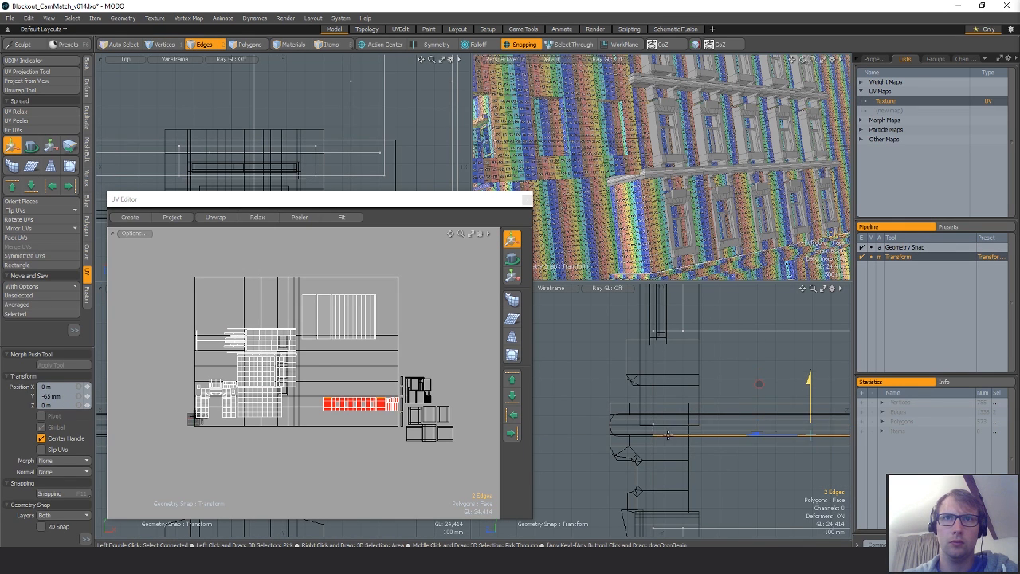
scroll(661, 425, "down", 5)
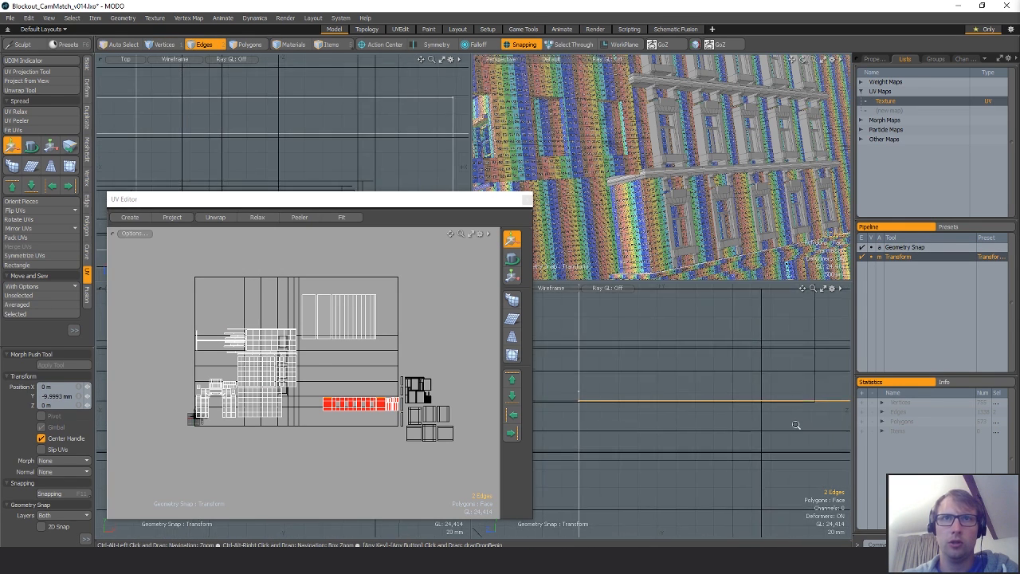
Undo the recent edge adjustments on the wall sections.
key("ctrl+z")
key("ctrl+z")
key("ctrl+z")
key("ctrl+z")
key("ctrl+z")
key("ctrl+z")
key("ctrl+z")
key("ctrl+z")
key("ctrl+z")
key("ctrl+z")
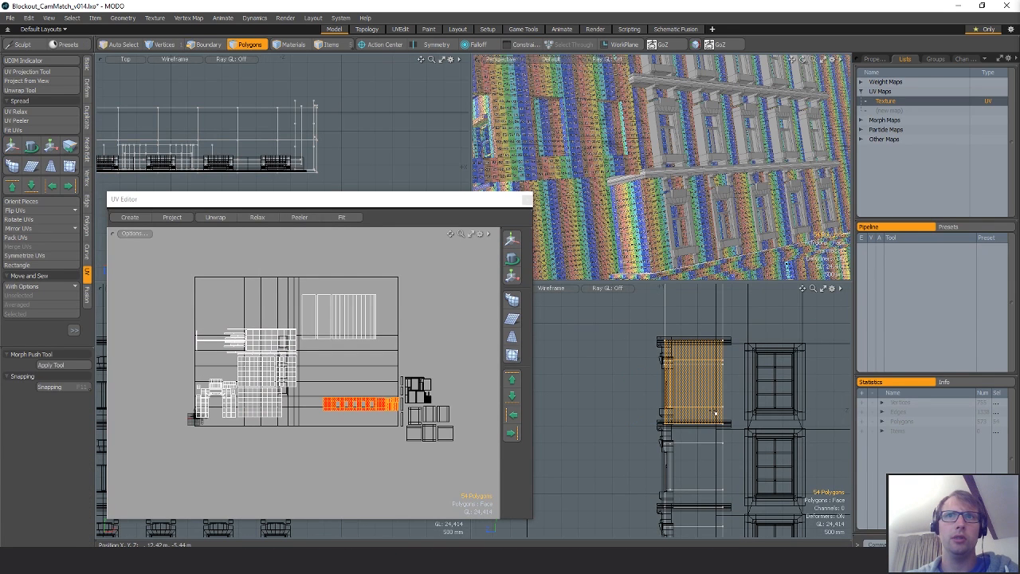
Undo the wall copies on the upper floors, leaving the complete lowest wall section selected.
left_click_drag(728, 469, 721, 390, "alt")
scroll(721, 390, "down", 3)
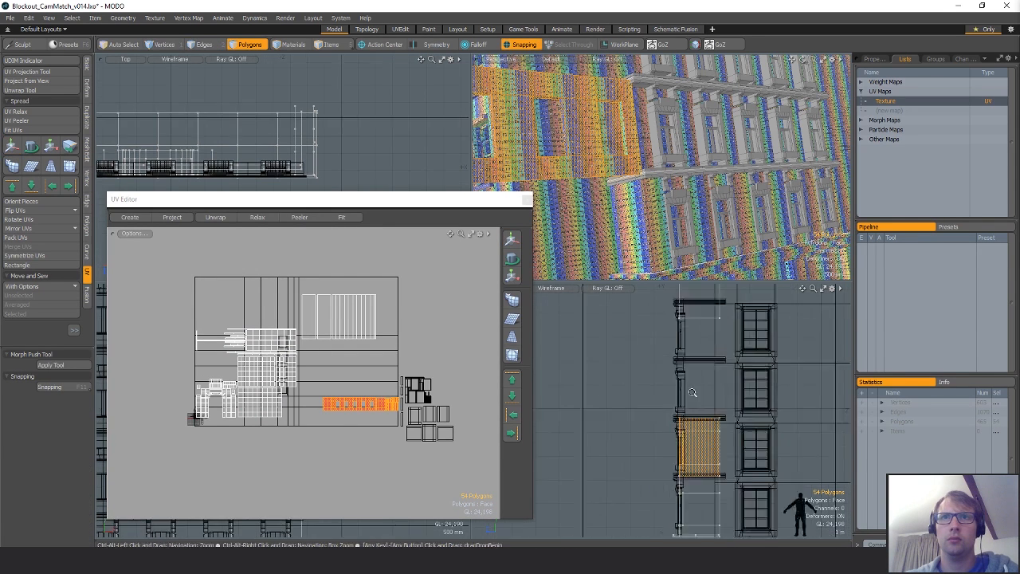
key("ctrl+z")
key("ctrl+z")
key("ctrl+z")
key("ctrl+z")
key("ctrl+z")
key("ctrl+z")
key("ctrl+z")
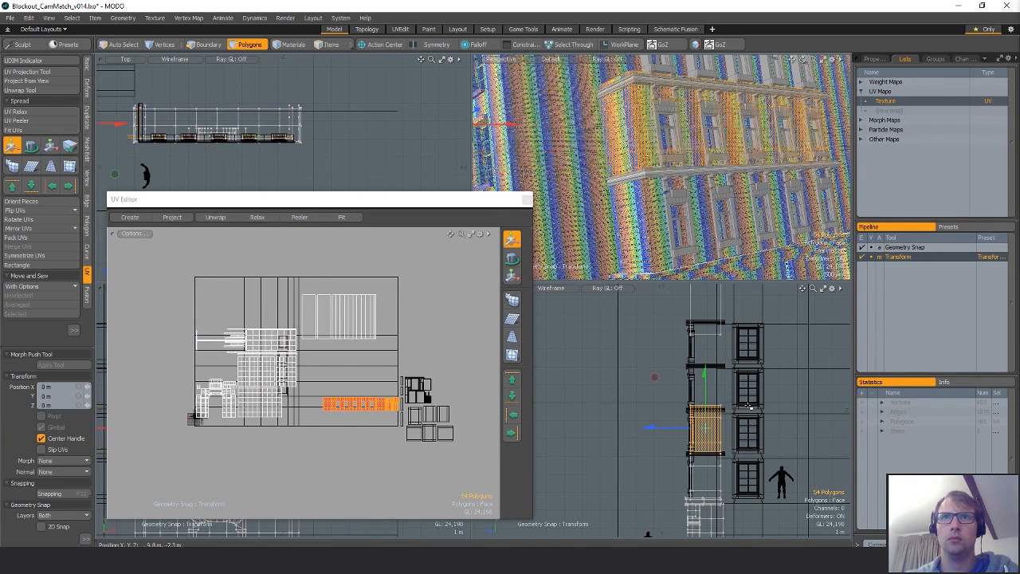
key("ctrl+z")
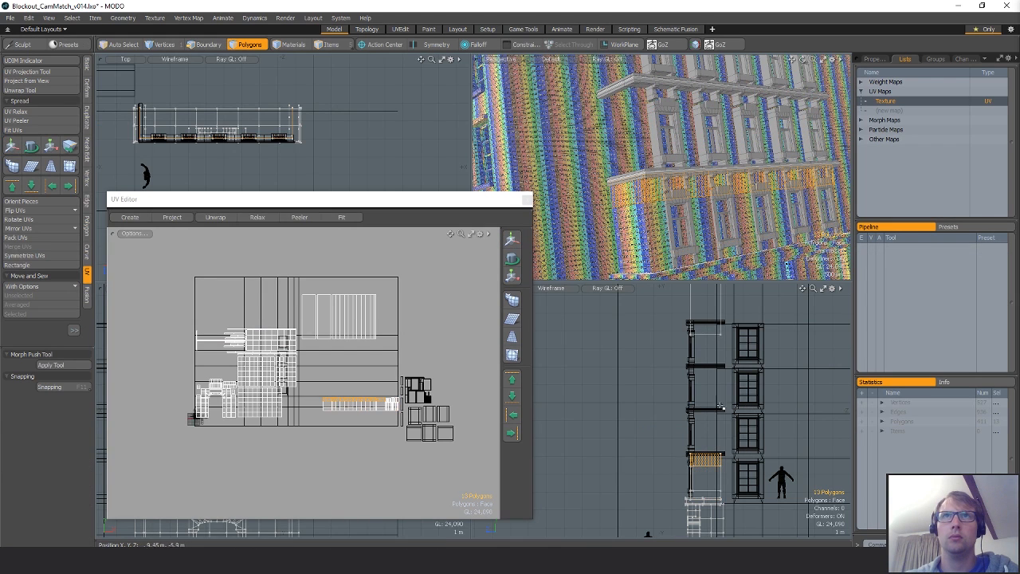
key("ctrl+shift+z")
Duplicate the lowest wall section and raise the copy to the next floor, snapping its base to the cornice.
left_click_drag(677, 471, 705, 447, "ctrl+alt")
left_click_drag(705, 447, 824, 481, "alt")
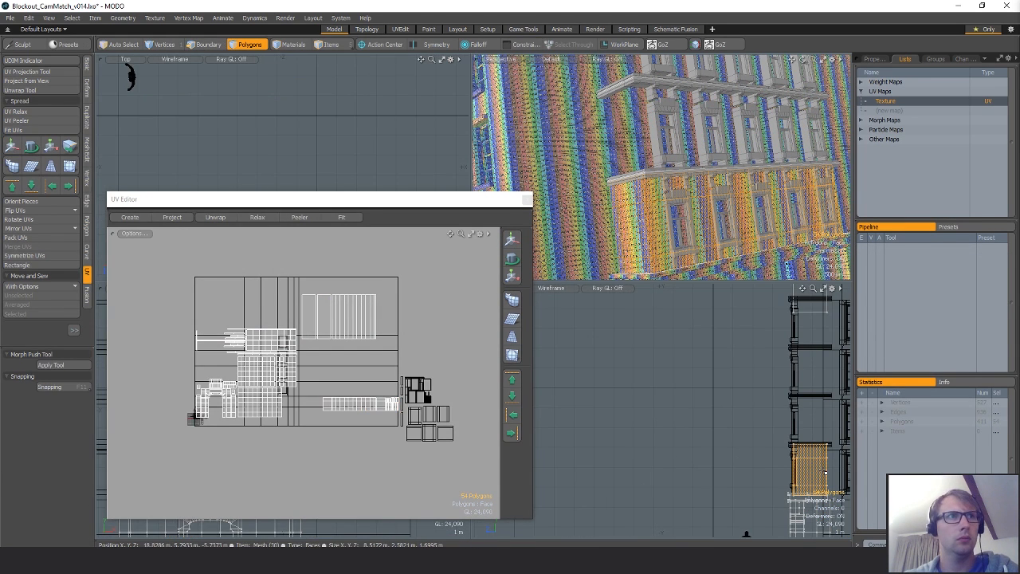
left_click(825, 473)
key("x")
key("y")
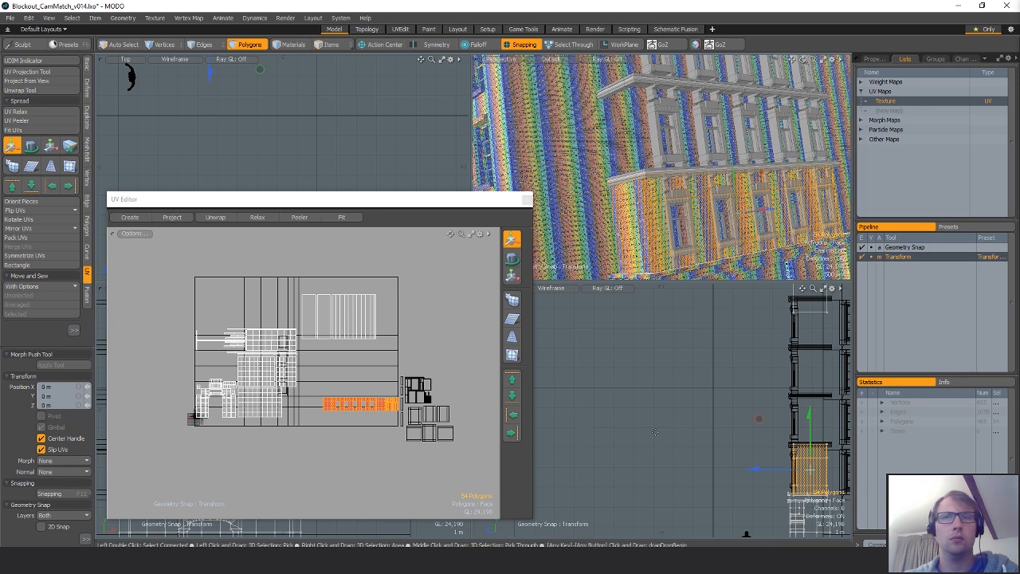
key("shift+a")
left_click_drag(703, 470, 704, 394)
key("shift+a")
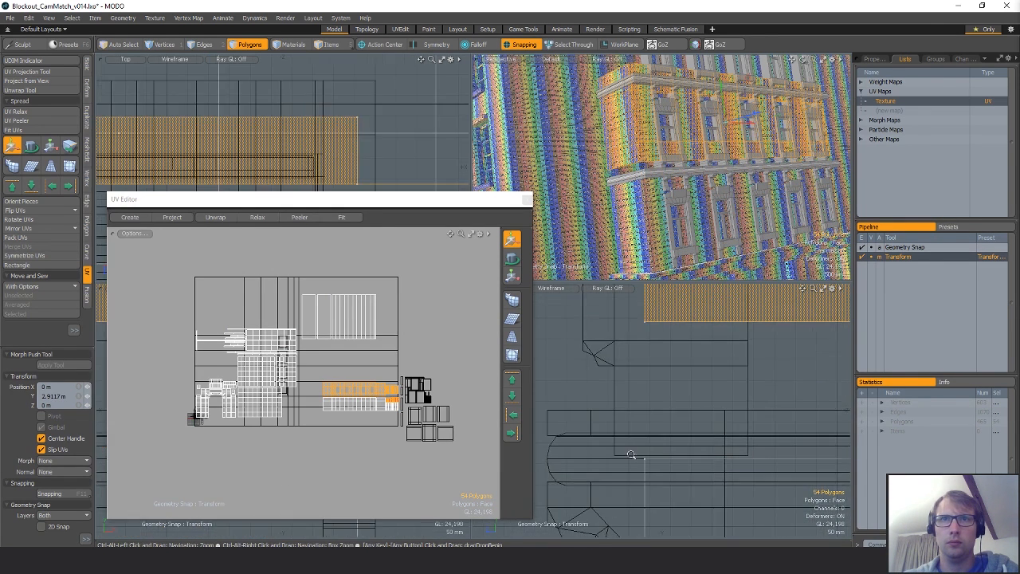
scroll(695, 458, "down", 5)
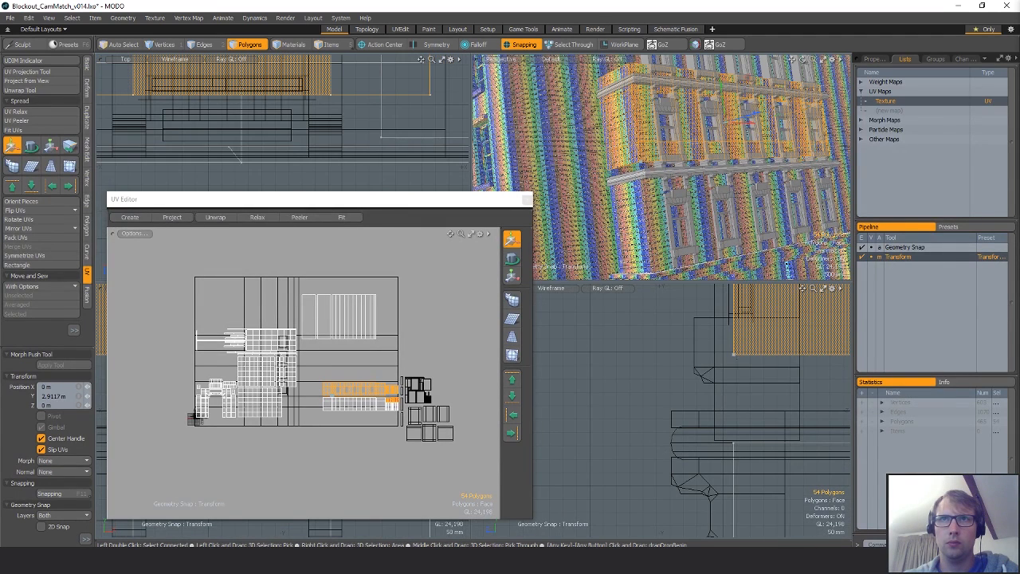
left_click_drag(734, 335, 702, 508)
scroll(646, 464, "down", 7)
Move the copied section's top vertices down about 134 mm, snapping them to the cornice above.
key("space")
mouse_move(671, 341)
right_mouse_down()
mouse_move(831, 355)
mouse_move(678, 368)
right_mouse_up()
key("1")
mouse_move(652, 363)
right_mouse_down()
mouse_move(763, 330)
mouse_move(658, 371)
right_mouse_up()
key("w")
scroll(732, 347, "up", 2)
left_click_drag(772, 331, 635, 379)
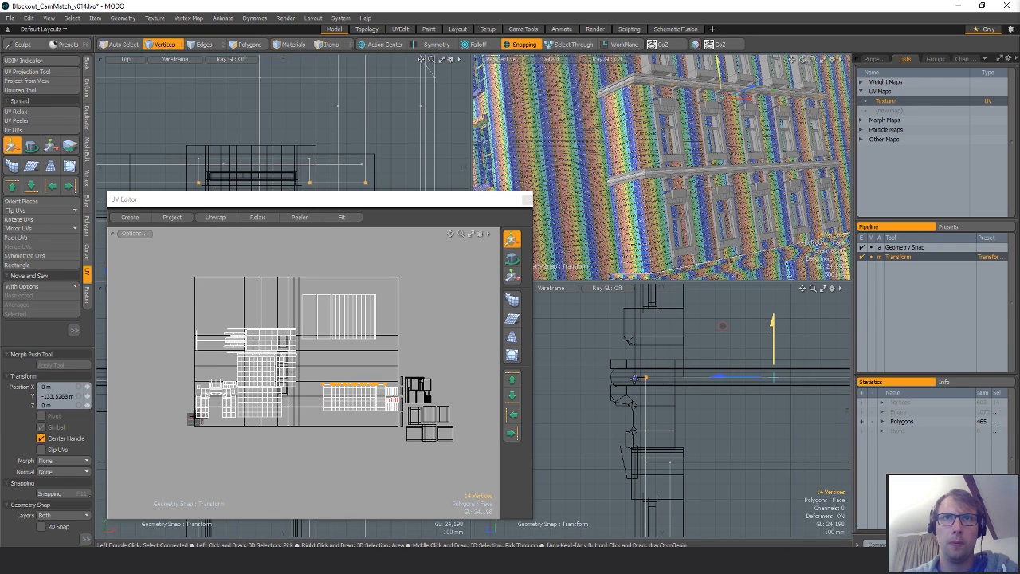
scroll(730, 428, "down", 7)
key("space")
Duplicate the shortened wall section and raise the copy one more floor, snapping its base to the cornice.
key("space")
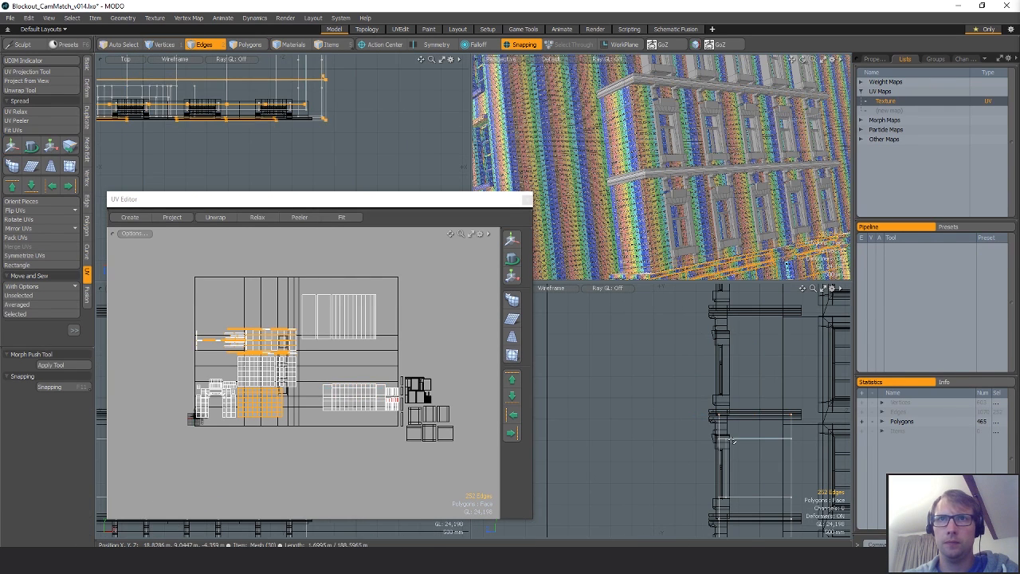
key("space")
double_click(734, 440)
key("x")
key("w")
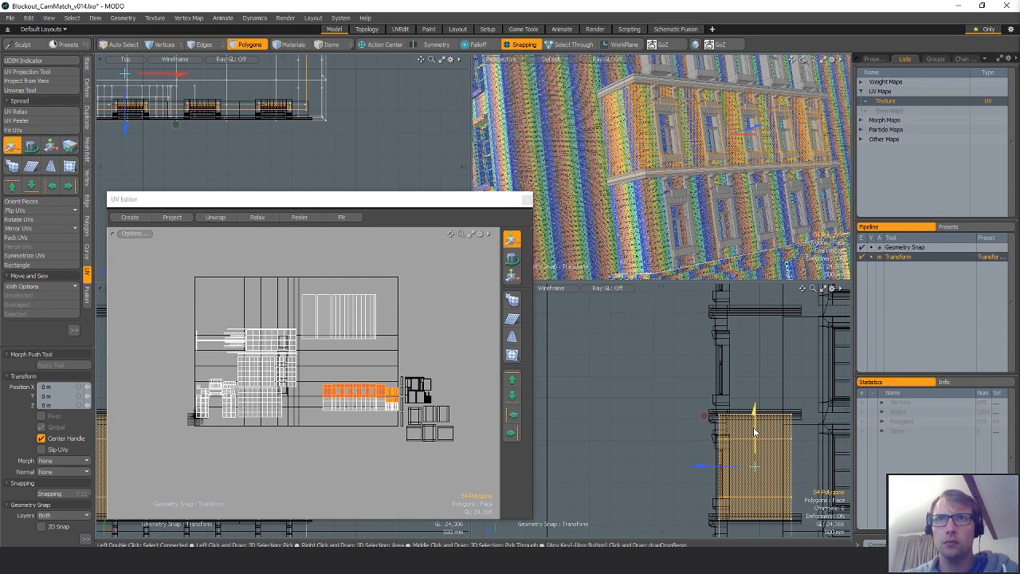
left_click_drag(753, 434, 754, 361)
scroll(754, 361, "up", 6)
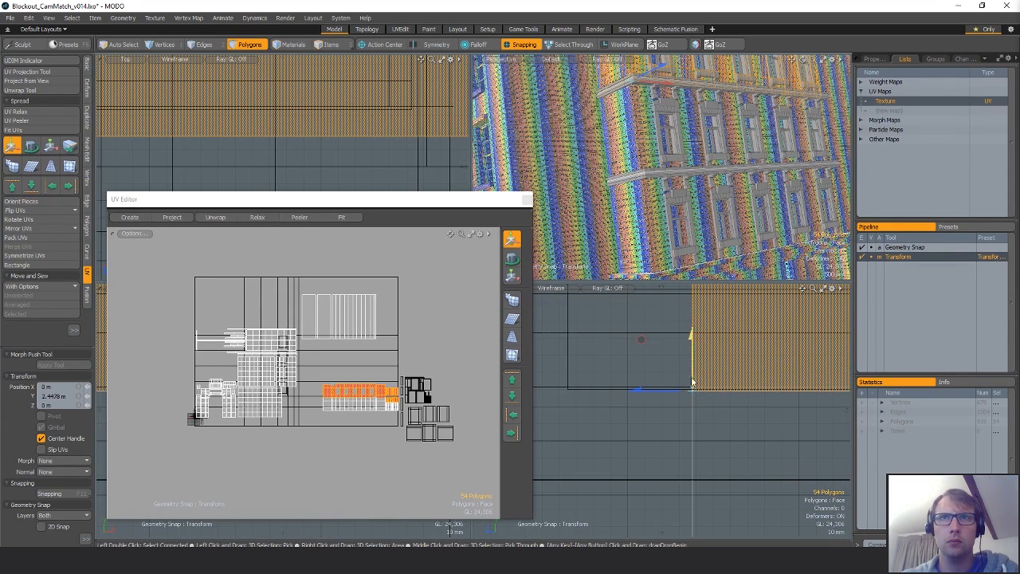
left_click_drag(695, 381, 622, 383, "alt+shift")
left_click_drag(757, 331, 668, 536, "alt+shift")
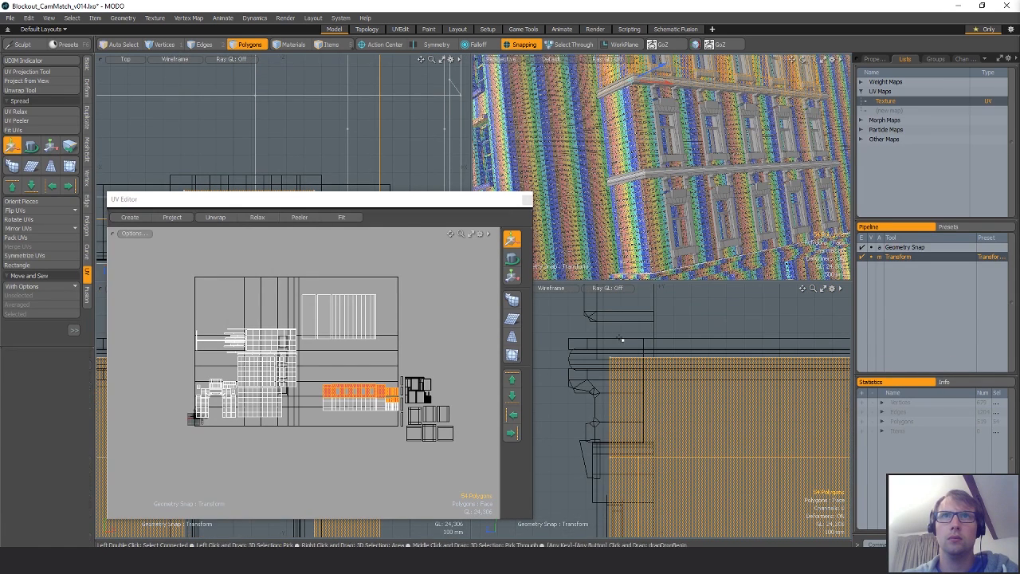
Lower the new copy's top vertices by 45 mm, snapping them to the cornice above it.
key("space")
key("1")
left_click_drag(717, 399, 618, 403, "ctrl+alt")
mouse_move(774, 340)
right_mouse_down("shift")
mouse_move(775, 402)
mouse_move(785, 358)
right_mouse_up("shift")
left_click_drag(718, 371, 757, 362, "alt+shift")
key("w")
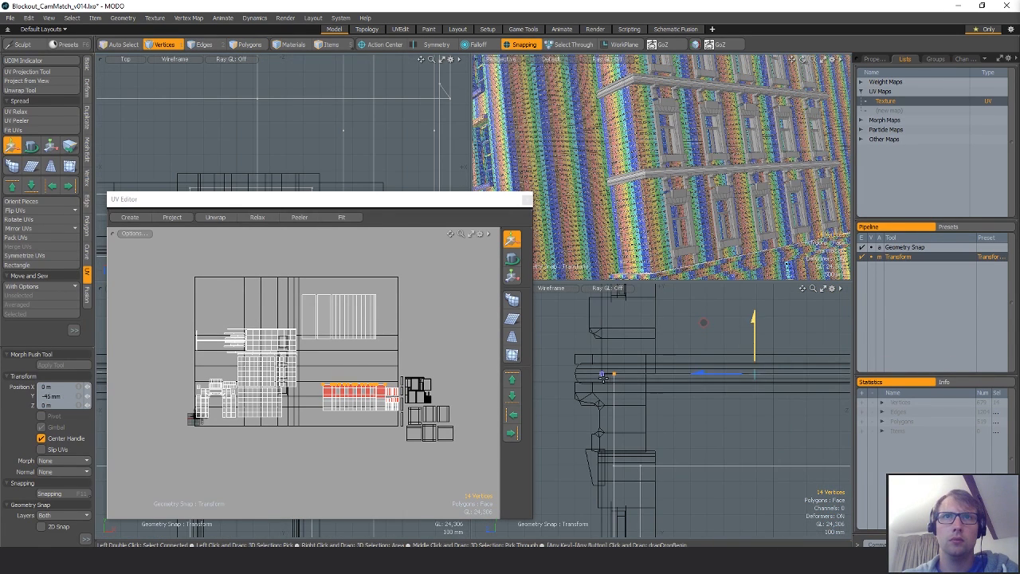
scroll(769, 424, "down", 5)
key("space")
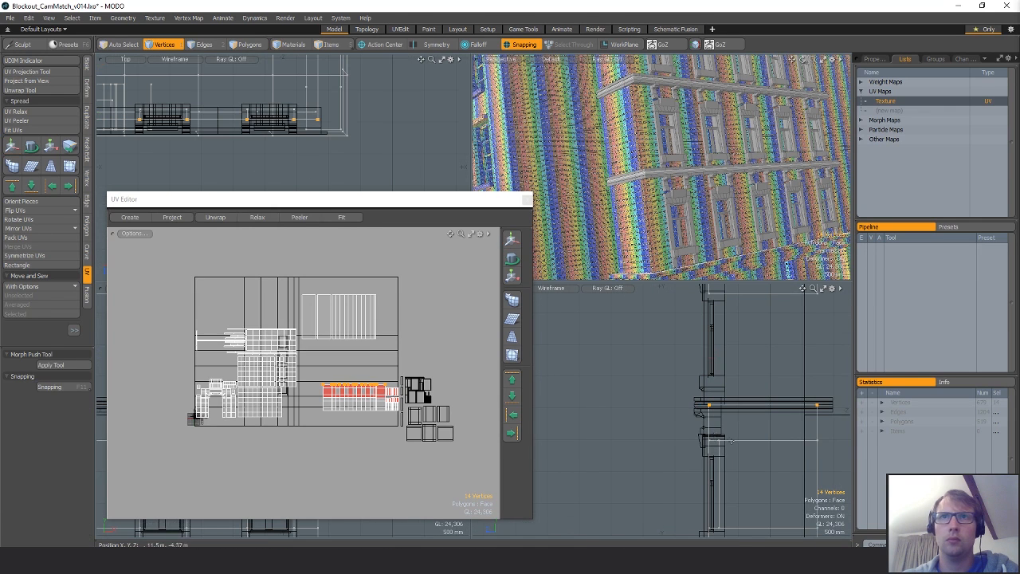
Duplicate the wall section again for the top floor and align its base with the cornice.
key("3")
left_click_drag(769, 426, 683, 345, "alt")
key("w")
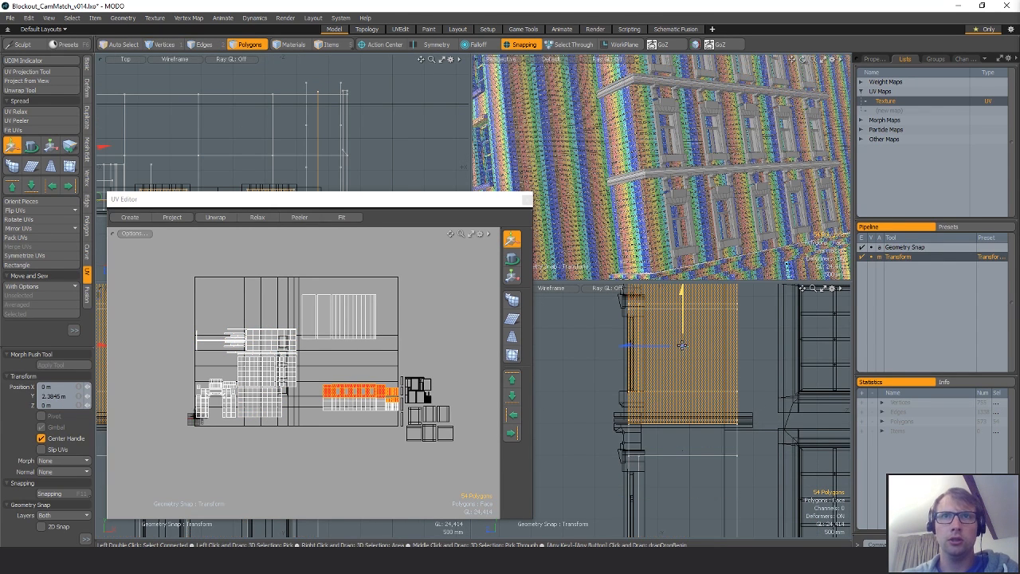
scroll(632, 430, "up", 5)
left_click(630, 369)
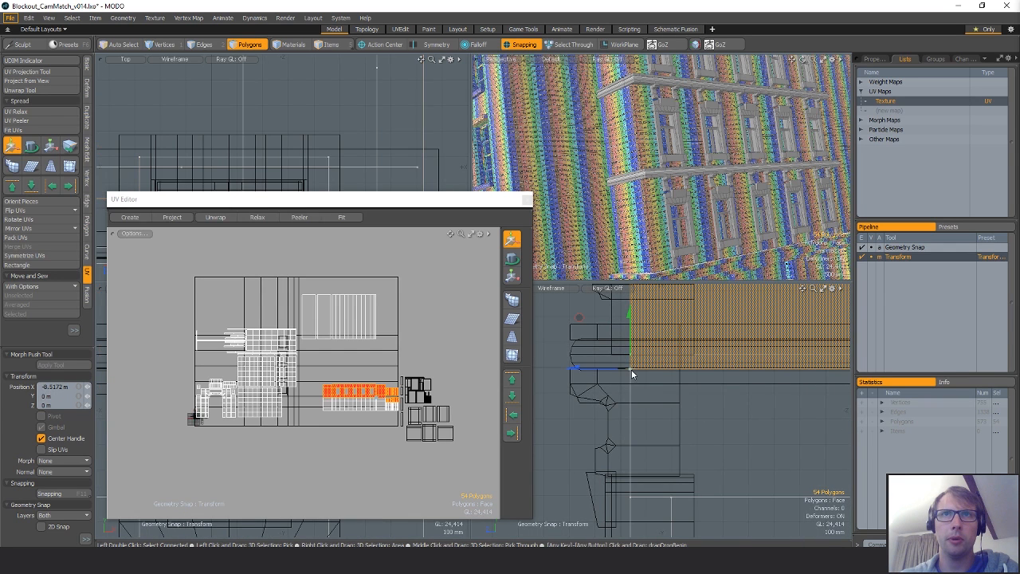
left_click_drag(630, 351, 631, 346)
scroll(712, 403, "down", 4)
left_click_drag(785, 371, 712, 448, "alt+shift")
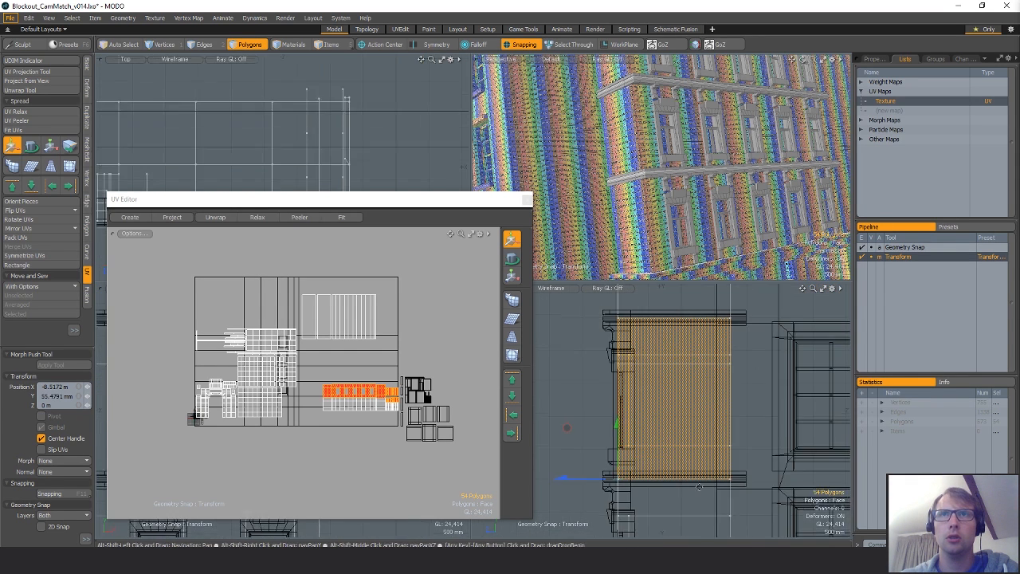
scroll(712, 447, "down", 1)
key("space")
Select the wall section one floor above the lowest and move its UV island upward in the UV layout.
mouse_move(645, 356)
left_mouse_down("ctrl+alt")
mouse_move(754, 354)
mouse_move(644, 367)
left_mouse_up("ctrl+alt")
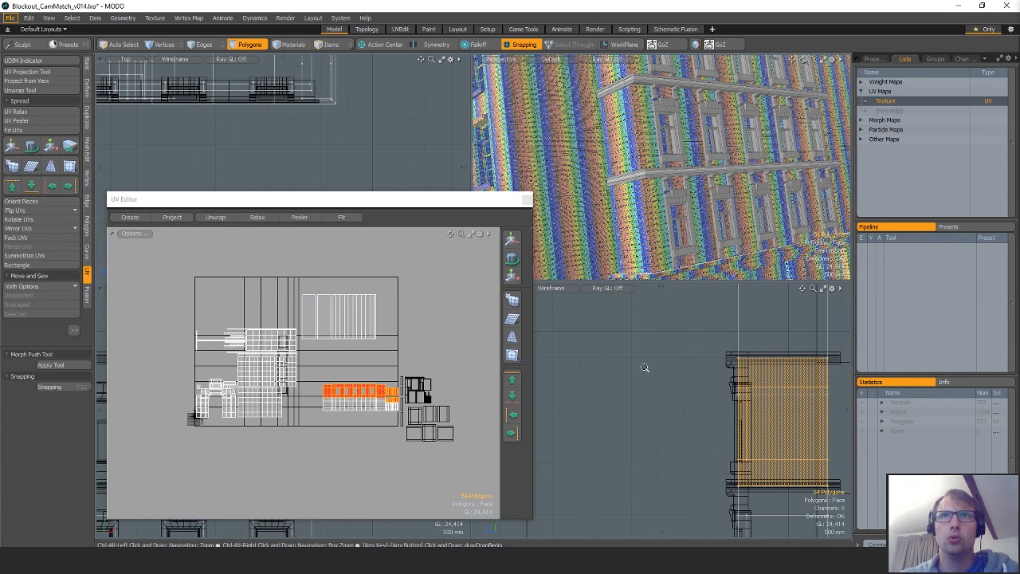
left_click_drag(800, 384, 754, 316, "alt+shift")
scroll(754, 316, "down", 3)
left_click_drag(715, 491, 717, 384, "alt")
scroll(717, 384, "down", 2)
double_click(703, 361)
double_click(703, 396)
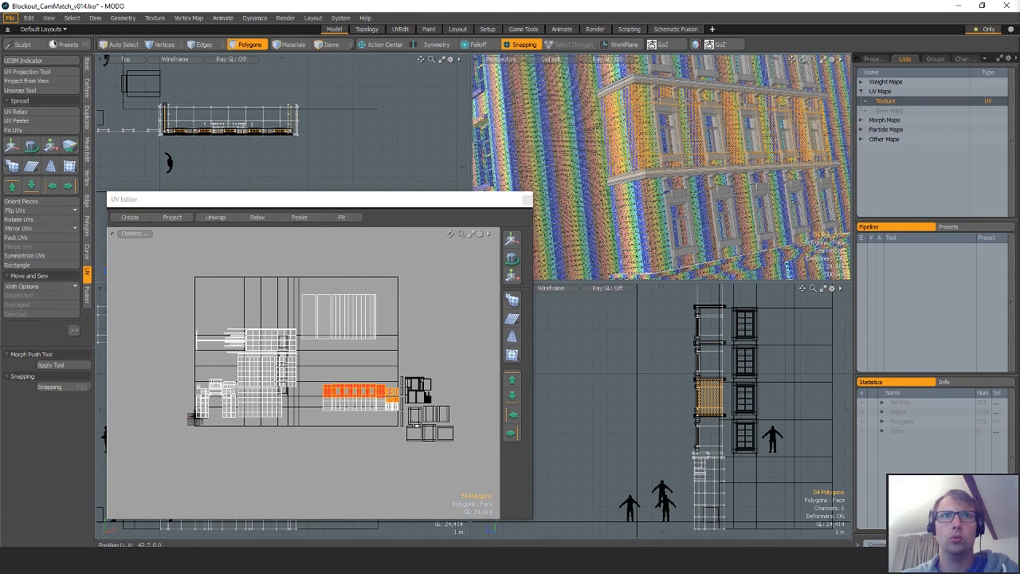
key("w")
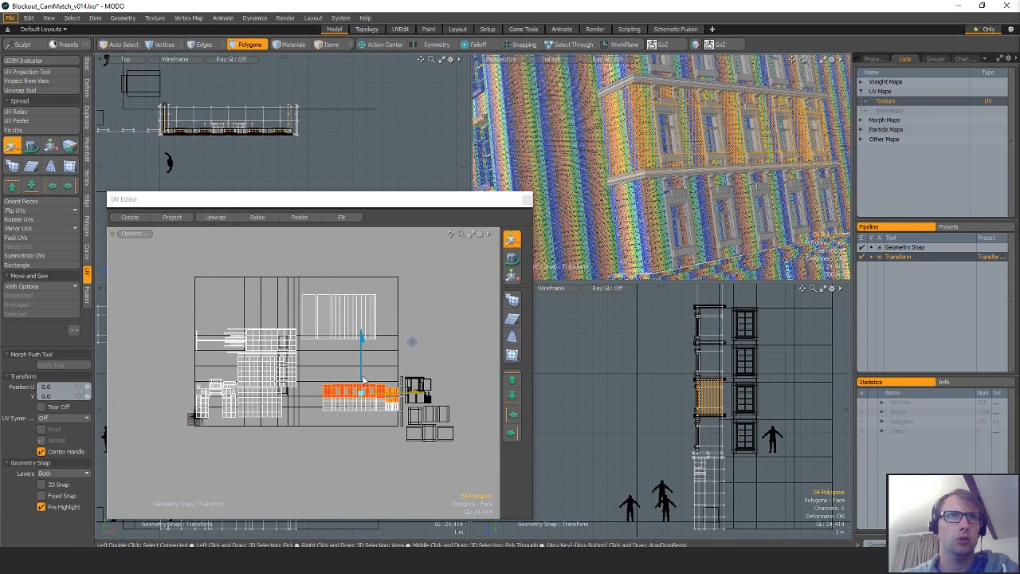
left_click_drag(361, 373, 352, 338)
key("q")
Shift the UV islands of the two uppermost wall sections upward to separate the overlapping islands.
double_click(705, 363)
key("w")
key("q")
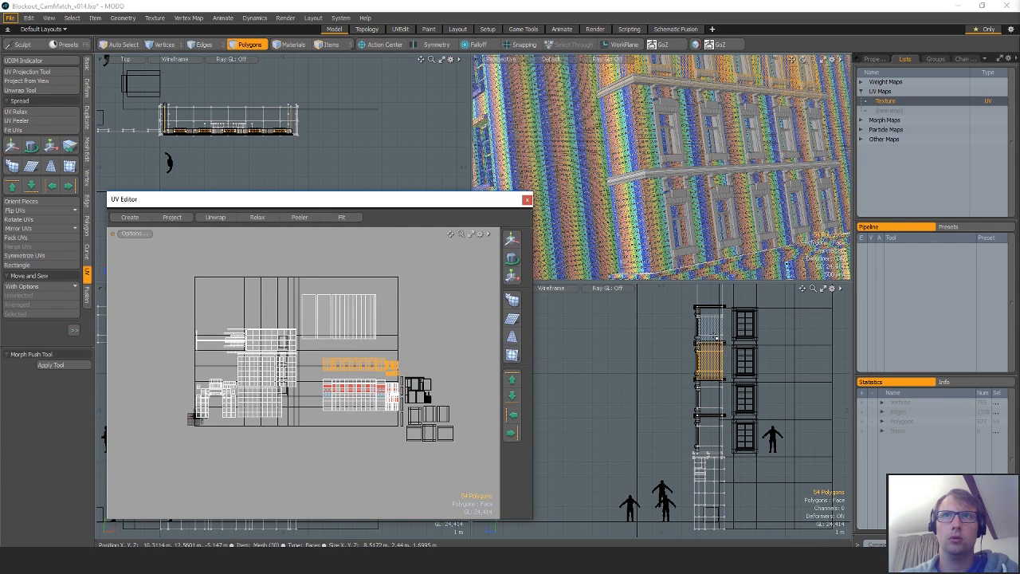
double_click(710, 323)
key("w")
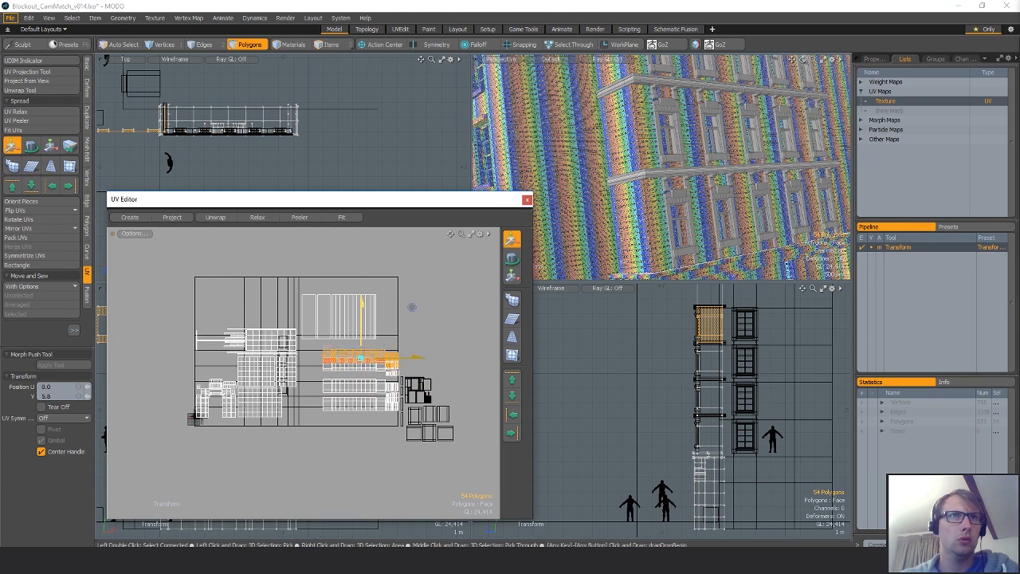
key("q")
Select all connected wall sections and merge their coincident vertices with the Merge Tool at a distance of 1 mm.
left_click(464, 416)
left_click_drag(465, 416, 462, 434, "alt")
key("space")
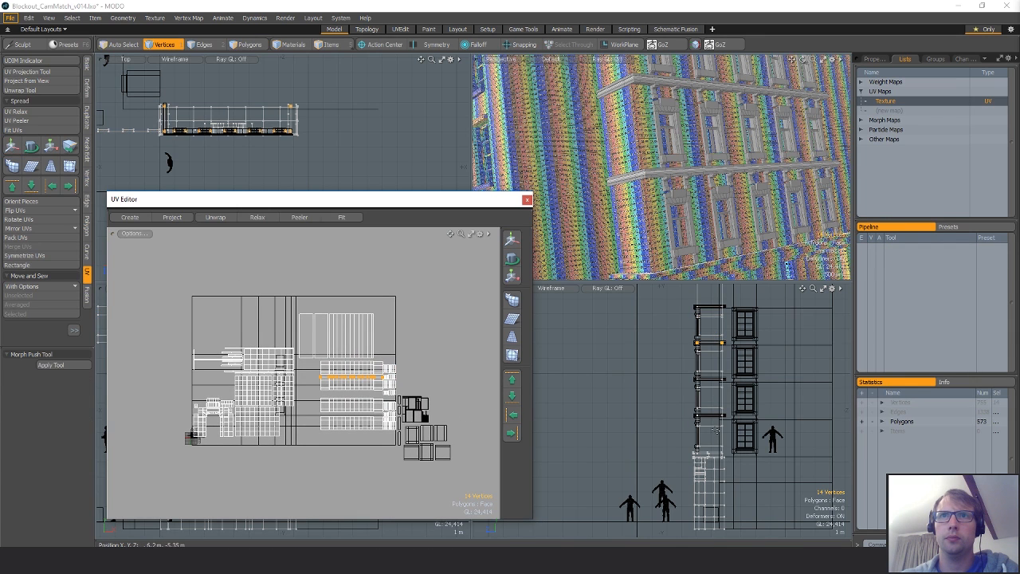
key("space")
key("space")
mouse_move(708, 428)
left_mouse_down()
mouse_move(712, 298)
mouse_move(710, 389)
left_mouse_up()
scroll(709, 391, "down", 1)
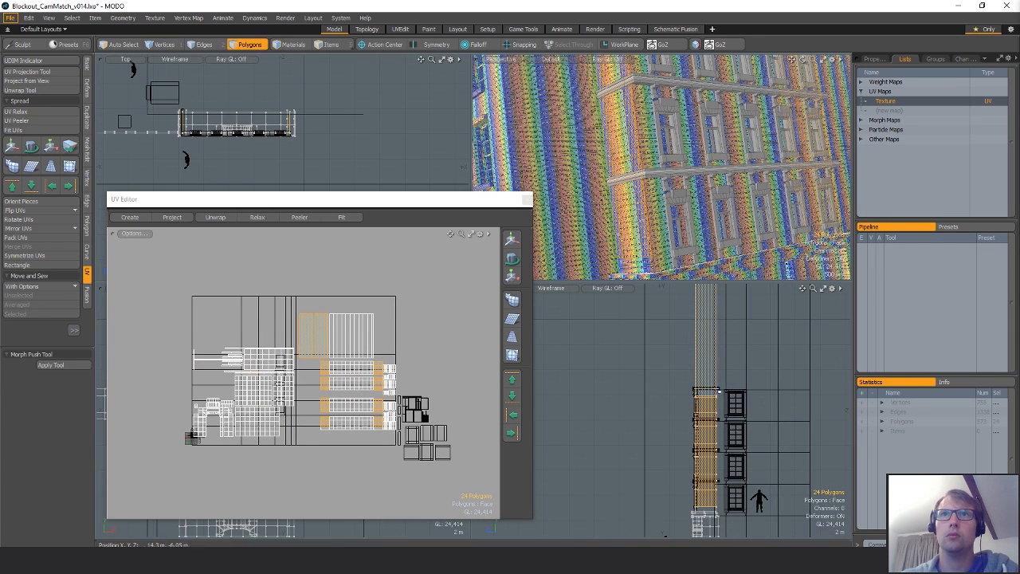
double_click(719, 386, "shift")
left_click(87, 180)
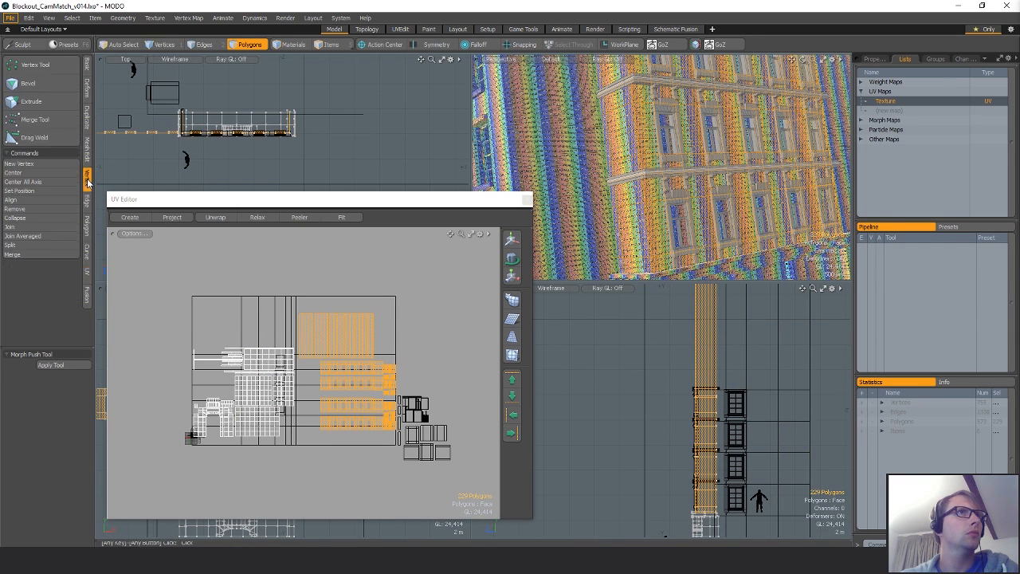
left_click(35, 119)
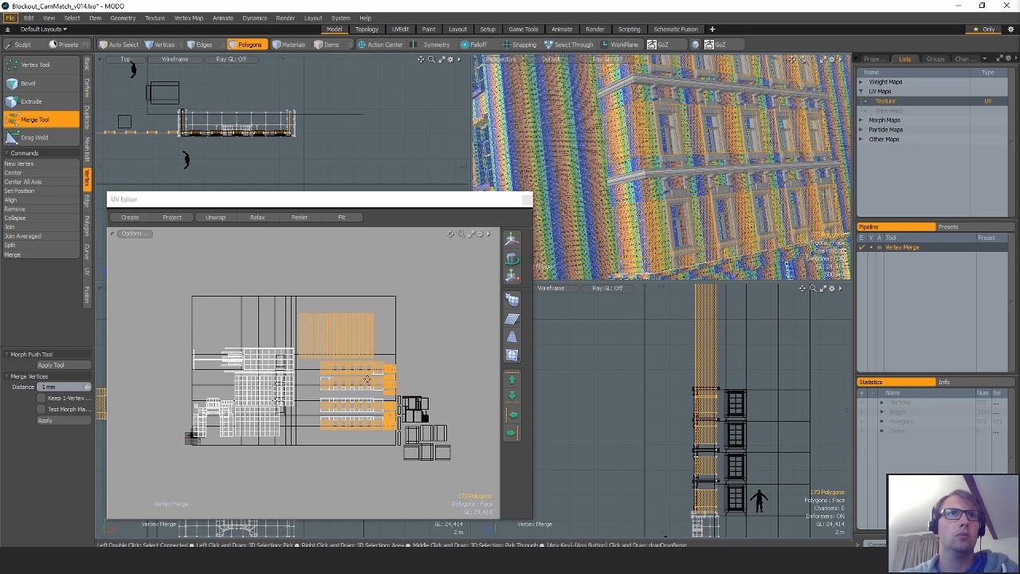
key("q")
Select the top edges of the lowest front wall UV island and Move and Sew the island above onto them.
scroll(350, 415, "up", 5)
key("space")
key("space")
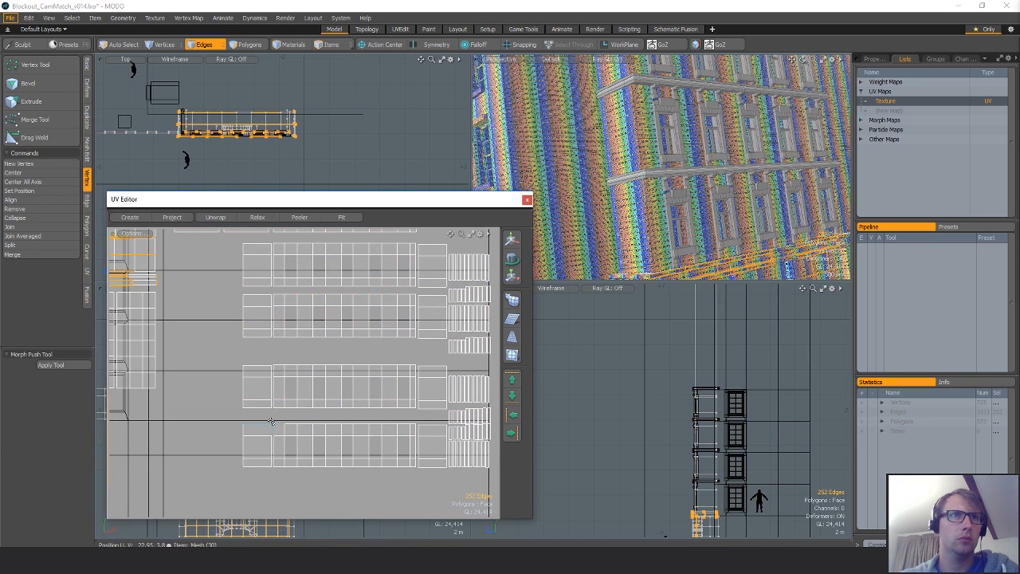
scroll(277, 423, "up", 3)
left_click(252, 401)
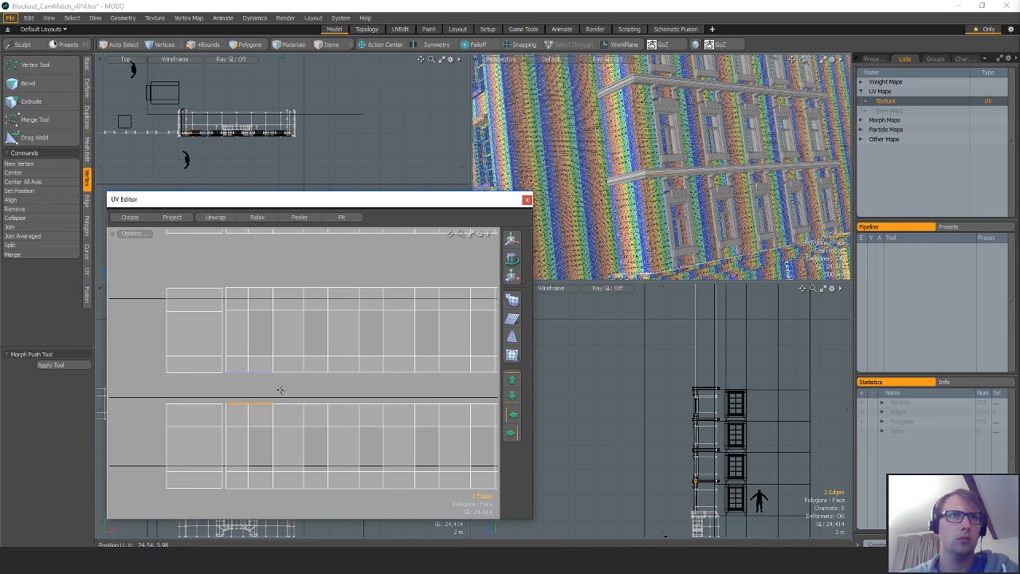
right_click_drag(502, 410, 500, 408, "shift")
left_click_drag(413, 416, 332, 419, "alt+shift")
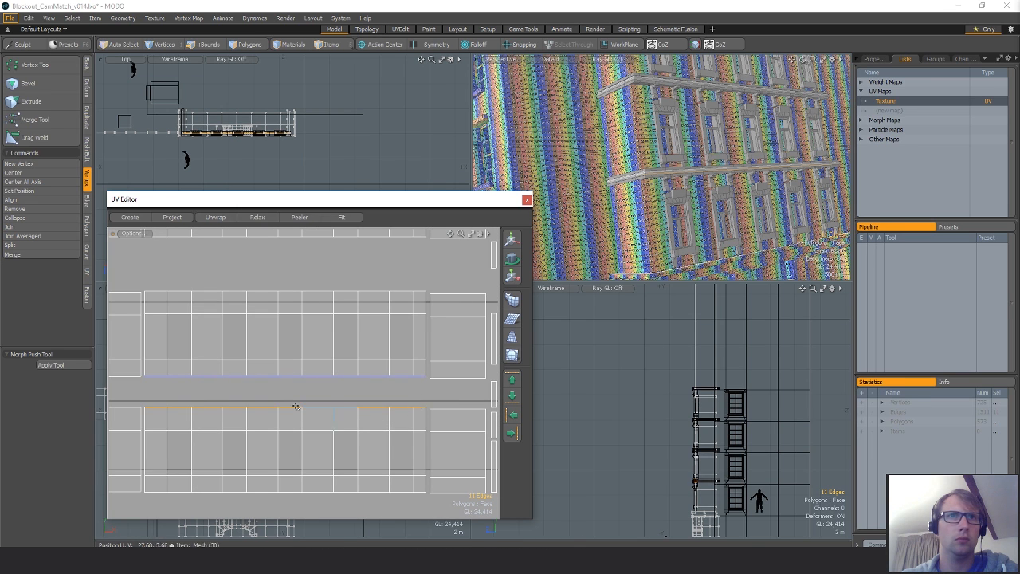
left_click(86, 279)
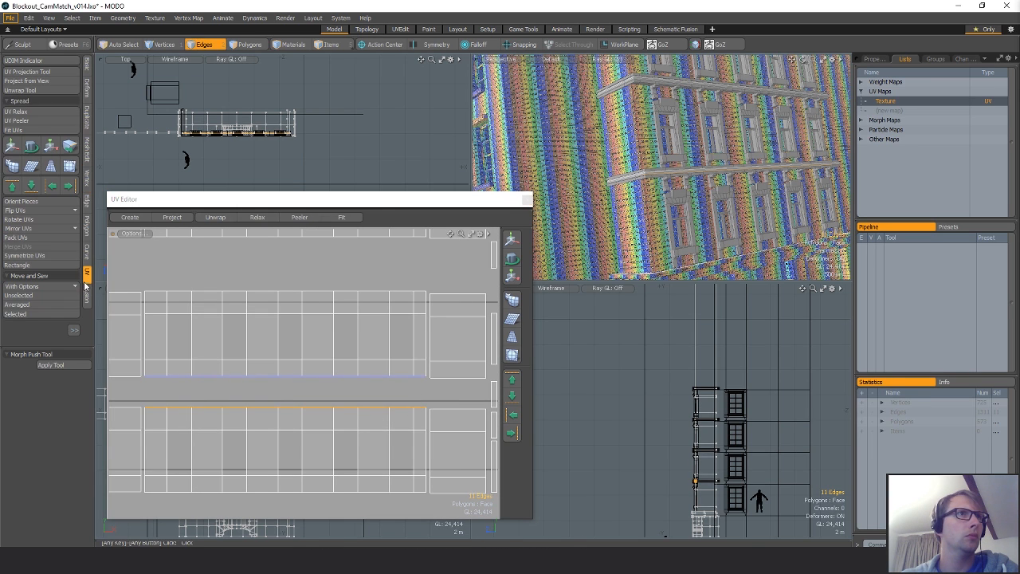
left_click(21, 314)
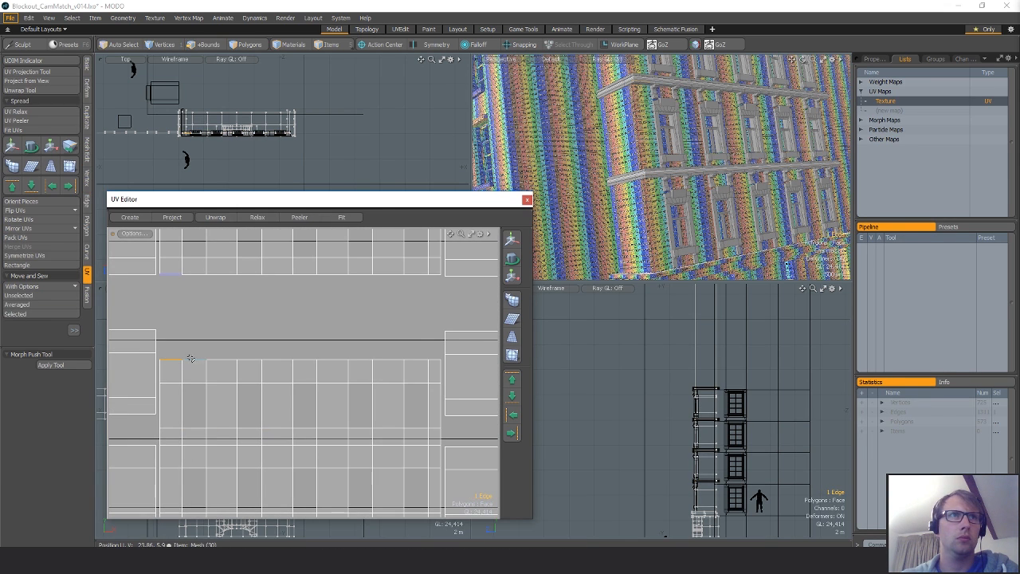
Select only the joined front wall island's top edge row and Move and Sew the third floor's island onto it.
double_click(417, 361)
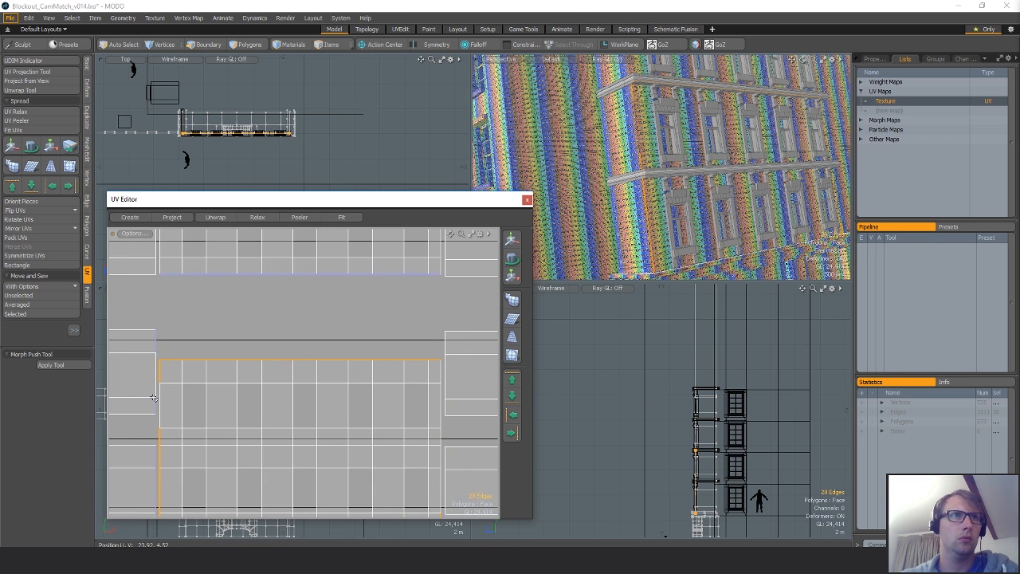
left_click_drag(273, 426, 234, 433, "ctrl+alt")
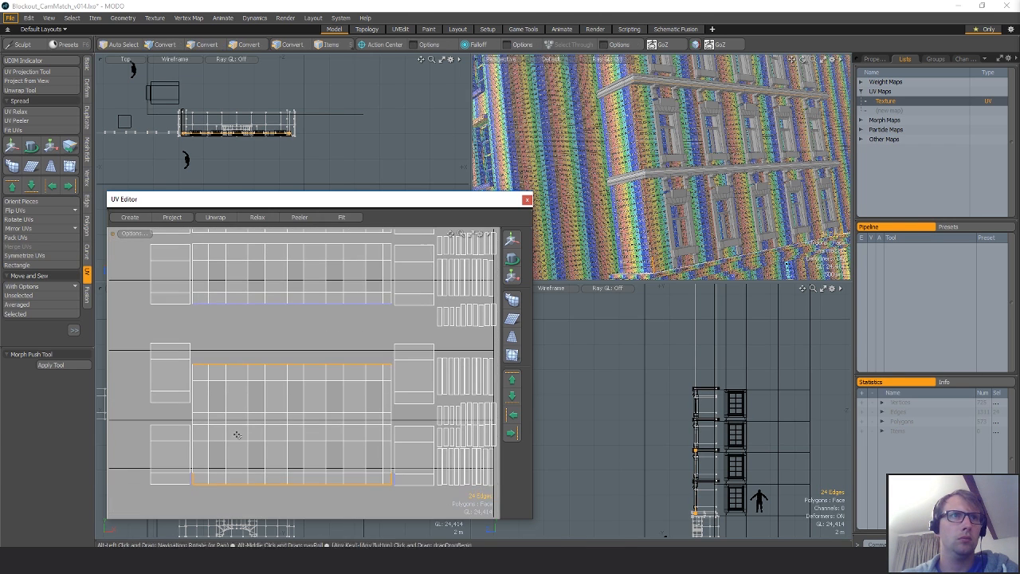
right_click_drag(159, 499, 405, 462, "ctrl")
left_click_drag(390, 435, 398, 482, "alt")
left_click(15, 314)
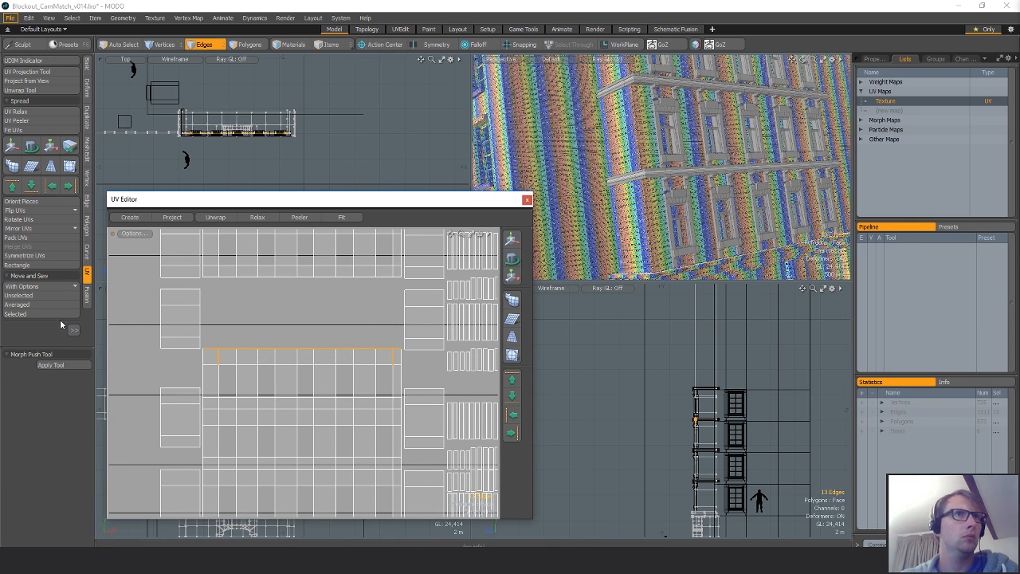
left_click_drag(292, 351, 310, 334, "alt")
scroll(305, 415, "down", 3)
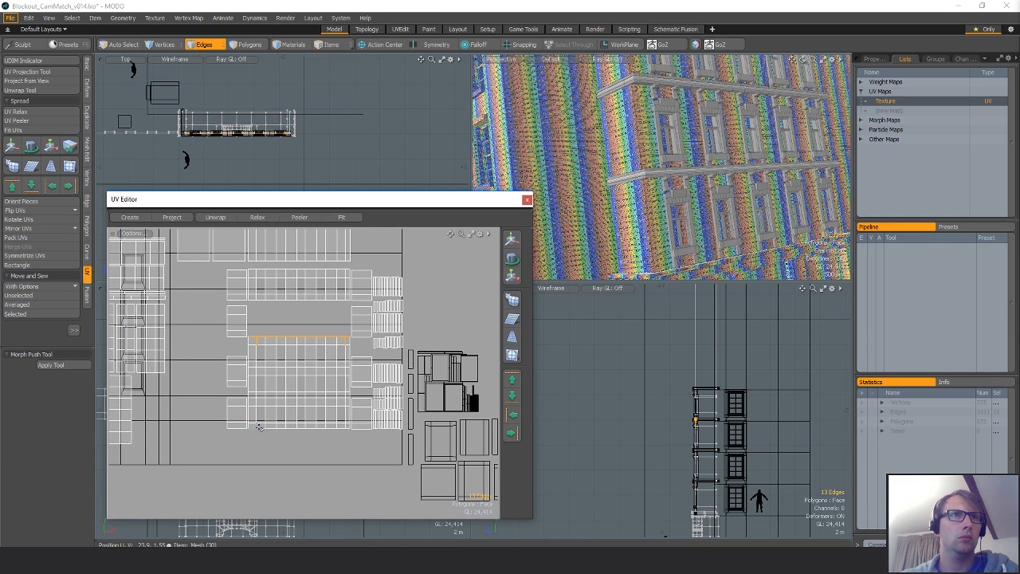
Select the vertices along the seam beneath the top floor's front wall and merge them with the Merge Tool.
key("3")
double_click(299, 291)
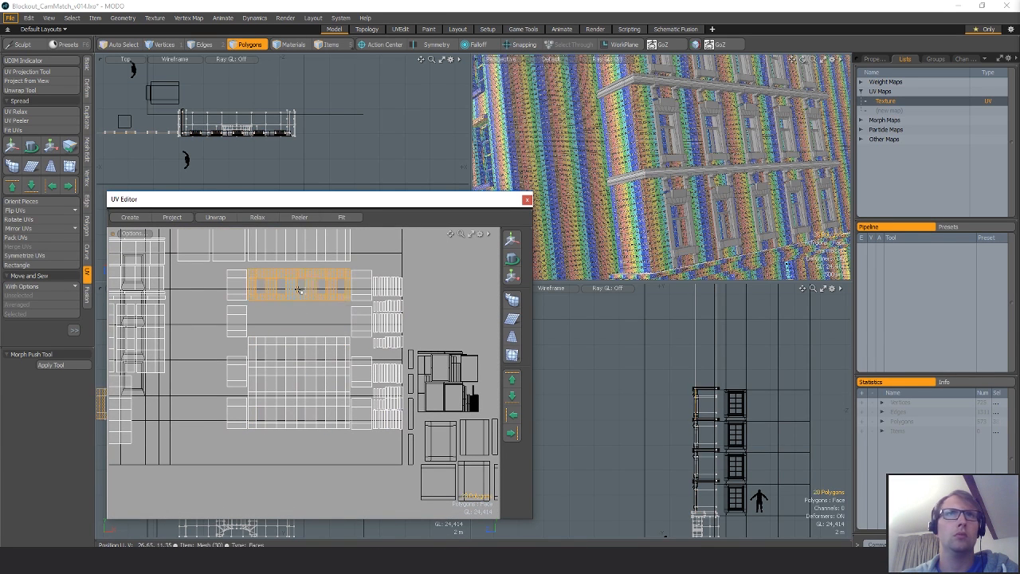
scroll(711, 441, "up", 10)
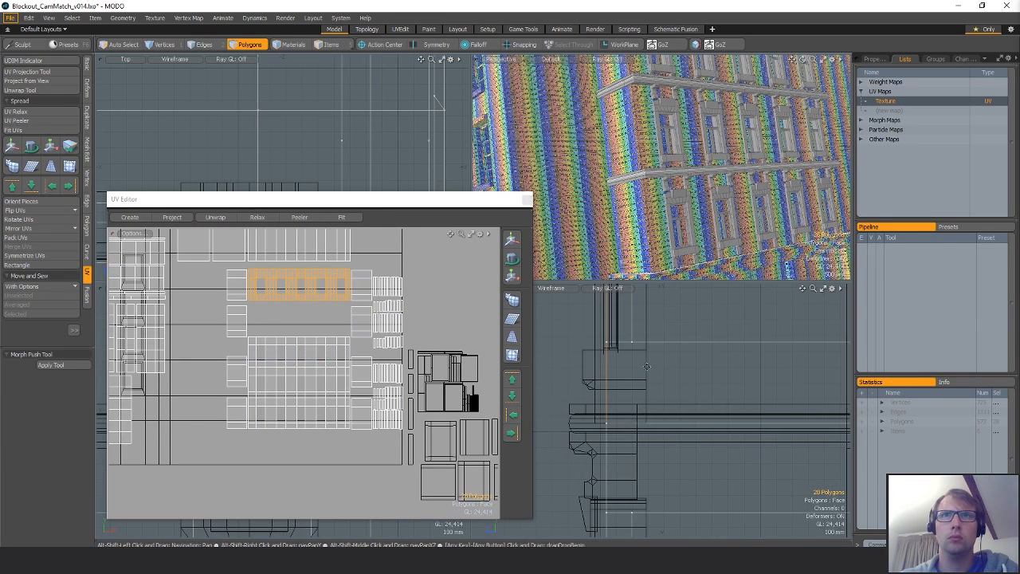
key("2")
key("3")
key("1")
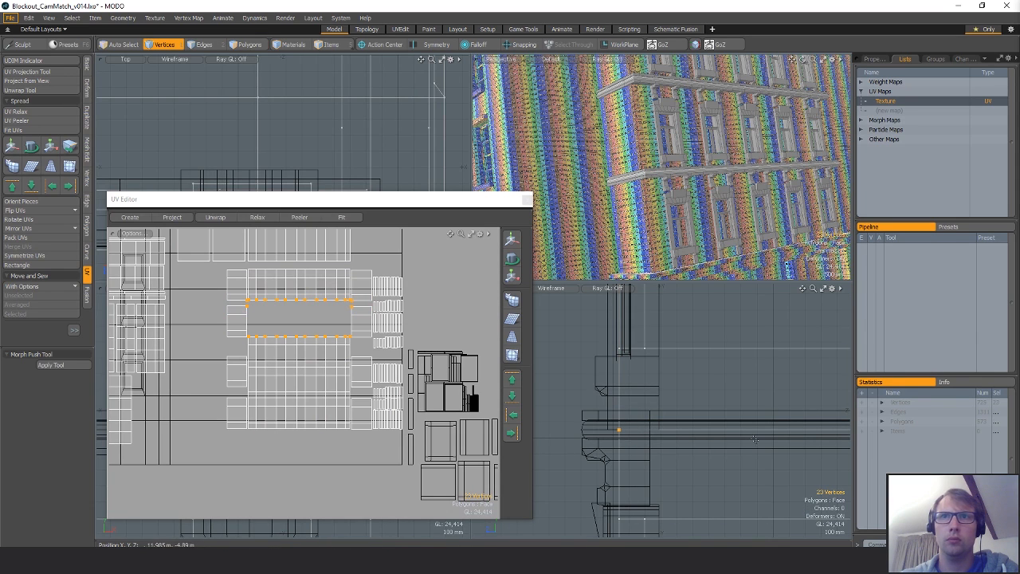
left_click(87, 177)
left_click(35, 120)
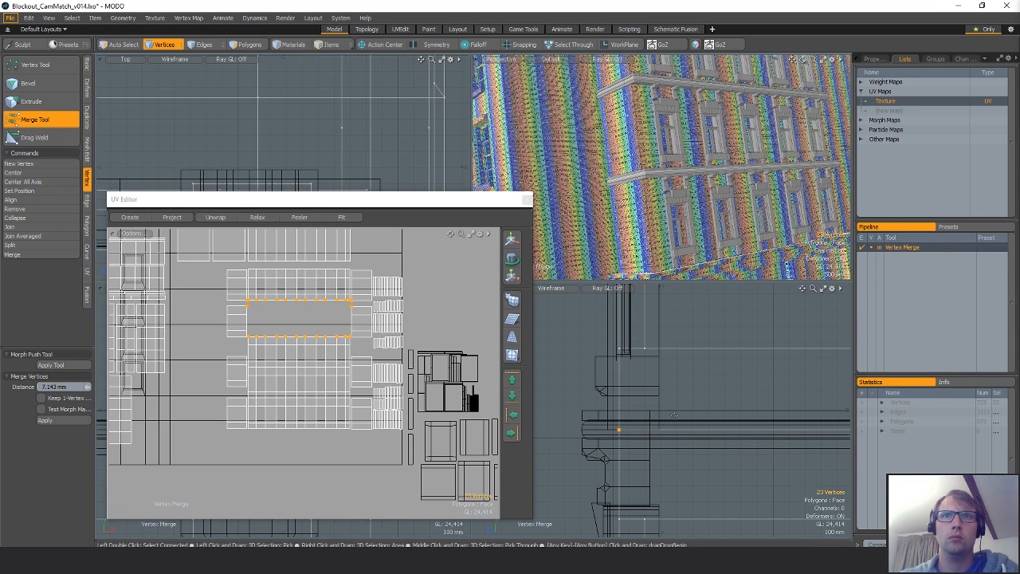
key("q")
Select the rear seam vertices of the side walls at the same floor level and merge them.
scroll(732, 417, "down", 5)
right_click_drag(810, 413, 786, 420)
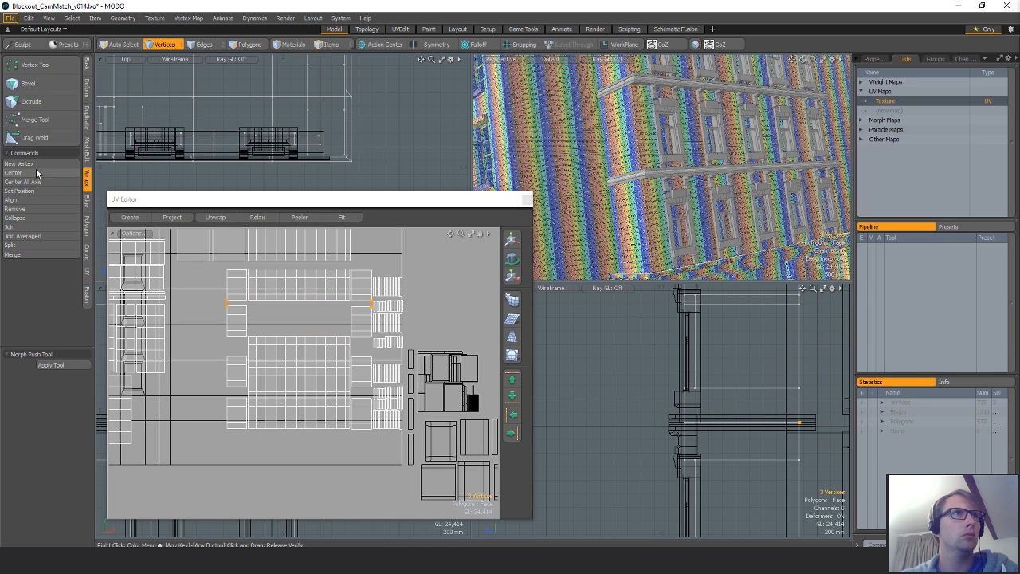
left_click(34, 120)
key("q")
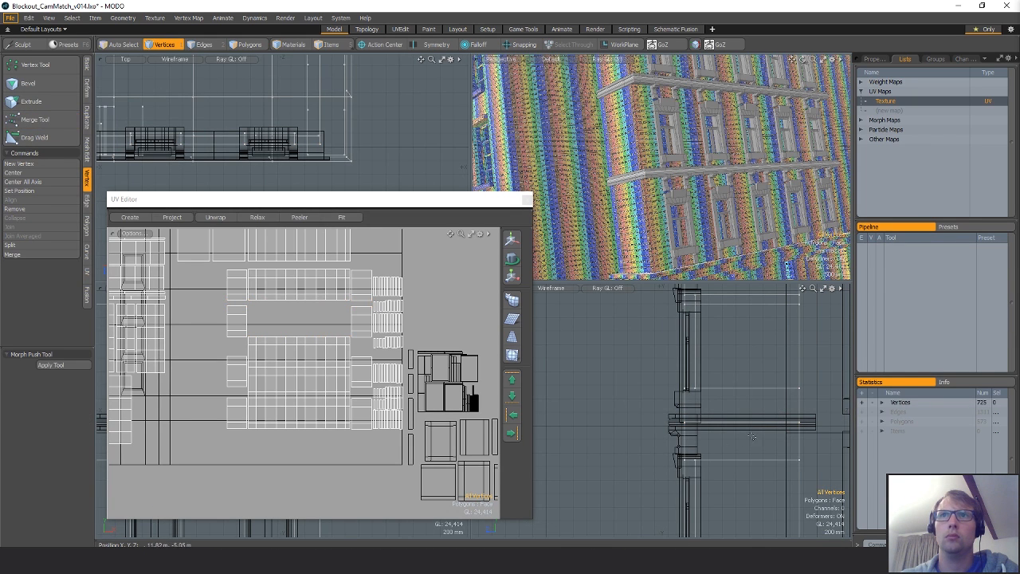
Examine the top floor's wall section and its seam with the floor below in the UV and 3D views.
key("2")
key("3")
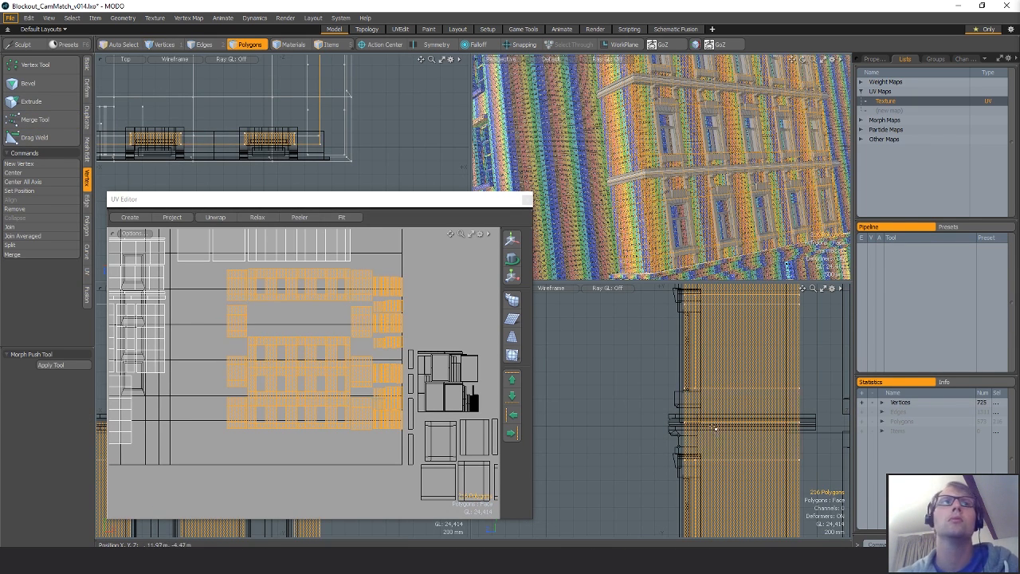
key("2")
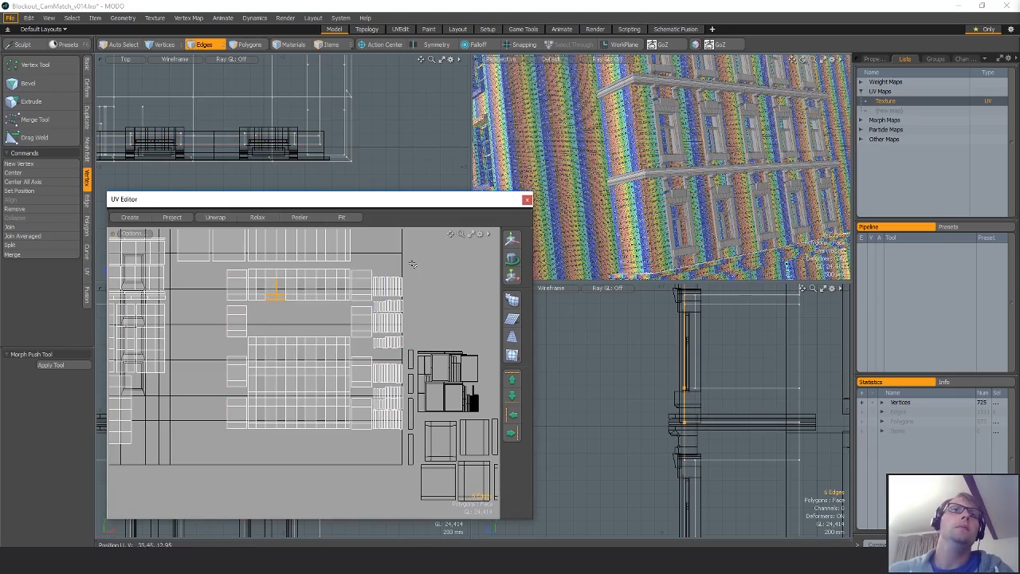
left_click_drag(615, 177, 572, 132, "alt")
key("3")
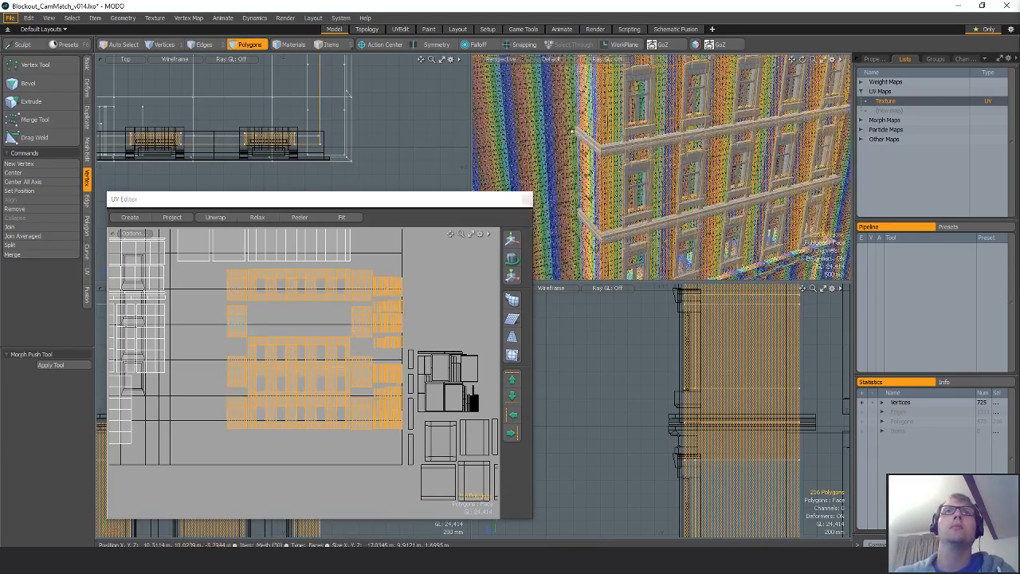
double_click(301, 287)
key("shift+a")
left_click_drag(636, 180, 708, 138, "alt")
double_click(633, 161)
scroll(640, 155, "up", 3)
scroll(661, 137, "up", 2)
Try to delete the top floor's side wall, its corner polygons and the remaining connected front wall section.
left_click(709, 137)
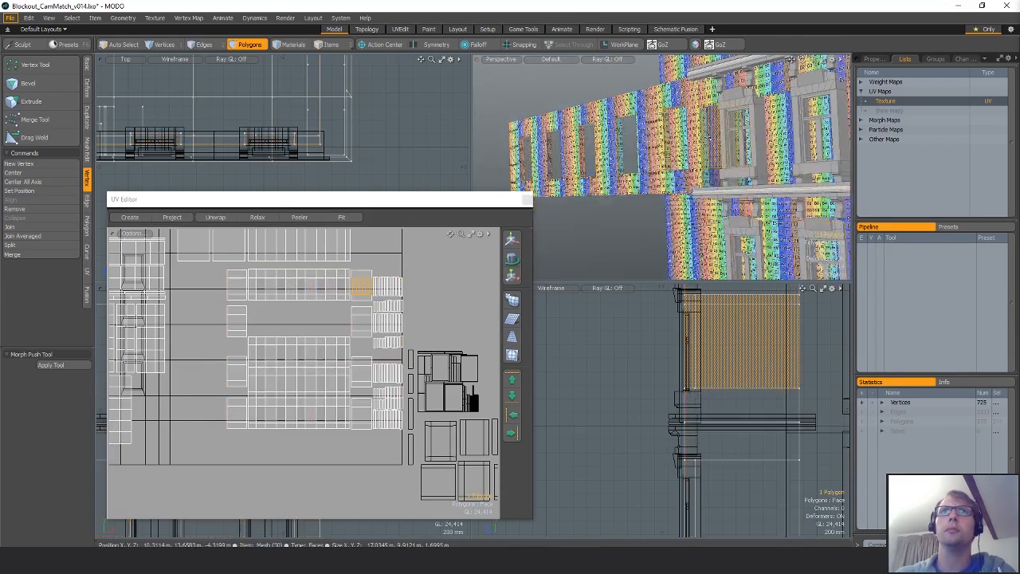
left_click(712, 181, "shift")
left_click_drag(366, 204, 550, 395)
key("shift+a")
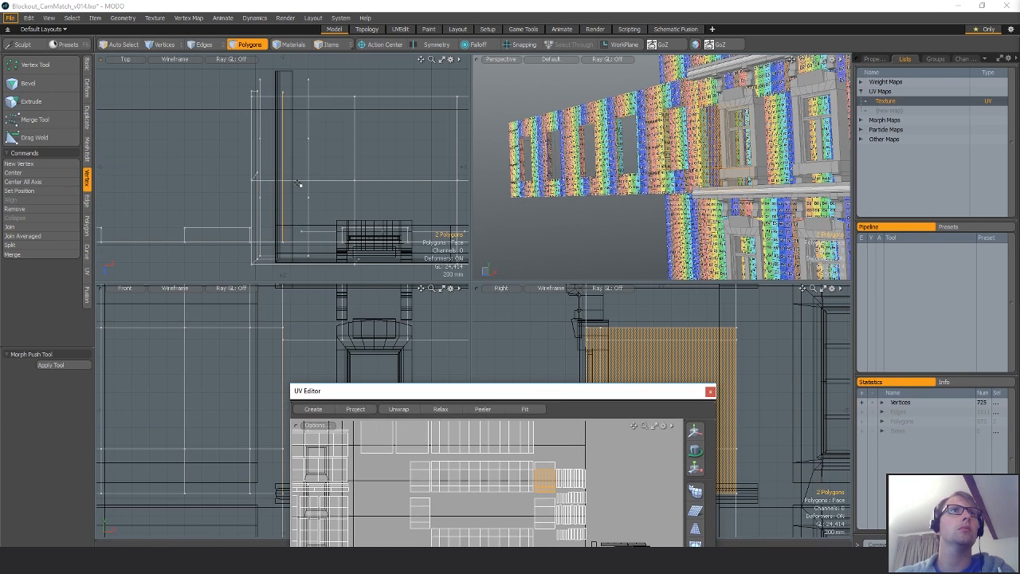
right_click_drag(279, 241, 291, 253)
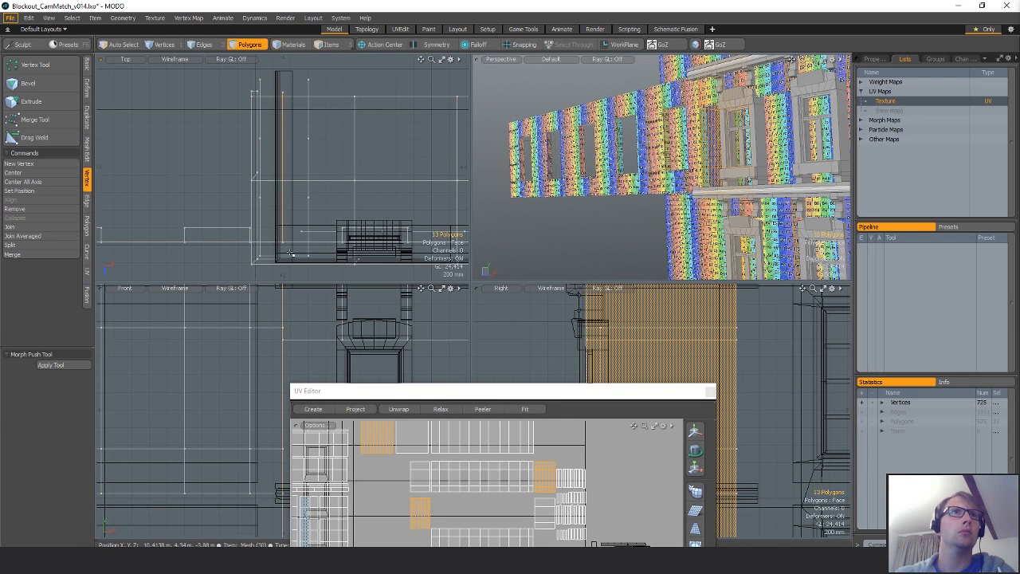
key("Delete")
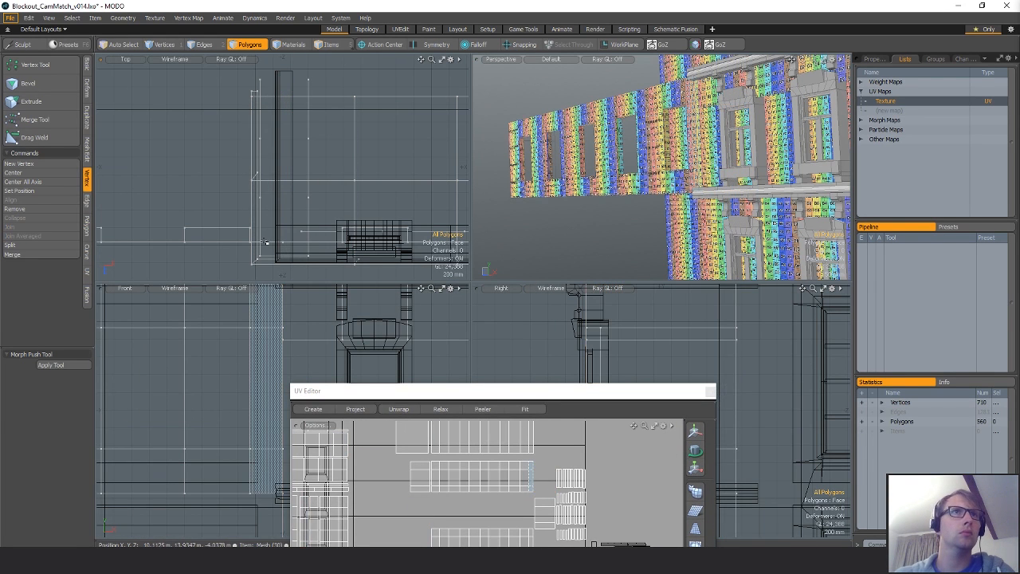
key("Delete")
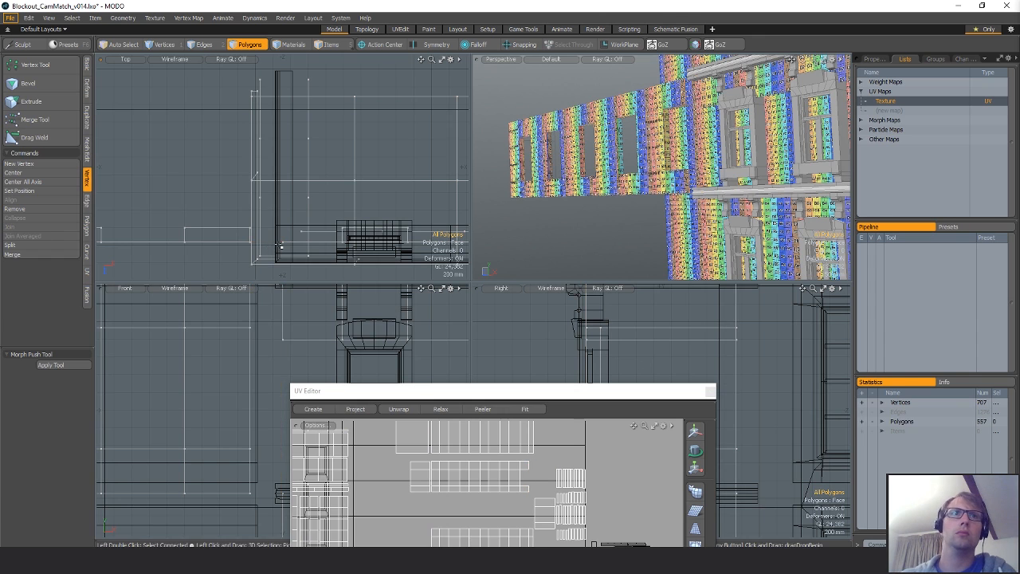
double_click(242, 236)
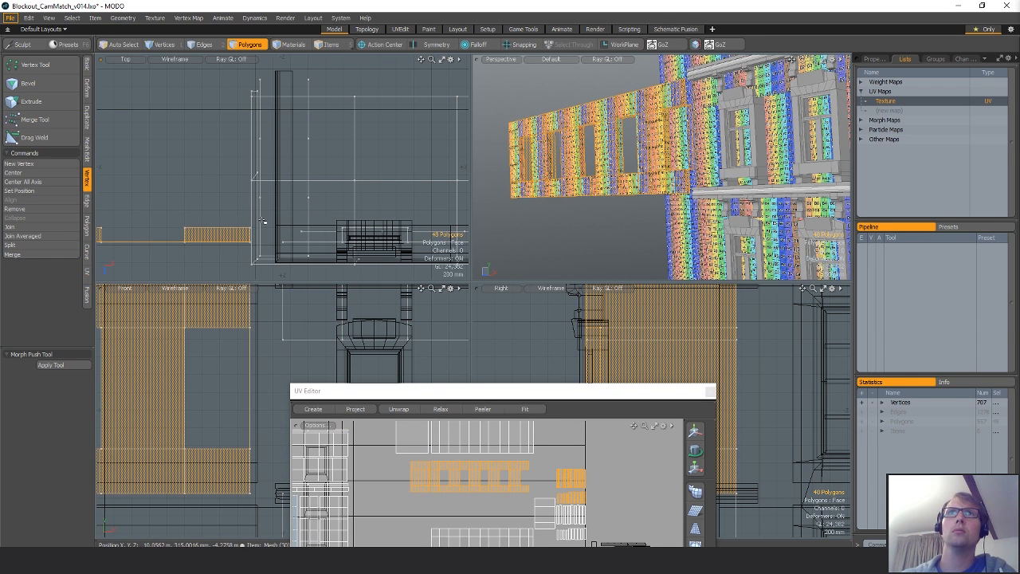
key("Delete")
mouse_move(533, 400)
left_mouse_down()
mouse_move(271, 173)
mouse_move(283, 173)
left_mouse_up()
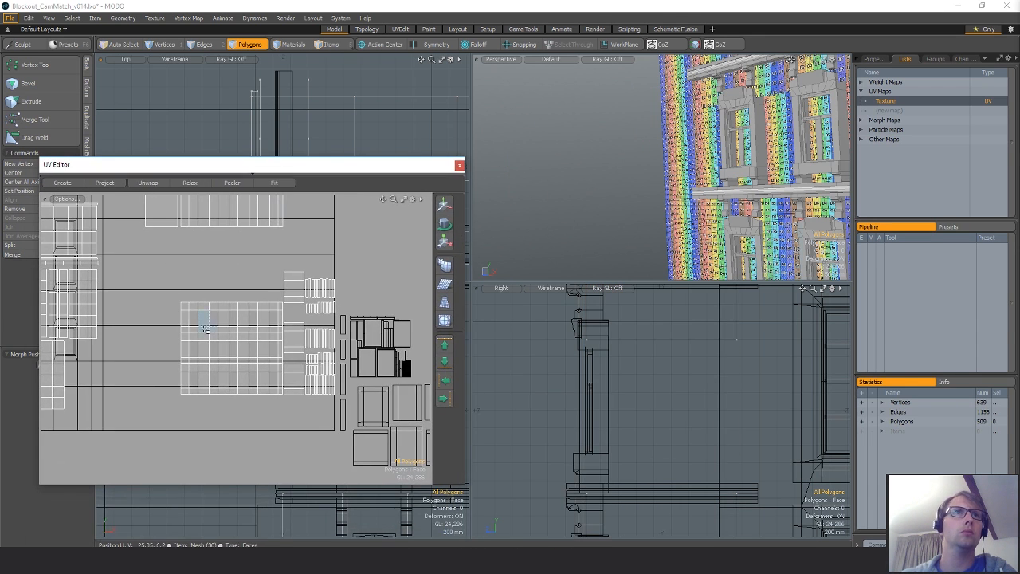
Select the wall polygons of the floor below to check the model and undo the wall deletions.
left_click_drag(230, 306, 178, 305)
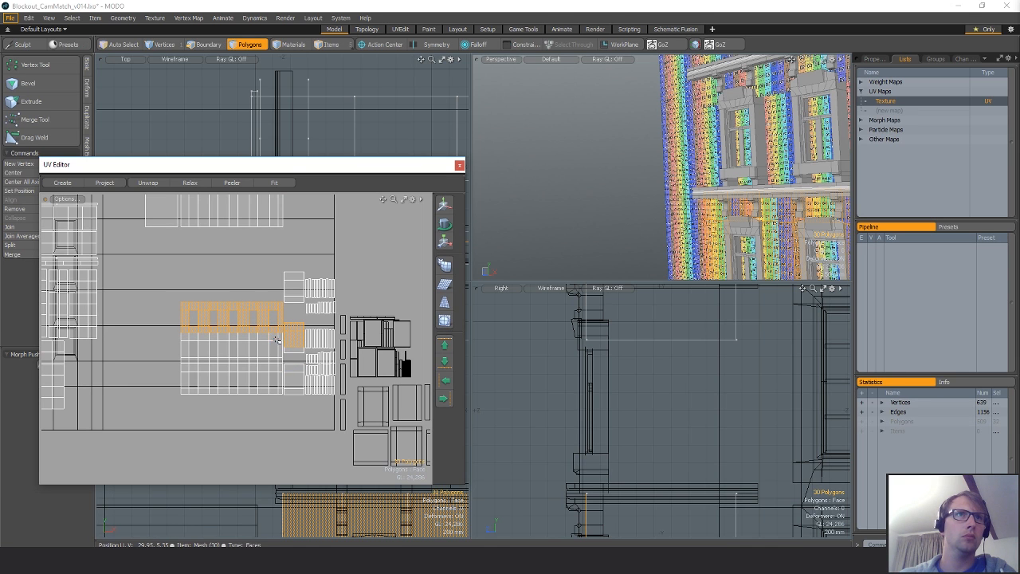
key("shift+a")
left_click_drag(652, 230, 745, 237, "alt")
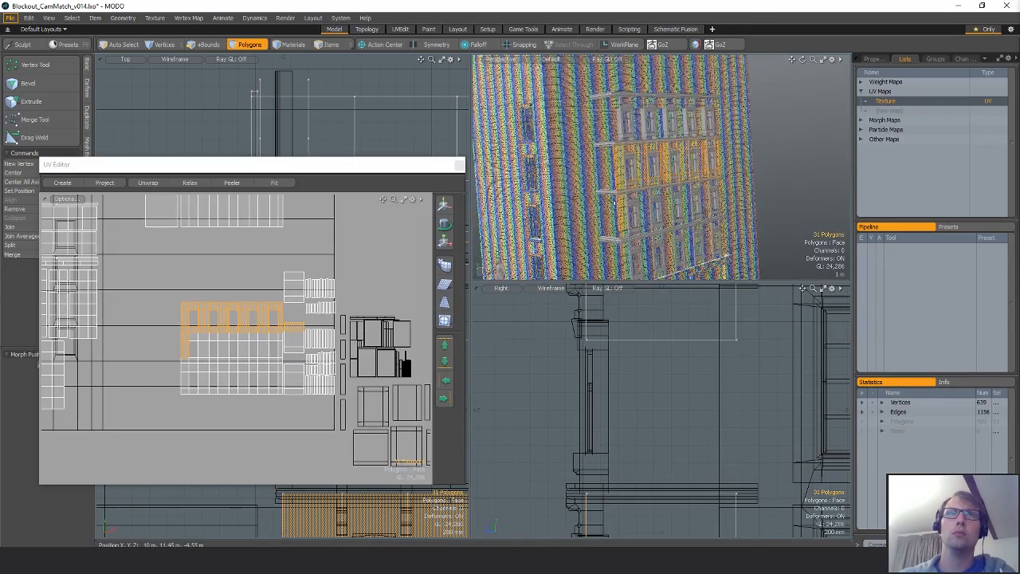
left_click_drag(615, 203, 633, 107, "alt+shift")
scroll(618, 172, "up", 3)
double_click(655, 187)
key("Escape")
Select the top floor's side wall polygons, exclude the tall adjoining wall from the selection, and delete them.
left_click(676, 176)
double_click(675, 175)
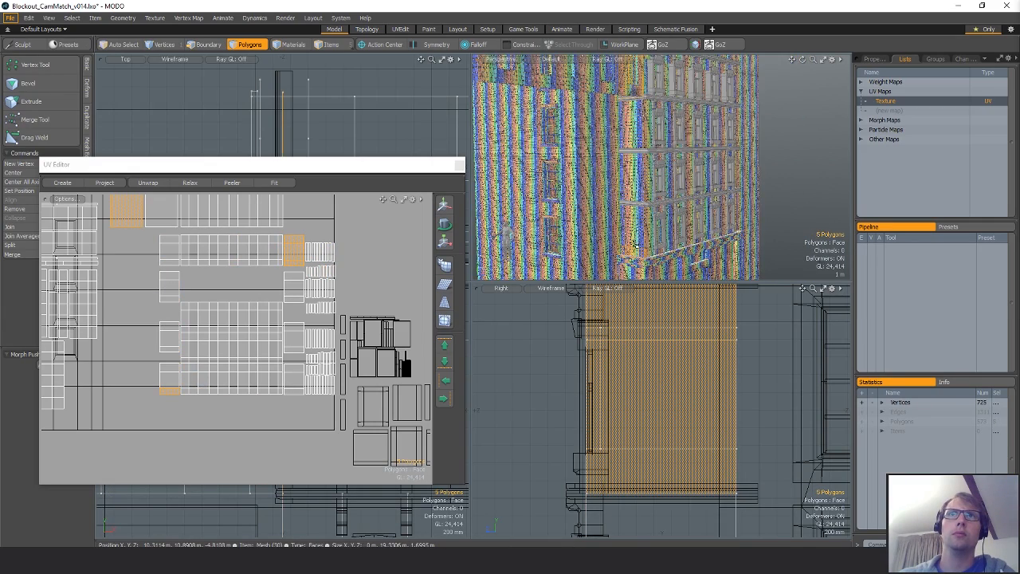
left_click_drag(635, 244, 635, 262, "ctrl")
left_click_drag(656, 203, 602, 215, "alt")
left_click_drag(327, 285, 336, 349, "alt+shift")
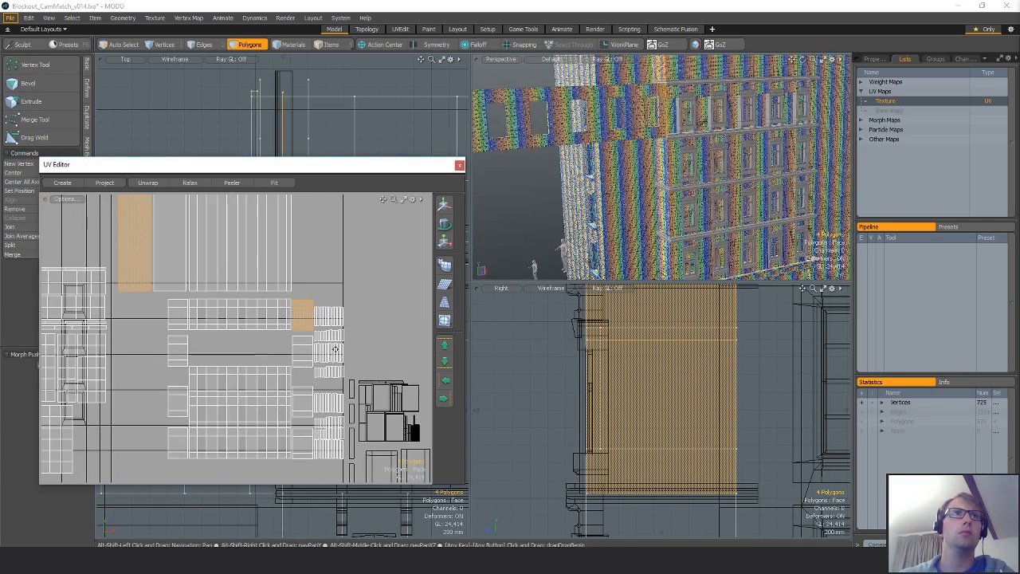
left_click_drag(299, 267, 317, 362, "alt+shift")
left_click_drag(687, 169, 707, 115, "alt")
left_click(707, 114, "ctrl")
key("Delete")
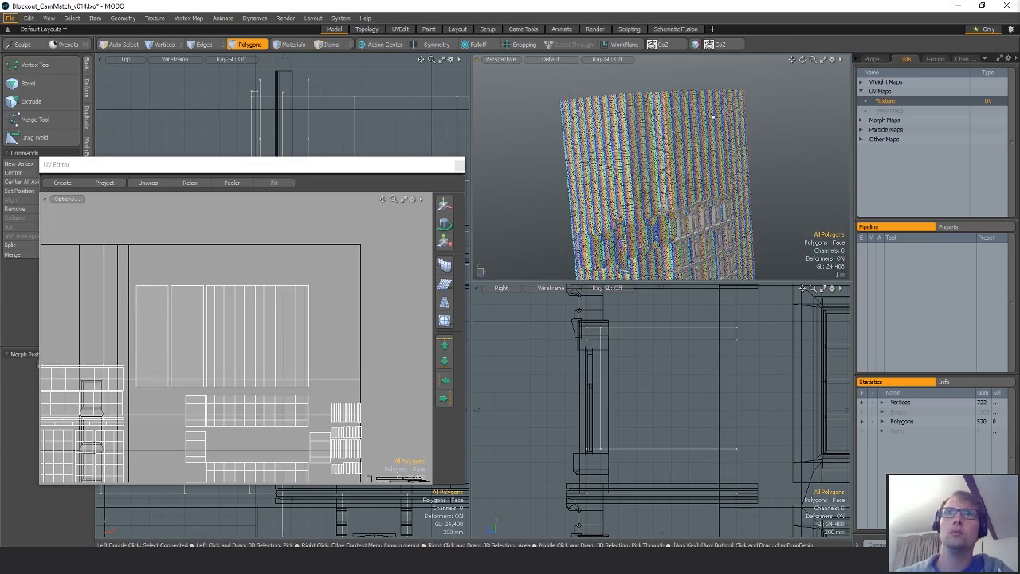
Delete the top floor's front wall polygons around the corner window and the rest of that connected wall section.
key("shift+a")
mouse_move(670, 217)
left_mouse_down("alt")
mouse_move(710, 182)
mouse_move(688, 213)
left_mouse_up("alt")
left_click(709, 190, "shift")
left_click(687, 212, "shift")
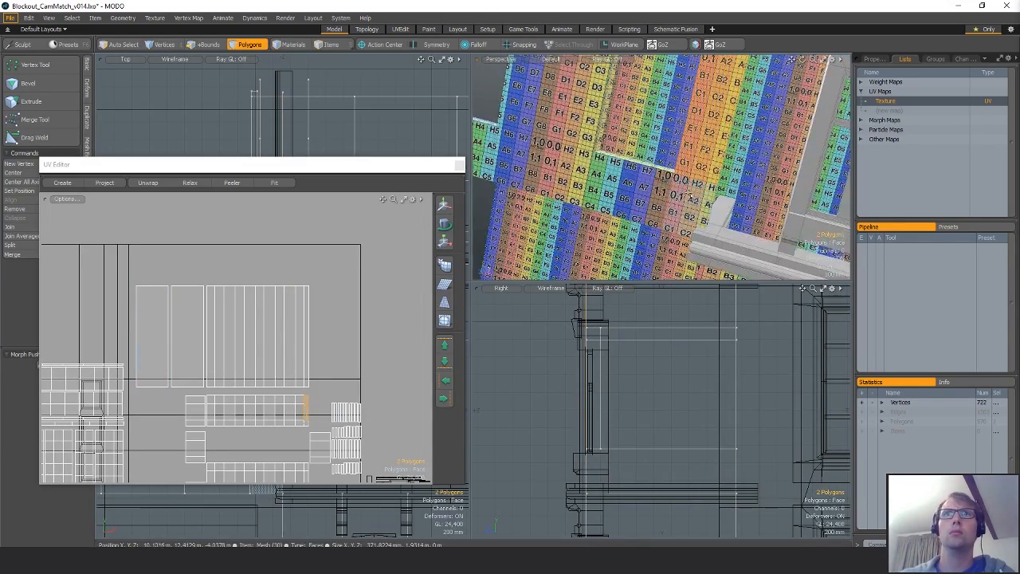
left_click(642, 194, "shift")
left_click_drag(668, 177, 728, 102, "alt")
left_click(687, 73, "shift")
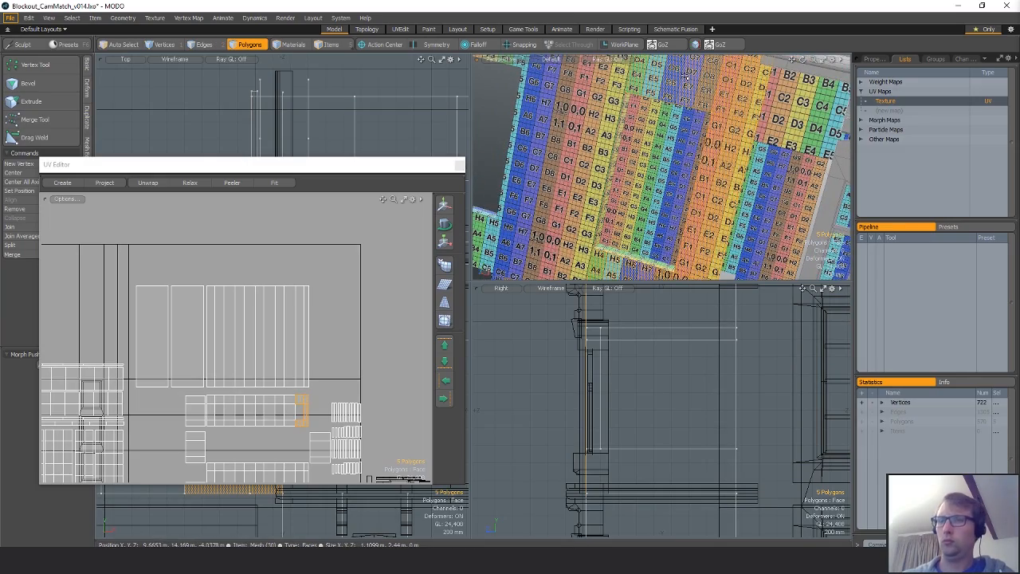
key("Delete")
double_click(567, 220)
key("Delete")
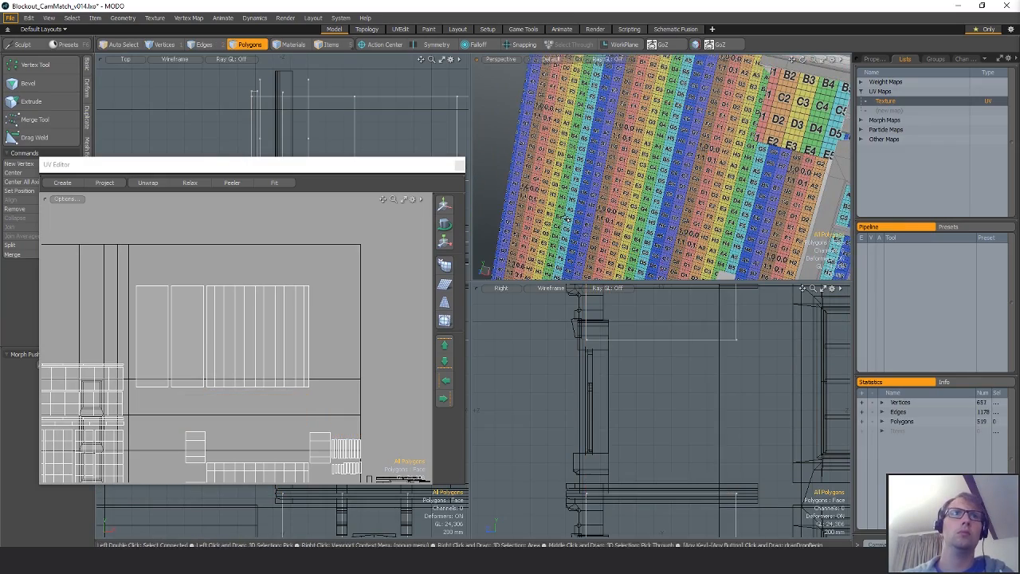
Select the complete wall section of the floor below the removed one and paste a copy of it in place.
scroll(630, 227, "down", 5)
left_click_drag(628, 226, 621, 192, "alt")
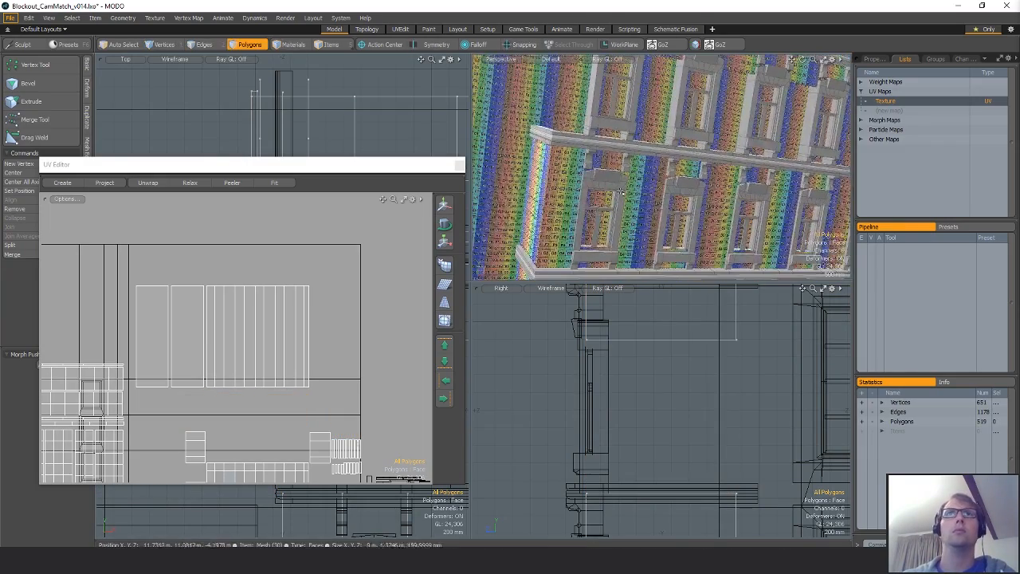
double_click(630, 199)
left_click_drag(294, 411, 308, 278, "alt+shift")
left_click_drag(558, 215, 602, 177, "alt")
left_click_drag(648, 425, 518, 485, "alt+shift")
right_click_drag(986, 446, 982, 451)
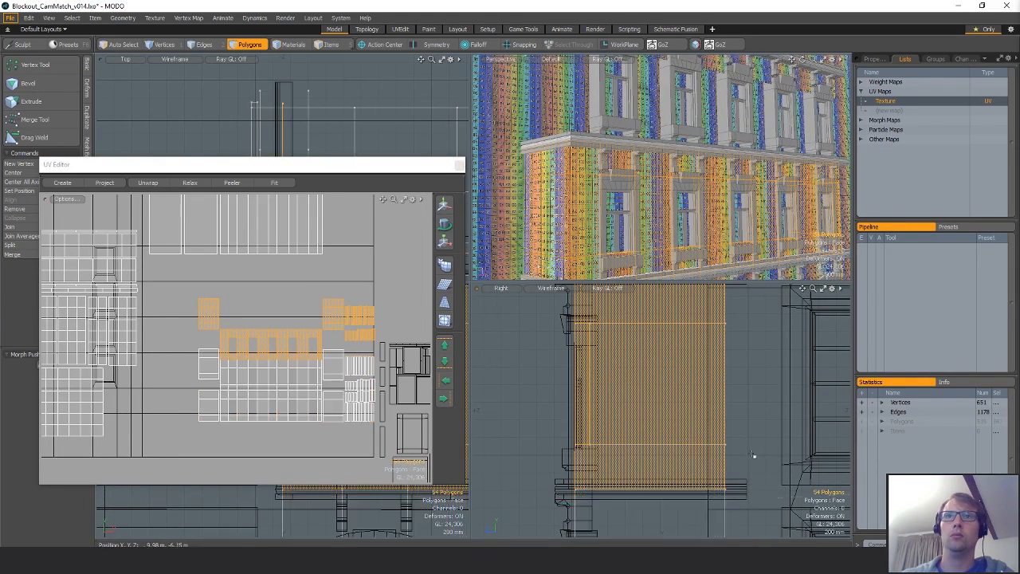
scroll(756, 455, "down", 5)
left_click_drag(696, 384, 694, 421, "alt+shift")
key("ctrl+c")
key("ctrl+v")
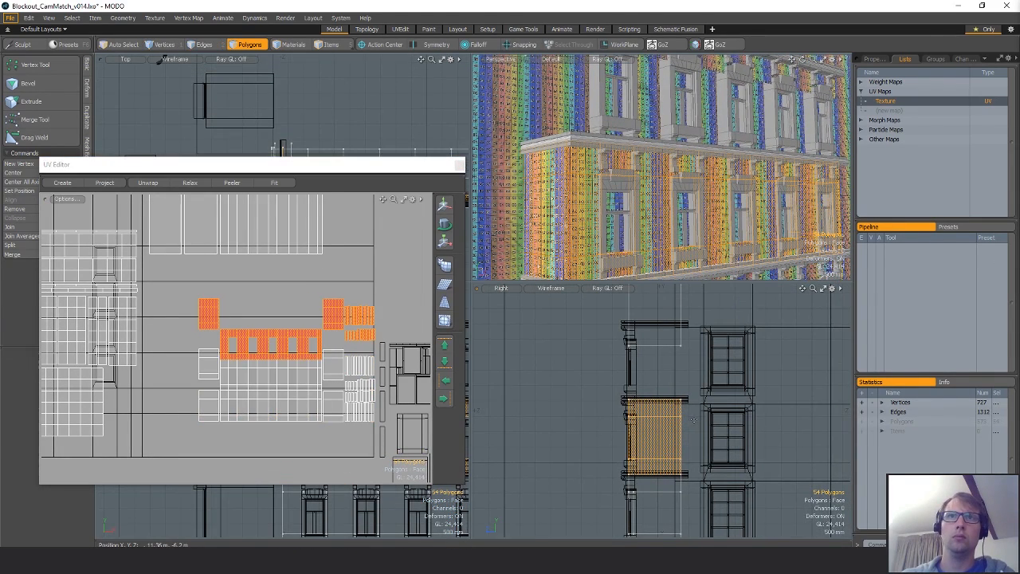
Move the copied wall section straight up to the top floor, using snapping to align it with the section beneath.
key("w")
left_click_drag(655, 389, 654, 313)
left_click_drag(623, 380, 702, 383, "ctrl+alt")
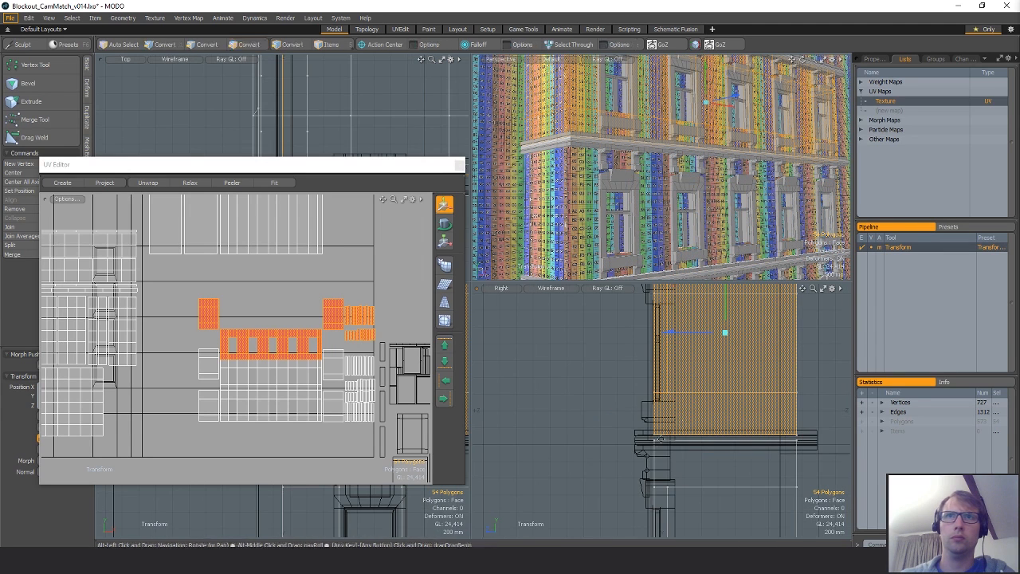
left_click_drag(654, 448, 656, 414, "alt+shift")
key("x")
scroll(716, 451, "down", 5)
key("q")
Select the vertices along the seam between the two uppermost wall sections and try the Merge Tool on them.
key("1")
right_click_drag(673, 437, 853, 434)
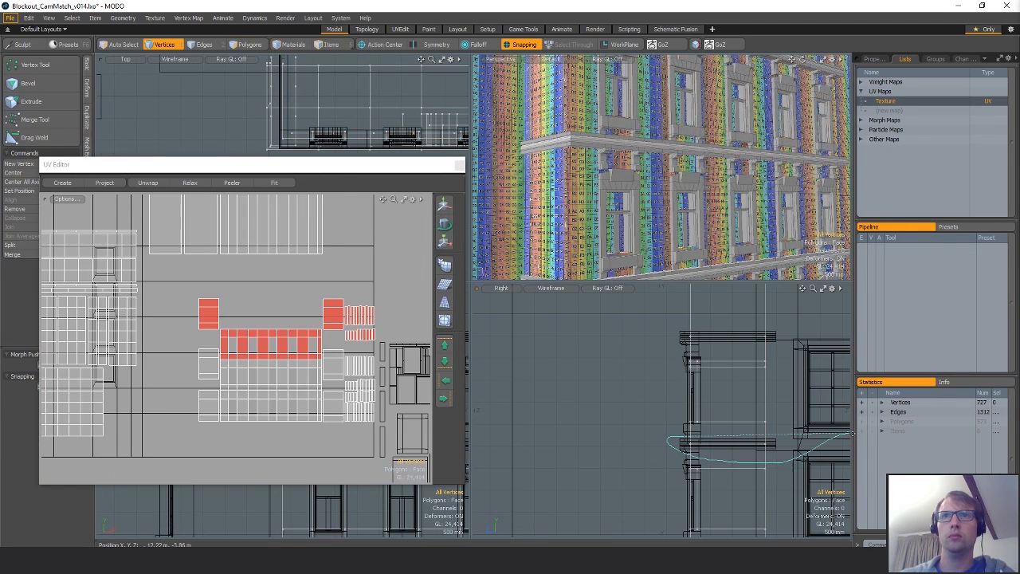
left_click(30, 120)
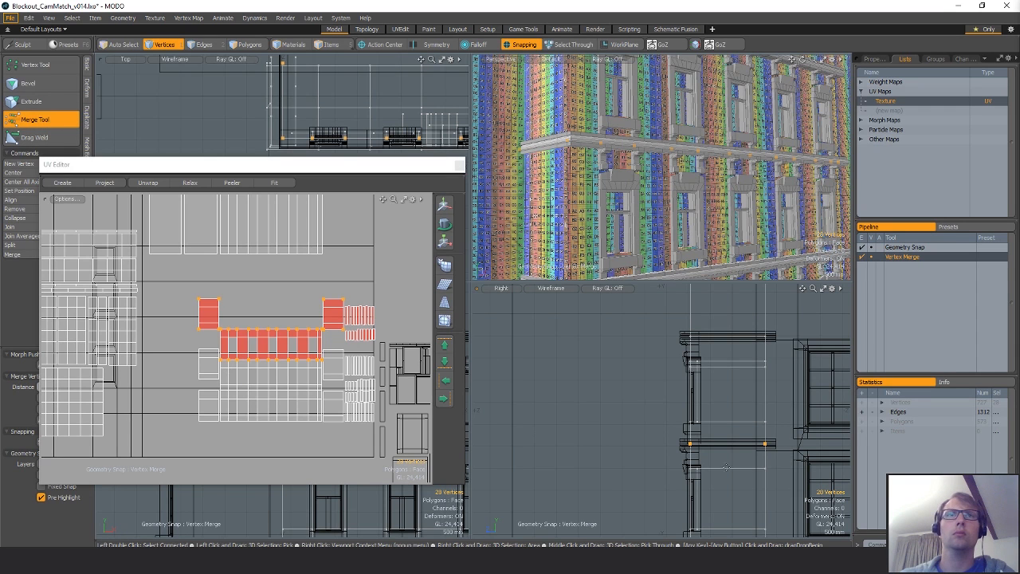
key("q")
Shift the copied wall section's UV islands upward, clear of the overlapping islands of the floor below.
key("3")
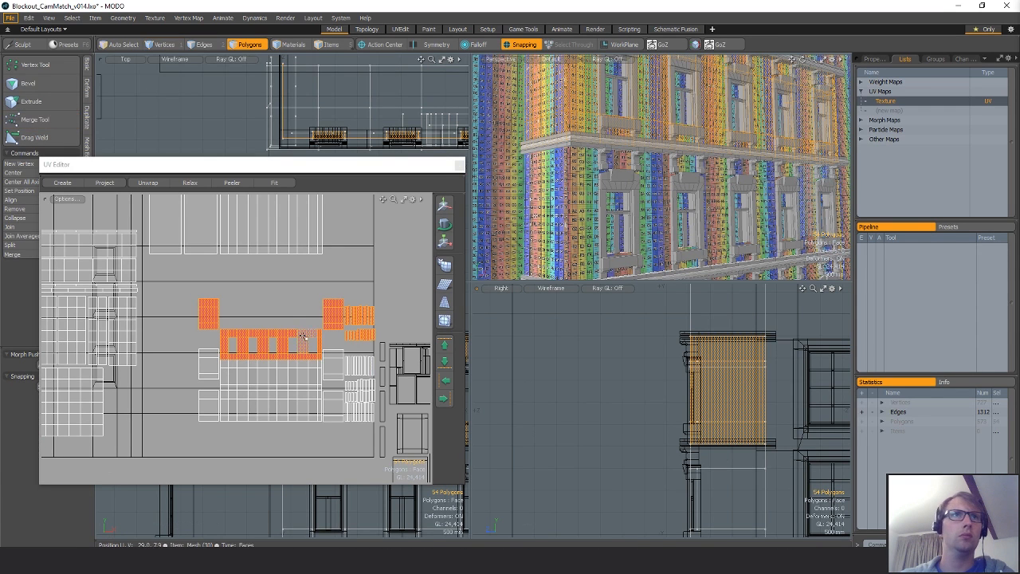
key("w")
left_click_drag(287, 305, 287, 263)
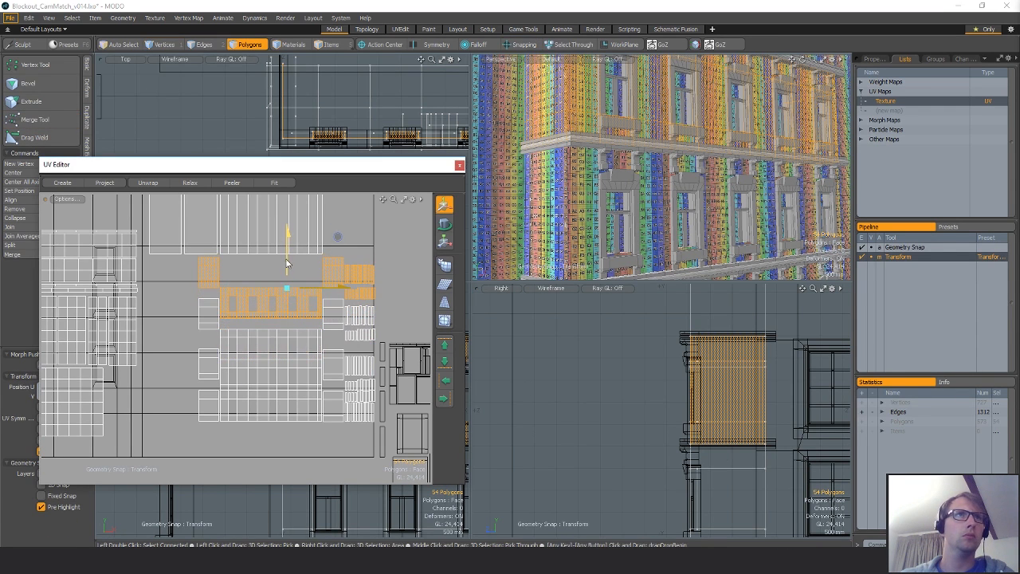
key("q")
Merge the coincident seam vertices between the two uppermost wall sections with the Merge Tool.
key("1")
key("1")
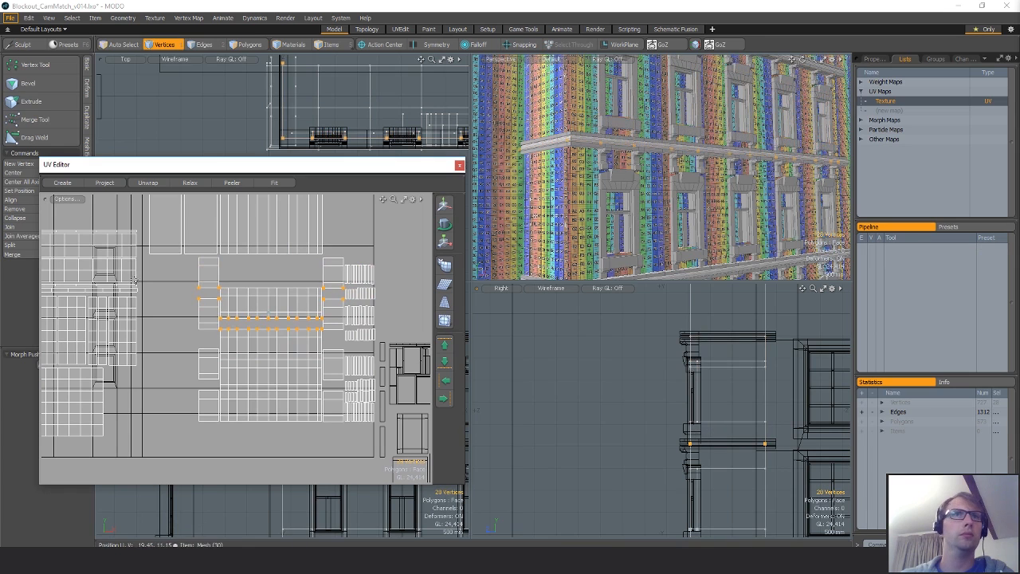
left_click(25, 121)
left_click(384, 348)
key("q")
Select the shared seam edges between the two uppermost main wall UV islands and sew them together with Move and Sew.
key("2")
left_click_drag(239, 328, 345, 335, "ctrl+alt")
left_click_drag(348, 336, 252, 334, "alt")
left_click_drag(252, 333, 273, 331, "shift")
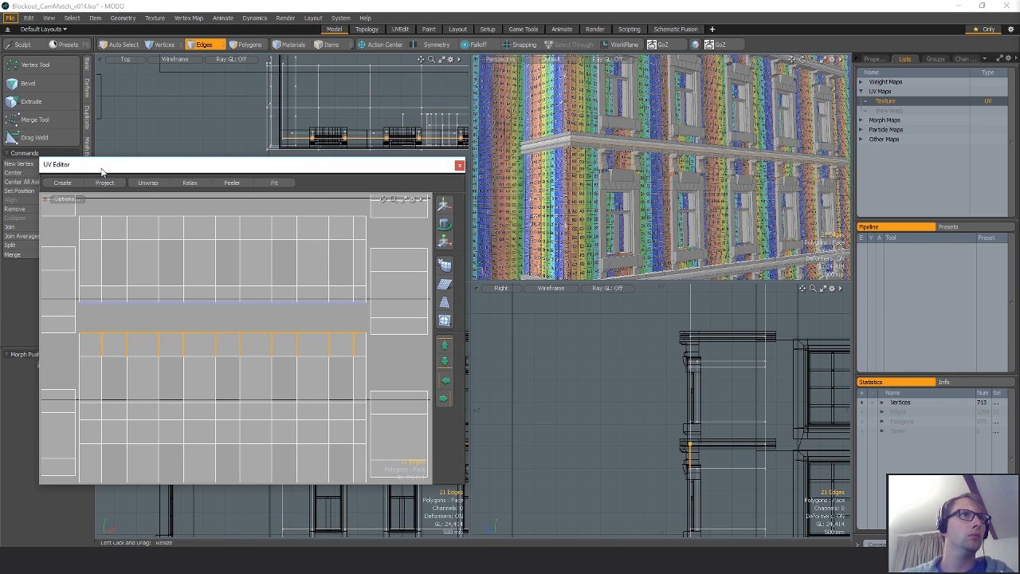
left_click_drag(101, 170, 148, 168)
left_click(86, 273)
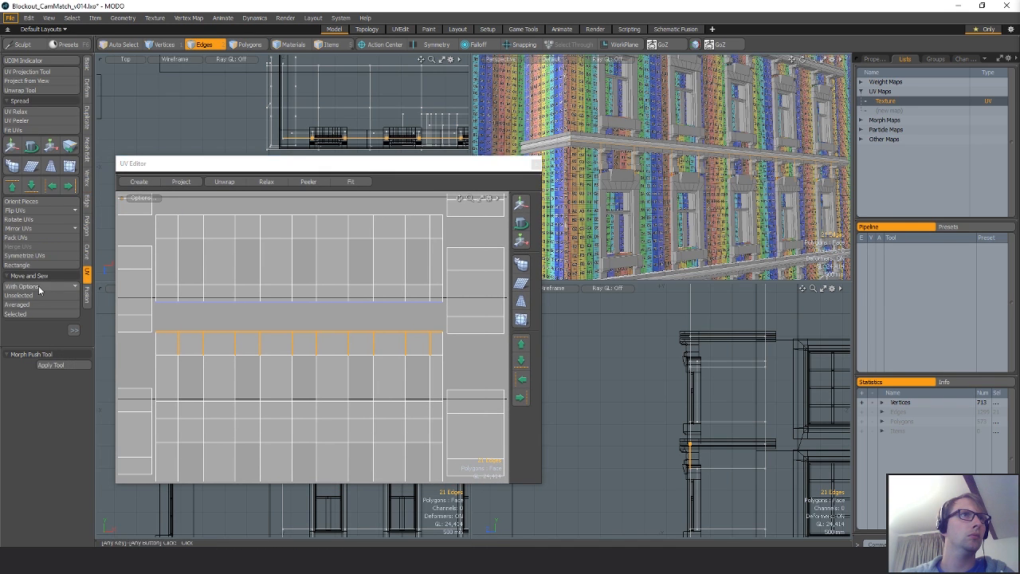
left_click(15, 313)
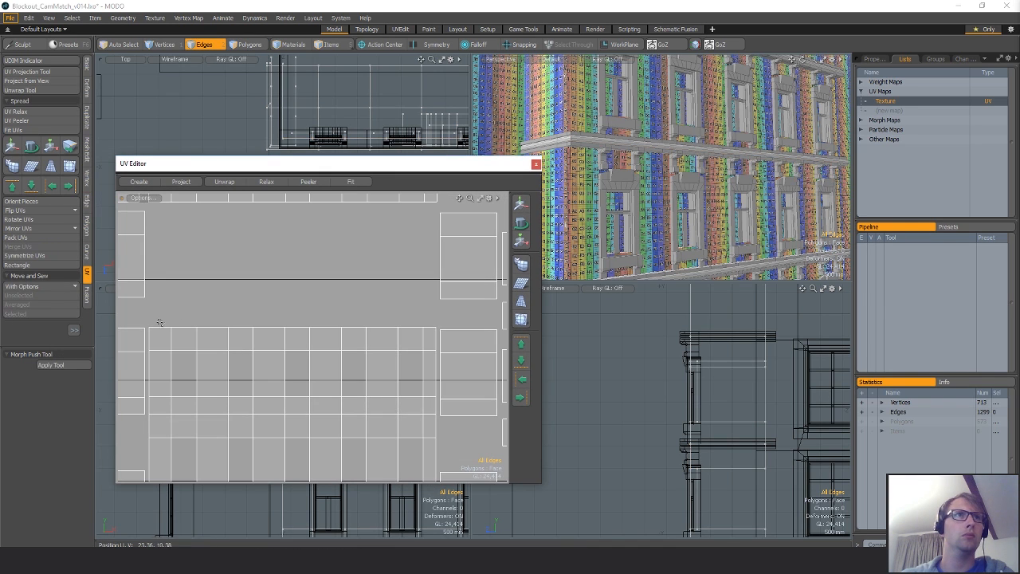
Select the bottom edge loop of the tall upper wall and snap it up to the top of the rebuilt floor section.
key("3")
left_click(711, 357)
key("2")
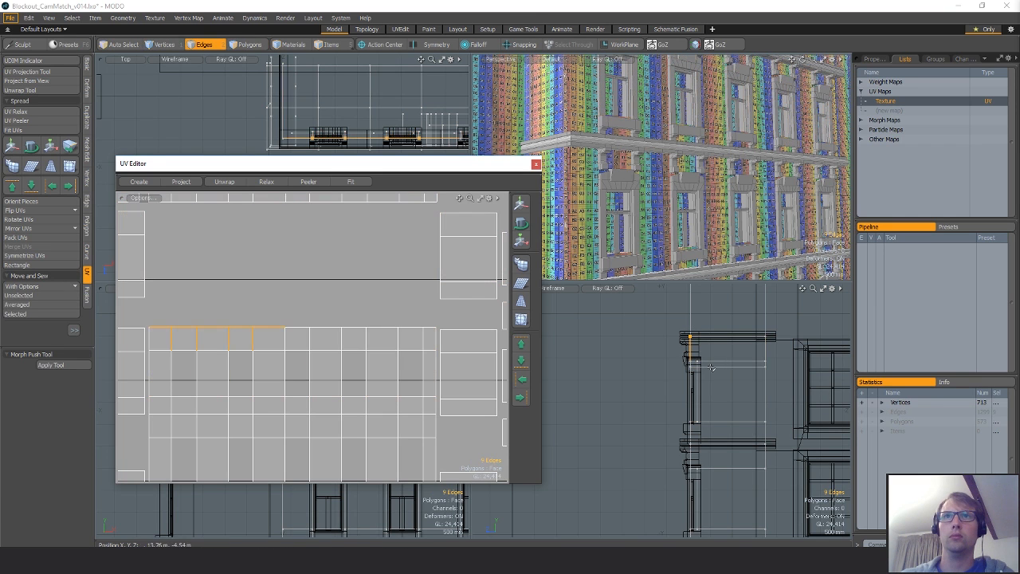
double_click(748, 368)
left_click_drag(793, 356, 749, 319, "ctrl+alt")
left_click_drag(749, 298, 767, 371, "alt")
right_click_drag(769, 374, 643, 285, "ctrl")
left_click_drag(693, 470, 676, 411, "alt")
left_click_drag(676, 411, 833, 421, "ctrl+alt")
key("w")
key("x")
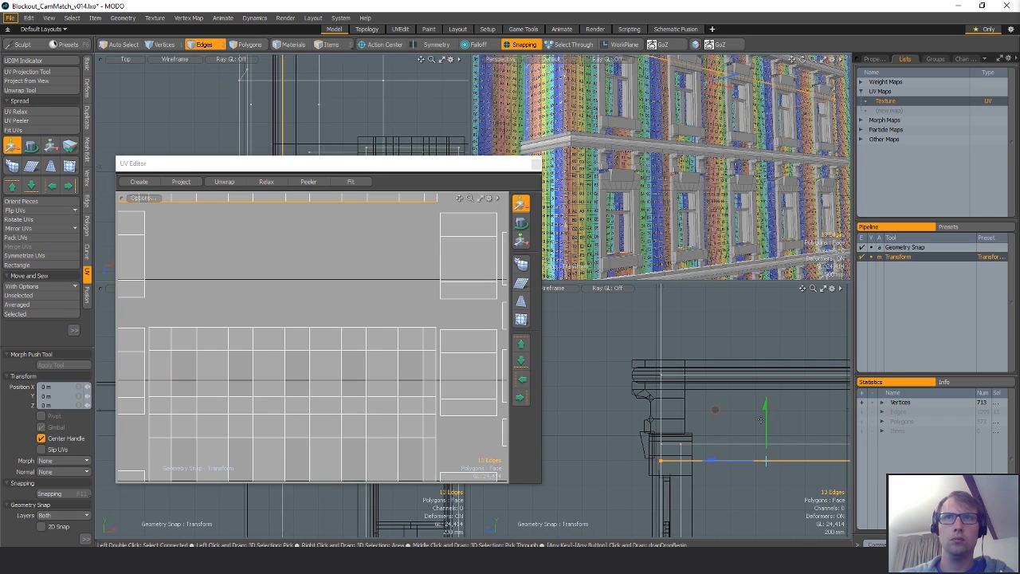
left_click_drag(763, 420, 660, 365)
key("space")
key("space")
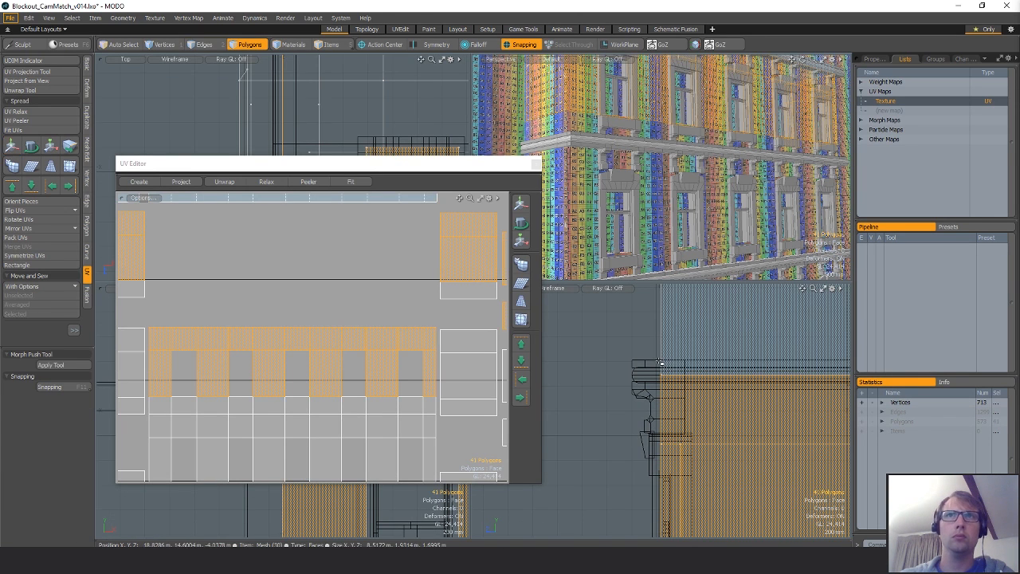
Select all connected wall polygons and merge their coincident vertices at a 1 mm distance with the Merge Tool.
key("]")
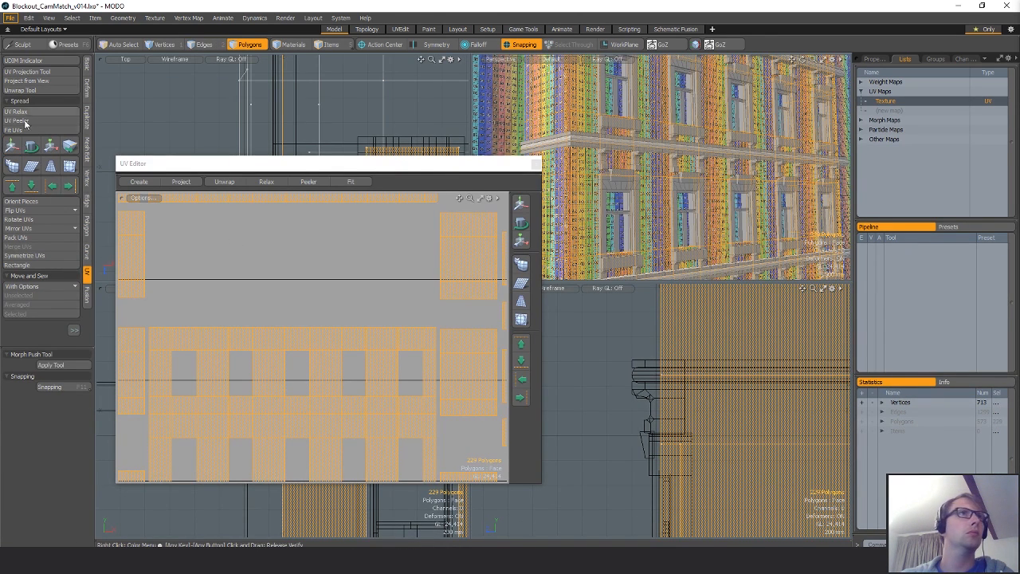
left_click(87, 179)
left_click(35, 120)
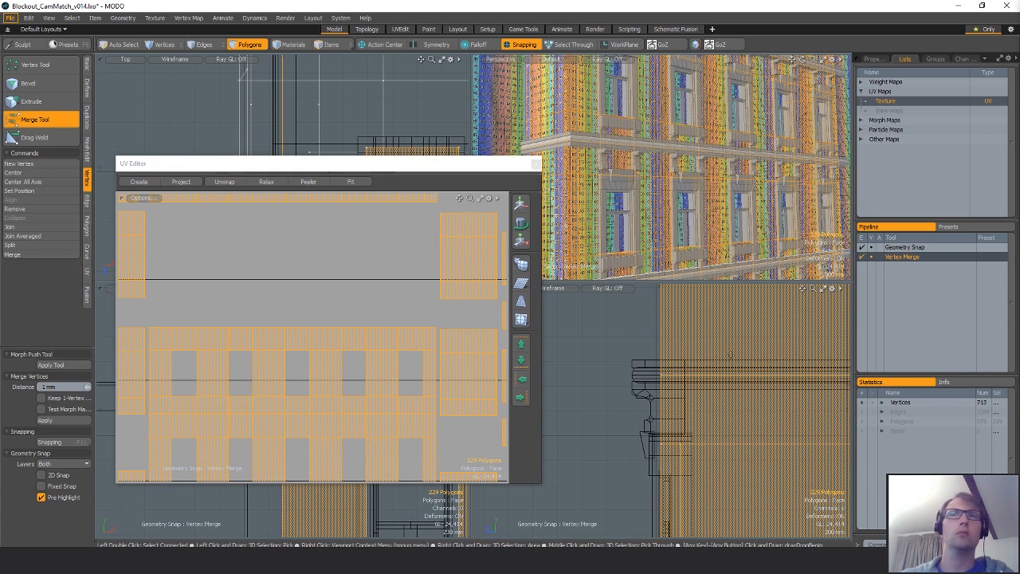
left_click(730, 354)
scroll(731, 354, "down", 5)
left_click_drag(248, 321, 292, 376, "alt")
key("space")
key("space")
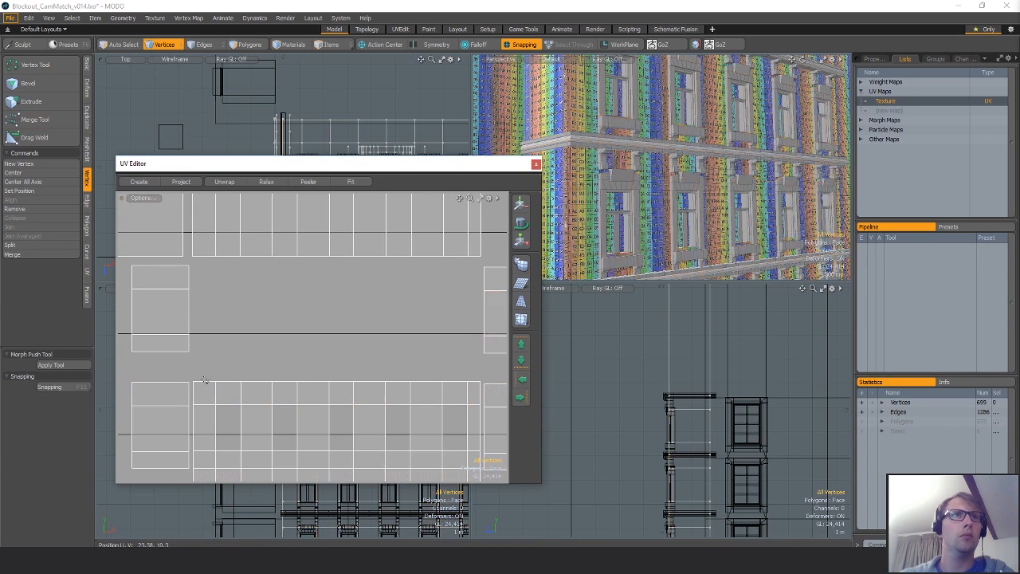
Sew the tall upper wall's UV island onto the top edges of the main wall island, then check the joined island.
key("2")
left_click_drag(204, 380, 478, 381)
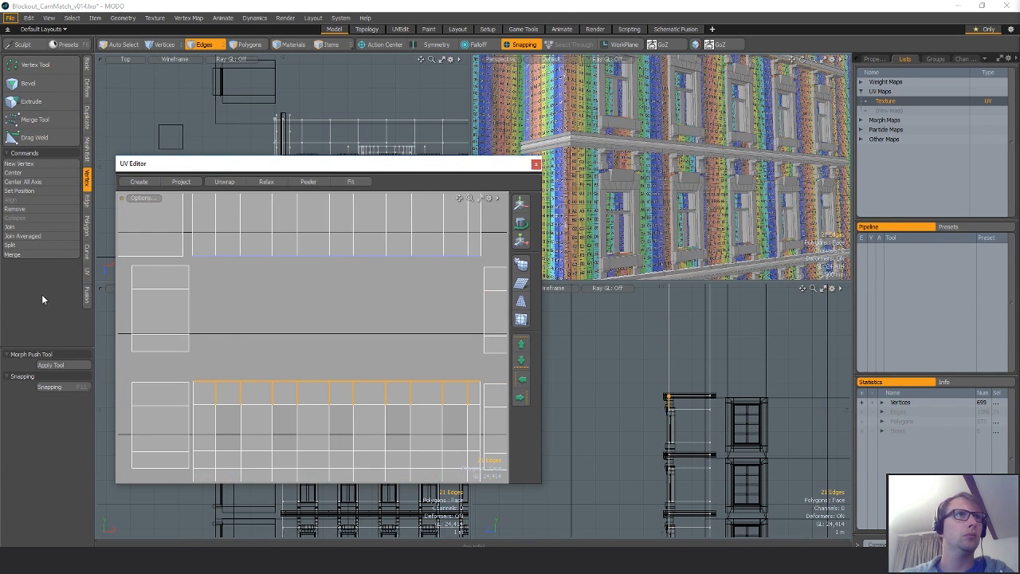
left_click(87, 271)
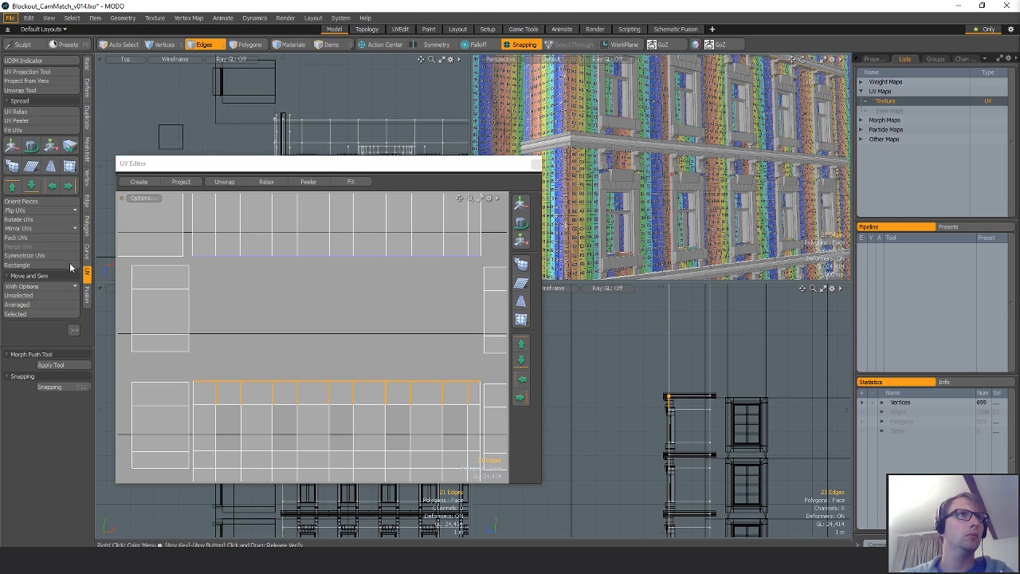
left_click(23, 315)
scroll(353, 382, "down", 5)
key("3")
double_click(381, 375)
left_click_drag(378, 370, 345, 284, "alt+shift")
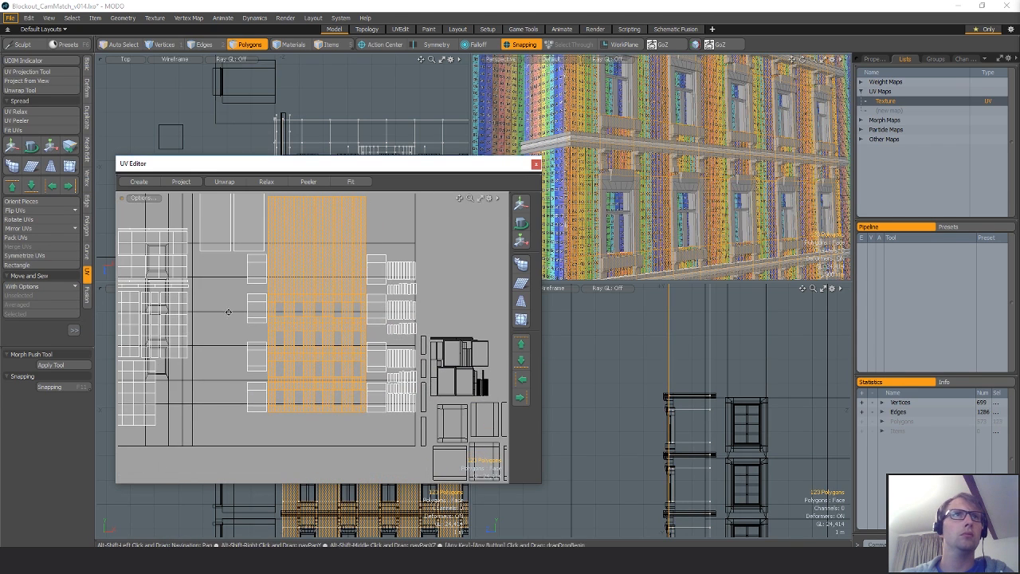
Sew the stacked UV islands of the narrow wall strip left of the main wall island into one column.
key("2")
left_click(257, 368)
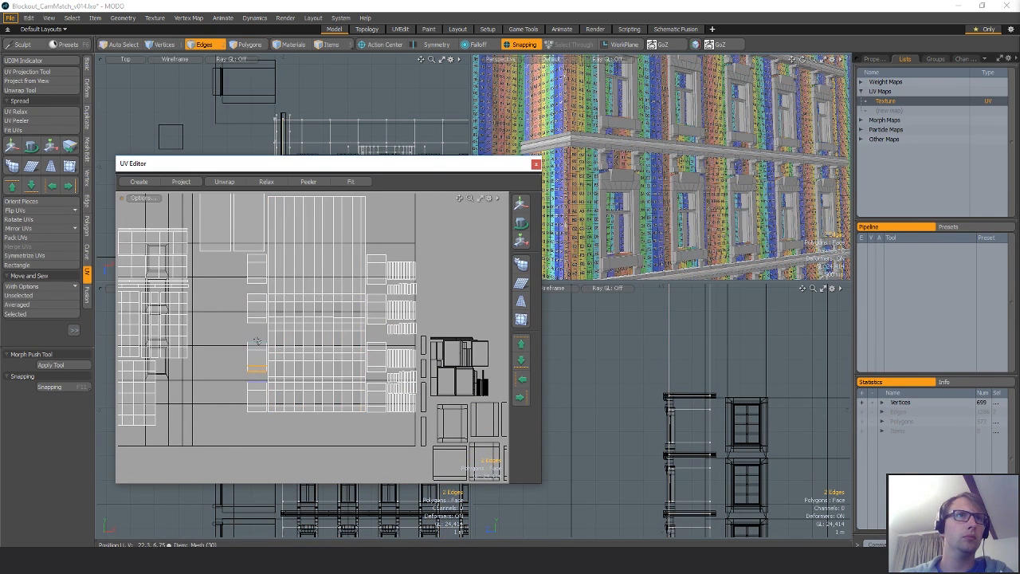
scroll(254, 388, "up", 3)
left_click(261, 374)
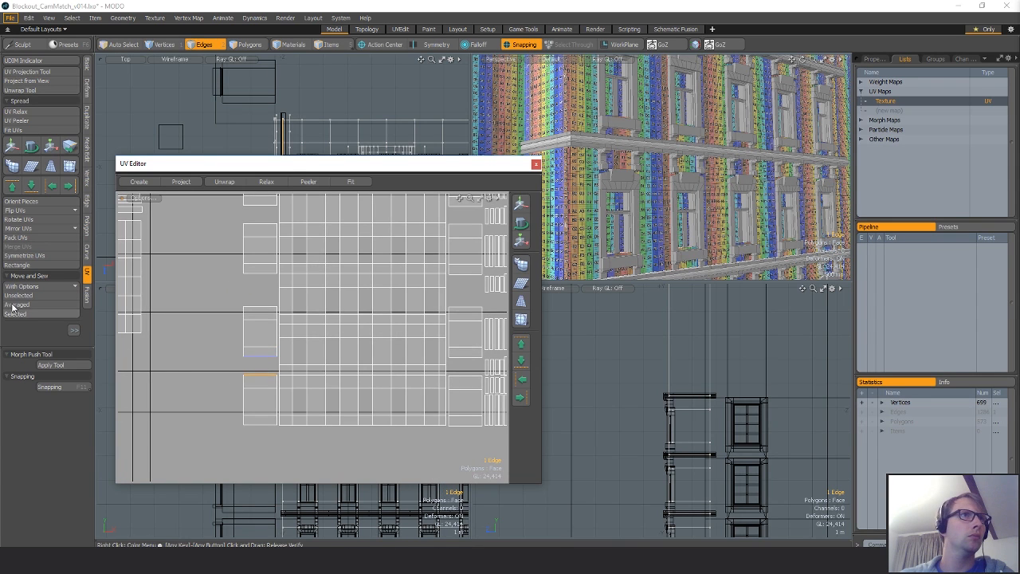
left_click(17, 314)
left_click(256, 327)
left_click(16, 314)
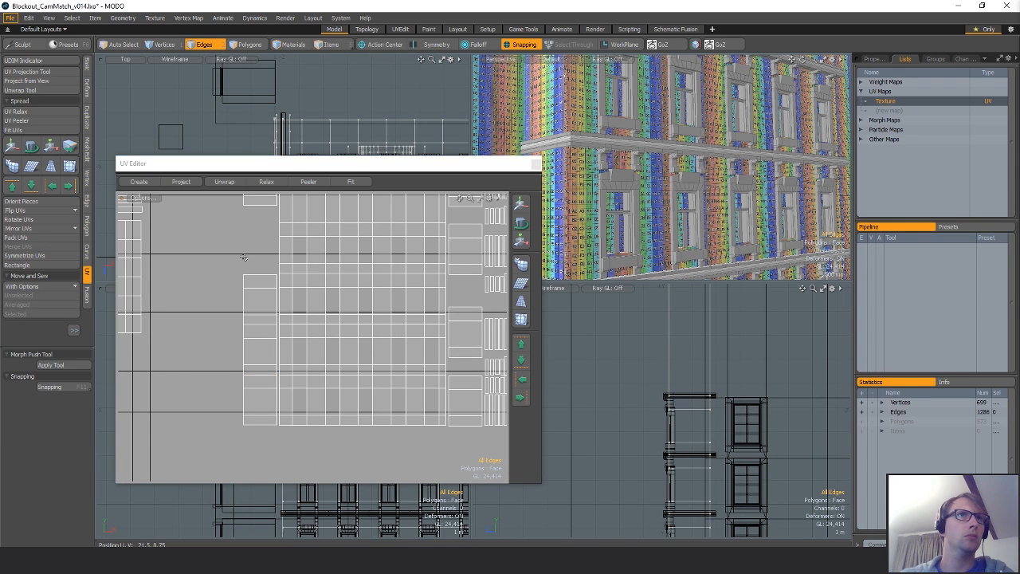
left_click(14, 318)
left_click_drag(385, 355, 303, 350, "alt")
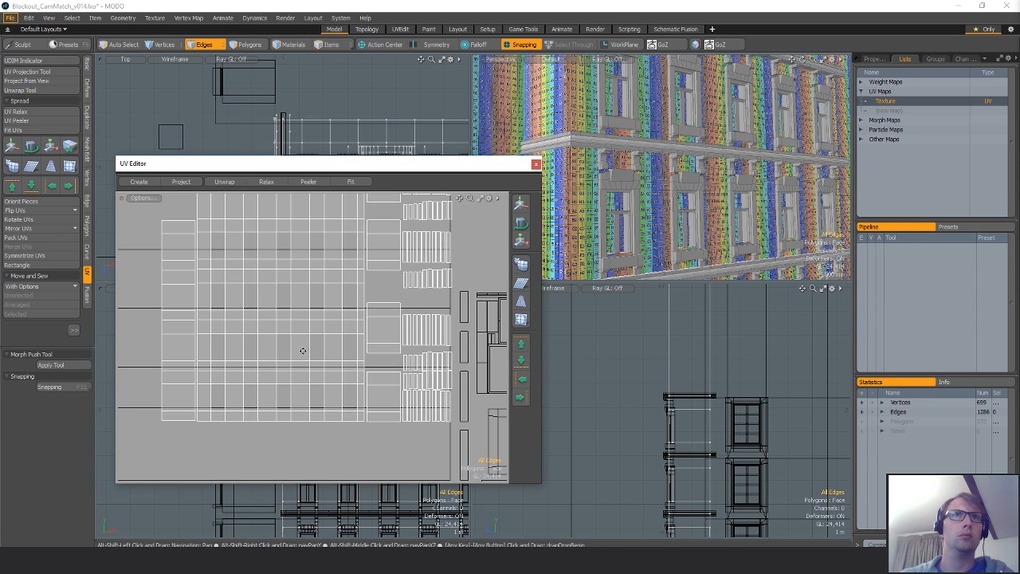
Sew the stacked UV islands of the narrow wall strip right of the main wall island into one column.
left_click(381, 371)
left_click(23, 316)
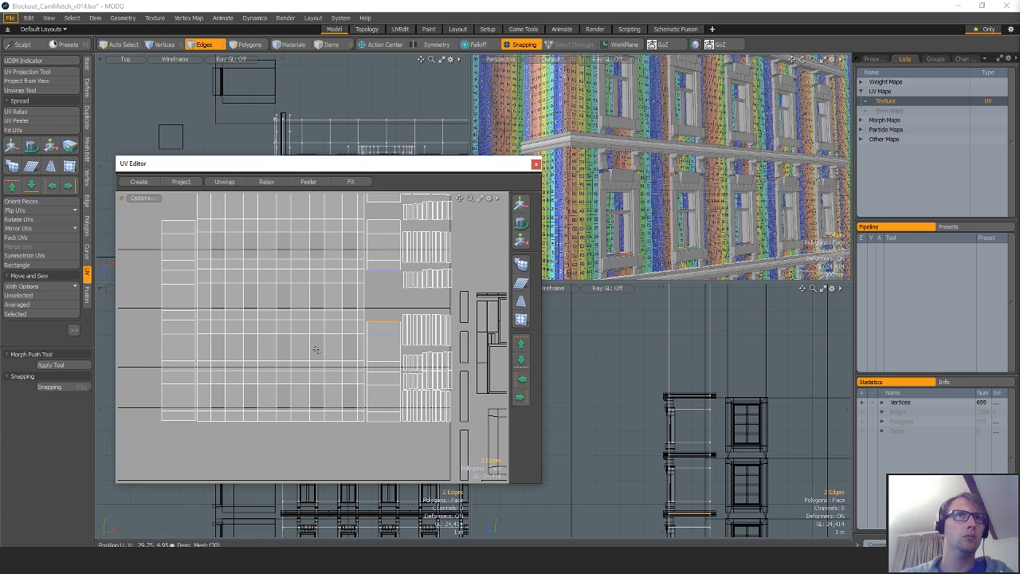
left_click(19, 314)
left_click(386, 271)
left_click(31, 314)
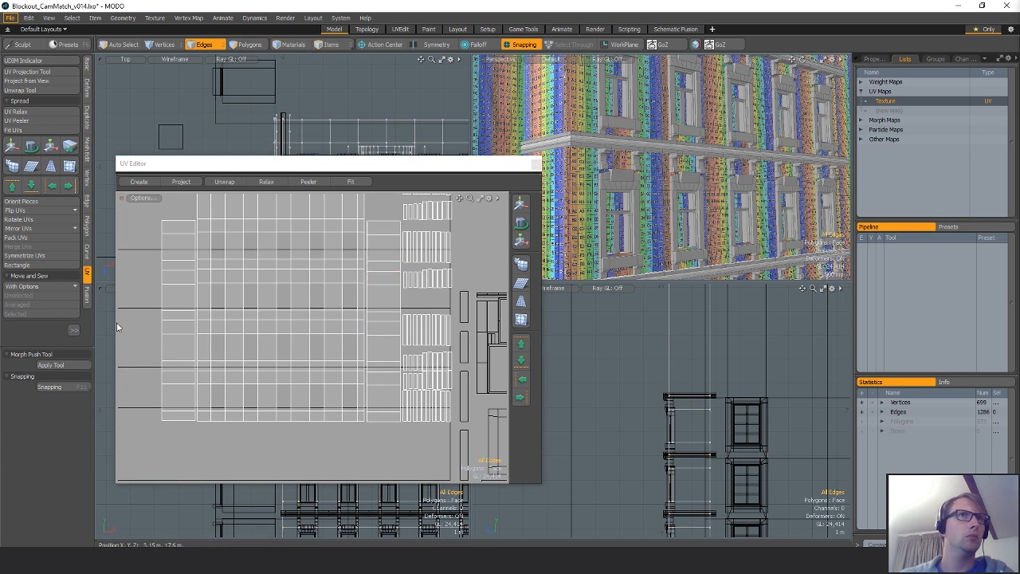
Sew the two tall upper strip islands onto the tops of the left and right side columns.
left_click_drag(317, 323, 353, 396, "alt+shift")
scroll(335, 382, "down", 4)
left_click_drag(292, 360, 349, 387, "alt+shift")
key("space")
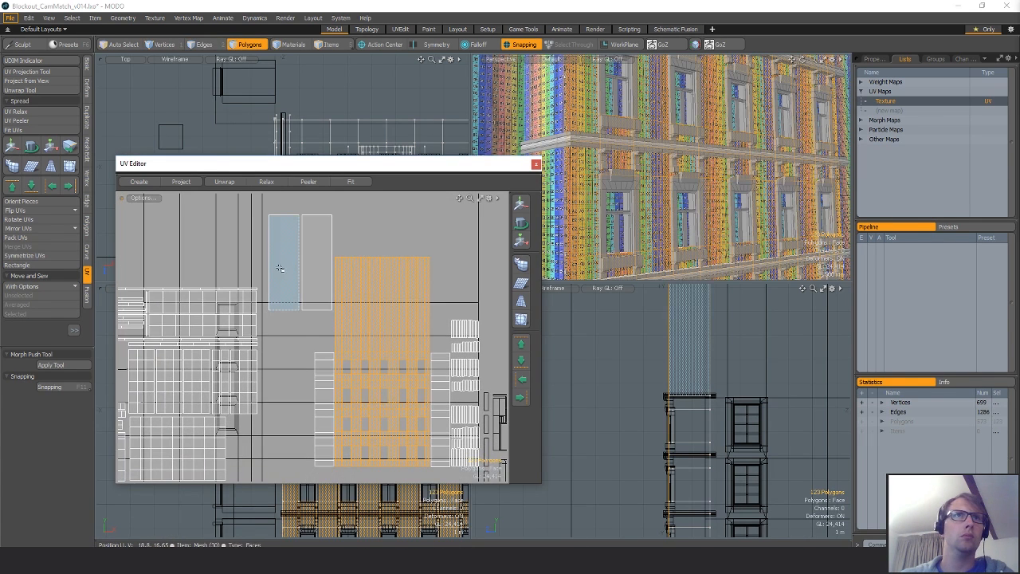
key("space")
key("space")
left_click(324, 354)
left_click(24, 314)
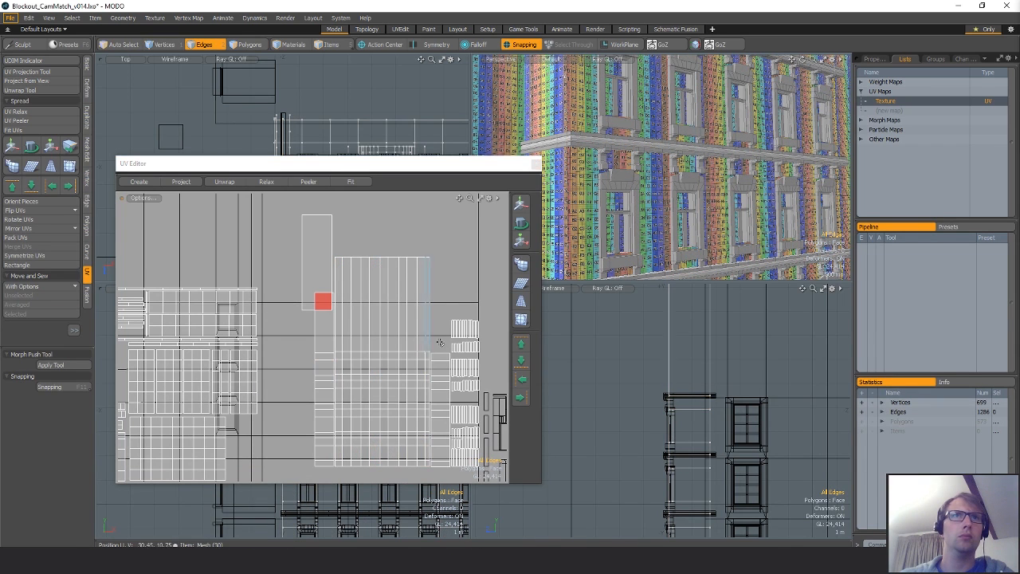
left_click(28, 314)
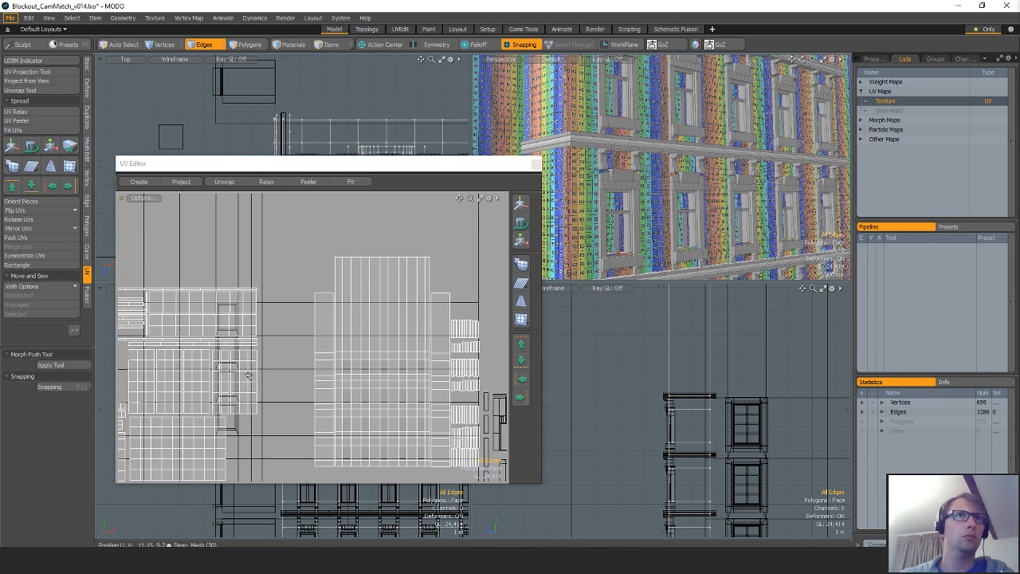
Select the top UV edges of the main wall island and snap them down level with the tops of the side columns.
left_click_drag(379, 367, 300, 369, "alt+shift")
scroll(301, 369, "down", 1)
key("space")
scroll(300, 320, "up", 2)
key("space")
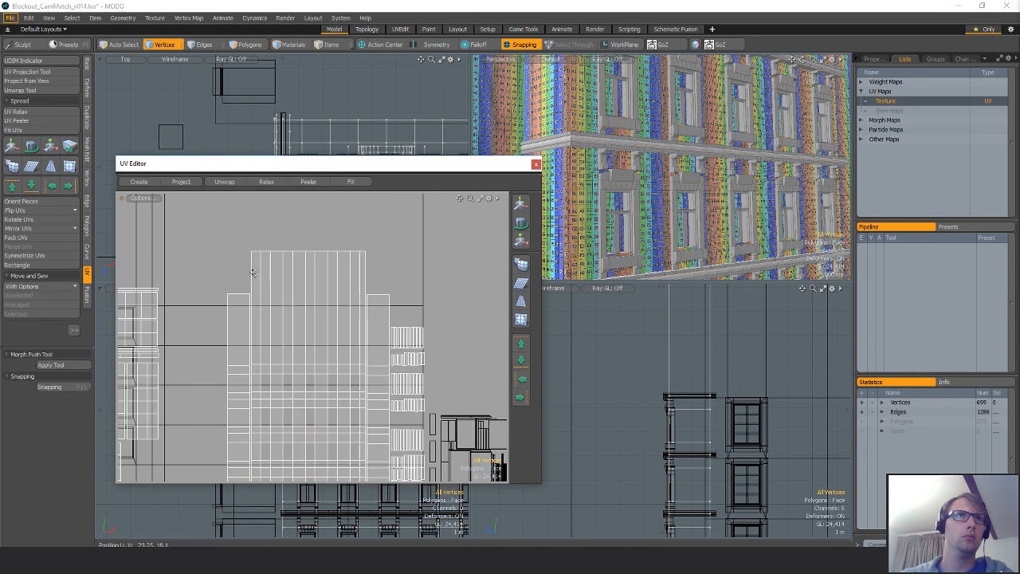
key("space")
mouse_move(251, 265)
right_mouse_down()
mouse_move(438, 232)
mouse_move(411, 267)
right_mouse_up()
left_click_drag(309, 334, 353, 342, "alt+shift")
scroll(354, 342, "up", 3)
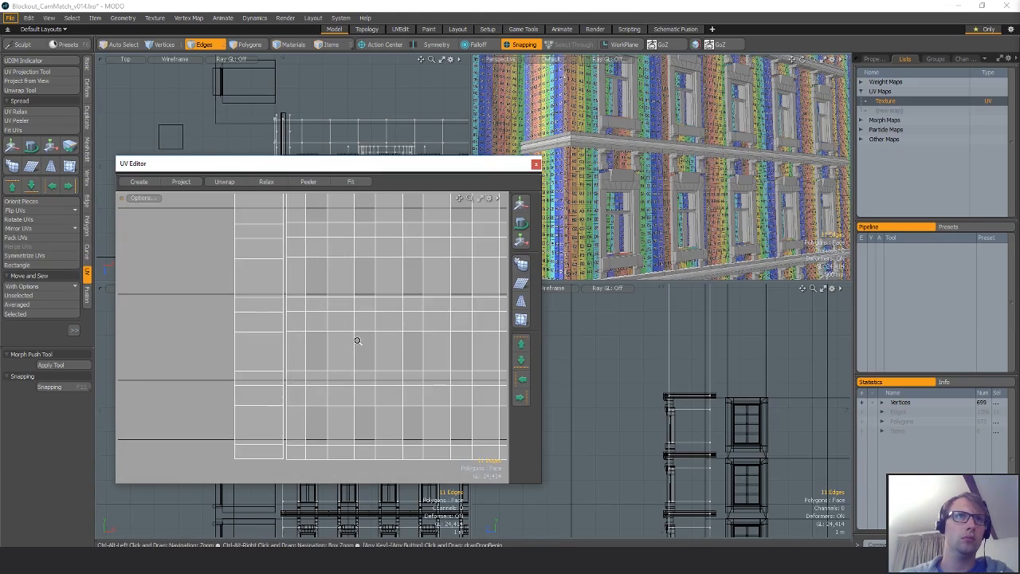
left_click_drag(408, 312, 329, 436, "alt+shift")
left_click_drag(331, 362, 351, 481, "alt+shift")
key("shift+a")
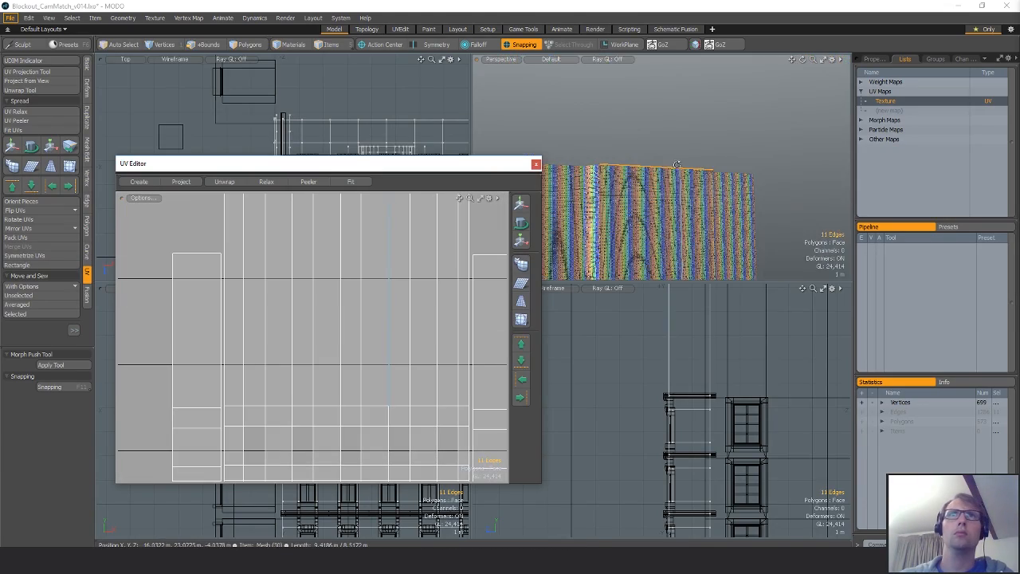
left_click_drag(684, 195, 706, 96, "alt+shift")
left_click_drag(693, 144, 741, 171, "ctrl+alt")
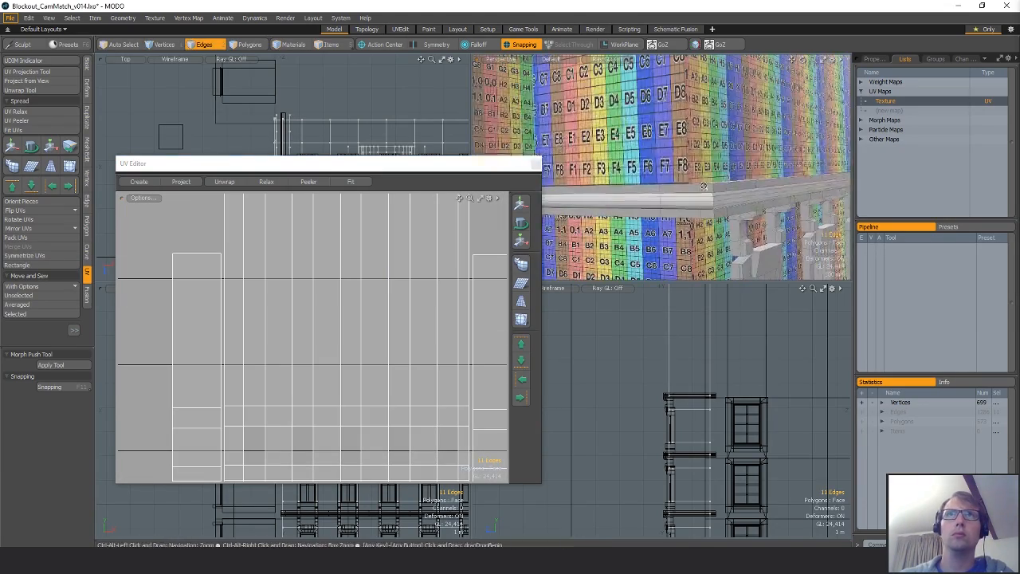
key("w")
left_click_drag(347, 286, 349, 415, "alt")
scroll(348, 414, "down", 3, "alt")
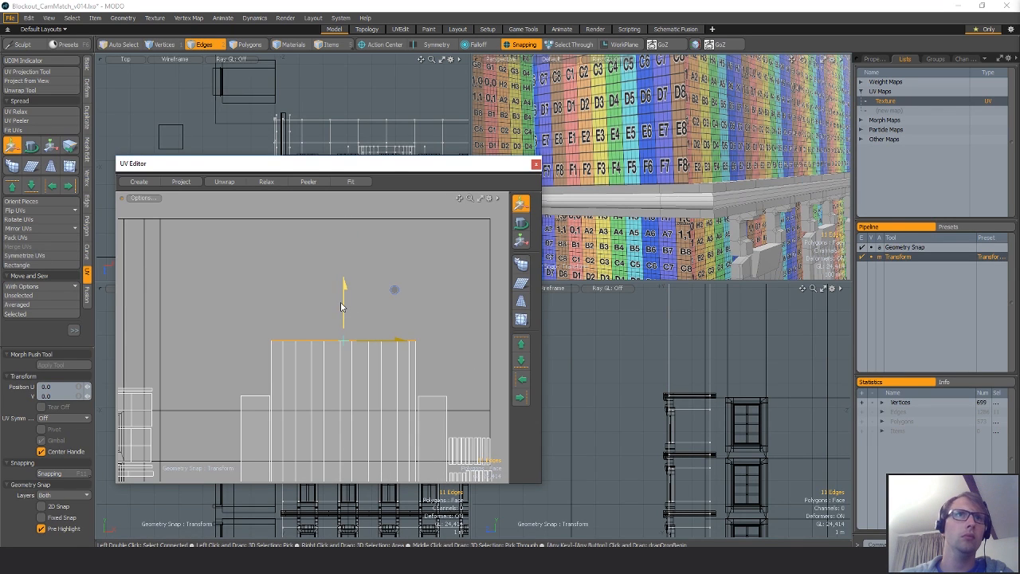
key("x")
left_click_drag(343, 308, 264, 383)
key("x")
key("q")
left_click(443, 344)
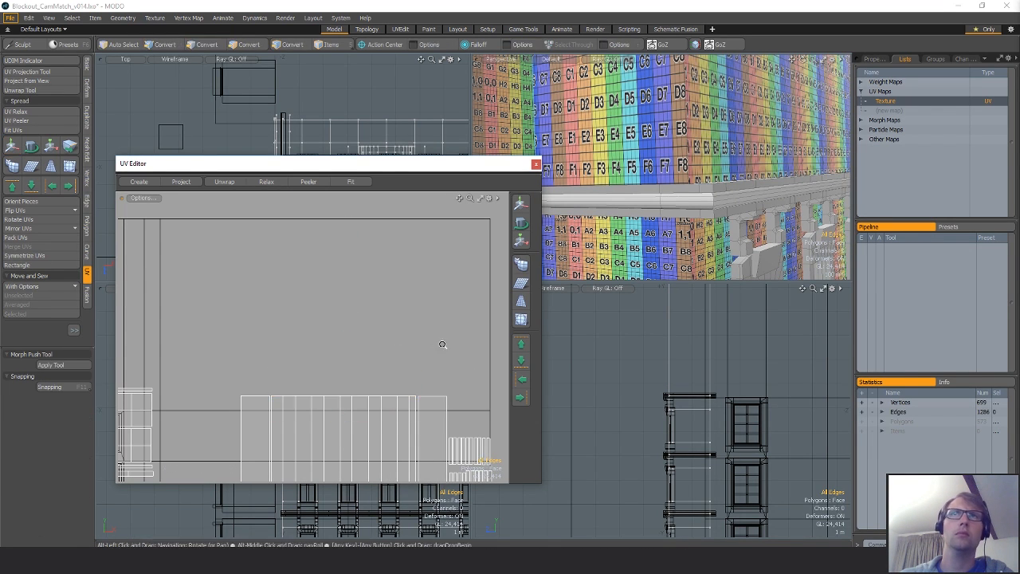
Select the top vertices of all three wall UV islands and raise them by about 3.4 in V.
scroll(424, 342, "down", 2)
mouse_move(714, 195)
left_mouse_down("alt")
mouse_move(771, 202)
mouse_move(778, 193)
mouse_move(718, 191)
left_mouse_up("alt")
key("space")
key("space")
right_click_drag(293, 363, 299, 394)
key("shift+a")
left_click_drag(732, 165, 692, 181, "alt")
key("w")
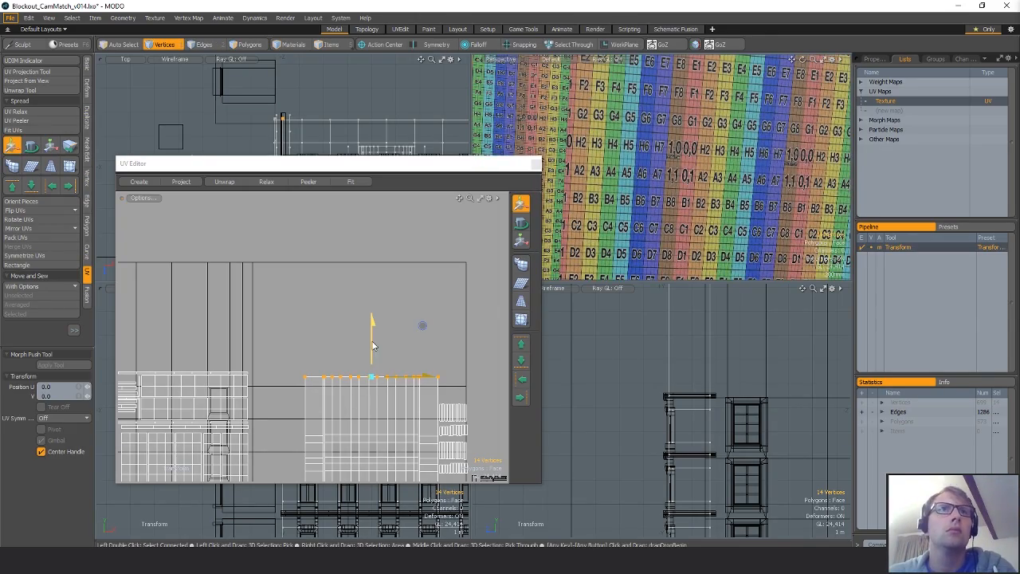
left_click_drag(421, 325, 422, 280)
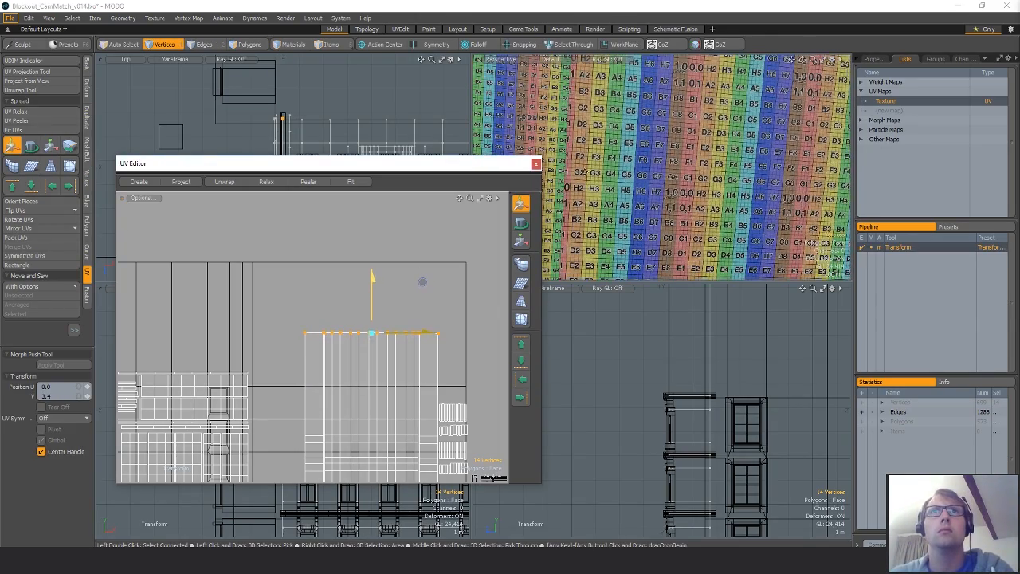
Compare the checker texture around the cornice, then shift the main island's seam edge loop slightly down towards the side columns' seam height.
left_click_drag(647, 179, 721, 254, "alt")
left_click_drag(639, 88, 627, 194, "alt+shift")
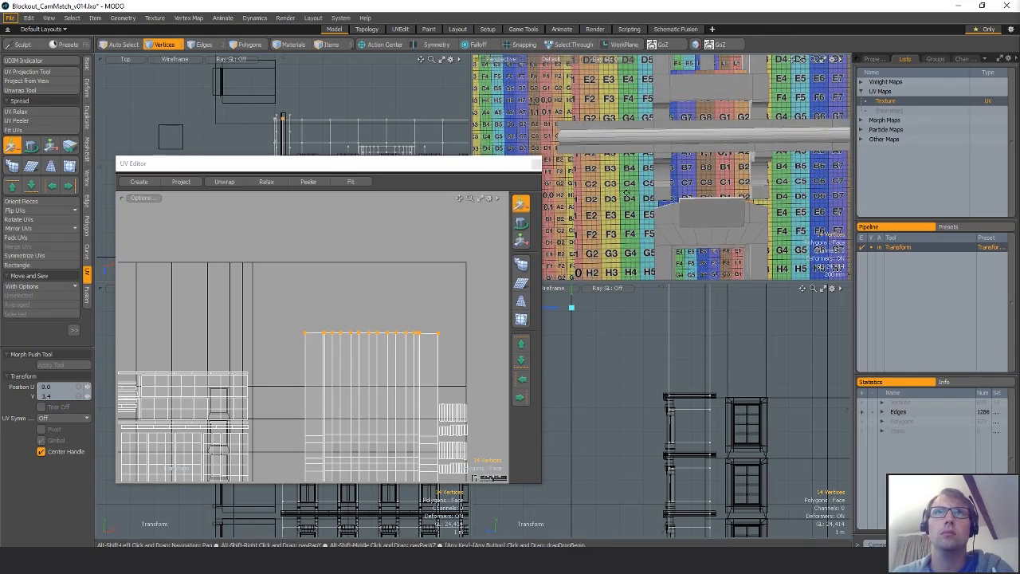
scroll(316, 376, "up", 4)
left_click_drag(348, 443, 216, 358, "alt+shift")
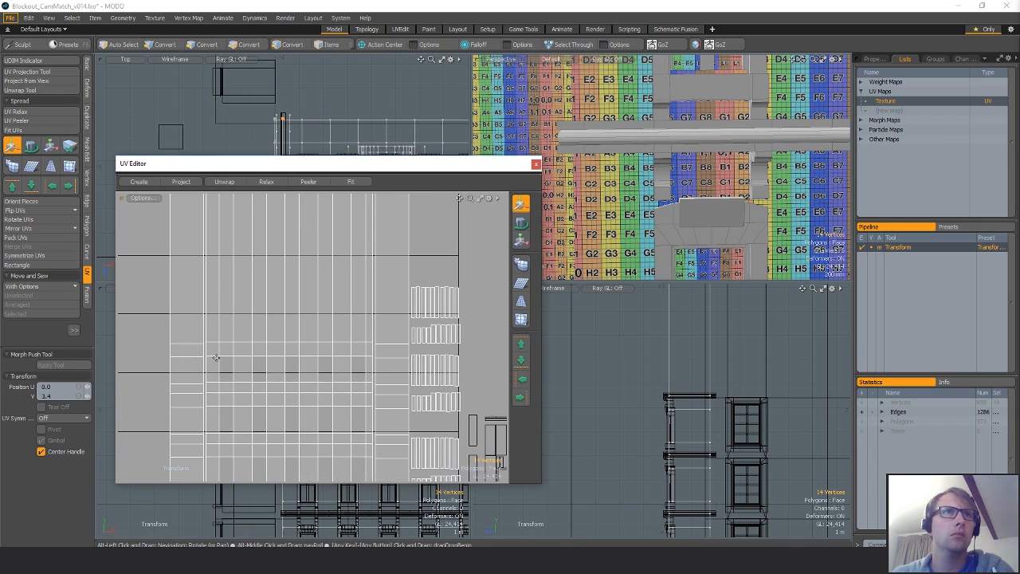
key("space")
mouse_move(170, 349)
right_mouse_down()
mouse_move(363, 323)
mouse_move(408, 351)
right_mouse_up()
key("2")
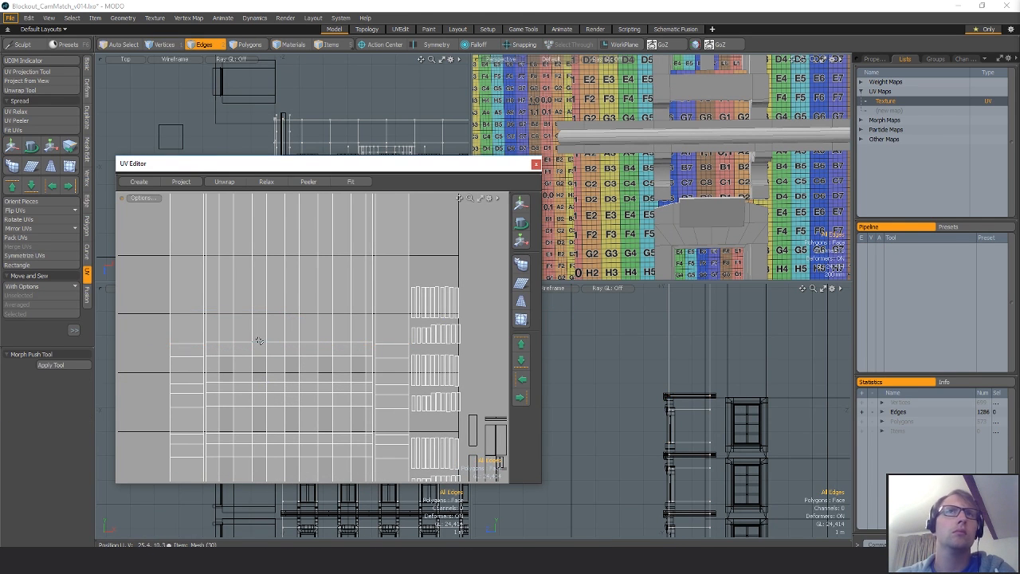
double_click(259, 342)
left_click_drag(638, 168, 680, 173, "alt")
key("w")
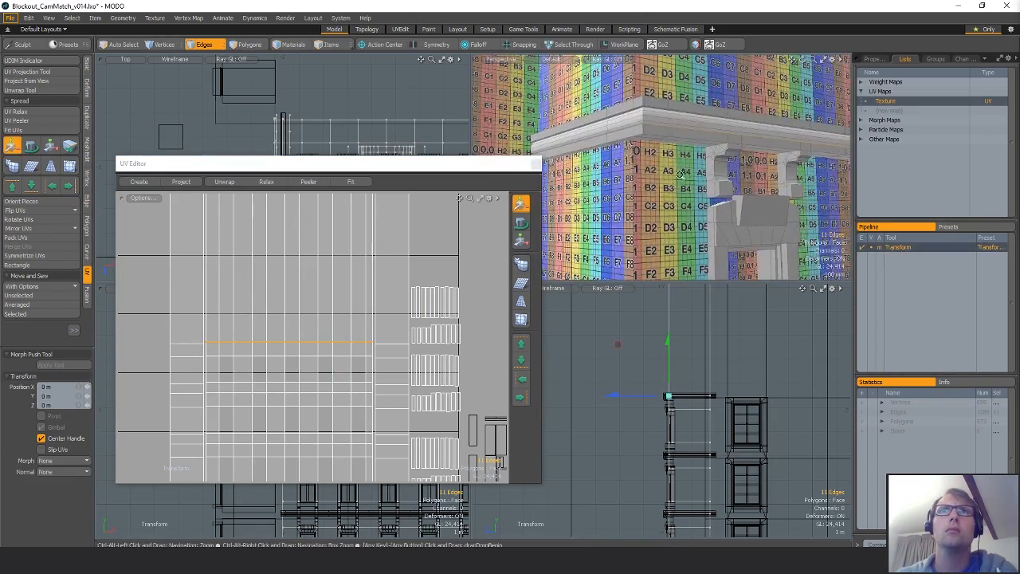
scroll(298, 335, "up", 2)
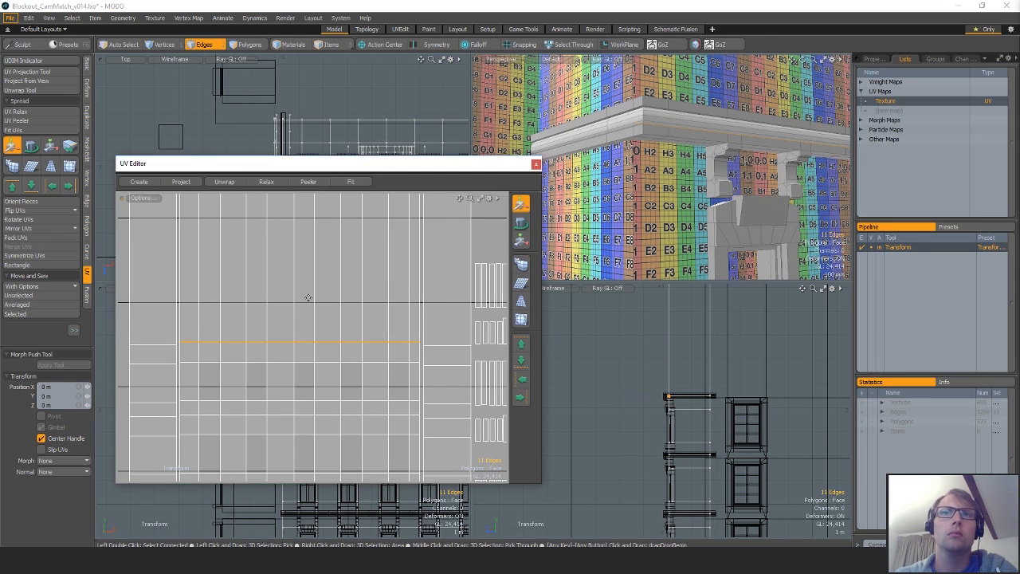
left_click(308, 298)
left_click_drag(308, 267, 308, 273)
key("q")
Select the main wall island together with both side columns and relax their UVs with UV Relax.
key("3")
double_click(321, 339)
scroll(322, 338, "down", 4)
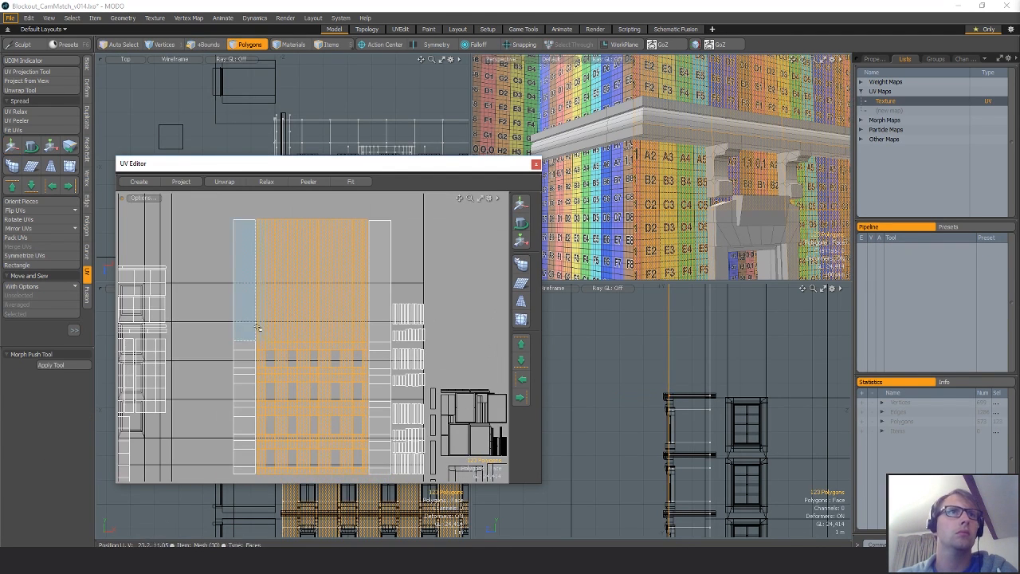
left_click(253, 325, "shift")
left_click(370, 307, "shift")
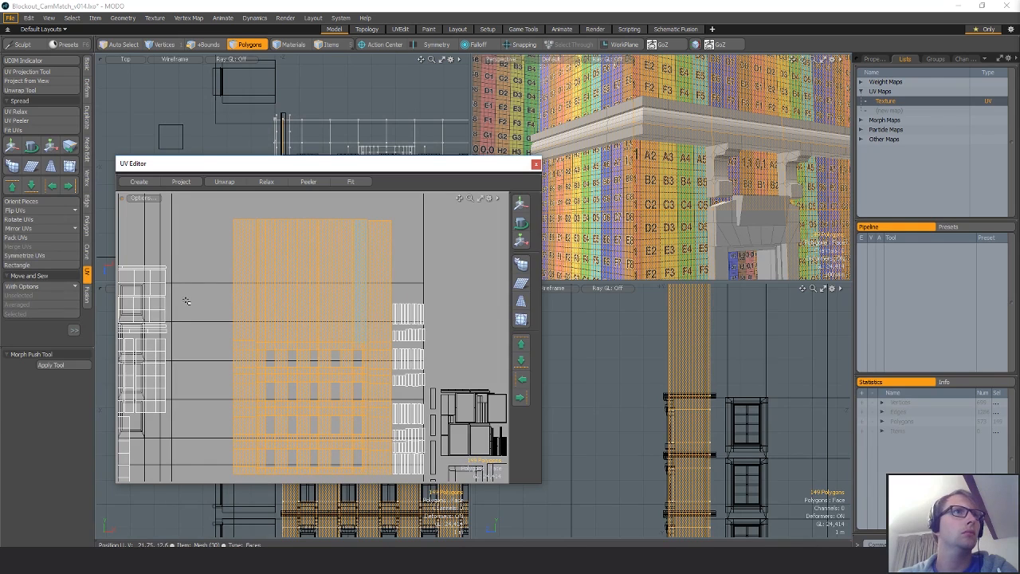
left_click(18, 111)
left_click(262, 319)
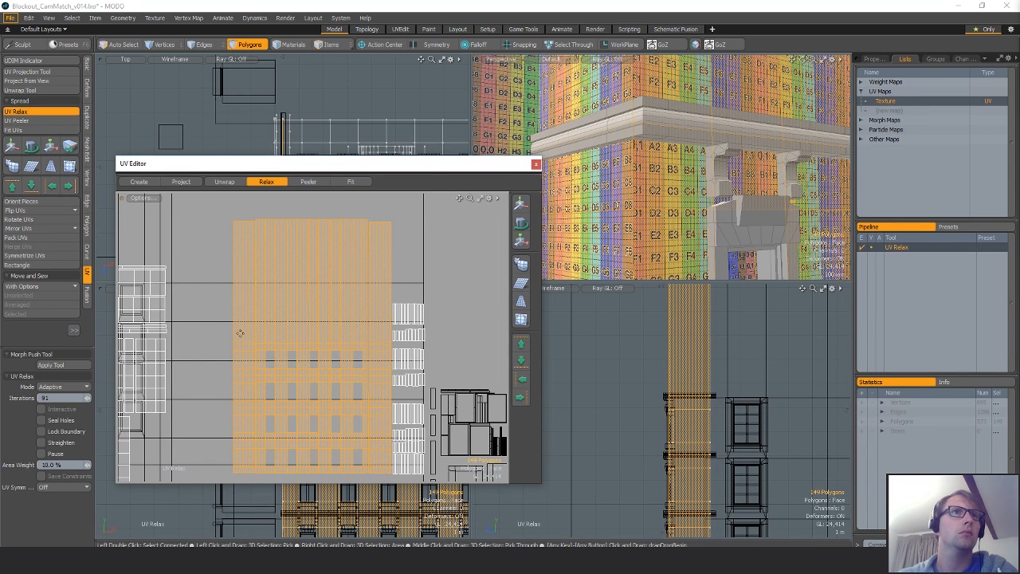
left_click(34, 266)
key("Return")
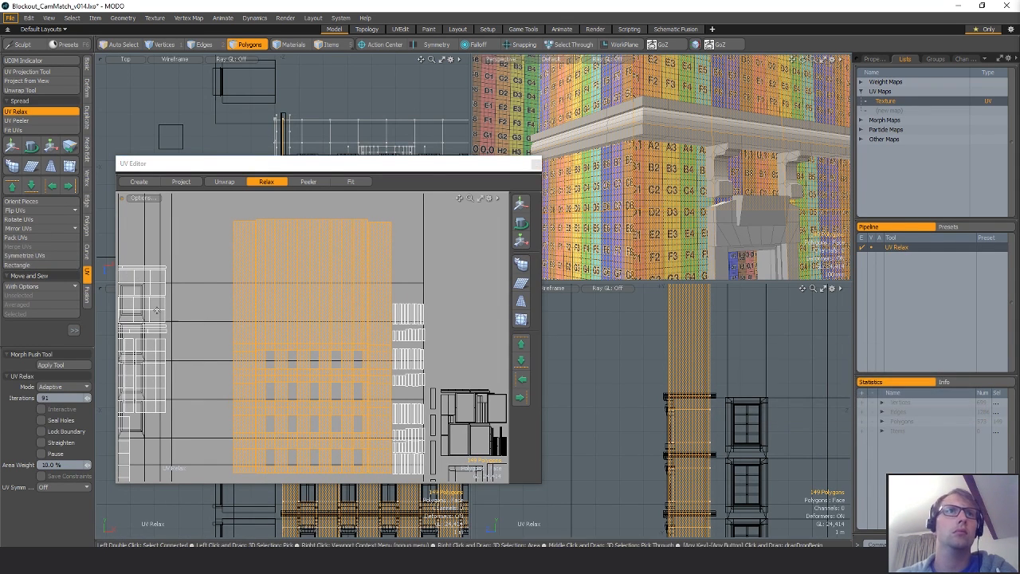
key("space")
Select the left column and main wall UV islands and shift them together by about -0.15 in U.
left_click_drag(255, 390, 232, 318, "alt")
scroll(262, 371, "up", 6)
left_click(205, 374)
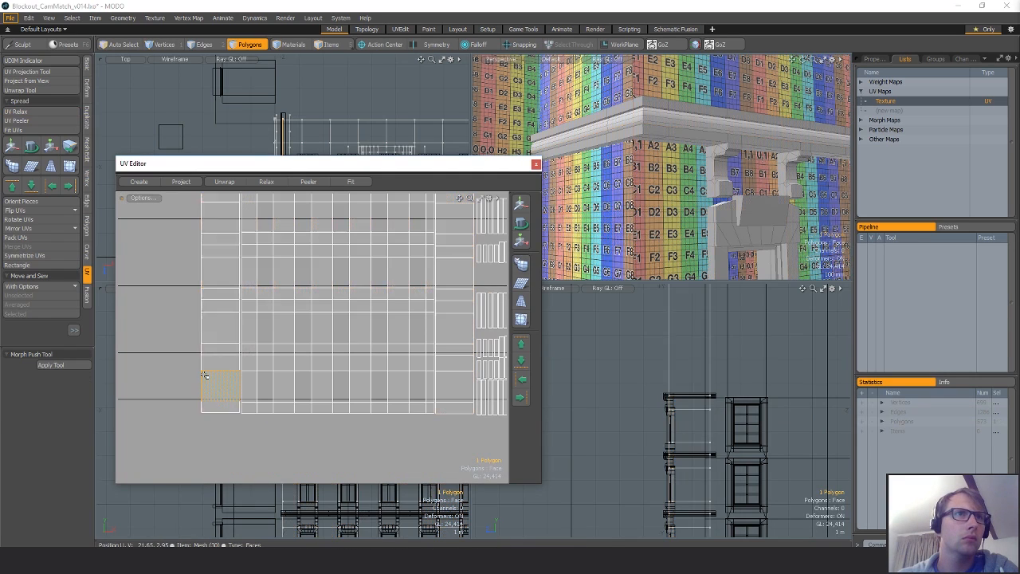
double_click(205, 374)
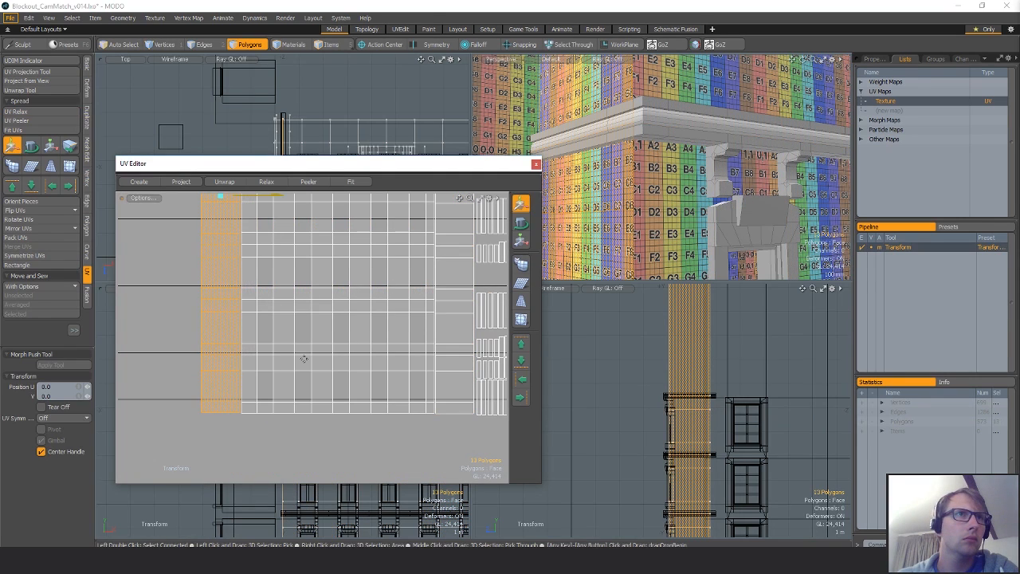
double_click(412, 374, "shift")
key("w")
left_click_drag(452, 400, 448, 400, "ctrl")
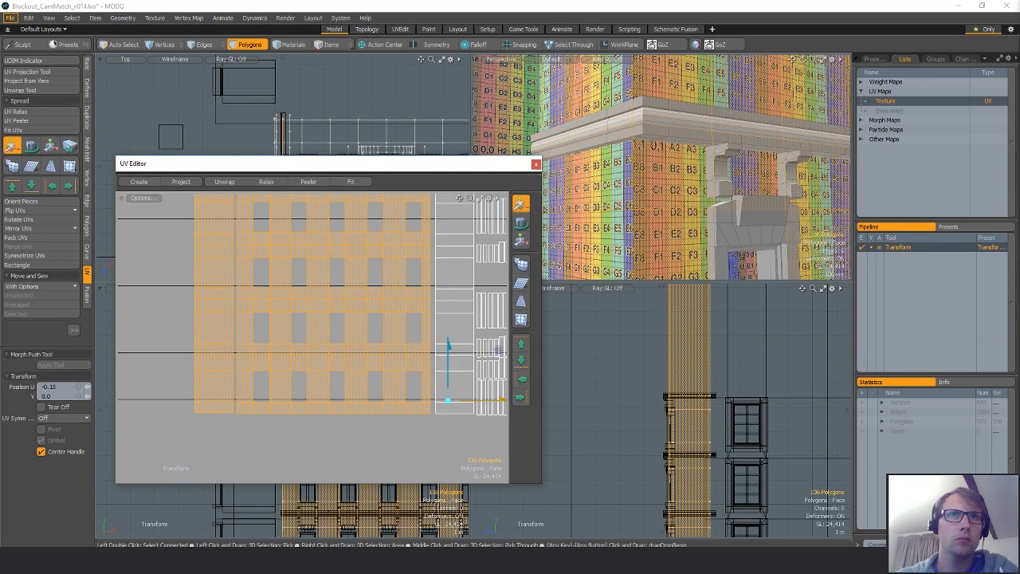
key("space")
left_click(375, 462)
Review the checker texture across the facade with the wall and window-reveal UV islands selected, and inspect its scale near the ground.
scroll(373, 412, "down", 3)
left_click_drag(348, 340, 342, 409, "alt+shift")
left_click_drag(663, 159, 547, 174, "alt+shift")
scroll(374, 366, "up", 3)
mouse_move(375, 366)
left_mouse_down("alt+shift")
mouse_move(385, 336)
mouse_move(335, 297)
left_mouse_up("alt+shift")
left_click_drag(374, 266, 404, 282, "alt+shift")
mouse_move(355, 229)
right_mouse_down()
mouse_move(285, 276)
mouse_move(485, 386)
mouse_move(398, 279)
right_mouse_up()
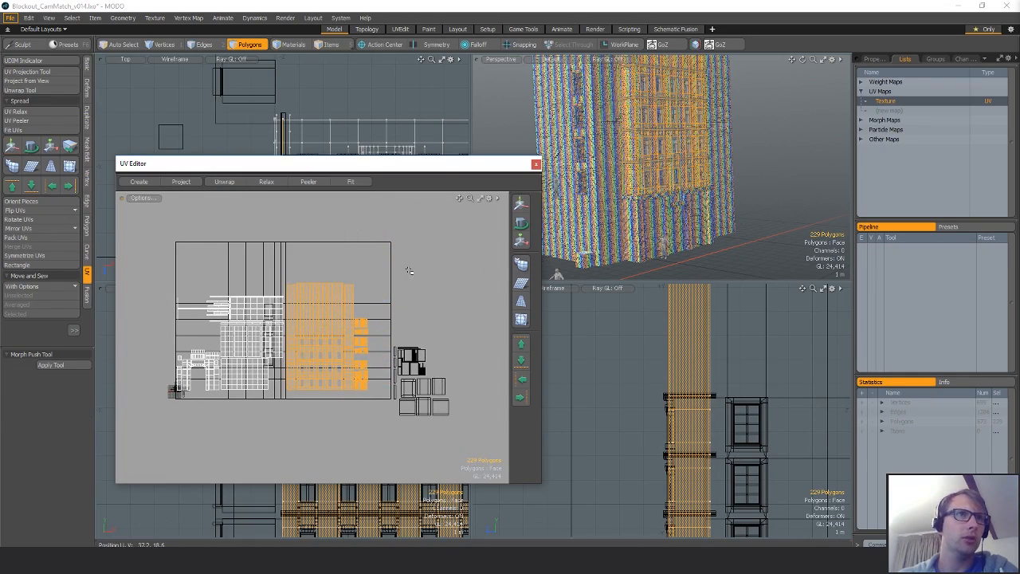
left_click(409, 271)
left_click_drag(627, 244, 633, 193, "alt+shift")
scroll(638, 193, "up", 5)
left_click_drag(695, 206, 706, 177, "alt")
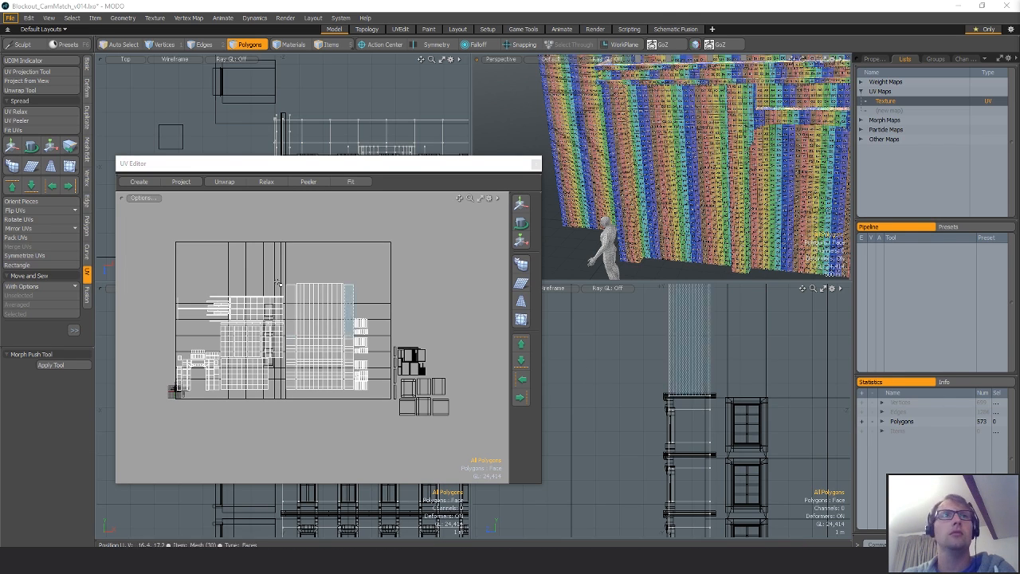
Examine the overall UV layout and compare the checker density around the ledge and corner of the building.
left_click_drag(365, 328, 408, 329, "alt")
scroll(344, 341, "up", 3)
scroll(344, 341, "down", 1)
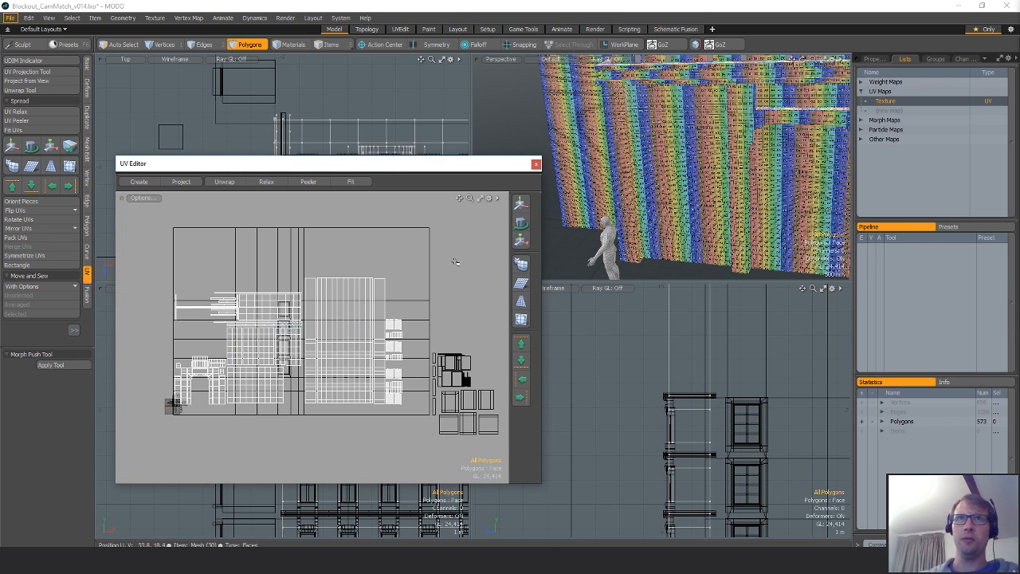
left_click_drag(334, 361, 338, 395, "alt")
left_click_drag(338, 395, 352, 372, "ctrl+alt")
left_click_drag(352, 372, 373, 372, "ctrl+alt")
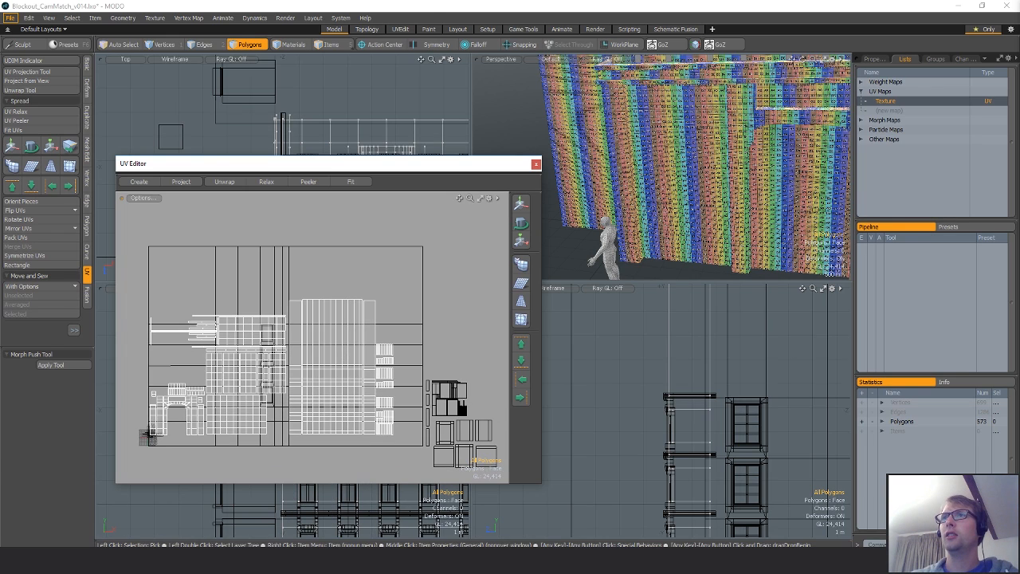
left_click_drag(678, 175, 742, 167, "alt")
left_click_drag(718, 136, 694, 128, "alt")
left_click_drag(693, 127, 671, 169, "alt+shift")
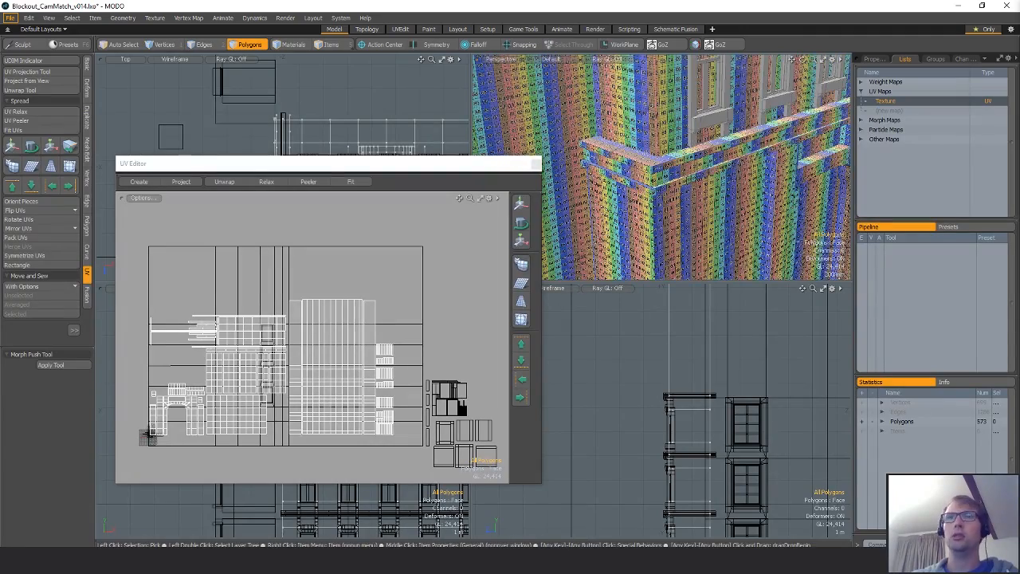
left_click_drag(343, 136, 318, 85, "alt+shift")
left_click_drag(318, 85, 275, 100, "ctrl+alt")
double_click(656, 190)
left_click_drag(655, 191, 729, 191, "ctrl+alt")
key("Escape")
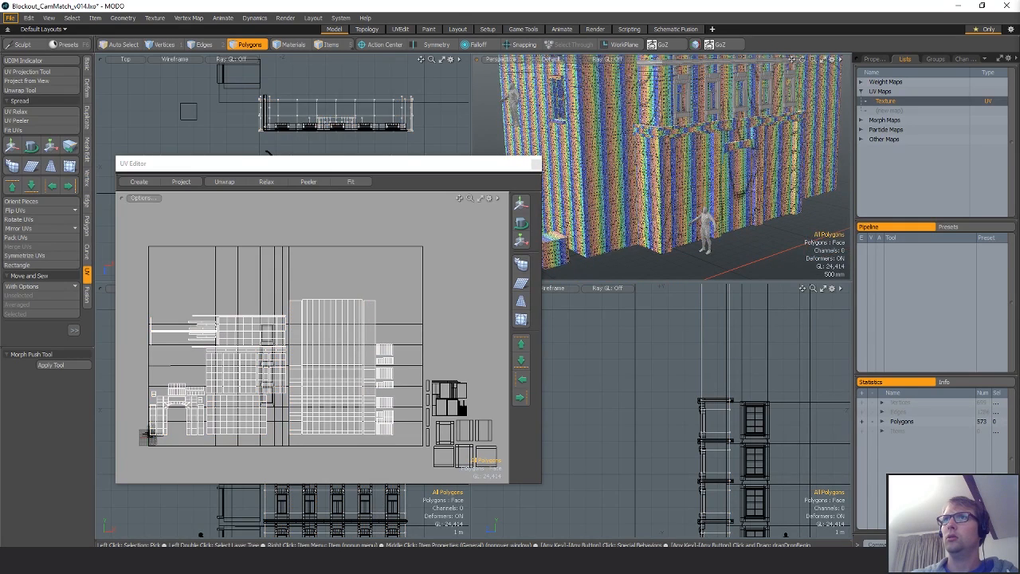
Switch through the building meshes, make the separate facade wall mesh active and select all of its polygons.
double_click(729, 191)
key("[")
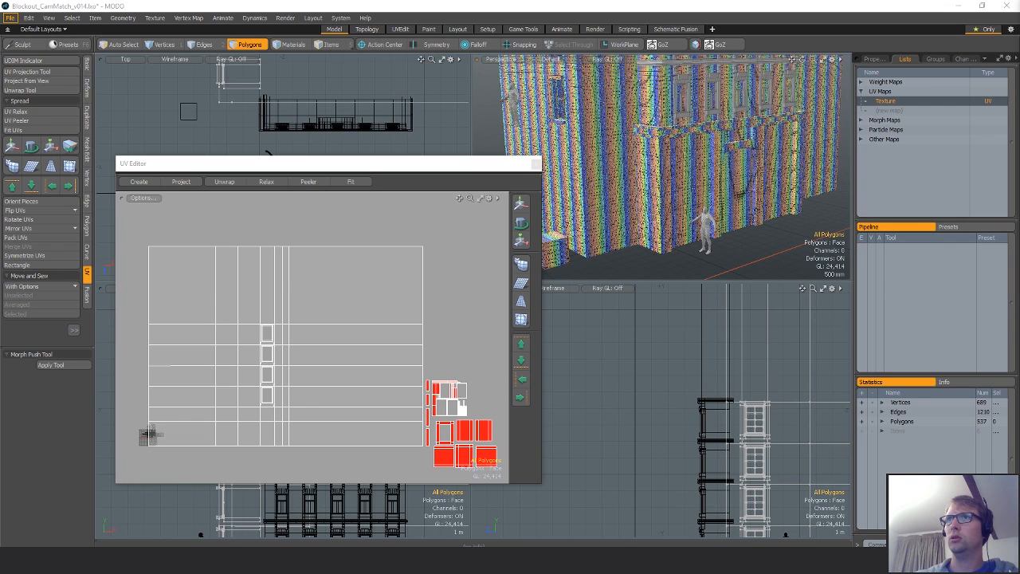
key("bracketleft")
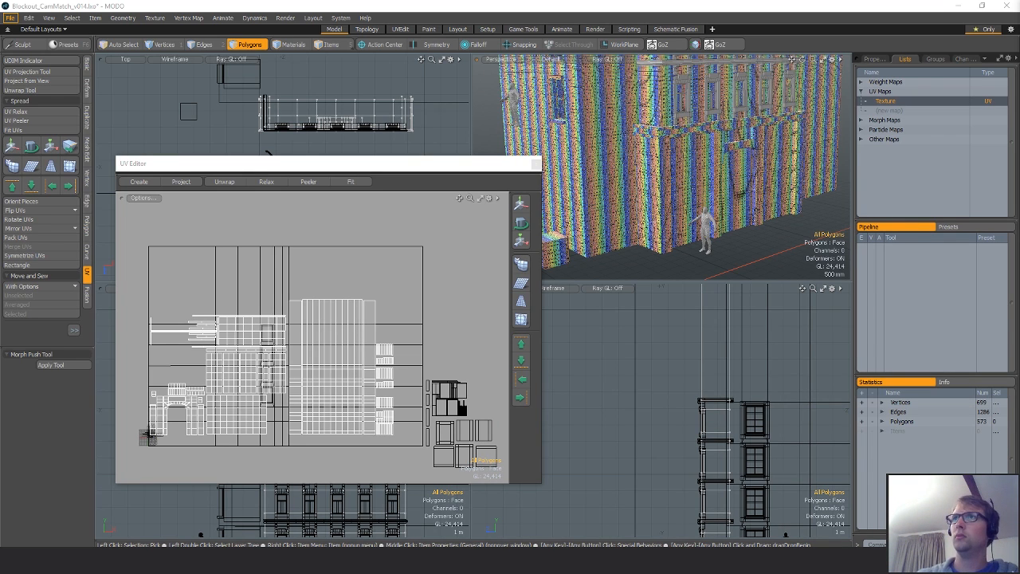
key("Down")
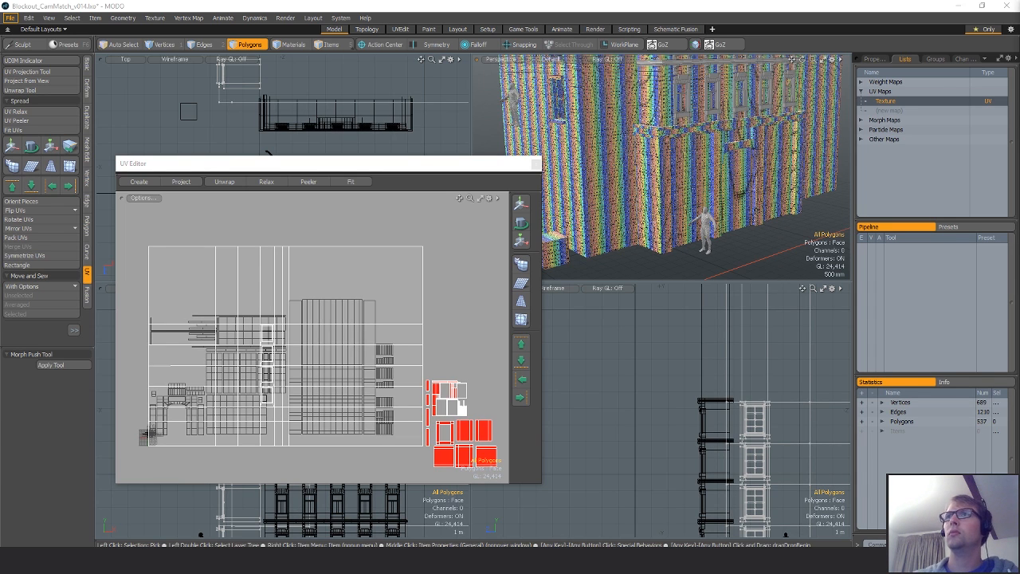
key("Down")
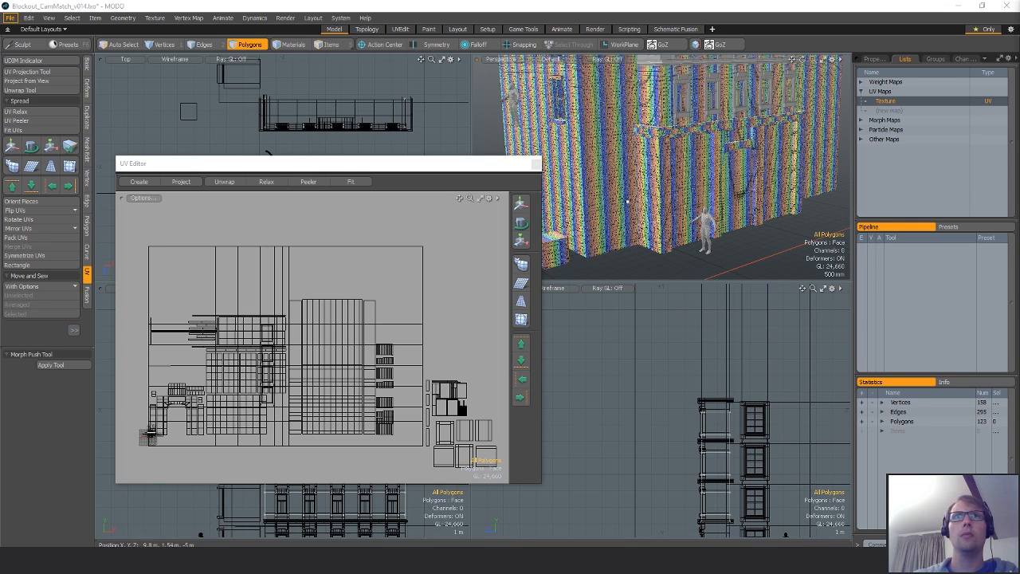
left_click_drag(744, 131, 770, 172, "alt+shift")
key("[")
key("shift+a")
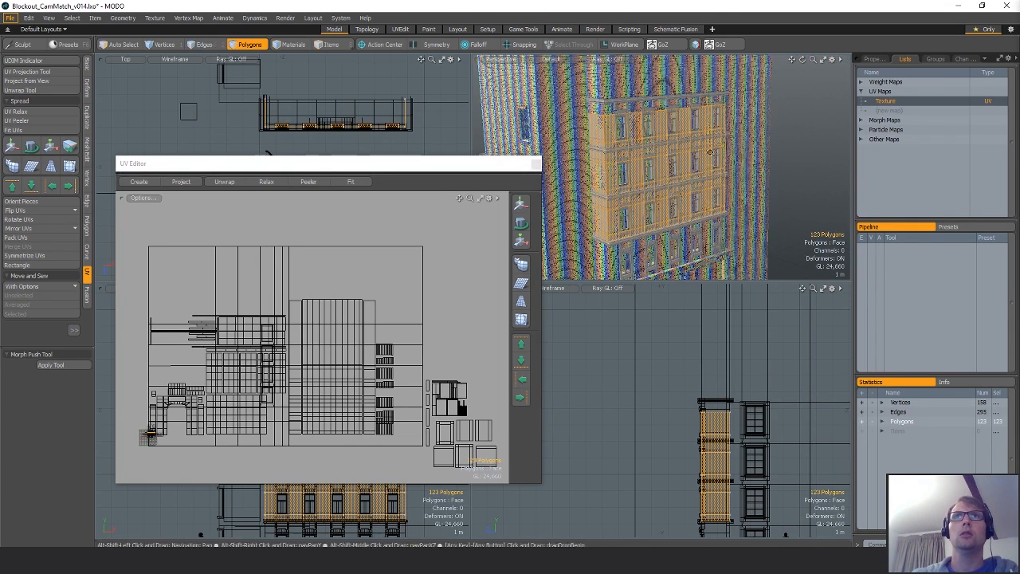
Clear the polygon selection and isolate the facade wall reference and the textured wall mesh.
left_click_drag(661, 211, 700, 195, "alt")
left_click_drag(731, 453, 797, 346, "ctrl+alt")
left_click(798, 346)
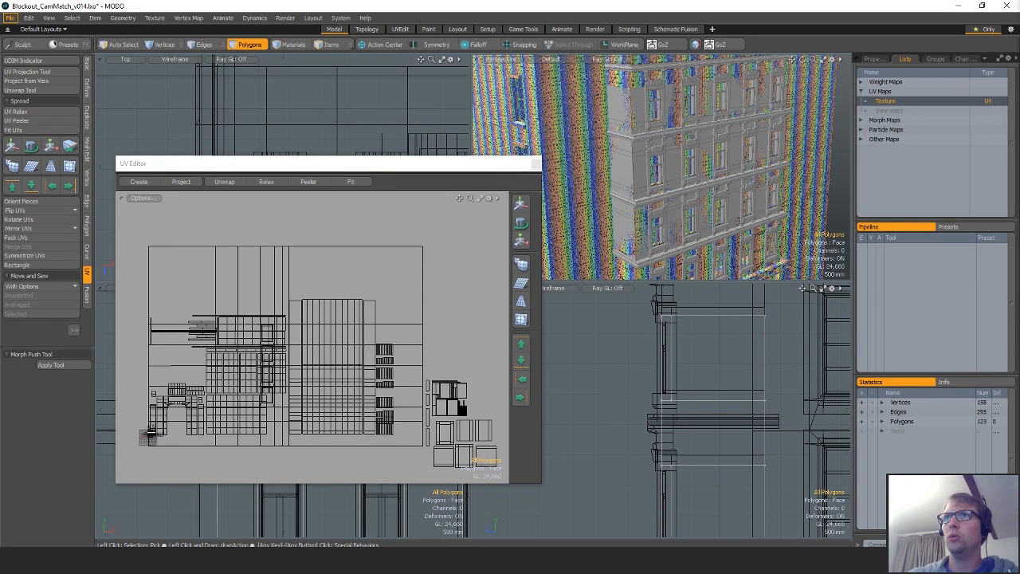
key("ctrl+z")
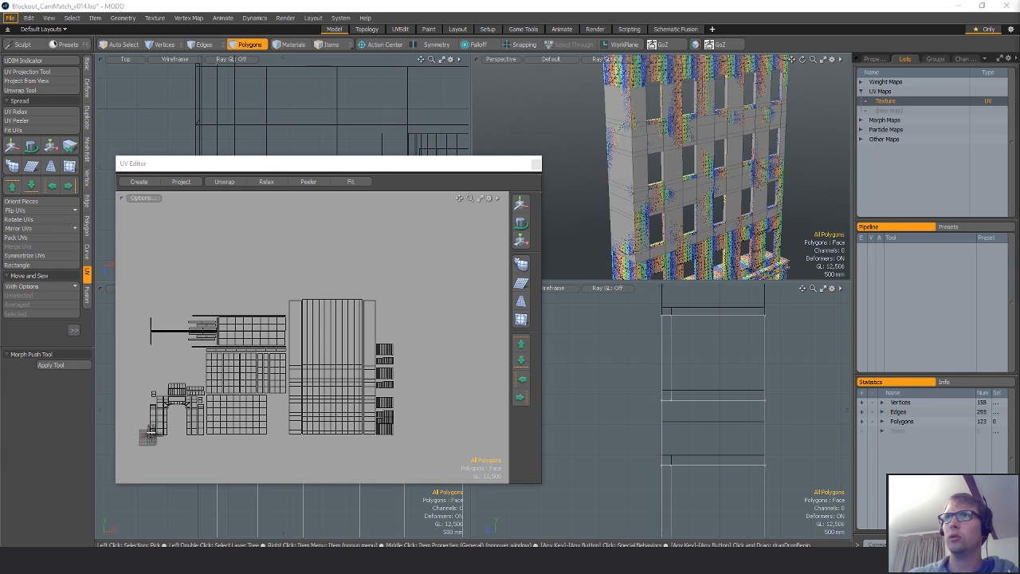
Snap the vertex rows at the head and sill of the uppermost windows down about 158 mm to the reference wall, with Slip UVs enabled.
left_click_drag(685, 381, 676, 428, "alt")
key("1")
mouse_move(648, 418)
right_mouse_down()
mouse_move(661, 448)
mouse_move(806, 440)
right_mouse_up()
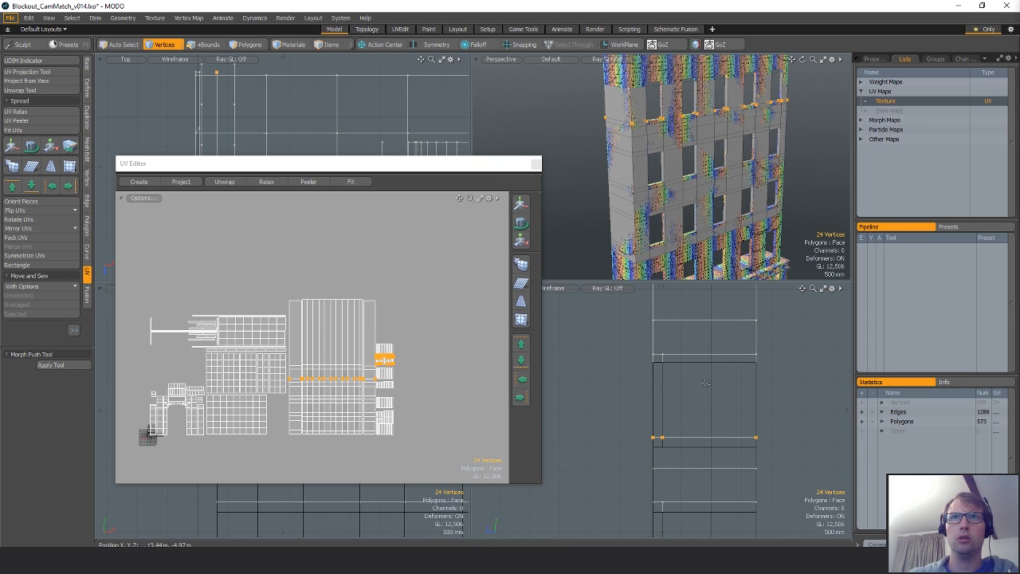
mouse_move(671, 399)
right_mouse_down("shift")
mouse_move(807, 354)
mouse_move(738, 358)
mouse_move(741, 371)
right_mouse_up("shift")
key("w")
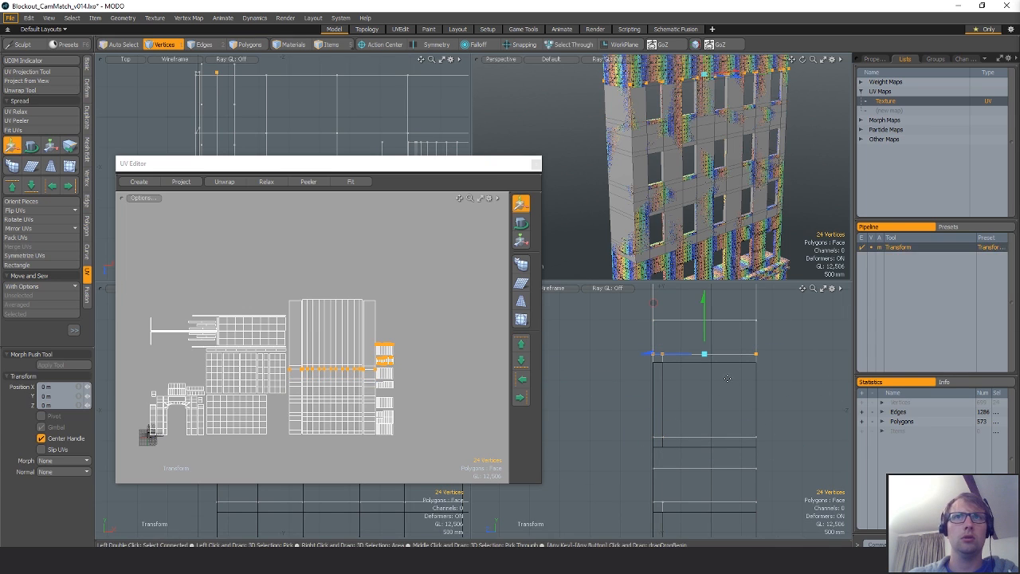
key("x")
left_click(41, 449)
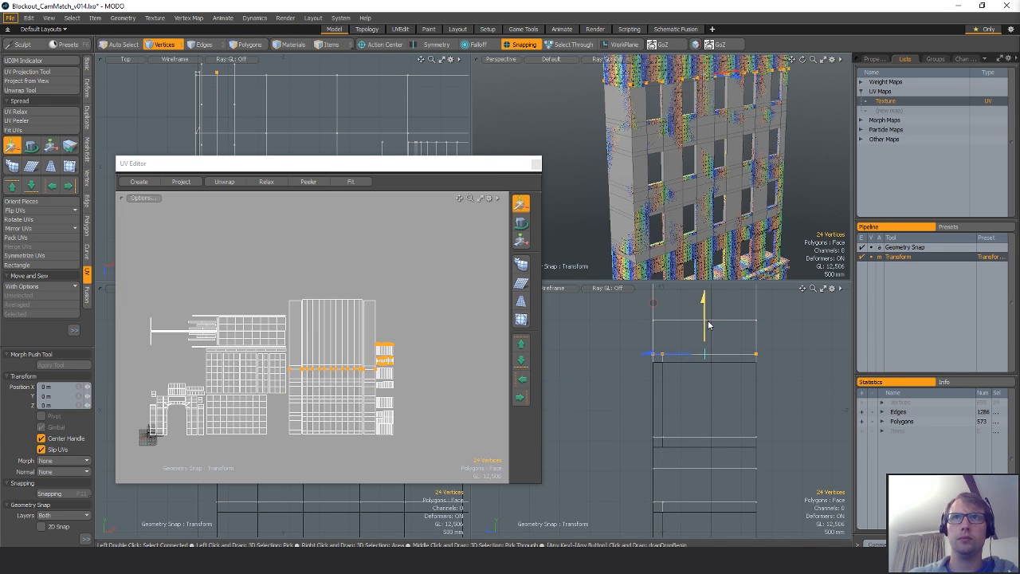
left_click_drag(708, 324, 704, 417)
left_click_drag(684, 503, 683, 393, "alt+shift")
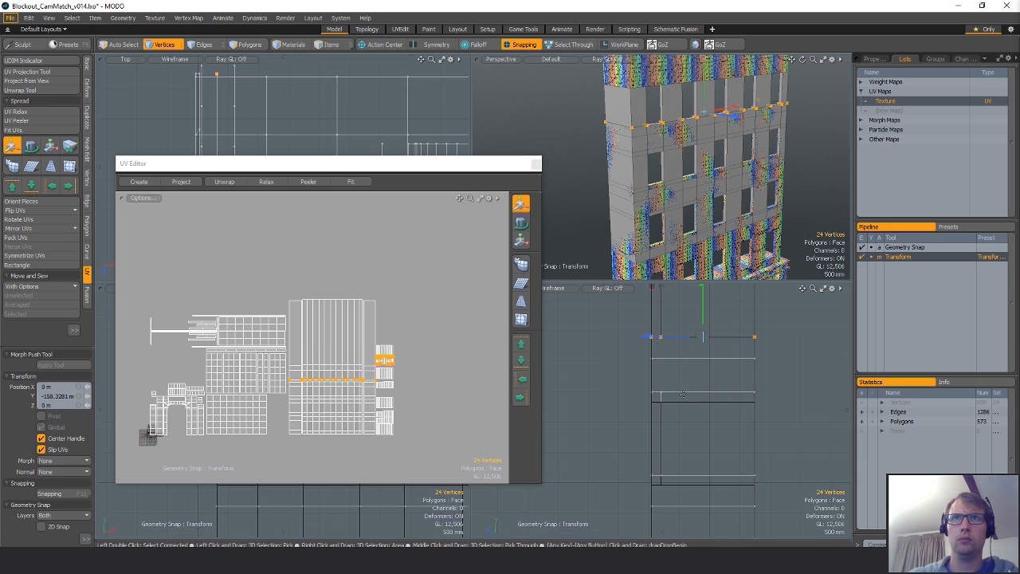
key("space")
Snap the vertex row at the head of the second window row from the top down to the reference wall, with Slip UVs enabled.
right_click_drag(626, 374, 850, 418)
key("w")
left_click(48, 450)
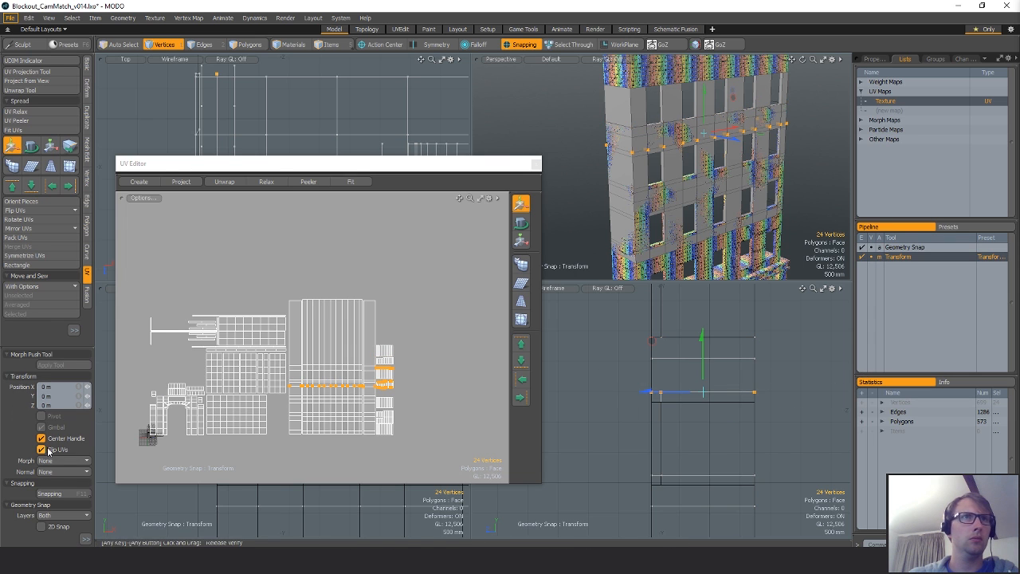
left_click_drag(704, 342, 702, 405)
left_click_drag(674, 487, 660, 408, "alt+shift")
key("space")
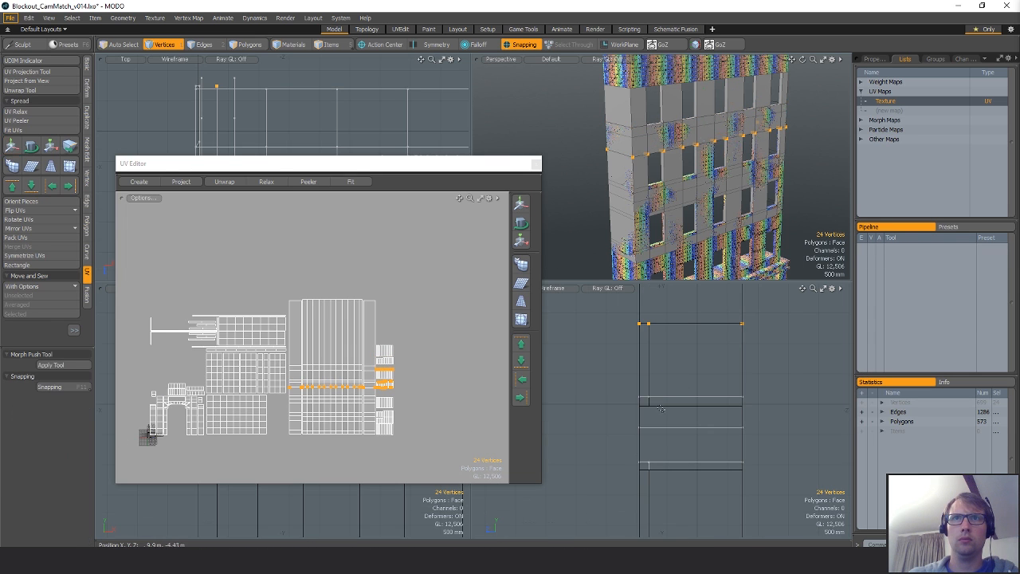
Lower the vertex row at the sill of the second window row by about 156 mm onto the reference wall, with Slip UVs enabled.
mouse_move(660, 408)
right_mouse_down()
mouse_move(845, 382)
mouse_move(848, 399)
right_mouse_up()
key("w")
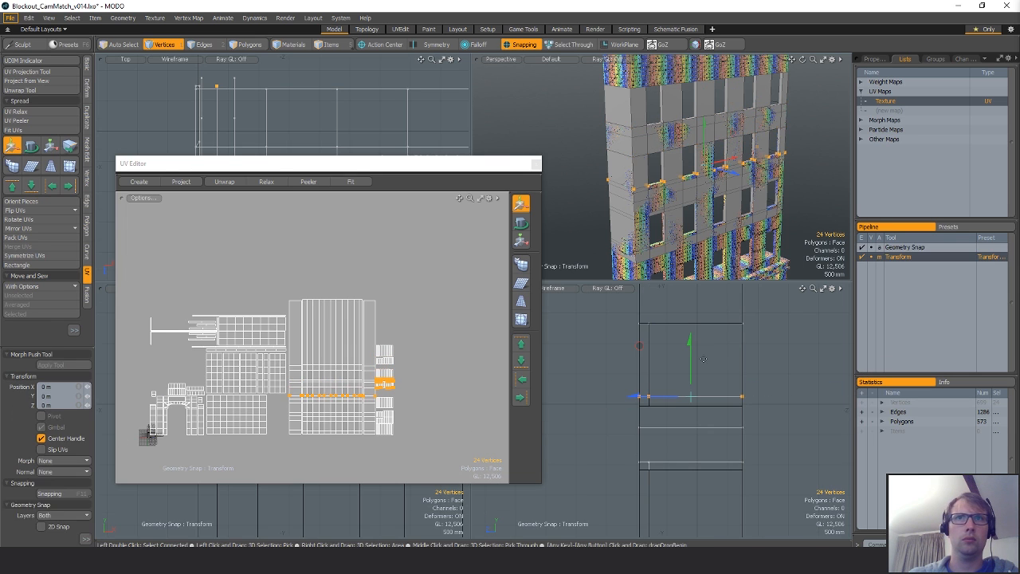
left_click(48, 451)
left_click_drag(689, 344, 690, 354)
left_click_drag(671, 453, 673, 361, "alt+shift")
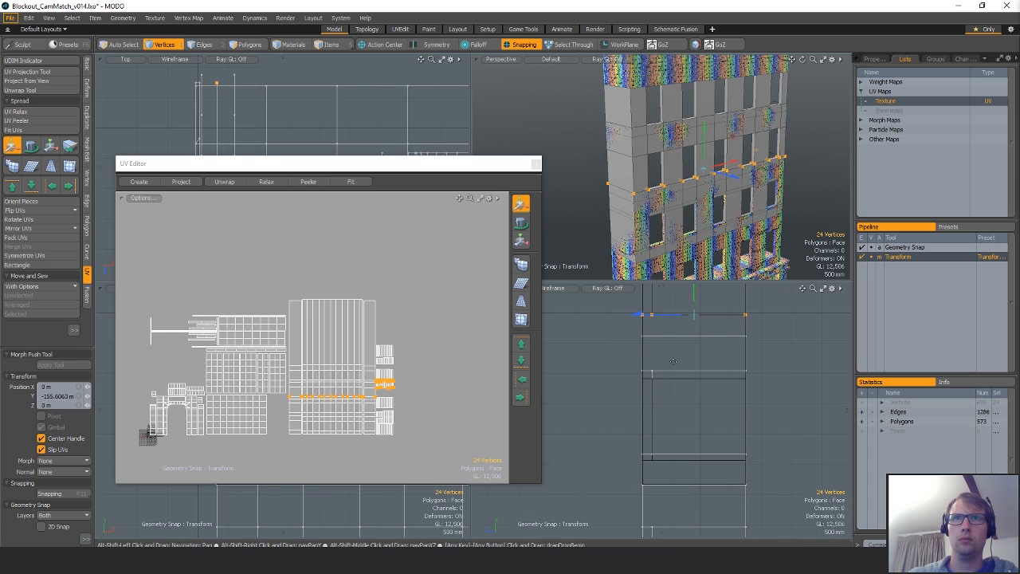
key("space")
Snap the vertex row at the head of the third window row down to the reference wall, with Slip UVs enabled.
mouse_move(668, 365)
right_mouse_down()
mouse_move(789, 384)
mouse_move(777, 374)
right_mouse_up()
key("w")
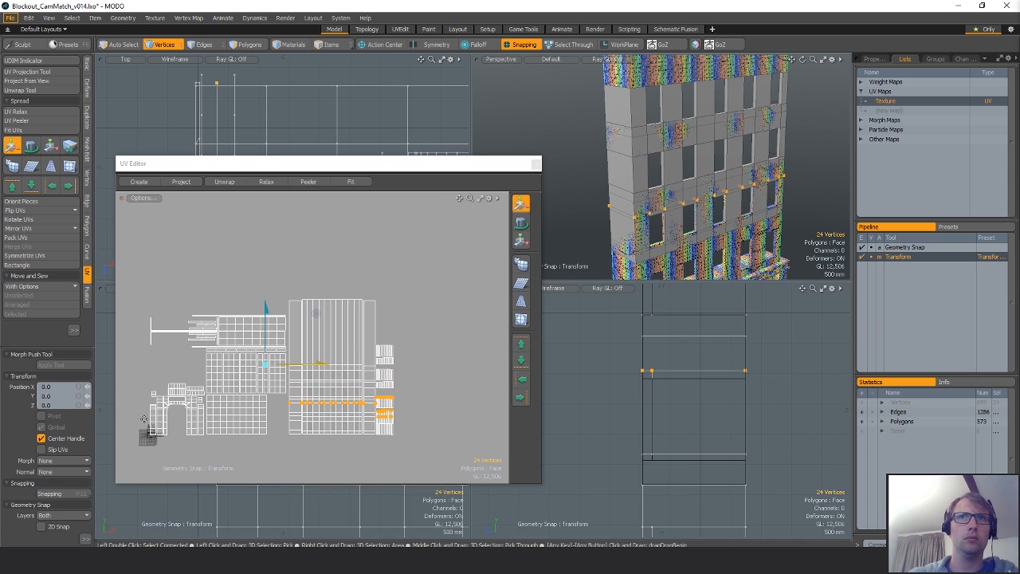
key("space")
key("w")
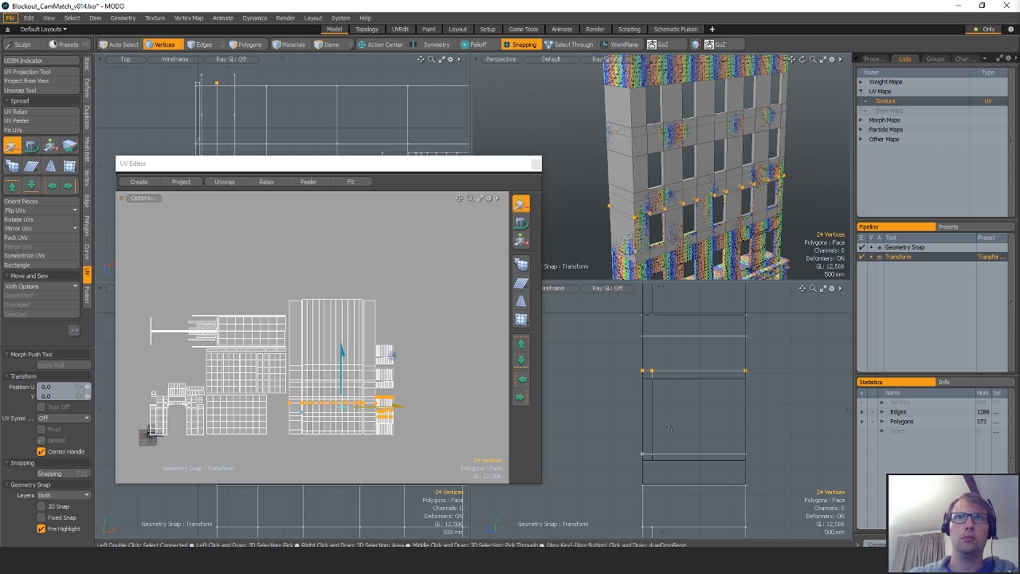
key("space")
key("w")
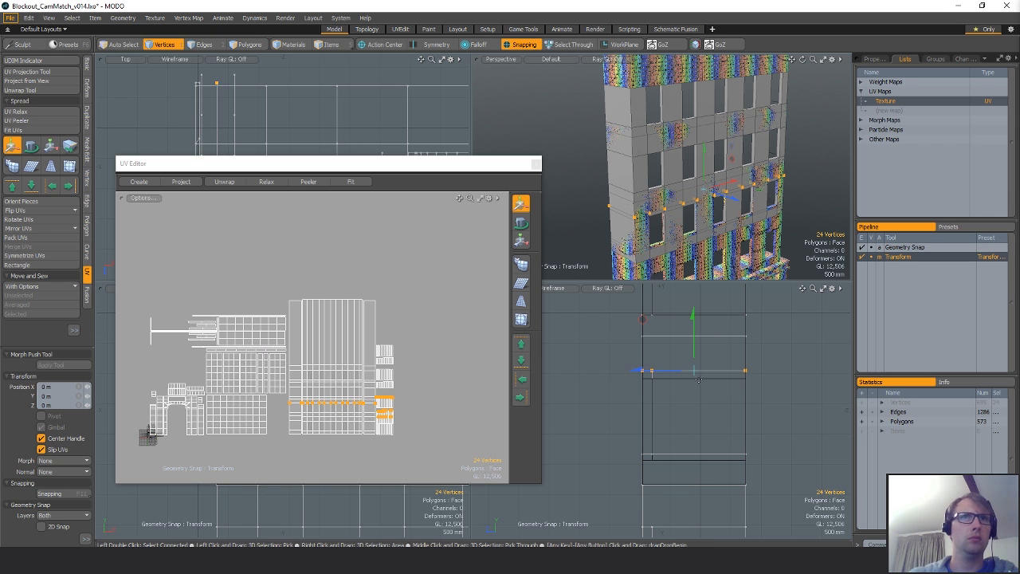
left_click_drag(693, 328, 692, 337)
left_click_drag(690, 374, 685, 299, "alt+shift")
key("space")
Snap the vertex row at the sill of the third window row down to the reference wall, with Slip UVs enabled.
mouse_move(647, 399)
right_mouse_down()
mouse_move(613, 397)
mouse_move(633, 342)
right_mouse_up()
key("w")
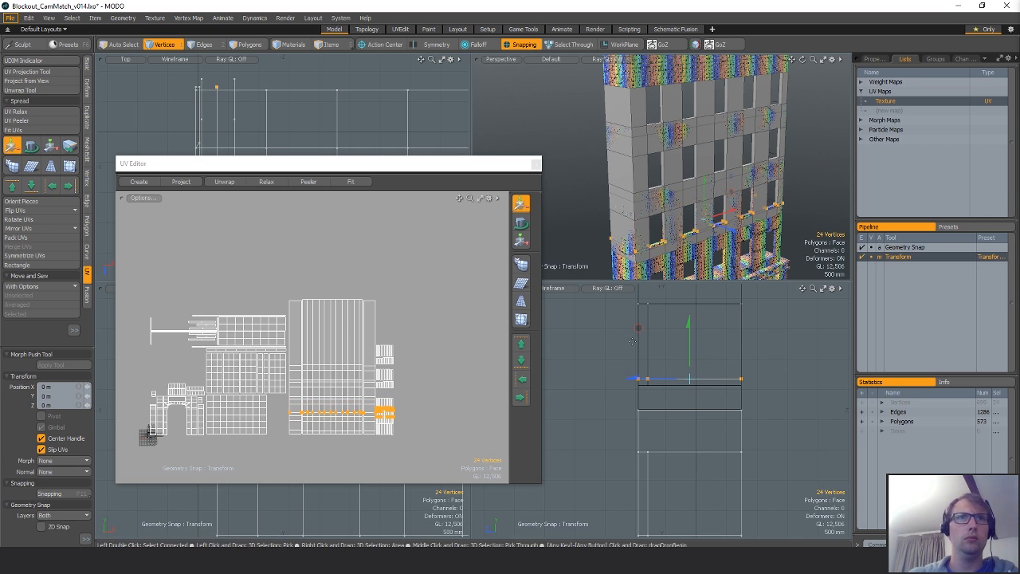
left_click_drag(690, 328, 691, 334)
key("space")
Snap the edge row on the wall band below the third window row down to the reference wall, with Slip UVs enabled.
left_click_drag(606, 399, 623, 377, "alt+shift")
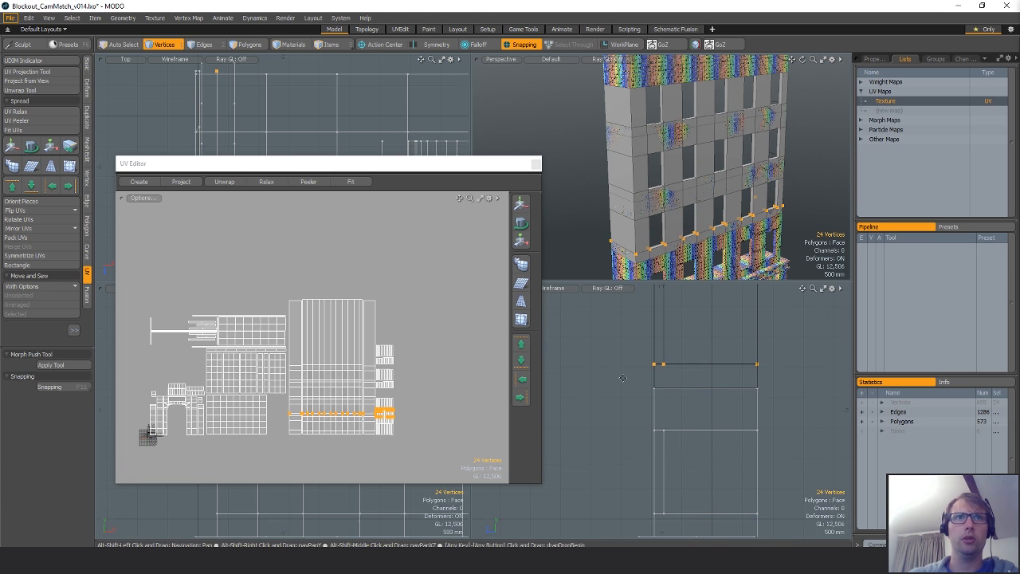
left_click_drag(348, 401, 460, 401, "ctrl+alt")
left_click_drag(449, 402, 269, 336, "alt+shift")
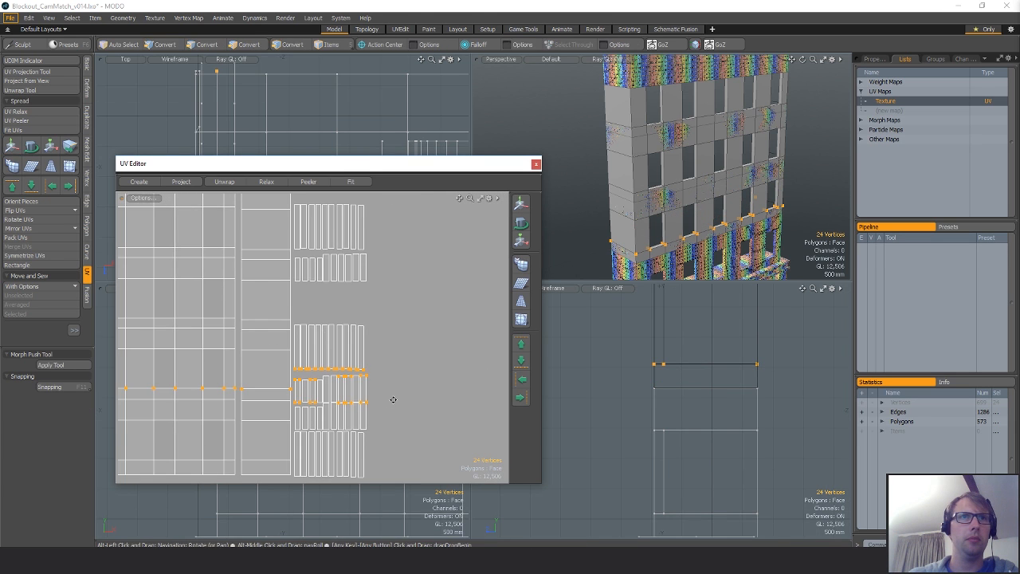
left_click_drag(393, 399, 328, 384, "ctrl+alt")
left_click_drag(658, 364, 653, 346, "alt+shift")
key("2")
mouse_move(654, 386)
right_mouse_down()
mouse_move(649, 360)
mouse_move(826, 378)
right_mouse_up()
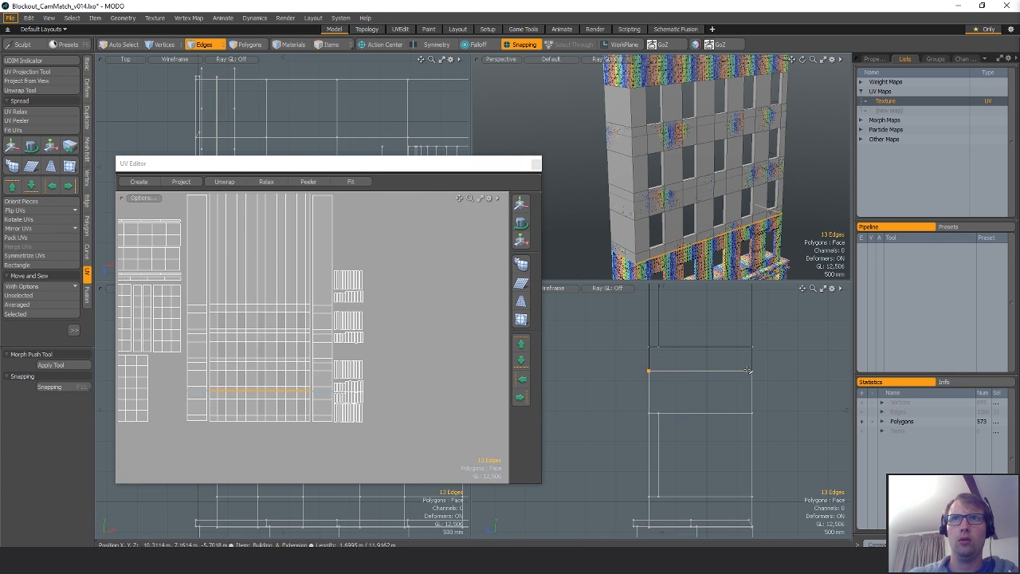
key("y")
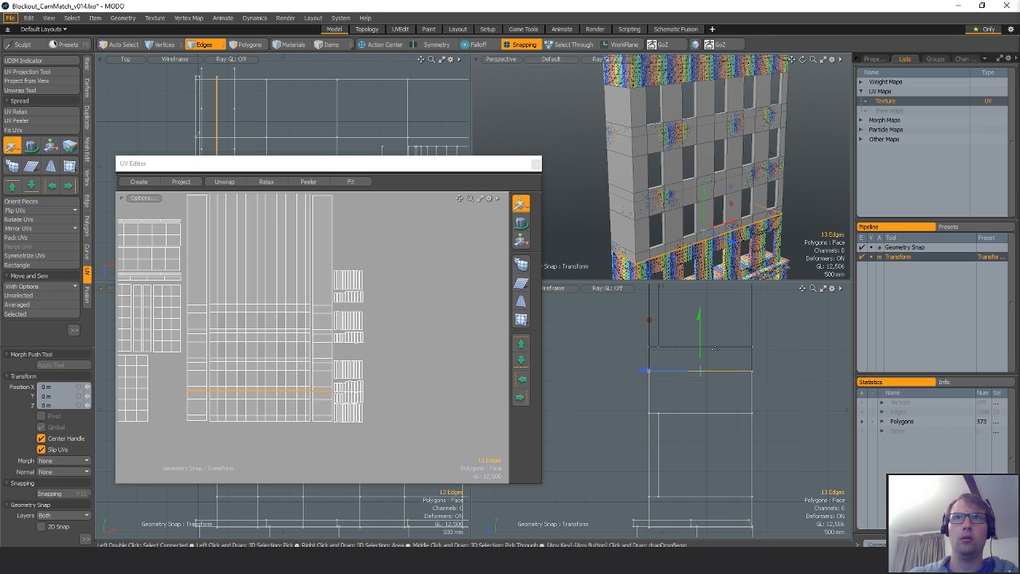
left_click_drag(700, 351, 701, 367)
key("q")
left_click(791, 404)
Delete the grey reference wall standing in front of the textured building.
left_click_drag(791, 405, 739, 414, "ctrl+alt")
left_click_drag(746, 331, 683, 450, "alt+shift")
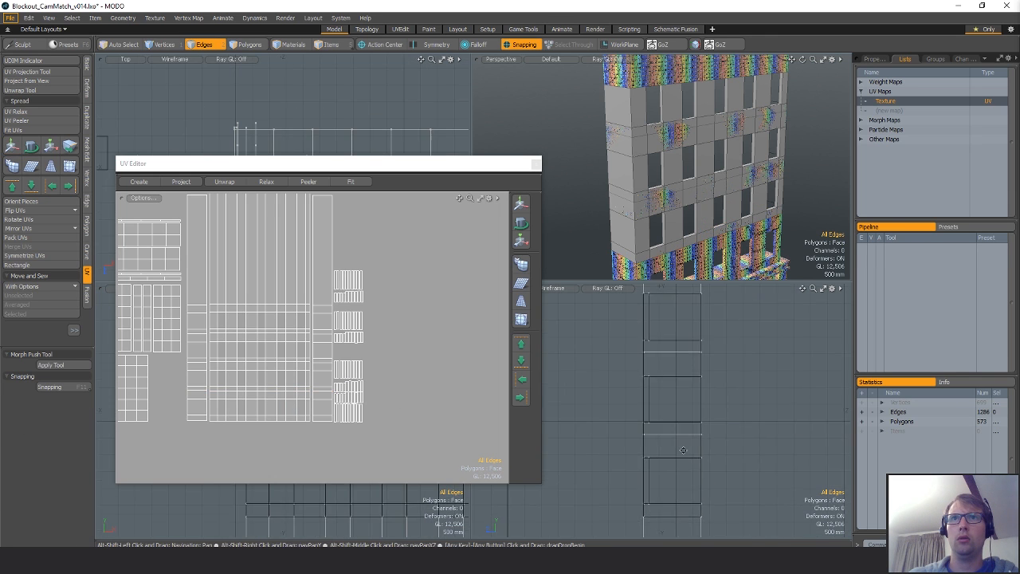
left_click_drag(693, 327, 633, 295, "alt+shift")
left_click_drag(634, 295, 665, 352, "ctrl+alt")
left_click_drag(664, 353, 720, 409, "alt+shift")
left_click_drag(497, 163, 466, 207)
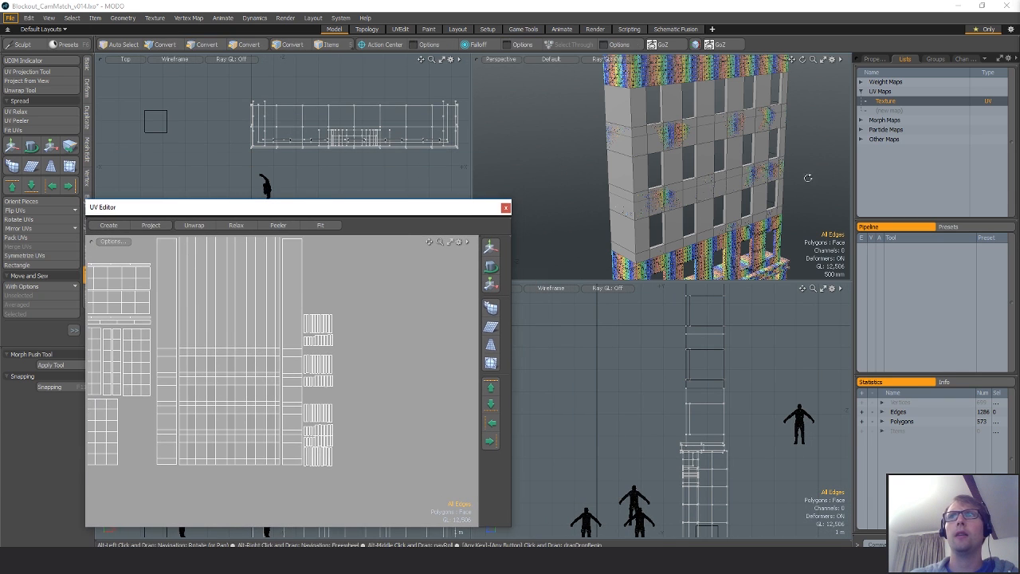
left_click_drag(807, 178, 671, 158, "alt")
key("1")
key("3")
double_click(668, 169)
key("Delete")
mouse_move(671, 158)
left_mouse_down("alt")
mouse_move(667, 137)
mouse_move(664, 154)
left_mouse_up("alt")
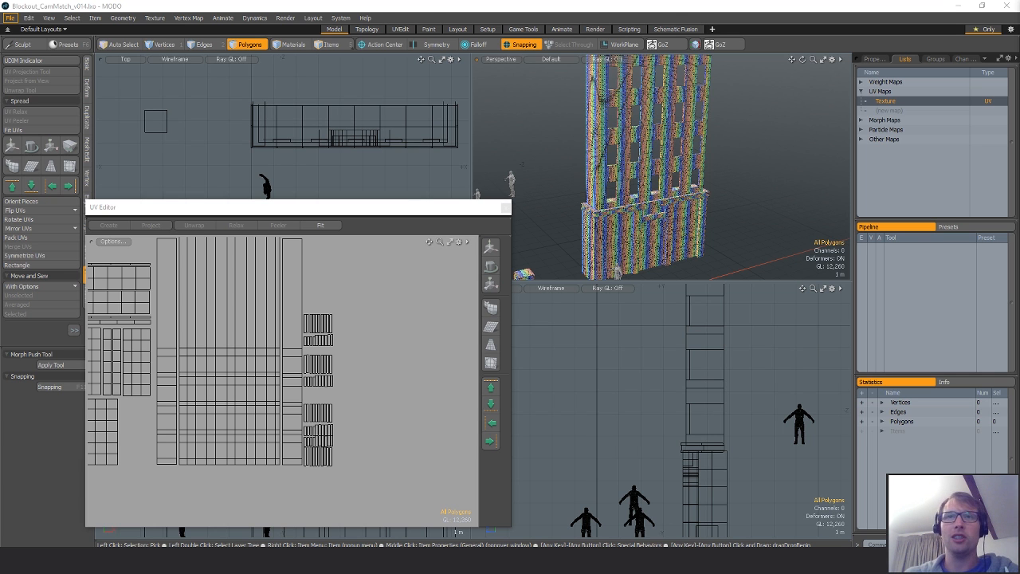
Paste the copied block of room boxes behind the building's window openings.
left_click_drag(671, 271, 697, 205, "alt")
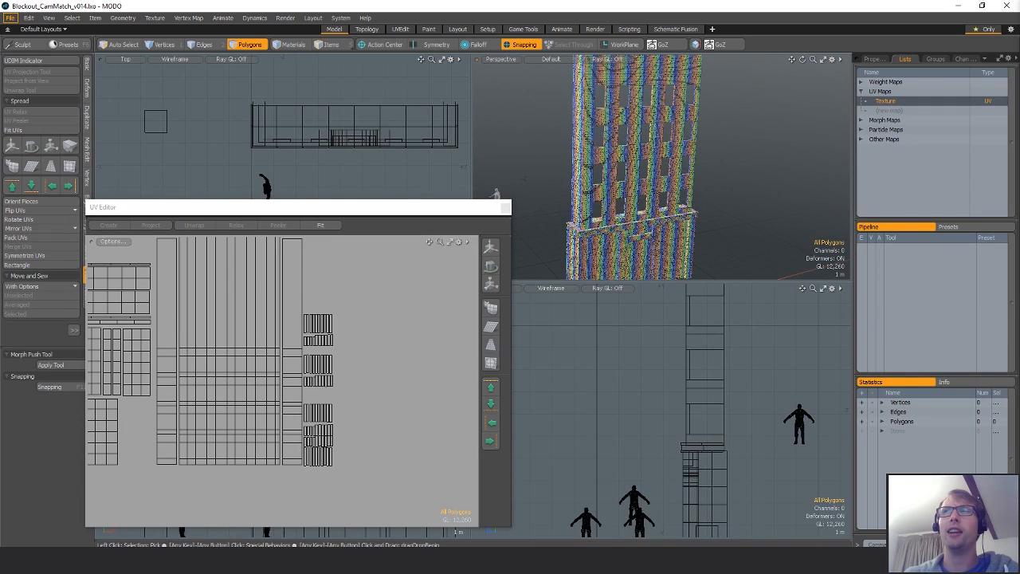
key("ctrl+v")
left_click_drag(775, 229, 659, 204, "alt")
key("bracketleft")
scroll(761, 423, "up", 5)
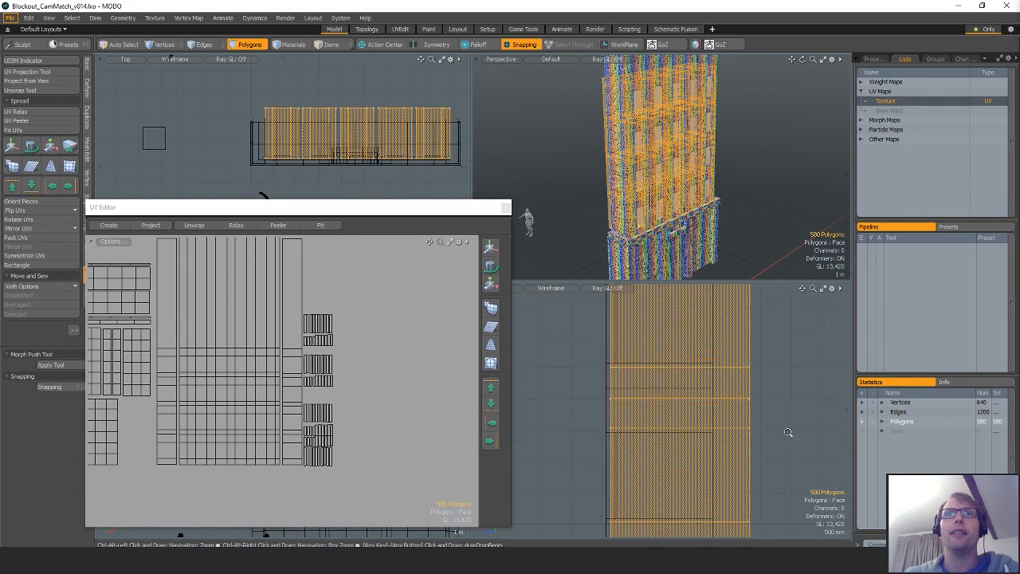
Scale all room boxes down in height about their local centers, with Action Center Local and snapping disabled.
key("2")
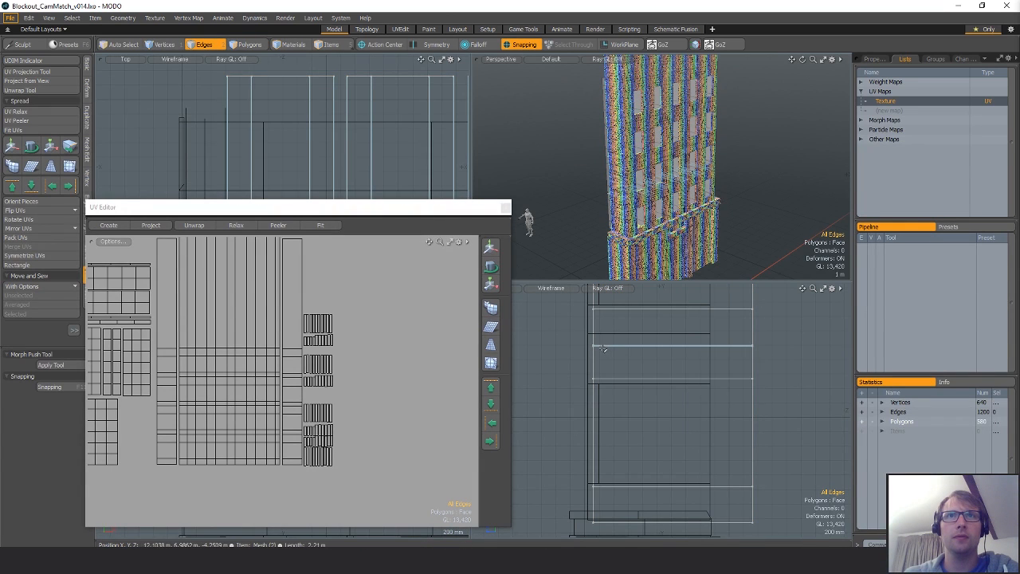
left_click_drag(644, 315, 601, 458, "alt+shift")
key("3")
right_click_drag(770, 542, 770, 522)
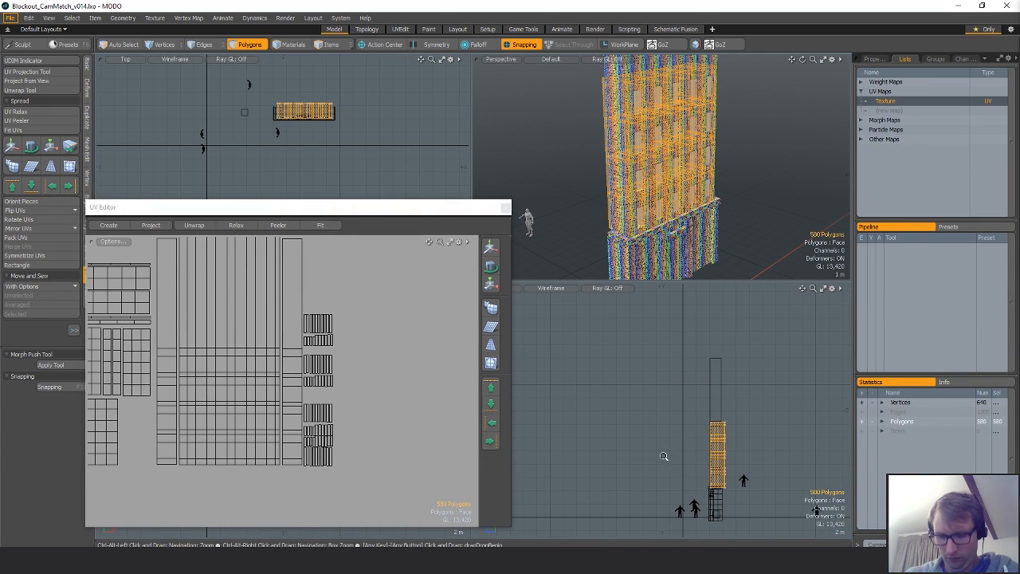
mouse_move(665, 455)
left_mouse_down("ctrl+alt")
mouse_move(709, 473)
mouse_move(692, 468)
left_mouse_up("ctrl+alt")
key("alt+a")
key("r")
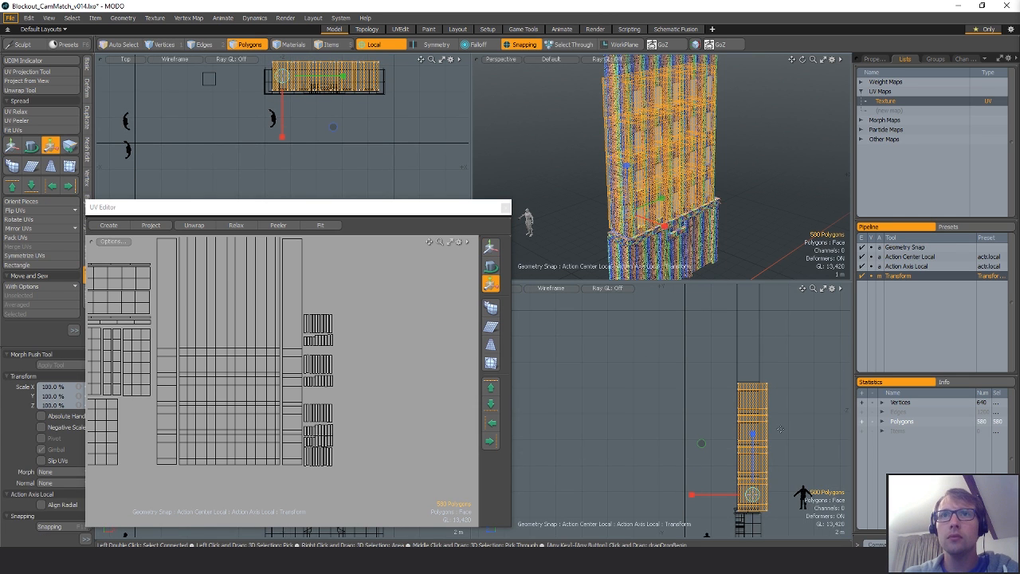
key("x")
left_click_drag(753, 438, 722, 447)
left_click_drag(722, 447, 739, 423, "ctrl+alt")
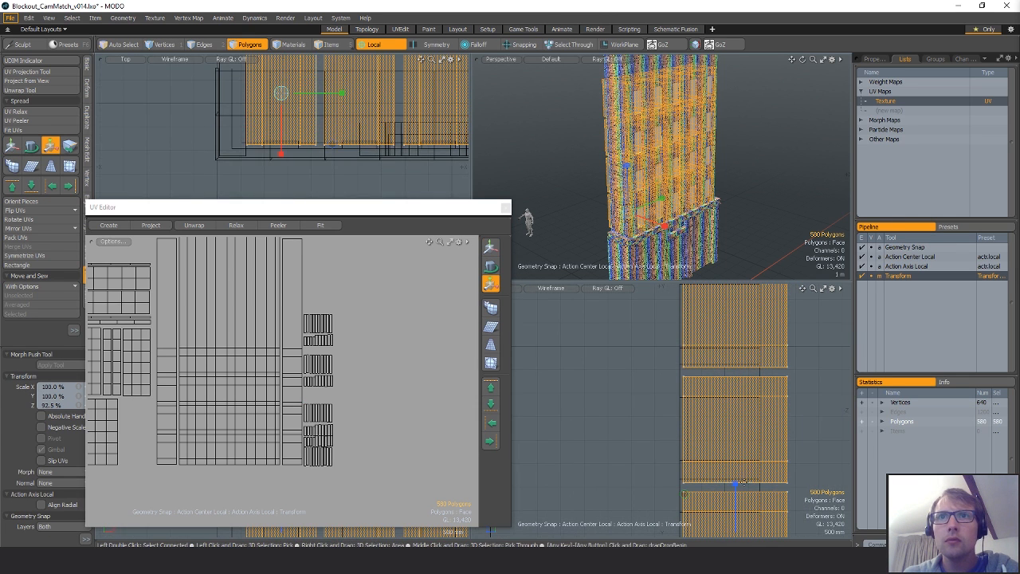
left_click_drag(735, 482, 687, 466)
key("q")
left_click(774, 407)
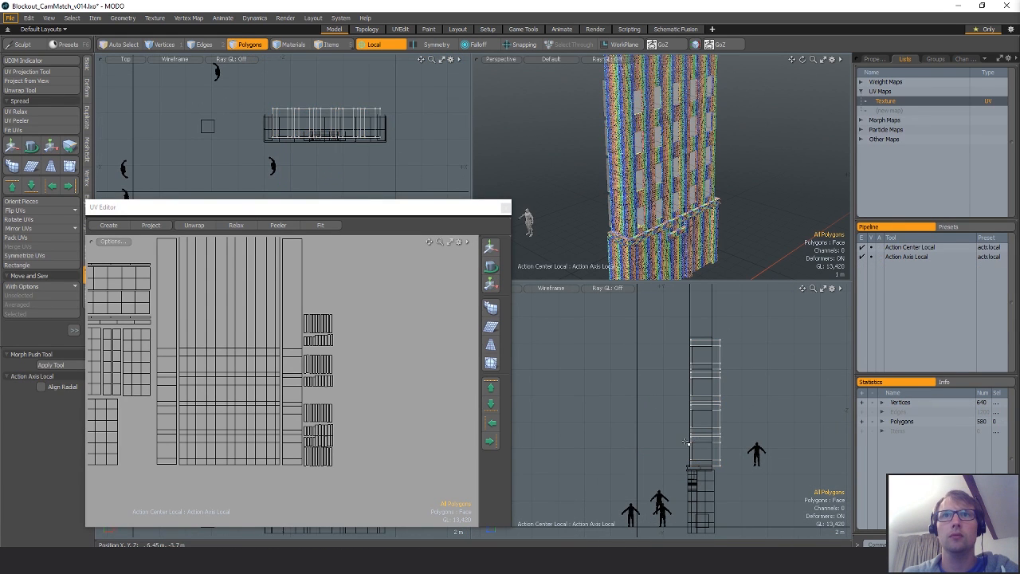
Cut the upper three rows of room boxes and paste them into a new mesh, leaving the bottom row separate.
right_click_drag(689, 443, 706, 451)
key("bracketright")
left_click_drag(702, 446, 823, 434, "ctrl+alt")
mouse_move(823, 435)
left_mouse_down("alt+shift")
mouse_move(783, 386)
mouse_move(750, 441)
mouse_move(728, 342)
mouse_move(790, 368)
left_mouse_up("alt+shift")
scroll(782, 389, "down", 3)
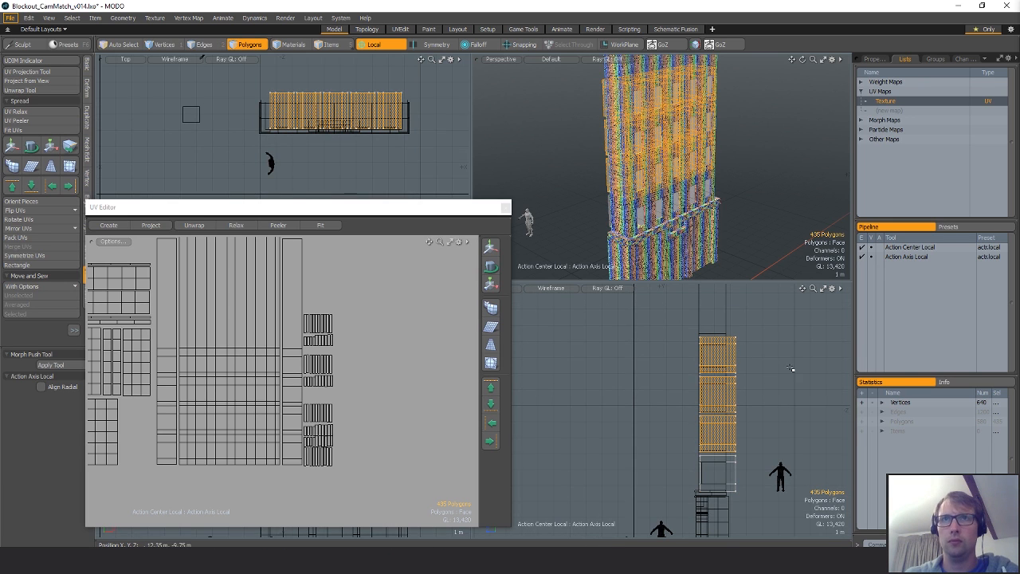
key("Delete")
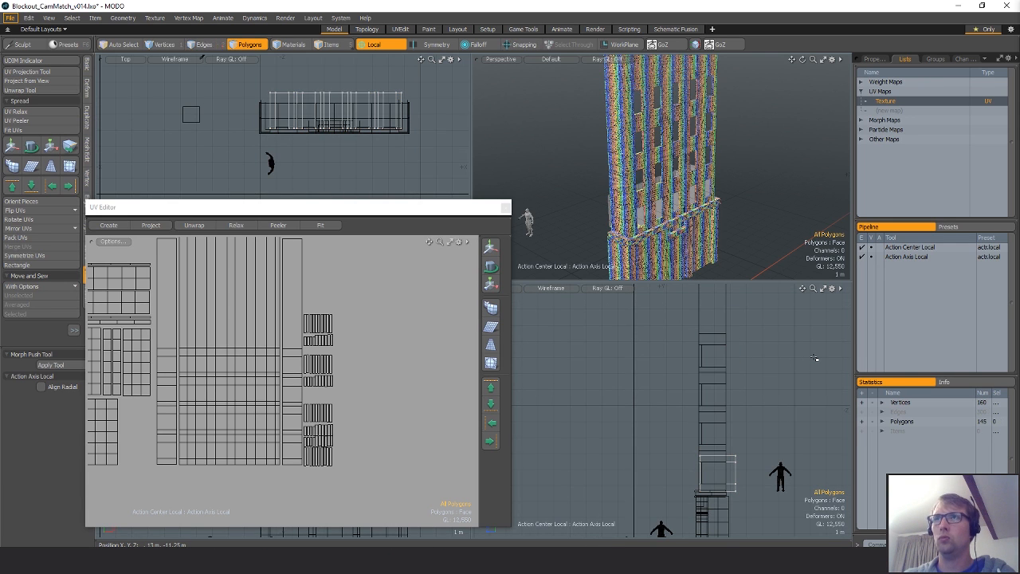
key("n")
key("ctrl+v")
key("Escape")
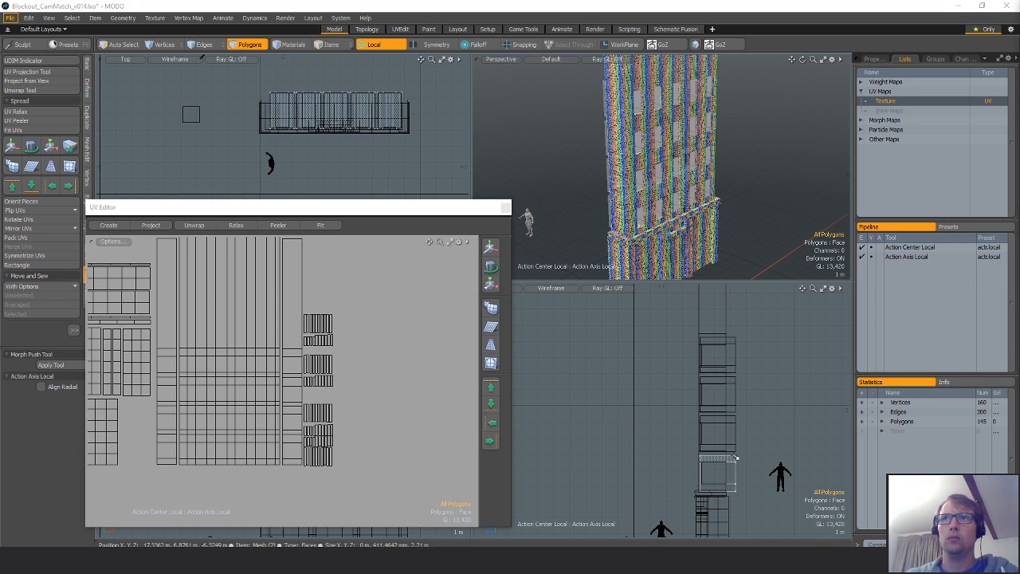
Delete four room boxes from the bottom row, keeping only the one at the building's left end.
left_click_drag(457, 211, 443, 395)
key("shift+a")
mouse_move(367, 340)
left_mouse_down("alt+shift")
mouse_move(361, 237)
mouse_move(387, 271)
left_mouse_up("alt+shift")
left_click_drag(245, 331, 431, 326)
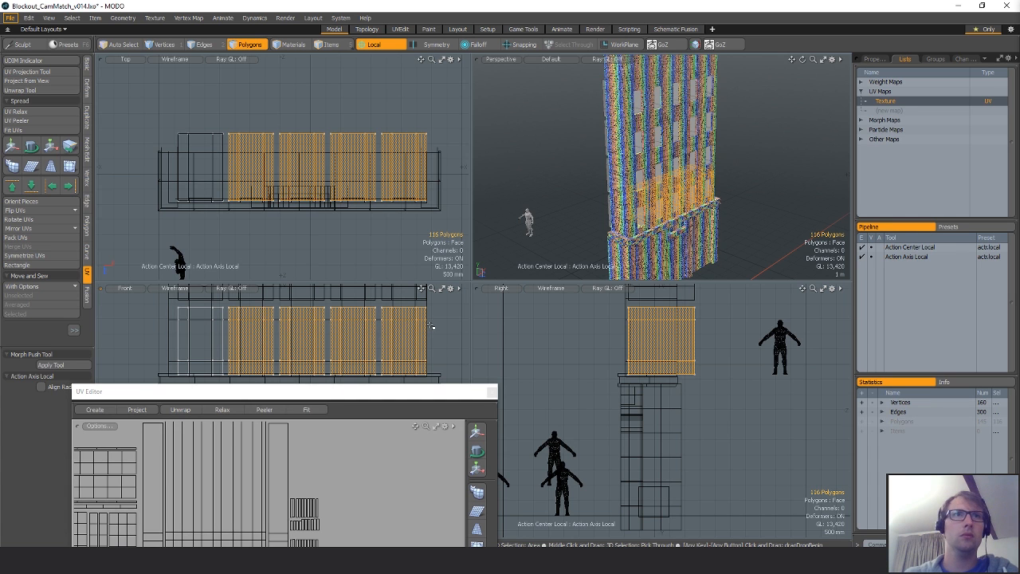
key("Delete")
Select the whole remaining bottom-row room box and create its UVs with an Atlas projection in world space.
left_click_drag(406, 398, 460, 289)
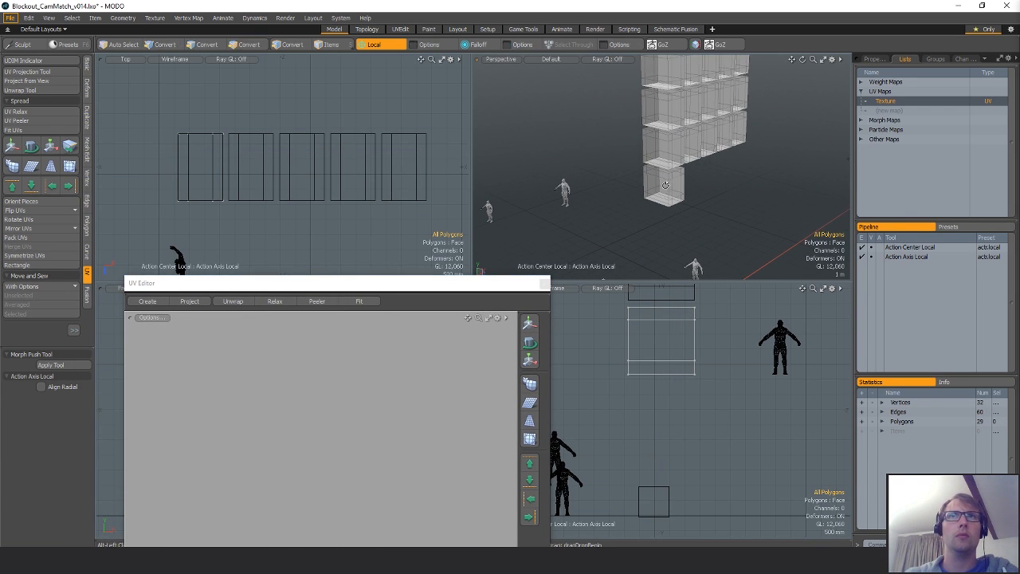
left_click(690, 183)
key("shift+a")
left_click_drag(693, 180, 635, 184, "alt")
double_click(635, 184)
key("shift+a")
scroll(345, 419, "down", 5)
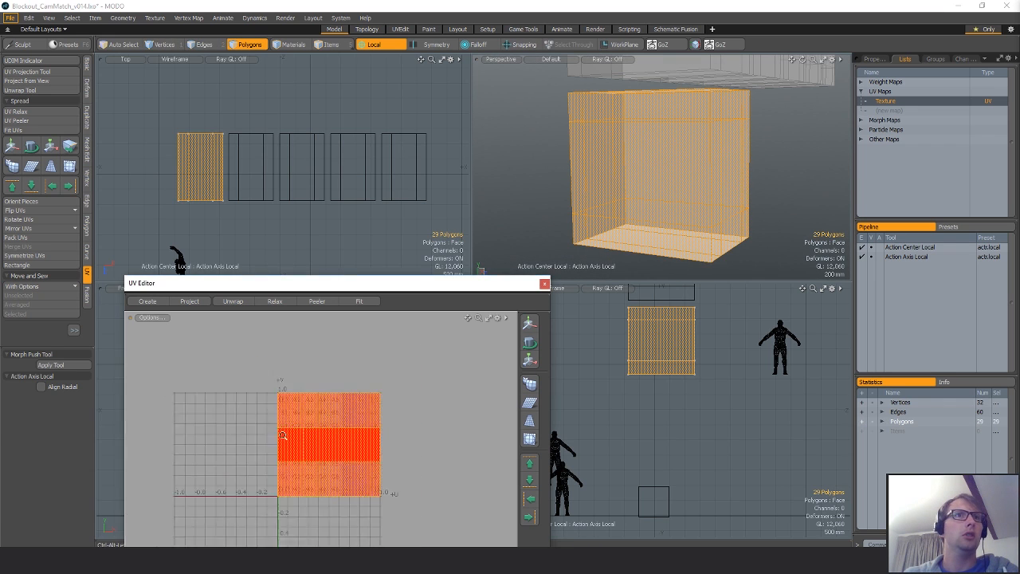
left_click(16, 72)
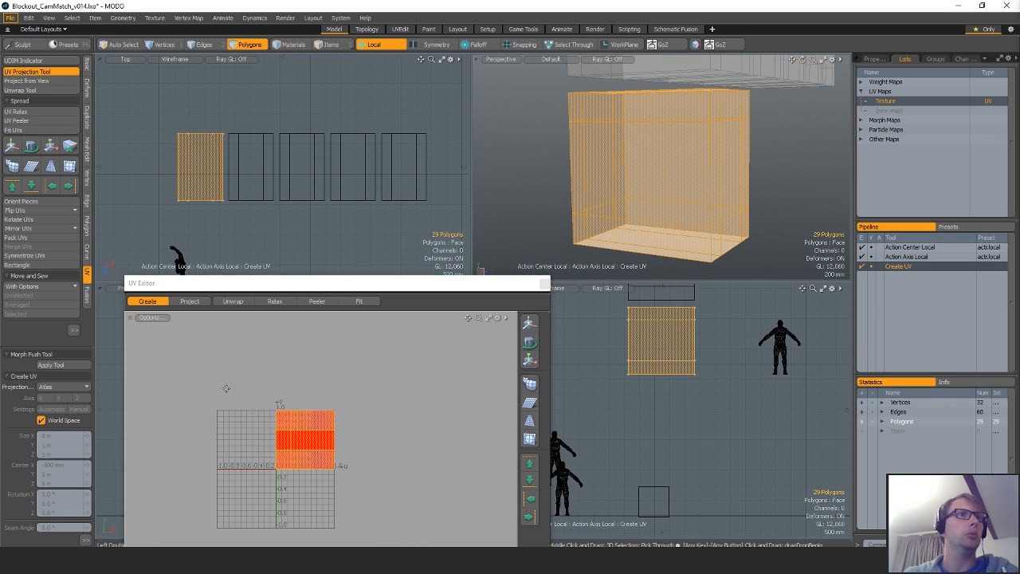
left_click_drag(332, 446, 385, 444, "ctrl+alt")
key("q")
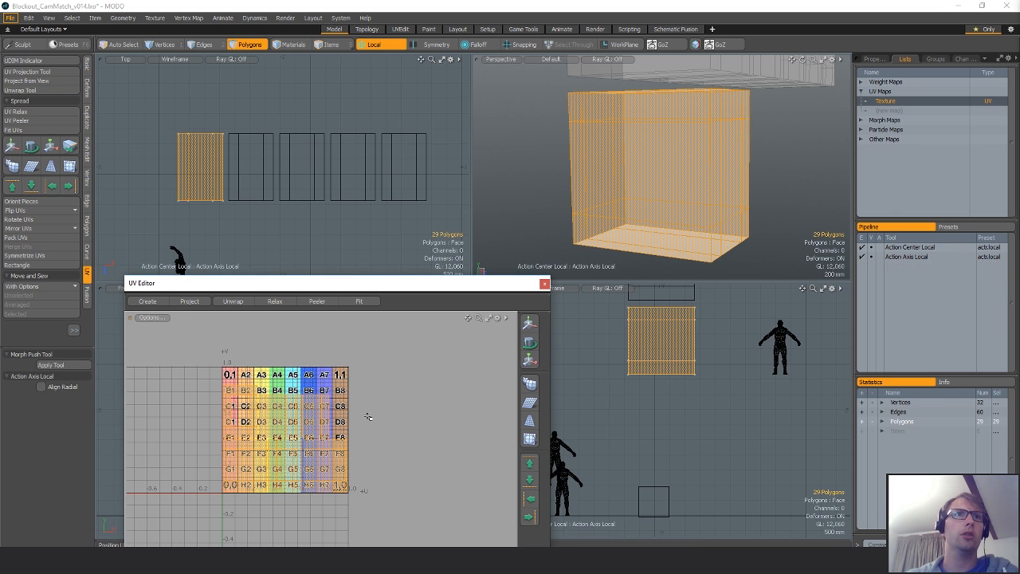
Move the box's UV islands clear of the 0–1 texture tile and relax them.
key("w")
left_click_drag(240, 448, 317, 434)
key("q")
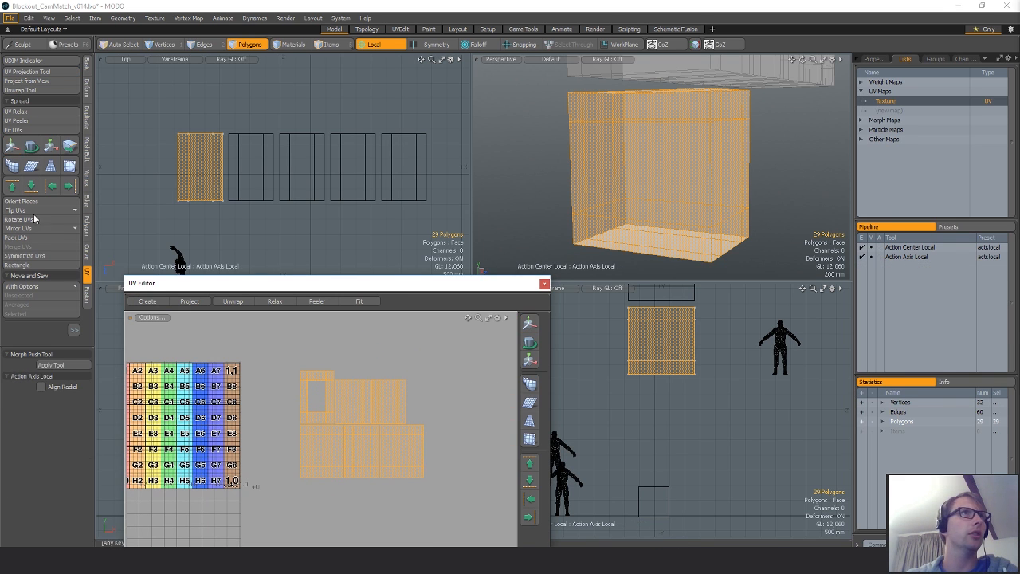
left_click(31, 111)
key("q")
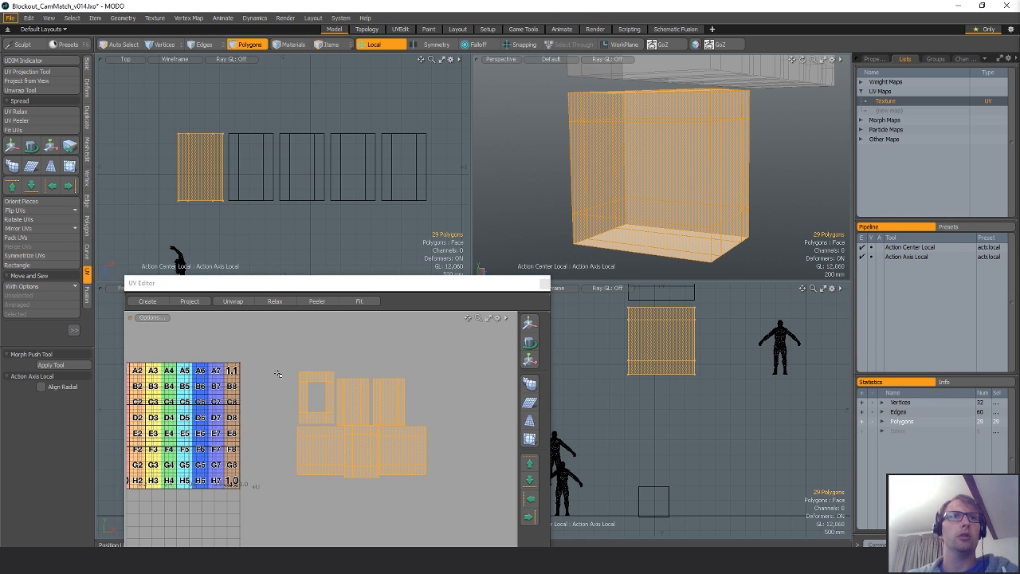
Align the ceiling and floor UV islands in the upper row with the window-wall island and space them evenly.
scroll(338, 399, "up", 2)
left_click(355, 394)
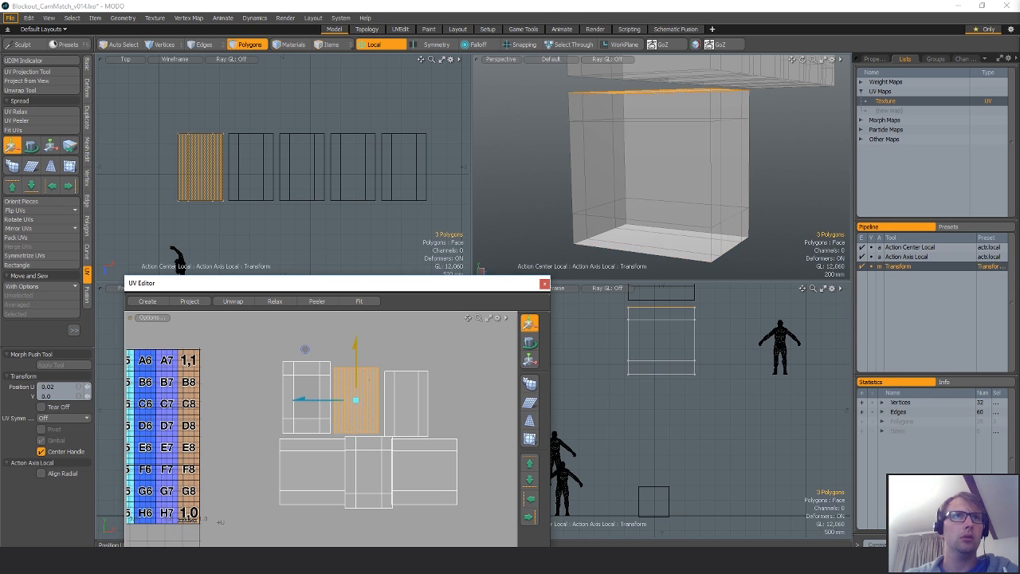
left_click(413, 399)
key("w")
key("q")
Move the two side-wall UV islands in the lower row outward, away from the central island.
double_click(333, 471)
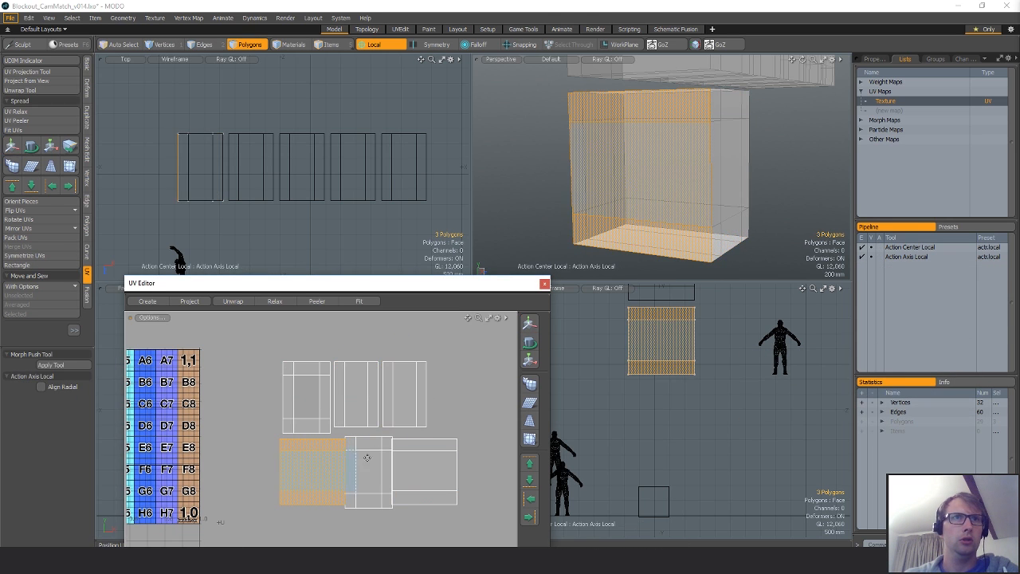
key("w")
left_click_drag(368, 455, 356, 455)
key("q")
double_click(410, 455)
key("w")
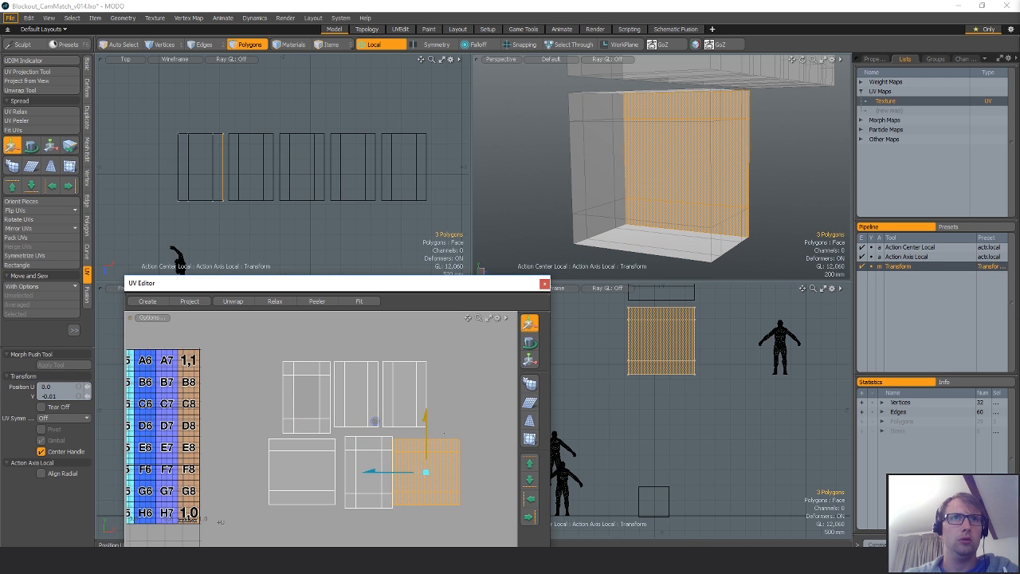
key("q")
left_click(476, 399)
Select all UV islands of the room box and unhide the building for comparison.
scroll(488, 387, "down", 5)
left_click_drag(446, 365, 337, 398, "alt+shift")
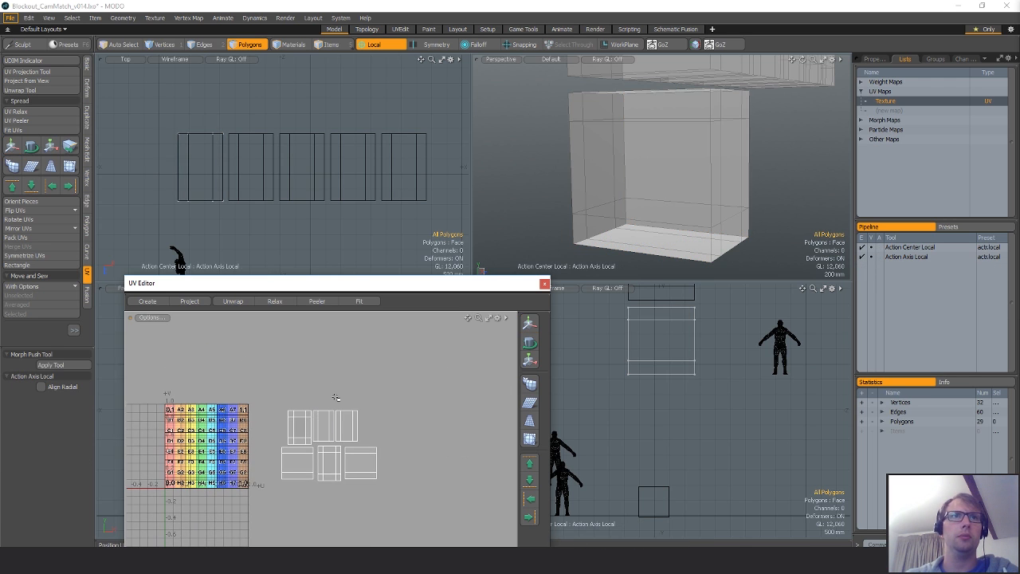
right_click_drag(332, 379, 451, 335)
left_click_drag(732, 202, 621, 319, "ctrl+alt")
key("u")
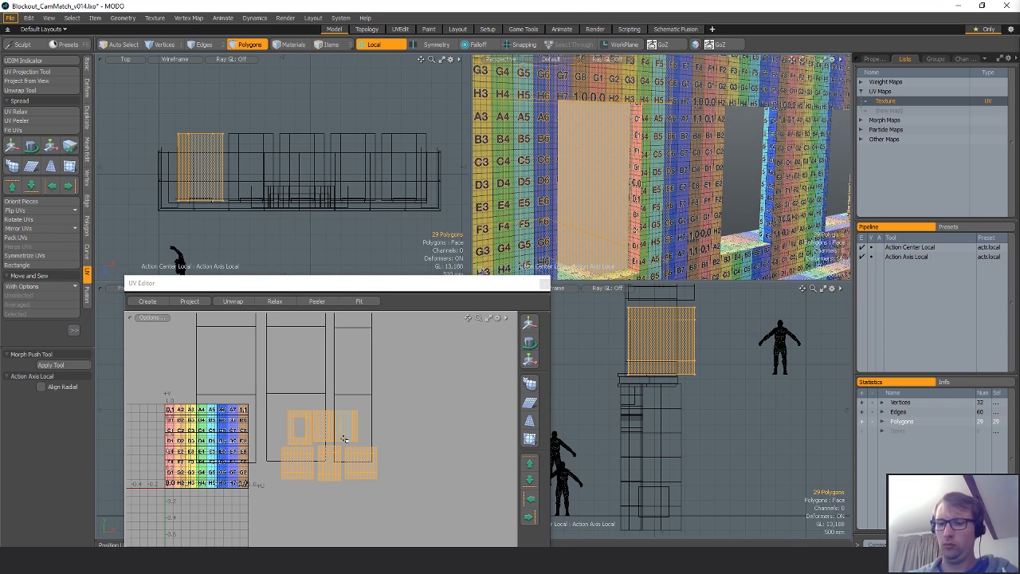
Try to scale the box's UV islands up about their local centers to match the building's texel density.
key("y")
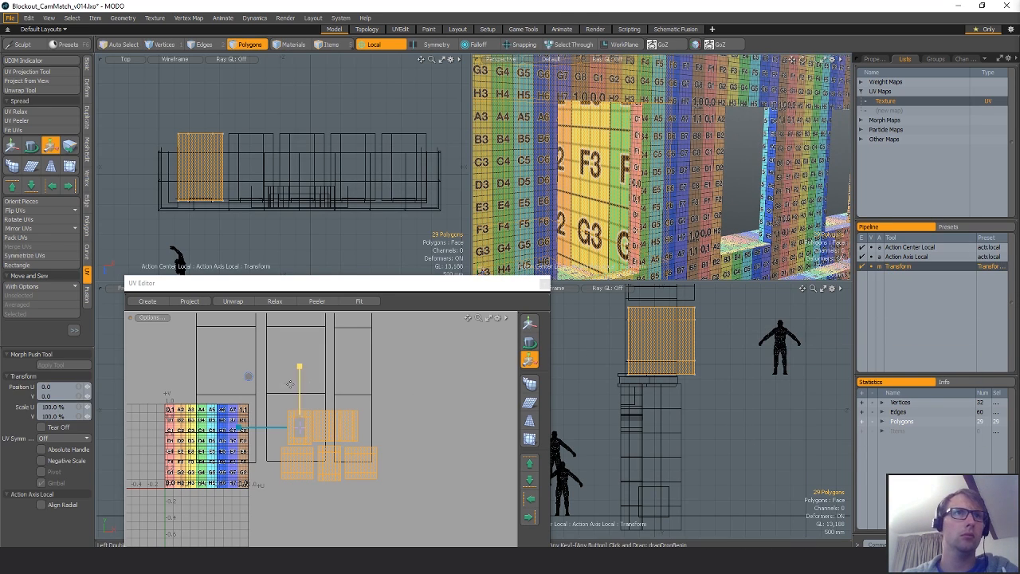
left_click_drag(250, 377, 405, 324)
left_click_drag(621, 176, 579, 153, "alt")
key("w")
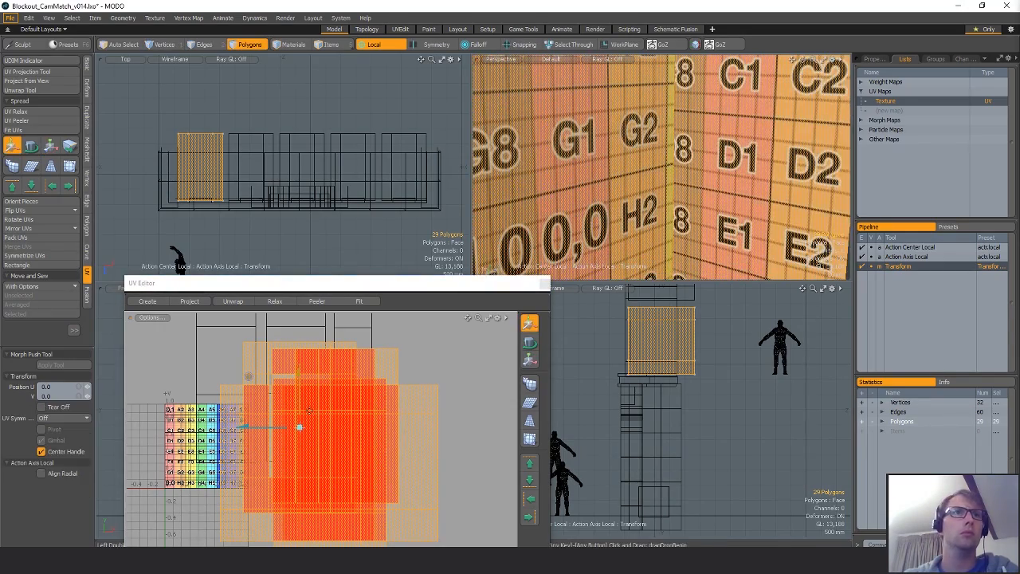
key("ctrl+z")
key("ctrl+z")
key("ctrl+z")
key("ctrl+z")
key("ctrl+z")
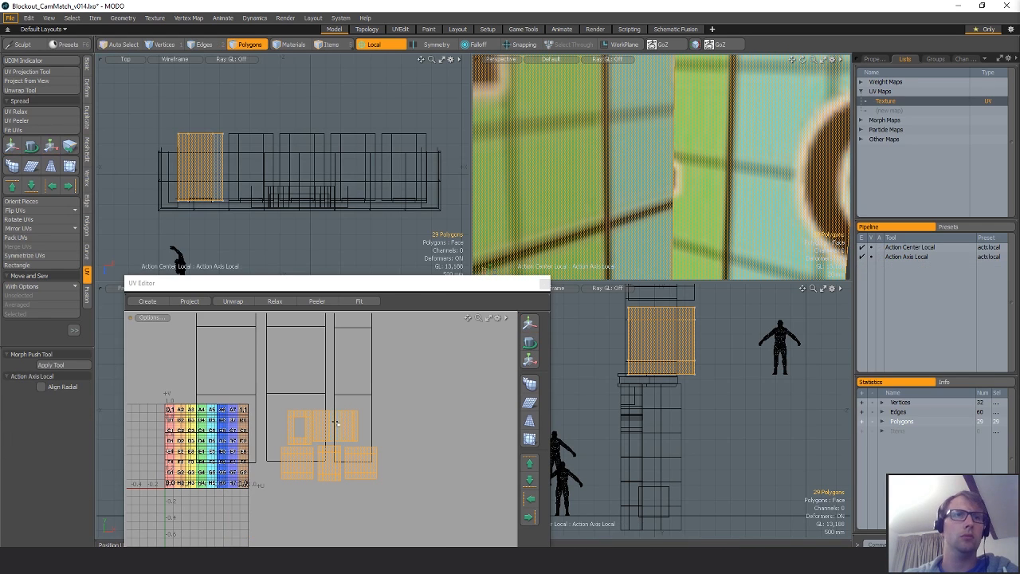
Scale all of the room box's UV islands up uniformly to about 658% and check the result inside the room.
key("r")
key("q")
key("r")
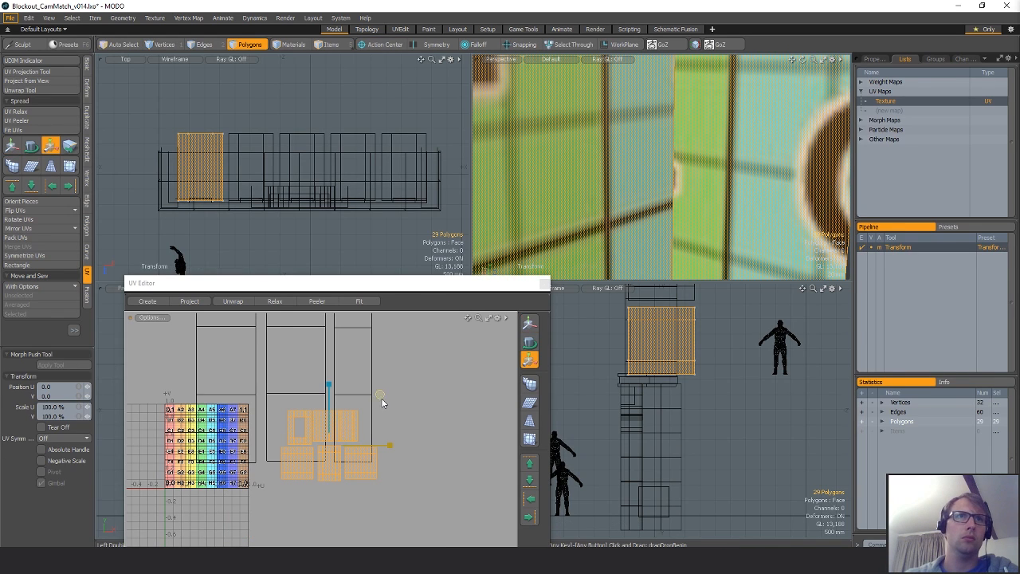
left_click_drag(380, 394, 677, 394)
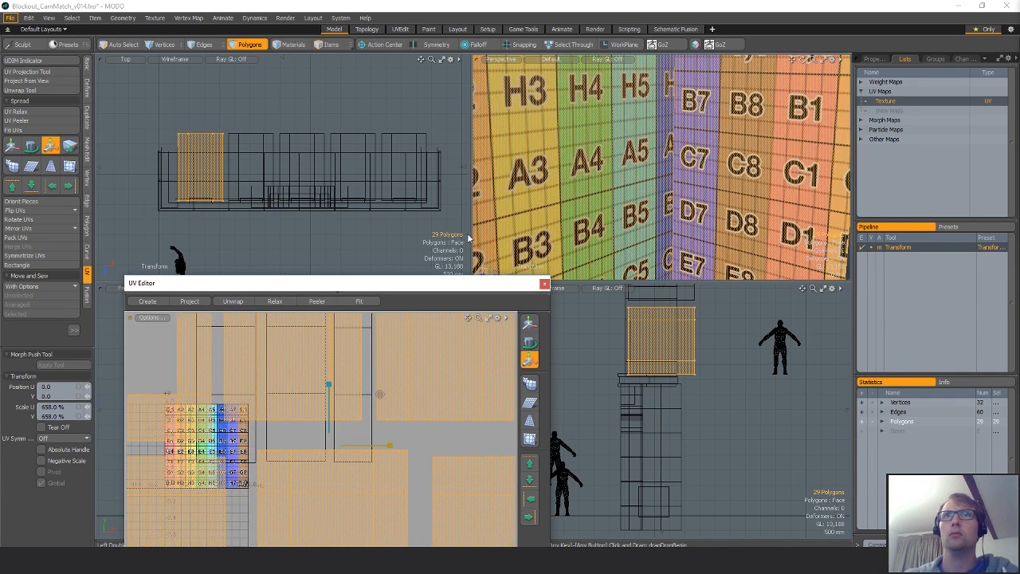
left_click_drag(708, 199, 677, 207, "alt")
left_click_drag(678, 206, 809, 212, "alt+shift")
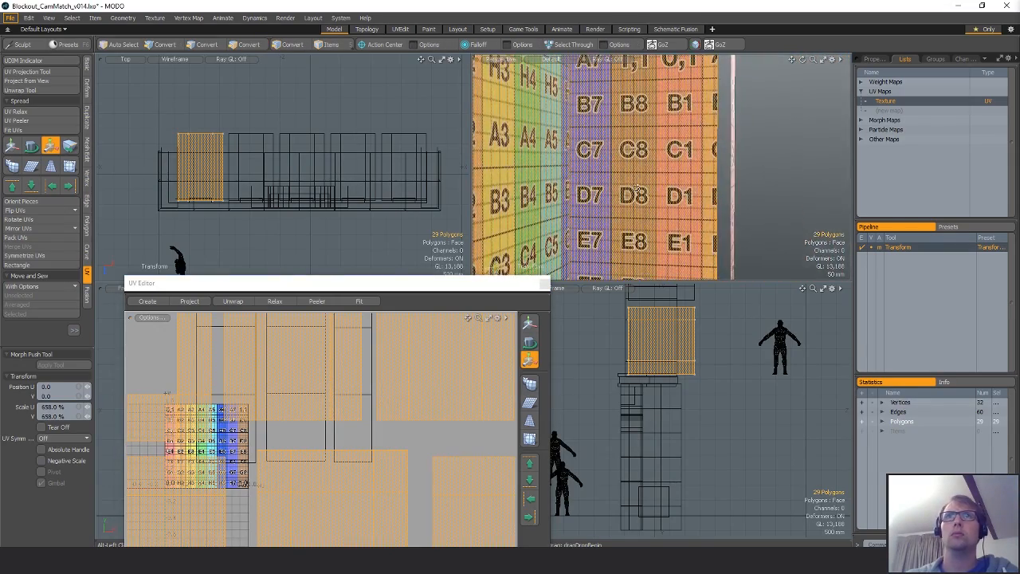
Refine the scale and placement of the box's UV islands against the building wall's checker pattern, and clear the selection.
key("q")
key("r")
left_click_drag(379, 400, 409, 392)
key("w")
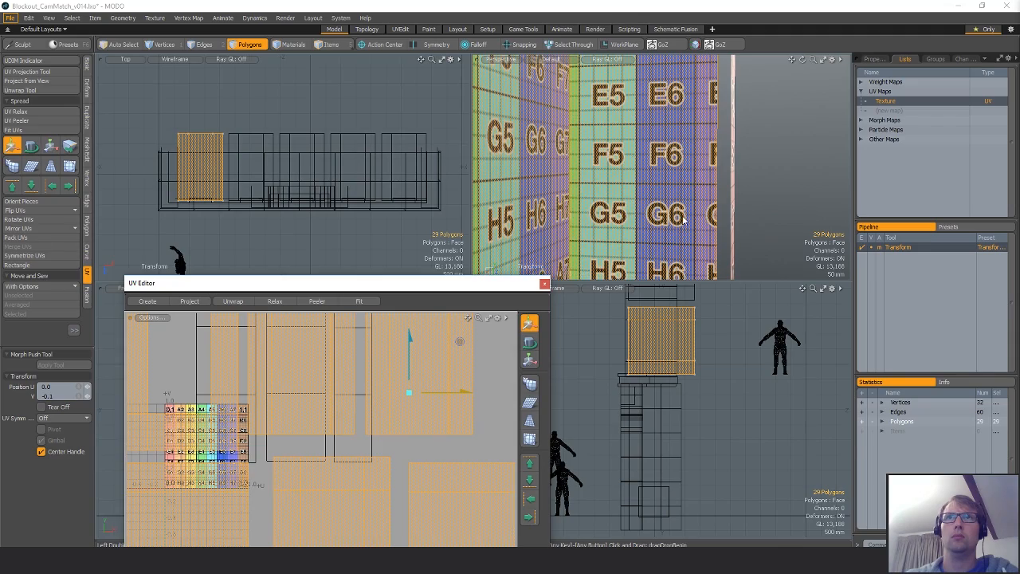
left_click_drag(684, 221, 692, 142, "alt")
scroll(662, 192, "down", 5)
key("q")
scroll(355, 427, "down", 6)
left_click(443, 404)
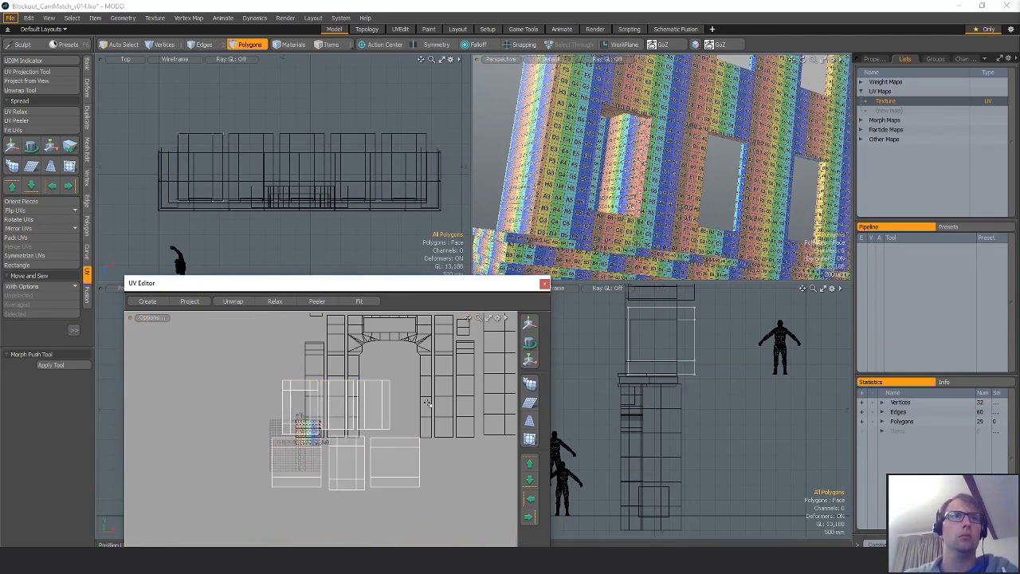
Move all of the room box's UV islands up and sideways over the building's UV layout, and close the UV editor.
key("w")
left_click_drag(382, 449, 413, 399)
key("q")
left_click_drag(367, 507, 328, 571, "alt")
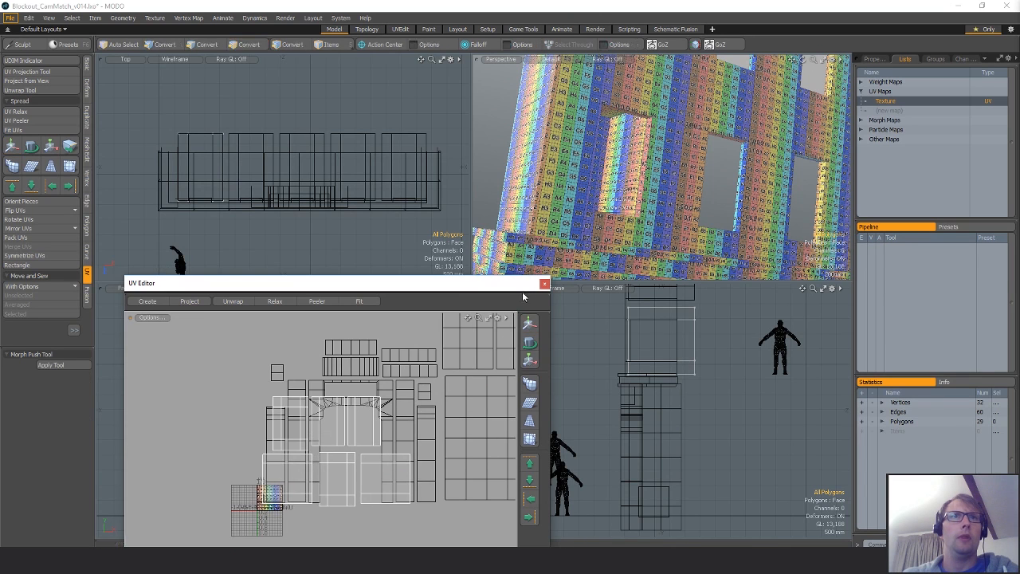
left_click(544, 285)
Duplicate the room box and move the copy 1.66 m along X with geometry snapping, behind the second window.
key("bracketleft")
left_click_drag(284, 231, 307, 240, "alt")
key("ctrl+c")
key("ctrl+v")
key("w")
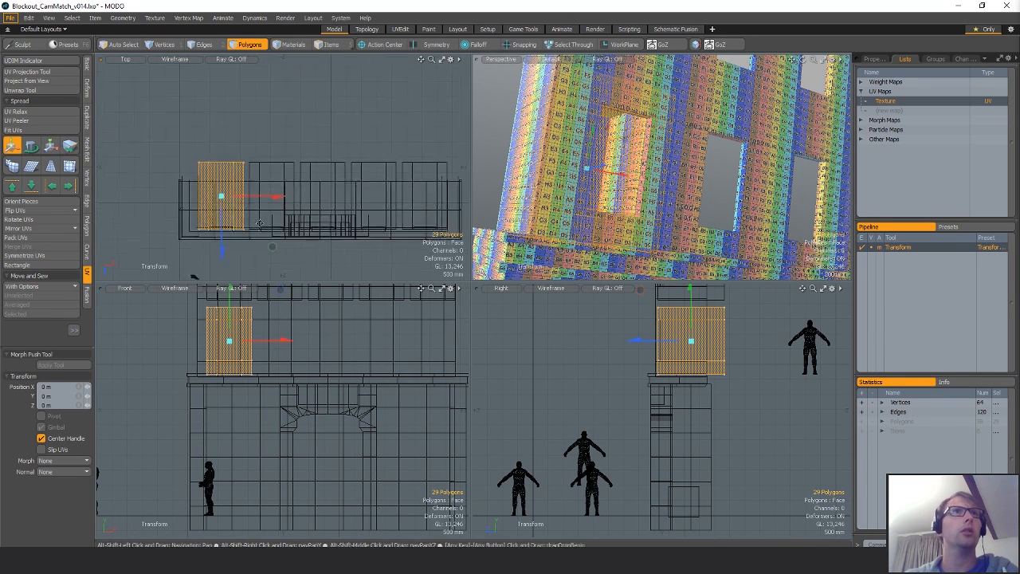
scroll(248, 188, "up", 5)
key("x")
left_click_drag(107, 112, 279, 156)
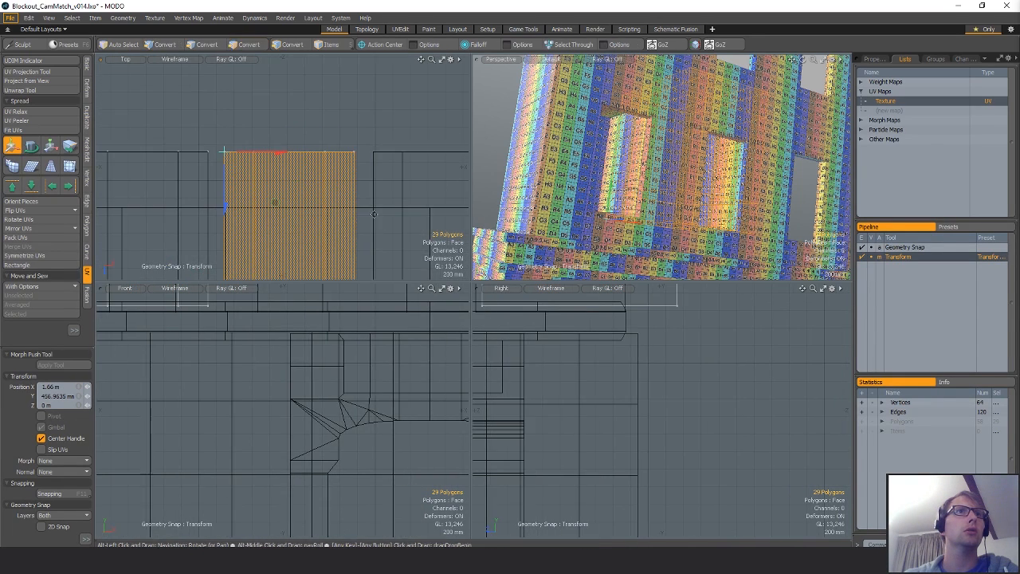
scroll(330, 319, "down", 7)
left_click_drag(330, 302, 311, 401, "alt")
scroll(324, 317, "up", 4)
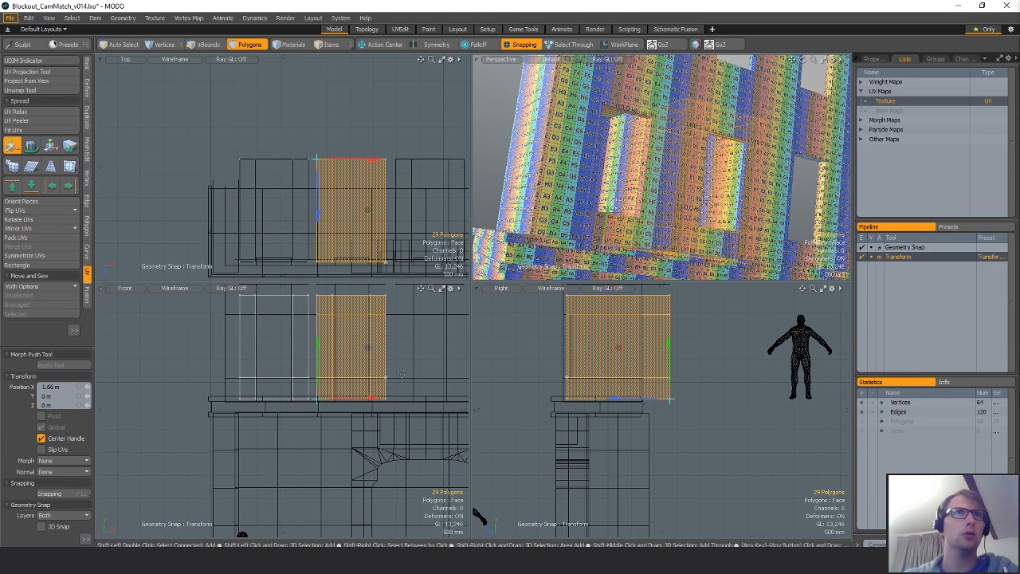
left_click_drag(419, 343, 327, 367, "alt+shift")
key("q")
Select both room boxes, duplicate the pair, and snap the copies behind the third and fourth windows.
mouse_move(364, 353)
right_mouse_down()
mouse_move(103, 496)
mouse_move(172, 499)
right_mouse_up()
left_click_drag(339, 417, 309, 416, "alt+shift")
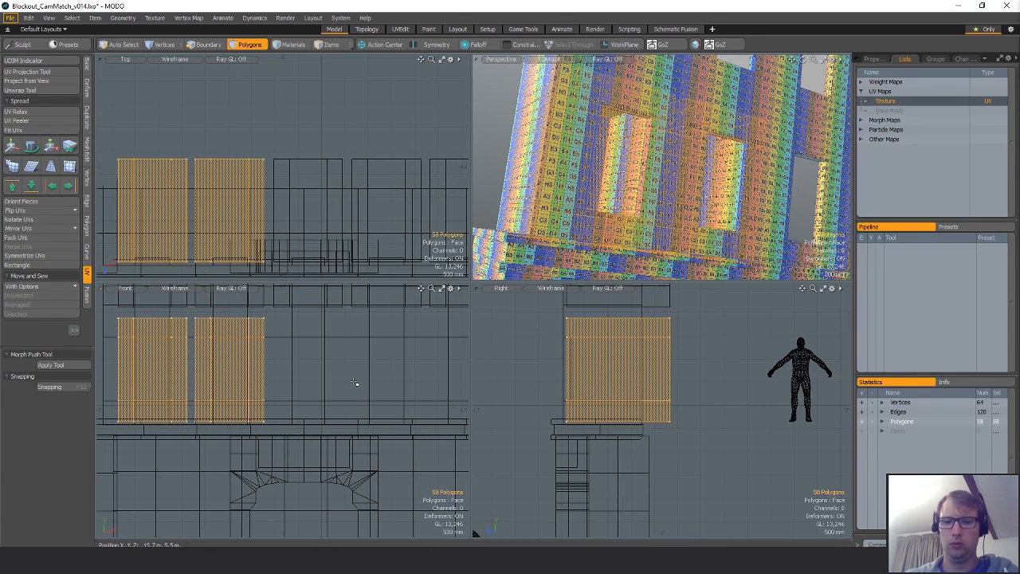
key("w")
left_click_drag(242, 213, 421, 213)
scroll(313, 156, "up", 3)
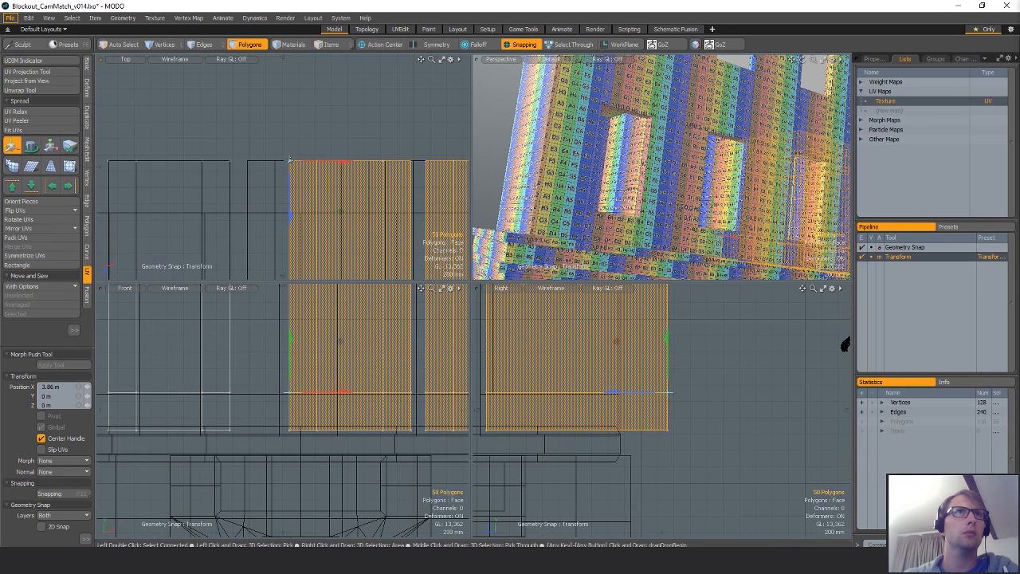
scroll(334, 166, "down", 4)
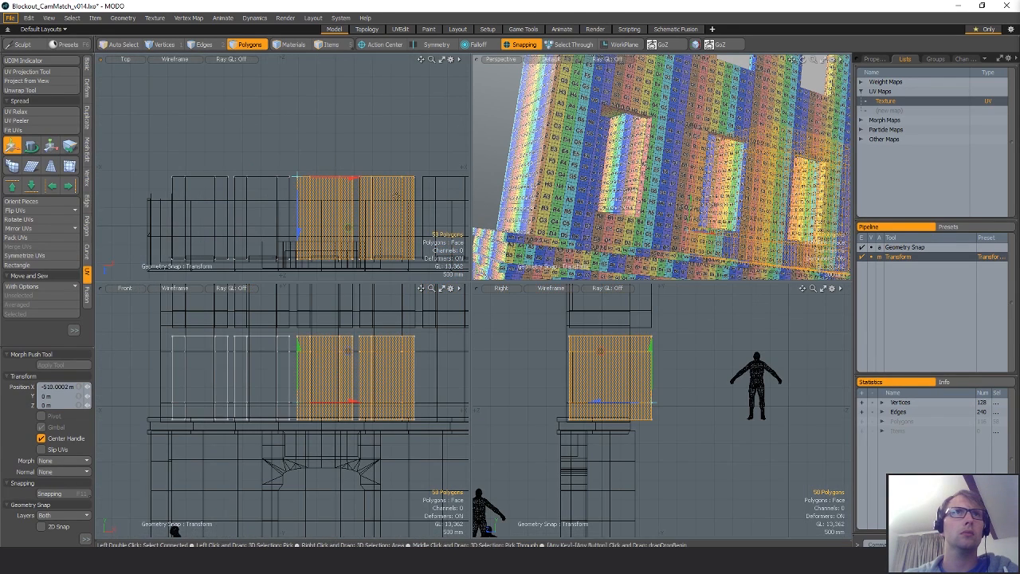
Duplicate the fourth room box and snap the copy behind the fifth window.
key("q")
double_click(369, 182)
left_click_drag(463, 211, 375, 212, "alt")
key("w")
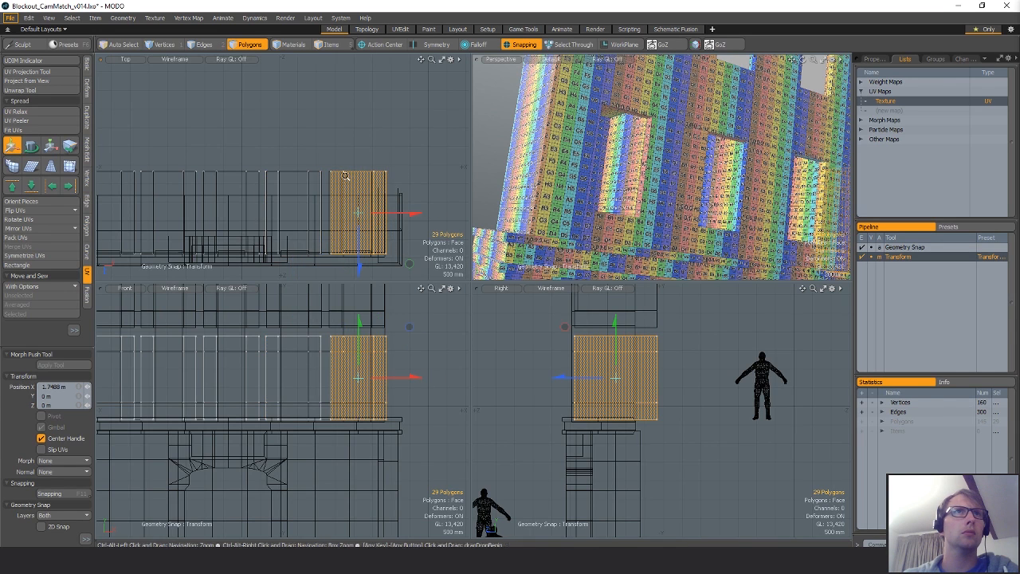
scroll(341, 175, "up", 4)
left_click_drag(349, 166, 277, 175)
Select the third room box and shift it about 20 mm along X to line up with its window.
key("q")
key("]")
key("w")
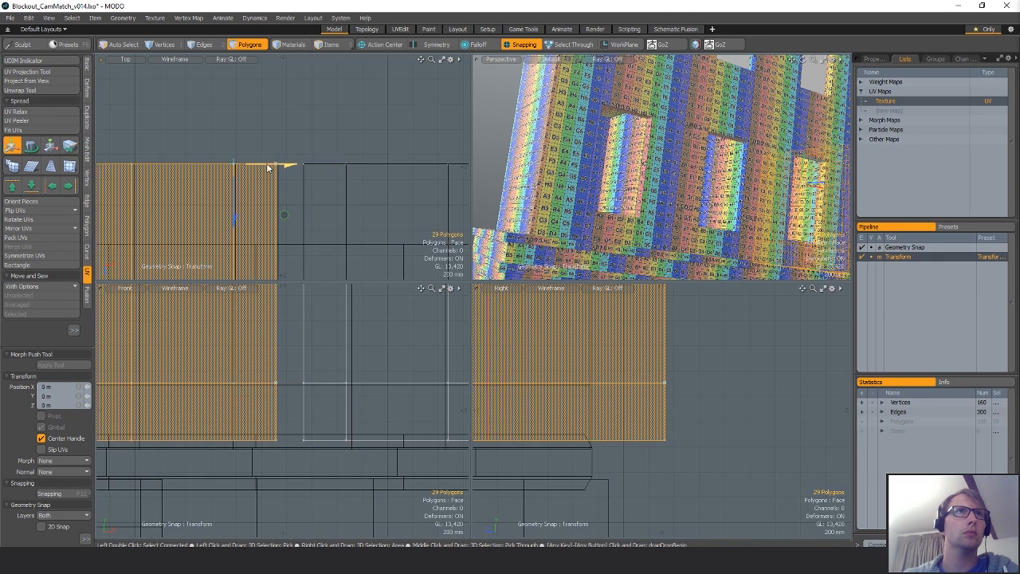
scroll(340, 199, "down", 6)
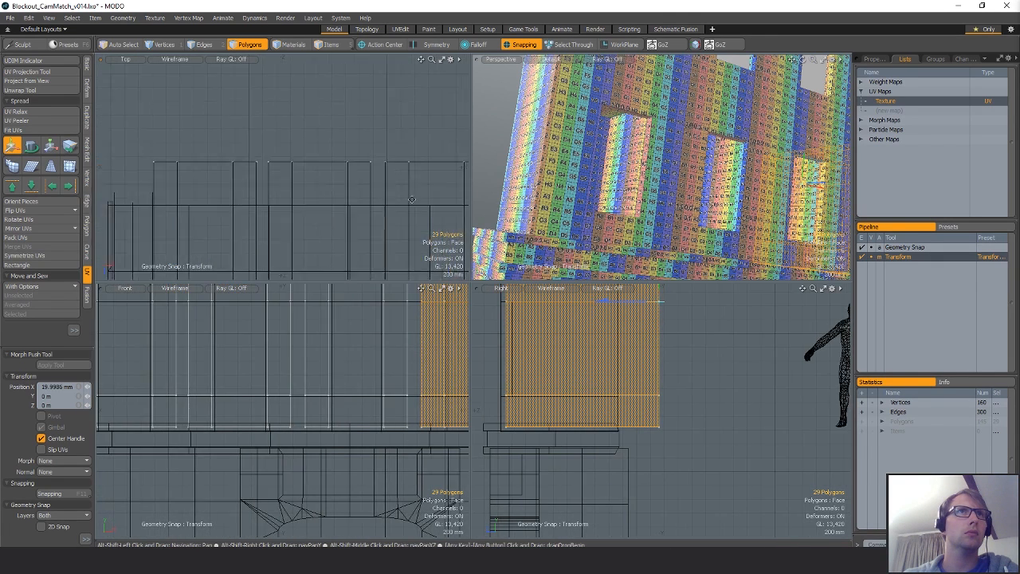
key("q")
Select all five room boxes of the row, duplicate them, and snap the copied row up to the next floor.
left_click(334, 251)
left_click_drag(334, 252, 297, 252, "alt+shift")
mouse_move(328, 342)
right_mouse_down()
mouse_move(130, 371)
mouse_move(399, 430)
right_mouse_up()
mouse_move(239, 384)
left_mouse_down("ctrl+alt")
mouse_move(308, 388)
mouse_move(348, 311)
left_mouse_up("ctrl+alt")
key("ctrl+c")
key("ctrl+v")
key("w")
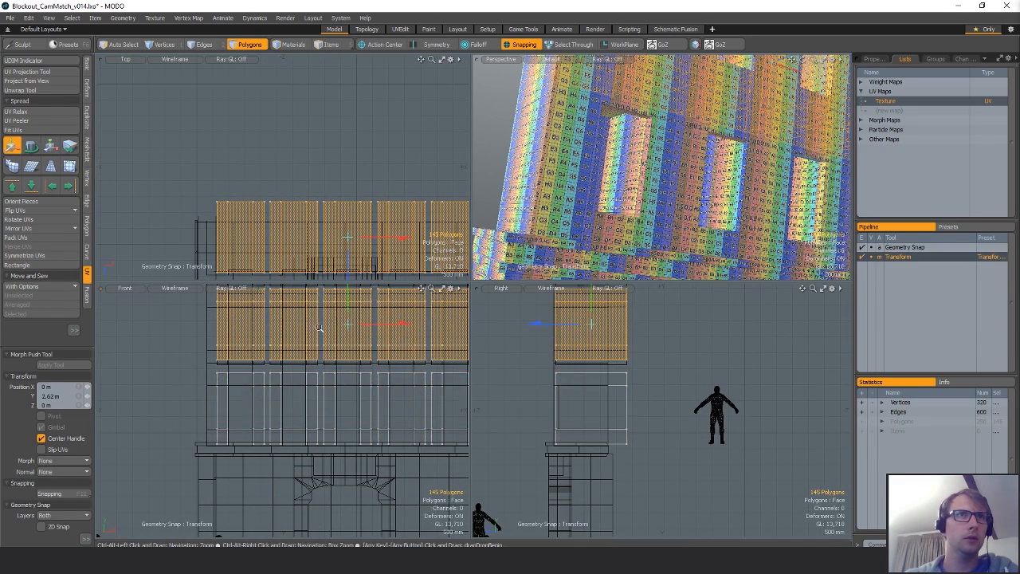
scroll(328, 349, "up", 3)
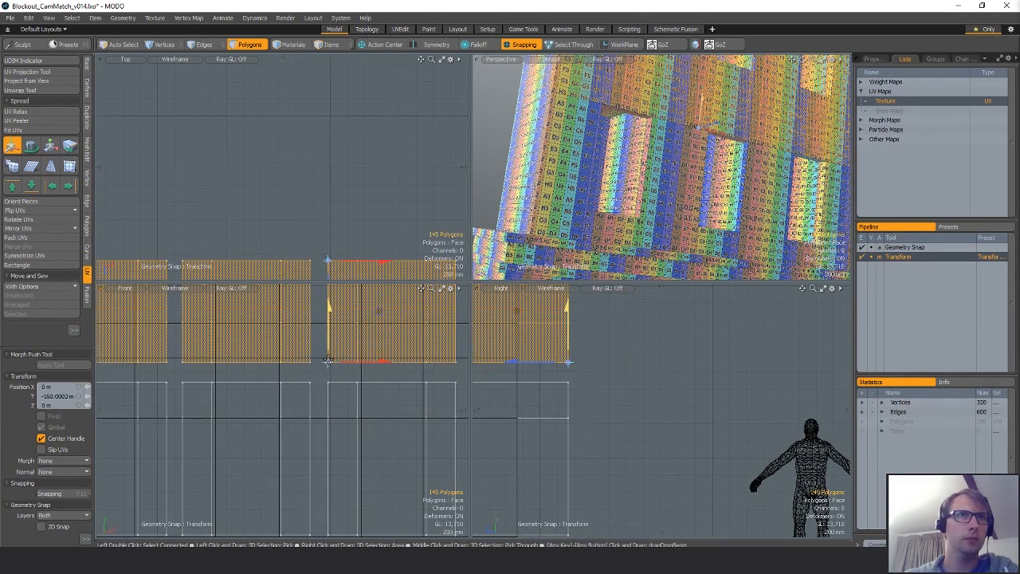
key("q")
Duplicate both rows of room boxes and snap the copies up behind the next two floors' windows.
scroll(338, 359, "down", 5)
mouse_move(342, 366)
right_mouse_down()
mouse_move(506, 372)
mouse_move(394, 414)
right_mouse_up()
key("ctrl+v")
key("w")
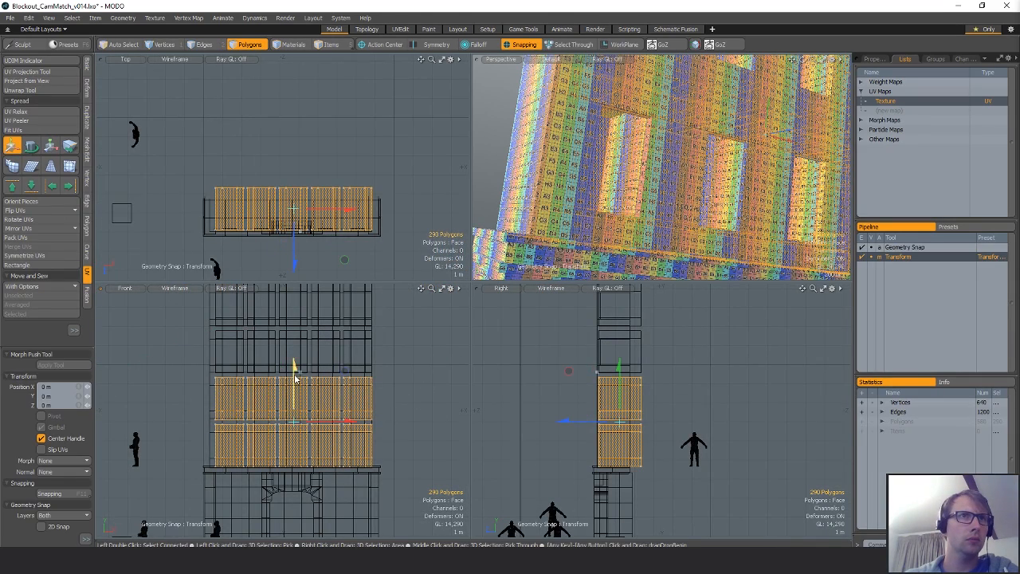
left_click_drag(295, 378, 295, 297)
scroll(336, 460, "up", 5)
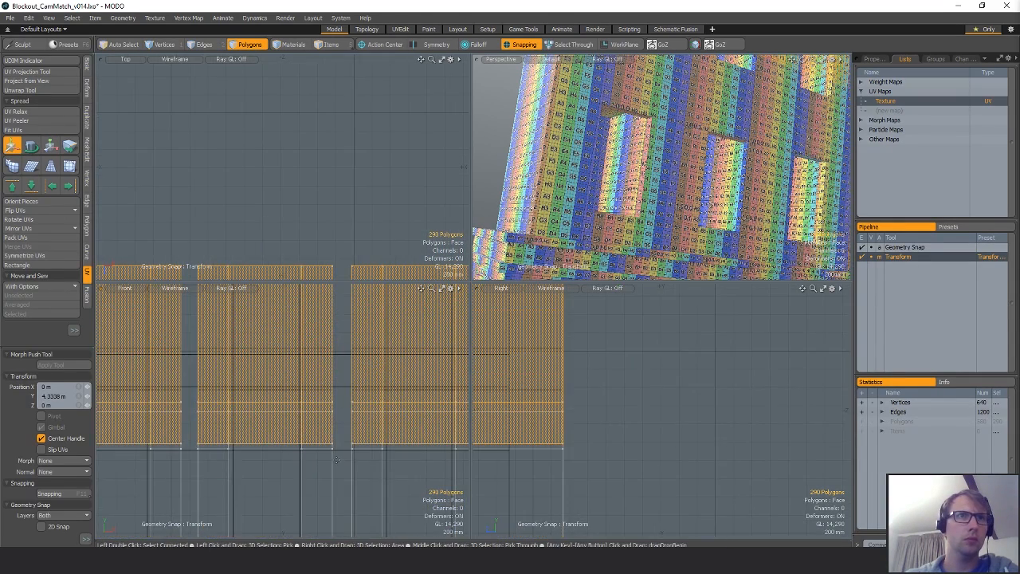
left_click_drag(333, 420, 332, 335)
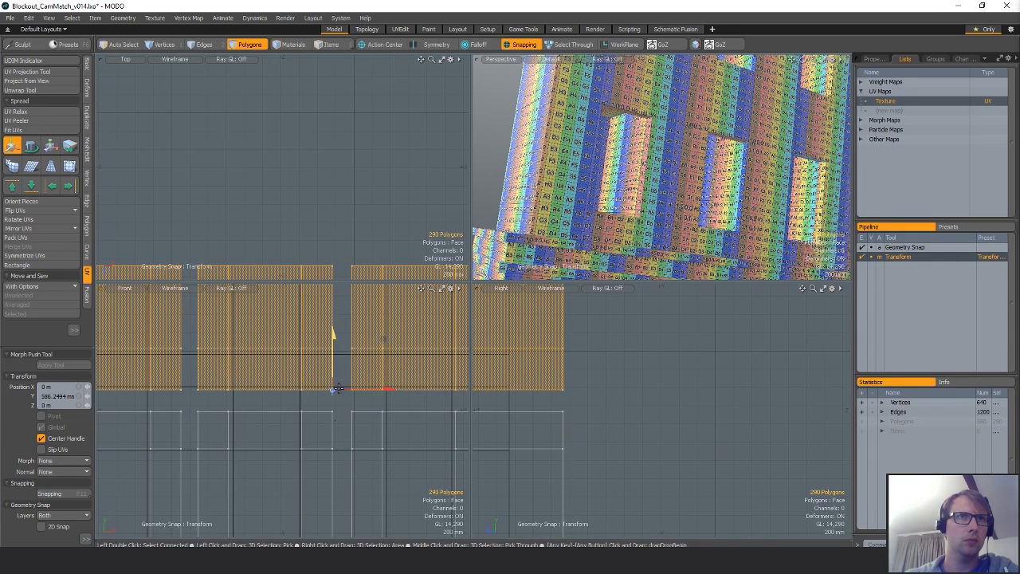
scroll(333, 334, "down", 5)
left_click_drag(336, 428, 331, 421, "alt+shift")
key("q")
left_click(443, 424)
Select the connected facade wall of Building_A_Extension and isolate it from the mesh's ledges and entrance parts.
scroll(404, 415, "up", 2)
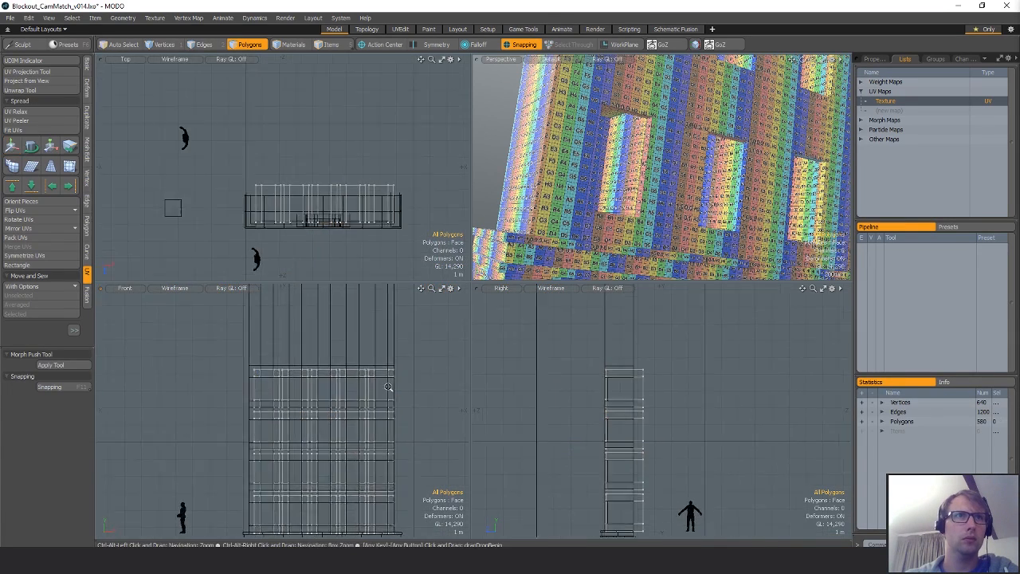
left_click_drag(433, 406, 397, 361, "alt+shift")
key("5")
left_click(355, 307)
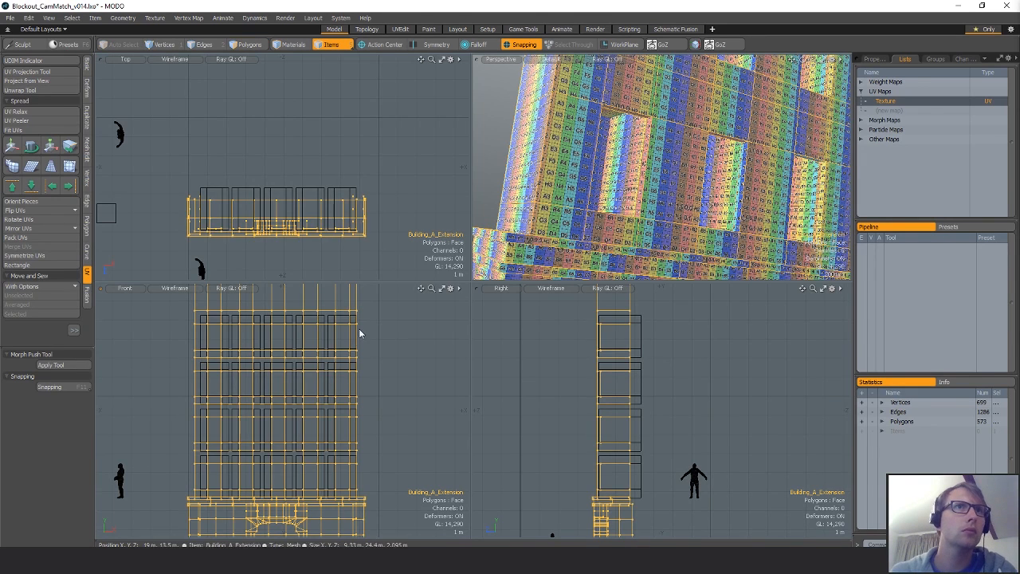
mouse_move(360, 334)
left_mouse_down("alt+shift")
mouse_move(350, 362)
mouse_move(362, 346)
left_mouse_up("alt+shift")
key("3")
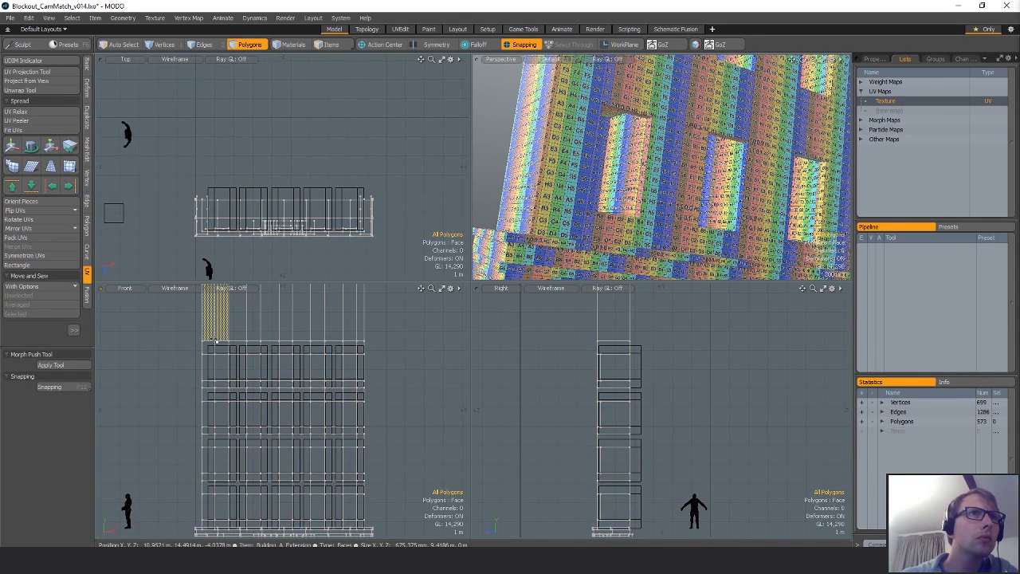
left_click(373, 373)
double_click(362, 374)
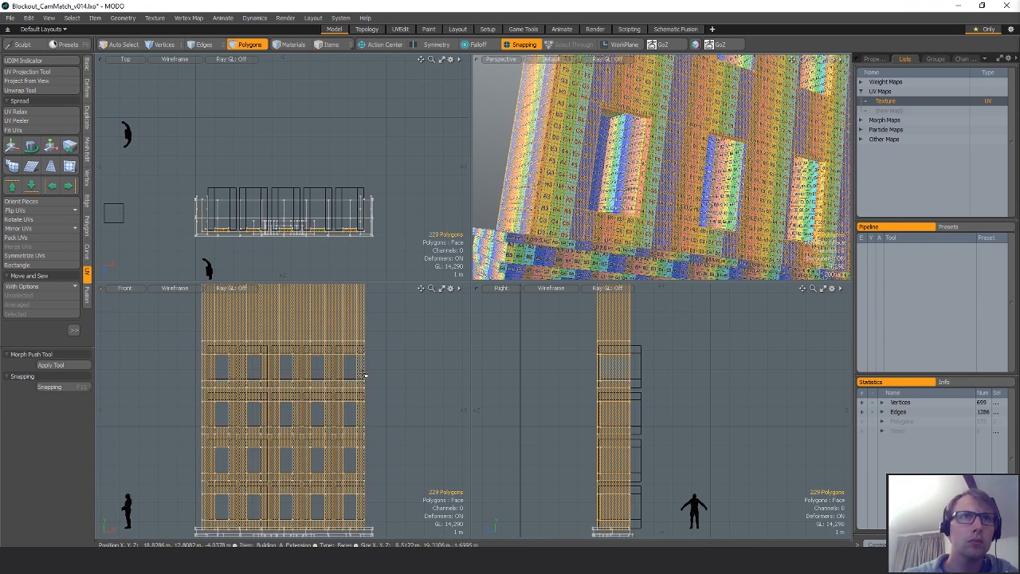
key("a")
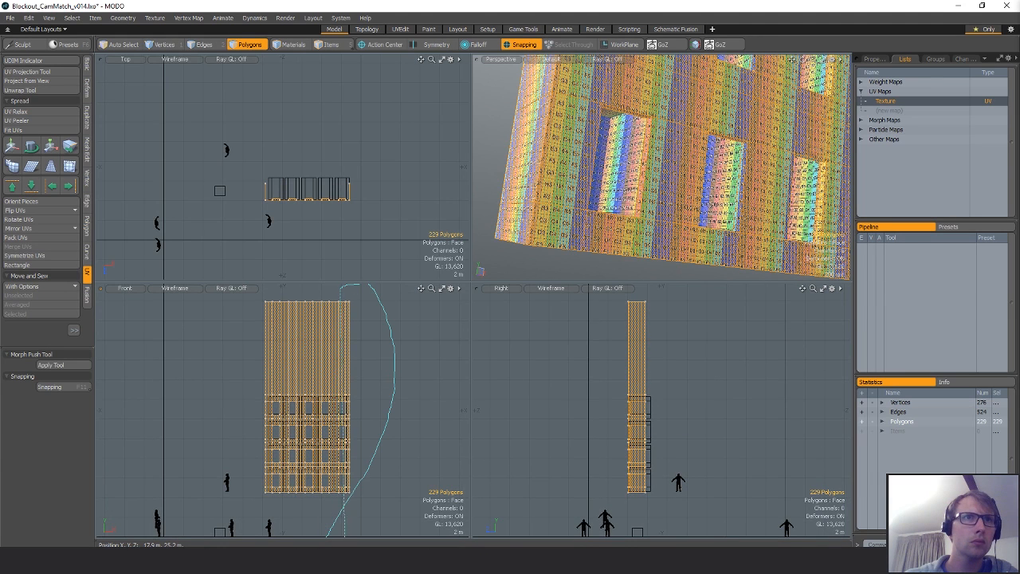
Lasso-select the wall strip at the facade's low-X end, including its side wall, and copy it into a new mesh.
right_click_drag(341, 540, 341, 542)
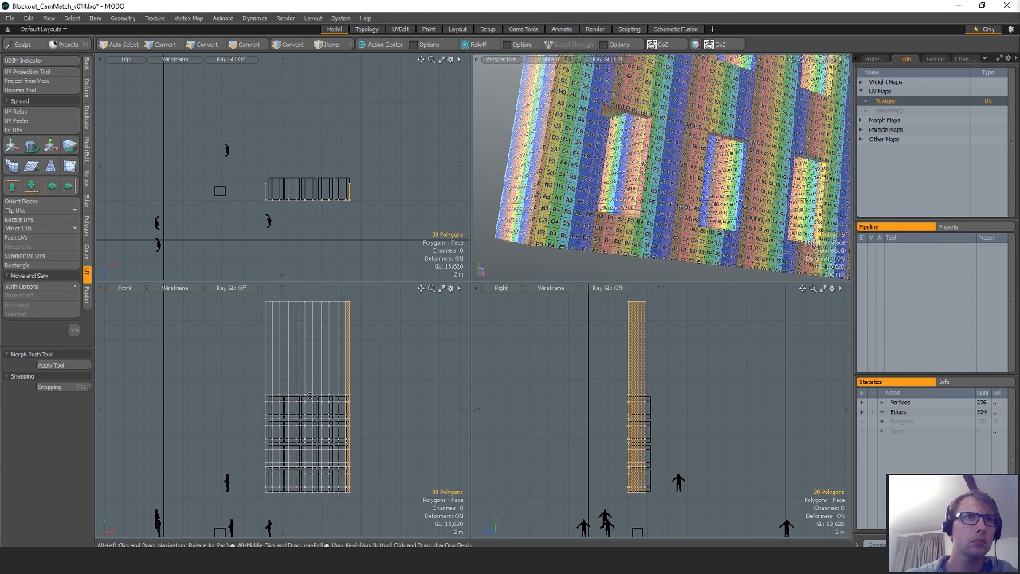
right_click_drag(274, 300, 208, 503)
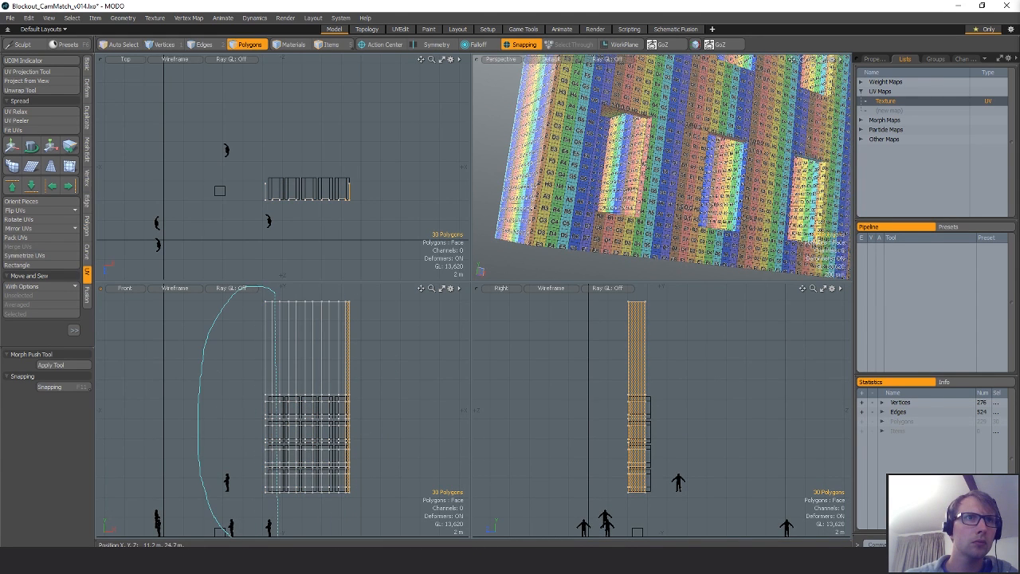
right_click_drag(277, 536, 277, 536)
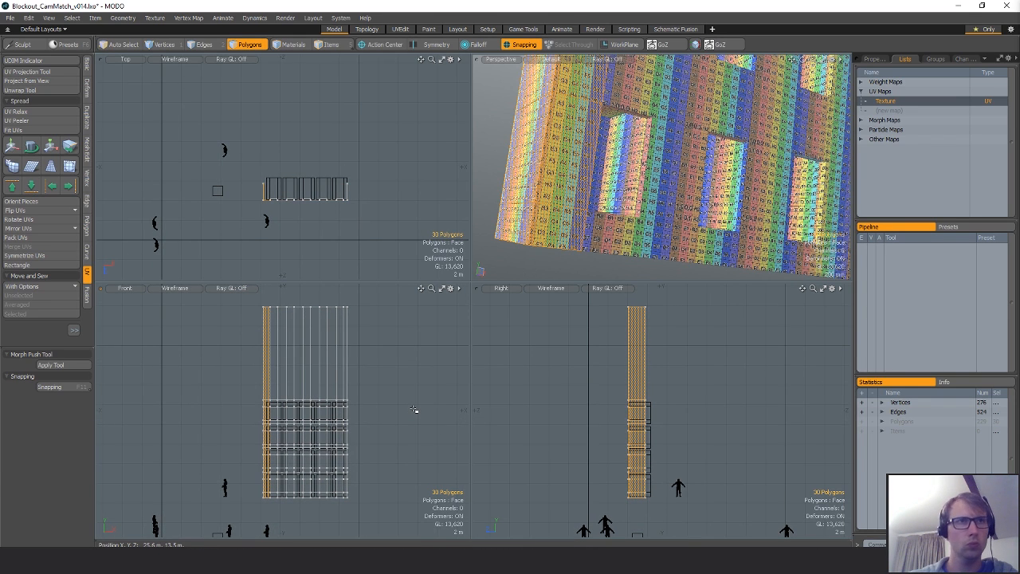
key("x")
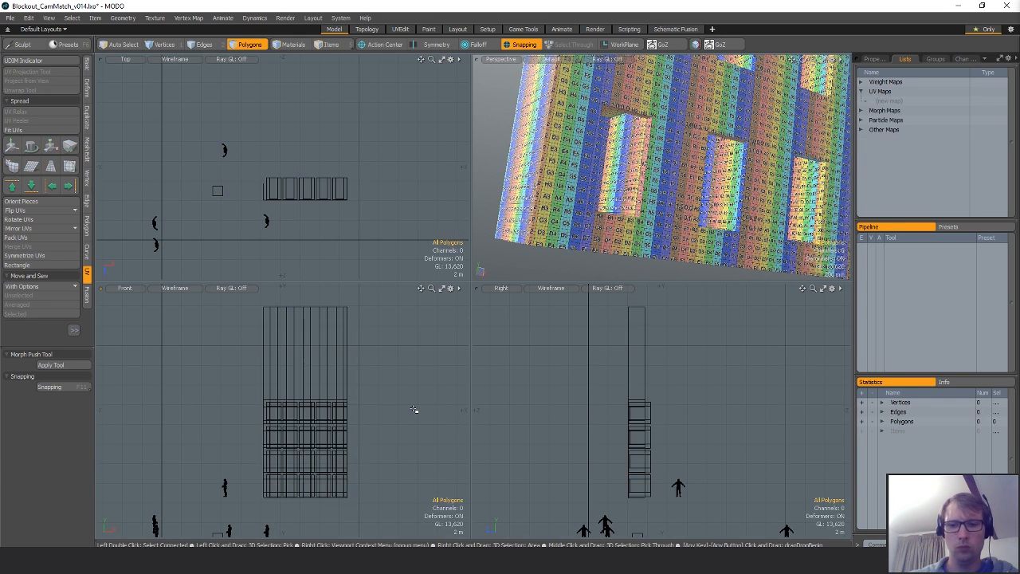
left_click_drag(298, 404, 321, 412, "alt+shift")
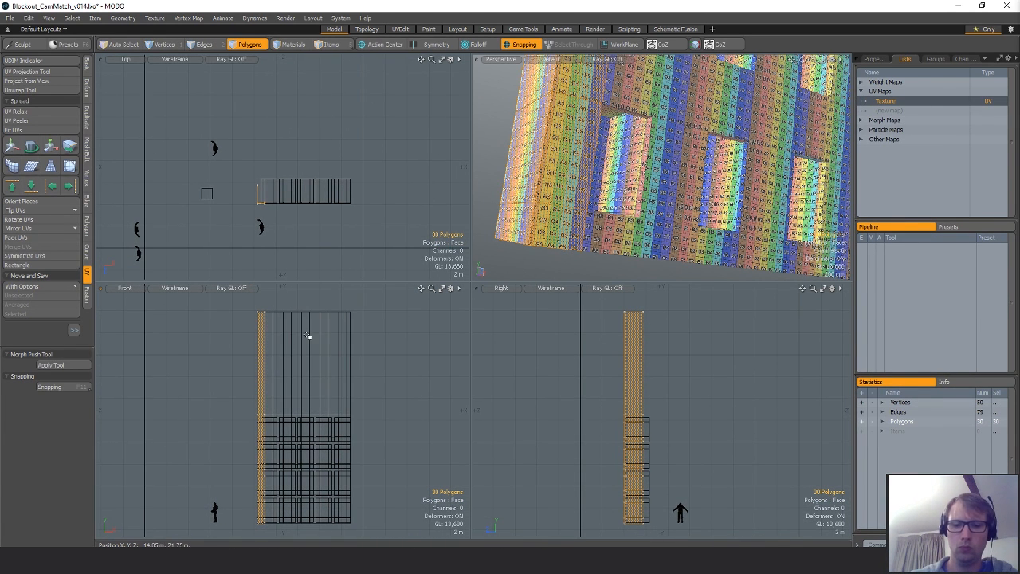
Mirror the copied wall strip across the X axis to the opposite end of the facade.
key("shift+v")
left_click_drag(660, 310, 553, 310)
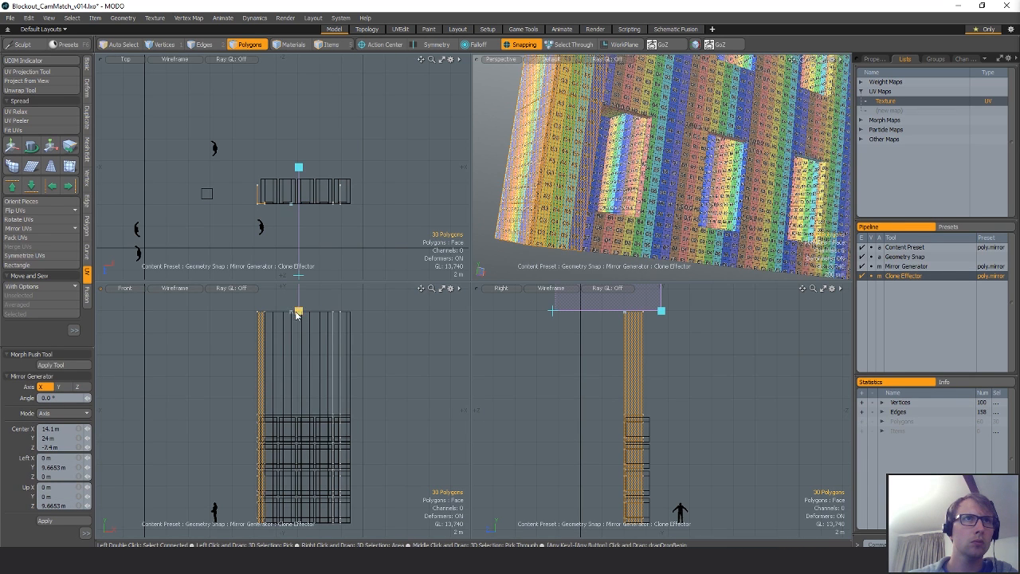
left_click_drag(296, 313, 309, 312)
key("space")
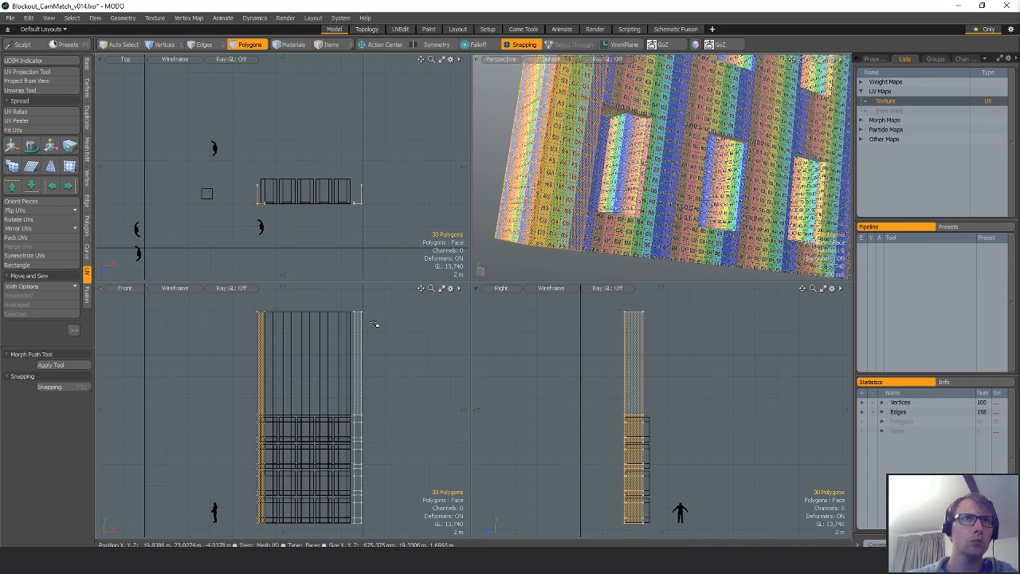
Select the mirrored wall strip and move it about 706 mm along X, snapping it onto the facade's end section.
double_click(358, 320)
key("w")
left_click_drag(352, 309, 353, 346, "ctrl+alt")
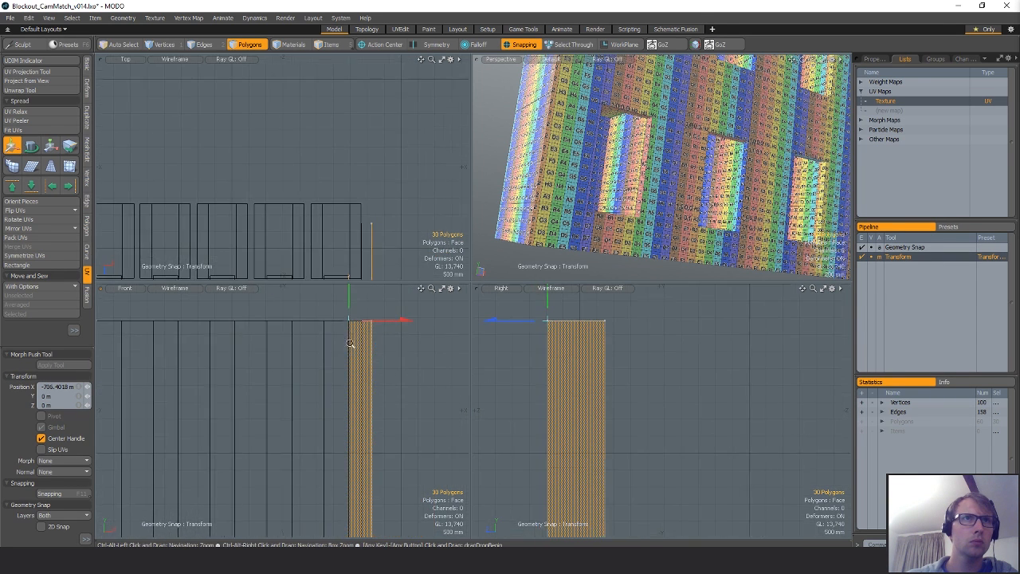
key("q")
Select all vertices along the end edge of Building_A_Extension's facade wall, next to the mirrored wall strip.
key("5")
left_click(326, 329)
key("1")
right_click_drag(352, 311, 376, 335)
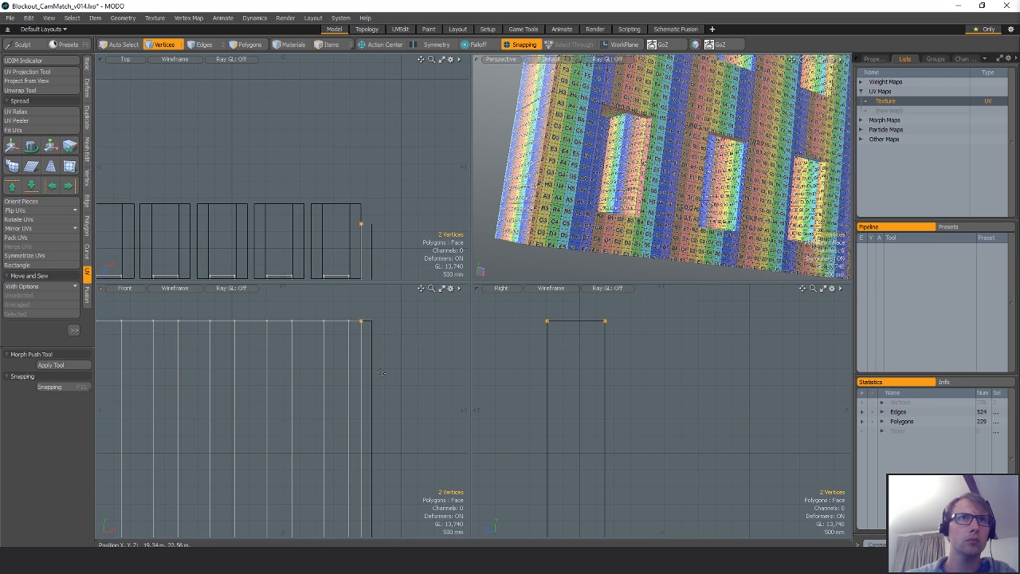
left_click_drag(396, 445, 343, 478, "ctrl+alt")
left_click_drag(390, 527, 353, 388, "alt+shift")
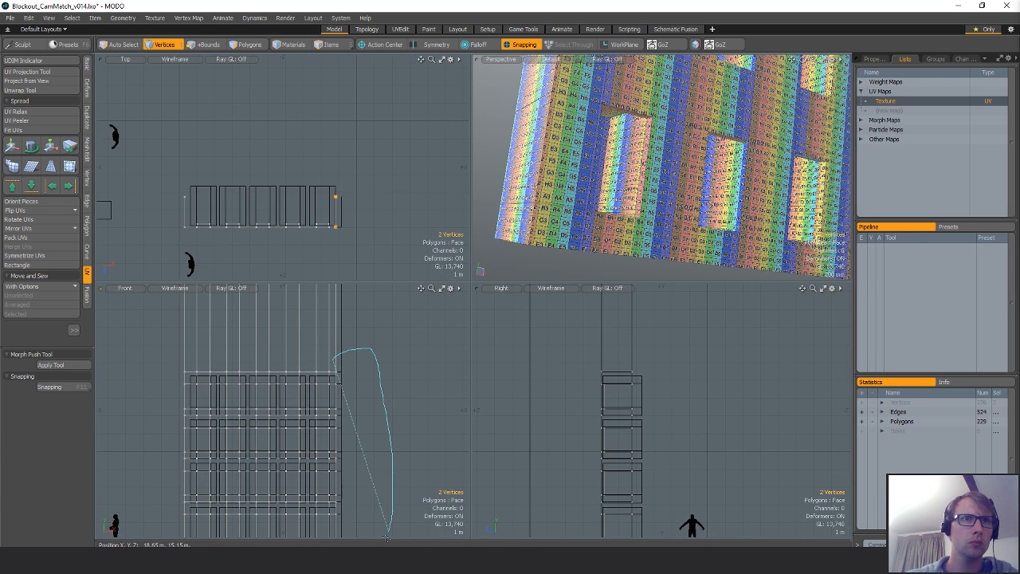
right_click_drag(333, 552, 331, 550)
left_click_drag(335, 532, 340, 417, "alt+shift")
scroll(340, 417, "up", 5)
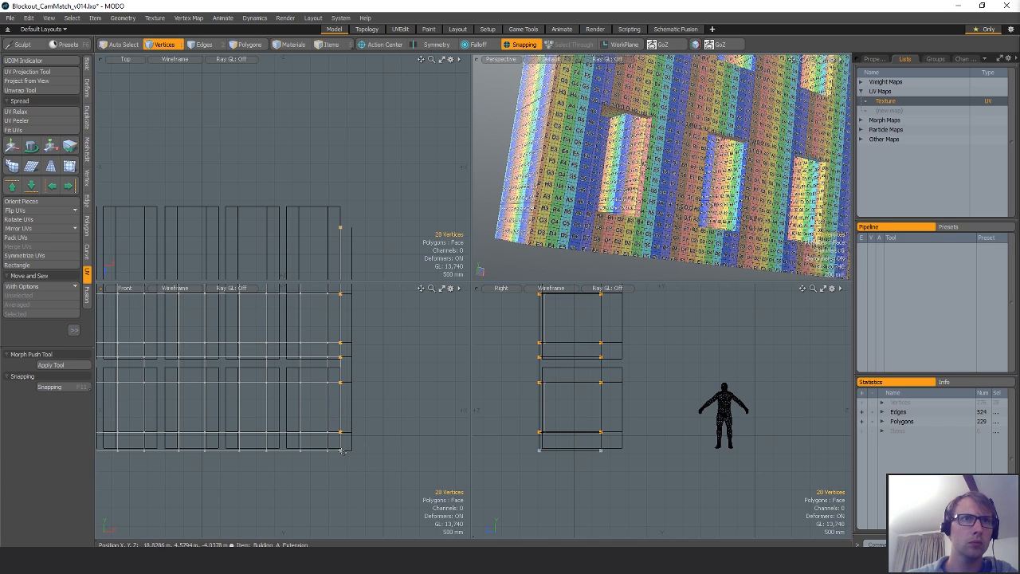
Move the end vertices about 304 mm along X with Slip UVs enabled, snapping them to the mirrored strip's outer edge.
key("F11")
key("y")
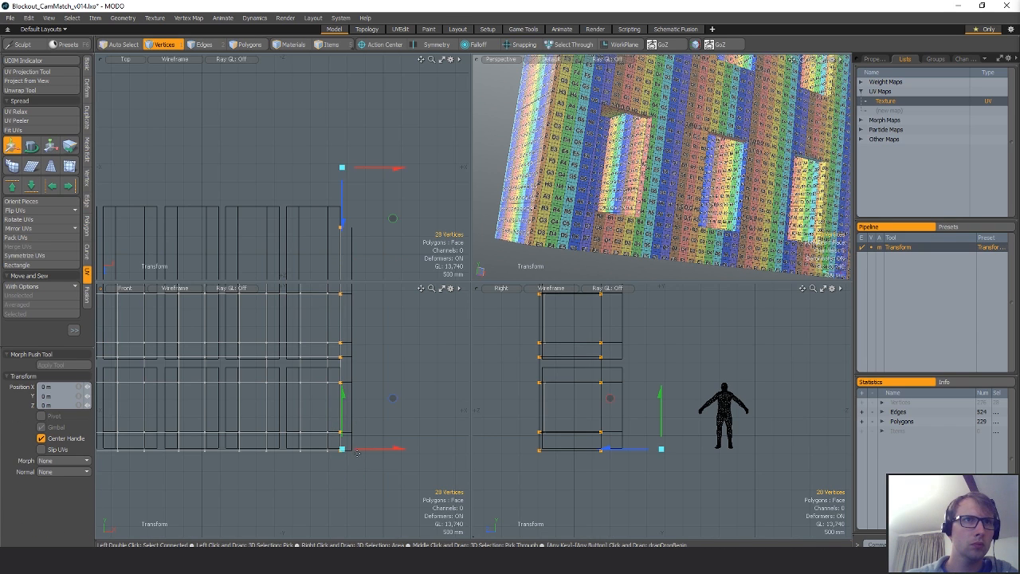
key("F11")
left_click(341, 452)
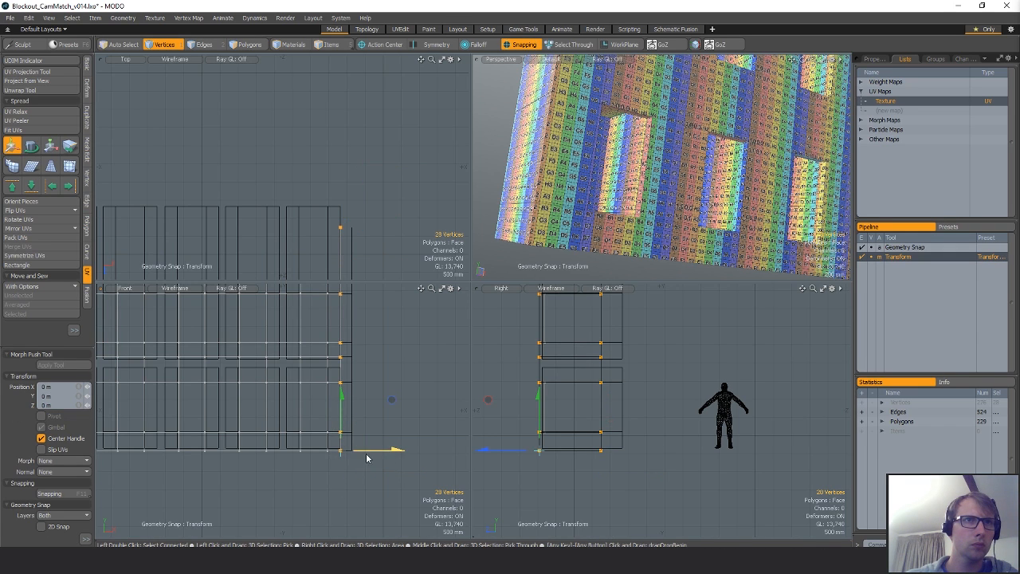
left_click_drag(343, 451, 349, 451)
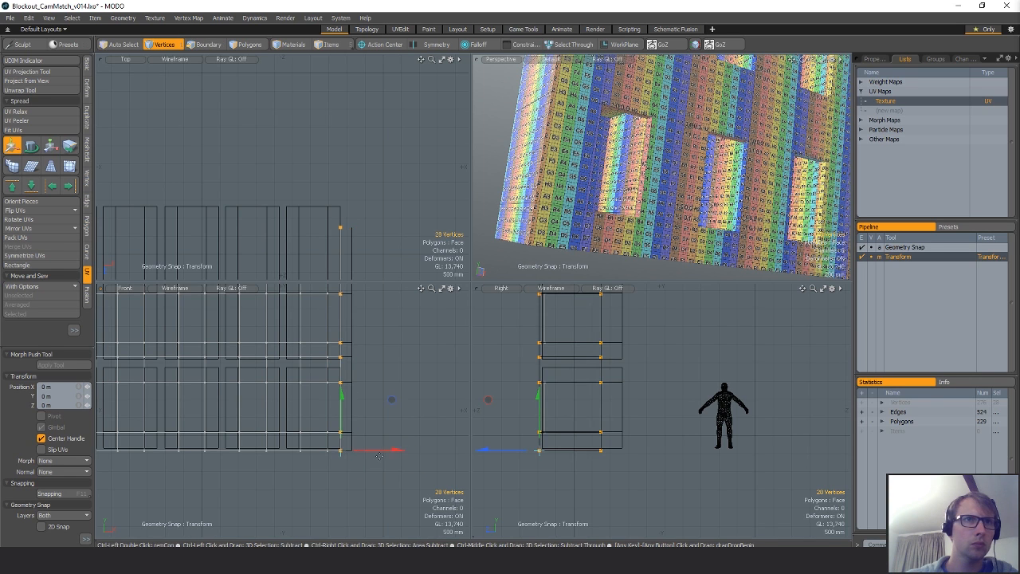
key("ctrl+z")
left_click(42, 450)
left_click_drag(376, 457, 387, 455)
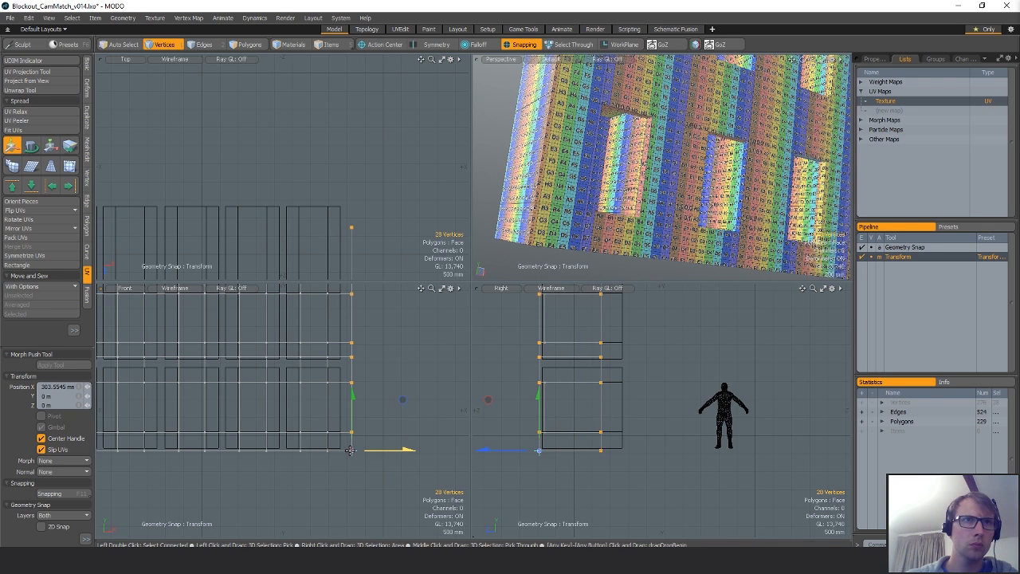
Remove the separate mirrored wall strip mesh and select the Building_A_Extension item.
key("q")
scroll(423, 471, "down", 4)
left_click_drag(414, 372, 407, 409, "alt+shift")
key("2")
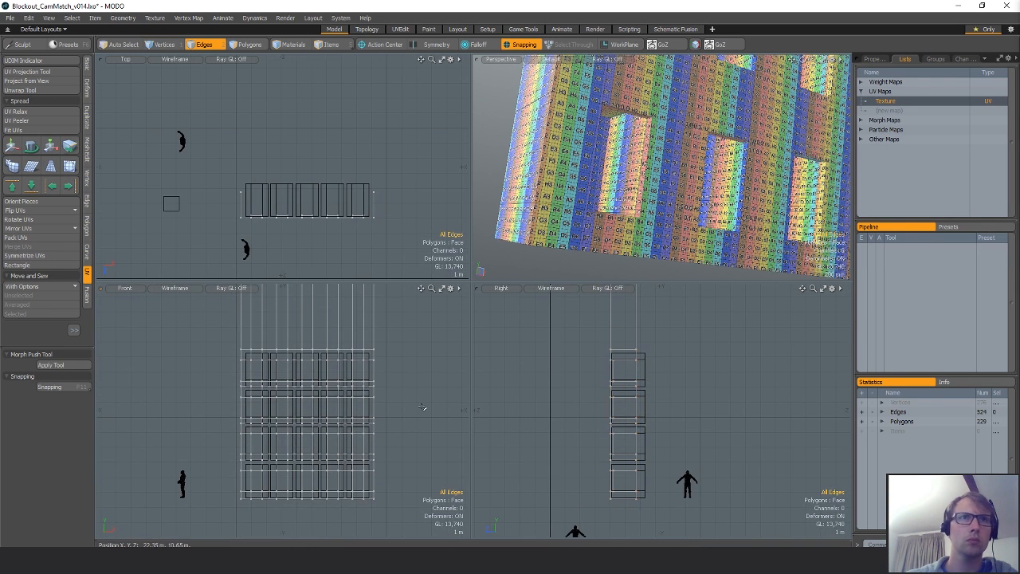
left_click(386, 399)
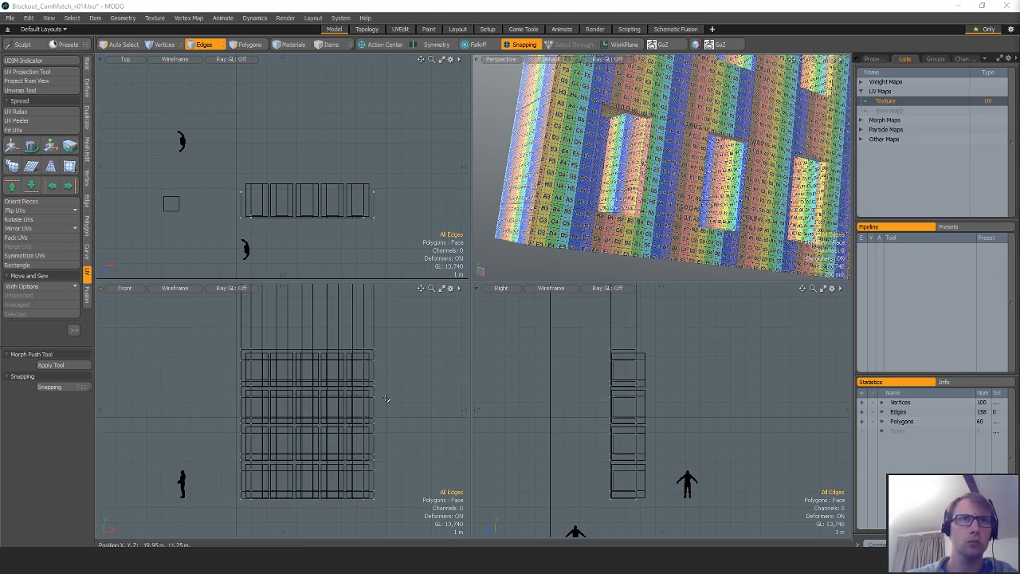
key("5")
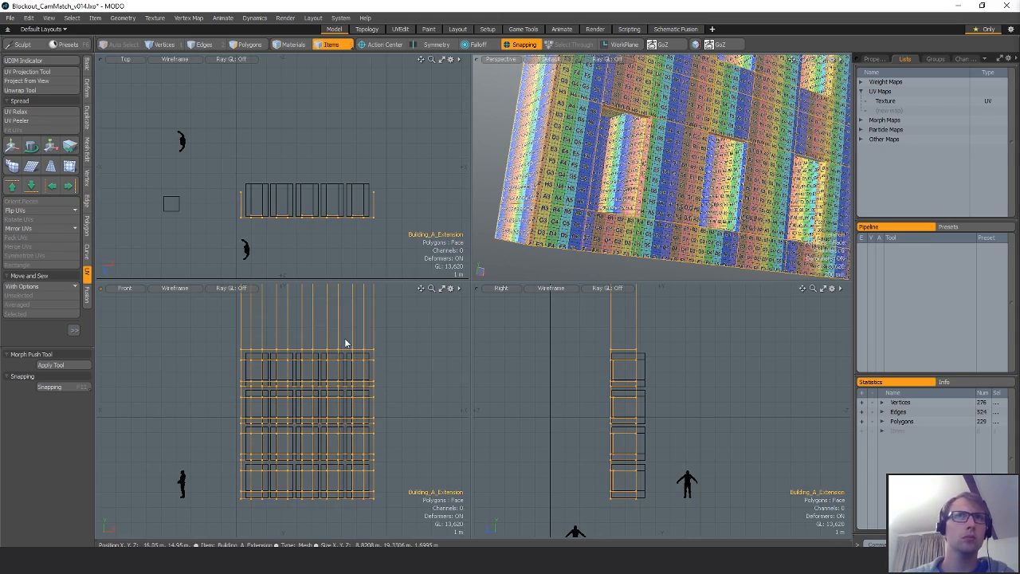
Unhide the ledge, entrance and ground-floor polygons of Building_A_Extension.
left_click_drag(751, 163, 594, 199, "alt")
scroll(685, 183, "down", 3)
mouse_move(665, 84)
left_mouse_down("alt+shift")
mouse_move(680, 196)
mouse_move(671, 67)
left_mouse_up("alt+shift")
left_click_drag(429, 419, 370, 391, "alt+shift")
key("3")
key("u")
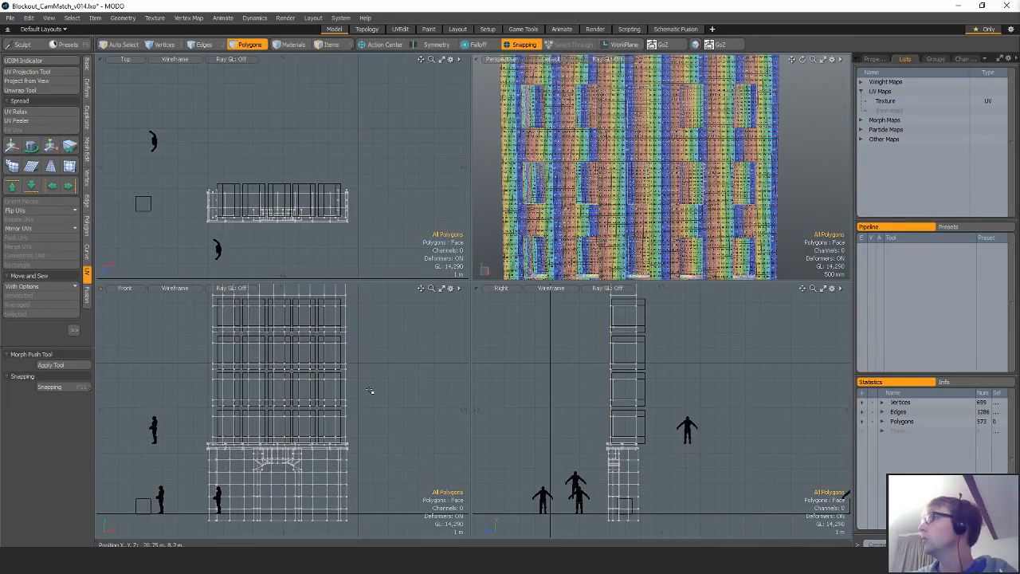
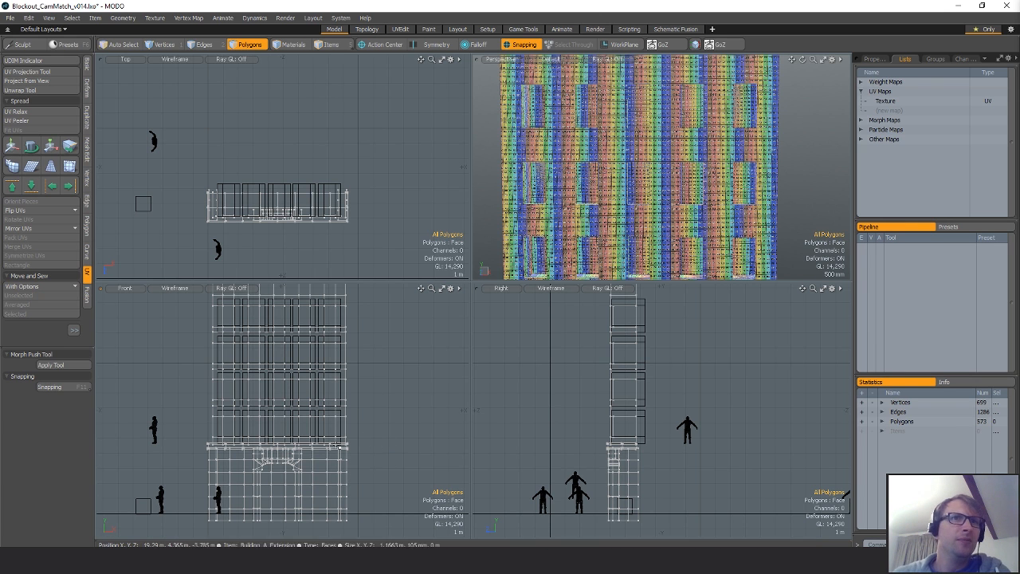
Loop-slice the wall polygons above the entrance with one uniform vertical cut to mark the facade's centre.
left_click_drag(339, 448, 403, 440, "ctrl+alt")
left_click_drag(247, 437, 313, 429, "alt")
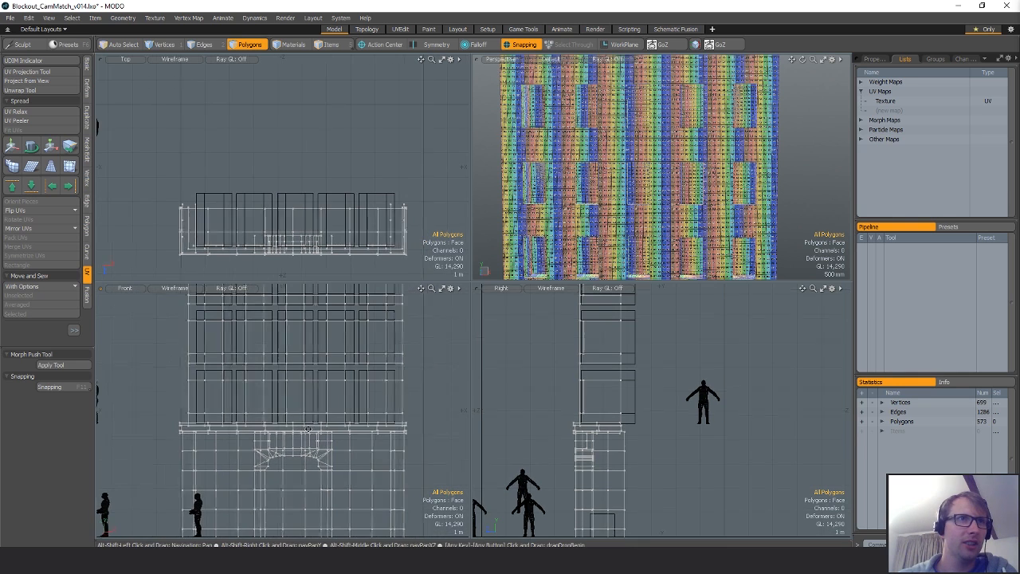
left_click(295, 372)
left_click(295, 360, "shift")
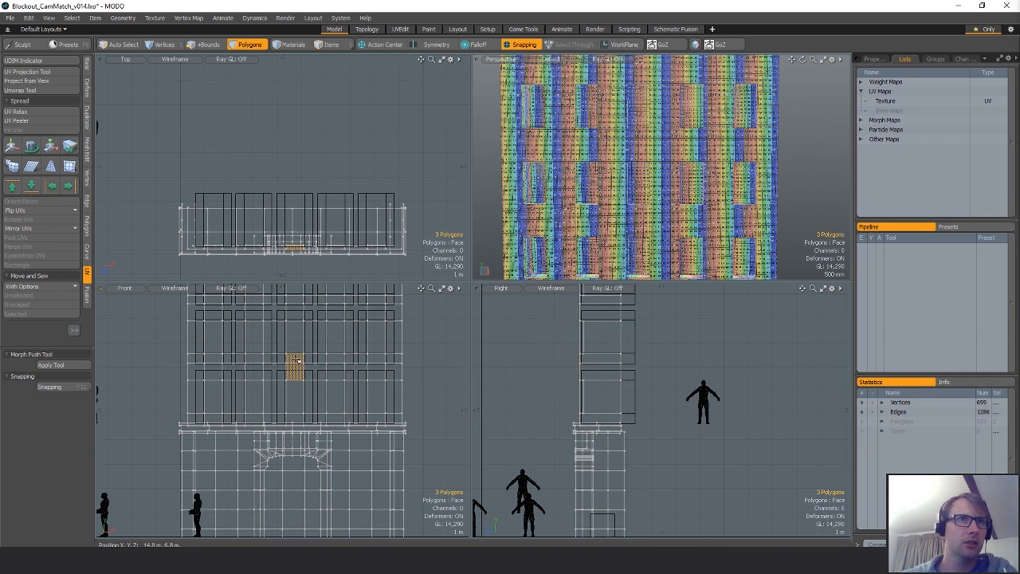
key("alt+c")
left_click(308, 367)
left_click(57, 436)
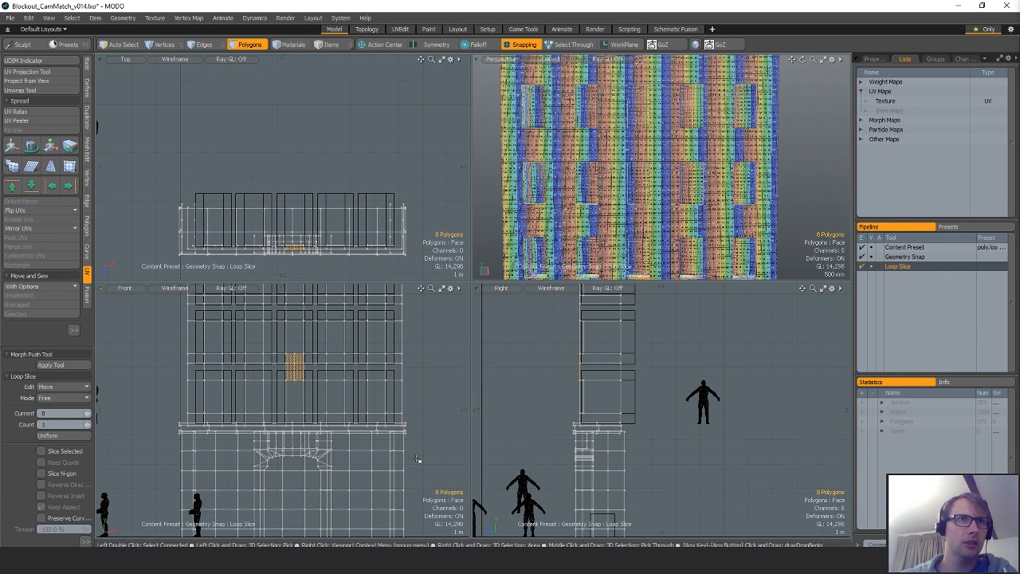
key("q")
Select the connected entrance arch and move it about 92 mm along X, snapping it to the facade's centre cut.
left_click_drag(301, 392, 335, 395, "ctrl+alt")
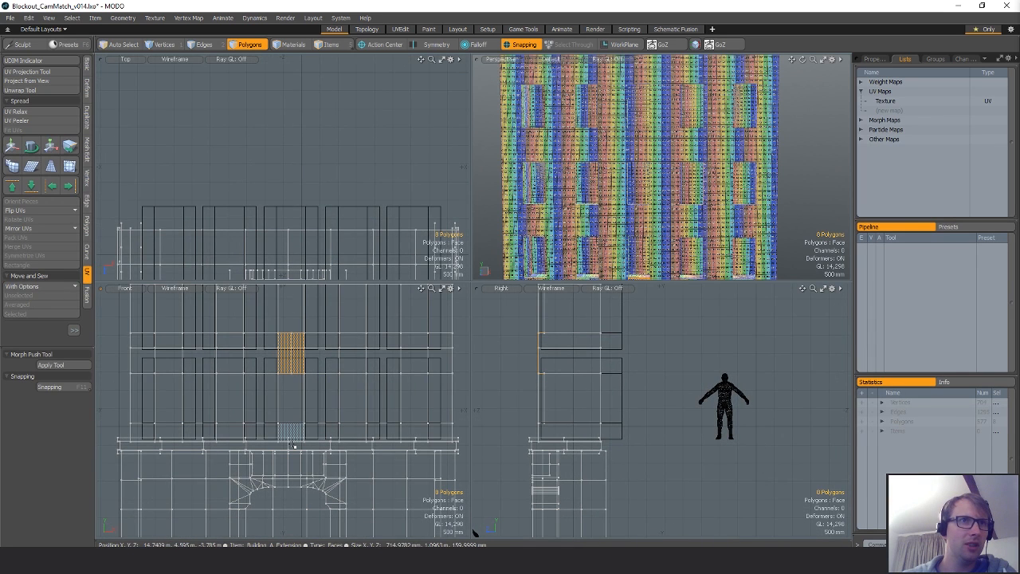
key("space")
key("space")
key("space")
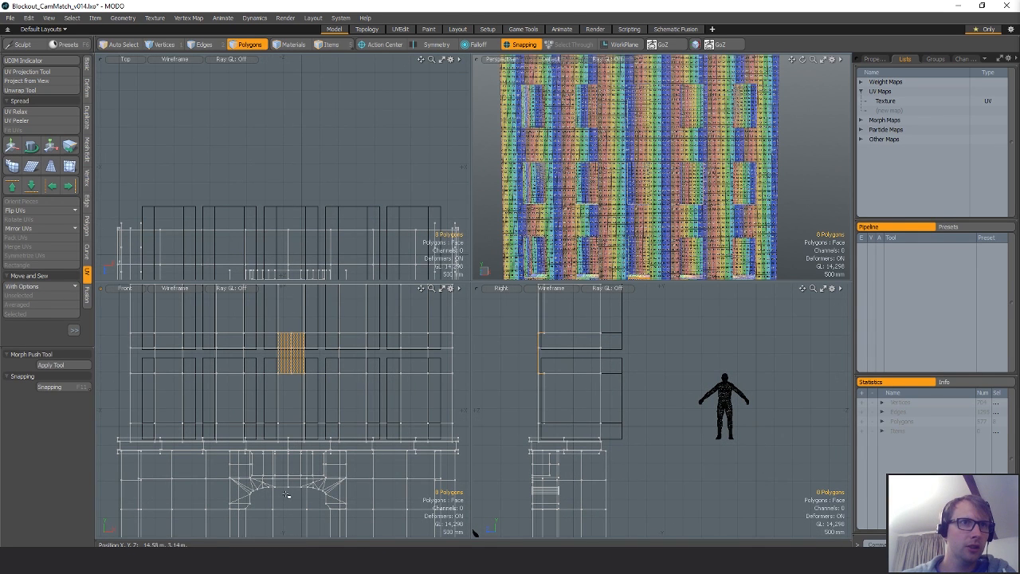
double_click(289, 488)
key("y")
key("x")
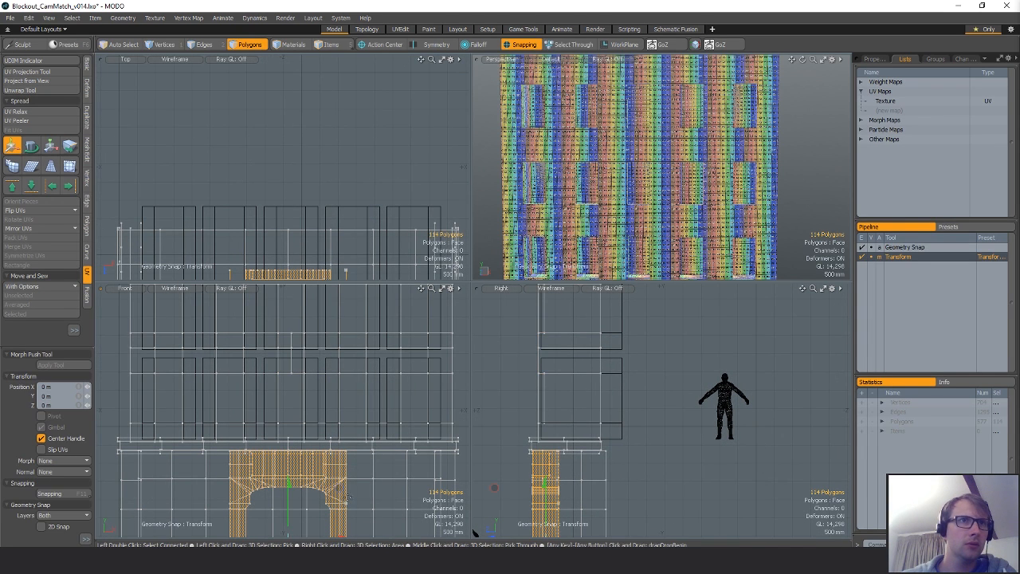
left_click_drag(333, 505, 296, 340, "alt+shift")
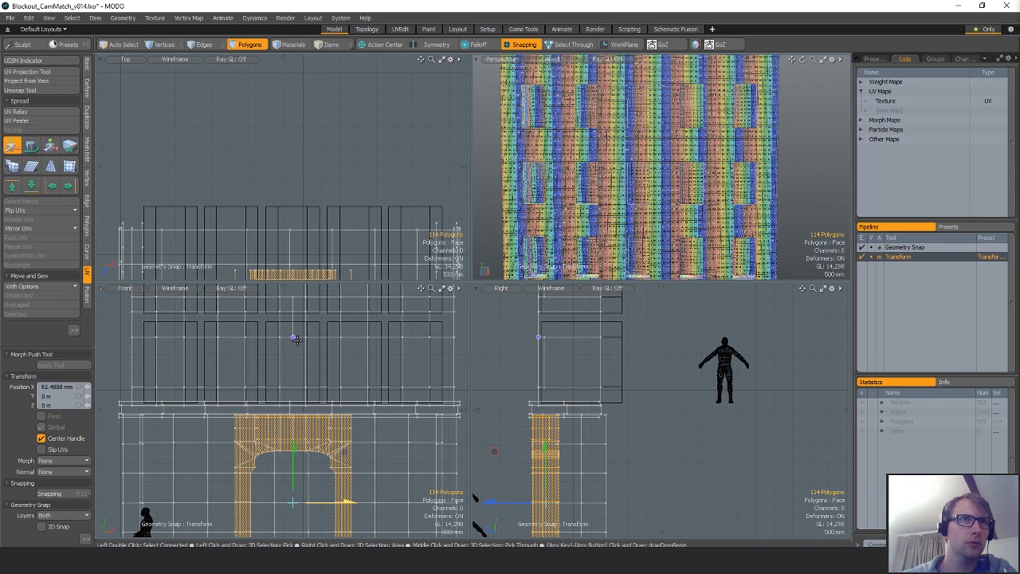
key("space")
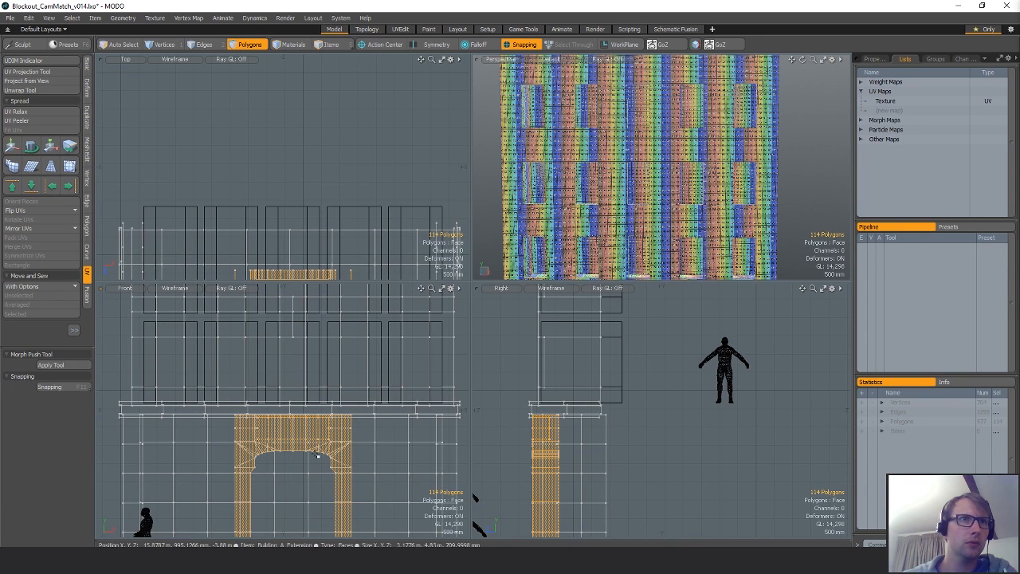
Select the connected ledge above the entrance and move it about 92 mm along X to snap to the centre cut.
double_click(375, 413)
key("w")
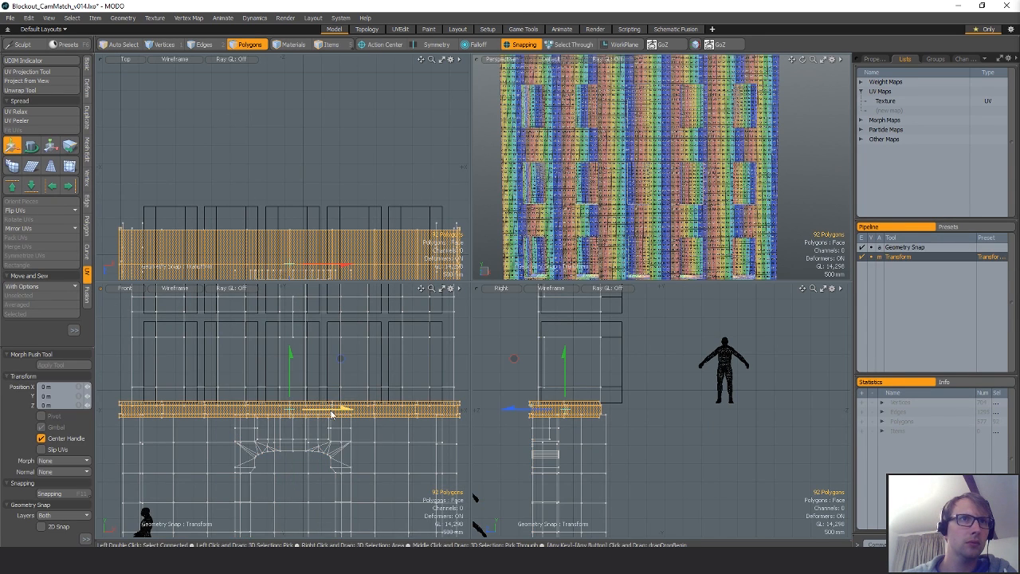
left_click_drag(335, 412, 292, 341)
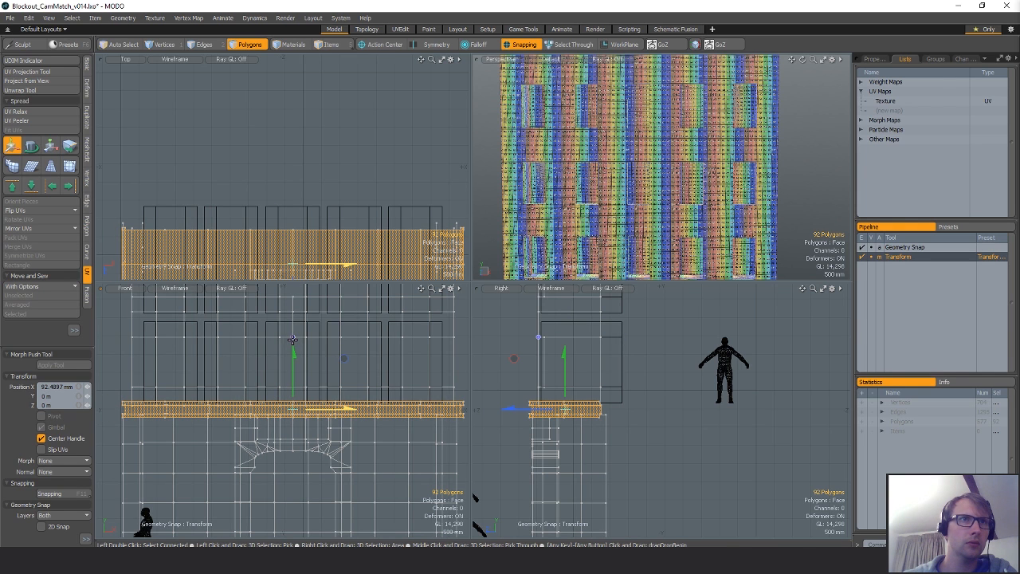
left_click_drag(351, 497, 337, 467, "alt")
key("space")
Select both ground-floor corner piers together with the wall between them and snap them along X to the facade's centre.
double_click(440, 403)
double_click(119, 404, "shift")
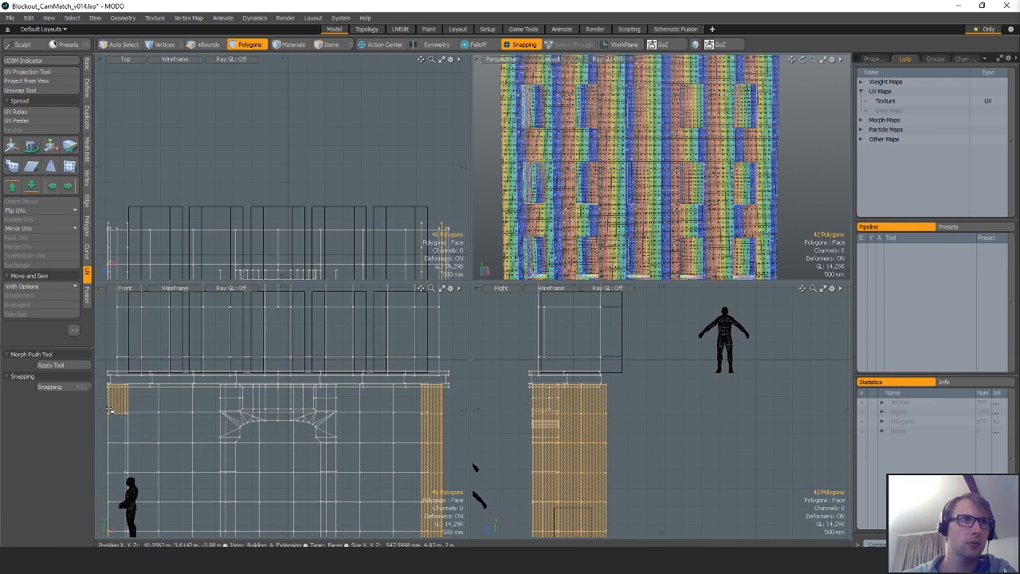
left_click_drag(275, 436, 279, 462, "alt")
key("w")
key("space")
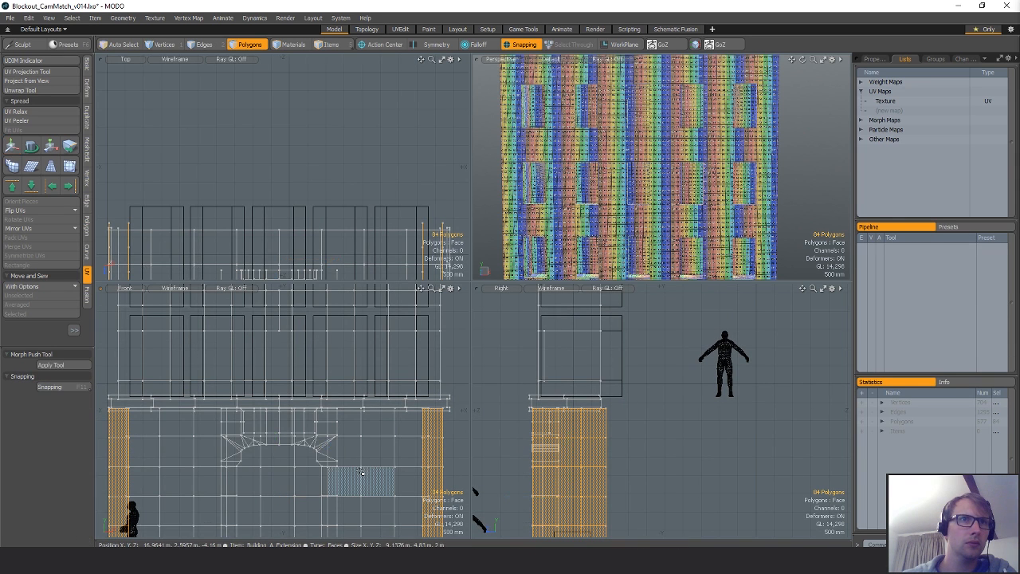
double_click(361, 471, "shift")
key("w")
left_click_drag(334, 497, 344, 476)
key("space")
Narrow the selection to the ground floor's recessed front wall and align it along X with the facade's centre cut.
key("1")
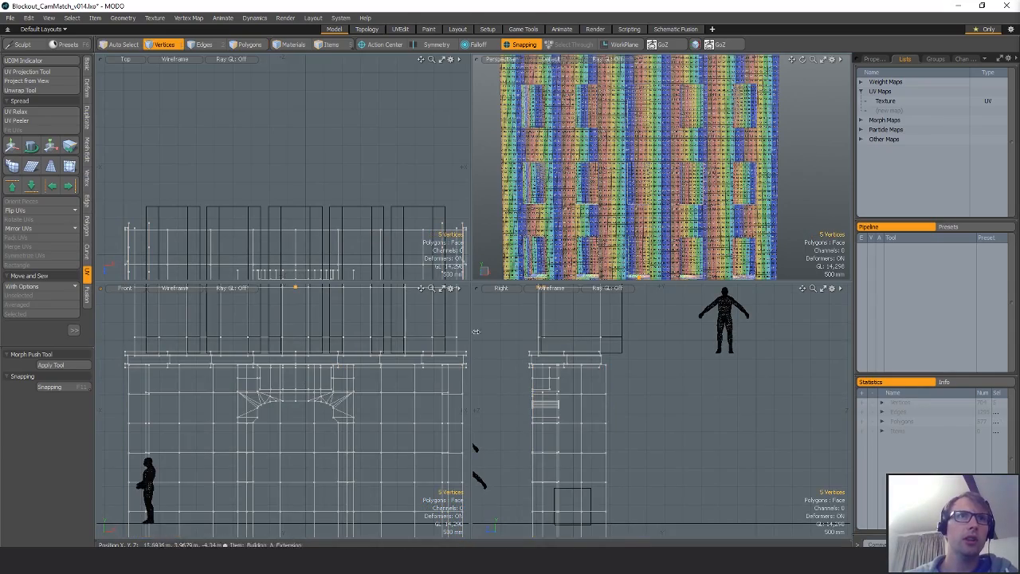
key("3")
left_click_drag(607, 199, 638, 219, "alt")
left_click_drag(638, 219, 588, 171, "alt+shift")
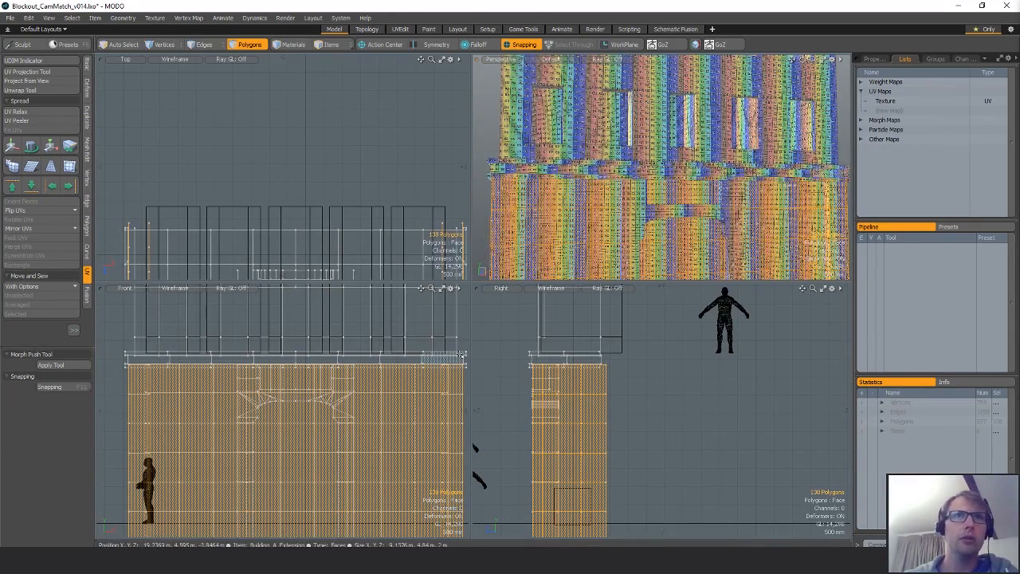
key("1")
scroll(372, 397, "down", 3)
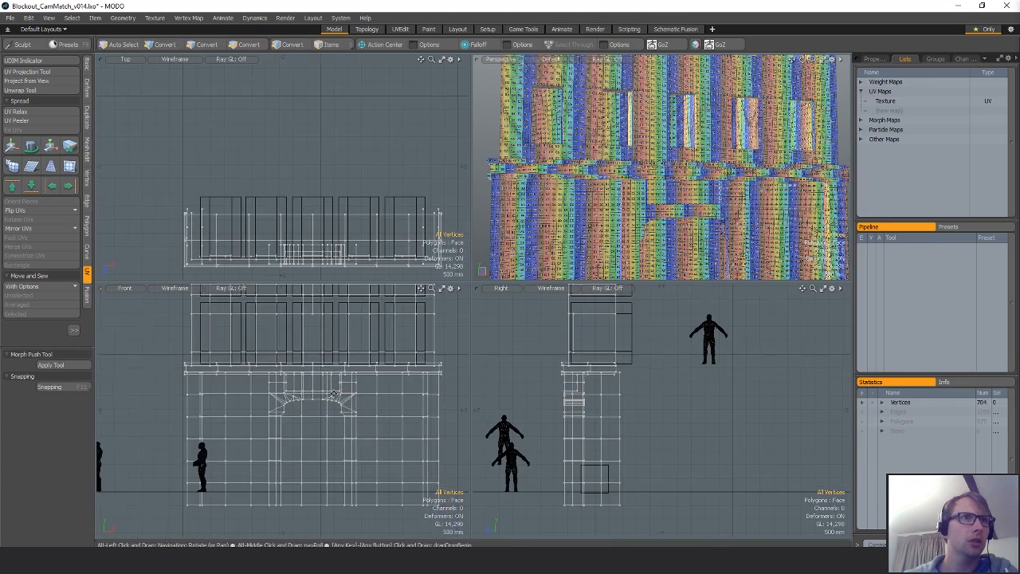
left_click_drag(351, 348, 286, 376, "alt+shift")
key("space")
key("space")
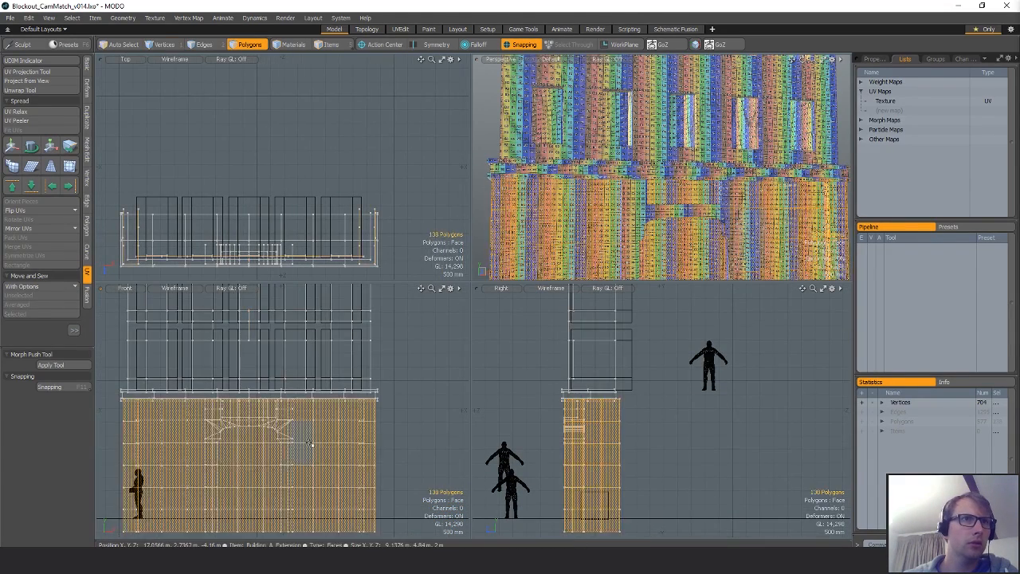
key("shift+Down")
left_click_drag(291, 470, 327, 467, "alt+shift")
key("y")
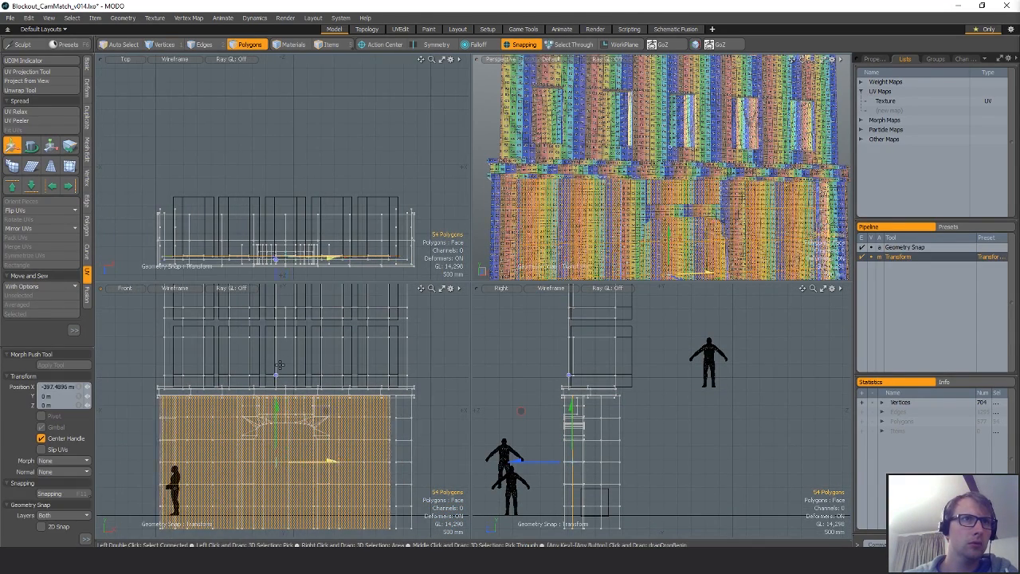
key("space")
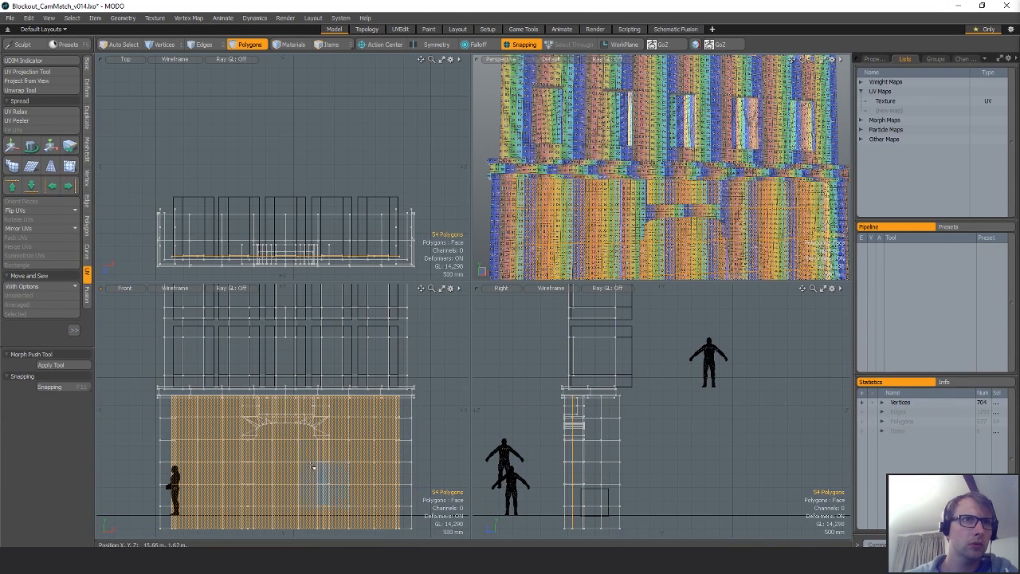
Reselect the connected entrance arch and re-snap it along X to the facade's centre cut.
left_click(433, 384)
left_click_drag(320, 431, 290, 328, "alt+shift")
double_click(335, 422)
key("w")
key("space")
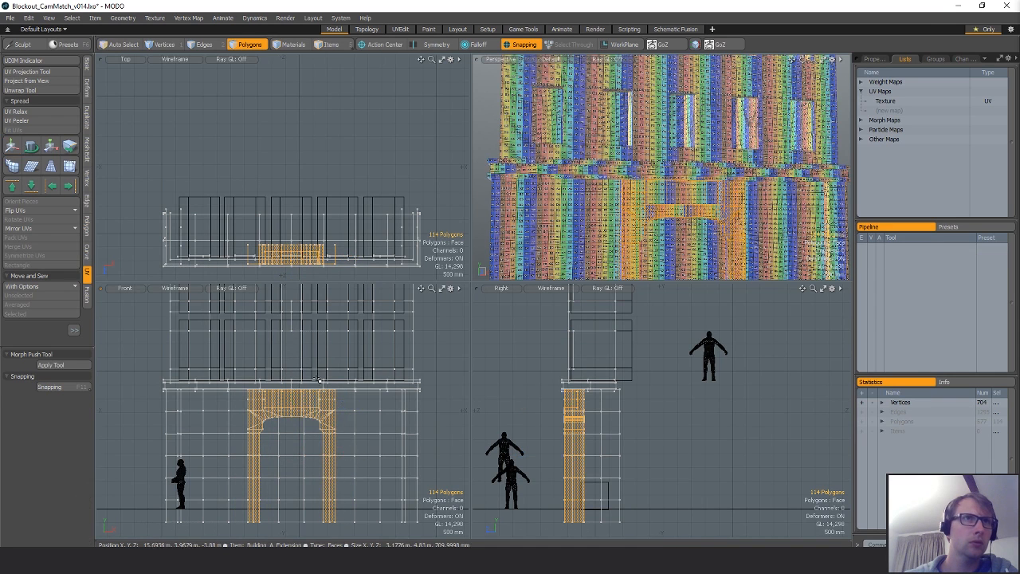
Select the temporary centre-cut edges in the wall above the entrance and remove them.
left_click(286, 309)
key("ctrl+z")
key("2")
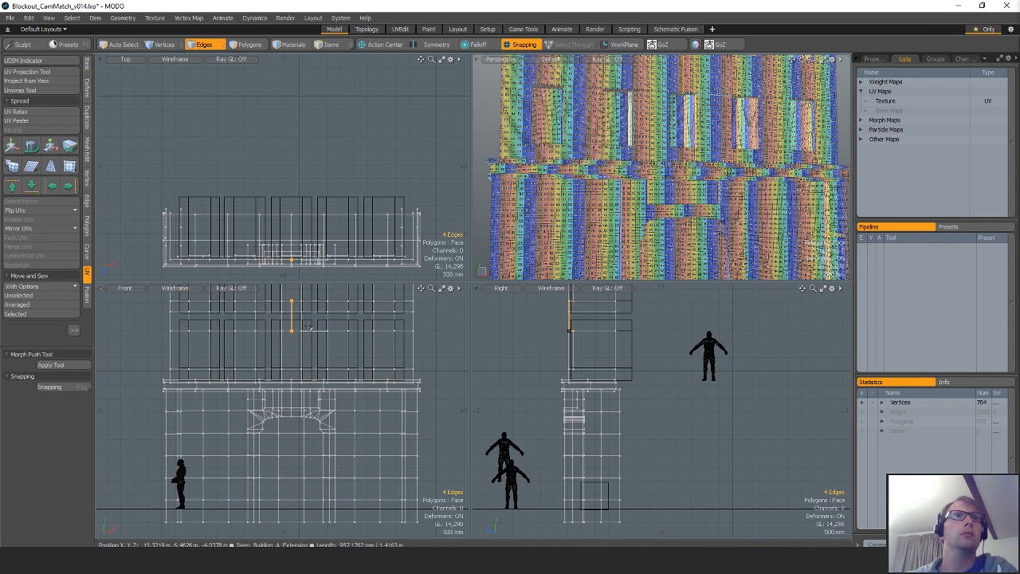
key("BackSpace")
scroll(293, 330, "down", 3)
mouse_move(294, 330)
left_mouse_down("alt+shift")
mouse_move(320, 438)
mouse_move(322, 298)
mouse_move(298, 339)
left_mouse_up("alt+shift")
scroll(322, 297, "up", 2)
left_click_drag(752, 121, 765, 199, "alt")
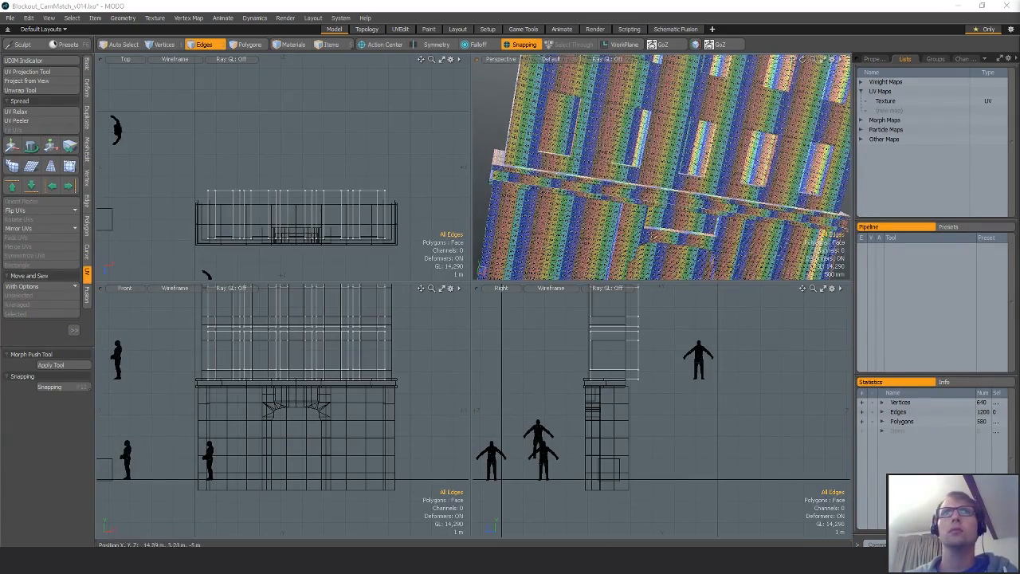
Select all polygons of the room-box set spanning the four upper floors and delete them.
left_click_drag(662, 136, 773, 196, "alt+shift")
key("space")
key("space")
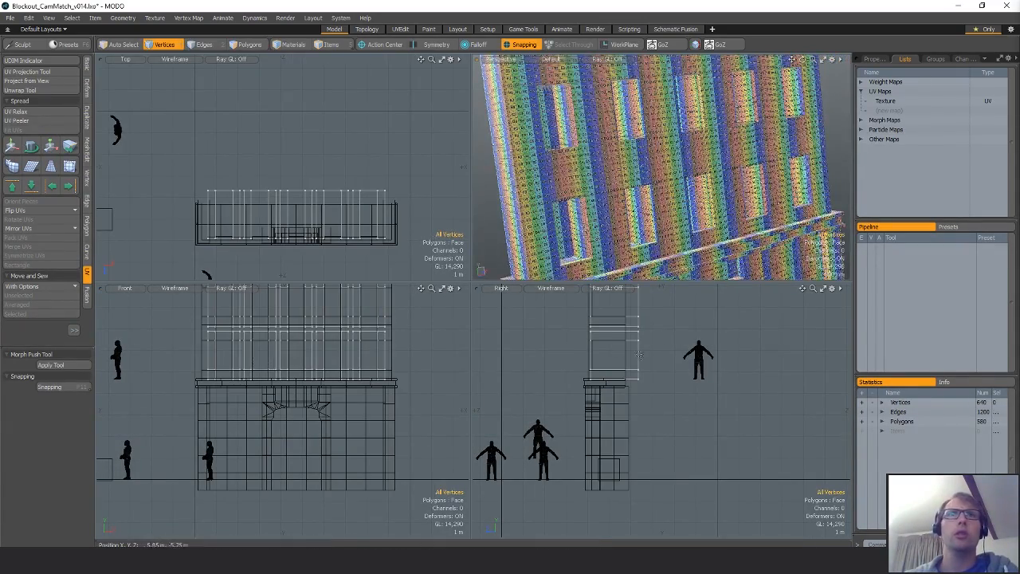
scroll(660, 333, "down", 4)
mouse_move(660, 333)
left_mouse_down("alt+shift")
mouse_move(642, 406)
mouse_move(666, 473)
left_mouse_up("alt+shift")
key("space")
key("space")
right_click_drag(662, 364, 857, 430)
left_click_drag(731, 421, 715, 375, "alt+shift")
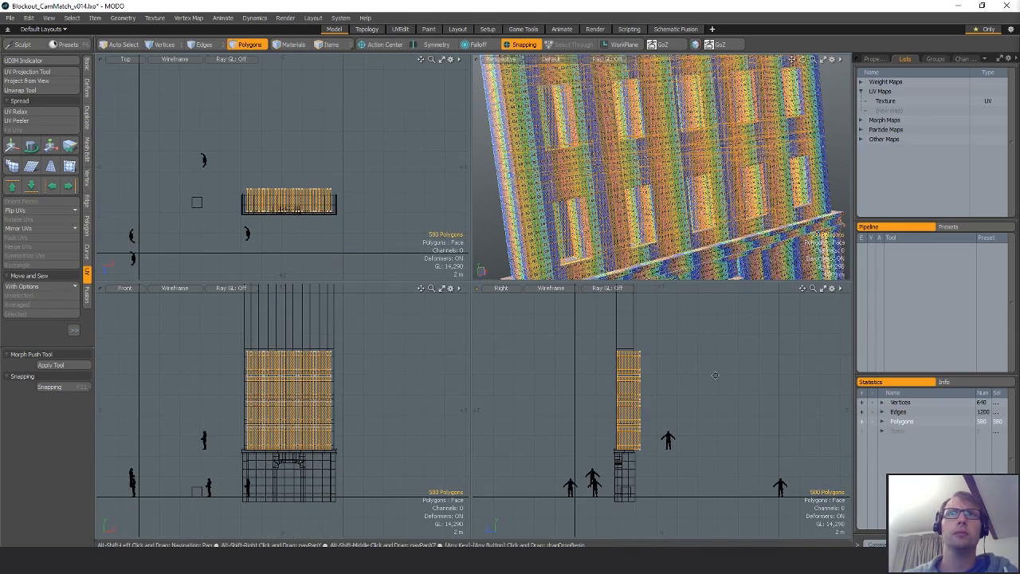
key("Delete")
Paste the copied room boxes behind the lowest row of windows above the ground floor.
key("5")
left_click(669, 220)
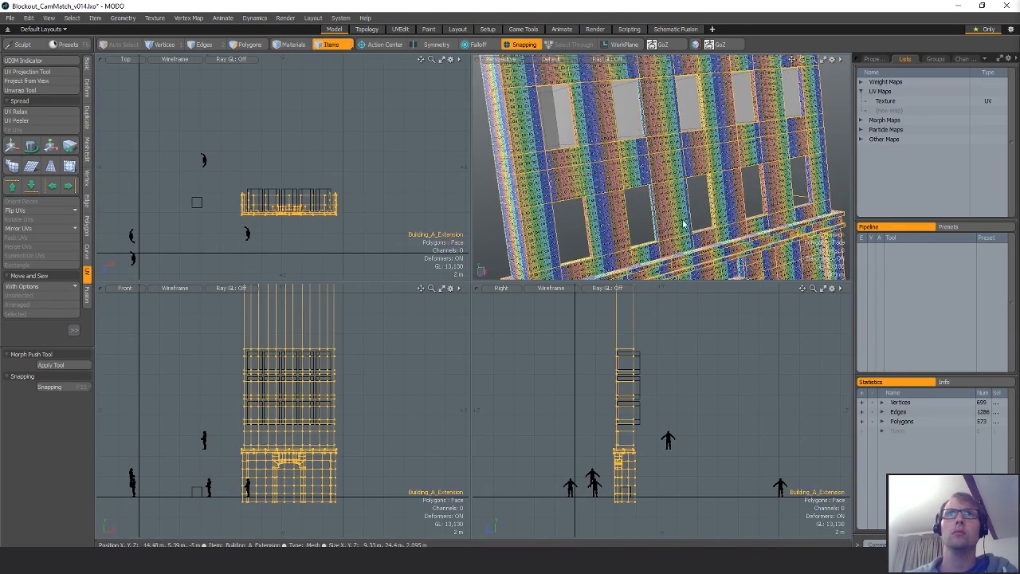
key("3")
key("ctrl+v")
left_click_drag(734, 232, 785, 240, "alt")
left_click(386, 404)
left_click_drag(387, 405, 384, 446, "alt")
right_click_drag(370, 376, 428, 456)
left_click(428, 456)
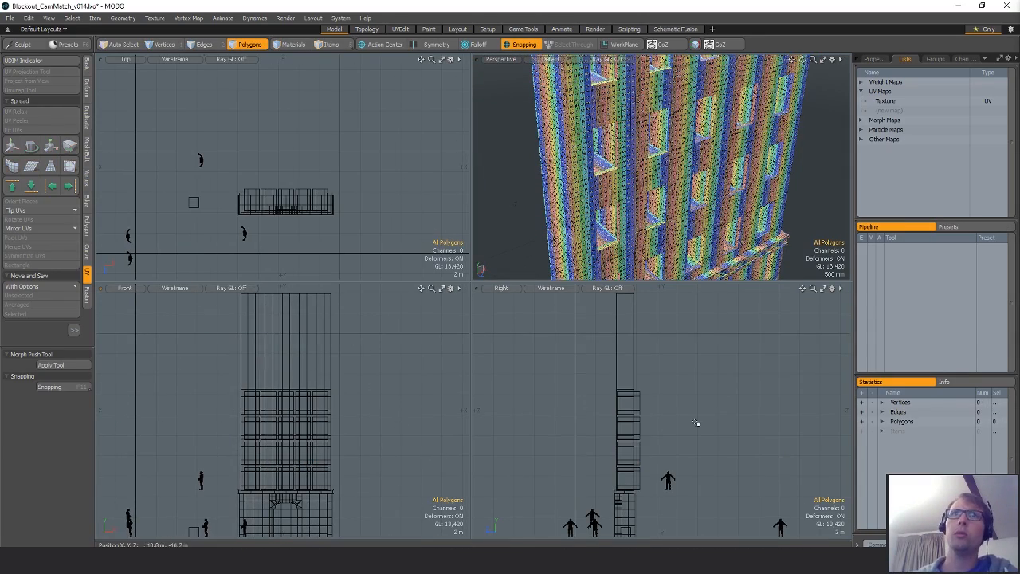
Select the three upper horizontal ledges with their brackets in the window-trim mesh and delete them, keeping the lowest ledge.
left_click_drag(765, 235, 759, 239, "alt")
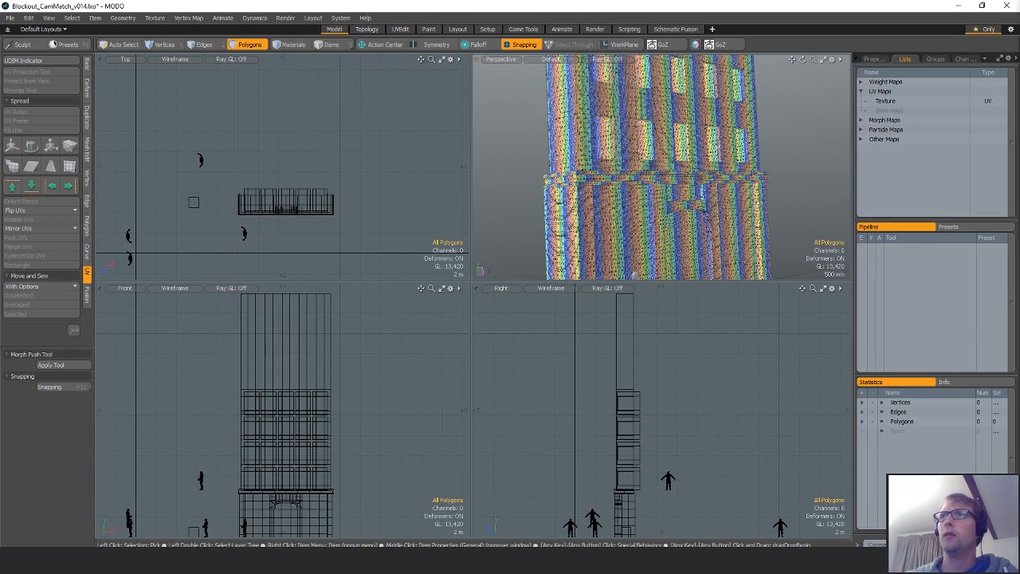
left_click_drag(644, 151, 674, 54, "alt")
scroll(640, 196, "up", 3)
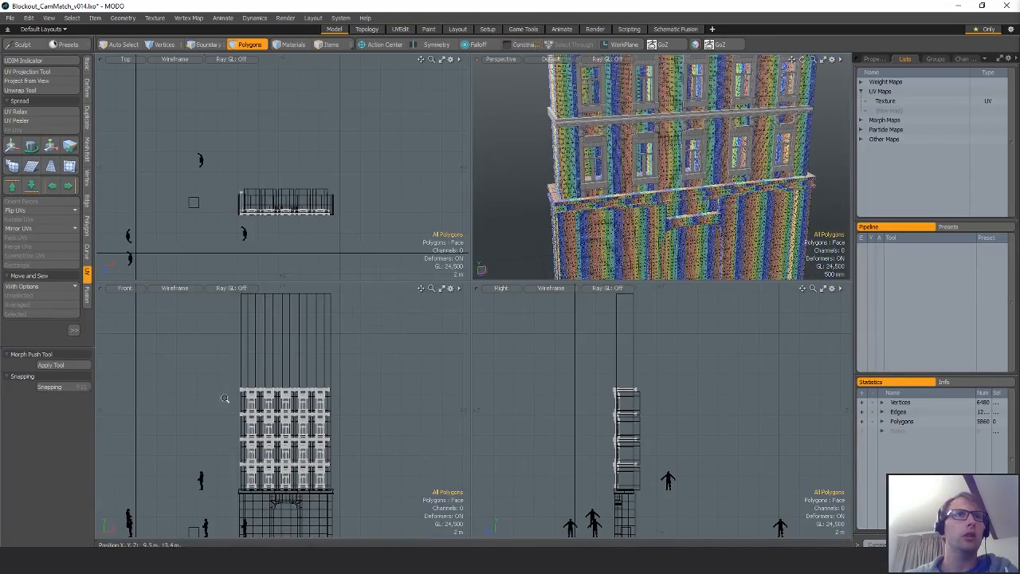
left_click_drag(225, 397, 287, 398, "ctrl+alt")
left_click_drag(287, 398, 213, 373, "alt+shift")
left_click_drag(224, 488, 199, 423, "alt+shift")
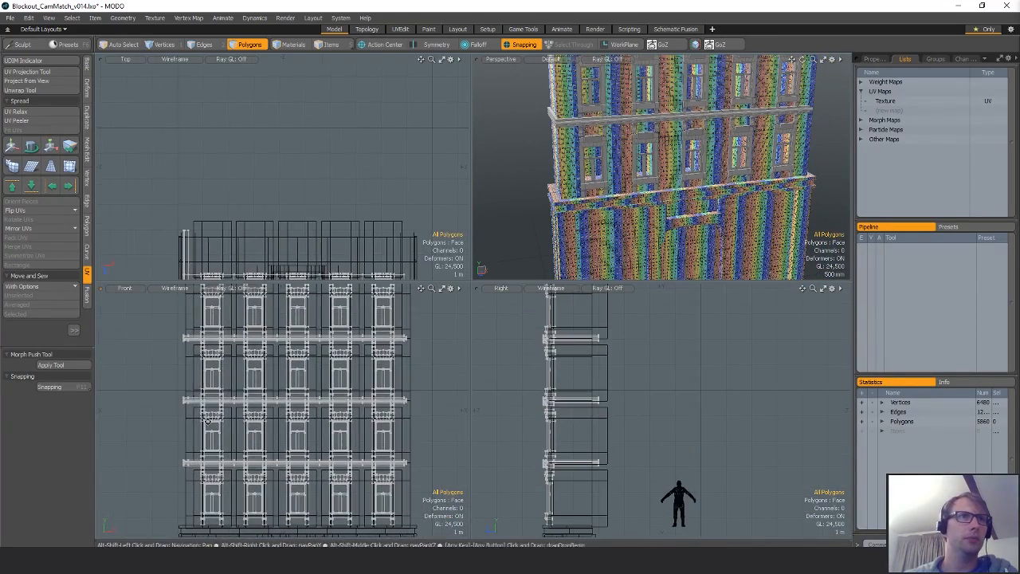
double_click(195, 399)
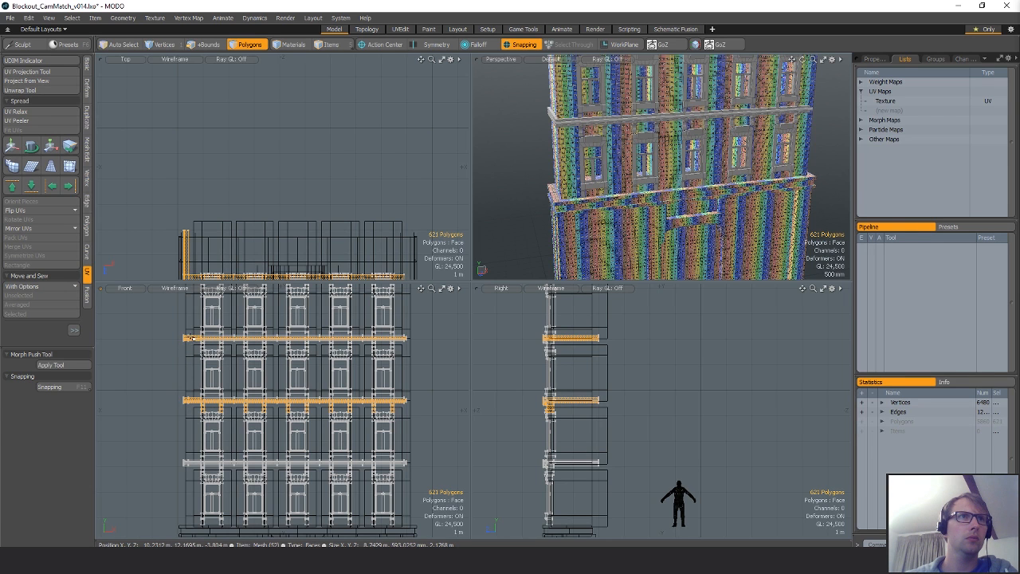
left_click_drag(193, 338, 186, 384, "alt+shift")
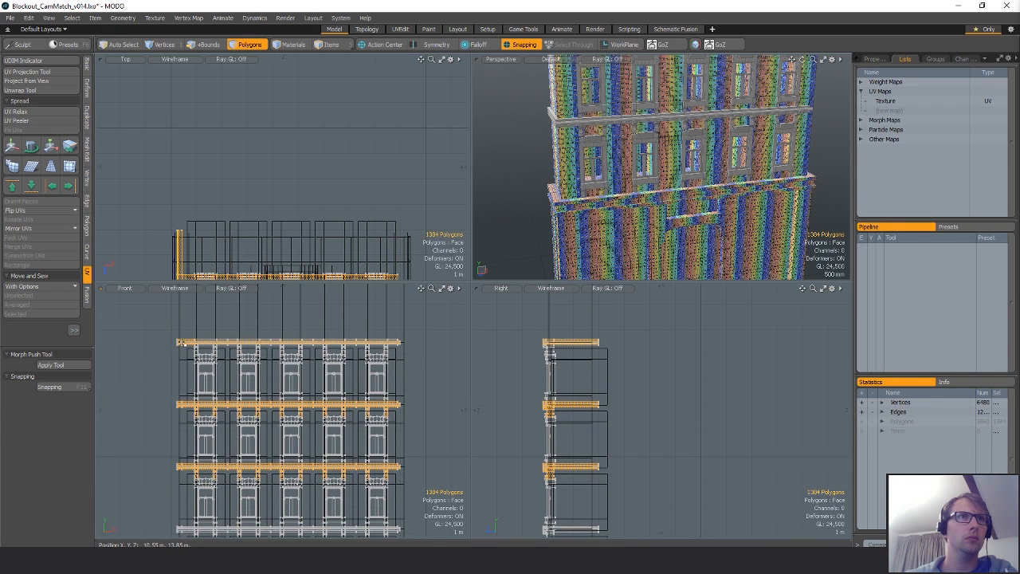
left_click_drag(264, 429, 258, 354, "alt+shift")
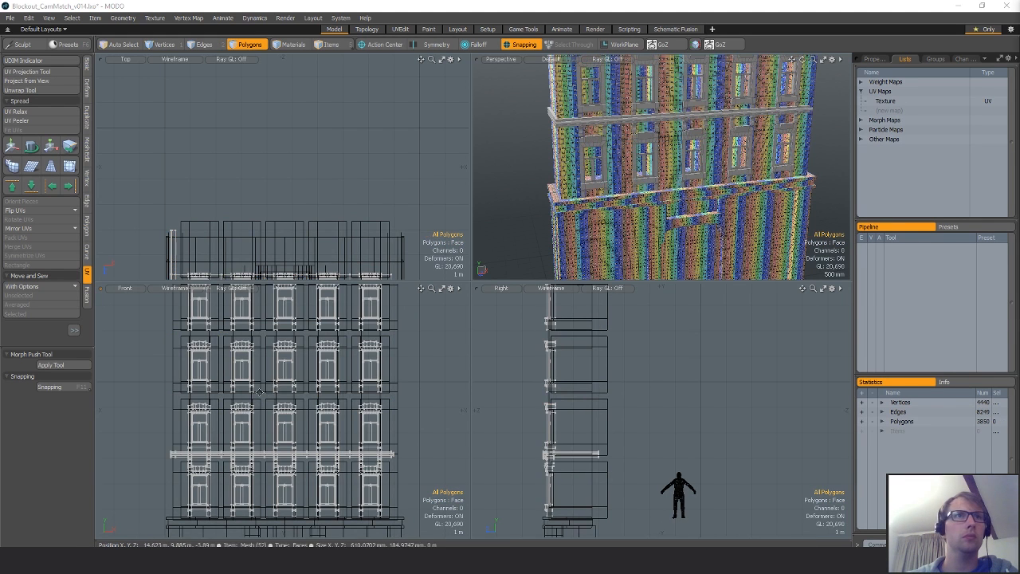
Select the detailed windows on the three upper floors and delete them, keeping only the lowest window row.
left_click_drag(259, 391, 268, 423, "alt+shift")
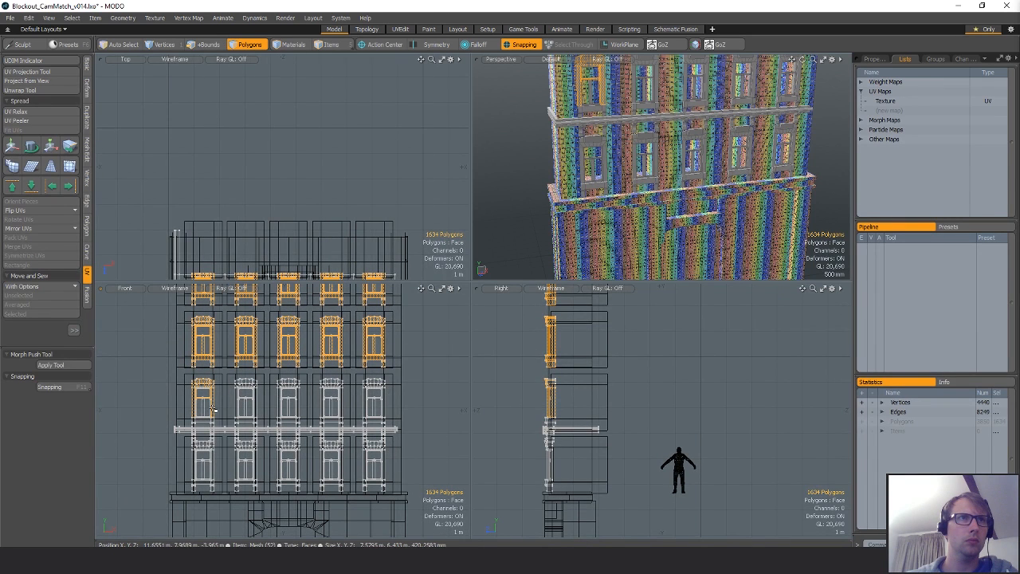
right_click_drag(399, 336, 375, 405)
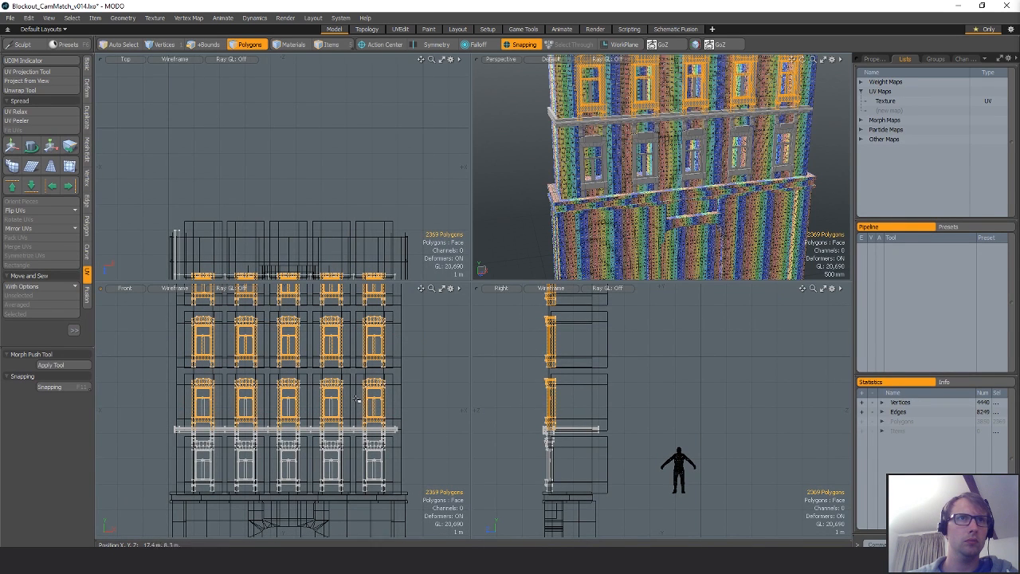
left_click_drag(357, 399, 292, 403, "shift")
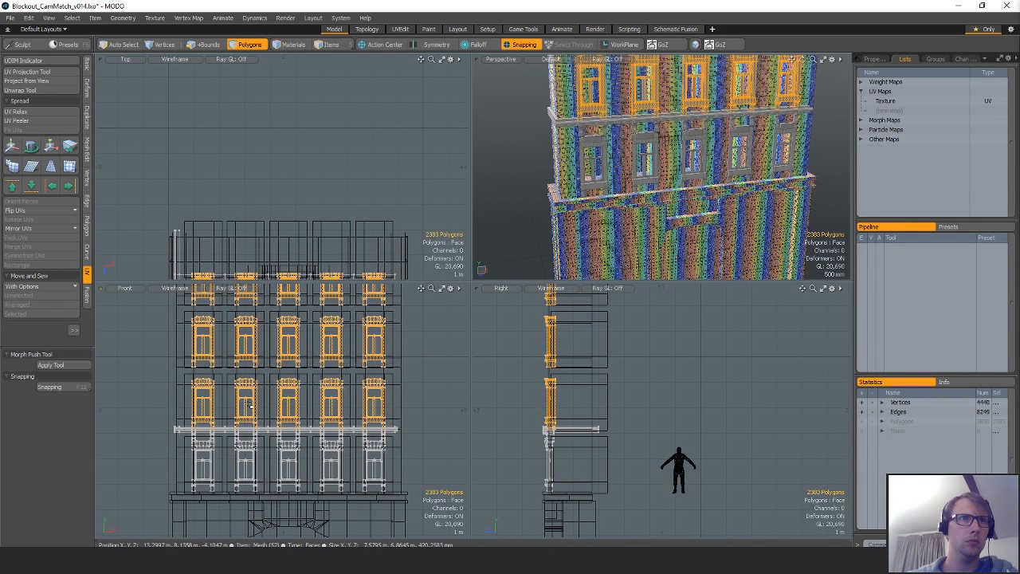
key("Delete")
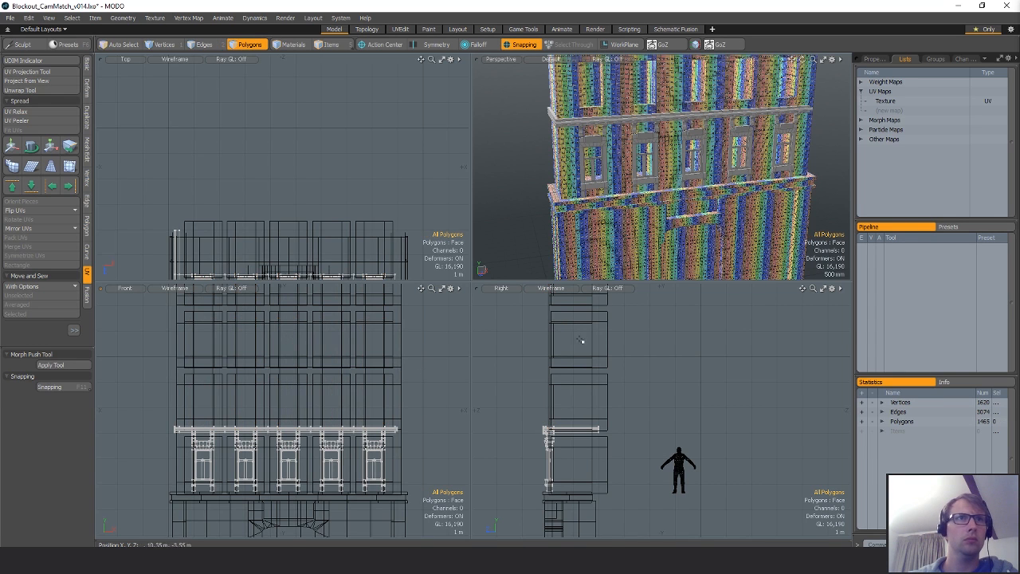
key("ctrl+z")
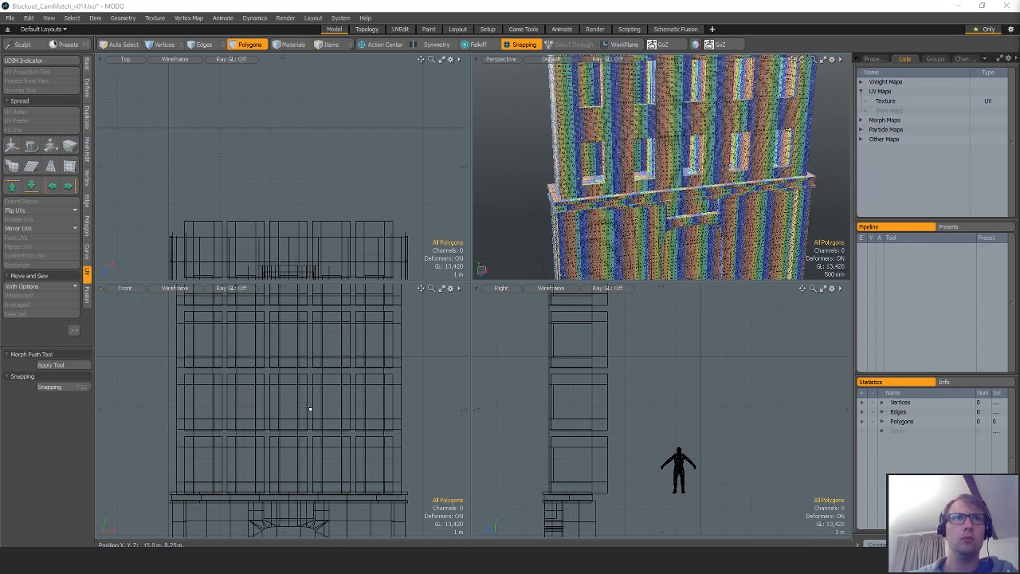
key("ctrl+z")
key("ctrl+shift+z")
key("ctrl+shift+z")
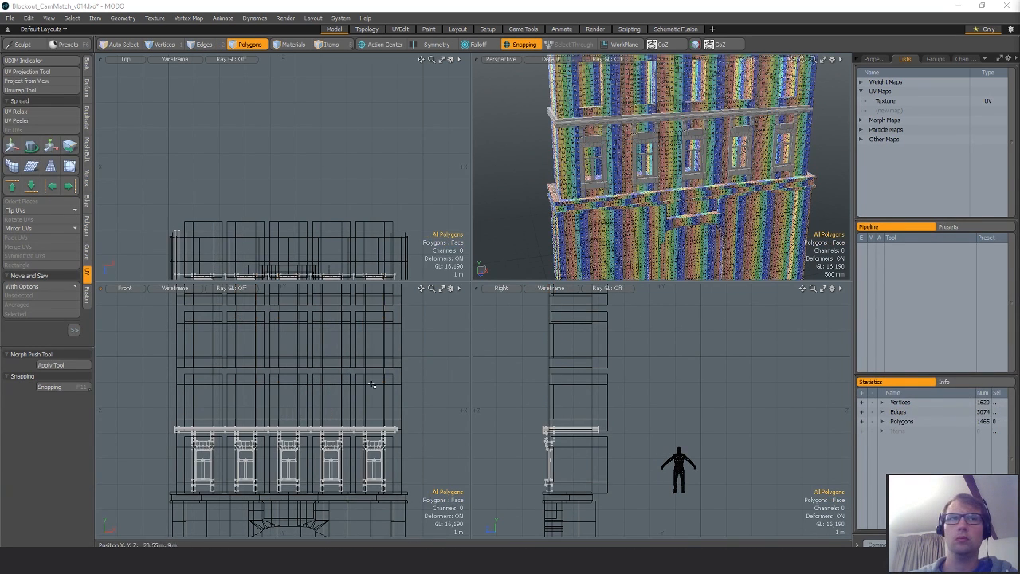
Try to select the remaining ledge together with four of the windows beneath it.
left_click_drag(257, 423, 257, 367, "alt+shift")
left_click_drag(256, 367, 302, 388, "ctrl+alt")
left_click_drag(302, 387, 251, 356, "alt+shift")
left_click_drag(251, 355, 231, 337, "alt+shift")
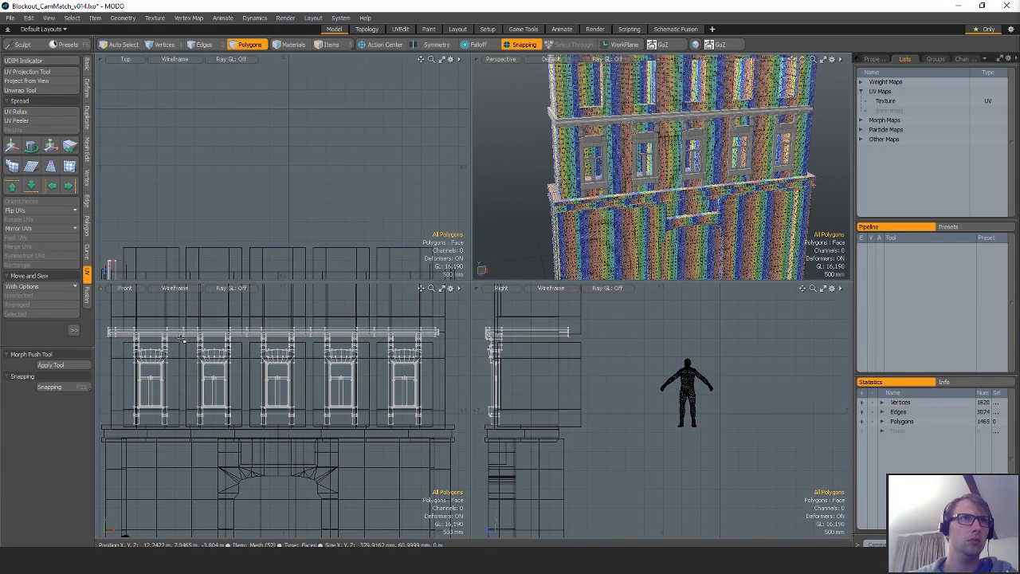
right_click_drag(191, 500, 253, 473)
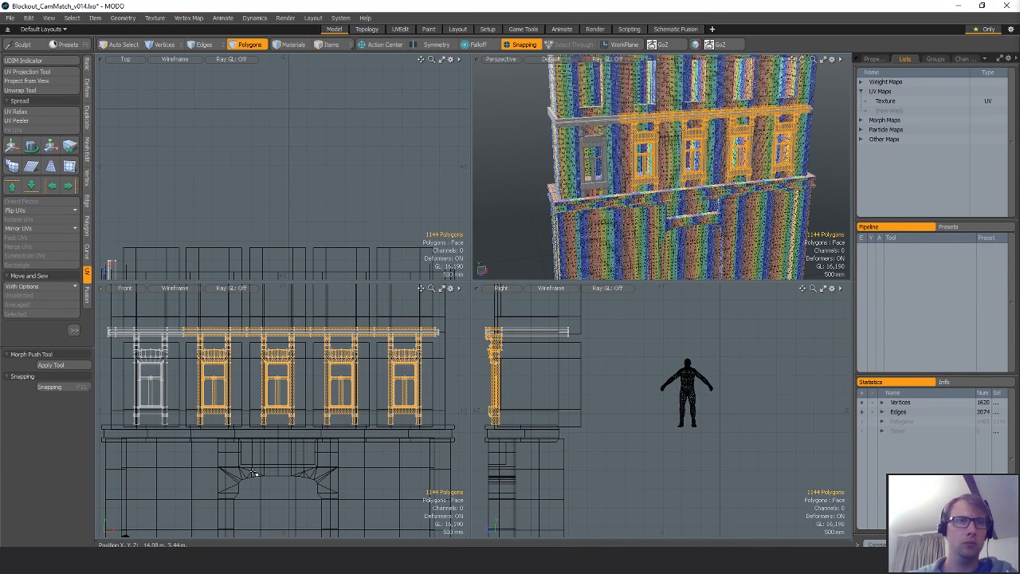
left_click(244, 327, "shift")
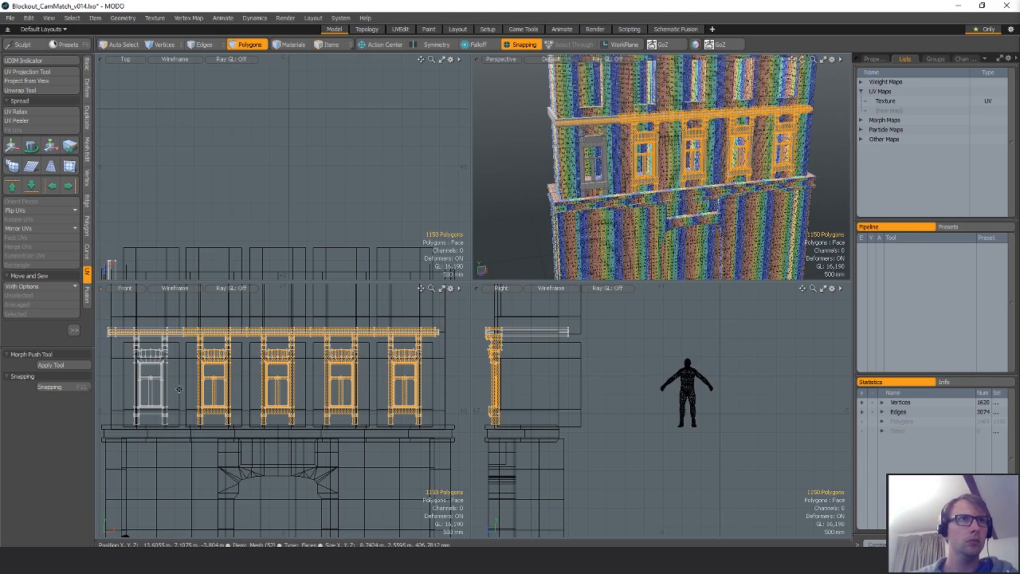
Select the front band of the remaining ledge and loop-slice it once at 50%.
left_click_drag(179, 389, 305, 455, "alt+shift")
left_click_drag(305, 456, 347, 455, "ctrl+alt")
left_click_drag(338, 402, 339, 408)
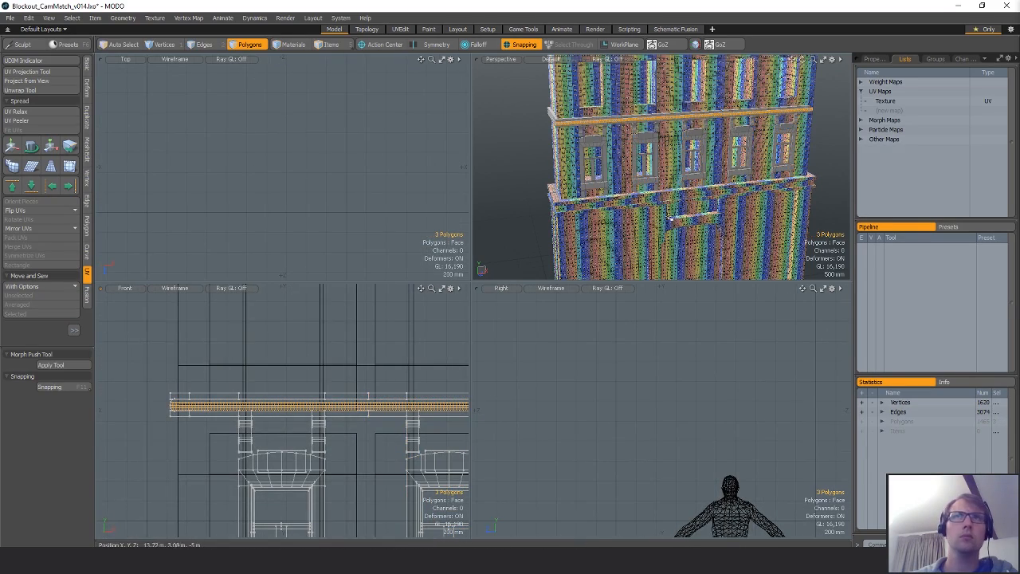
scroll(672, 217, "down", 3)
left_click_drag(672, 217, 724, 200, "alt")
scroll(618, 180, "up", 8)
key("alt+c")
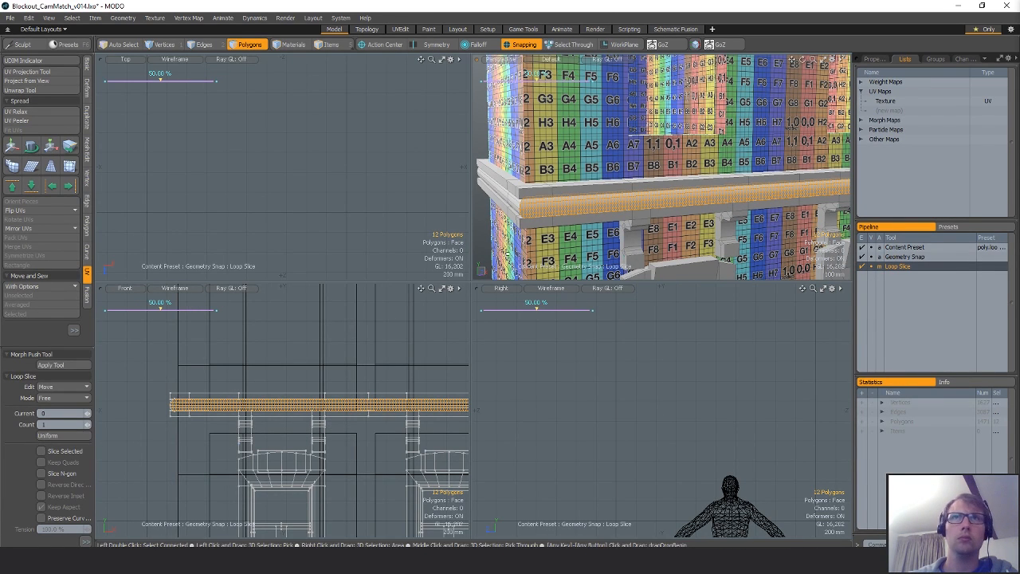
key("space")
Select the band faces on one half of the ledge and loop-slice them with a count of 2.
left_click_drag(580, 199, 577, 209)
key("alt+c")
scroll(259, 420, "down", 4)
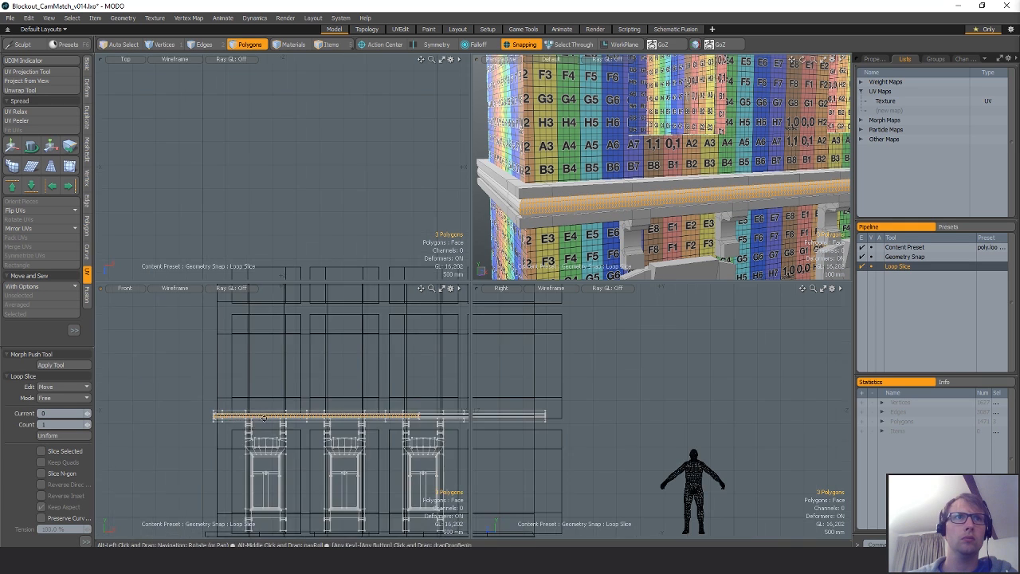
left_click_drag(263, 419, 205, 403, "alt")
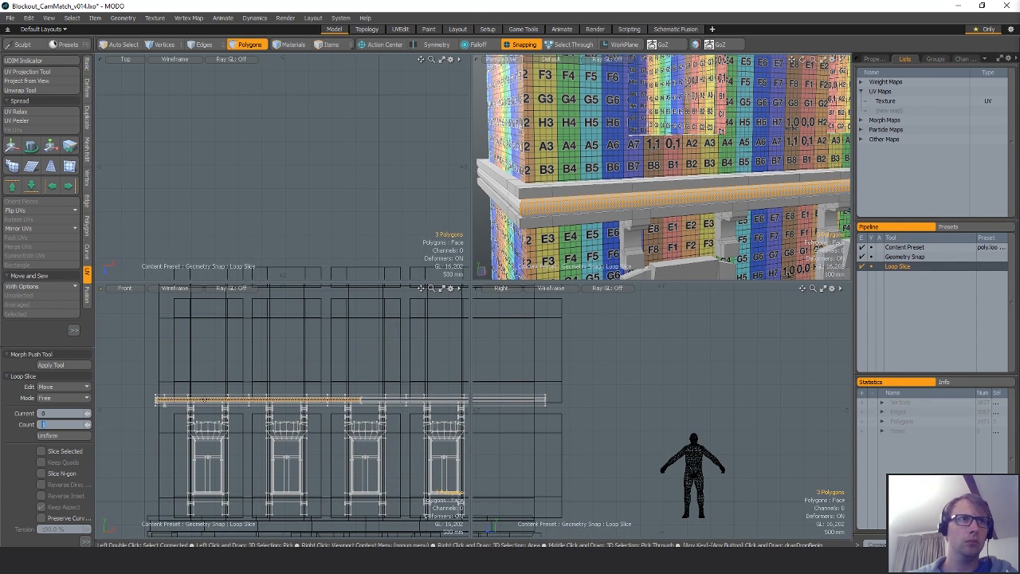
left_click(293, 406)
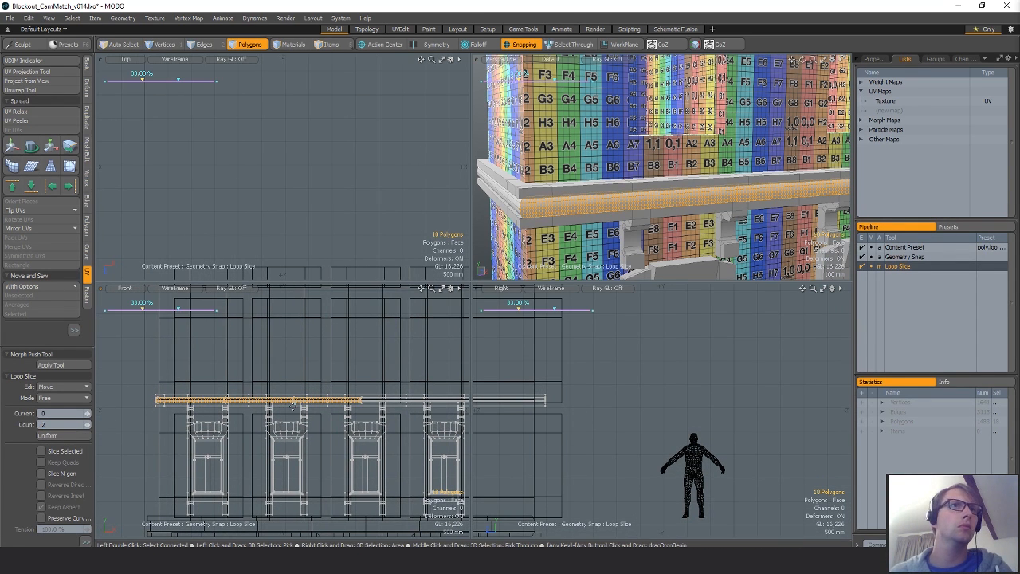
key("space")
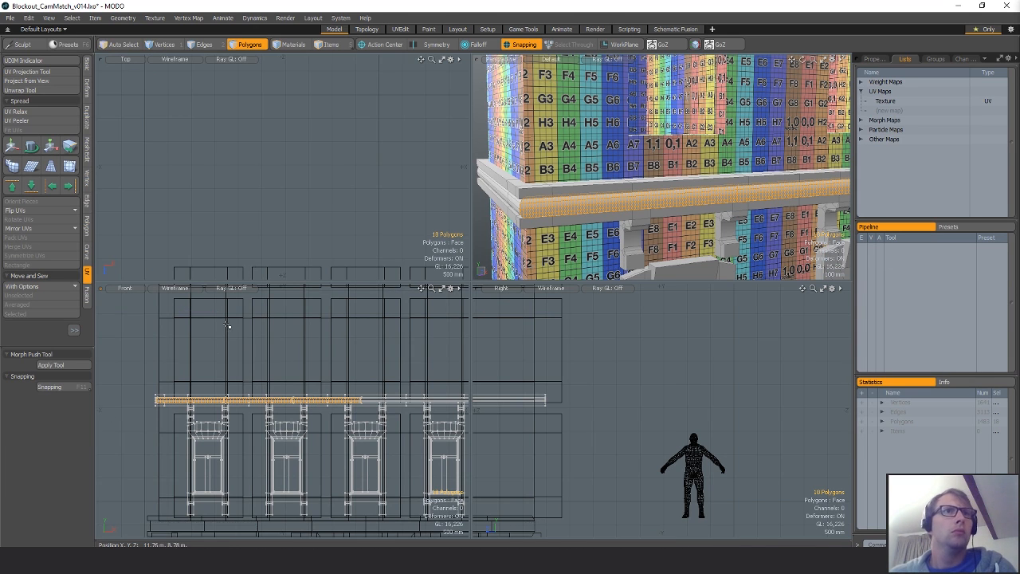
Select the entire ledge with its brackets, cut it from the window-trim mesh and paste it into a new mesh.
left_click(228, 326)
left_click_drag(379, 405, 253, 375, "alt")
left_click_drag(253, 375, 273, 382, "ctrl+alt")
key("l")
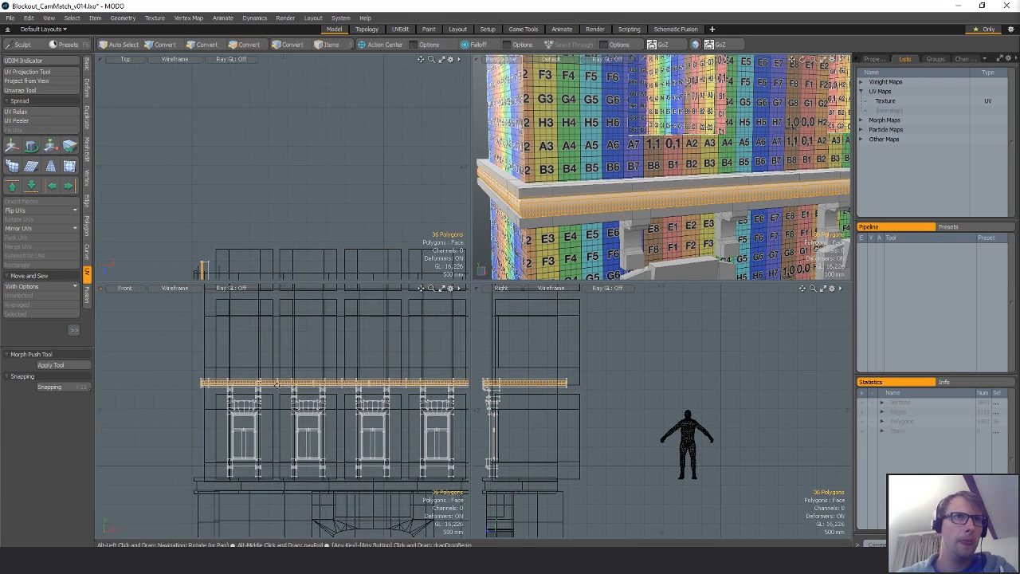
scroll(273, 381, "up", 4)
key("shift+Up")
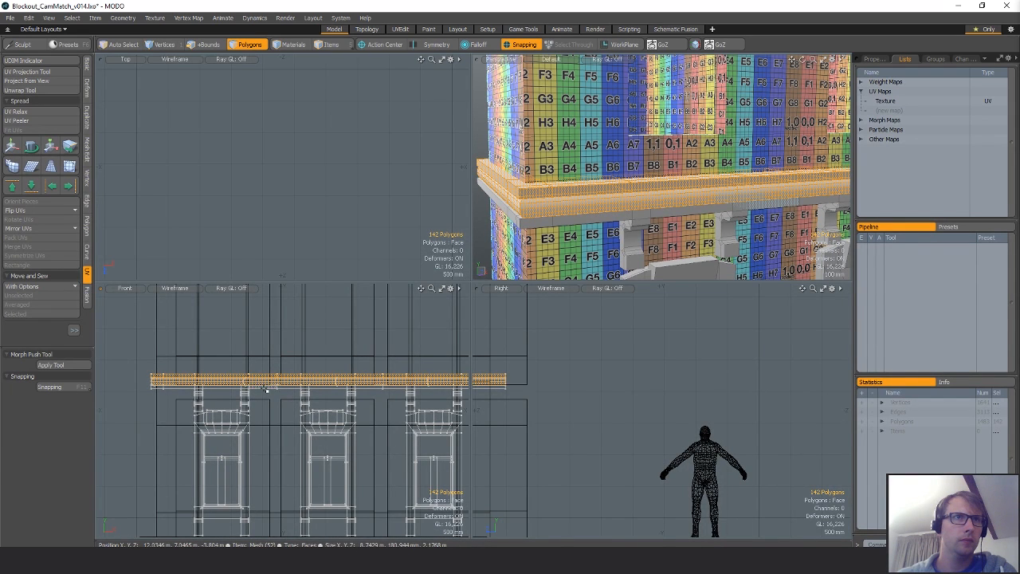
key("]")
scroll(266, 389, "down", 5)
left_click_drag(286, 392, 253, 389, "alt")
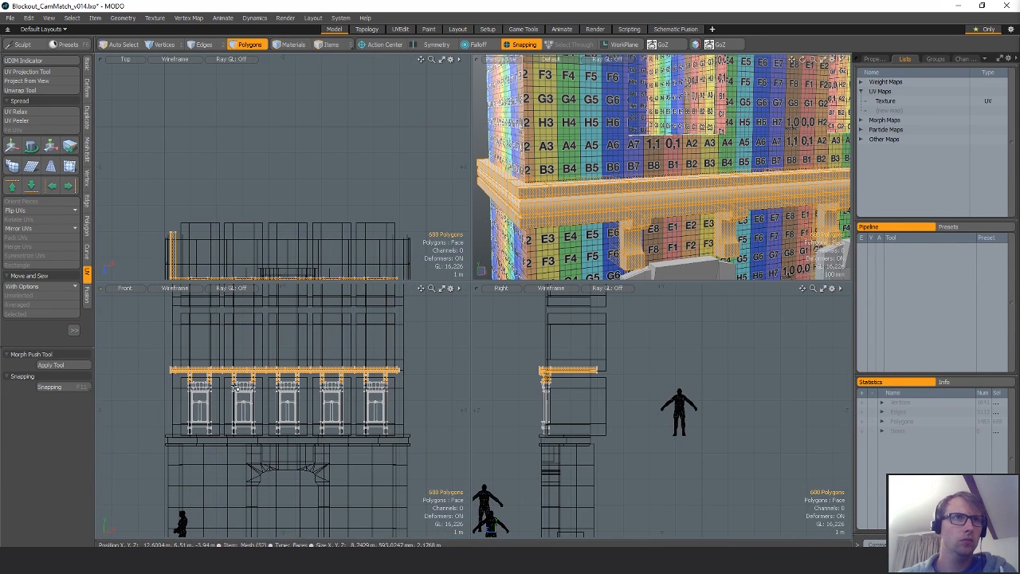
key("ctrl+x")
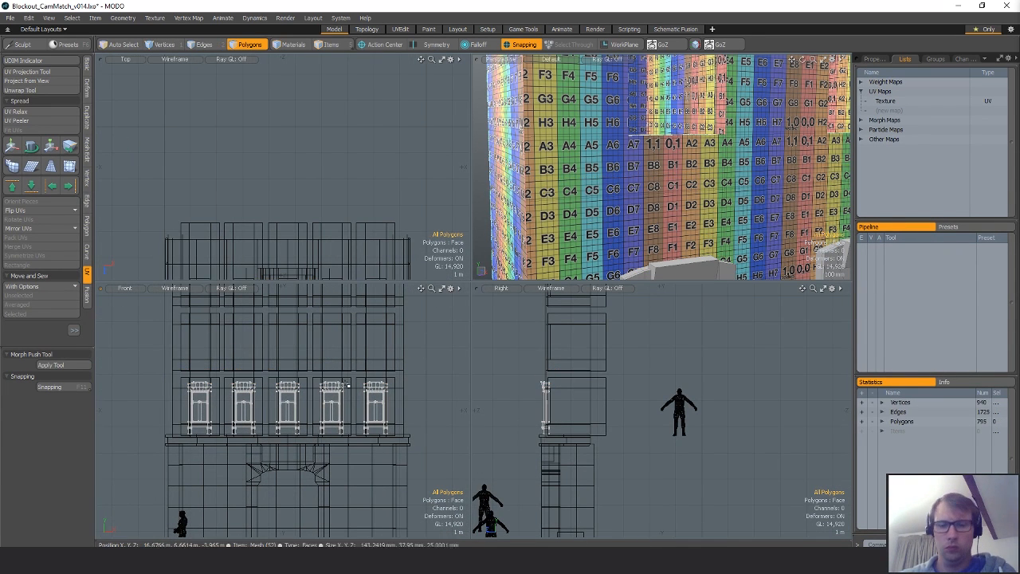
key("n")
key("ctrl+v")
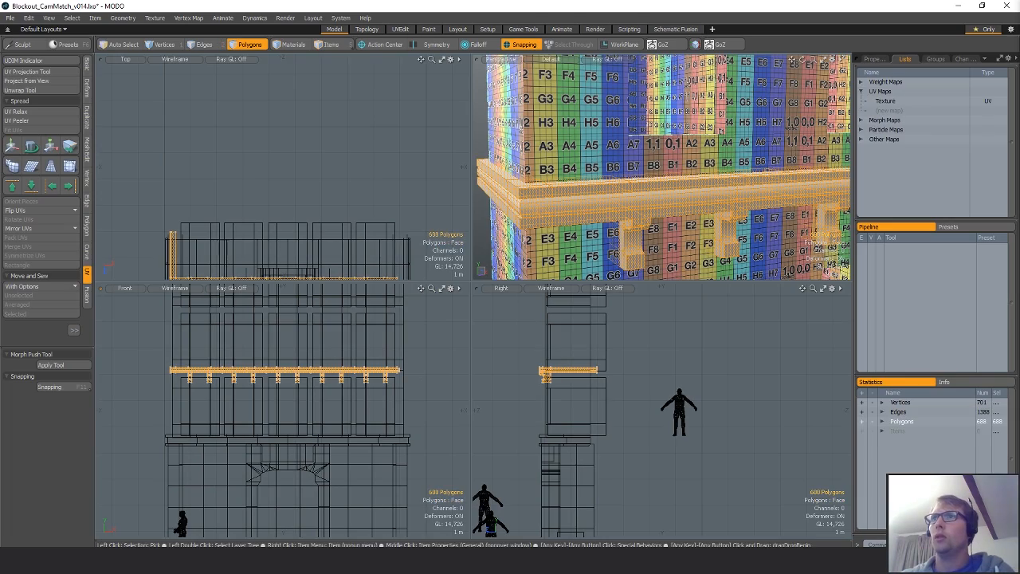
Select the ledge polygons and brackets on one side of the ledge's middle.
left_click_drag(737, 163, 706, 189, "alt")
left_click_drag(706, 189, 730, 167, "alt+shift")
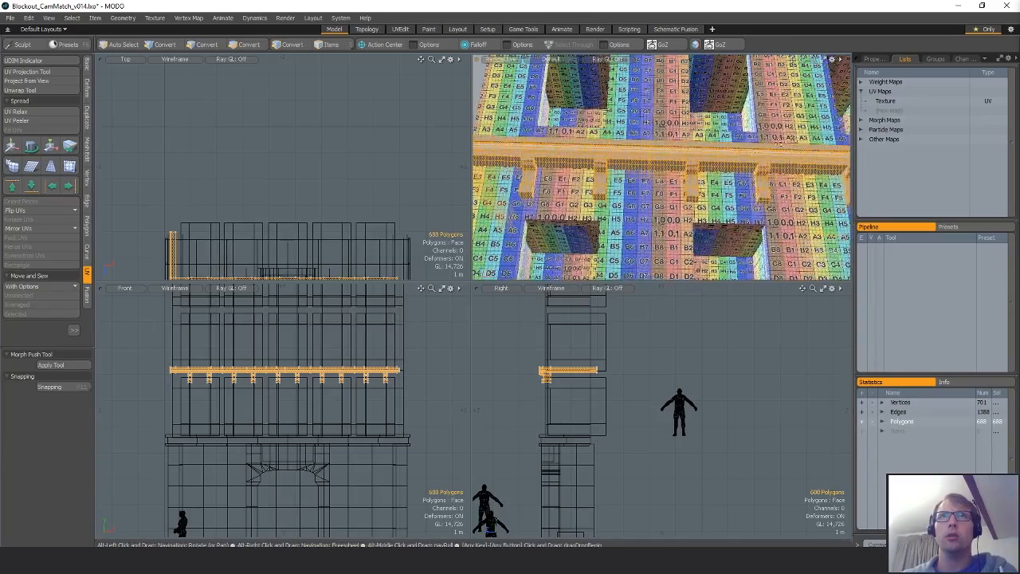
left_click(789, 161)
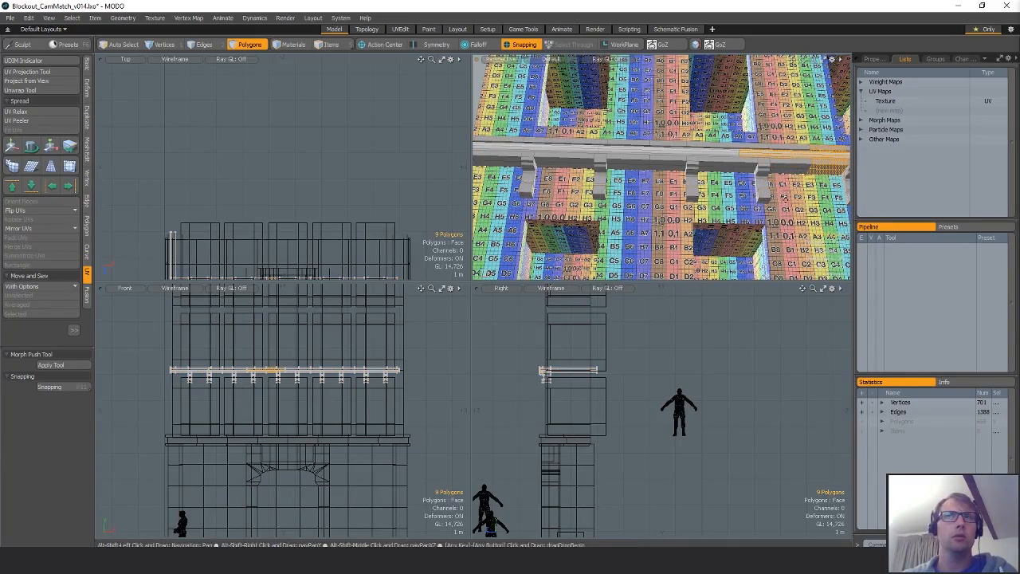
left_click_drag(784, 198, 642, 204, "alt+shift")
left_click_drag(642, 205, 658, 183, "alt")
left_click_drag(278, 376, 285, 366, "ctrl+alt")
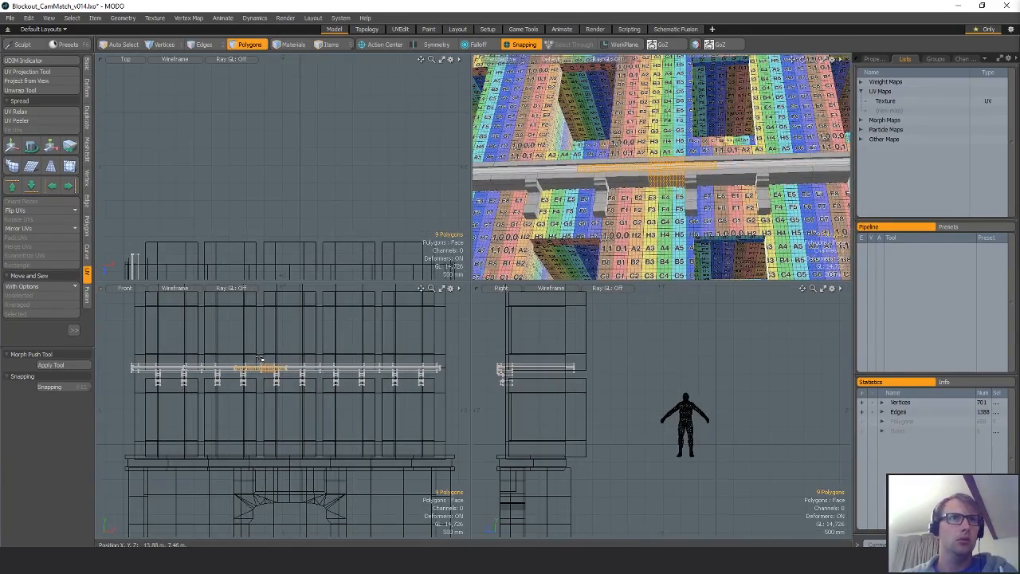
right_click_drag(263, 546, 262, 539)
left_click_drag(357, 430, 339, 432, "alt+shift")
scroll(270, 377, "up", 8)
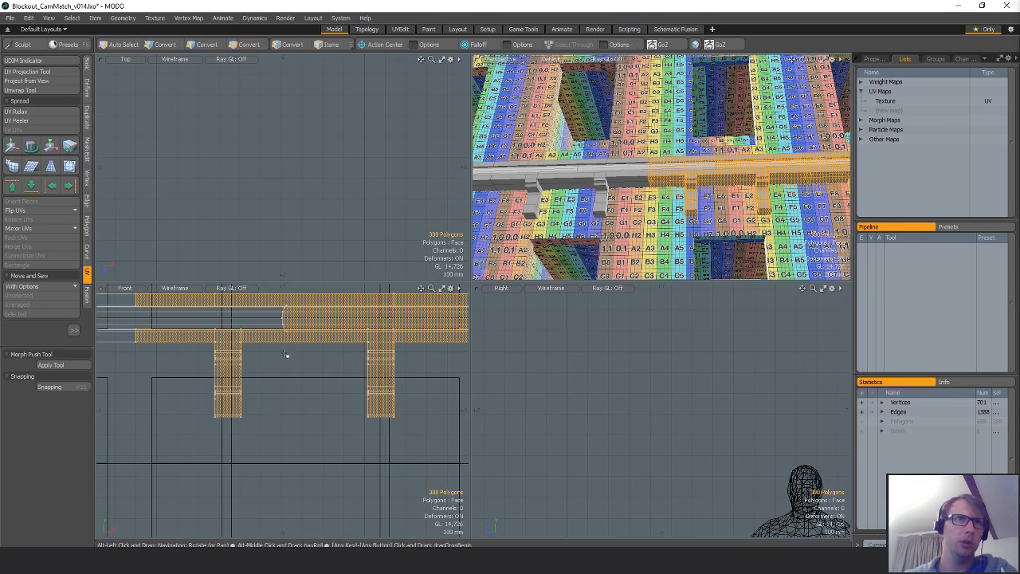
Loop-slice the ledge's upper and lower bands between two neighbouring brackets to create a cut line midway.
left_click_drag(317, 296, 301, 345, "alt+shift")
left_click(303, 346)
key("alt+c")
left_click(346, 335)
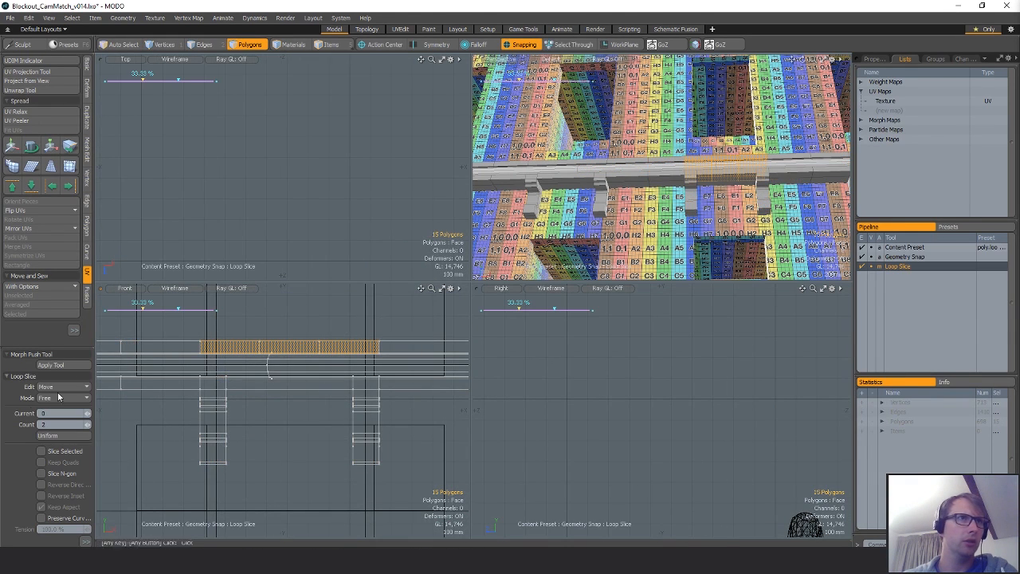
key("space")
double_click(292, 389)
key("alt+c")
left_click(319, 417)
key("space")
Select all ledge polygons and brackets on one side of the midway cut and delete them.
scroll(283, 431, "down", 8)
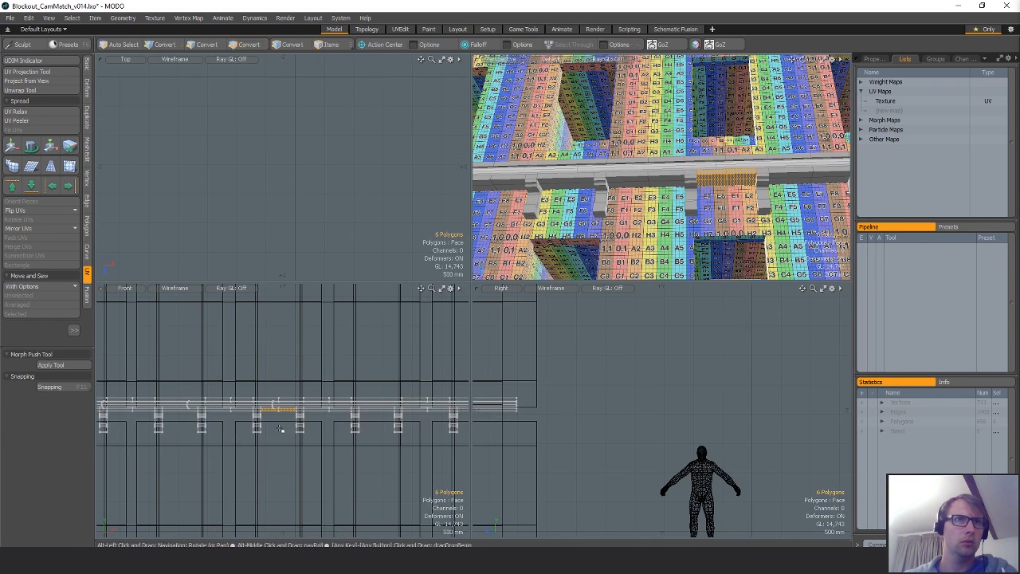
right_click_drag(510, 479, 295, 454)
left_click_drag(296, 454, 230, 453, "alt+shift")
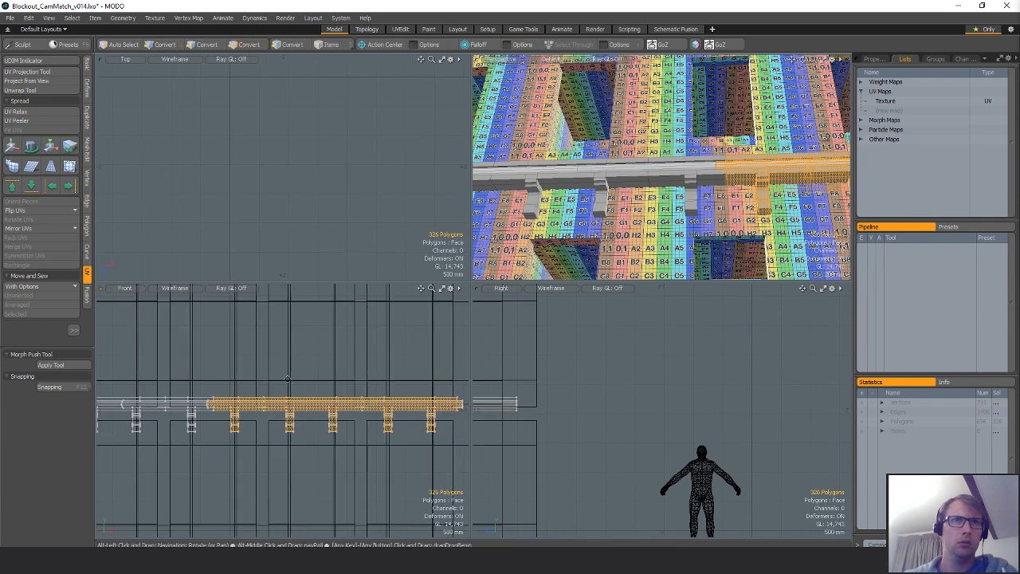
scroll(275, 431, "down", 8)
right_click_drag(372, 365, 332, 455, "ctrl")
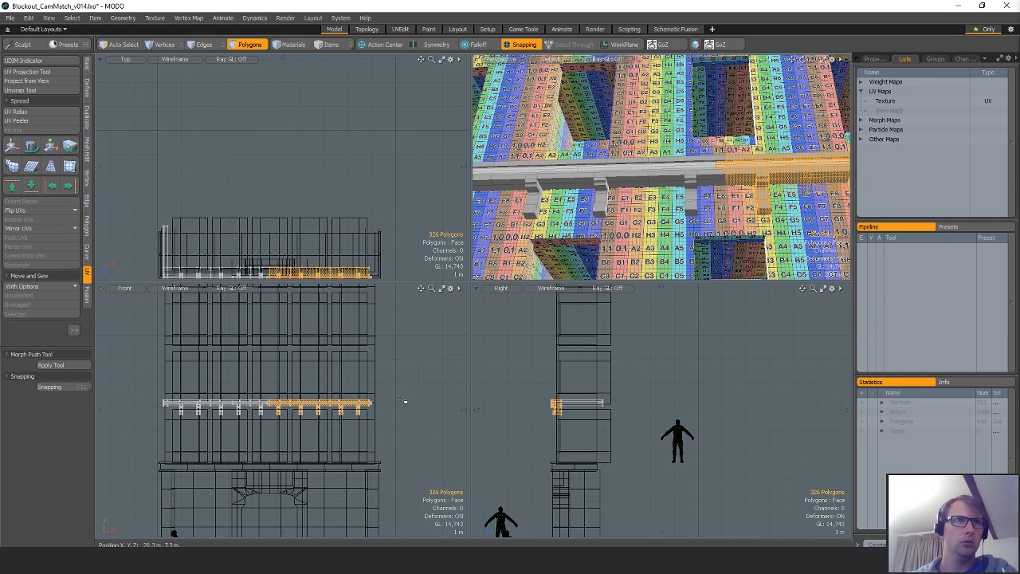
right_click_drag(402, 400, 402, 400, "ctrl")
scroll(249, 423, "up", 6)
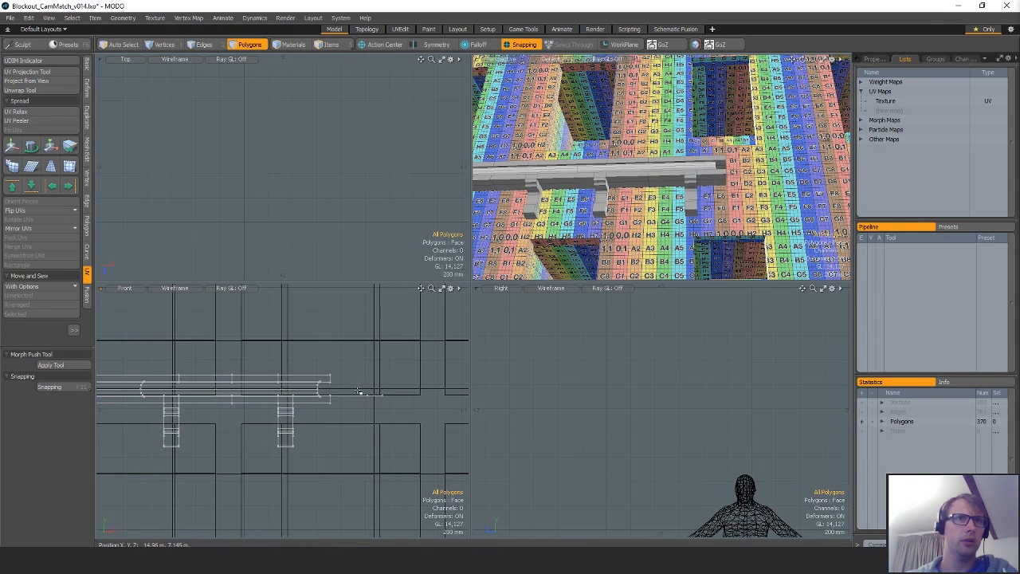
Select the building's facade faces at the ledge's cut end and loop-slice them uniformly with a count of 1.
left_click_drag(396, 424, 396, 460, "alt+shift")
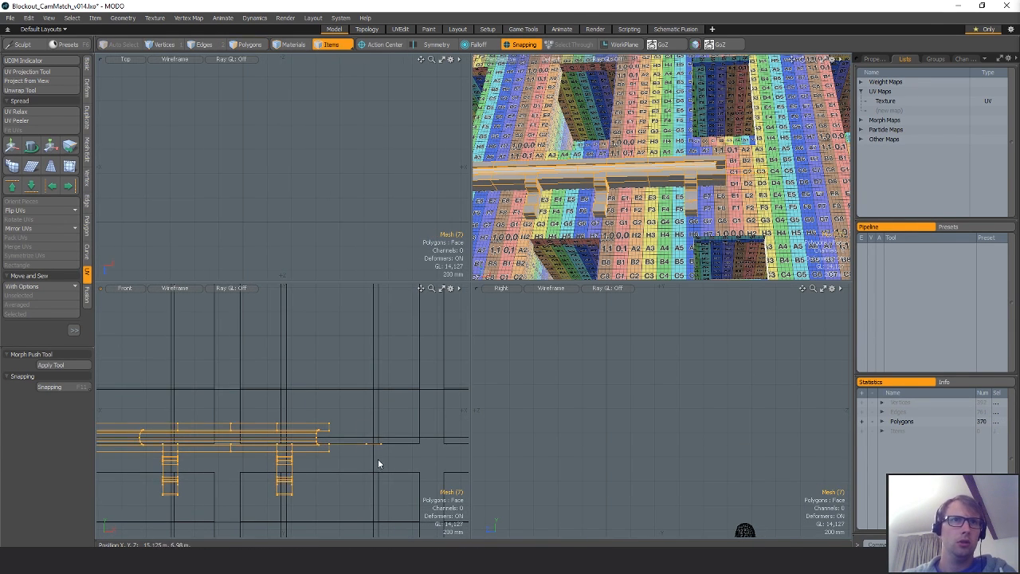
left_click(345, 466)
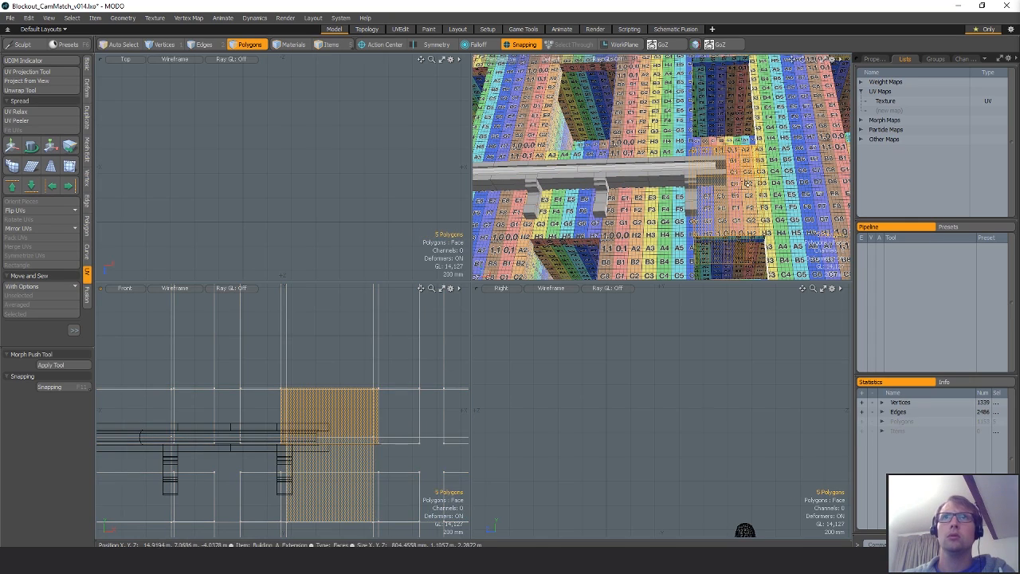
left_click(742, 155)
left_click_drag(743, 145, 740, 189, "alt")
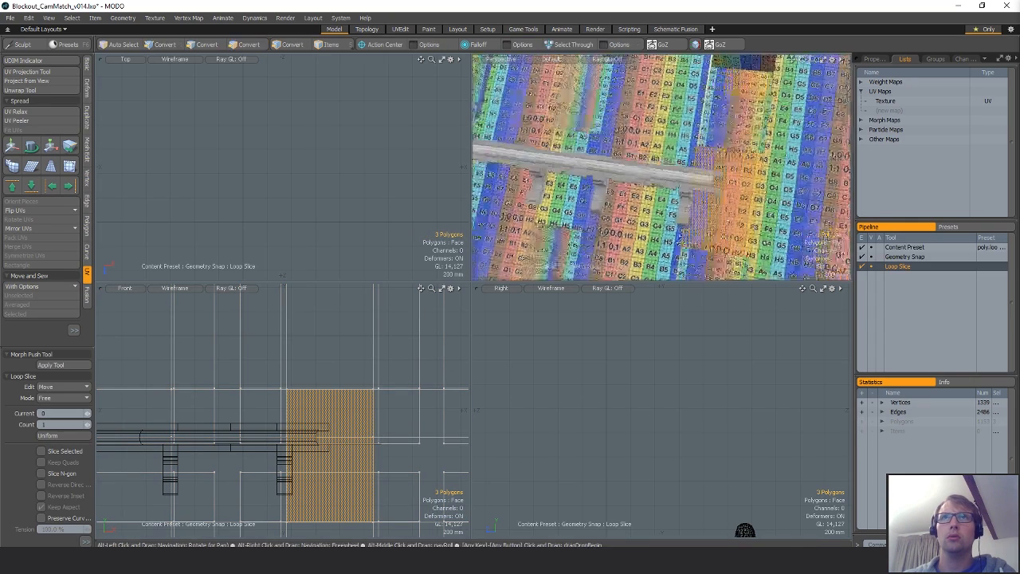
scroll(741, 190, "up", 3)
left_click(741, 191)
left_click(741, 191, "shift")
key("alt+c")
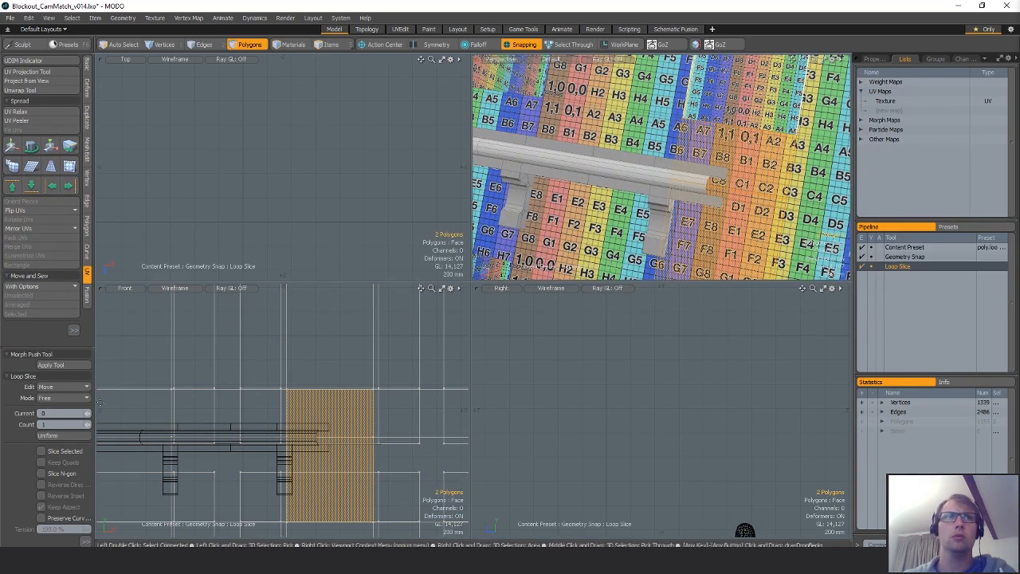
left_click(56, 436)
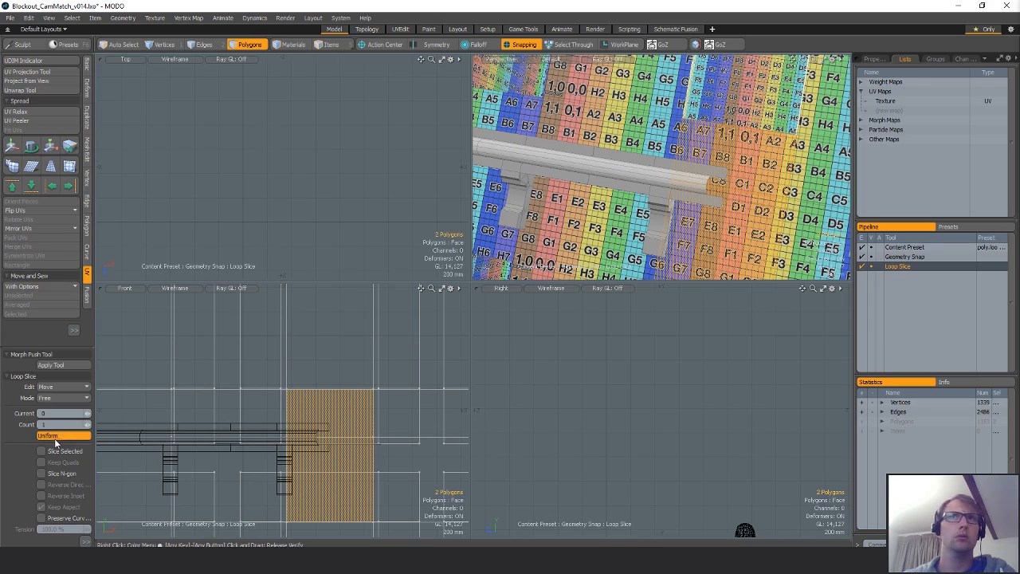
key("q")
Make the ledge mesh active again for component editing at its cut end.
left_click(500, 502)
key("5")
left_click(304, 428)
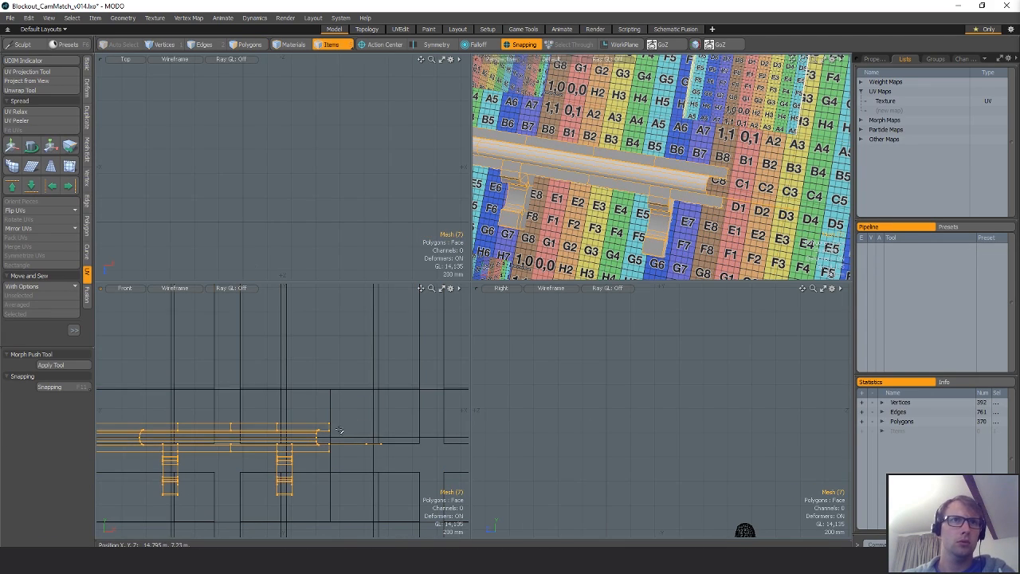
key("2")
left_click_drag(642, 244, 691, 213, "alt")
Try to loop-slice the flat strip projecting past the ledge's cut end.
key("space")
key("space")
key("space")
key("space")
key("alt+c")
left_click(746, 214)
key("space")
left_click(732, 224)
Edge-slice the projecting strip flush with the ledge's cut end and delete the two excess polygons.
key("c")
left_click(703, 206)
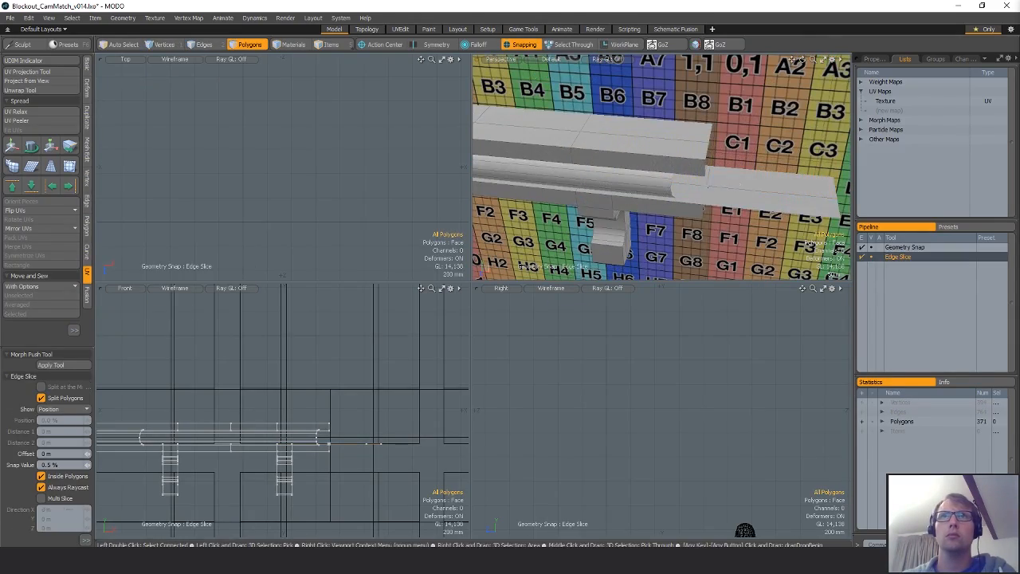
left_click(708, 187)
key("space")
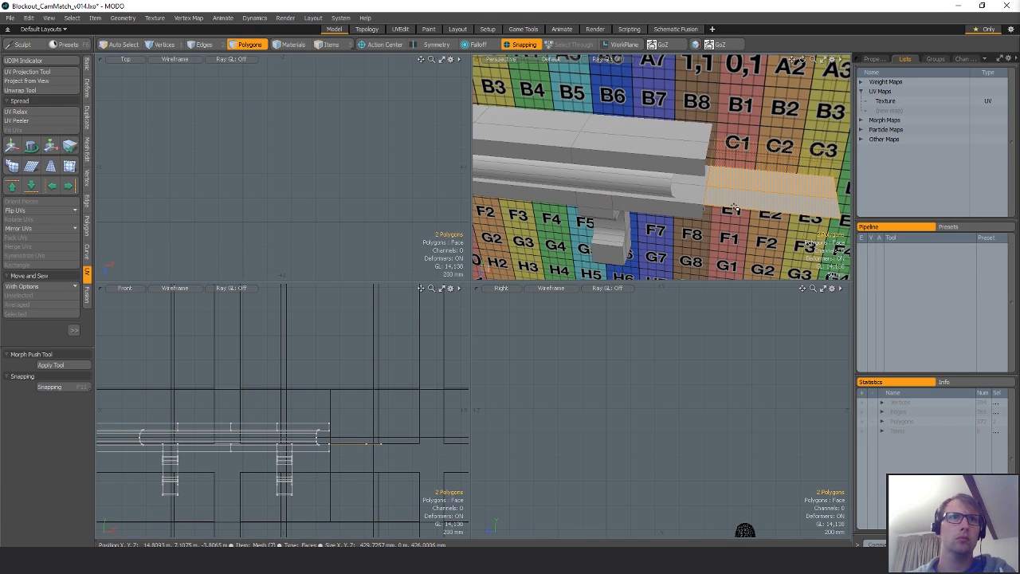
key("Delete")
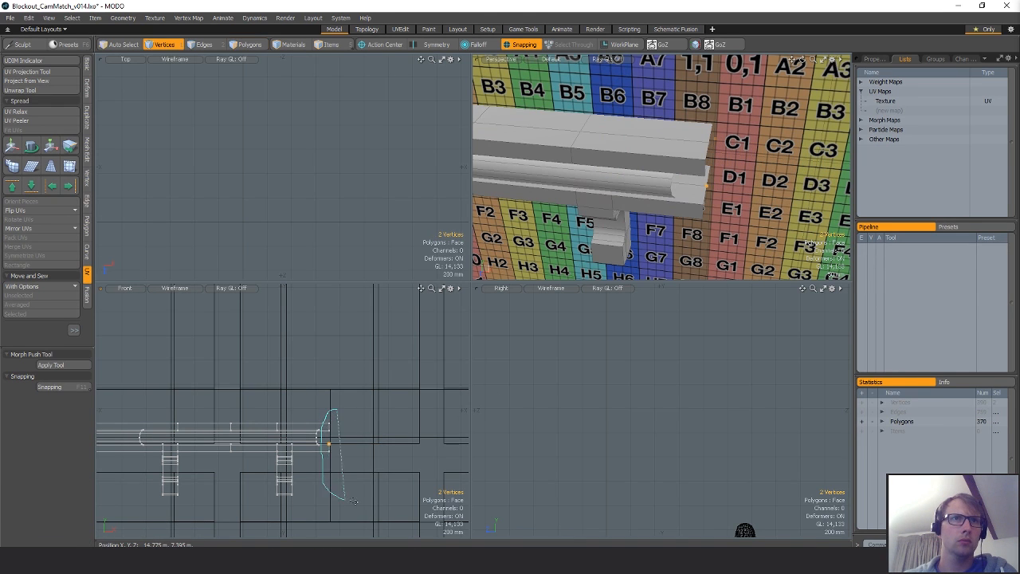
Select the ledge's outer end vertices and move them 7.3924 mm along X onto the facade's new centre line.
right_click_drag(354, 501, 354, 501)
scroll(351, 438, "up", 3)
key("w")
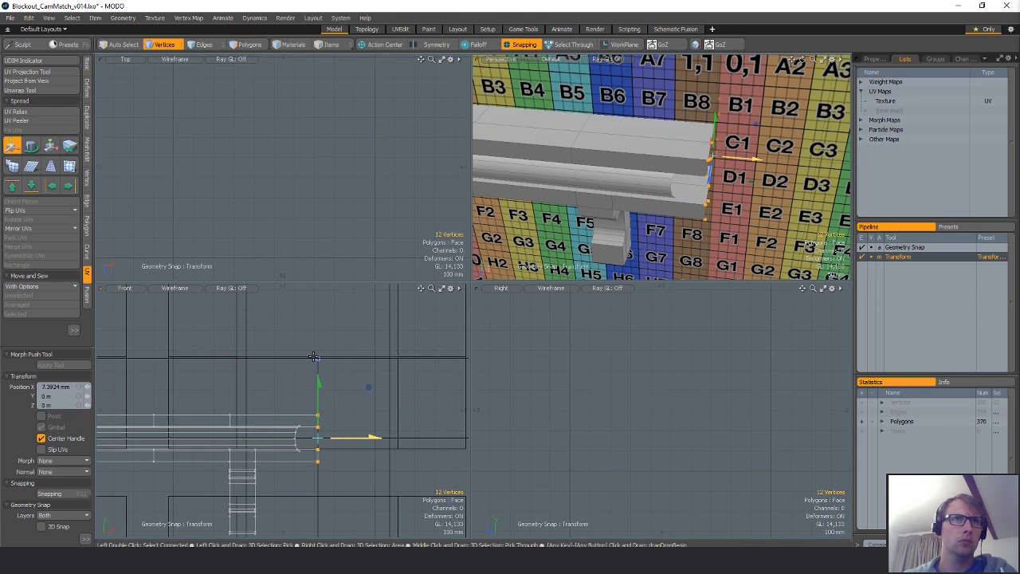
key("space")
Select the seven vertices at the recessed end of the curved moulding and extend them to the ledge's cut end.
left_click_drag(305, 418, 368, 416, "alt")
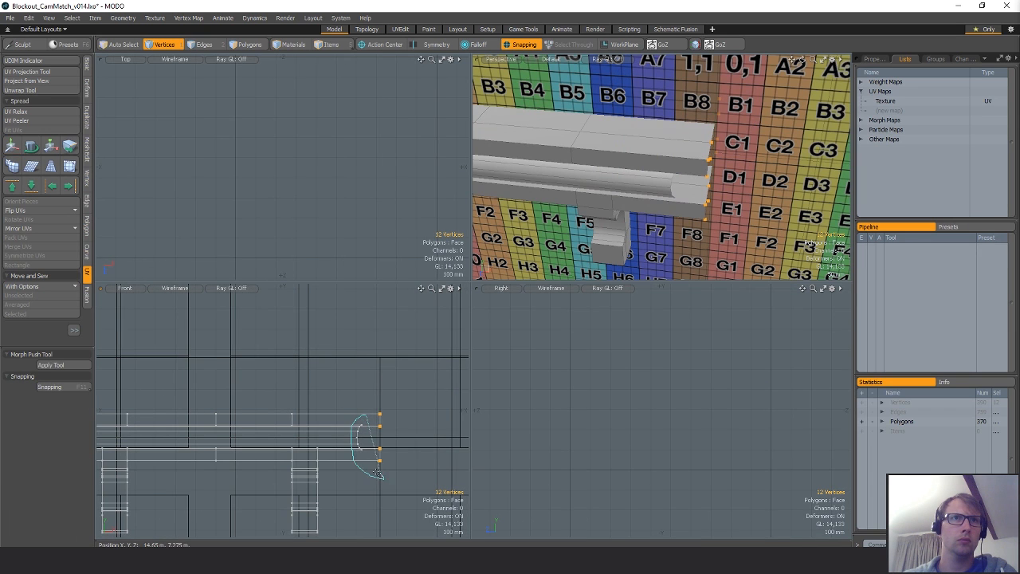
right_click_drag(378, 473, 384, 478)
key("r")
key("w")
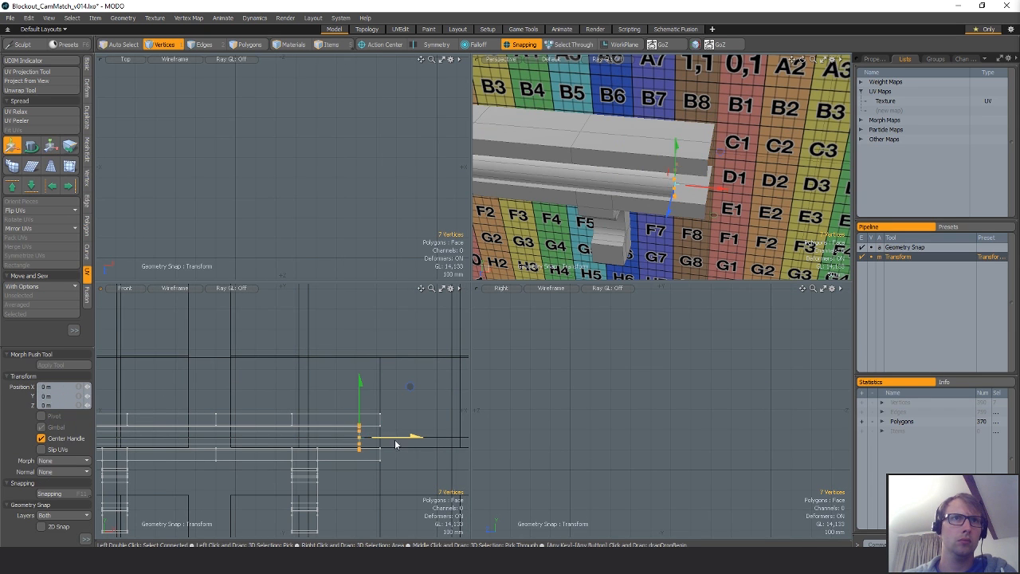
key("space")
Try to scale the vertices of a curved inner edge loop in the moulding.
left_click_drag(376, 445, 314, 394, "ctrl+alt")
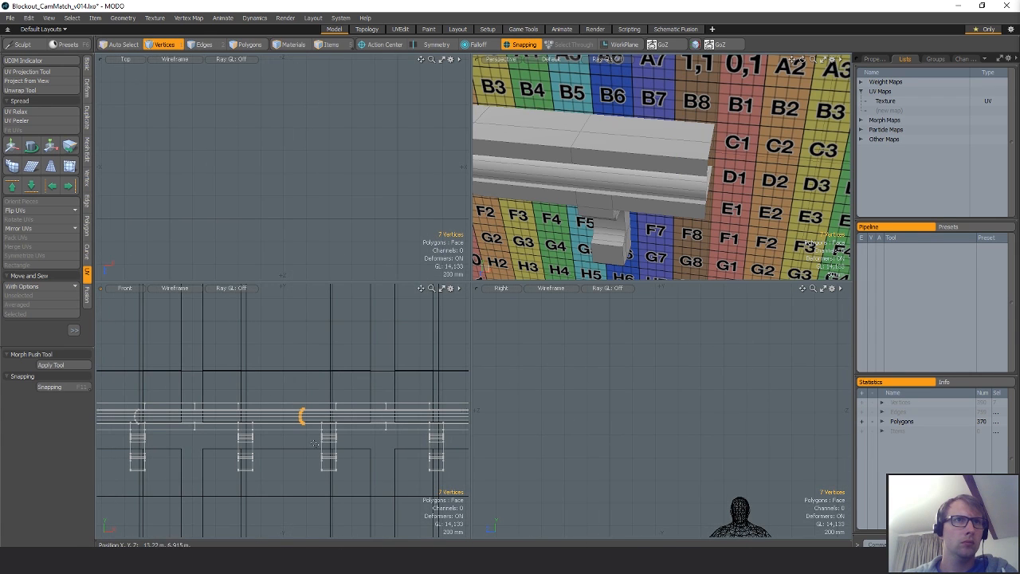
key("r")
left_click(338, 411)
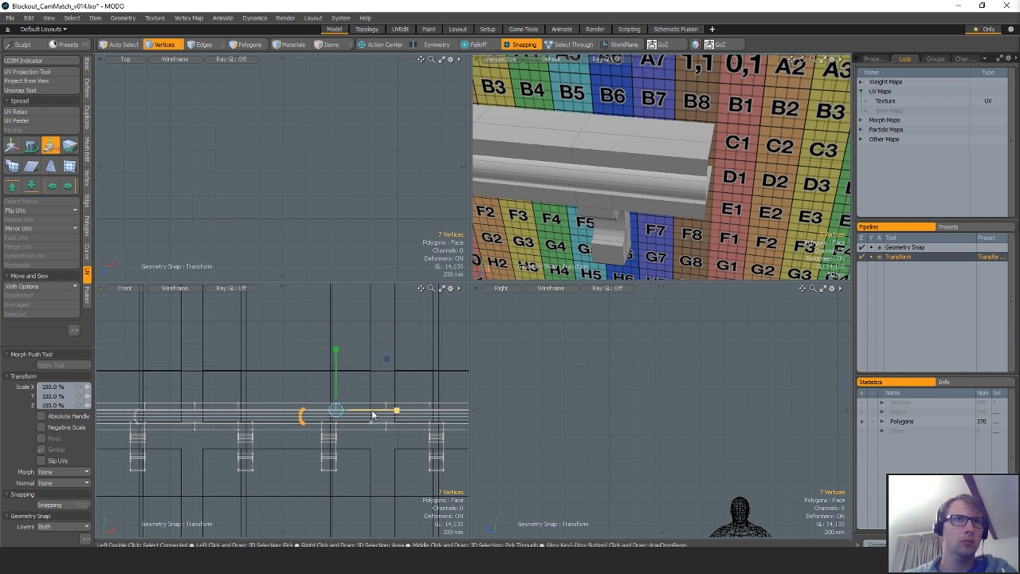
key("space")
Select the curved inner edge loops along the moulding and remove them.
key("space")
right_click_drag(315, 389, 290, 457)
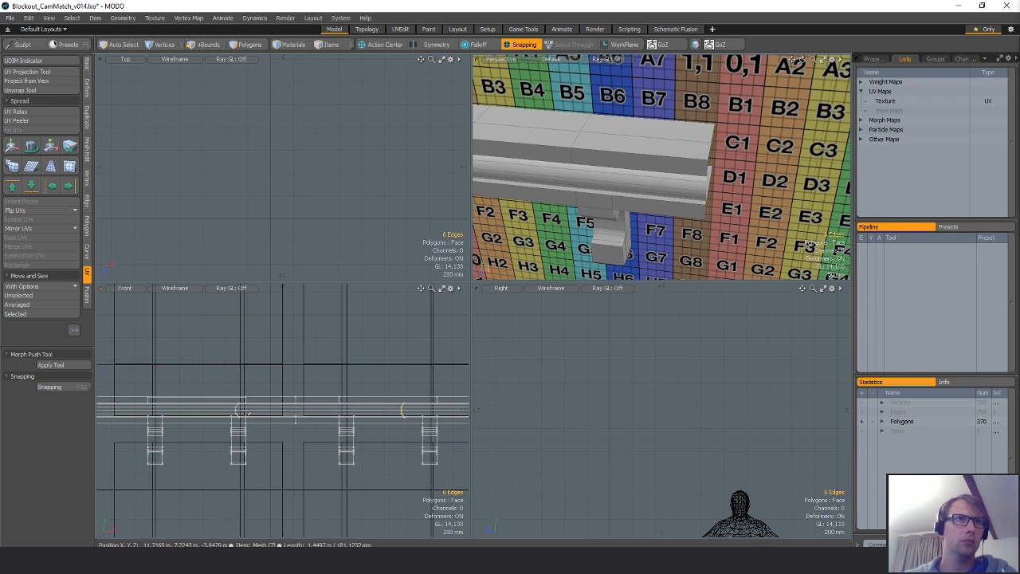
scroll(331, 407, "up", 4)
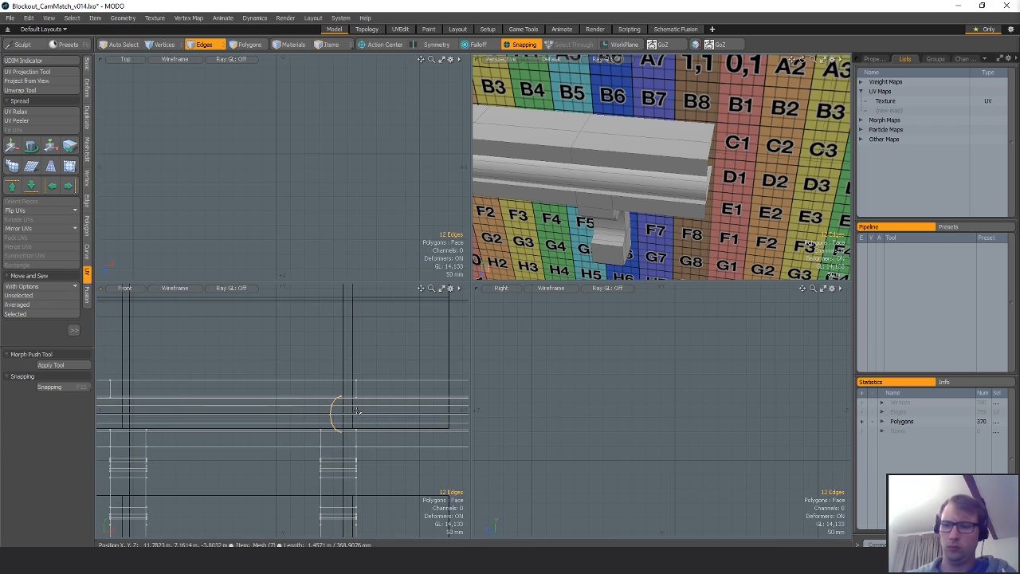
scroll(357, 411, "down", 4)
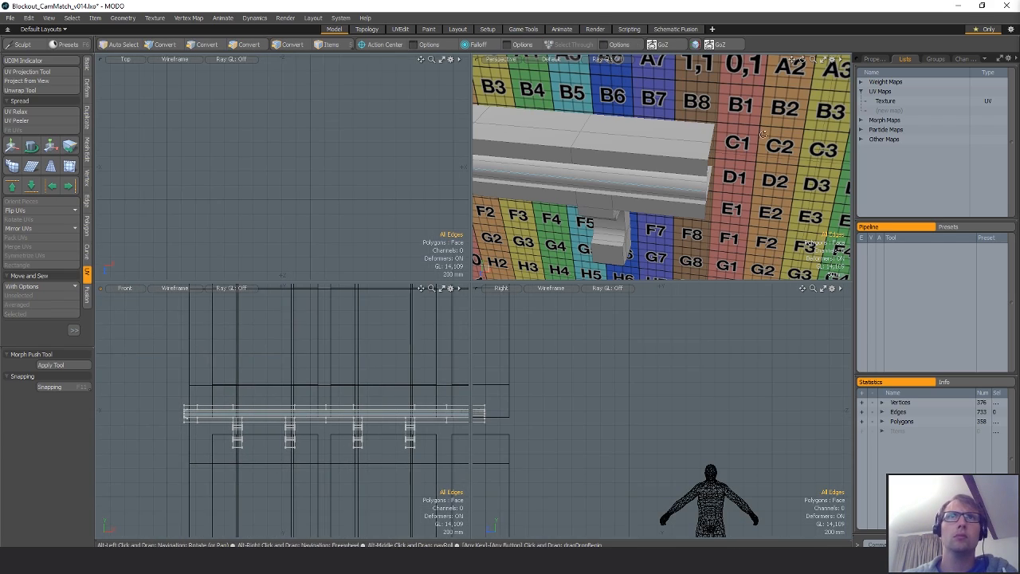
left_click_drag(550, 139, 721, 144, "alt")
scroll(757, 142, "down", 4)
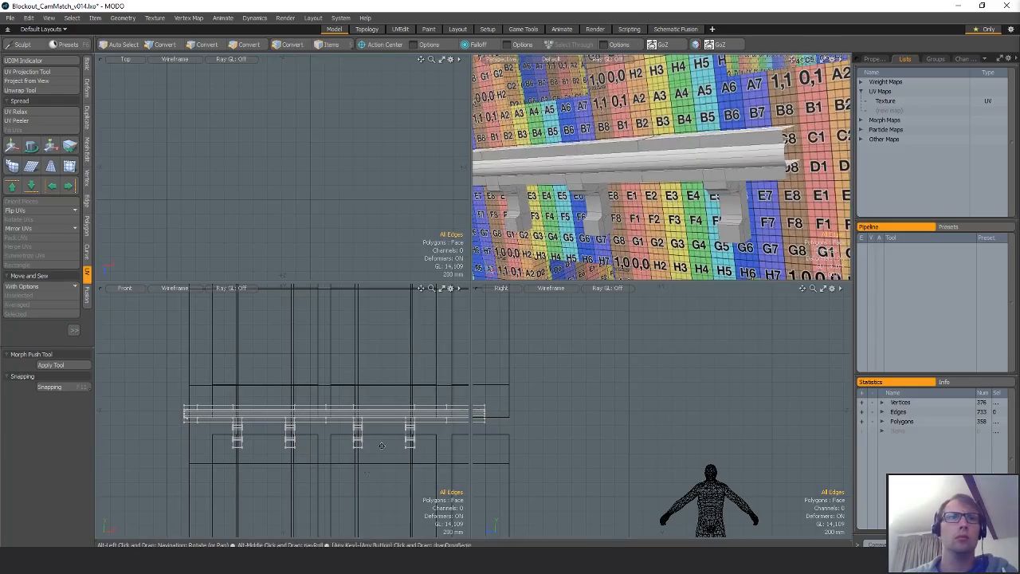
Select the connected lower ledge slab with its brackets and hide the remaining ledge polygons.
key("3")
double_click(412, 426)
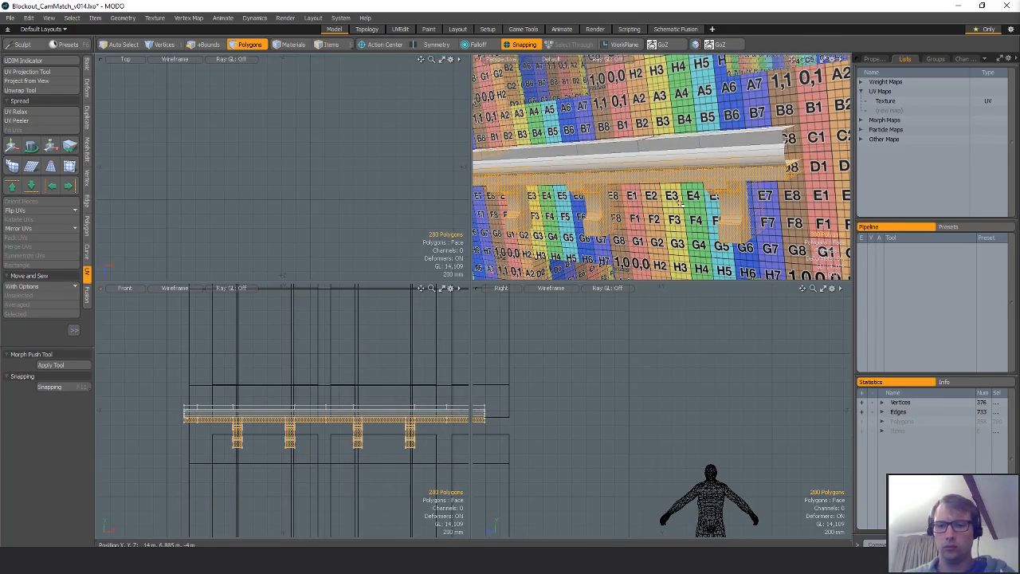
key("shift+h")
mouse_move(680, 204)
left_mouse_down("alt")
mouse_move(649, 231)
mouse_move(671, 189)
mouse_move(681, 198)
left_mouse_up("alt")
key("u")
key("2")
key("1")
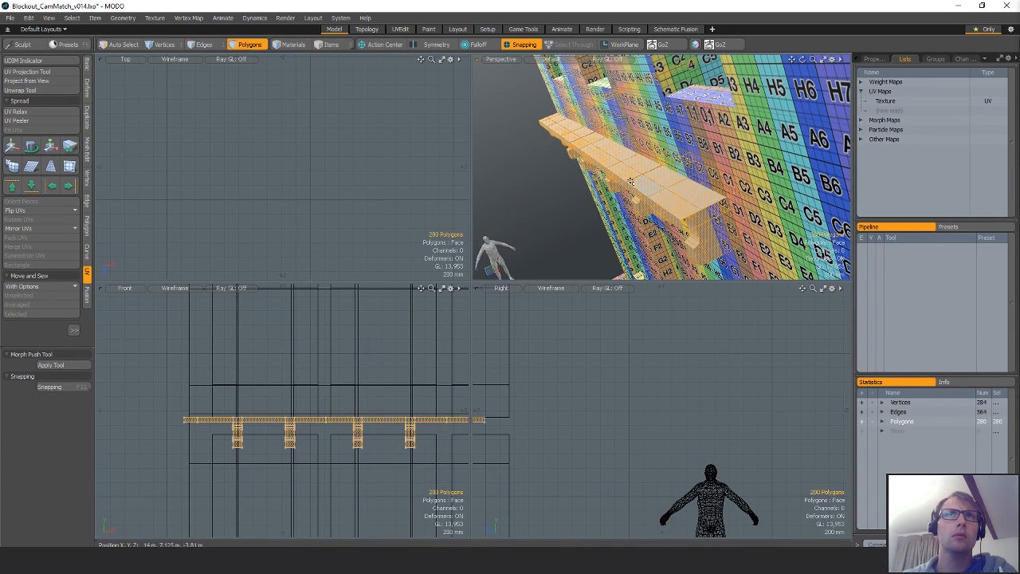
left_click(627, 180)
key("3")
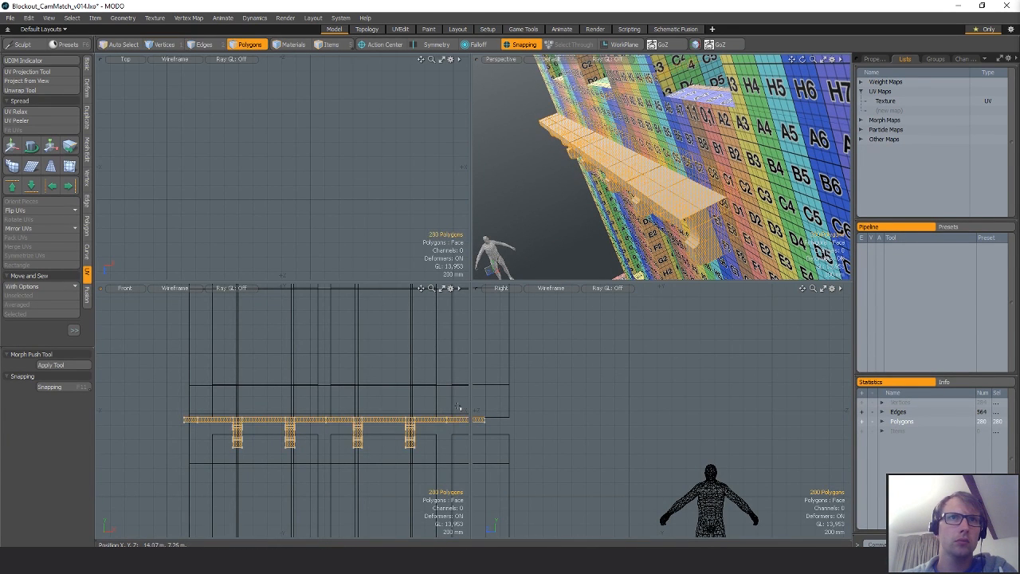
Select the four narrow polygons at the slab's segment joints and delete them.
right_click_drag(459, 406, 441, 424)
left_click_drag(336, 417, 303, 408, "alt")
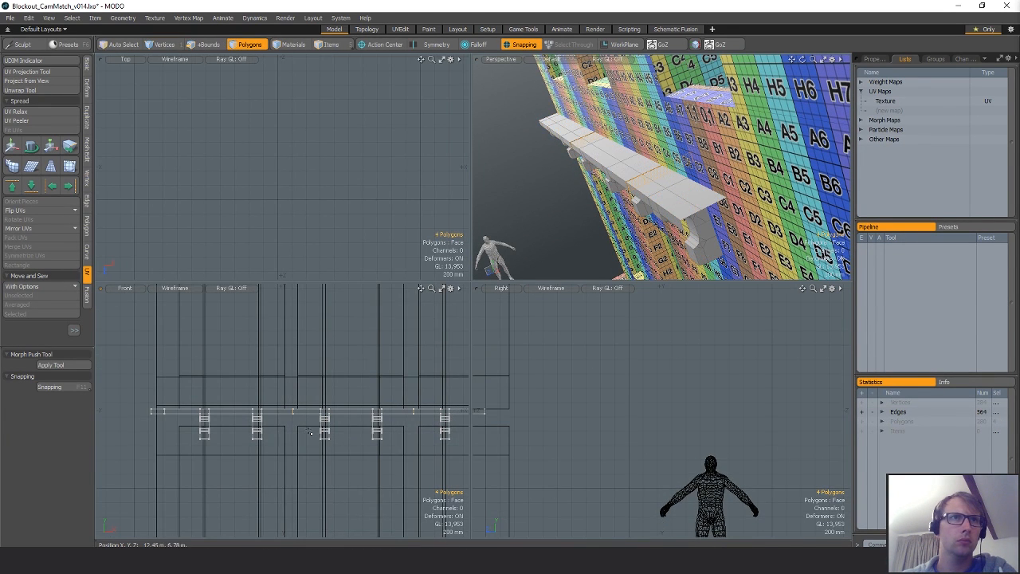
key("1")
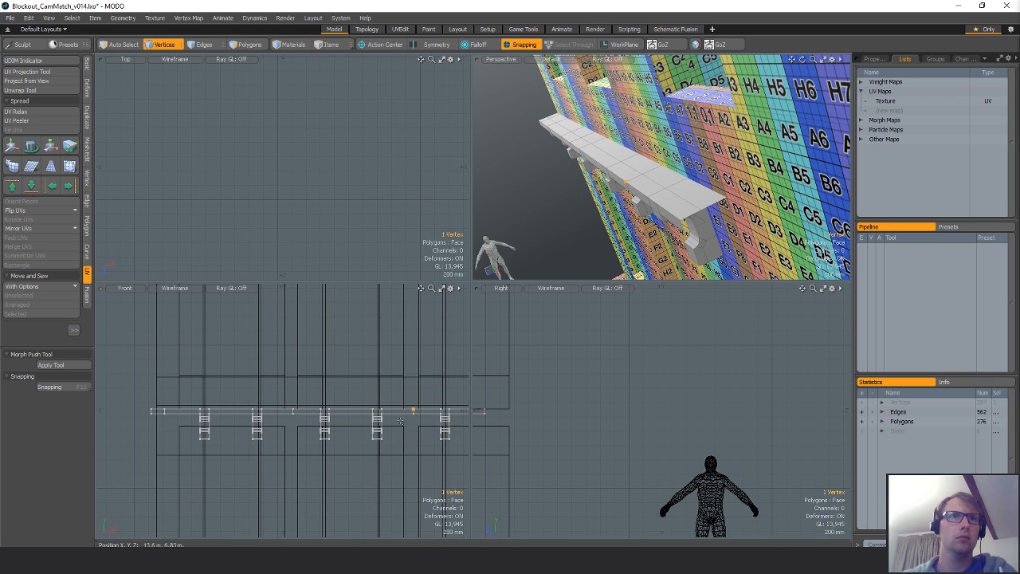
Align the six vertices at each of the slab's two segment joints by scaling them to 0% along X.
right_click_drag(414, 432, 426, 415)
key("r")
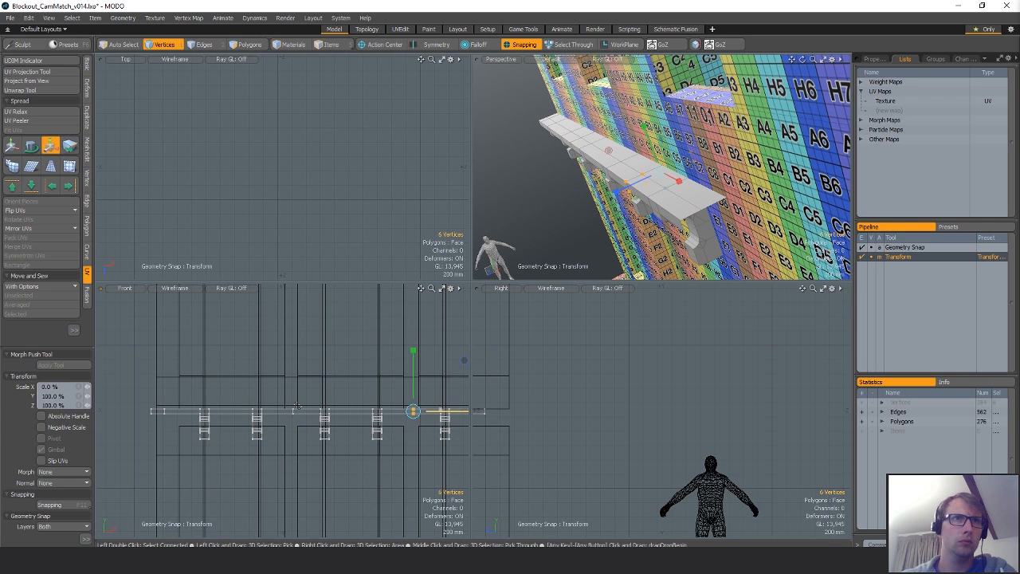
left_click(296, 409)
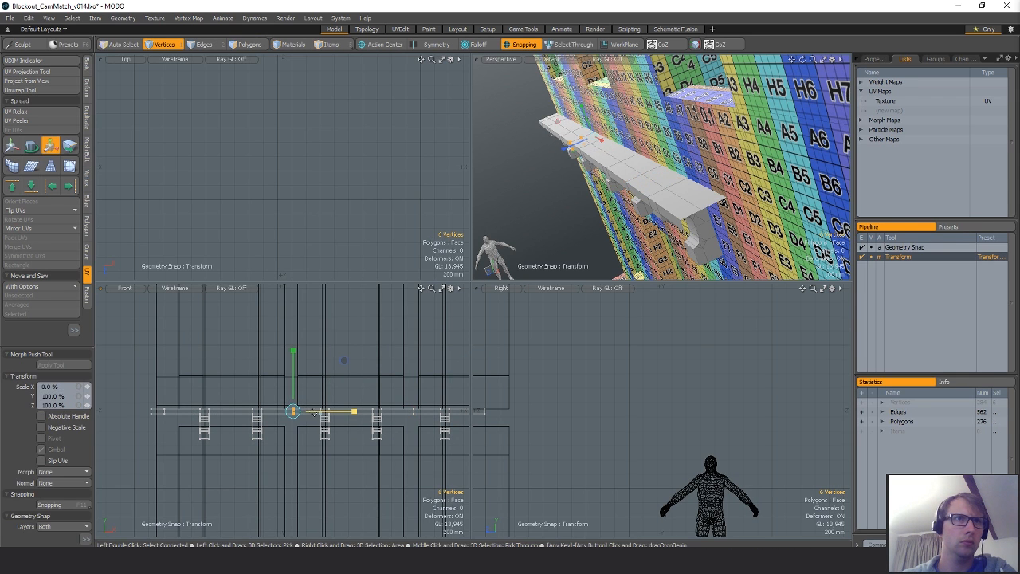
key("space")
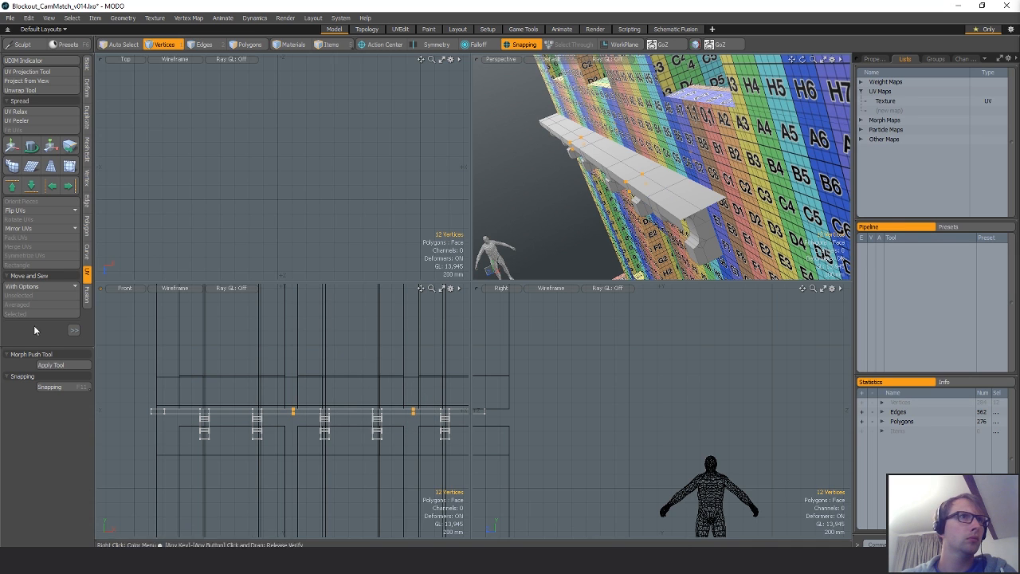
Apply the vertex Merge Tool to the 12 joint vertices with a distance of 2.9868 mm.
left_click(86, 185)
left_click(77, 123)
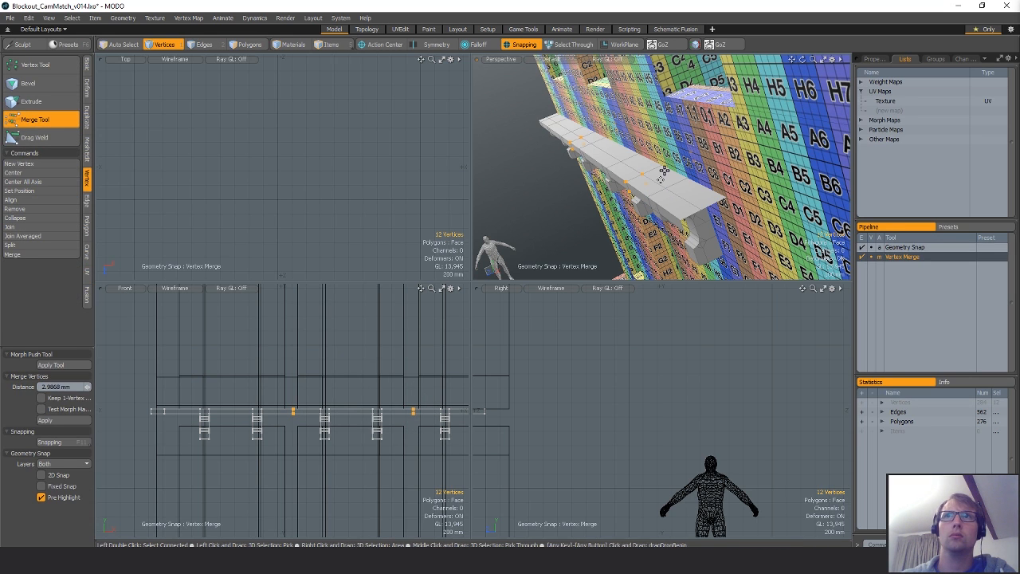
left_click_drag(664, 170, 734, 194, "alt")
scroll(701, 208, "up", 4)
key("space")
Preview the ledge slab as a subdivision surface to check its joints and return it to regular faces.
left_click(674, 224)
key("Tab")
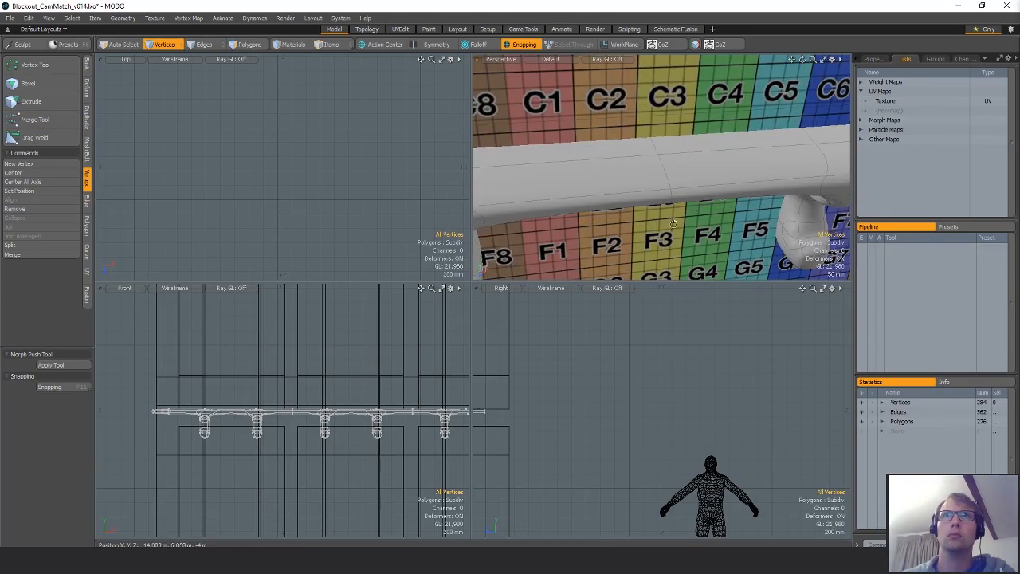
scroll(705, 209, "down", 4)
left_click_drag(674, 224, 757, 177, "alt")
left_click_drag(653, 191, 701, 243, "alt")
key("Tab")
Hide the surrounding building meshes to isolate the ledge slab and its brackets.
left_click_drag(625, 247, 573, 185, "alt")
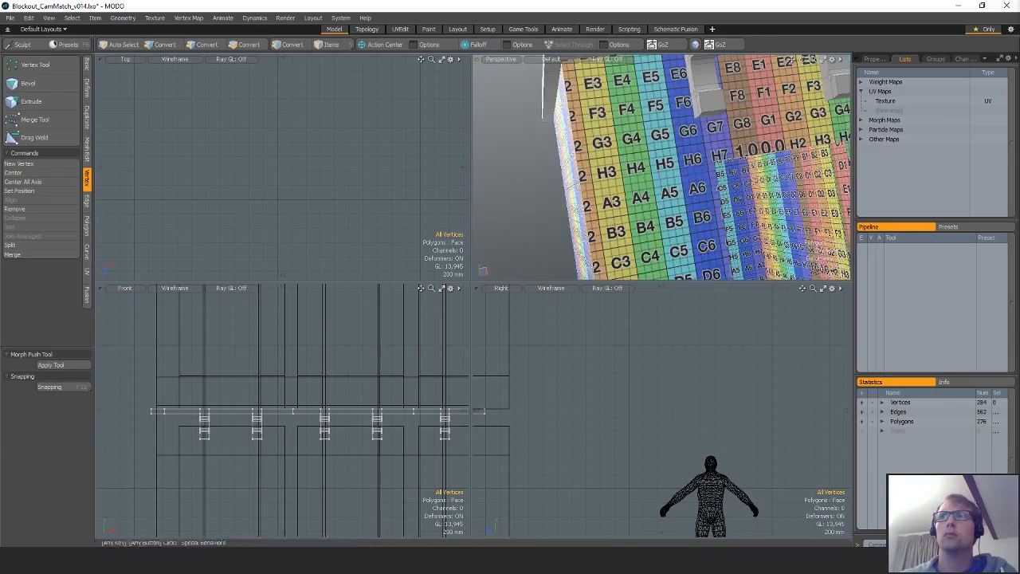
key("shift+h")
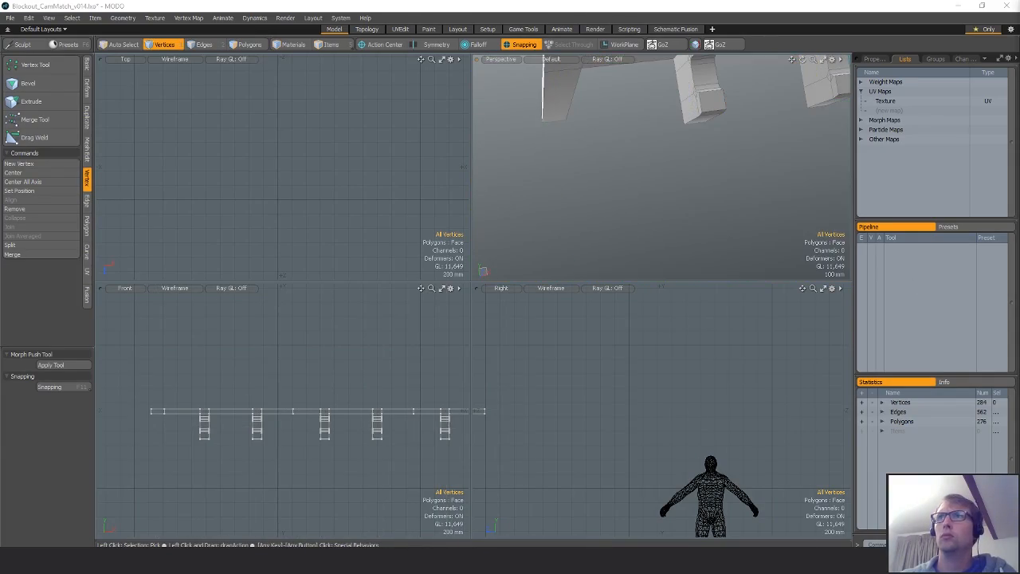
Loop-slice the ledge's top face between the first two brackets with two cuts, at 14.5% and 85.5%.
left_click_drag(573, 186, 652, 185, "alt")
key("3")
key("shift+a")
key("alt+c")
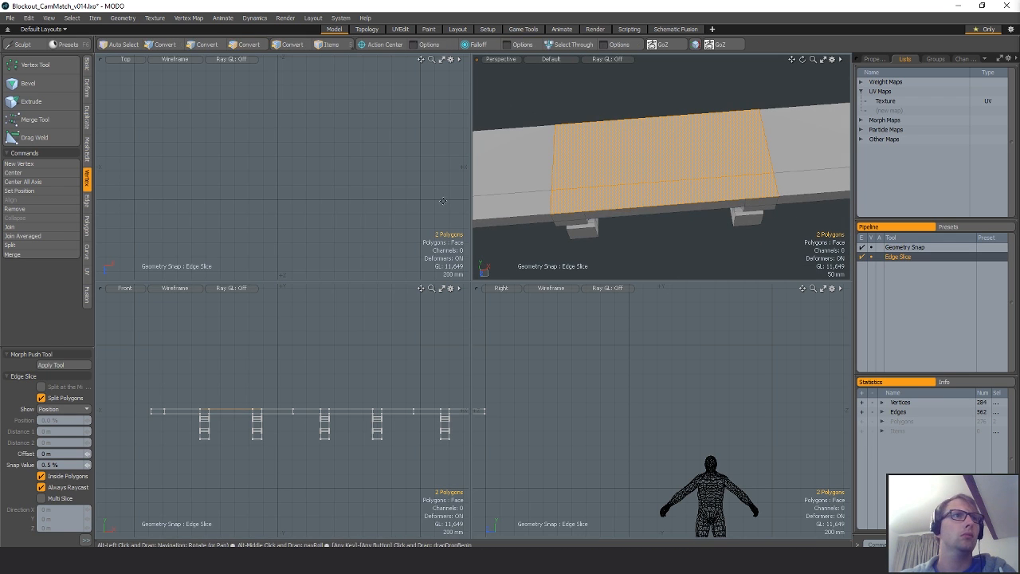
key("alt+c")
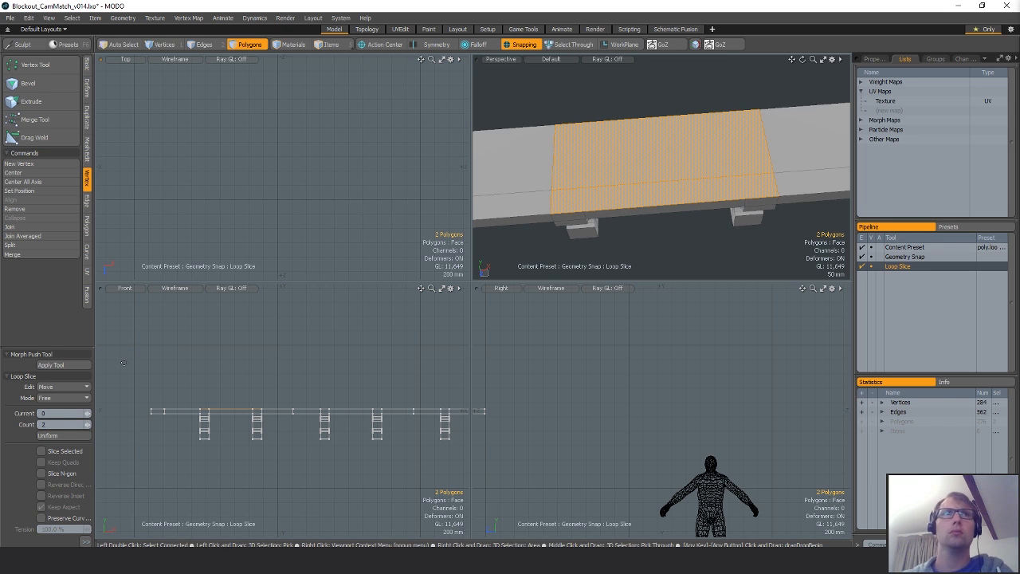
key("shift+a")
left_click(295, 119)
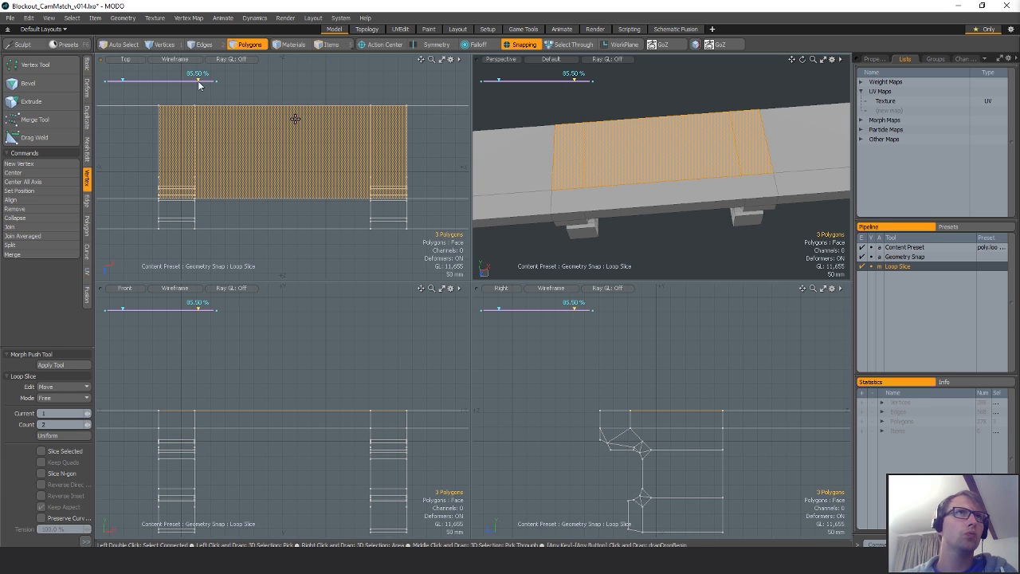
key("space")
Loop-slice the top face above the next pair of brackets with the same two cuts at 14.5% and 85.5%.
scroll(335, 177, "down", 5)
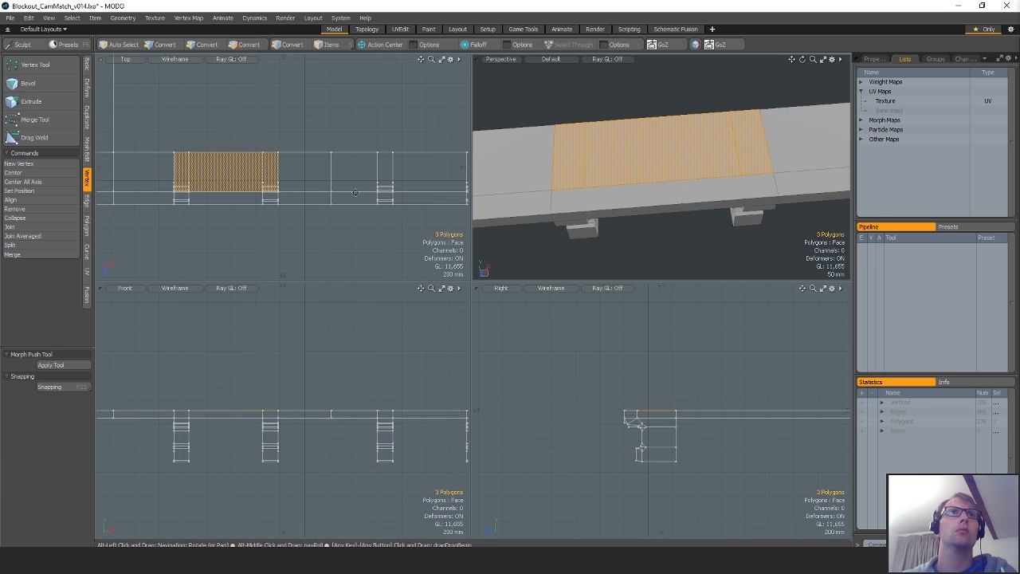
scroll(742, 191, "down", 3)
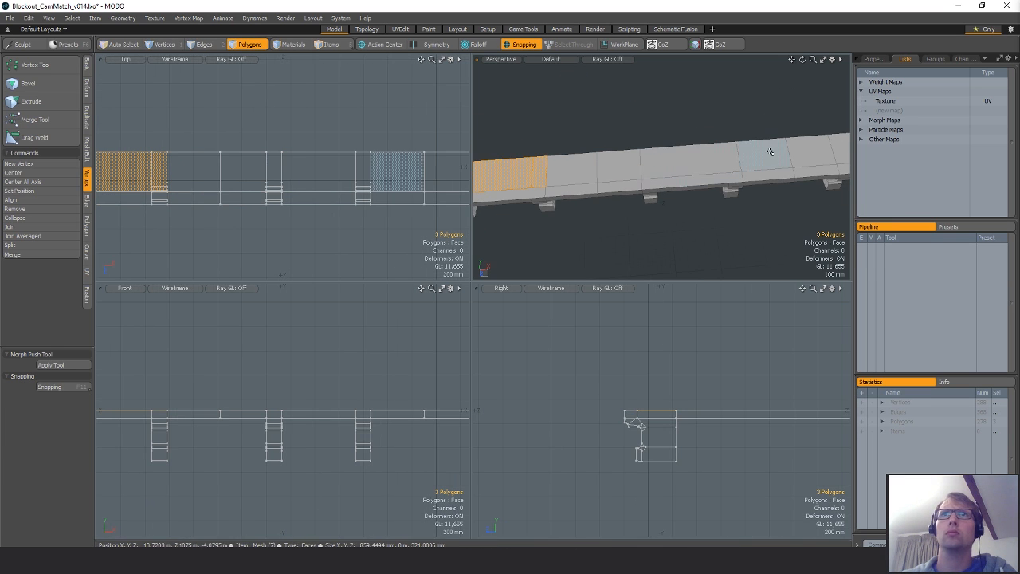
left_click(697, 159)
key("alt+c")
left_click(763, 153)
left_click_drag(801, 173, 582, 199, "alt+shift")
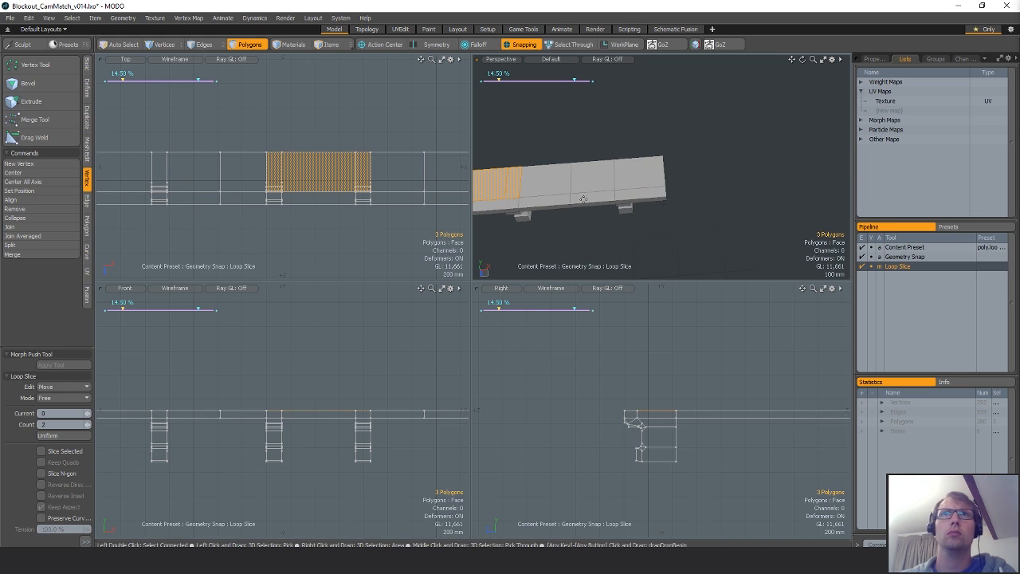
key("space")
Try to loop-slice the top face of the ledge's end section with the two-cut setting, and undo it.
left_click(647, 174)
key("alt+c")
key("l")
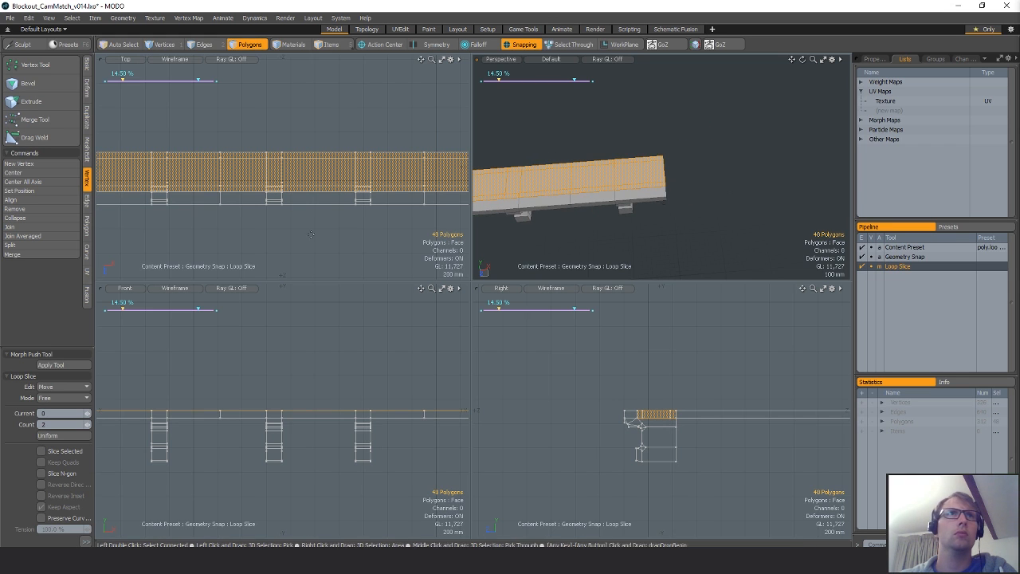
key("space")
left_click(644, 185)
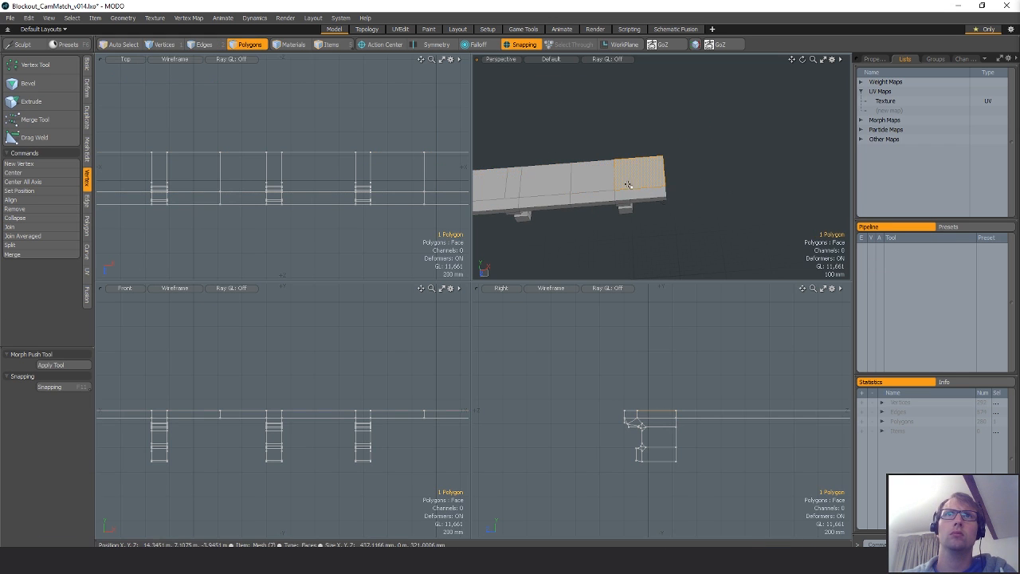
key("alt+c")
left_click(683, 171)
left_click_drag(683, 192, 681, 234, "alt")
key("ctrl+z")
key("space")
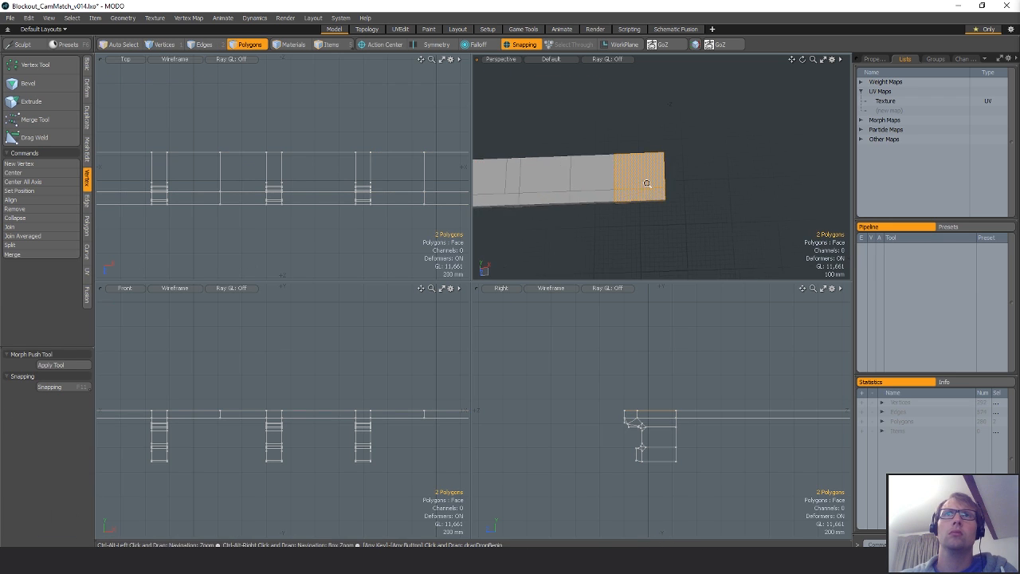
Loop-slice the top of the ledge's end section with a cut count of 1.
scroll(645, 182, "up", 3)
left_click(631, 172)
key("alt+c")
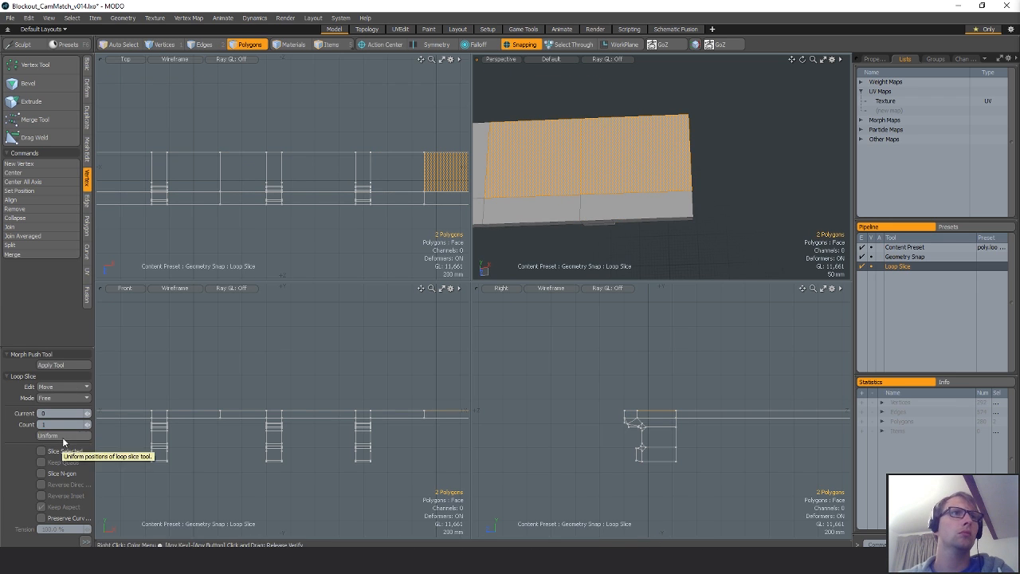
left_click(648, 153)
key("space")
Move the end section's new crosswise edges inward along X with snapping active.
key("2")
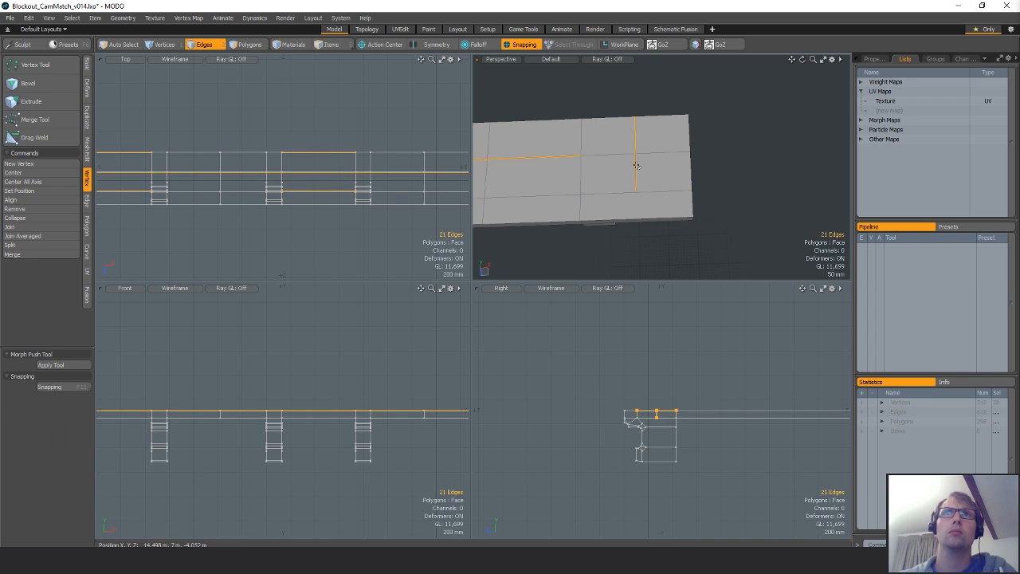
key("w")
key("x")
left_click_drag(677, 155, 600, 166)
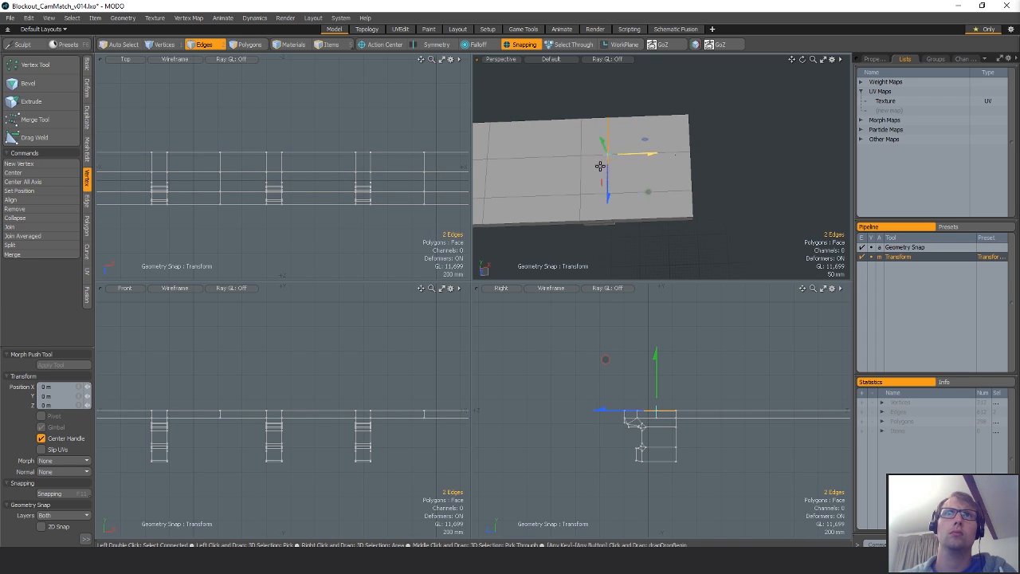
Remove the extra lengthwise edge loop running along the top of the ledge slab.
key("space")
key("3")
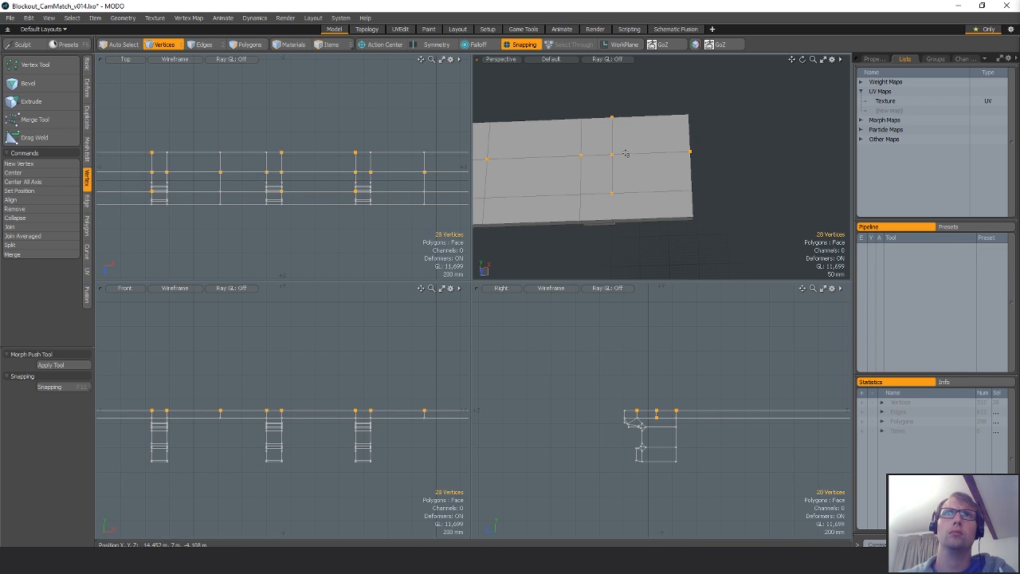
key("BackSpace")
Cut short edges with Edge Slice from the slab's front edge to the ends of the cross edges above the first brackets.
left_click_drag(612, 206, 699, 220, "alt+shift")
scroll(699, 220, "up", 2)
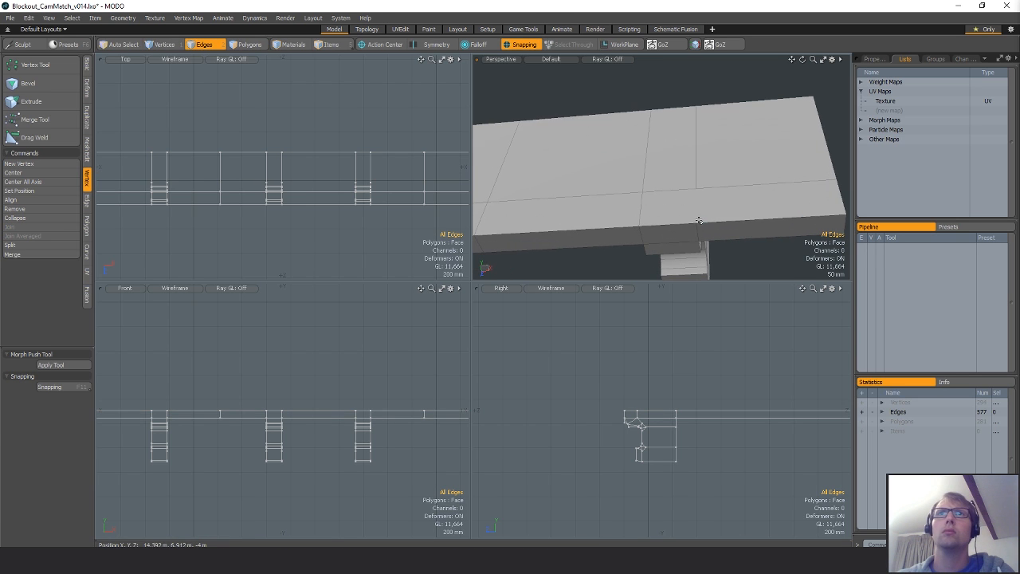
key("c")
left_click(697, 223)
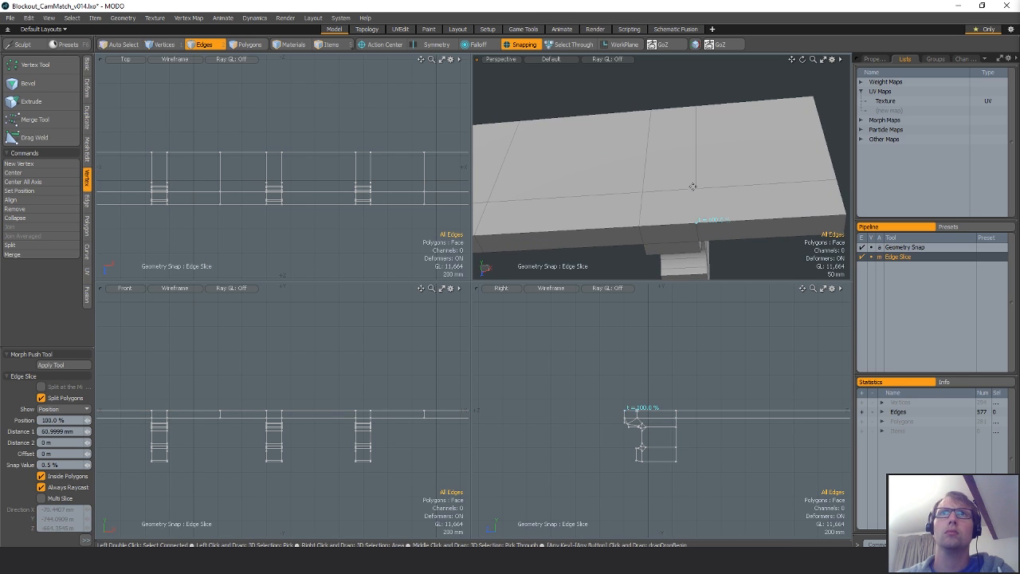
left_click(695, 188)
key("space")
left_click_drag(612, 184, 742, 178, "alt")
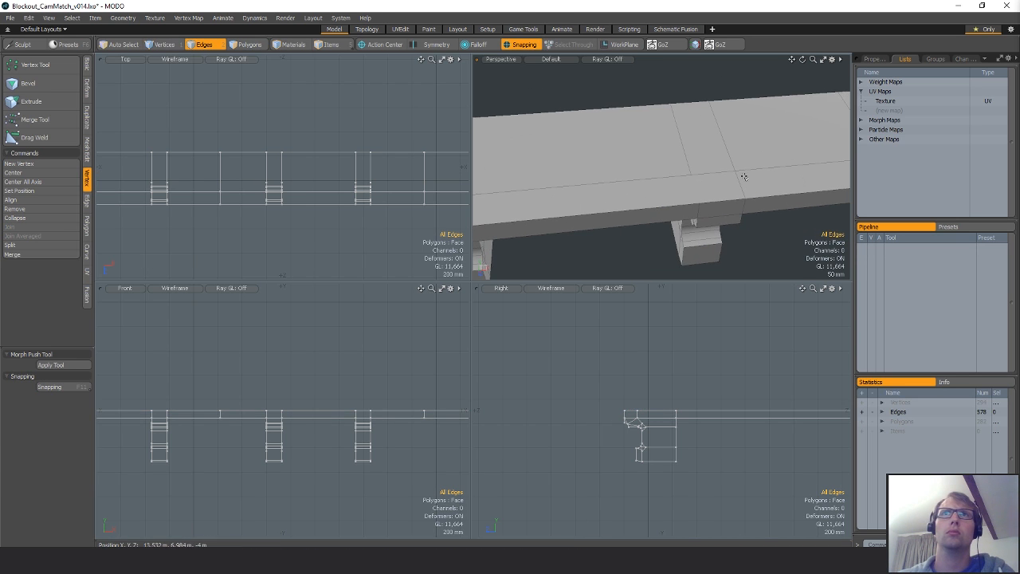
key("c")
left_click(699, 204)
left_click_drag(494, 206, 657, 200, "alt+shift")
key("space")
key("c")
left_click(698, 203)
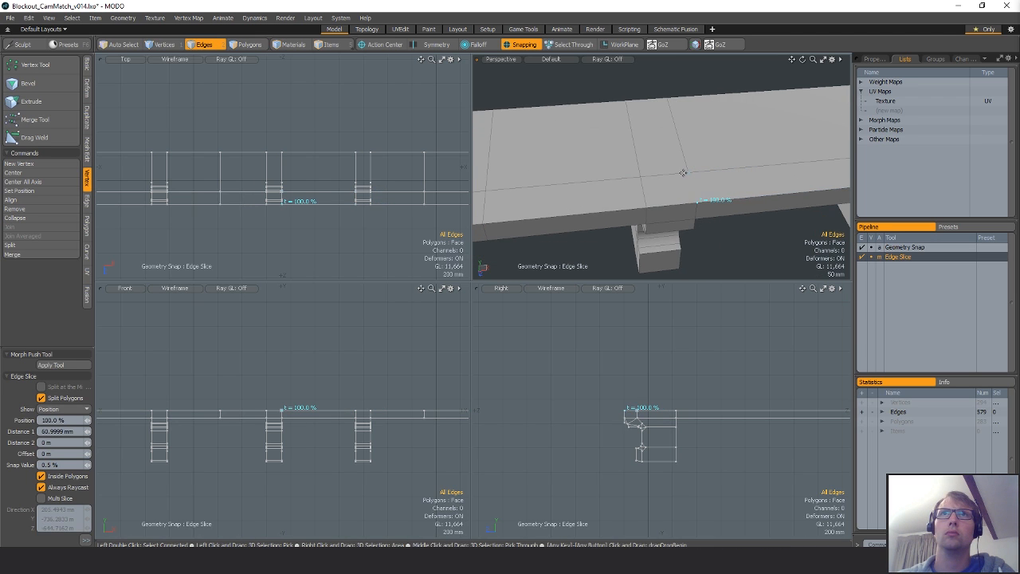
left_click(686, 177)
Edge Slice both sides of the remaining bracket, joining the slab's front edge to the ends of the cross edges.
left_click_drag(552, 189, 845, 194, "alt+shift")
key("space")
key("c")
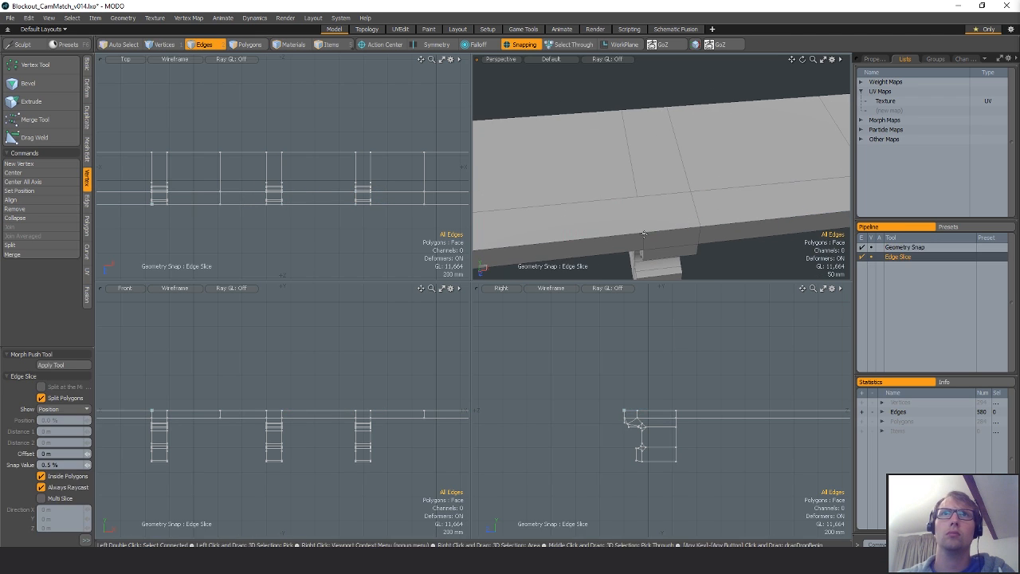
left_click(643, 234)
left_click(638, 197)
left_click_drag(637, 197, 837, 191, "alt+shift")
key("space")
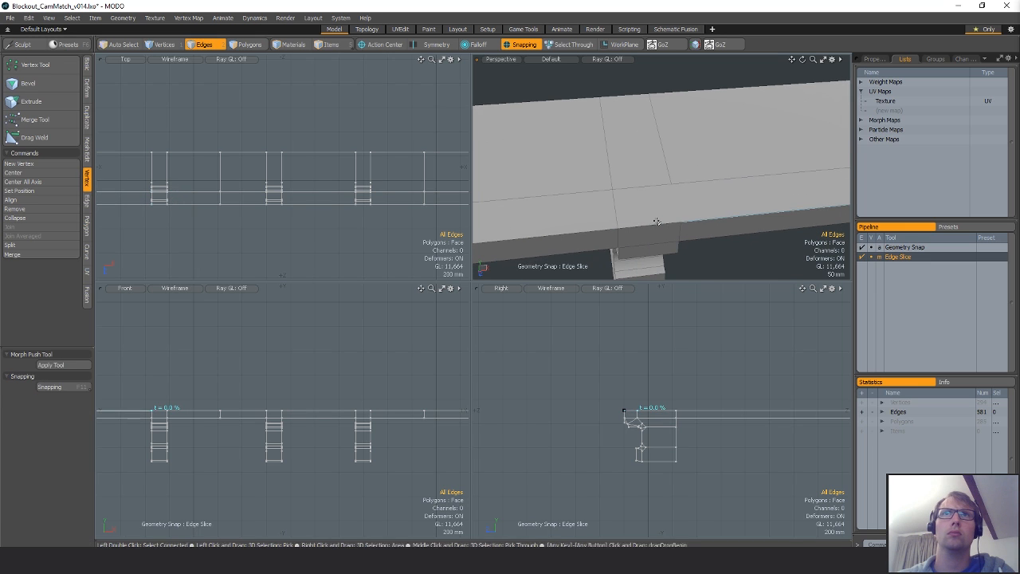
key("c")
left_click(679, 222)
left_click(671, 184)
key("space")
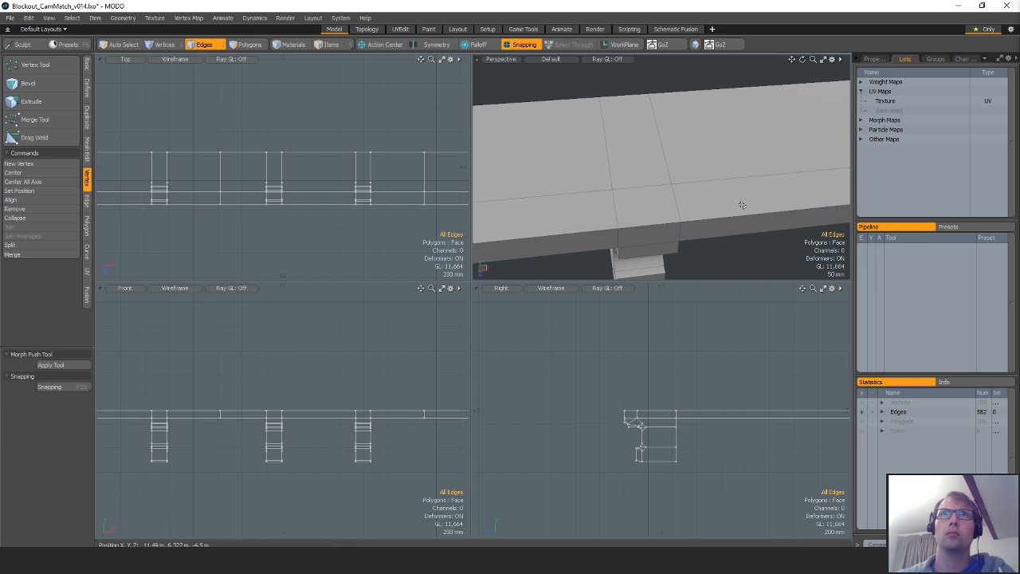
Delete the four narrow back-side polygons of the slab between the brackets.
scroll(742, 204, "down", 5)
left_click_drag(742, 204, 635, 189, "alt")
key("Tab")
key("Tab")
key("3")
left_click_drag(261, 159, 235, 168, "ctrl+alt")
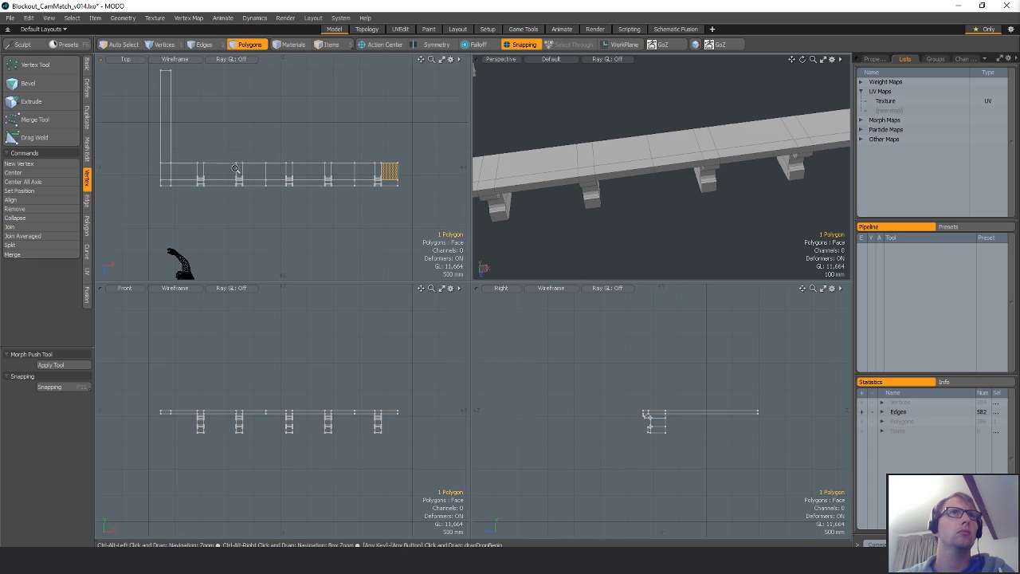
right_click_drag(473, 167, 469, 168)
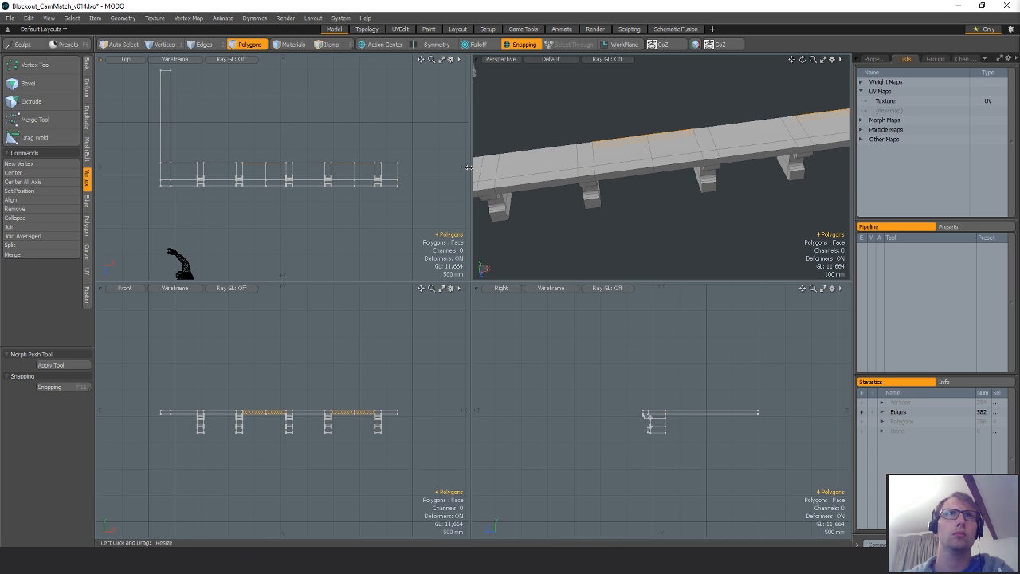
left_click_drag(699, 179, 724, 250, "alt")
key("Tab")
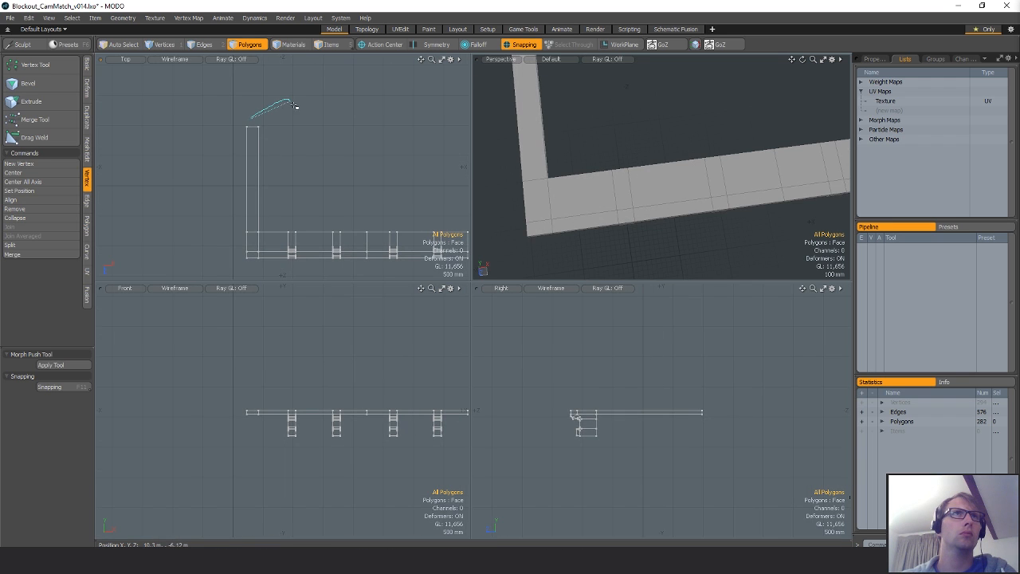
Delete the two narrow side polygons that meet at the inner corner of the L-shaped ledge.
right_click_drag(254, 247, 254, 245)
right_click_drag(279, 204, 252, 214)
right_click_drag(332, 245, 348, 217)
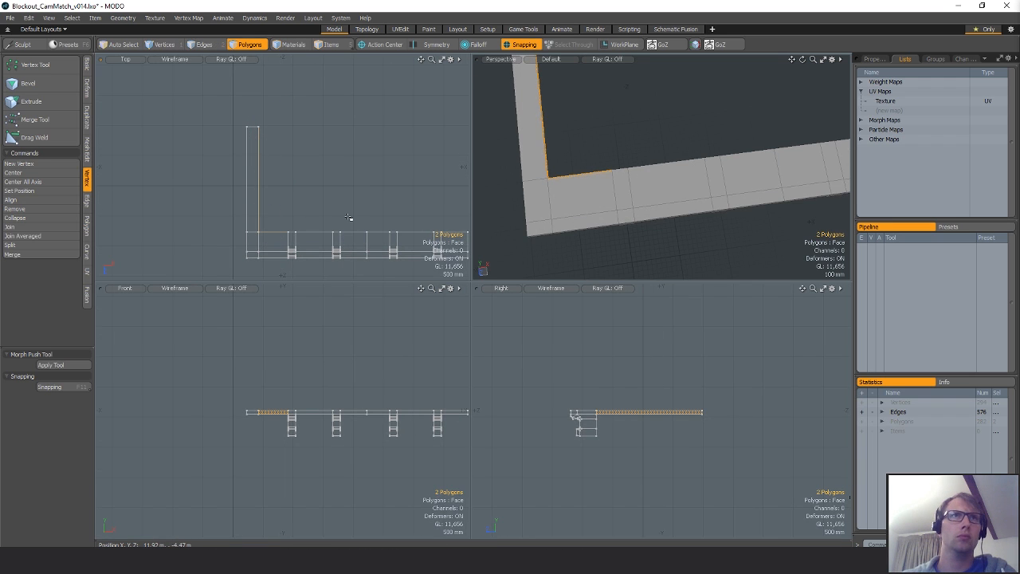
key("ctrl+v")
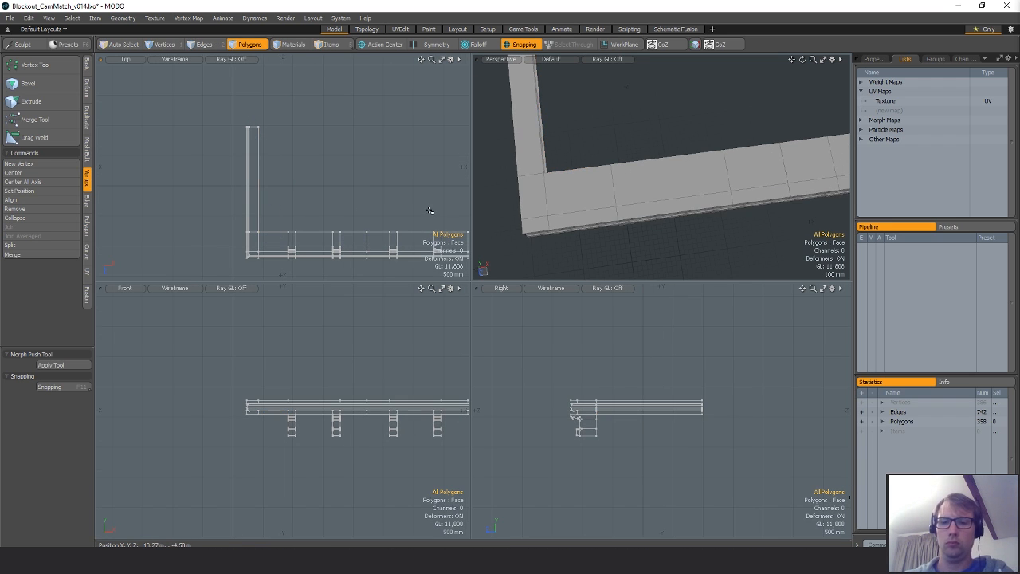
key("ctrl+z")
Preview the ledge as a subdivision surface to check its shape, and return it to plain faces.
key("Tab")
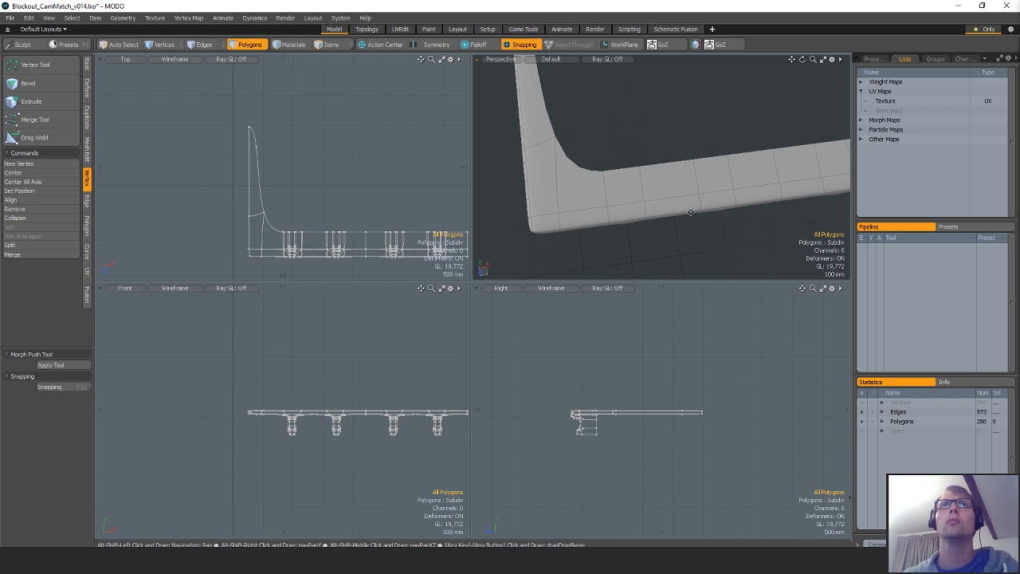
left_click_drag(690, 212, 651, 181, "ctrl+alt")
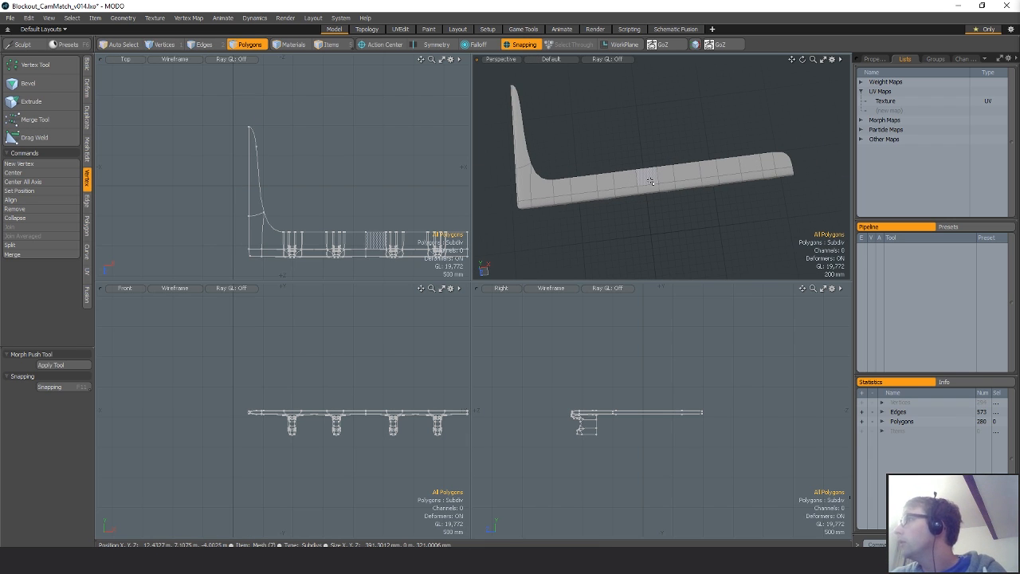
left_click_drag(651, 182, 742, 162, "alt")
key("Tab")
left_click_drag(598, 162, 757, 175, "alt")
scroll(372, 271, "down", 1)
left_click_drag(372, 271, 294, 236, "alt")
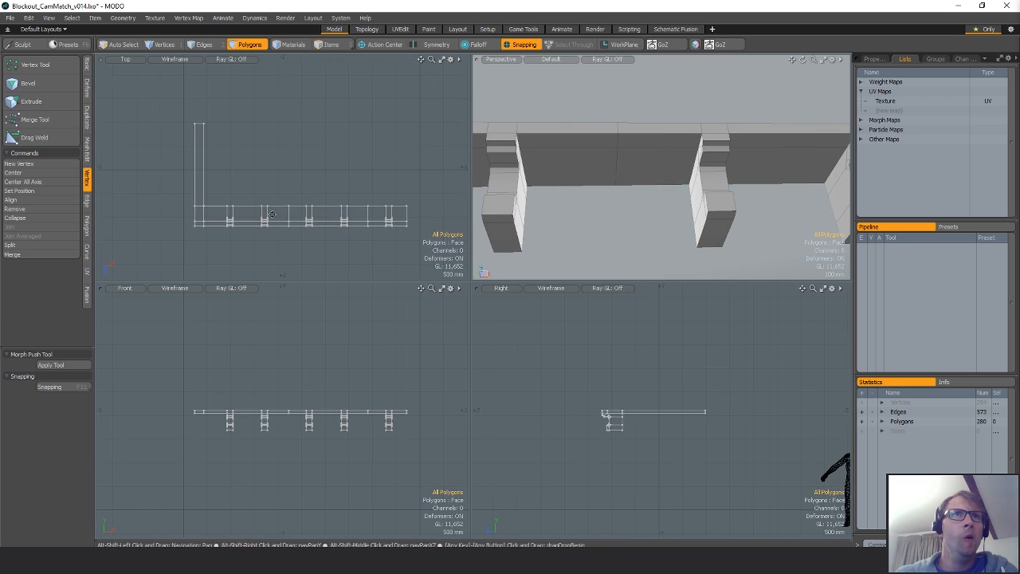
scroll(293, 218, "up", 3)
left_click(347, 209)
key("1")
key("3")
key("alt+c")
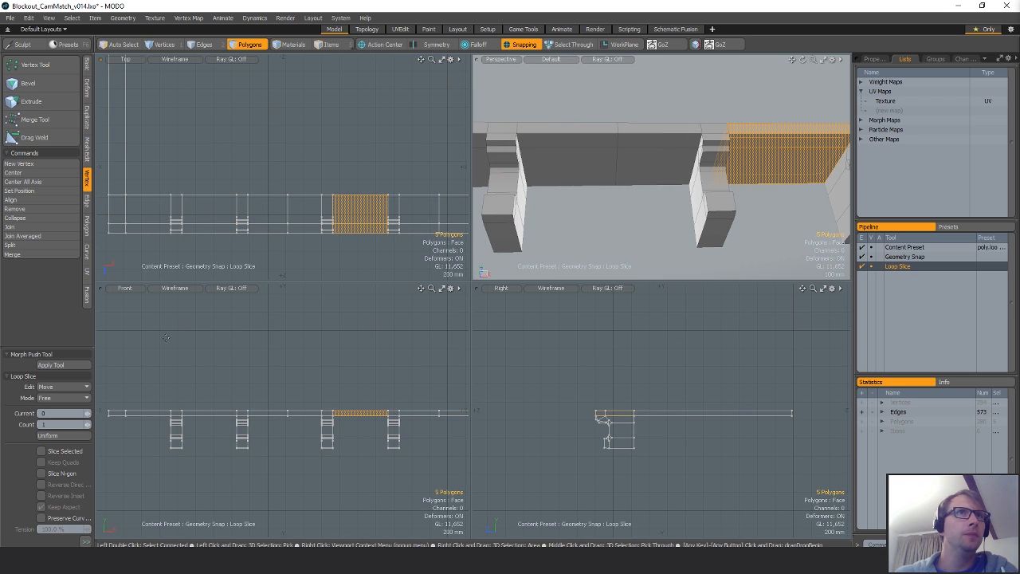
key("space")
Remove the existing mid-span edge loops from the slab and loop slice the span before the last bracket at its middle.
key("1")
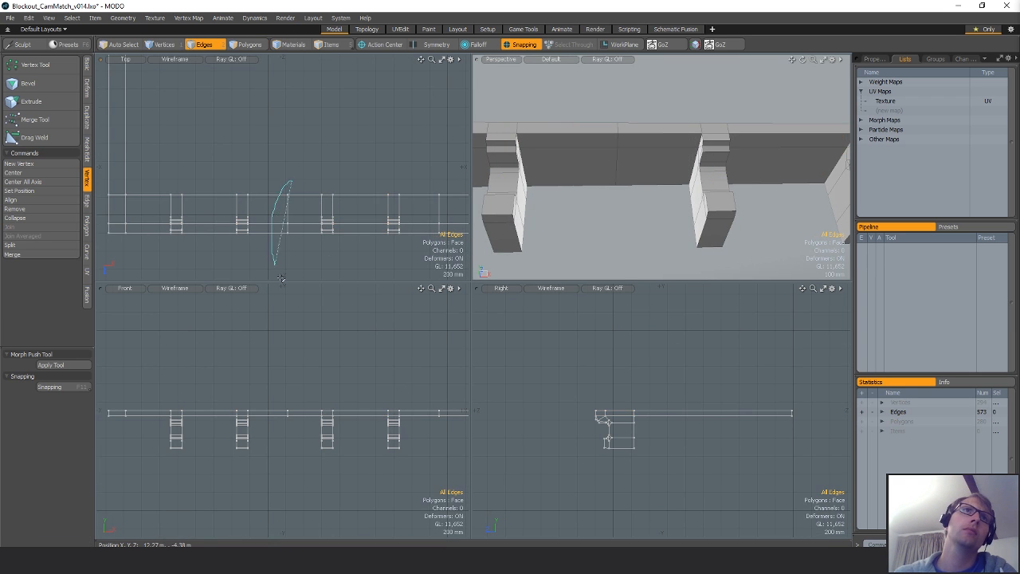
left_click_drag(452, 184, 351, 186, "alt")
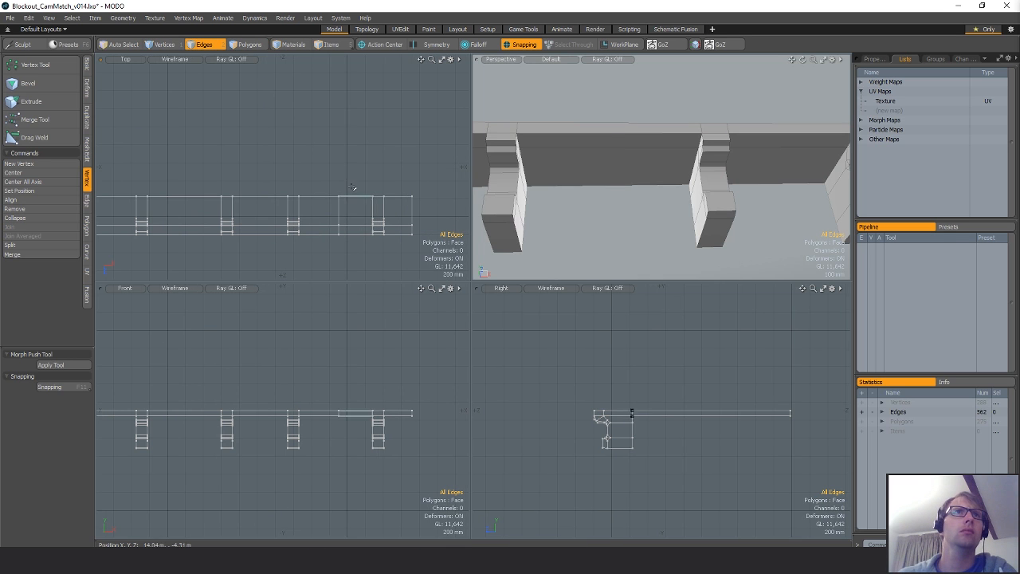
key("3")
left_click(336, 212)
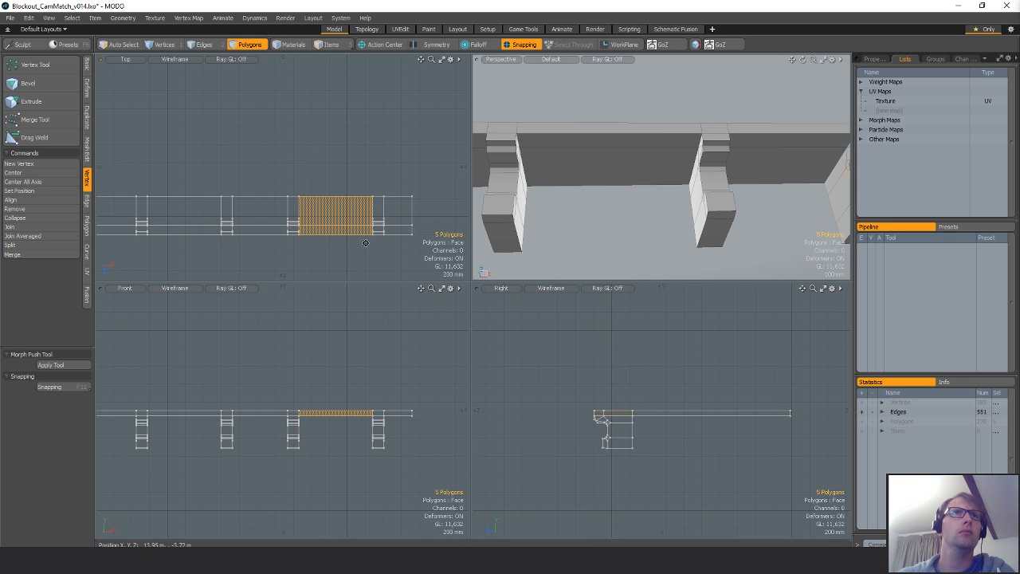
key("c")
key("alt+c")
left_click(51, 436)
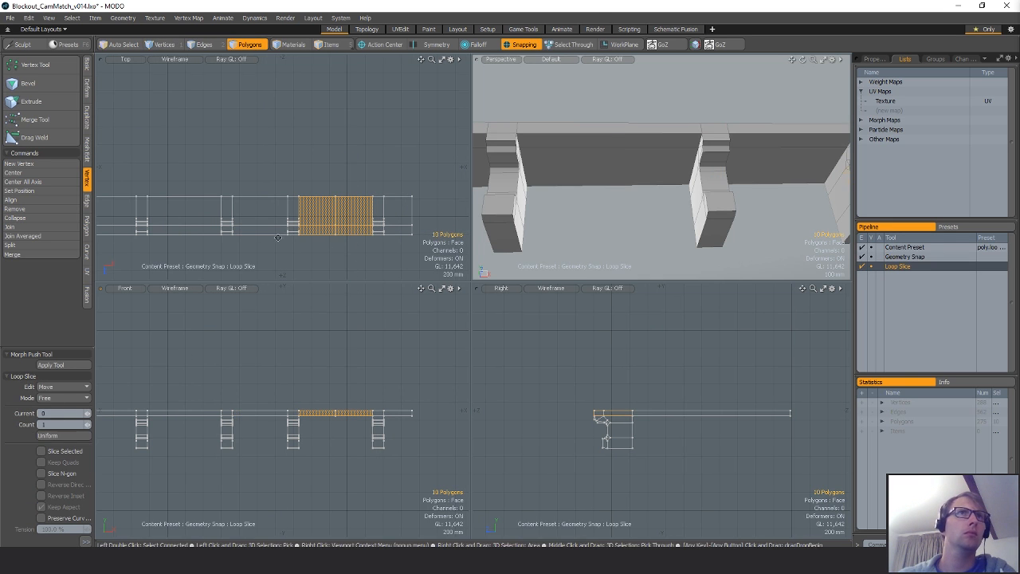
left_click_drag(272, 259, 358, 258, "alt")
key("space")
Loop slice each of the other three spans between brackets once at 50%.
middle_click_drag(351, 239, 349, 230)
key("alt+c")
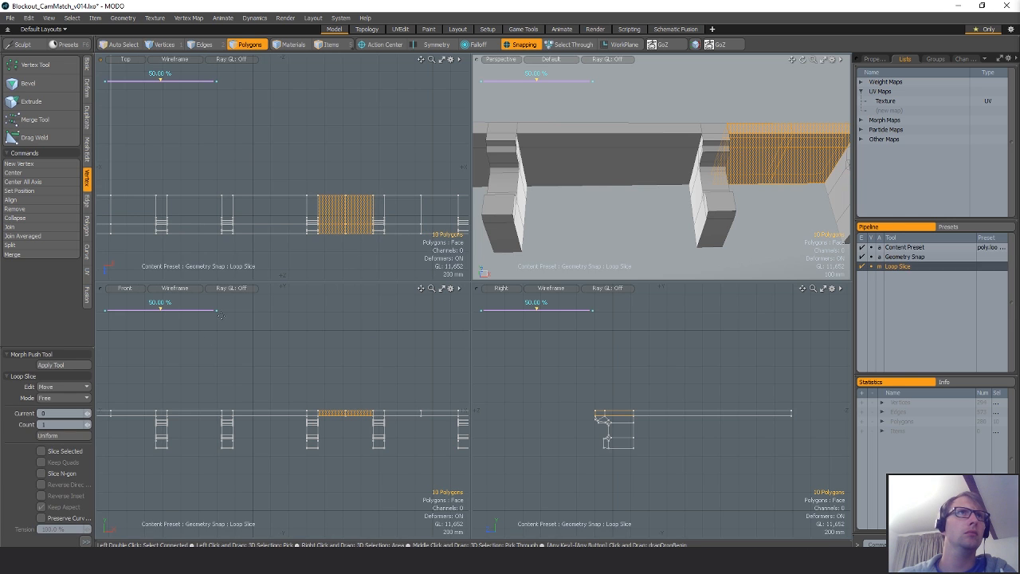
key("space")
middle_click_drag(273, 210, 276, 237)
key("alt+c")
left_click(273, 255)
key("space")
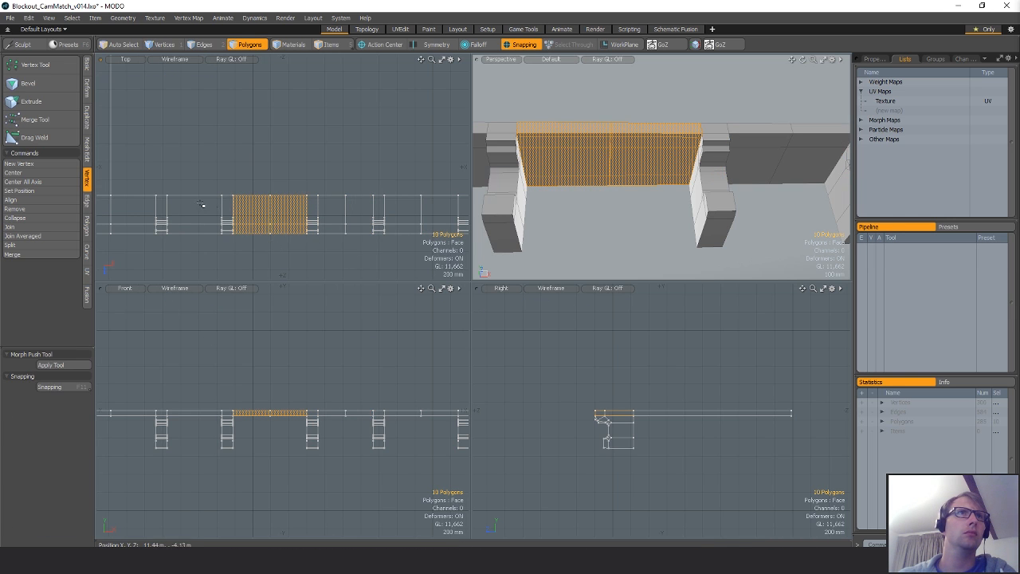
middle_click_drag(200, 205, 196, 237)
key("alt+c")
left_click(165, 240)
left_click_drag(165, 240, 343, 242, "alt")
key("space")
middle_click_drag(313, 211, 311, 253)
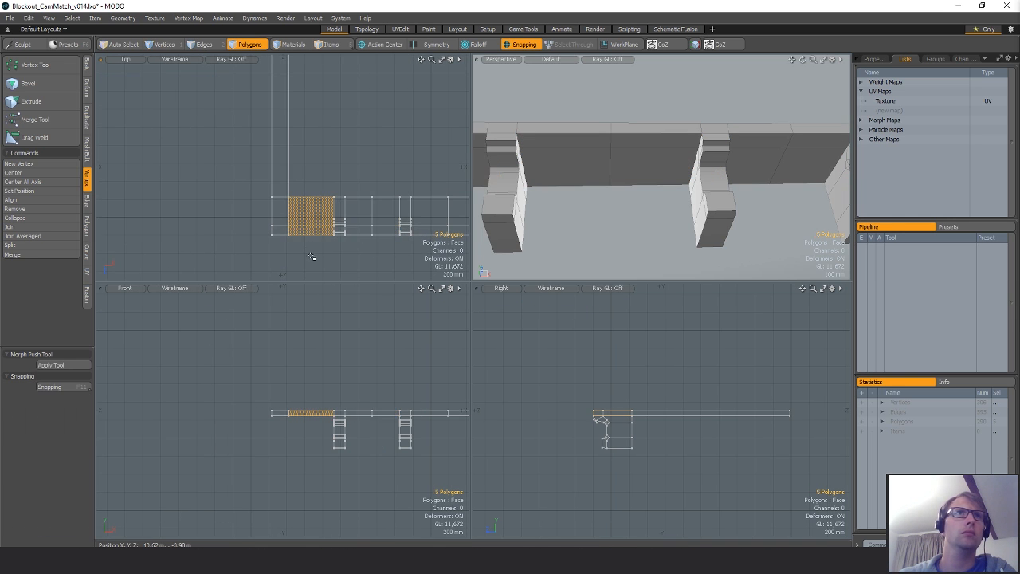
left_click_drag(396, 210, 199, 207, "alt")
left_click(332, 156)
left_click_drag(662, 129, 705, 180, "ctrl+alt")
left_click_drag(334, 193, 374, 196, "ctrl+alt")
left_click_drag(654, 192, 571, 216, "alt")
key("alt+c")
left_click_drag(647, 213, 739, 238, "alt+shift")
left_click_drag(739, 238, 753, 217, "alt")
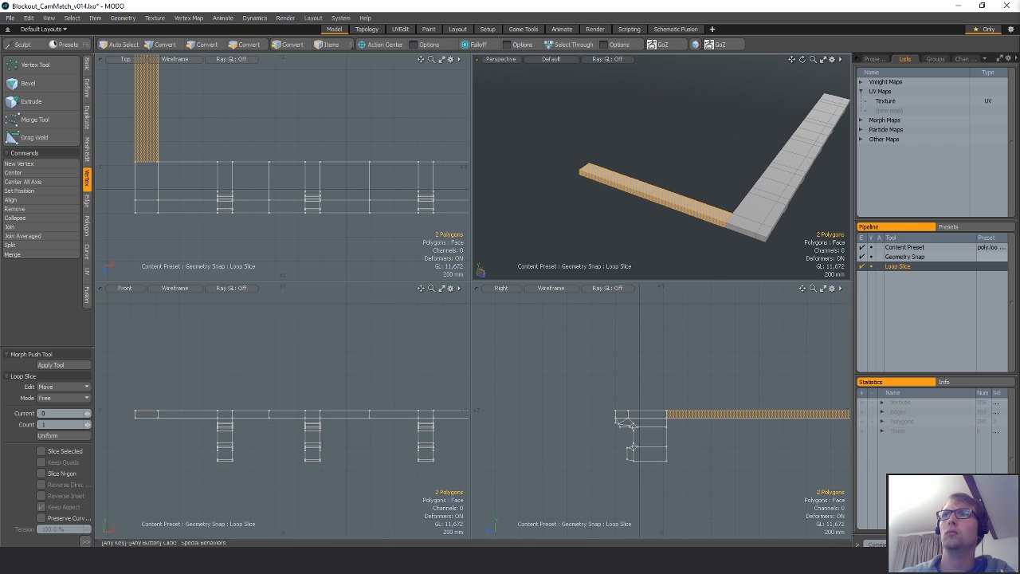
Show the surrounding building and move the four end vertices of the ledge's side arm about 230.7 mm along Z.
key("u")
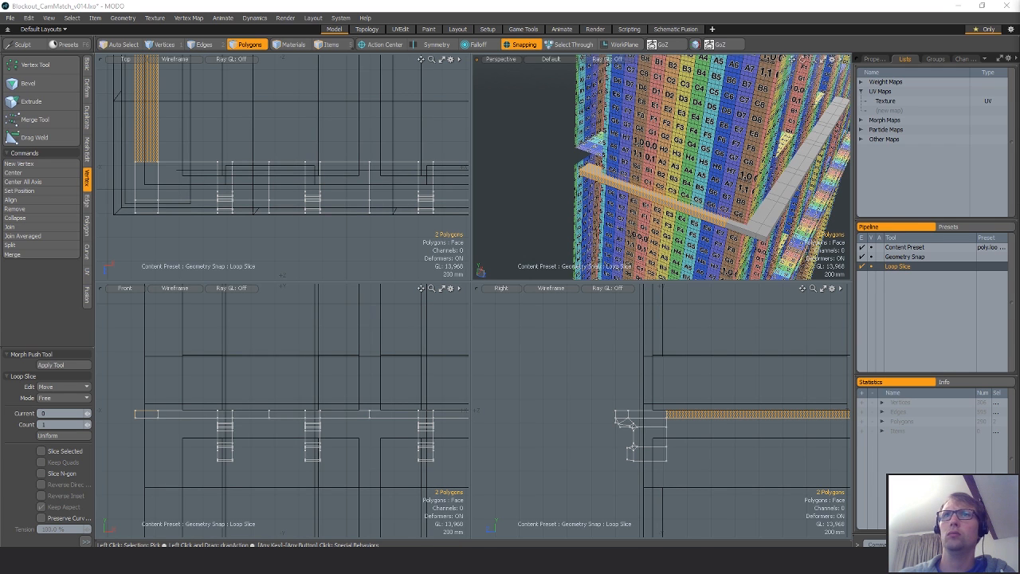
scroll(162, 141, "down", 4)
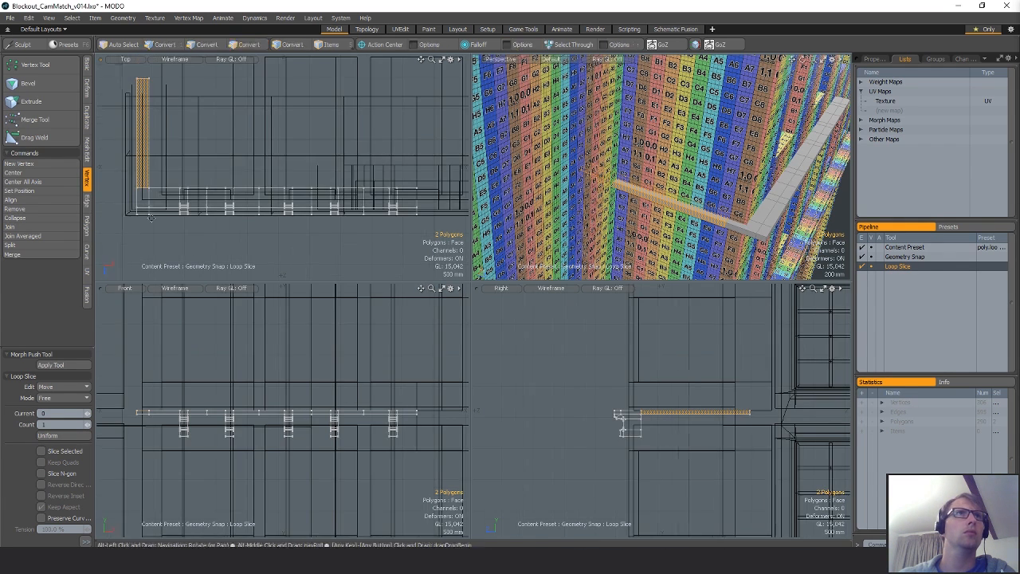
key("q")
key("1")
right_click_drag(146, 90, 125, 105)
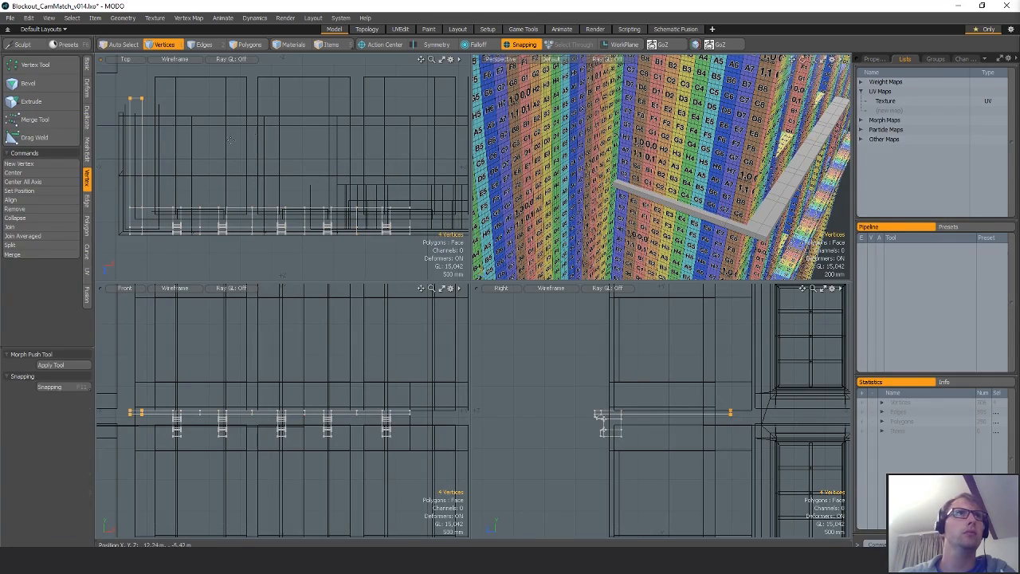
key("w")
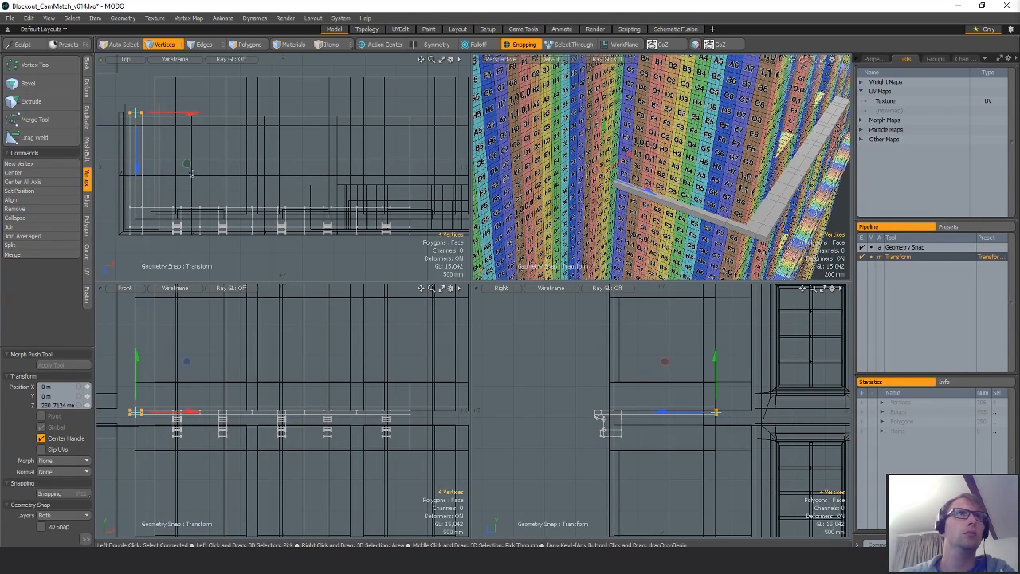
key("q")
left_click(191, 172)
Loop slice the side arm's polygons with a count of 2, evenly spaced along its length.
left_click_drag(678, 195, 629, 164, "alt")
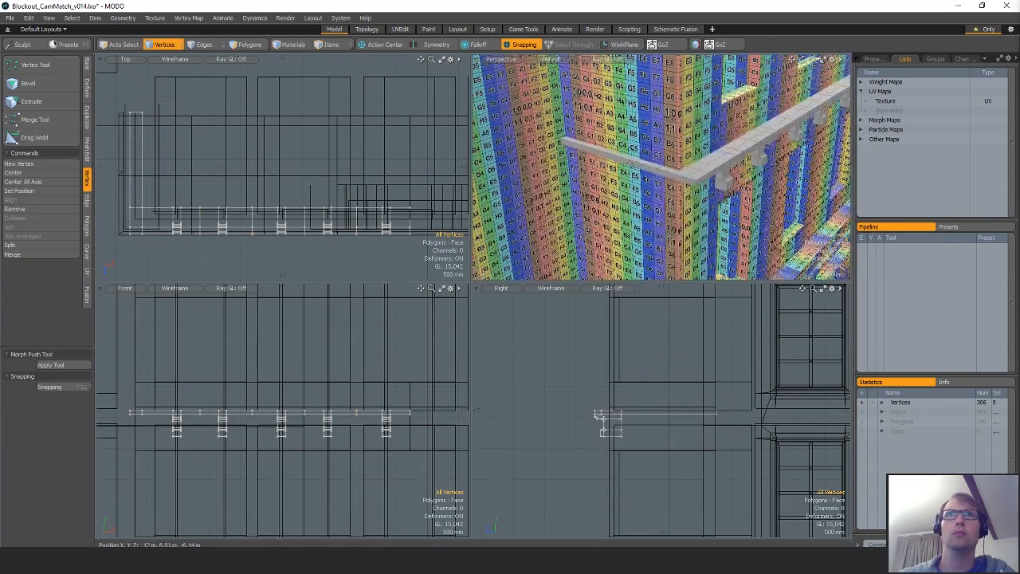
key("3")
key("alt+c")
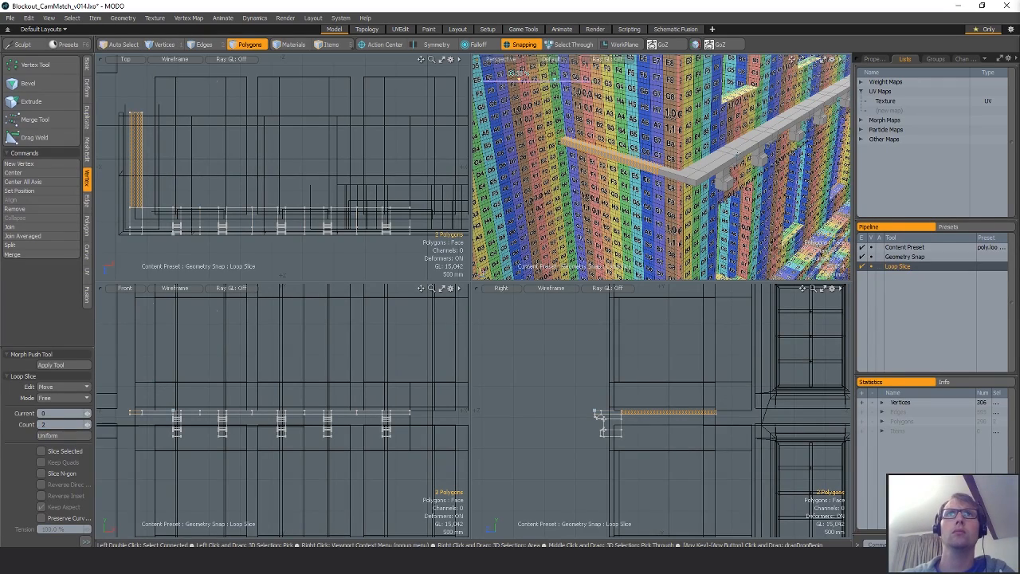
key("q")
left_click(649, 191)
left_click_drag(649, 191, 679, 171, "alt")
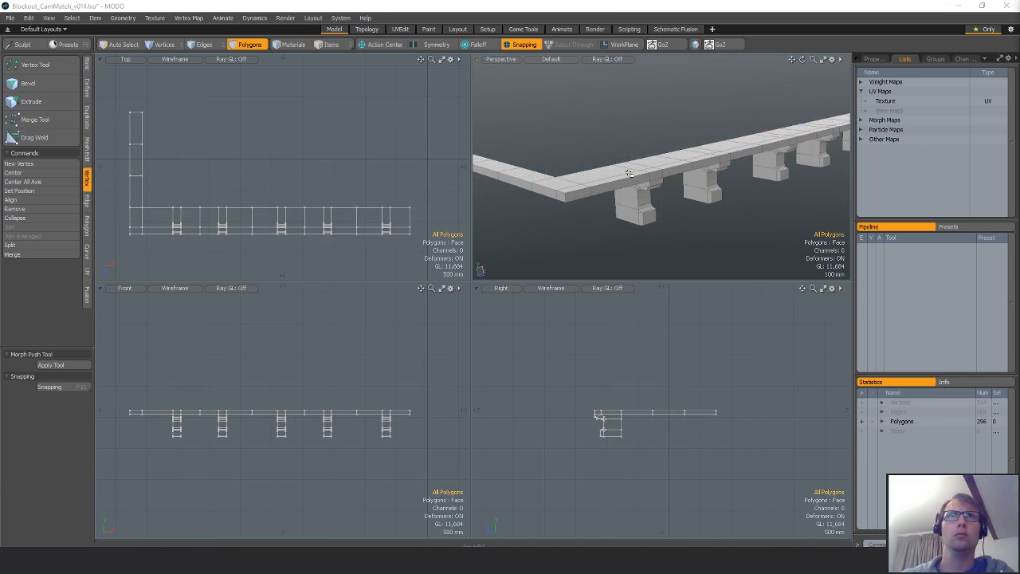
Select every polygon of the ledge and its brackets, bring up the UV tools and open the Texture UV map.
left_click_drag(630, 173, 586, 156, "alt")
double_click(644, 162)
left_click(87, 273)
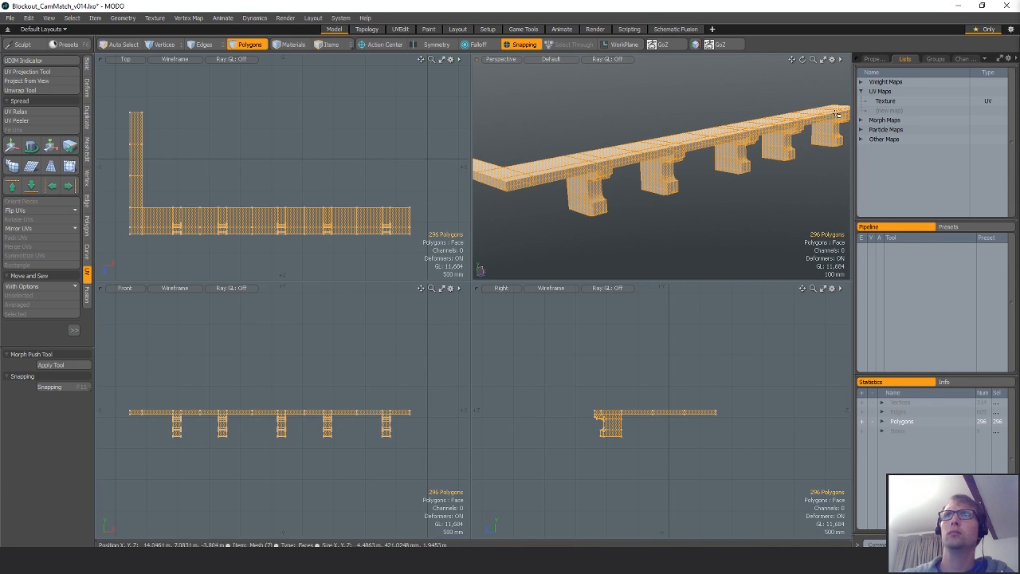
left_click(886, 101)
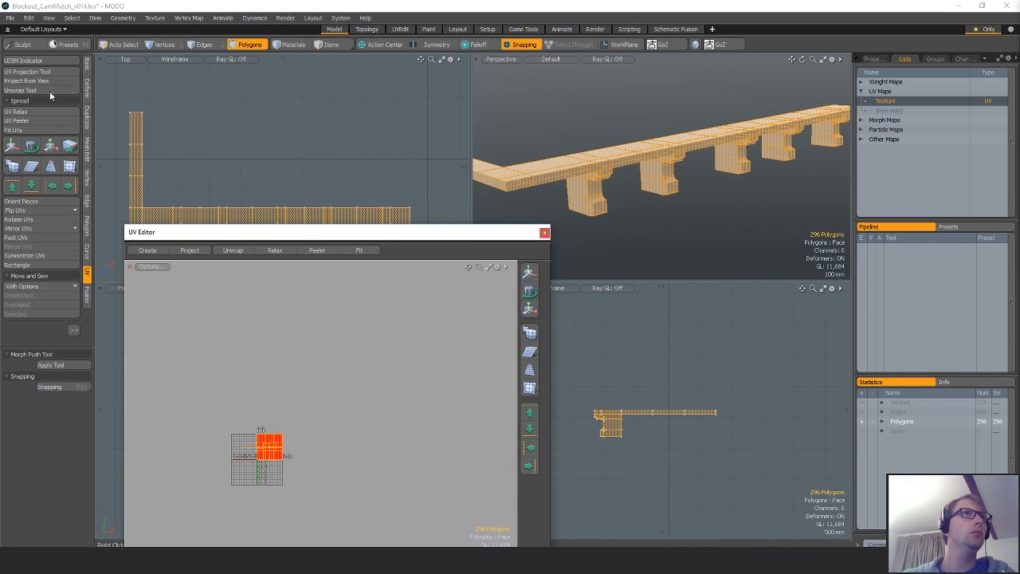
Create UVs for all ledge polygons with the UV Projection Tool and move them beyond the 0–1 UV square.
left_click(259, 449)
left_click_drag(257, 449, 330, 382, "alt")
scroll(330, 382, "up", 8)
key("w")
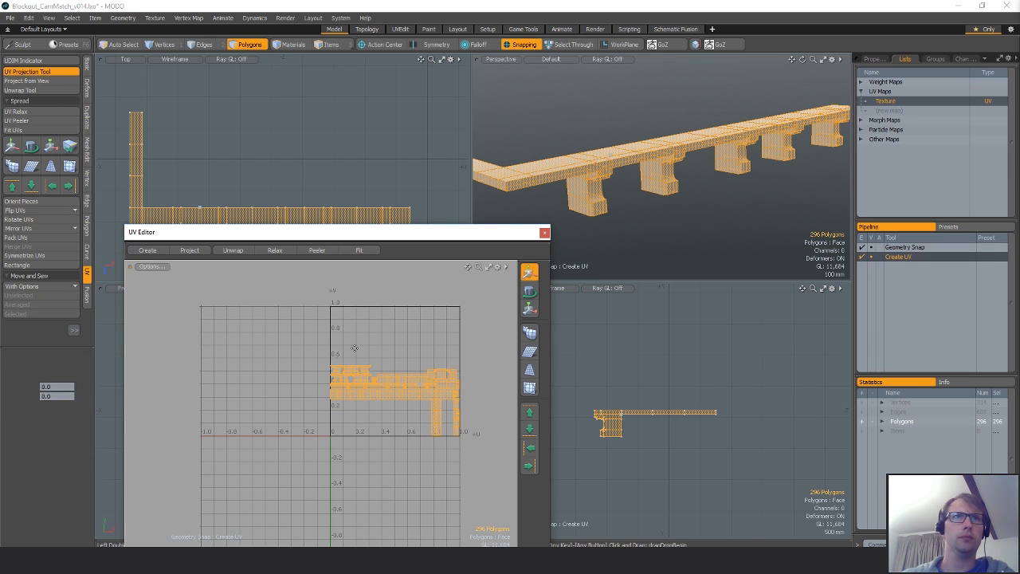
left_click_drag(471, 385, 438, 353, "alt")
key("space")
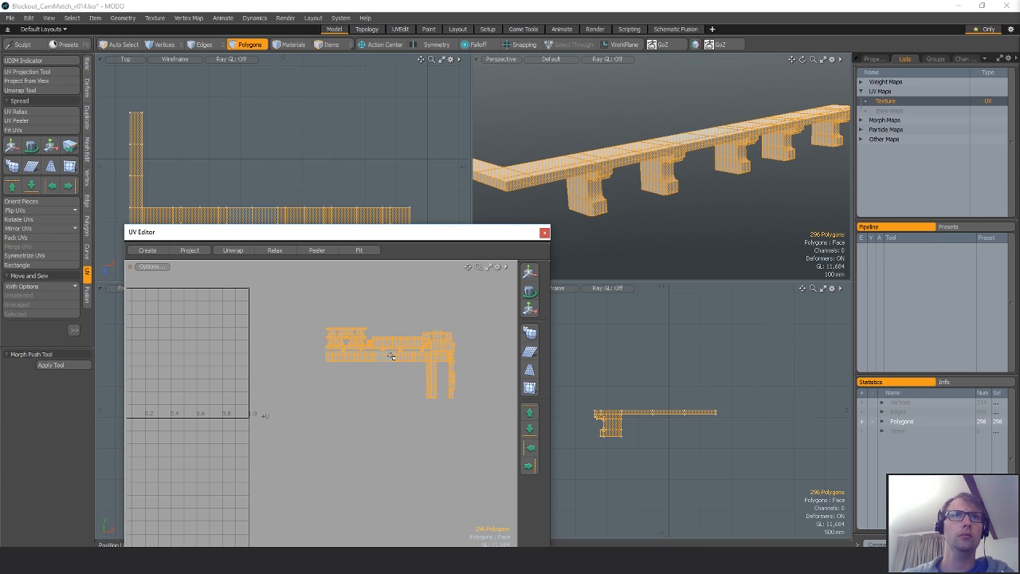
Relax the UVs of the whole ledge and its brackets with UV Relax in Adaptive mode.
double_click(407, 357)
key("w")
key("space")
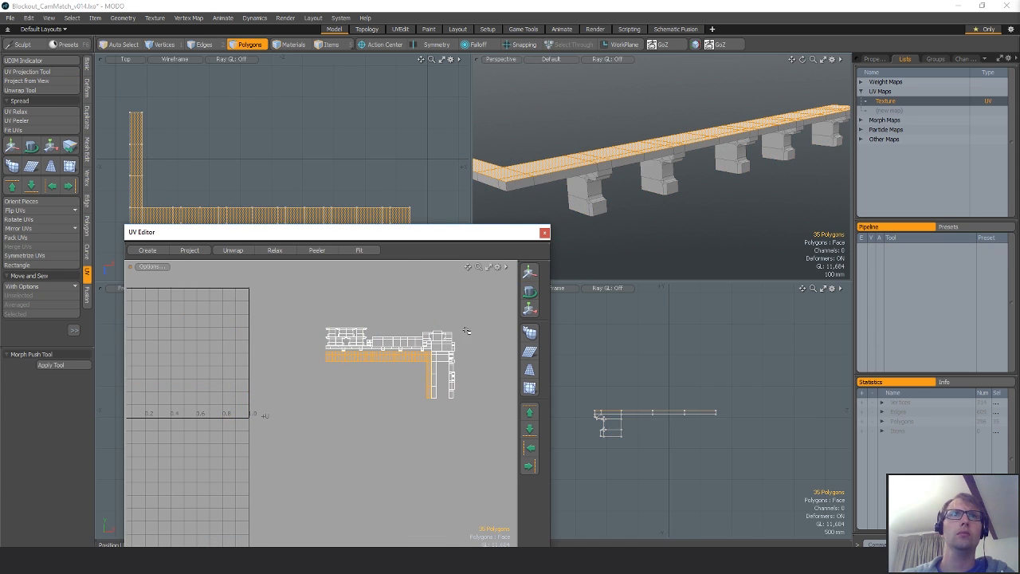
key("ctrl+a")
left_click(16, 111)
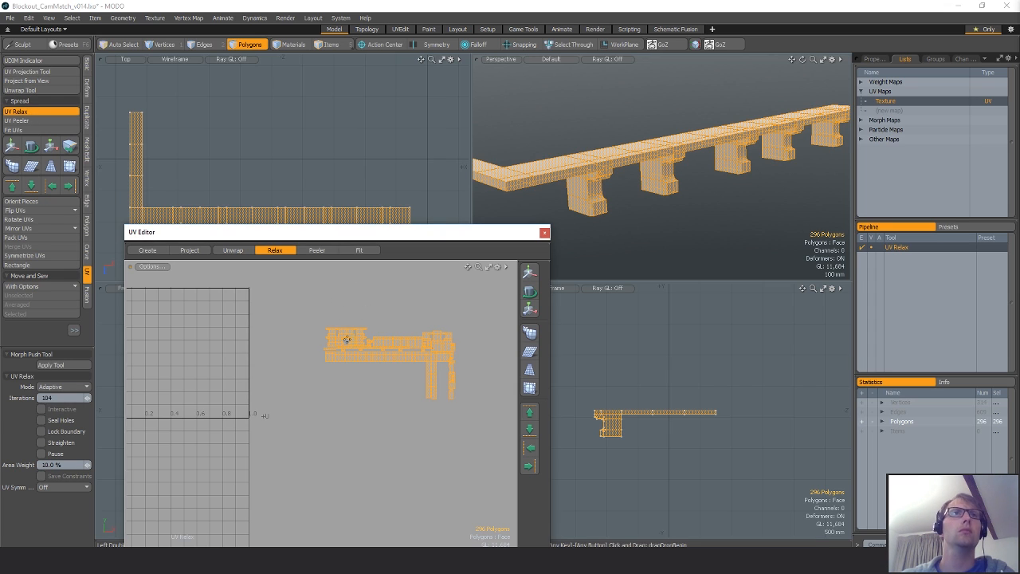
left_click(21, 267)
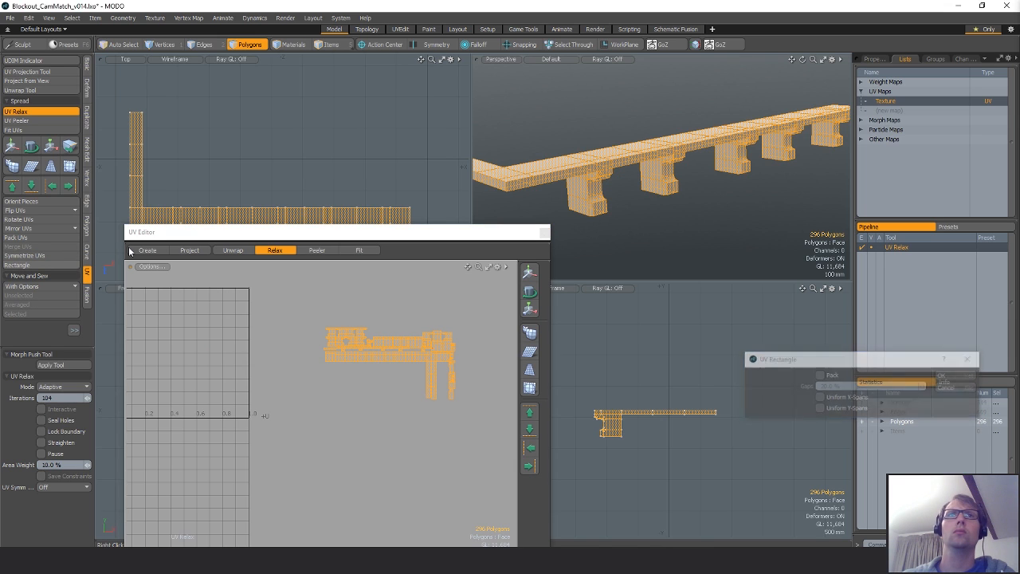
left_click(933, 388)
key("a")
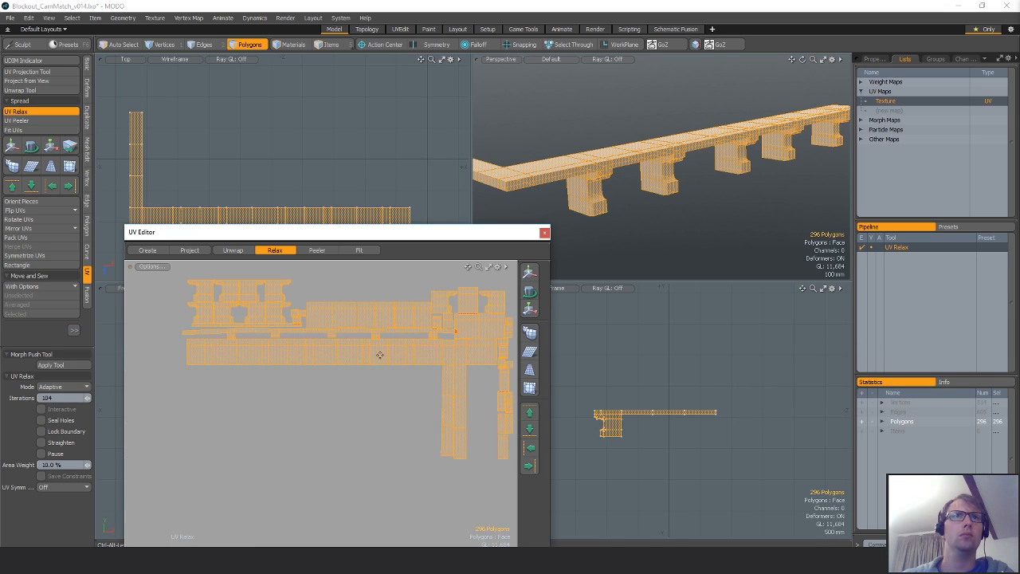
Select the UV island of the ledge's top face and move it down, away from the other islands.
key("space")
double_click(380, 354)
key("w")
left_click_drag(444, 324, 393, 349)
key("space")
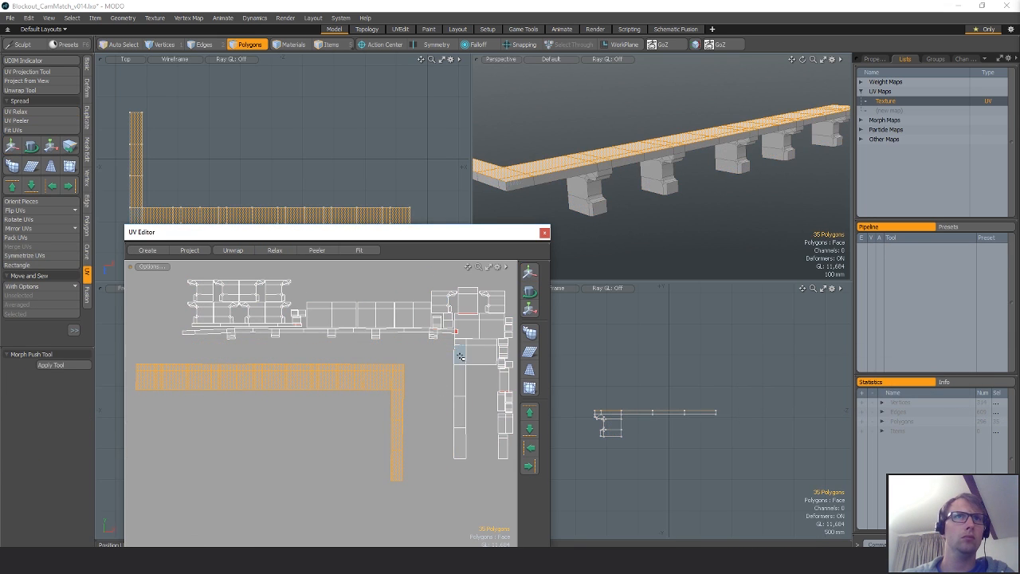
Add the smaller L-shaped underside island to the selection and orient both pieces with the direction set to Auto.
left_click(22, 201)
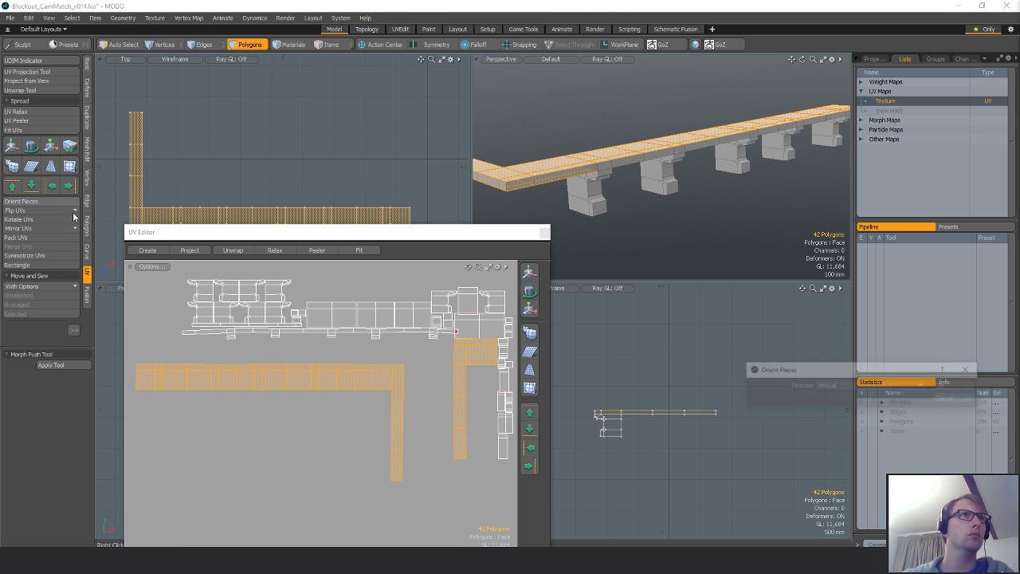
left_click(848, 386)
left_click(849, 390)
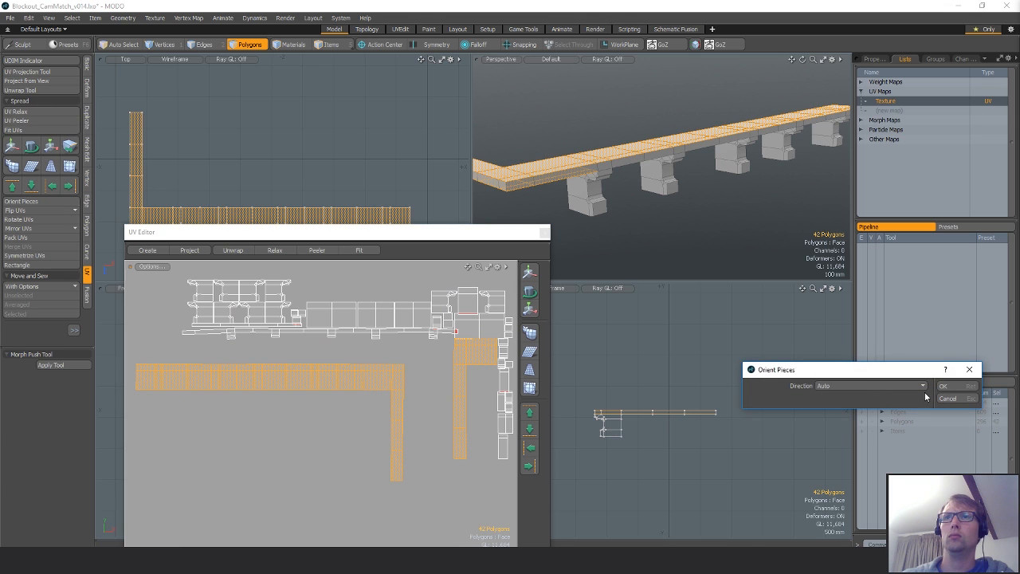
left_click(943, 386)
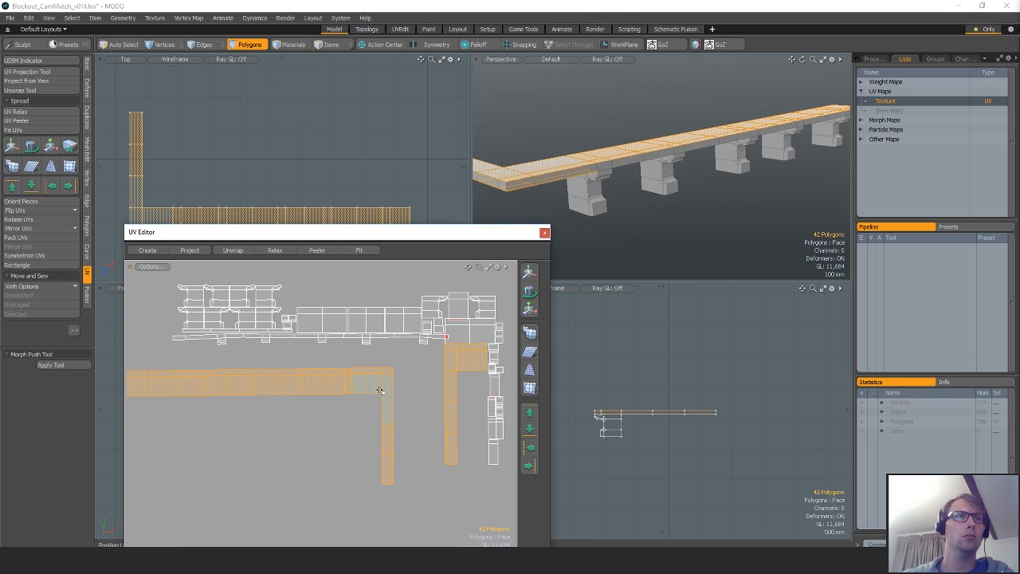
Select all the ledge polygons again and recreate their UVs with the UV Projection Tool.
scroll(305, 369, "down", 6)
key("space")
key("3")
mouse_move(256, 314)
right_mouse_down()
mouse_move(239, 319)
mouse_move(275, 307)
right_mouse_up()
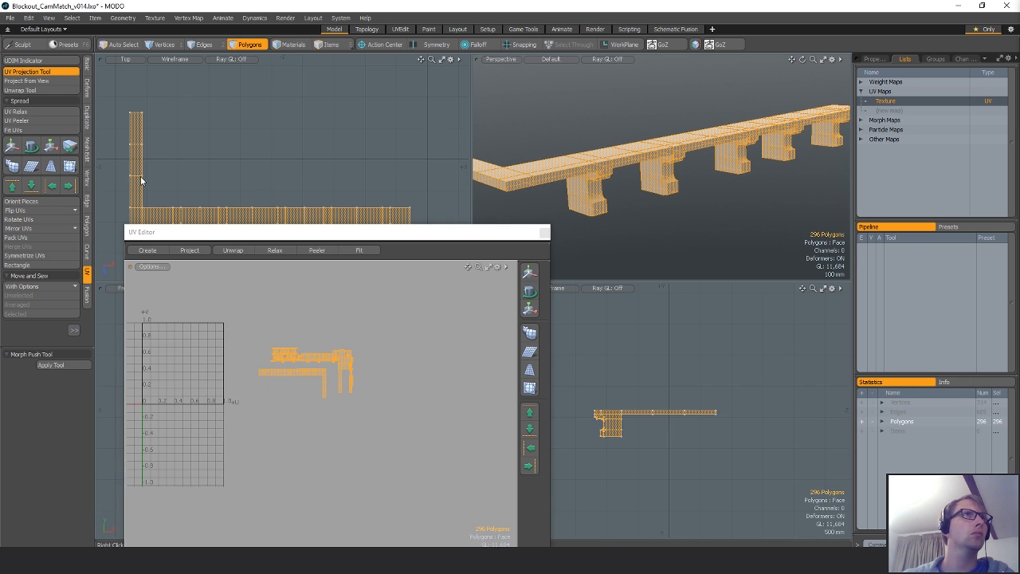
left_click(300, 360)
key("space")
mouse_move(186, 319)
right_mouse_down()
mouse_move(375, 398)
mouse_move(291, 327)
right_mouse_up()
left_click_drag(286, 363, 403, 405, "alt+shift")
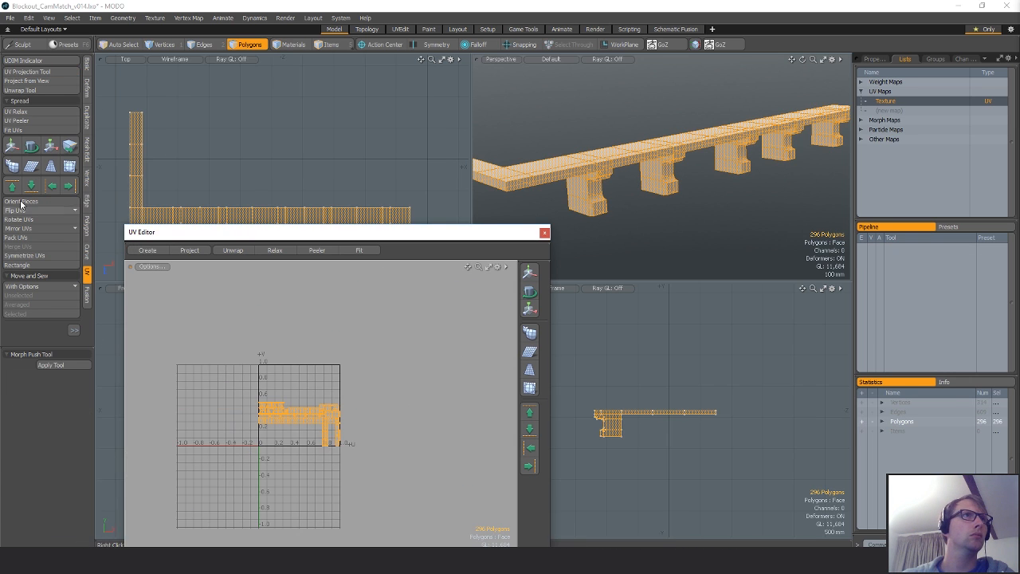
Pack the UVs with stretch, orient and 20 % gaps, and move them about 1.385 in U, outside the 0–1 square.
left_click(19, 238)
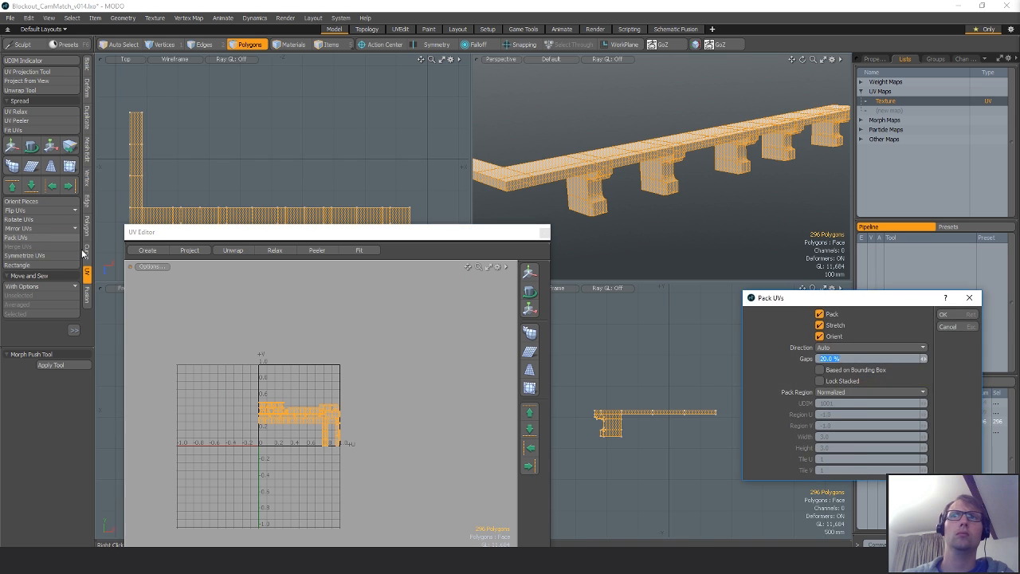
key("Return")
scroll(265, 397, "up", 2)
key("w")
left_click_drag(322, 354, 483, 354)
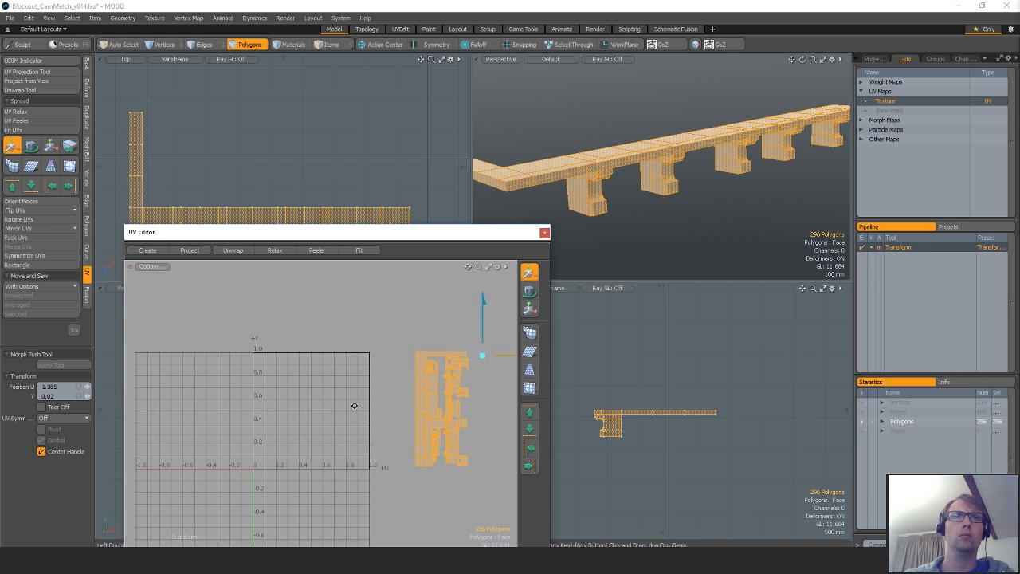
scroll(346, 378, "up", 3)
left_click_drag(430, 408, 320, 380, "alt+shift")
Move the large L-shaped top-face island clear of the packed group and place the eight-polygon underside island beside it.
key("space")
key("bracketright")
key("w")
key("space")
key("bracketright")
key("w")
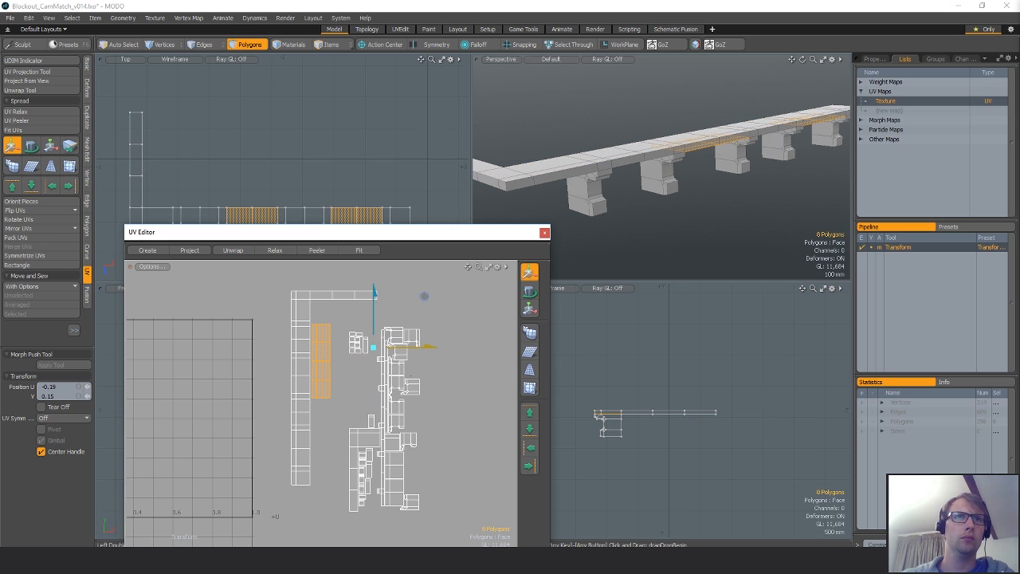
Select the seven-polygon L-shaped underside island and move it about -0.067 in U and 0.235 in V.
key("space")
left_click(370, 439)
key("bracketright")
key("w")
left_click_drag(416, 418, 402, 373)
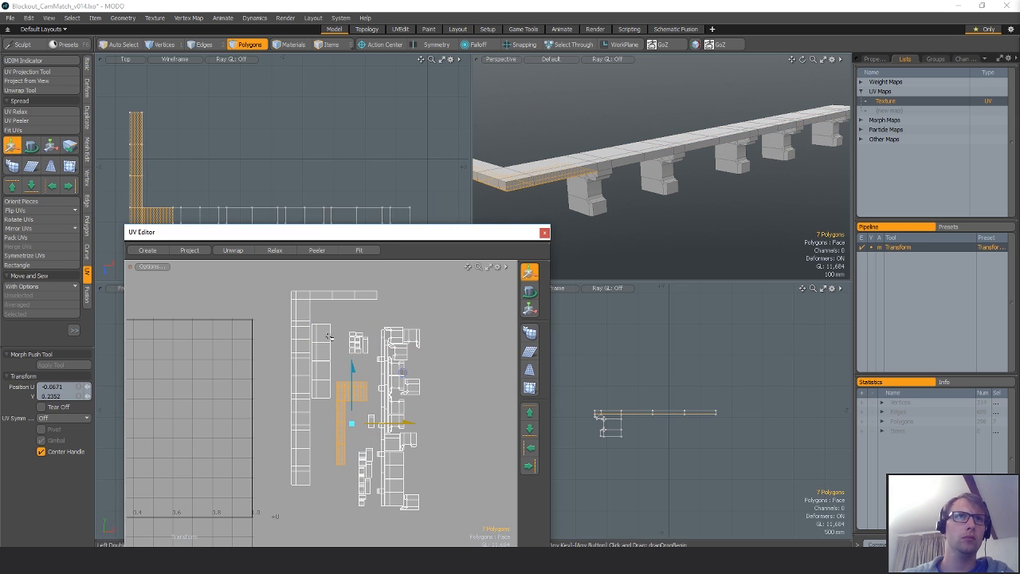
Move the eight-polygon underside island out of the way and nest the seven-polygon L-shaped island inside the large L's corner.
key("space")
left_click_drag(328, 338, 322, 388)
key("bracketright")
key("w")
left_click_drag(348, 345, 503, 390)
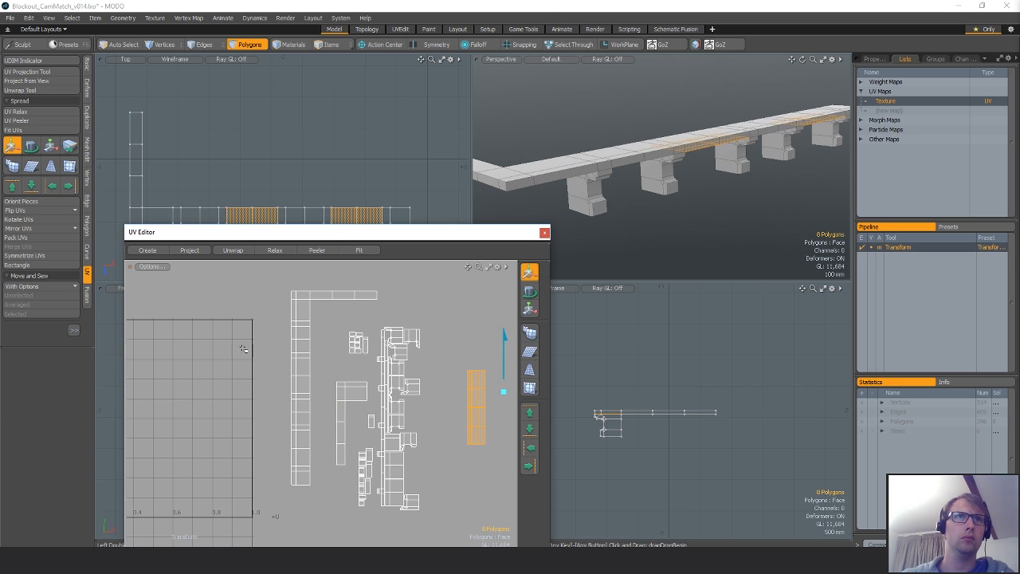
key("space")
left_click(355, 391)
key("bracketright")
key("w")
left_click_drag(403, 418, 389, 340)
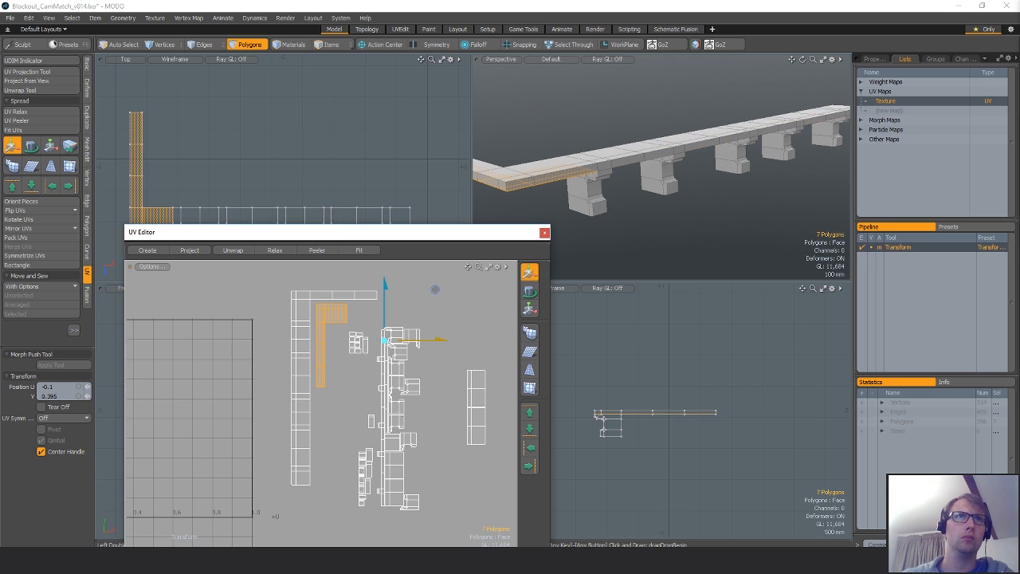
Move the eight-polygon underside island back in beside the nested L-shaped island.
left_click_drag(369, 419, 329, 411, "alt")
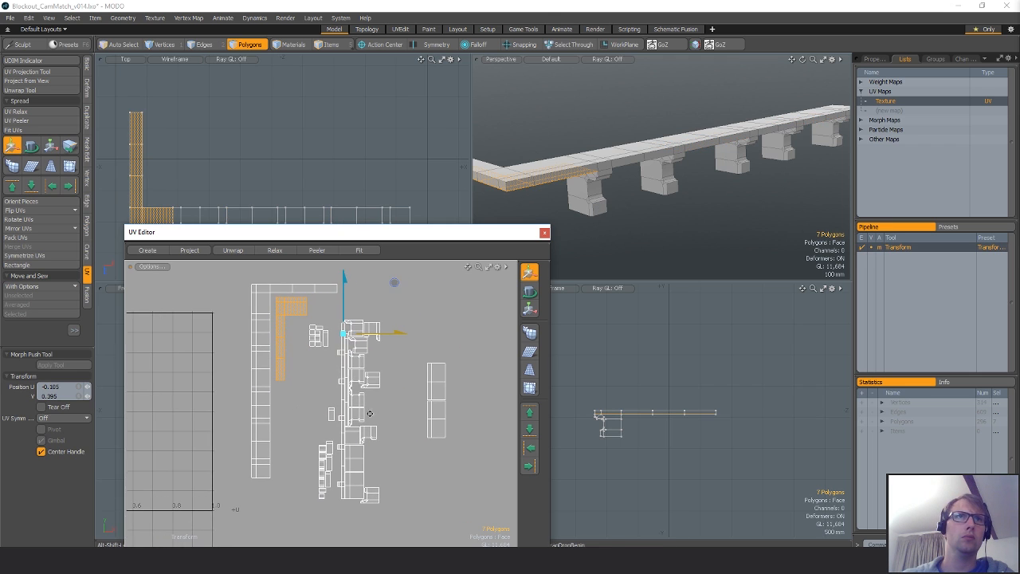
key("space")
mouse_move(438, 376)
left_mouse_down()
mouse_move(436, 406)
mouse_move(345, 375)
mouse_move(339, 344)
mouse_move(358, 368)
mouse_move(379, 349)
left_mouse_up()
key("bracketright")
key("w")
key("space")
Inspect the end bracket's underside and select the small end polygon on the underside of all five brackets.
scroll(354, 363, "up", 2)
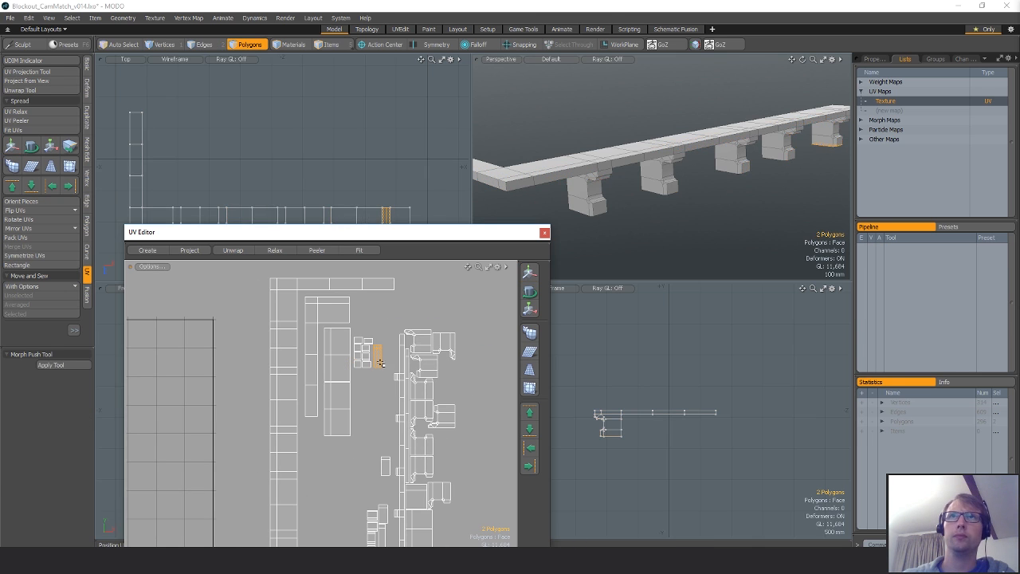
key("shift+a")
left_click_drag(663, 228, 688, 142, "alt")
left_click(688, 141)
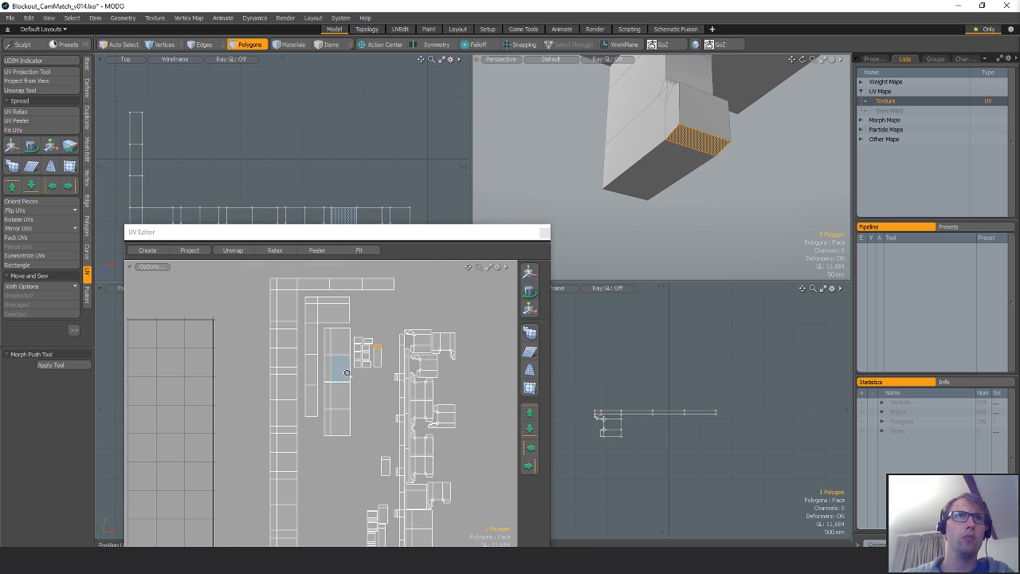
scroll(387, 407, "up", 2)
left_click_drag(386, 407, 333, 281, "alt+shift")
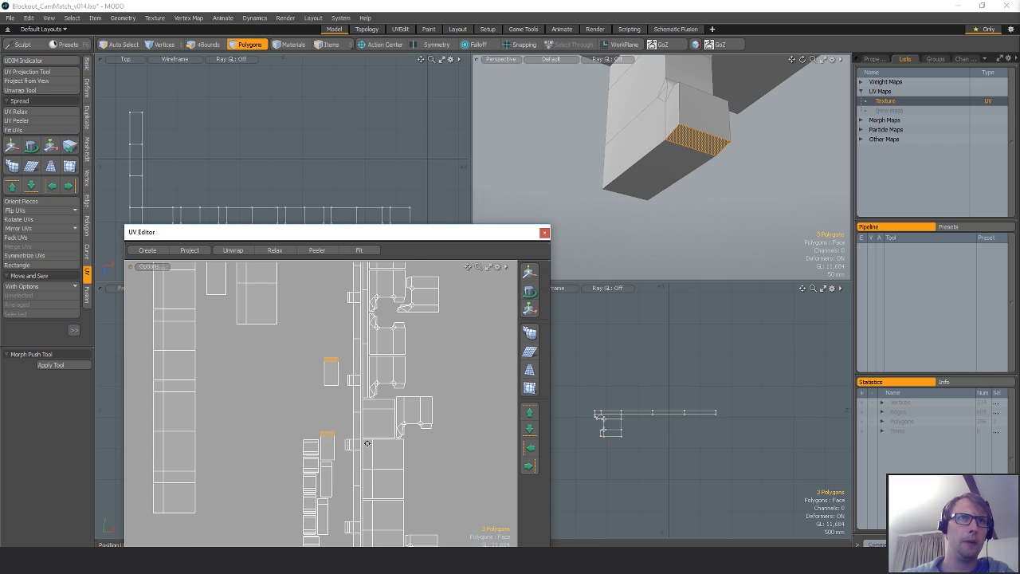
left_click_drag(368, 443, 399, 344, "alt+shift")
scroll(398, 343, "up", 3)
left_click(368, 336, "shift")
scroll(371, 418, "down", 4)
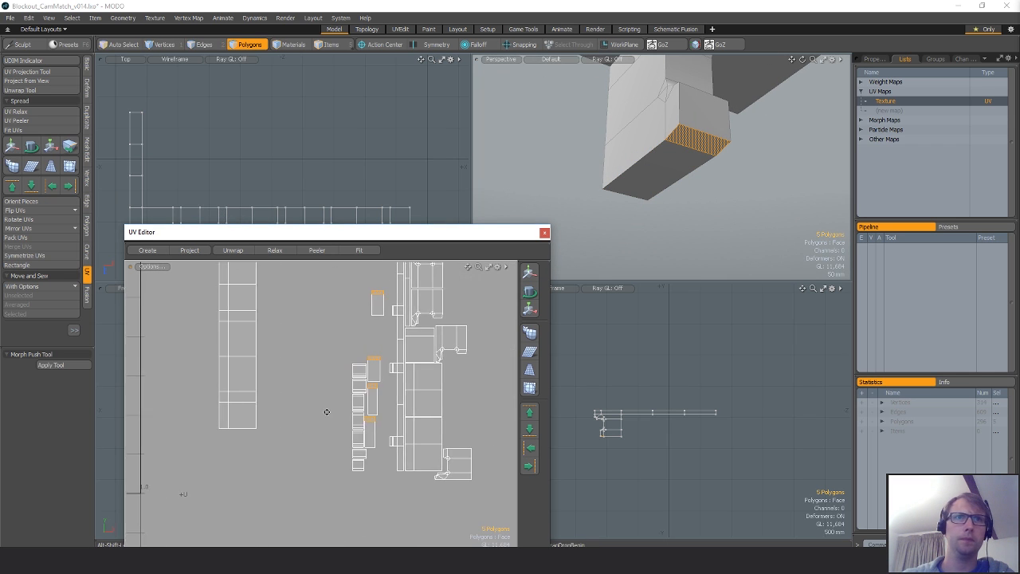
Enable Tear Off and move the five selected polygons off their islands, placing the uppermost just below the nested L-shaped island.
left_click_drag(326, 412, 293, 439, "alt+shift")
key("x")
key("w")
key("x")
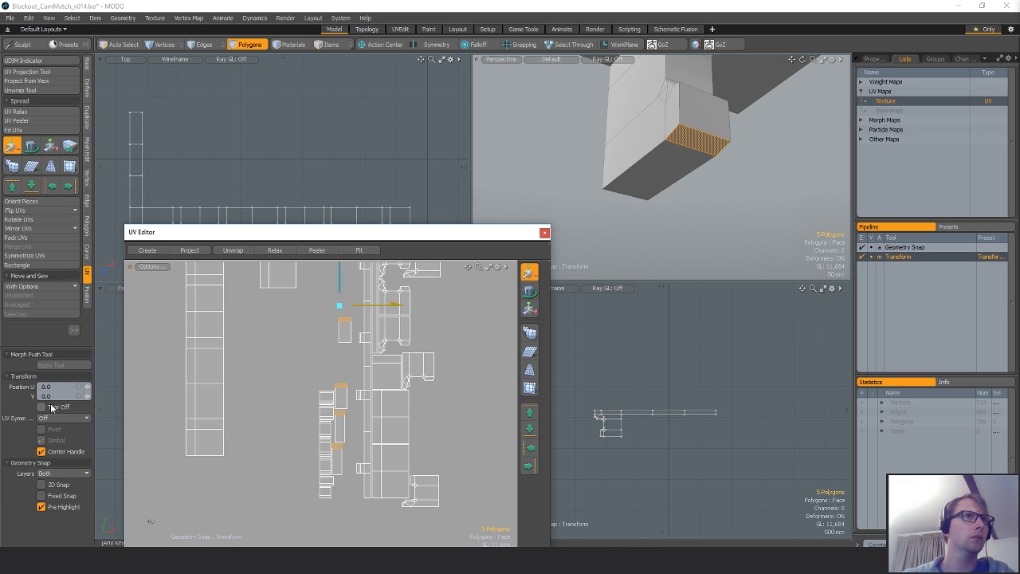
left_click_drag(391, 404, 395, 401)
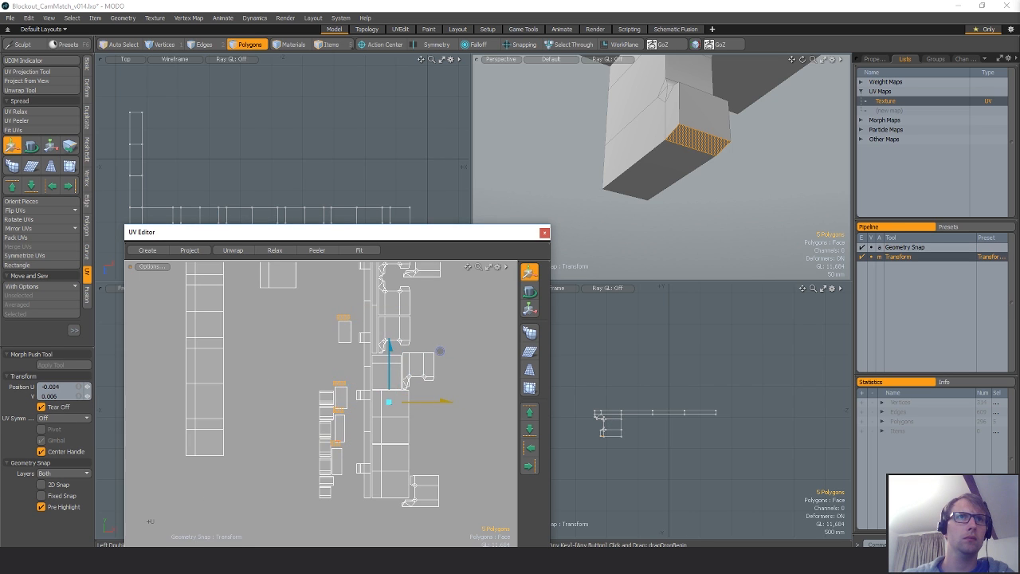
scroll(439, 351, "down", 3)
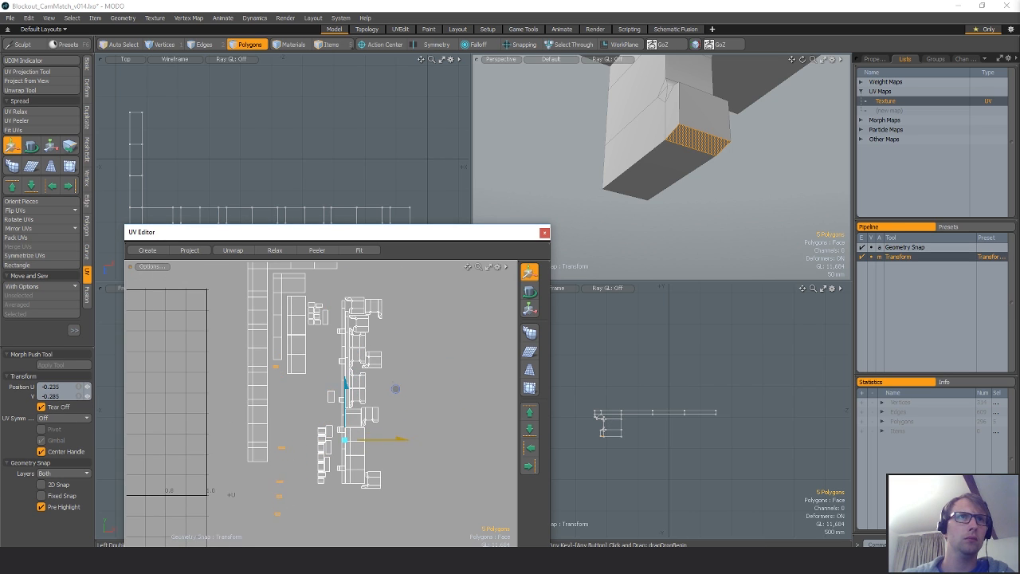
scroll(219, 354, "up", 5)
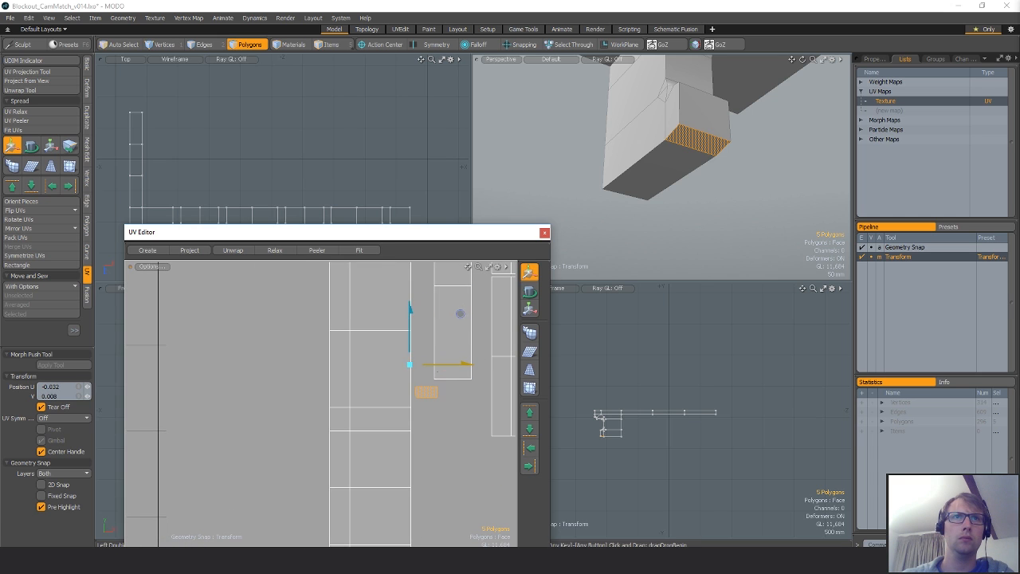
Deselect each placed piece and move the rest so the second and third small polygons sit beside the first.
key("space")
scroll(460, 428, "down", 2)
key("y")
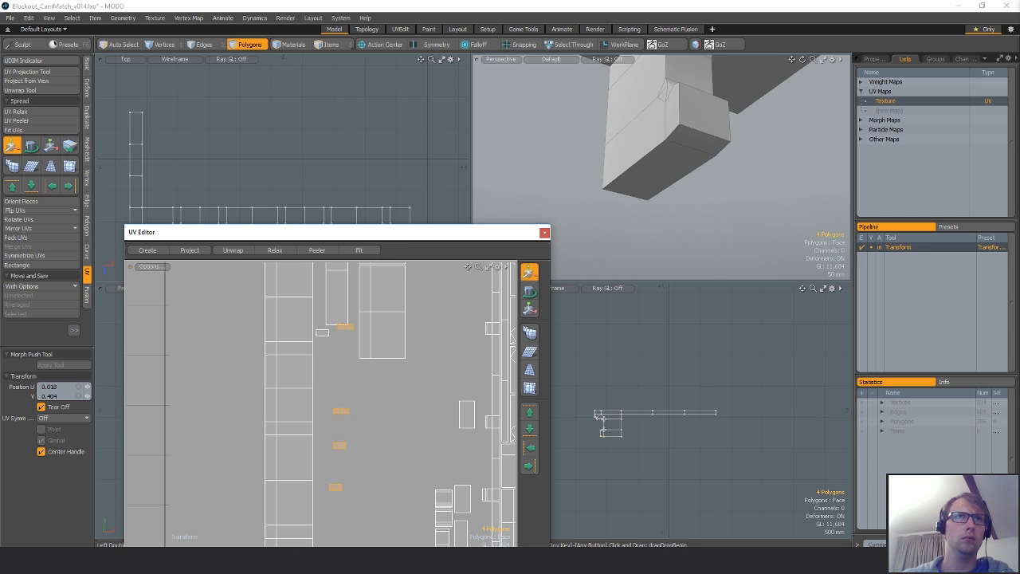
key("space")
left_click(339, 333, "ctrl")
key("w")
left_click_drag(391, 413, 388, 396)
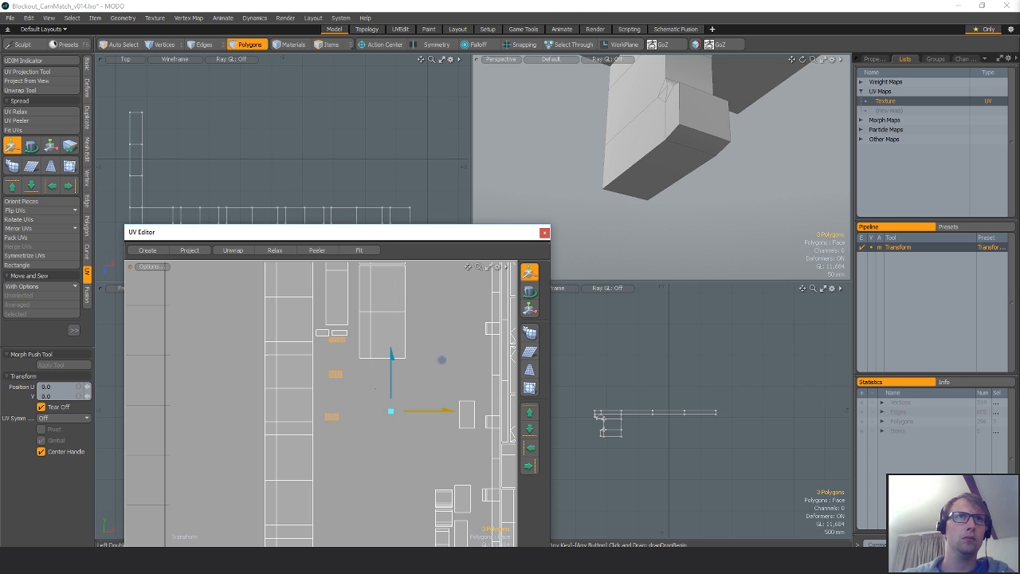
Place the fourth and fifth small polygons to complete the compact group below the nested L-shaped island.
key("space")
left_click(340, 343, "ctrl")
key("w")
left_click_drag(385, 438, 365, 398)
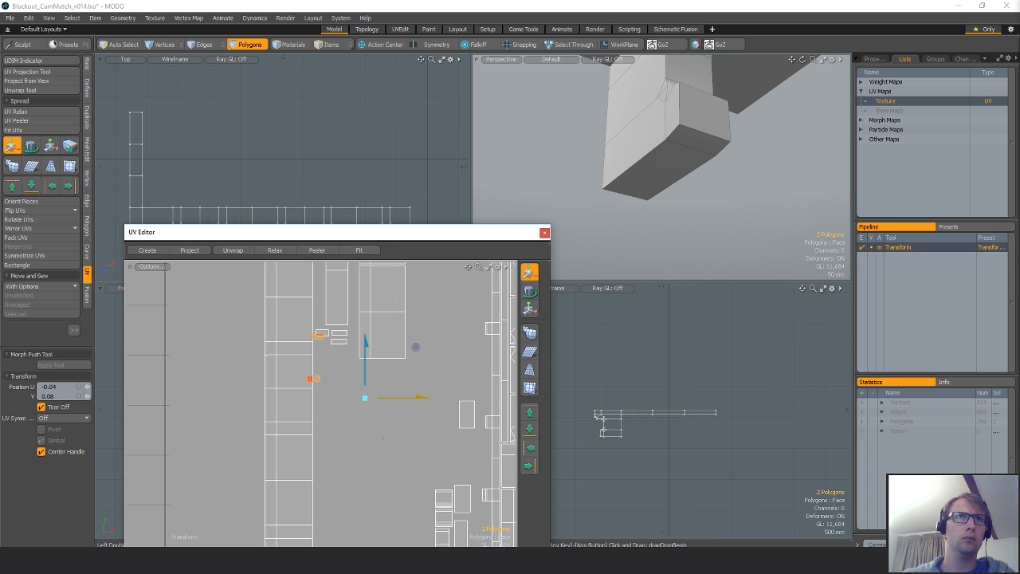
scroll(319, 375, "up", 4)
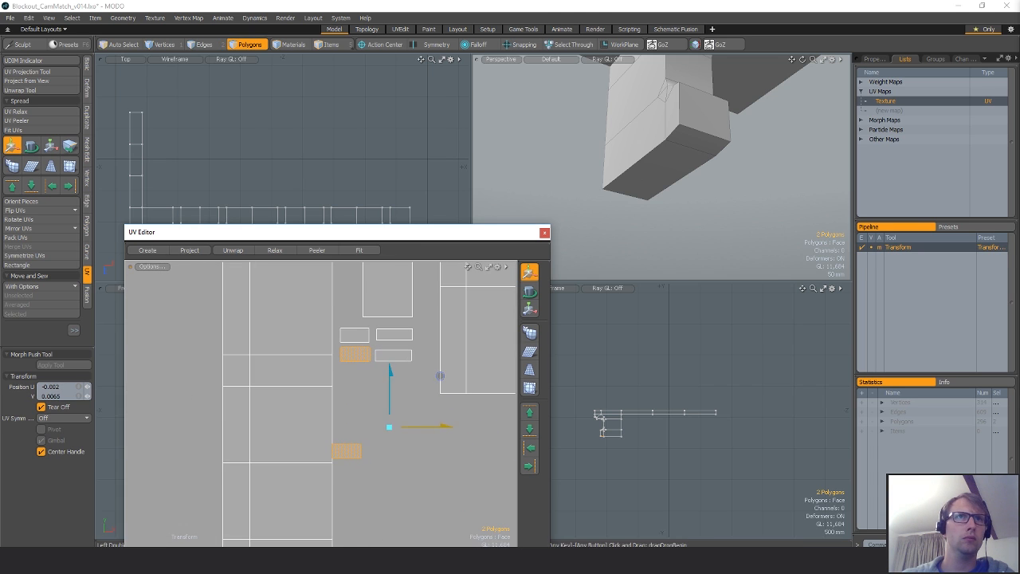
key("space")
left_click(354, 355, "ctrl")
key("w")
left_click_drag(411, 471, 296, 424)
Select the four separate larger bracket underside polygons and move them so the uppermost sits beneath the large L island's arm.
scroll(381, 473, "down", 9)
key("space")
left_click(322, 454)
left_click(364, 435)
left_click_drag(338, 487, 335, 451, "alt")
key("w")
left_click_drag(438, 417, 411, 342)
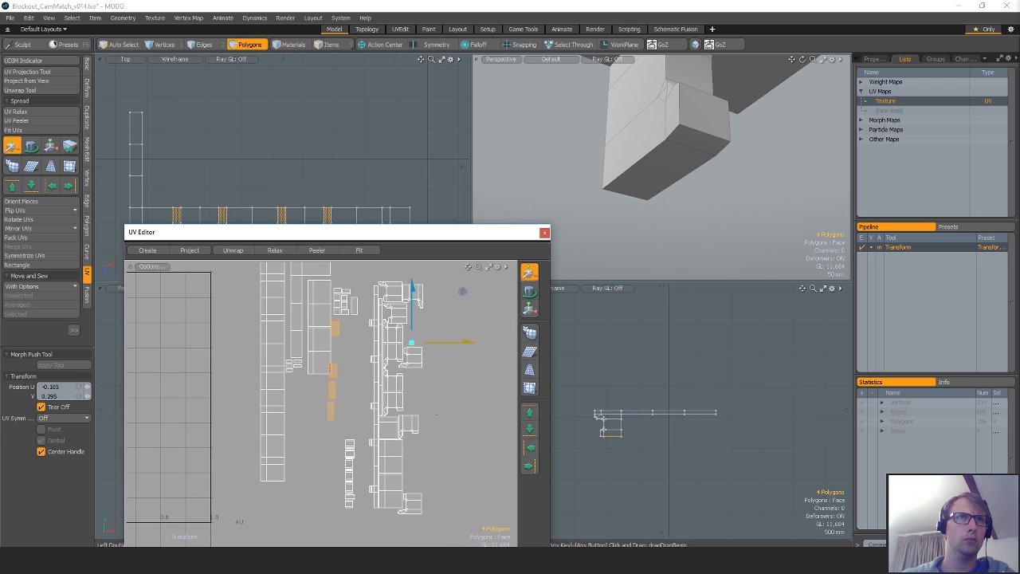
left_click_drag(328, 343, 326, 410, "alt+shift")
scroll(346, 332, "up", 5)
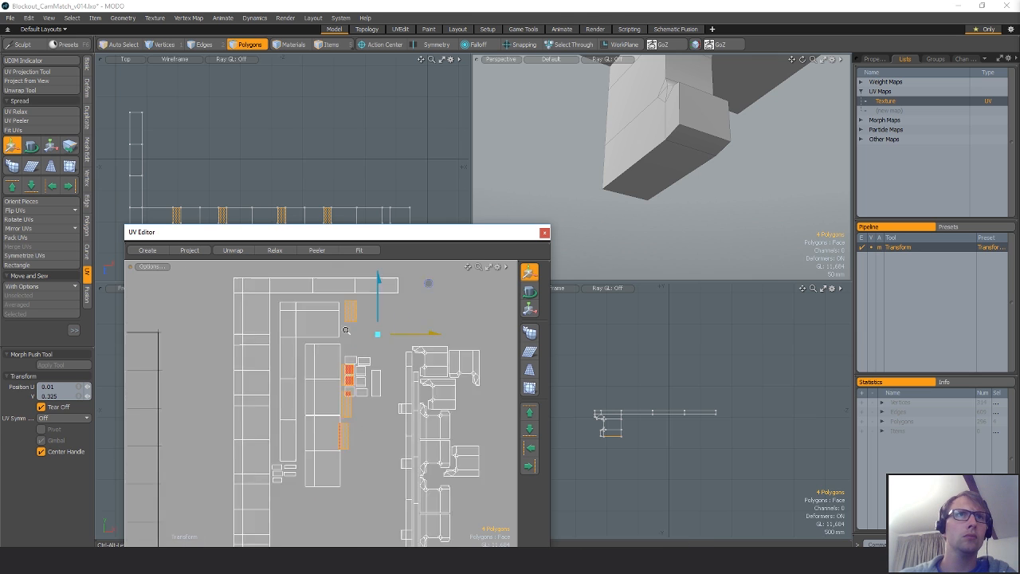
left_click_drag(357, 323, 340, 384, "alt+shift")
Deselect the placed underside piece and move the other three so the second sits directly below it.
key("q")
mouse_move(352, 398)
right_mouse_down("ctrl")
mouse_move(453, 358)
mouse_move(406, 408)
right_mouse_up("ctrl")
key("w")
left_click_drag(364, 461, 371, 387)
Deselect the second underside piece and move the last two so the third sits beside the first.
key("q")
left_click(345, 406, "ctrl")
key("w")
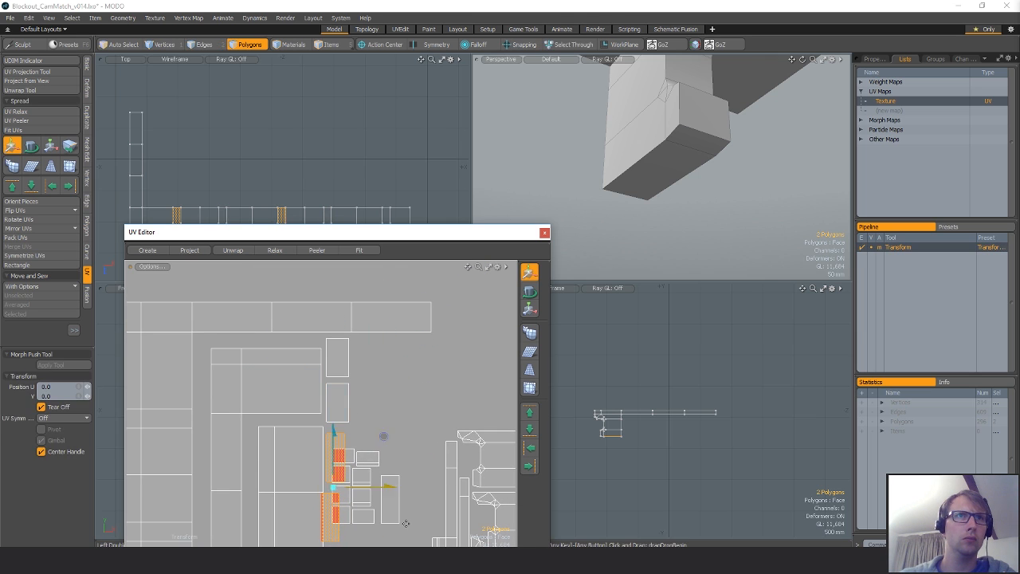
left_click_drag(406, 519, 434, 424)
key("q")
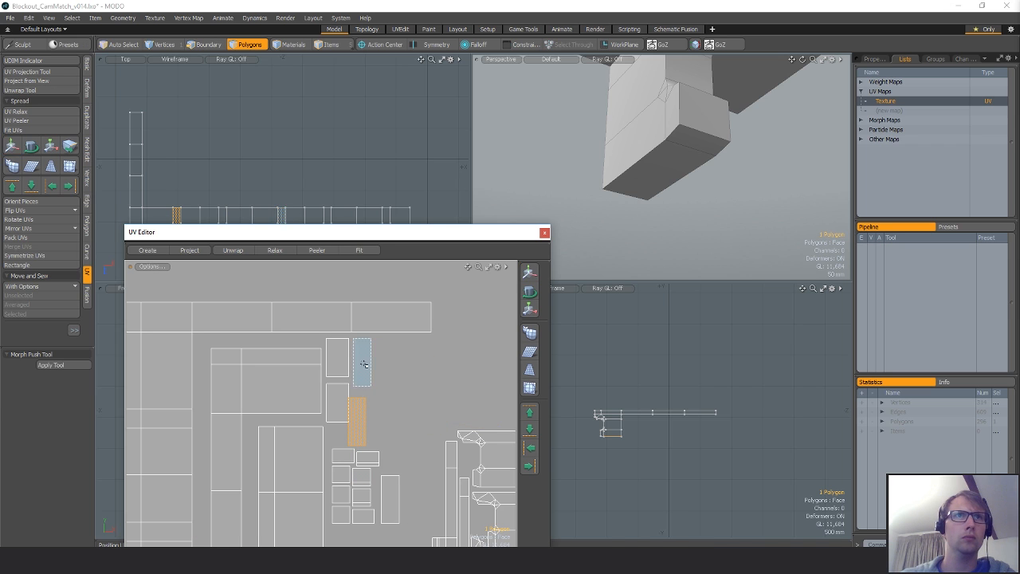
Move the fourth bracket underside piece beside the third under the large L island's arm, and deselect it.
key("w")
left_click_drag(409, 456, 451, 391)
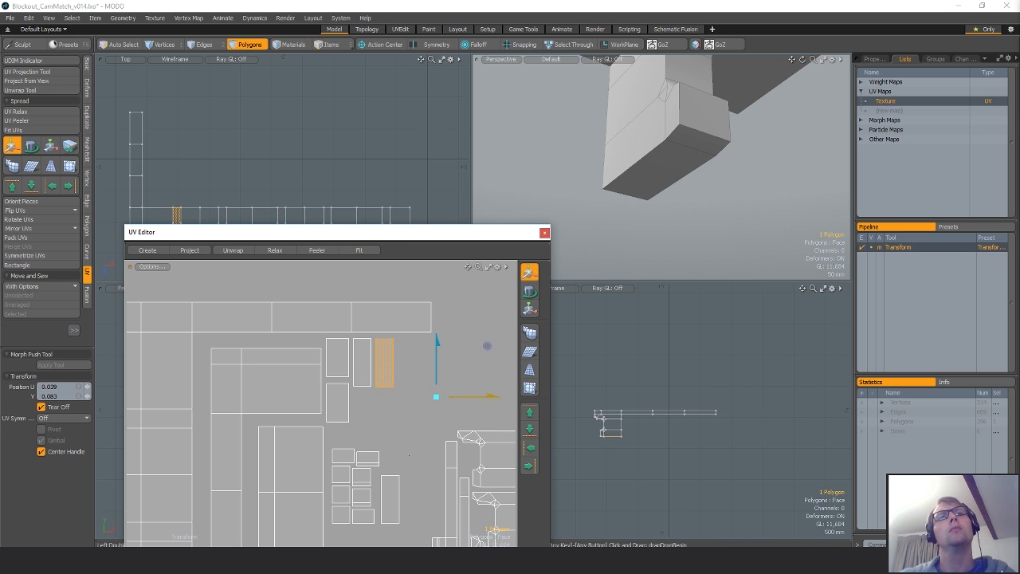
key("q")
left_click(409, 457)
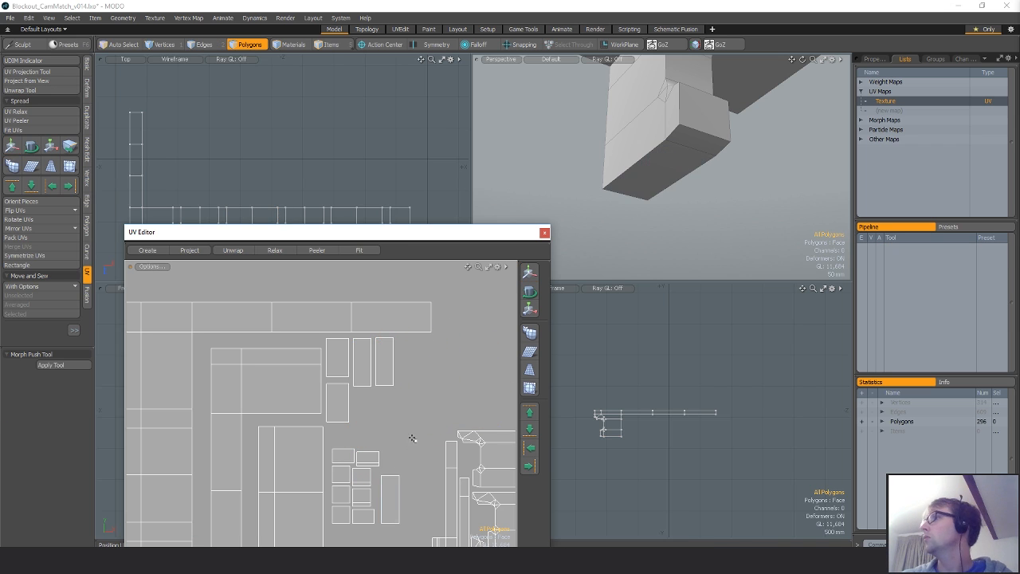
Select the stepped and recessed front-face polygons of all brackets in the UV layout and on the model.
scroll(416, 442, "down", 5)
left_click_drag(410, 471, 373, 406, "alt")
scroll(351, 409, "up", 3)
mouse_move(347, 372)
left_mouse_down()
mouse_move(361, 404)
mouse_move(381, 414)
left_mouse_up()
scroll(677, 171, "down", 3)
left_click_drag(682, 168, 720, 244, "alt")
mouse_move(720, 223)
left_mouse_down("shift")
mouse_move(685, 175)
mouse_move(708, 231)
mouse_move(703, 259)
left_mouse_up("shift")
left_click_drag(627, 247, 679, 177, "alt")
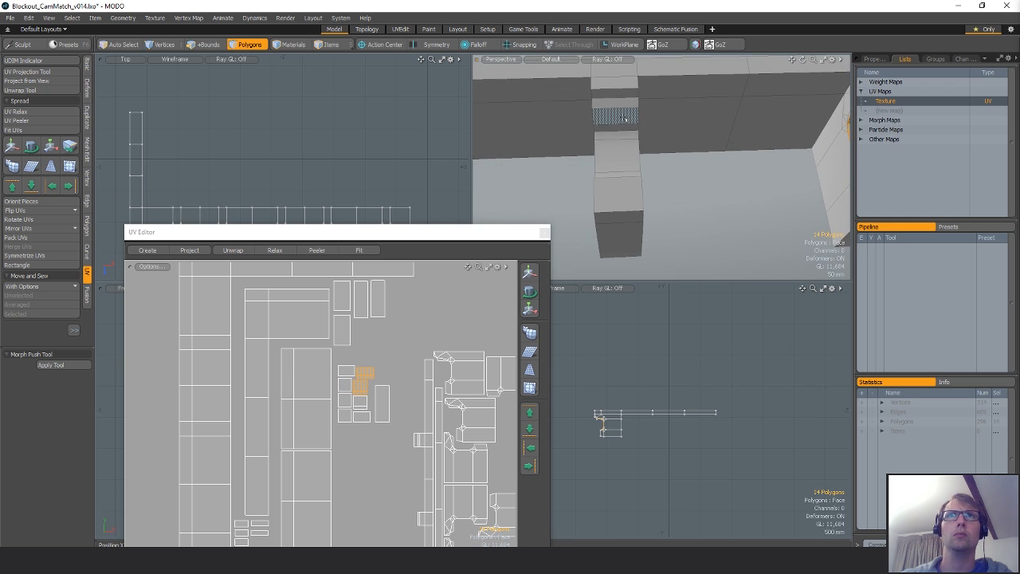
left_click_drag(622, 153, 708, 153, "alt")
left_click_drag(687, 99, 750, 167, "alt")
scroll(709, 177, "down", 5)
left_click_drag(750, 167, 751, 219, "alt")
scroll(701, 90, "up", 4)
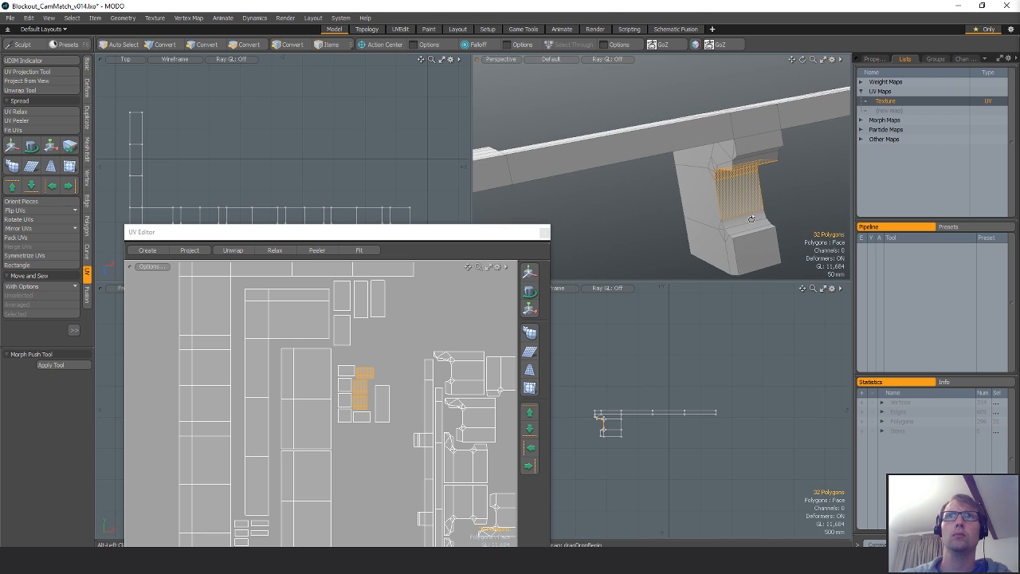
Move the selected front-face UV pieces into empty space beyond the bracket side islands.
scroll(436, 393, "down", 6)
left_click_drag(436, 392, 356, 359, "alt+shift")
key("w")
left_click_drag(364, 369, 434, 362)
left_click_drag(361, 441, 409, 434, "ctrl+alt")
scroll(410, 292, "up", 6)
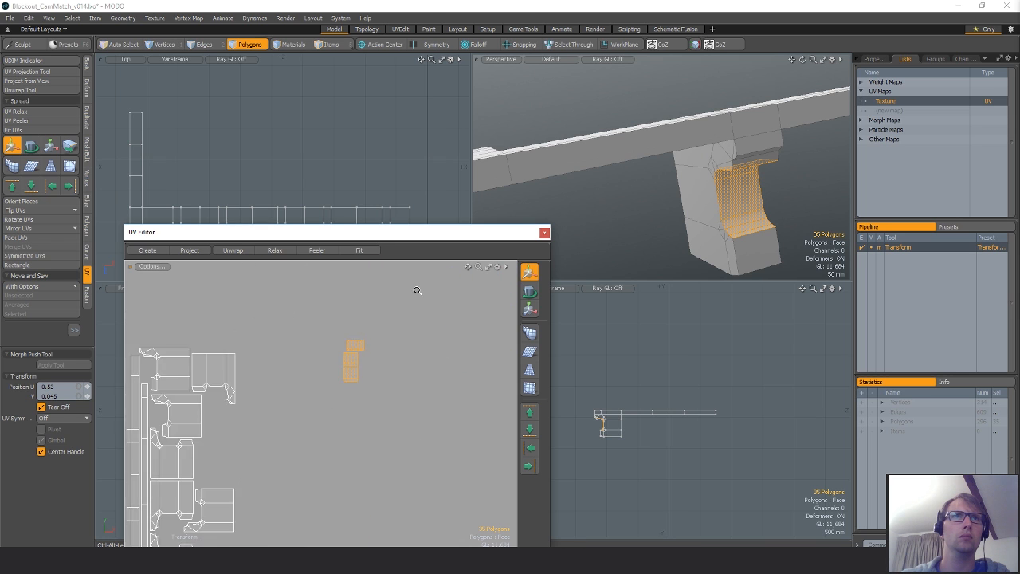
Sew the adjoining faces onto the uppermost front-face piece along its selected edges and move the merged island aside.
key("space")
key("space")
key("space")
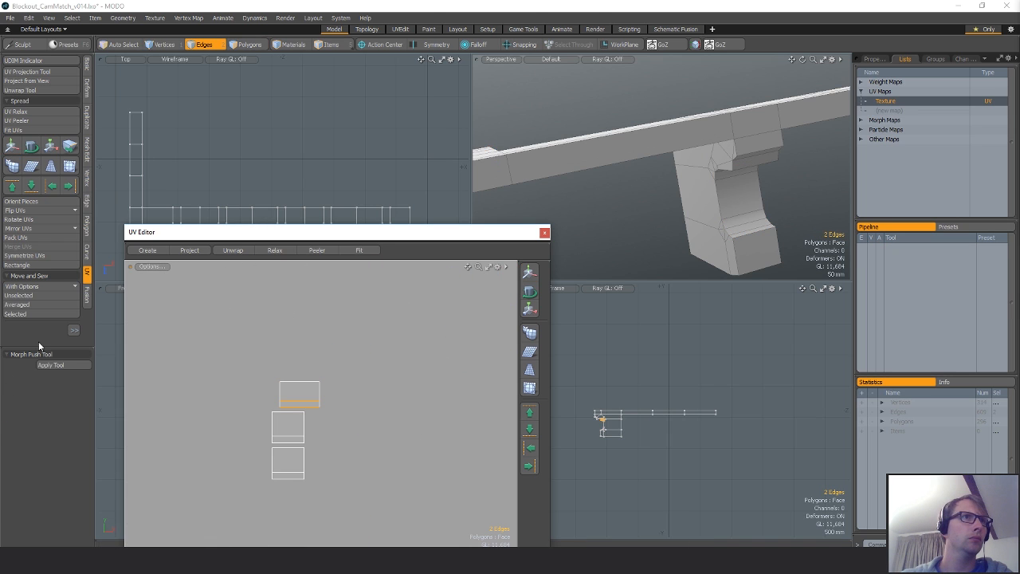
left_click(39, 315)
key("space")
double_click(290, 392)
key("w")
left_click_drag(324, 413, 380, 413)
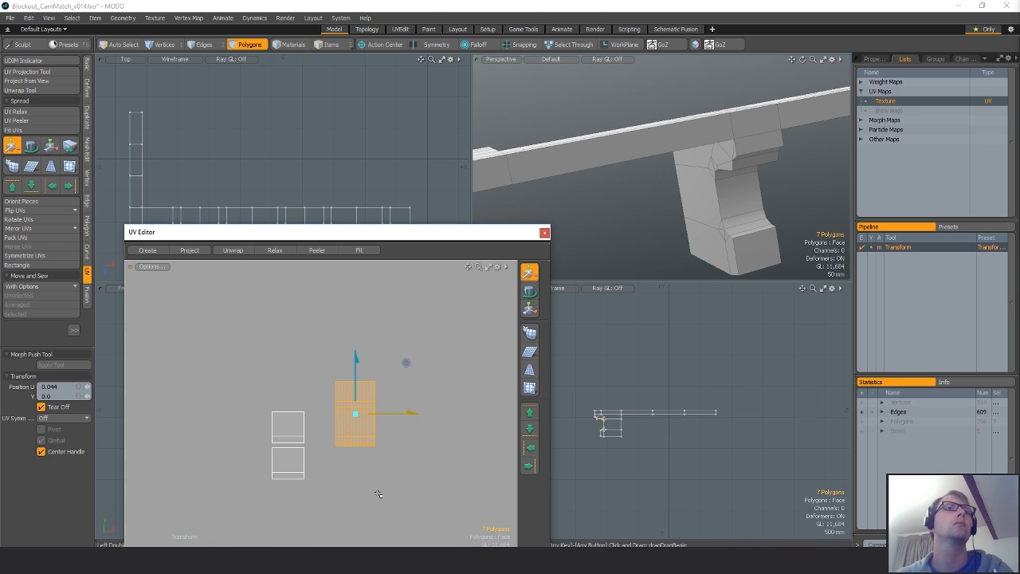
Sew the bottom front face onto the merged island along its lower edge to complete the first bracket strip.
key("space")
key("space")
key("space")
left_click(350, 444)
left_click(20, 315)
key("space")
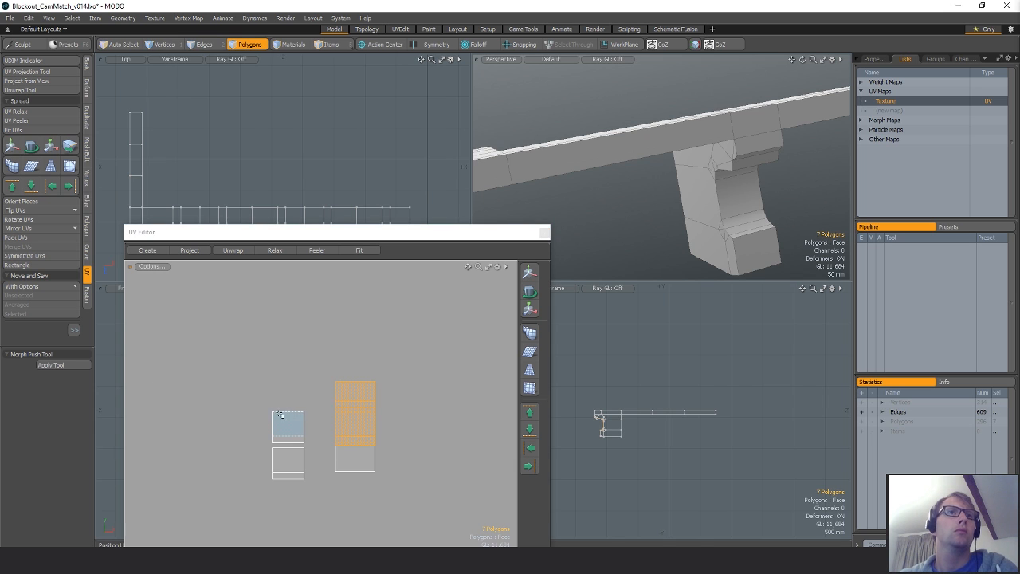
Move the upper of the two remaining pieces to clear space and sew its neighbours along its lower edges into a second strip.
double_click(289, 422)
key("w")
left_click_drag(334, 433, 493, 389)
key("space")
key("space")
key("space")
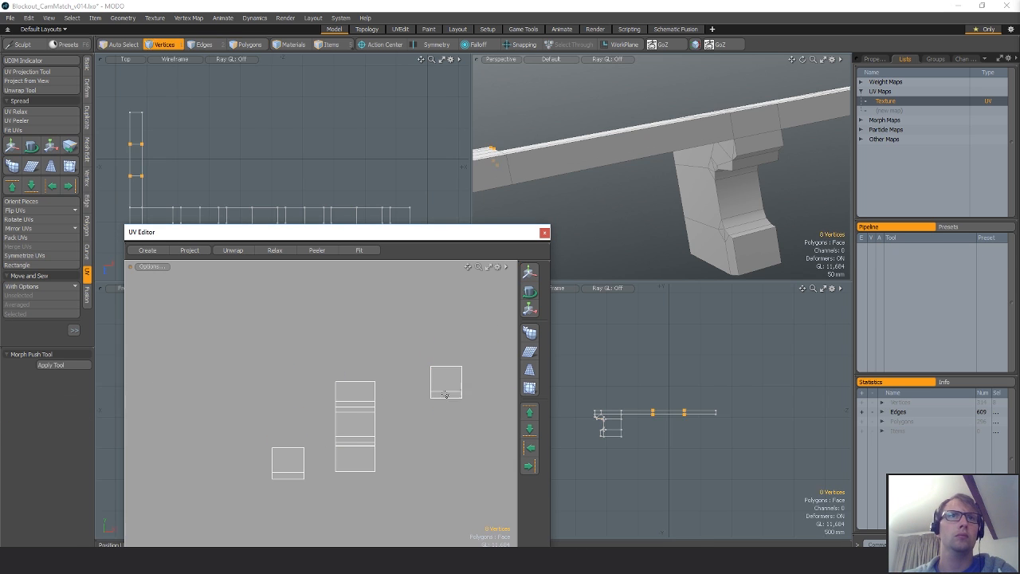
left_click(445, 397)
left_click(20, 315)
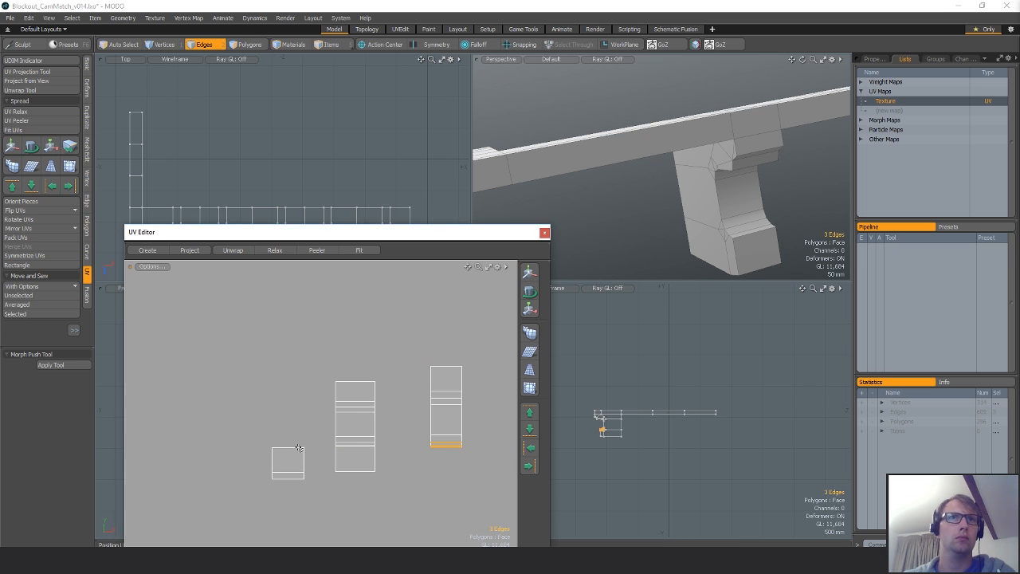
left_click(30, 318)
Sew the neighbouring faces onto the last of the three pieces along its lower edges to form the third bracket strip.
left_click(279, 480)
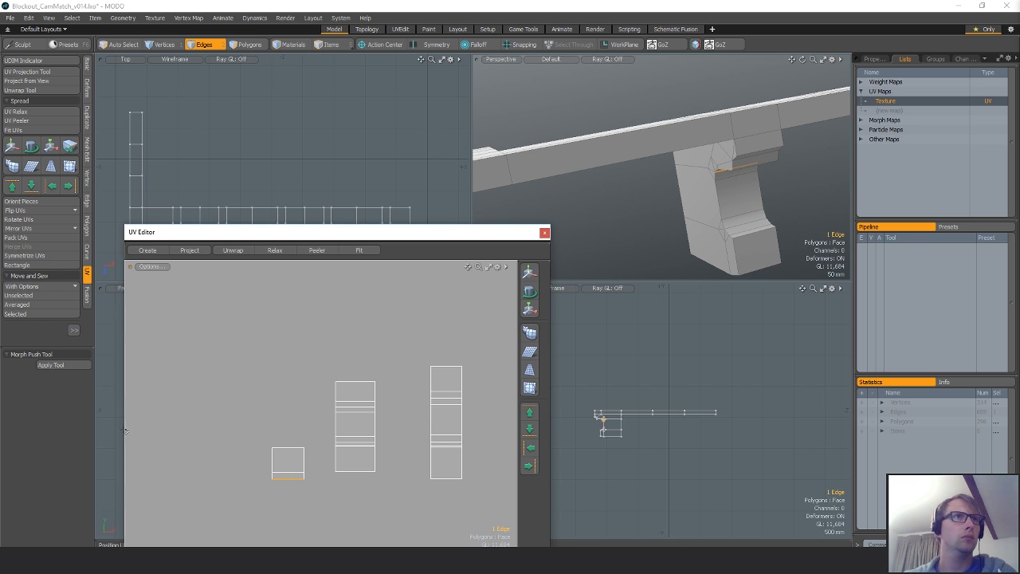
left_click(20, 315)
left_click(281, 429)
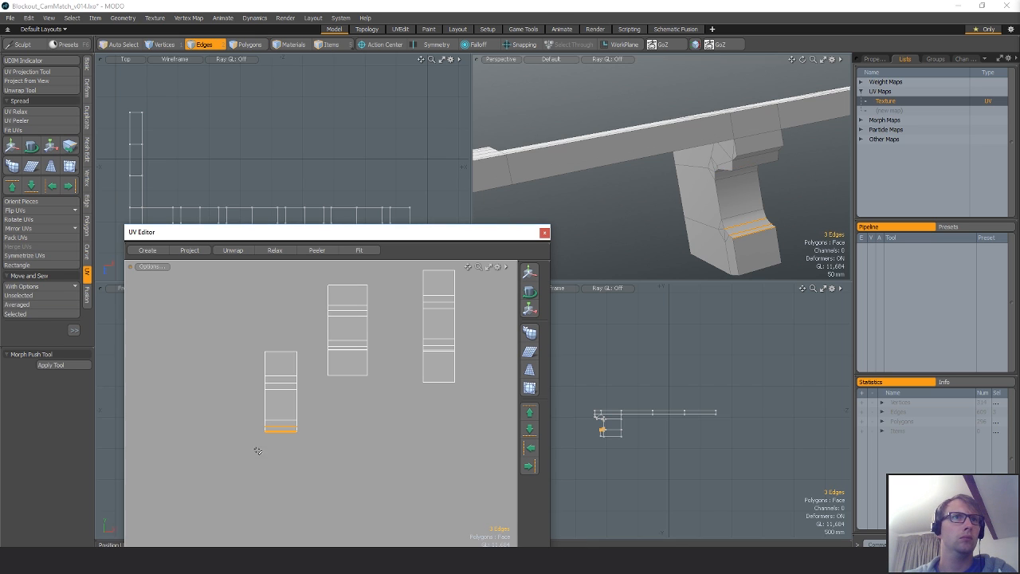
left_click(20, 315)
scroll(326, 473, "down", 3)
Select the remaining unsewn bracket front pieces and move them up about 0.39 in V, below the three finished strips.
key("3")
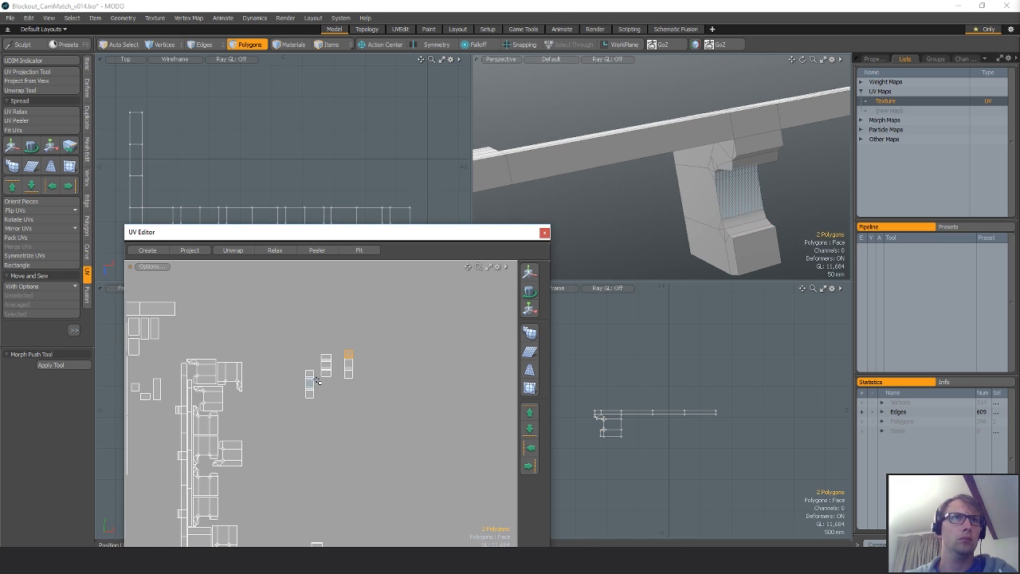
left_click_drag(307, 397, 310, 372)
left_click_drag(330, 435, 335, 362, "alt+shift")
mouse_move(322, 470)
left_mouse_down()
mouse_move(322, 479)
mouse_move(362, 430)
mouse_move(341, 474)
left_mouse_up()
scroll(362, 430, "down", 2)
left_click_drag(394, 437, 418, 393, "alt+shift")
key("w")
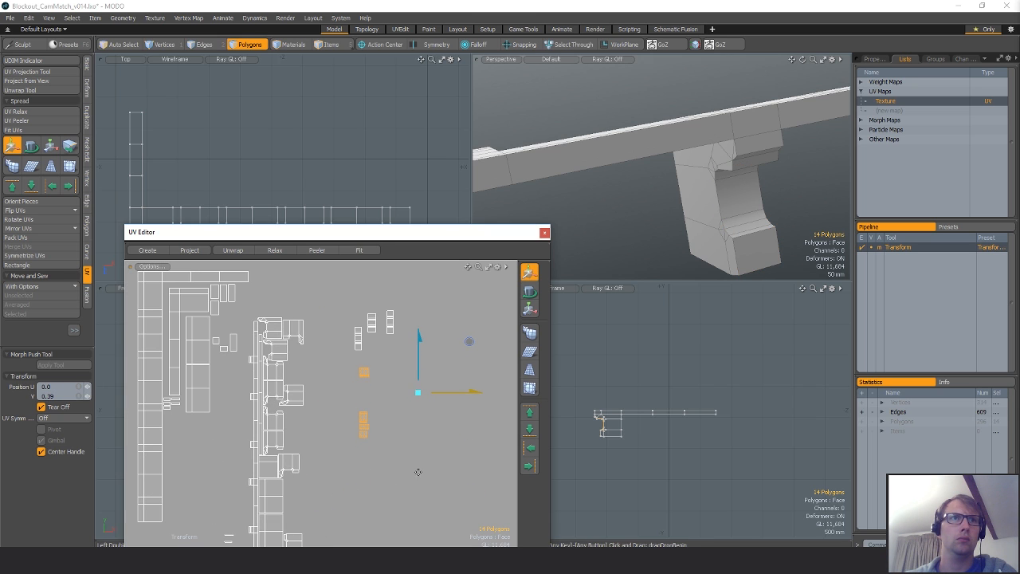
Sew the neighbouring faces along the selected edges of the remaining pieces to form the fourth and fifth bracket strips.
scroll(336, 356, "up", 3)
key("2")
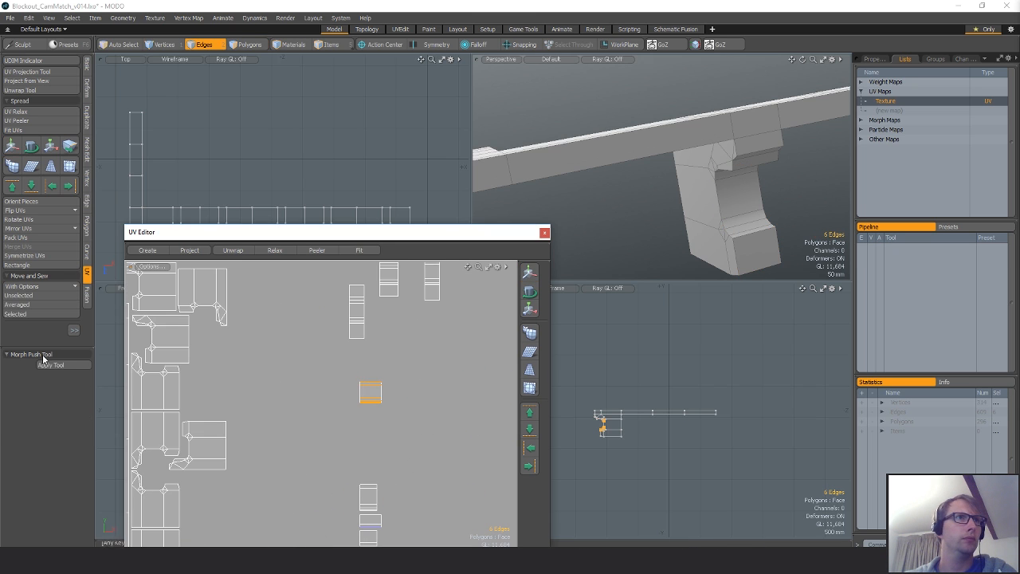
left_click(42, 314)
left_click(368, 483)
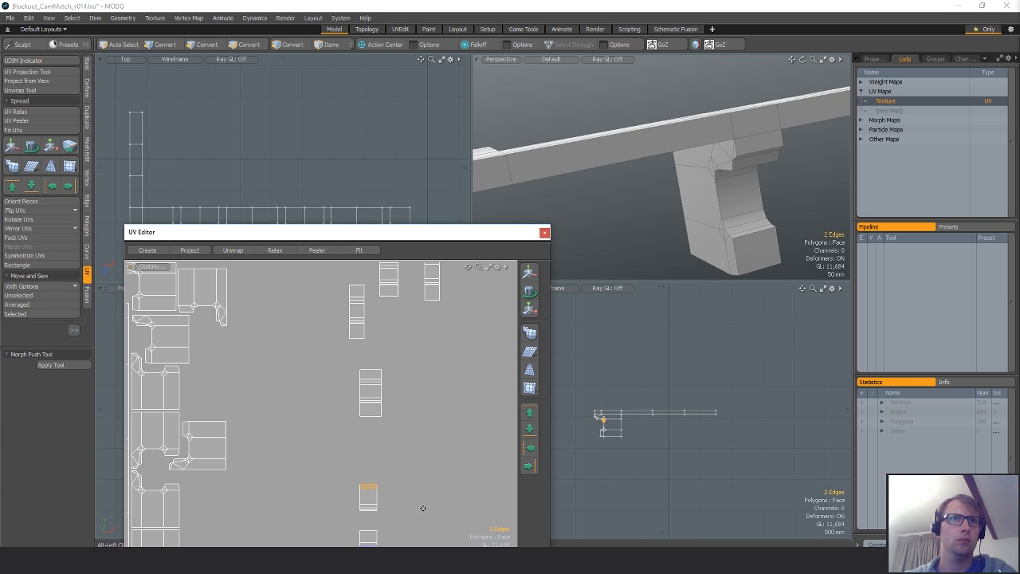
left_click_drag(420, 507, 420, 441, "alt+shift")
left_click(28, 315)
key("3")
left_click(354, 414)
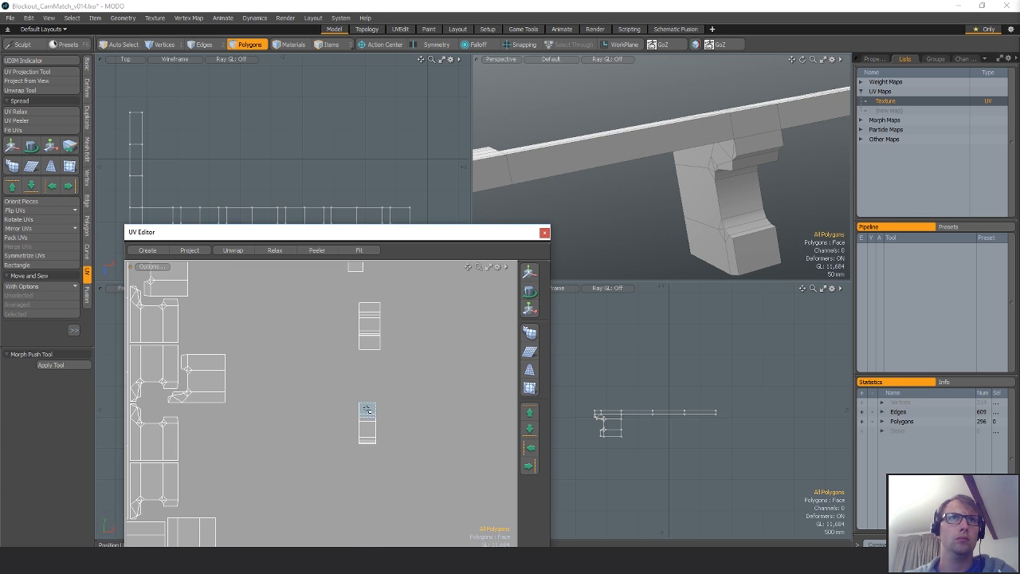
Select the fifth bracket strip and move it directly beside the fourth.
left_click_drag(418, 374, 412, 475, "alt+shift")
right_click_drag(412, 476, 403, 510)
key("w")
left_click_drag(450, 480, 470, 385)
left_click_drag(425, 463, 362, 463, "ctrl+alt")
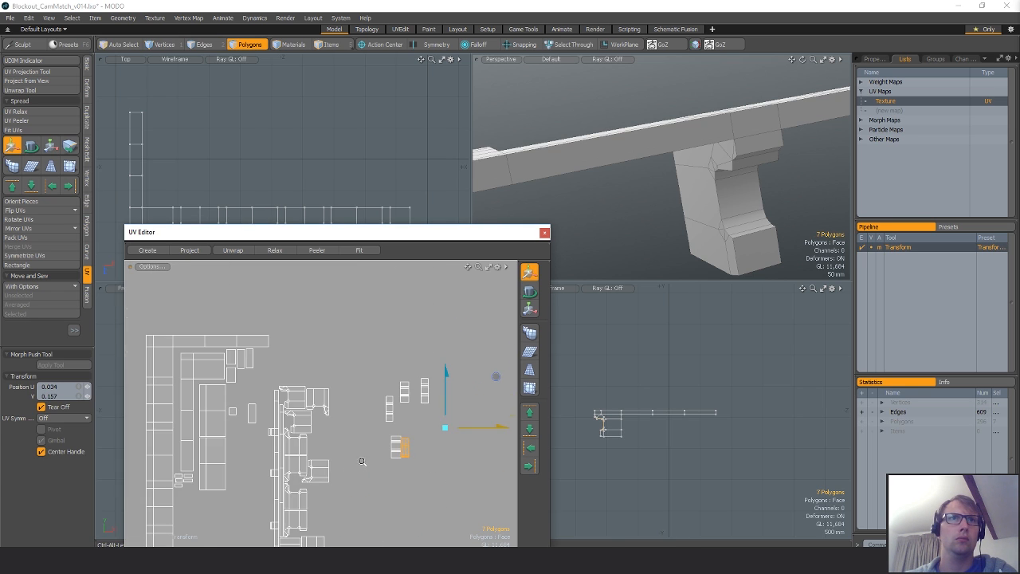
Select all five sewn bracket strips and pack their UVs together.
key("q")
left_click(388, 470)
right_click_drag(554, 483, 557, 475)
left_click_drag(415, 447, 464, 412, "alt+shift")
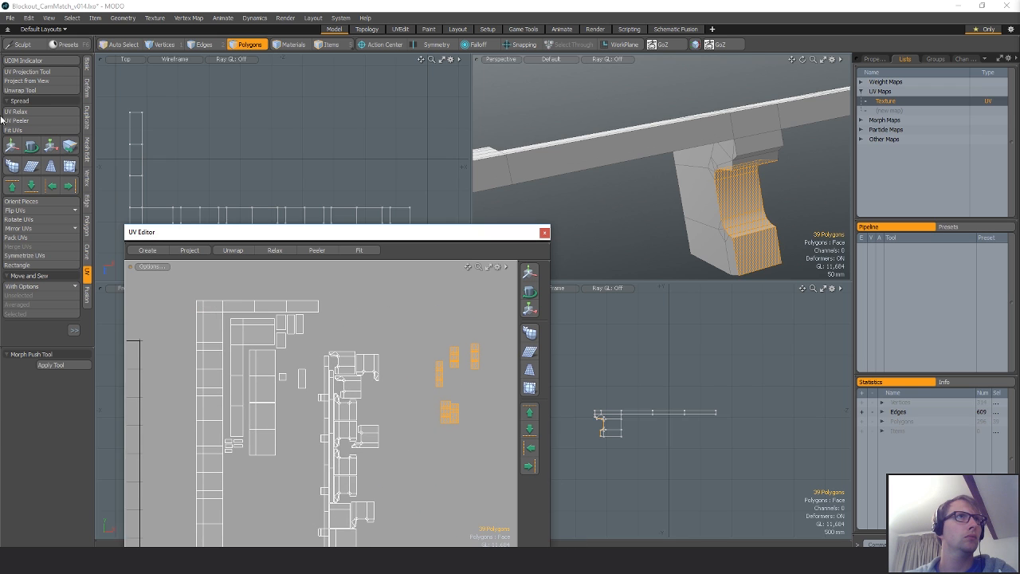
left_click(20, 237)
key("Return")
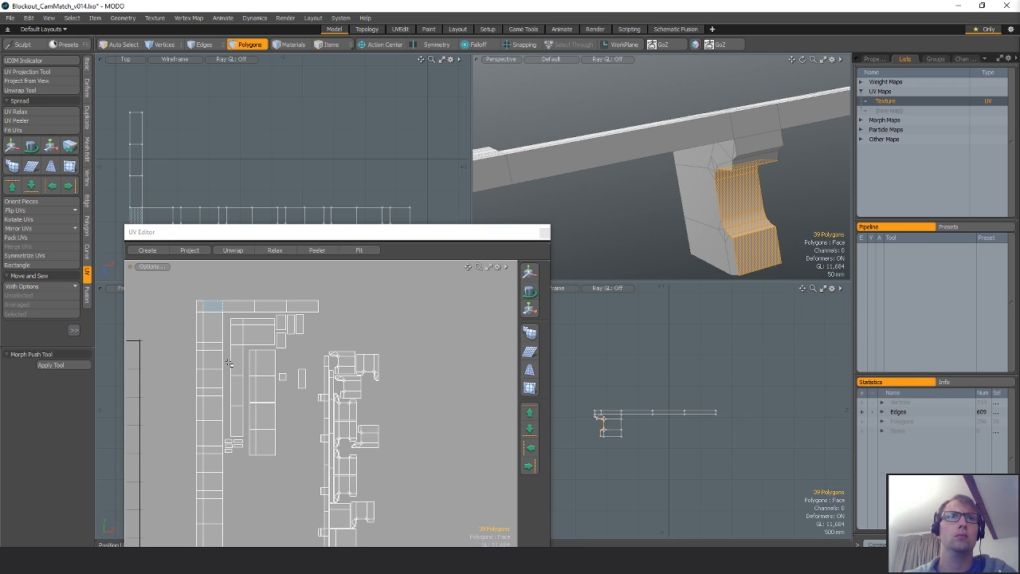
Move the packed bracket strips into the empty area beside the bracket side islands.
key("y")
left_click_drag(410, 455, 399, 453)
key("shift+a")
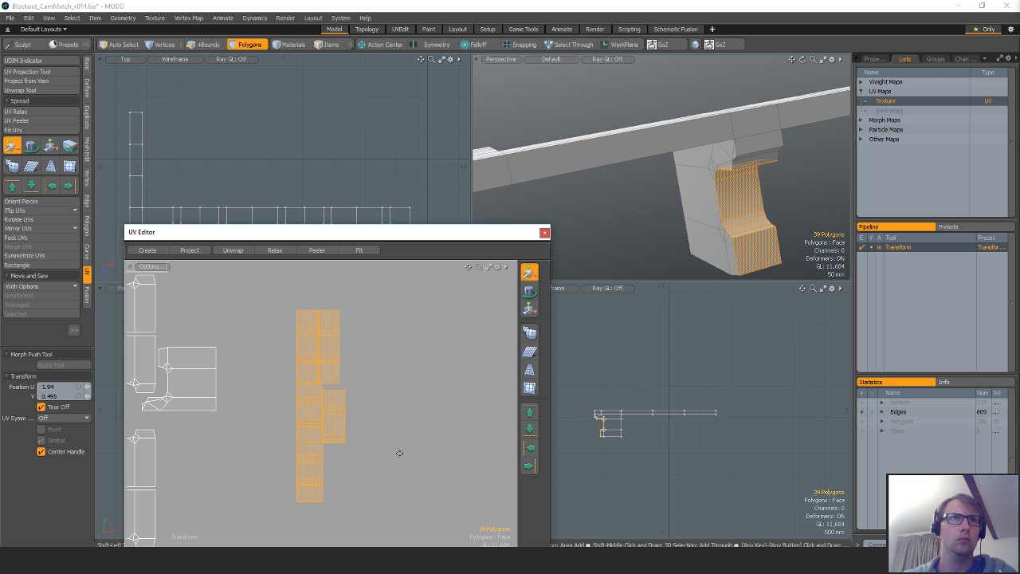
scroll(346, 399, "up", 1)
scroll(375, 399, "down", 5)
left_click_drag(377, 397, 404, 401, "alt+shift")
key("q")
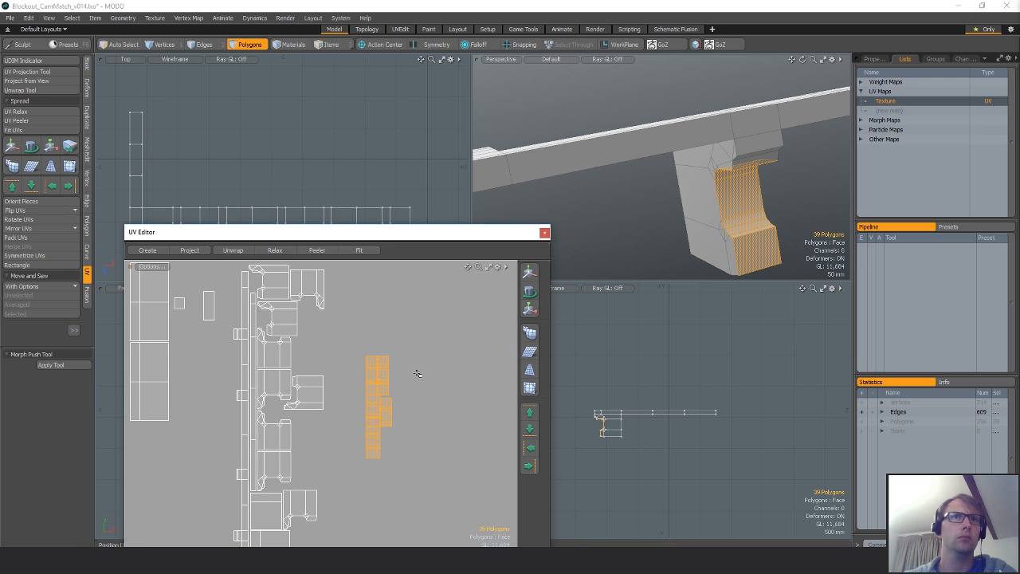
Clear the UV editor off the front view and select all polygons of the bracket nearest the ledge's L corner.
key("a")
left_click_drag(427, 240, 581, 430)
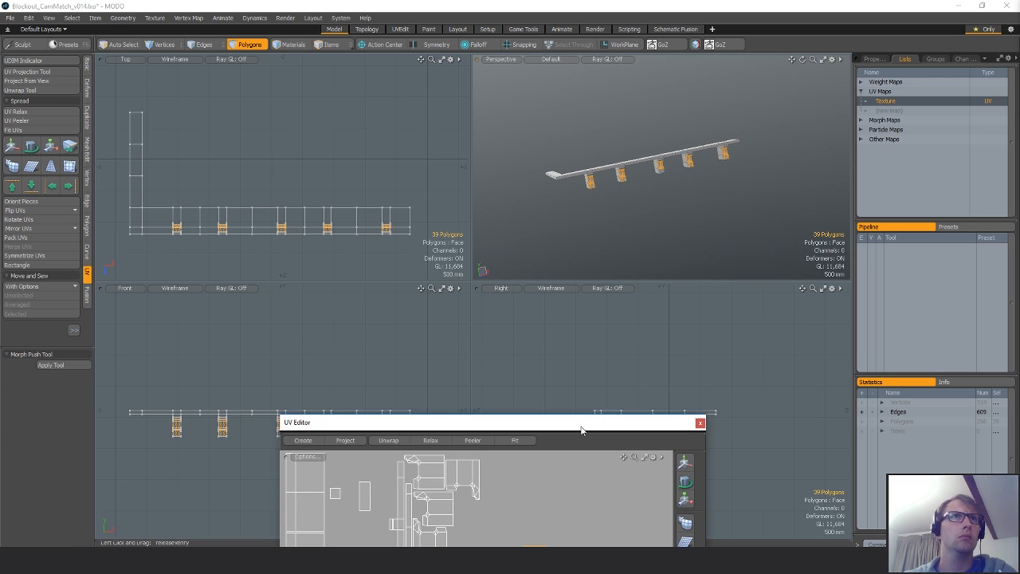
left_click_drag(336, 418, 588, 391)
key("1")
scroll(175, 410, "up", 3)
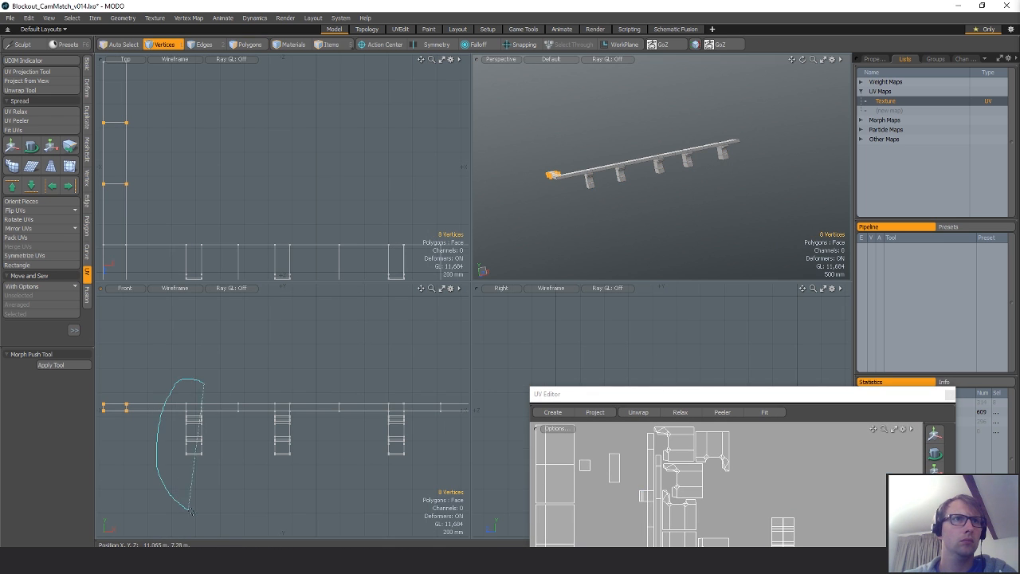
right_click_drag(189, 510, 217, 501)
mouse_move(240, 460)
left_mouse_down("alt")
mouse_move(107, 451)
mouse_move(334, 456)
left_mouse_up("alt")
key("2")
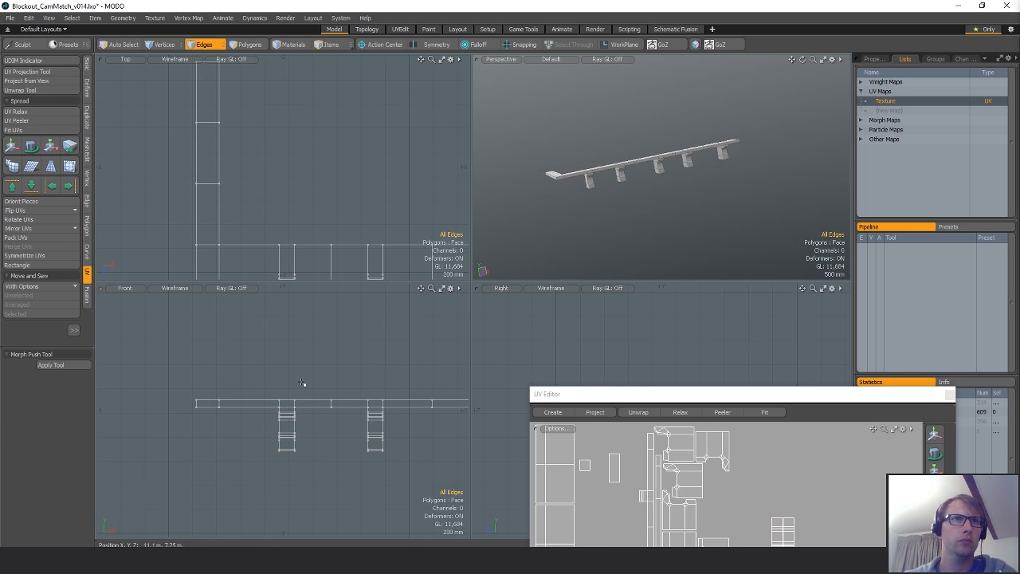
key("3")
left_click_drag(344, 502, 303, 499, "alt")
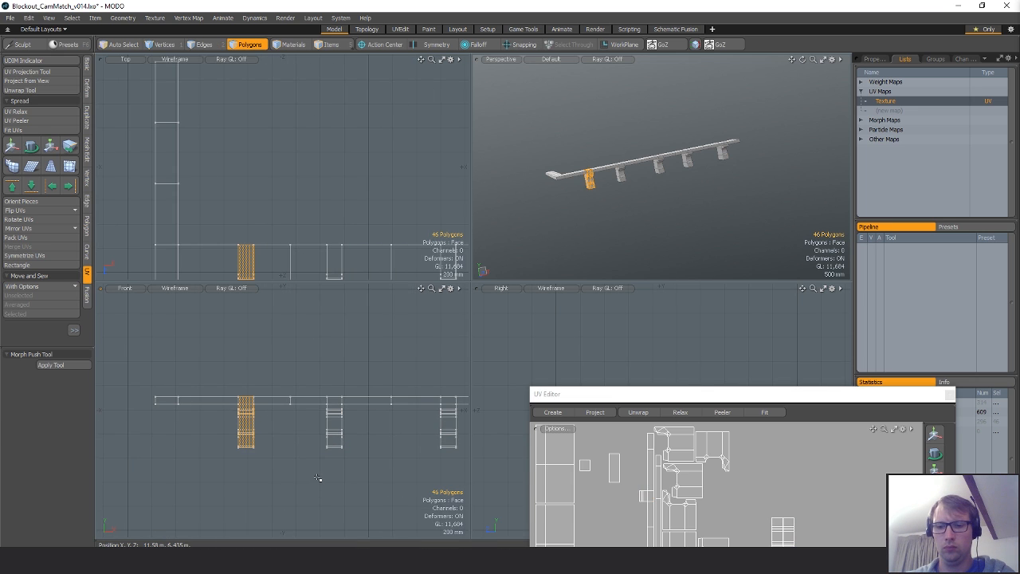
Copy the selected bracket's polygons and paste them into a new mesh item.
key("ctrl+c")
key("n")
key("ctrl+v")
Bring the UV editor back over the viewports and pack the copied bracket's UVs.
left_click_drag(611, 393, 355, 192)
scroll(516, 344, "up", 2)
double_click(522, 334)
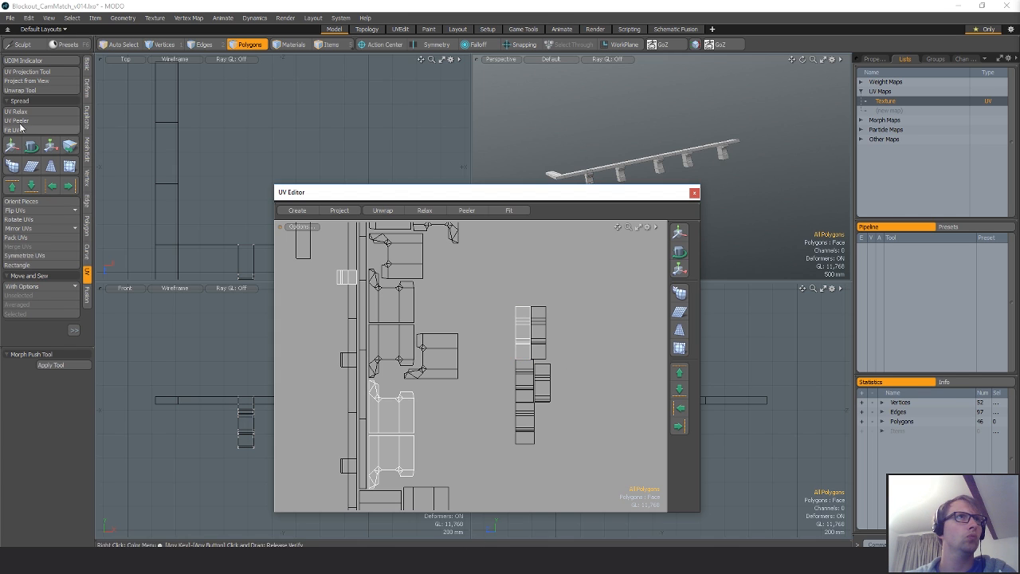
left_click(22, 228)
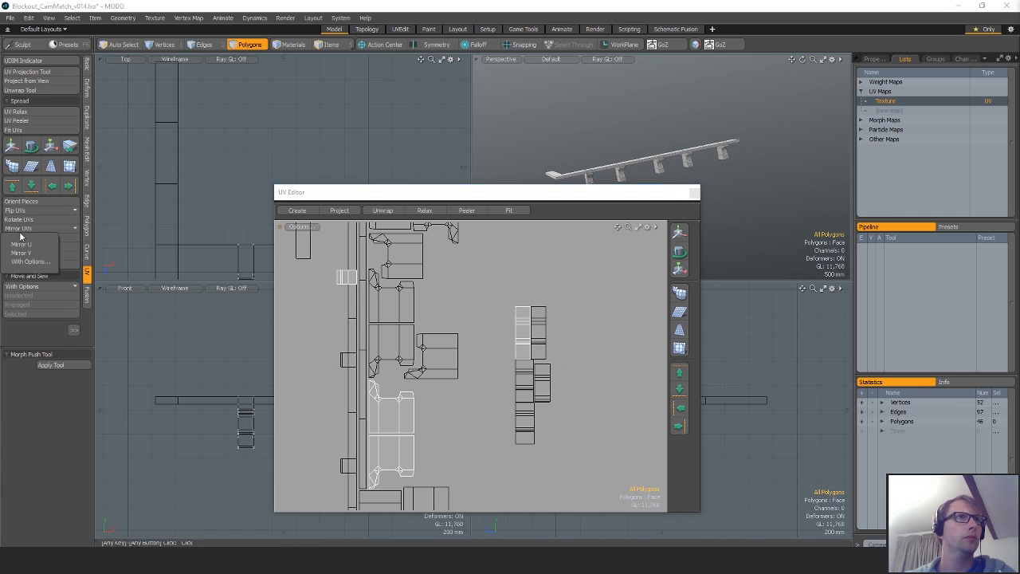
left_click(66, 238)
key("Escape")
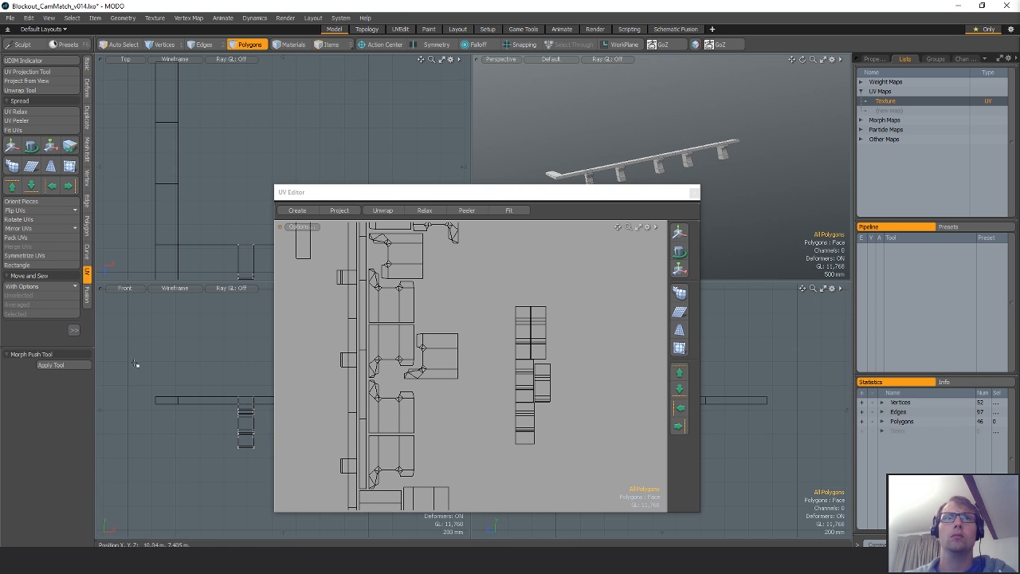
Move the copied bracket's packed UV islands to empty space clear of the original layout.
left_click_drag(407, 370, 351, 374, "ctrl+alt")
left_click_drag(355, 395, 647, 362, "alt+shift")
key("w")
left_click_drag(452, 368, 430, 400, "alt+shift")
left_click_drag(483, 411, 614, 390)
left_click_drag(614, 390, 509, 396, "alt+shift")
Rotate the first bracket side island so its recess faces away from the second side island.
key("q")
key("e")
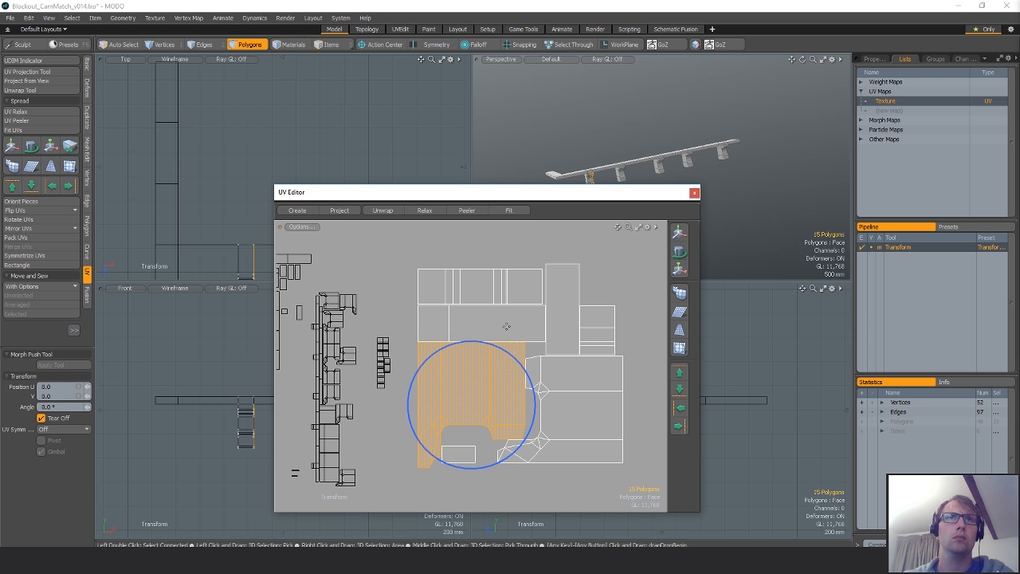
left_click_drag(499, 346, 548, 425, "ctrl")
Select the second bracket side island and rotate it by -180°.
key("q")
double_click(602, 396)
key("e")
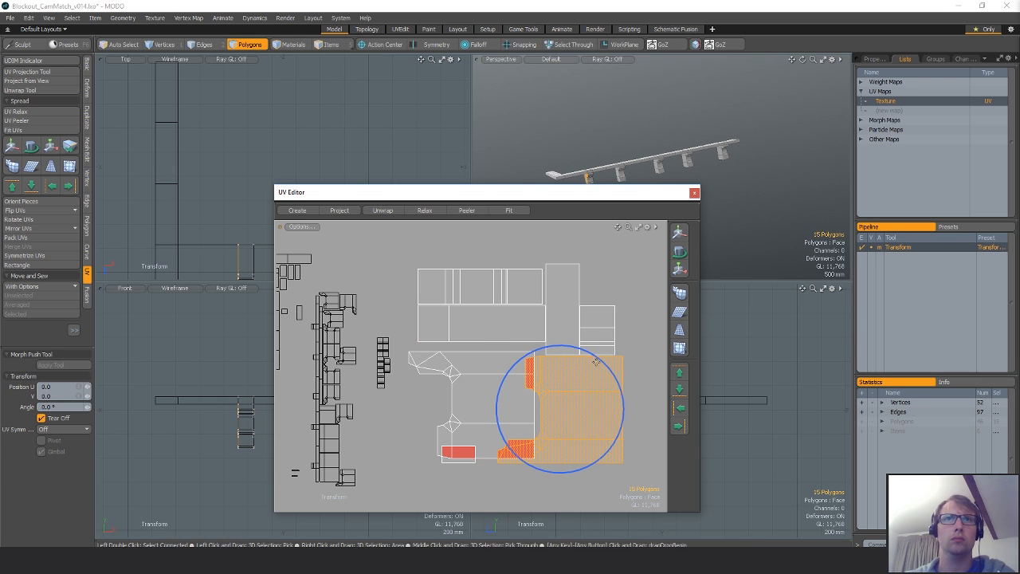
left_click_drag(589, 354, 511, 498, "ctrl")
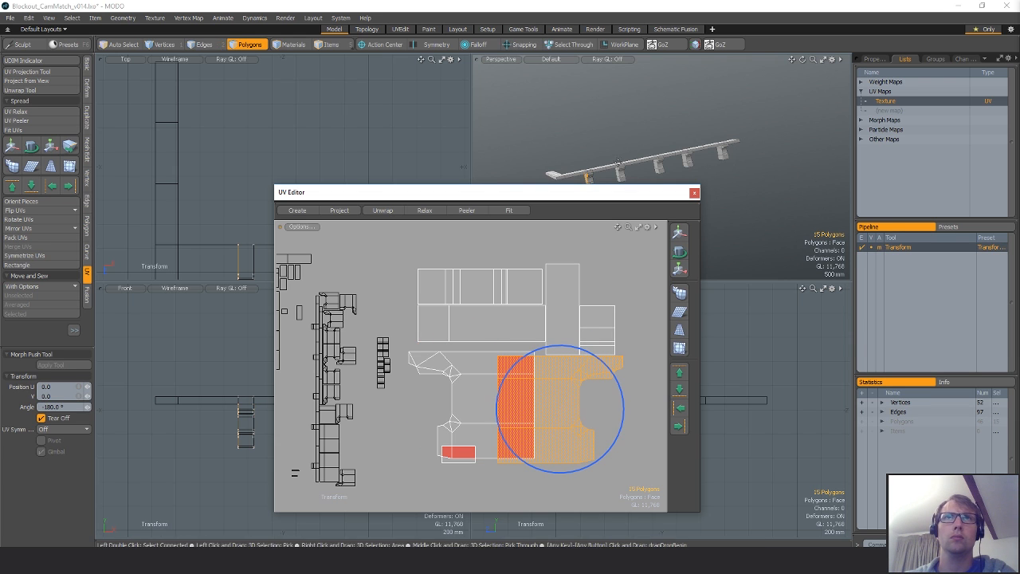
Move the second side island across to the opposite side of the first so their recessed profiles face each other.
left_click_drag(638, 143, 594, 116, "alt")
key("w")
left_click_drag(644, 308, 421, 307)
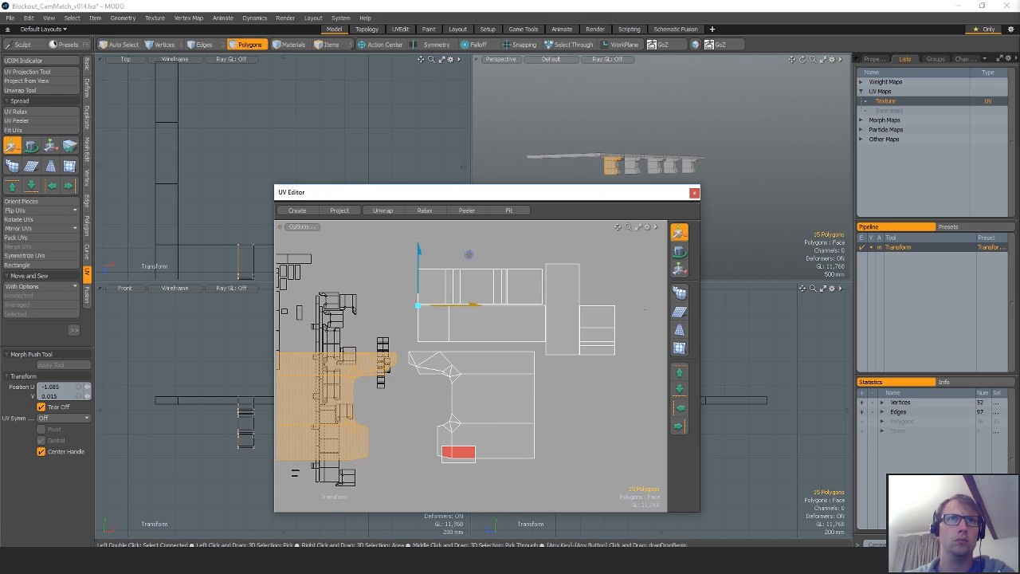
key("q")
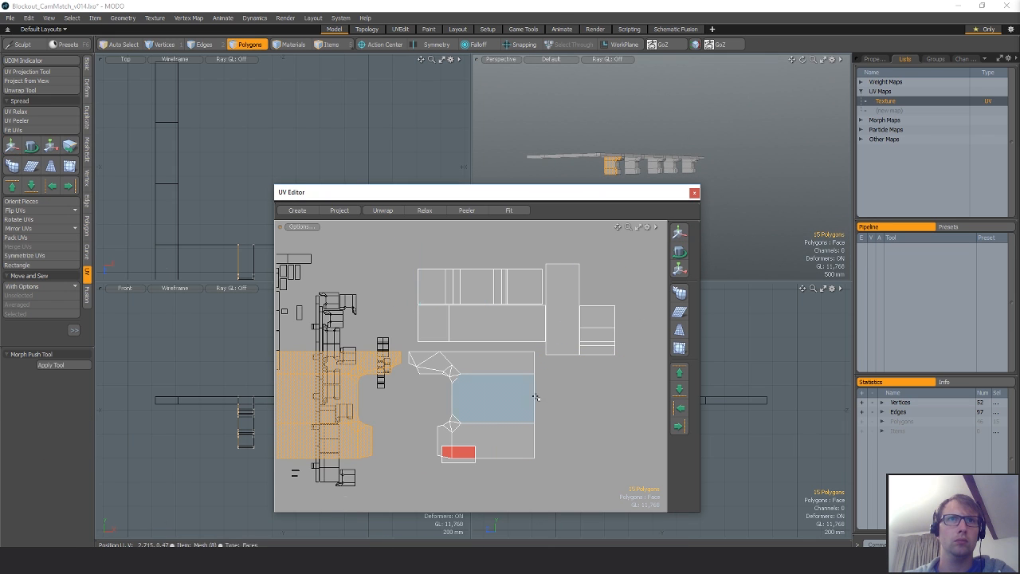
Move the tall single-face bracket island into the gap between the recessed profiles of the two side islands.
double_click(469, 315)
left_click_drag(561, 385, 563, 402, "alt+shift")
left_click_drag(630, 135, 659, 190, "alt")
left_click_drag(637, 156, 688, 127, "alt+shift")
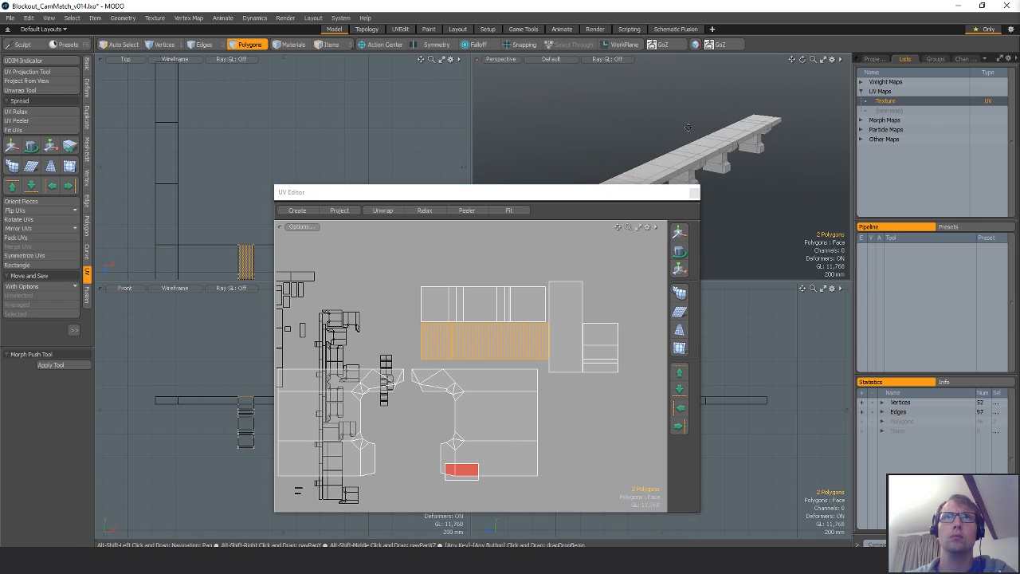
scroll(688, 127, "up", 3)
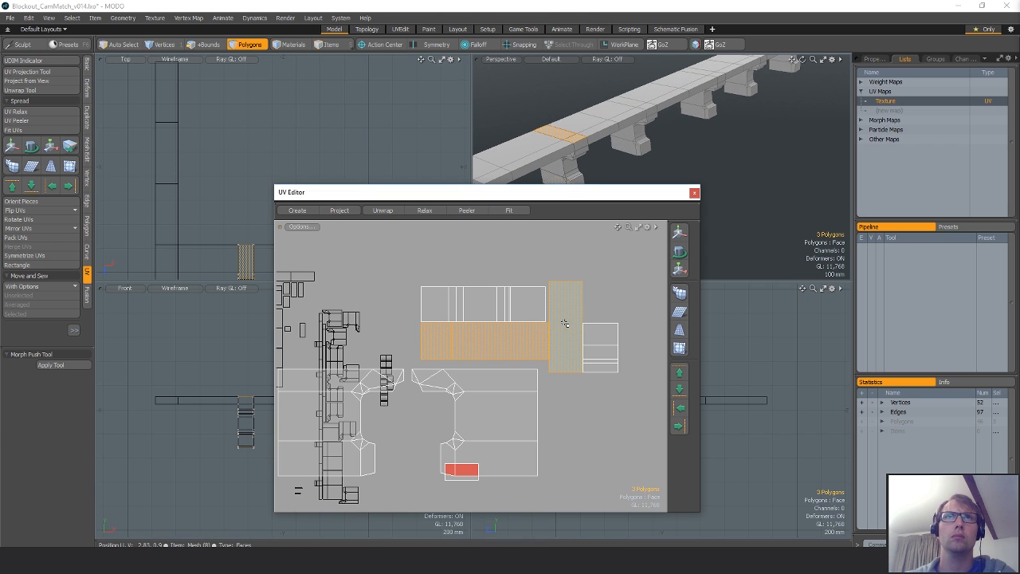
left_click_drag(602, 135, 607, 67, "alt")
left_click_drag(577, 300, 423, 396, "alt+shift")
key("w")
key("q")
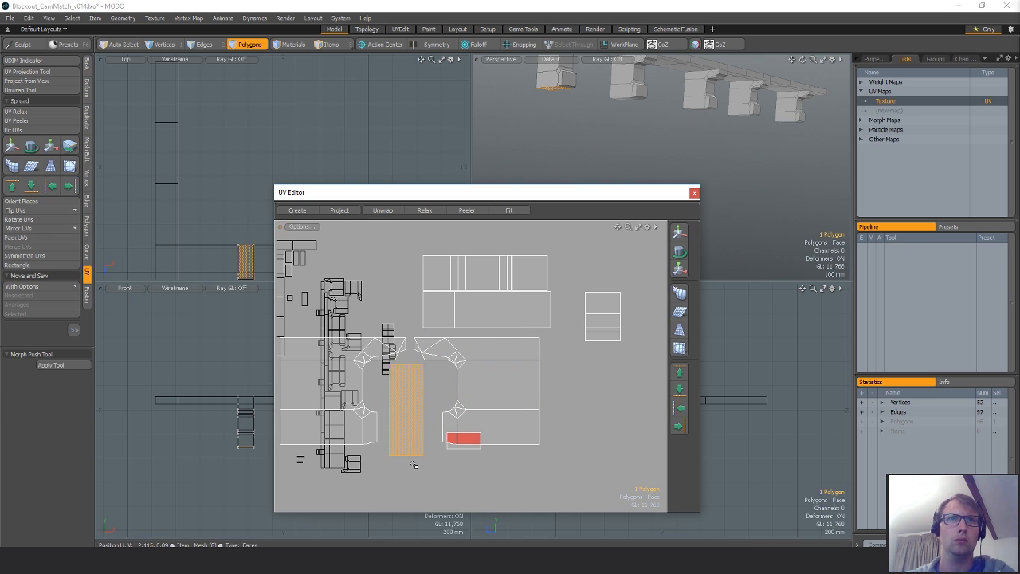
Rotate the small bracket underside island by -90° and place it upright beside the tall island in the gap.
left_click(448, 445)
key("w")
left_click_drag(574, 392, 531, 333)
key("e")
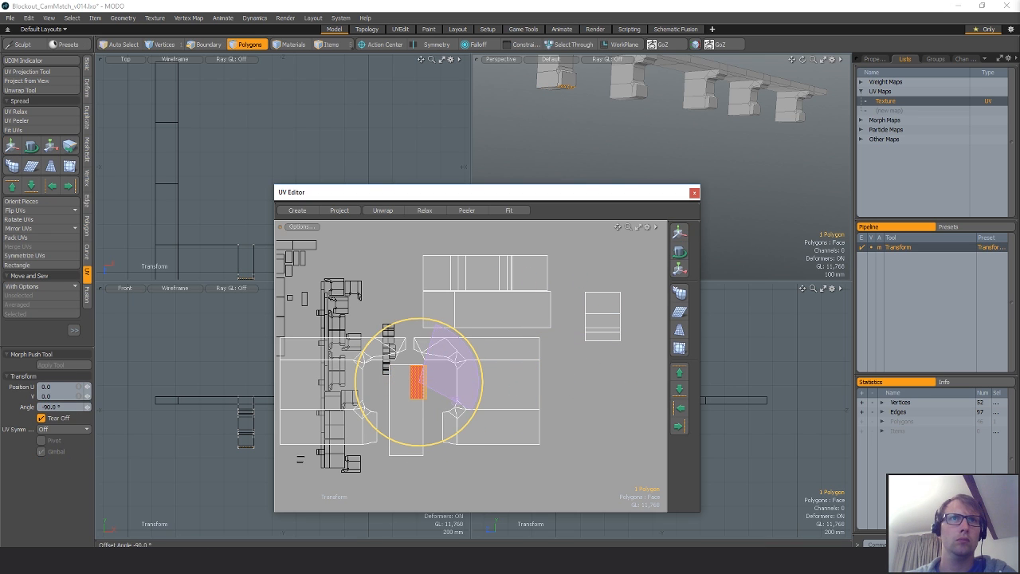
left_click_drag(474, 404, 496, 368, "ctrl")
key("w")
key("space")
Separate the two narrow faces from the small bracket front island and space them apart below it.
left_click(608, 333)
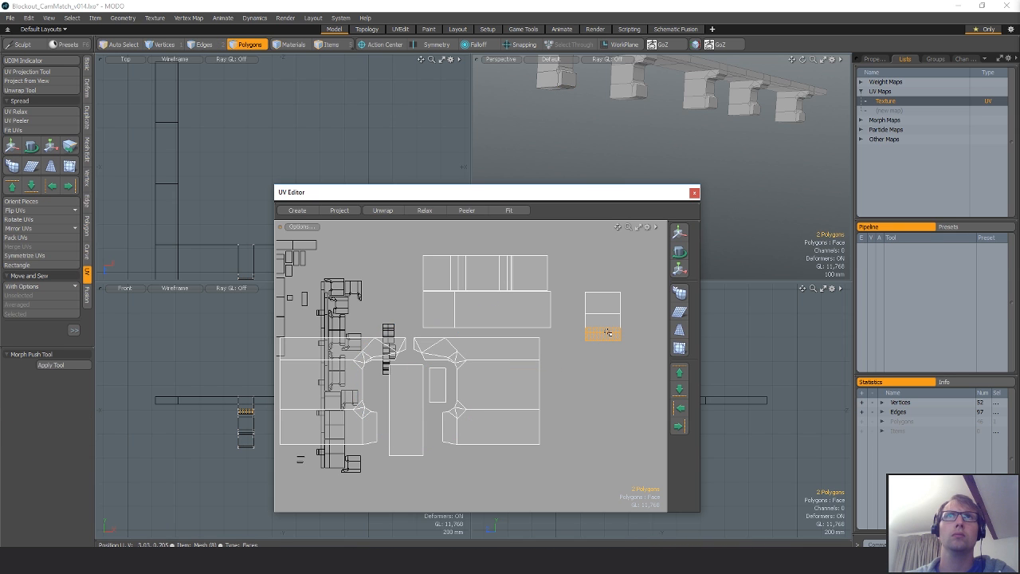
left_click_drag(608, 332, 607, 421, "alt")
left_click_drag(663, 92, 664, 153, "alt+shift")
left_click_drag(663, 153, 660, 85, "alt")
scroll(659, 102, "up", 3)
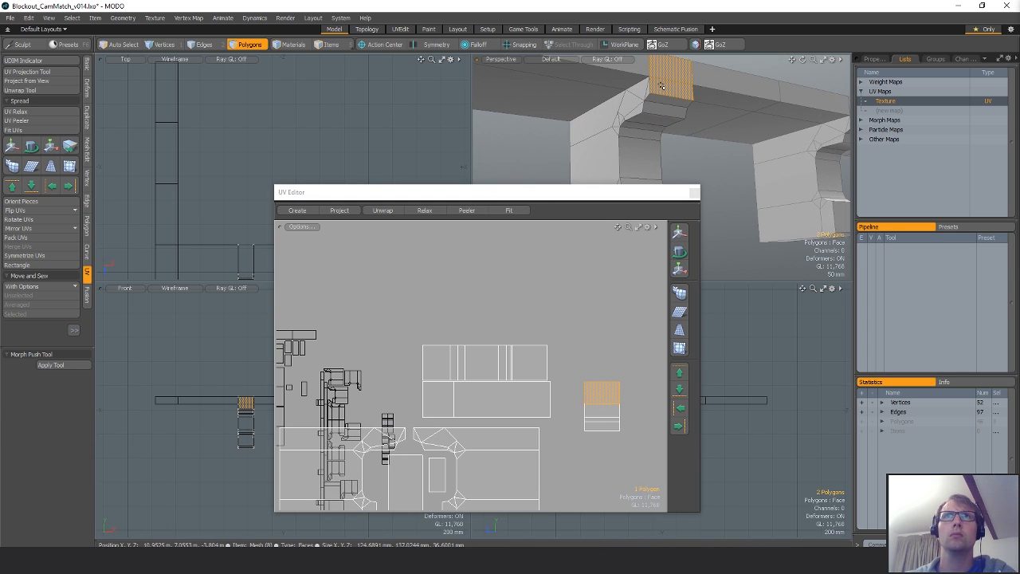
key("w")
left_click_drag(629, 405, 576, 389, "alt")
key("space")
left_click(542, 420)
key("w")
scroll(570, 405, "down", 1)
left_click_drag(540, 423, 548, 381, "alt")
key("space")
Rotate the two separated narrow islands upright together and move them into the gap between the side islands.
left_click(552, 339)
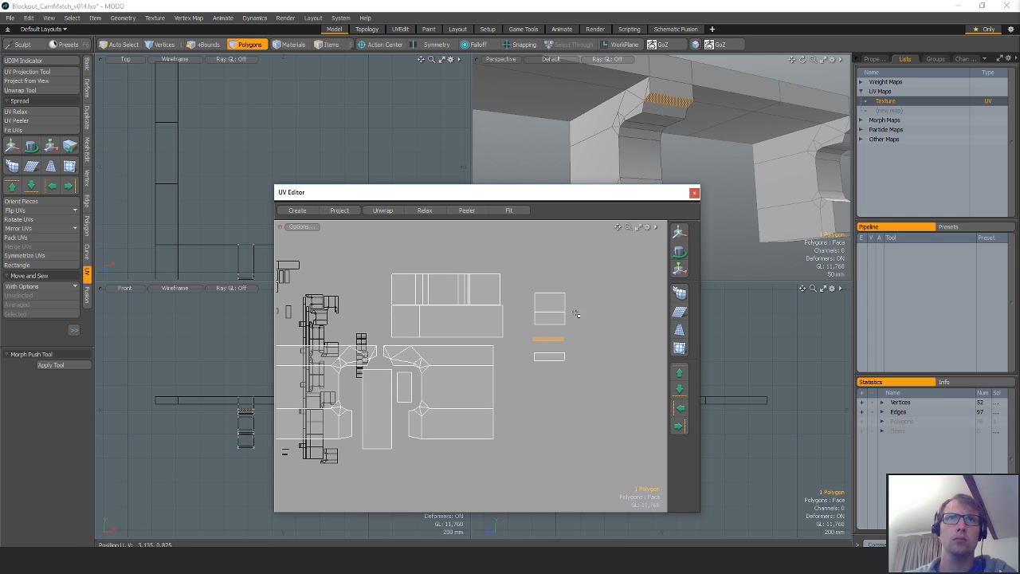
key("e")
key("space")
left_click(555, 355, "shift")
key("e")
left_click_drag(574, 291, 607, 373)
key("w")
left_click_drag(582, 313, 406, 329)
left_click_drag(394, 395, 518, 392, "alt+shift")
scroll(510, 383, "up", 4)
left_click_drag(479, 346, 429, 410)
Move the thinner narrow island off the tall island so it sits beside the other narrow island.
key("space")
left_click(472, 385, "ctrl")
key("w")
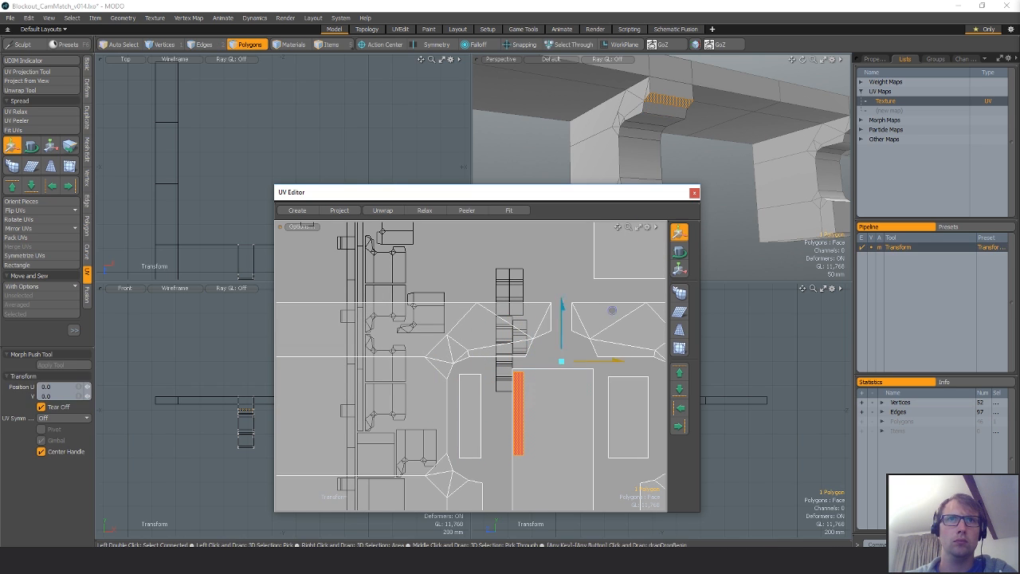
left_click_drag(612, 311, 585, 312)
left_click_drag(555, 370, 421, 373, "ctrl+alt")
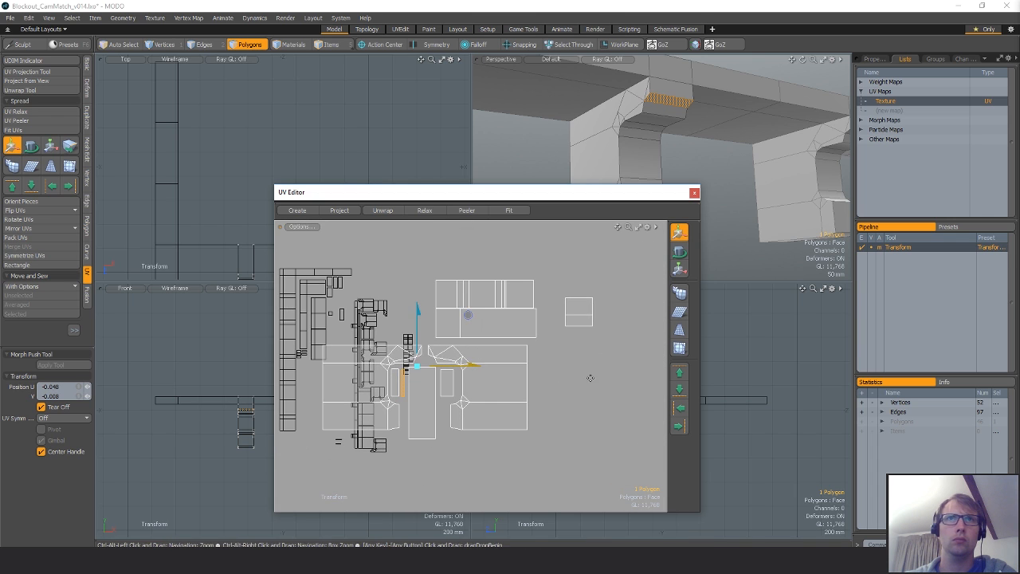
Place the remaining two-face front island above the side islands and set the long two-face island next to it.
key("space")
left_click(579, 321, "shift")
key("w")
left_click_drag(589, 319, 431, 330)
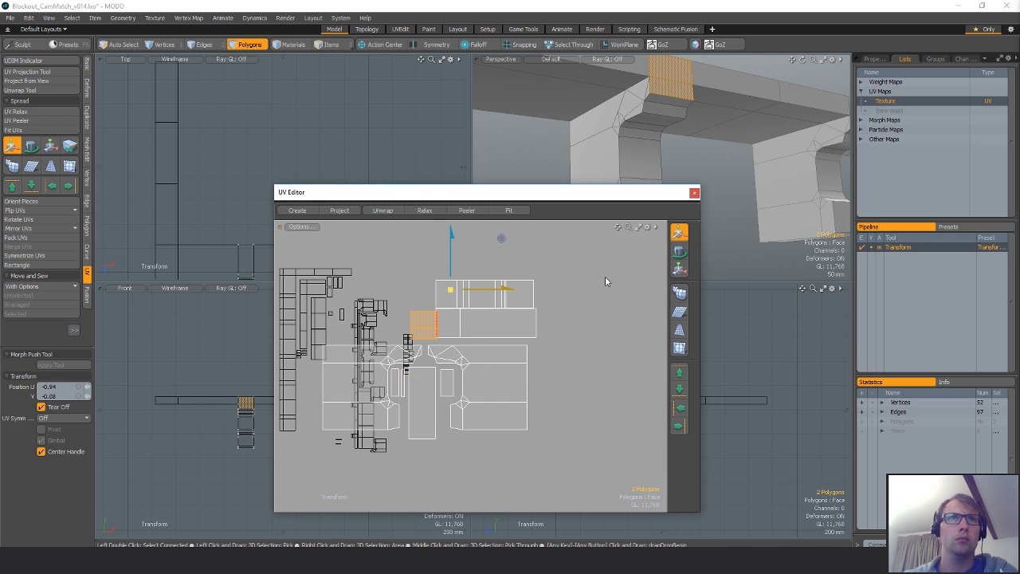
key("space")
left_click_drag(493, 321, 459, 320)
left_click_drag(522, 315, 563, 351, "alt+shift")
key("w")
left_click_drag(569, 316, 578, 322)
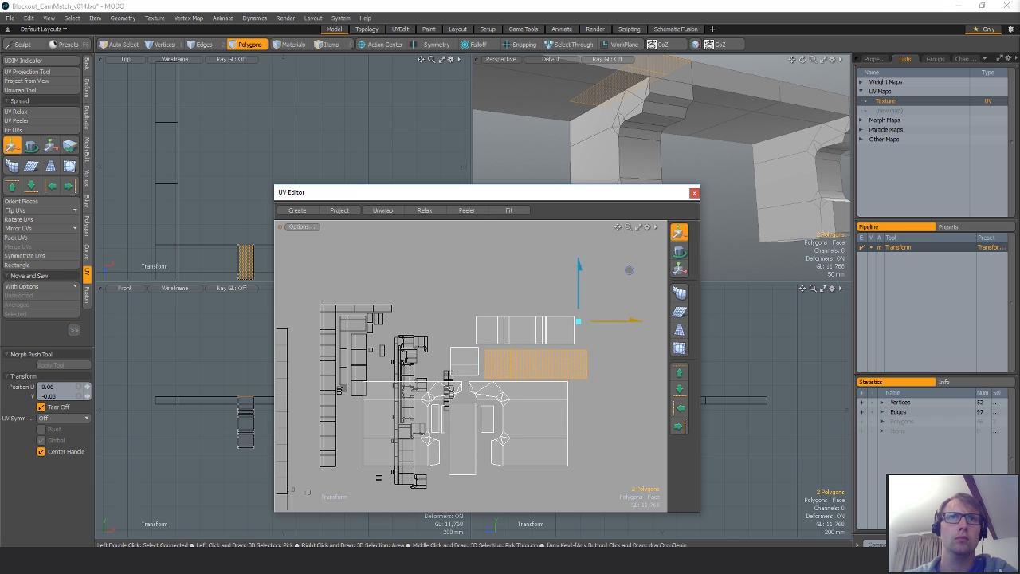
Rotate the long bracket face strip upright and place it along the outer edge of the second side island.
key("space")
double_click(513, 326)
key("w")
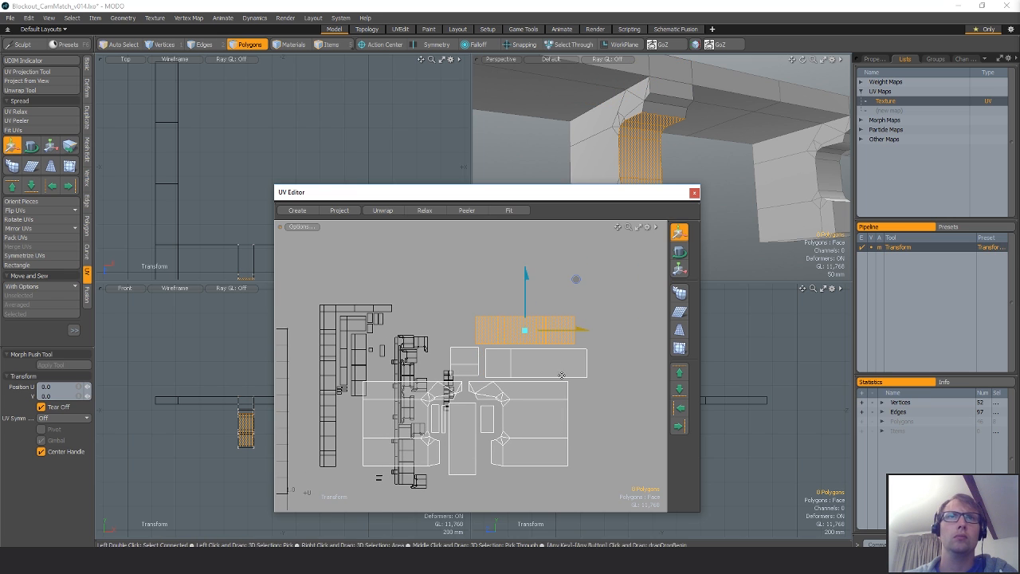
left_click_drag(554, 374, 518, 337, "alt+shift")
left_click_drag(518, 338, 560, 386)
key("e")
left_click_drag(569, 322, 608, 393, "ctrl")
key("space")
left_click(546, 344)
double_click(561, 363)
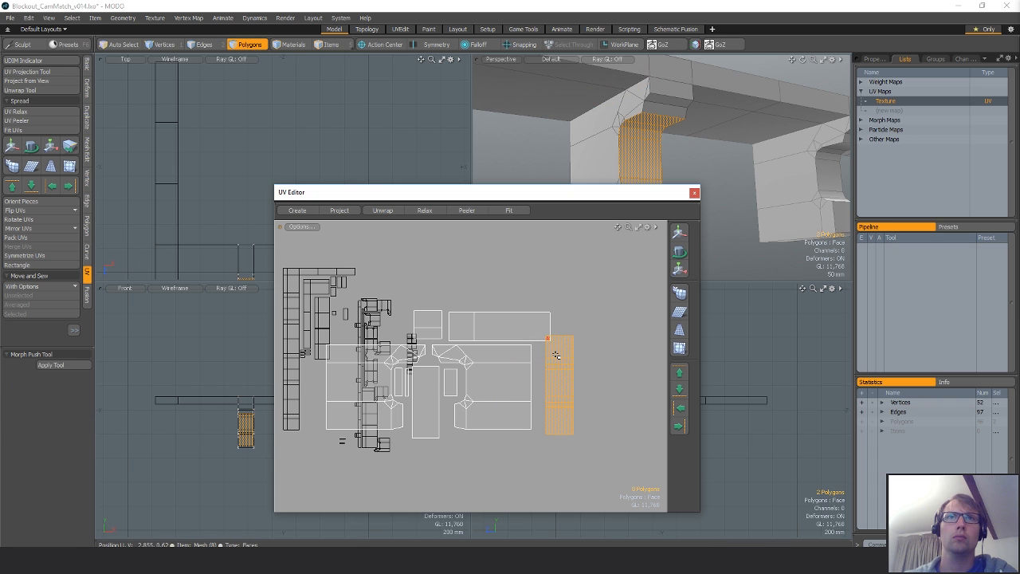
key("w")
Shift the long two-face island in line with the side islands, set the front island beside it, and clear the selection.
key("space")
left_click(496, 316)
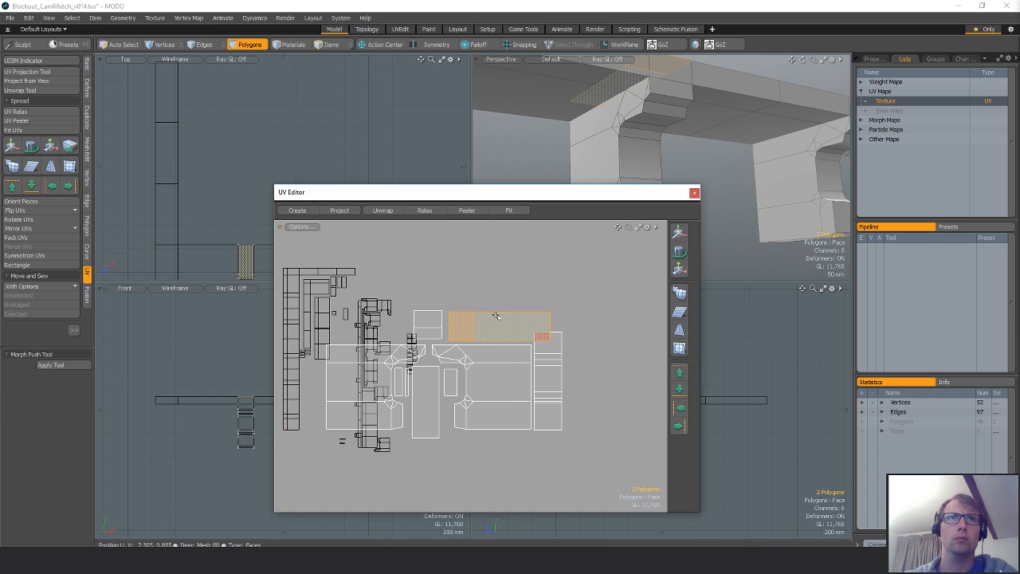
key("w")
left_click_drag(451, 323, 431, 323)
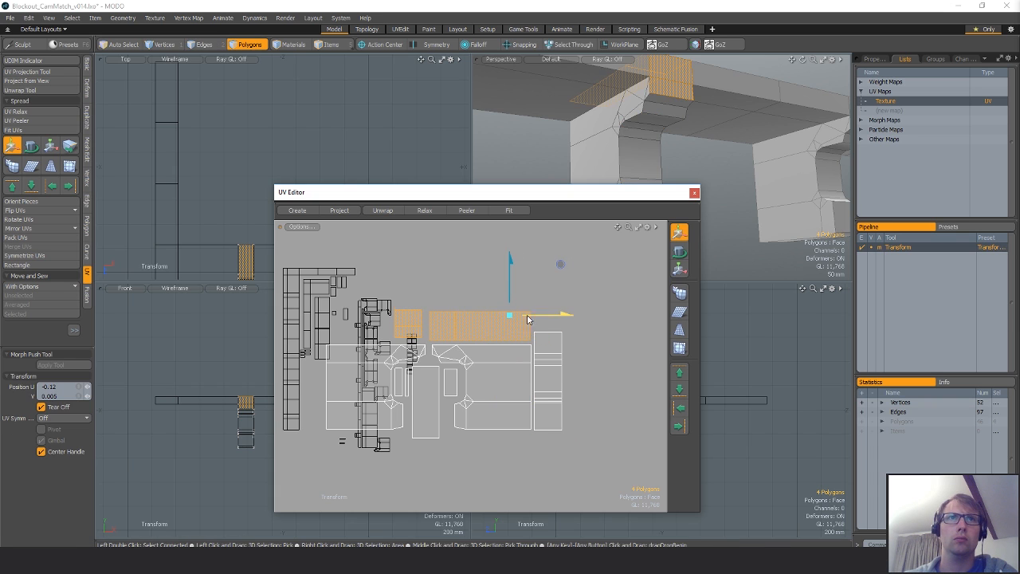
key("space")
left_click(403, 329)
key("w")
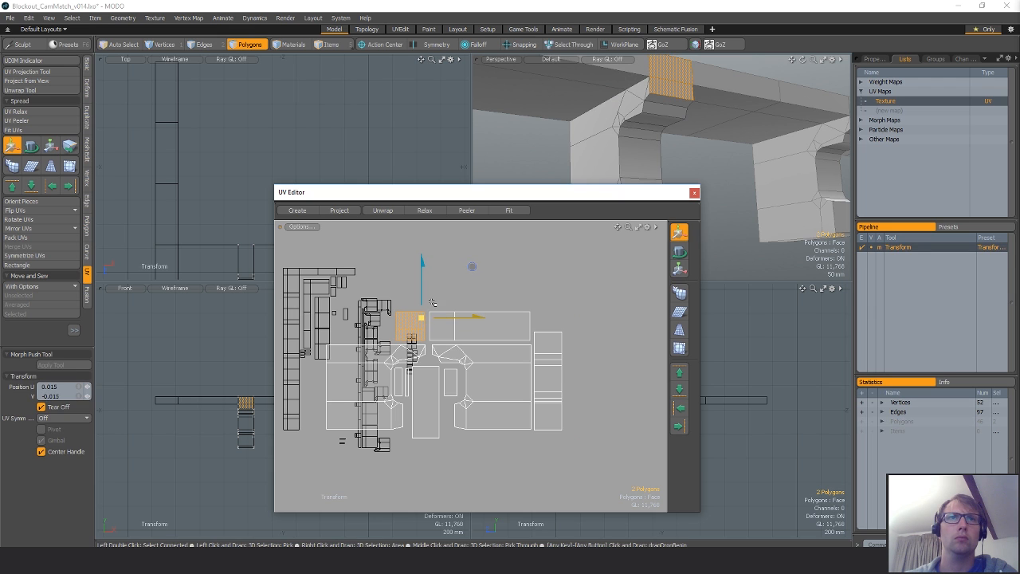
key("space")
left_click(550, 285)
scroll(560, 287, "down", 3)
left_click_drag(560, 287, 475, 310, "alt")
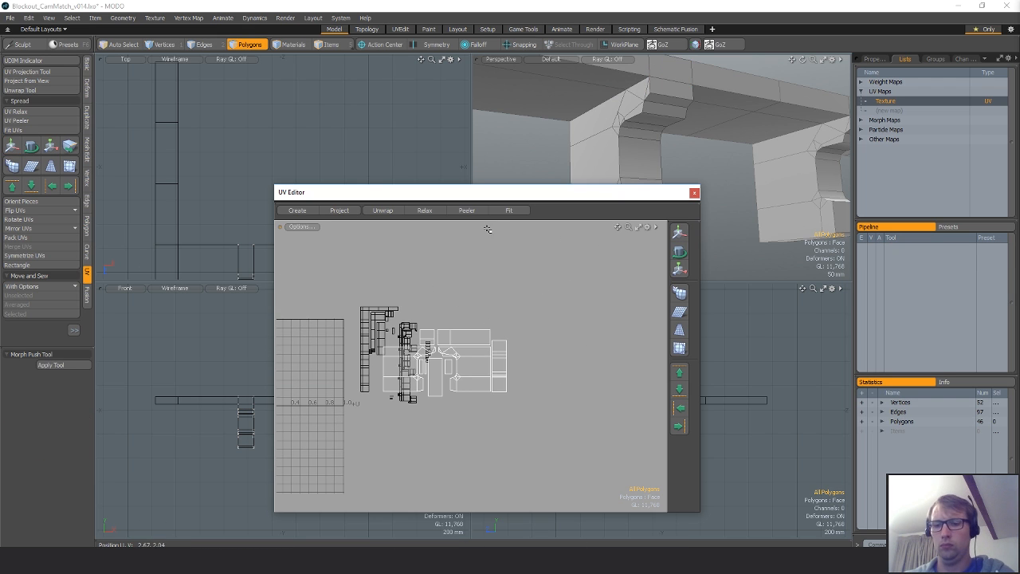
Duplicate the unwrapped bracket and, with snapping on, move the copy about 735 mm in X onto the second bracket position.
left_click_drag(221, 262, 124, 179, "alt")
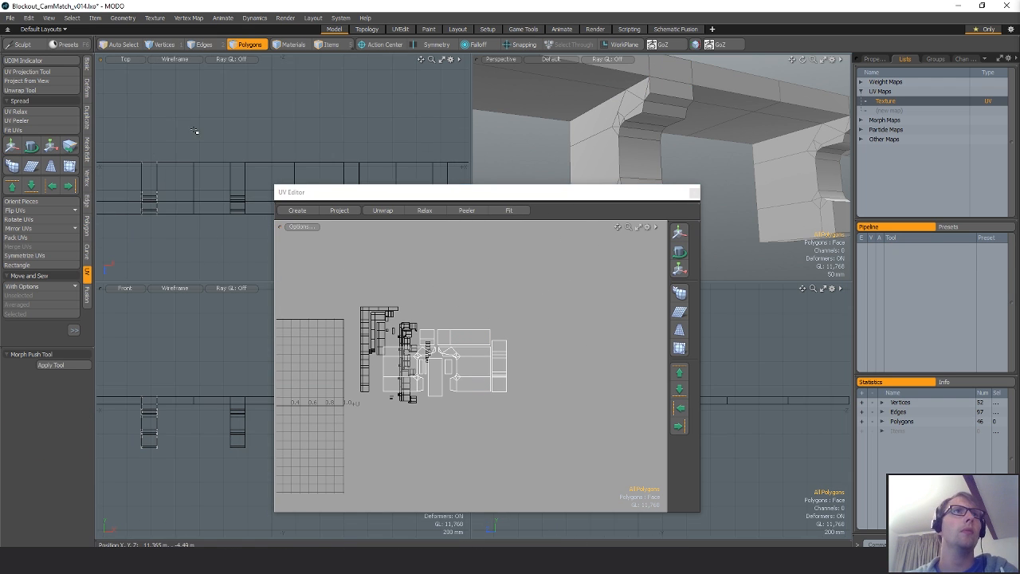
right_click_drag(194, 129, 200, 223)
left_click_drag(513, 193, 629, 472)
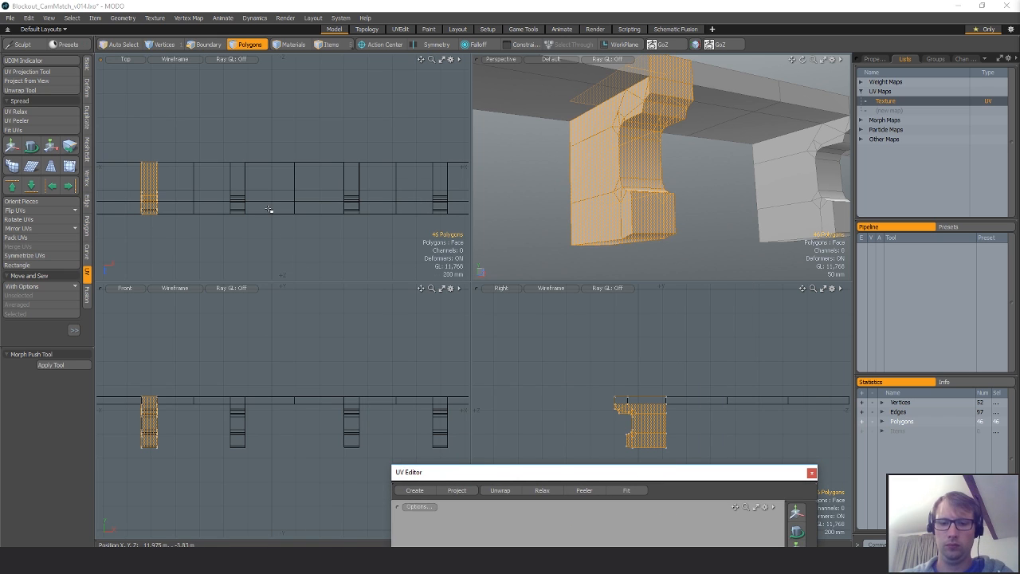
key("F11")
key("y")
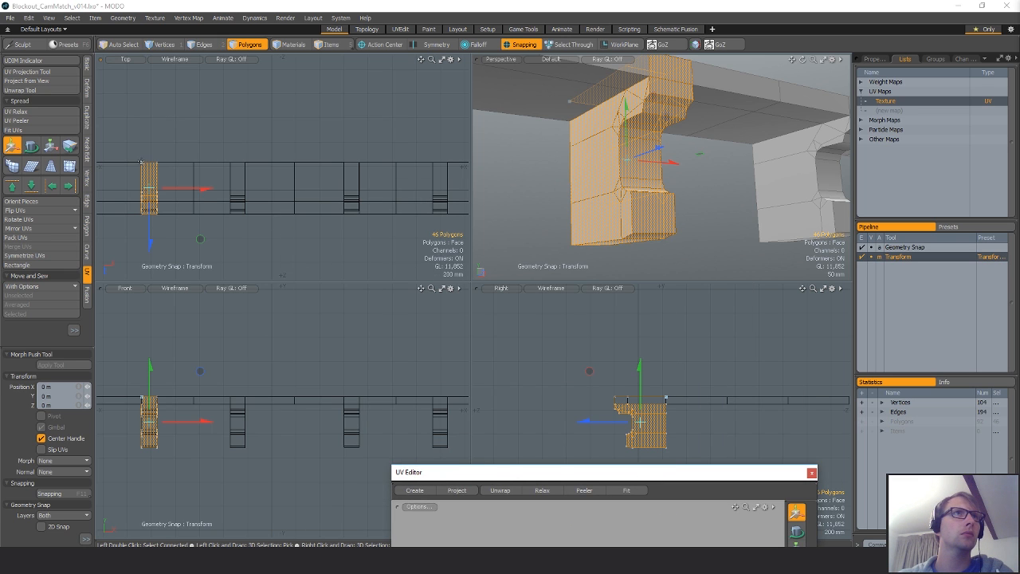
left_click_drag(140, 162, 221, 165)
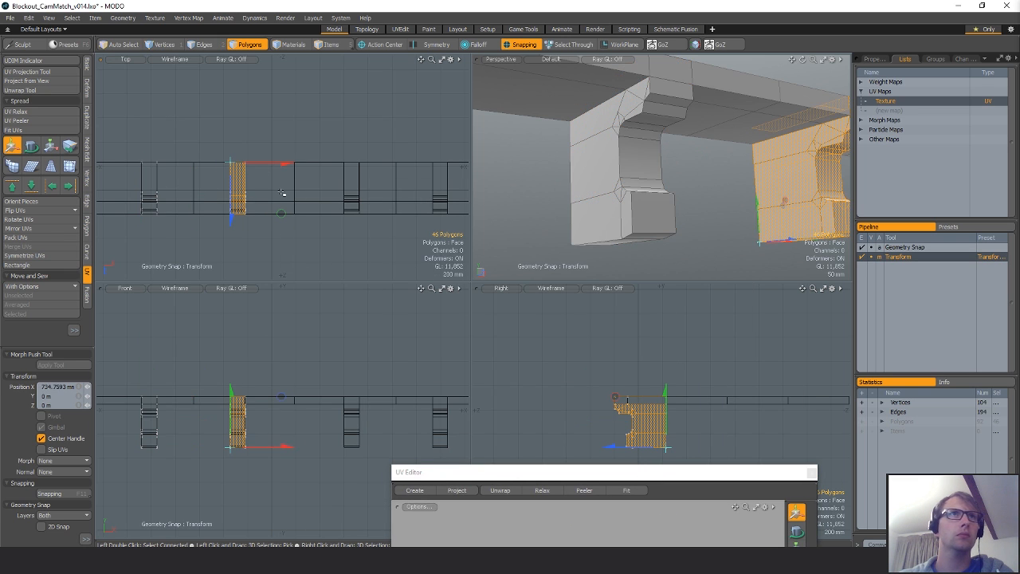
Paste further bracket copies and snap them onto the third, fourth and fifth bracket positions along the ledge.
key("space")
key("y")
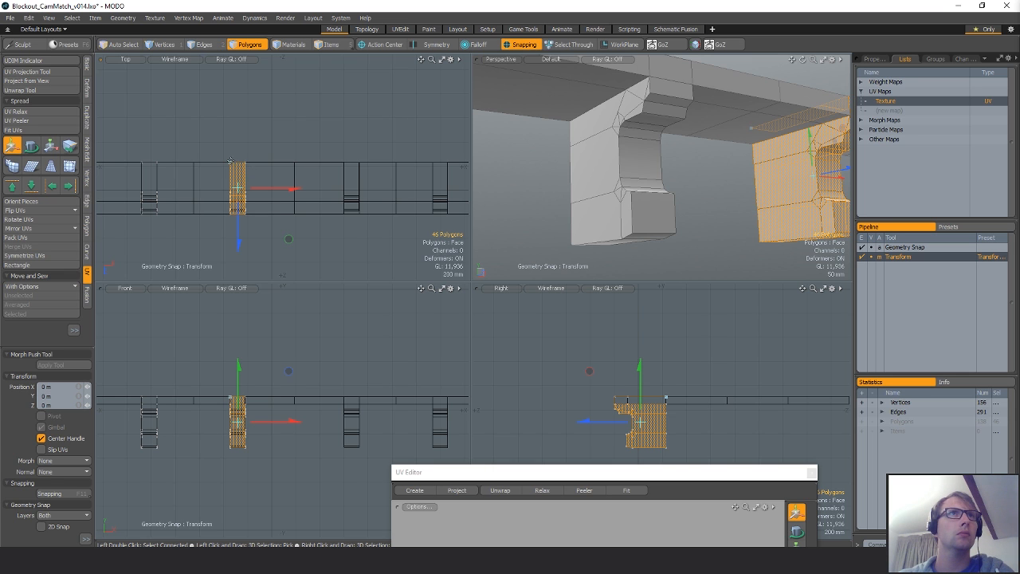
left_click_drag(249, 165, 358, 181)
key("ctrl+c")
key("ctrl+v")
left_click_drag(420, 200, 271, 191, "alt")
key("ctrl+c")
key("ctrl+v")
key("q")
left_click_drag(333, 169, 356, 177, "alt+shift")
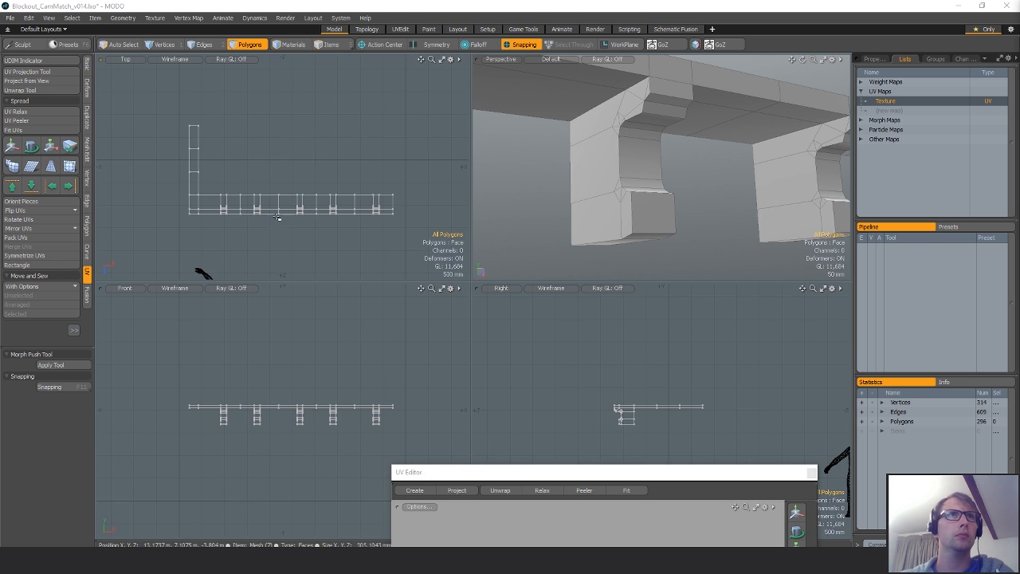
Delete the five original brackets from the L-shaped ledge mesh.
left_click_drag(255, 208, 273, 176, "ctrl+alt")
right_click_drag(287, 262, 285, 257)
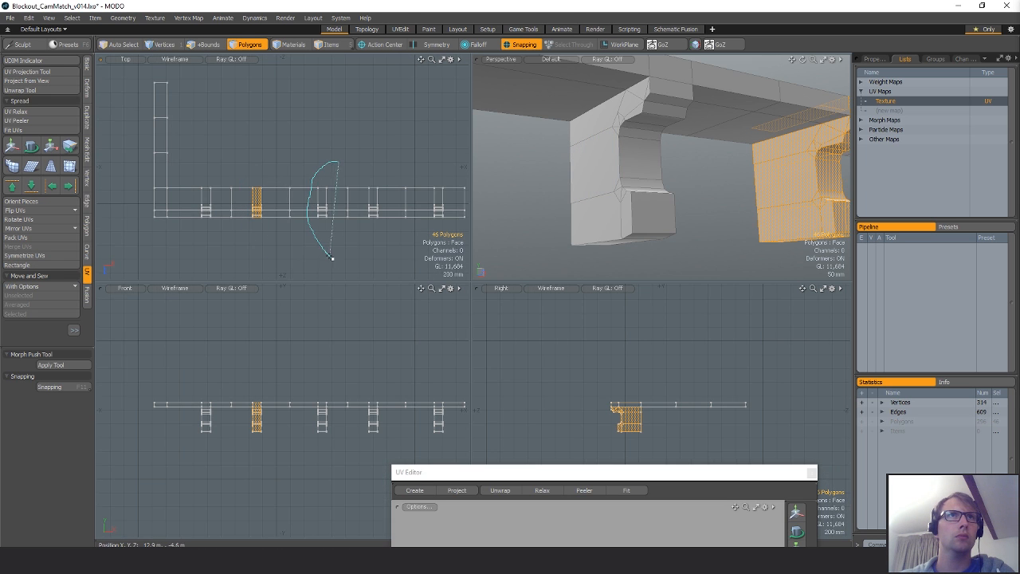
right_click_drag(374, 258, 382, 258, "shift")
left_click_drag(423, 234, 368, 228, "alt+shift")
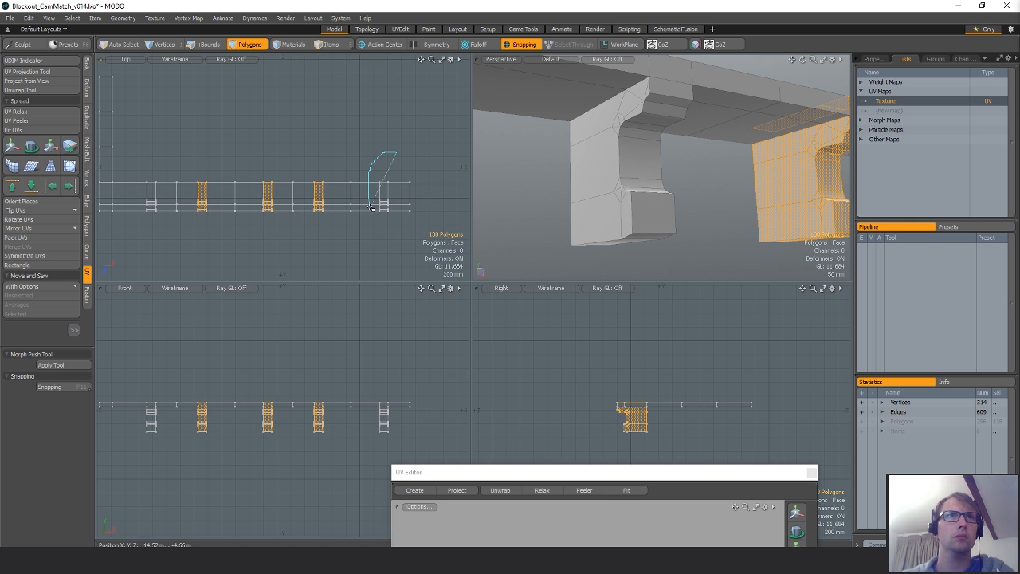
key("Delete")
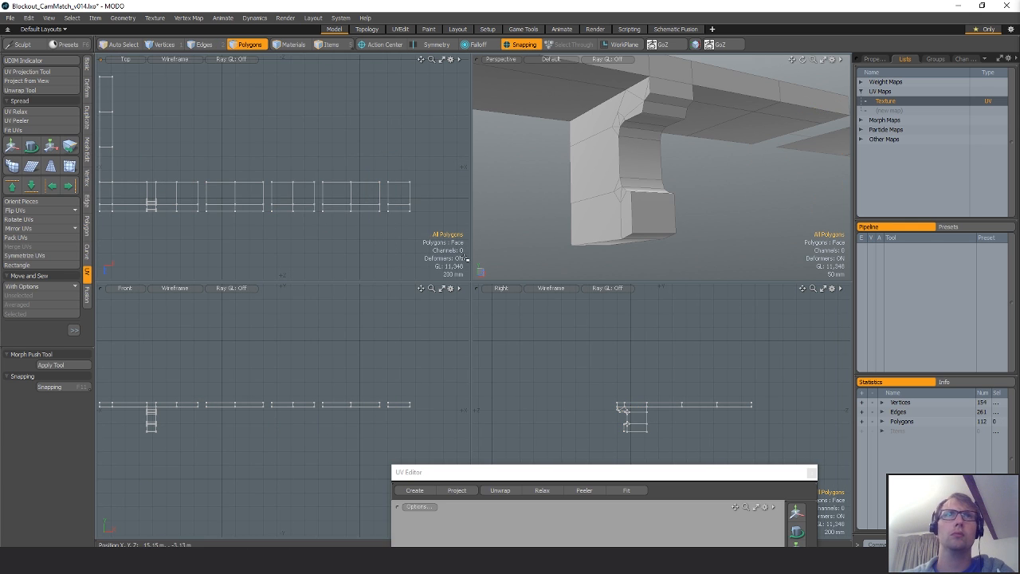
left_click_drag(142, 211, 205, 219, "alt+shift")
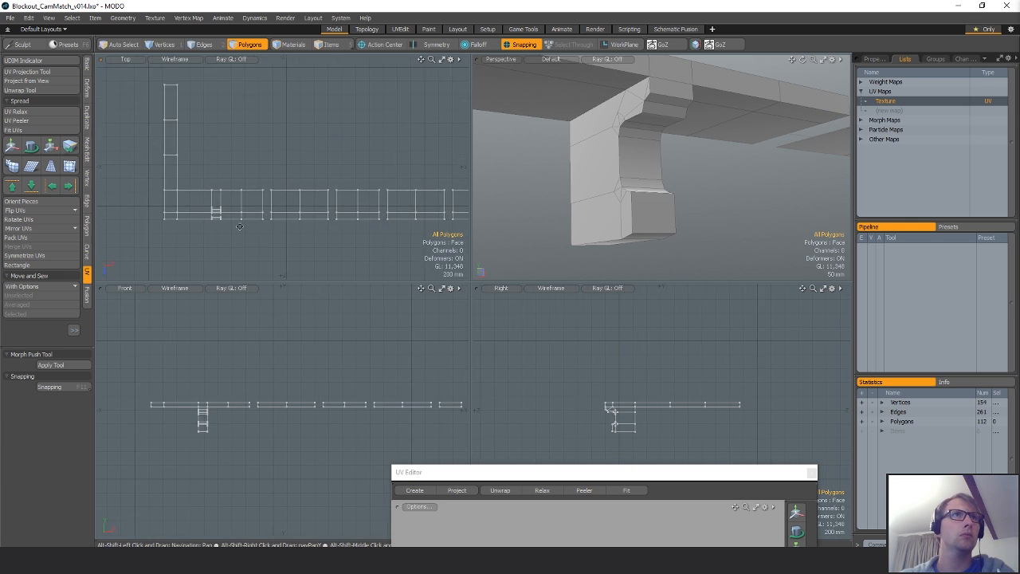
scroll(203, 219, "up", 2)
right_click_drag(236, 160, 244, 257)
key("Delete")
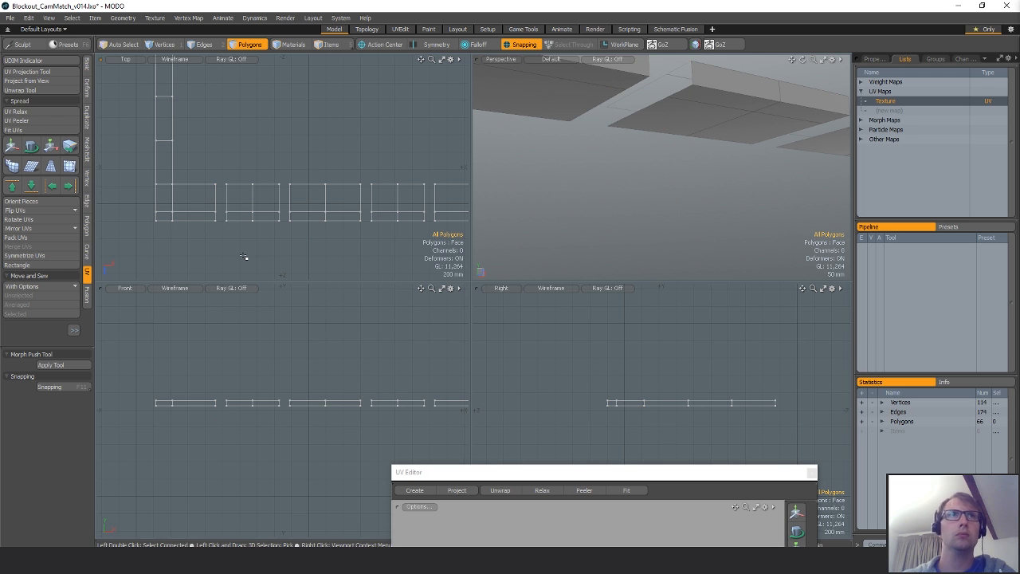
Cut all five unwrapped brackets from their own mesh and paste them into the ledge mesh.
key("n")
key("ctrl+v")
scroll(367, 243, "down", 3)
left_click_drag(367, 243, 274, 239, "alt")
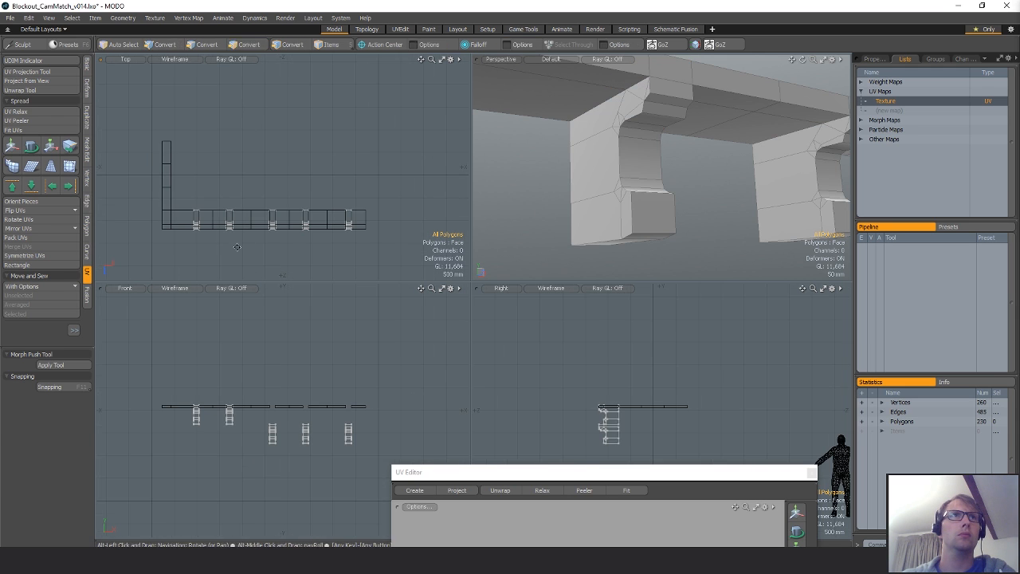
key("bracketleft")
left_click_drag(343, 220, 380, 214, "alt")
key("Delete")
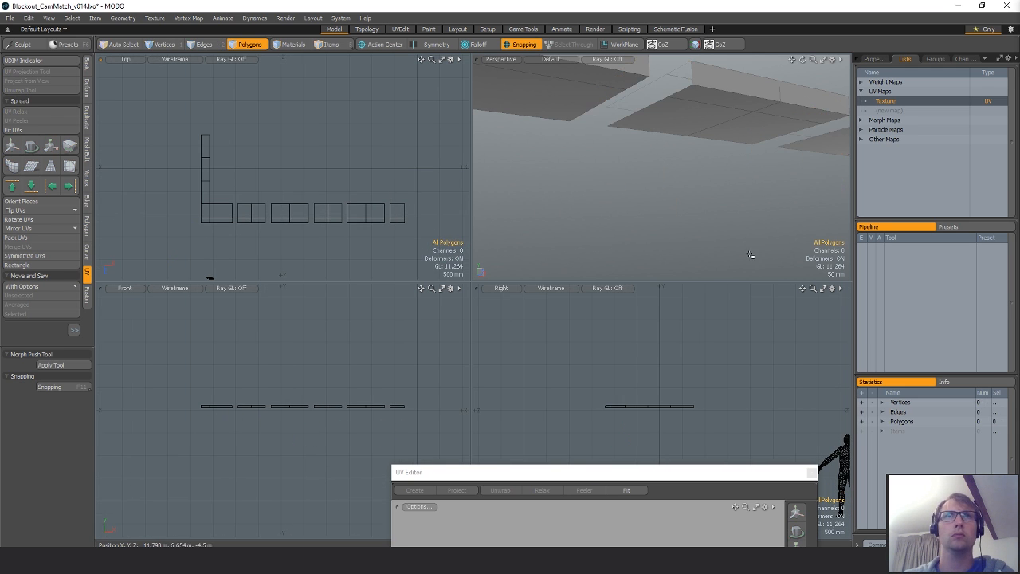
key("ctrl+v")
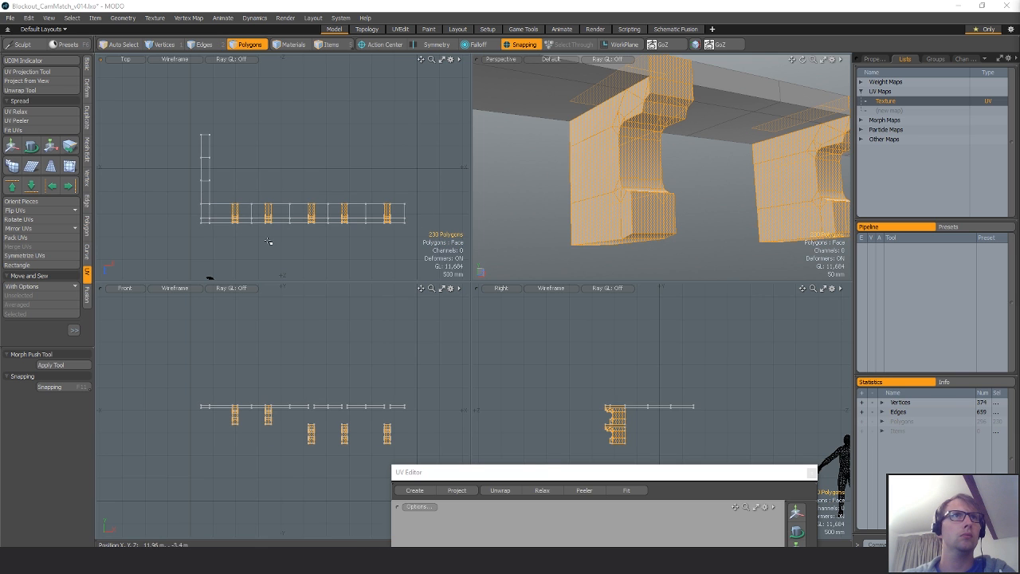
Select the vertices of the three lowered brackets and raise them about 421 mm, snapping them to the ledge.
scroll(271, 241, "up", 3)
left_click_drag(309, 245, 278, 250, "alt")
key("1")
mouse_move(285, 418)
right_mouse_down()
mouse_move(261, 436)
mouse_move(422, 432)
right_mouse_up()
key("w")
scroll(640, 438, "up", 3)
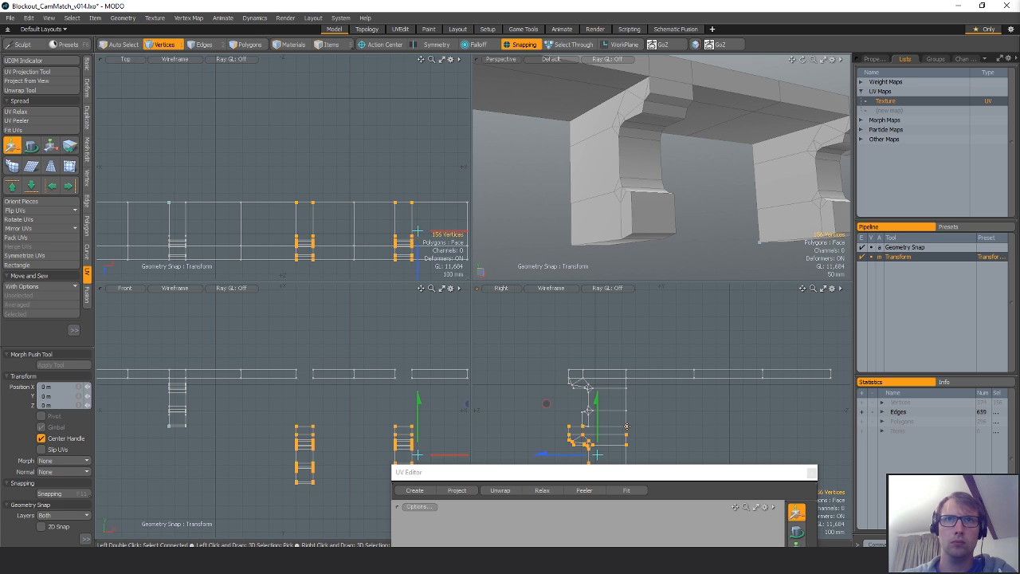
left_click(627, 427)
left_click_drag(626, 368, 626, 310)
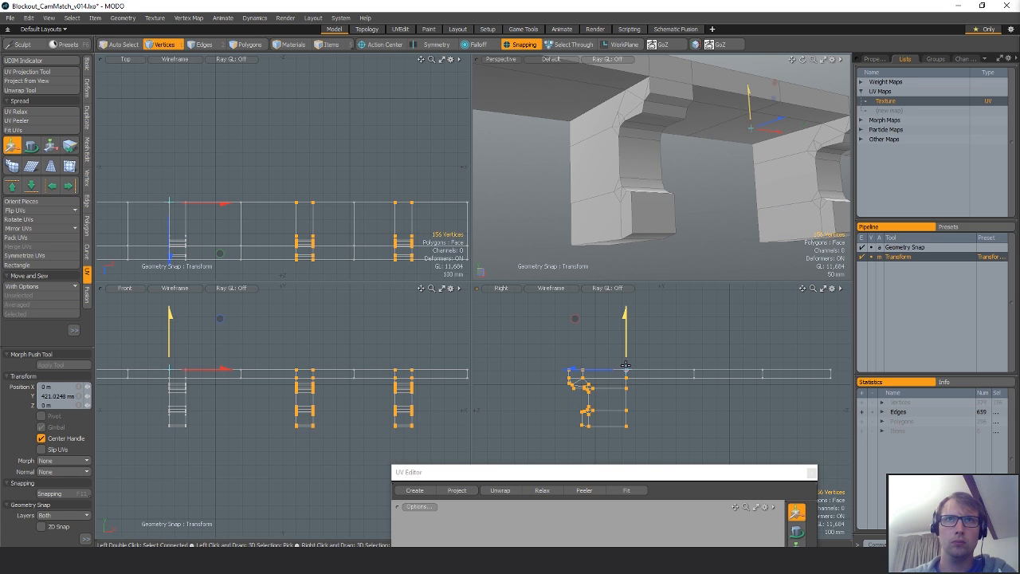
key("q")
left_click_drag(291, 451, 291, 363, "alt+shift")
left_click_drag(291, 363, 219, 369, "ctrl+alt")
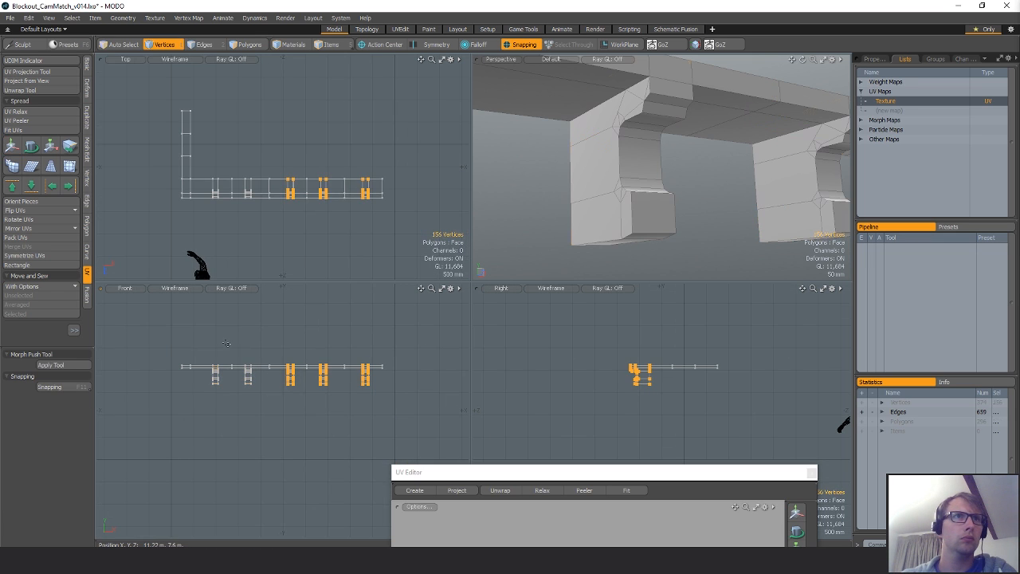
scroll(225, 359, "up", 3)
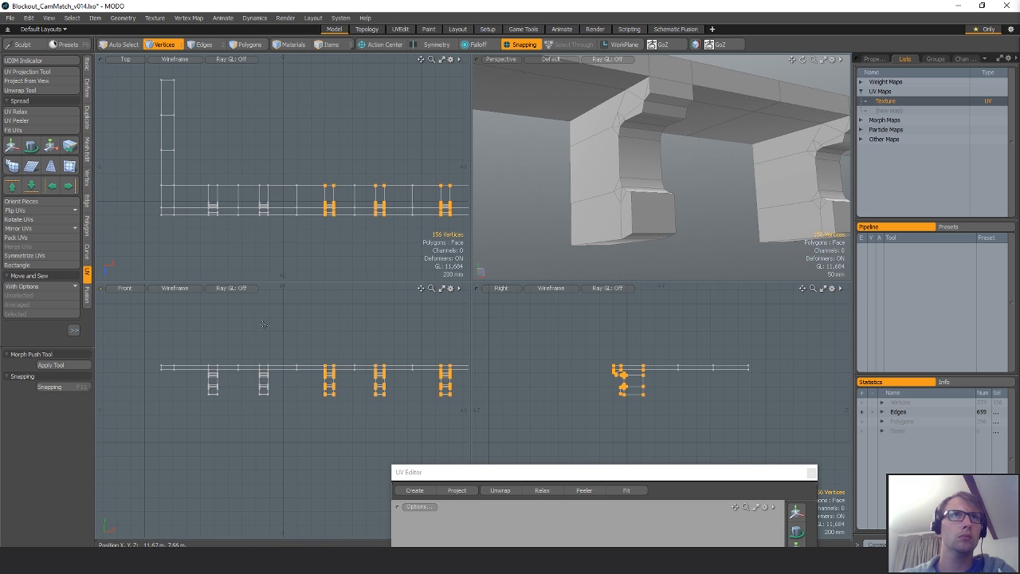
Select the vertices of the ledge underside and all five brackets, and merge them with the Merge tool.
right_click_drag(641, 348, 641, 348)
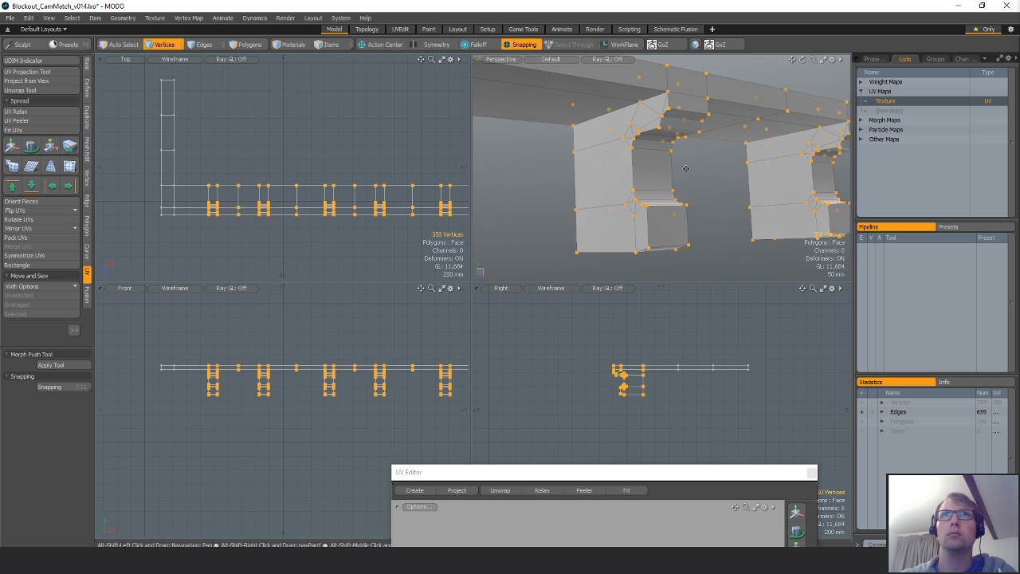
left_click(87, 177)
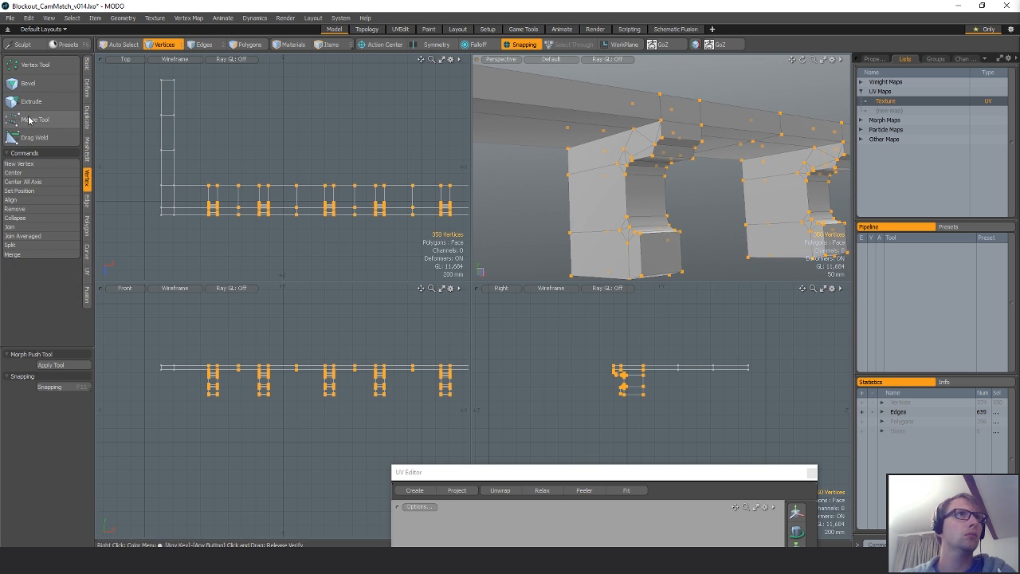
left_click(35, 120)
left_click_drag(757, 193, 690, 215, "alt")
key("q")
left_click(695, 223)
Move all bracket UV islands 0.36 in U and -0.1 in V, and hide the bracket polygons.
left_click_drag(704, 476, 481, 184)
key("space")
key("space")
left_click(321, 337, "shift")
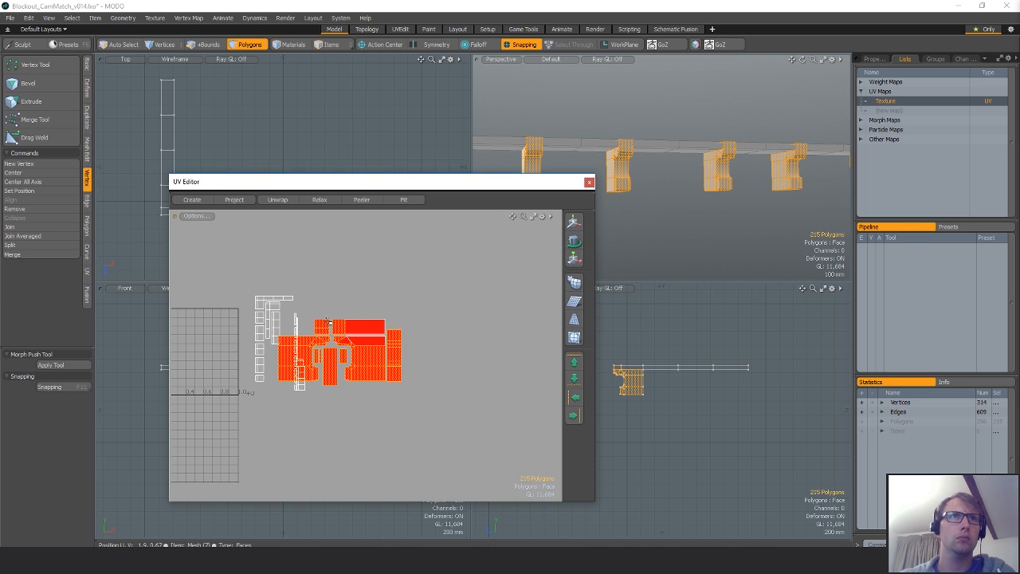
key("w")
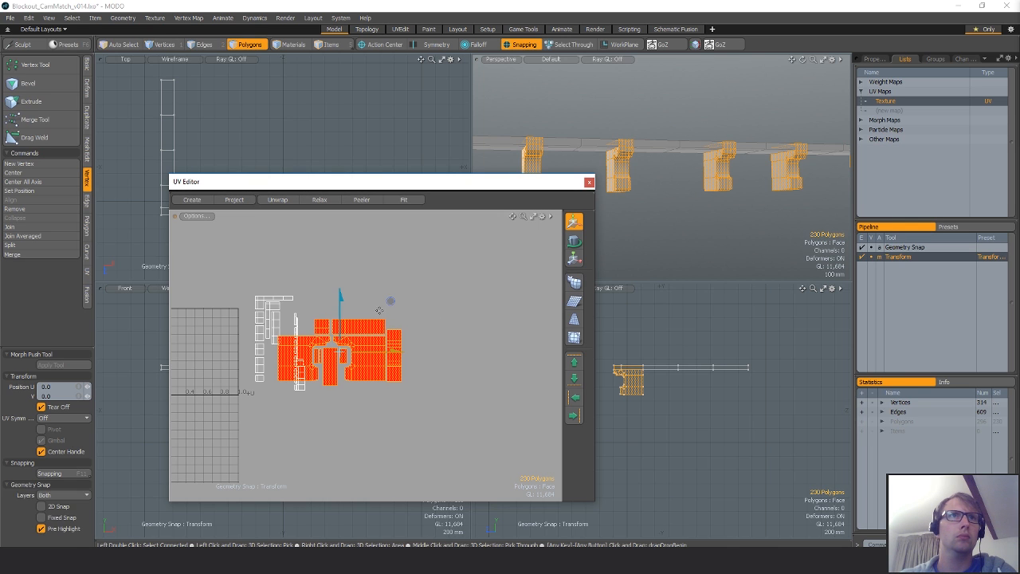
left_click_drag(385, 298, 471, 285)
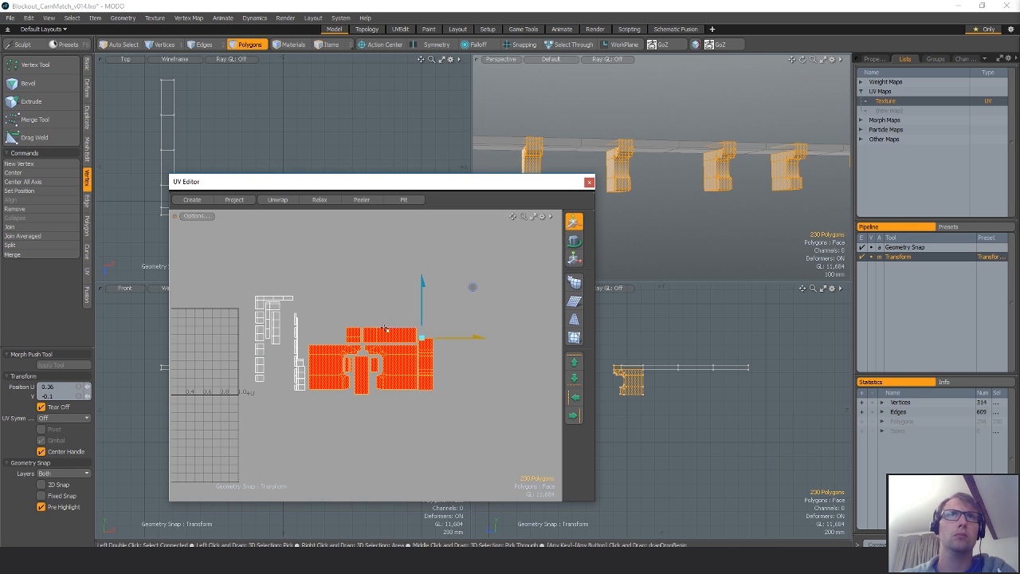
key("space")
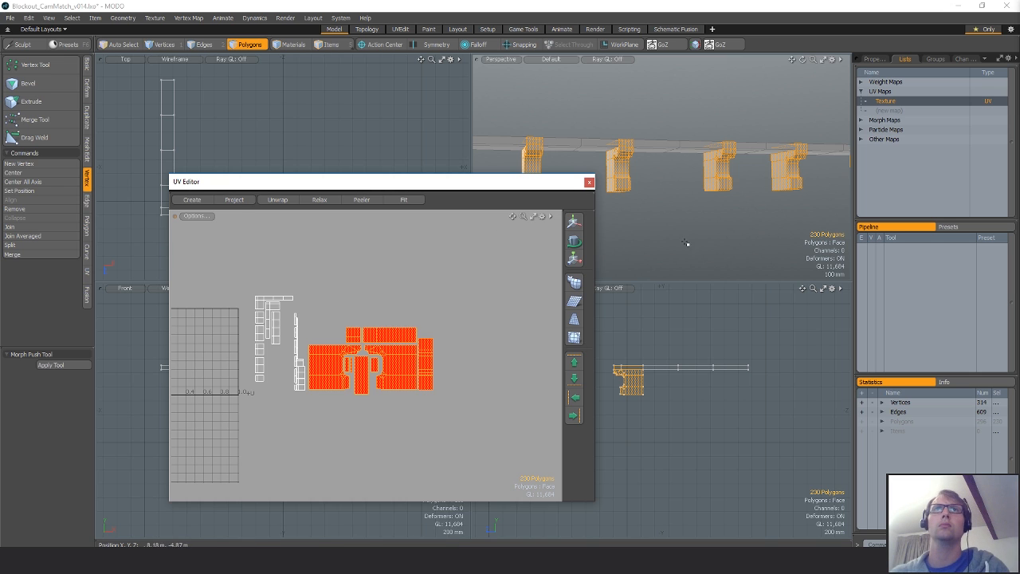
key("Delete")
left_click_drag(648, 137, 654, 90, "alt")
Select the two adjoining underside panel islands, rotate them to horizontal and place them beside the inner L-shaped island, offset U -0.095, V 0.835.
left_click_drag(273, 398, 405, 369, "ctrl+alt")
left_click_drag(456, 274, 410, 422, "alt+shift")
left_click_drag(557, 79, 536, 94, "shift")
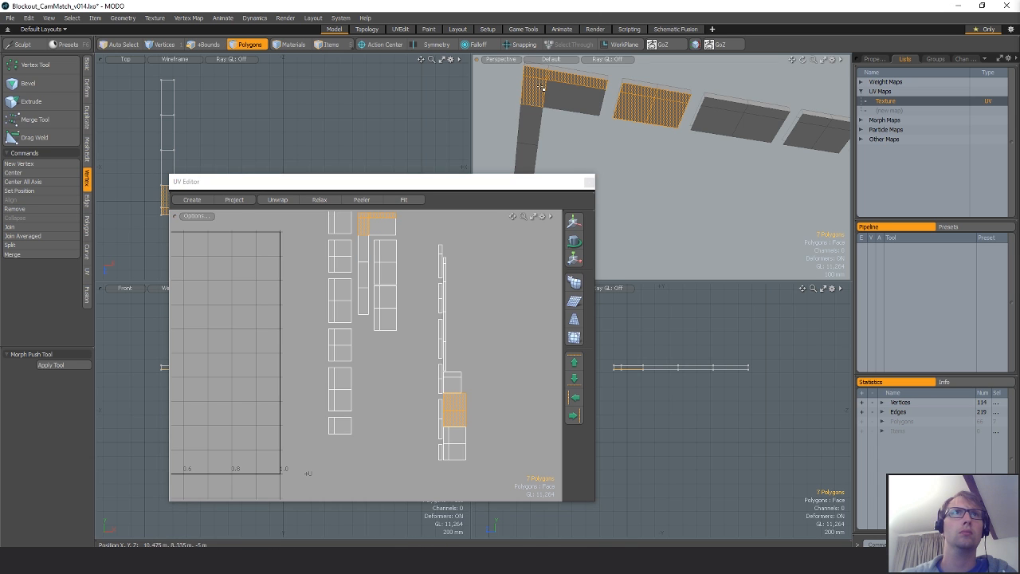
left_click_drag(442, 343, 431, 373, "alt+shift")
left_click_drag(463, 419, 445, 222, "alt+shift")
key("ctrl+z")
double_click(437, 466, "shift")
key("e")
key("w")
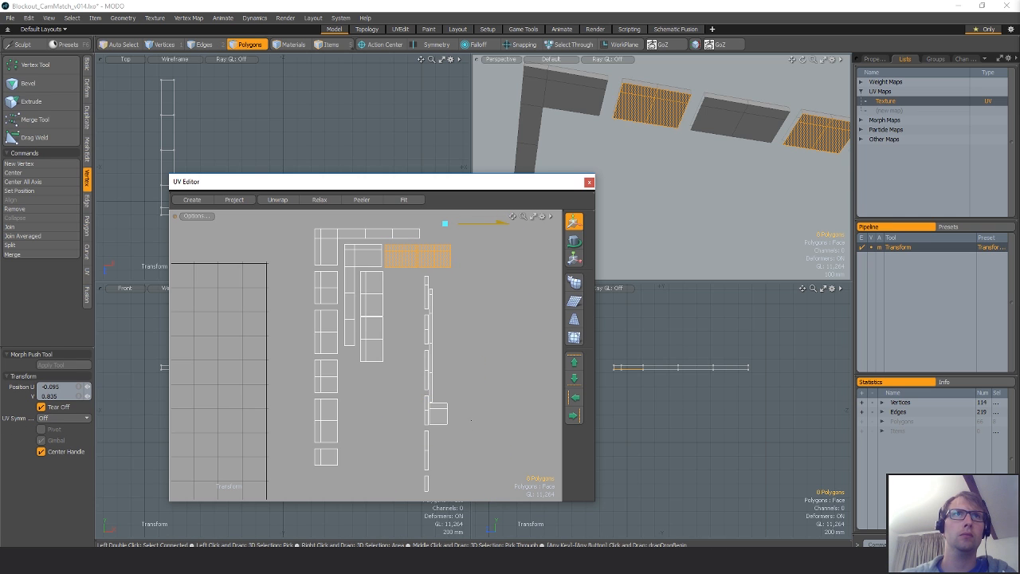
Move the remaining small two-polygon island 0.1 in U and 0.66 in V to the end of the panel row.
left_click(438, 413)
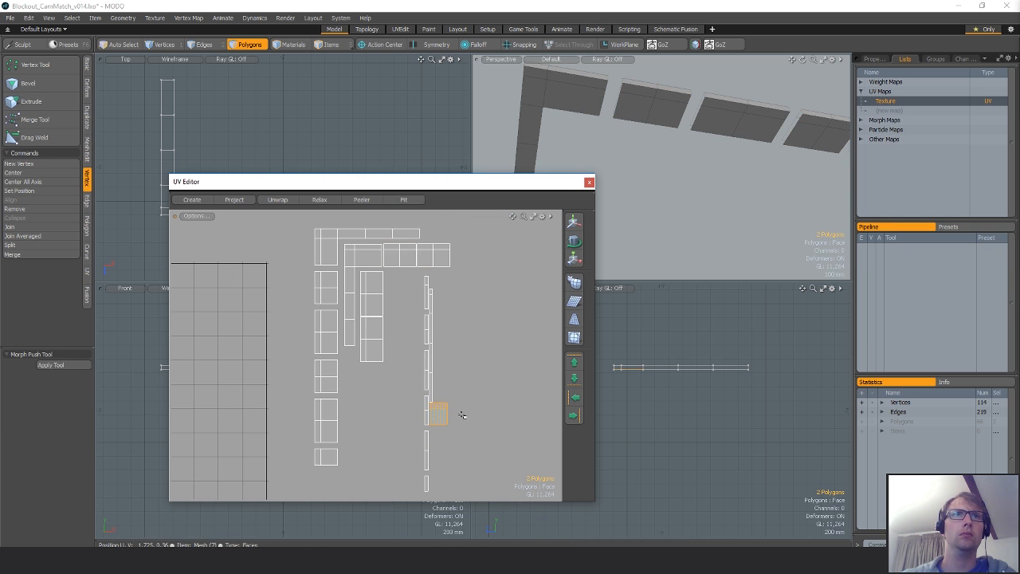
left_click_drag(549, 340, 556, 246, "alt+shift")
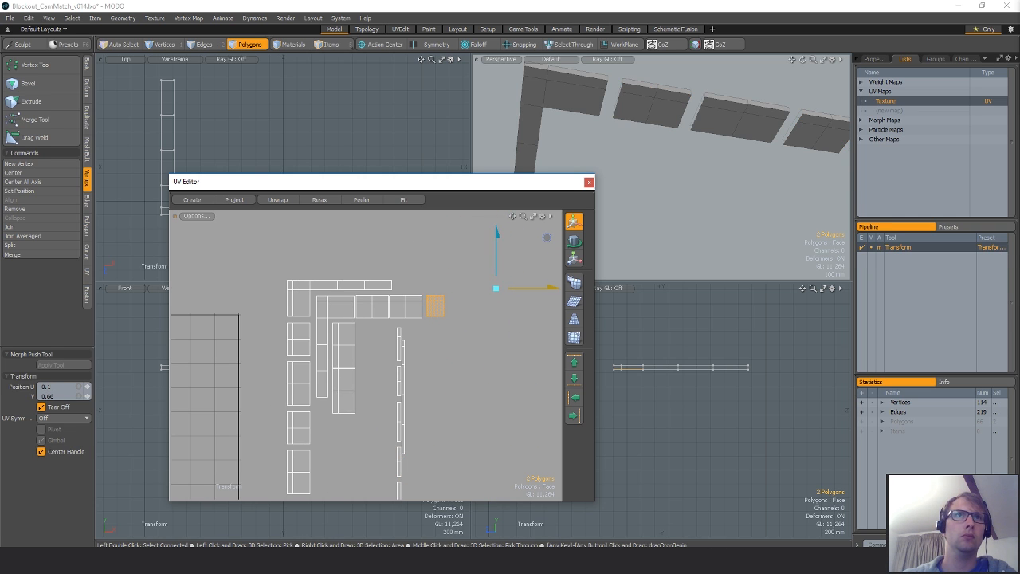
key("q")
Select the polygons of the long vertical panel island below the inner L-shaped island.
double_click(731, 133)
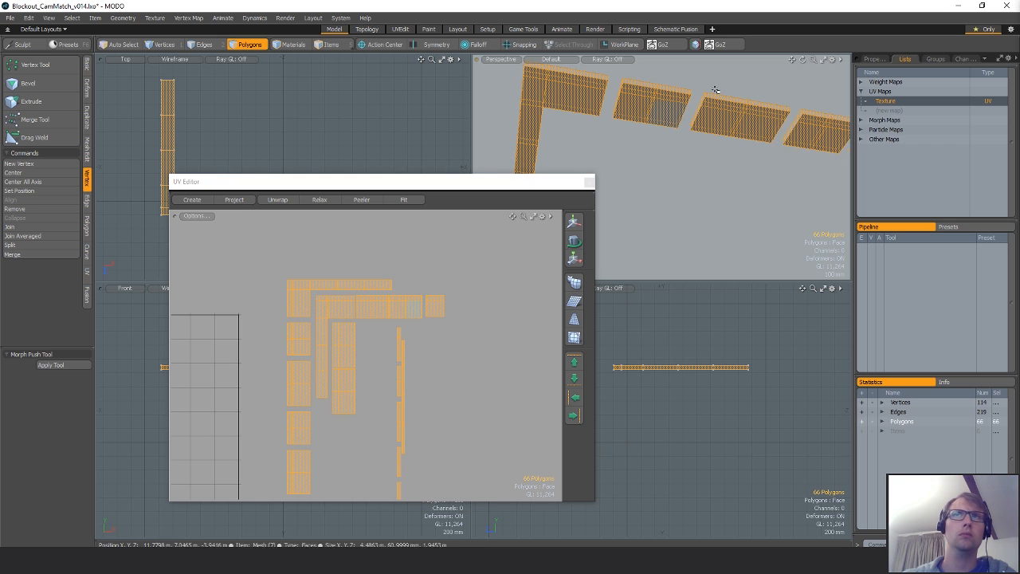
mouse_move(716, 122)
left_mouse_down()
mouse_move(741, 101)
mouse_move(766, 120)
left_mouse_up()
left_click_drag(342, 376, 358, 324, "alt+shift")
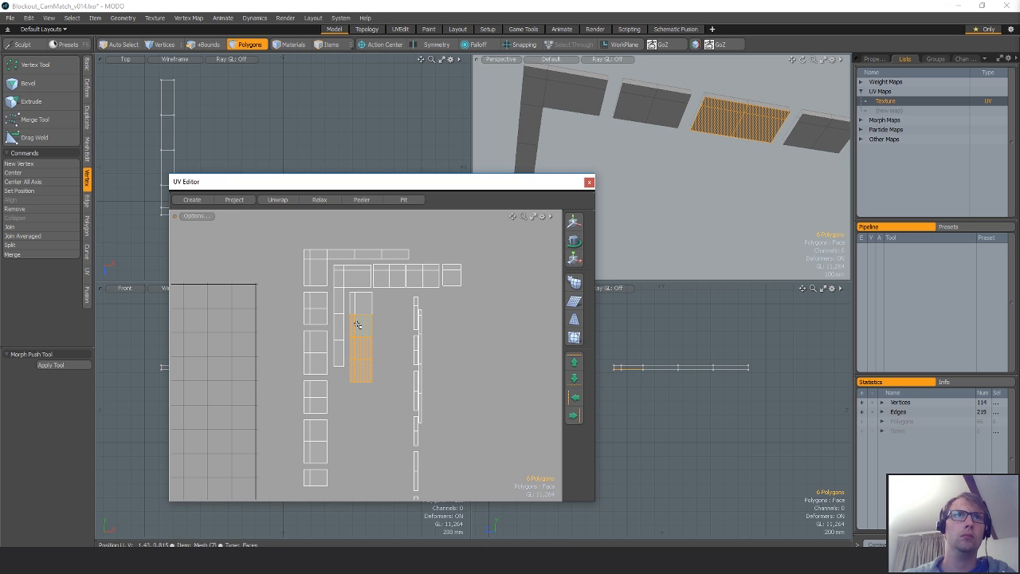
key("e")
left_click_drag(397, 281, 395, 281)
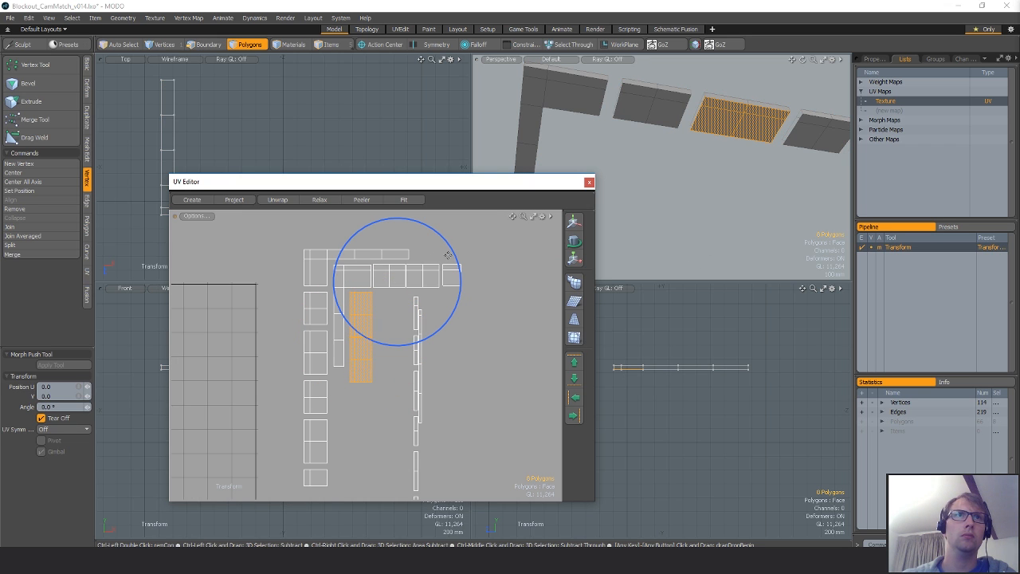
left_click_drag(448, 255, 446, 256)
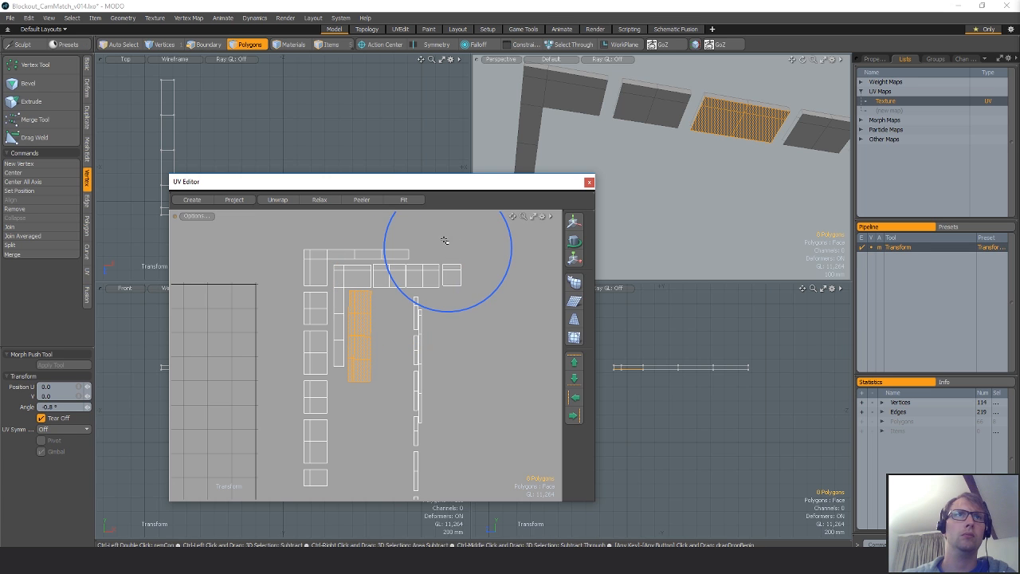
key("ctrl+z")
key("ctrl+z")
key("ctrl+z")
key("e")
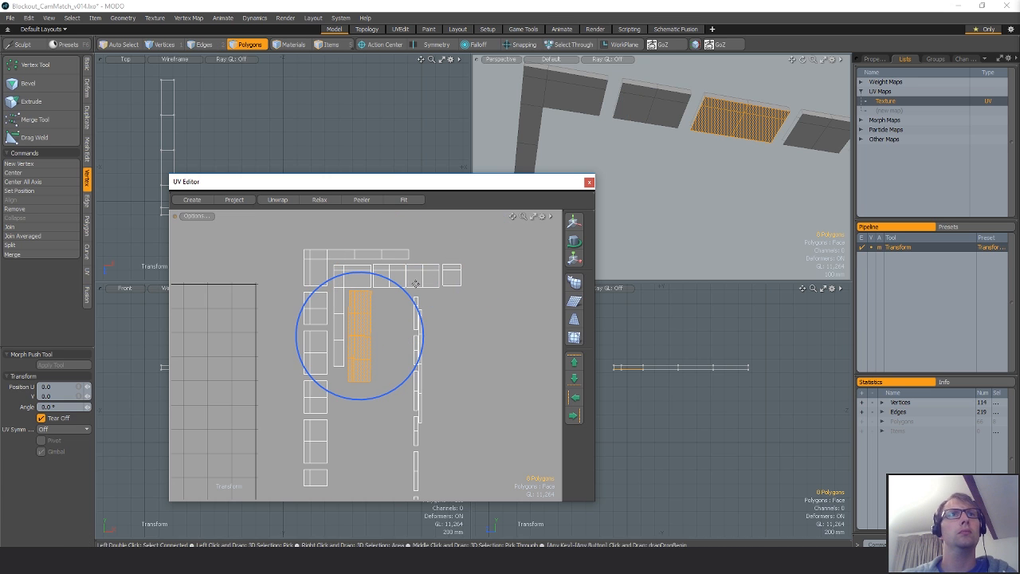
key("space")
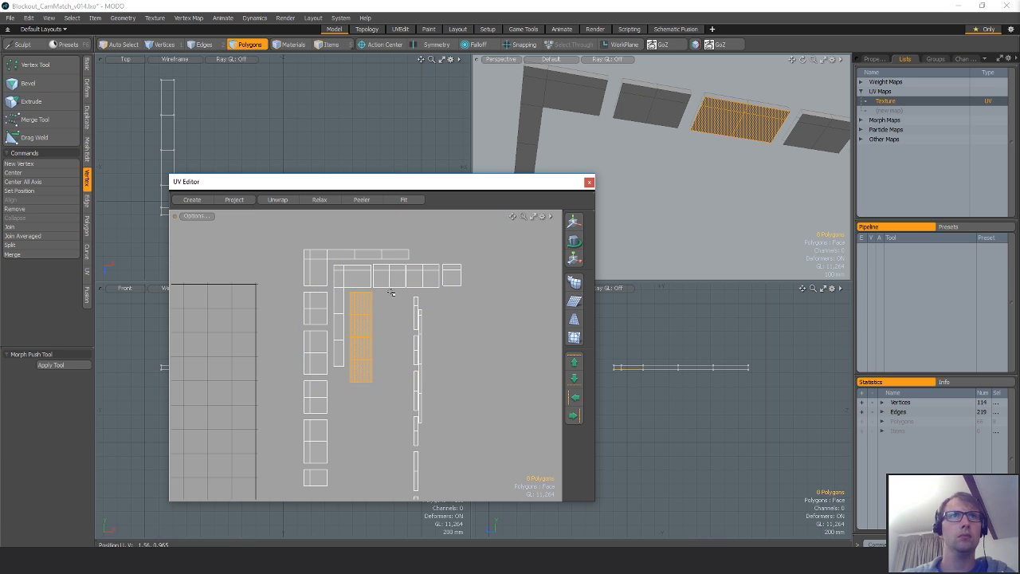
Rotate the long panel island to horizontal and place it at the end of the horizontal panel row.
key("e")
left_click_drag(394, 283, 416, 367, "ctrl")
key("w")
left_click_drag(380, 395, 530, 334)
key("space")
left_click(488, 383)
Select all the thin vertical edge-strip islands, rotate them to horizontal and place them just under the panel row.
left_click_drag(488, 382, 454, 367, "alt+shift")
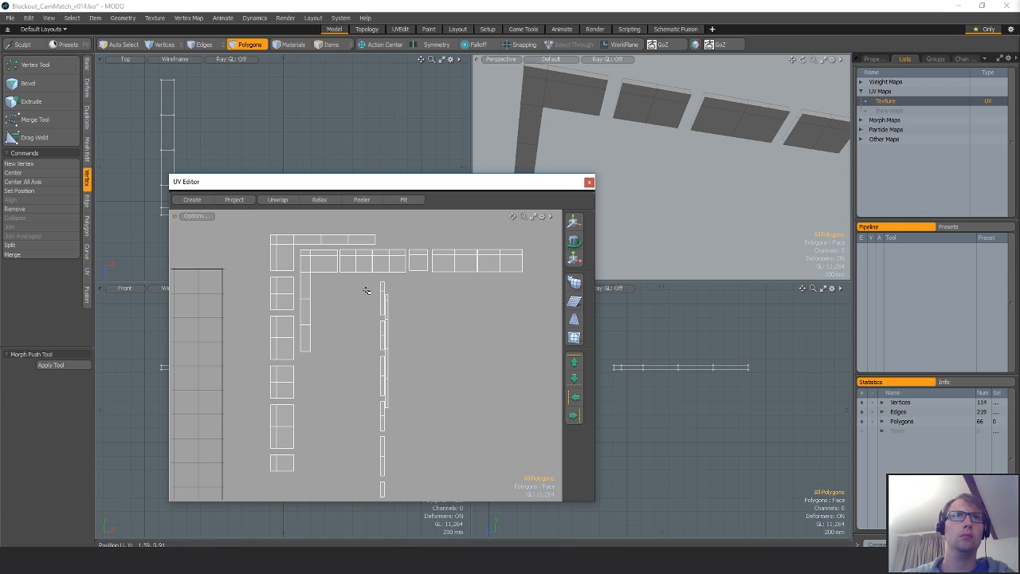
left_click_drag(382, 286, 381, 321)
left_click_drag(387, 414, 385, 467)
mouse_move(421, 435)
left_mouse_down("alt+shift")
mouse_move(407, 357)
mouse_move(369, 411)
left_mouse_up("alt+shift")
left_click_drag(388, 330, 379, 385, "alt+shift")
key("e")
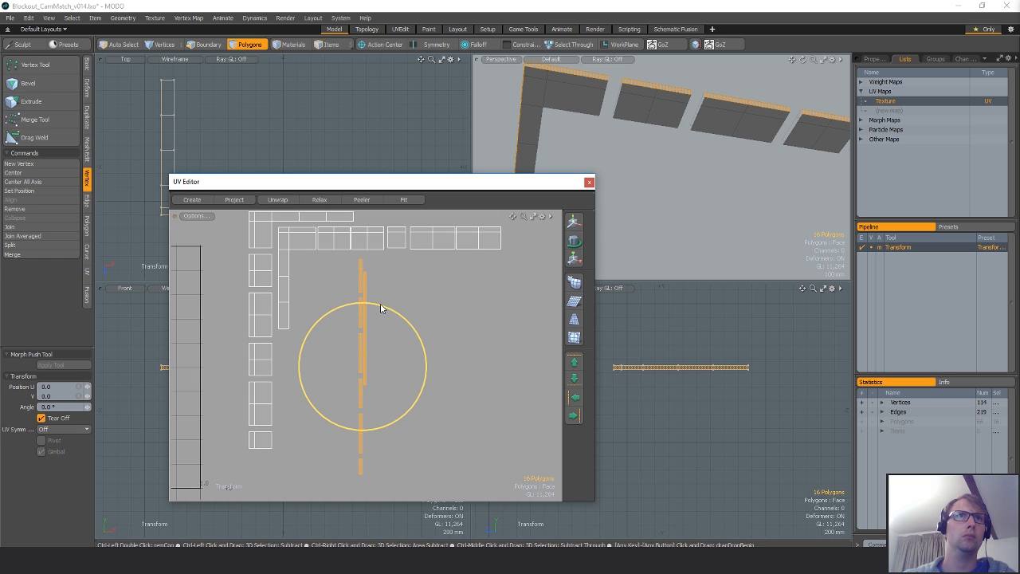
left_click_drag(382, 306, 422, 382)
key("w")
left_click_drag(378, 407, 415, 300)
left_click_drag(379, 405, 408, 481, "alt+shift")
key("q")
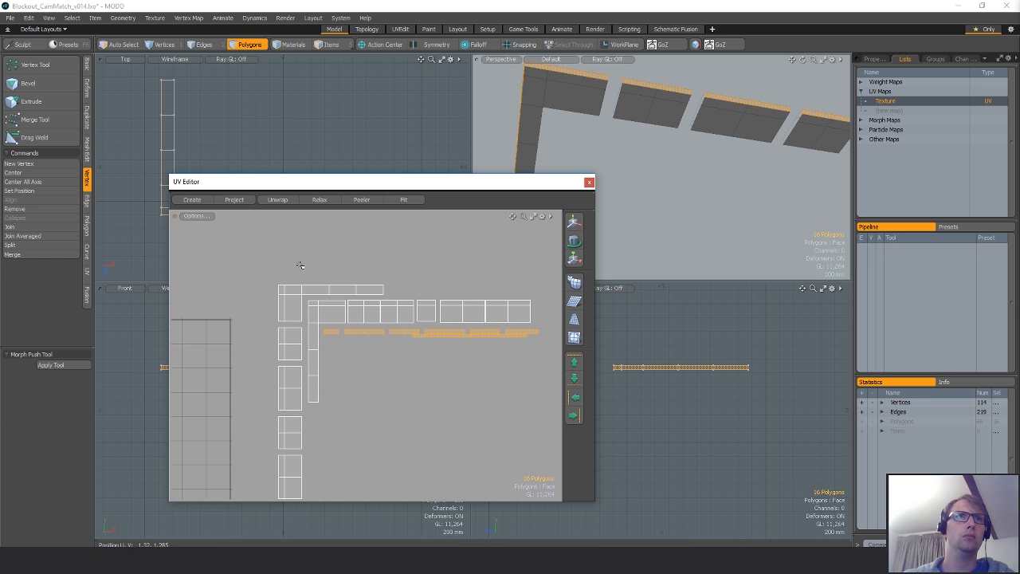
left_click_drag(296, 343, 290, 448, "alt+shift")
double_click(290, 299)
left_click(455, 332)
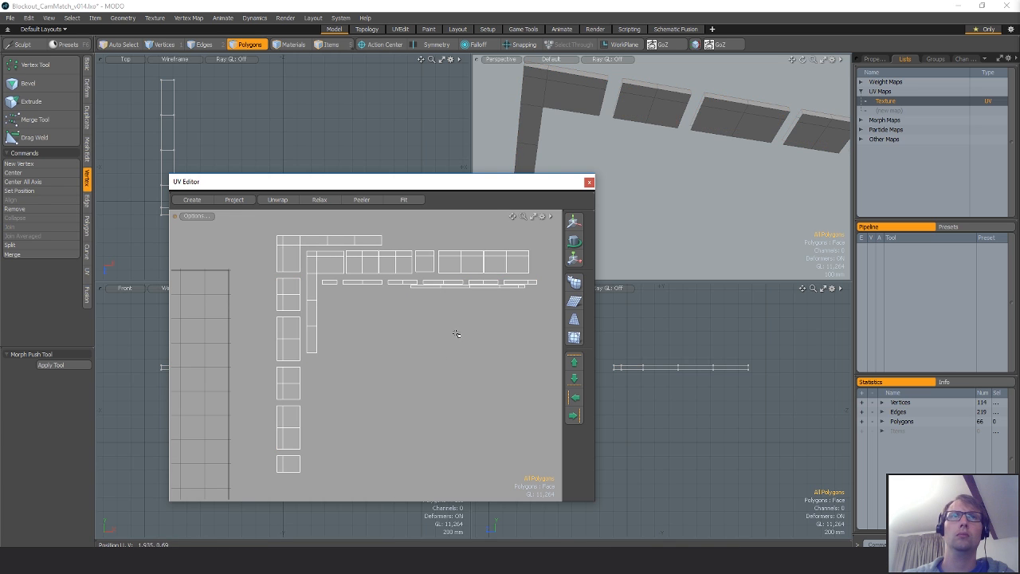
Unhide all the ledge geometry and select the polygons of the L-shaped top slab.
left_click_drag(733, 163, 664, 140, "alt+shift")
key("u")
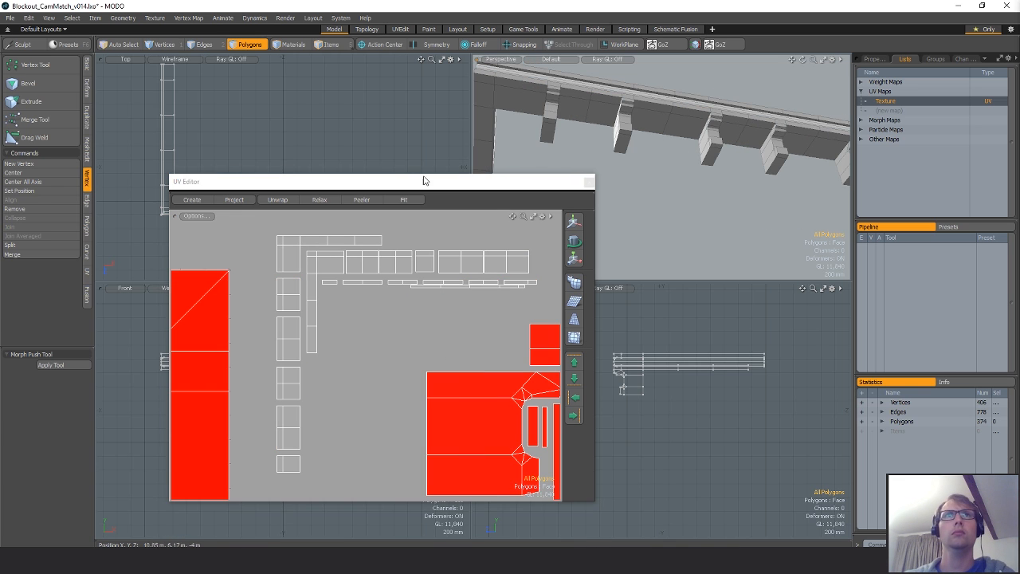
left_click_drag(354, 347, 271, 345, "ctrl+alt")
double_click(276, 343)
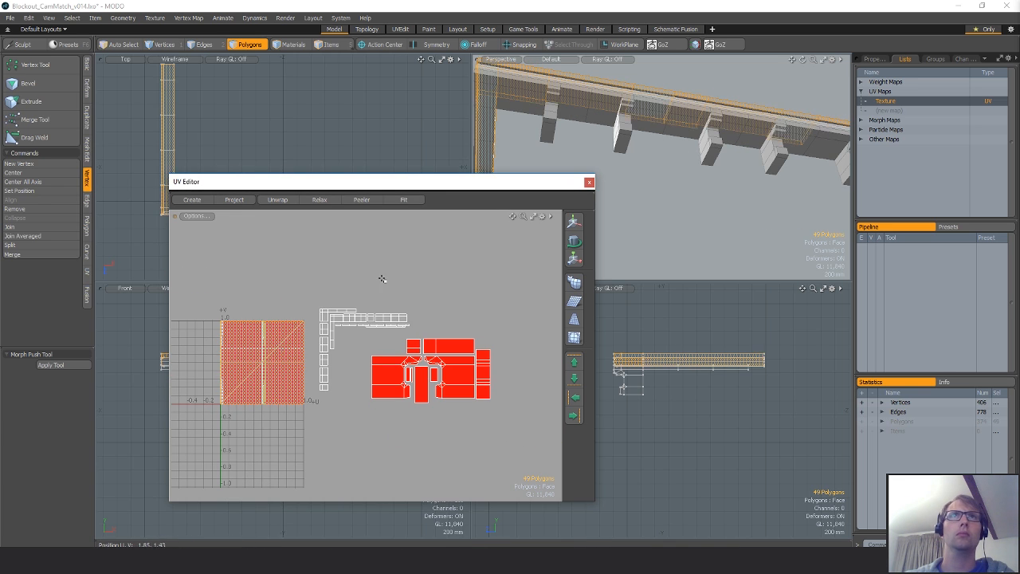
left_click_drag(642, 124, 663, 166, "alt")
left_click_drag(663, 166, 741, 134, "alt+shift")
left_click_drag(741, 134, 757, 169, "alt")
double_click(649, 128)
left_click_drag(676, 181, 690, 189, "alt")
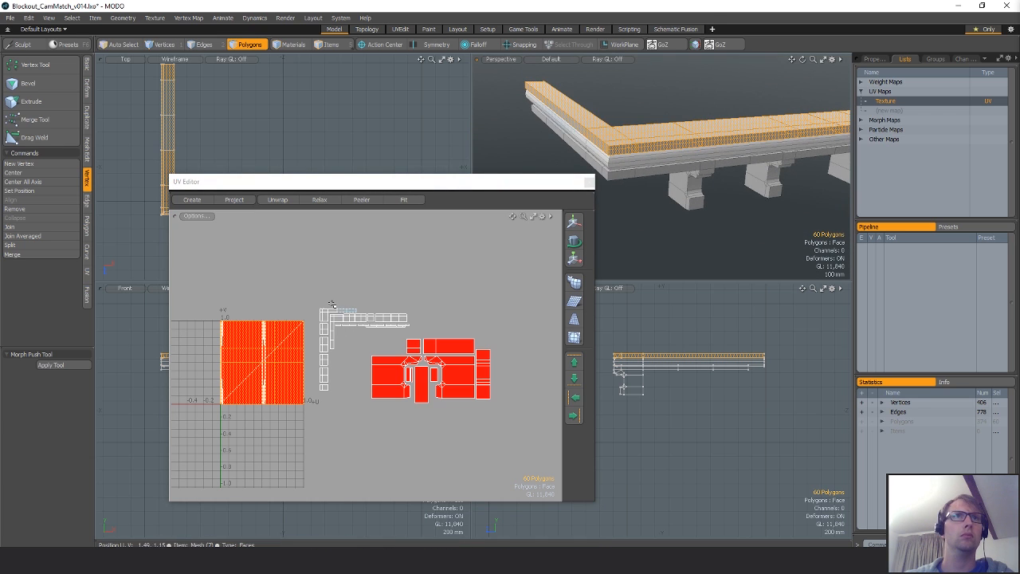
Project new UVs for the top slab with the UV Projection Tool and move its islands above the other islands.
left_click(87, 271)
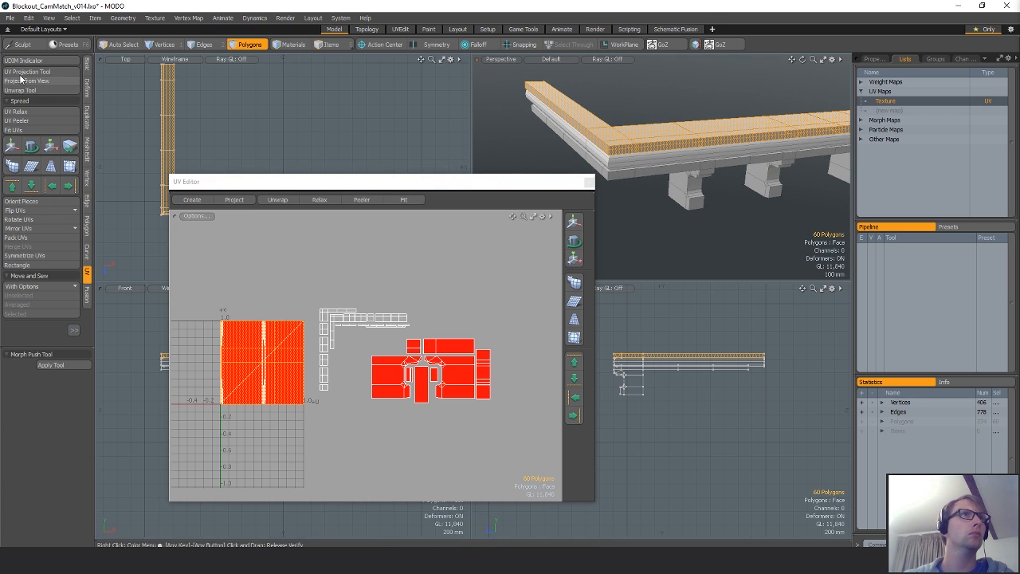
left_click(40, 71)
left_click(306, 313)
key("w")
left_click_drag(322, 316, 455, 218)
left_click_drag(381, 283, 409, 274, "alt")
key("q")
Cut the L-shaped top slab from the ledge mesh and paste it into a new mesh.
left_click_drag(608, 182, 553, 123, "alt")
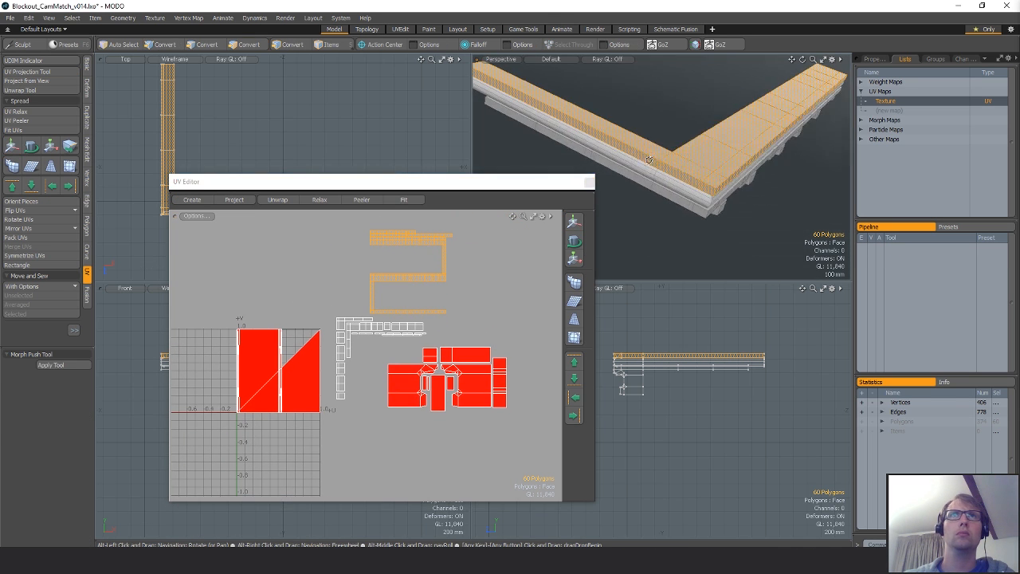
left_click_drag(650, 160, 701, 164, "alt")
left_click_drag(273, 182, 401, 342)
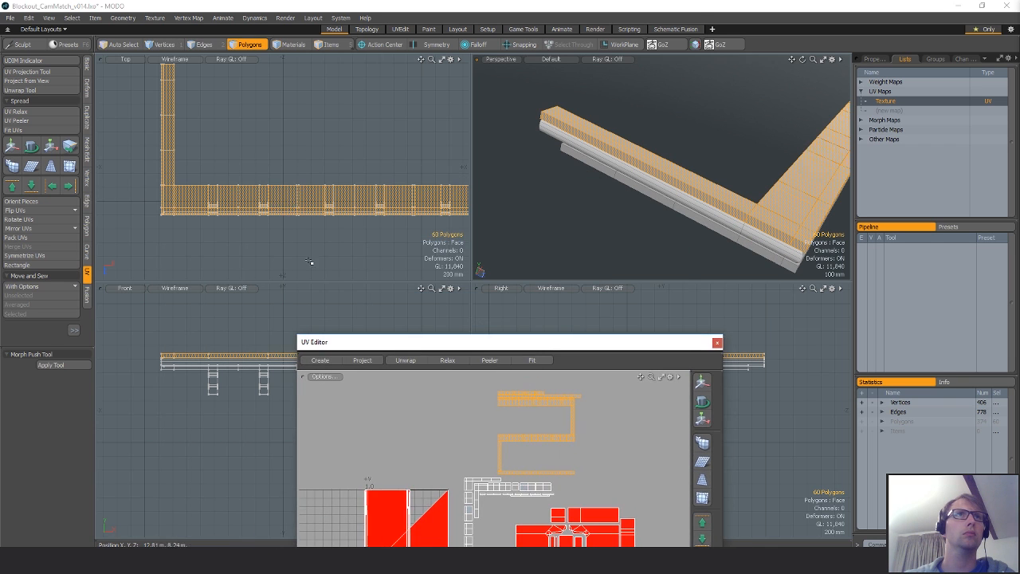
left_click_drag(240, 147, 232, 202, "alt+shift")
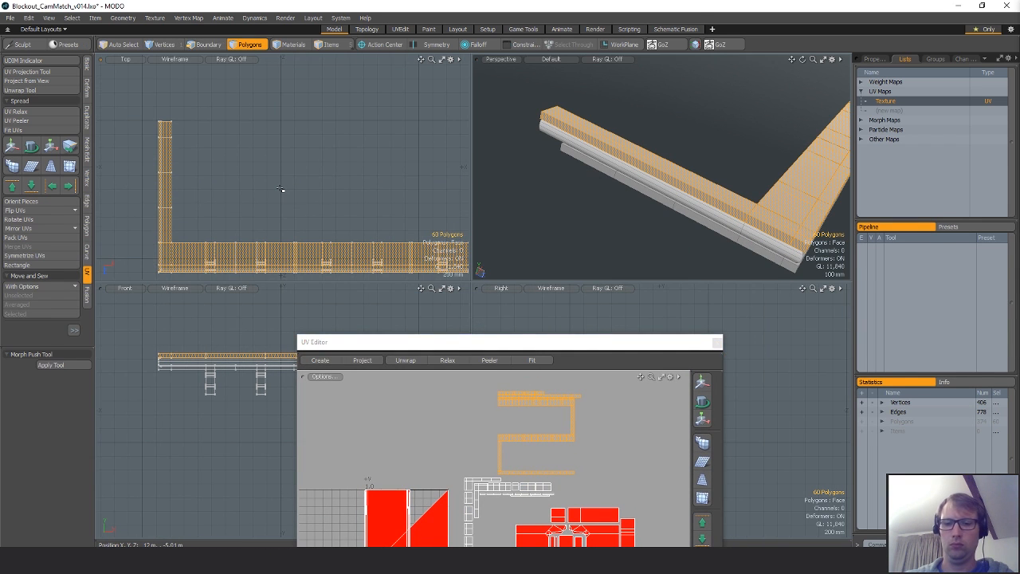
key("ctrl+x")
key("n")
key("ctrl+v")
Turn on snapping and pull the four end vertices of the slab's narrow arm back to the first division of the ledge below.
key("1")
left_click_drag(155, 101, 182, 134)
key("x")
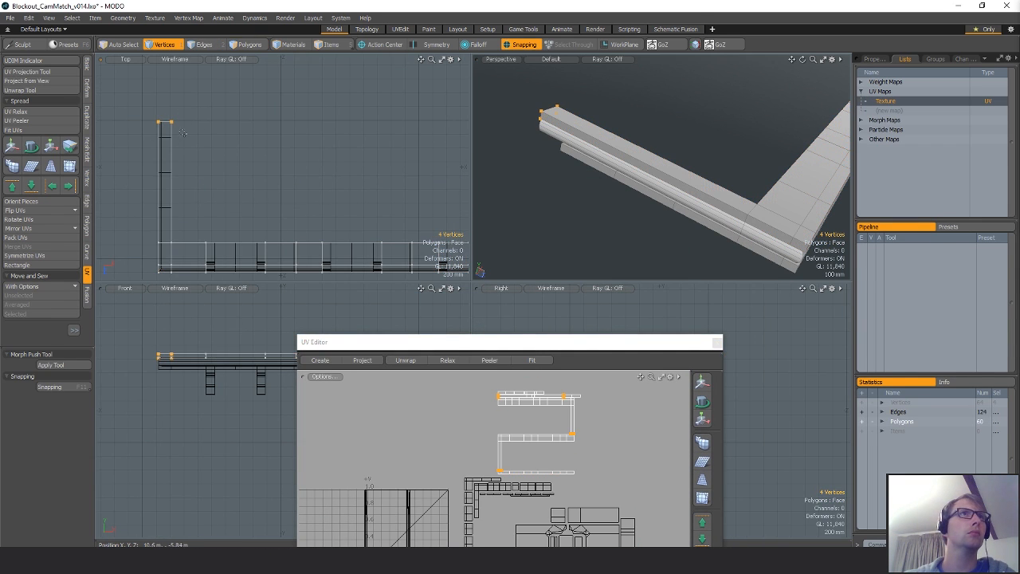
key("w")
left_click_drag(167, 169, 167, 185)
key("q")
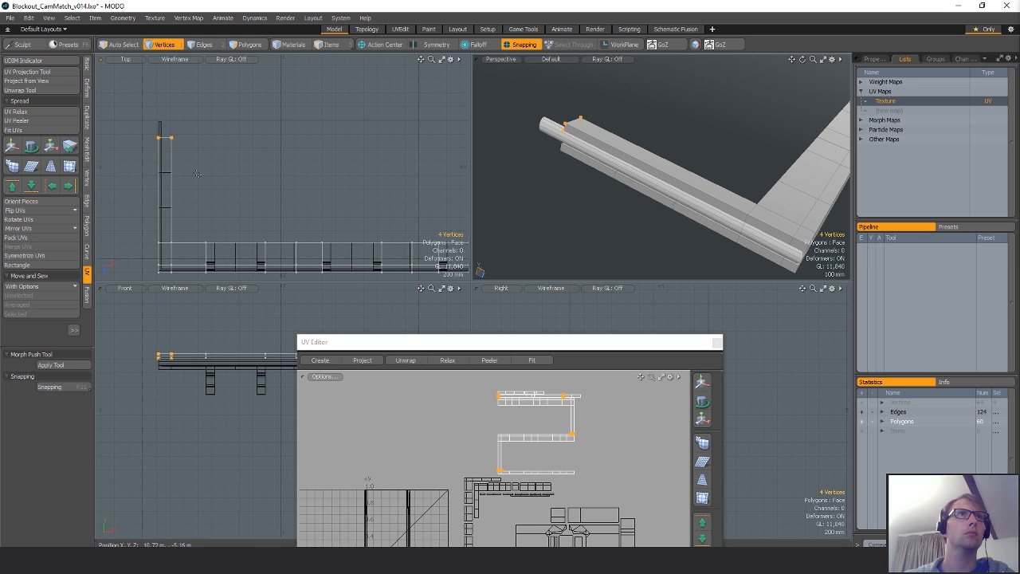
Select the polygons of the slab's narrow arm and loop slice them with a count of 2.
key("2")
key("3")
left_click_drag(663, 176, 665, 166)
key("alt+c")
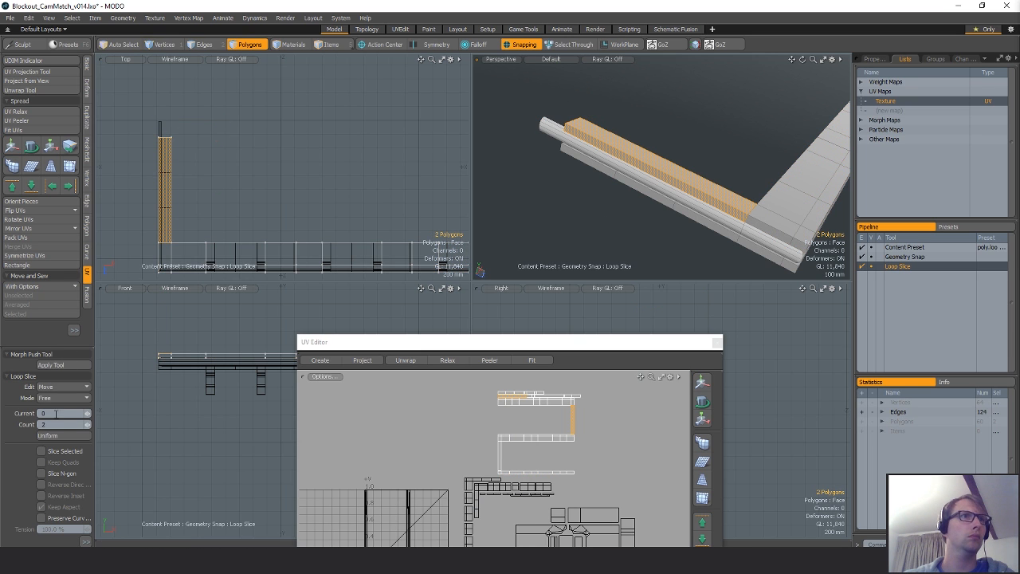
left_click_drag(674, 211, 511, 165, "alt")
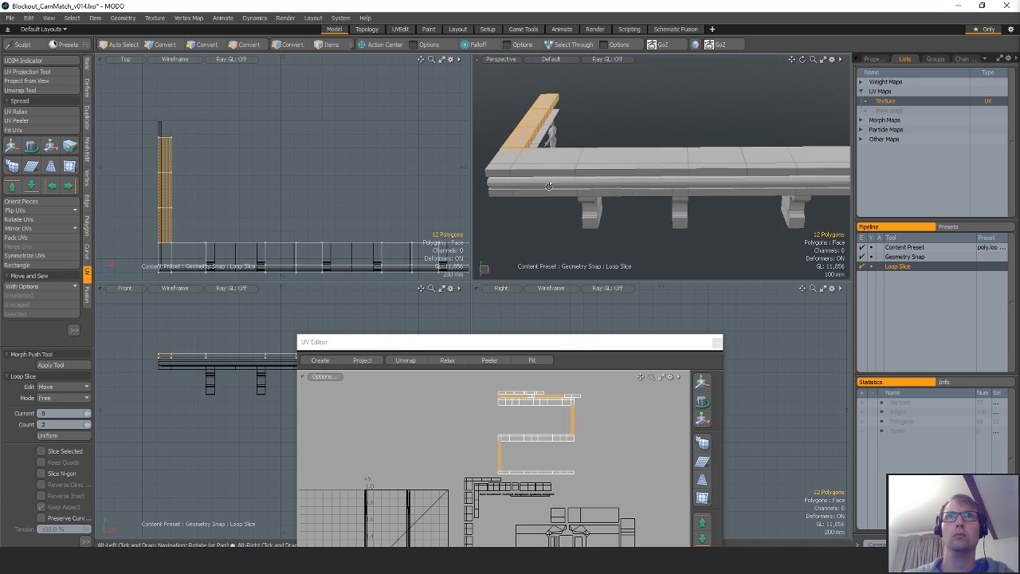
left_click_drag(717, 198, 612, 205, "alt+shift")
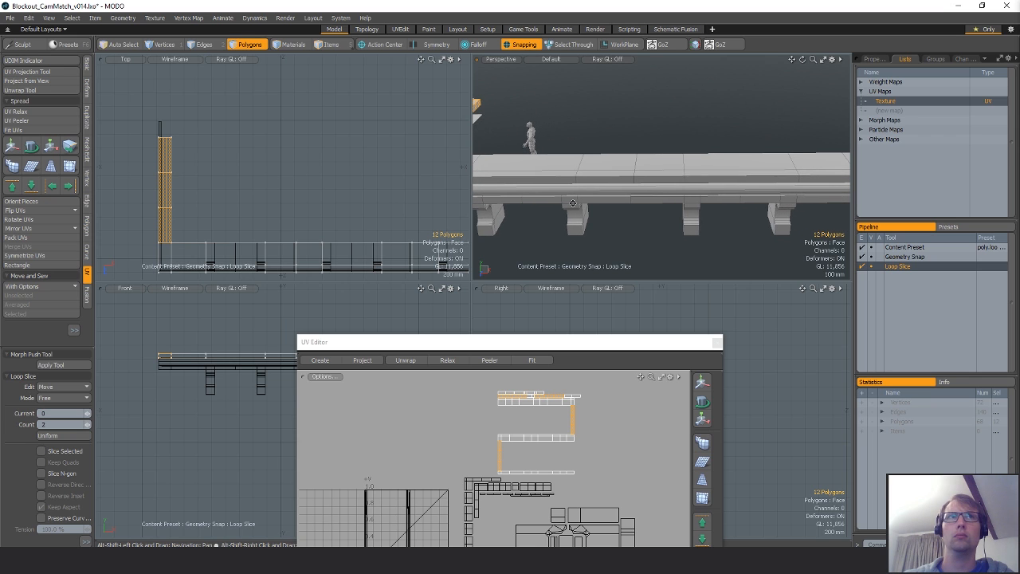
left_click_drag(281, 254, 249, 218, "alt+shift")
key("q")
Select the crosswise row of vertices near the middle of the slab's long arm and move it along X with snapping.
key("1")
mouse_move(270, 193)
right_mouse_down()
mouse_move(288, 248)
mouse_move(289, 231)
right_mouse_up()
key("w")
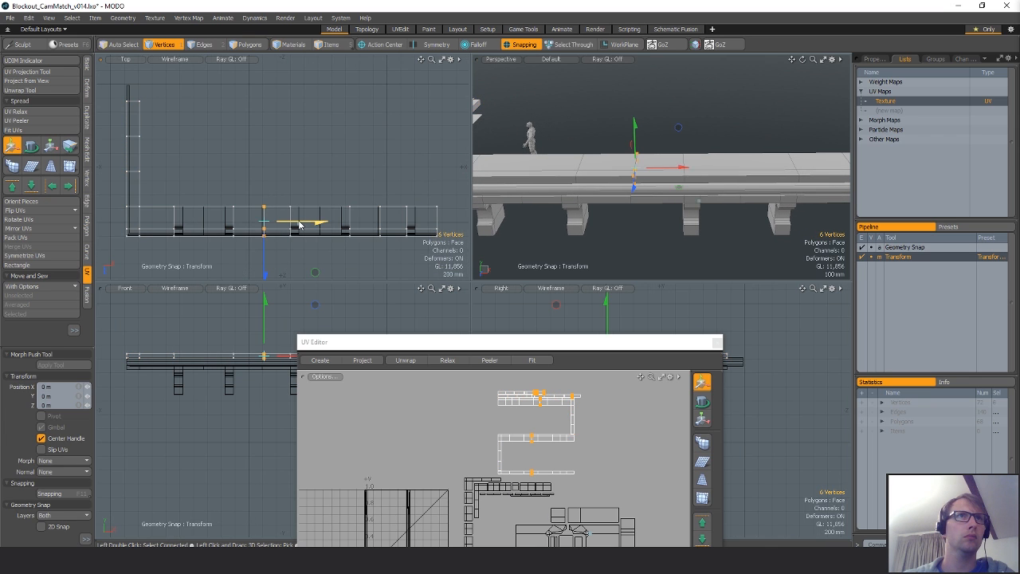
left_click_drag(300, 224, 254, 221)
key("q")
right_click_drag(405, 274, 409, 266)
key("w")
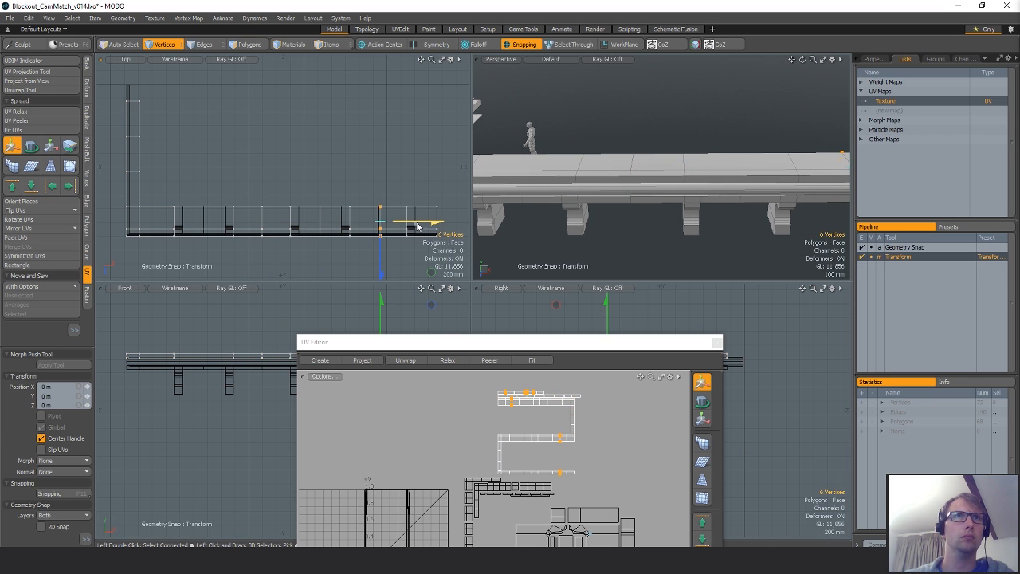
key("space")
left_click_drag(705, 174, 691, 171, "alt+shift")
key("space")
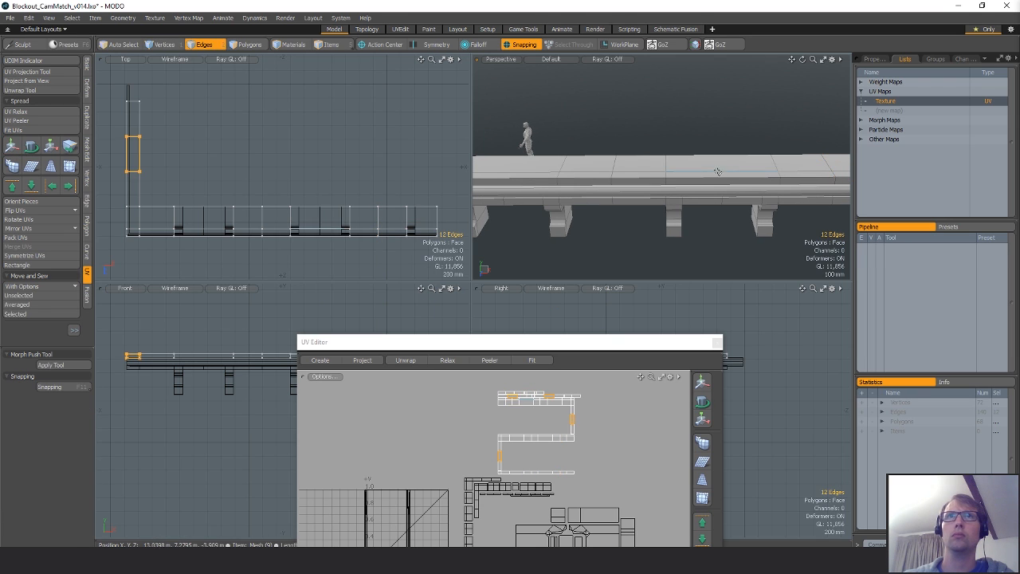
Select the four internal crosswise polygons at the divisions of the slab's long arm and delete them.
key("space")
right_click_drag(283, 175, 278, 267)
right_click_drag(377, 176, 356, 213, "shift")
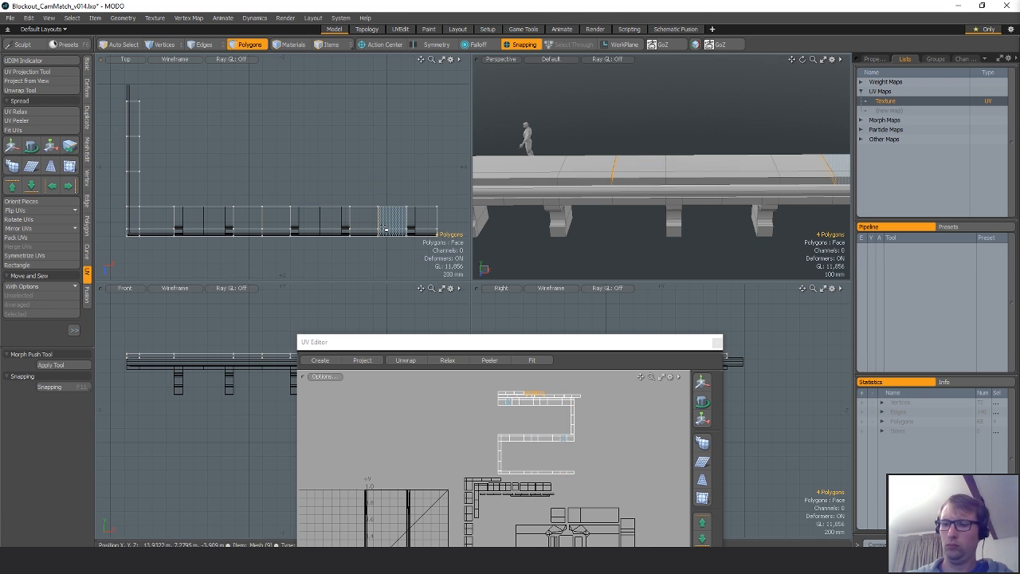
key("Delete")
key("Tab")
key("Tab")
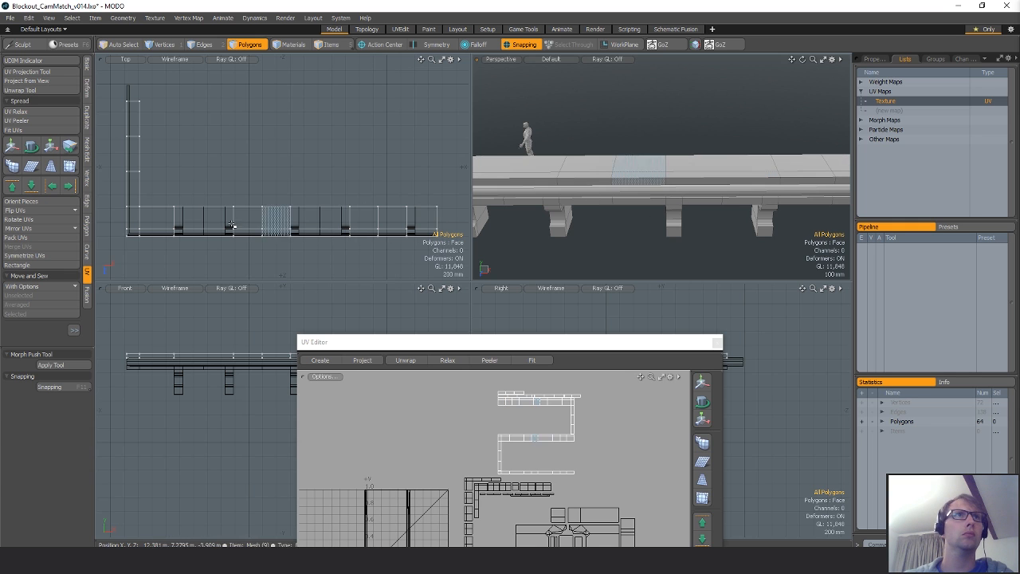
Select the slab's hidden faces along its back edge and at the end of the narrow arm, and delete them.
right_click_drag(193, 219, 158, 211)
right_click_drag(510, 208, 510, 208)
left_click_drag(210, 213, 247, 217, "alt+shift")
right_click_drag(247, 216, 174, 218, "shift")
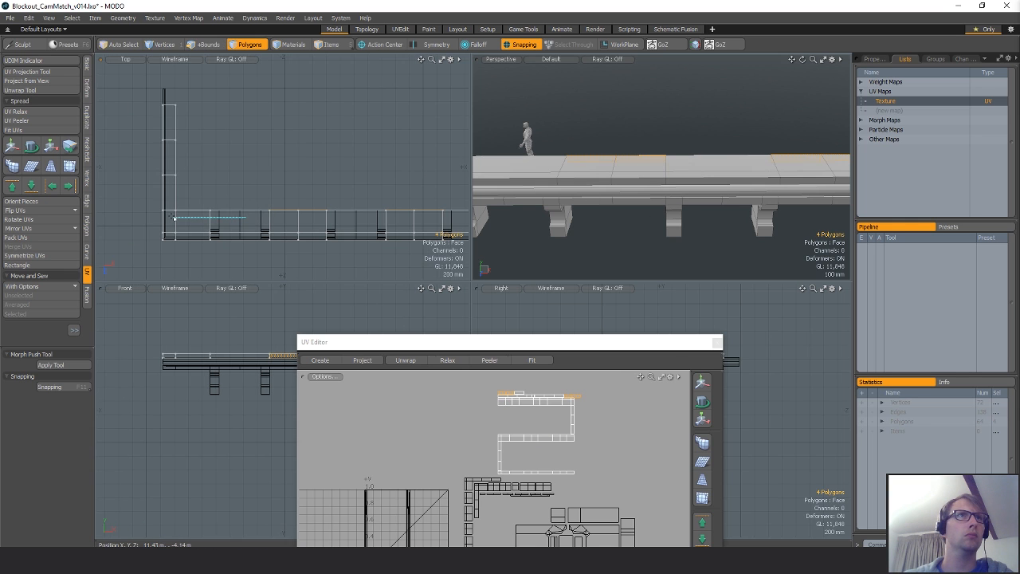
right_click_drag(169, 100, 171, 101, "shift")
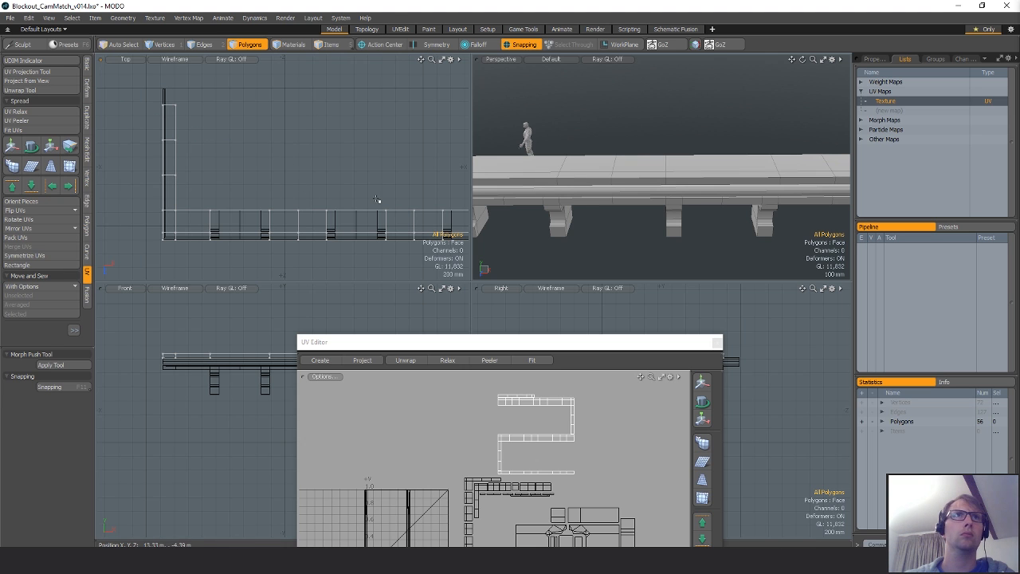
Loop slice the double-width section of the slab's long arm with a count of 1 at 50%.
key("Tab")
scroll(668, 190, "down", 4)
left_click_drag(668, 190, 695, 163, "alt")
key("Tab")
scroll(730, 204, "up", 3)
key("alt+c")
left_click(723, 160)
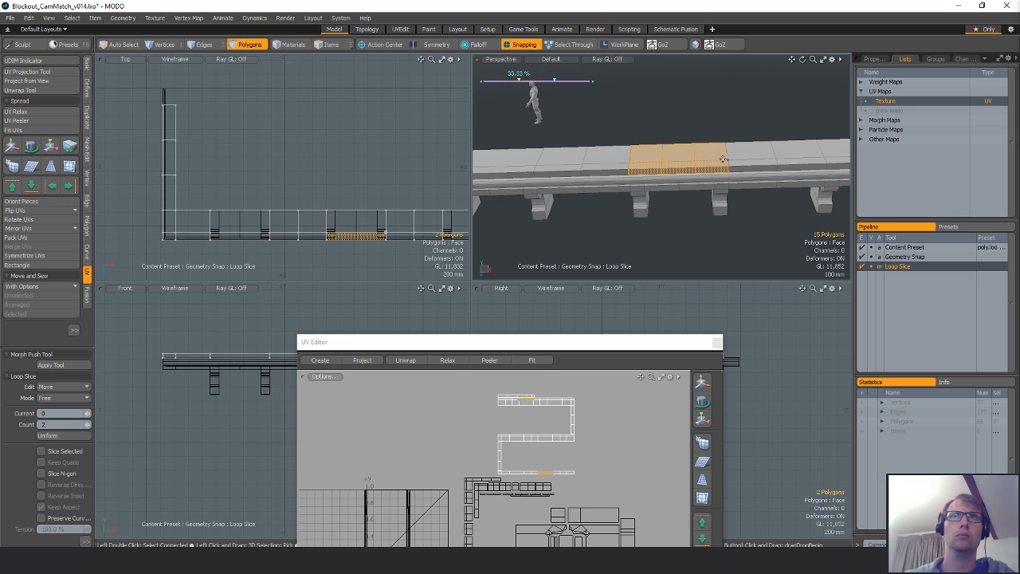
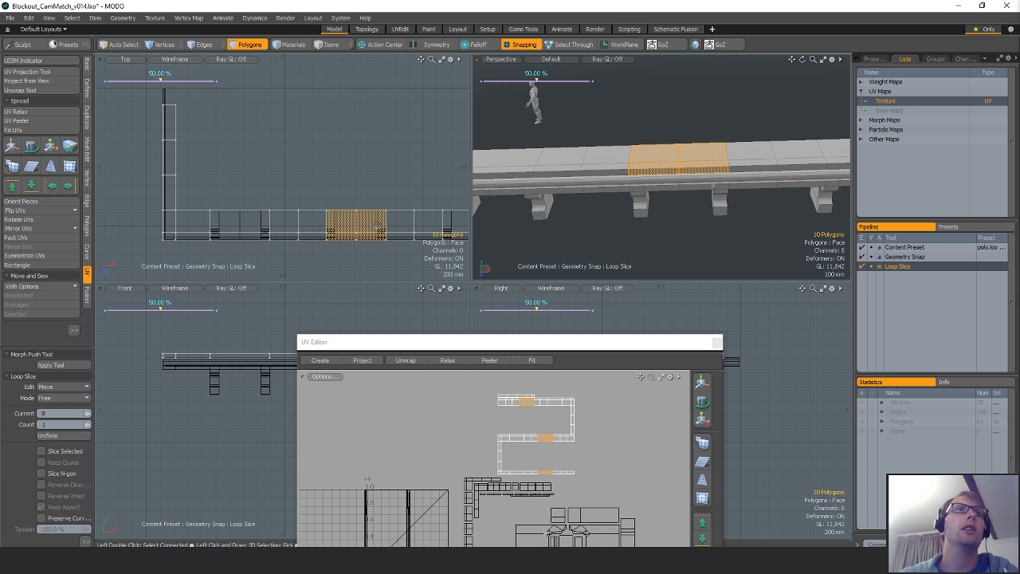
mouse_move(365, 186)
left_mouse_down("alt")
mouse_move(316, 183)
mouse_move(346, 150)
mouse_move(363, 185)
left_mouse_up("alt")
key("Escape")
scroll(316, 183, "down", 3)
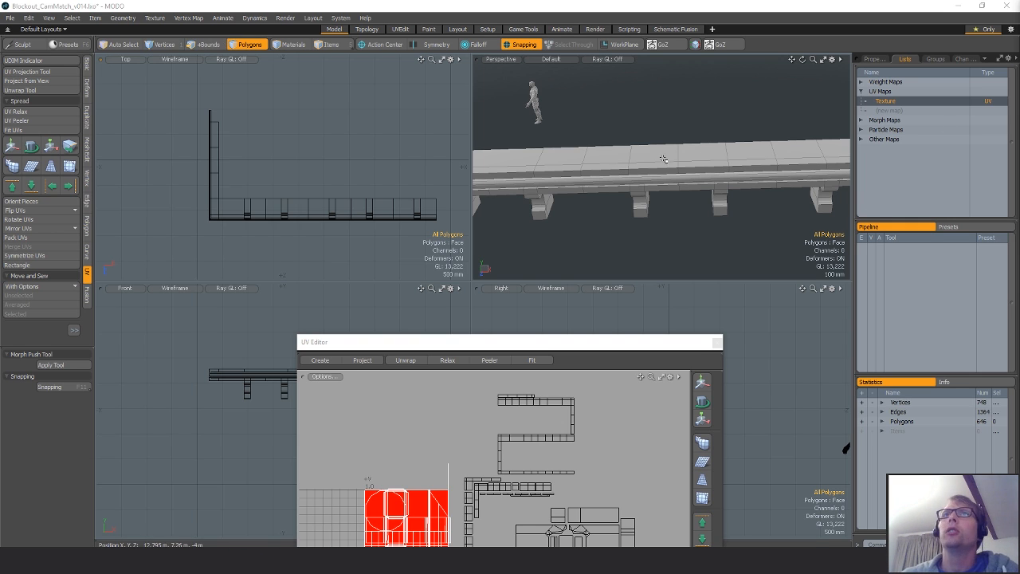
Frame the open dumpster, unhide the closed one beside it, and examine both in the perspective view.
key("shift+a")
left_click_drag(583, 221, 782, 213, "alt")
key("shift+a")
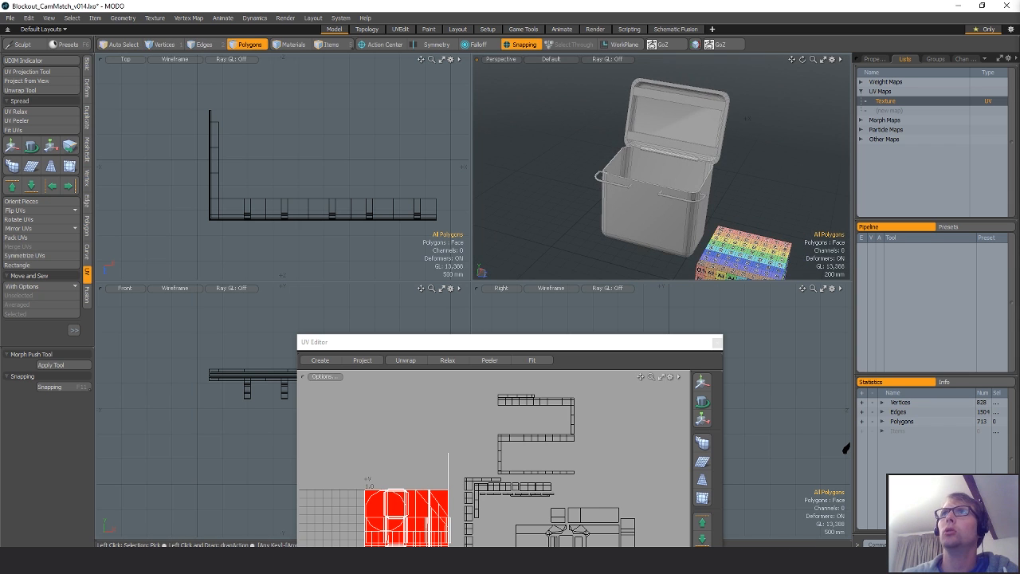
key("shift+h")
left_click_drag(757, 171, 785, 177, "ctrl+alt")
left_click_drag(722, 197, 692, 196, "alt")
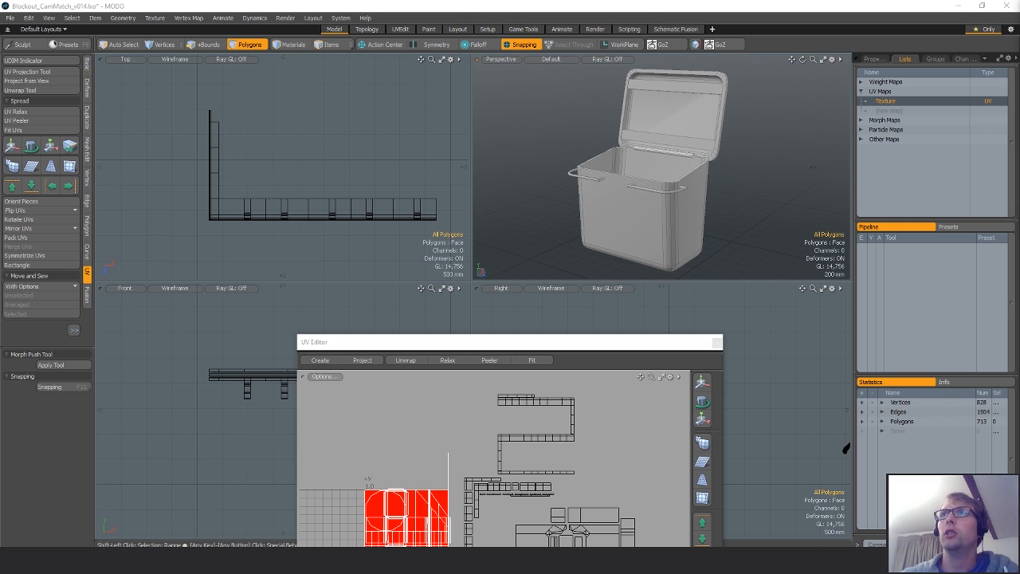
key("u")
left_click_drag(635, 172, 657, 197, "alt+shift")
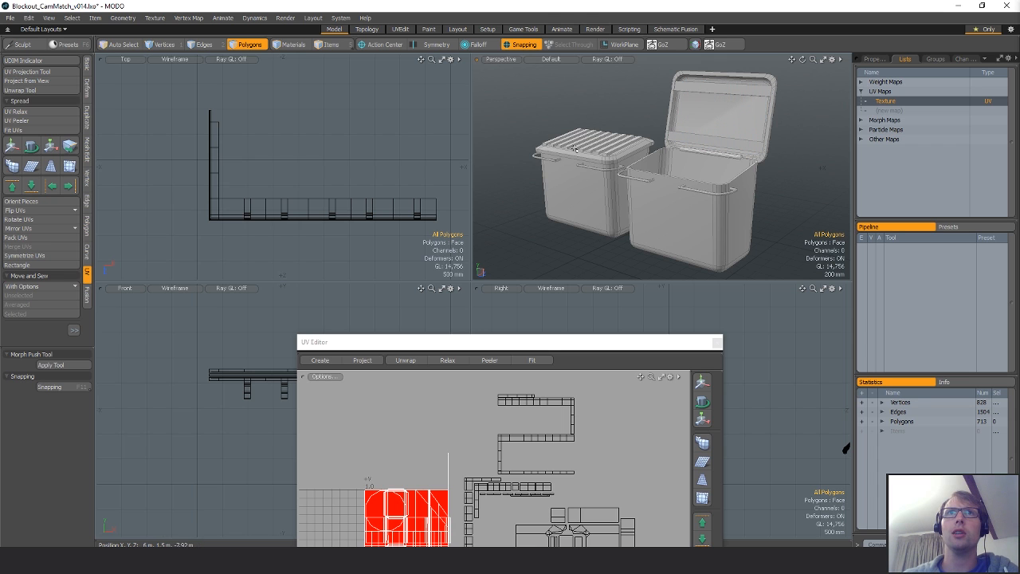
left_click_drag(597, 148, 542, 177, "alt")
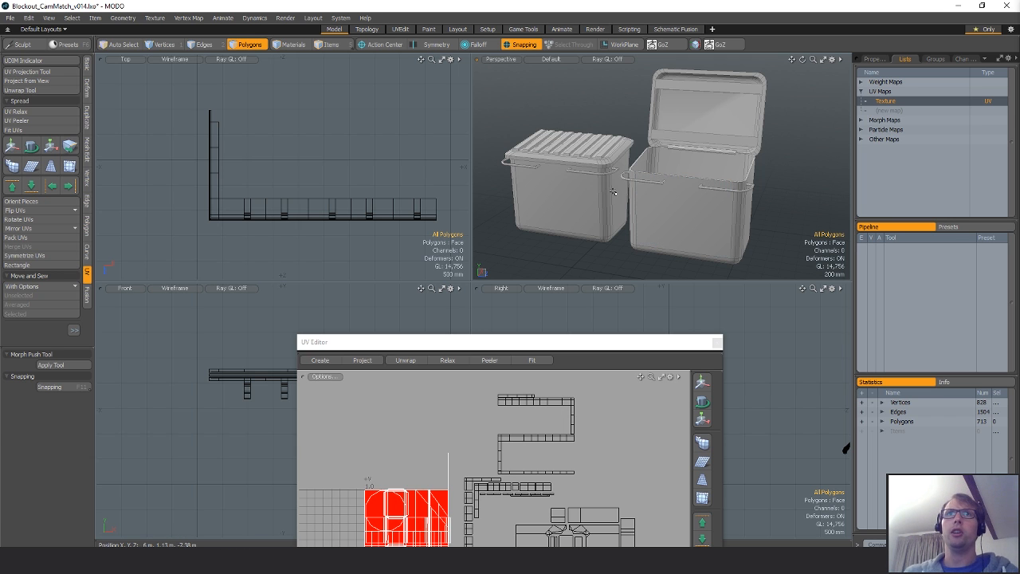
left_click_drag(621, 188, 672, 191, "alt")
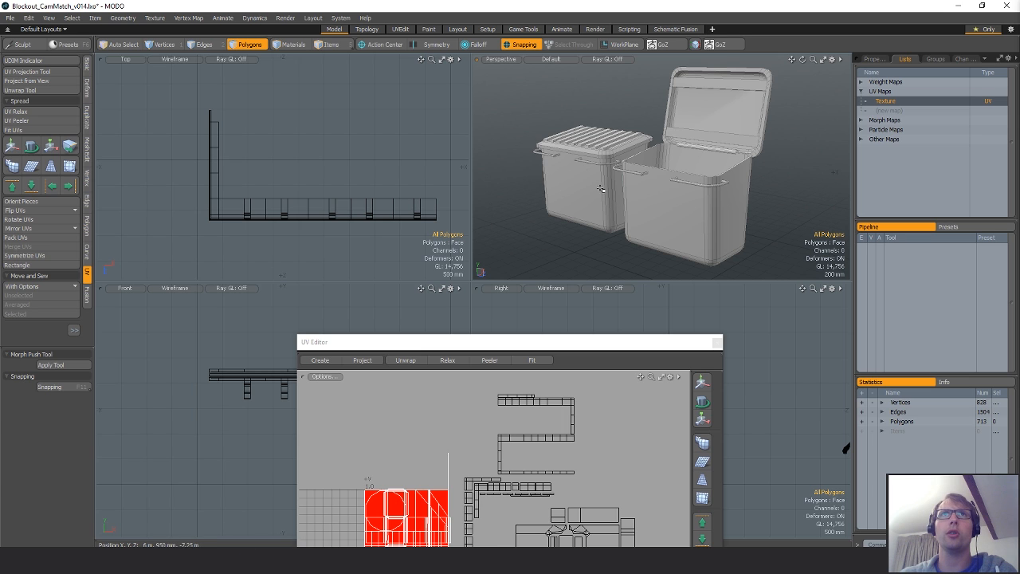
Set the perspective view to Reflection shading and examine the dumpsters' bodies, lids and rounded corners from several angles.
left_click(553, 62)
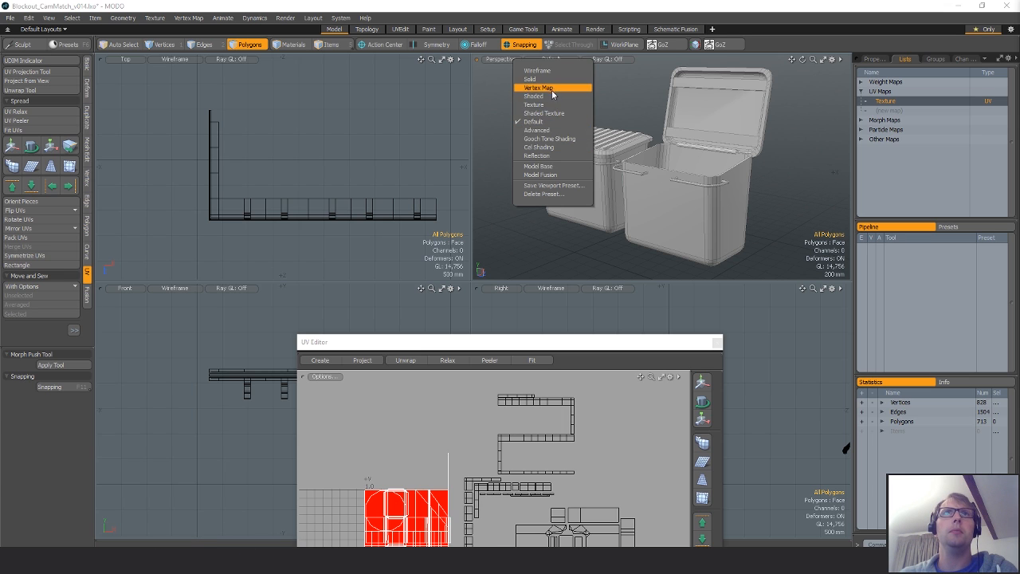
left_click(549, 155)
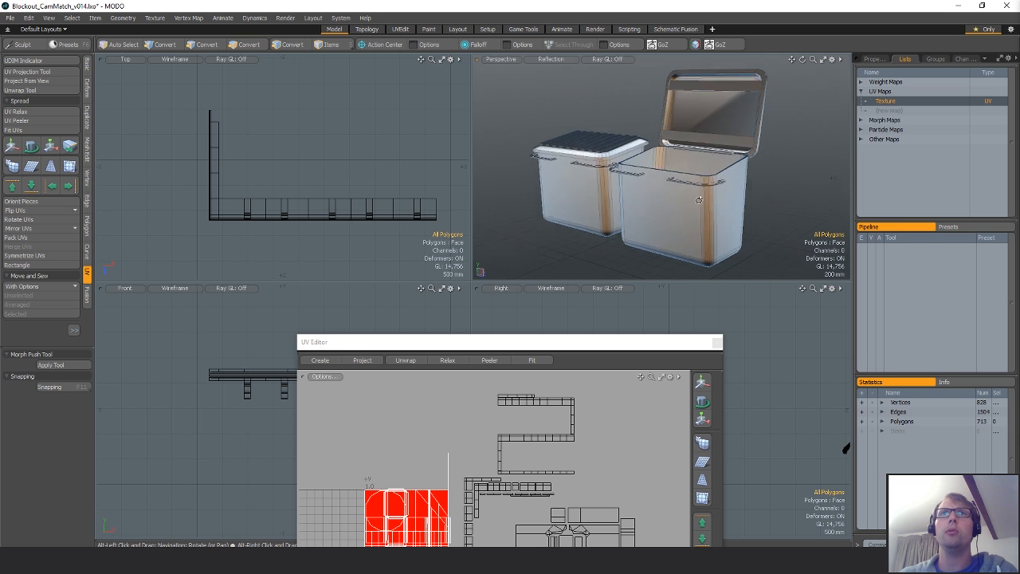
left_click_drag(755, 198, 770, 157, "alt")
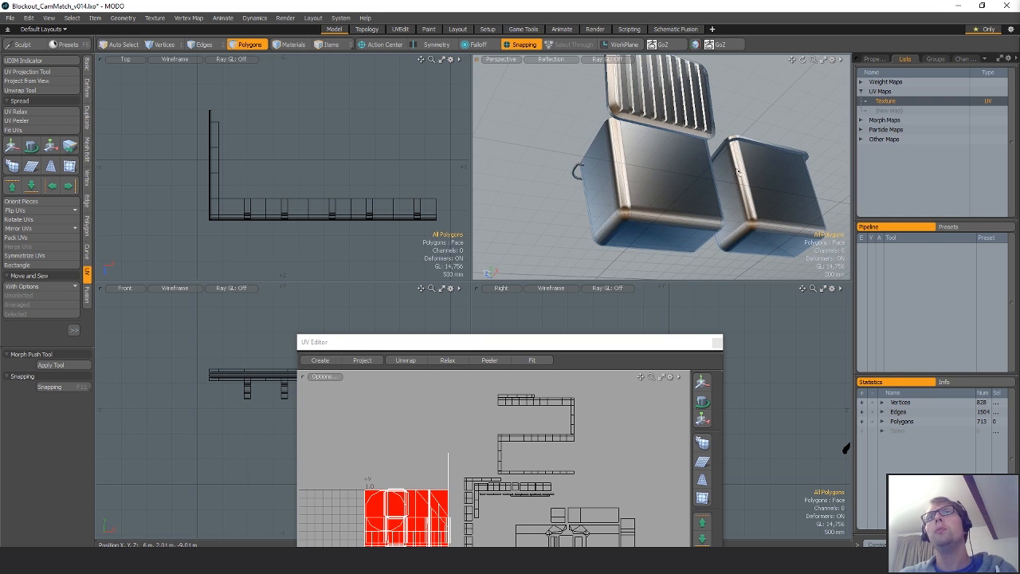
left_click_drag(632, 173, 590, 163, "alt")
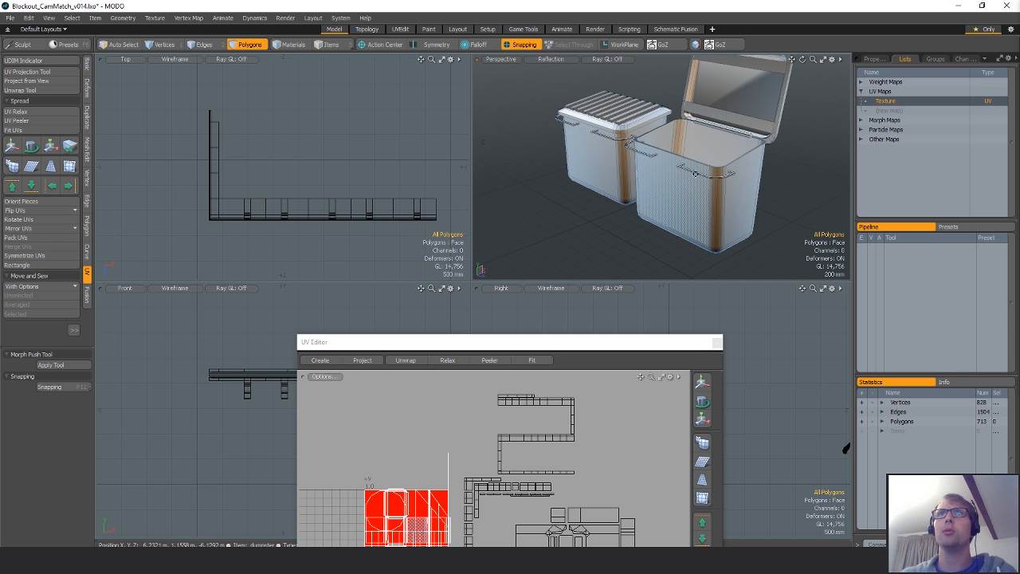
left_click_drag(695, 173, 710, 120, "alt")
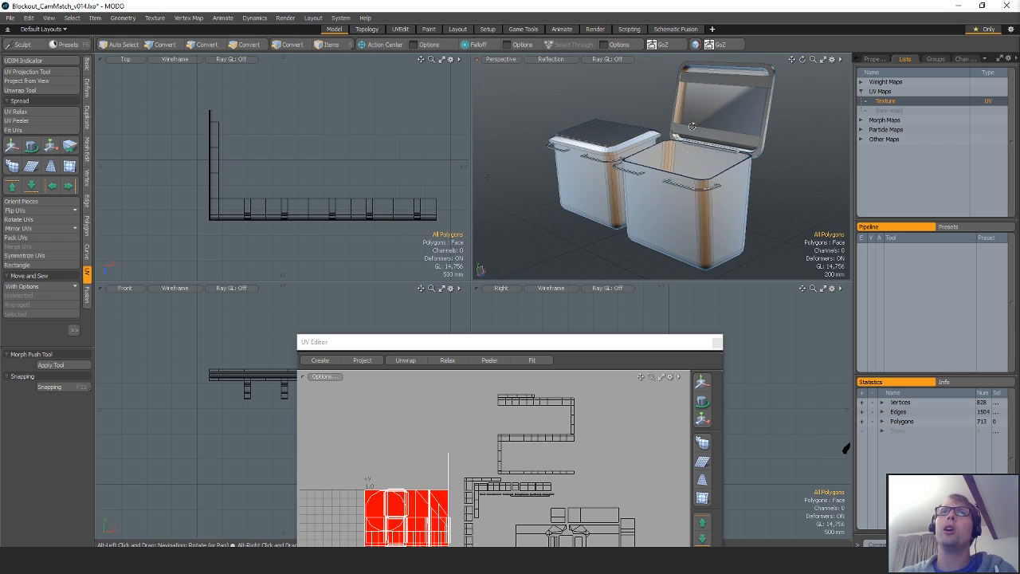
mouse_move(765, 184)
left_mouse_down("alt")
mouse_move(761, 93)
mouse_move(696, 118)
left_mouse_up("alt")
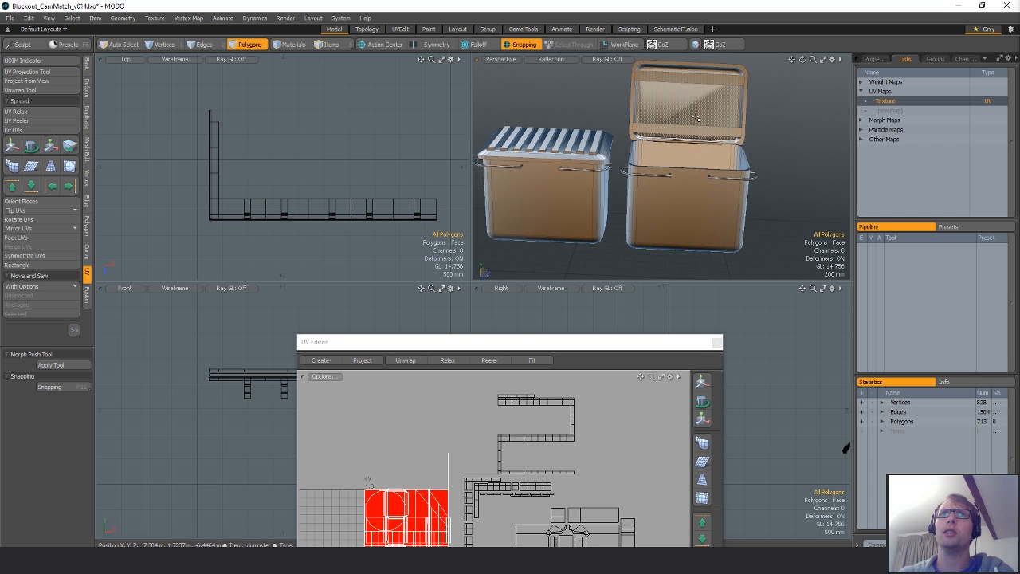
left_click_drag(668, 162, 627, 179, "alt")
mouse_move(650, 172)
left_mouse_down("alt")
mouse_move(660, 182)
mouse_move(655, 202)
mouse_move(634, 176)
left_mouse_up("alt")
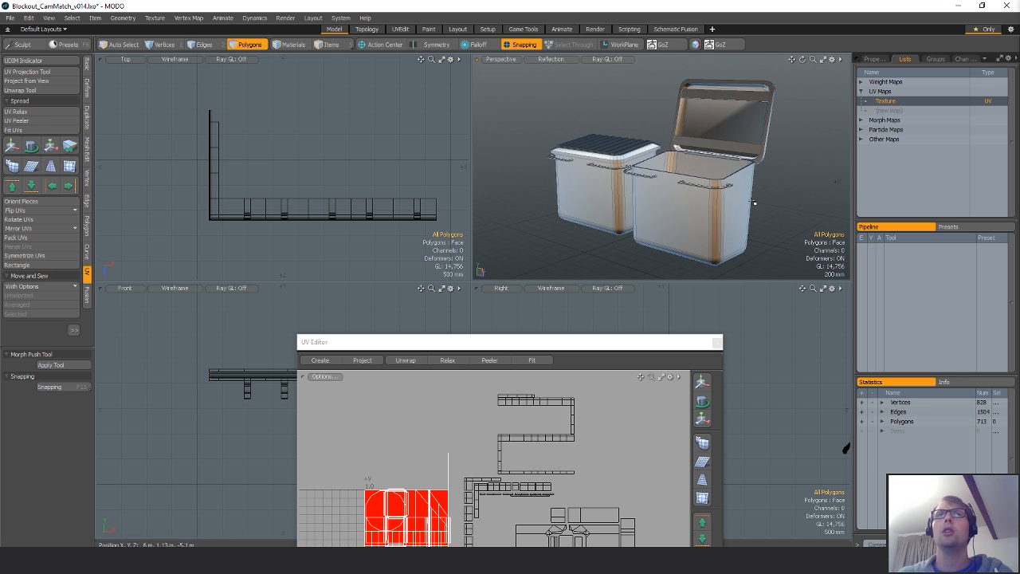
key("alt")
left_click_drag(605, 196, 655, 171, "alt")
Move the UV Editor out of the way and compare the two dumpsters in the Right view.
left_click_drag(593, 345, 314, 352)
key("shift+a")
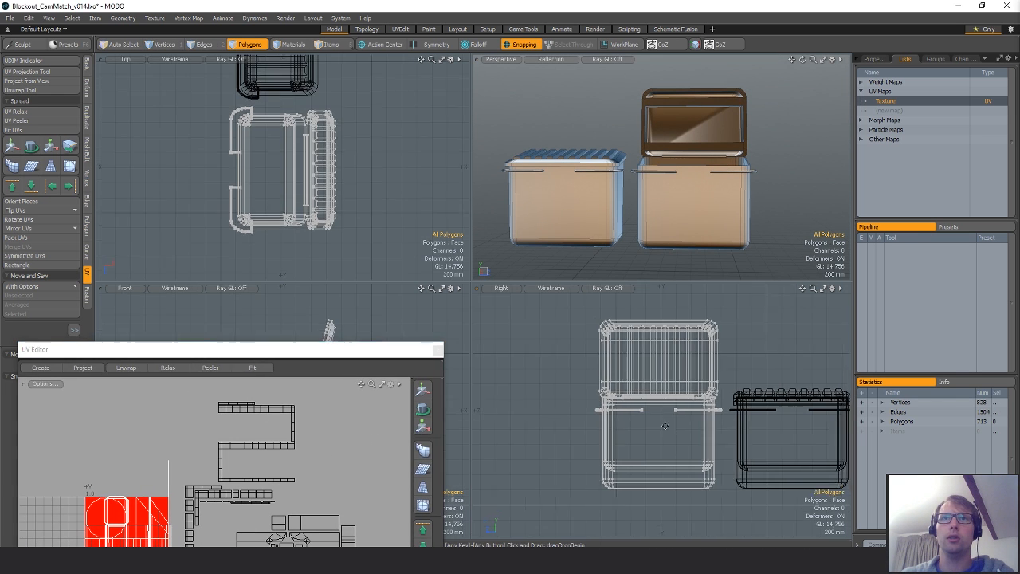
left_click_drag(694, 416, 627, 431, "alt")
scroll(619, 423, "down", 1)
scroll(620, 424, "up", 2)
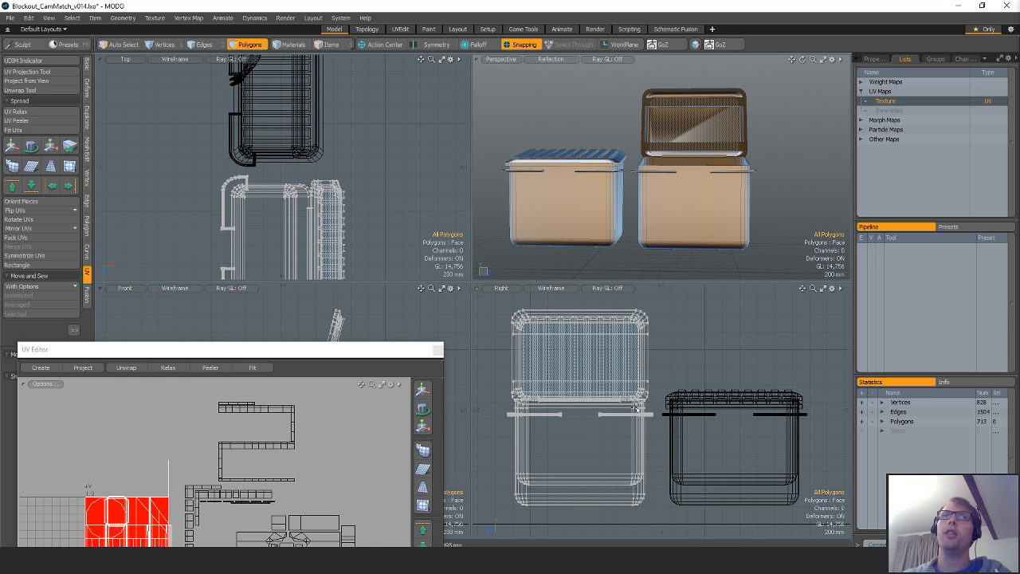
scroll(691, 349, "down", 4)
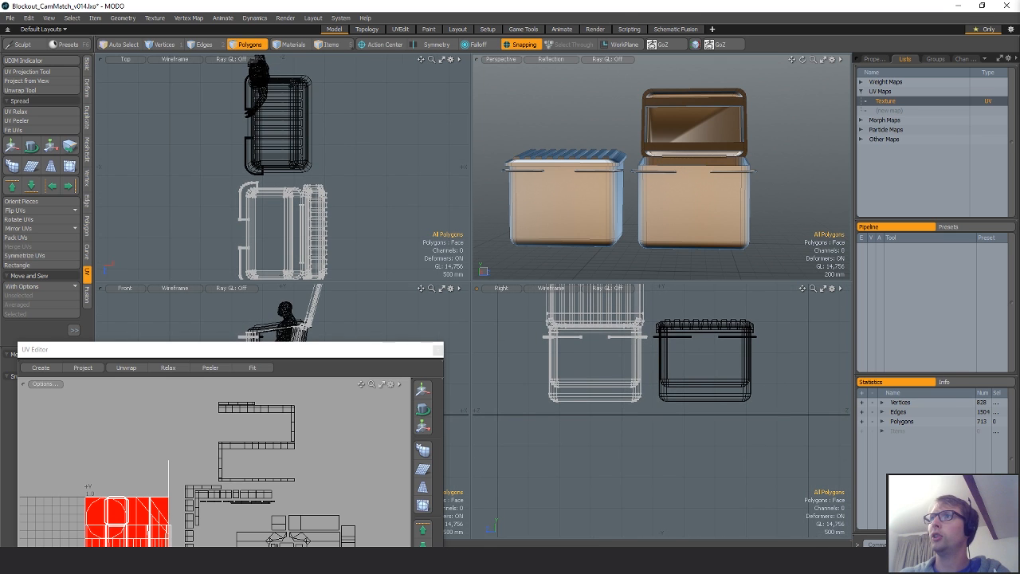
Bring in the concept camera window to check the dumpsters against the concept art, and move it away again.
left_click_drag(1019, 320, 634, 192)
scroll(664, 391, "up", 2)
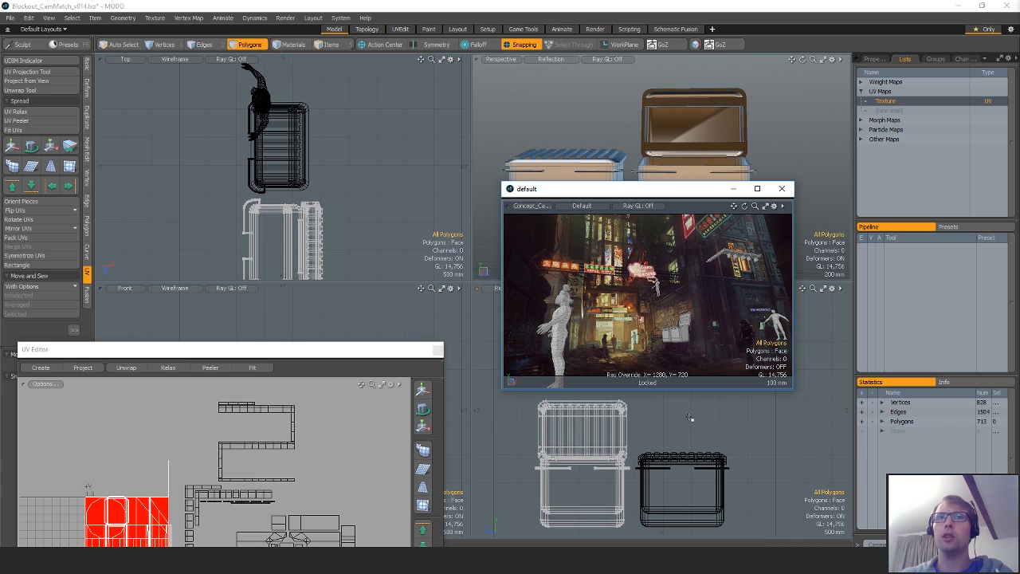
left_click_drag(601, 193, 1019, 199)
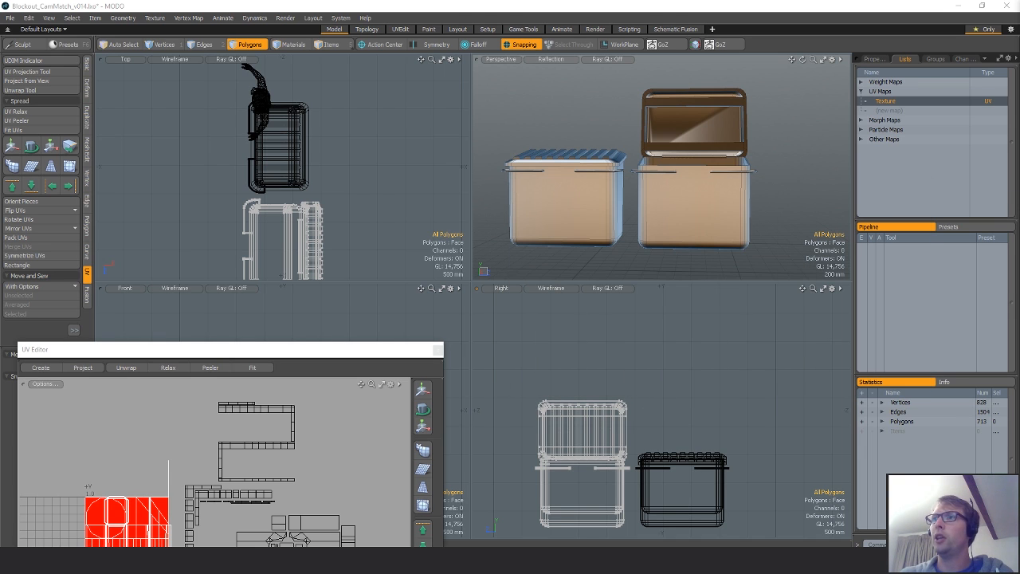
left_click_drag(683, 196, 631, 201, "alt")
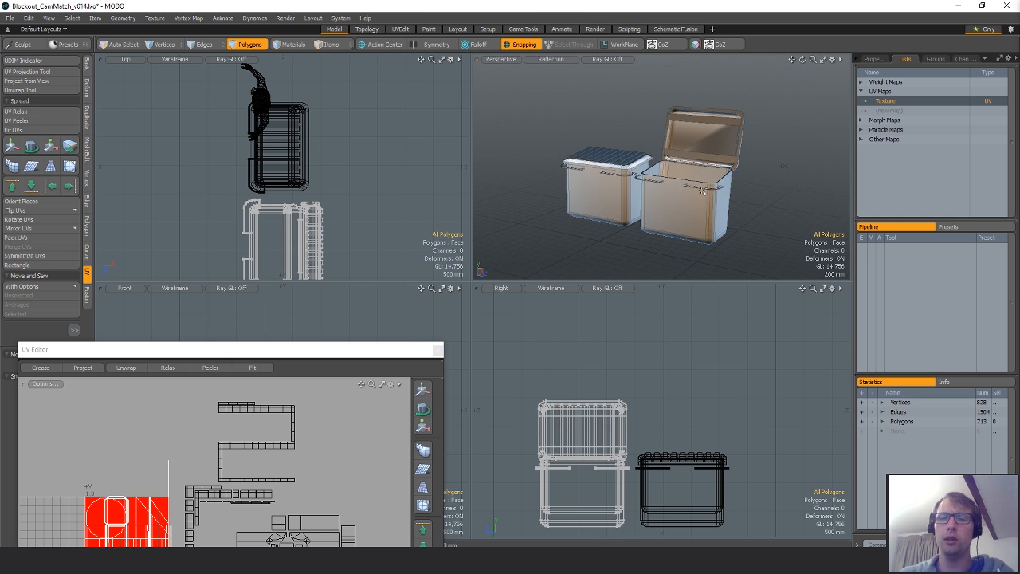
Open the render preview and set it to render through Camera.
key("F8")
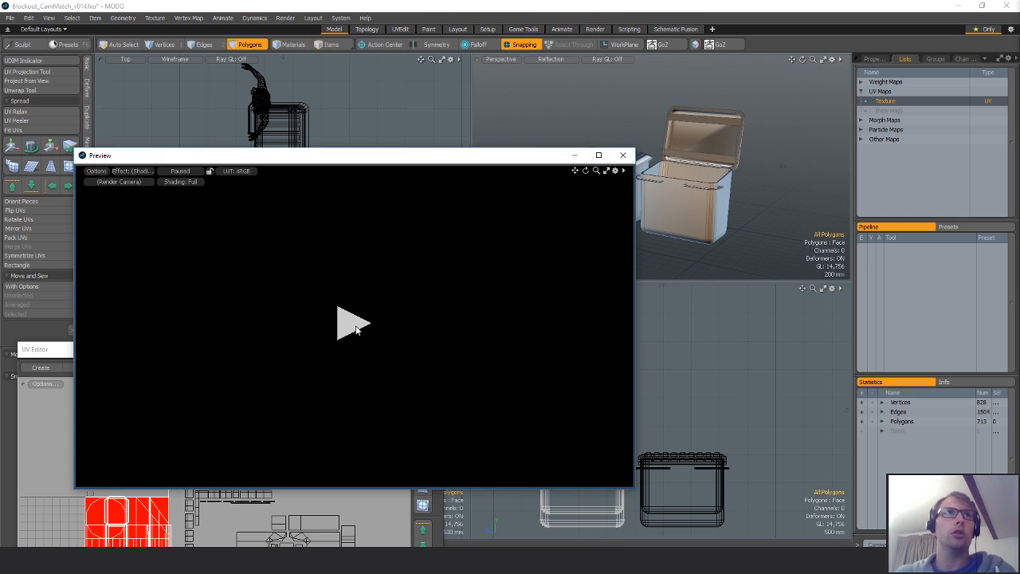
left_click(119, 182)
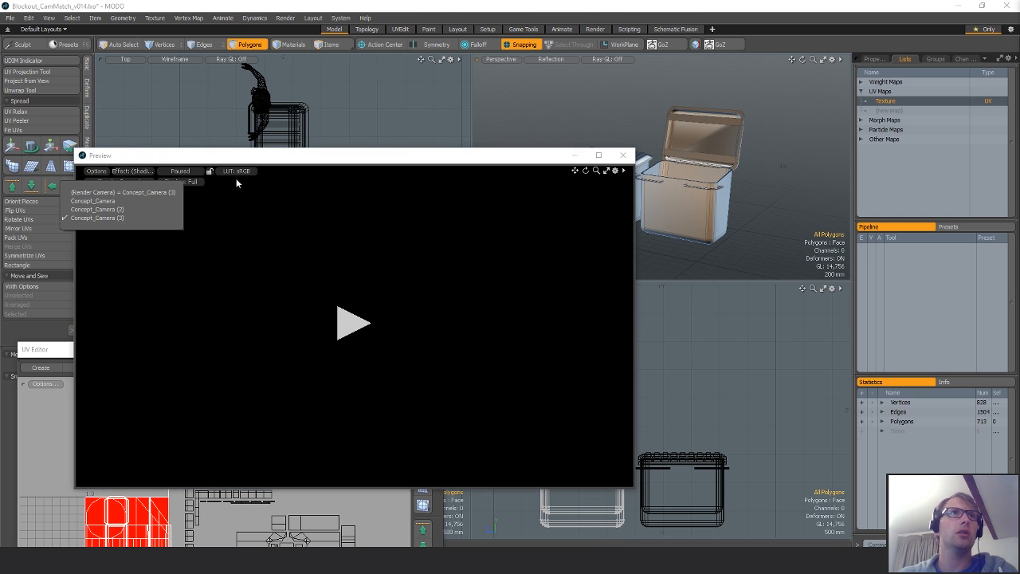
left_click(297, 158)
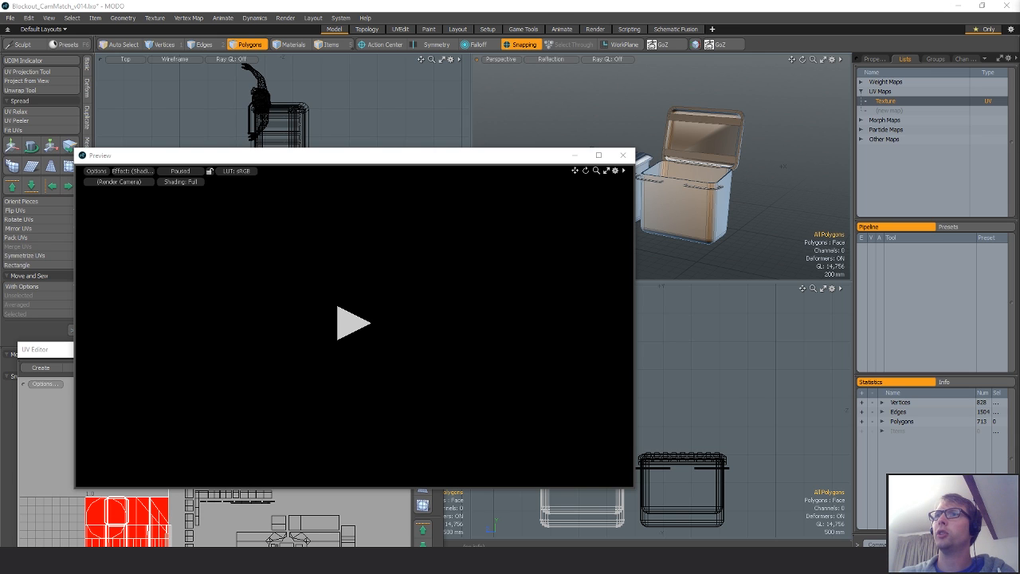
key("5")
left_click(119, 181)
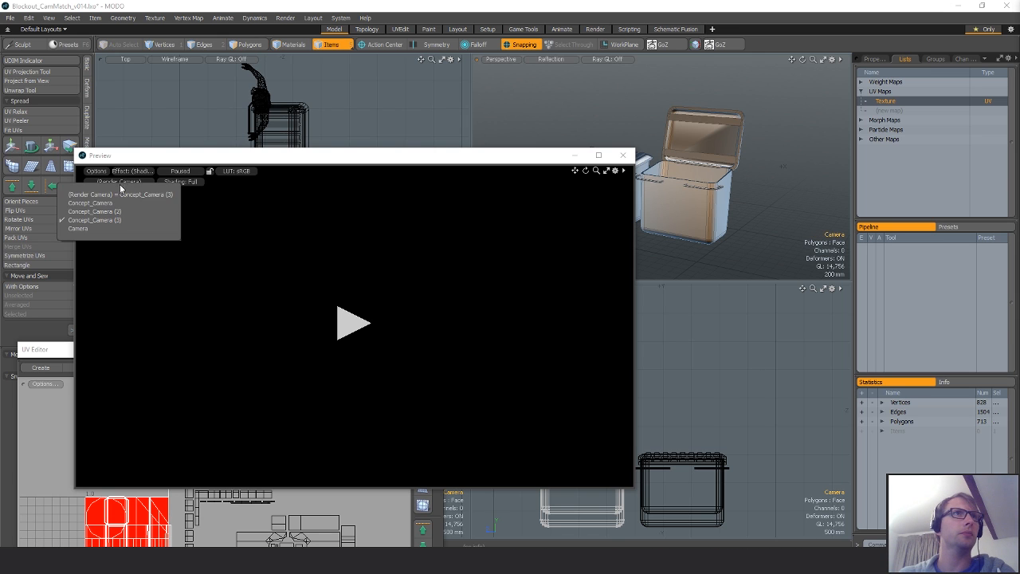
left_click(90, 229)
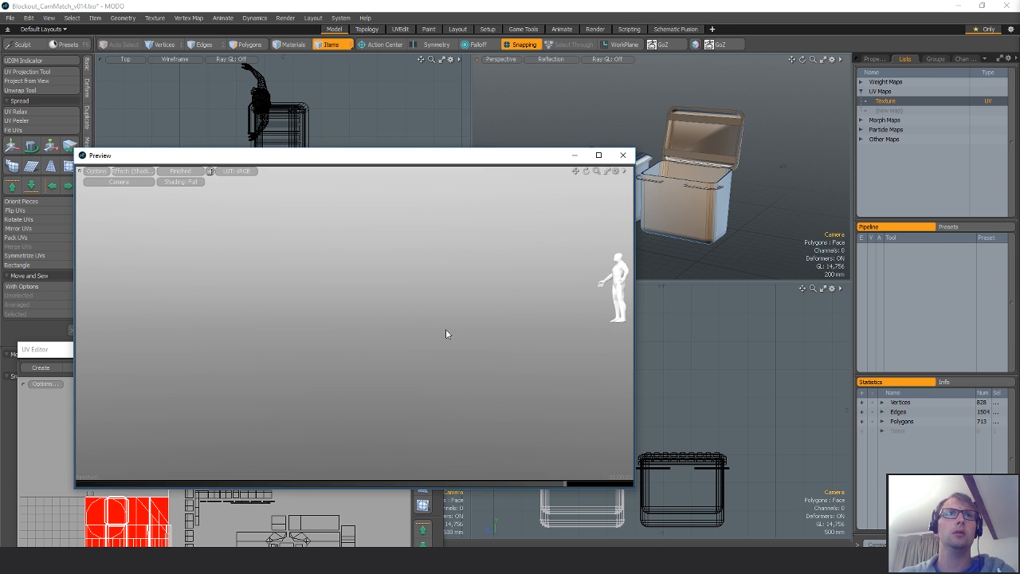
Examine the two dumpsters' rims, lids and handles in the render preview, and close the preview.
left_click_drag(374, 310, 420, 369, "alt")
left_click(644, 188)
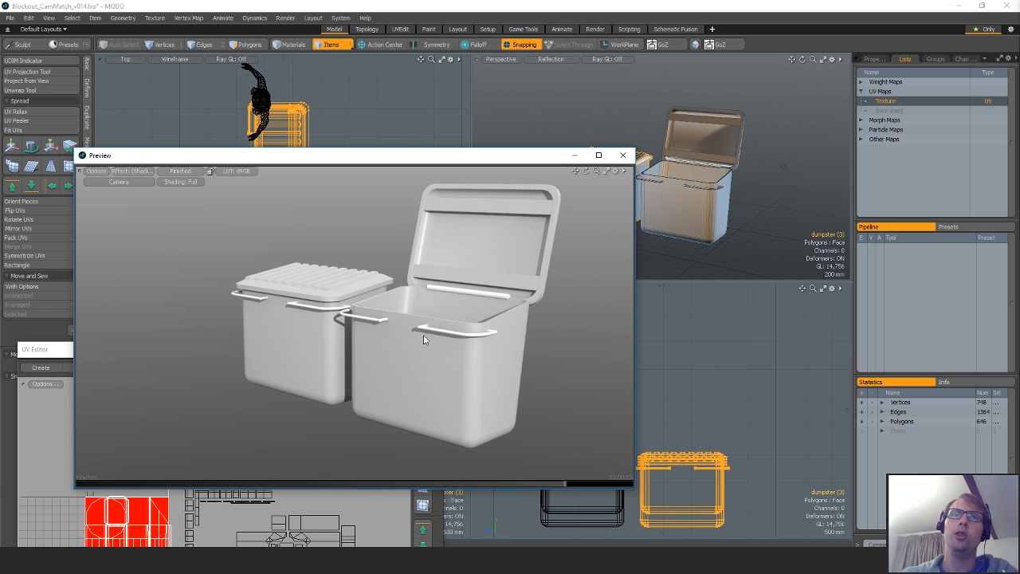
left_click_drag(466, 324, 383, 333, "ctrl+alt")
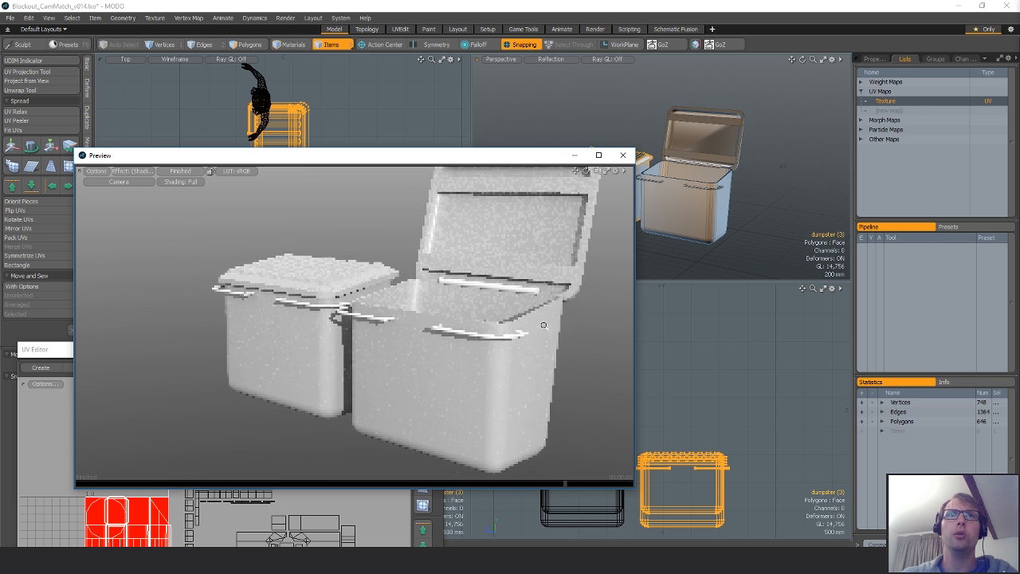
scroll(385, 334, "up", 1)
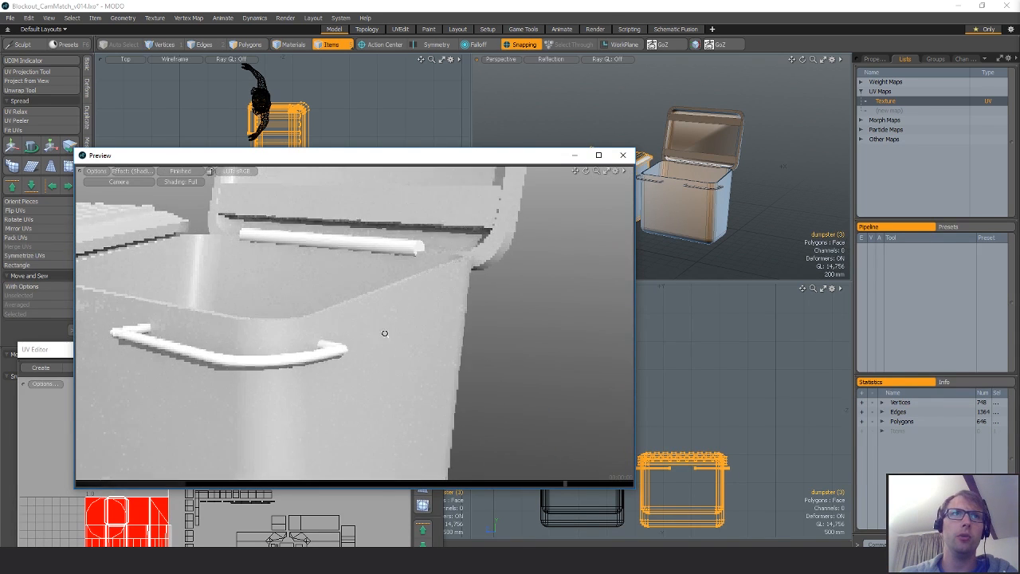
scroll(382, 333, "up", 1)
left_click_drag(316, 368, 511, 338, "ctrl+alt")
left_click_drag(511, 338, 438, 366, "ctrl+alt")
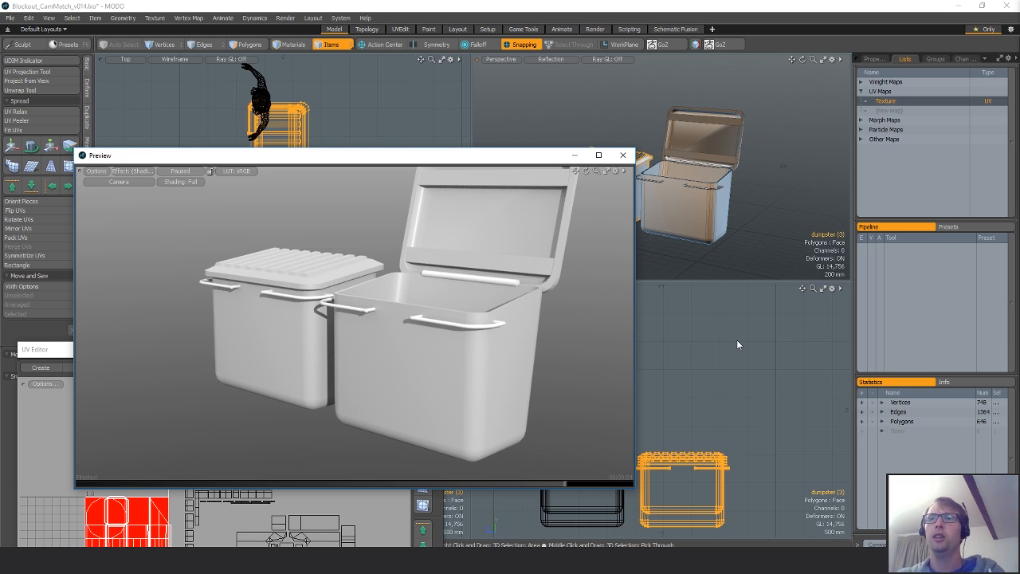
left_click(623, 155)
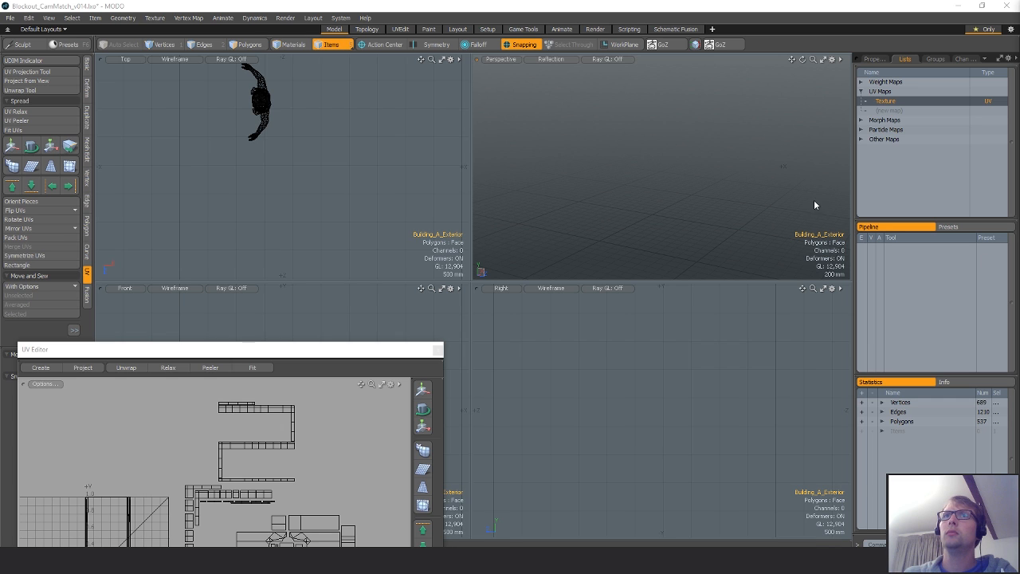
Reposition the UV Editor higher on screen and select the L-shaped ledge's top slab mesh for polygon editing.
scroll(698, 181, "down", 8)
left_click_drag(693, 179, 702, 196, "alt")
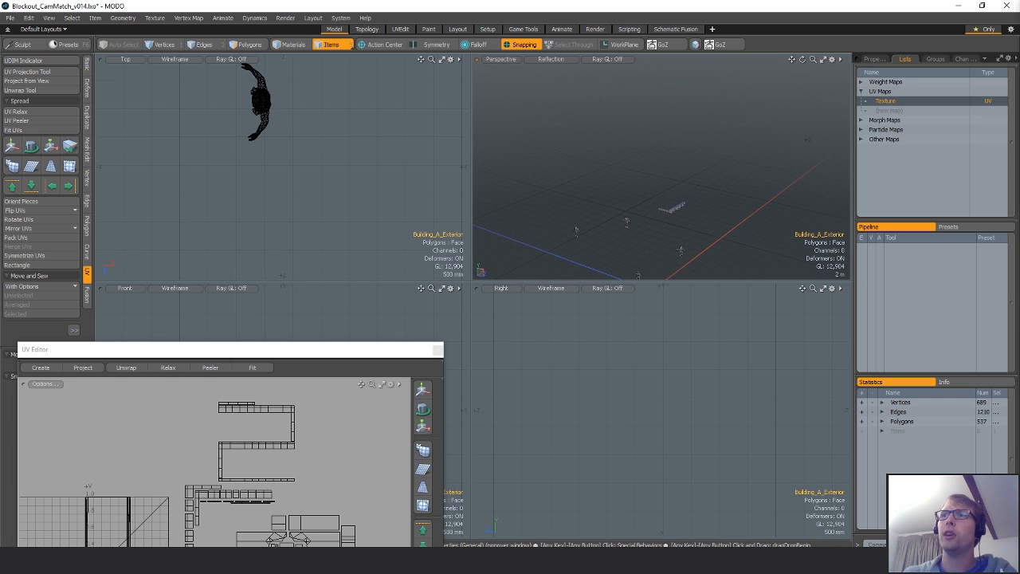
key("3")
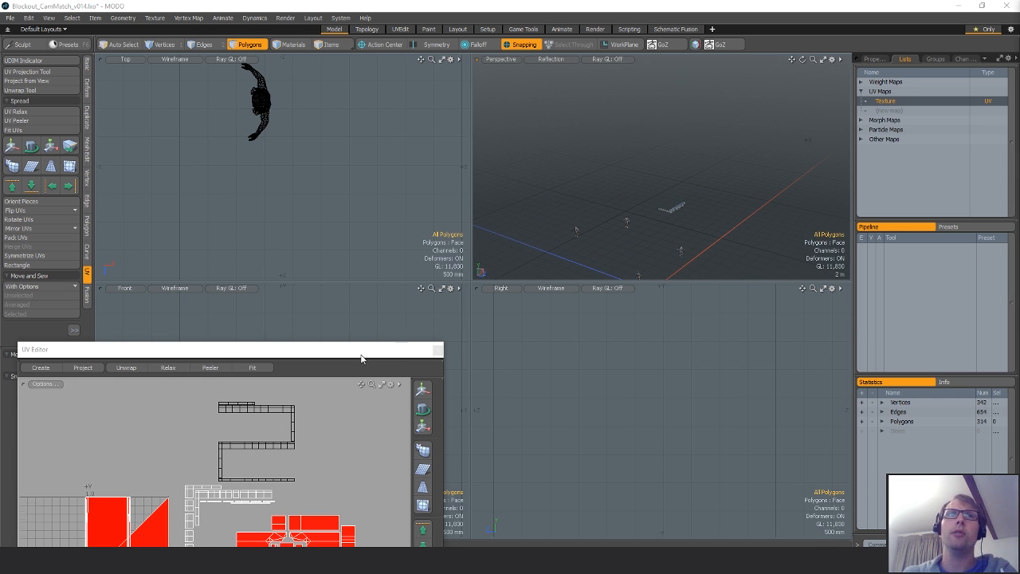
left_click_drag(361, 358, 405, 223)
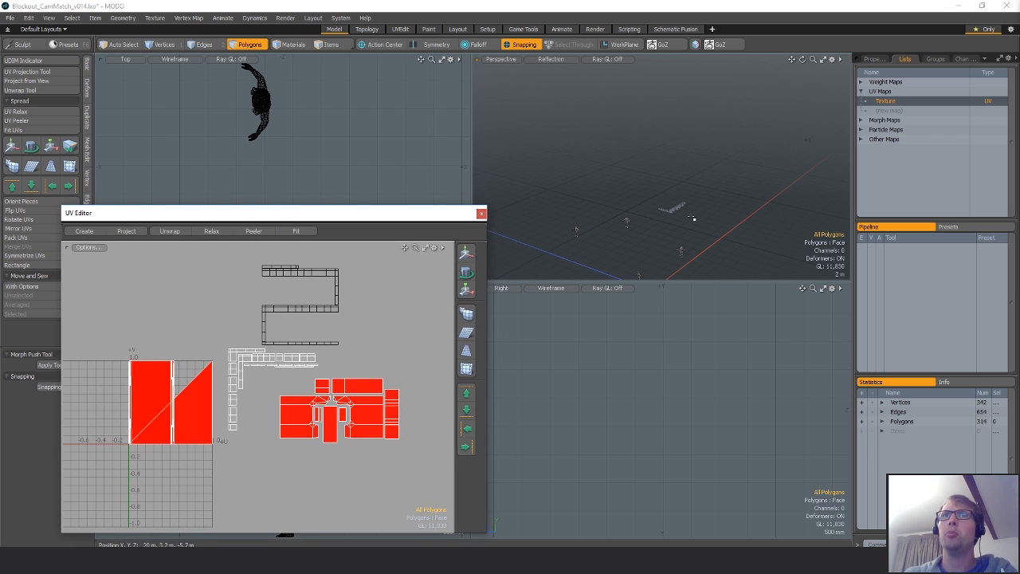
scroll(693, 218, "up", 5)
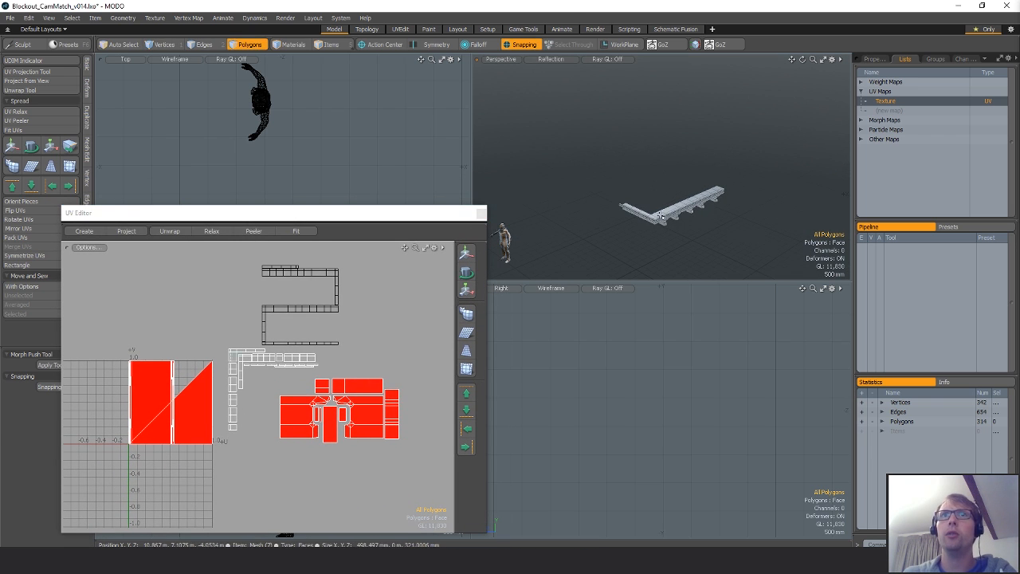
key("5")
left_click(661, 214)
key("3")
Change the Perspective view's shading from Reflection to Default and get a close view of the ledge corner and its UVs.
scroll(652, 214, "up", 2)
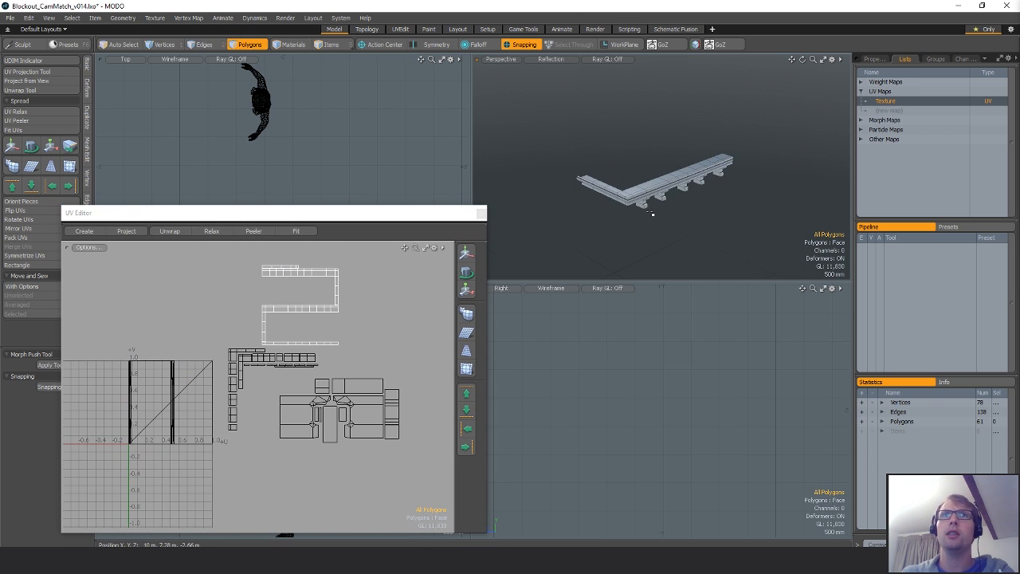
scroll(652, 214, "up", 4)
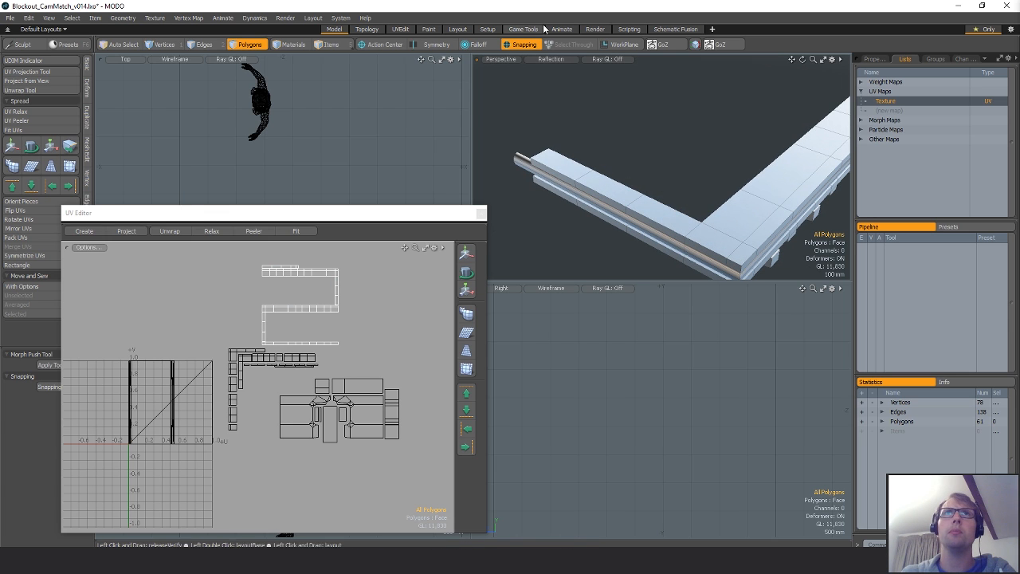
left_click(557, 58)
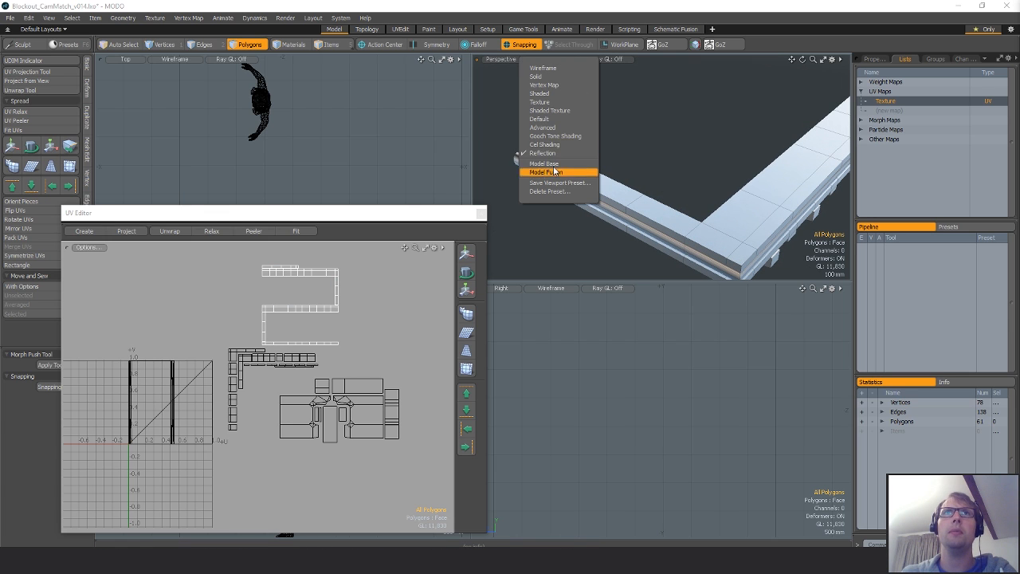
left_click(546, 119)
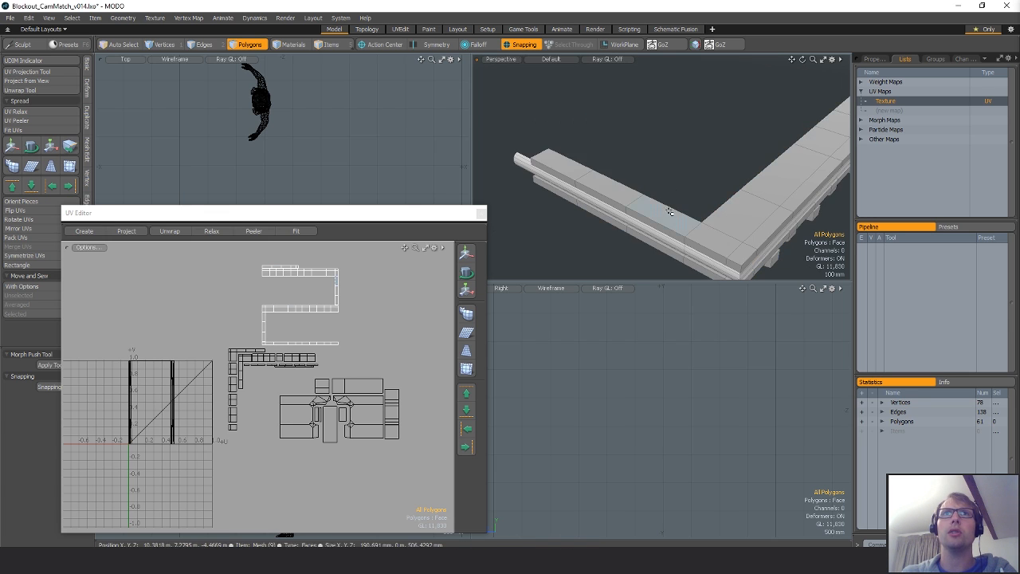
left_click_drag(670, 211, 638, 176, "alt")
left_click_drag(232, 325, 501, 198, "ctrl+alt")
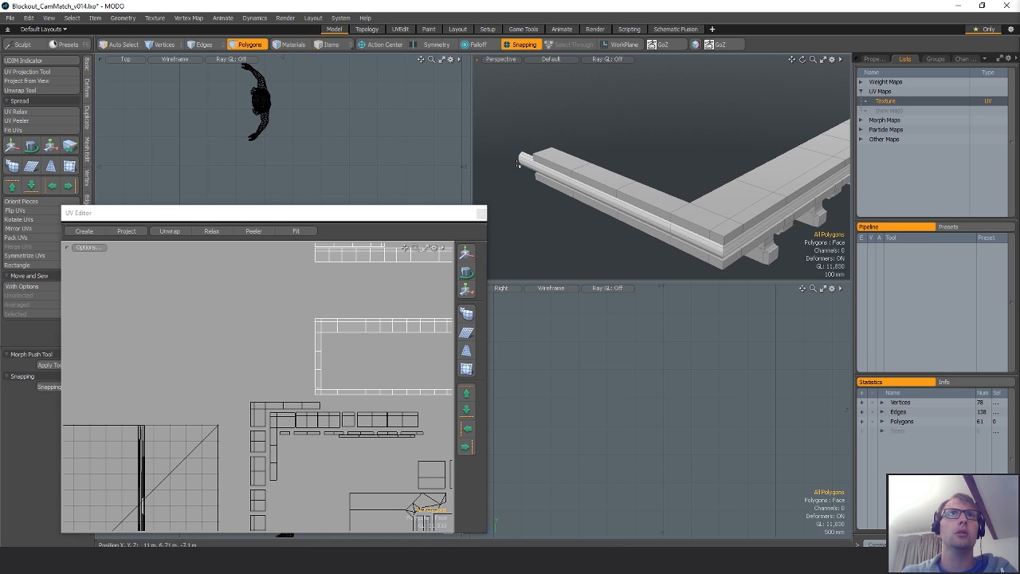
Activate the mesh with the rounded moulding below the slab and select the vertices at the moulding's protruding end.
key("5")
left_click(559, 171)
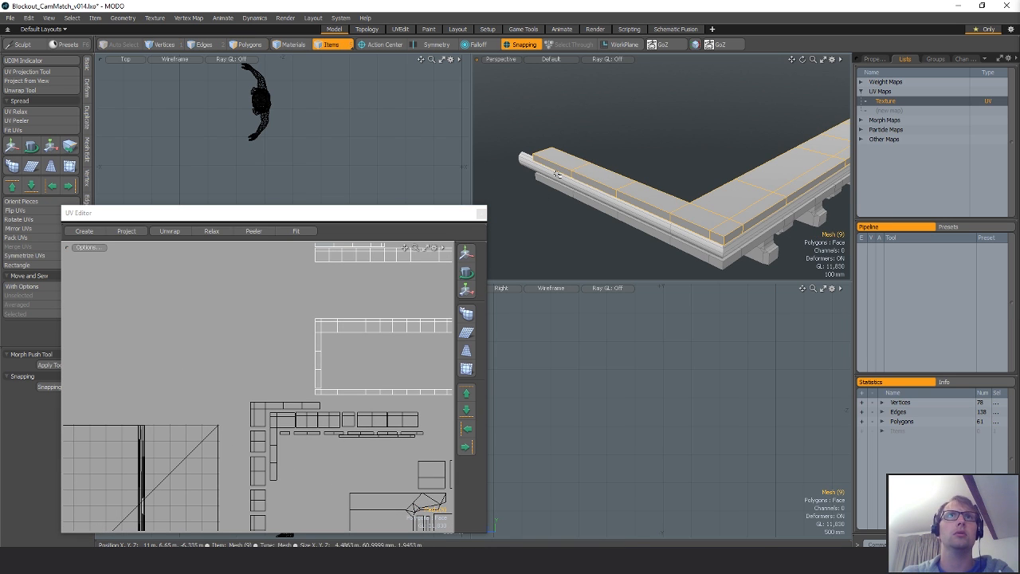
key("3")
left_click(556, 170)
key("shift+a")
mouse_move(340, 147)
left_mouse_down("ctrl+alt")
mouse_move(268, 153)
mouse_move(308, 98)
mouse_move(287, 116)
mouse_move(287, 157)
left_mouse_up("ctrl+alt")
key("1")
key("5")
left_click(291, 68)
key("1")
right_click_drag(254, 129, 305, 151)
Move the selected vertices back along Z so the moulding's end is flush with the slab's end, and shift the UV Editor slightly.
key("r")
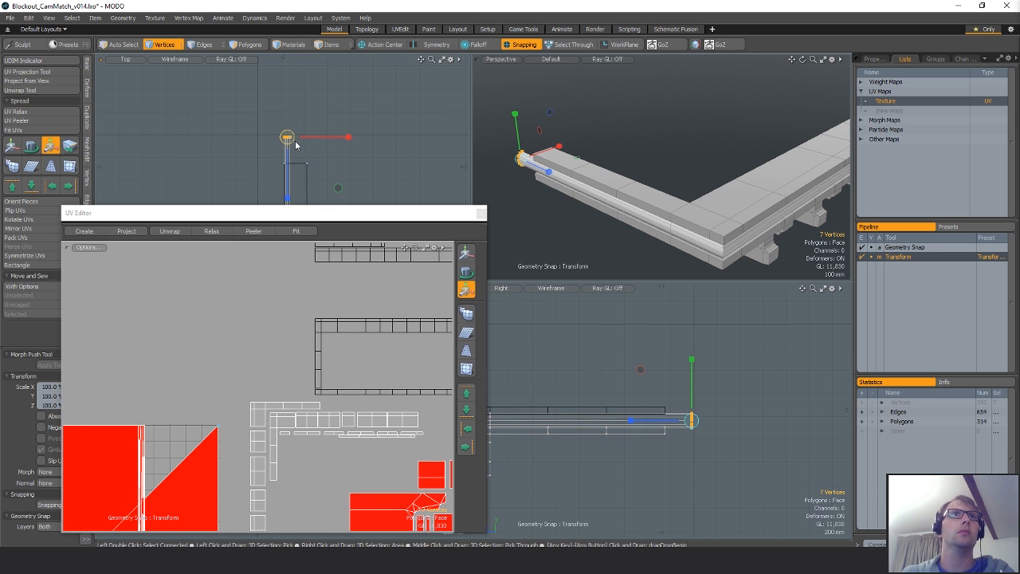
key("w")
key("x")
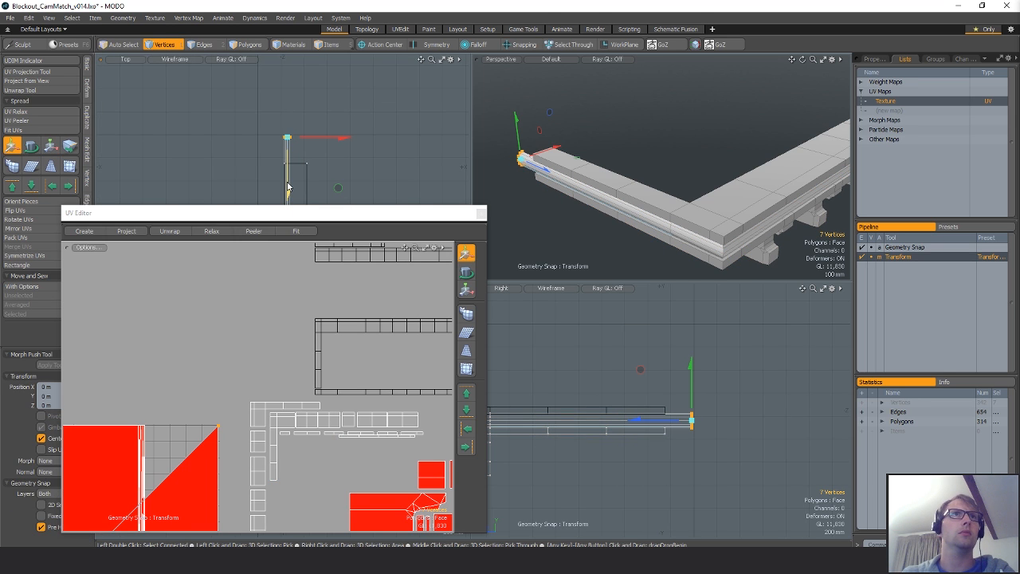
key("x")
left_click_drag(289, 184, 288, 164)
key("q")
left_click(357, 172)
left_click_drag(357, 172, 272, 71, "ctrl+alt")
left_click_drag(315, 218, 330, 232)
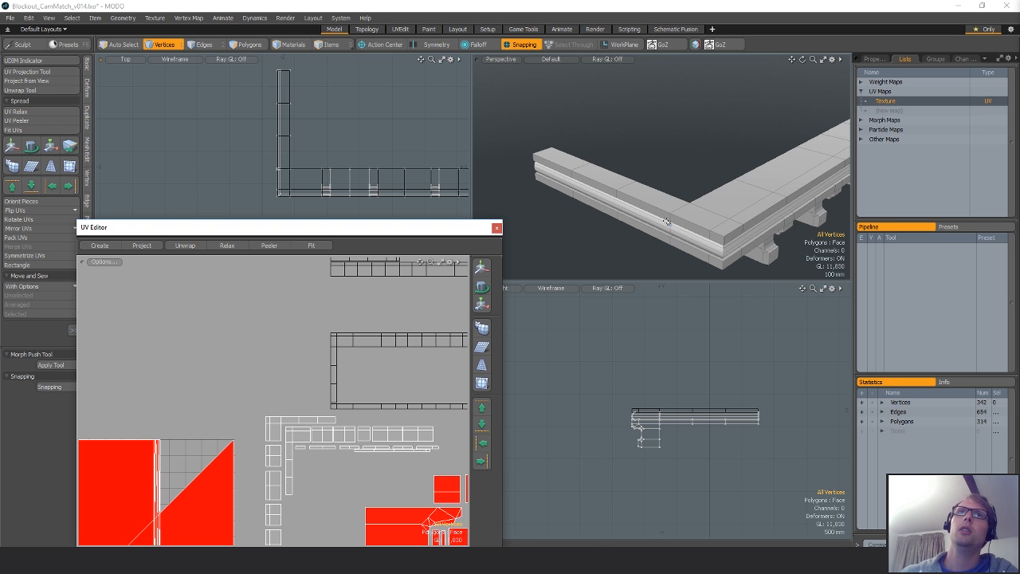
Loop Slice the rounded moulding's short side with two uniform slices and check the new vertices against the slab divisions.
scroll(669, 211, "down", 2)
left_click_drag(670, 211, 707, 205, "alt")
scroll(706, 206, "up", 4)
left_click_drag(618, 187, 675, 196, "alt")
left_click(675, 196)
key("3")
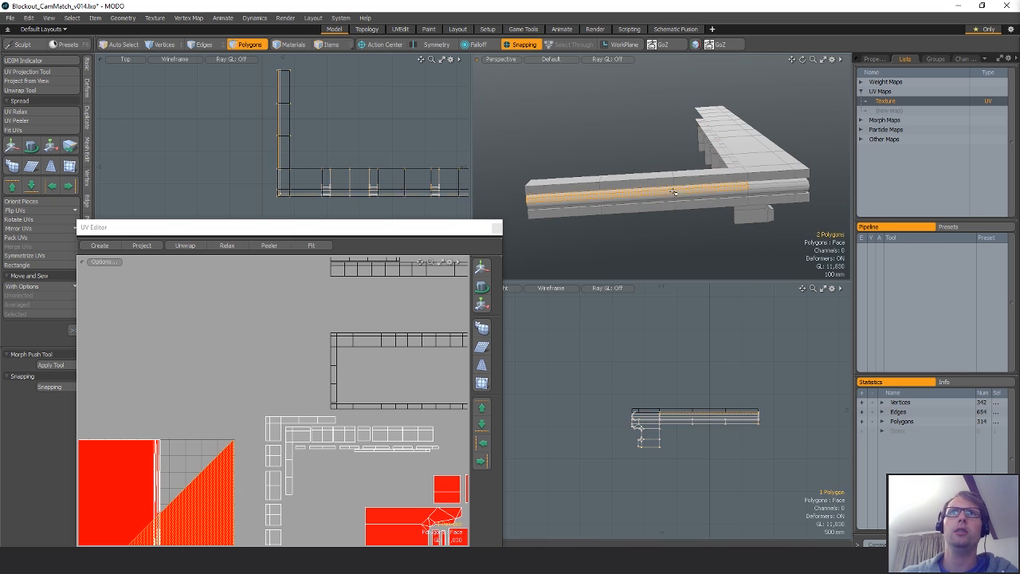
key("alt+c")
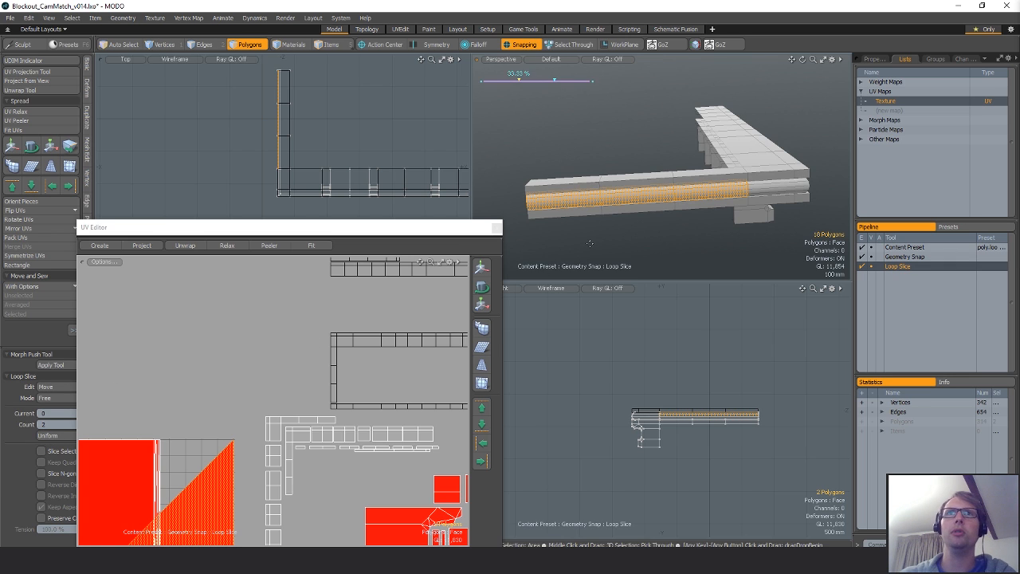
key("q")
scroll(303, 135, "up", 5)
left_click_drag(343, 188, 323, 132, "alt")
key("1")
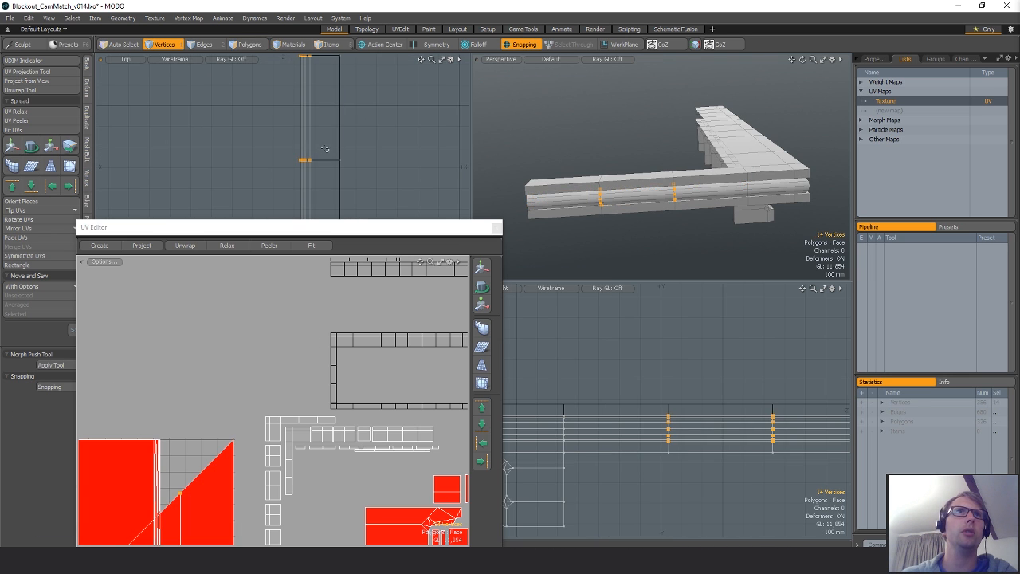
Loop Slice the rounded moulding's long side with a count of 6 and switch to its new vertices.
scroll(348, 138, "down", 3)
left_click_drag(353, 202, 257, 130, "alt")
scroll(310, 130, "down", 3)
left_click(666, 155)
left_click_drag(666, 159, 536, 177, "alt")
key("3")
mouse_move(717, 164)
left_mouse_down()
mouse_move(717, 179)
mouse_move(637, 182)
left_mouse_up()
scroll(718, 180, "down", 3)
mouse_move(729, 171)
left_mouse_down()
mouse_move(787, 185)
mouse_move(709, 185)
left_mouse_up()
key("alt+c")
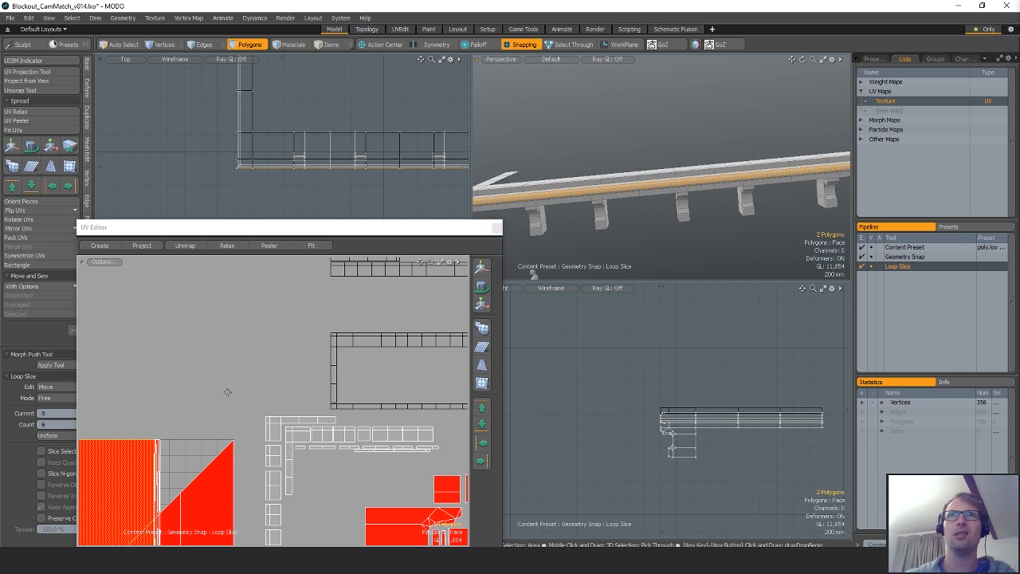
left_click(733, 209)
scroll(592, 189, "up", 3)
left_click_drag(593, 189, 630, 176, "alt")
key("space")
key("space")
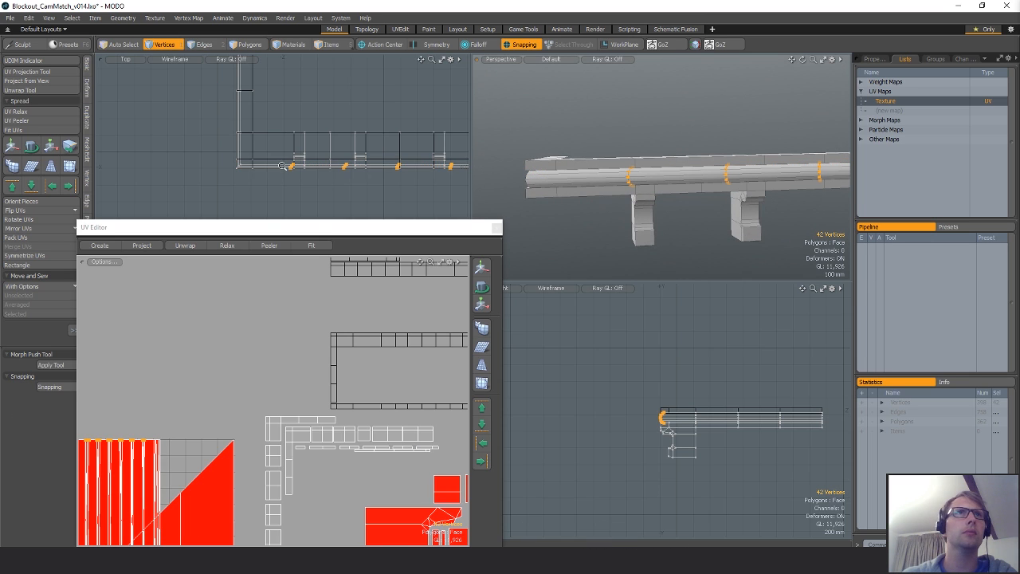
Flatten the long moulding's first slanted edge loop to 0% on X, and remove that loop.
left_click_drag(282, 165, 343, 169, "ctrl+alt")
key("space")
double_click(293, 173)
key("r")
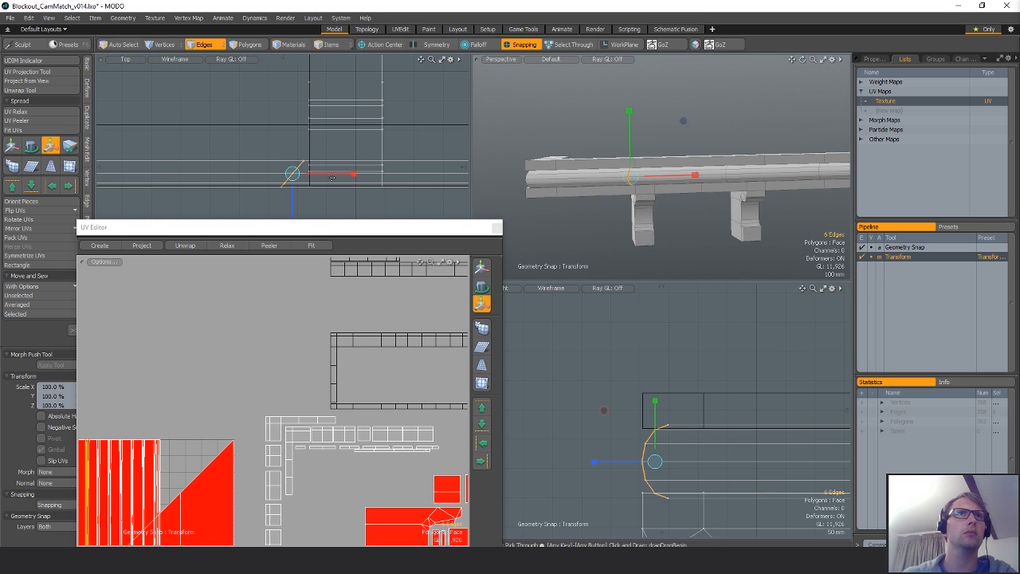
left_click(332, 177)
key("ctrl+z")
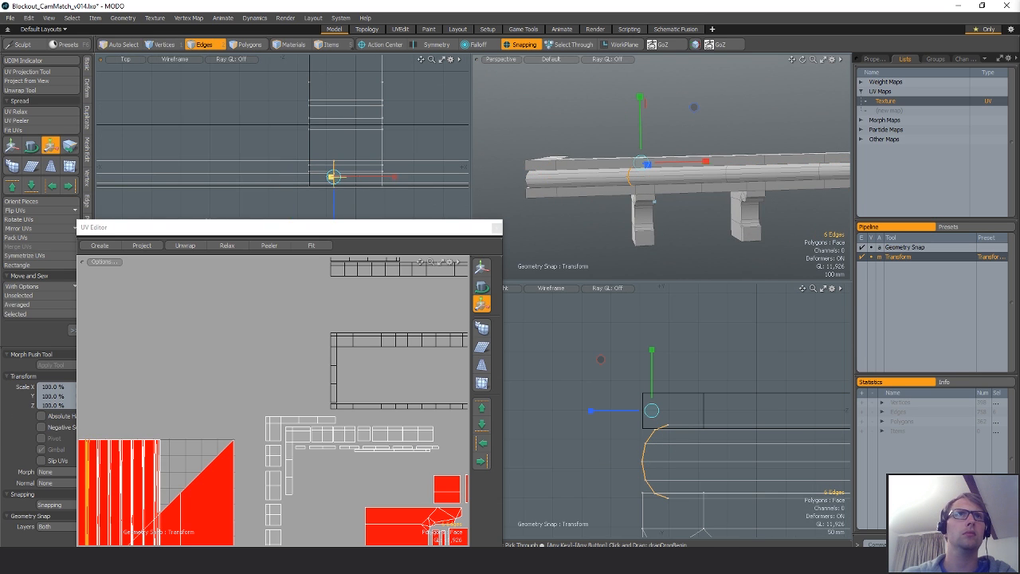
scroll(358, 164, "down", 3)
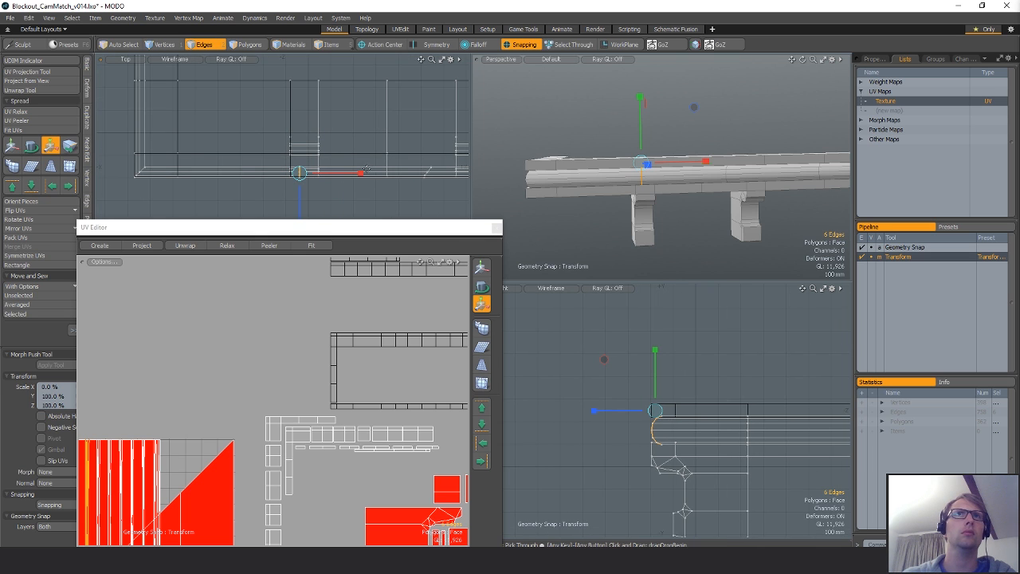
left_click_drag(718, 159, 651, 161, "alt+shift")
key("space")
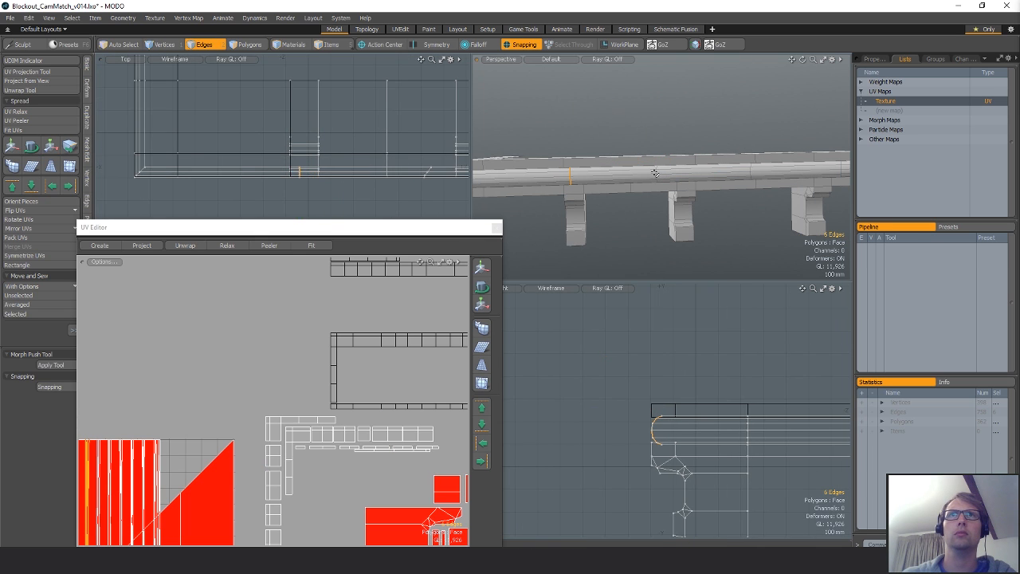
key("Escape")
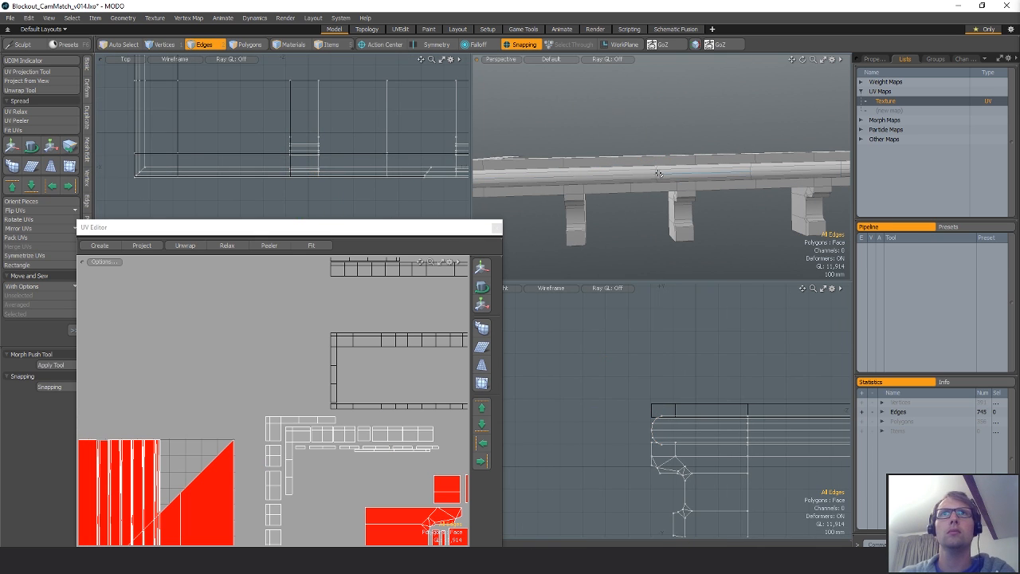
Flatten the following edge loop on X and move it about -179 mm to the slab division between the first two brackets.
left_click_drag(365, 154, 279, 155, "alt+shift")
key("y")
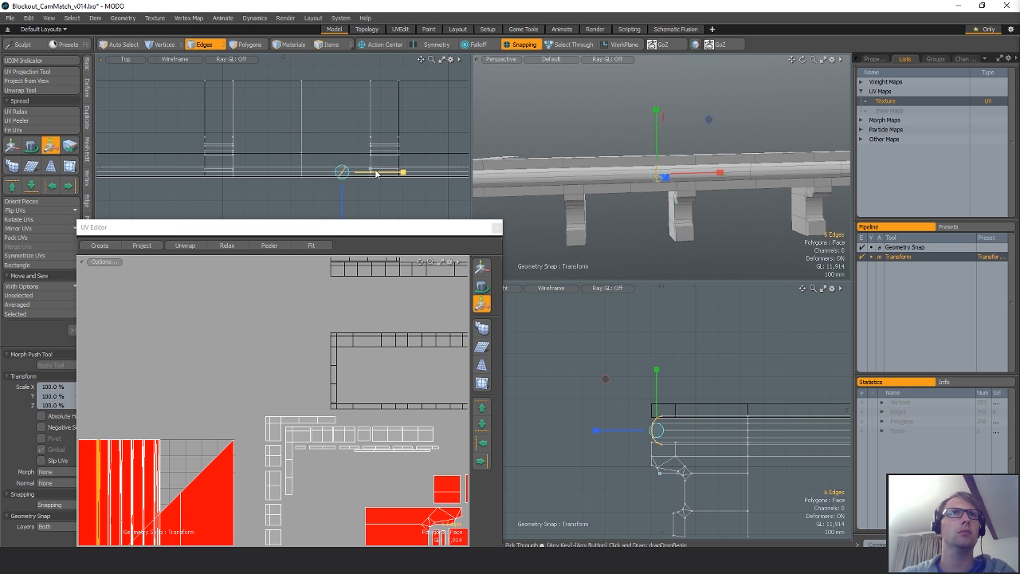
key("w")
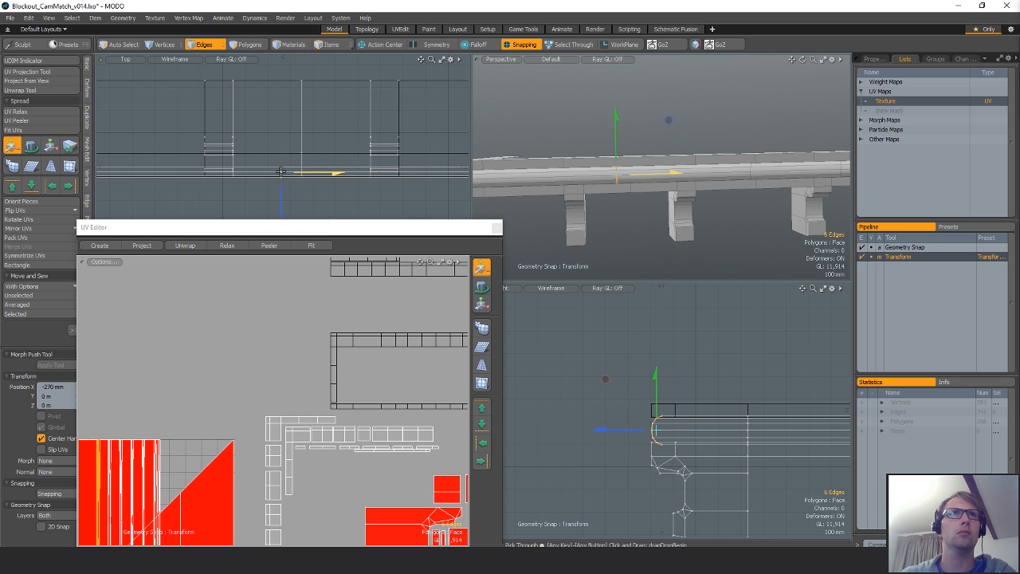
scroll(341, 177, "down", 3)
Flatten the next slanted edge loop on X and snap it to the slab division between the second and third brackets.
left_click_drag(429, 161, 358, 158, "alt+shift")
scroll(357, 158, "up", 1)
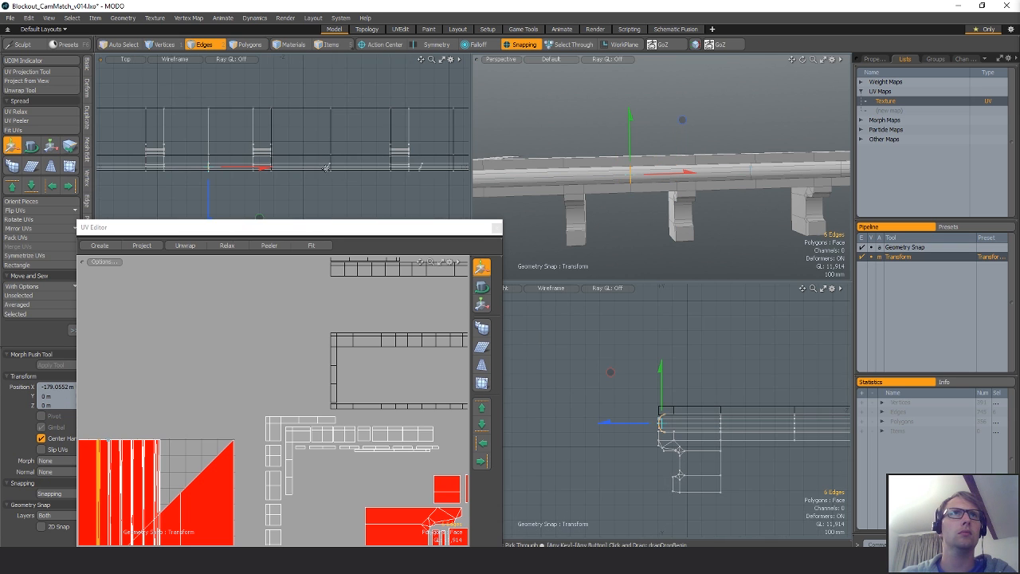
scroll(326, 167, "up", 4)
key("r")
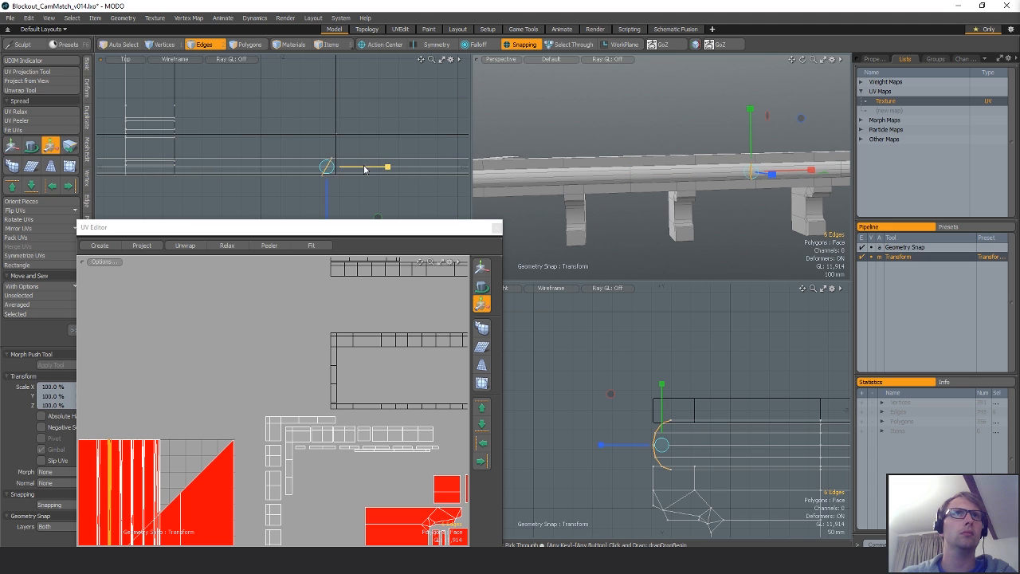
key("w")
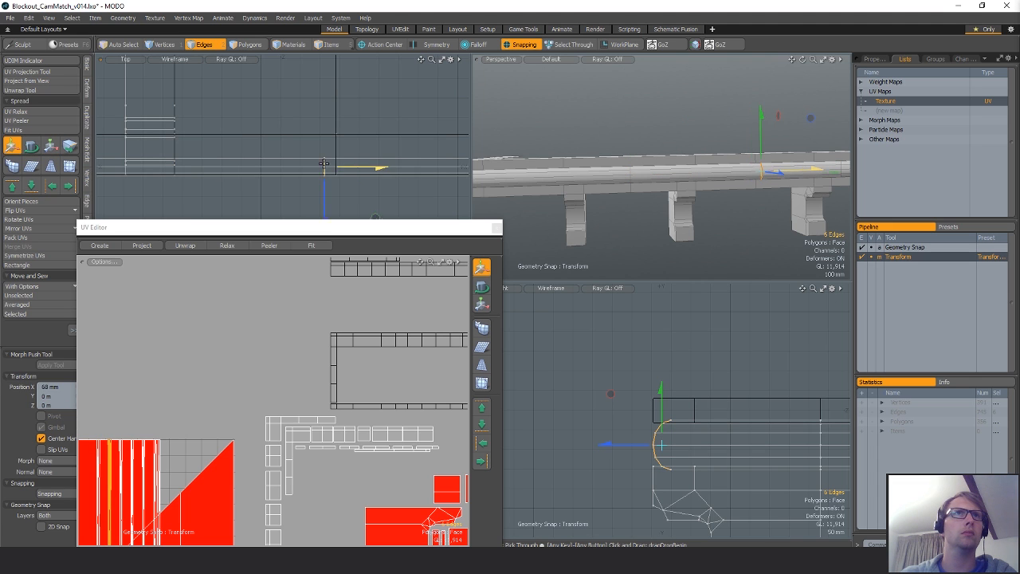
left_click_drag(333, 170, 96, 173, "alt+shift")
key("space")
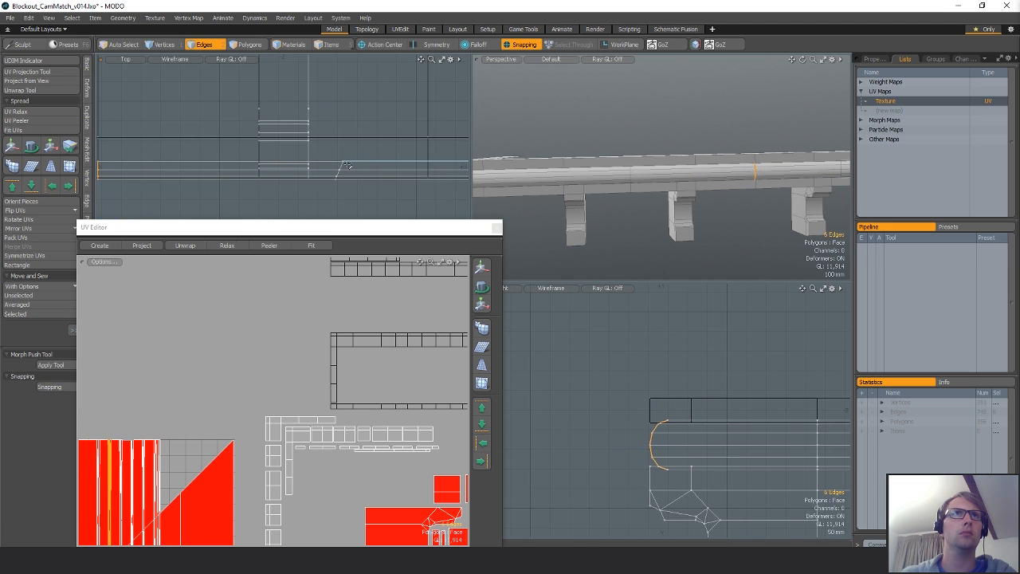
Flatten the next slanted loop on X and move it about 226 mm to the slab division beyond the third bracket.
left_click_drag(340, 167, 282, 169, "alt+shift")
key("r")
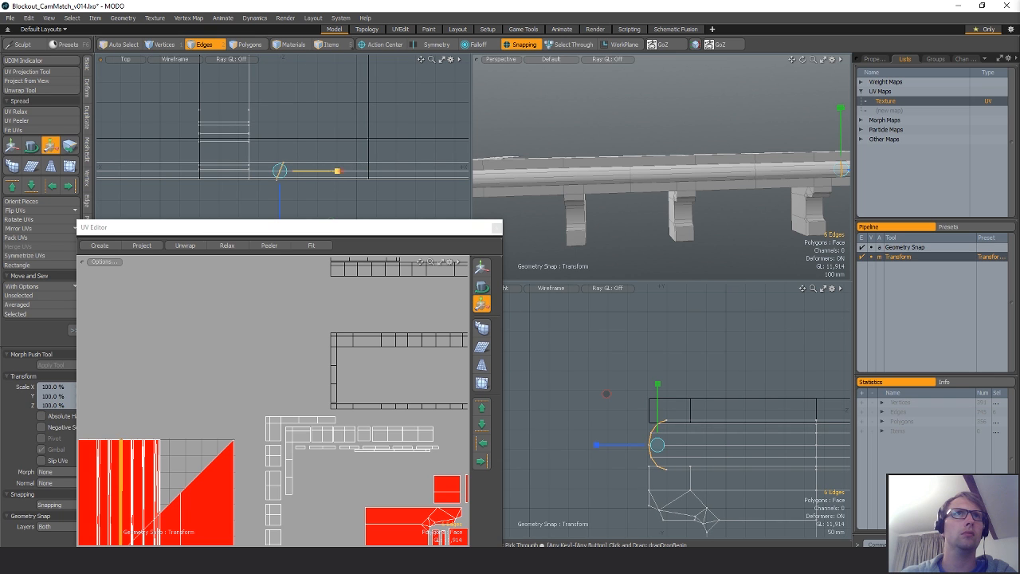
key("w")
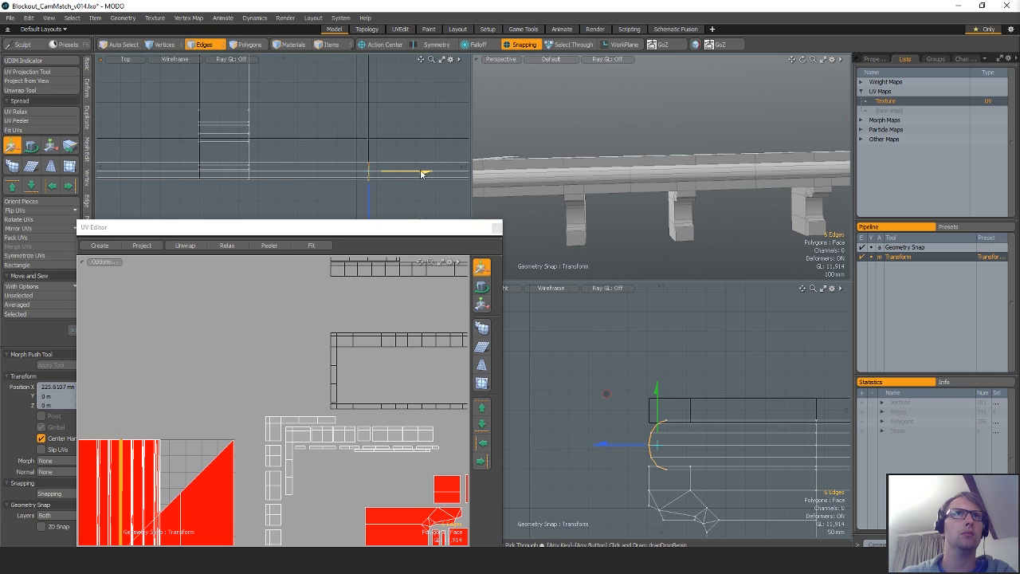
left_click_drag(422, 174, 156, 172, "alt+shift")
key("space")
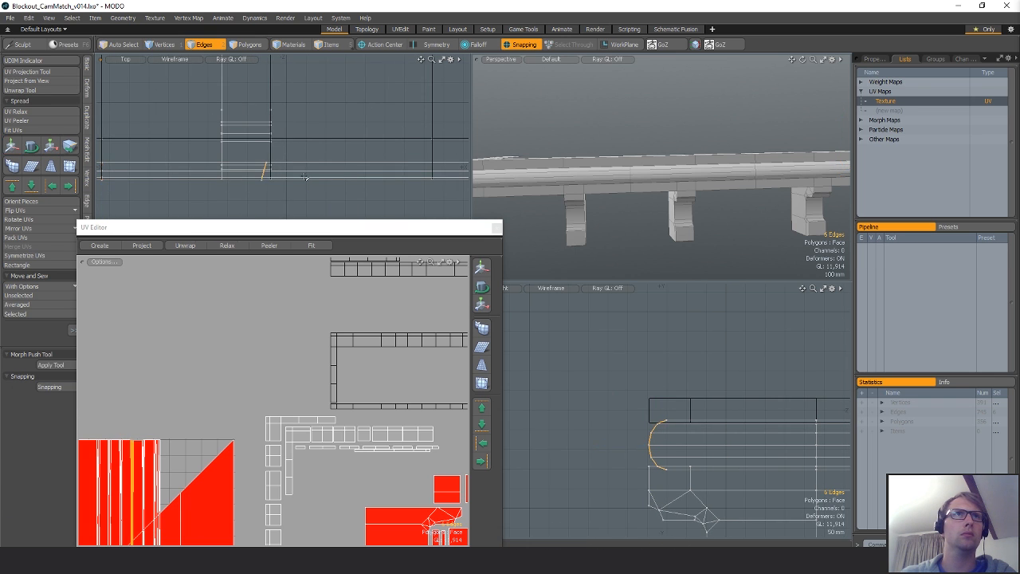
Flatten the next slanted loop on X and snap it to the slab division between the last two brackets.
left_click_drag(306, 177, 203, 174, "alt+shift")
key("w")
key("r")
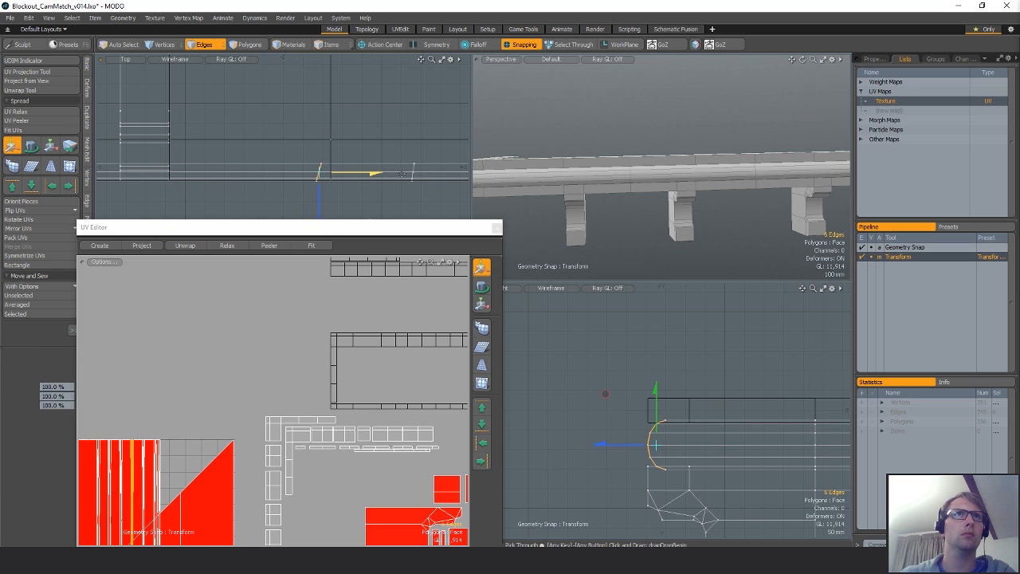
key("w")
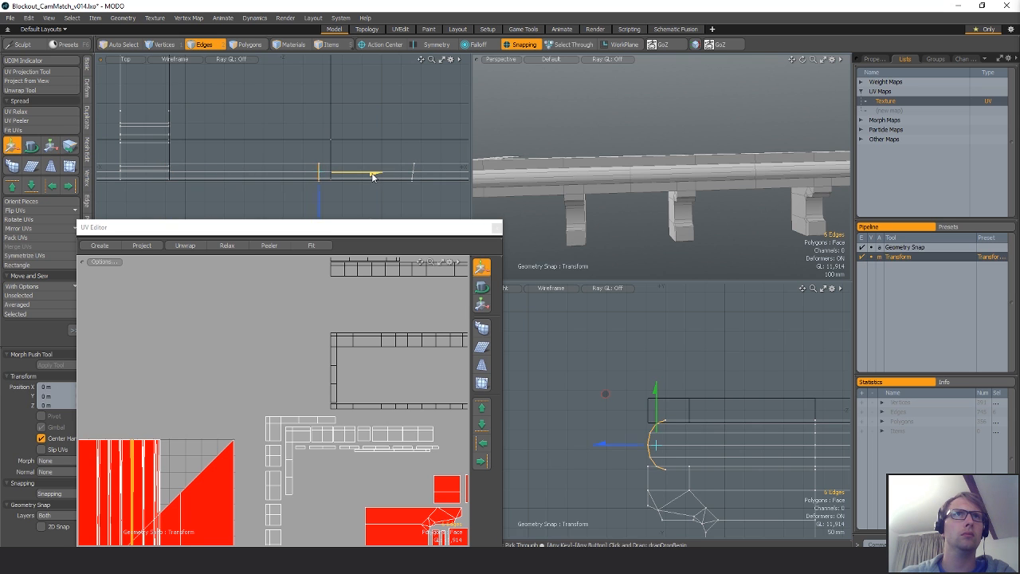
key("space")
left_click_drag(425, 186, 248, 180, "alt+shift")
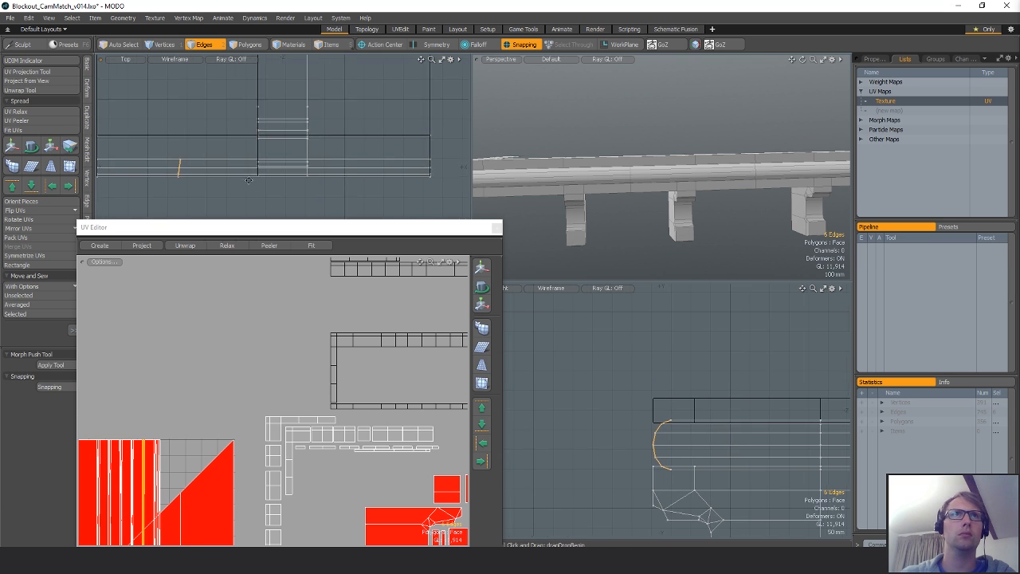
Remove the slanted edge loop from the moulding's front, and cut a new loop through the merged section with Loop Slice.
key("BackSpace")
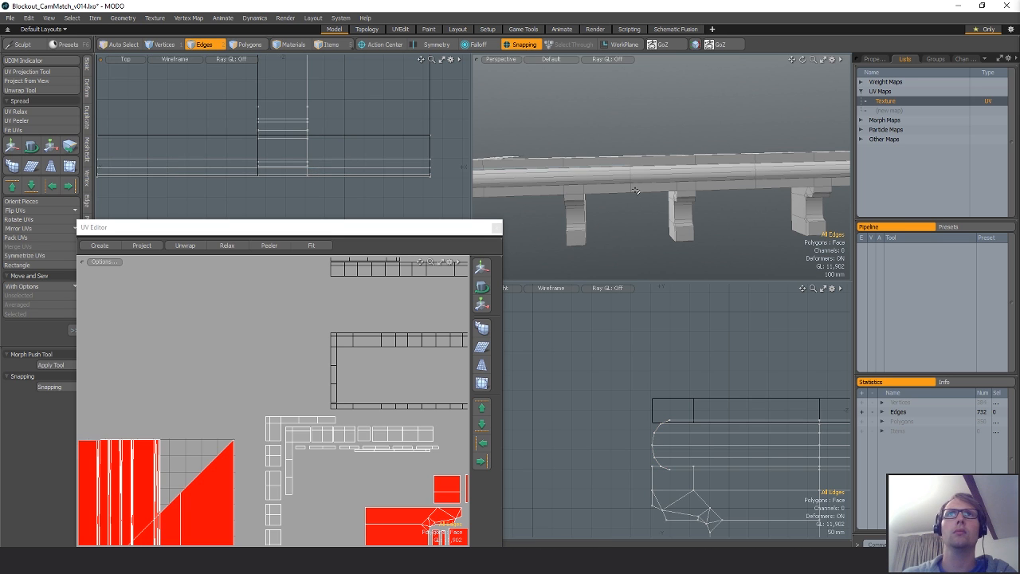
key("3")
left_click(610, 175)
left_click(602, 177, "shift")
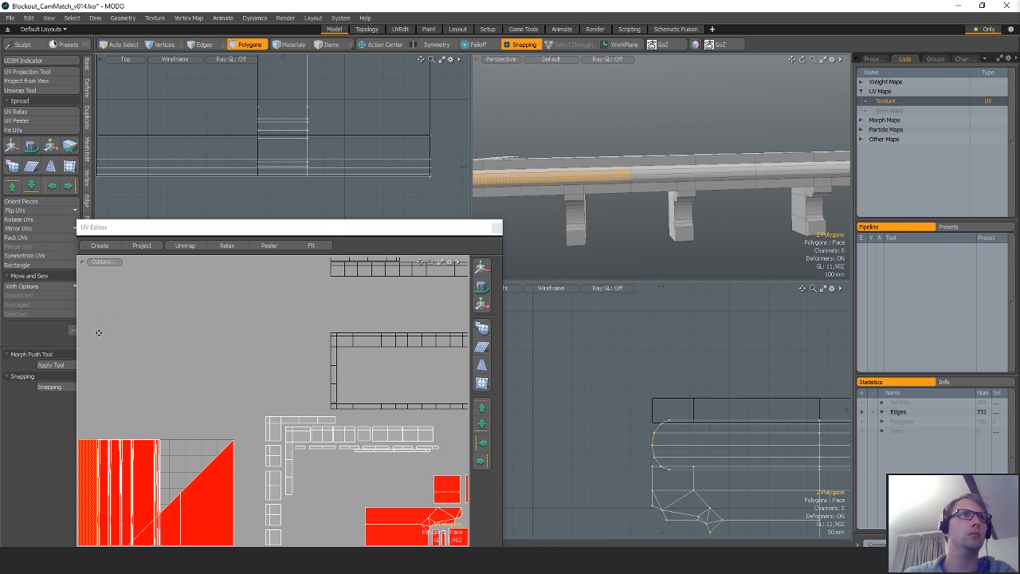
key("alt+c")
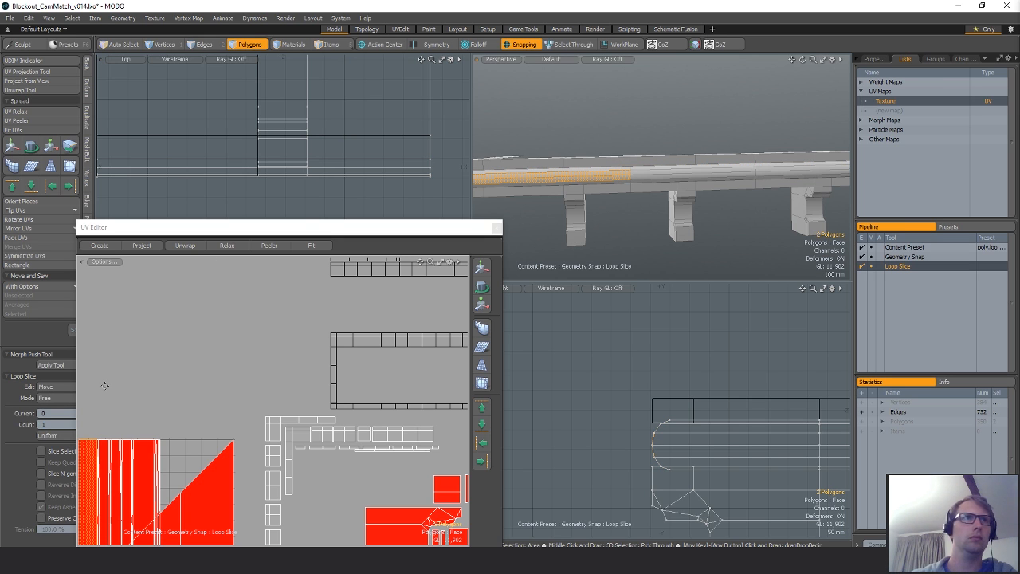
left_click_drag(602, 196, 480, 205, "alt+shift")
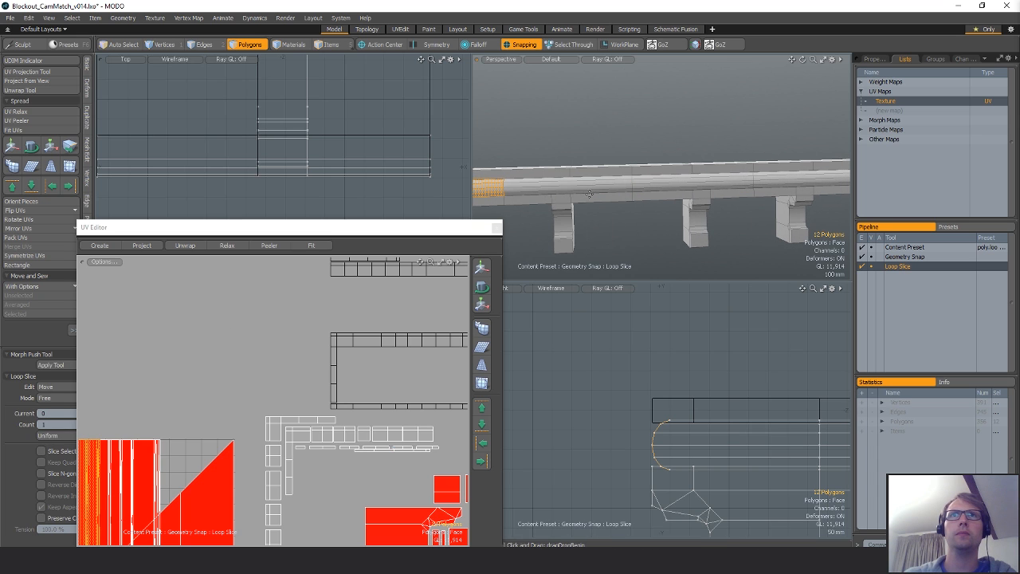
Add a loop at 50% to each of the following moulding sections along the long leg with Loop Slice.
key("space")
left_click(602, 188)
key("alt+c")
left_click(603, 181)
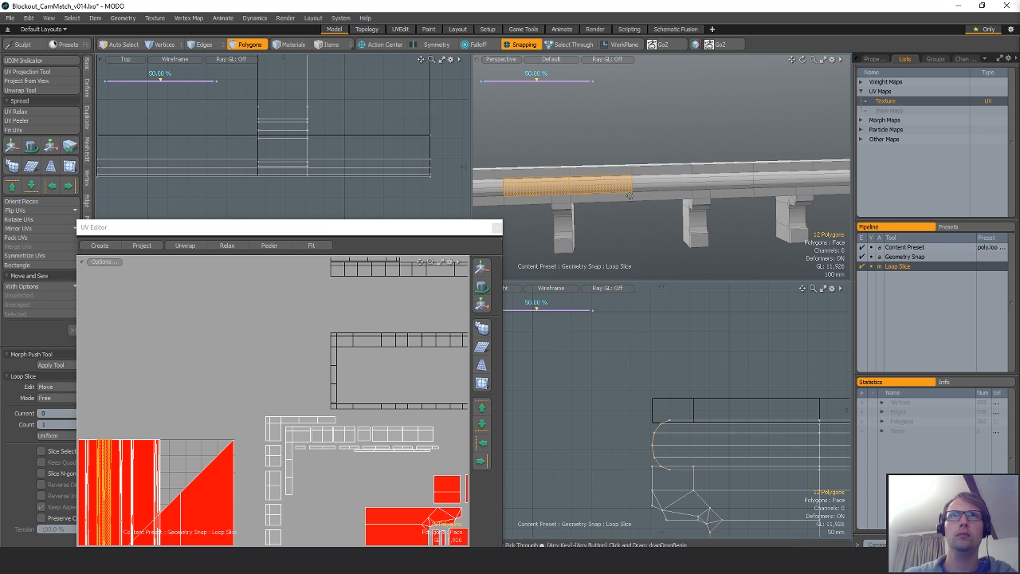
key("space")
mouse_move(703, 188)
left_mouse_down()
mouse_move(644, 188)
mouse_move(700, 186)
left_mouse_up()
key("alt+c")
left_click(707, 184)
key("space")
key("alt+c")
left_click(703, 185)
left_click_drag(770, 189, 746, 184, "alt+shift")
key("space")
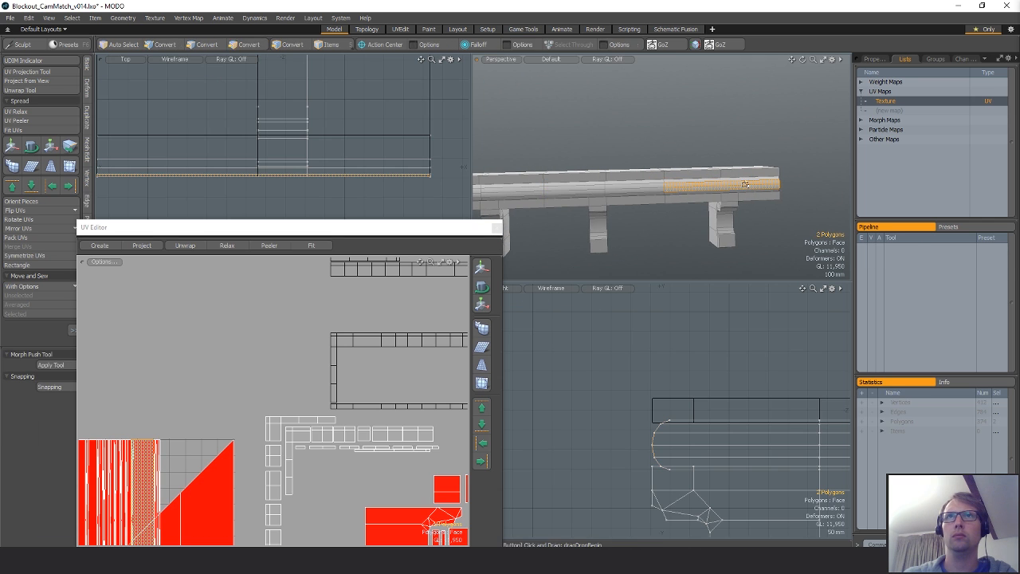
key("alt+c")
left_click(745, 184)
Flatten the moulding's edge loop nearest the corner on X and move it to the slab division beside the first bracket.
left_click_drag(646, 223, 868, 217, "alt+shift")
key("space")
key("space")
key("space")
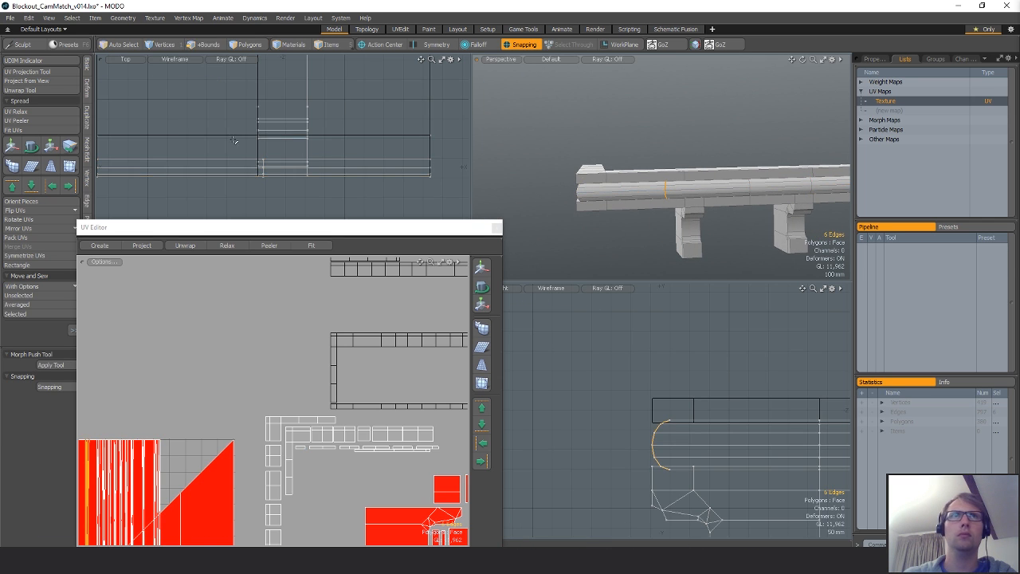
key("shift+a")
key("r")
left_click_drag(322, 168, 283, 167)
left_click_drag(348, 153, 171, 153, "ctrl+alt")
key("w")
left_click_drag(375, 157, 307, 166, "ctrl+alt")
left_click_drag(676, 175, 692, 220, "alt")
key("space")
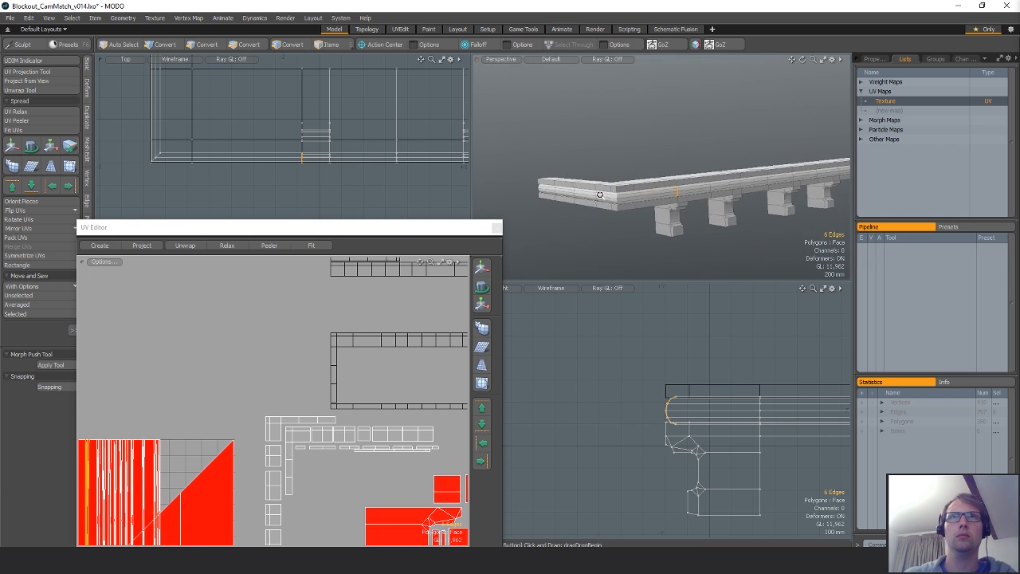
Loop-slice the moulding section between the ledge's corner and the first bracket.
left_click_drag(566, 220, 610, 220, "ctrl+alt")
left_click_drag(609, 220, 649, 212, "alt+shift")
key("3")
key("alt+c")
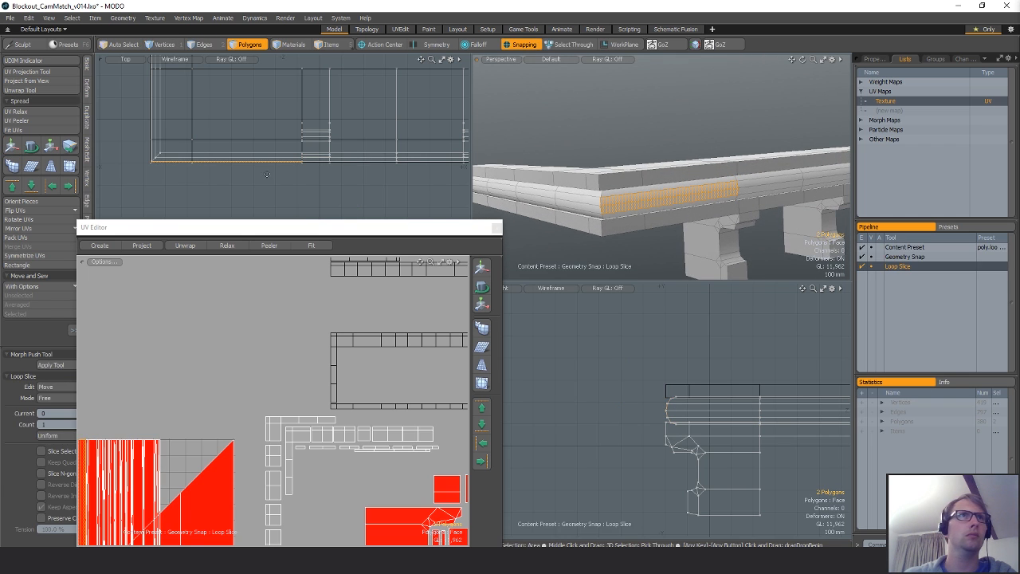
left_click(248, 169)
left_click_drag(248, 170, 321, 174, "alt+shift")
left_click_drag(321, 174, 356, 174, "ctrl+alt")
key("space")
Flatten the vertices of the new loop on X and move them to the slab division nearest the corner.
key("1")
mouse_move(336, 137)
right_mouse_down()
mouse_move(291, 139)
mouse_move(353, 166)
right_mouse_up()
key("r")
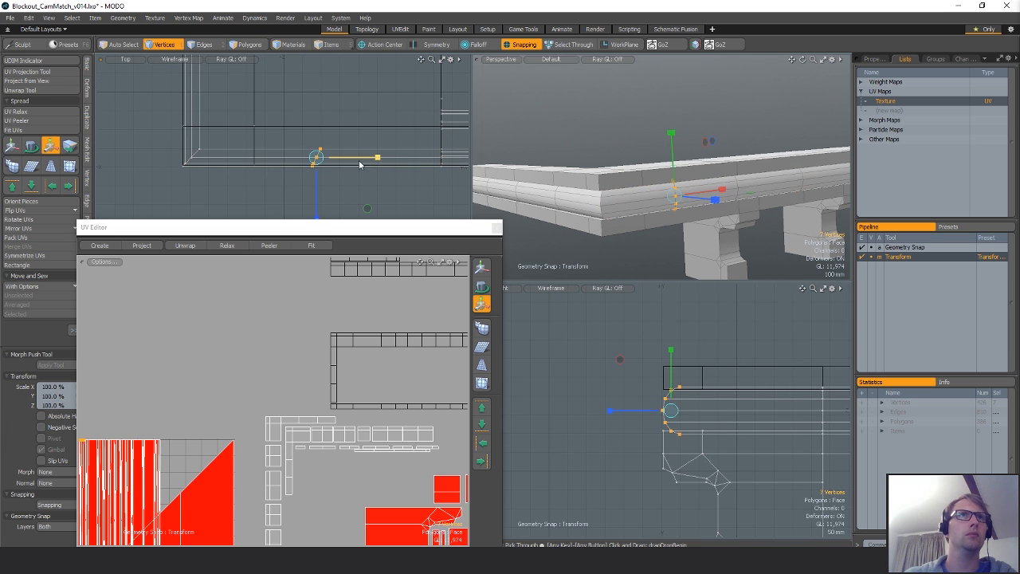
key("w")
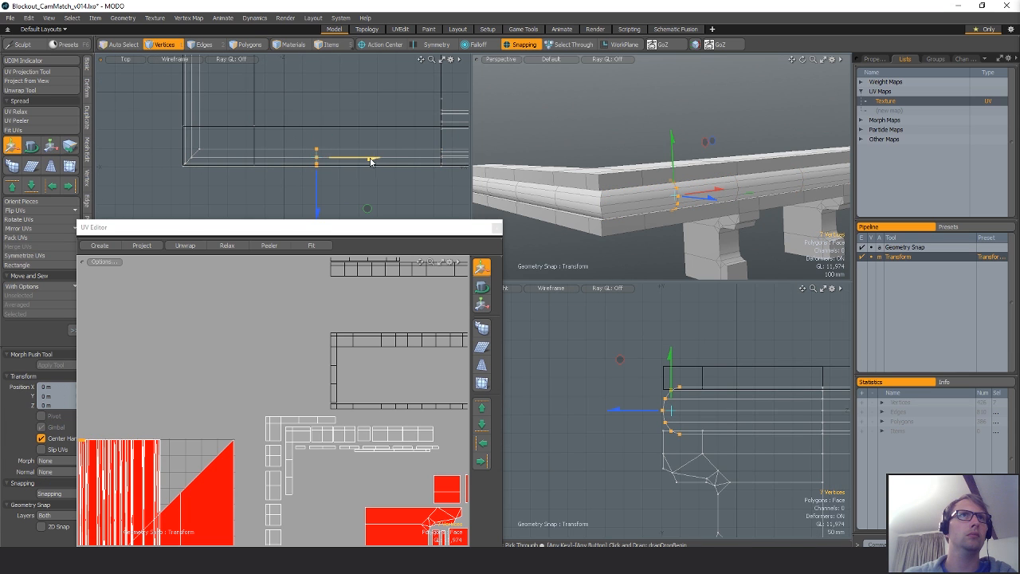
key("space")
Loop-slice the moulding section on the short leg next to the ledge's corner.
left_click_drag(595, 186, 713, 224, "alt")
key("space")
key("space")
key("alt+c")
left_click(719, 212)
key("space")
key("space")
key("space")
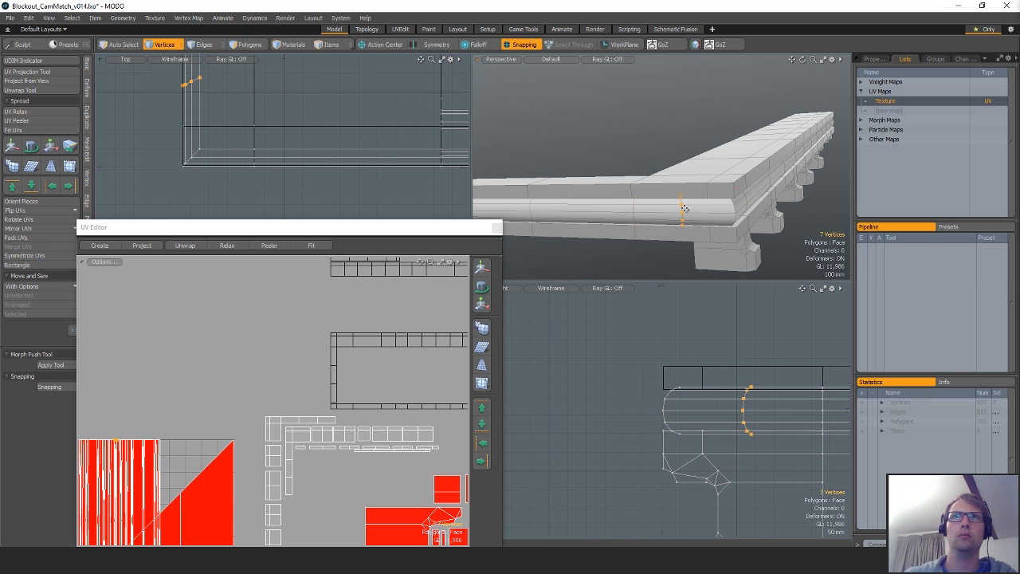
Flatten the short leg's new loop on Z and move it about 119 mm to the slab division next to the corner.
key("r")
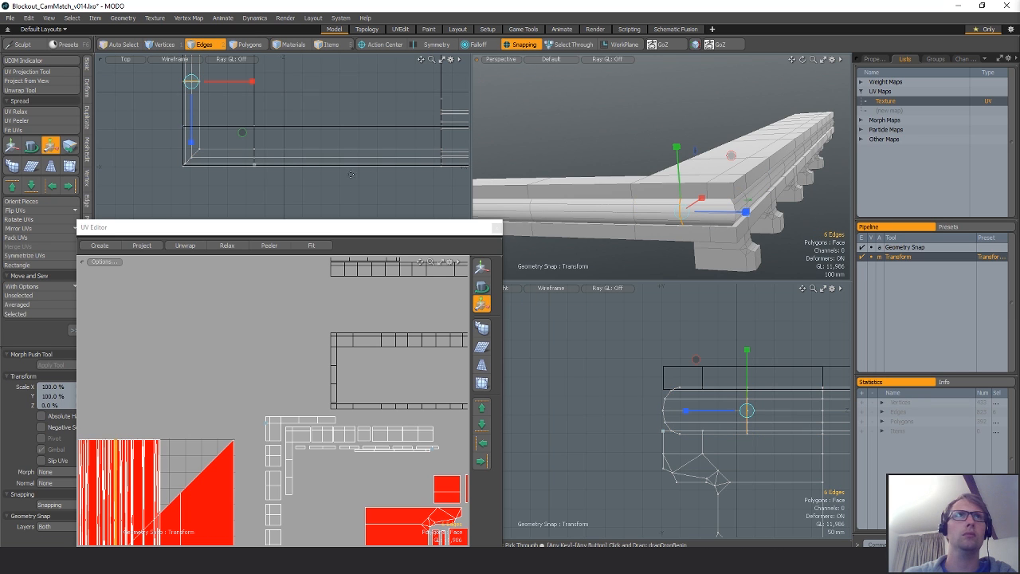
key("w")
left_click_drag(189, 114, 191, 126)
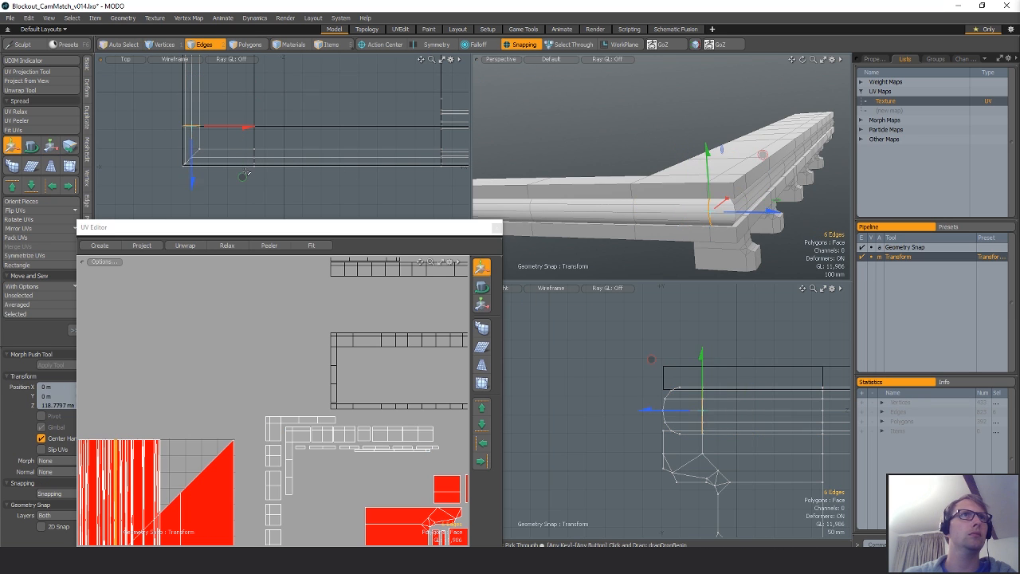
key("space")
left_click(439, 194)
left_click_drag(738, 198, 686, 205, "alt")
scroll(596, 172, "down", 3)
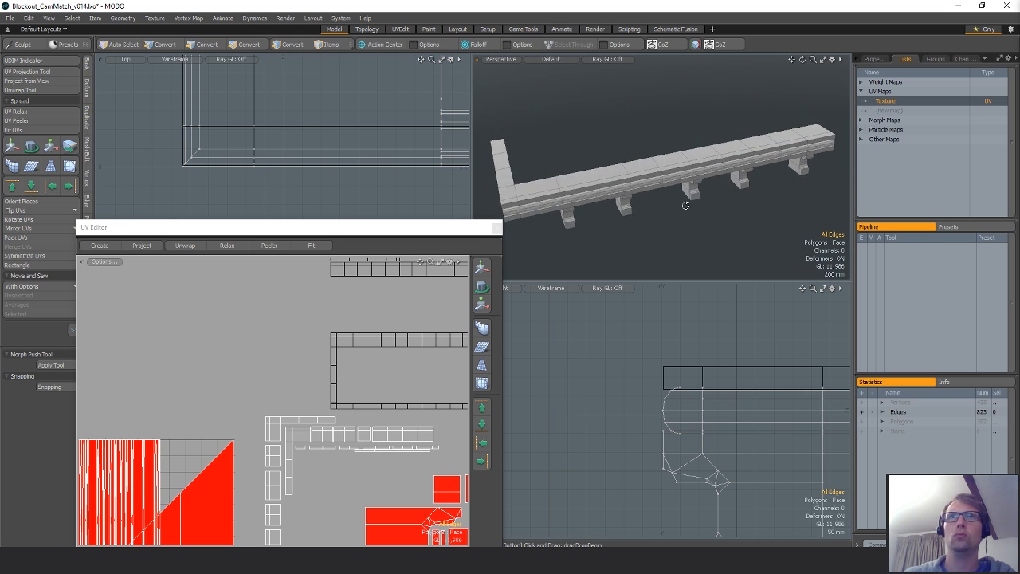
Select the top slab mesh and loop-slice its long section above the first two brackets.
scroll(644, 172, "up", 3)
key("3")
key("5")
left_click(607, 179)
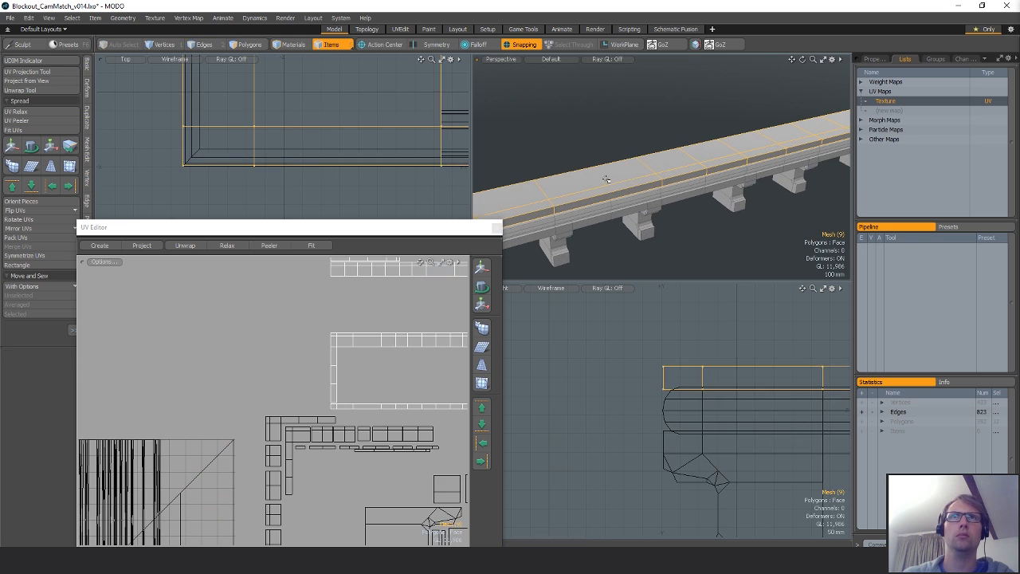
key("3")
key("alt+c")
left_click_drag(644, 179, 644, 209, "alt")
key("q")
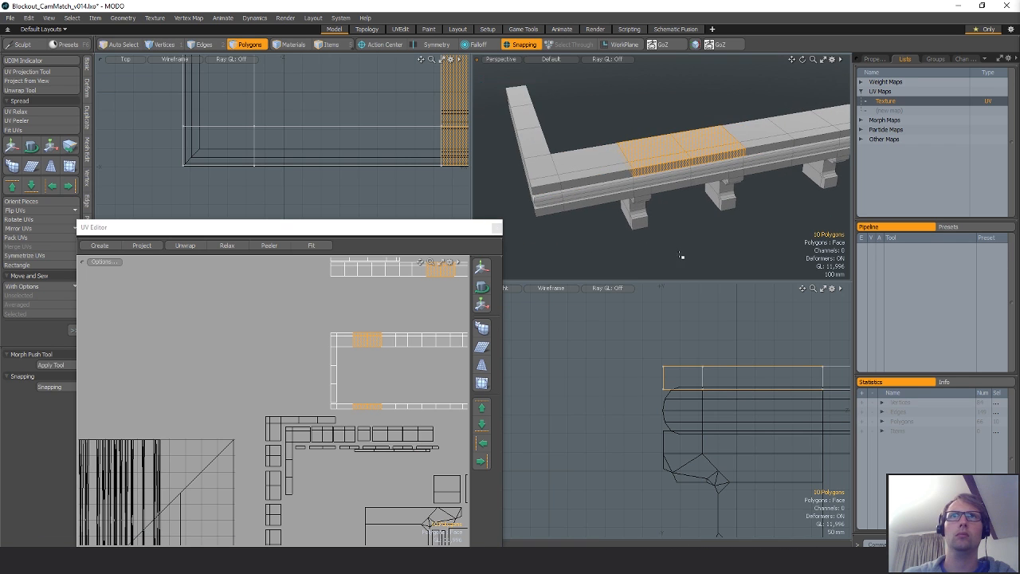
left_click(721, 243)
left_click_drag(722, 243, 771, 196, "alt")
left_click_drag(702, 197, 676, 186, "ctrl+alt")
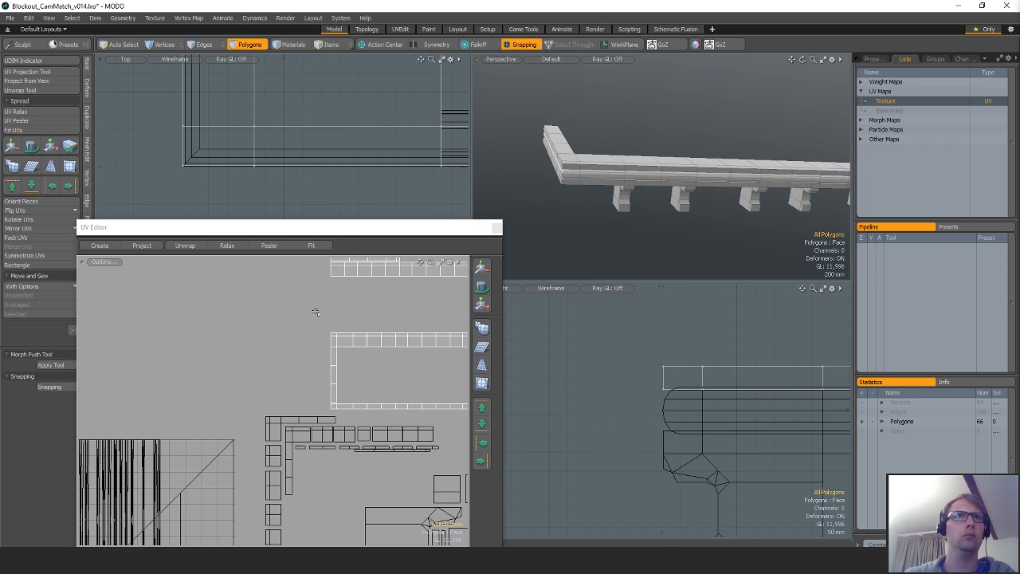
Move the slab underside's L-shaped UV island down onto the ledge's existing L-shaped island.
scroll(319, 375, "down", 4)
left_click_drag(284, 367, 278, 341, "alt")
scroll(353, 330, "up", 4)
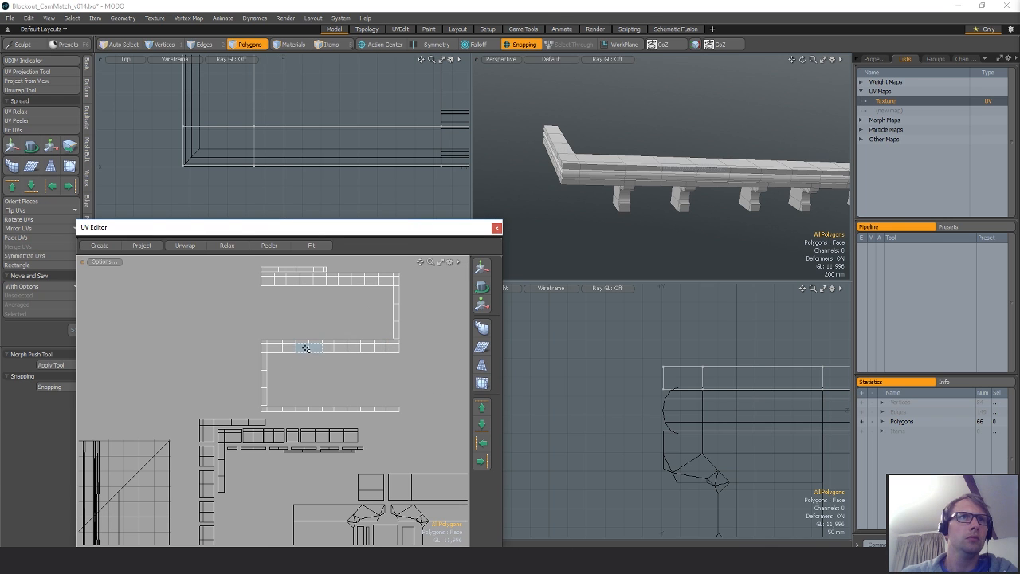
double_click(314, 346)
key("w")
left_click_drag(351, 306, 309, 407)
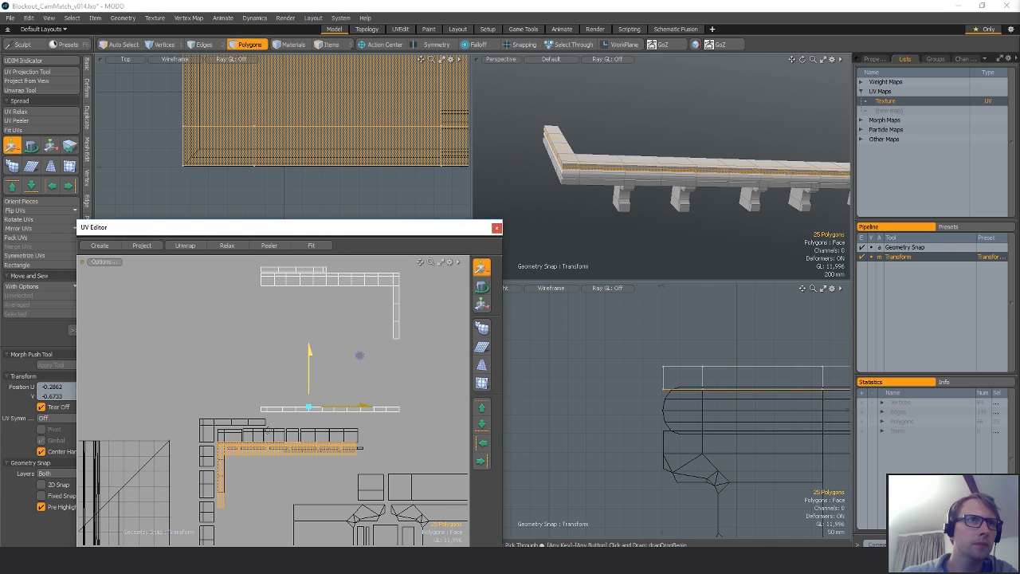
left_click_drag(310, 367, 349, 340, "alt")
mouse_move(302, 432)
left_mouse_down()
mouse_move(302, 419)
mouse_move(318, 421)
left_mouse_up()
mouse_move(246, 396)
left_mouse_down("ctrl+alt")
mouse_move(289, 409)
mouse_move(242, 404)
left_mouse_up("ctrl+alt")
left_click_drag(319, 367, 261, 419, "alt")
key("q")
Rotate the slab top's L-shaped UV island 90° and place it over the ledge's matching outer L-shaped island.
double_click(356, 319)
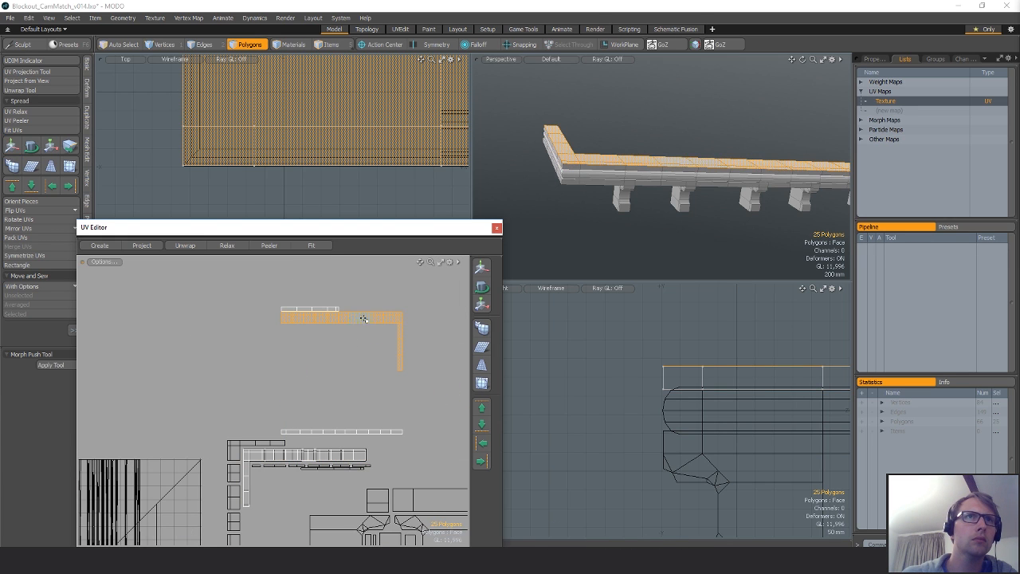
key("e")
left_click_drag(386, 292, 220, 309)
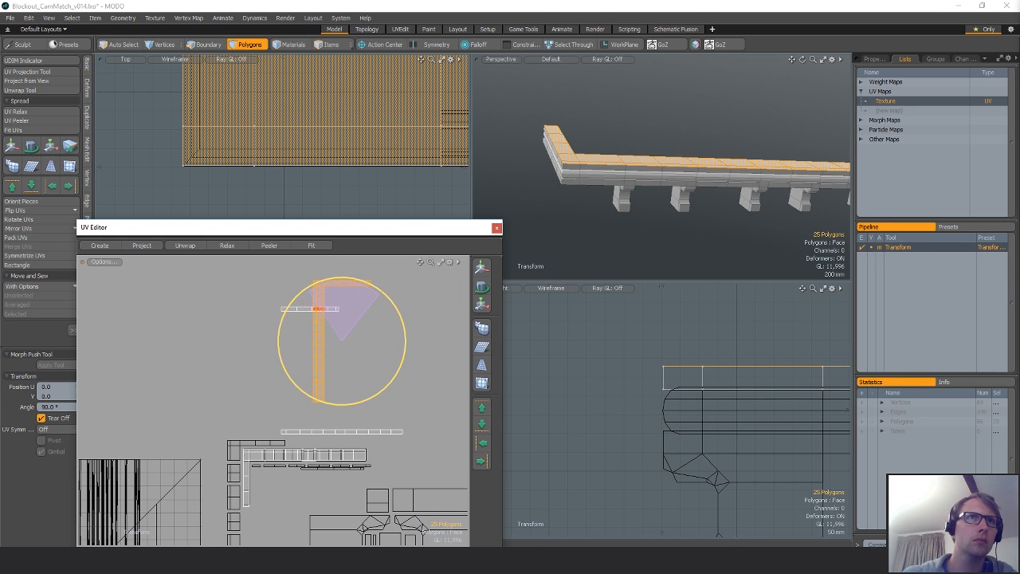
key("w")
left_click_drag(376, 304, 300, 460)
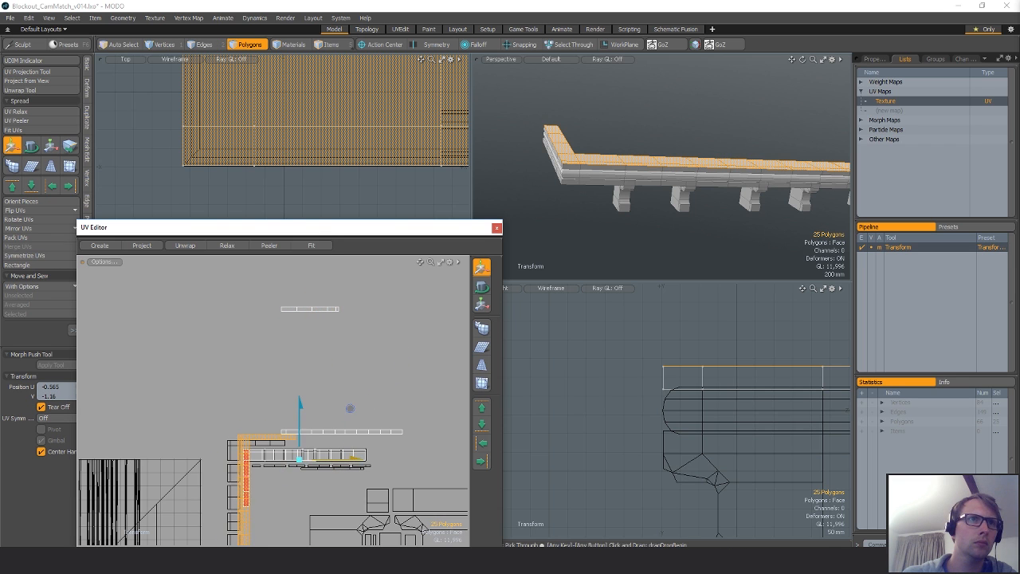
left_click_drag(207, 482, 311, 442, "ctrl+alt")
left_click_drag(311, 442, 188, 453, "alt")
left_click_drag(349, 372, 324, 381)
left_click_drag(394, 365, 241, 379, "alt")
key("space")
Move the UV strip of the slab's long front edge down beneath the ledge's L-shaped islands.
left_click(348, 371)
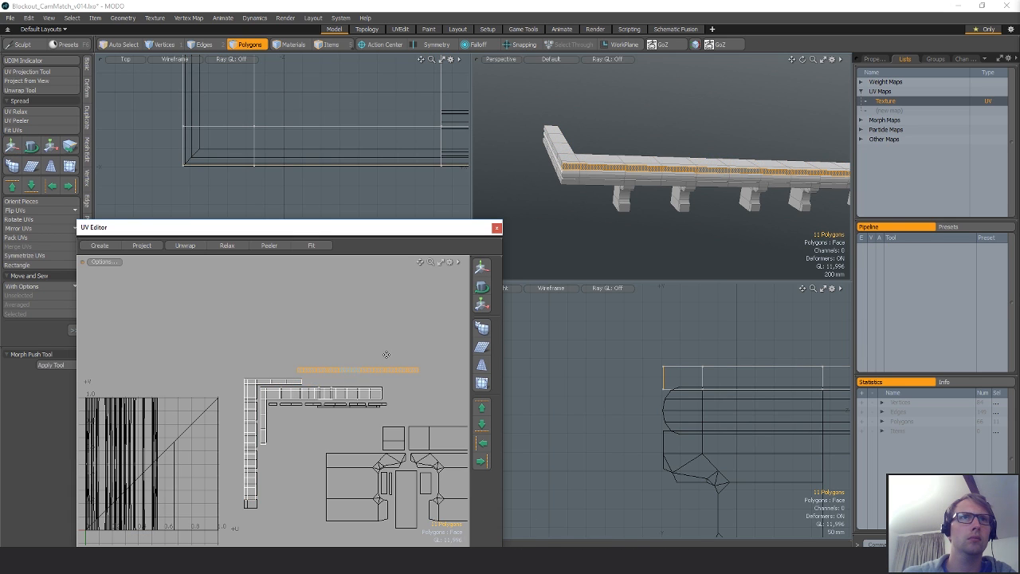
key("w")
mouse_move(386, 355)
left_mouse_down()
mouse_move(368, 393)
mouse_move(374, 449)
mouse_move(401, 455)
left_mouse_up()
left_click_drag(401, 455, 367, 455, "ctrl+alt")
key("space")
Move the UV strip of the slab's short-leg edge to just below the long front edge strip.
mouse_move(383, 306)
right_mouse_down()
mouse_move(354, 372)
mouse_move(398, 320)
right_mouse_up()
key("w")
left_click_drag(401, 321, 415, 477)
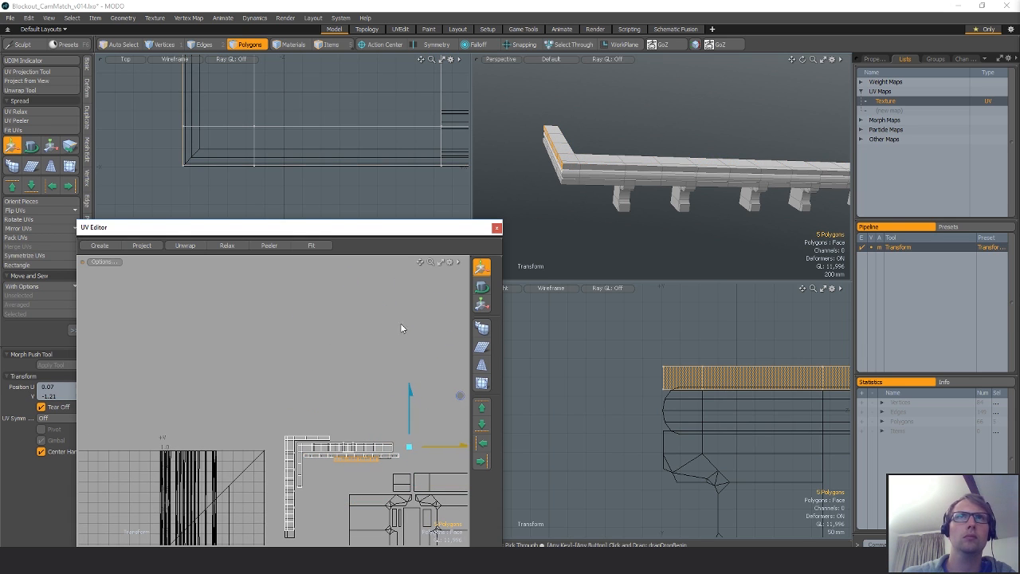
left_click_drag(606, 160, 644, 226, "alt")
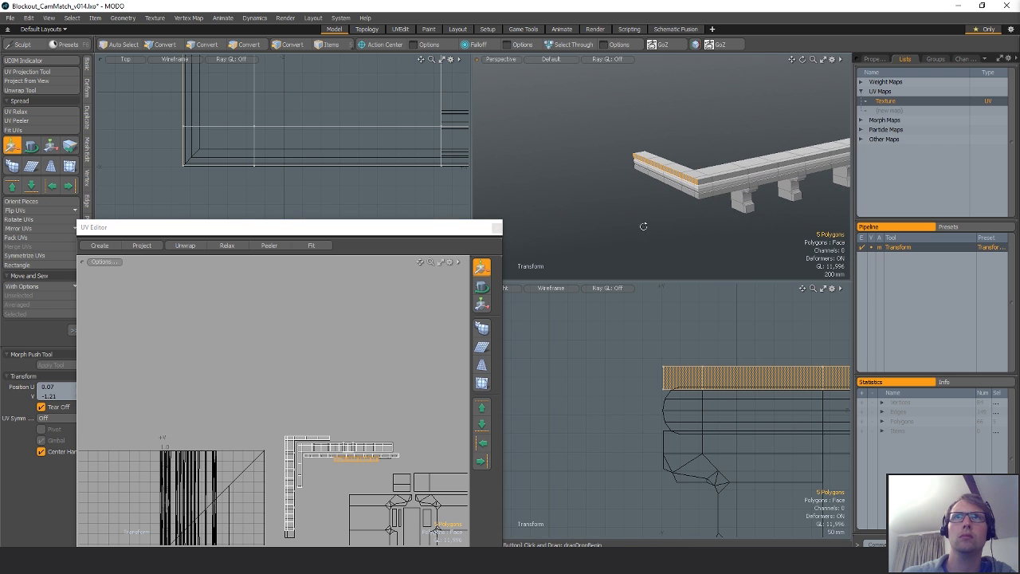
scroll(324, 470, "up", 5)
left_click_drag(412, 431, 324, 436)
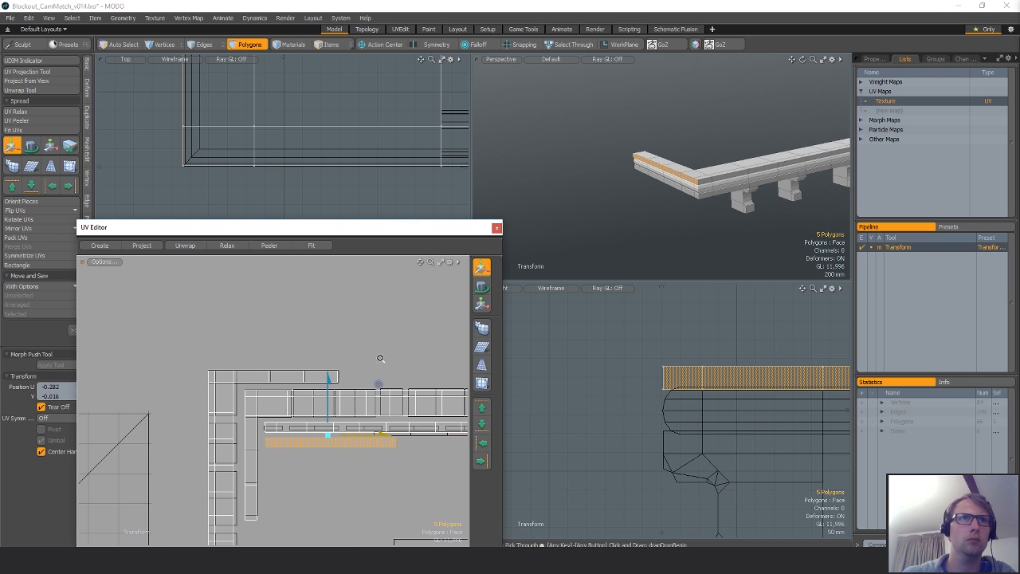
left_click_drag(380, 358, 327, 358, "ctrl+alt")
key("space")
left_click(383, 335)
Select the entire rounded moulding, project new UVs for it and move the resulting islands above the existing layout.
left_click_drag(694, 221, 689, 258, "alt")
scroll(673, 214, "up", 4)
left_click_drag(673, 214, 656, 191, "alt")
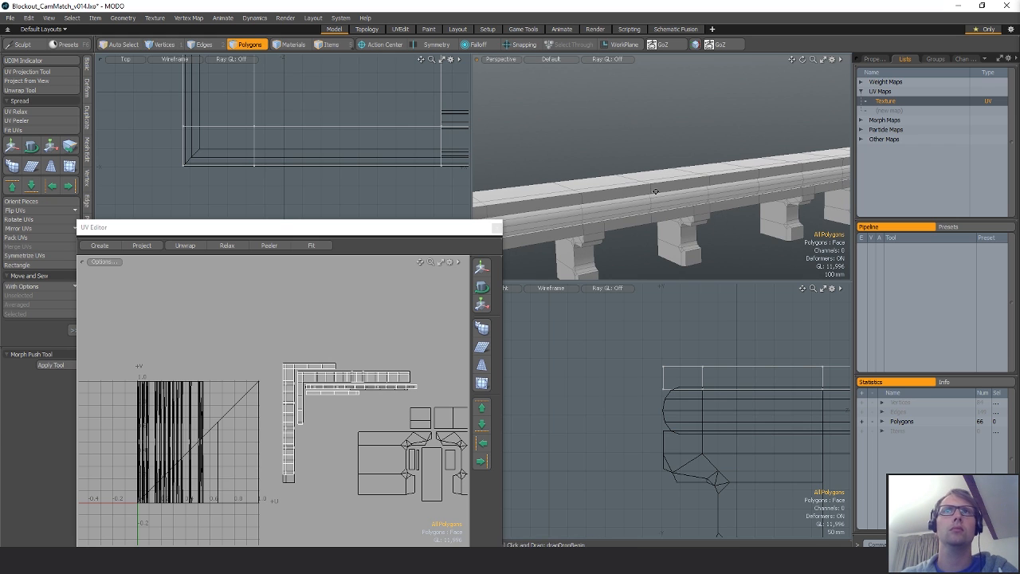
key("5")
left_click(599, 212)
key("3")
double_click(599, 213)
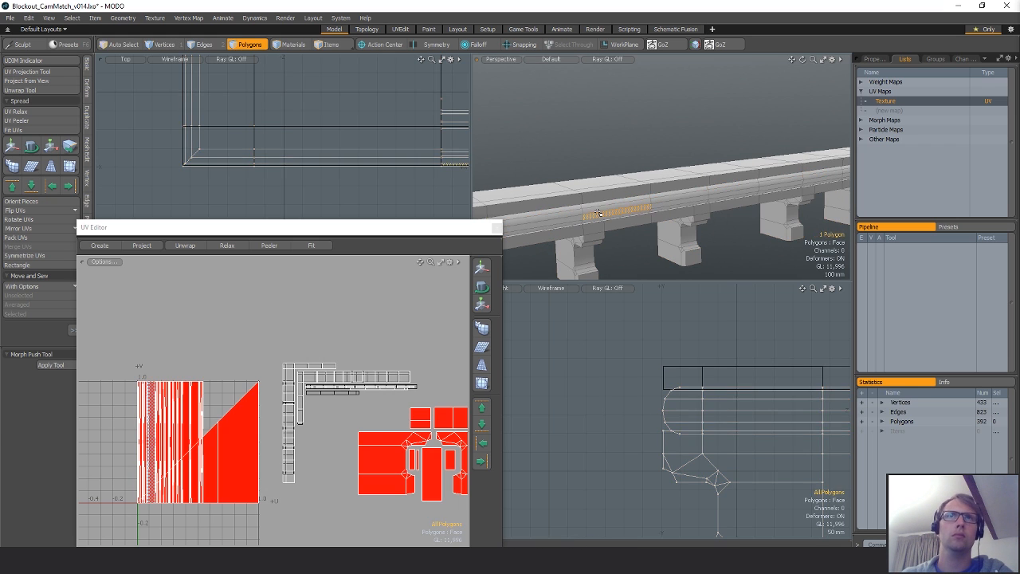
left_click_drag(289, 423, 242, 422, "ctrl+alt")
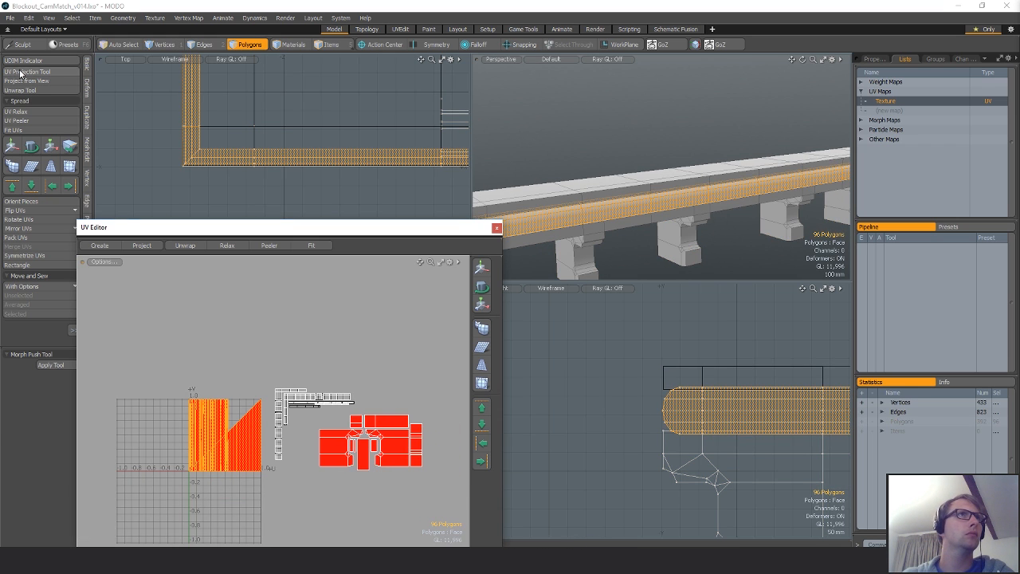
left_click(12, 145)
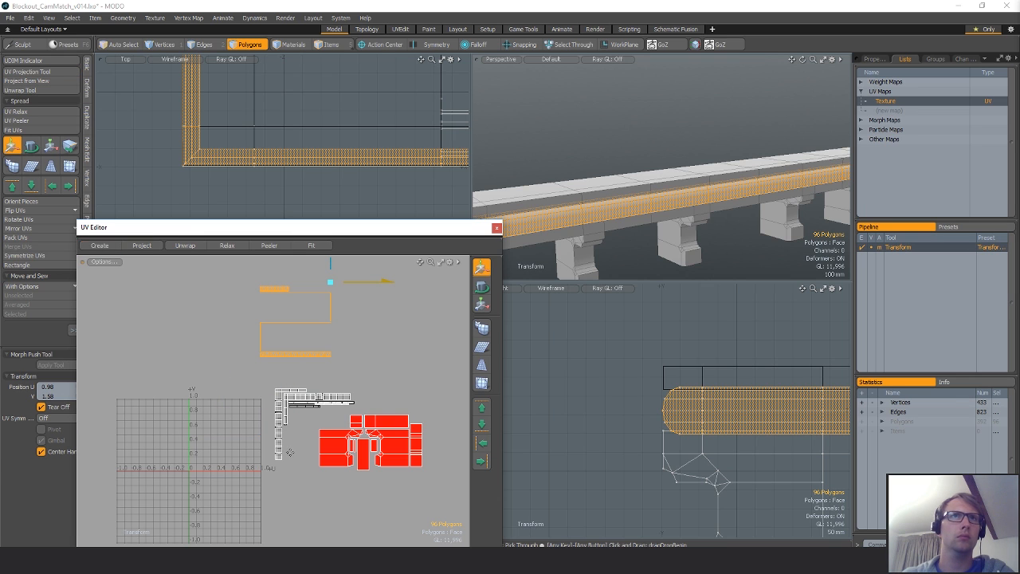
Separate the long front strip of the moulding from its thin UV outlines by moving that island clear.
left_click_drag(597, 220, 642, 207, "alt")
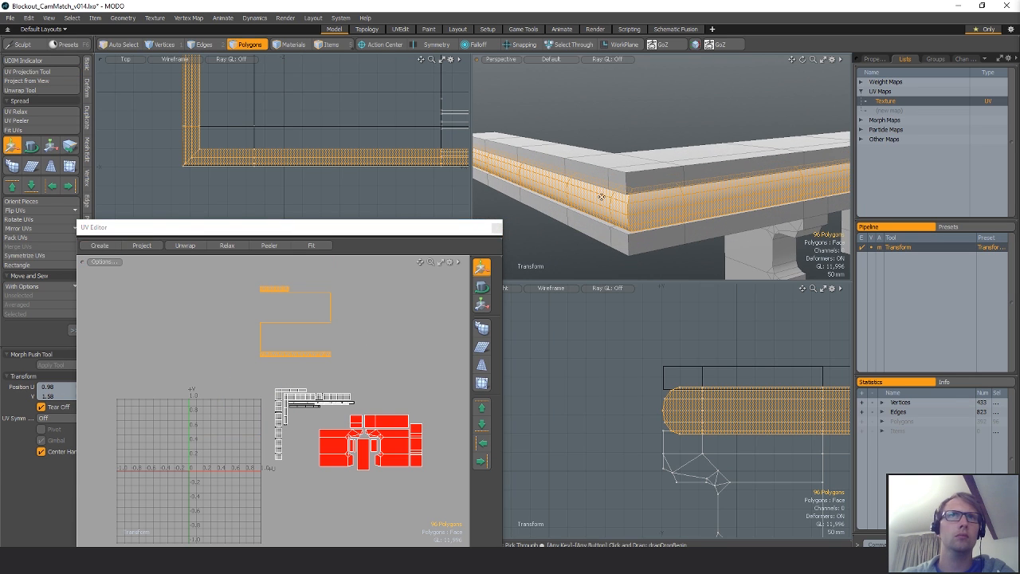
left_click_drag(383, 365, 337, 357, "ctrl+alt")
key("space")
double_click(278, 355)
key("w")
left_click_drag(250, 352, 265, 352)
key("space")
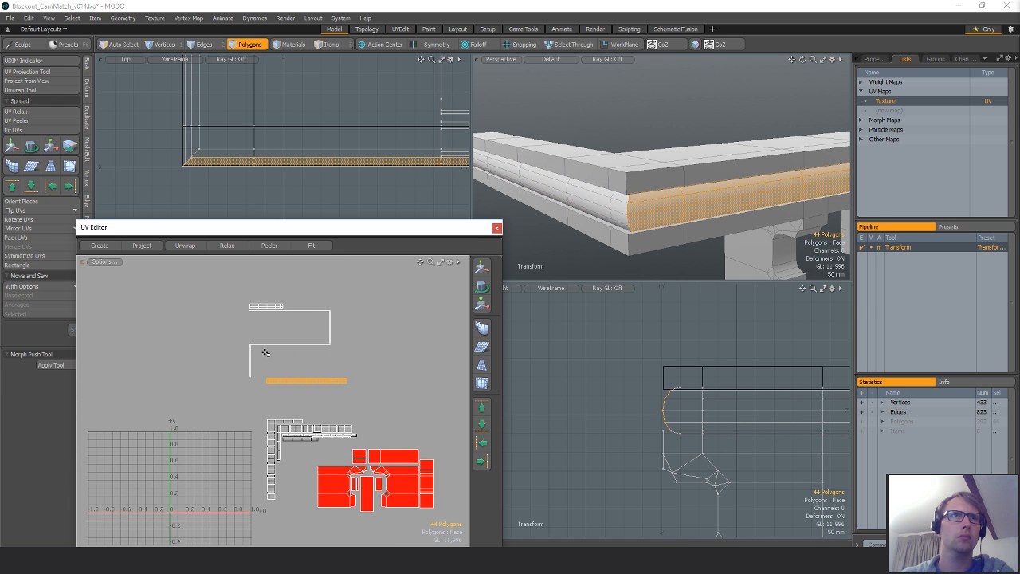
Select the short leg's thin moulding island in the UV layout and shift it down slightly.
double_click(250, 354)
left_click_drag(570, 330, 569, 283, "alt+shift")
left_click_drag(610, 219, 661, 164, "alt")
left_click_drag(283, 342, 367, 339, "ctrl+alt")
left_click_drag(191, 355, 253, 352, "ctrl+alt")
left_click(180, 374)
left_click_drag(178, 376, 181, 400)
mouse_move(253, 443)
left_mouse_down("ctrl+alt")
mouse_move(187, 444)
mouse_move(183, 422)
left_mouse_up("ctrl+alt")
Select the neighbouring moulding UV pieces by area and reposition them in the open UV space.
right_click_drag(229, 411, 176, 491, "shift")
key("w")
left_click_drag(291, 397, 261, 406)
left_click_drag(261, 406, 136, 482, "alt+shift")
left_click_drag(276, 420, 412, 379, "ctrl+alt")
key("space")
key("w")
left_click_drag(356, 406, 276, 336)
key("space")
Move and sew the selected upper edges of the short leg's moulding strip, and move the sewn island up by V 0.078.
left_click_drag(219, 275, 263, 279, "ctrl+alt")
left_click_drag(263, 279, 227, 339, "alt+shift")
key("1")
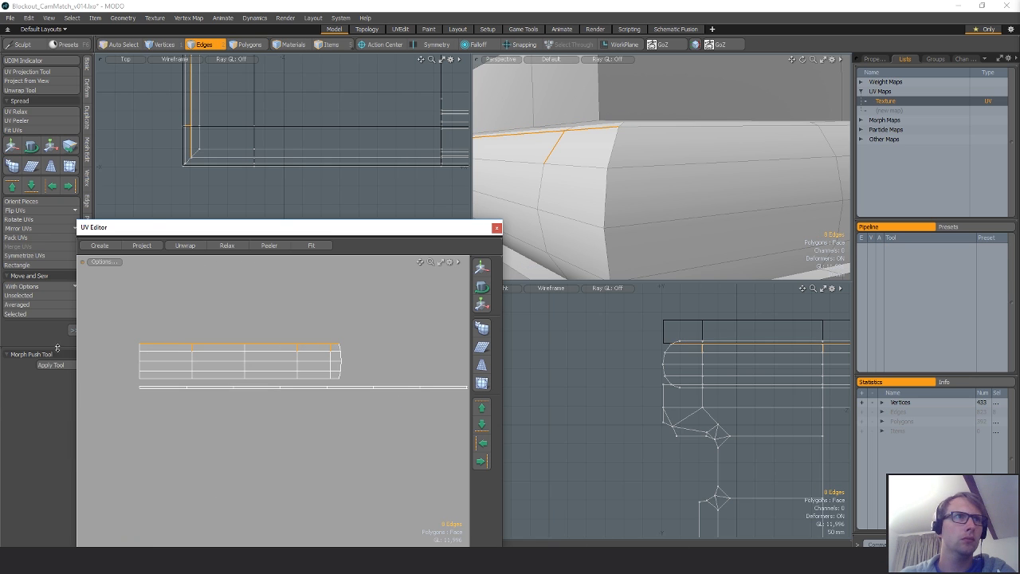
left_click(33, 317)
key("3")
double_click(219, 357)
key("w")
left_click_drag(275, 367, 280, 326)
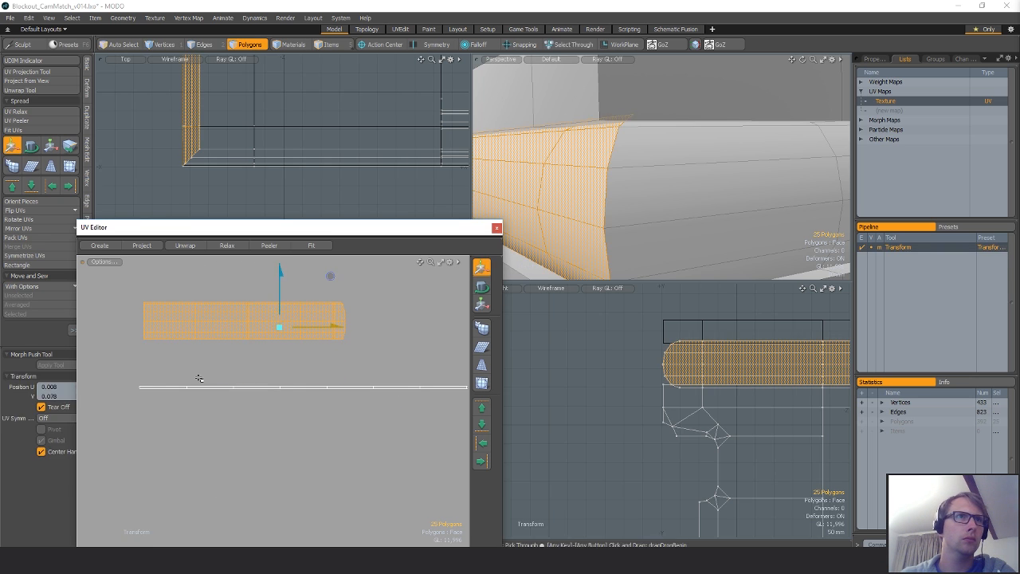
Select the lower edges of the short leg's moulding strip and move and sew them onto the island.
key("space")
key("2")
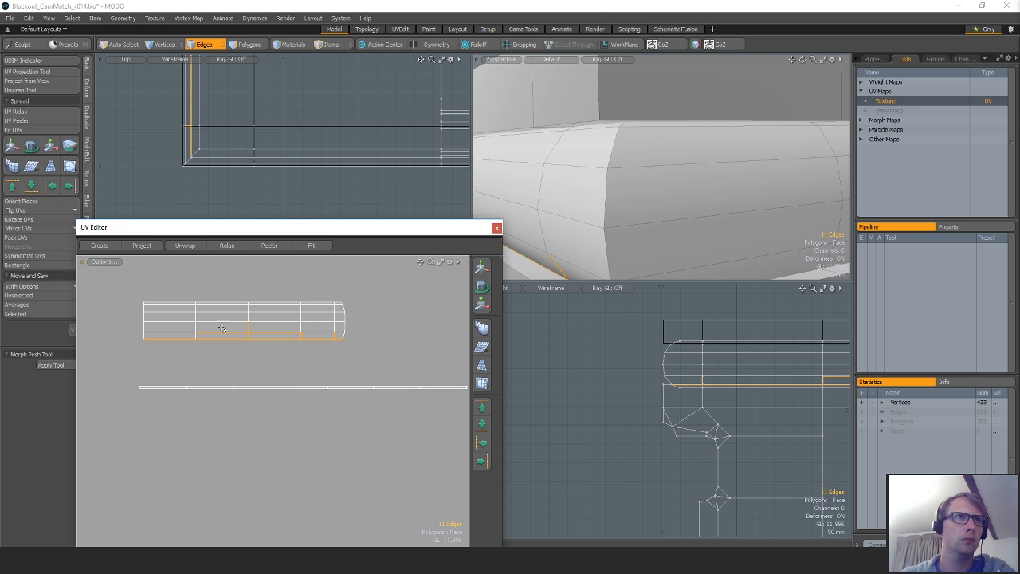
left_click(319, 438)
Select the upper and then the lower edges of the long front moulding strip, and move and sew each set.
left_click_drag(375, 450, 182, 369, "alt+shift")
left_click_drag(343, 427, 239, 429, "ctrl+alt")
left_click_drag(239, 430, 284, 383, "alt+shift")
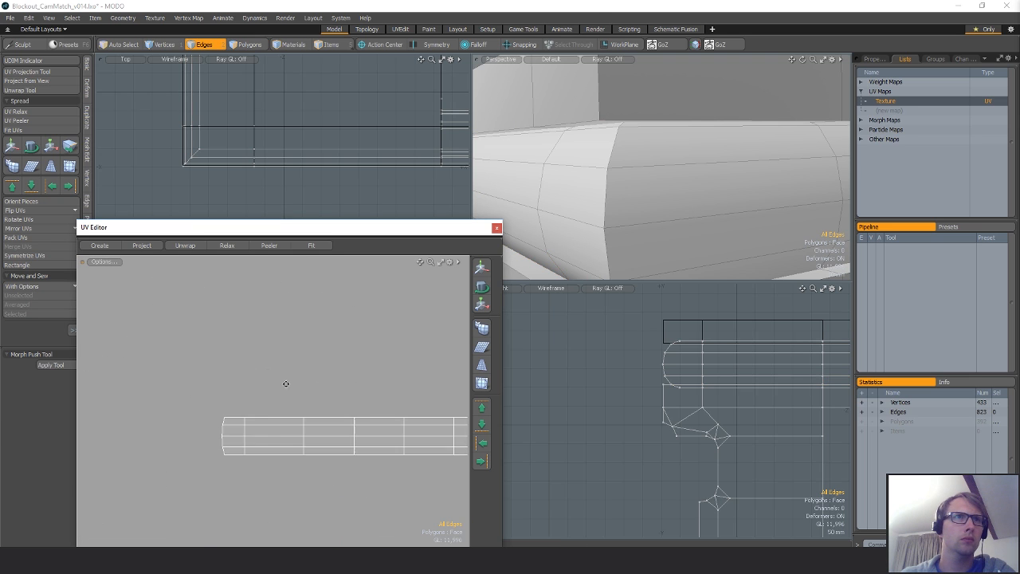
left_click_drag(246, 411, 186, 371, "alt+shift")
left_click_drag(294, 381, 391, 384)
left_click_drag(391, 384, 210, 389, "alt+shift")
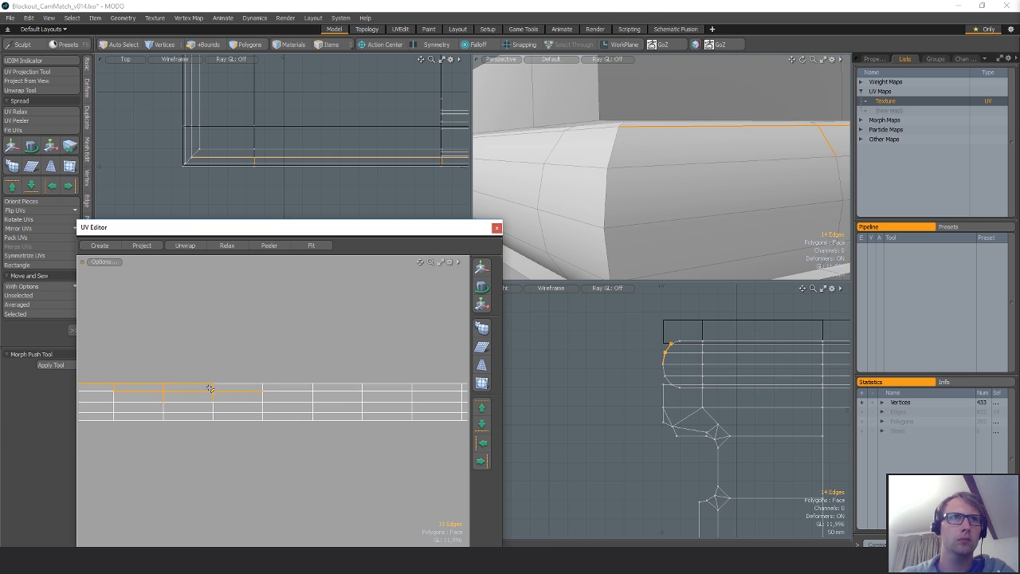
left_click_drag(411, 383, 124, 378, "alt+shift")
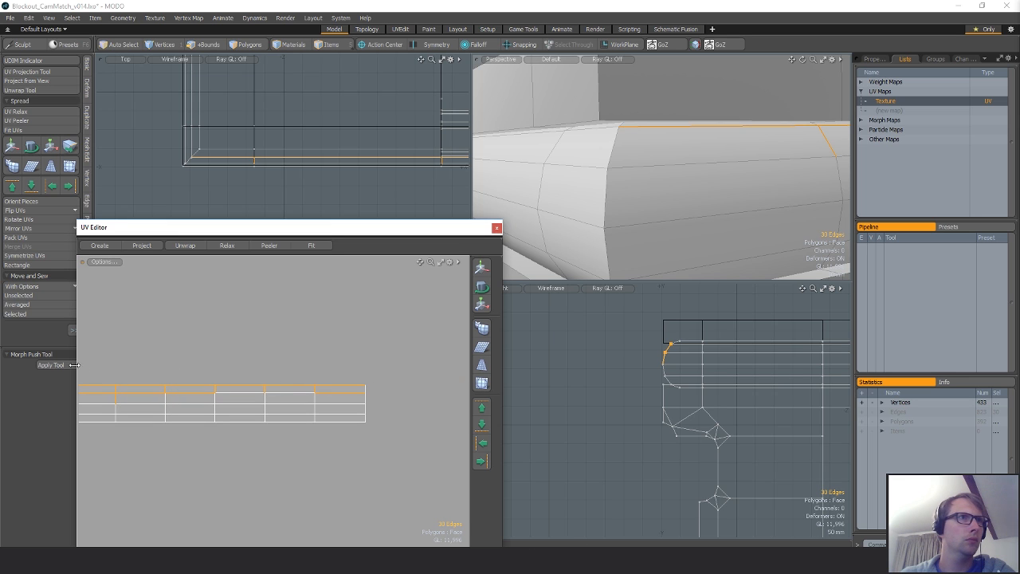
left_click(21, 315)
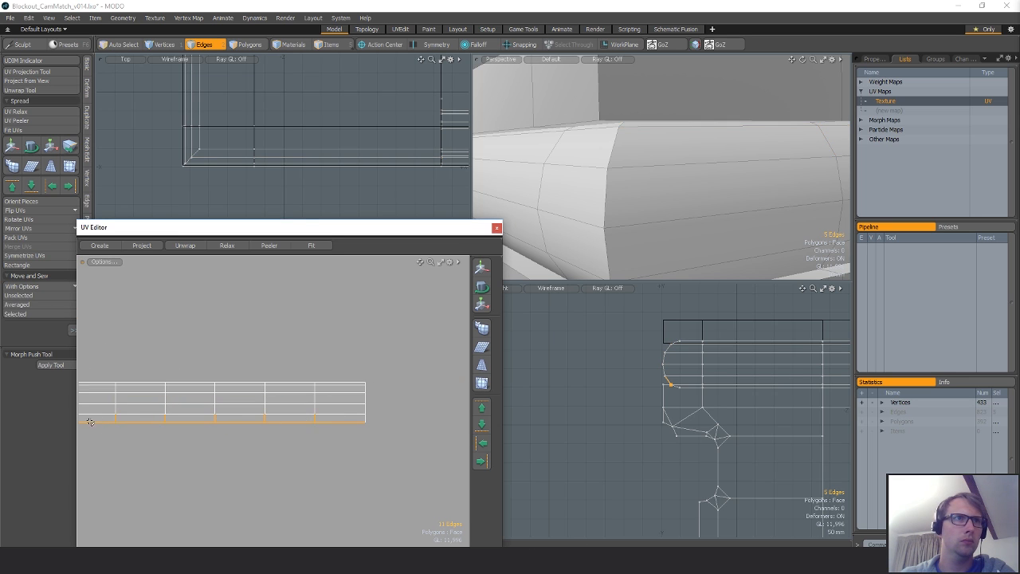
left_click_drag(90, 422, 372, 446, "alt+shift")
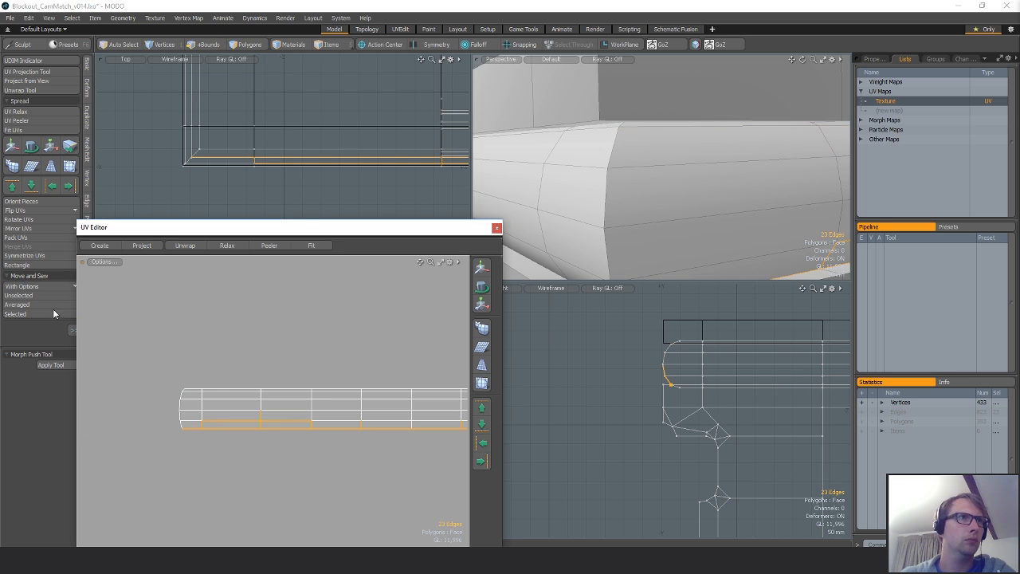
scroll(239, 402, "down", 6)
Move the long front moulding island by U -0.16 and V 1.03, beside the short leg's island.
key("3")
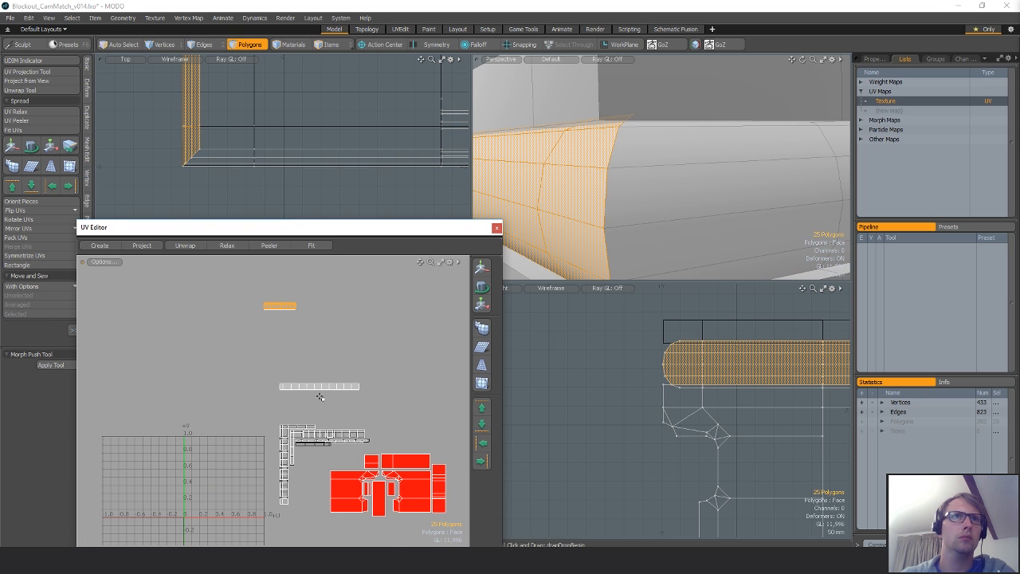
right_click_drag(415, 385, 415, 385)
key("w")
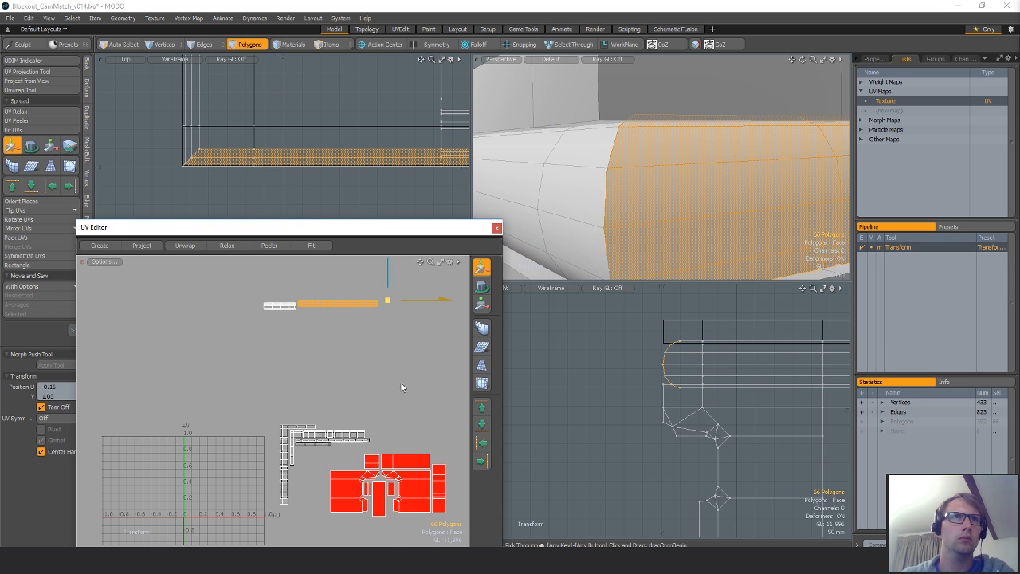
Add the short leg's island to the selection and move both moulding islands by U 0.01 and V -1.08.
key("q")
right_click_drag(284, 333, 359, 327, "shift")
key("w")
left_click_drag(354, 327, 355, 414)
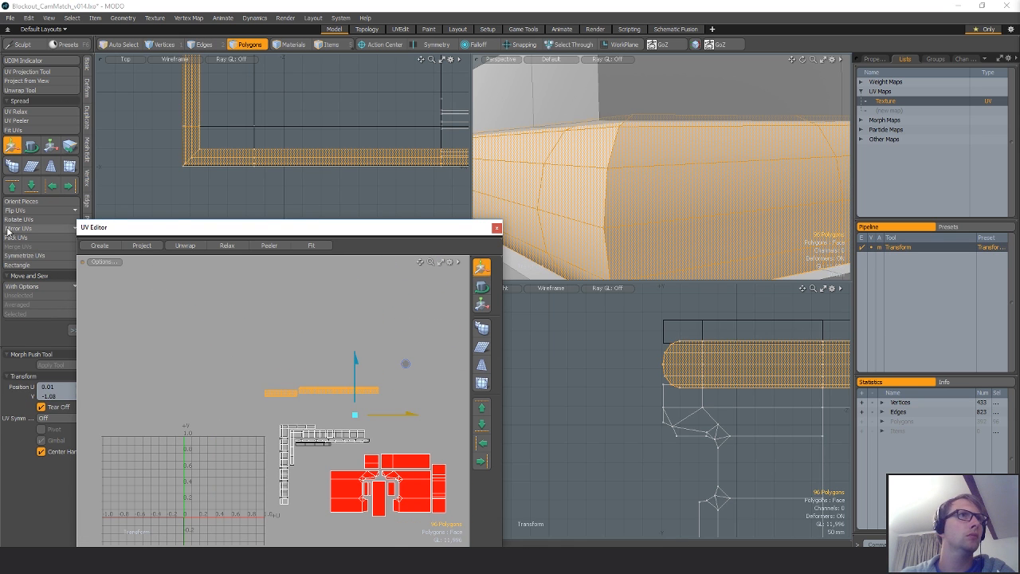
Try relaxing both moulding islands in Adaptive mode and straightening them with UV Rectangle.
left_click(29, 113)
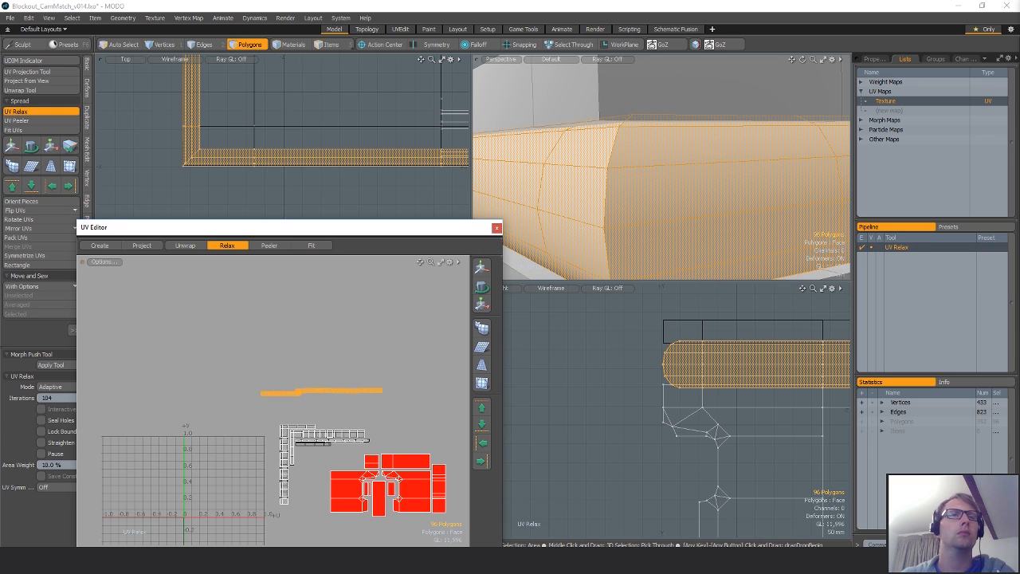
key("q")
left_click(21, 267)
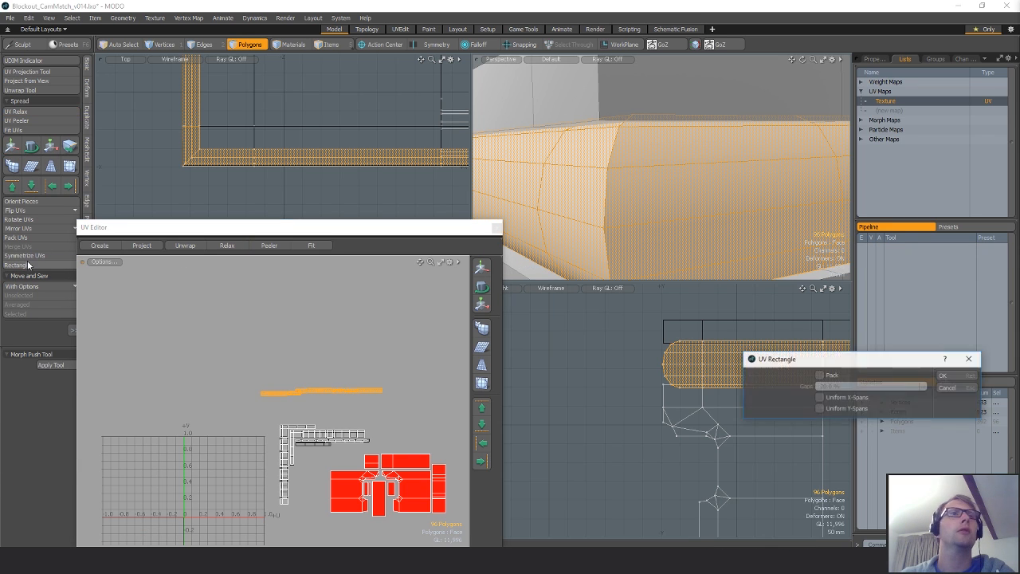
left_click(304, 368)
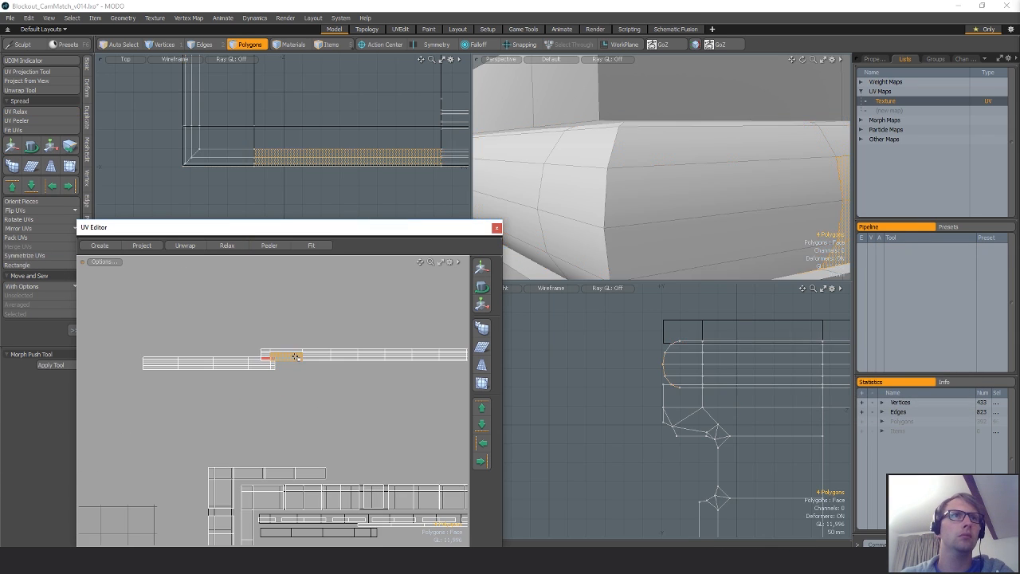
Relax both complete moulding islands with UV Relax in Conformal mode.
scroll(302, 372, "down", 5)
key("bracketright")
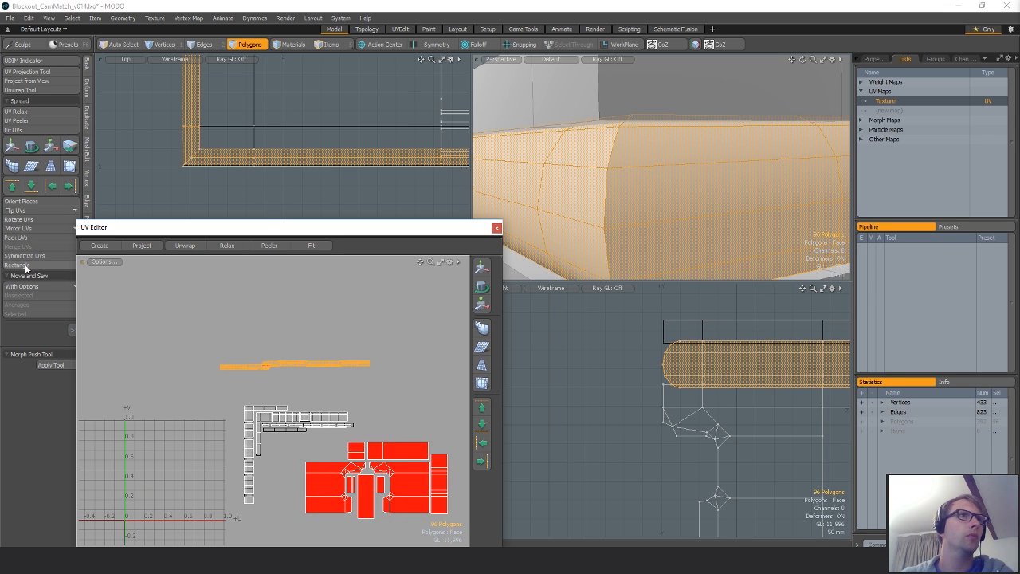
left_click(35, 113)
left_click(61, 389)
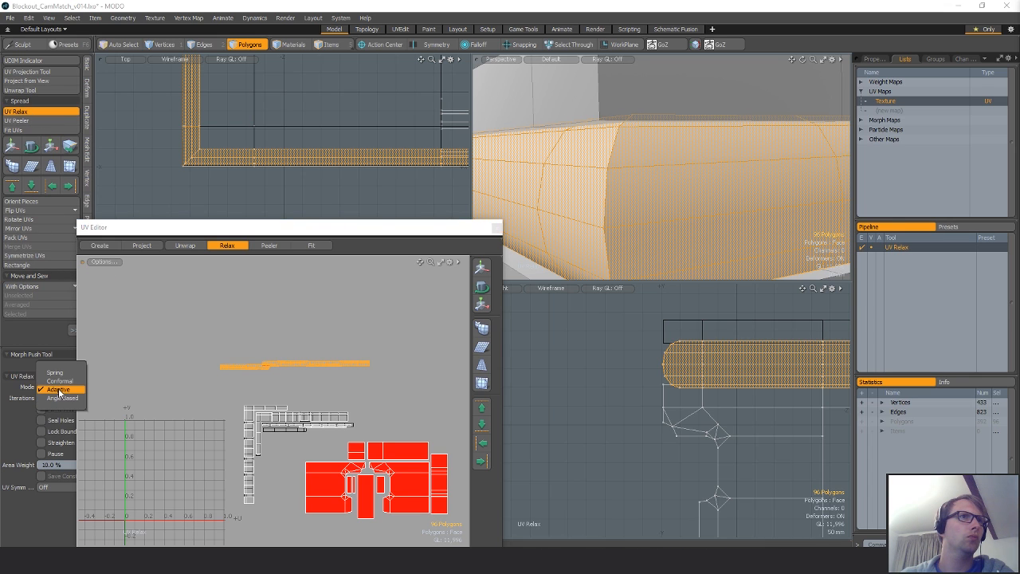
left_click(59, 381)
left_click(231, 338)
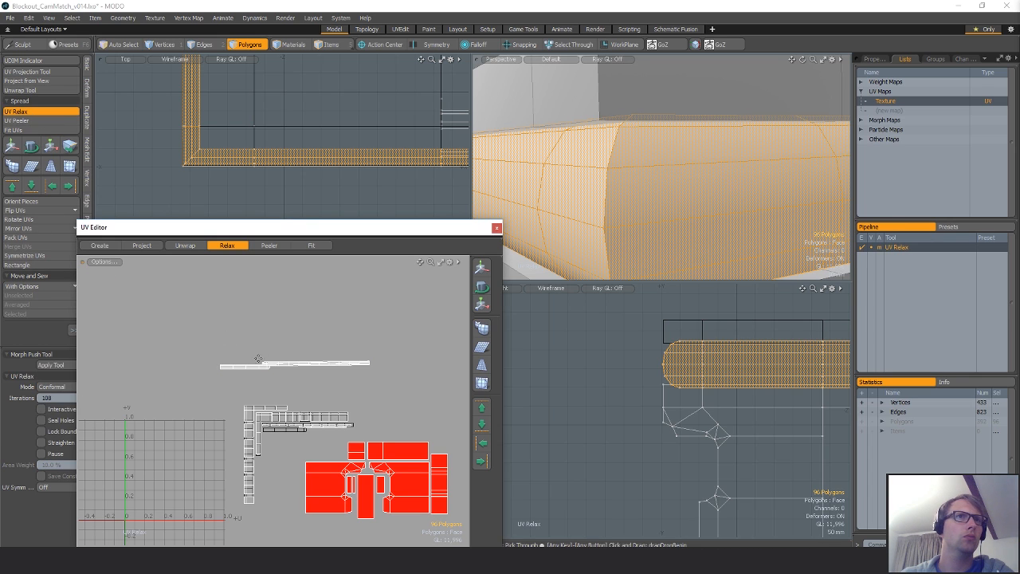
key("q")
Orient both moulding islands with the Orient Pieces direction set to Auto.
scroll(271, 371, "up", 3)
double_click(288, 368)
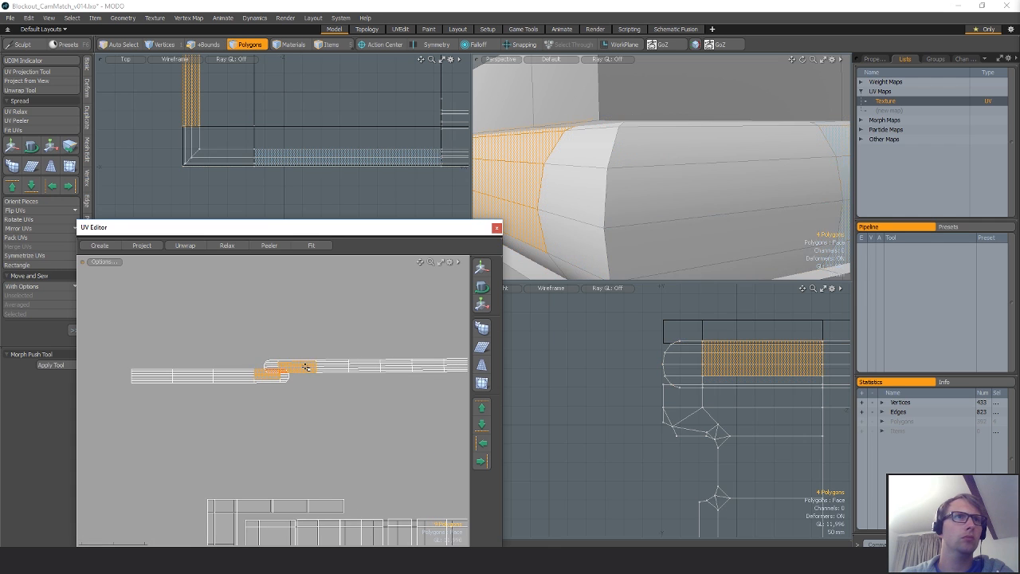
left_click(22, 202)
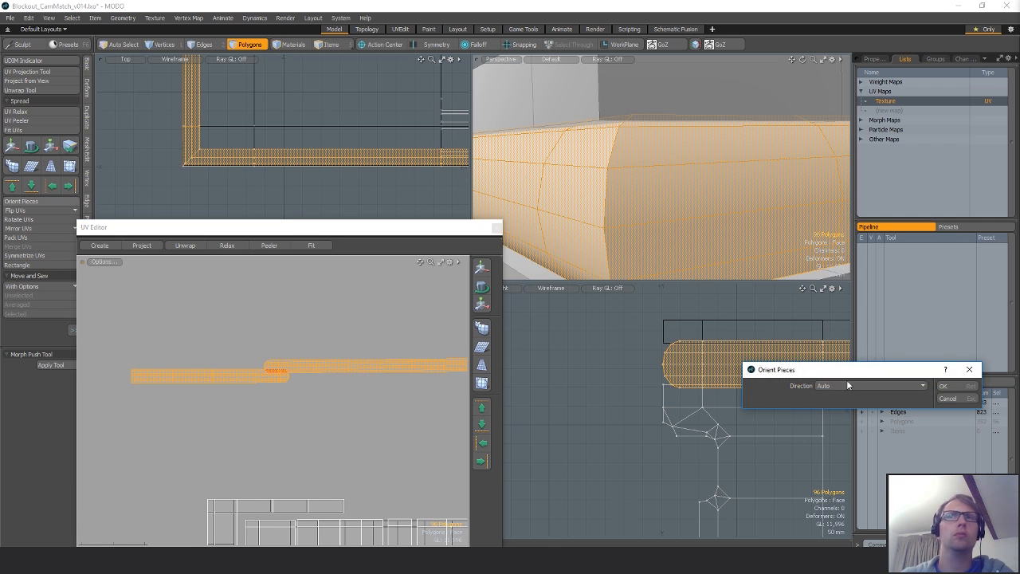
left_click(955, 387)
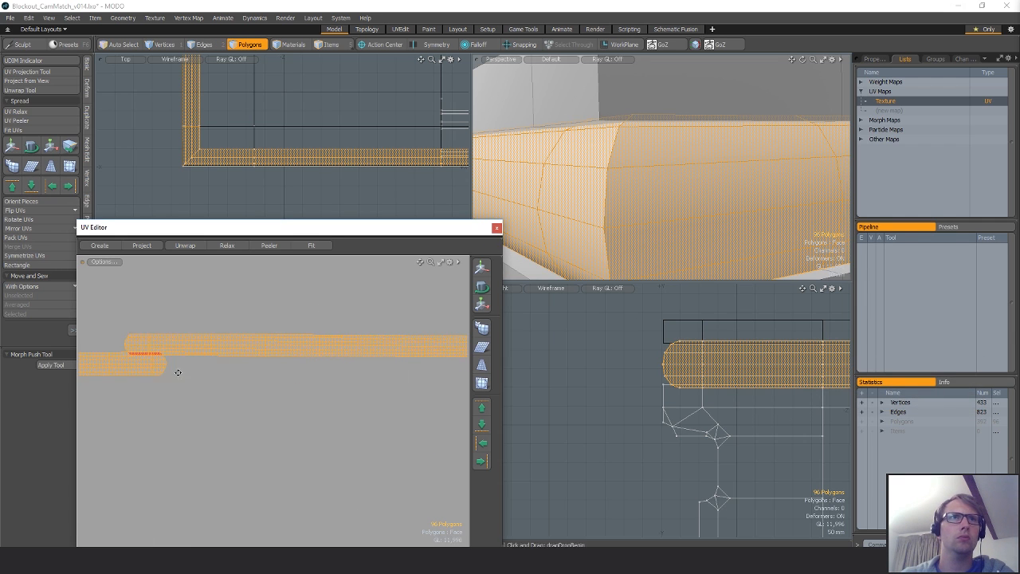
key("1")
key("y")
key("q")
key("2")
left_click_drag(254, 355, 255, 366)
key("l")
key("e")
key("q")
key("1")
key("3")
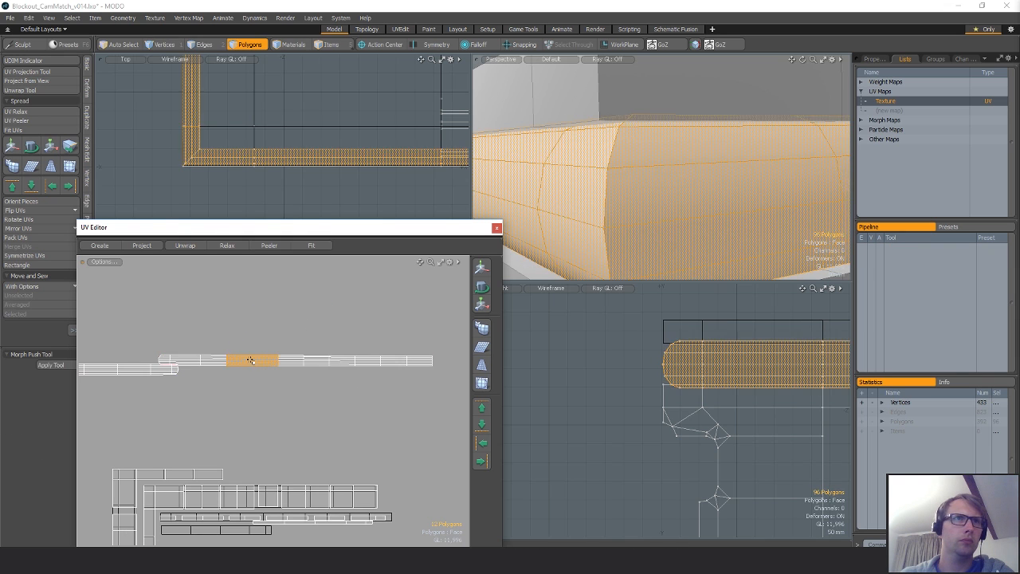
Select the whole long moulding island and move it by U 0.09 and V -0.01, in line with the short one.
double_click(252, 361)
key("w")
key("e")
left_click_drag(304, 298, 381, 300)
key("w")
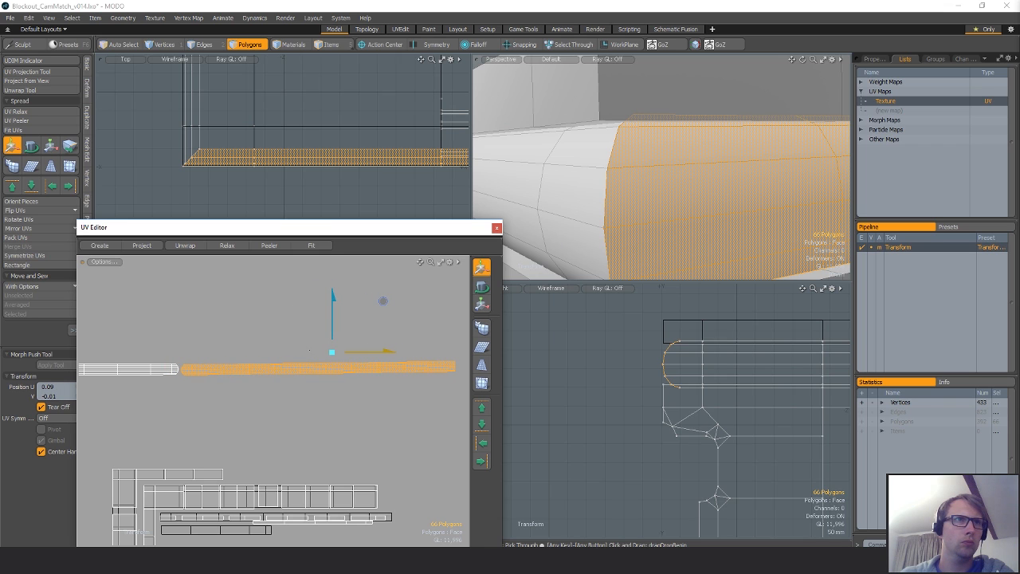
Rotate the long moulding island slightly about its inner rounded end to level it with the short island.
key("e")
left_click(183, 370)
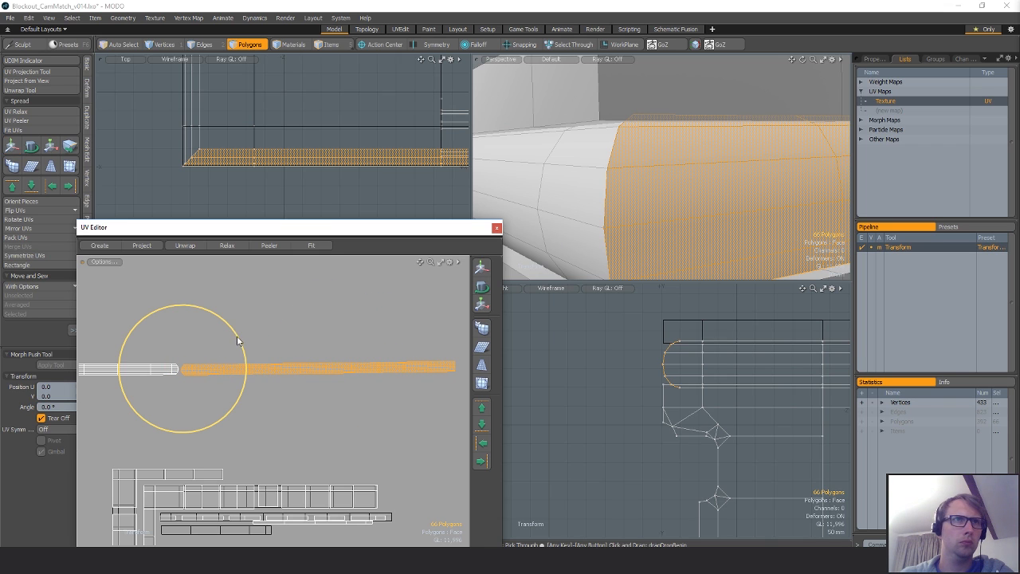
left_click_drag(239, 335, 240, 336)
key("q")
Select both moulding islands and move them by U 0.17 and V 0.025, just above the slab's UV islands.
scroll(266, 366, "down", 3)
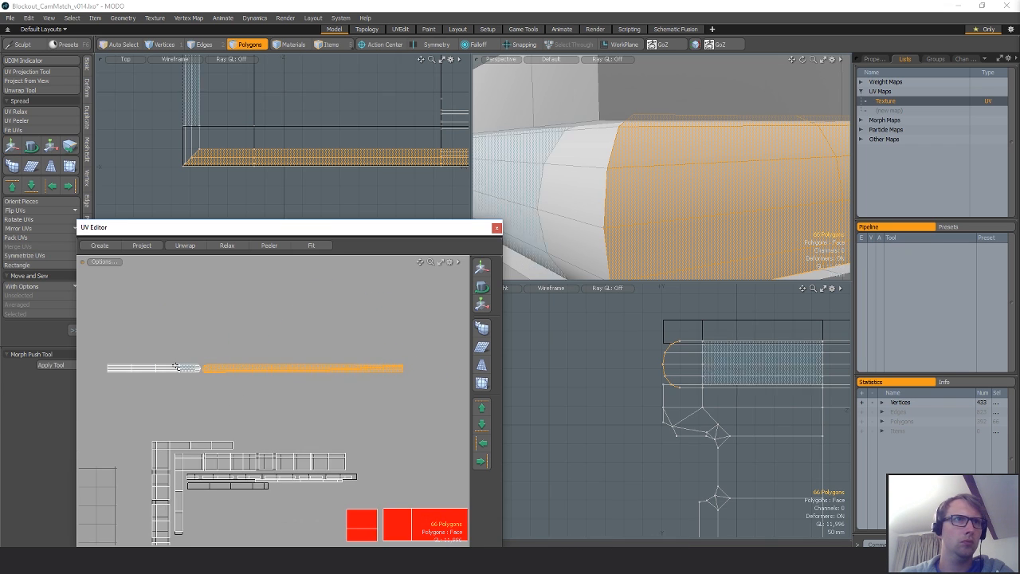
double_click(181, 368)
double_click(238, 369, "shift")
key("w")
left_click_drag(265, 342, 288, 378)
scroll(272, 367, "down", 2)
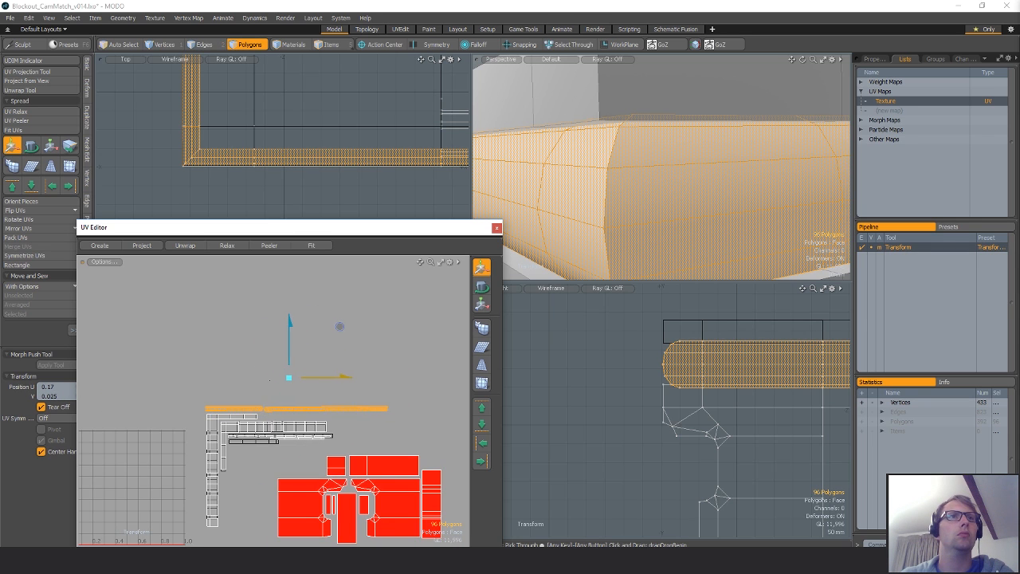
key("q")
Clear the selection and examine the whole L-shaped ledge and its brackets in the perspective and top views.
scroll(327, 430, "down", 4)
left_click(380, 360)
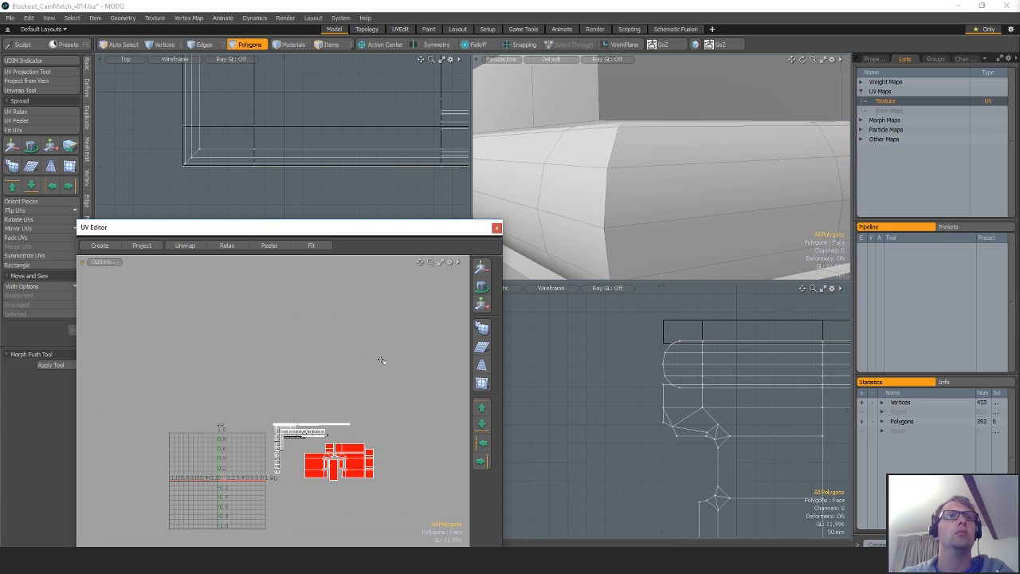
scroll(603, 189, "down", 6)
scroll(681, 187, "down", 8)
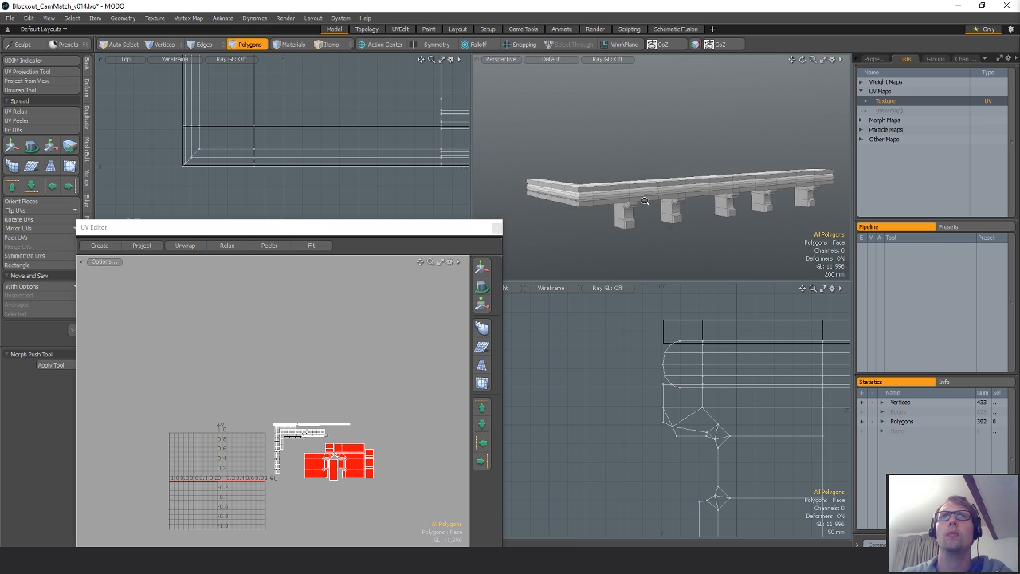
left_click(679, 189)
scroll(351, 158, "down", 1)
left_click_drag(335, 158, 275, 166, "ctrl+alt")
left_click_drag(327, 188, 300, 192, "ctrl+alt")
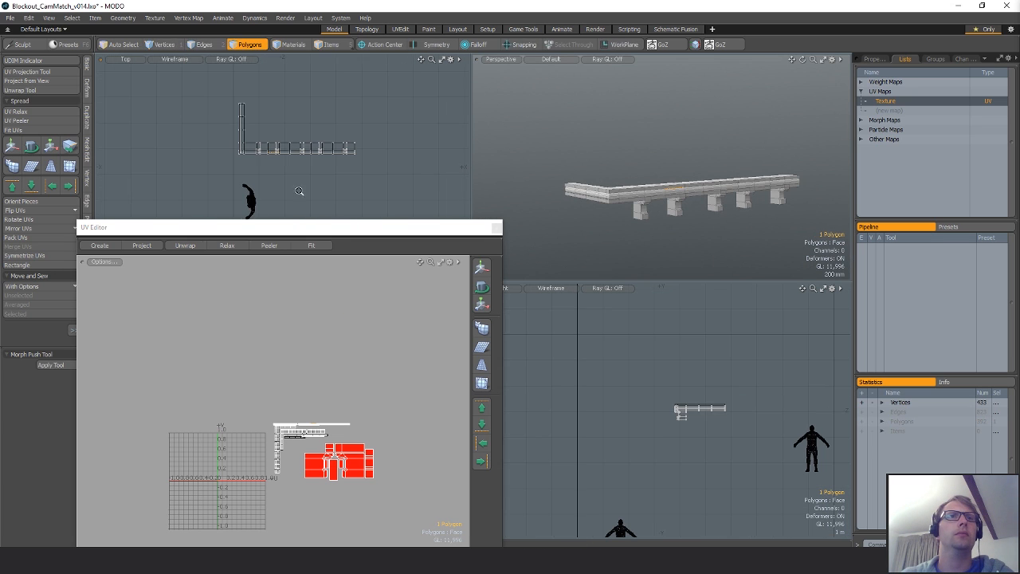
left_click(339, 373)
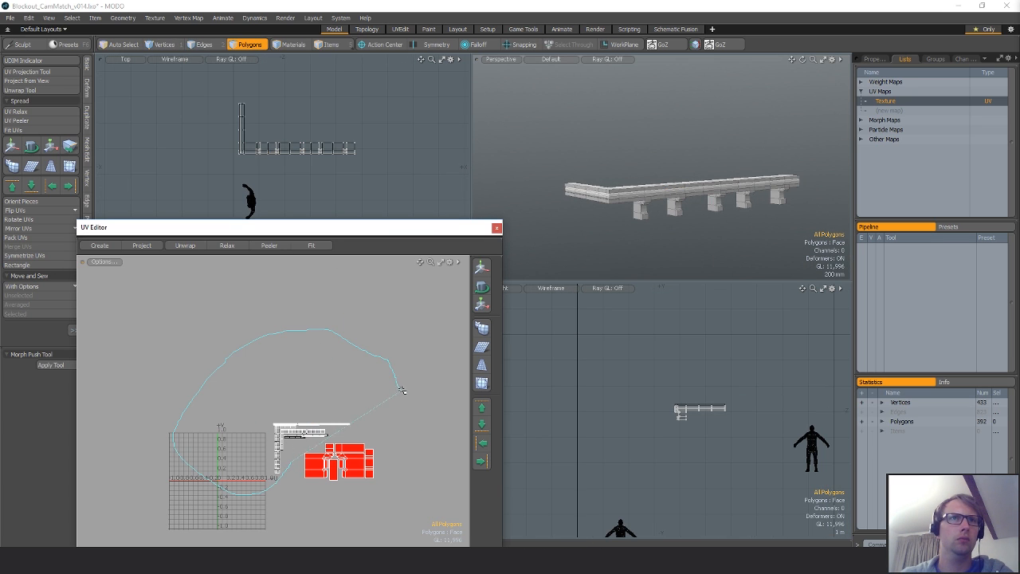
Select the L-shaped ledge's slab and moulding UV islands by area and inspect them beside the bracket islands.
right_click_drag(403, 389, 337, 449)
right_click_drag(293, 396, 358, 414, "shift")
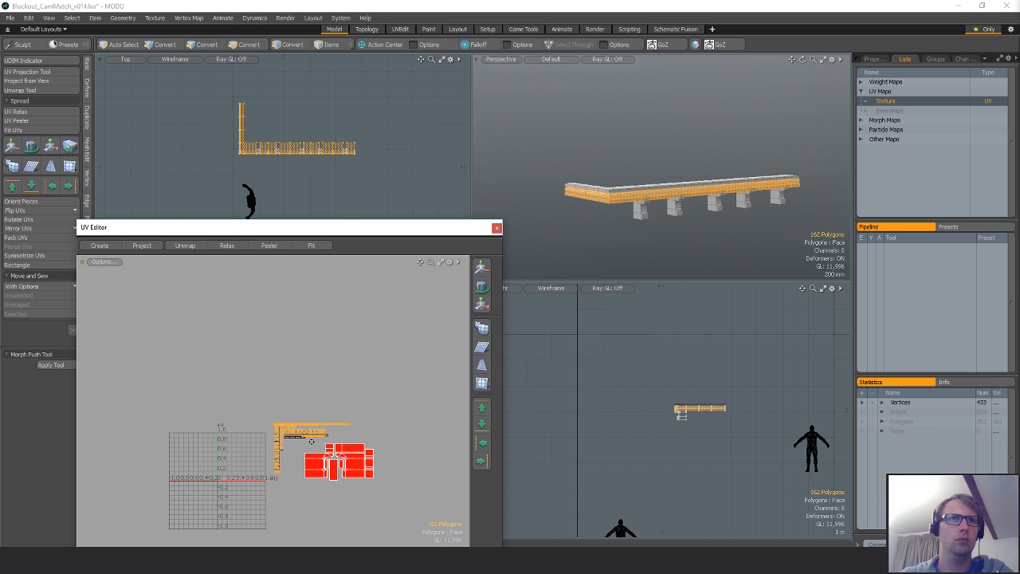
mouse_move(321, 440)
left_mouse_down("ctrl+alt")
mouse_move(419, 435)
mouse_move(345, 423)
left_mouse_up("ctrl+alt")
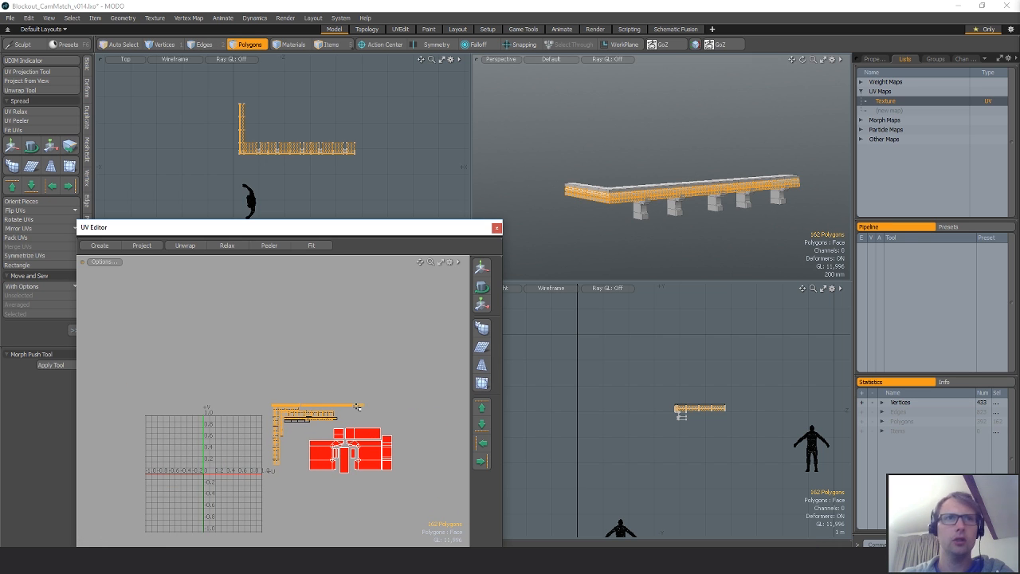
left_click_drag(351, 412, 328, 398, "alt")
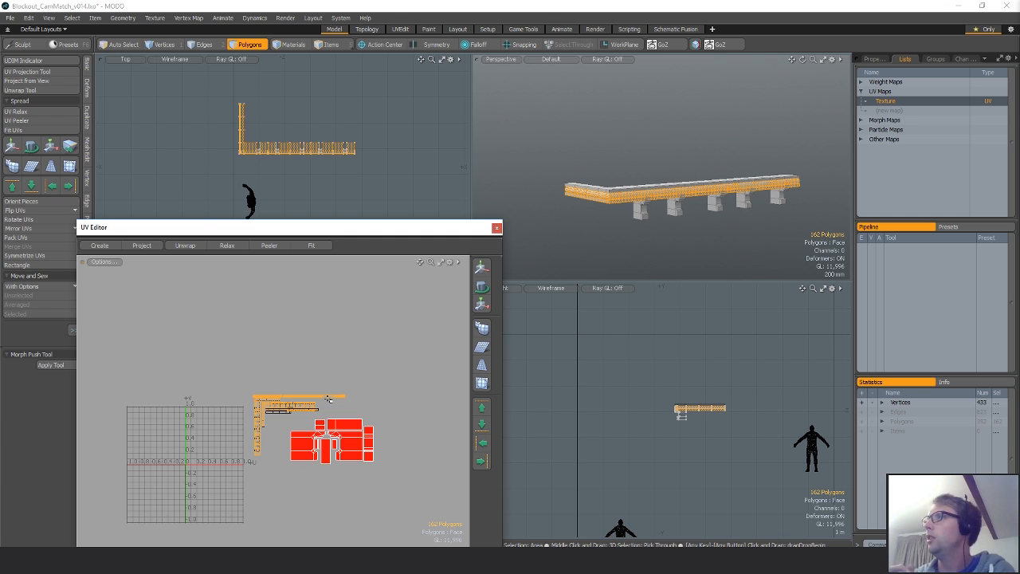
left_click_drag(290, 404, 241, 350, "alt")
scroll(292, 375, "up", 3)
scroll(237, 375, "up", 6)
scroll(222, 357, "down", 3)
scroll(233, 357, "up", 3)
scroll(247, 350, "down", 2)
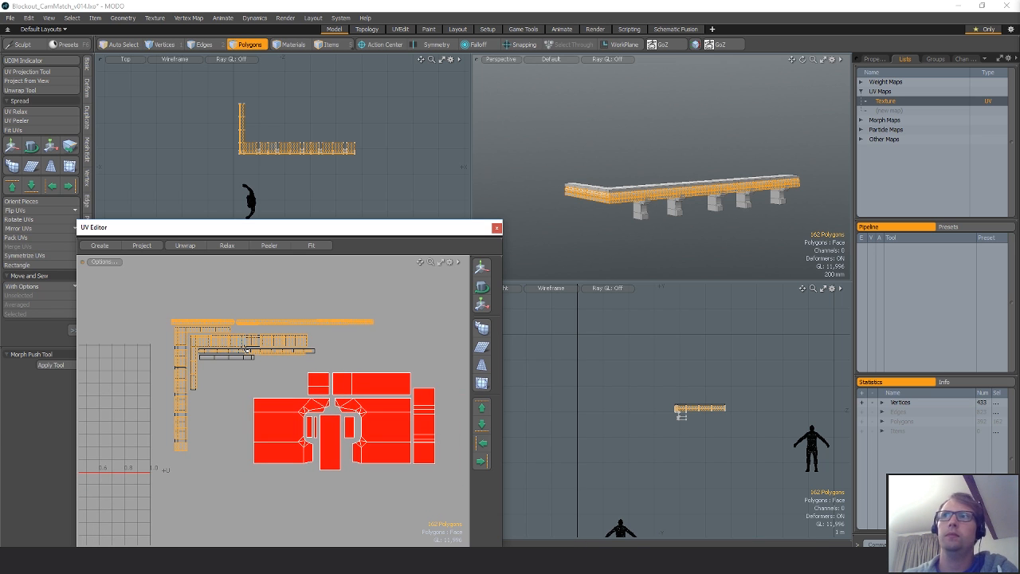
mouse_move(243, 349)
left_mouse_down("alt")
mouse_move(231, 351)
mouse_move(231, 373)
mouse_move(242, 364)
left_mouse_up("alt")
scroll(232, 351, "up", 2)
Try enlarging and moving the selected ledge UV islands relative to the brackets, and undo the transforms.
key("y")
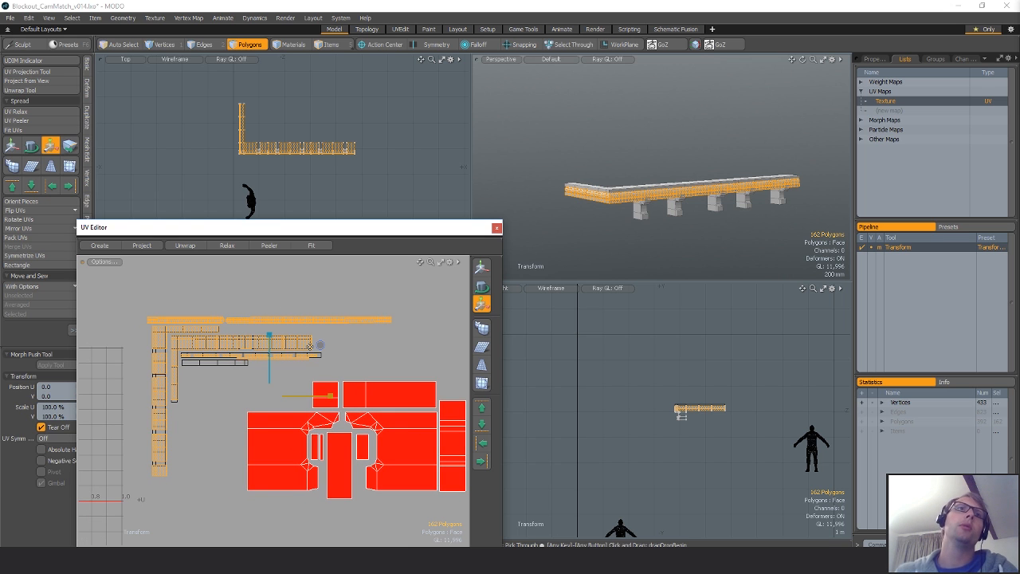
scroll(339, 381, "down", 4)
left_click_drag(345, 373, 424, 352, "alt")
key("w")
left_click_drag(246, 399, 342, 437)
left_click_drag(631, 208, 629, 188, "alt")
scroll(647, 206, "up", 3)
key("ctrl+z")
key("ctrl+z")
key("ctrl+z")
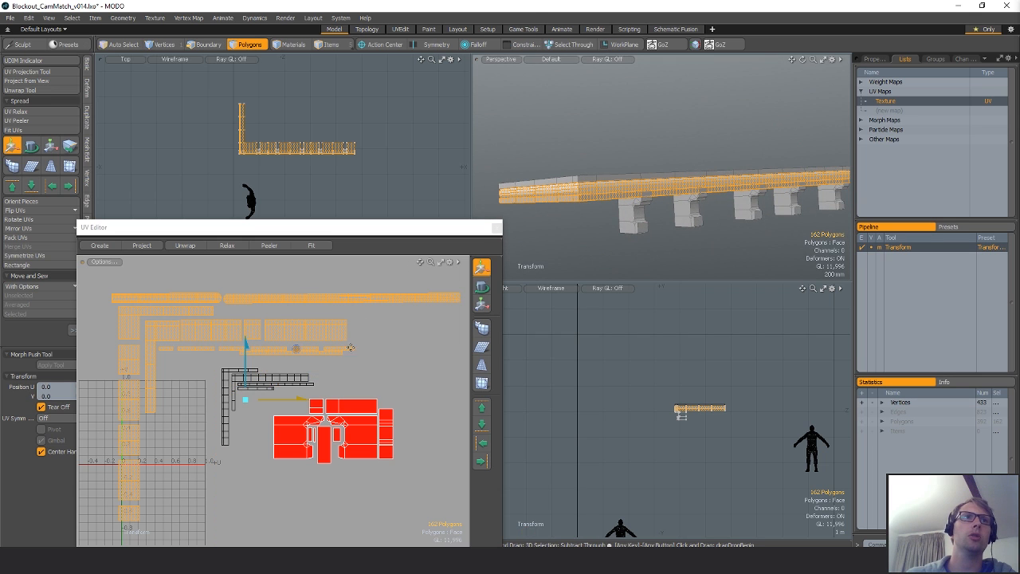
Clear the island selection and cut the duplicate ledge geometry lying under the current mesh.
key("1")
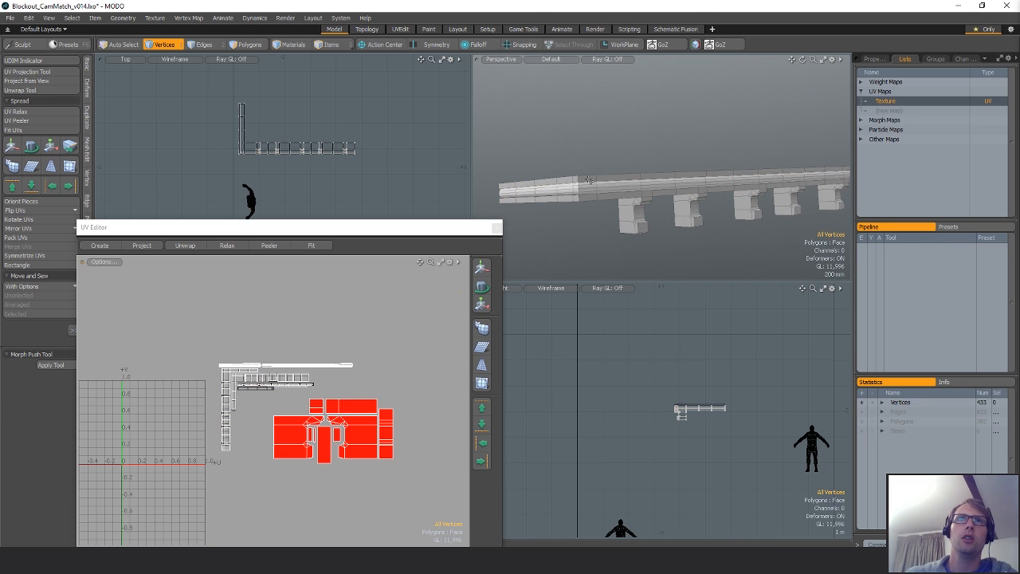
key("3")
mouse_move(281, 449)
right_mouse_down()
mouse_move(134, 460)
mouse_move(382, 409)
right_mouse_up()
key("ctrl+x")
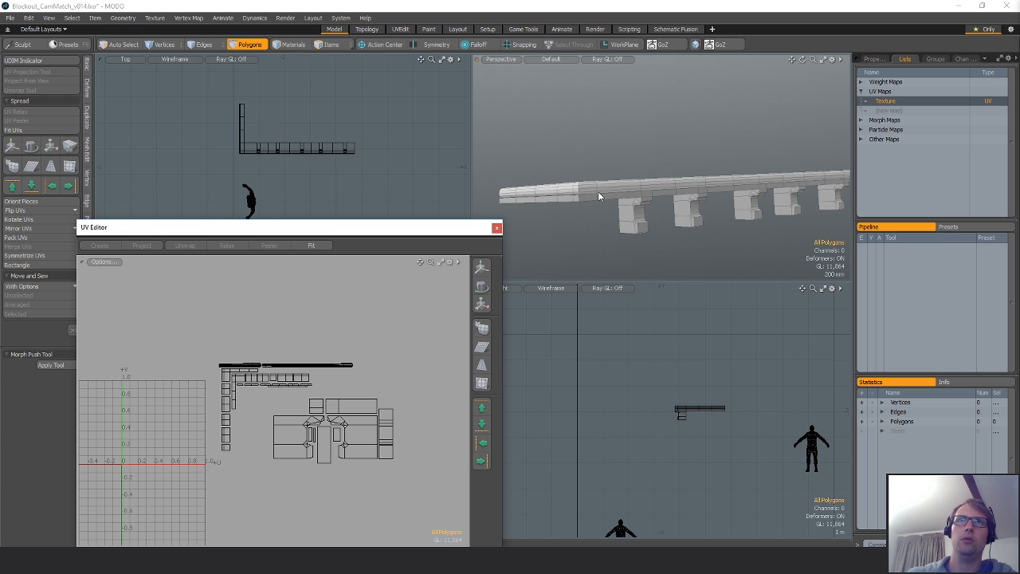
Select the L-shaped ledge's mesh item, paste the cut polygons back into it and clear the selection.
key("5")
left_click(601, 194)
key("3")
key("ctrl+v")
scroll(687, 230, "down", 3)
left_click(699, 256)
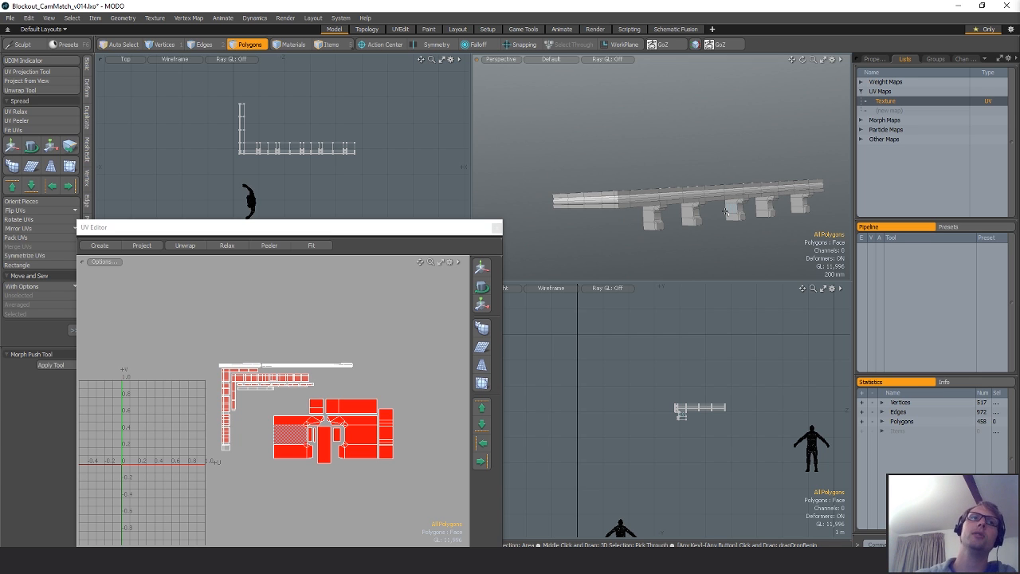
Select the ledge's slab and moulding UV islands by area, excluding the bracket islands, and inspect the selected polygons on the model.
right_click_drag(234, 433, 207, 477)
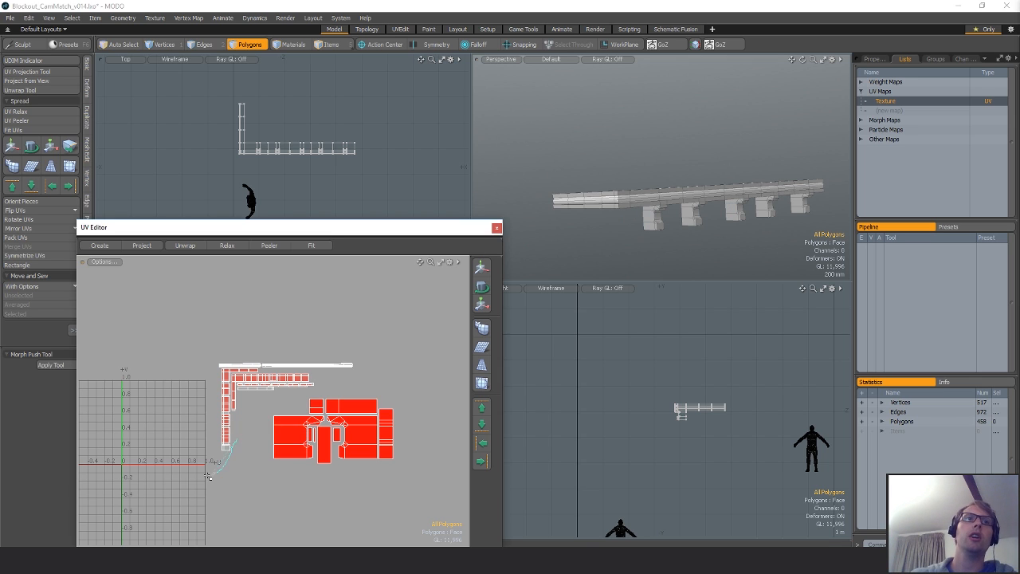
right_click_drag(322, 384, 324, 382)
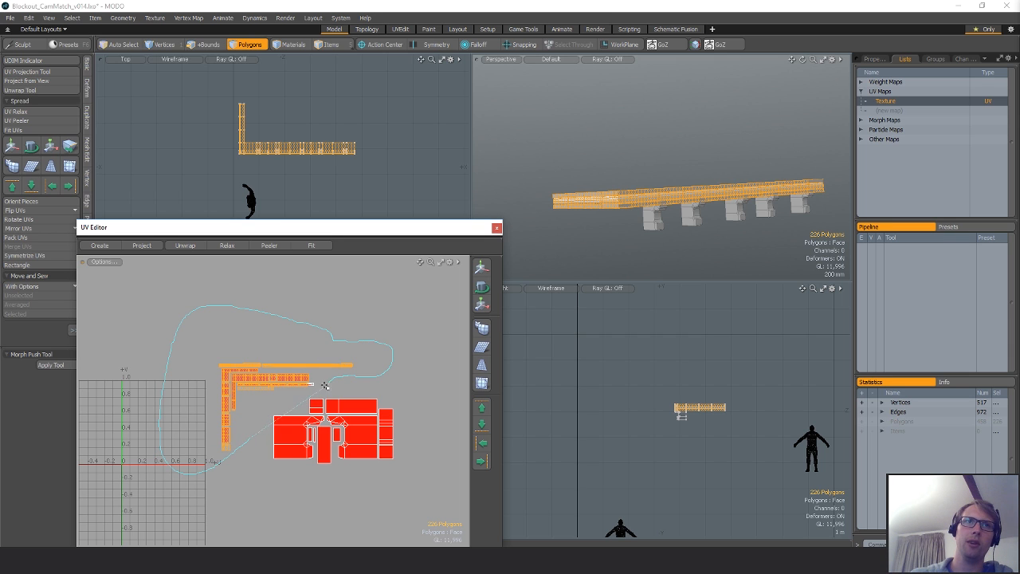
right_click_drag(253, 401, 308, 403)
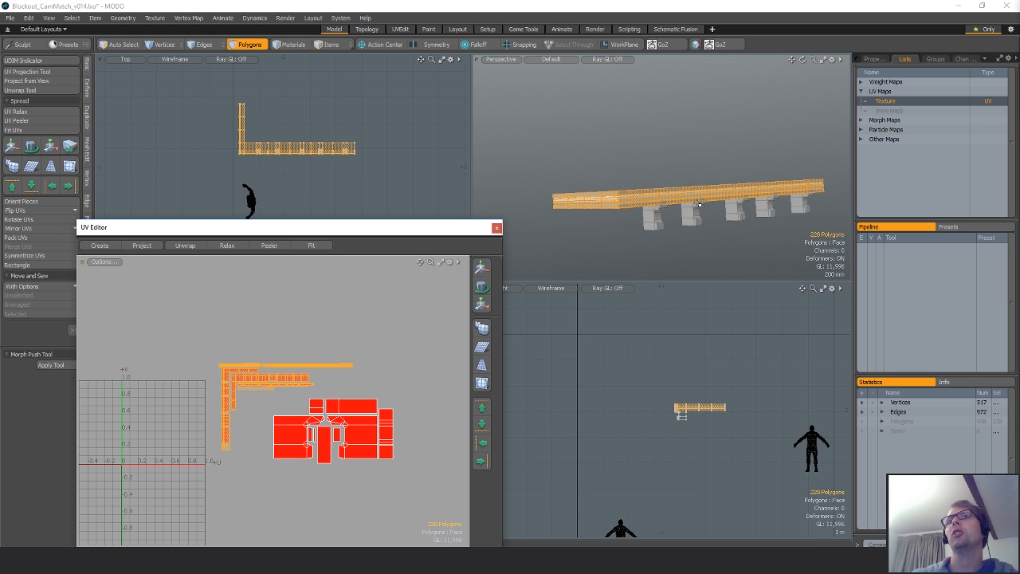
mouse_move(688, 190)
left_mouse_down("alt")
mouse_move(722, 237)
mouse_move(682, 208)
mouse_move(678, 175)
left_mouse_up("alt")
scroll(681, 208, "up", 3)
left_click_drag(614, 233, 600, 230, "alt")
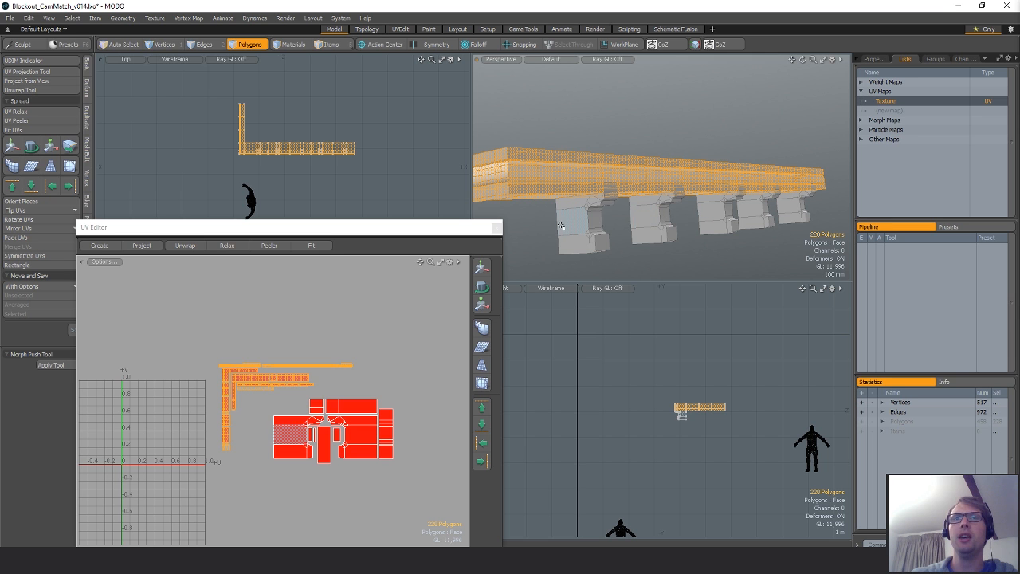
left_click_drag(631, 219, 702, 210, "alt")
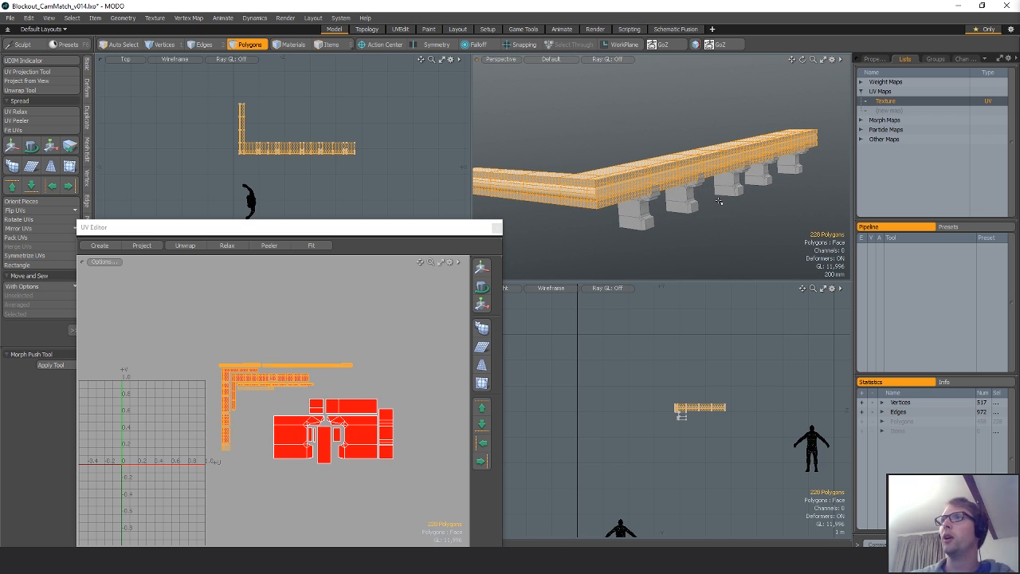
left_click_drag(727, 198, 675, 205, "alt")
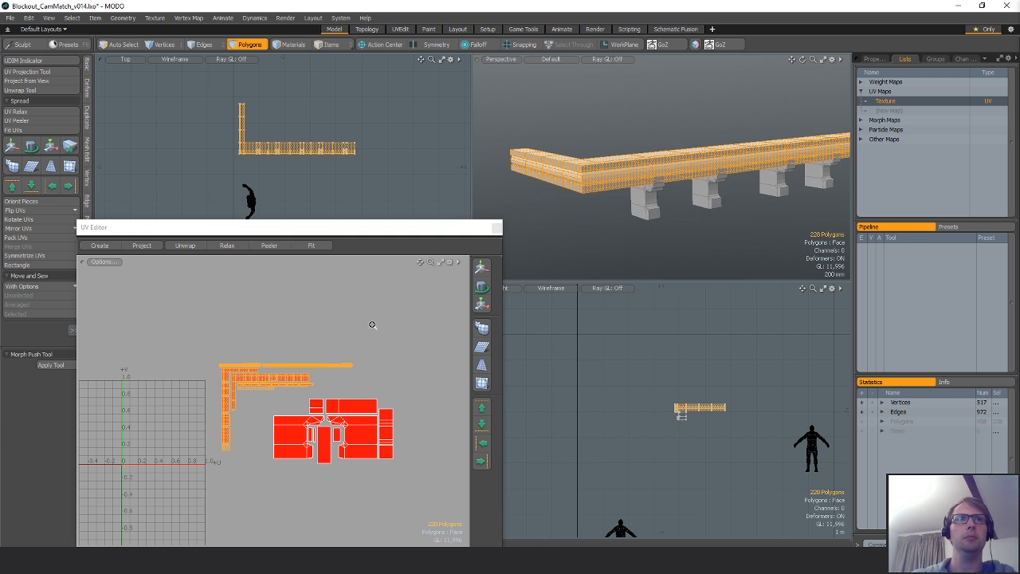
left_click_drag(304, 390, 282, 384, "alt")
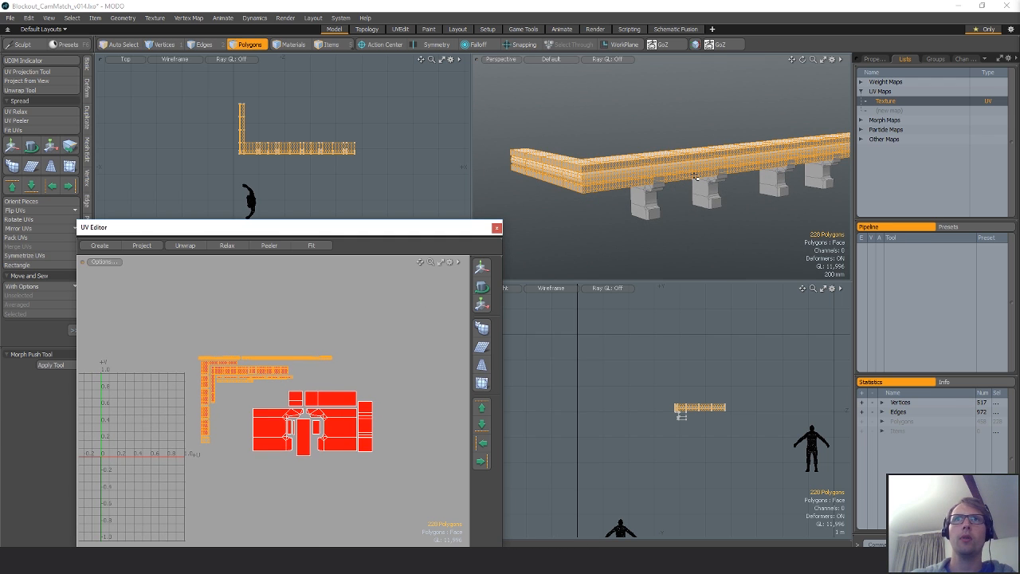
Show the UV checker texture on the model, reselect the ledge's slab and moulding UV islands, and enlarge and reposition them around the bracket islands.
left_click(667, 260)
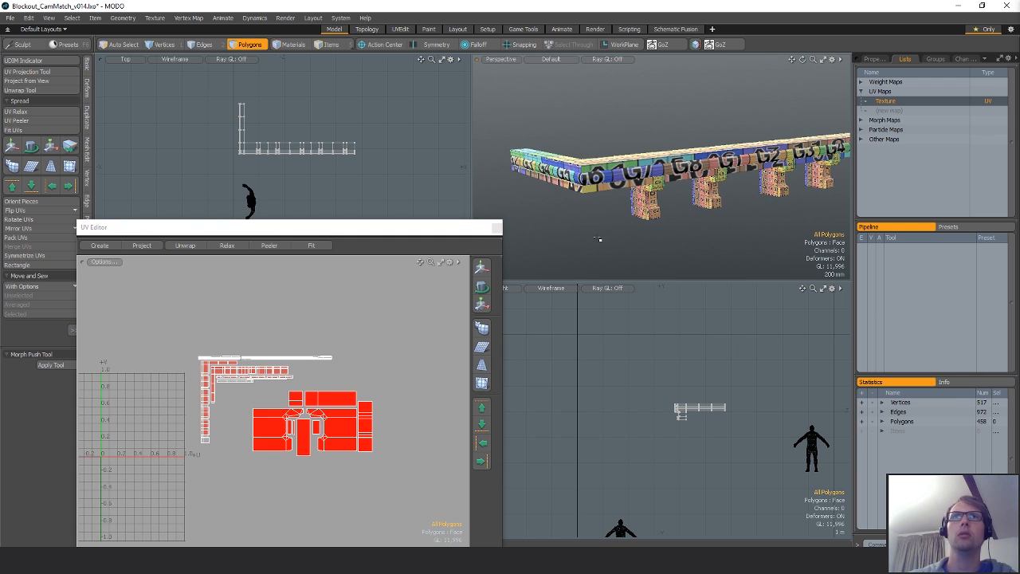
right_click_drag(224, 411, 197, 476)
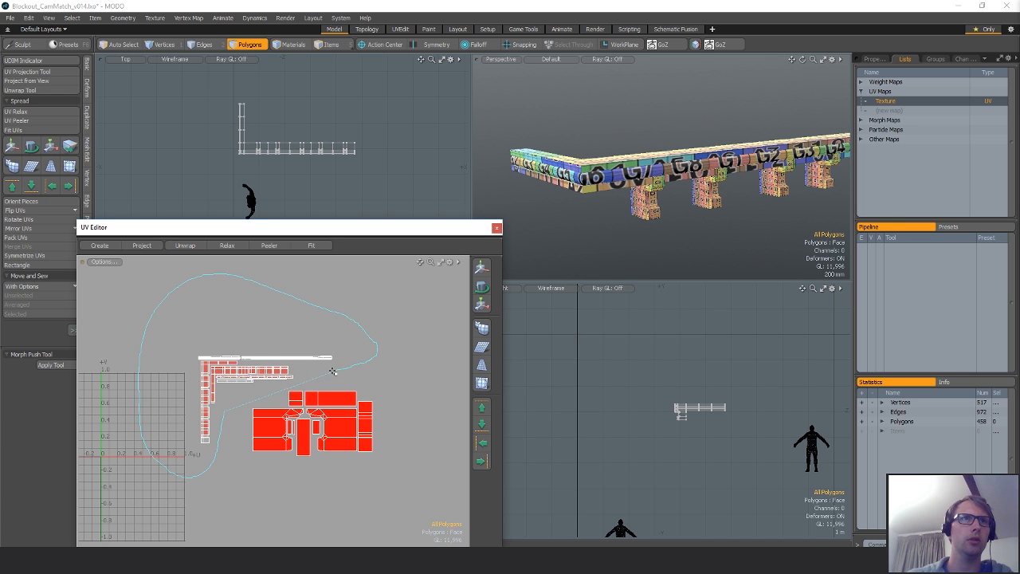
right_click_drag(332, 372, 246, 405)
key("w")
left_click_drag(316, 348, 570, 348)
key("w")
left_click_drag(189, 441, 383, 497)
Scale the ledge's UV islands to 163% and shift them to compare their checker squares with those on a bracket.
left_click_drag(692, 192, 626, 142, "alt")
scroll(656, 157, "up", 5)
scroll(659, 128, "up", 3)
scroll(718, 145, "up", 2)
key("r")
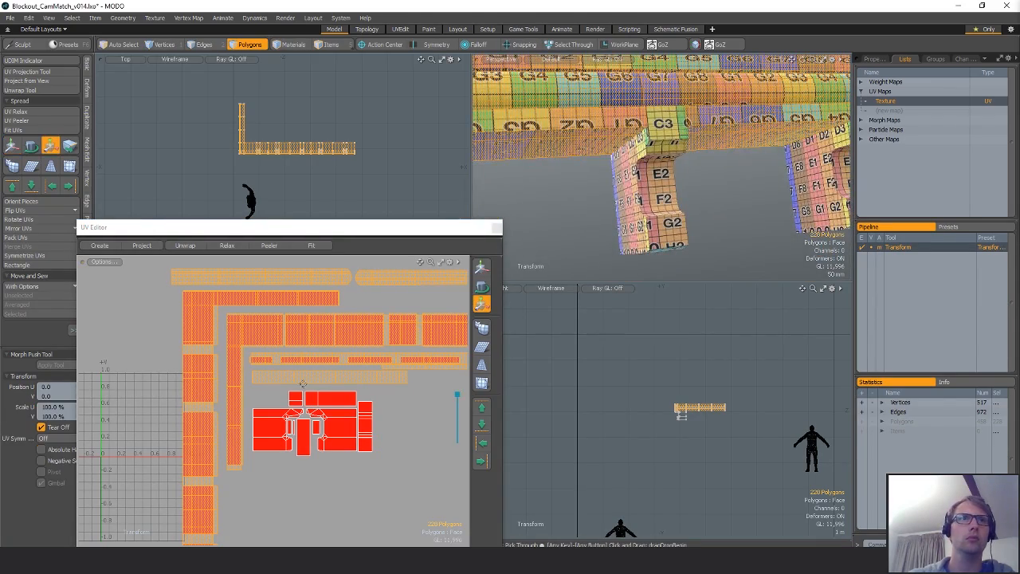
left_click_drag(348, 330, 381, 329)
scroll(652, 193, "up", 6)
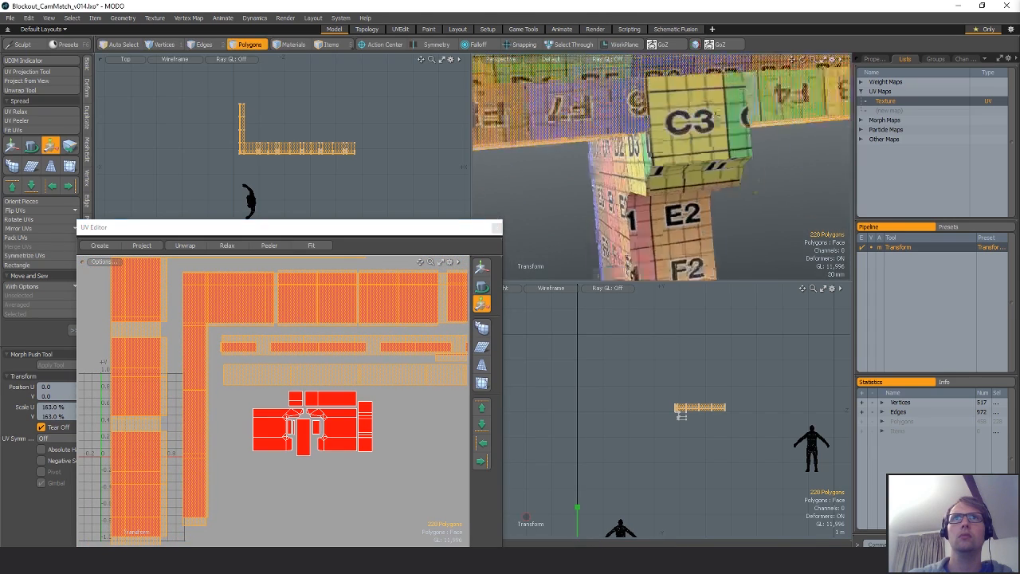
key("w")
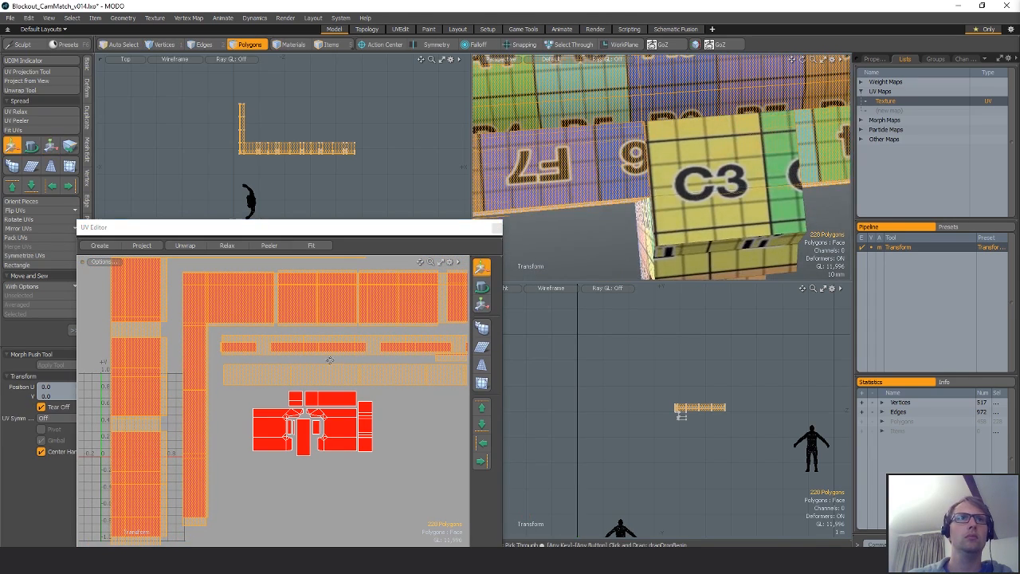
left_click_drag(329, 359, 327, 363)
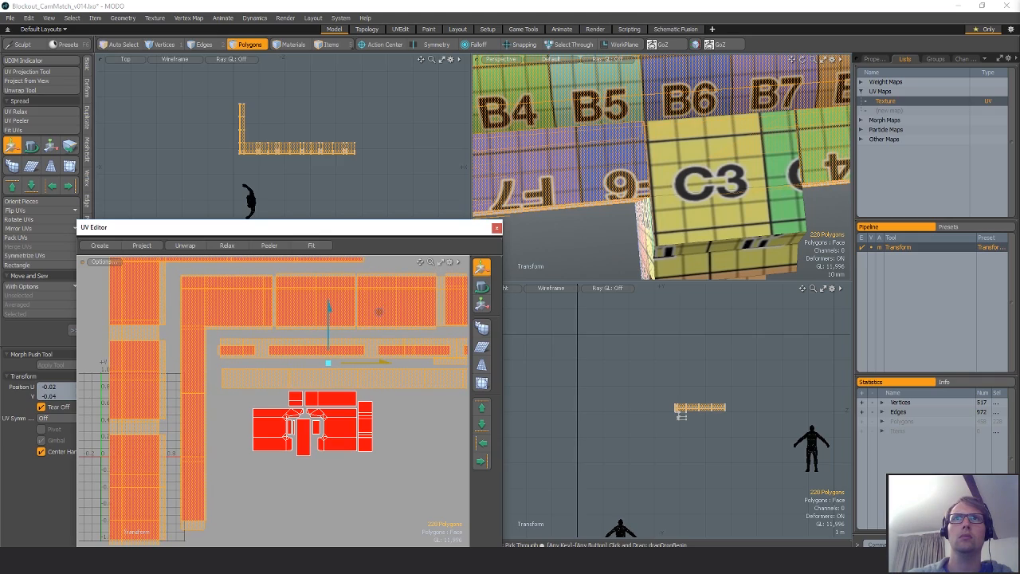
left_click_drag(648, 188, 750, 153, "alt")
left_click_drag(391, 350, 387, 350)
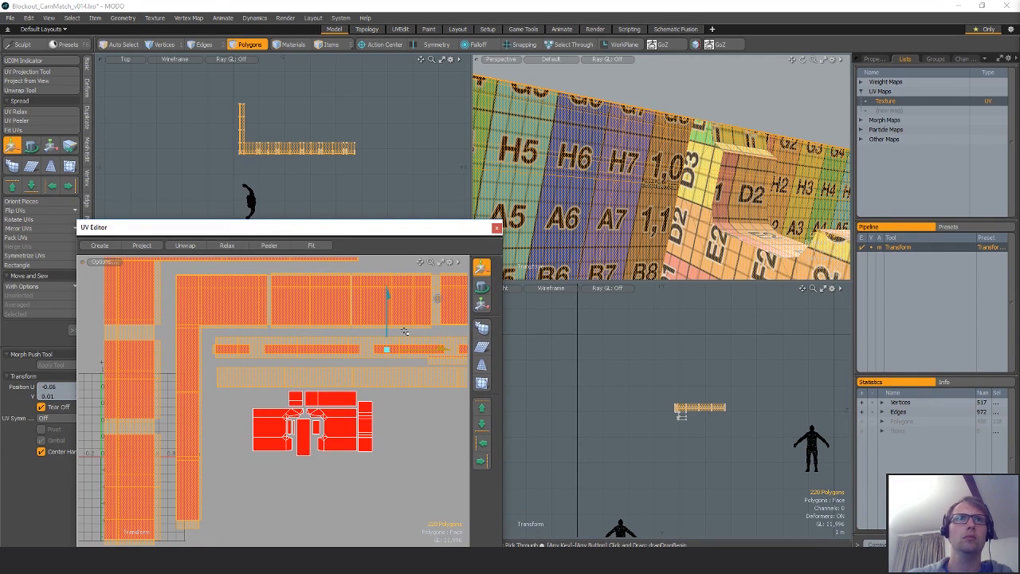
Fine-tune the ledge islands' scale against the bracket's checker and offset them by about U 0.02, V 0.11.
key("r")
left_click_drag(424, 299, 427, 296)
key("w")
left_click_drag(406, 334, 408, 326)
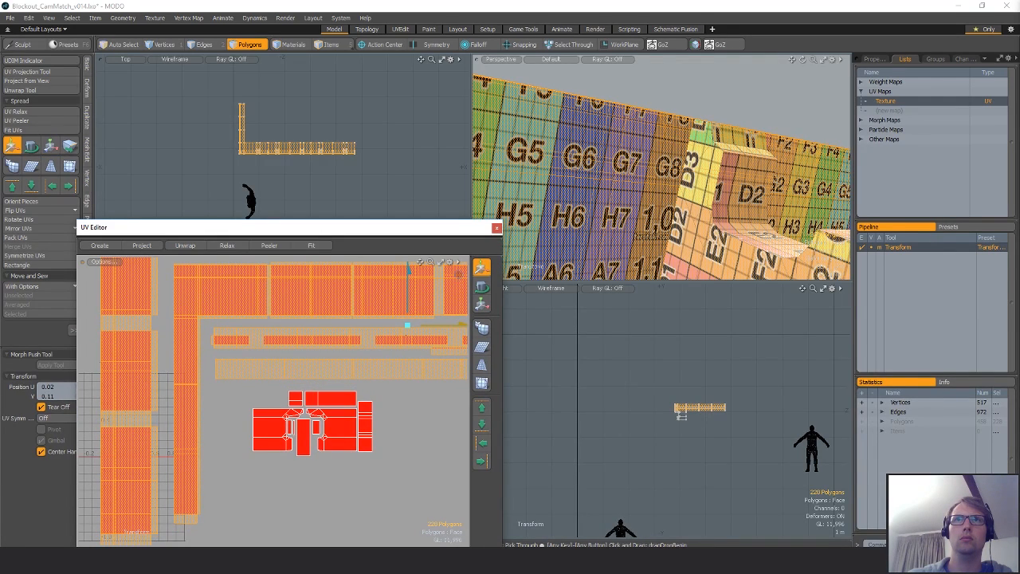
left_click_drag(618, 249, 624, 217, "alt+shift")
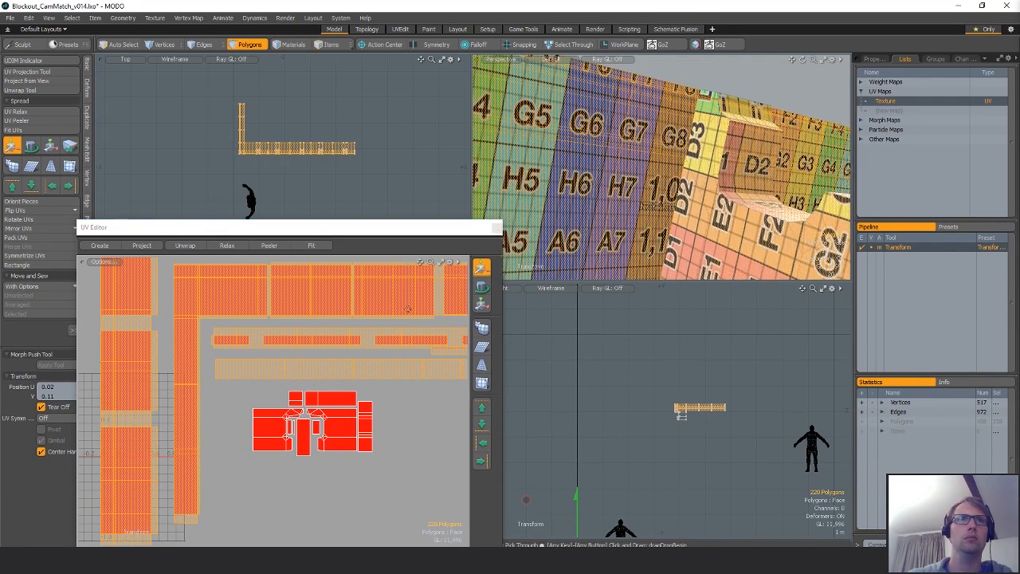
Reduce the ledge islands' scale slightly and offset them by about U 0.01, V -0.05 to match the bracket's checker density.
key("r")
left_click_drag(389, 337, 356, 351, "alt+shift")
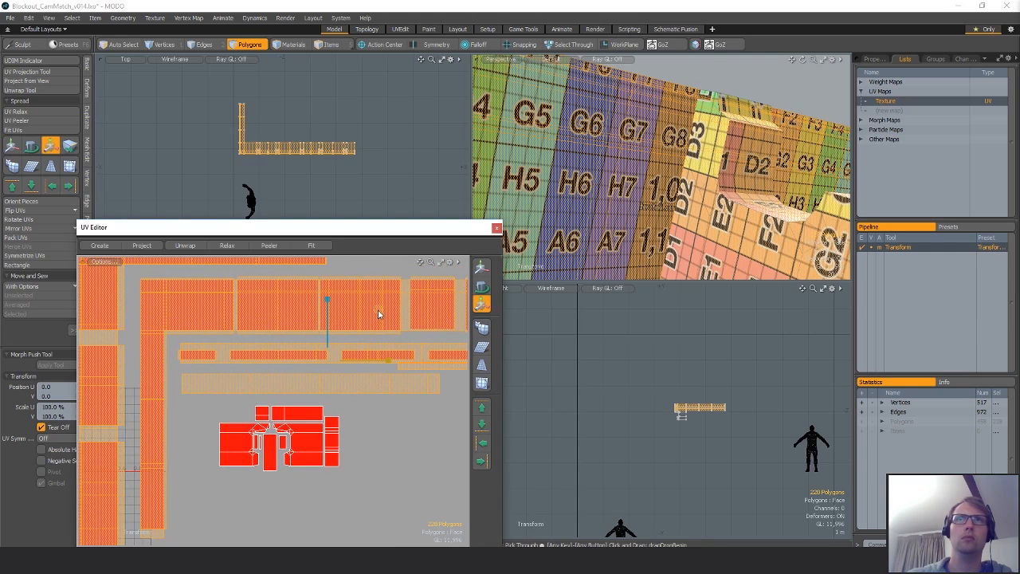
left_click_drag(378, 314, 373, 331)
key("w")
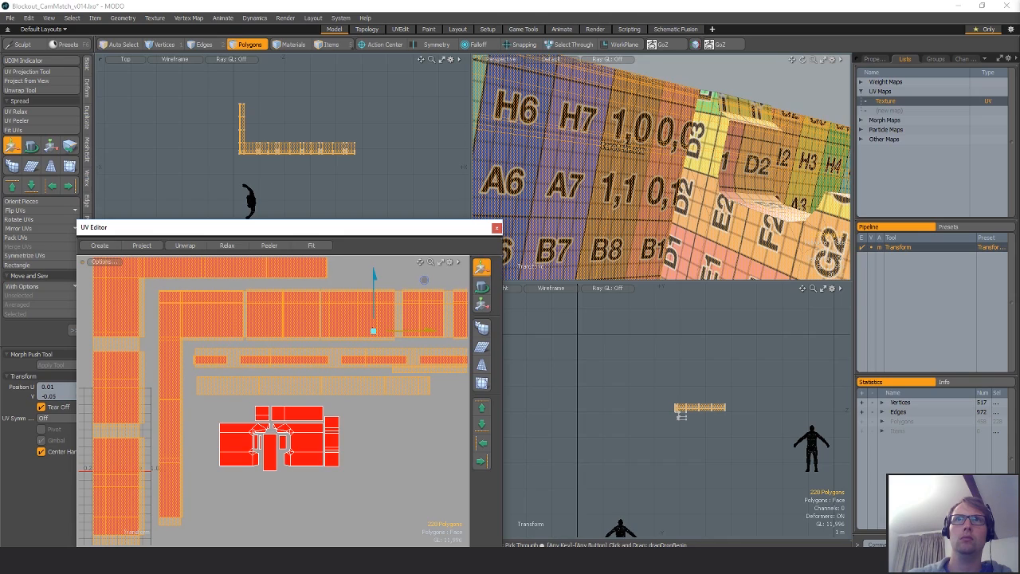
left_click_drag(334, 373, 330, 351, "alt")
scroll(336, 316, "down", 4)
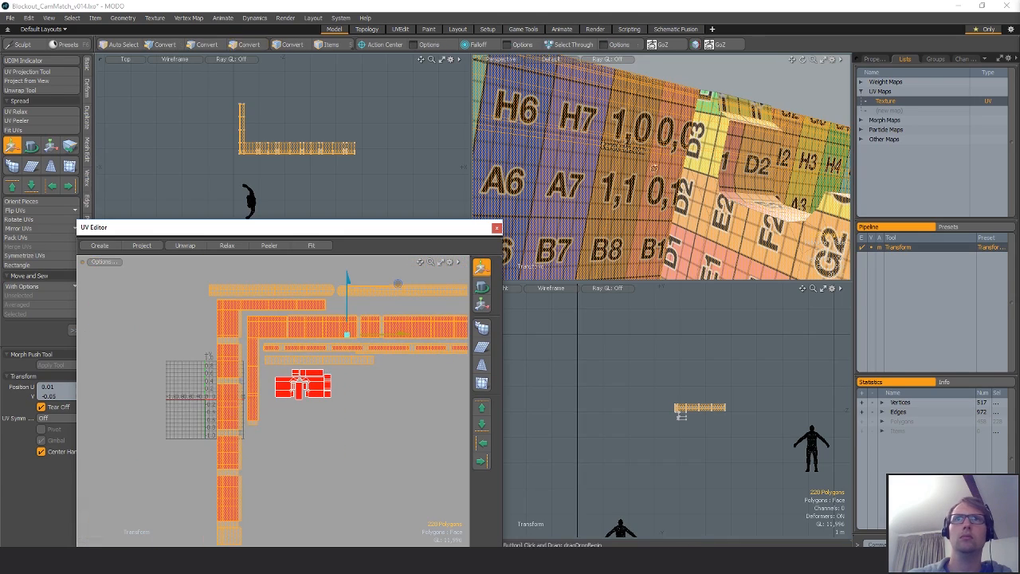
left_click_drag(655, 168, 636, 222, "alt")
key("space")
double_click(619, 148)
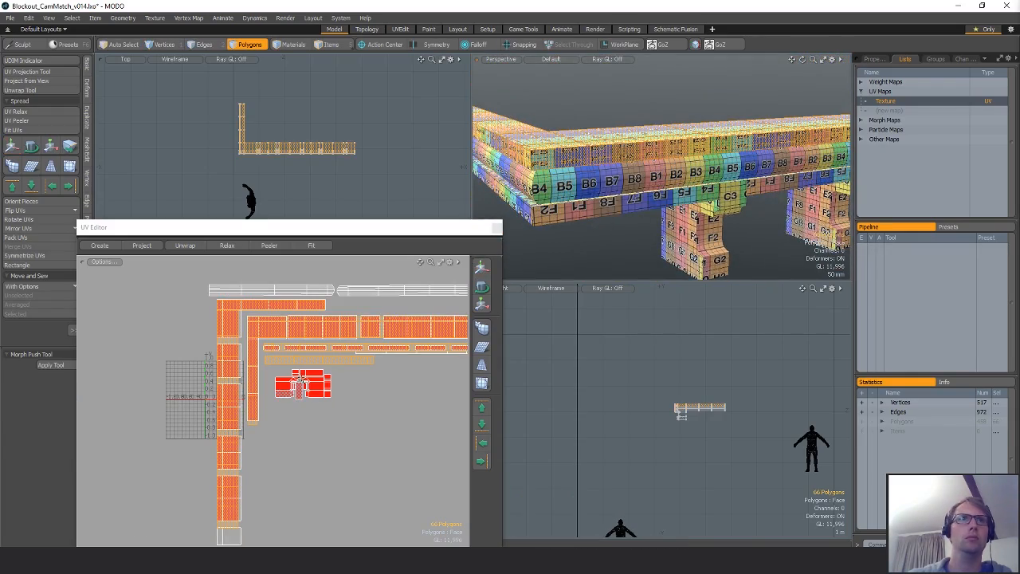
key("r")
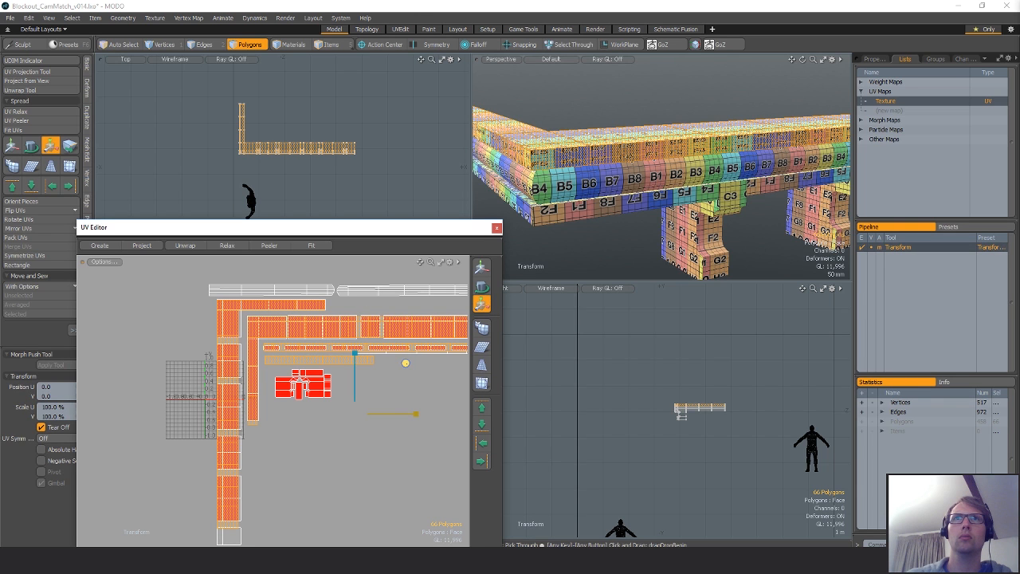
mouse_move(642, 135)
left_mouse_down("alt")
mouse_move(653, 262)
mouse_move(648, 145)
left_mouse_up("alt")
key("space")
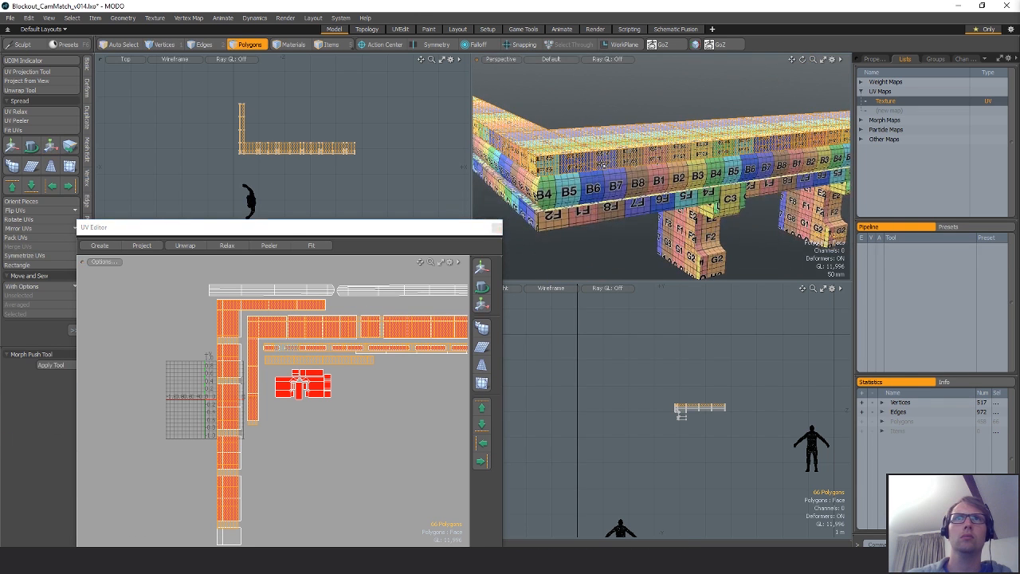
Select the loop of faces along the ledge's upper vertical edge, scale its UVs to 36% in V and offset them by U -0.1, V -0.05.
left_click(635, 159)
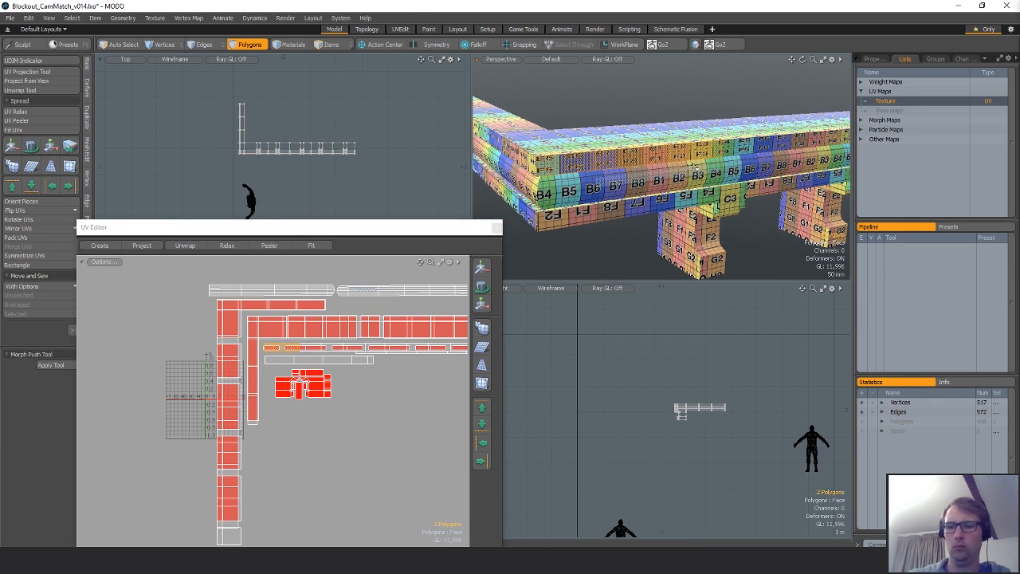
key("l")
key("y")
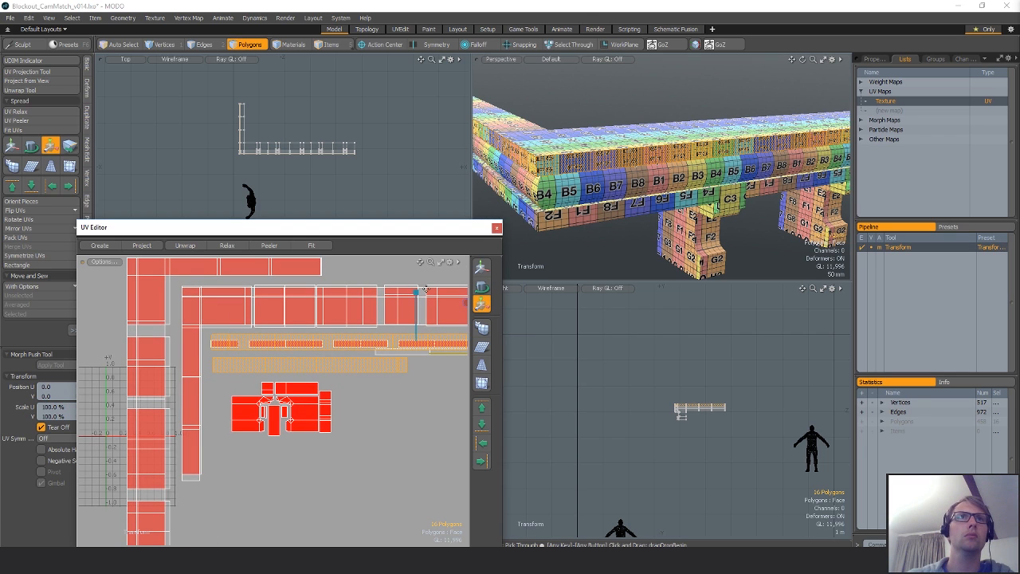
left_click_drag(610, 179, 685, 205, "alt")
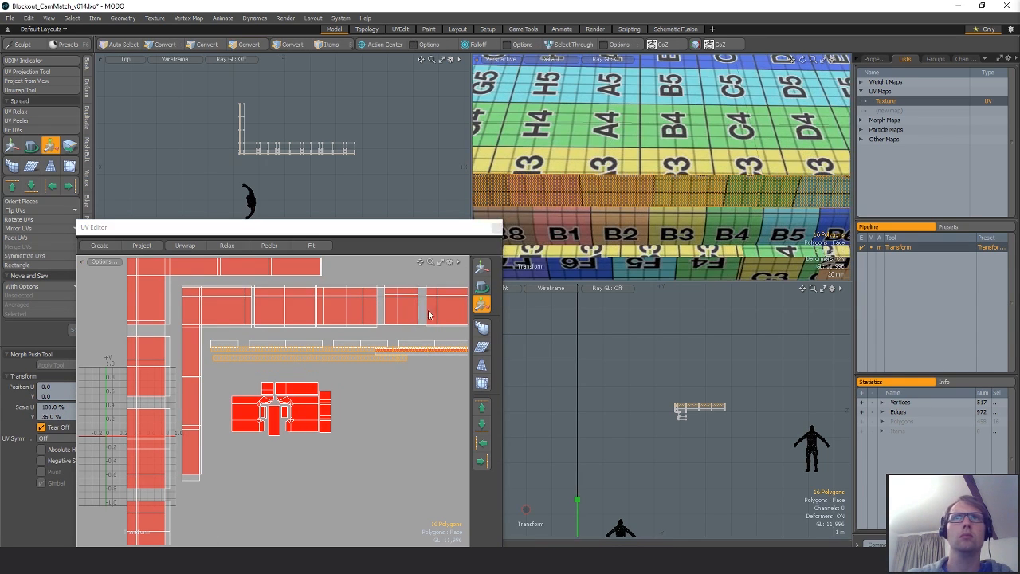
key("w")
left_click_drag(365, 338, 358, 342)
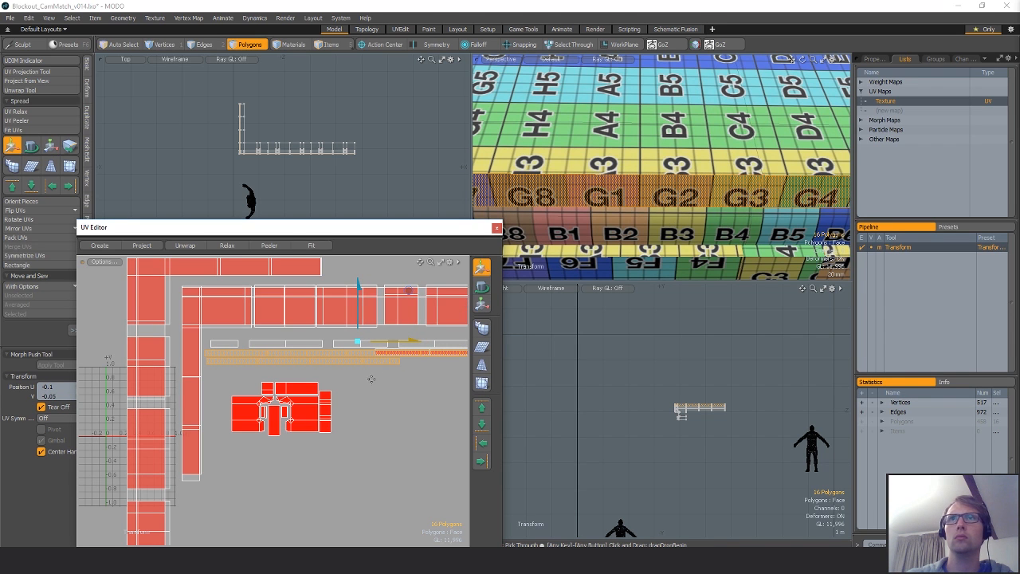
left_click_drag(263, 382, 286, 403, "ctrl+alt")
mouse_move(647, 212)
left_mouse_down("alt")
mouse_move(647, 194)
mouse_move(629, 208)
mouse_move(636, 215)
left_mouse_up("alt")
key("space")
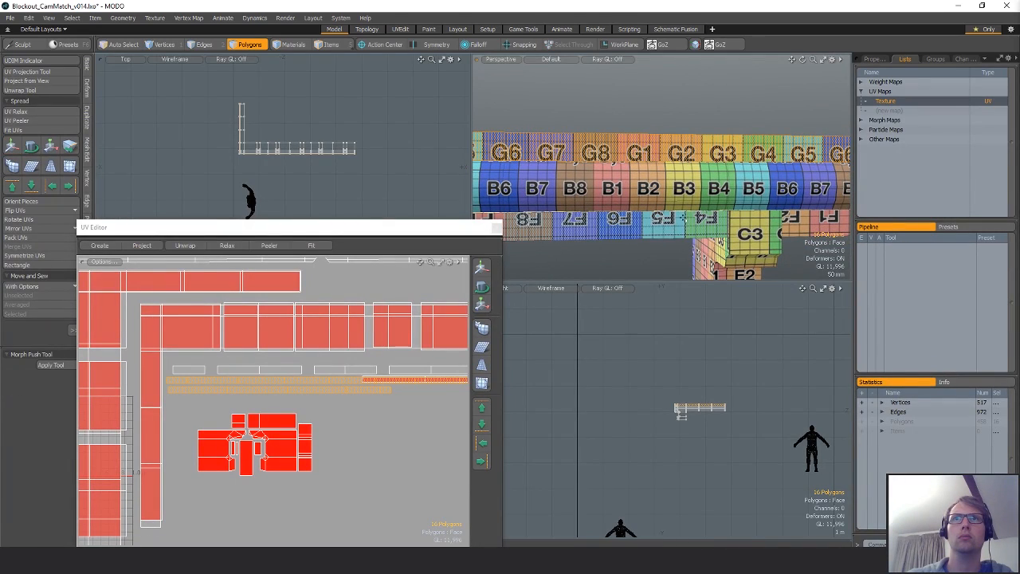
Select the ledge's rounded moulding strip and scale its UV islands uniformly to 82.5%.
left_click(732, 221)
left_click_drag(717, 189, 655, 169, "alt")
double_click(587, 186)
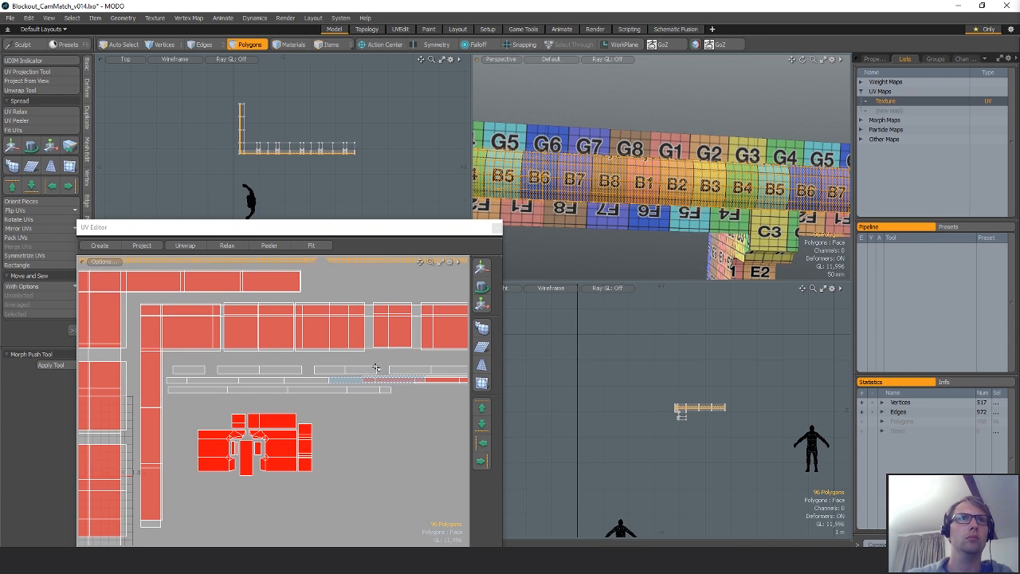
key("y")
left_click_drag(328, 313, 326, 407, "alt")
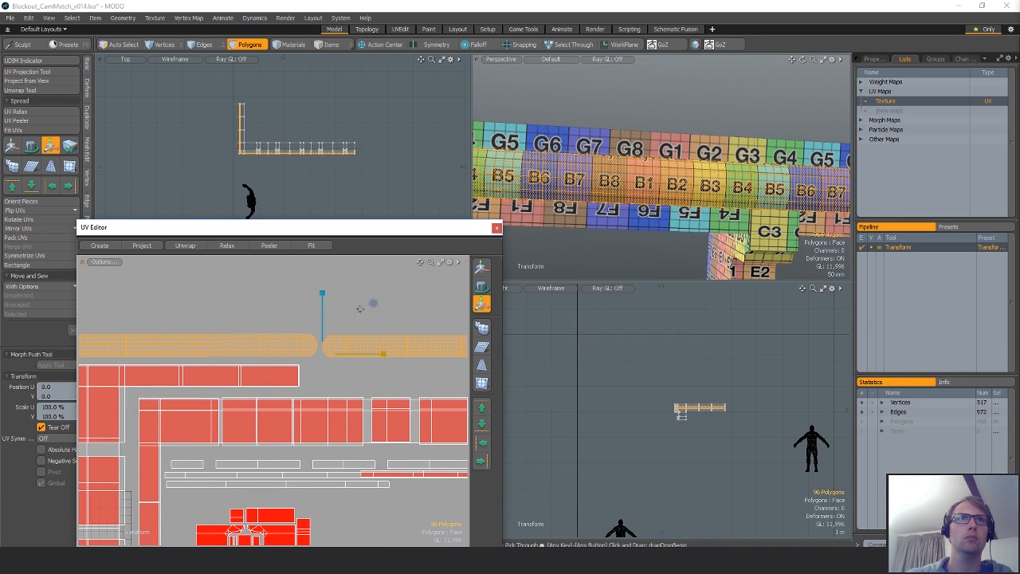
left_click_drag(374, 303, 354, 304)
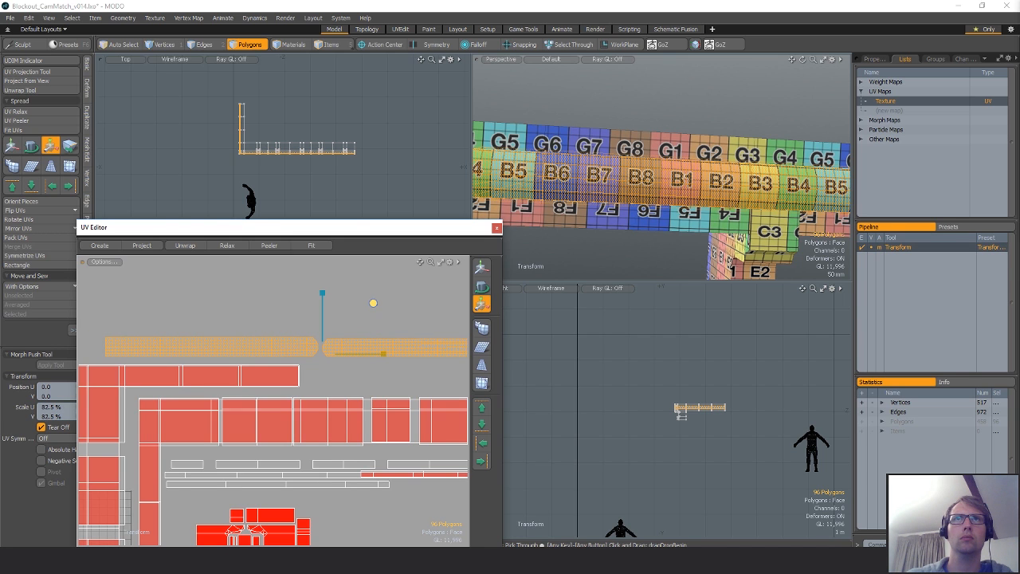
Shift the rounded moulding's UV islands by U 0.03 to line up its checker with the strip above, and clear the selection.
key("w")
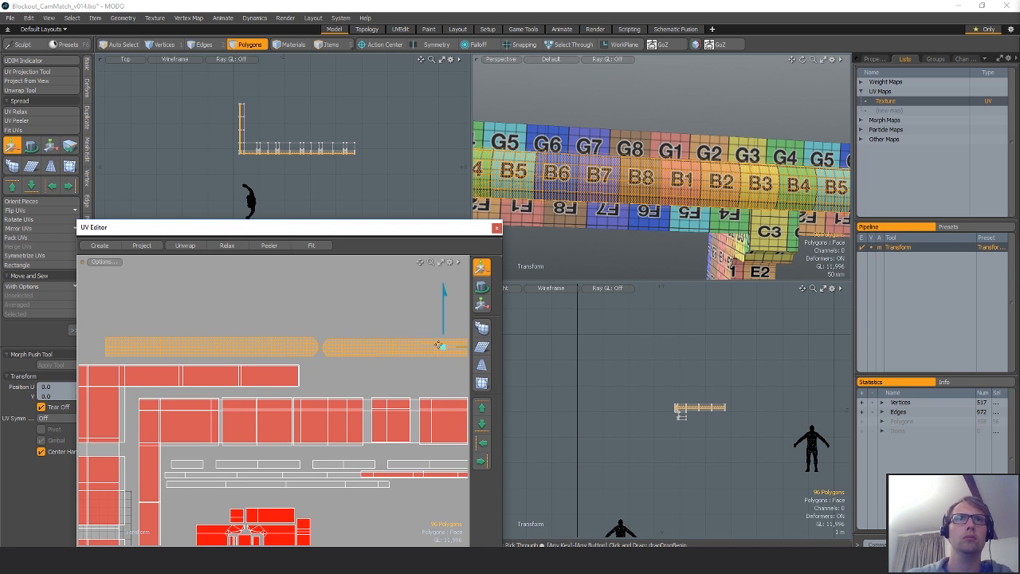
left_click_drag(439, 345, 445, 347)
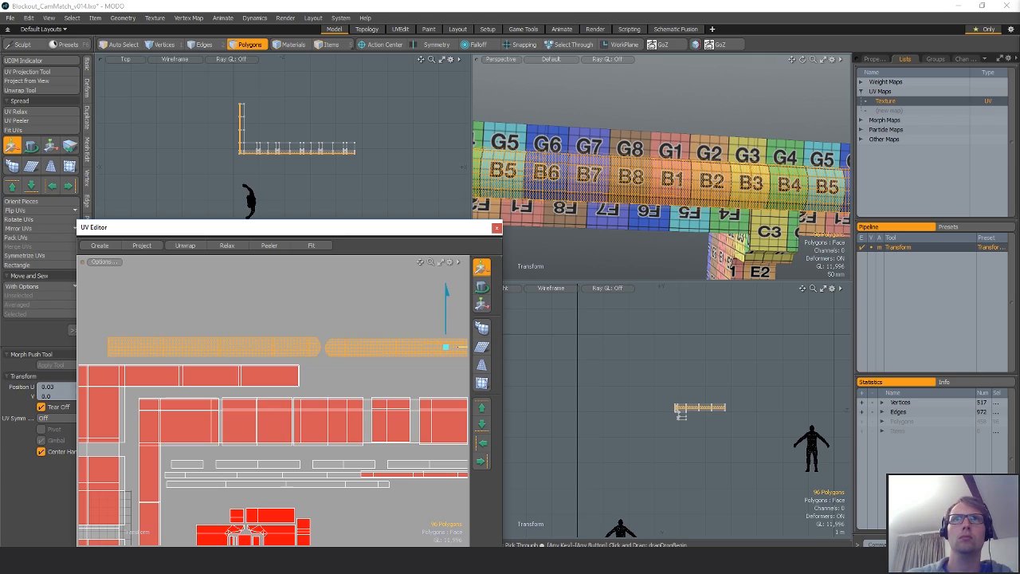
scroll(344, 371, "down", 2)
left_click_drag(364, 373, 335, 367, "alt")
key("q")
left_click(335, 366)
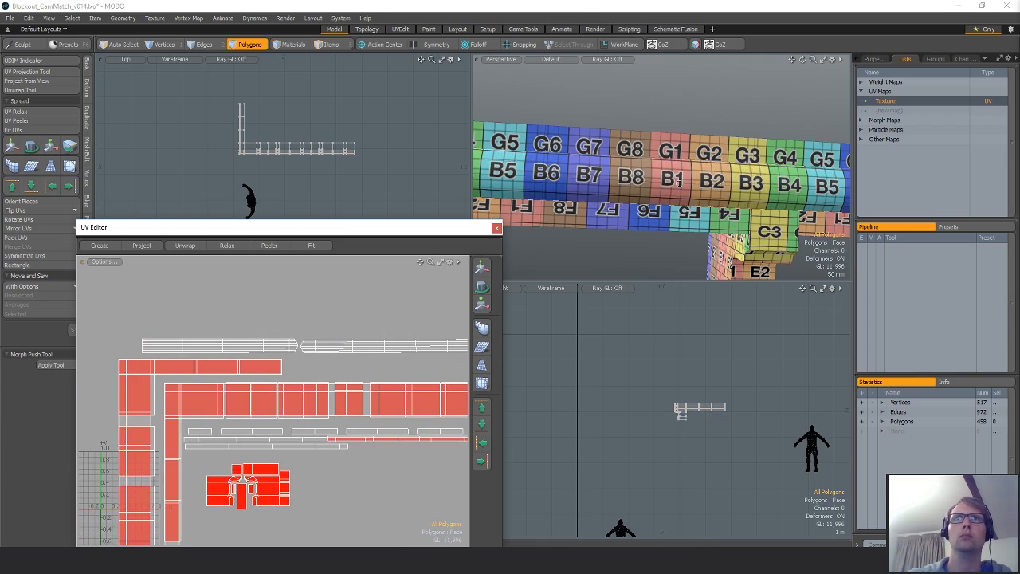
scroll(706, 172, "down", 6)
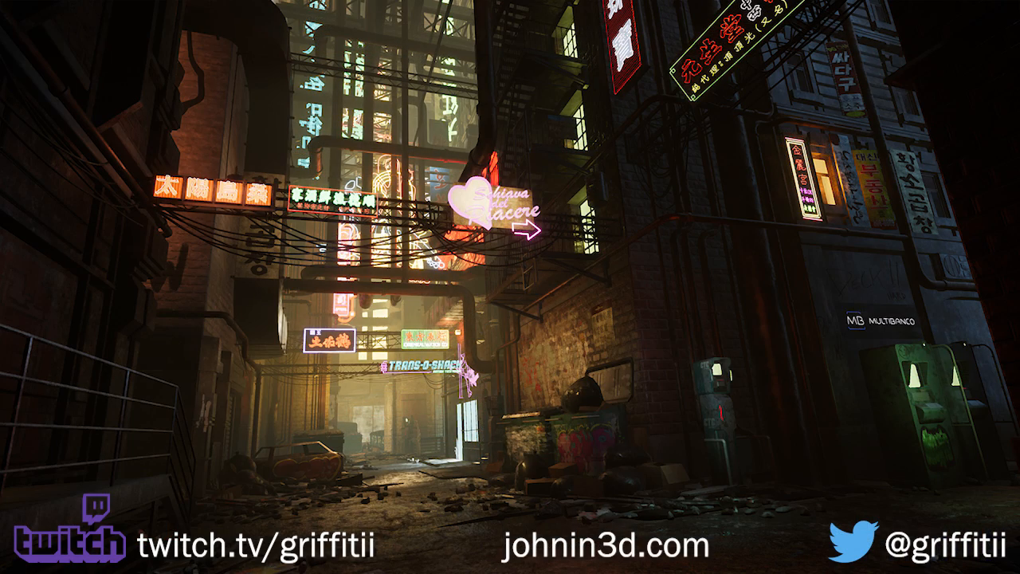